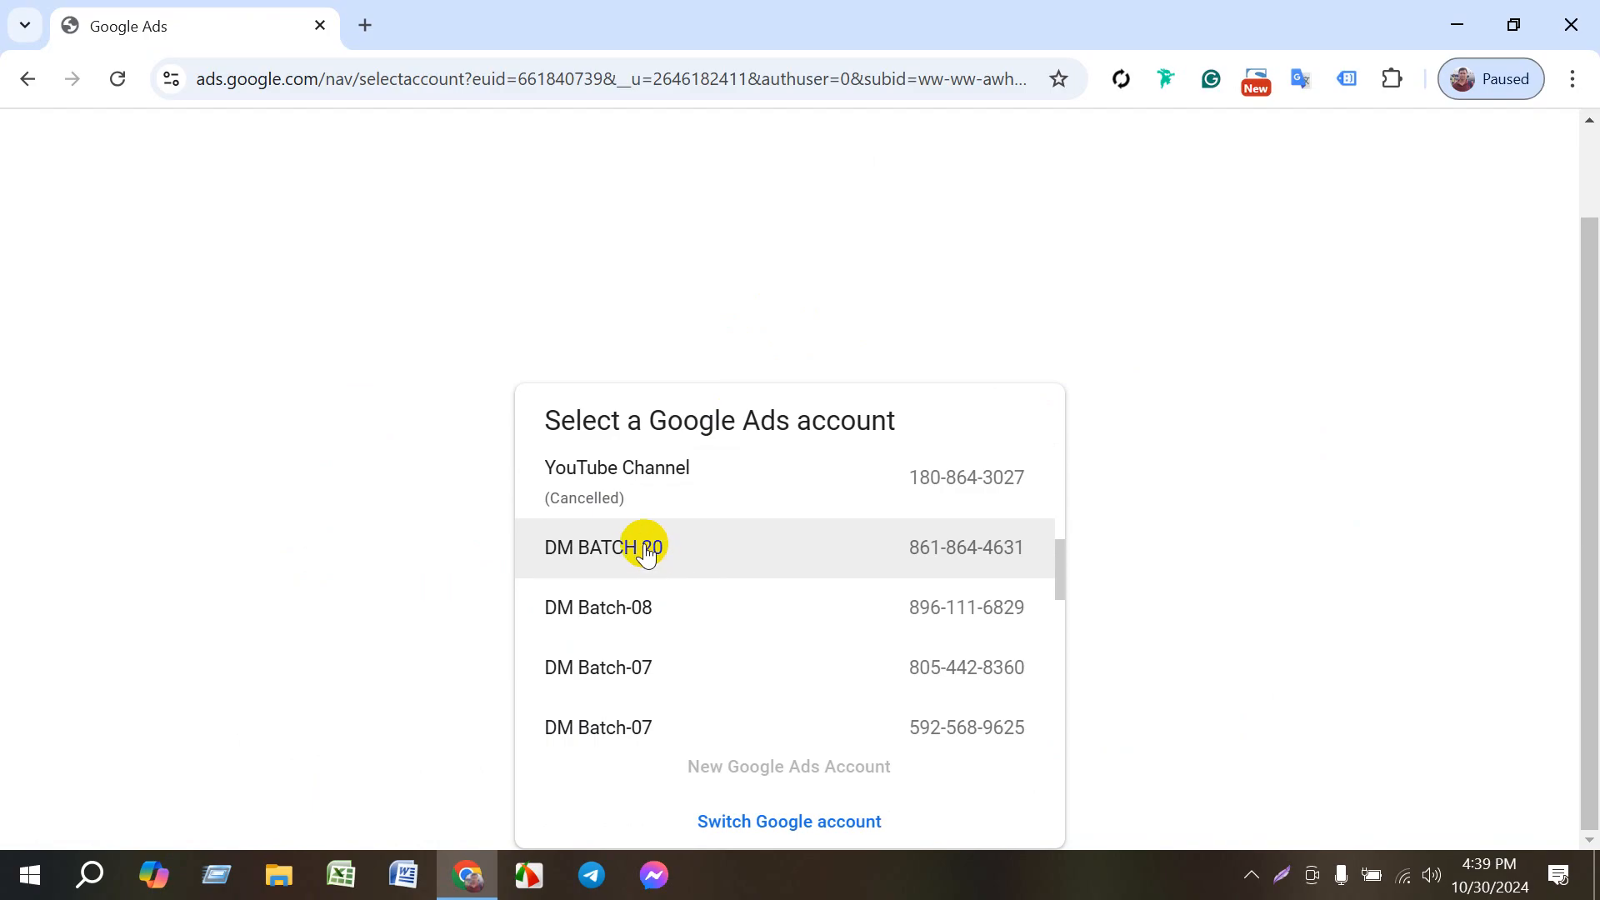
- Open the first cancelled account in the Google Ads account list and check the computer's Wi-Fi connection
scroll(650, 554, up, 3)
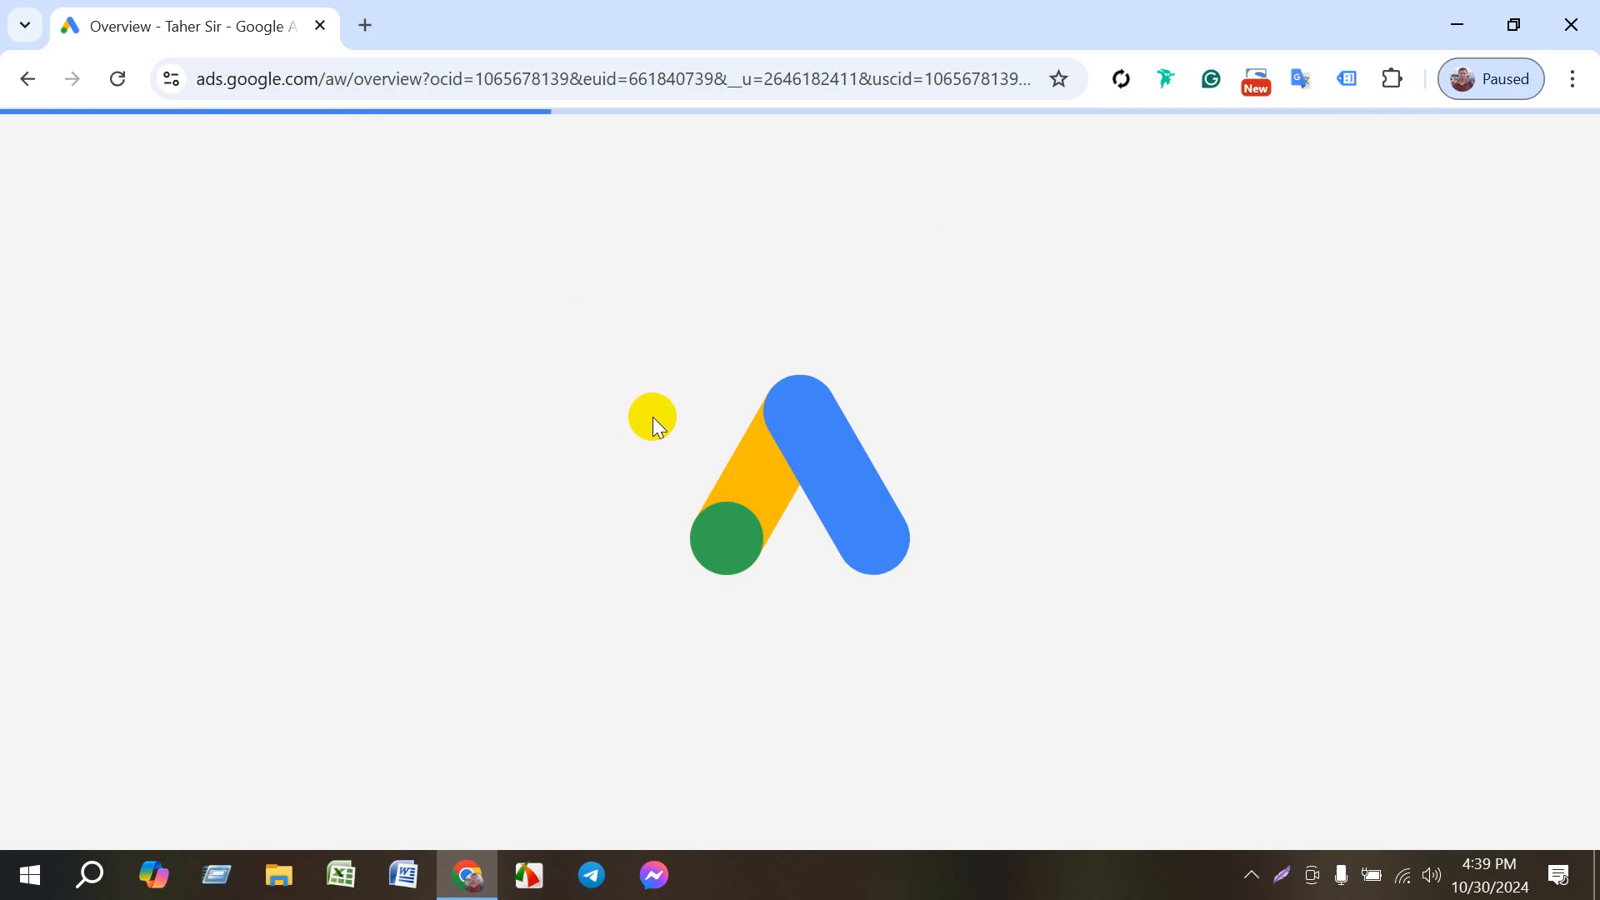
click(1409, 879)
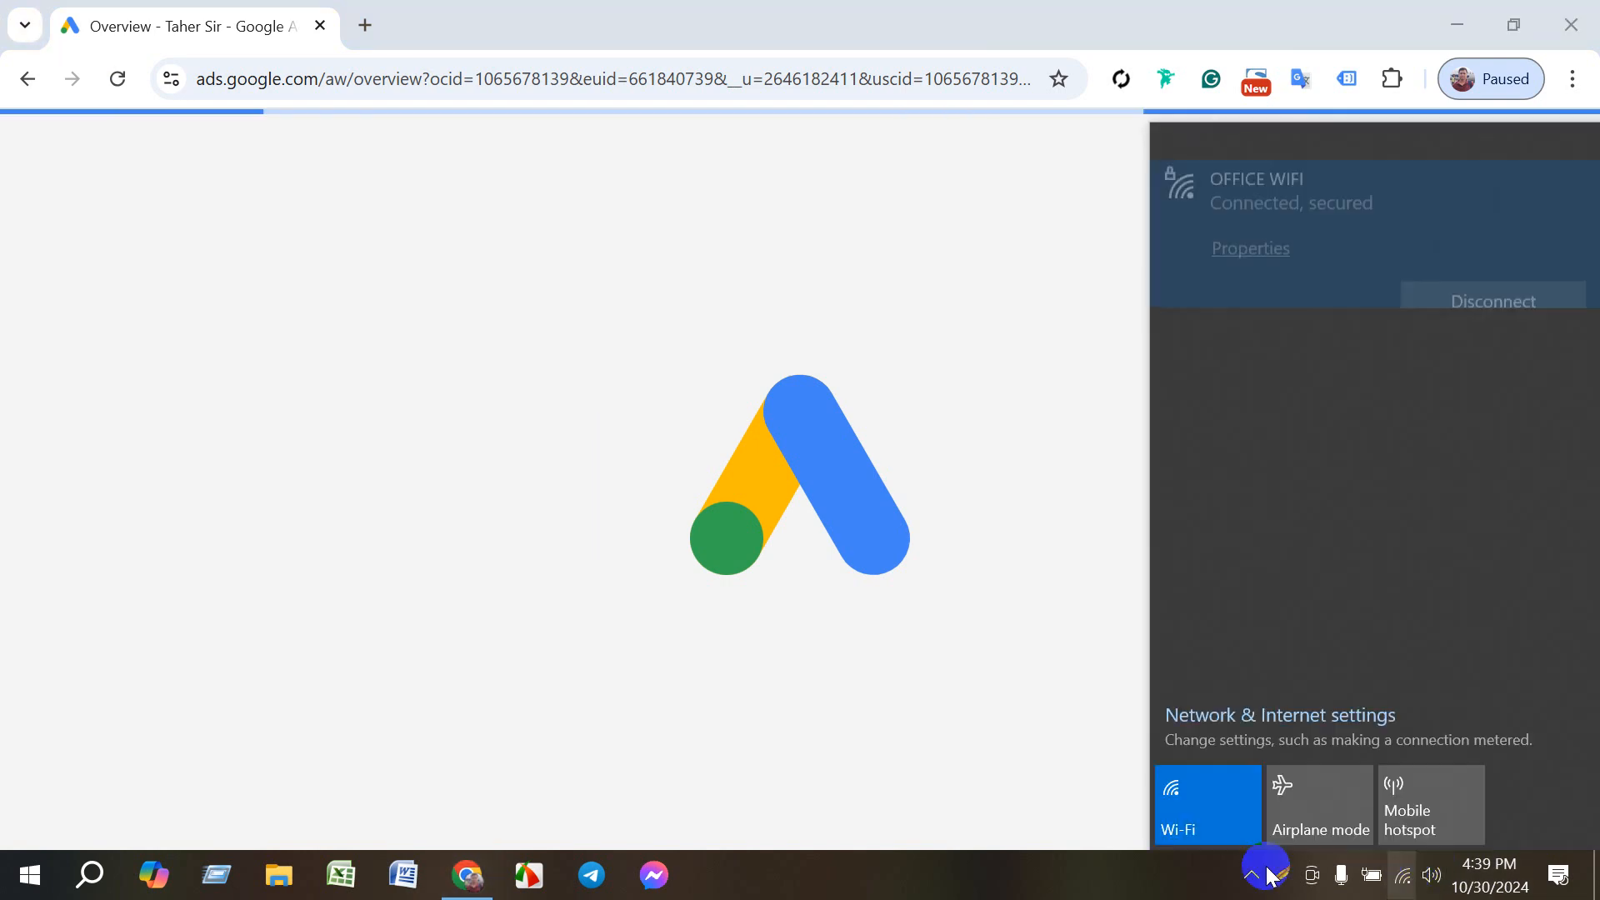
click(1114, 890)
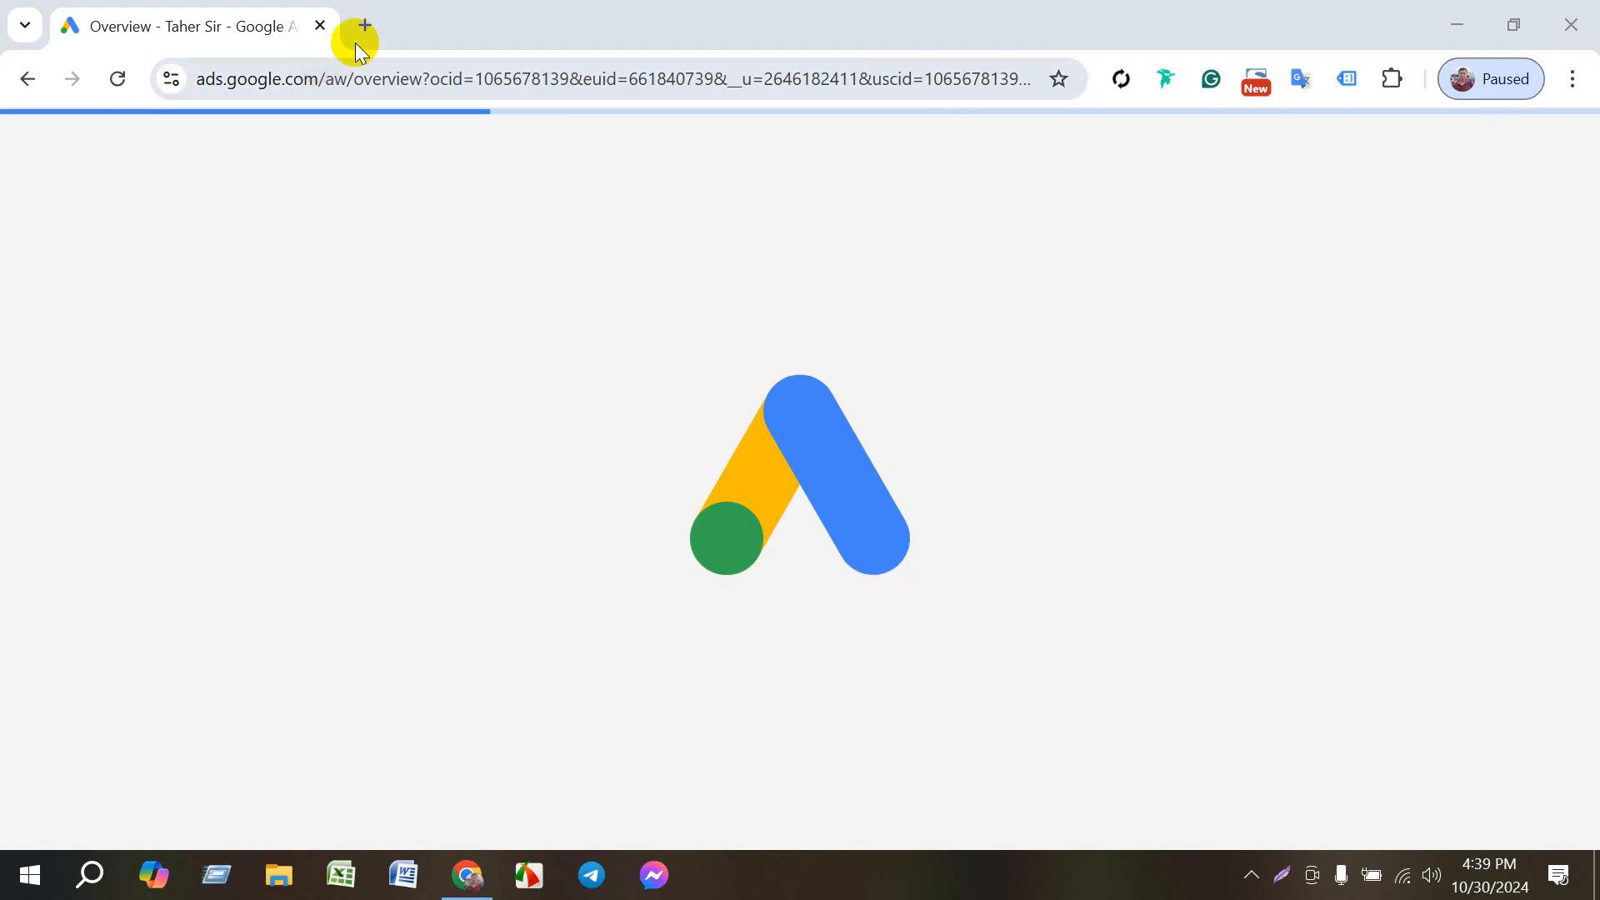
- Open the Google Ads home page in a new browser tab and sign in to reach the account list
key(ctrl+t)
text(ads)
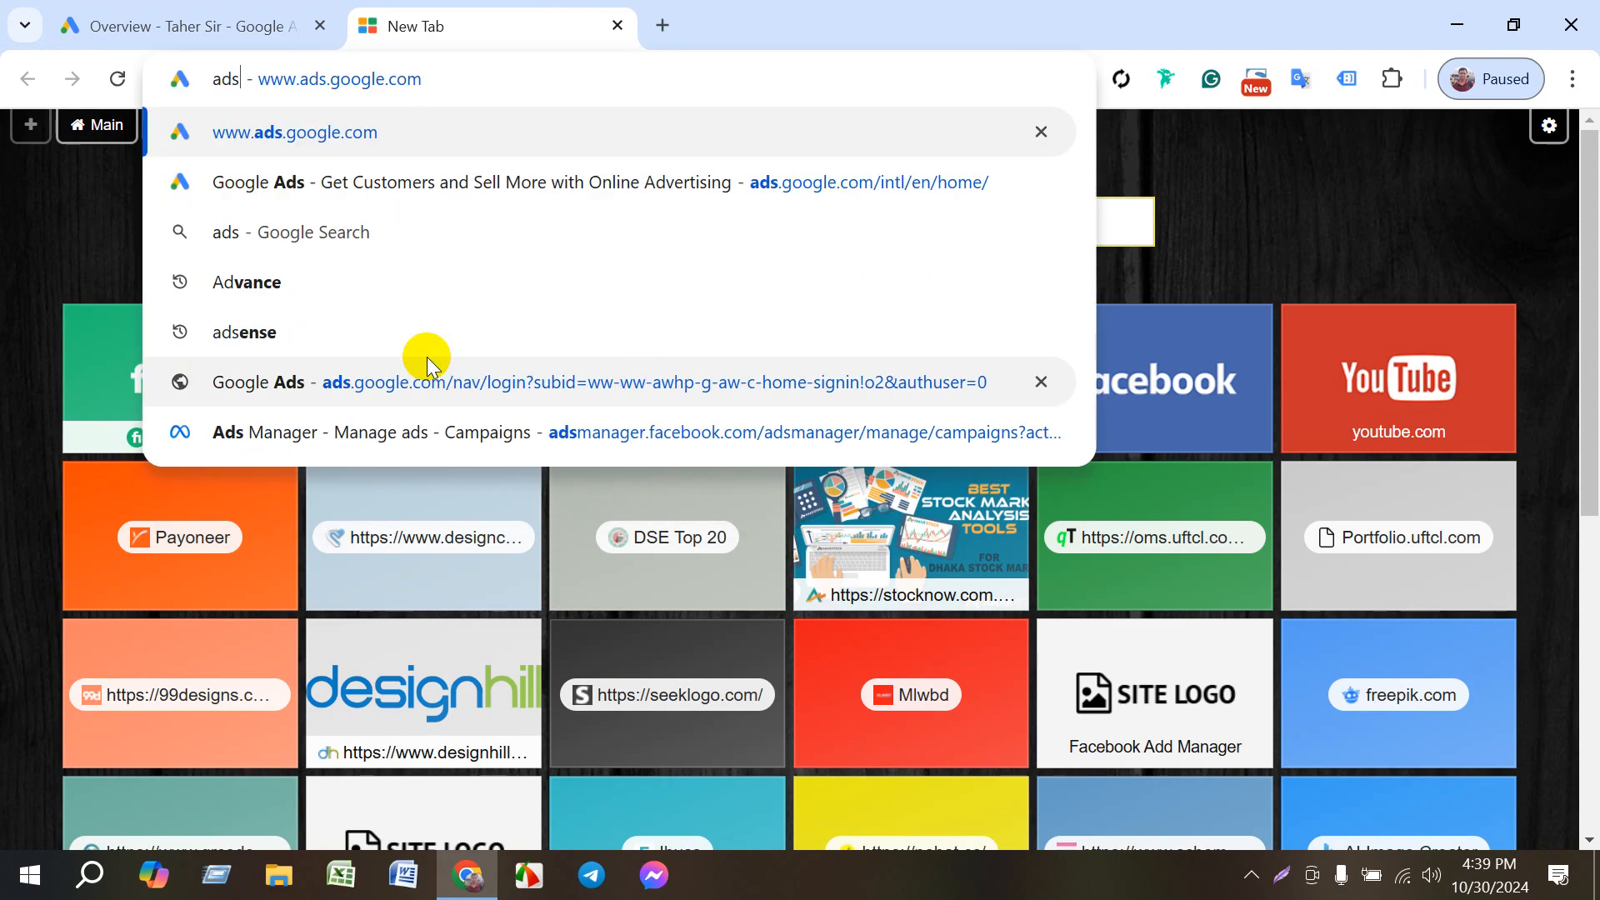
key(Return)
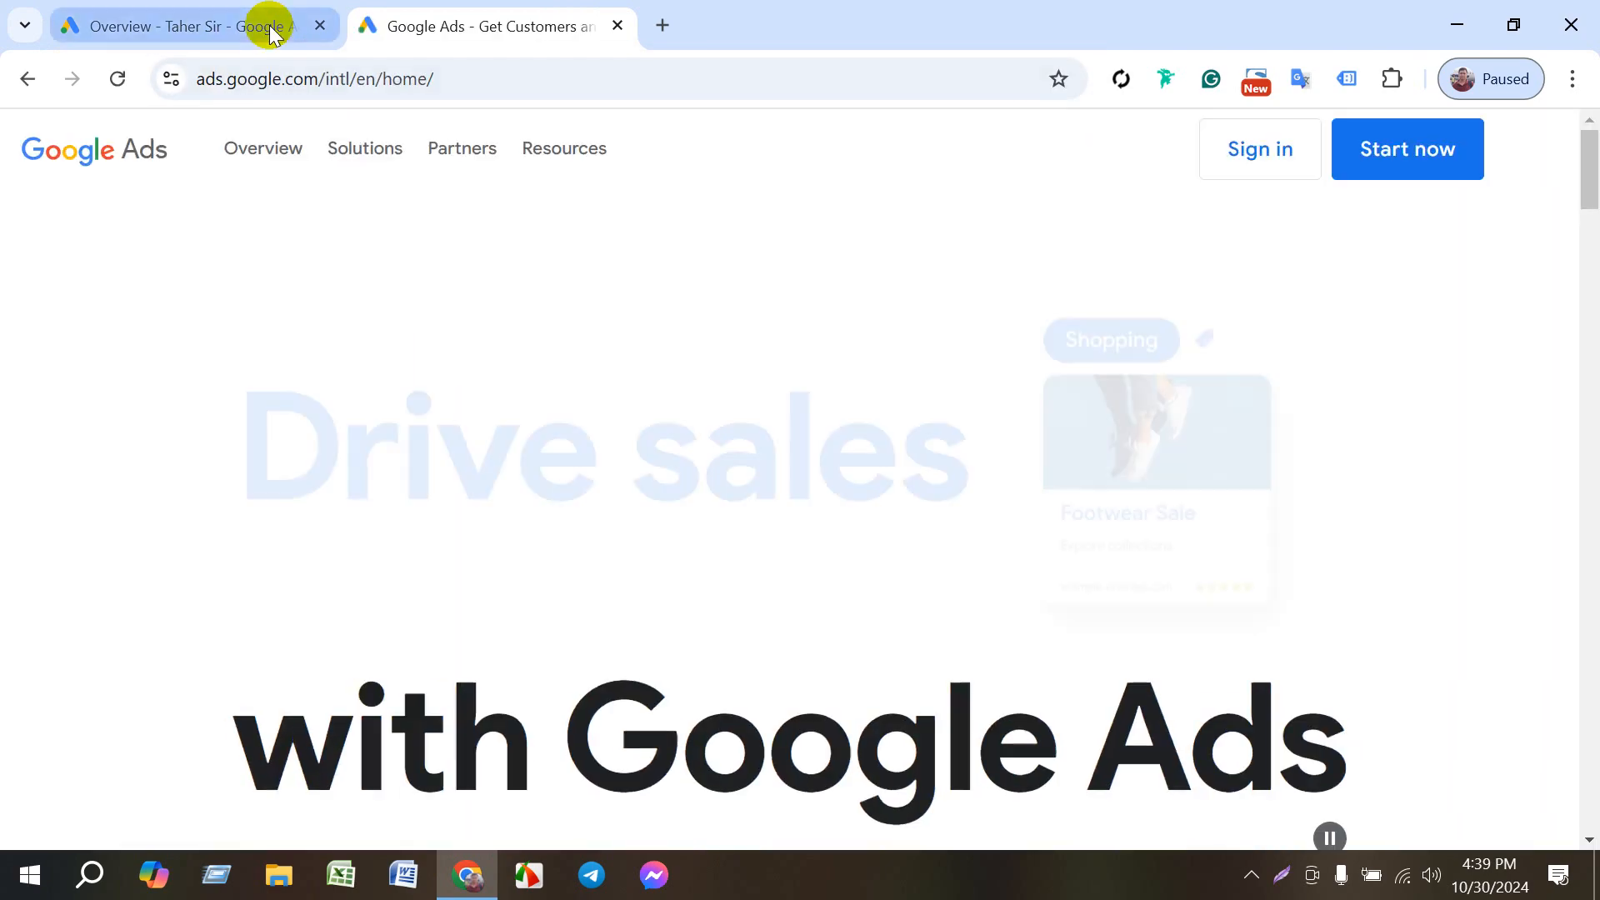
click(272, 31)
click(457, 20)
click(1254, 163)
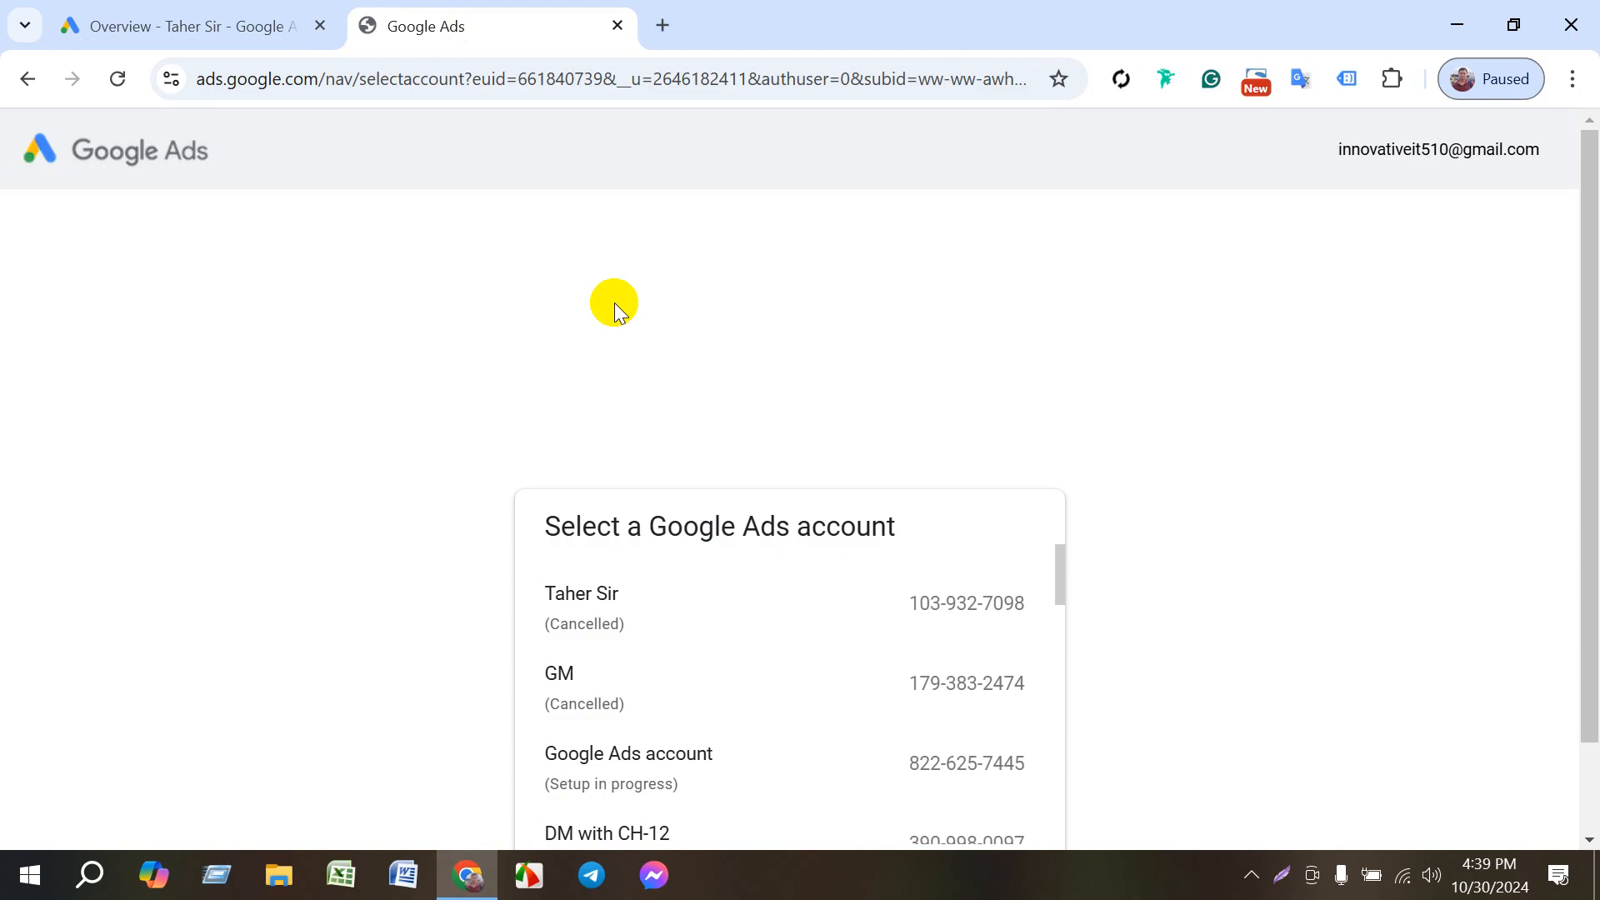
- Open another Google Ads account from the account list and start a new campaign in it
scroll(733, 636, down, 9)
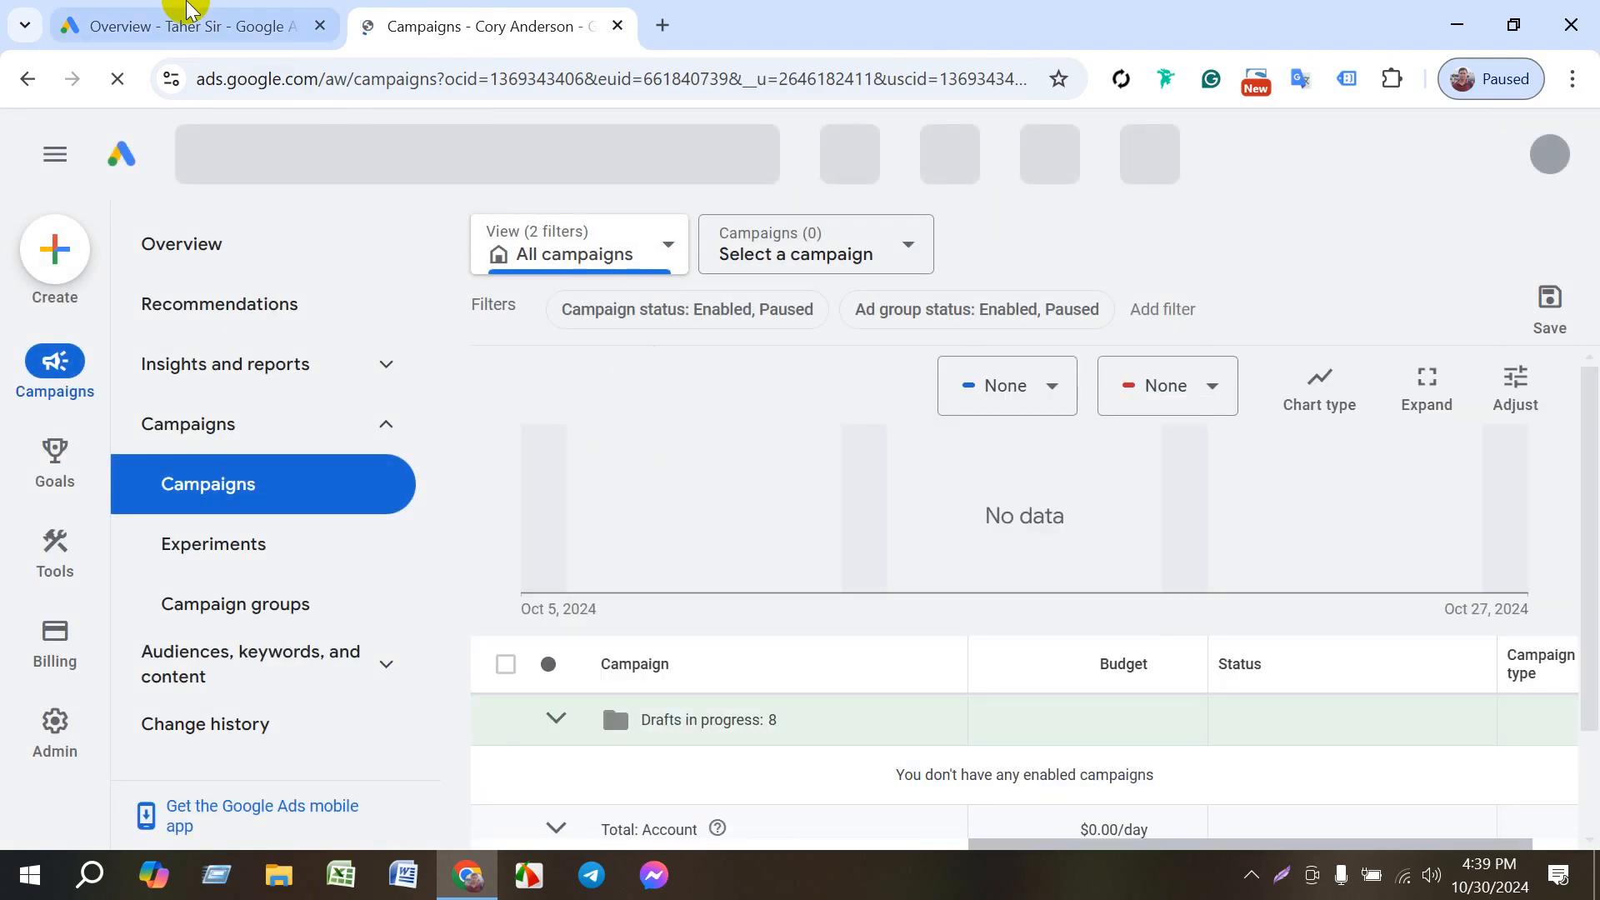
click(291, 25)
click(433, 12)
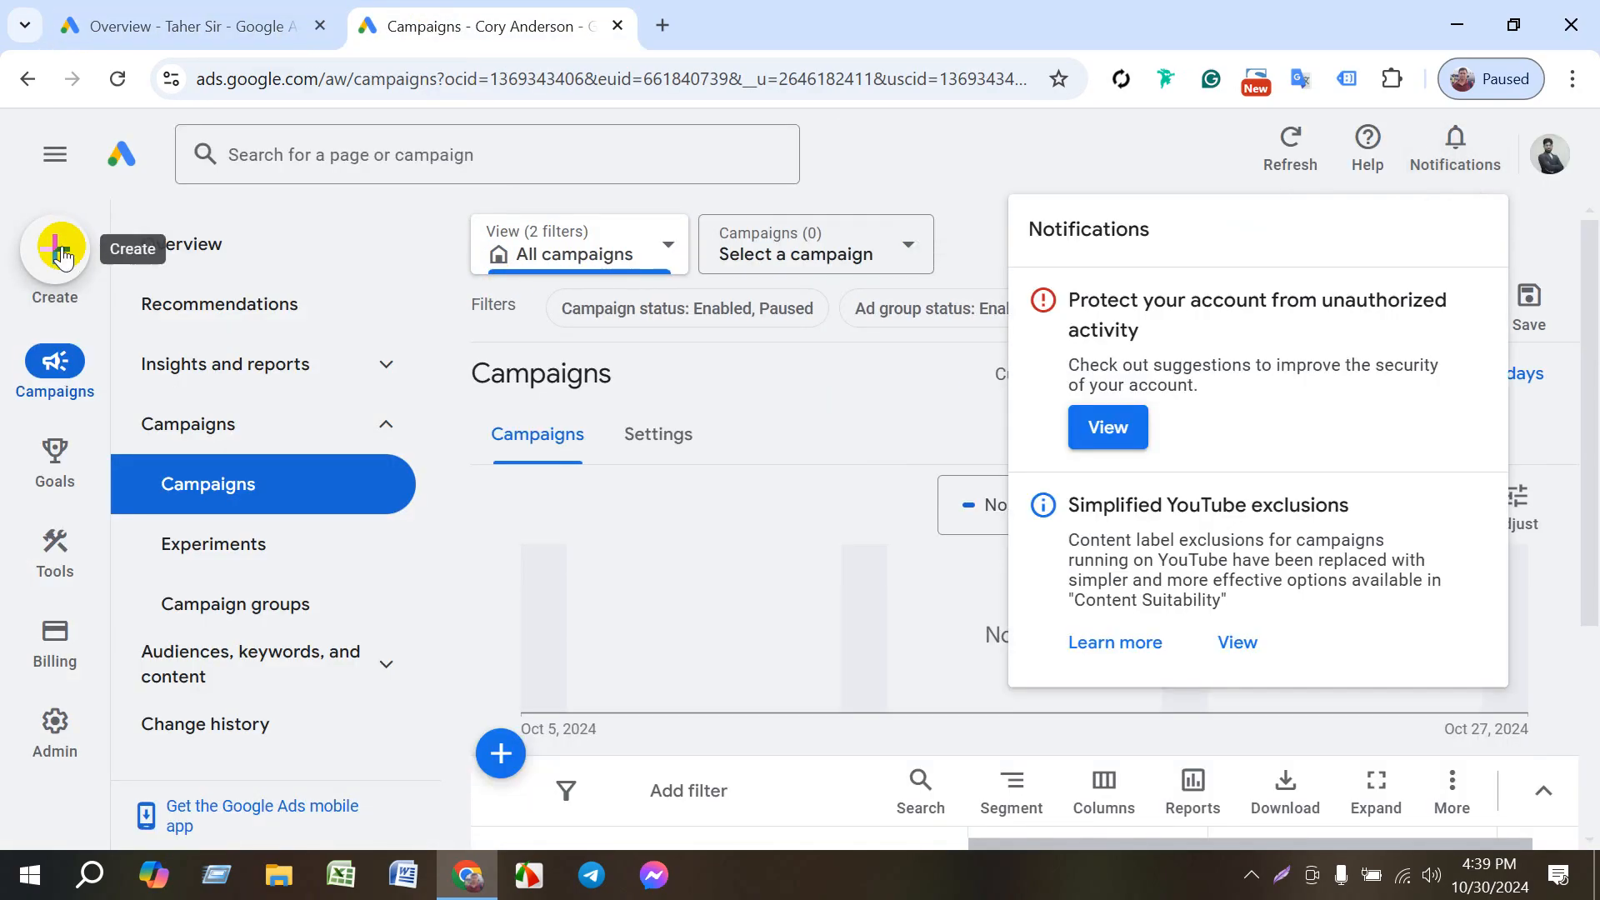
click(60, 251)
click(136, 273)
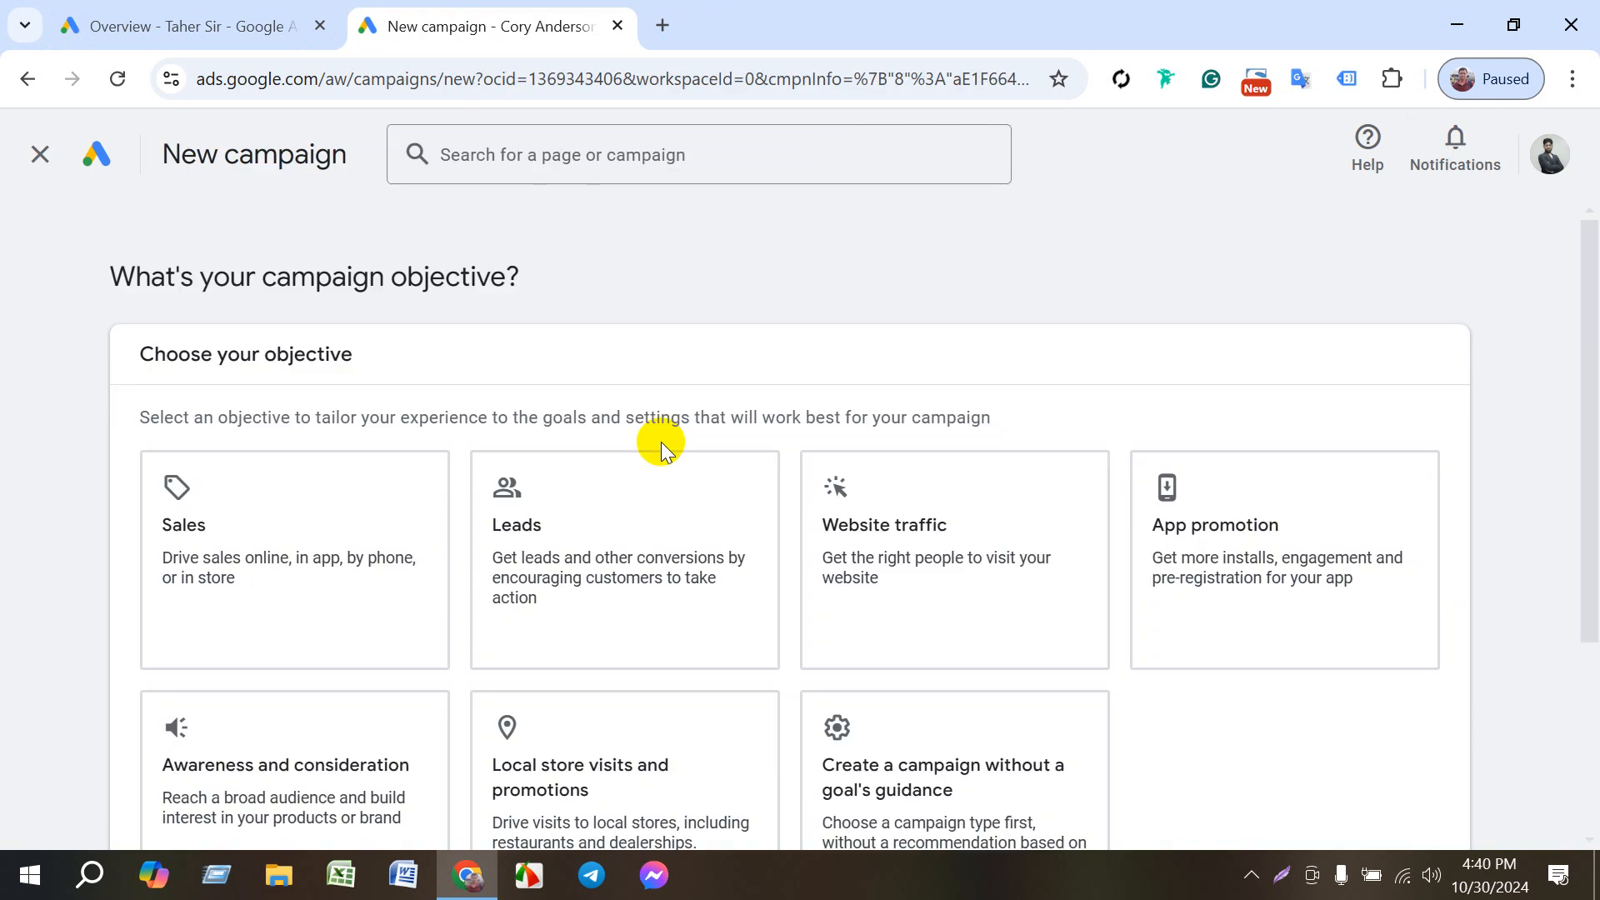
- Choose Website traffic as the campaign objective and continue with the default Purchases conversion goal
click(933, 553)
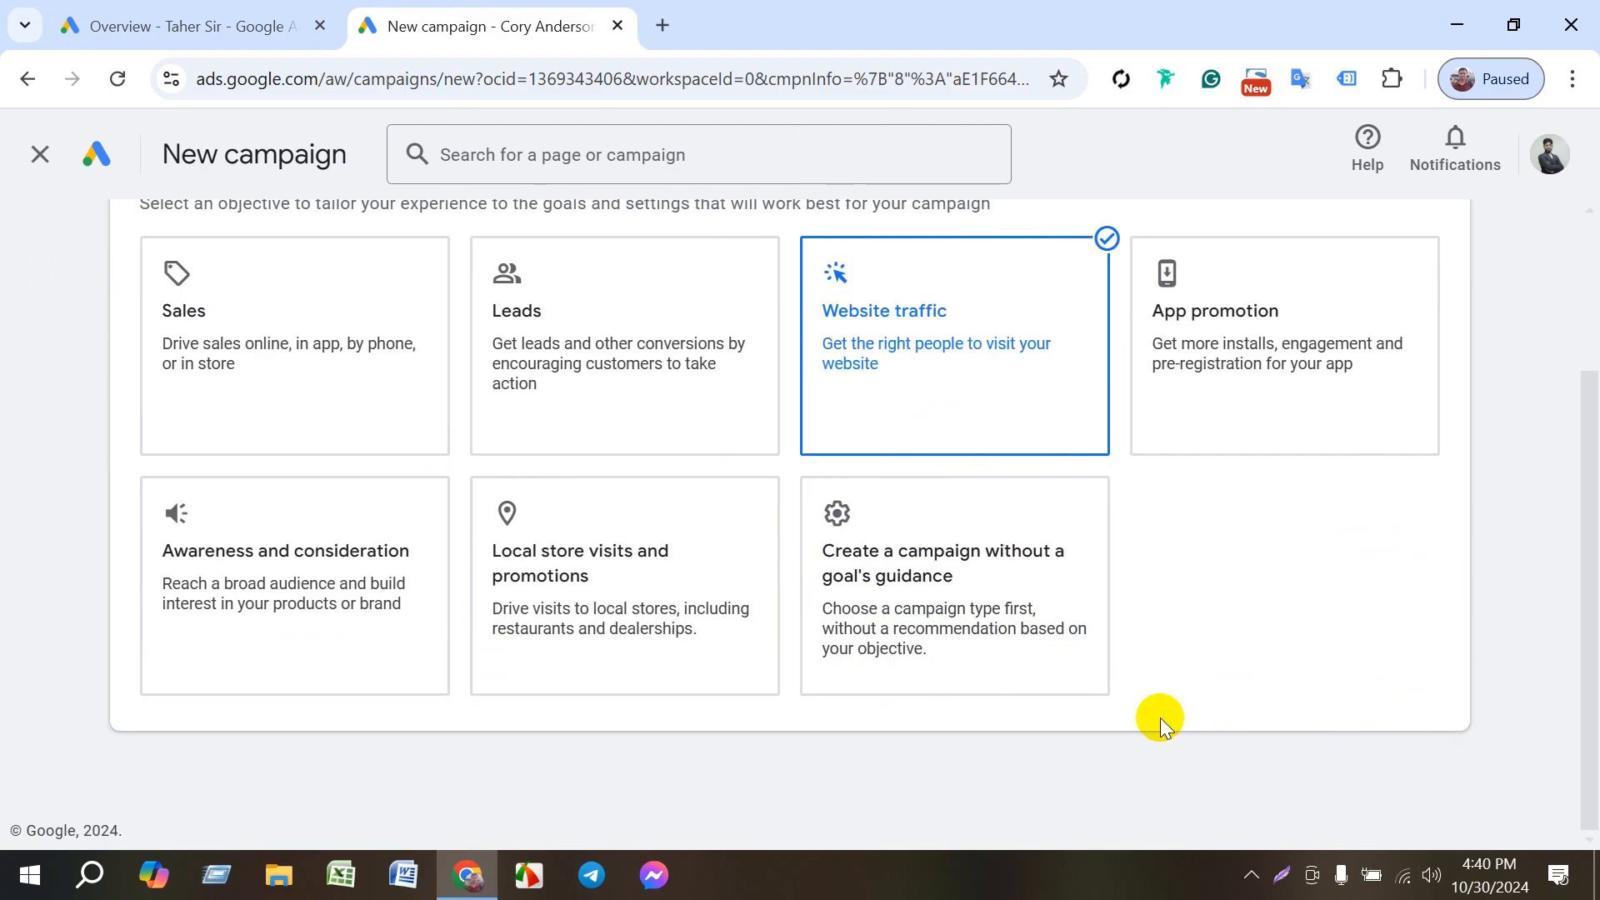
click(225, 21)
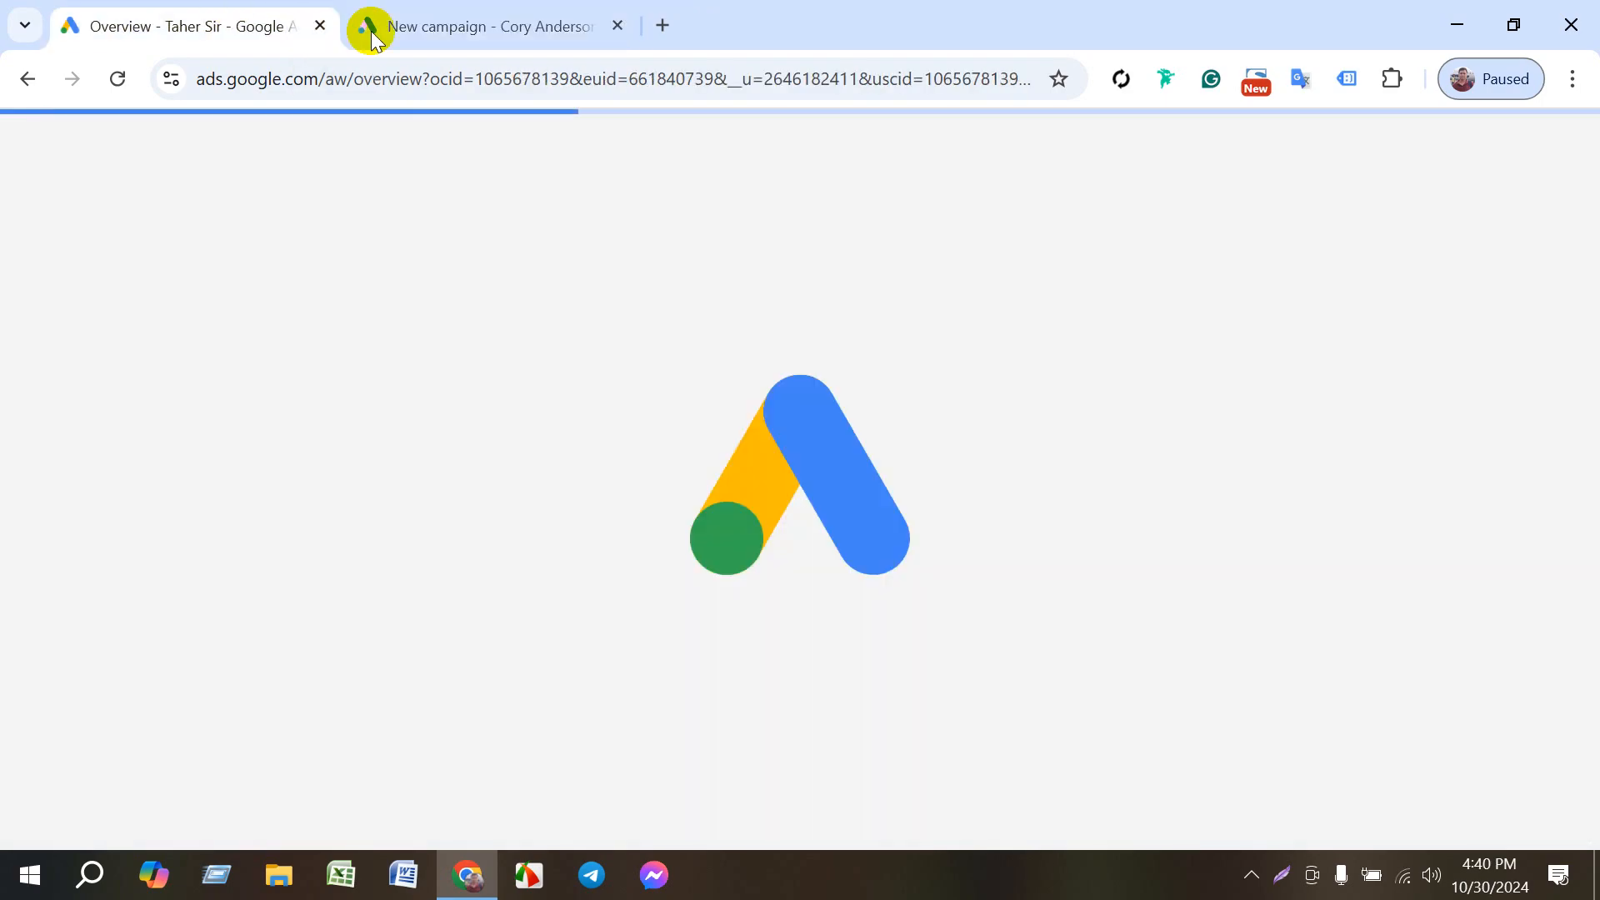
click(416, 10)
click(942, 371)
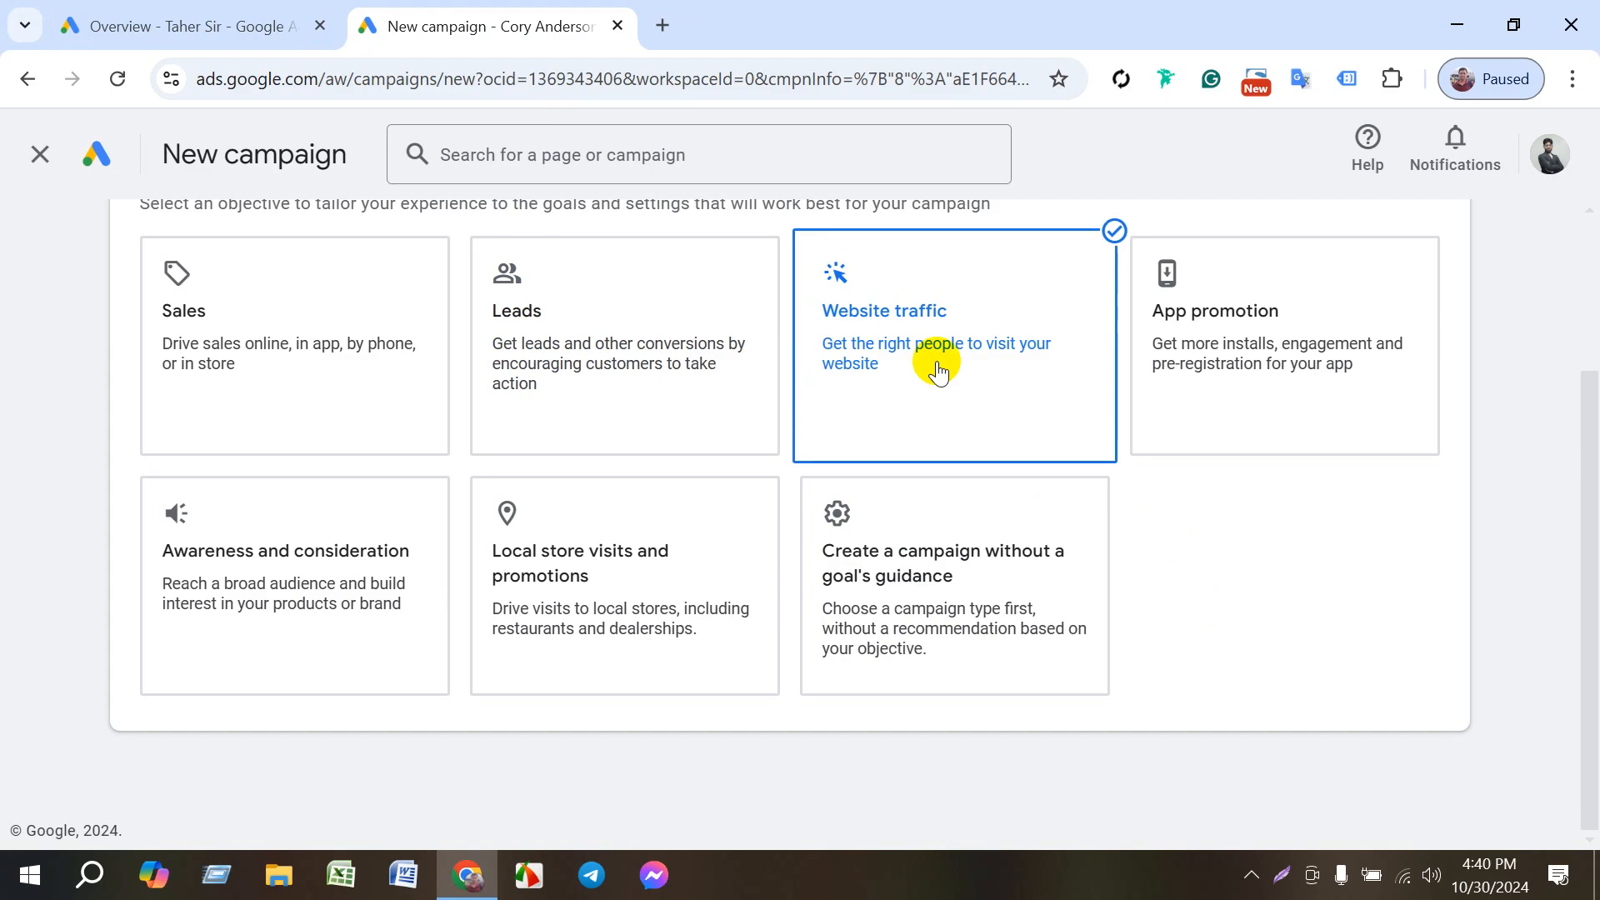
scroll(939, 371, down, 1)
scroll(750, 575, down, 4)
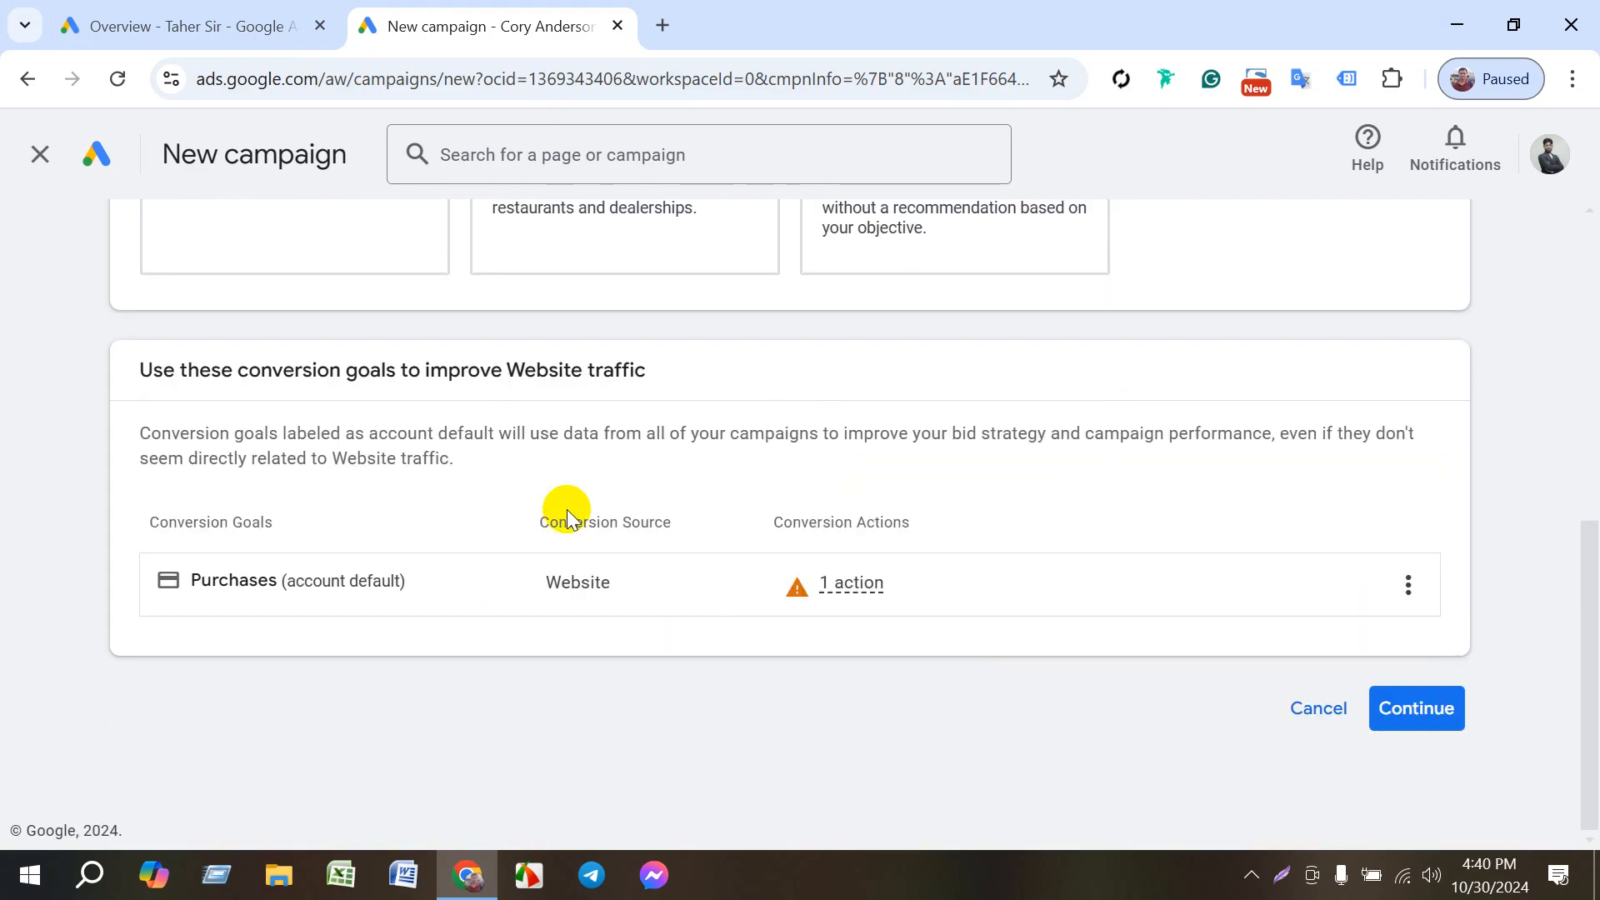
click(1392, 704)
- Choose Search as the campaign type for the new campaign
scroll(847, 628, down, 4)
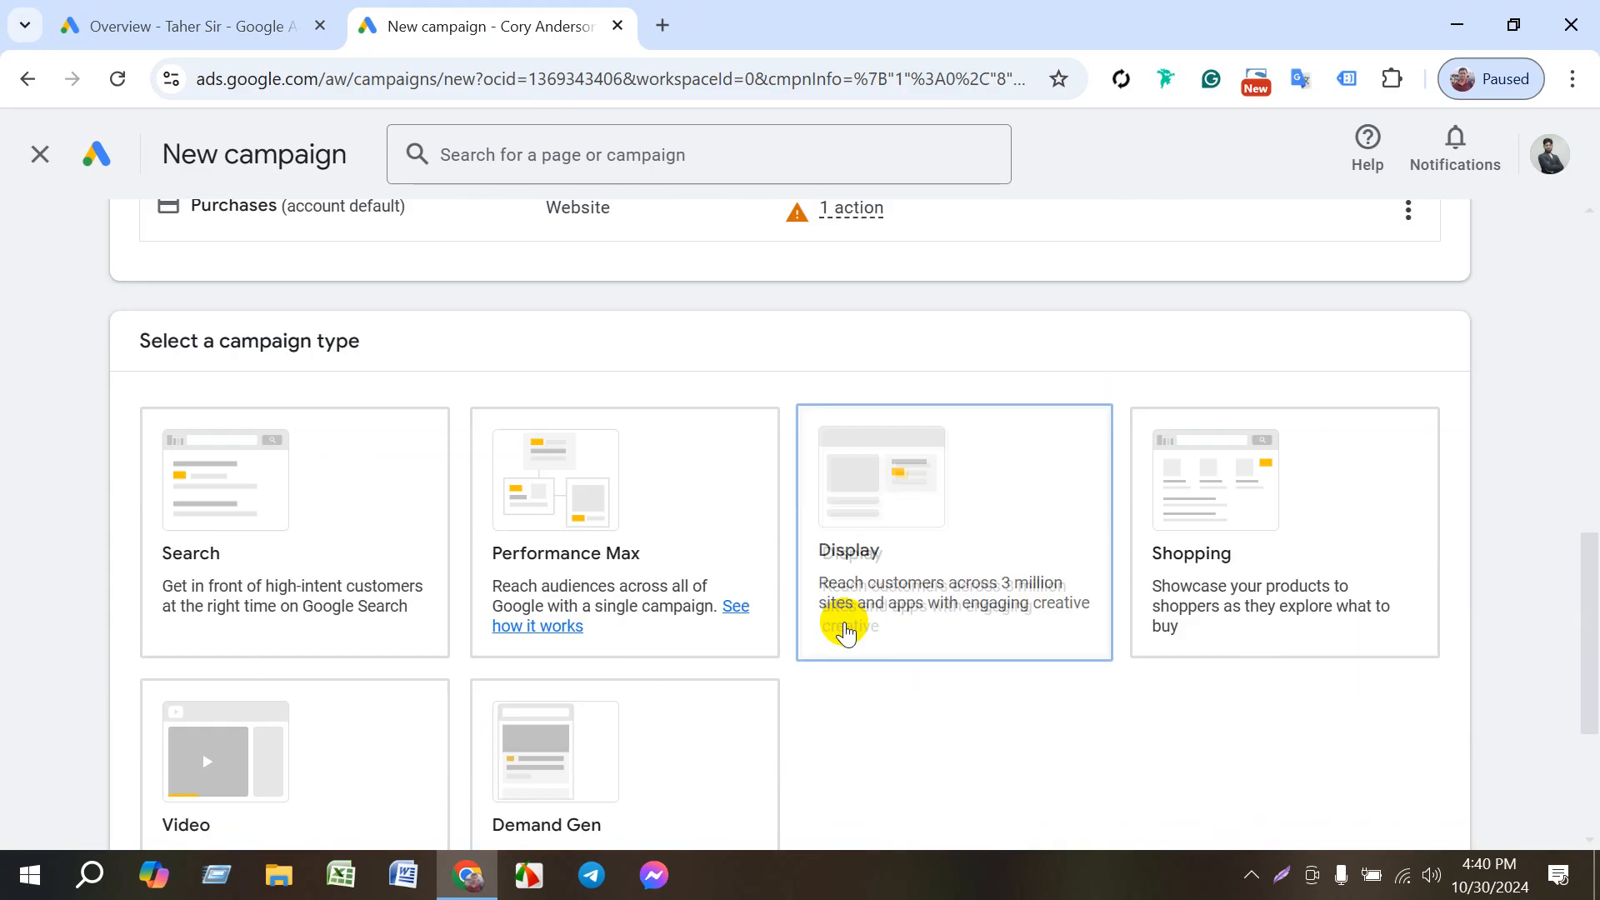
click(411, 468)
scroll(1011, 725, down, 3)
click(1375, 713)
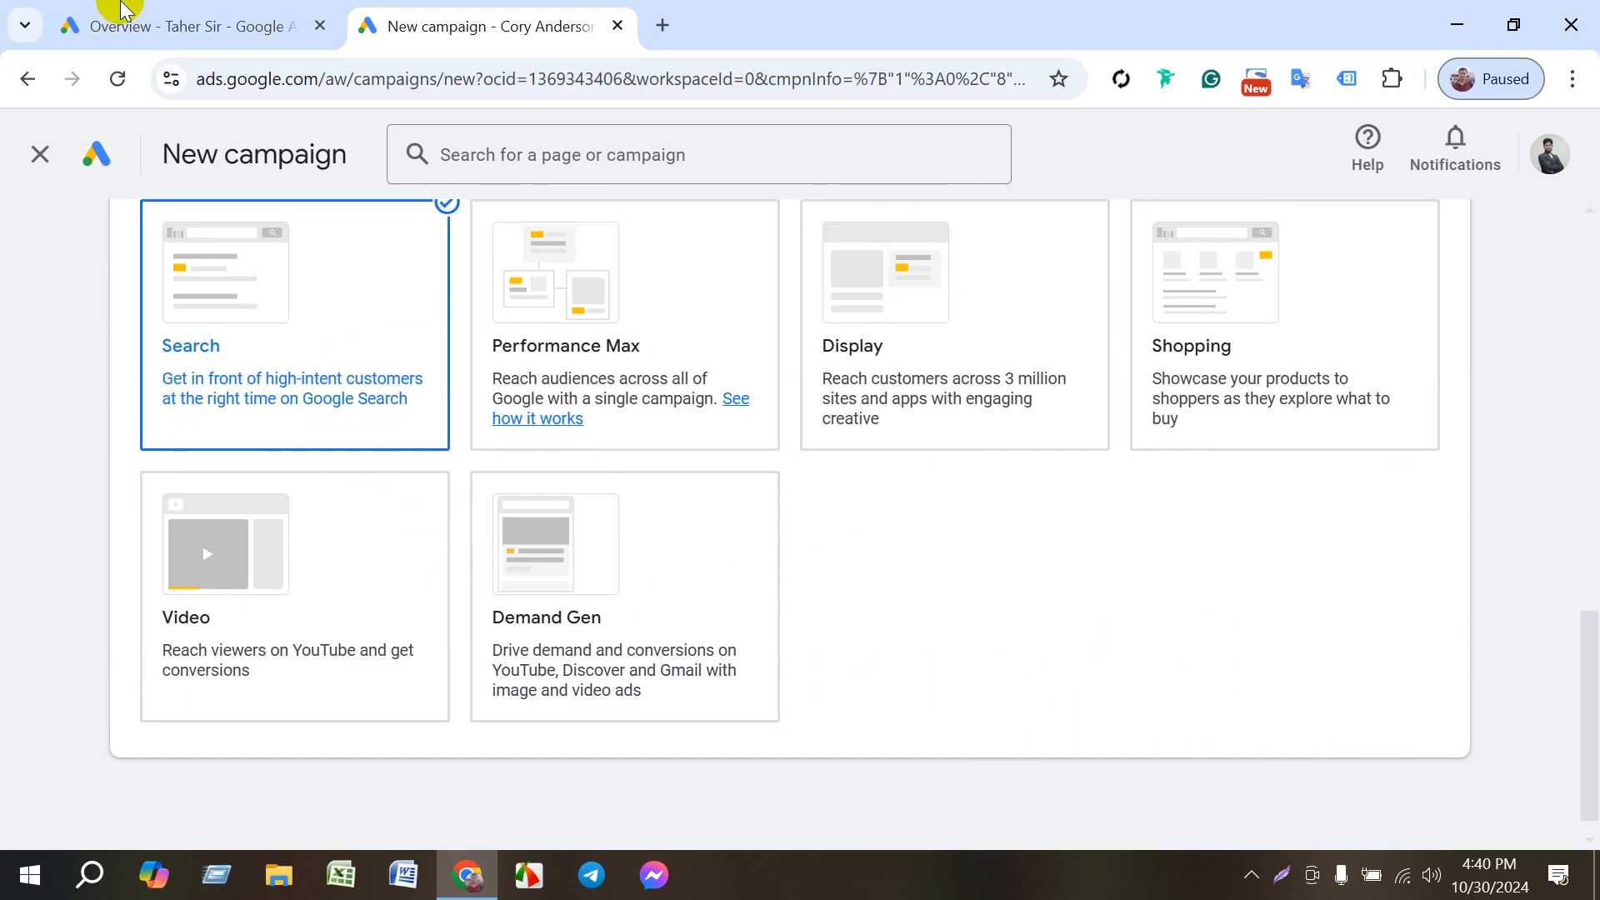
- In the first account's tab, select the Website traffic-Discovery-1 campaign and hide the account alerts above the overview
click(121, 17)
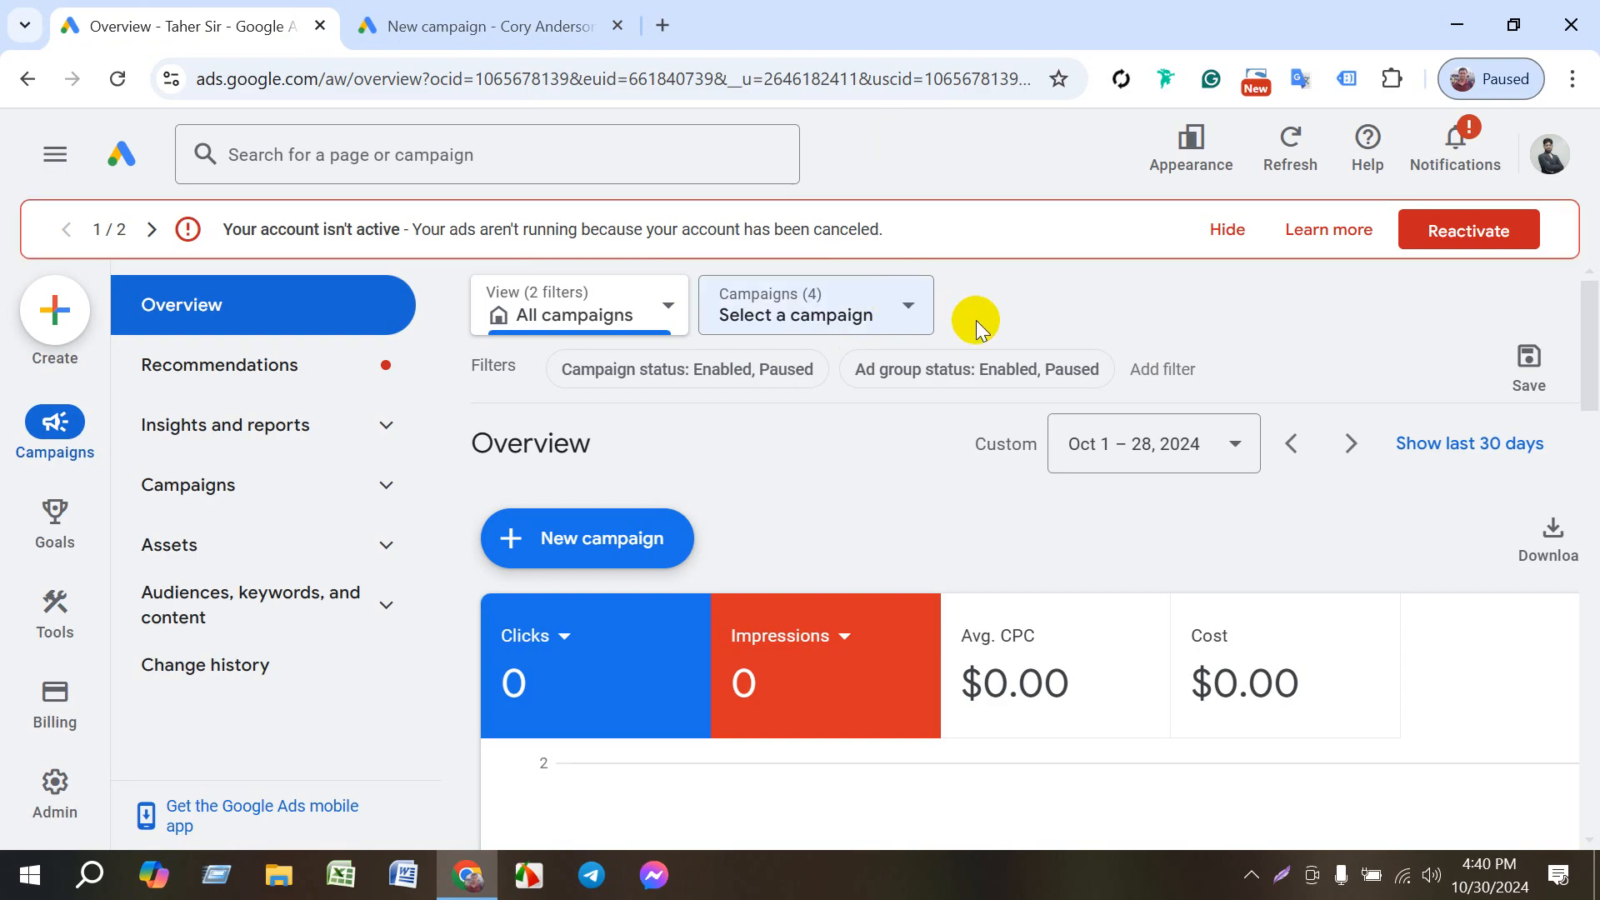
click(1217, 232)
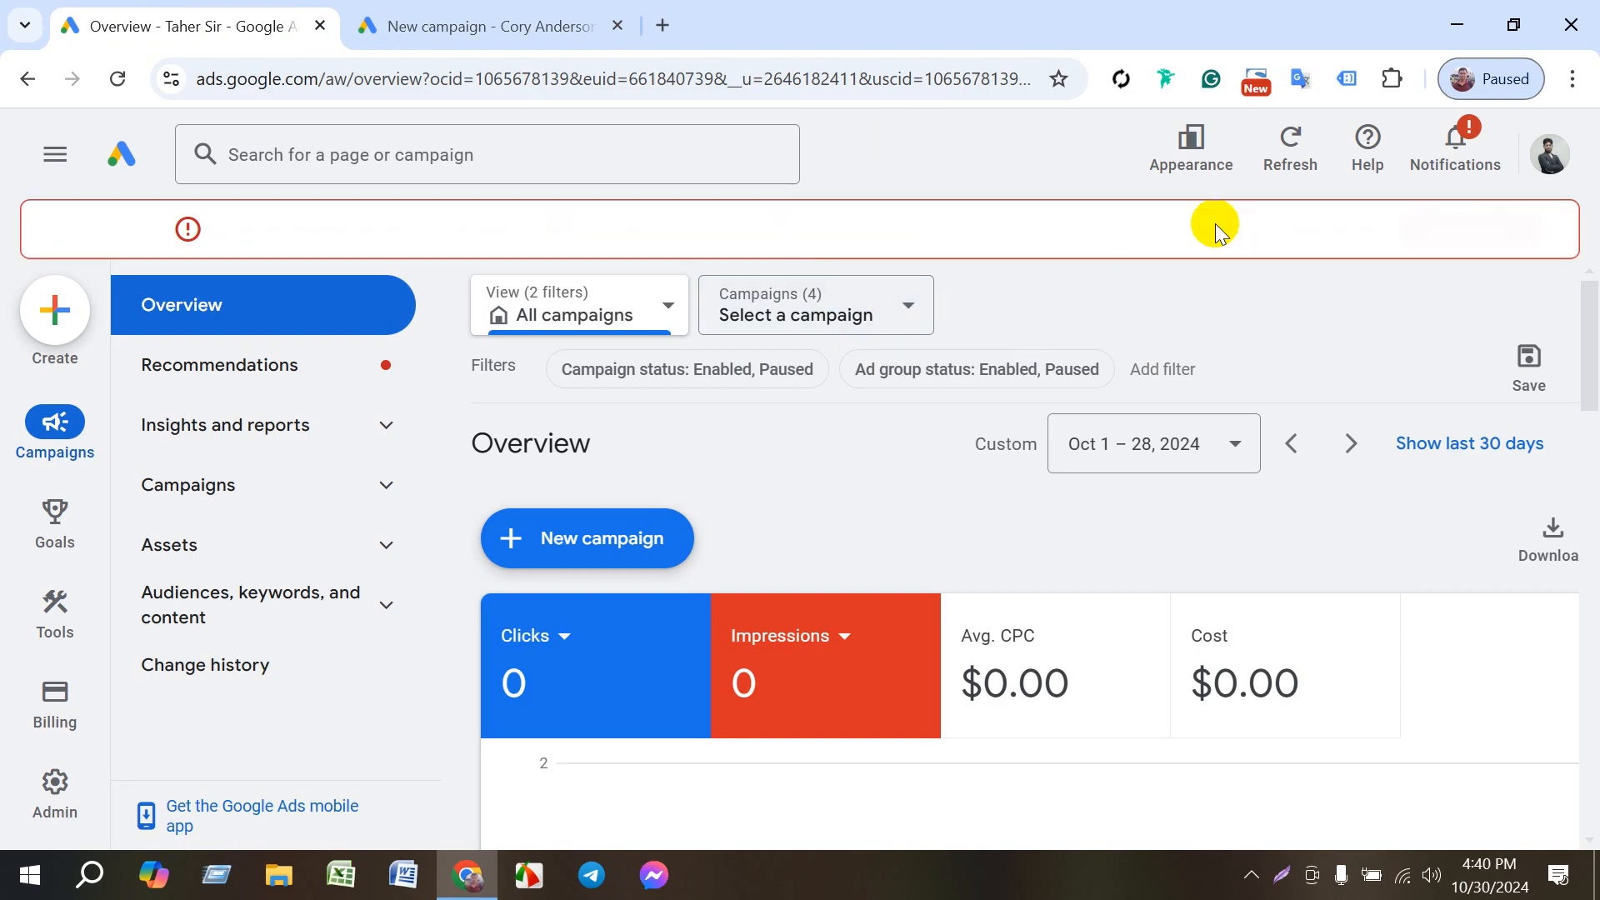
click(900, 305)
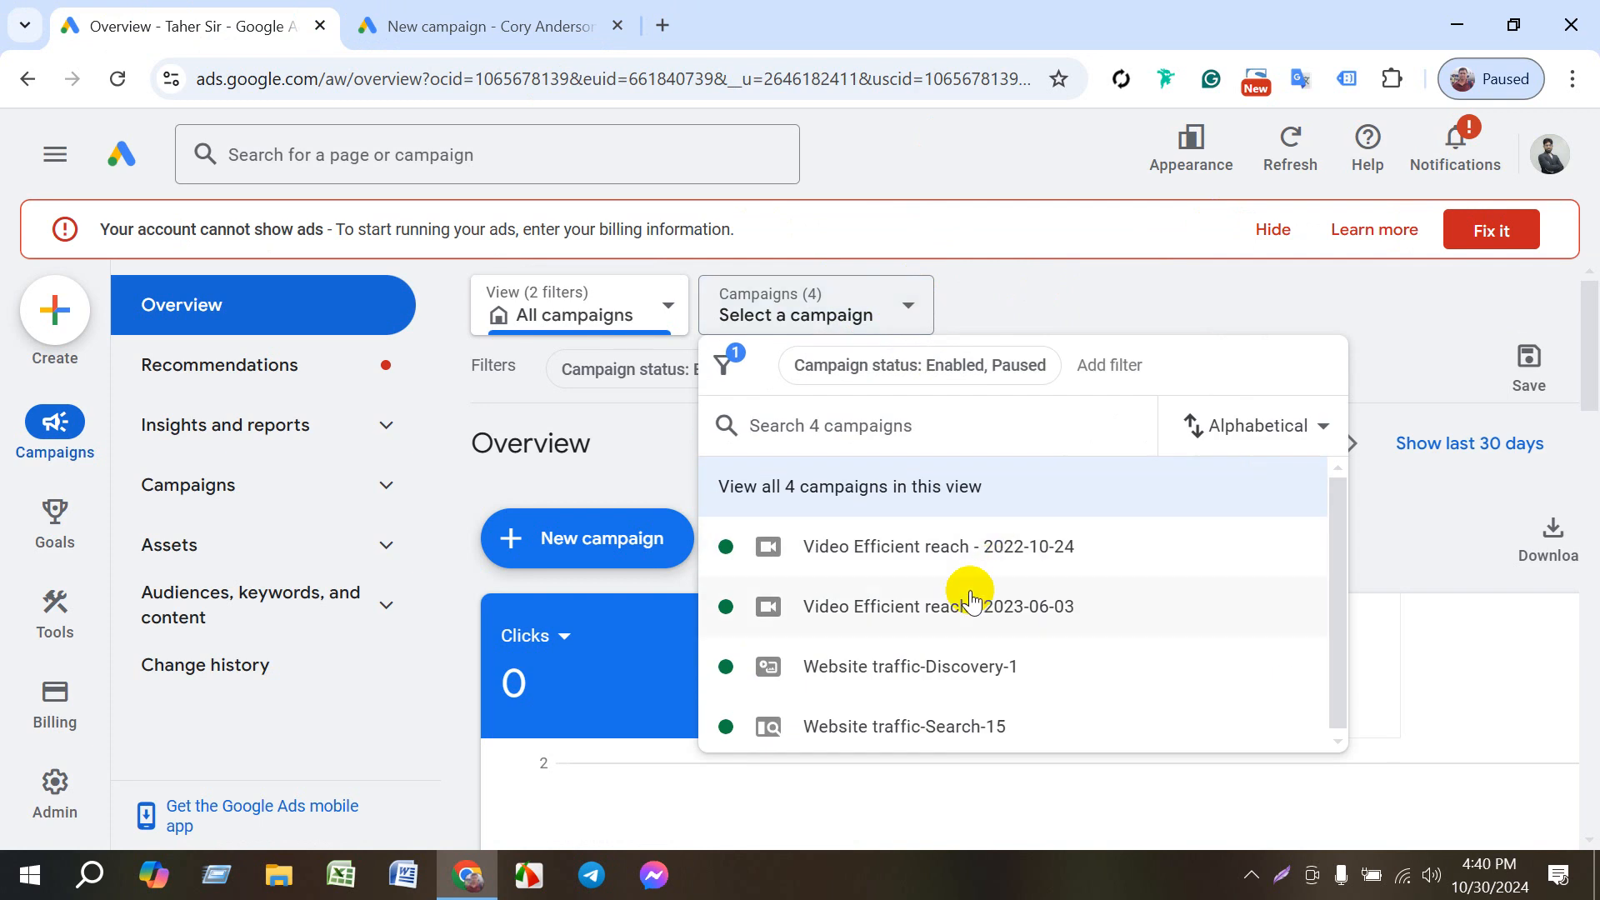
click(896, 666)
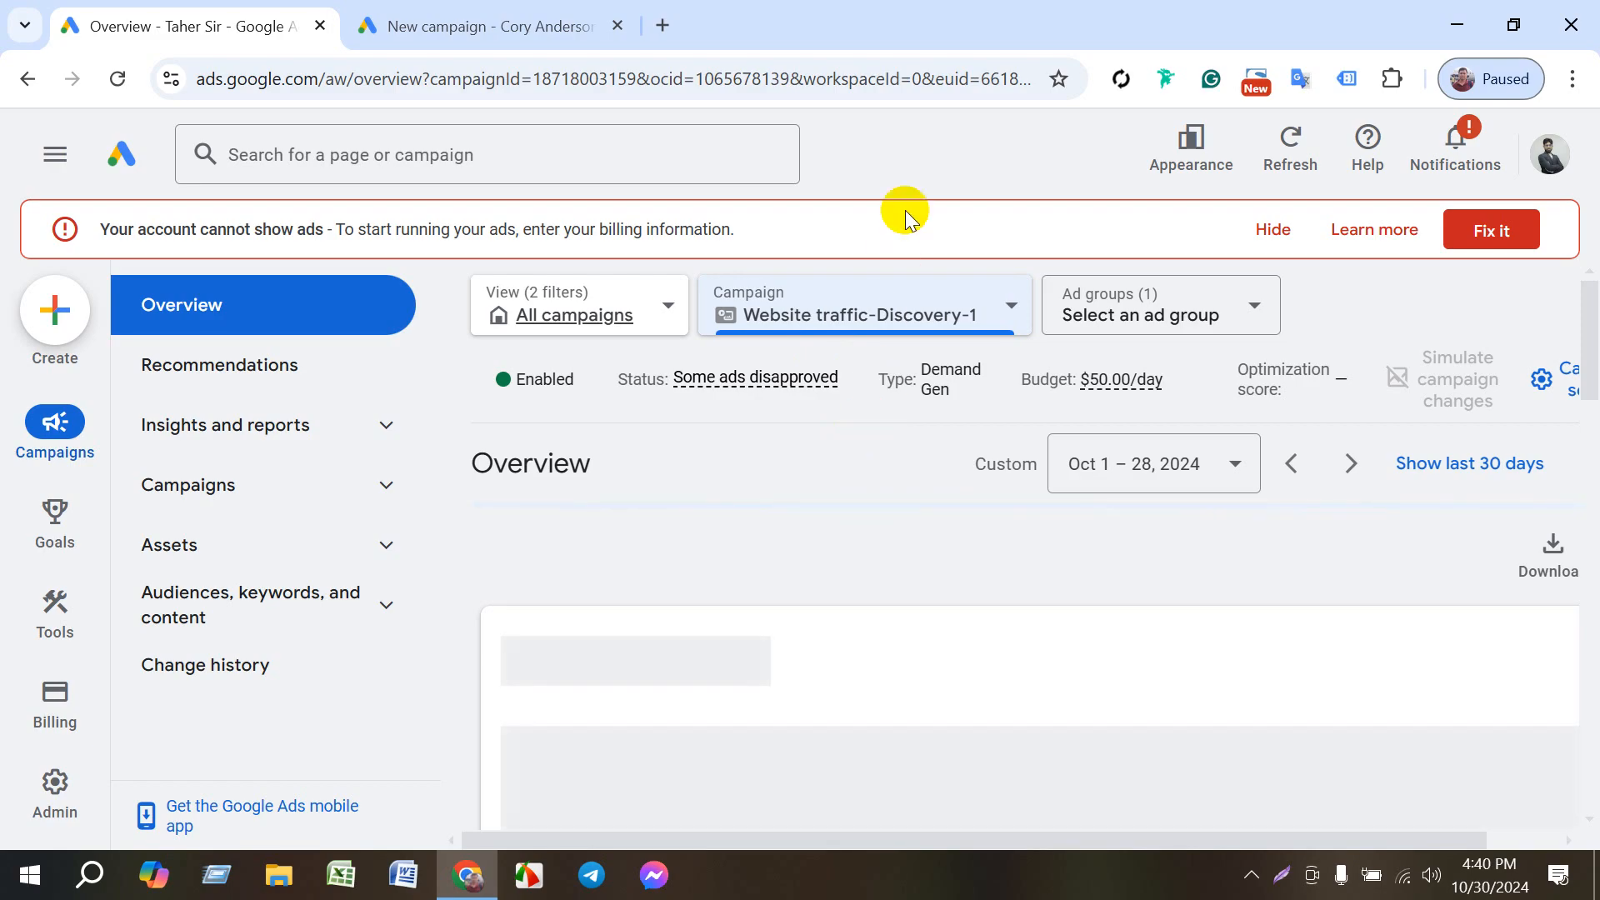
click(1275, 231)
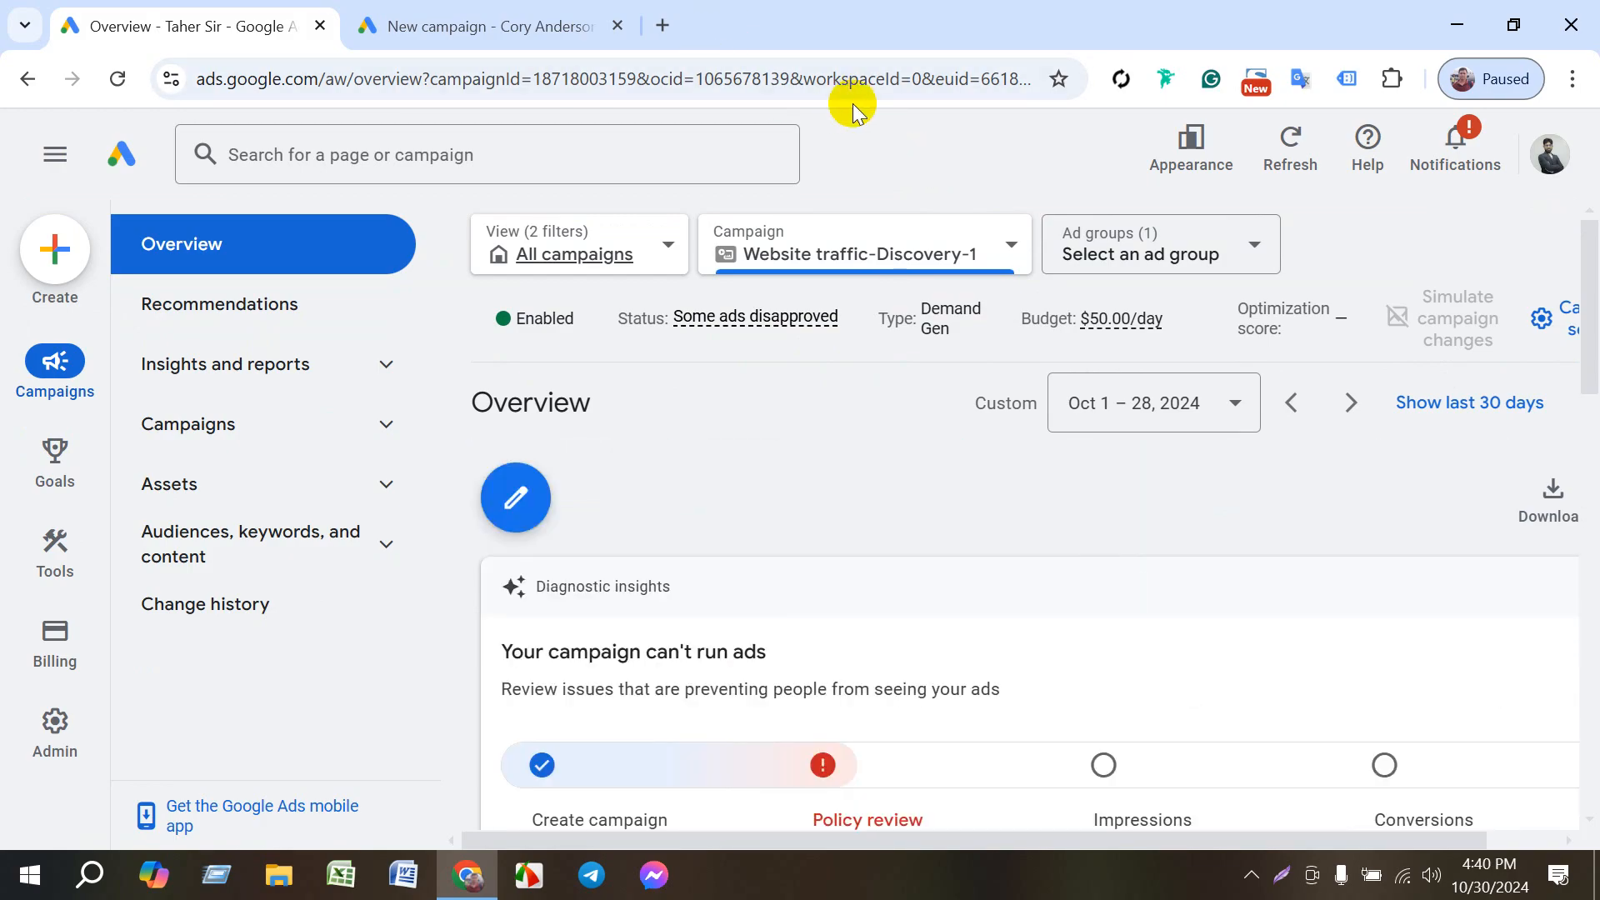
- Search Google for "larive" in a new tab and open the sponsored Le Reve Salwar Kameez result
click(660, 25)
text(lar)
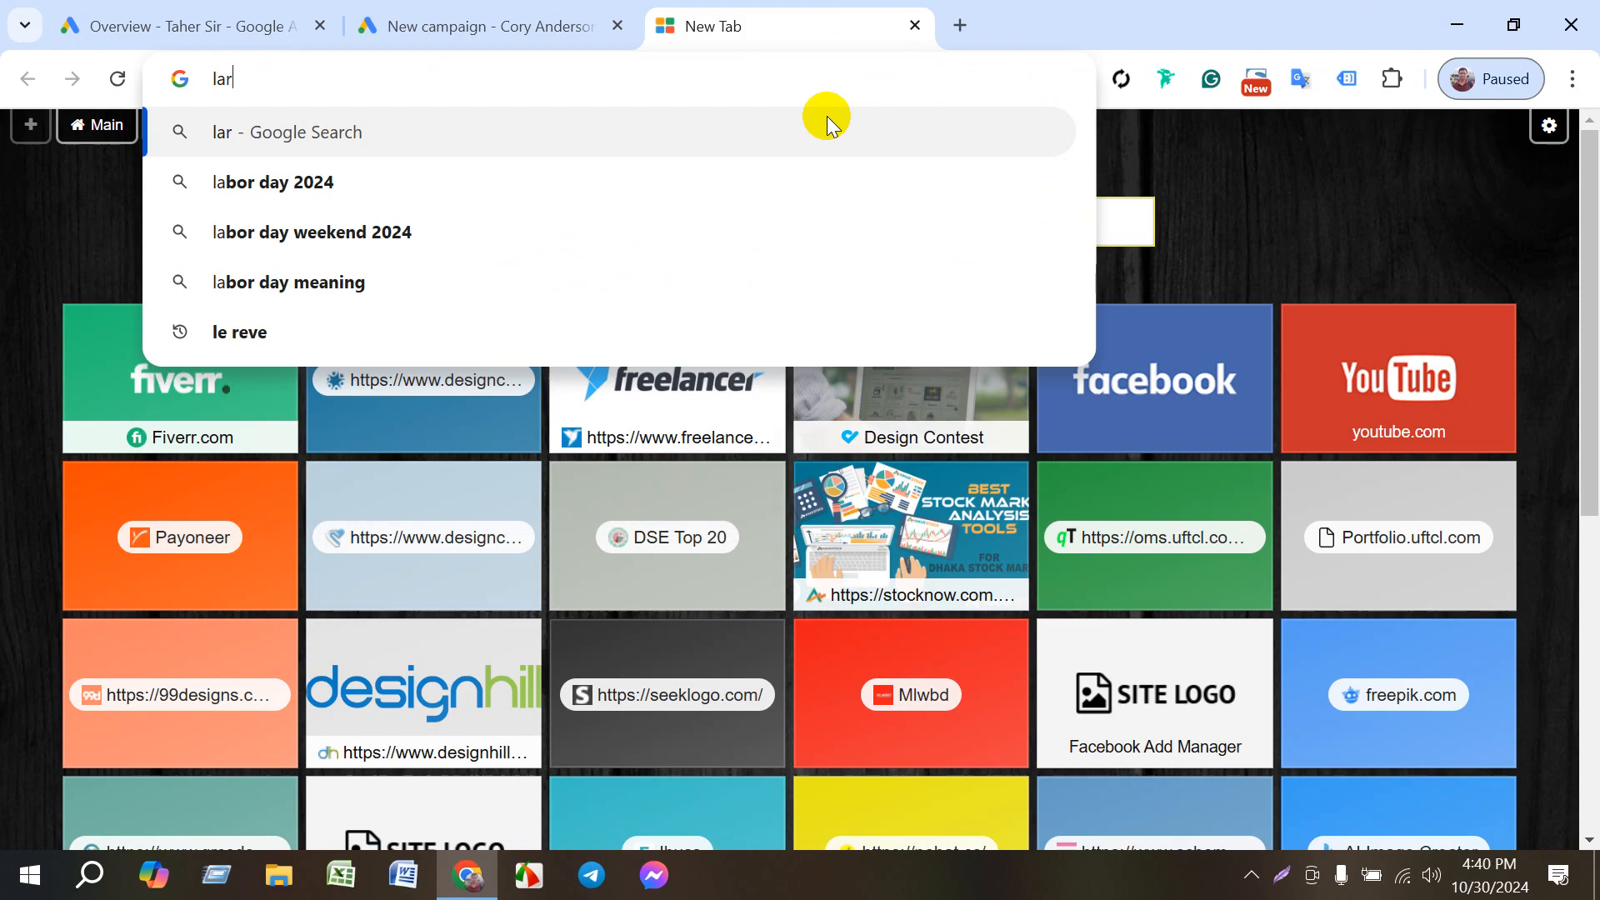
click(323, 185)
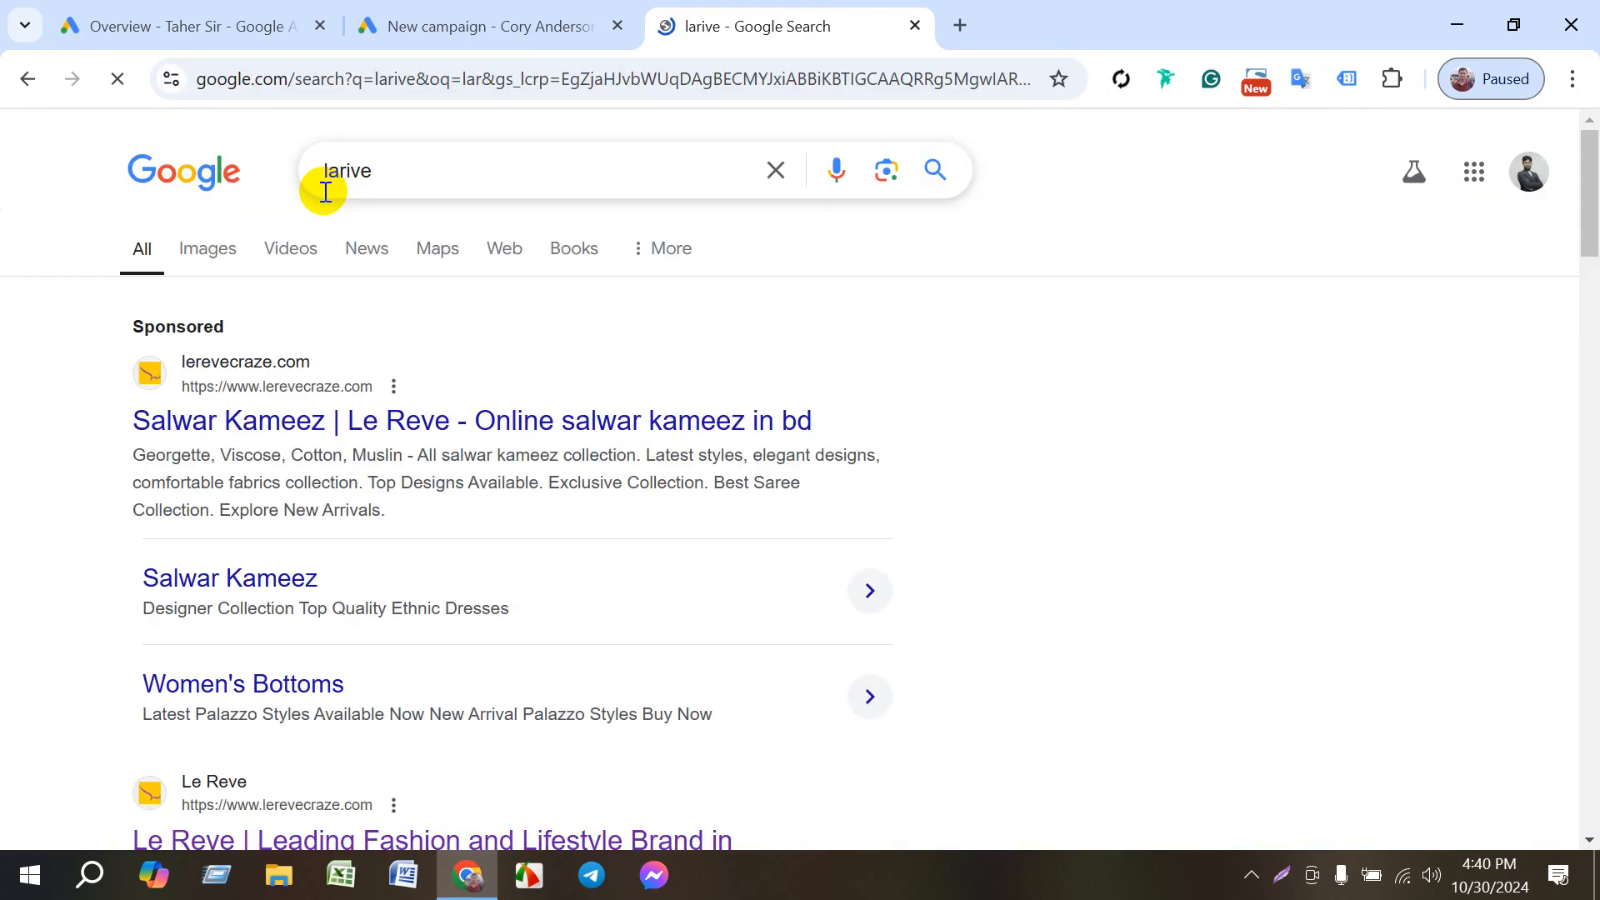
click(405, 417)
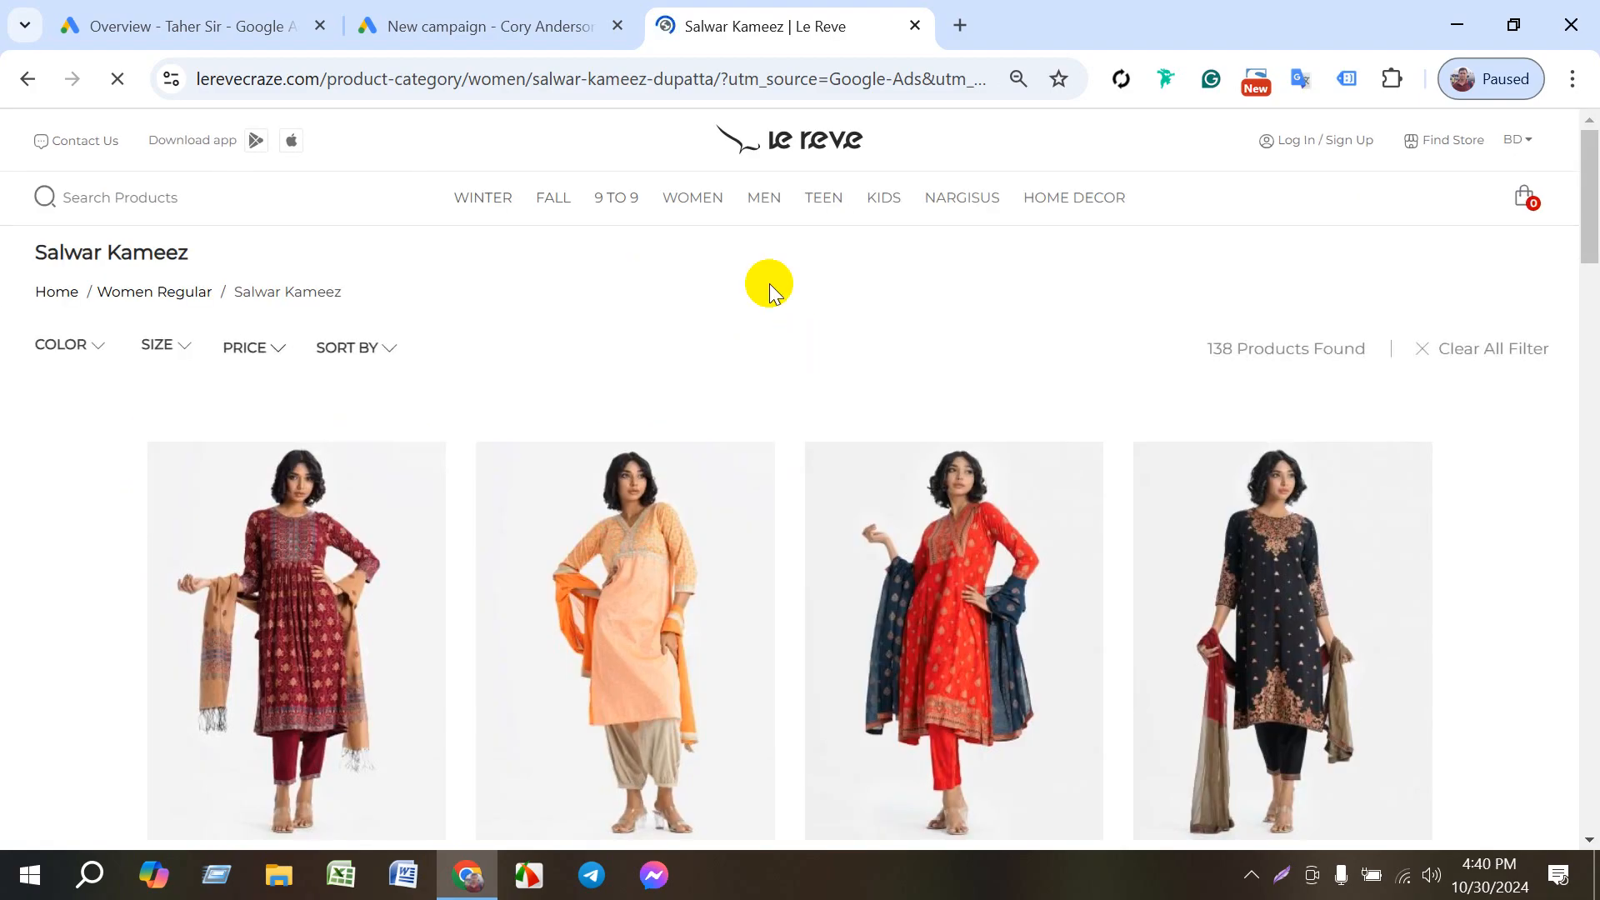
- Return to the Website traffic-Discovery-1 campaign and open Ad group 1 from its ad groups list
click(462, 23)
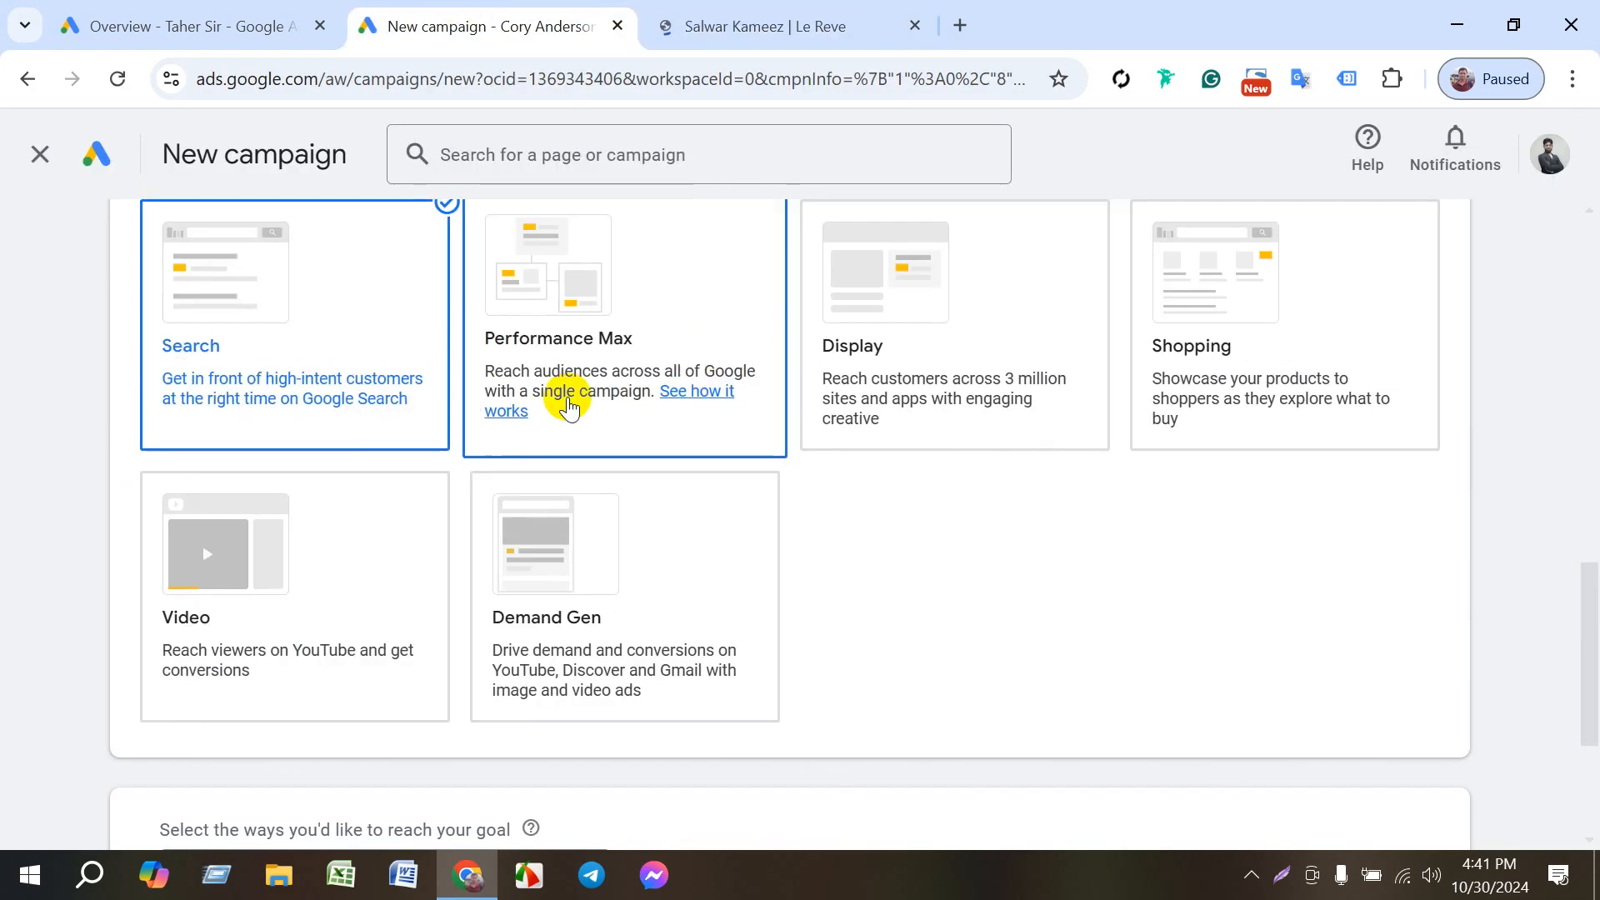
click(214, 10)
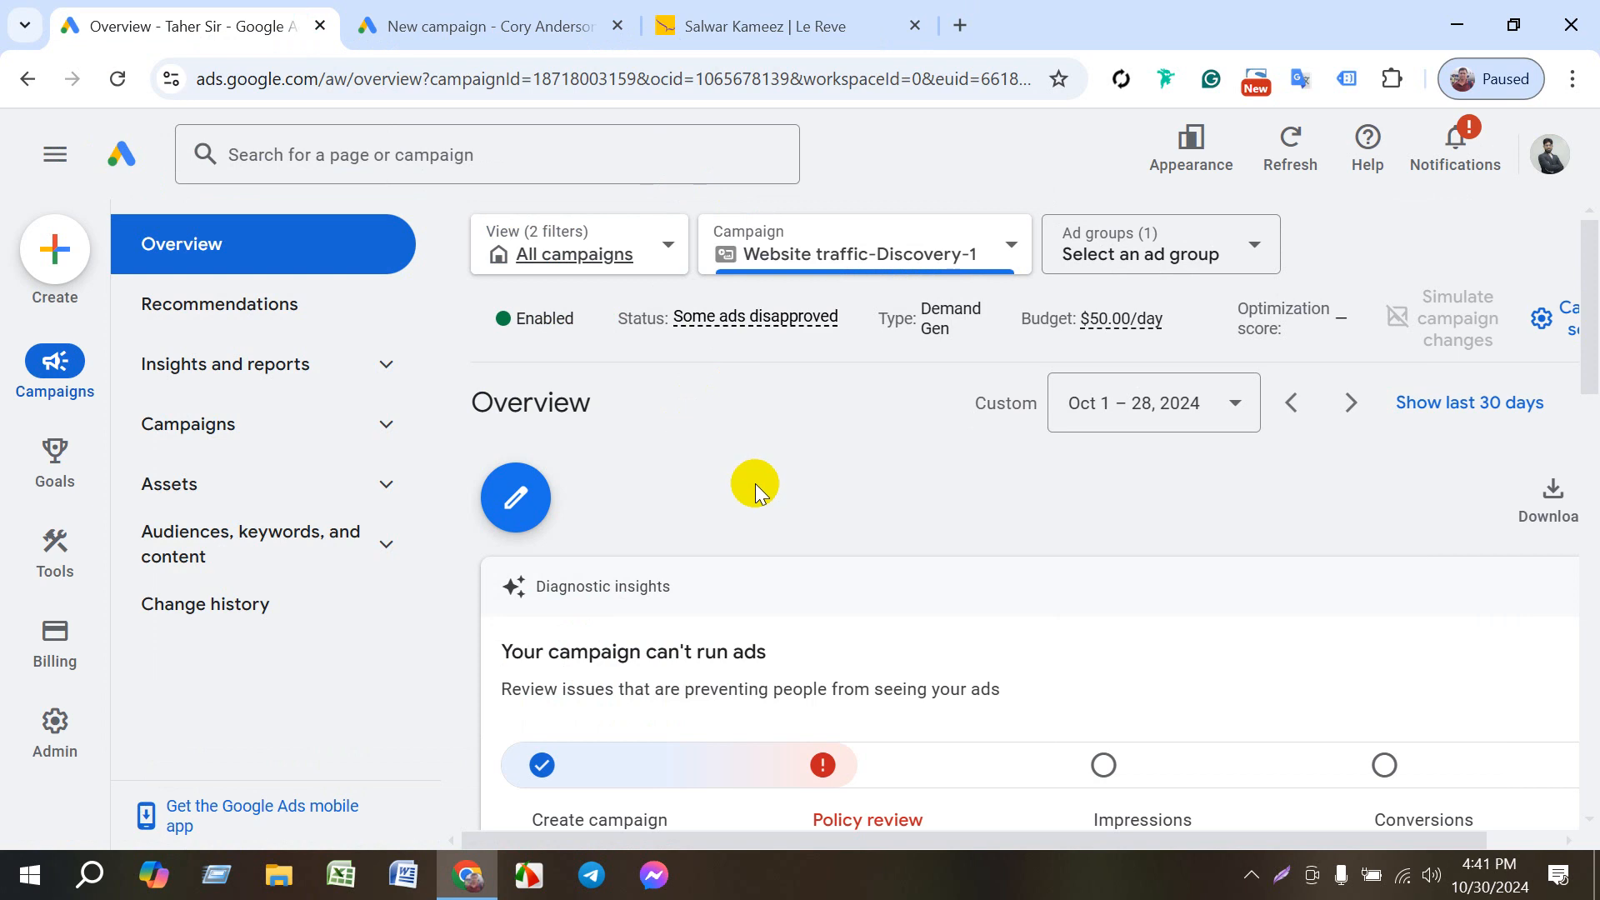
click(282, 420)
click(249, 564)
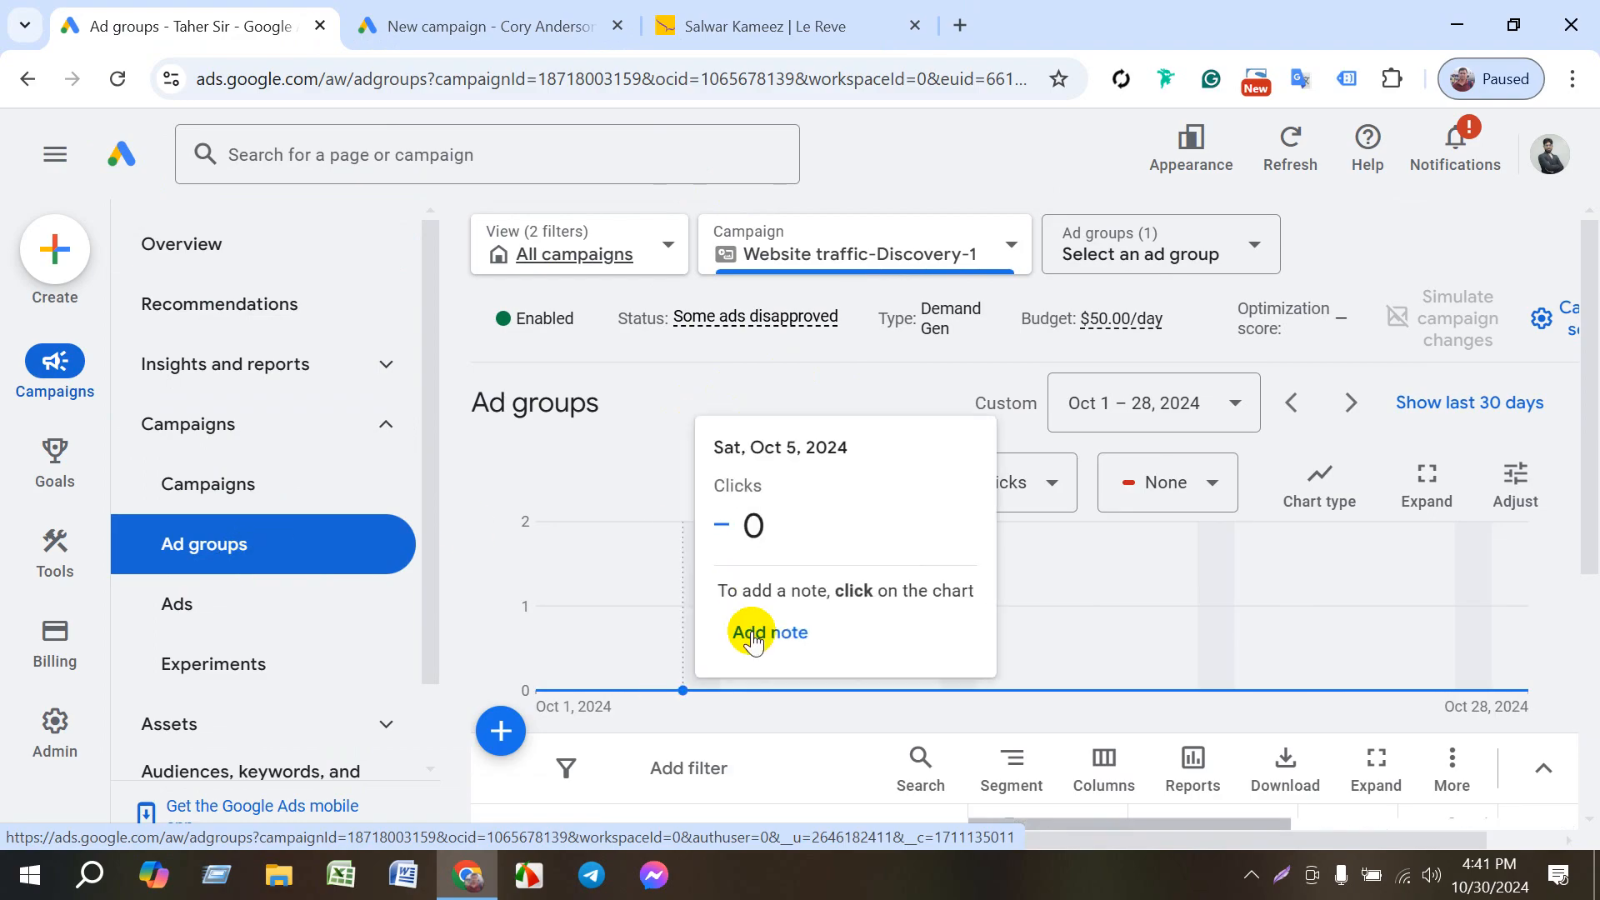
scroll(752, 696, down, 5)
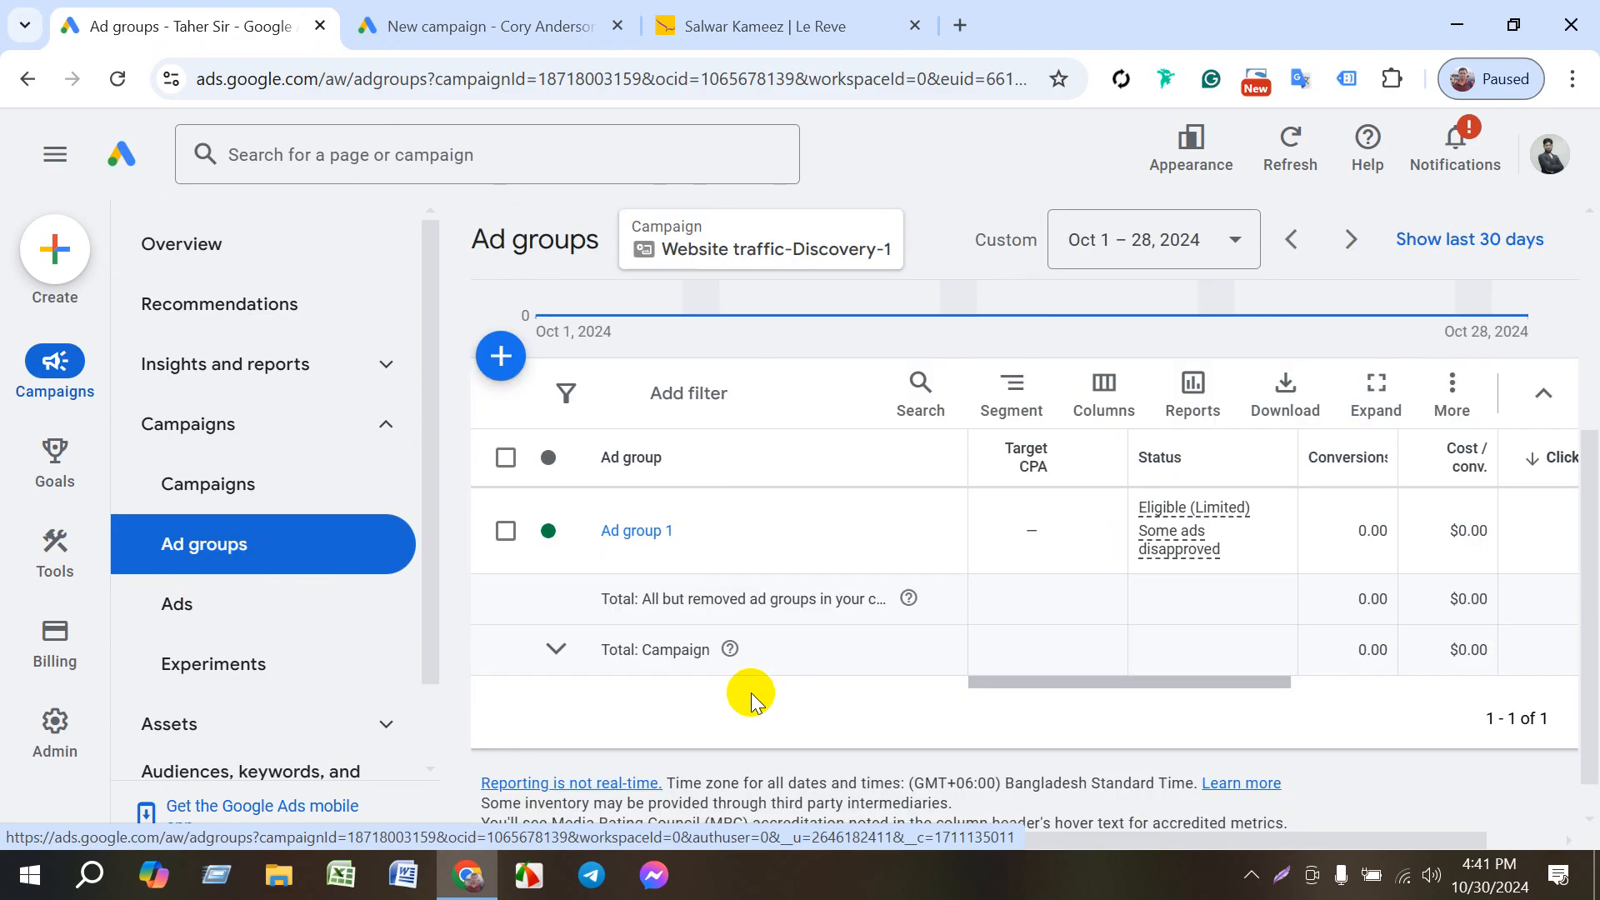
click(633, 534)
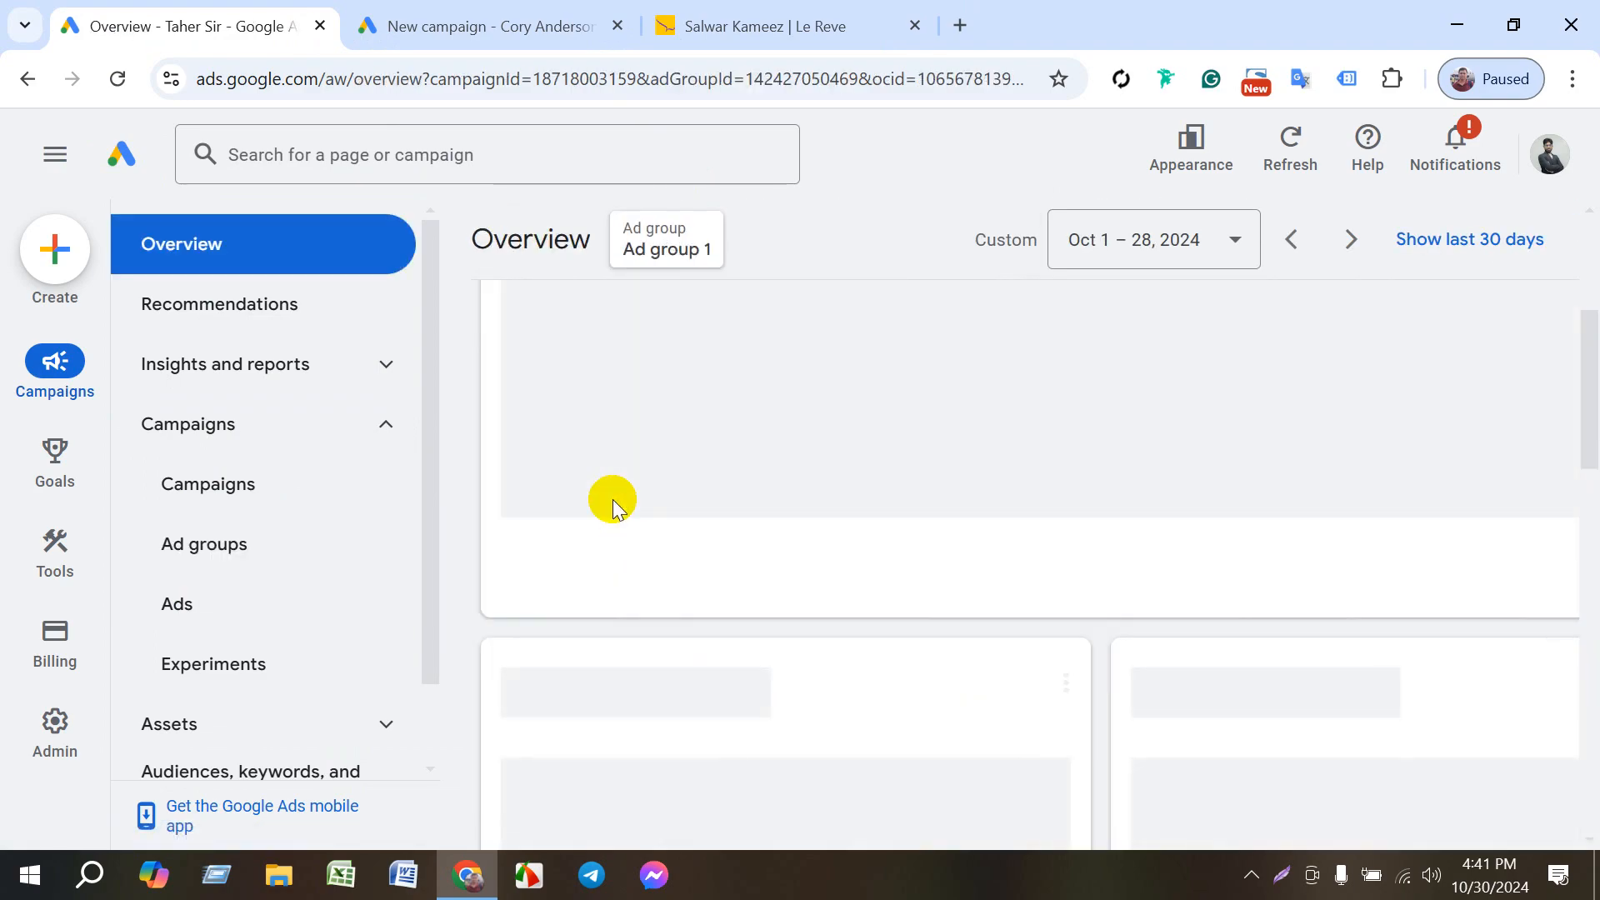
- View the campaigns list and the ad groups list, and reopen Ad group 1's overview
click(221, 440)
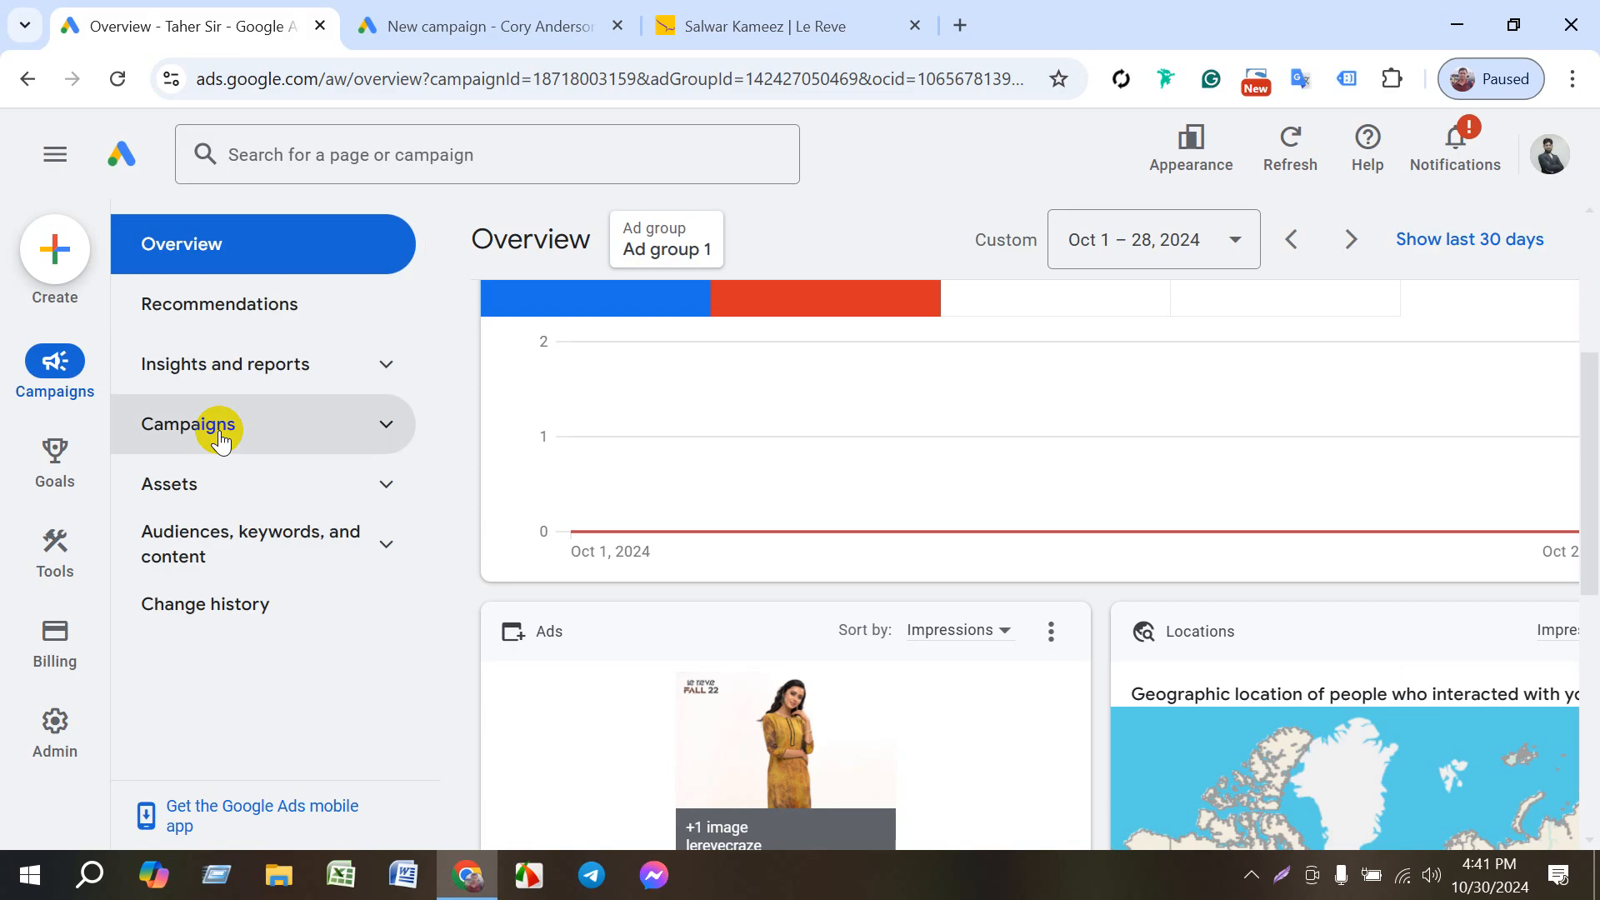
click(221, 484)
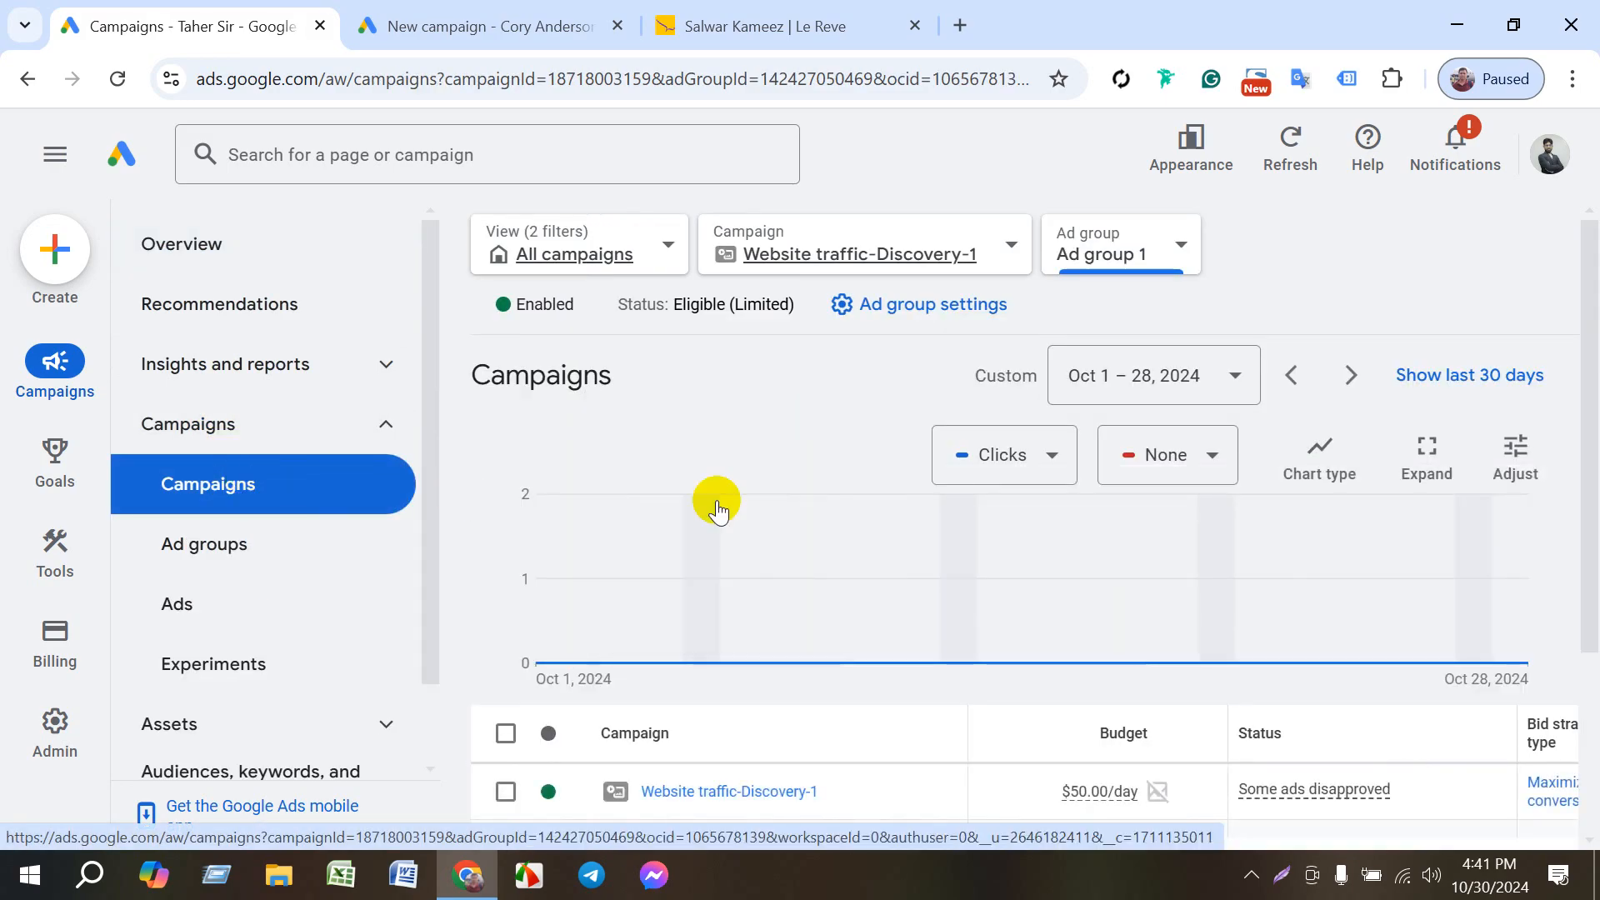
click(215, 554)
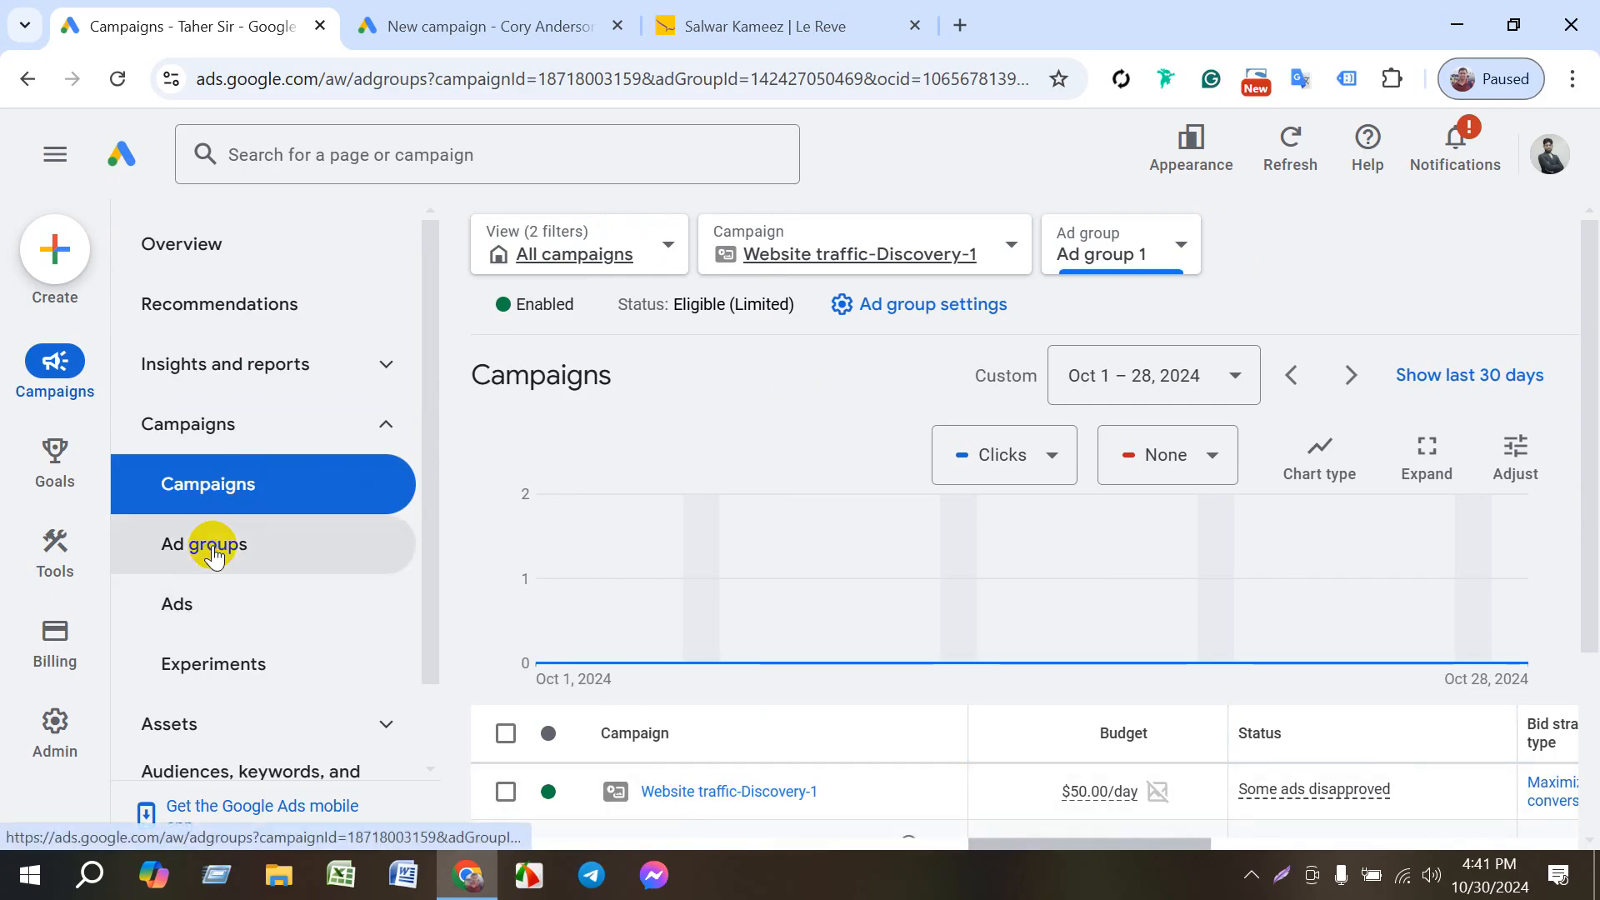
scroll(750, 584, down, 4)
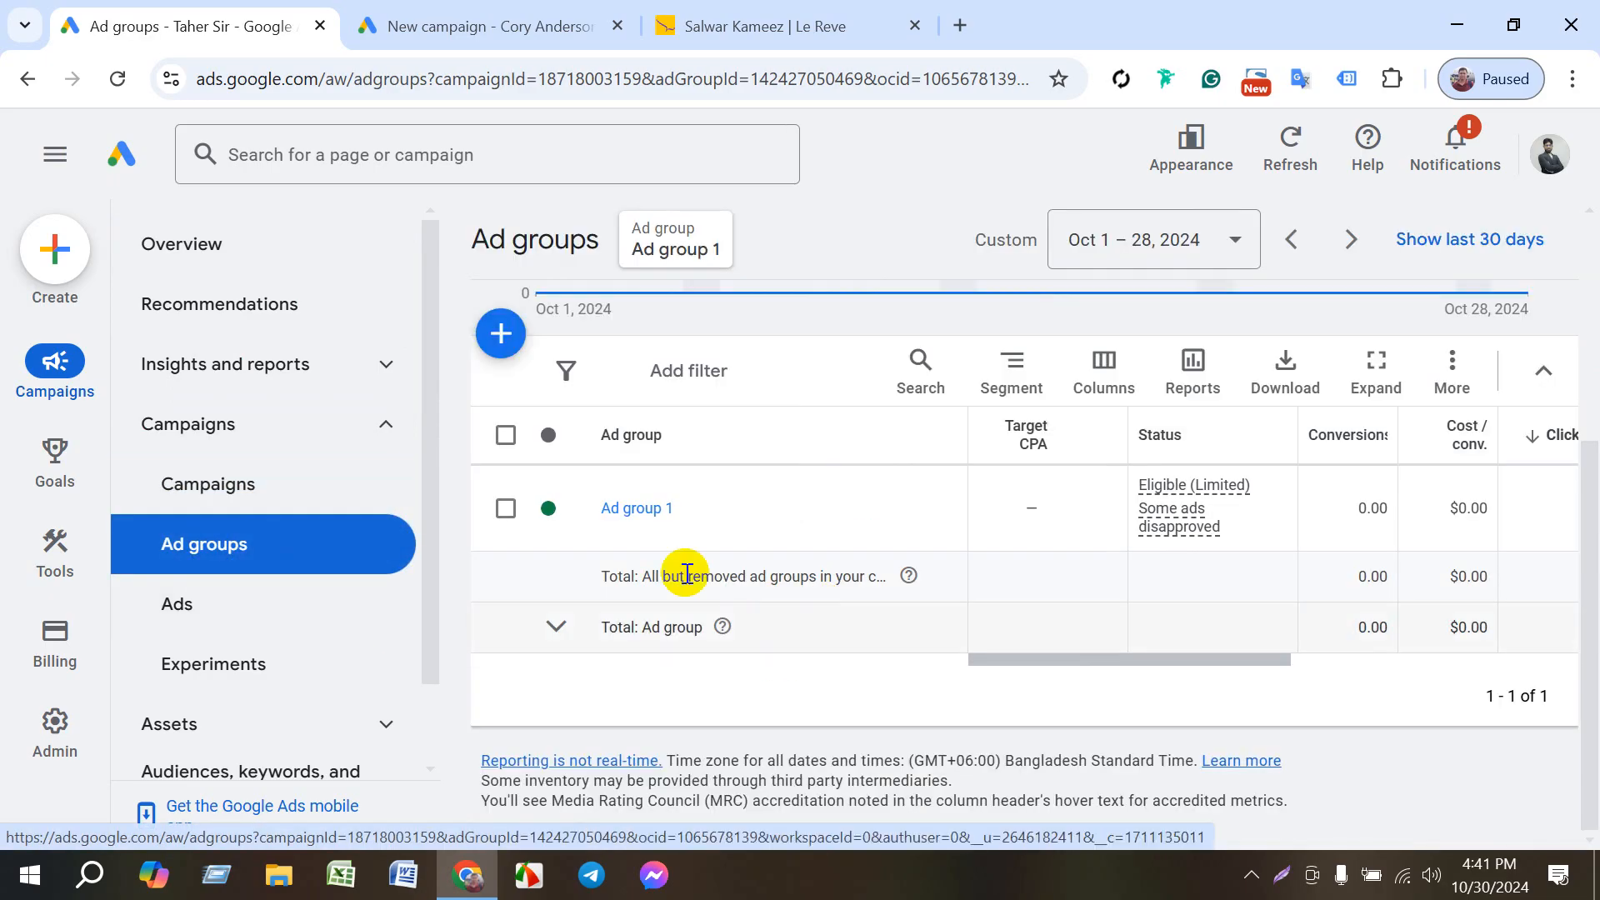
click(626, 510)
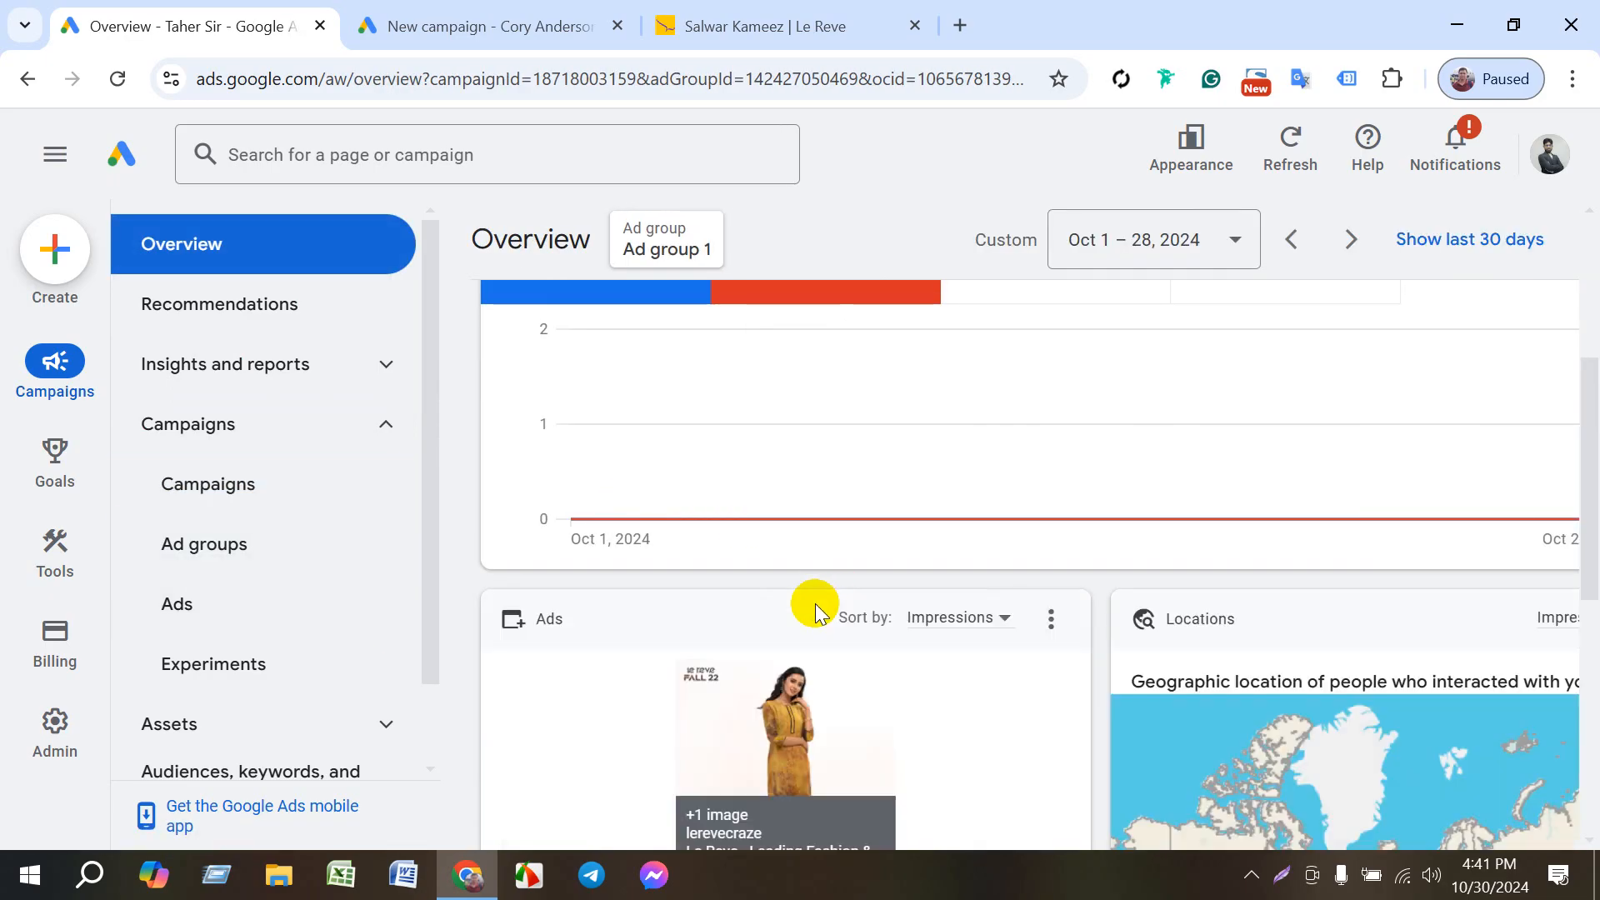
- Review the overview of Ad group 1 and open its ad group settings for editing
scroll(803, 646, down, 5)
scroll(775, 652, up, 10)
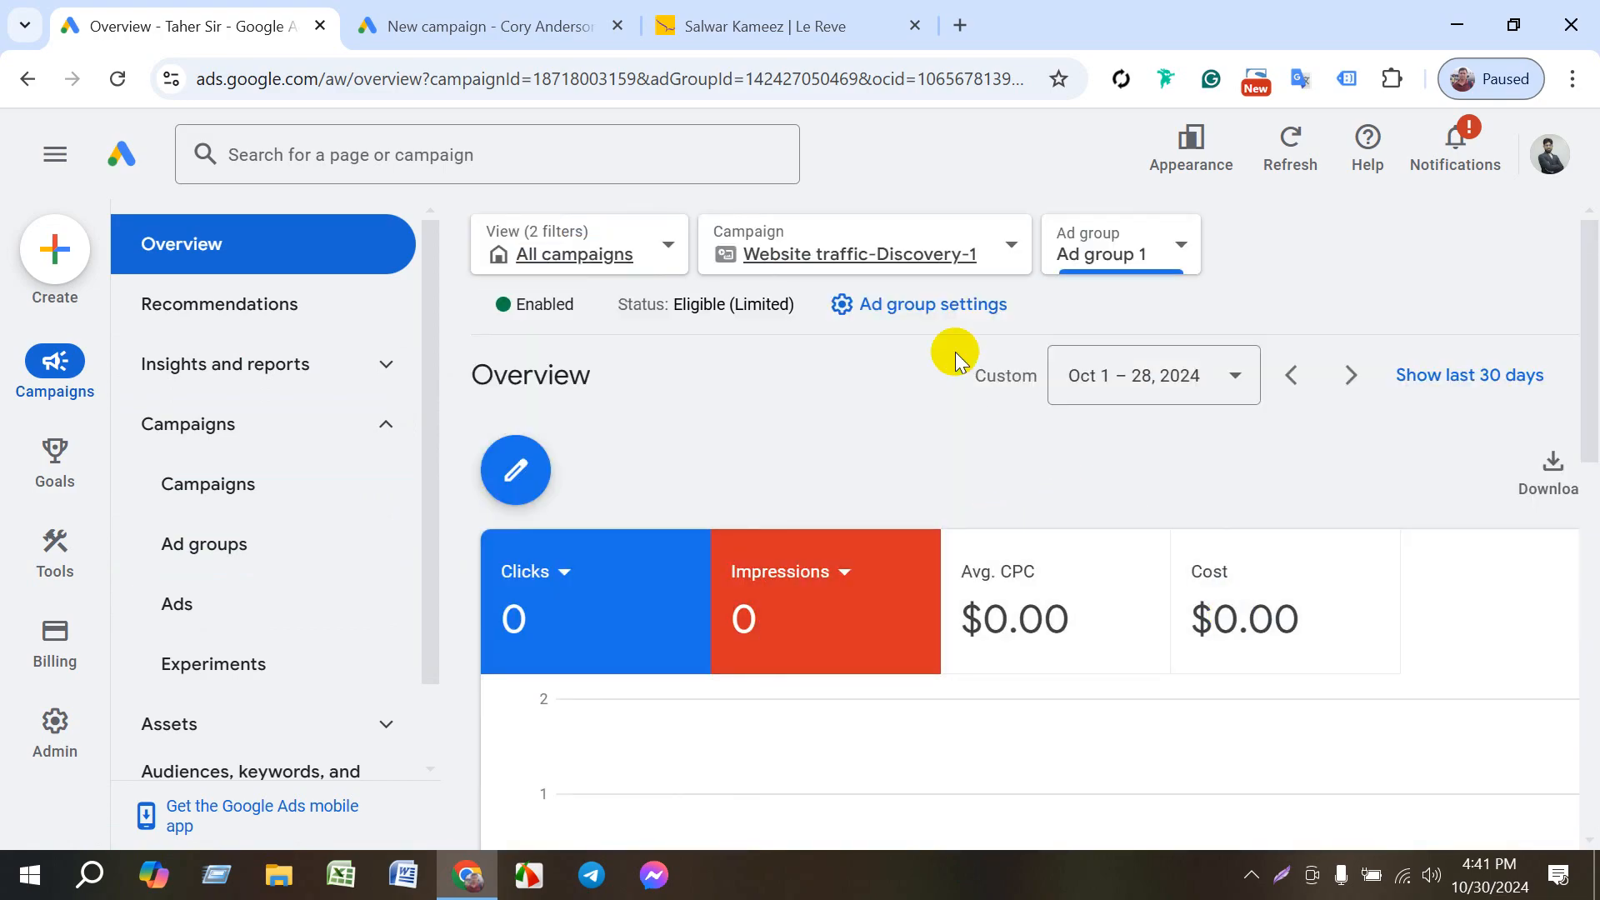
click(909, 307)
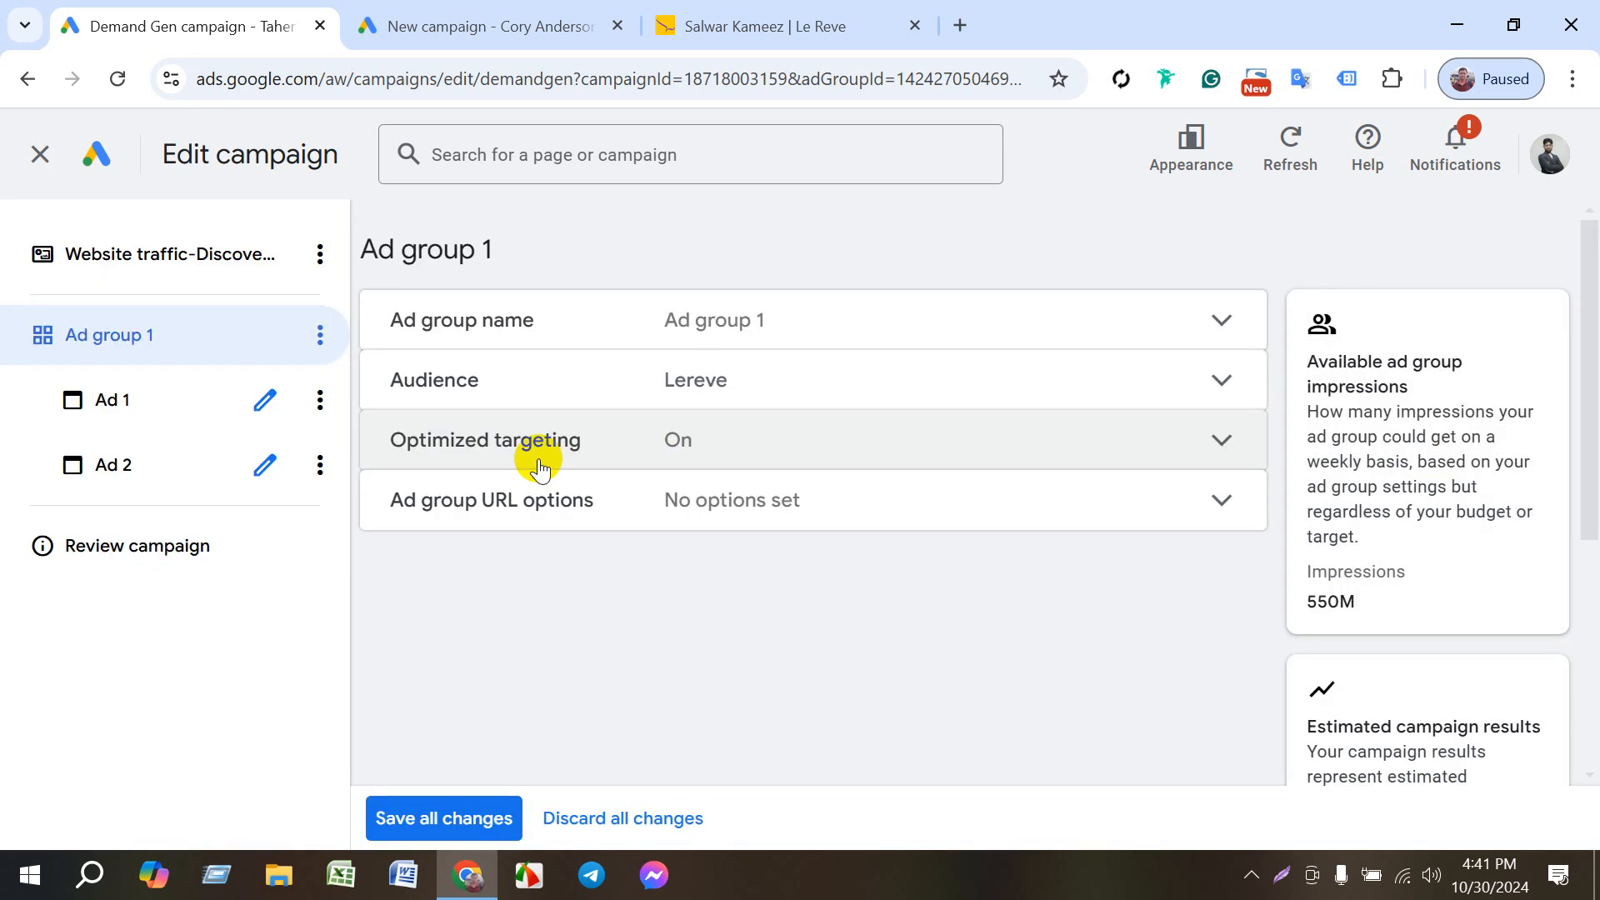
- Examine Ad group 1's name setting and Ad 1's final URL, images, logo, headline and description
click(667, 319)
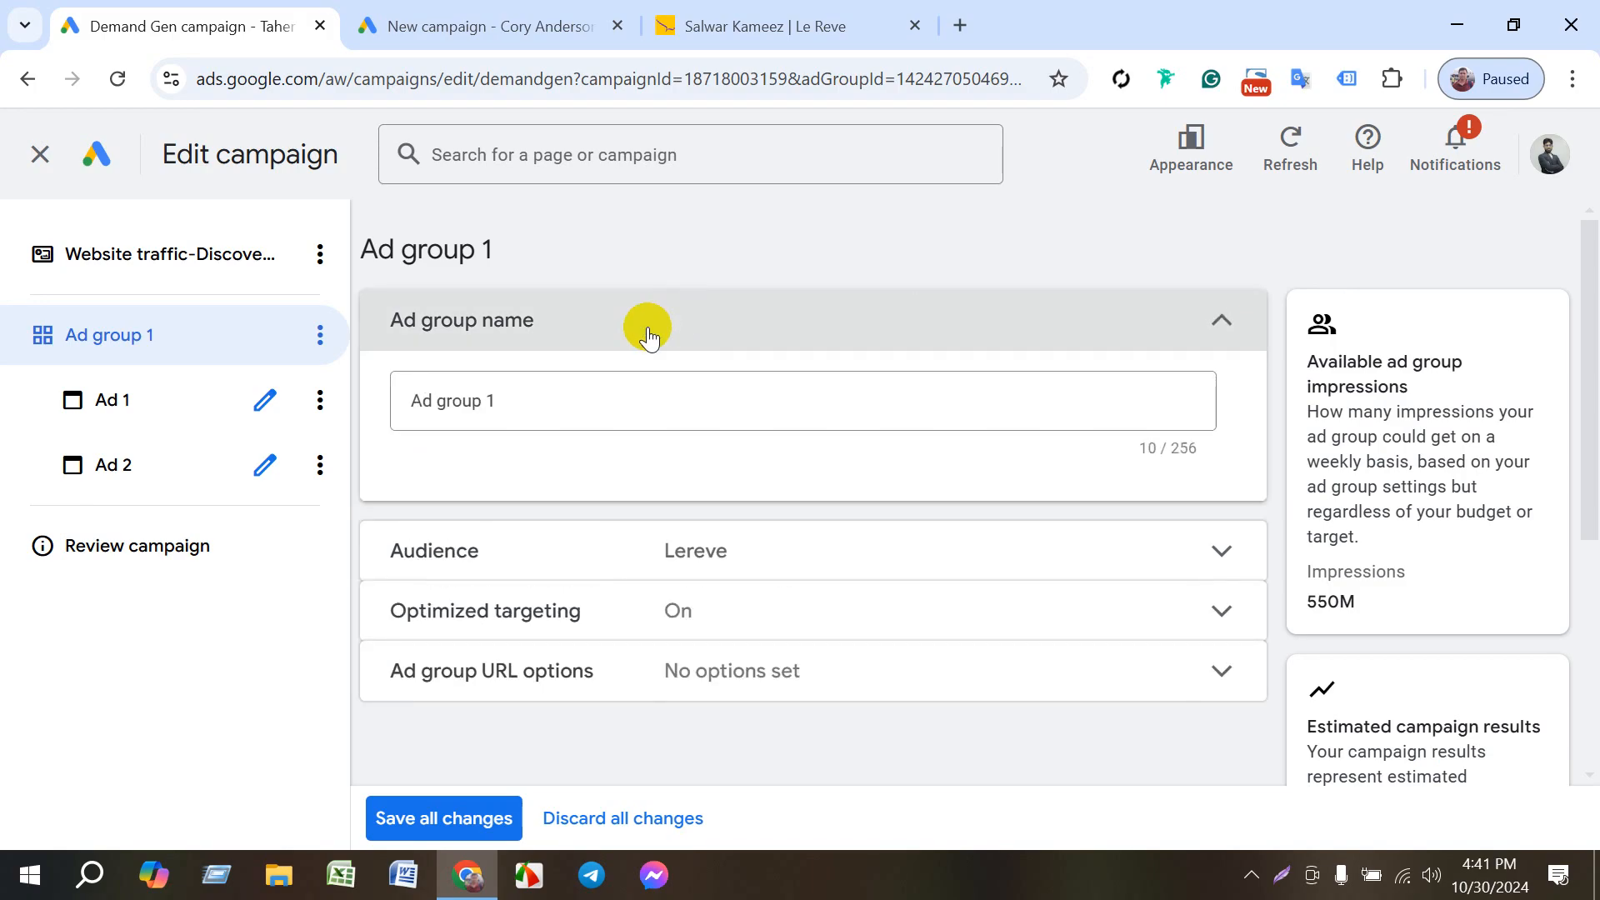
click(257, 404)
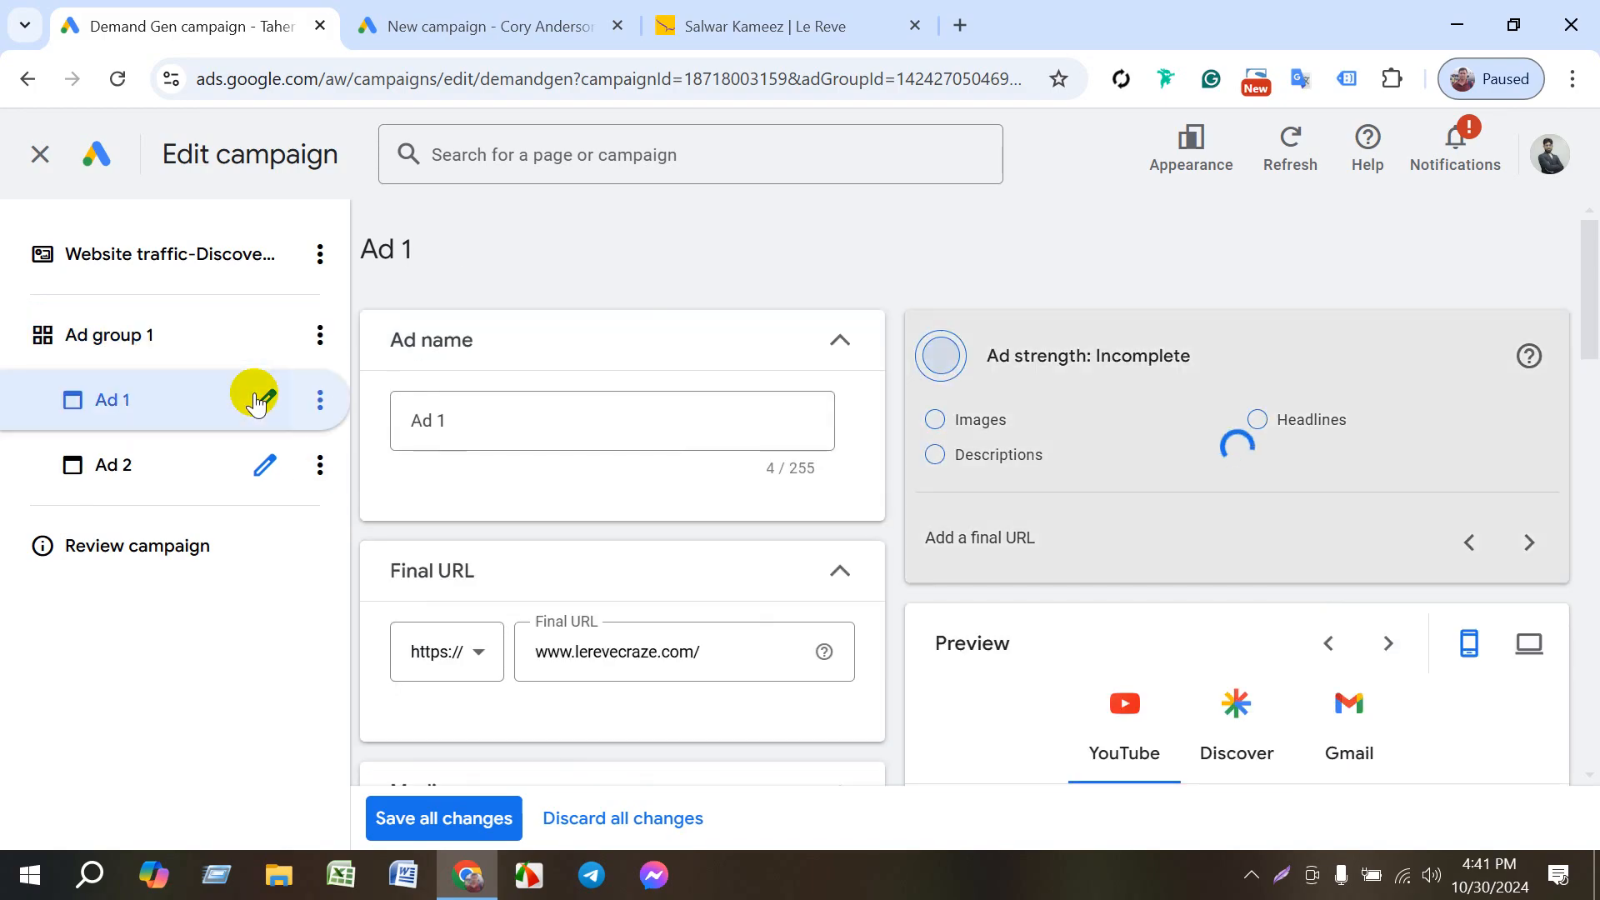
scroll(757, 565, down, 15)
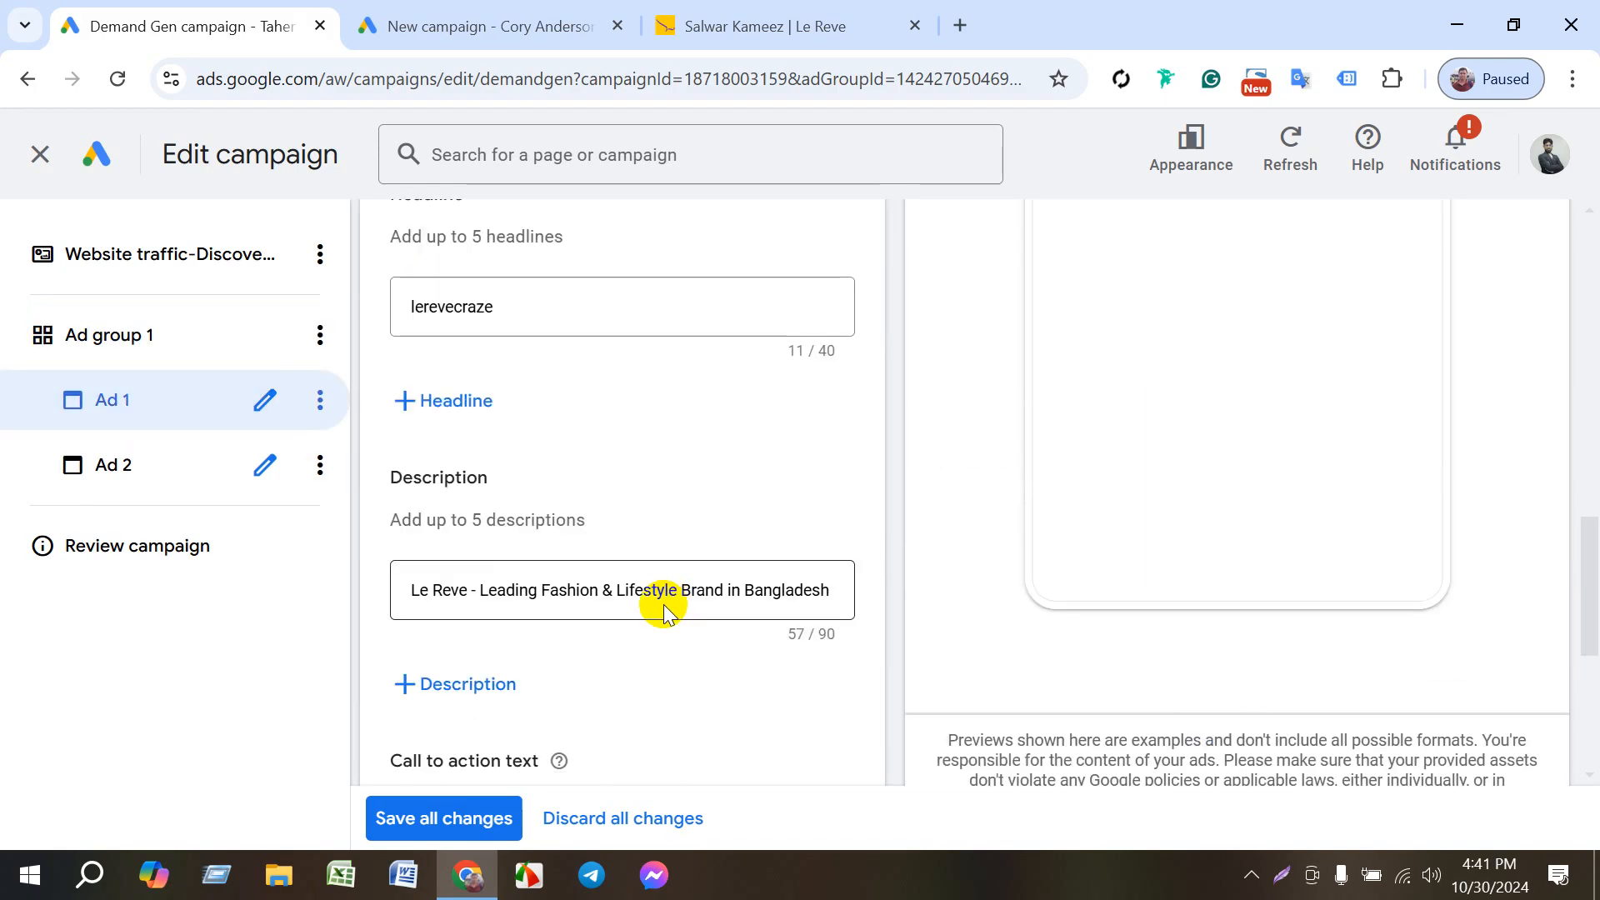
scroll(664, 614, down, 5)
scroll(649, 616, up, 20)
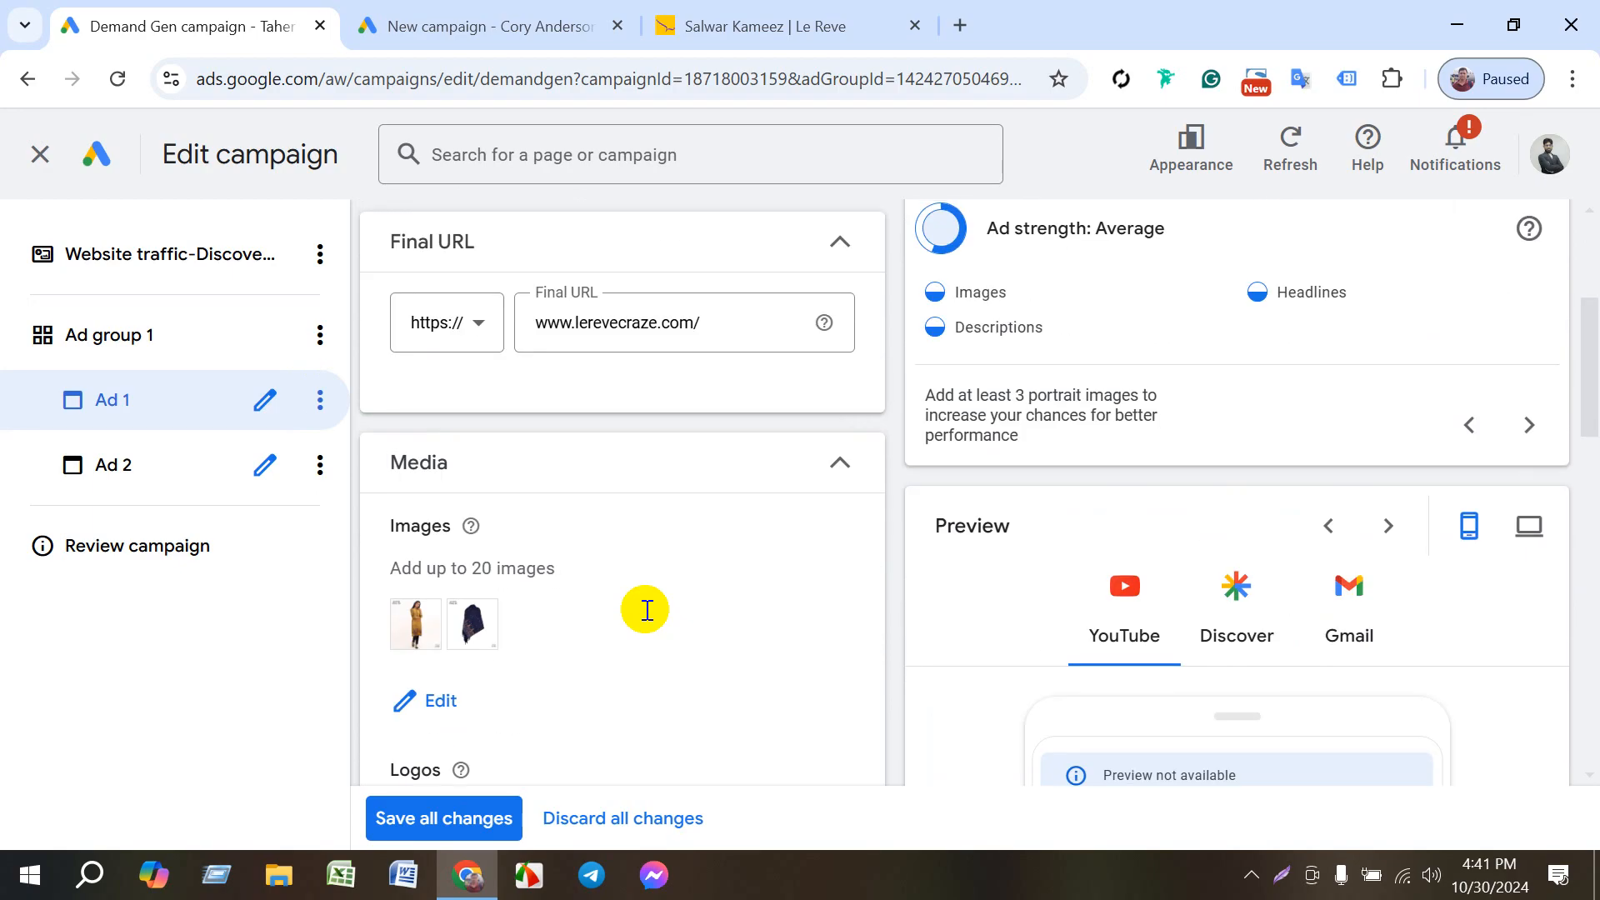
scroll(762, 464, down, 6)
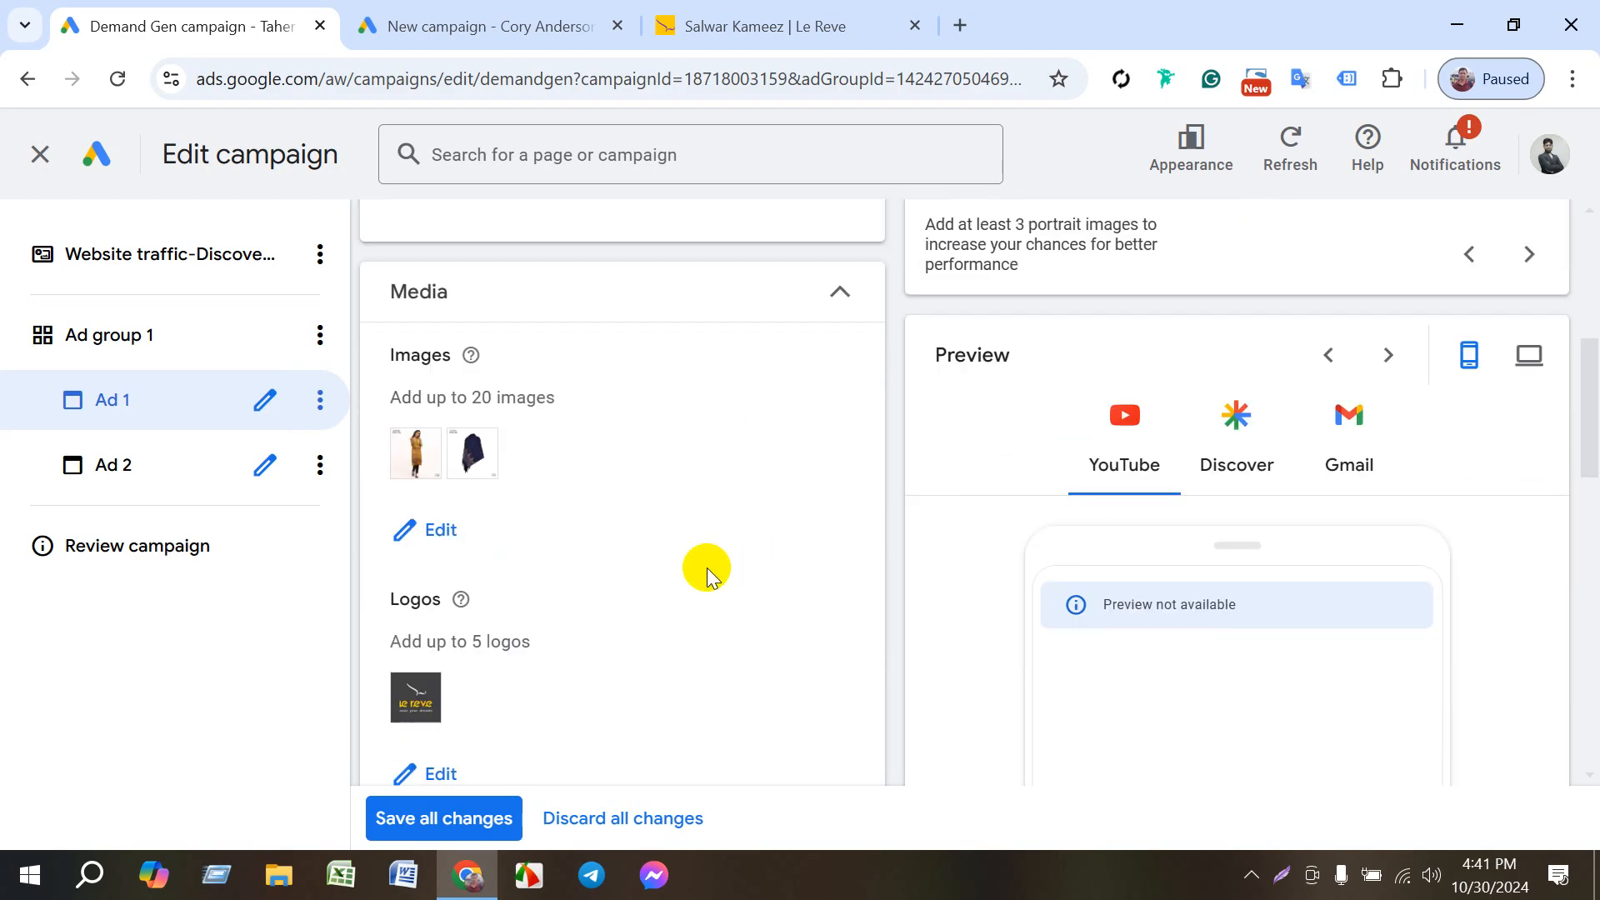
scroll(688, 565, down, 6)
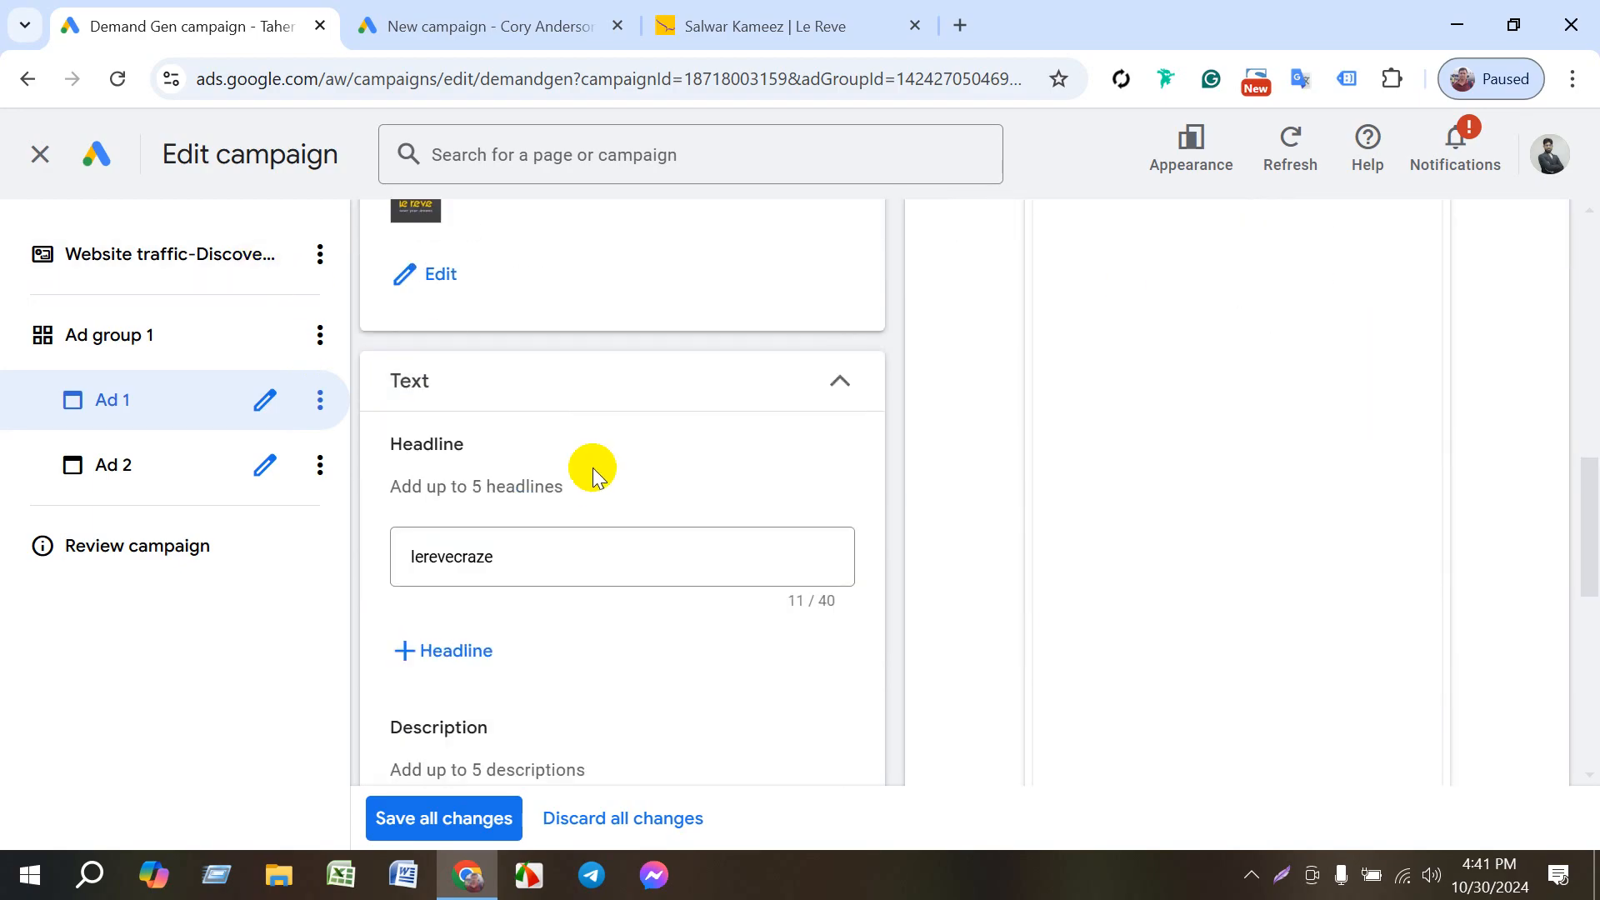
scroll(592, 467, down, 7)
scroll(589, 450, up, 10)
- Check the website field of the new campaign, and select the address of Le Reve's home page for copying
click(492, 26)
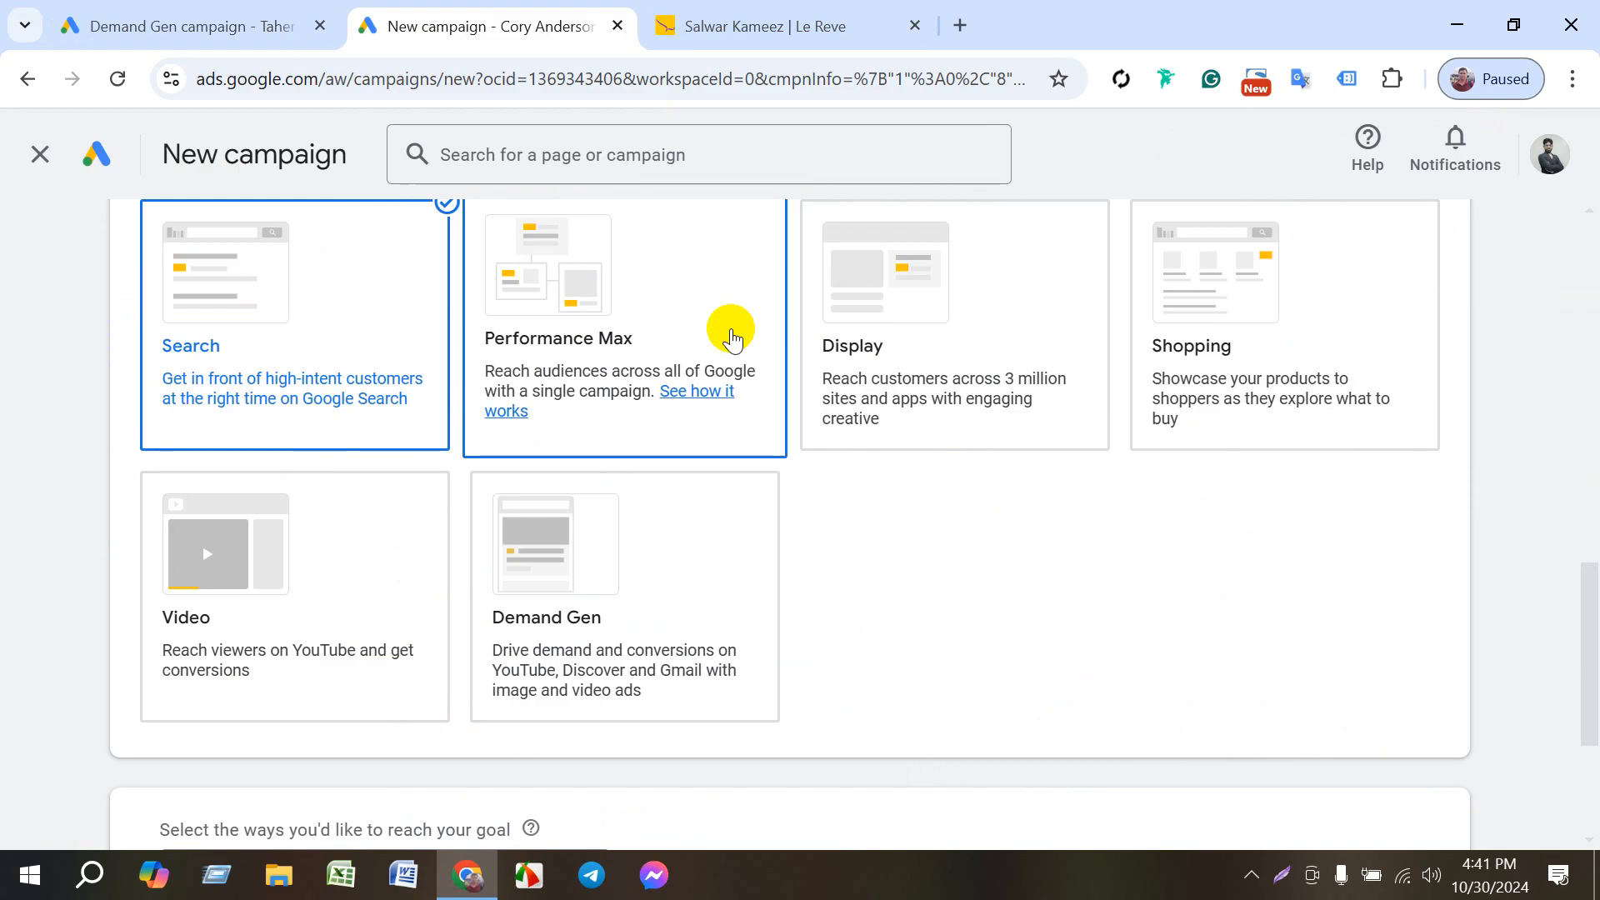
scroll(991, 583, down, 4)
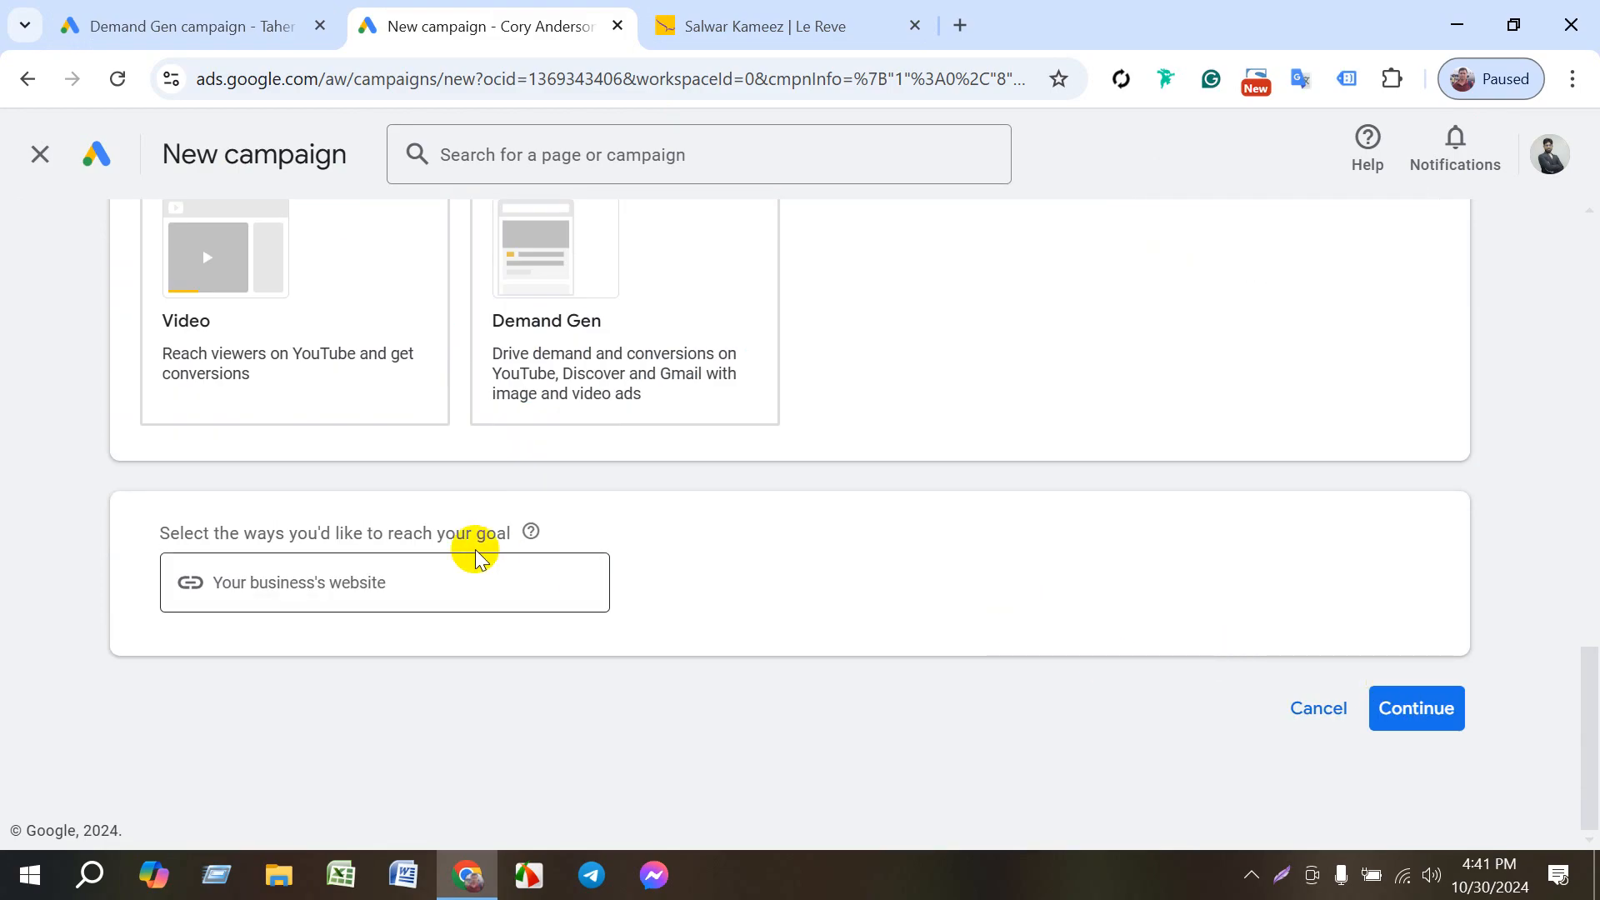
click(408, 562)
click(800, 25)
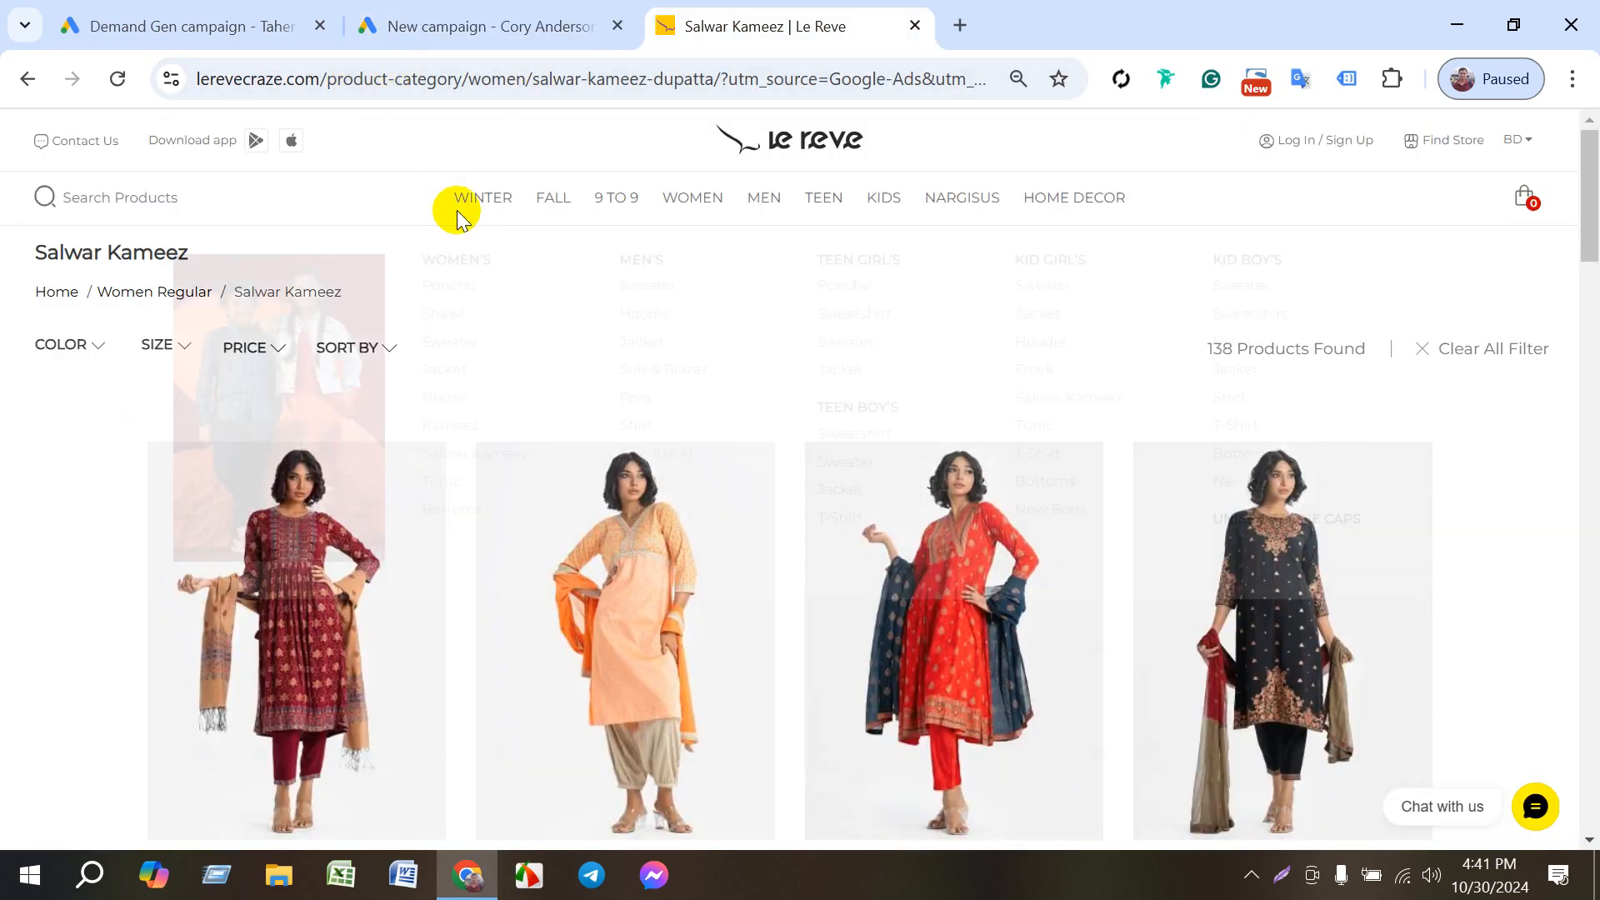
click(761, 150)
click(334, 83)
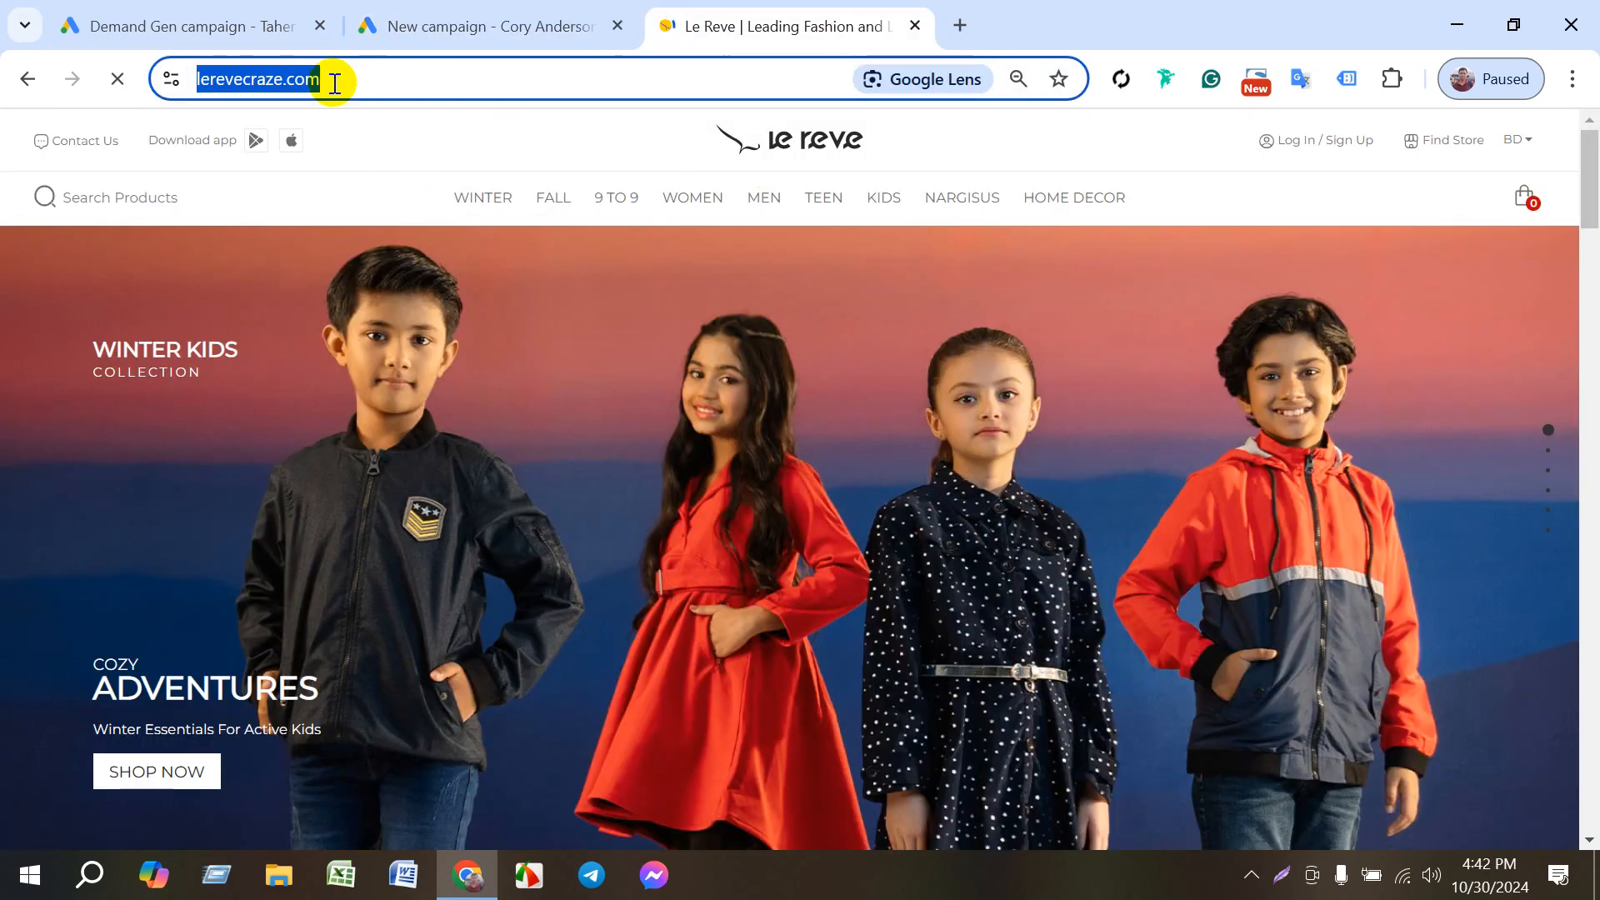
click(421, 25)
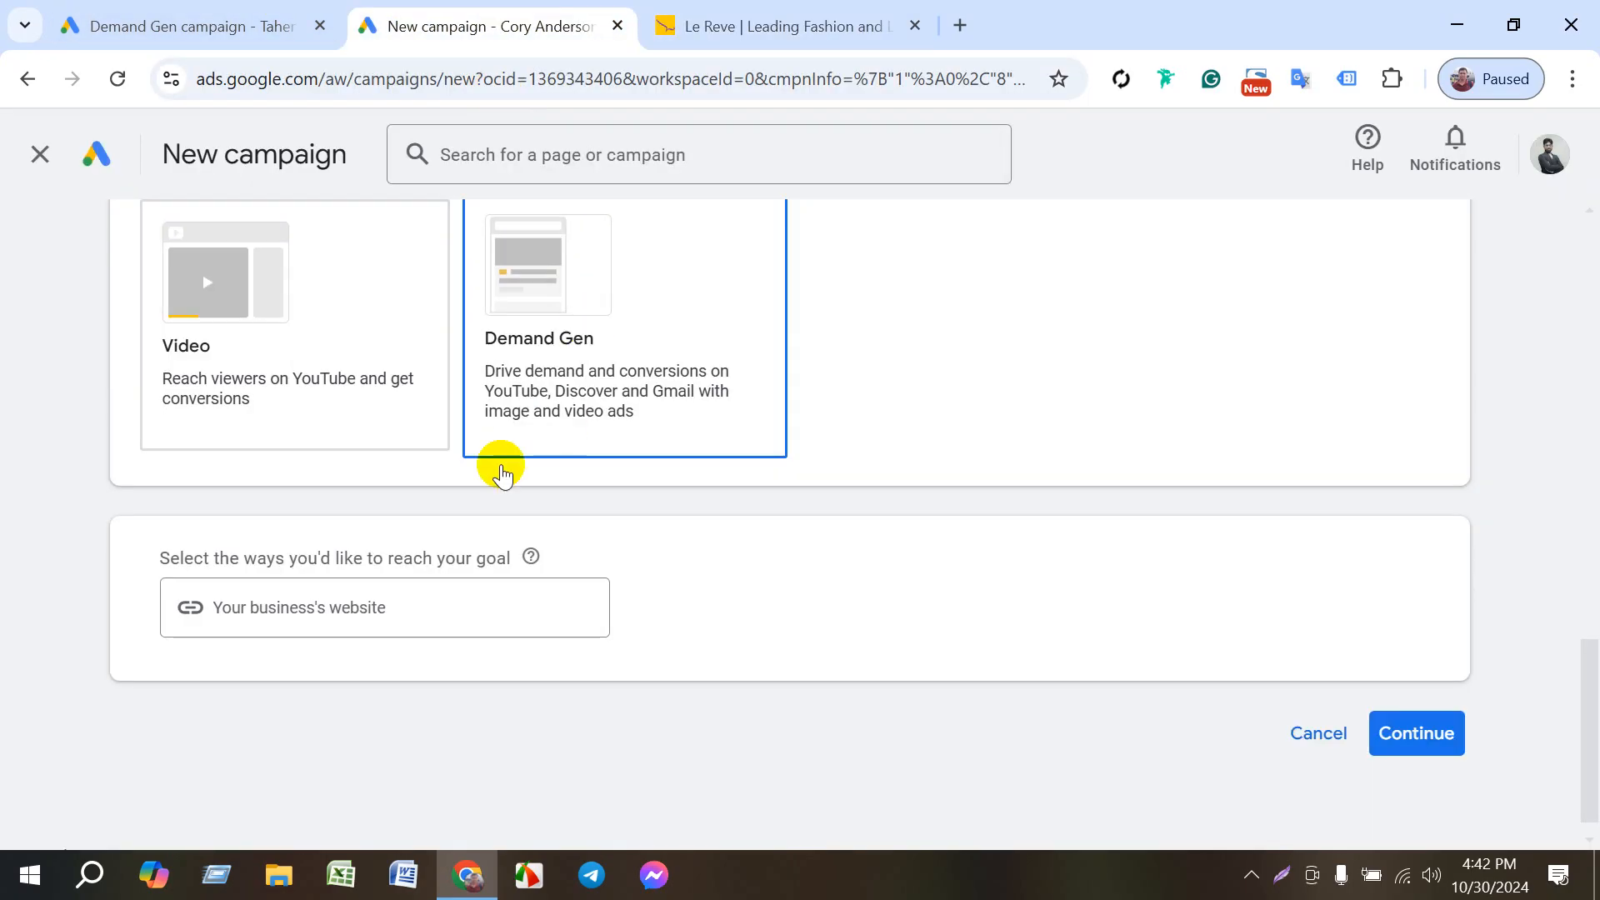
click(472, 627)
text(https://www.lerevecraze.com/)
click(1448, 750)
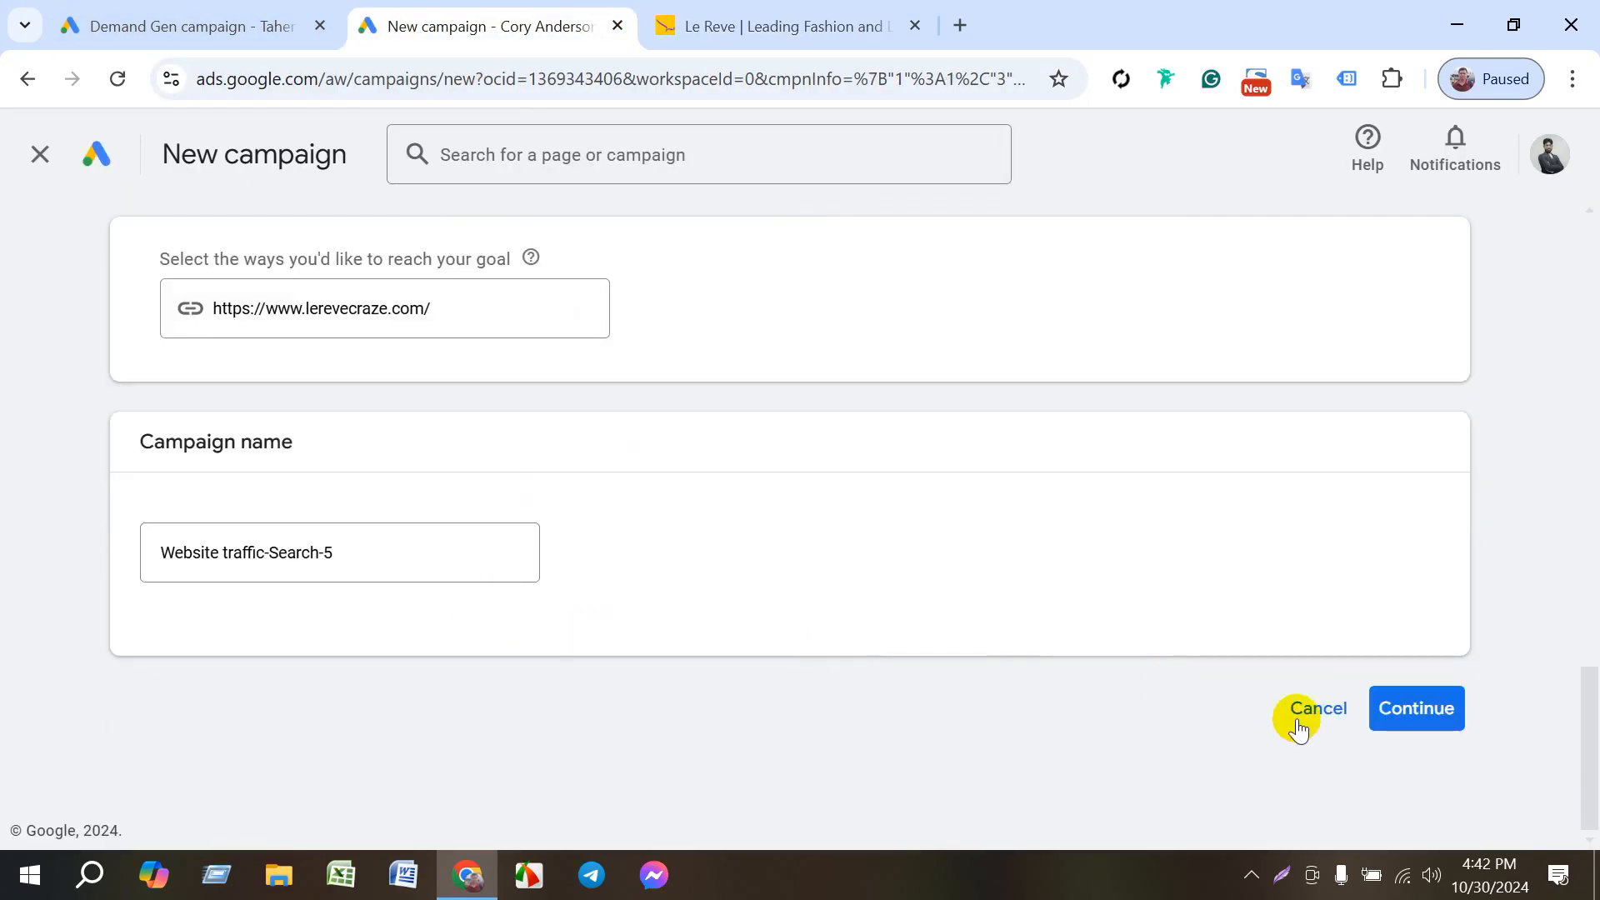
click(1409, 704)
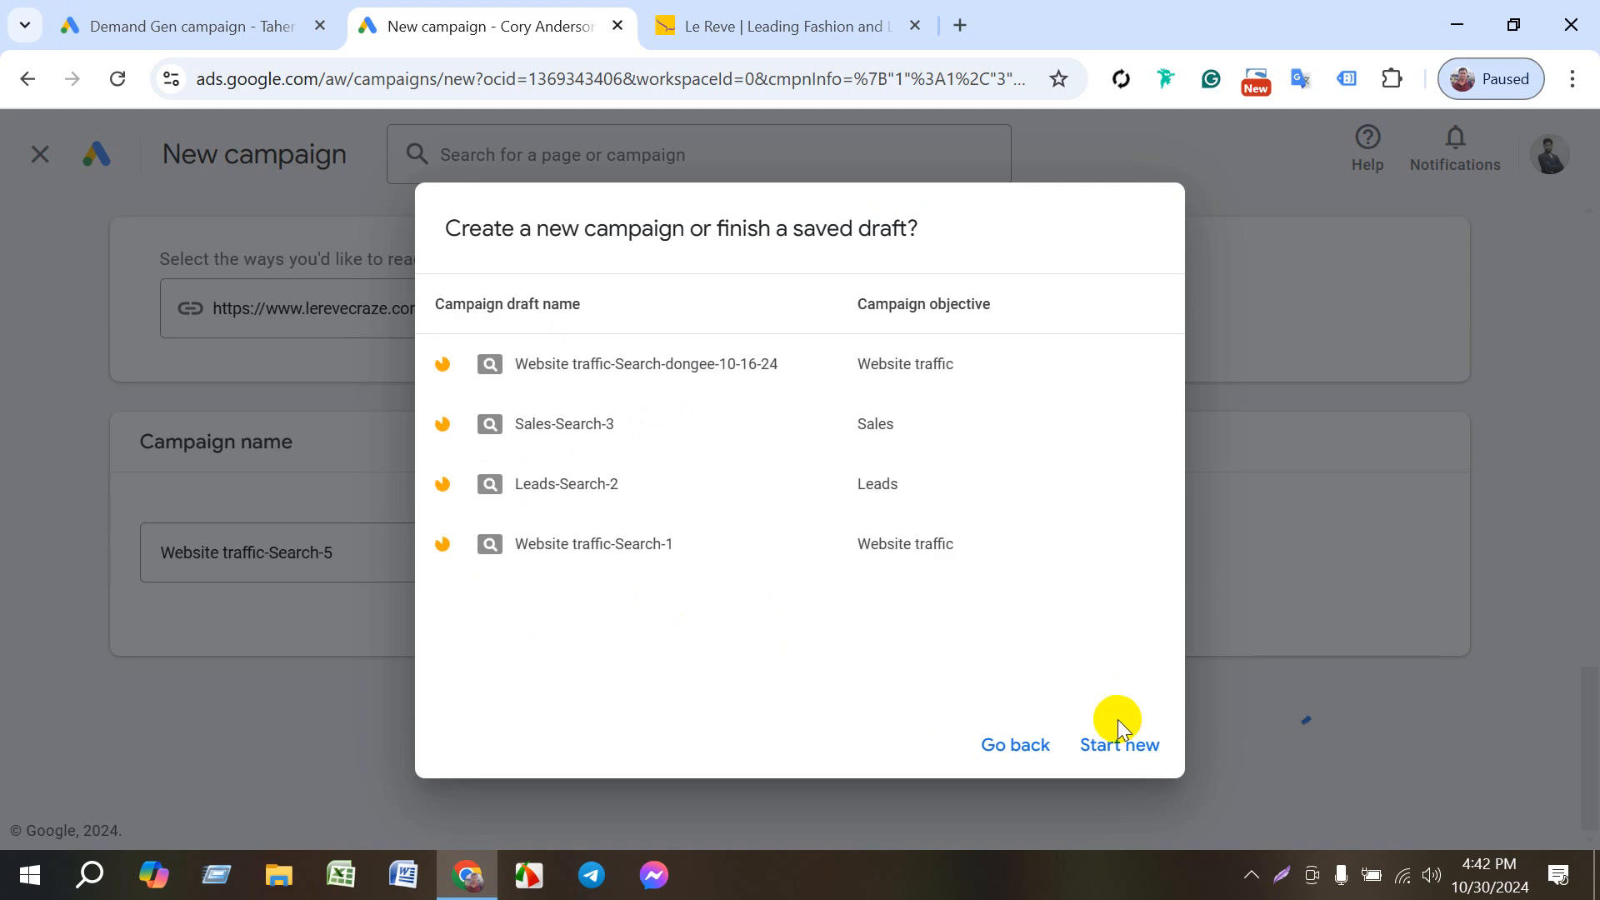
click(1127, 745)
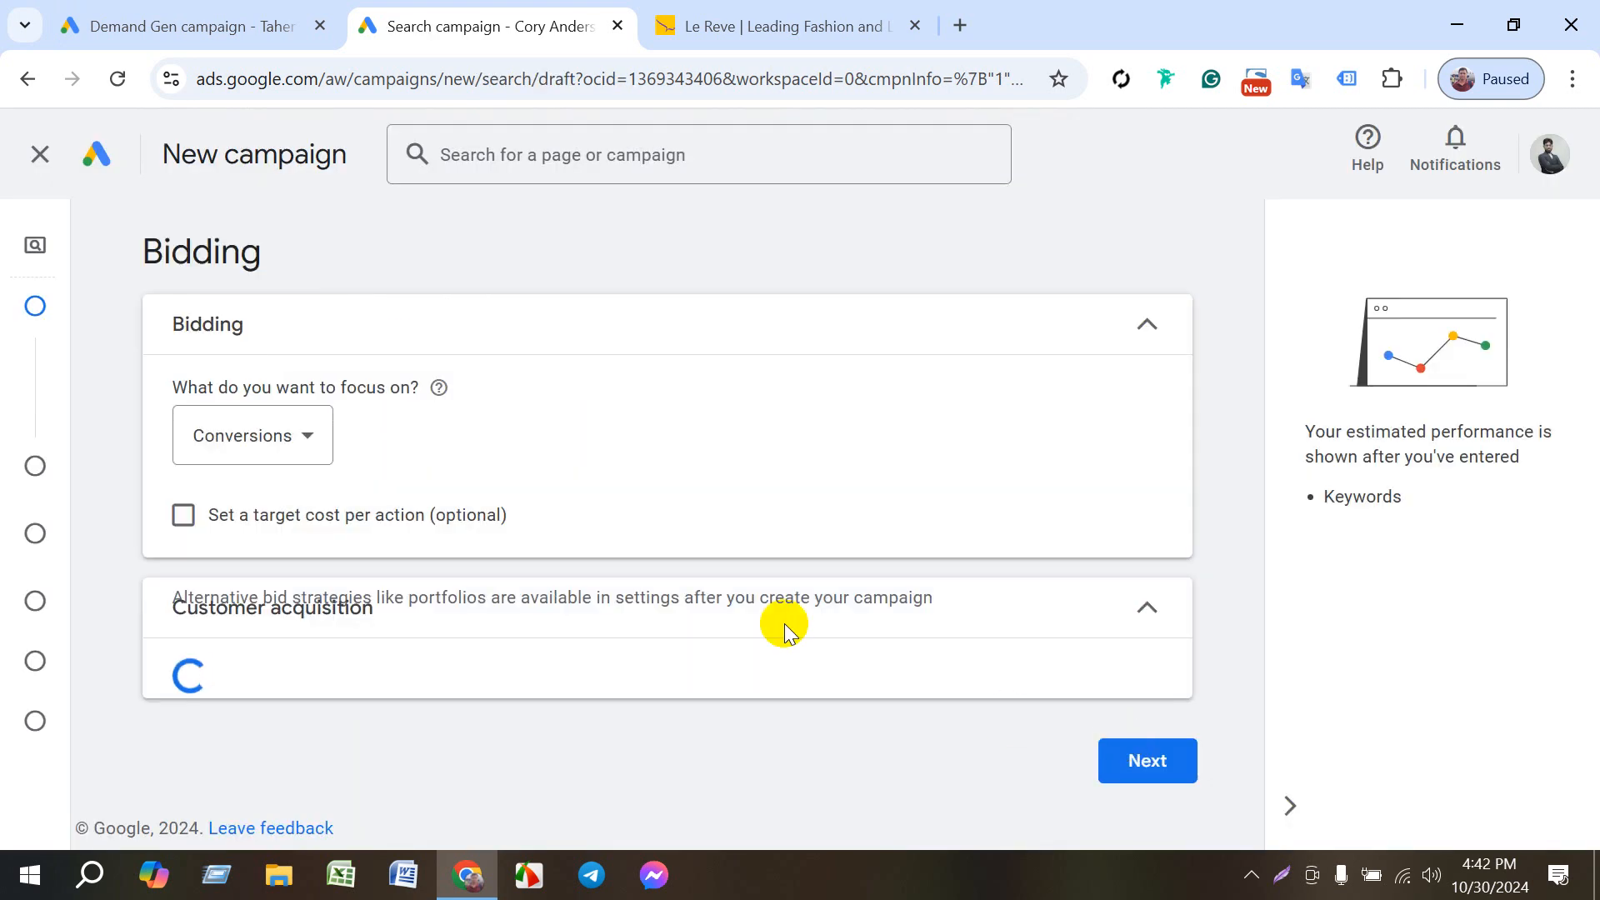
- Accept the default Conversions bidding and campaign settings, expanding the additional settings before proceeding
scroll(686, 581, down, 3)
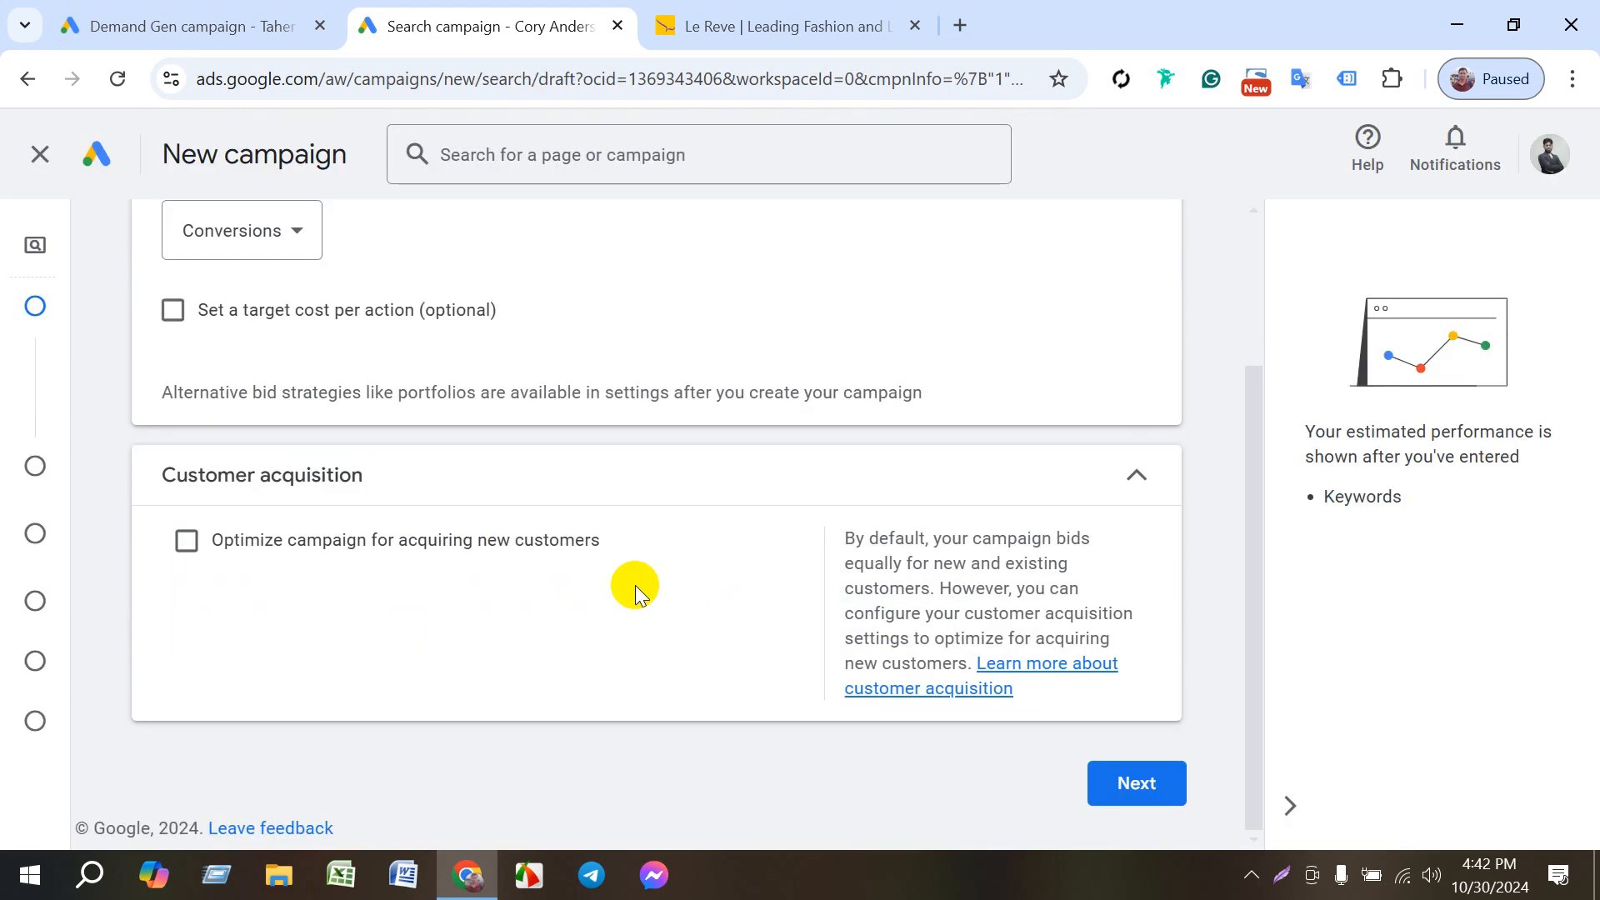
click(1138, 783)
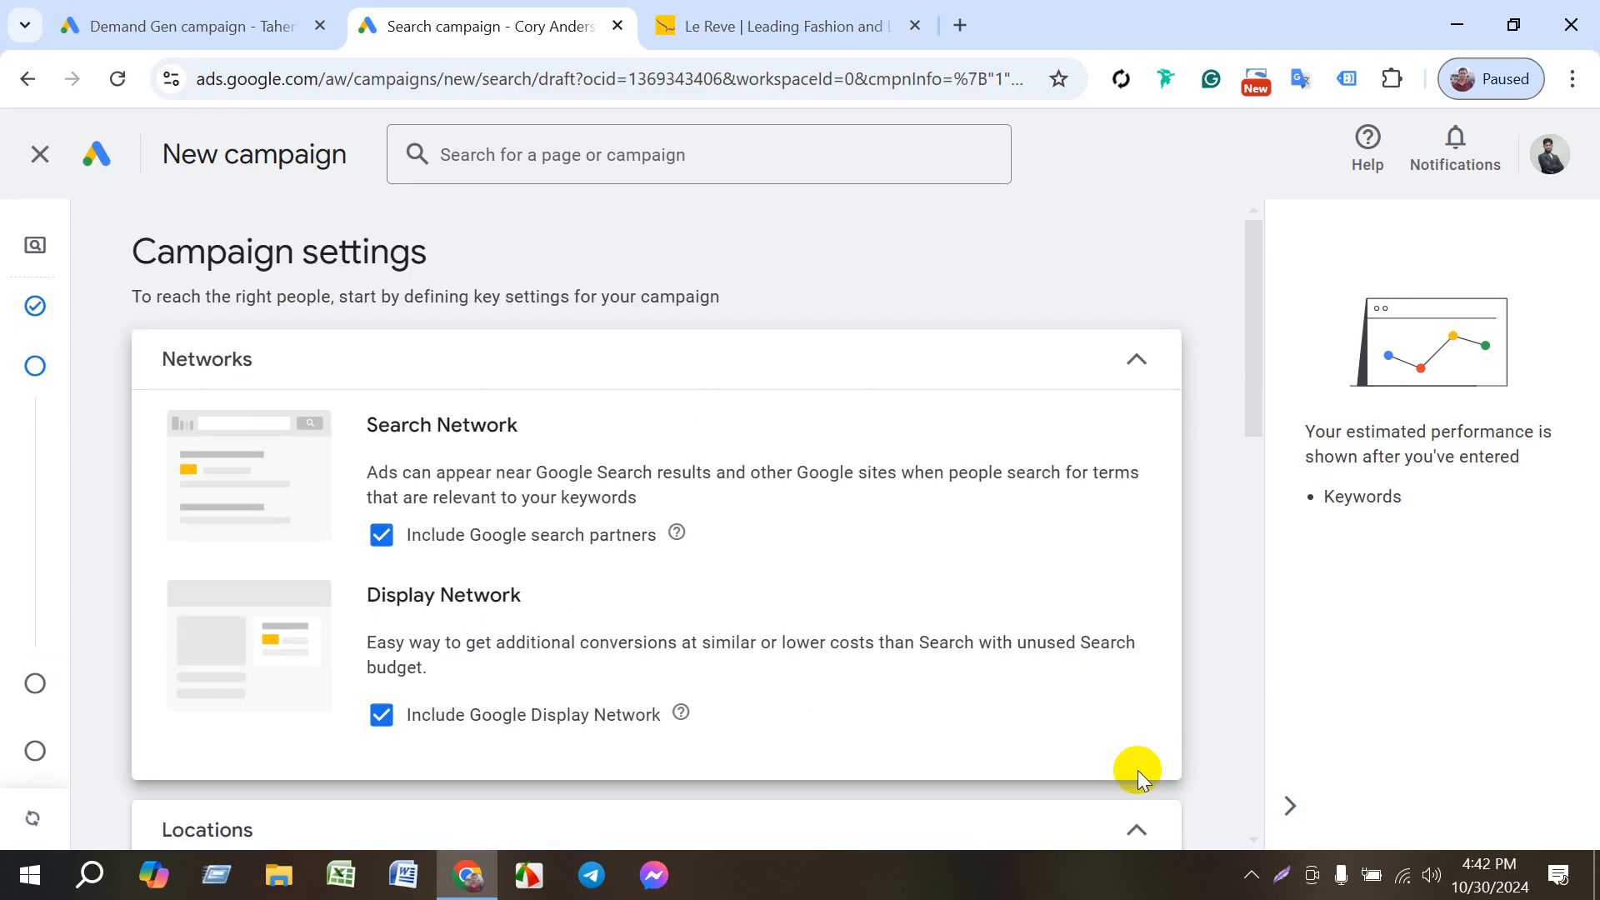
scroll(556, 543, down, 5)
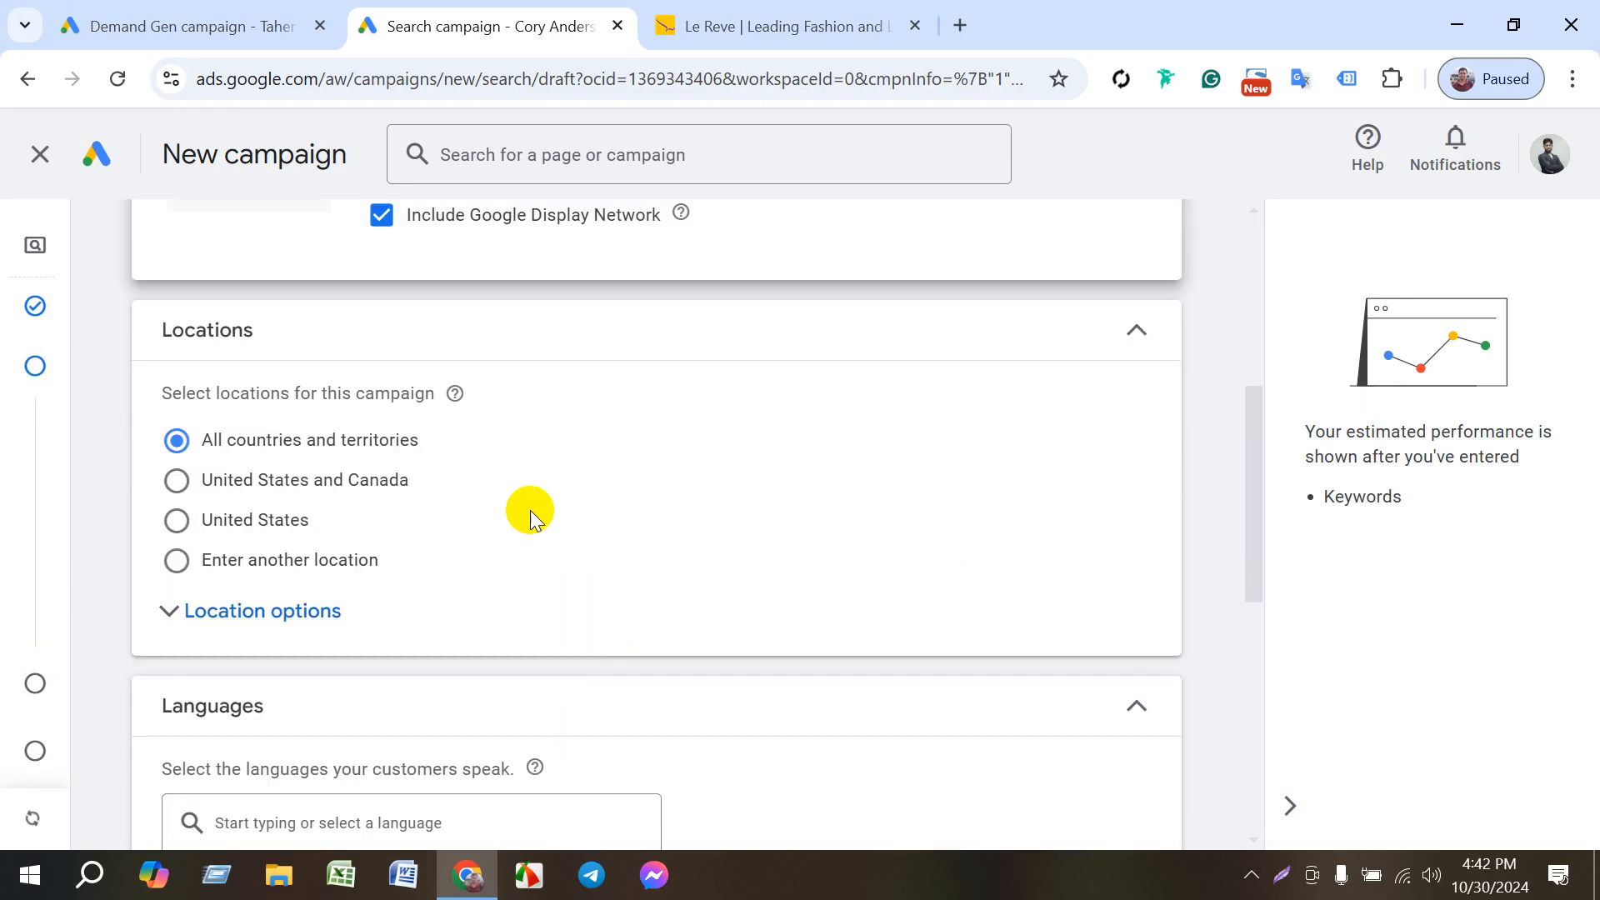
scroll(467, 534, down, 5)
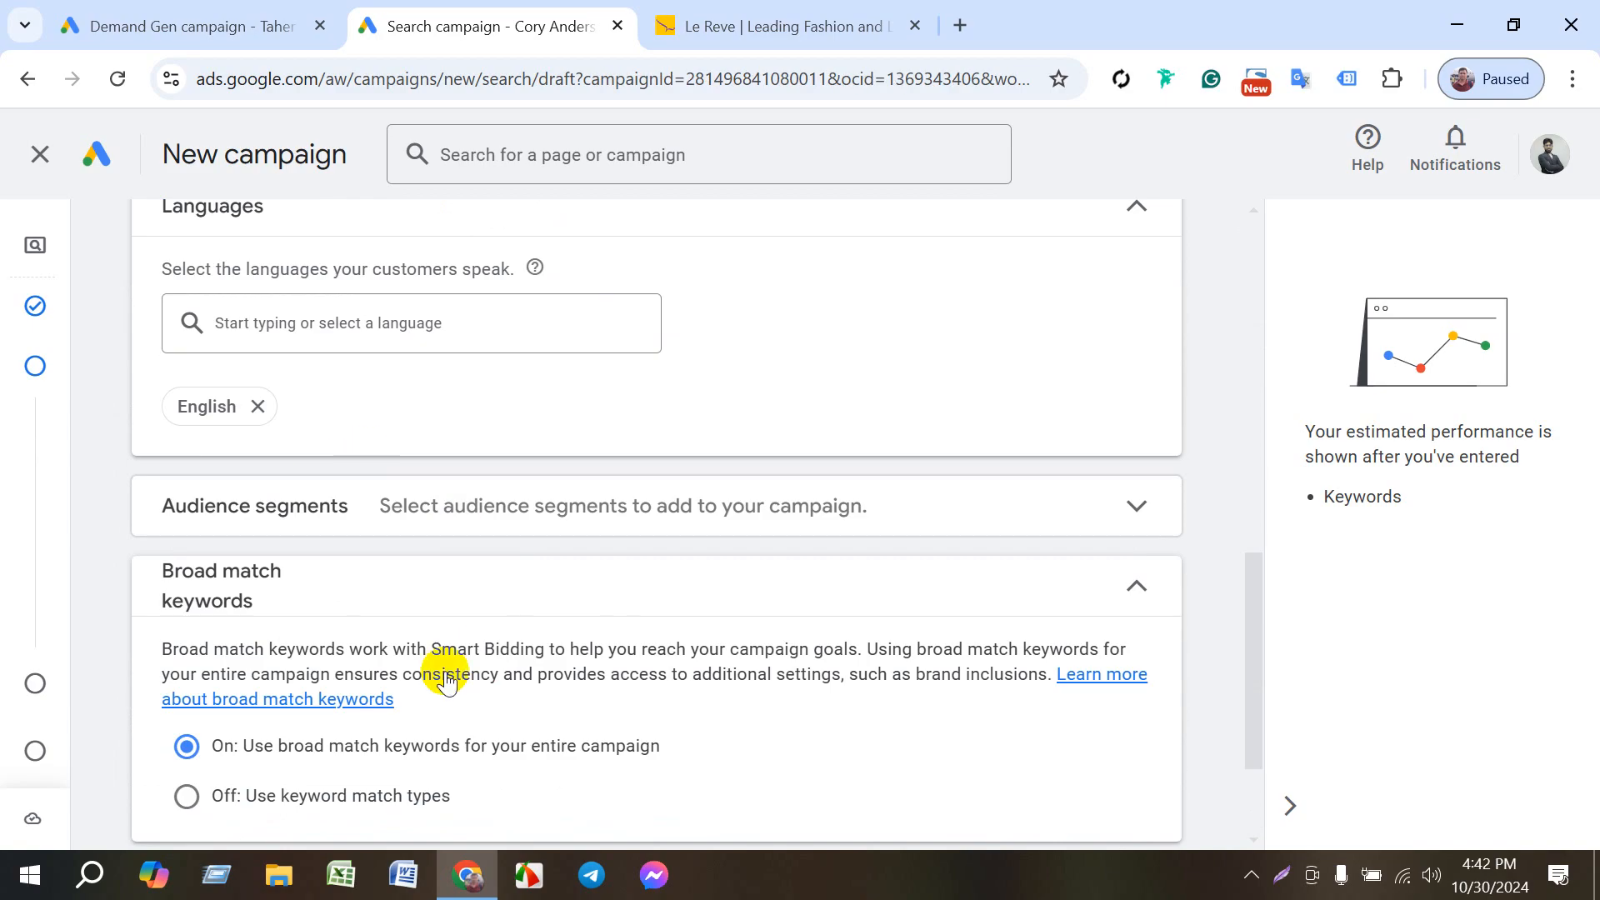
scroll(467, 650, down, 2)
click(422, 710)
scroll(659, 678, down, 3)
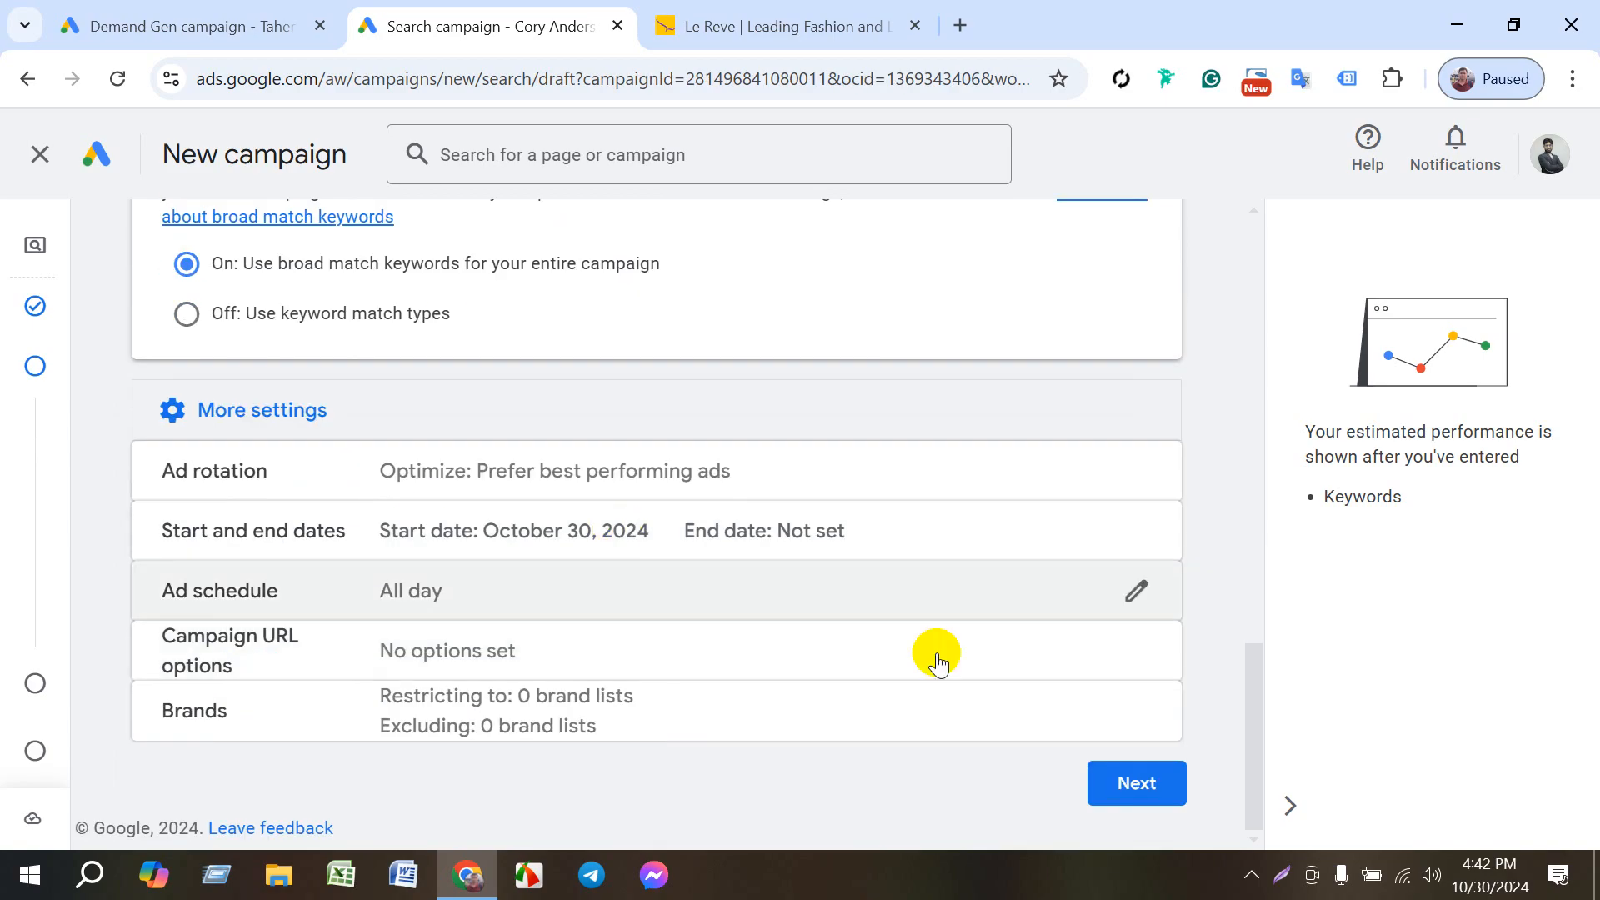
click(1101, 777)
- Proceed past keyword and asset generation, and review Ad group 1's keywords and the ad's final URL and headlines
scroll(678, 672, down, 4)
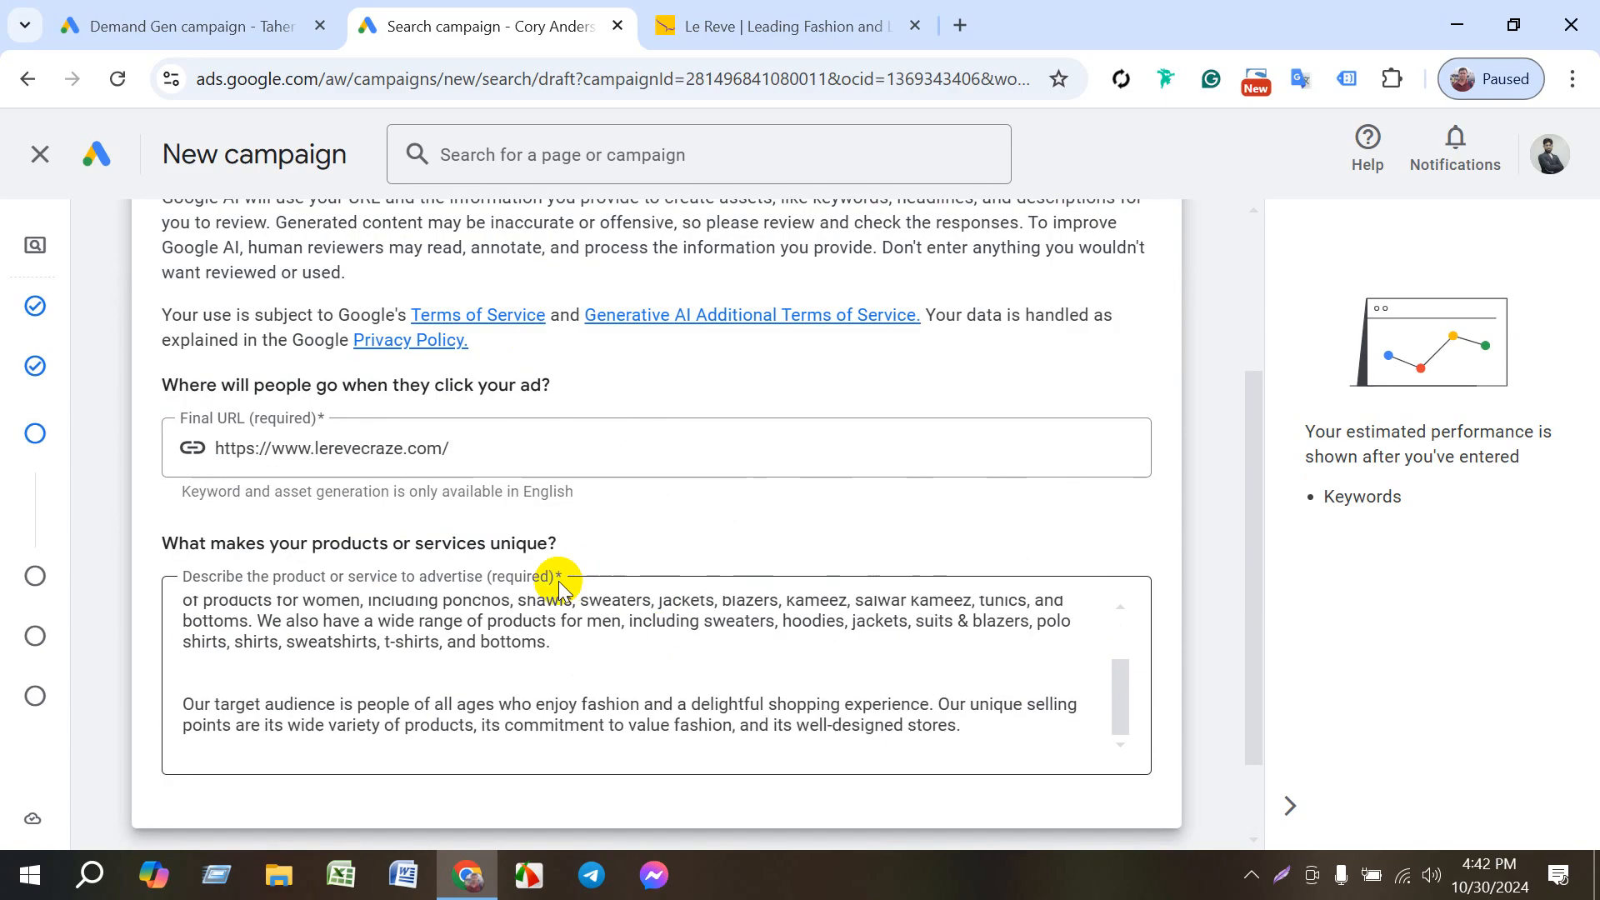
click(908, 783)
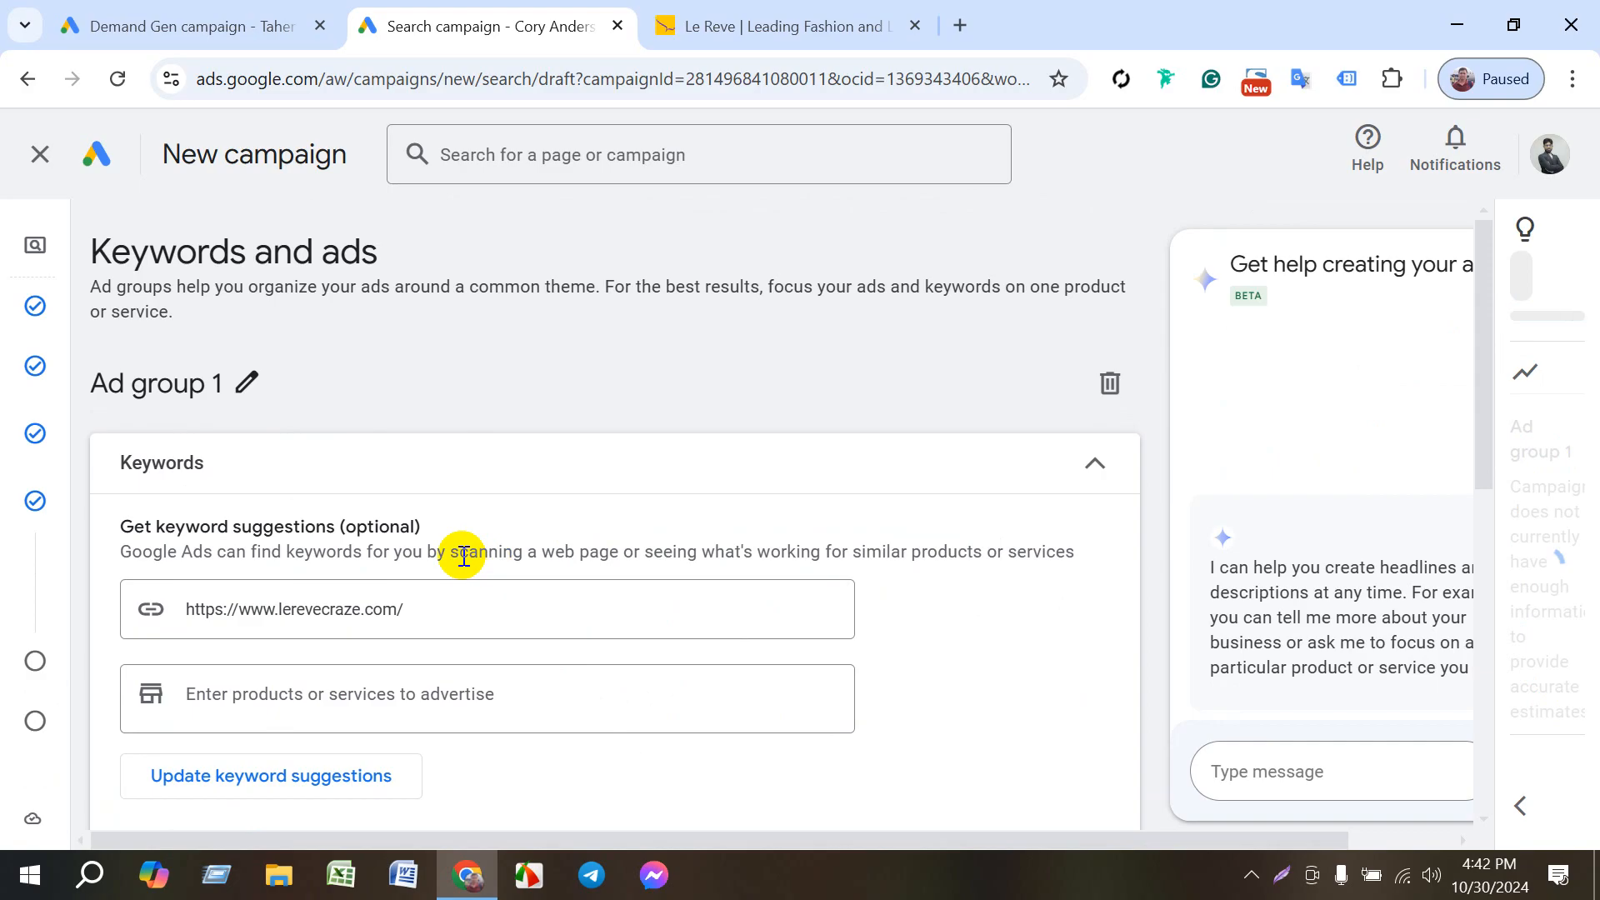
scroll(317, 659, down, 5)
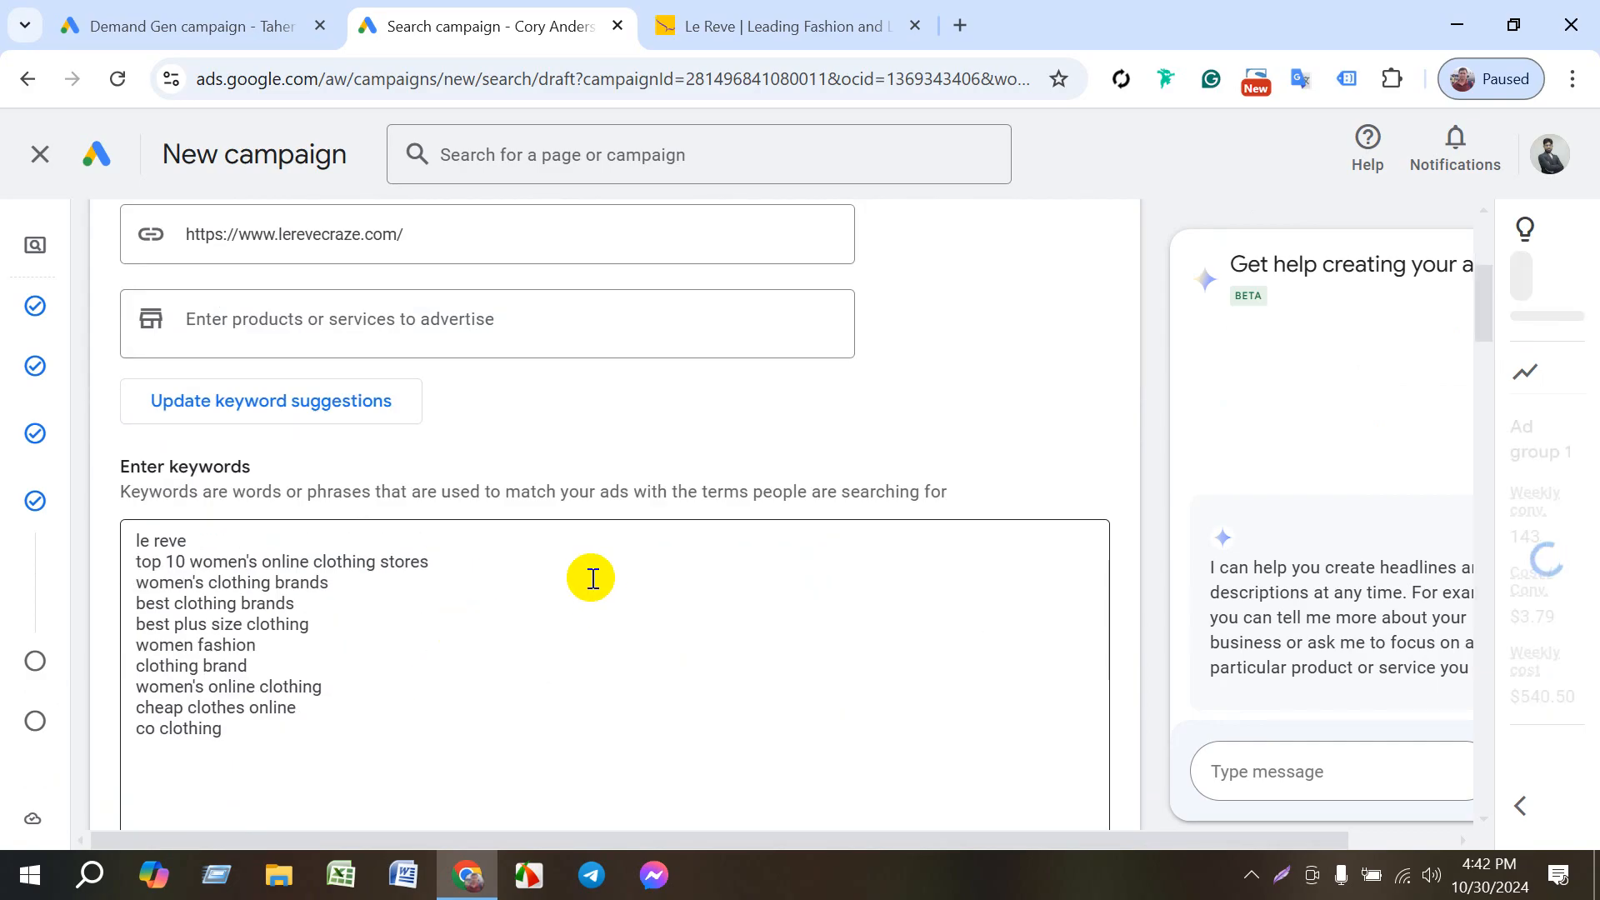
scroll(529, 588, down, 10)
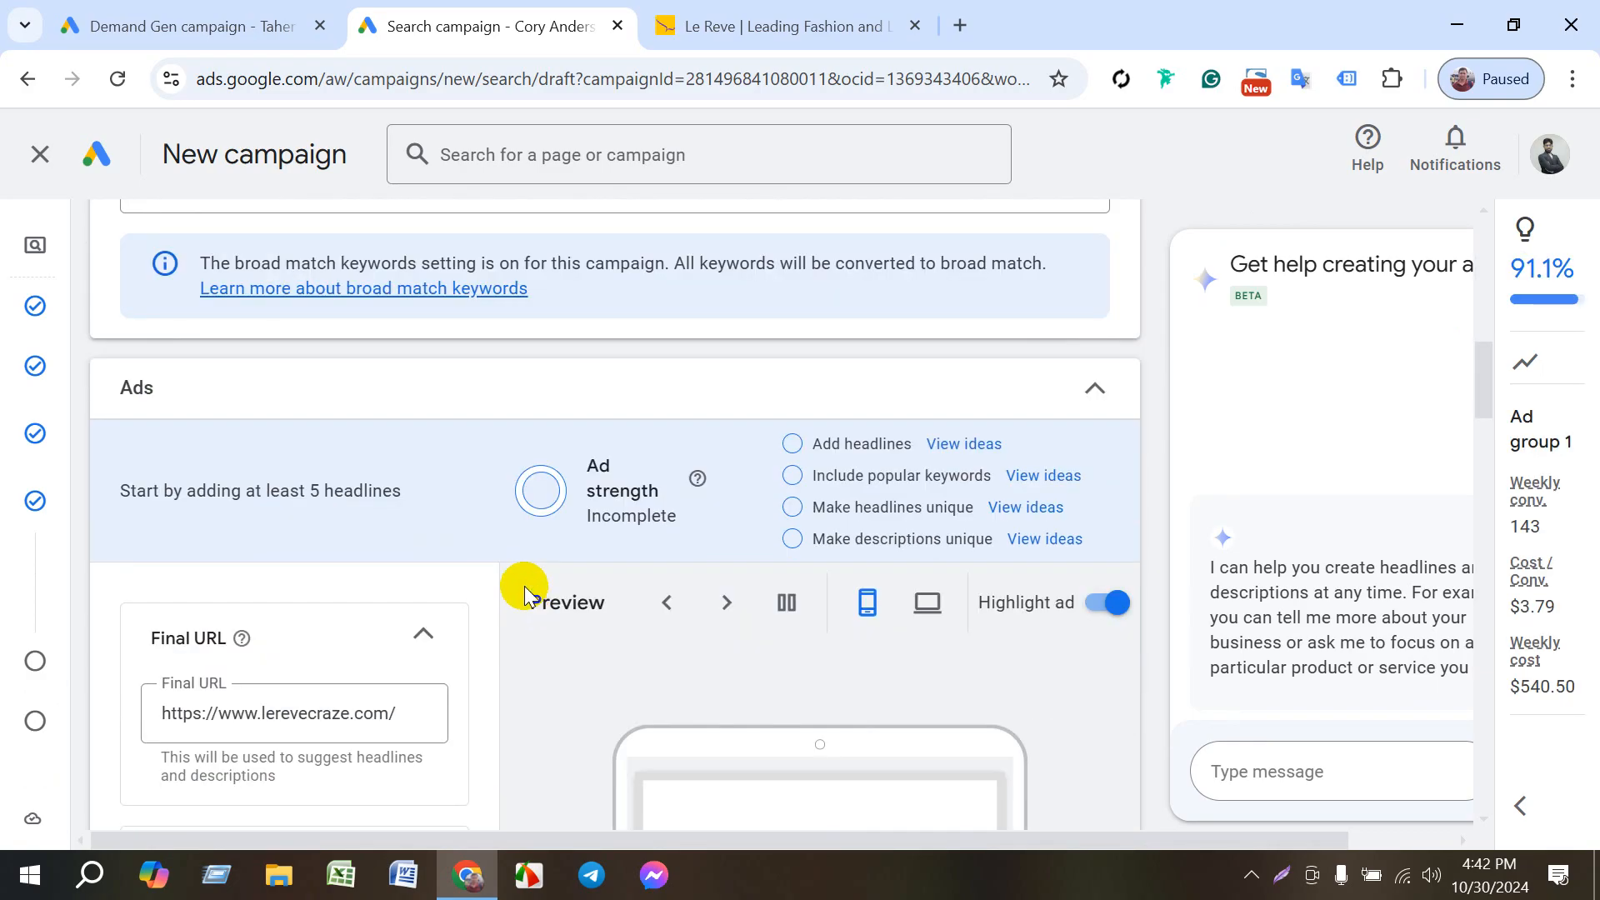
scroll(493, 512, up, 5)
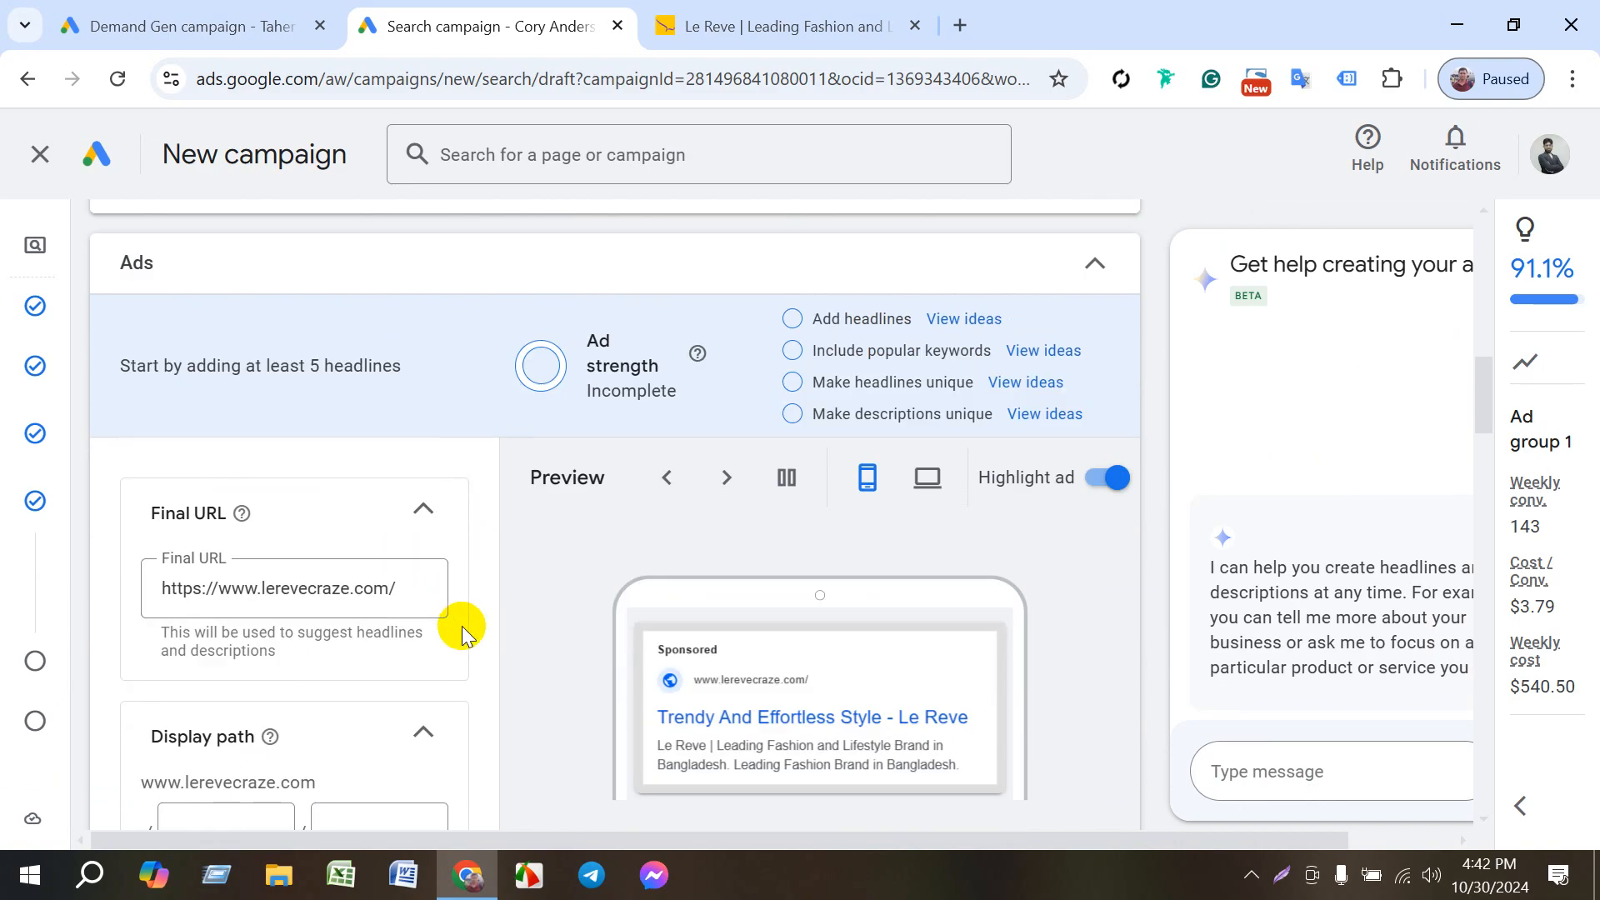
scroll(458, 633, down, 3)
scroll(250, 617, down, 8)
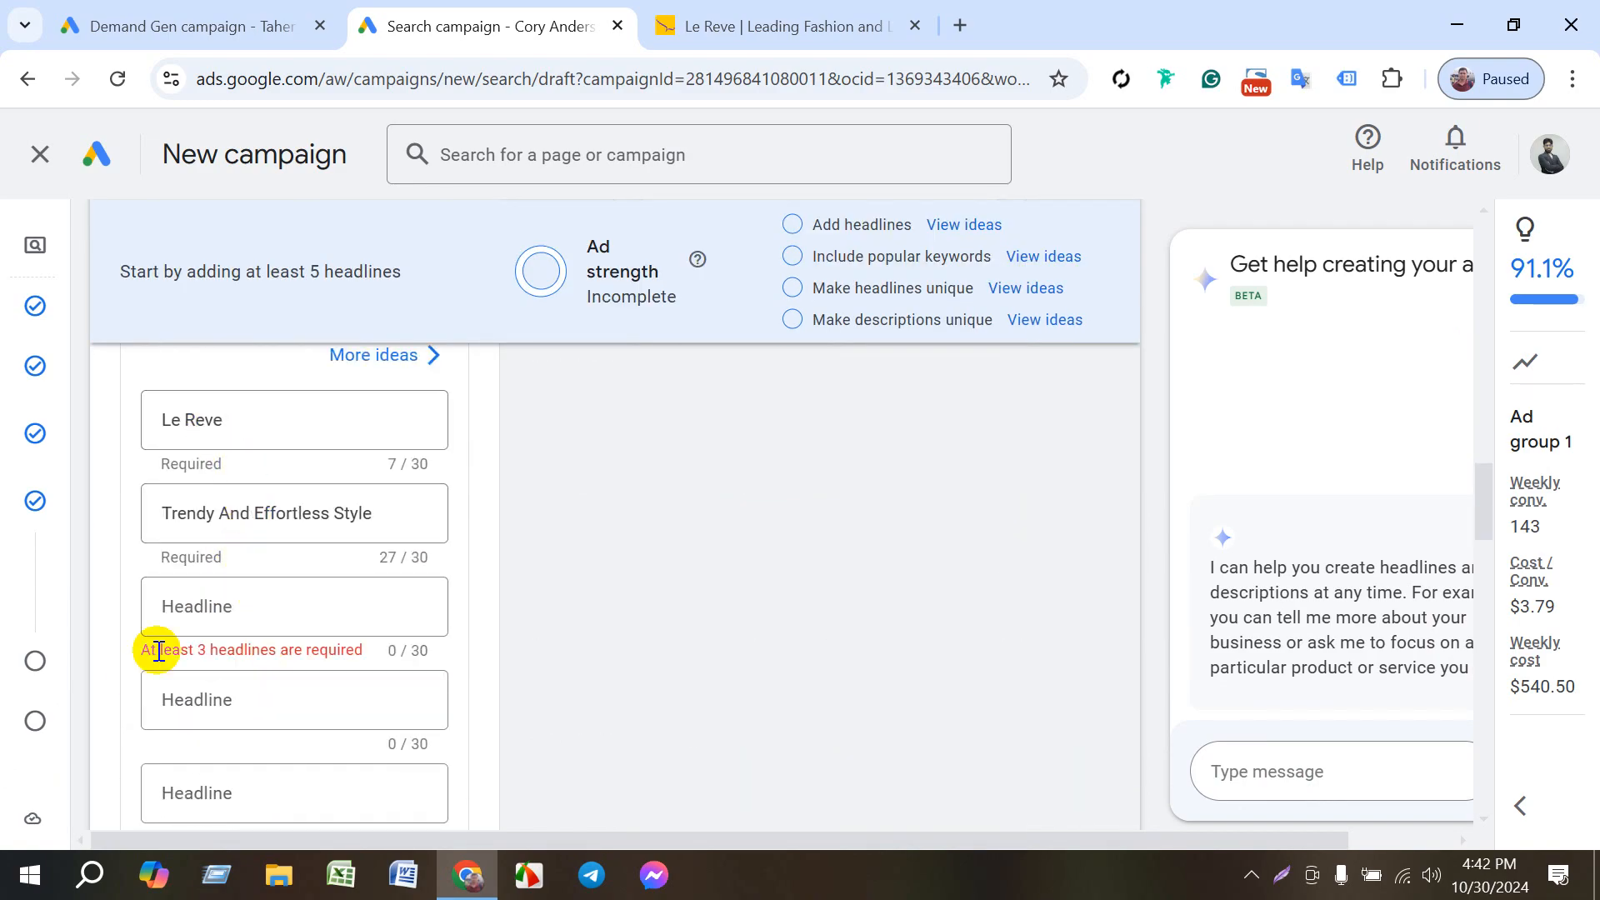
- Open a Long Sleeve Casual Shirt product page from Le Reve's men's category to source the ad's third headline
click(214, 609)
click(215, 622)
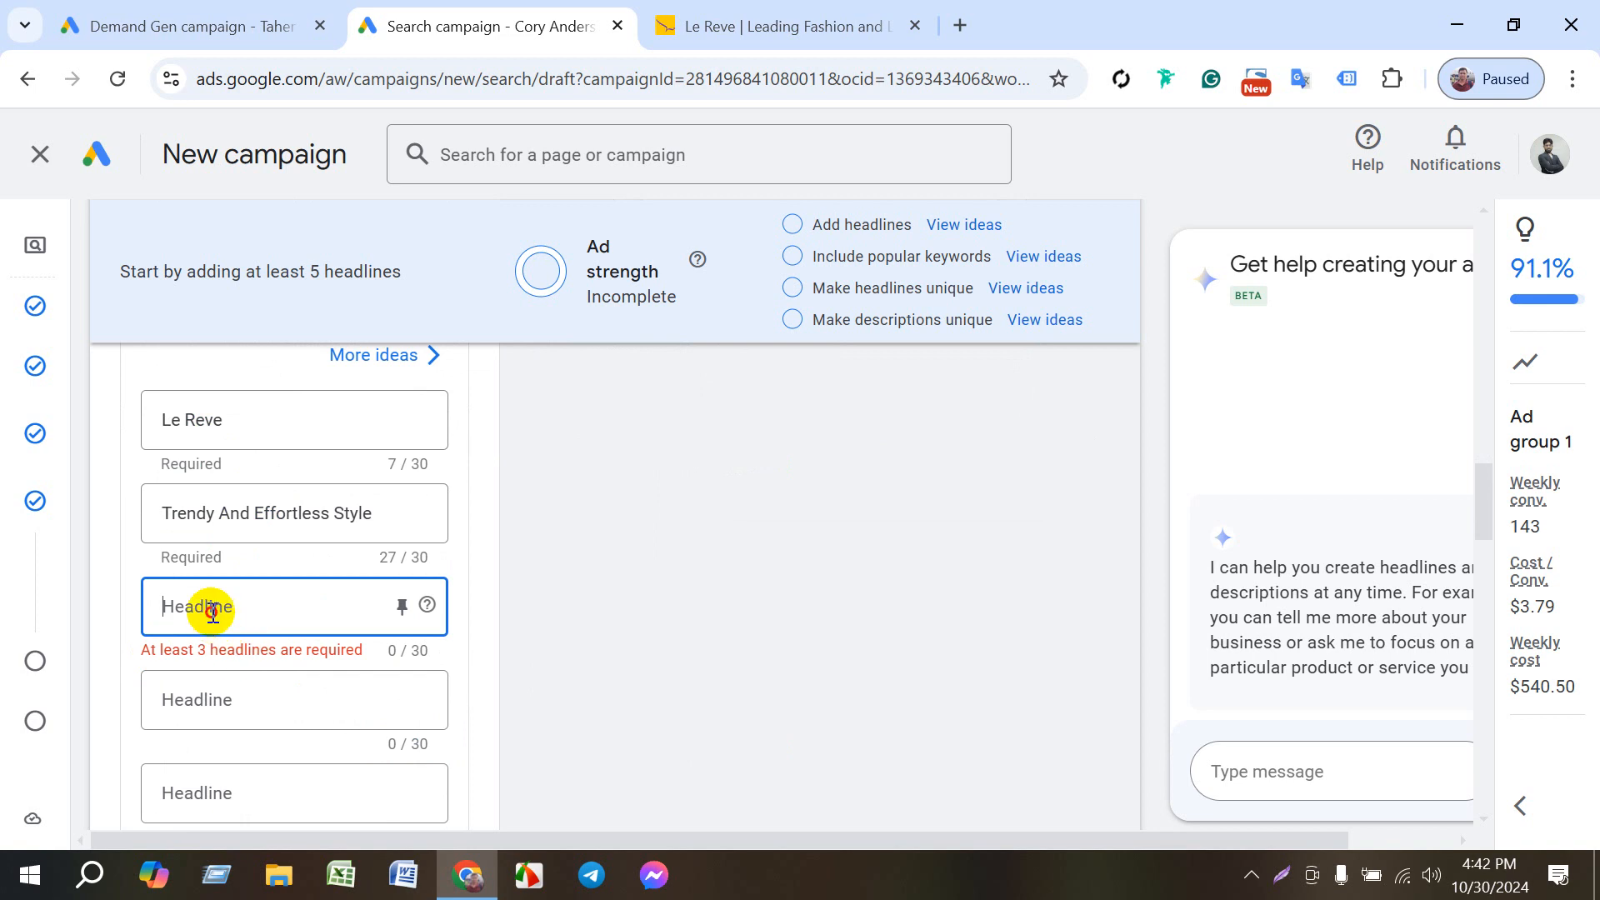
click(733, 26)
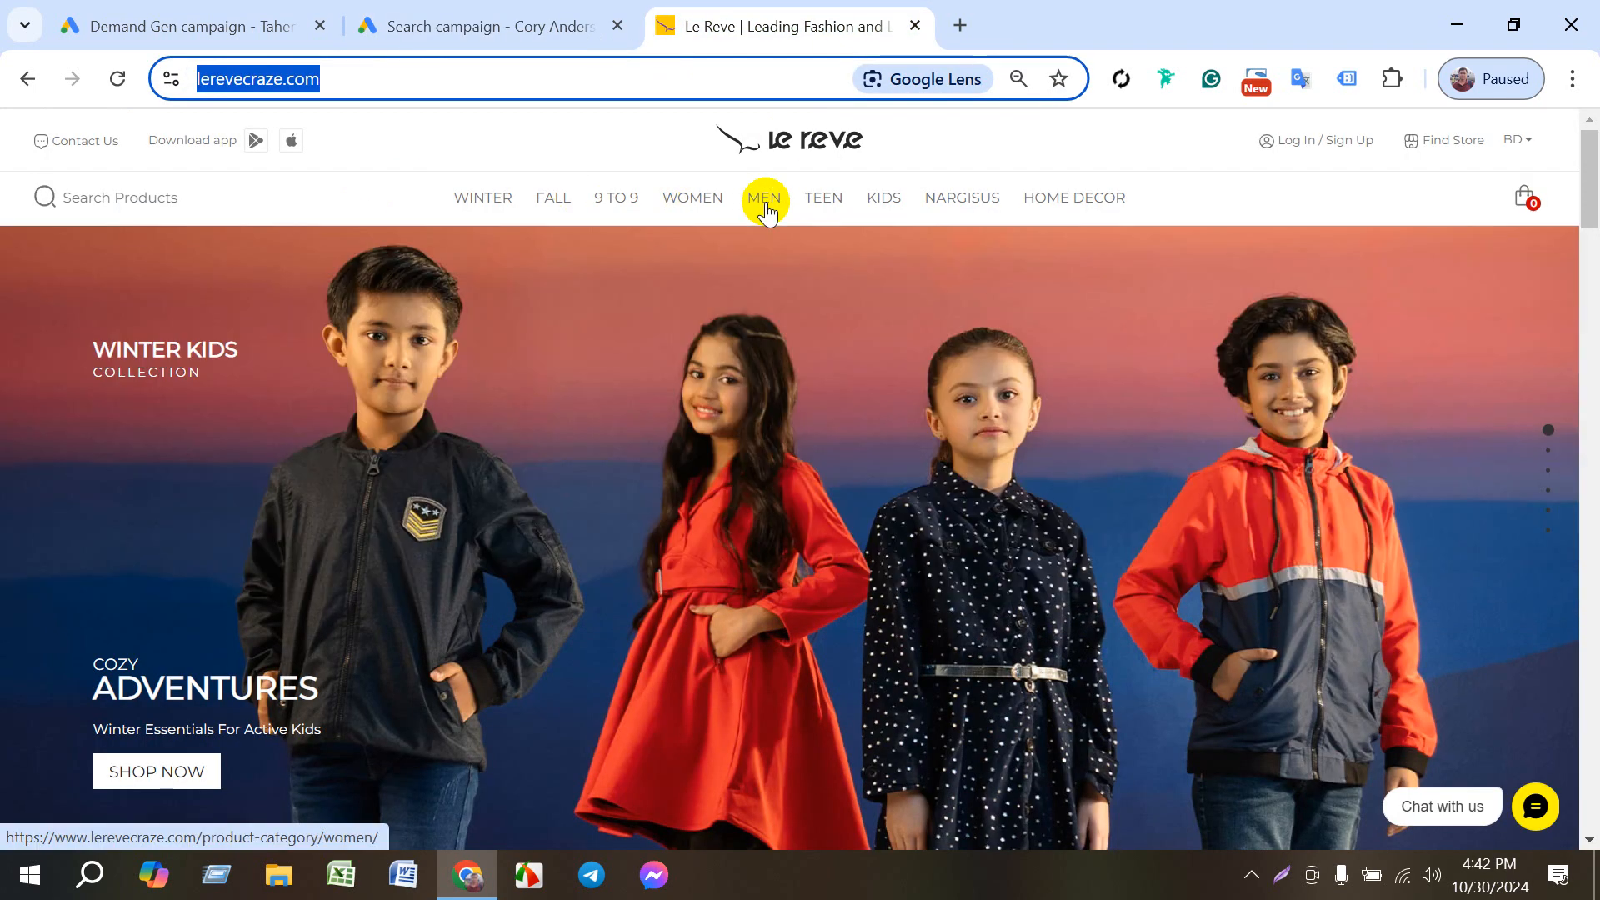
click(769, 203)
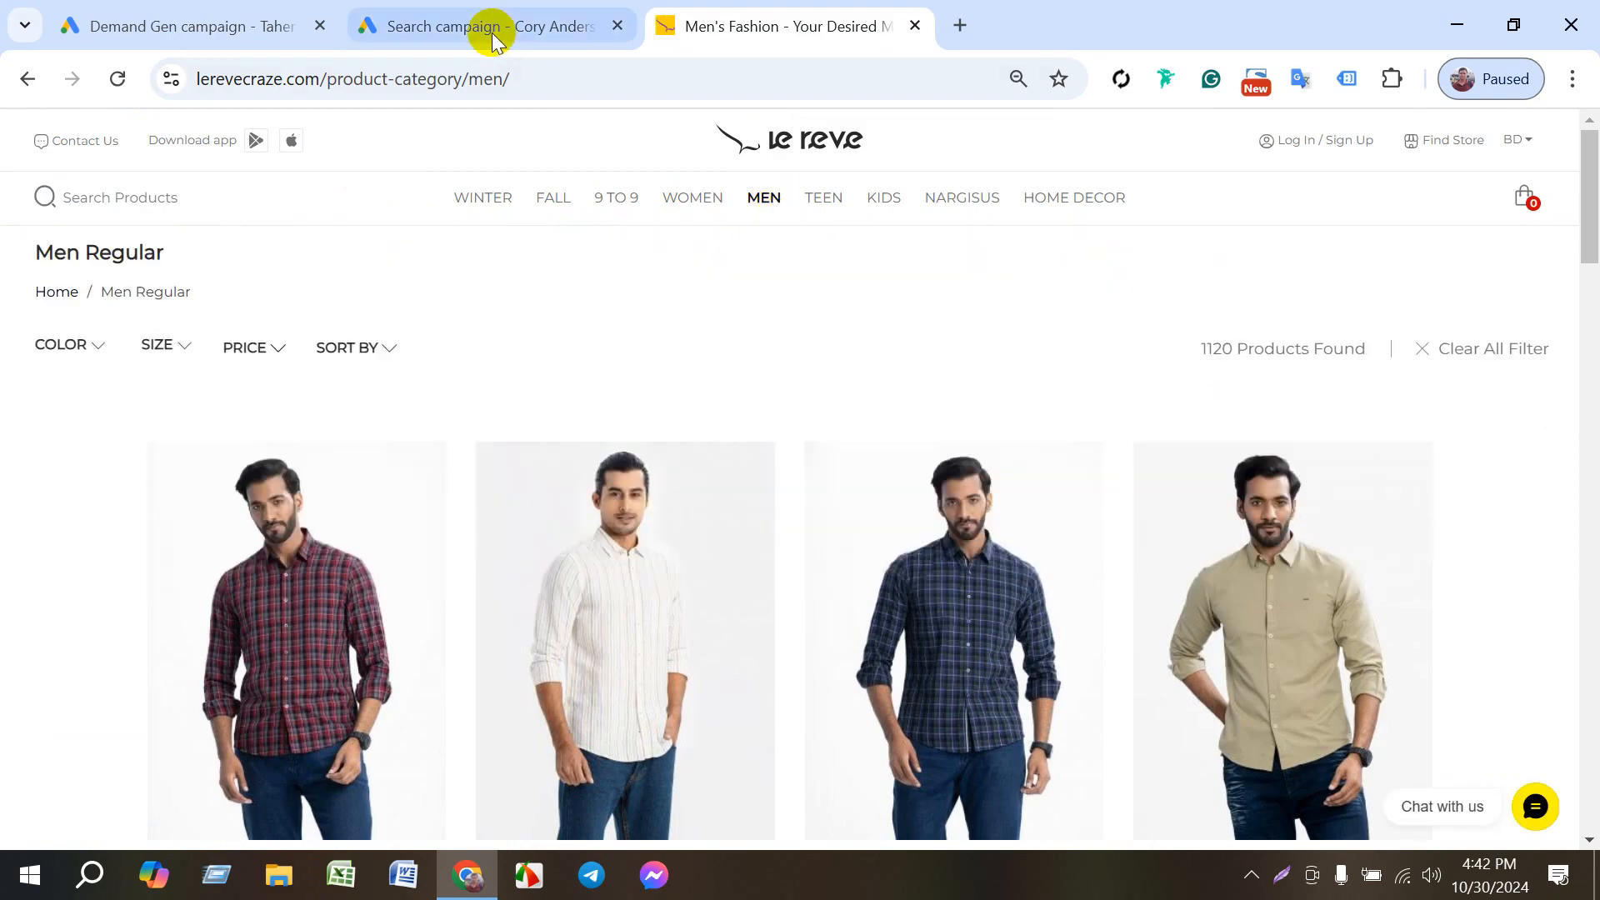
scroll(661, 614, down, 3)
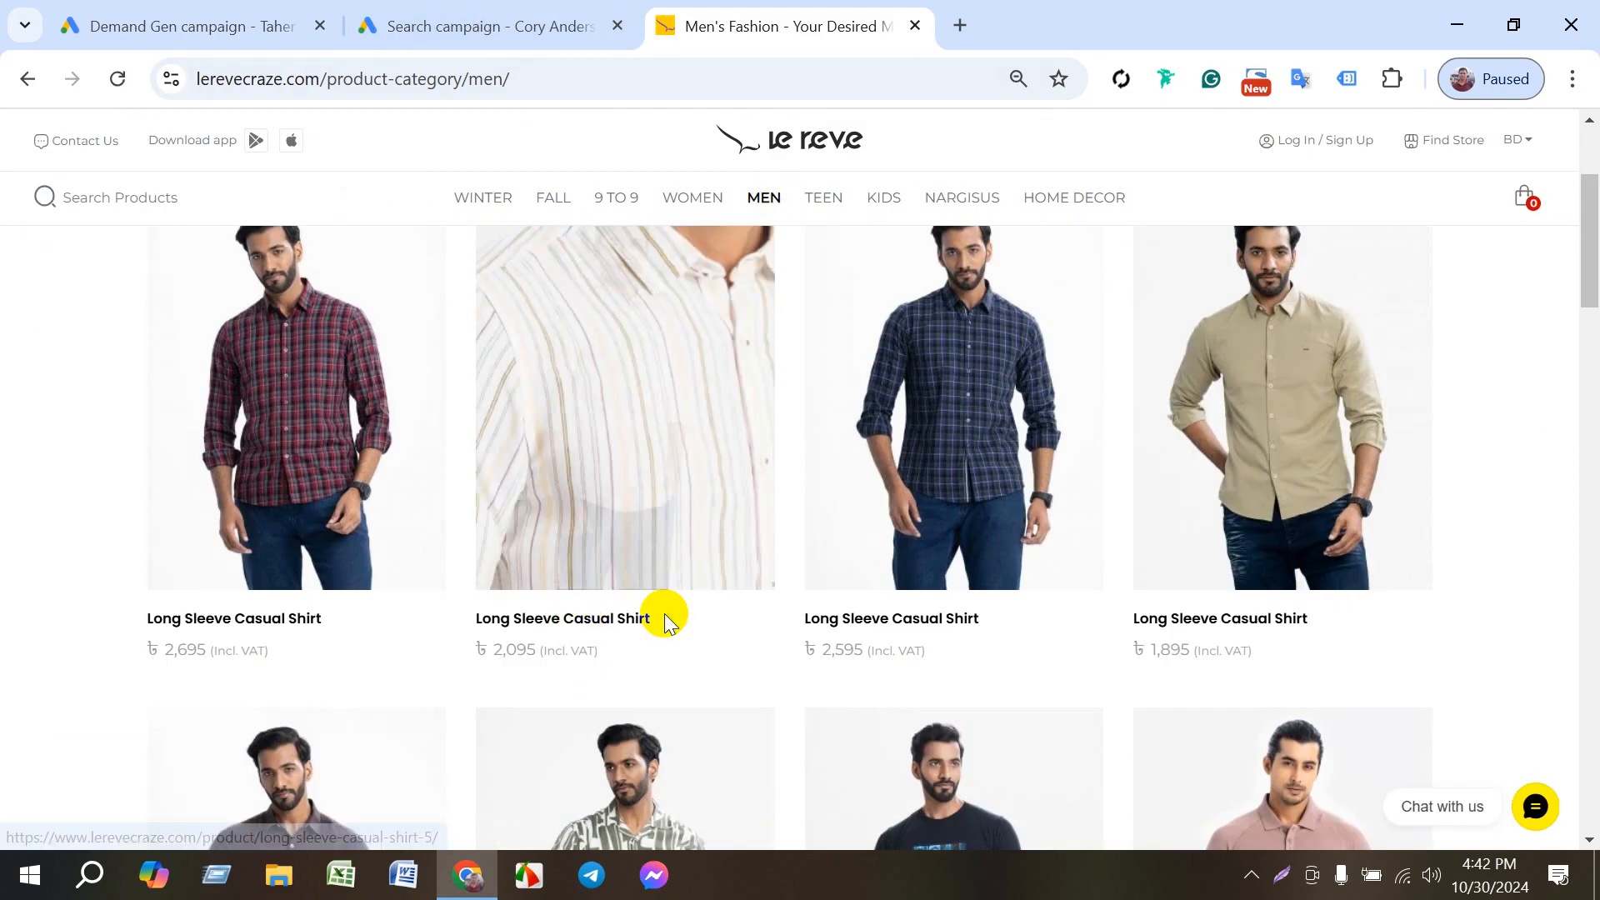
click(576, 620)
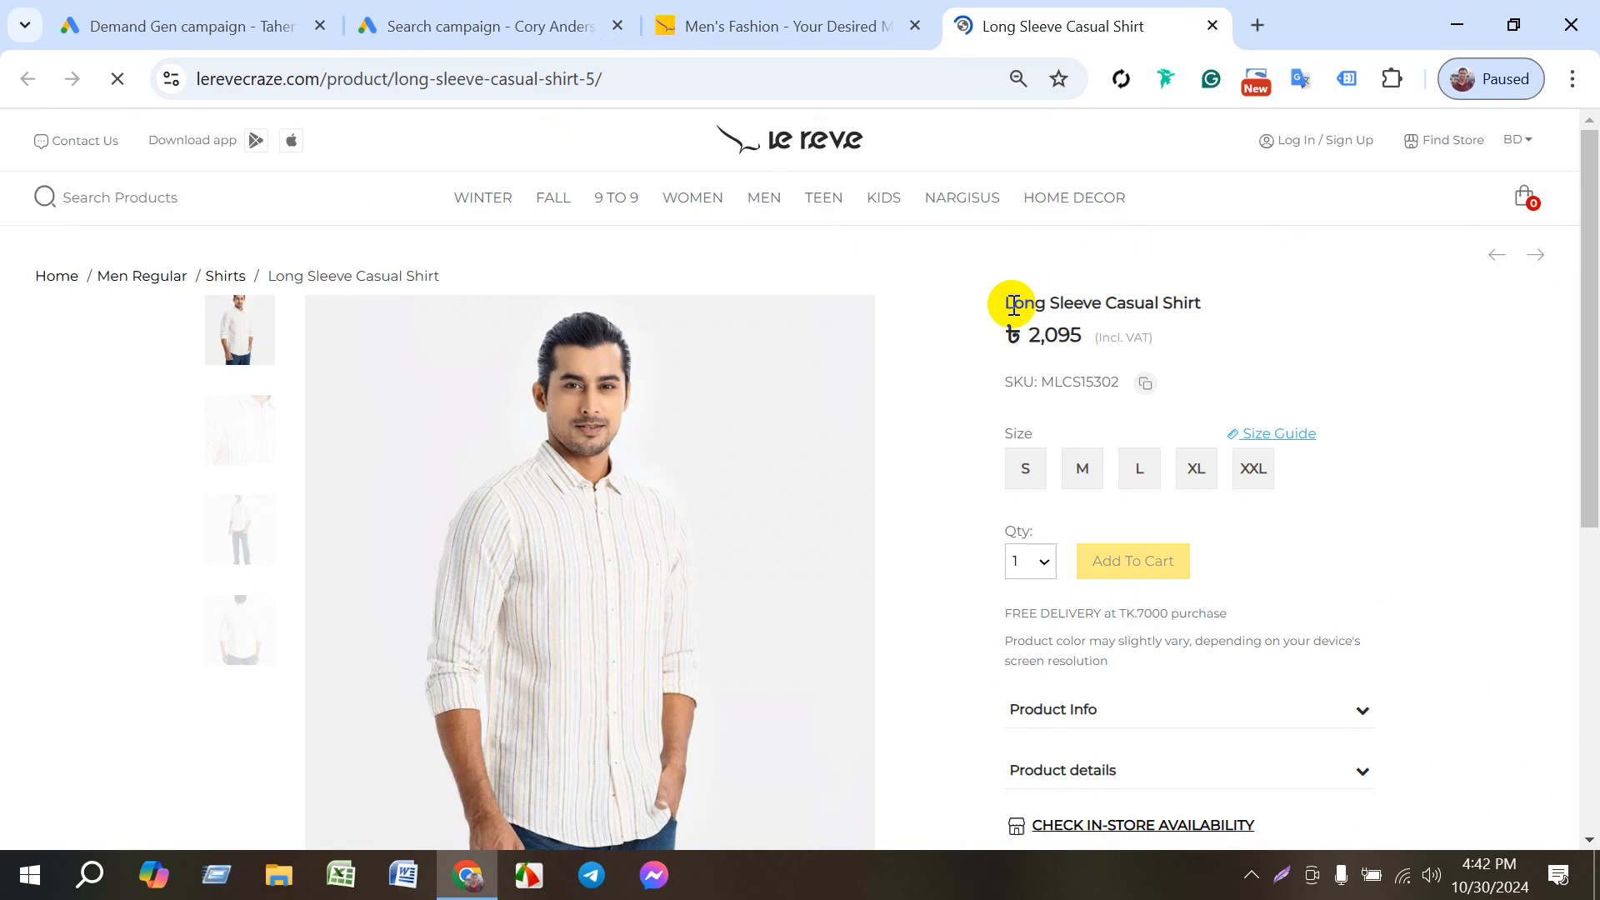
- Copy the product name "Long Sleeve Casual Shirt" and enter it as the search ad's third headline
drag(1009, 299, 1214, 304)
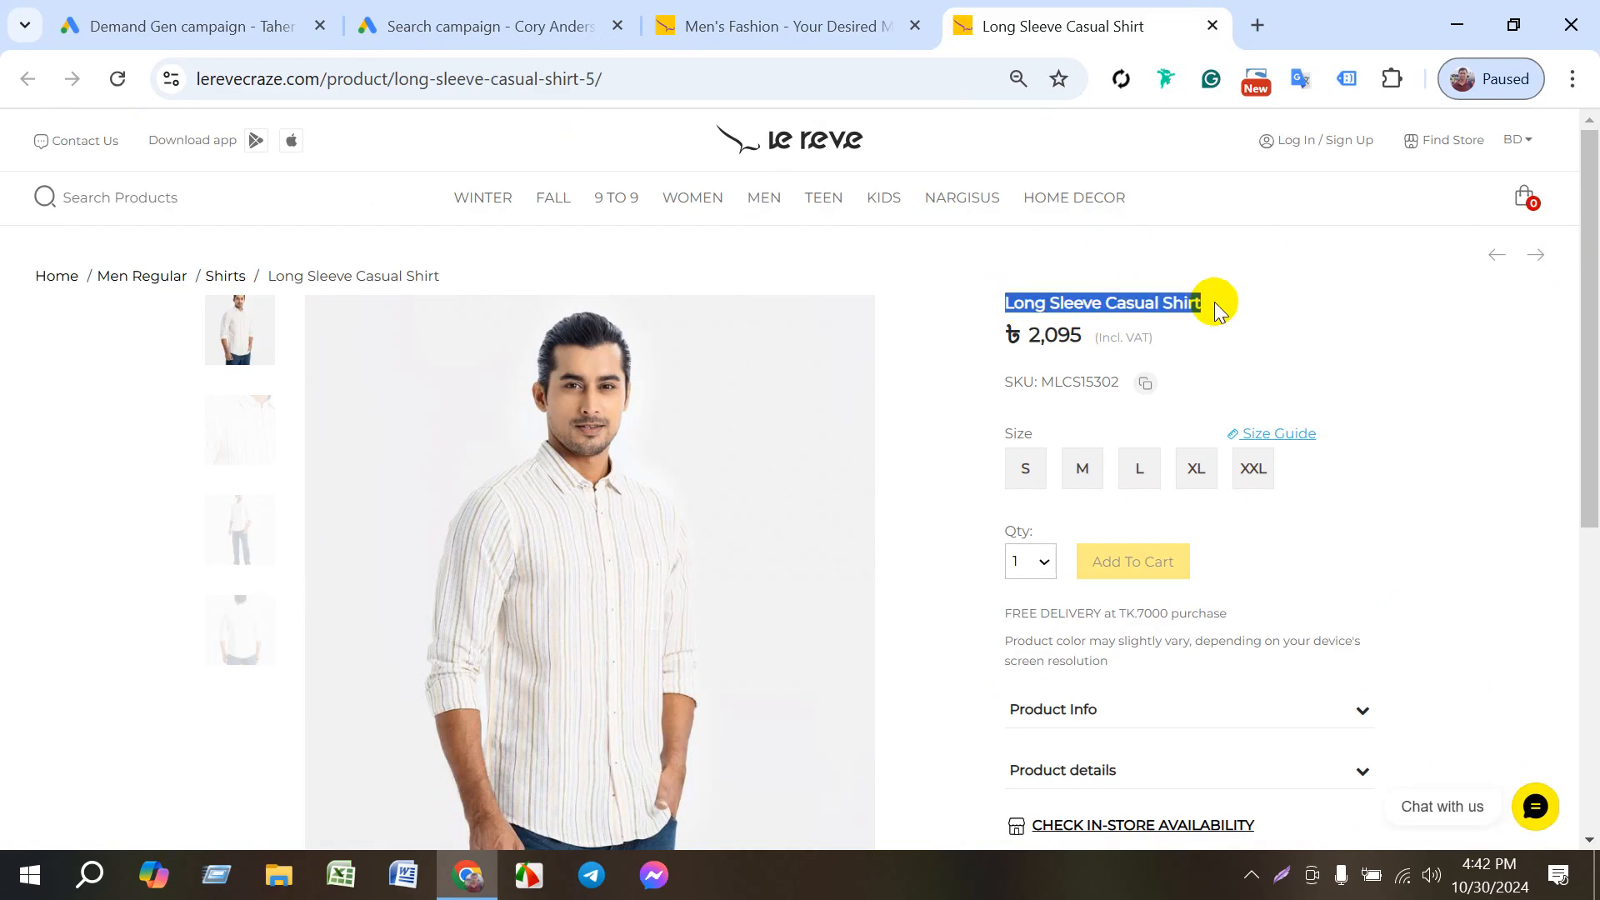
key(ctrl+c)
click(492, 26)
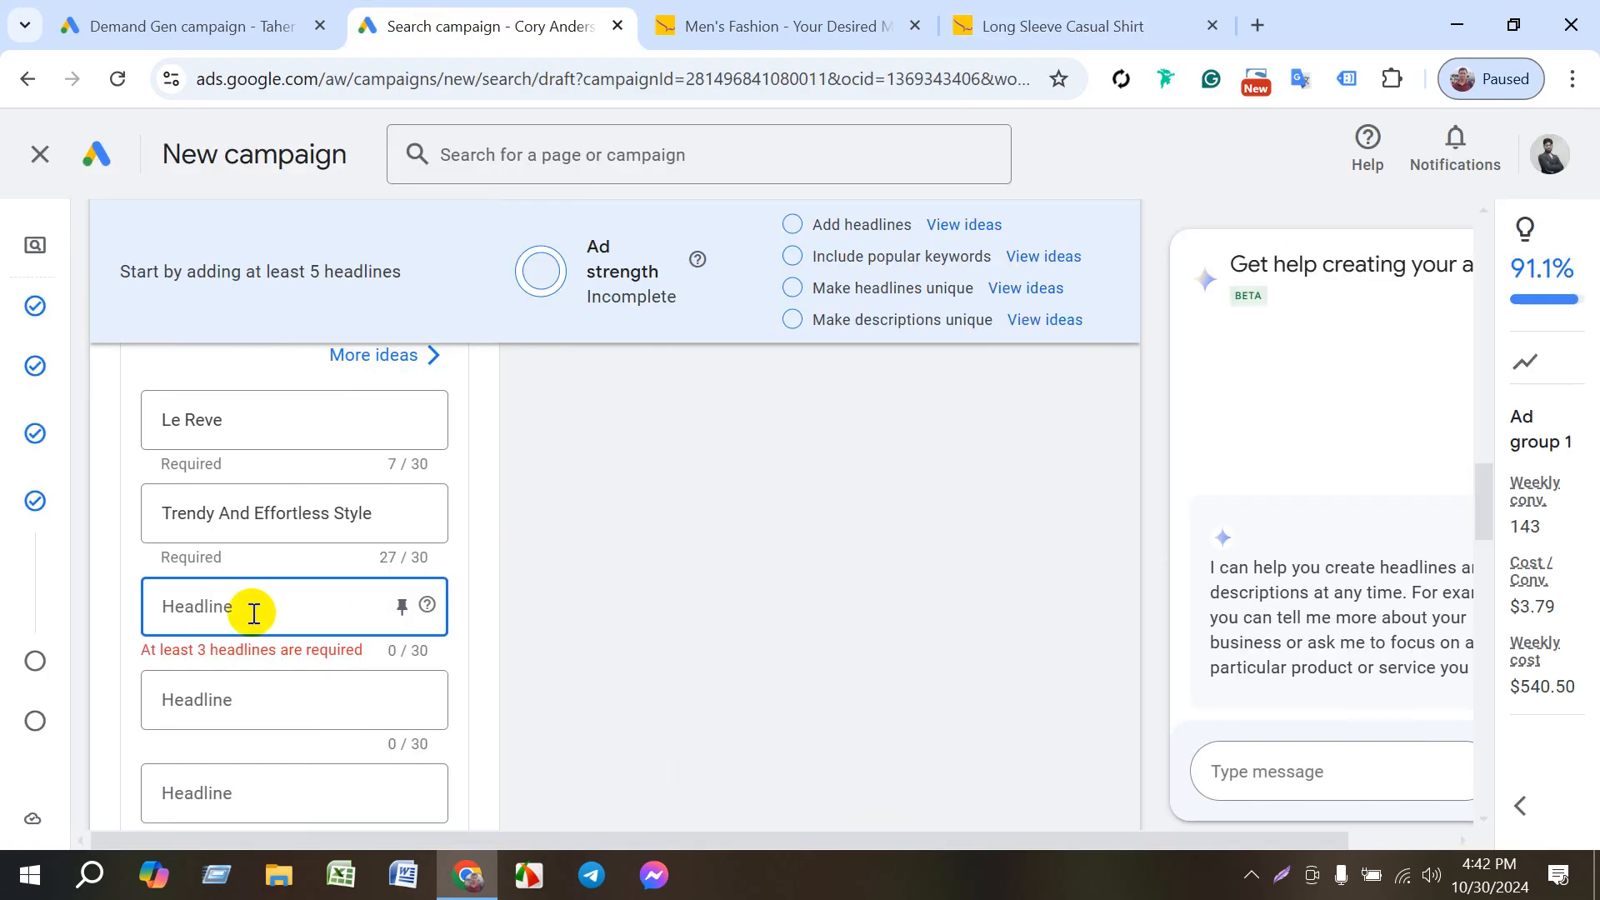
key(ctrl+v)
click(554, 610)
- Keep the ad's remaining headlines, descriptions, sitelinks and callouts as they are and proceed to the campaign budget
scroll(507, 635, down, 10)
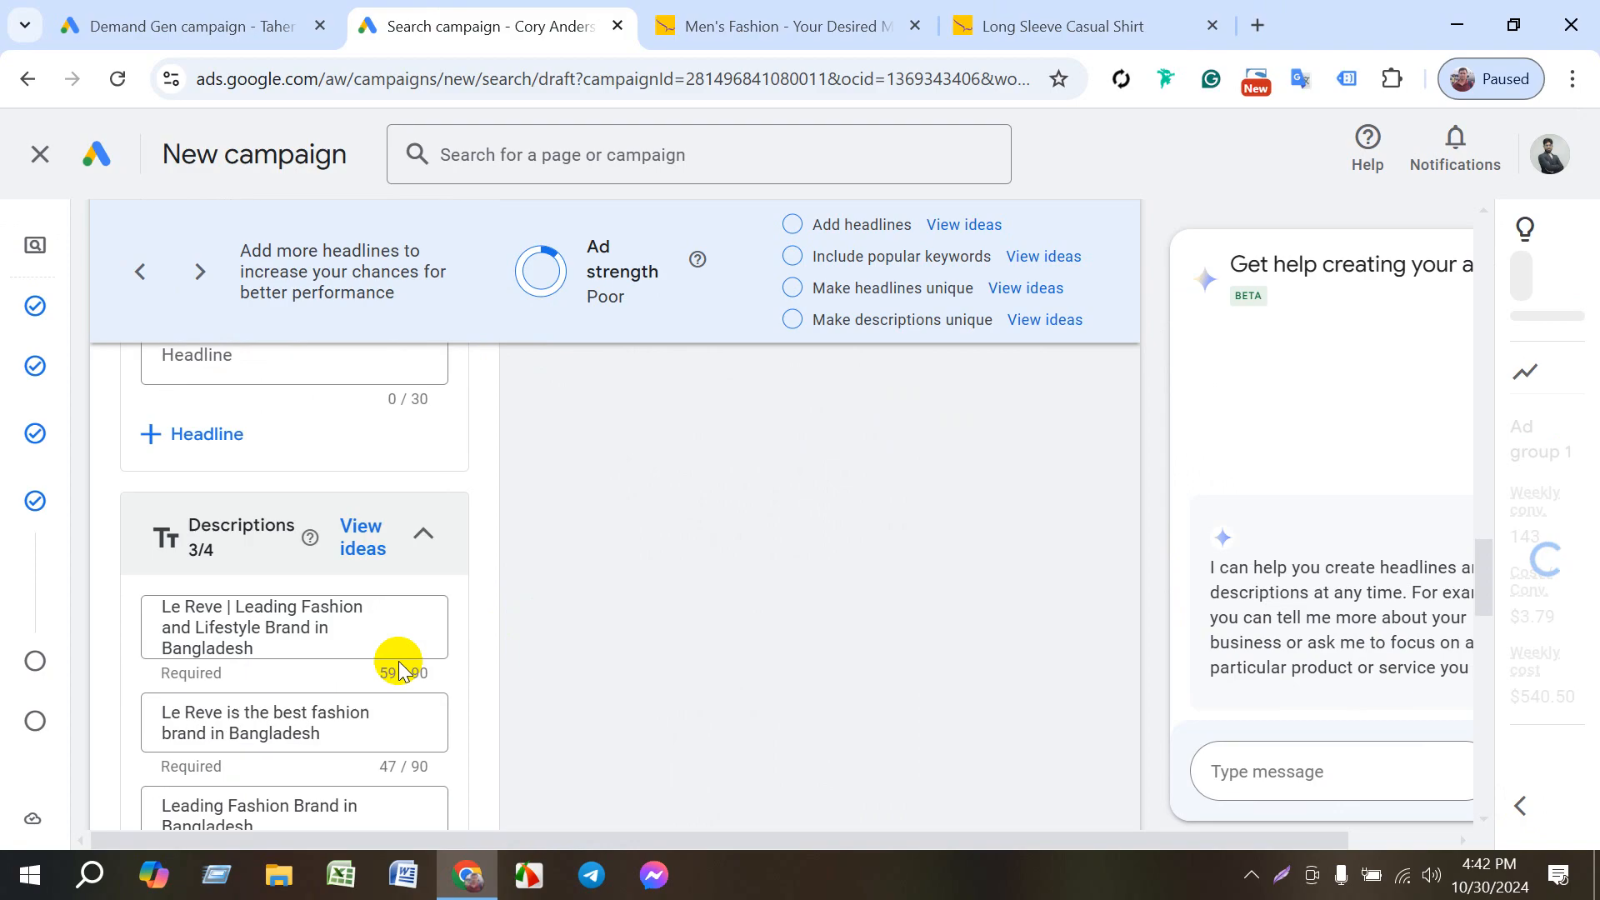
scroll(402, 692, down, 8)
scroll(367, 583, down, 5)
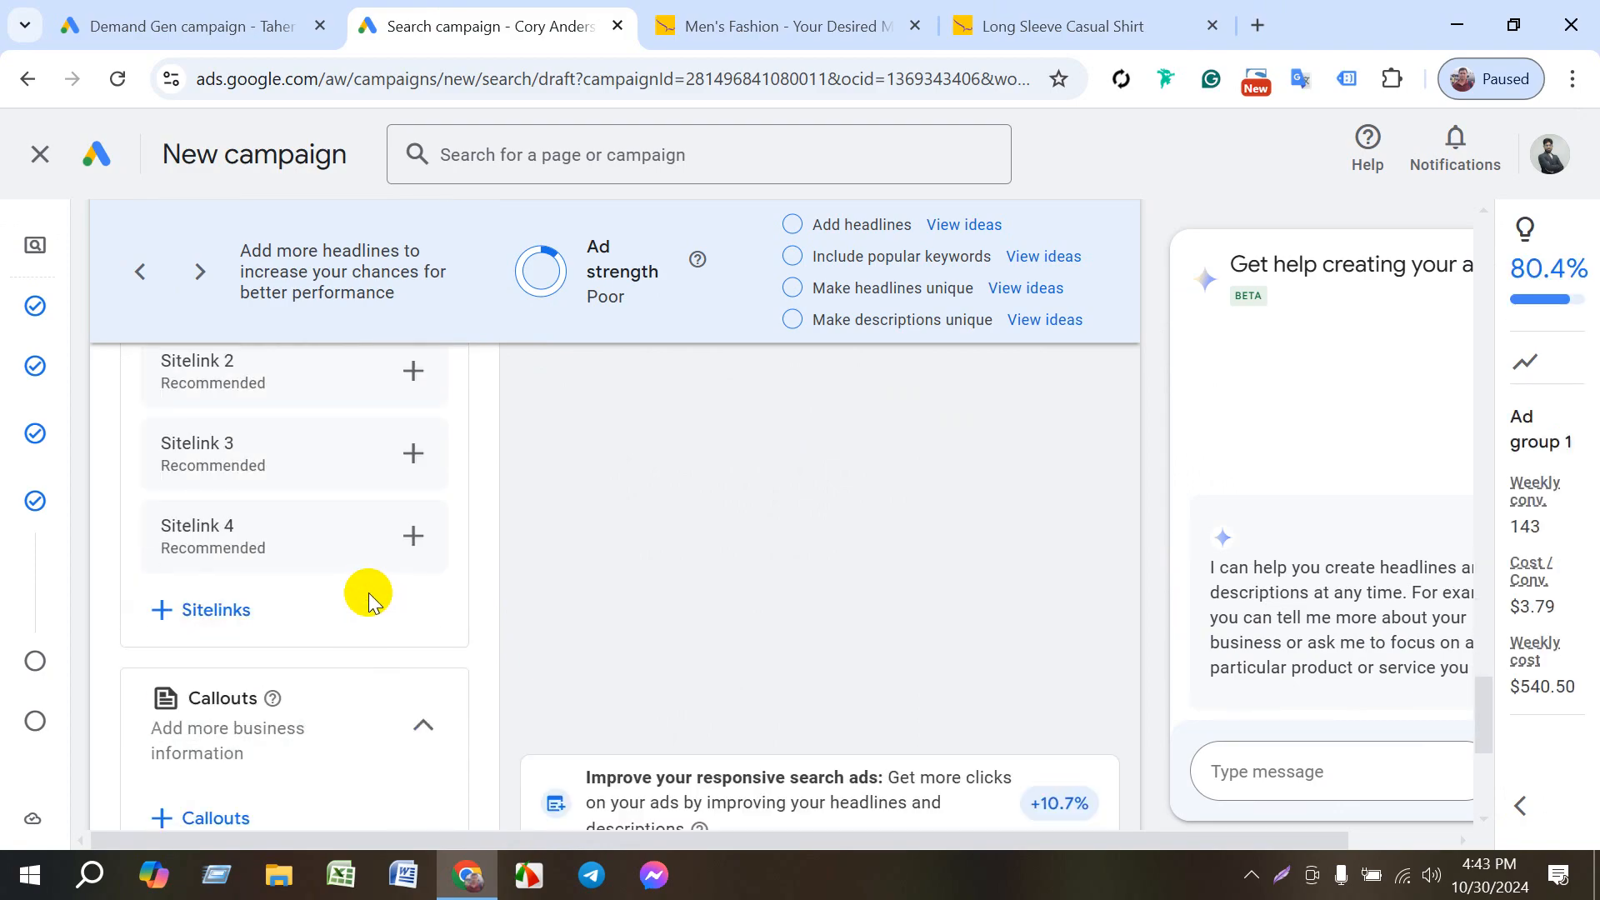
scroll(404, 679, down, 5)
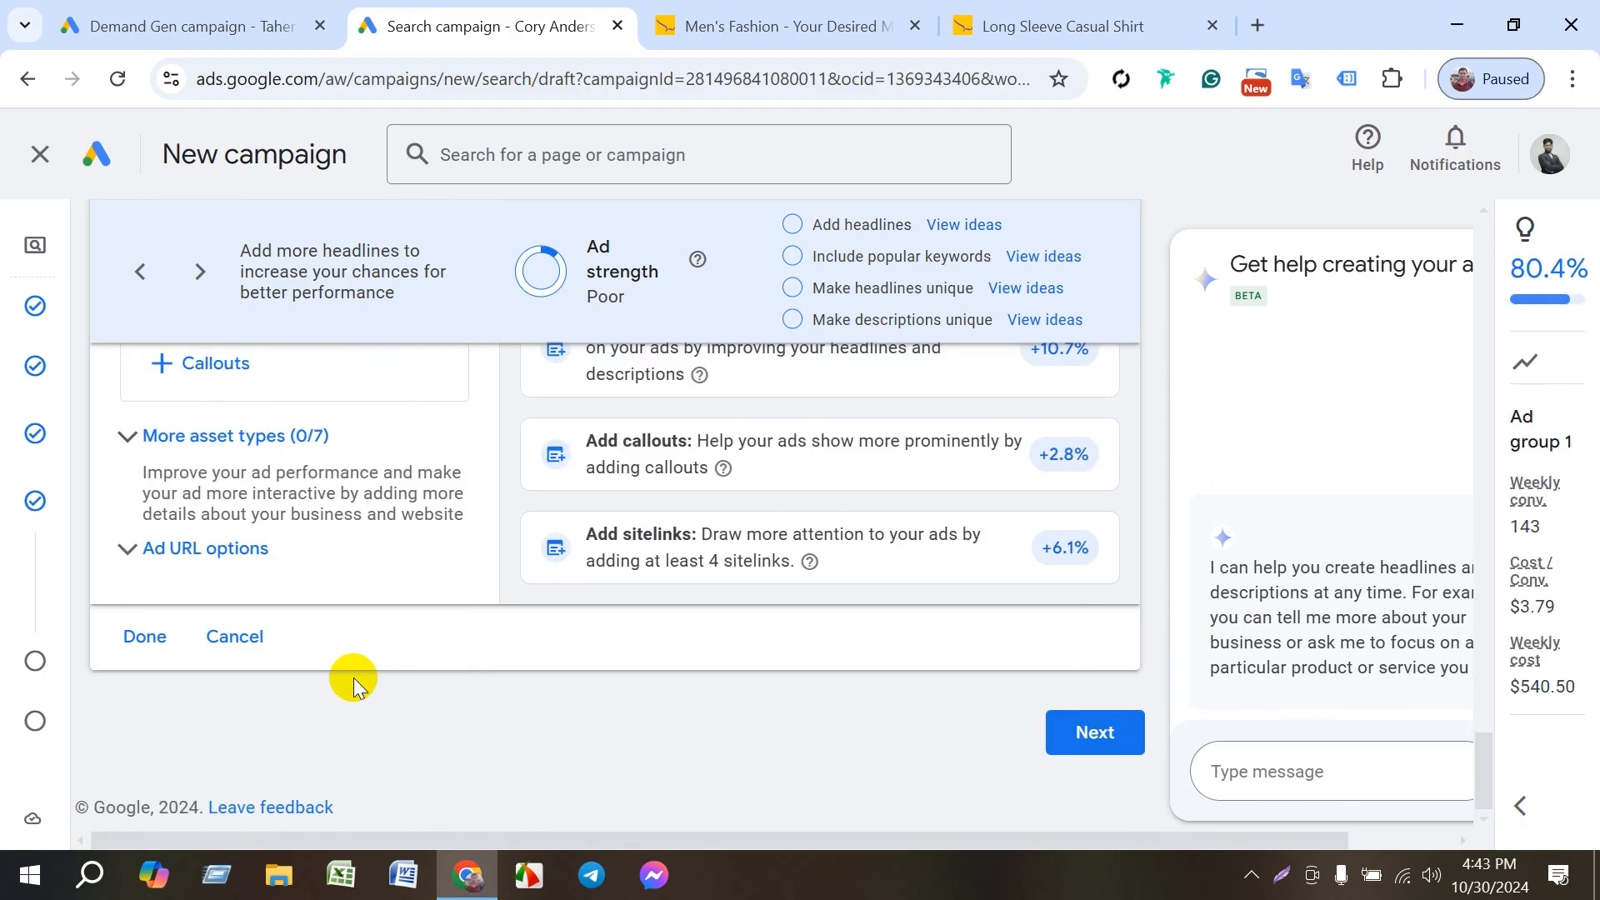
click(1083, 732)
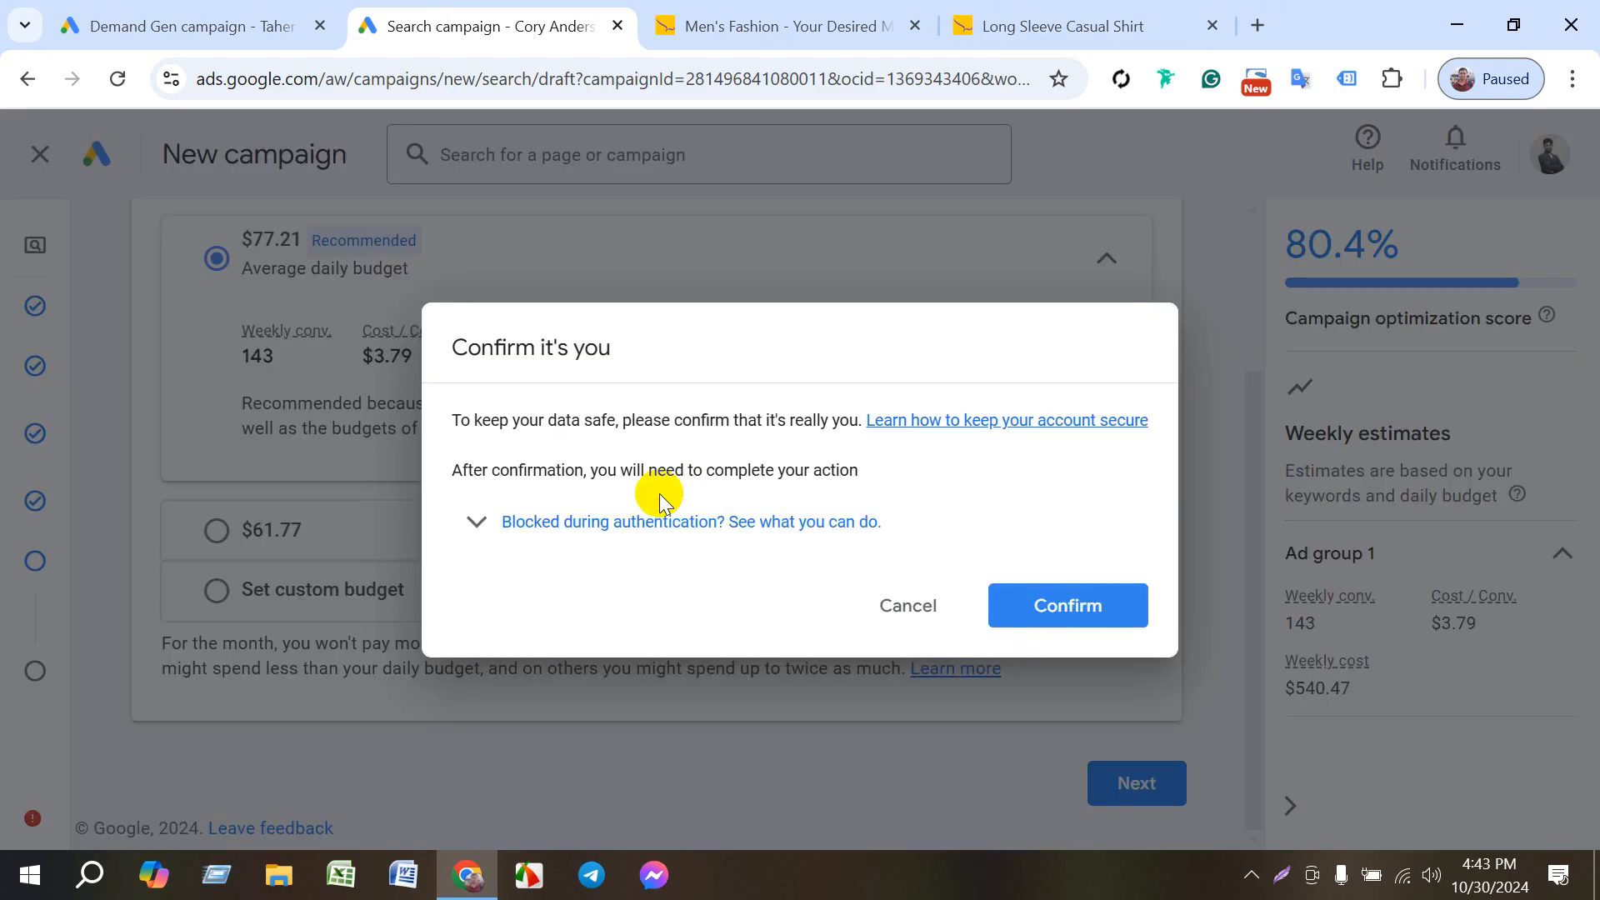
- Complete the identity verification and accept the recommended $77.21 average daily budget, proceeding to the campaign review
click(1015, 600)
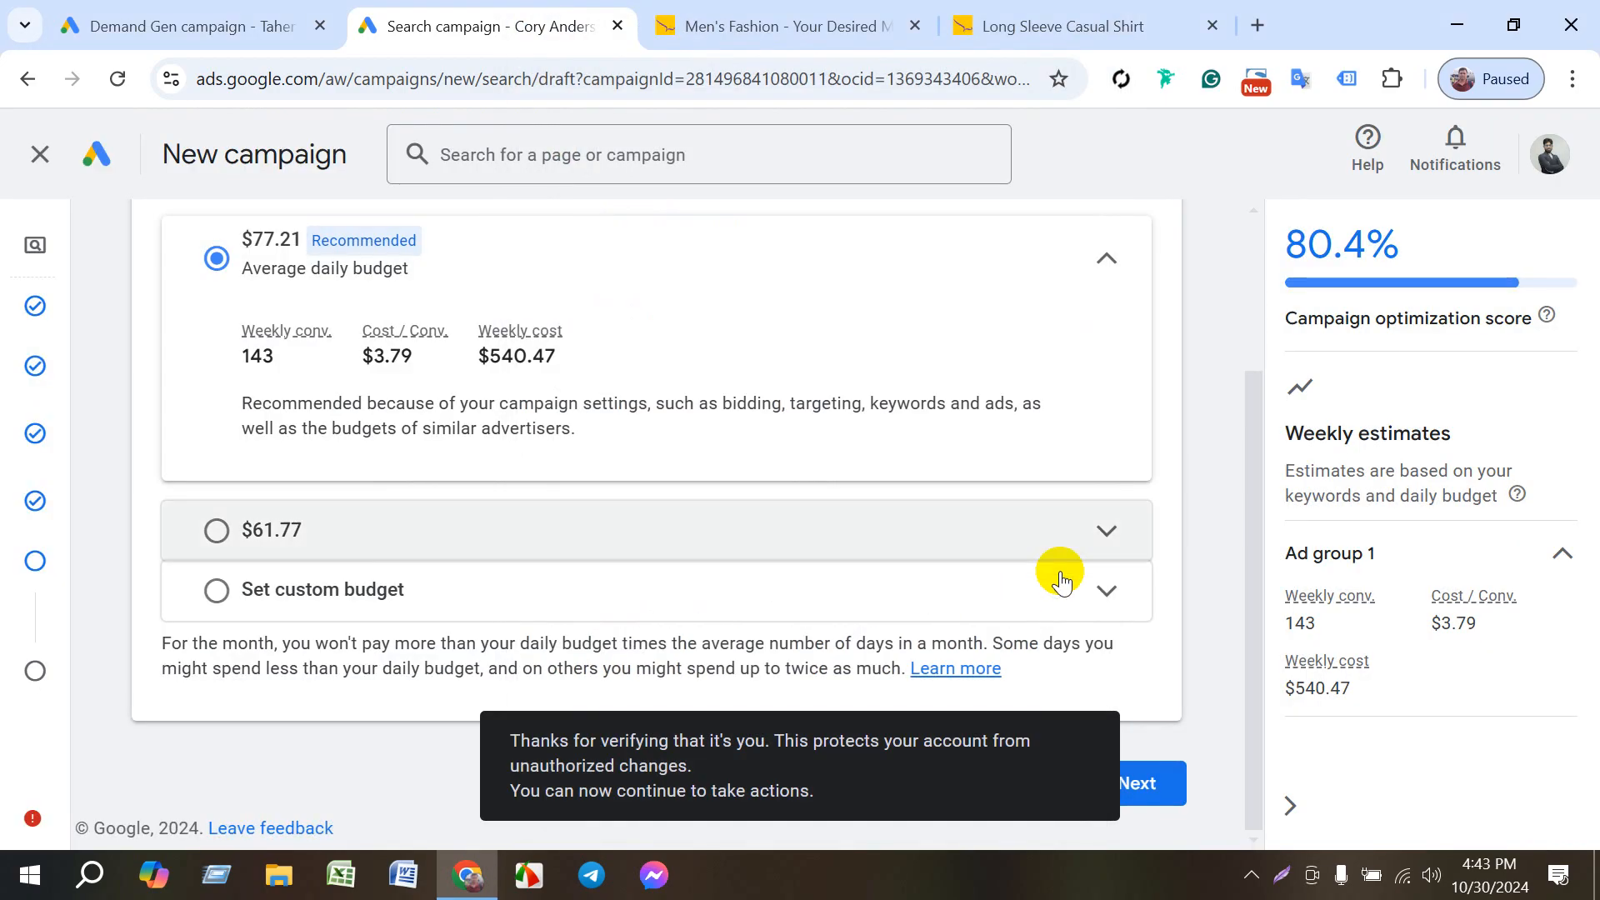
click(1161, 780)
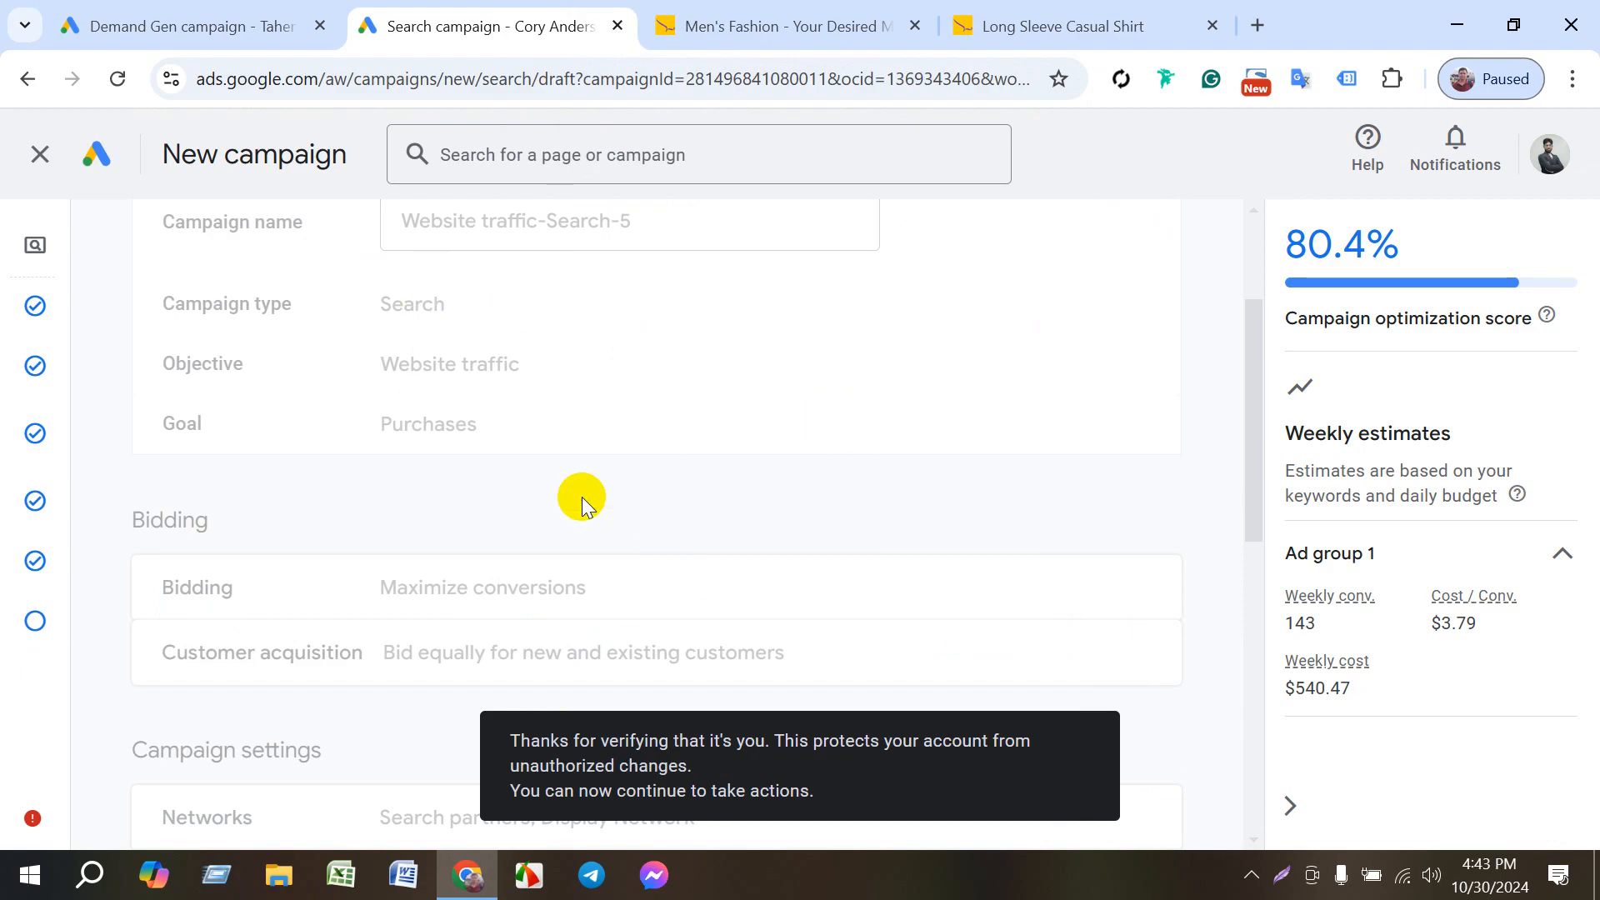
- Review the campaign summary's overview, bidding, campaign settings, keywords, ads and budget
scroll(392, 489, down, 9)
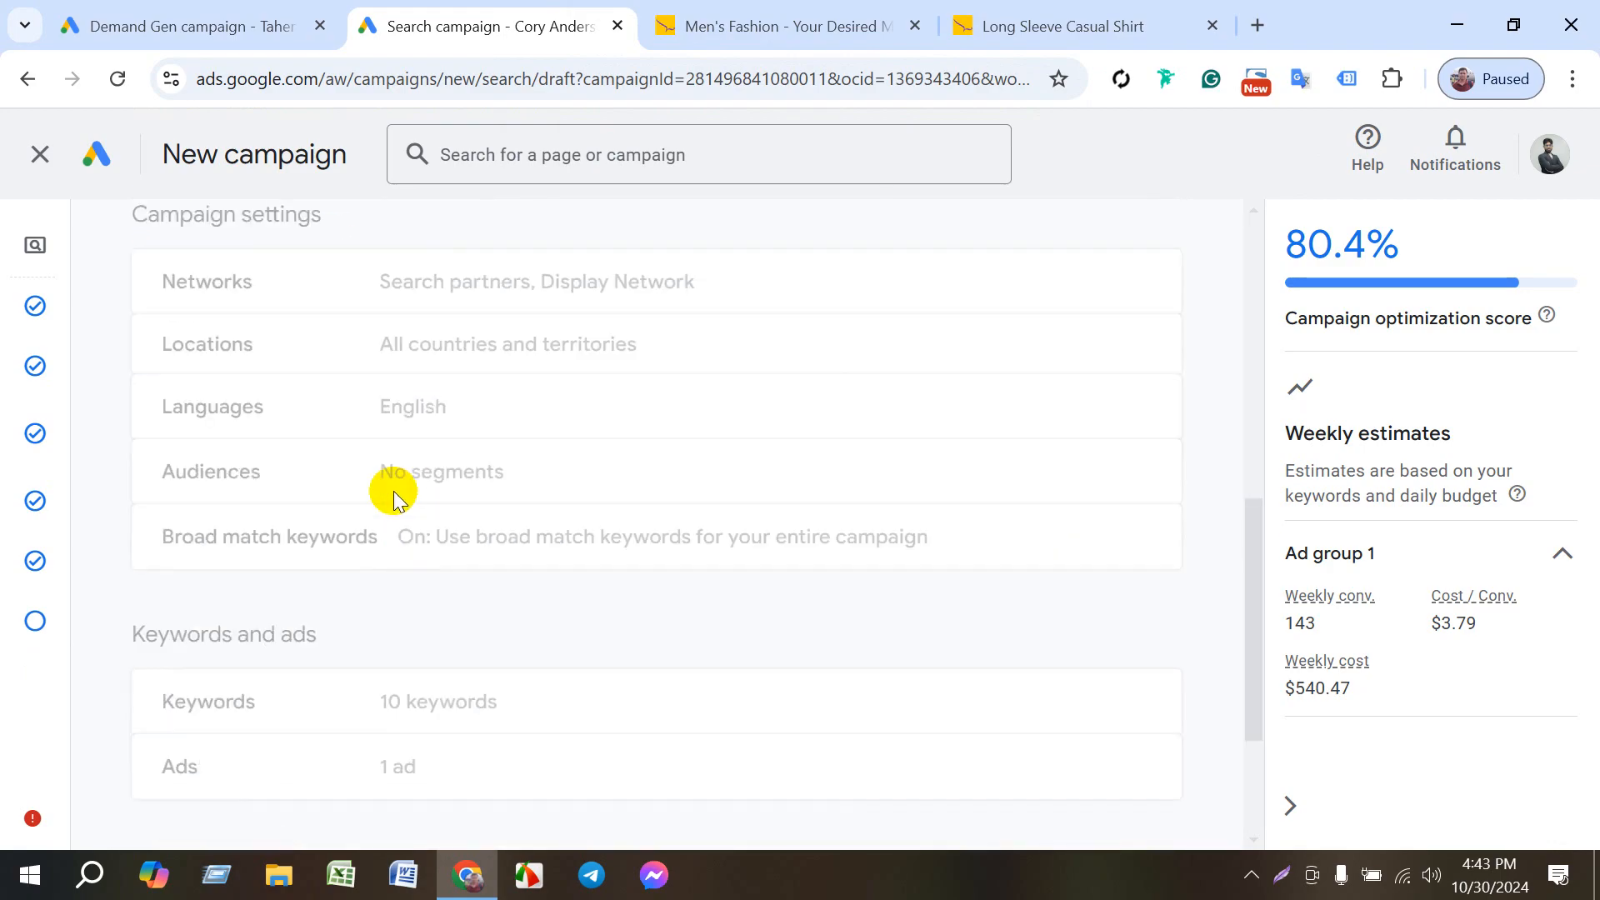
scroll(357, 417, up, 7)
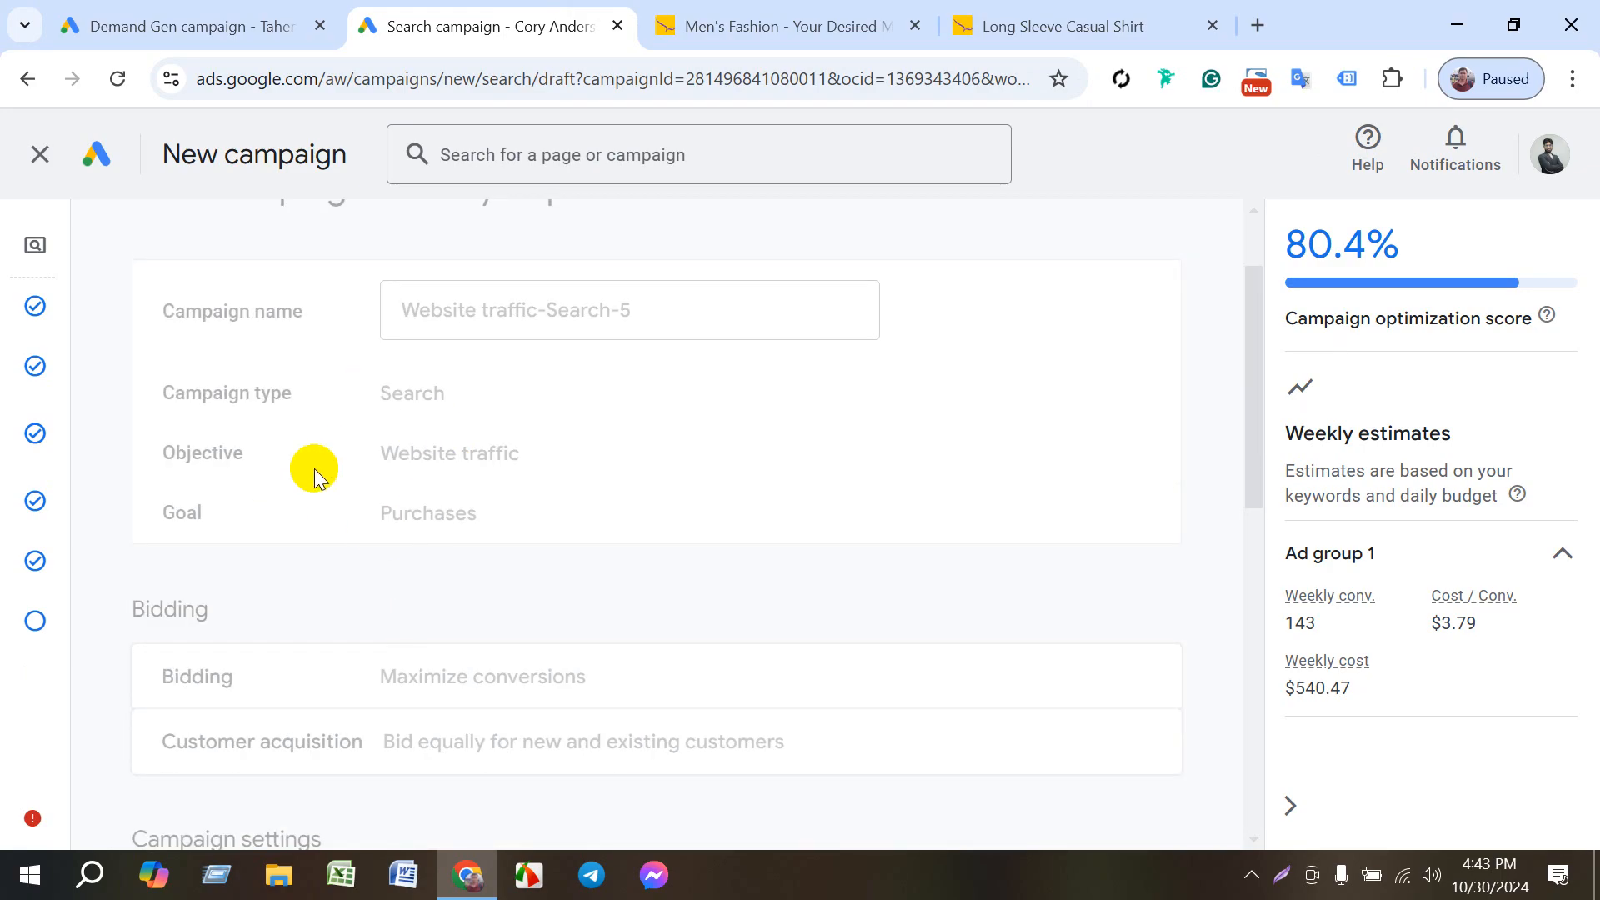
scroll(442, 617, down, 6)
scroll(487, 657, up, 7)
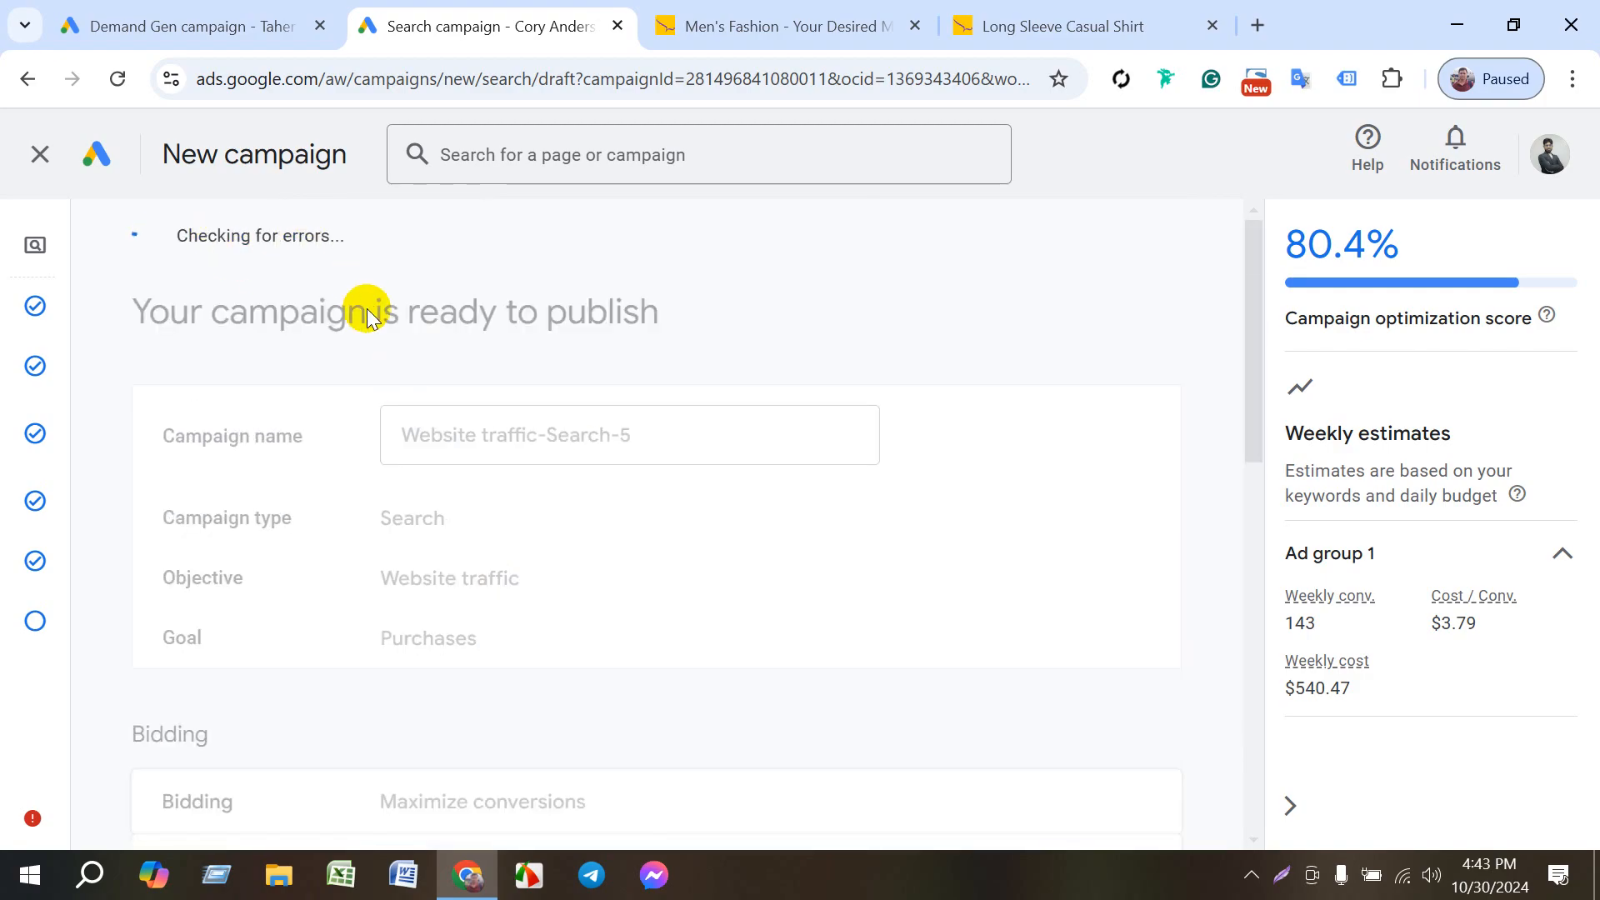
scroll(411, 517, down, 12)
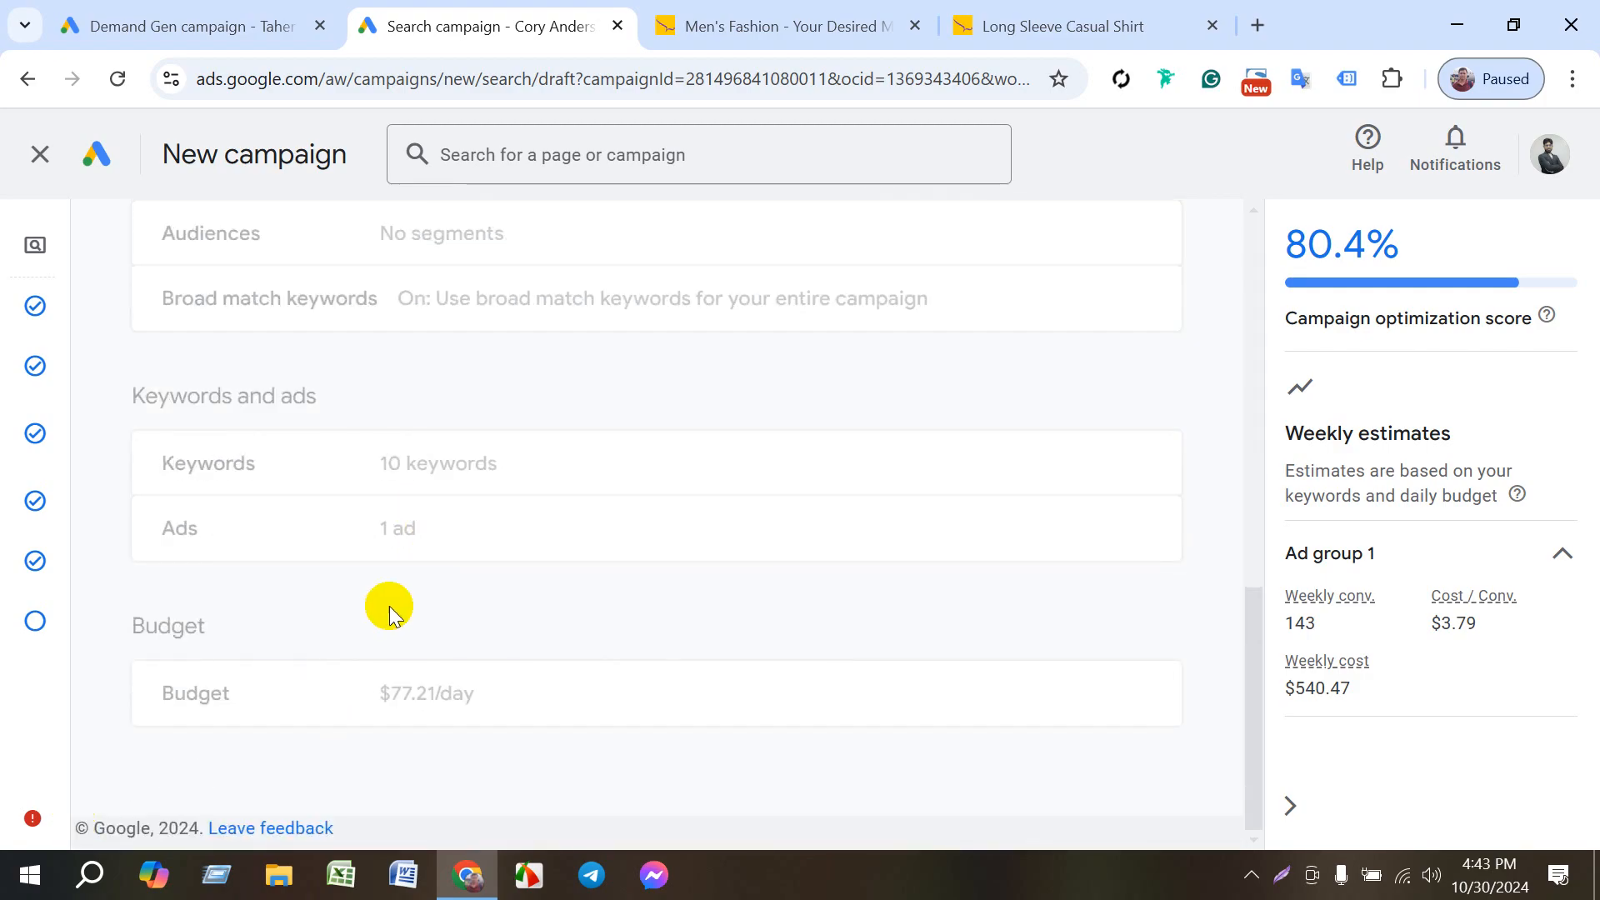
scroll(443, 546, up, 10)
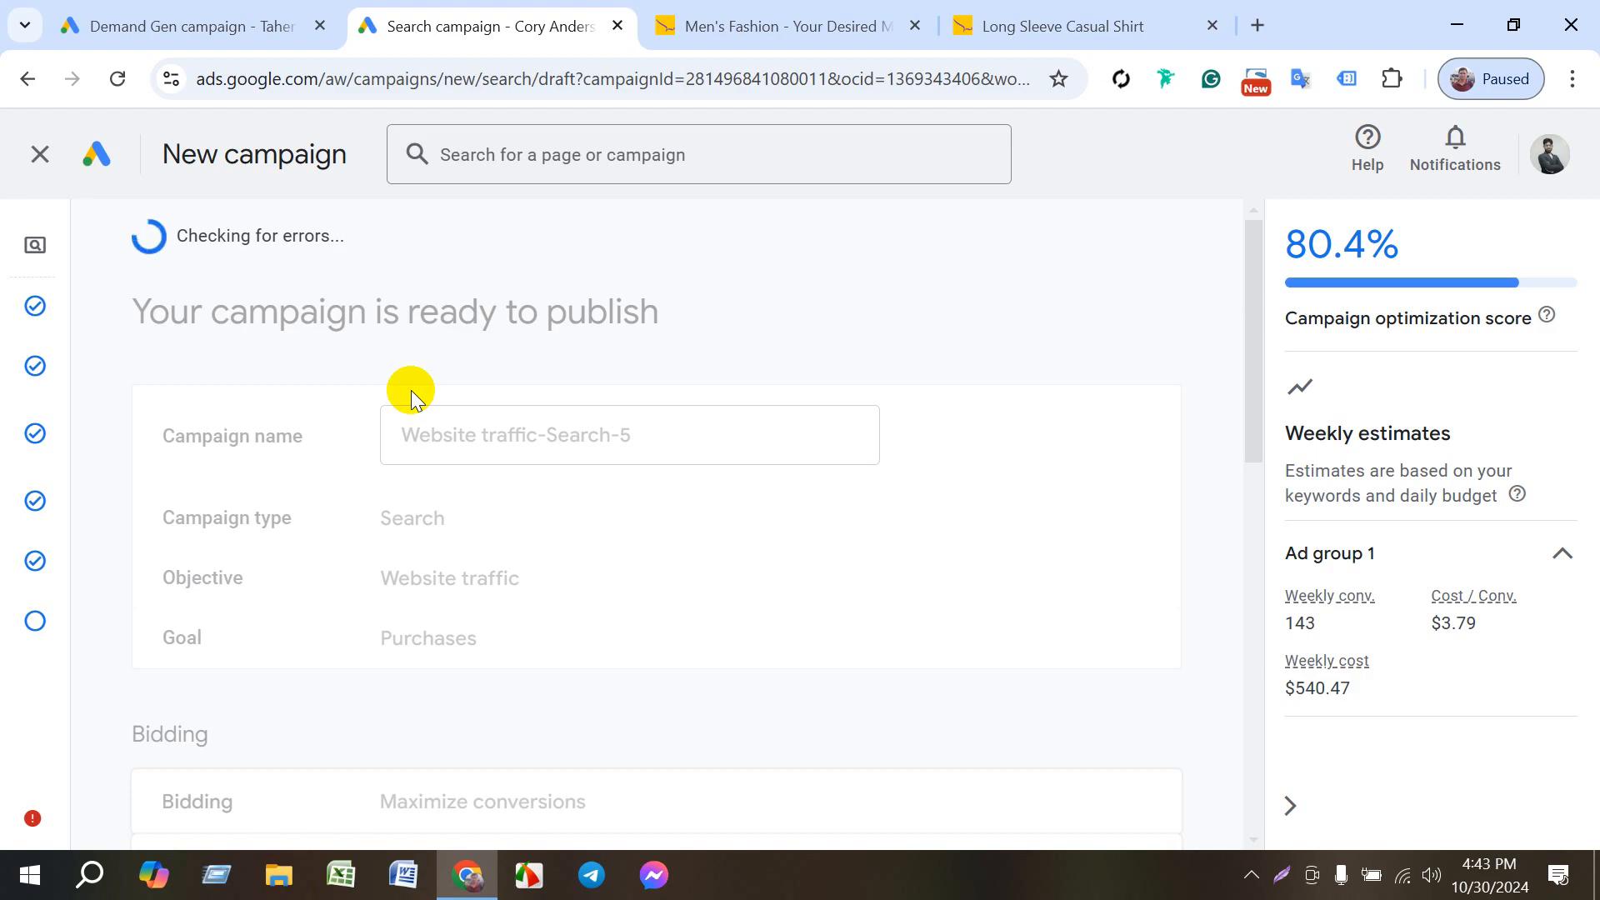
- Check the computer's Wi-Fi connection and look over the campaign summary again during the error check
click(1403, 877)
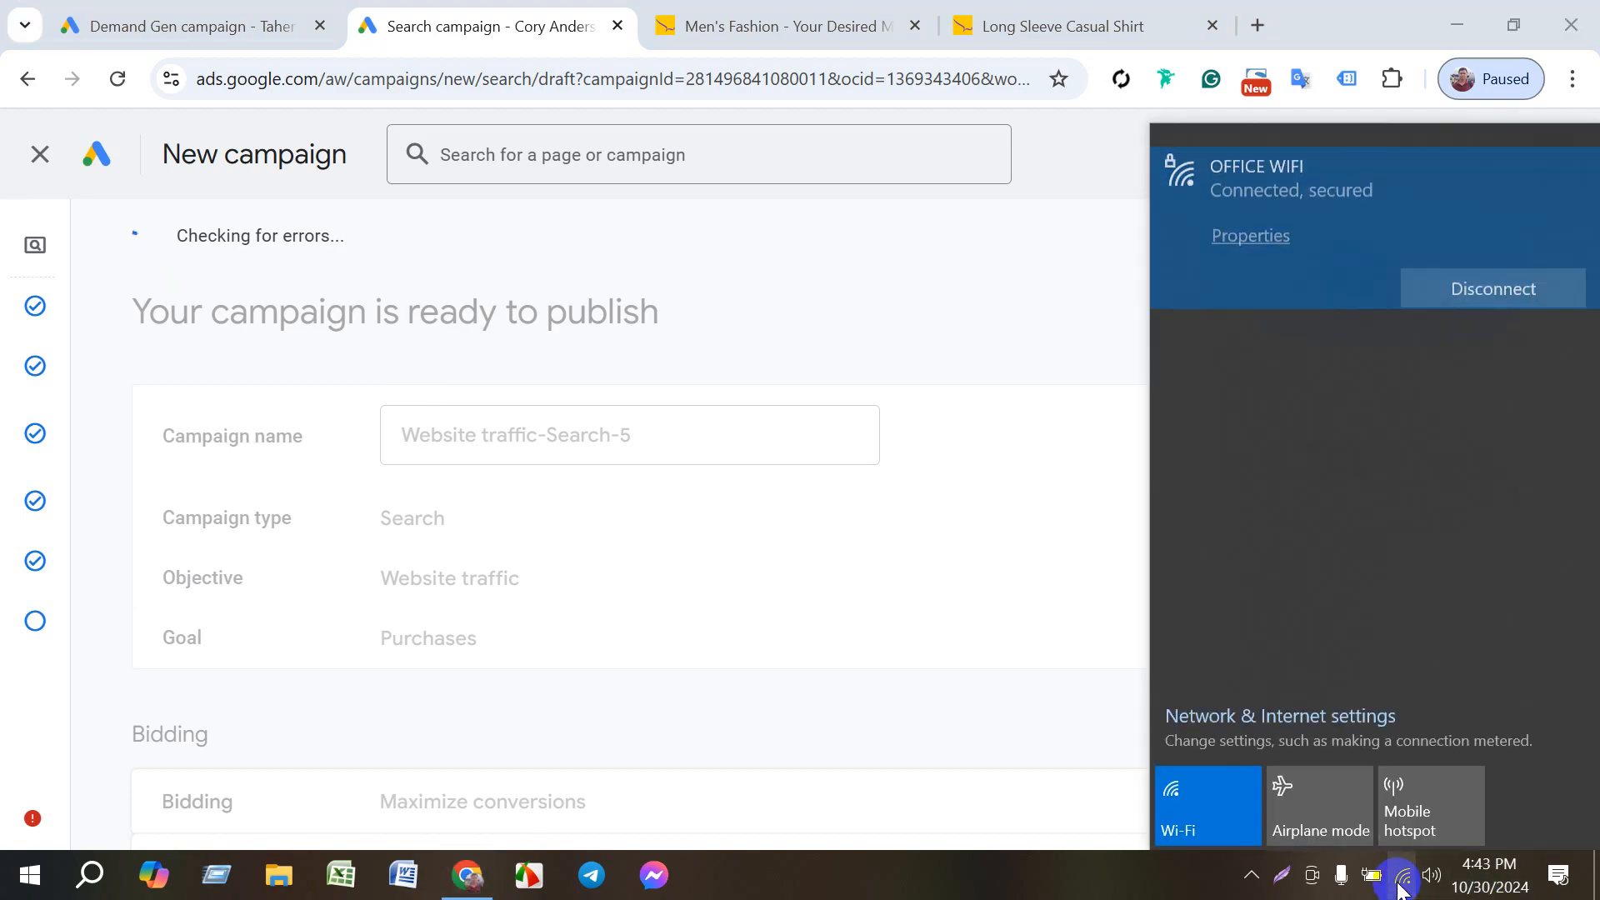
click(1190, 883)
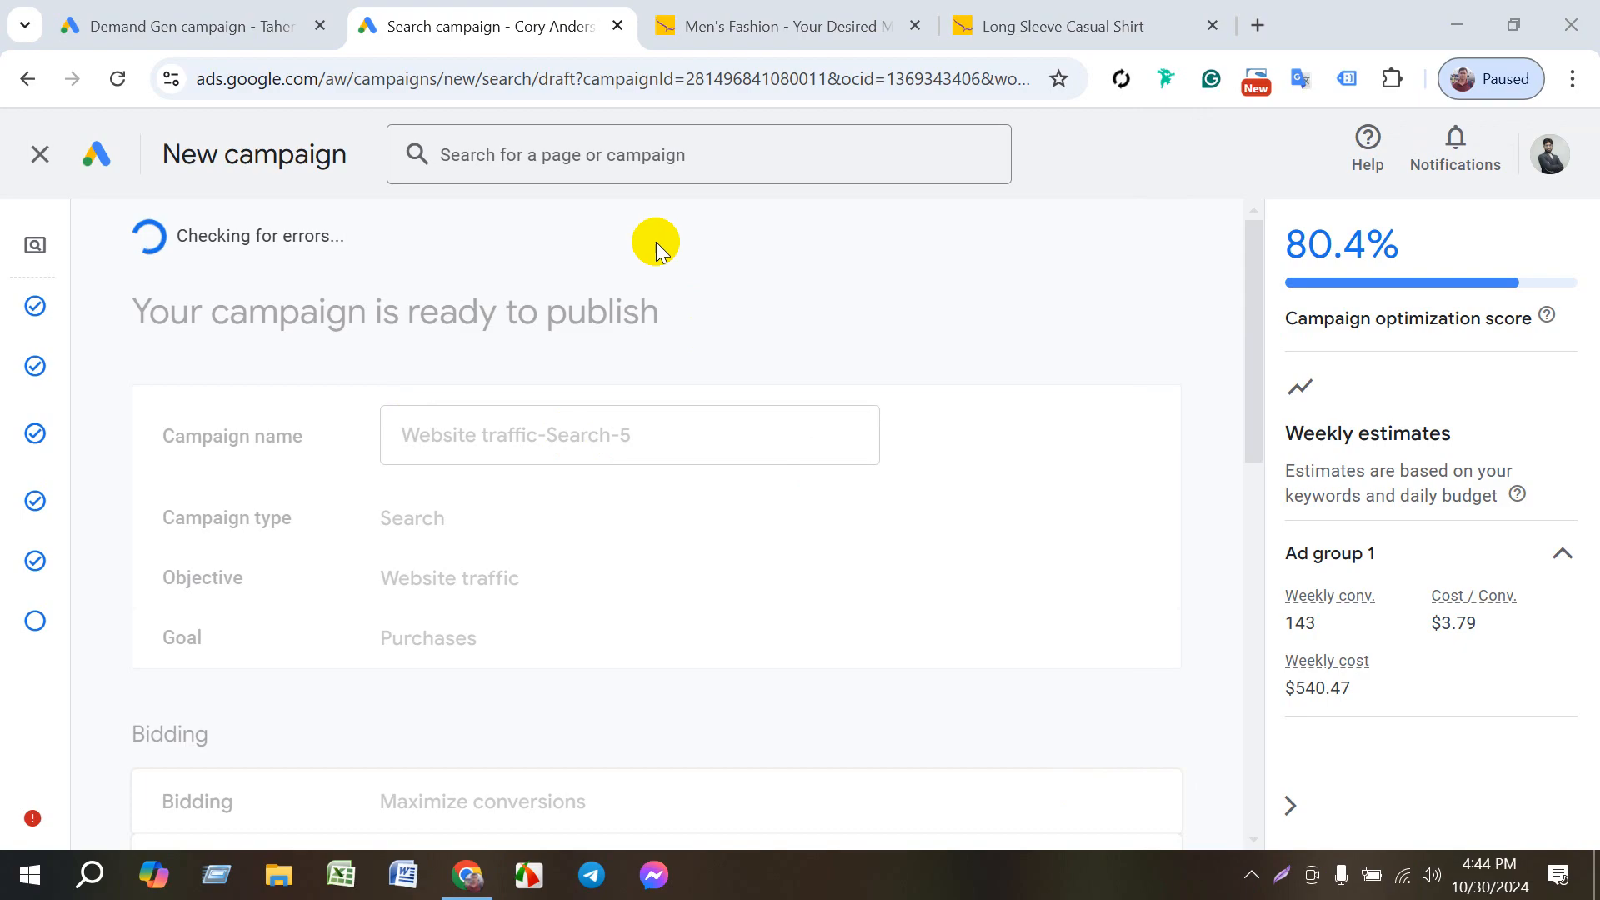
scroll(593, 422, down, 6)
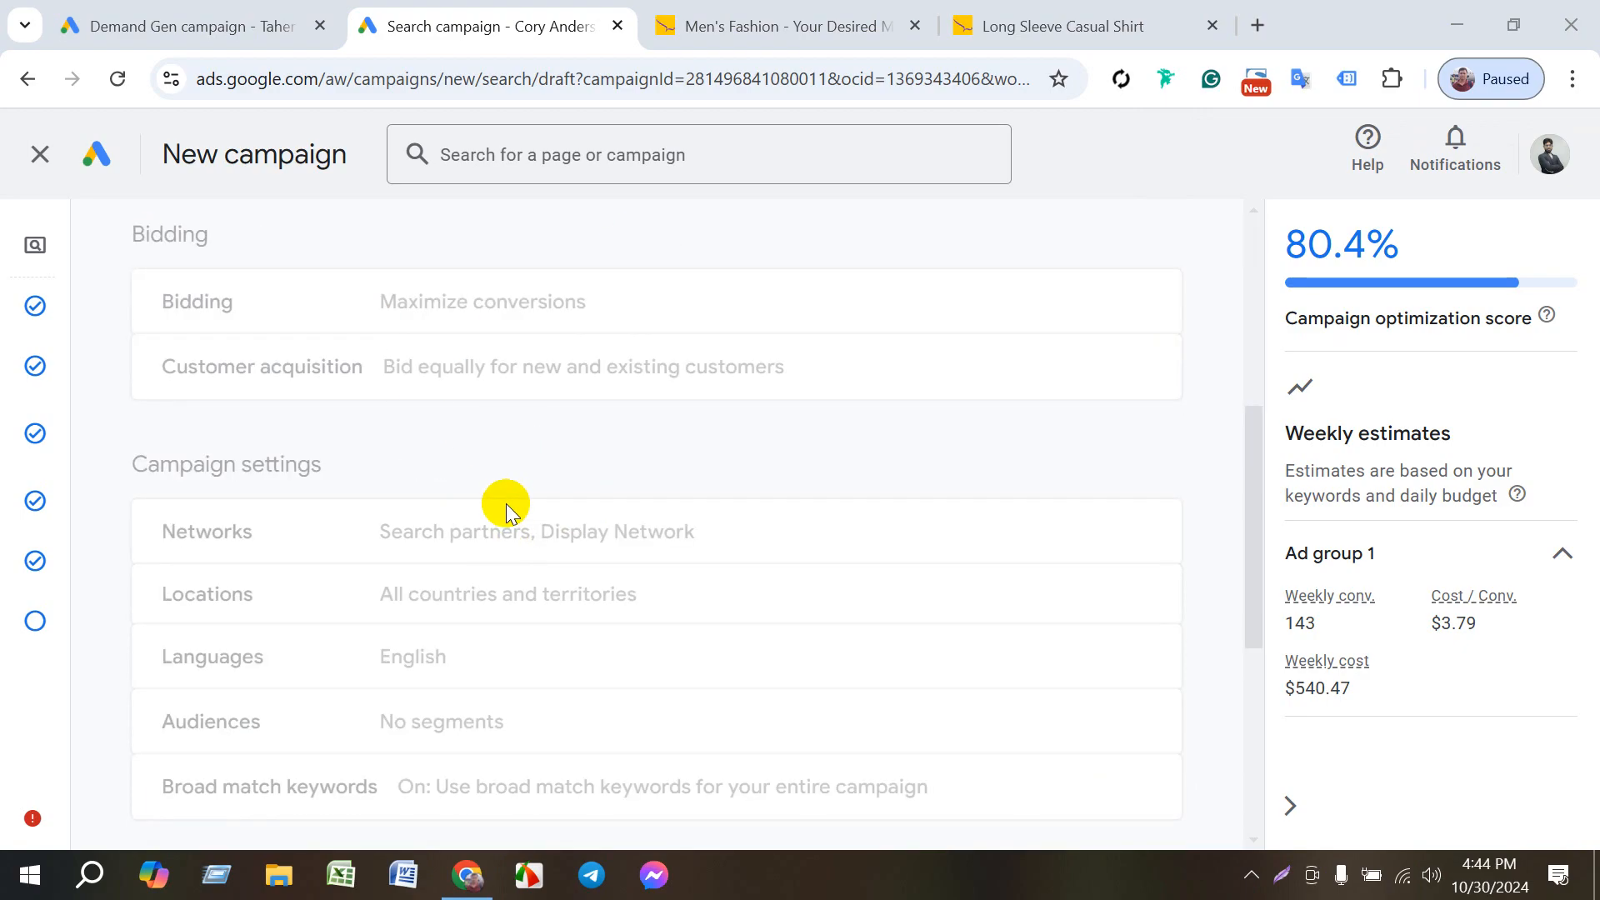
scroll(507, 503, down, 6)
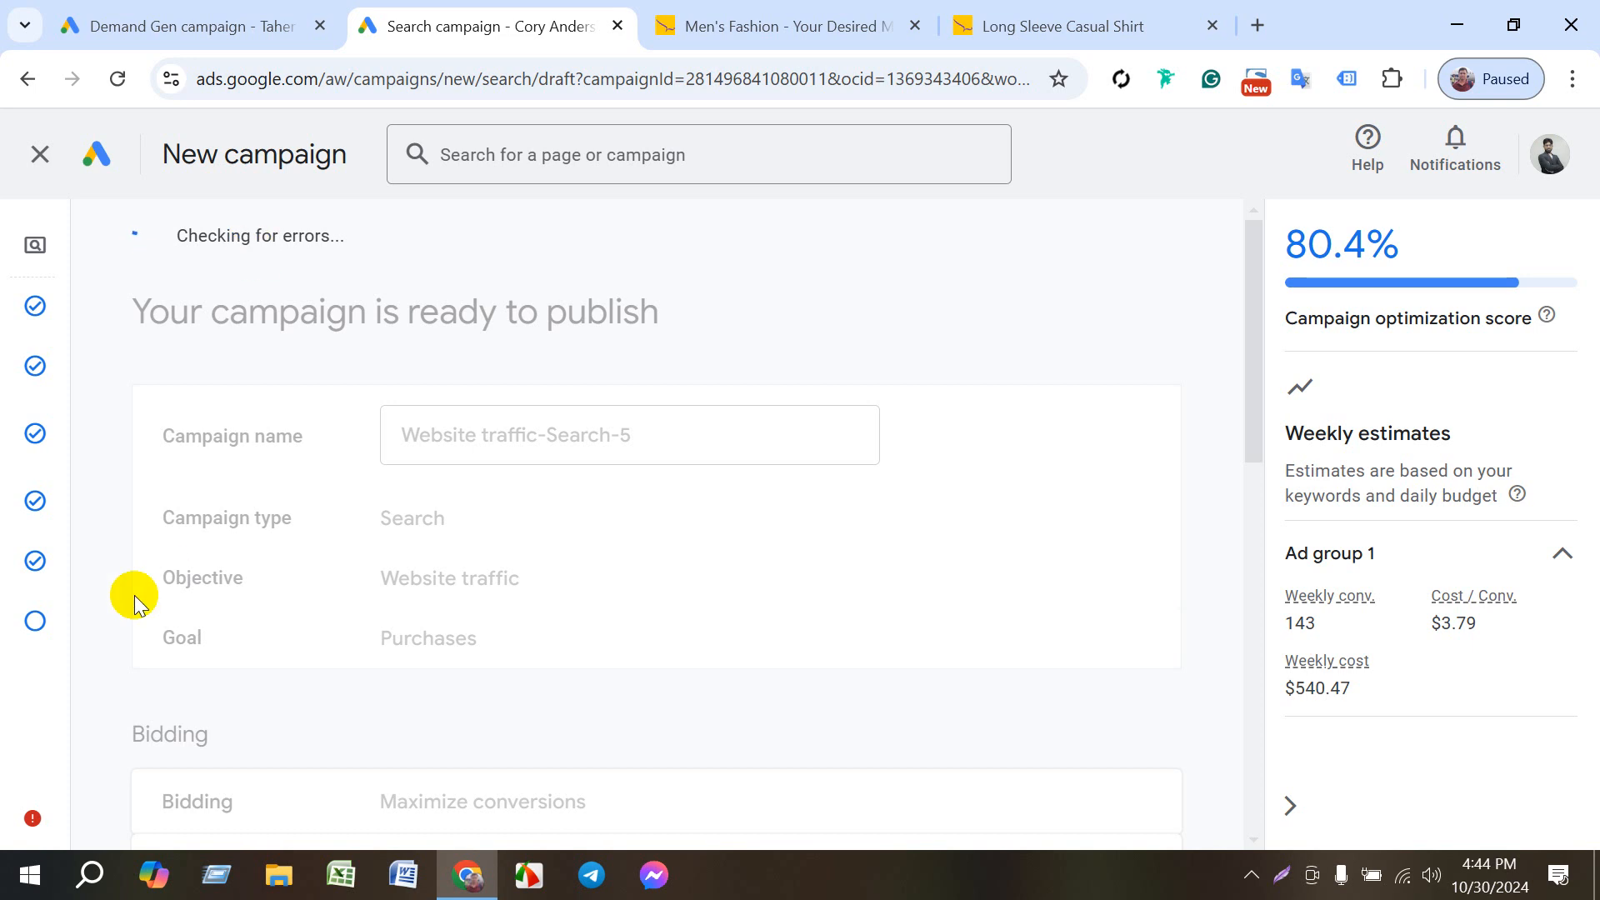
mouse_move(23, 626)
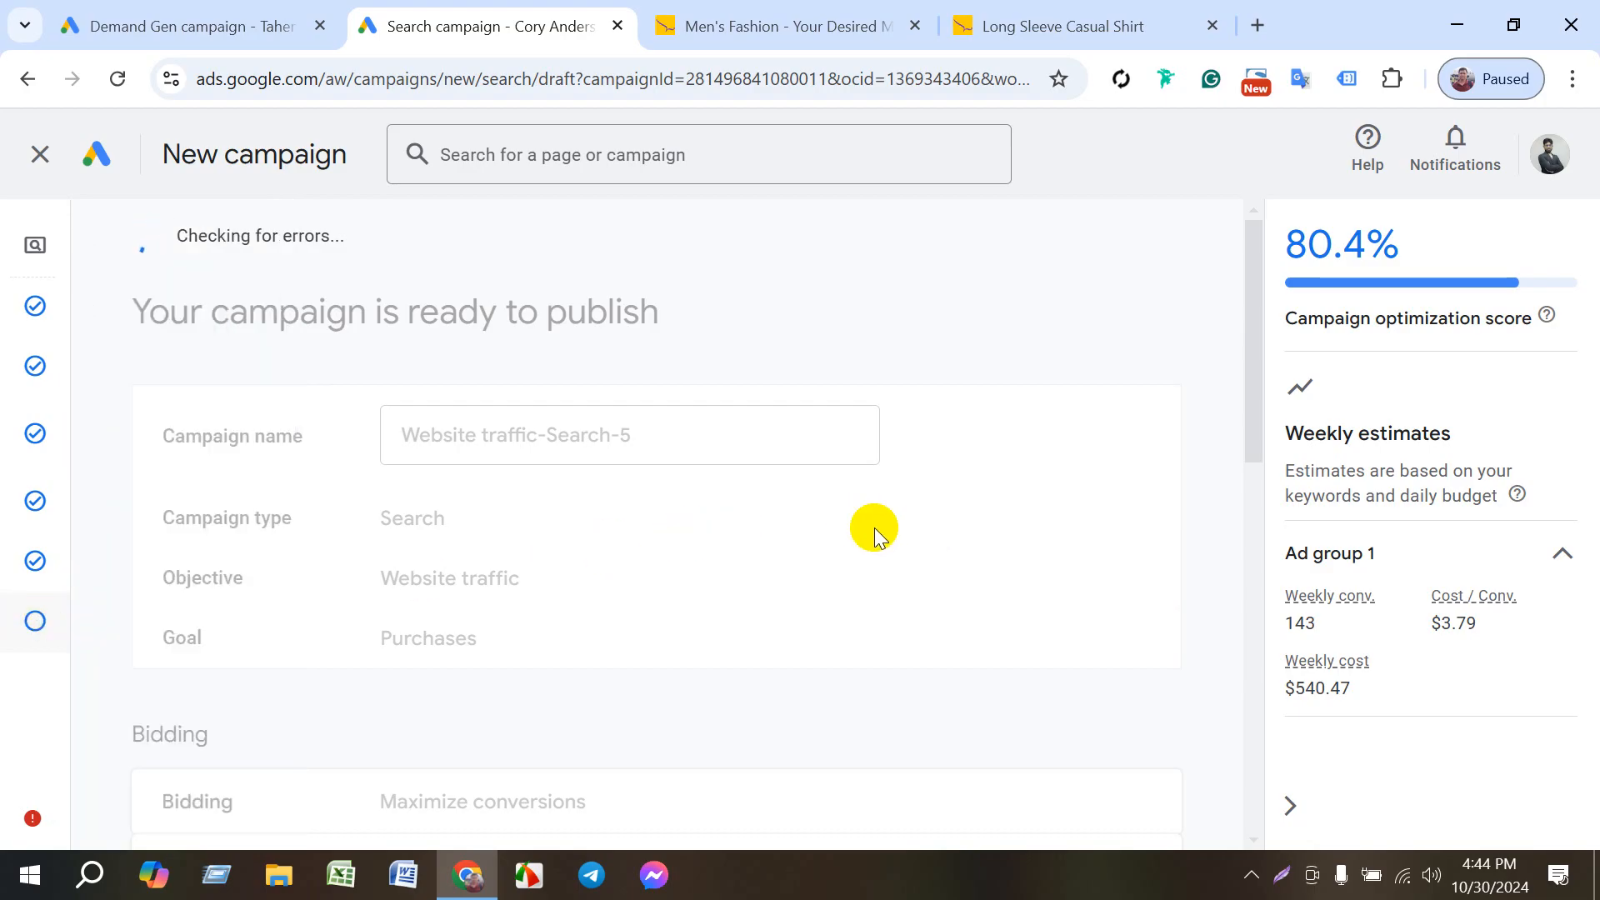
scroll(873, 527, down, 5)
scroll(747, 585, up, 5)
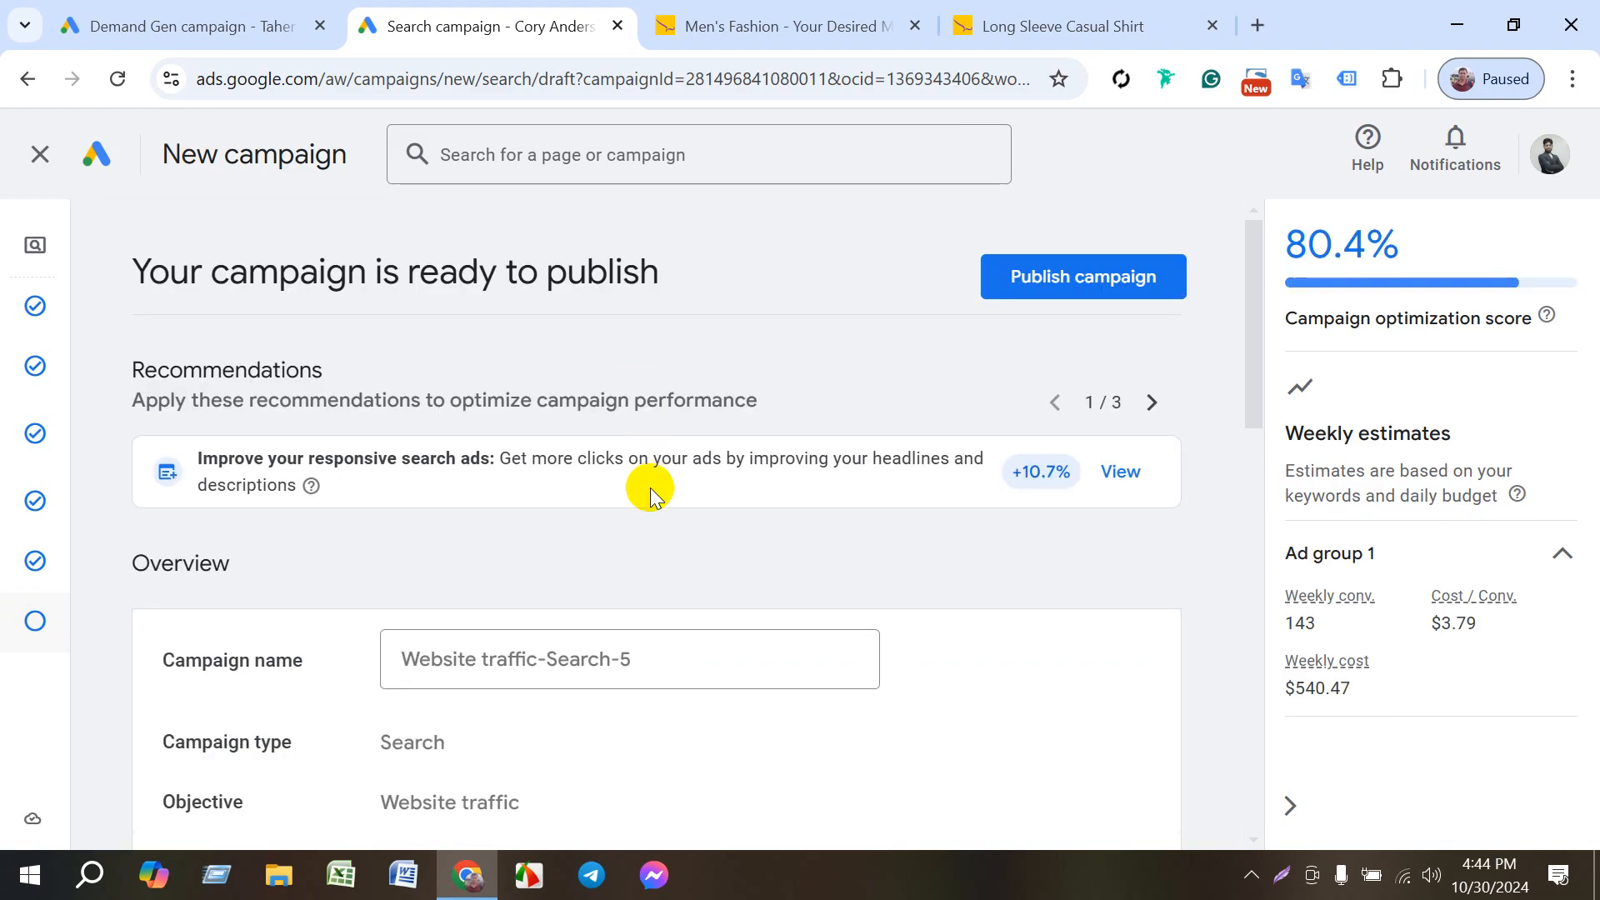
- Look through the final campaign summary and publish the Website traffic-Search-5 campaign
scroll(723, 564, down, 10)
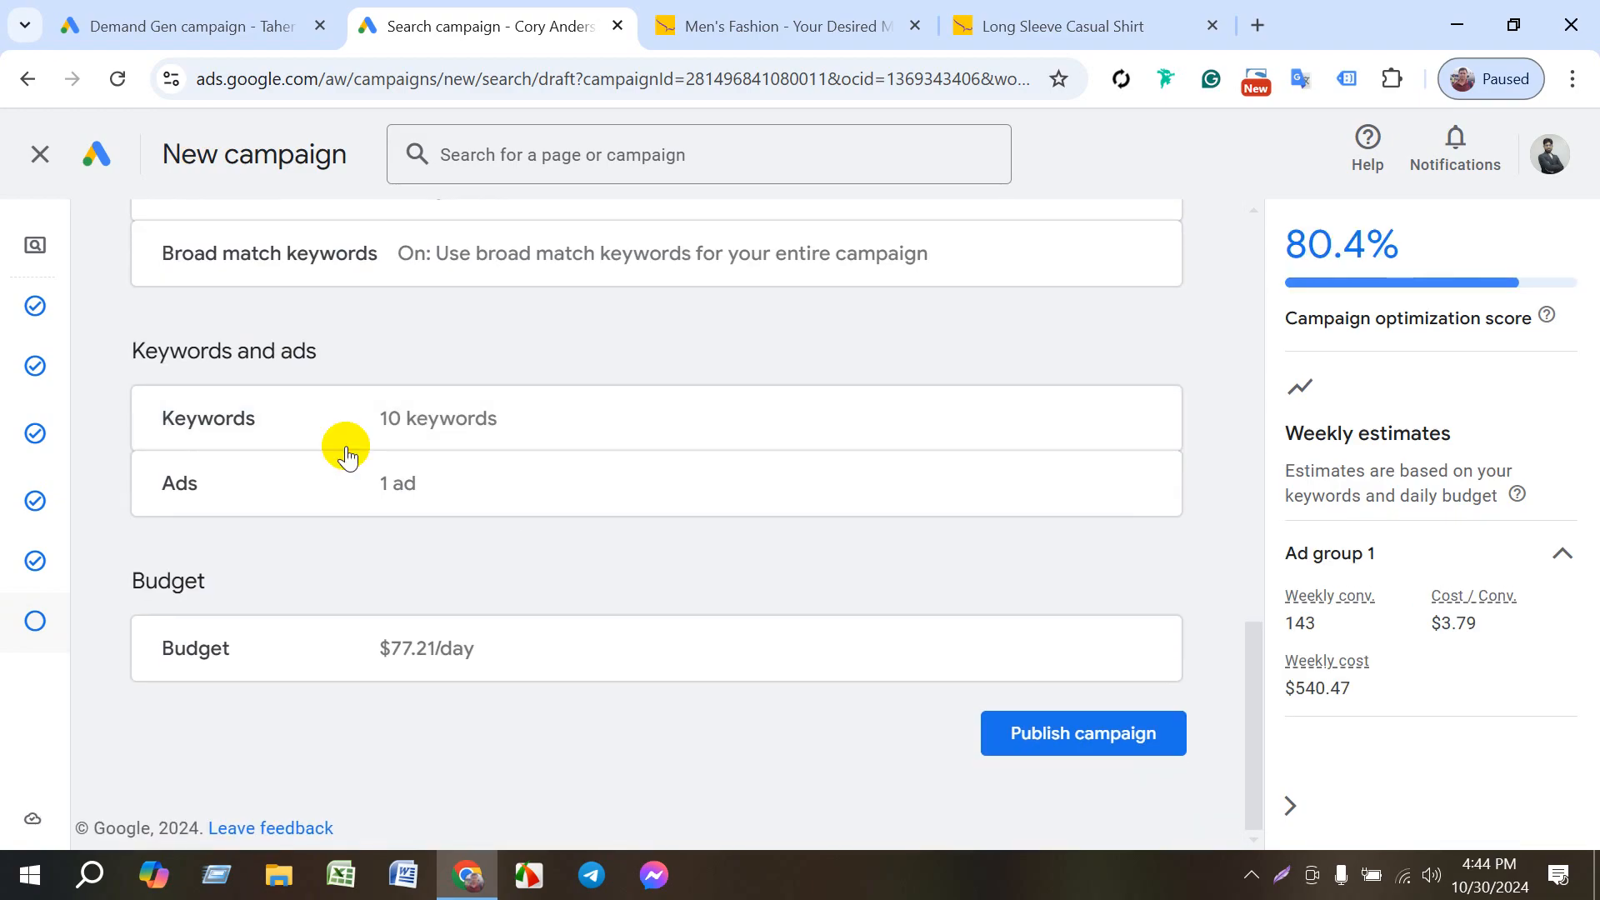
scroll(601, 596, up, 5)
scroll(460, 349, up, 5)
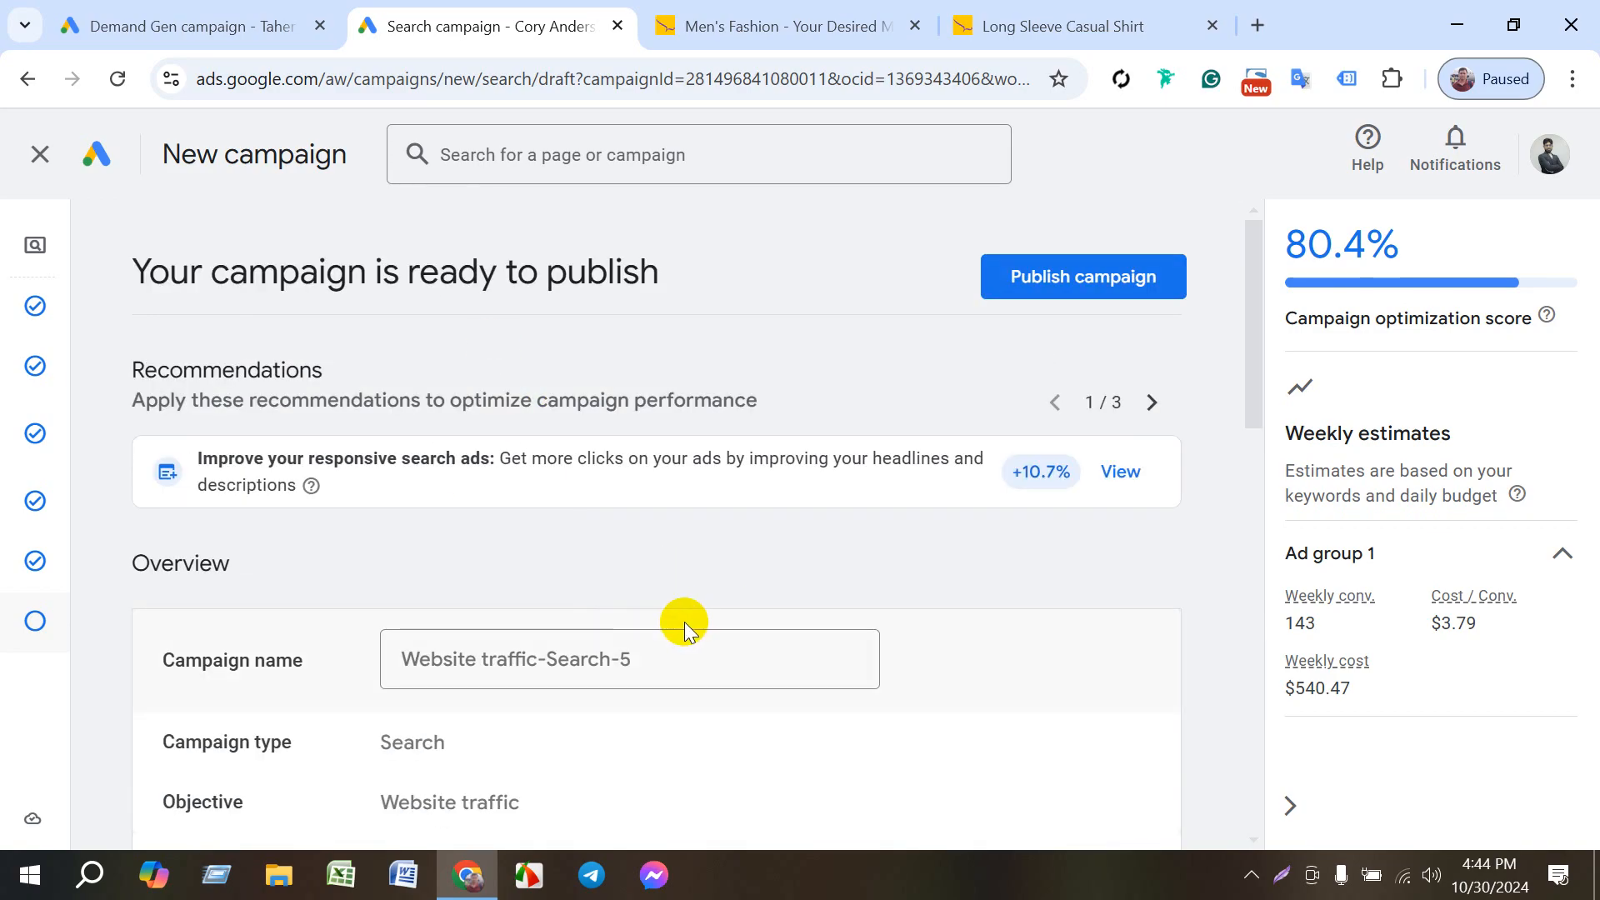
click(1017, 279)
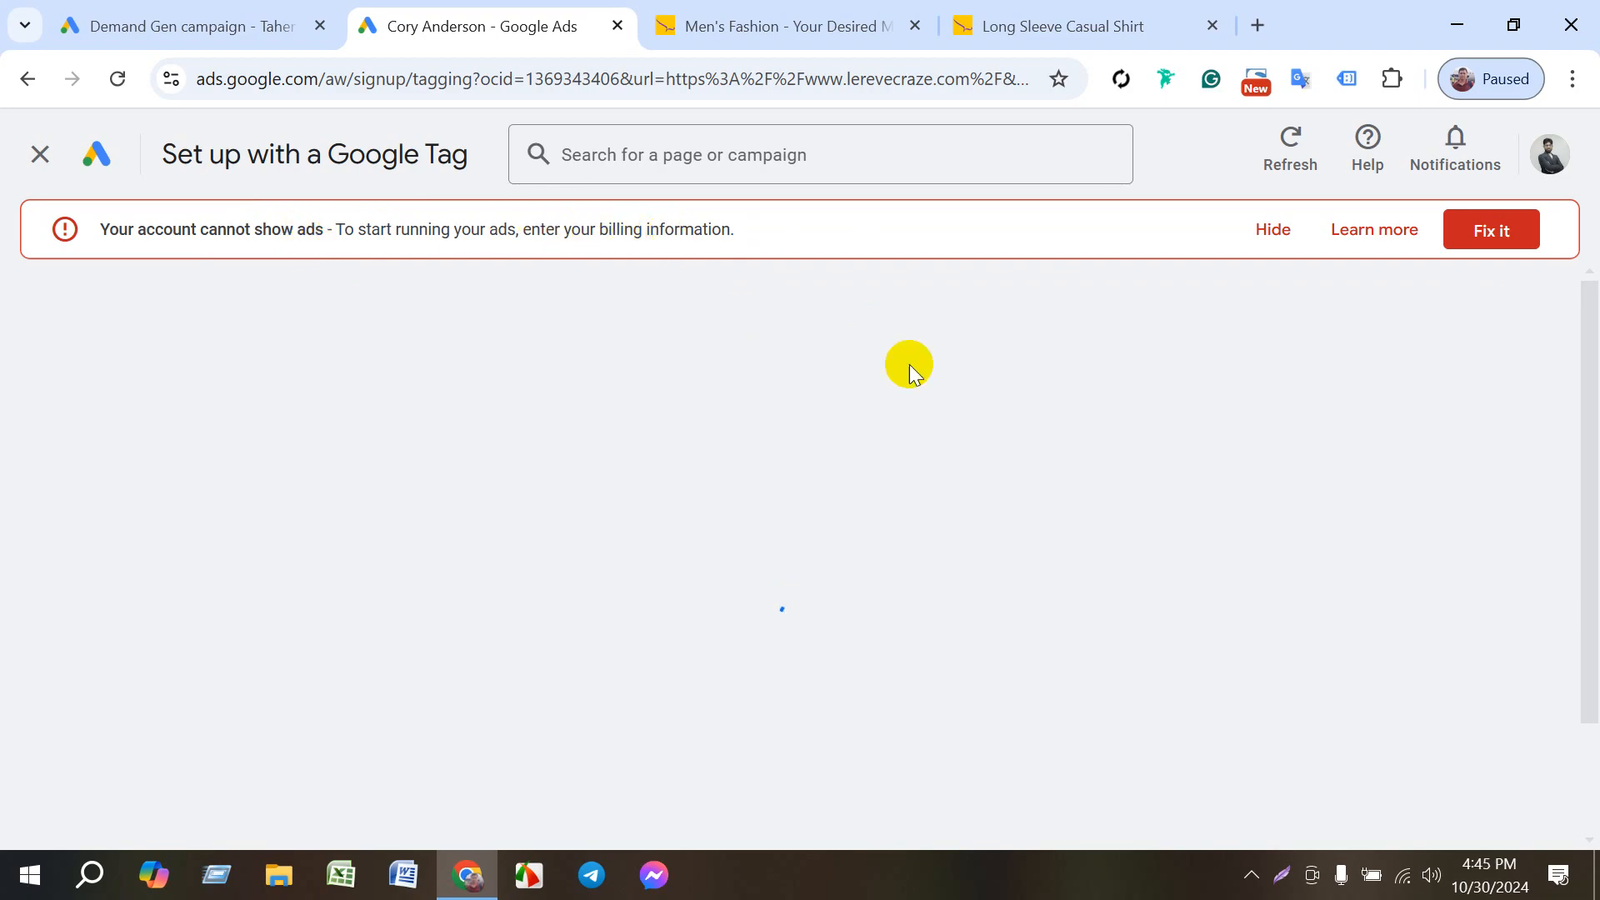
- Examine the conversion measurement setup options and the instructions for installing the Google tag with WordPress
scroll(996, 568, down, 3)
scroll(892, 562, down, 3)
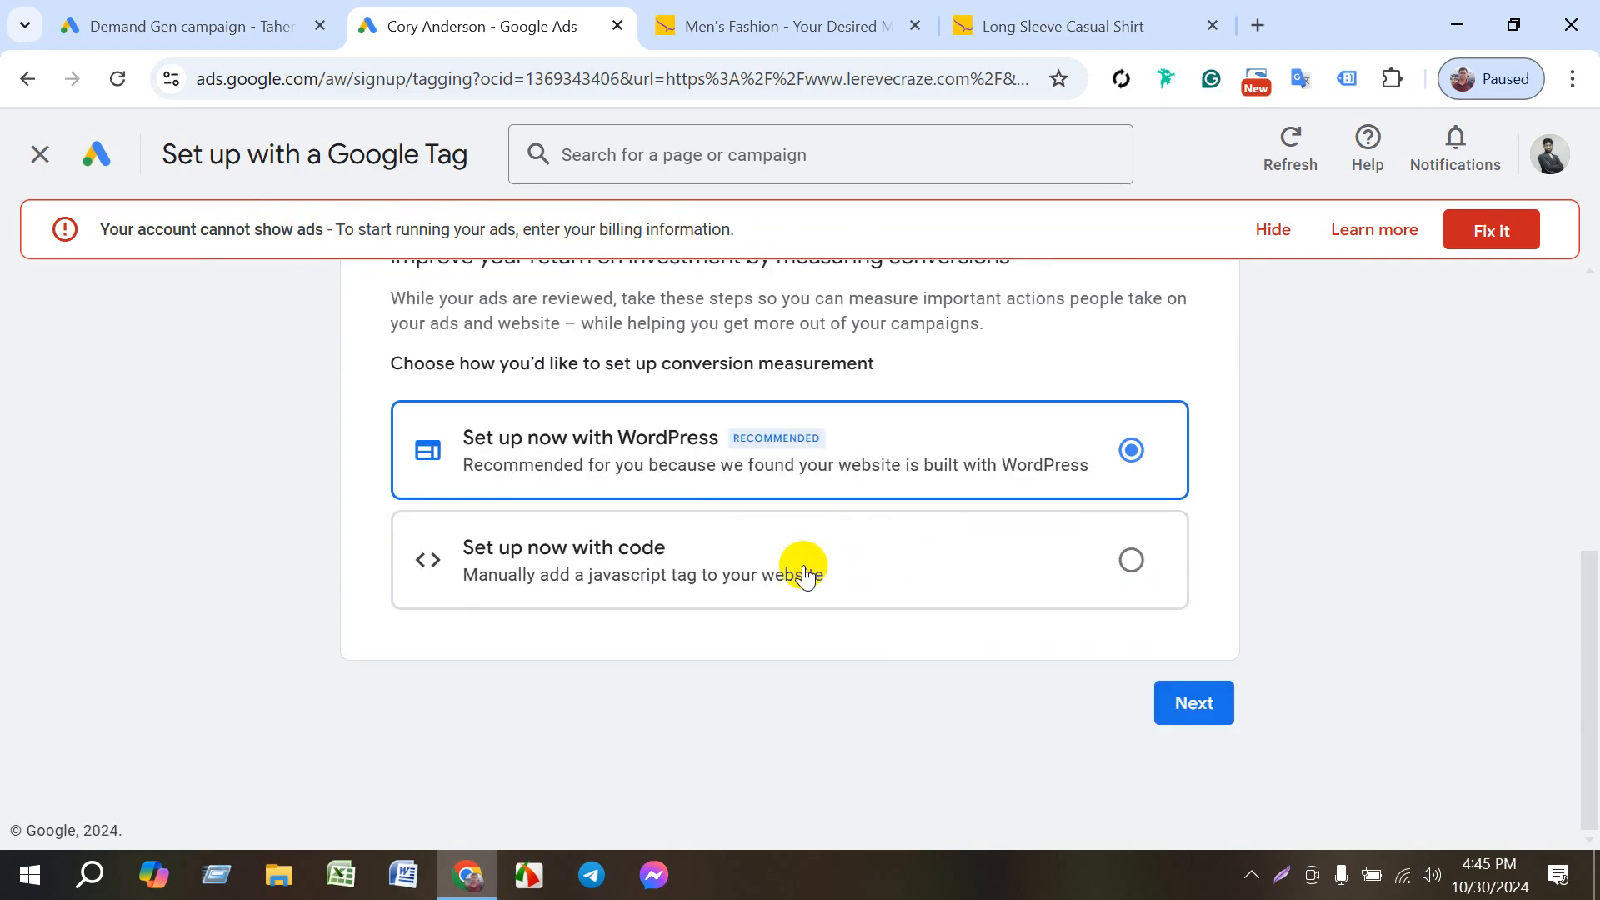
scroll(796, 558, up, 5)
scroll(958, 591, down, 4)
click(1211, 784)
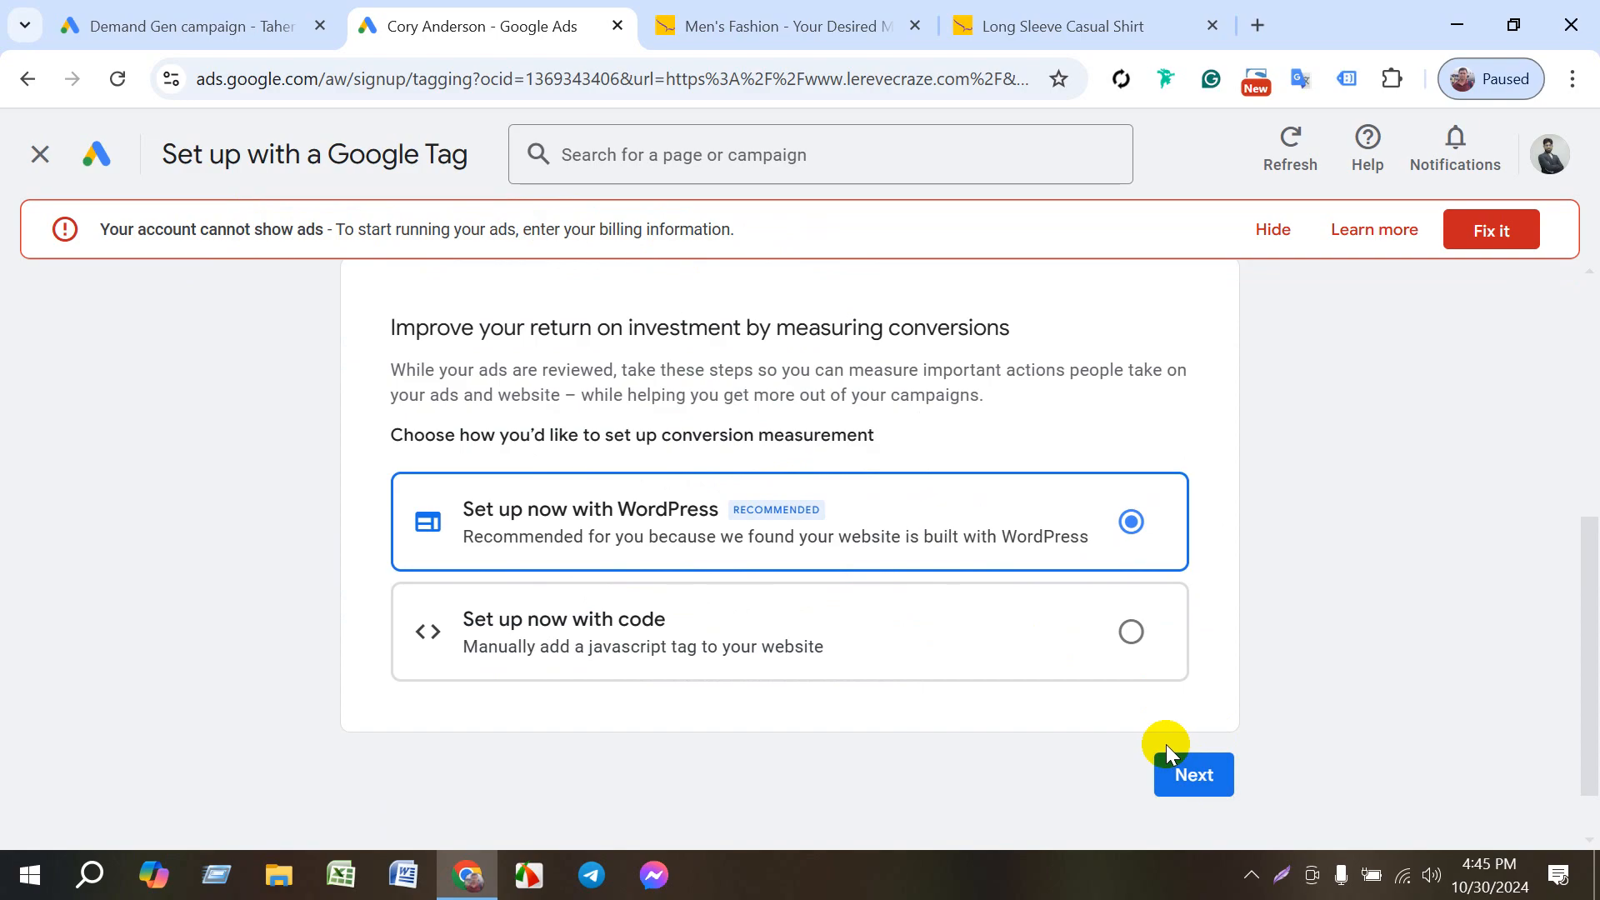
scroll(1025, 701, up, 5)
scroll(930, 625, down, 5)
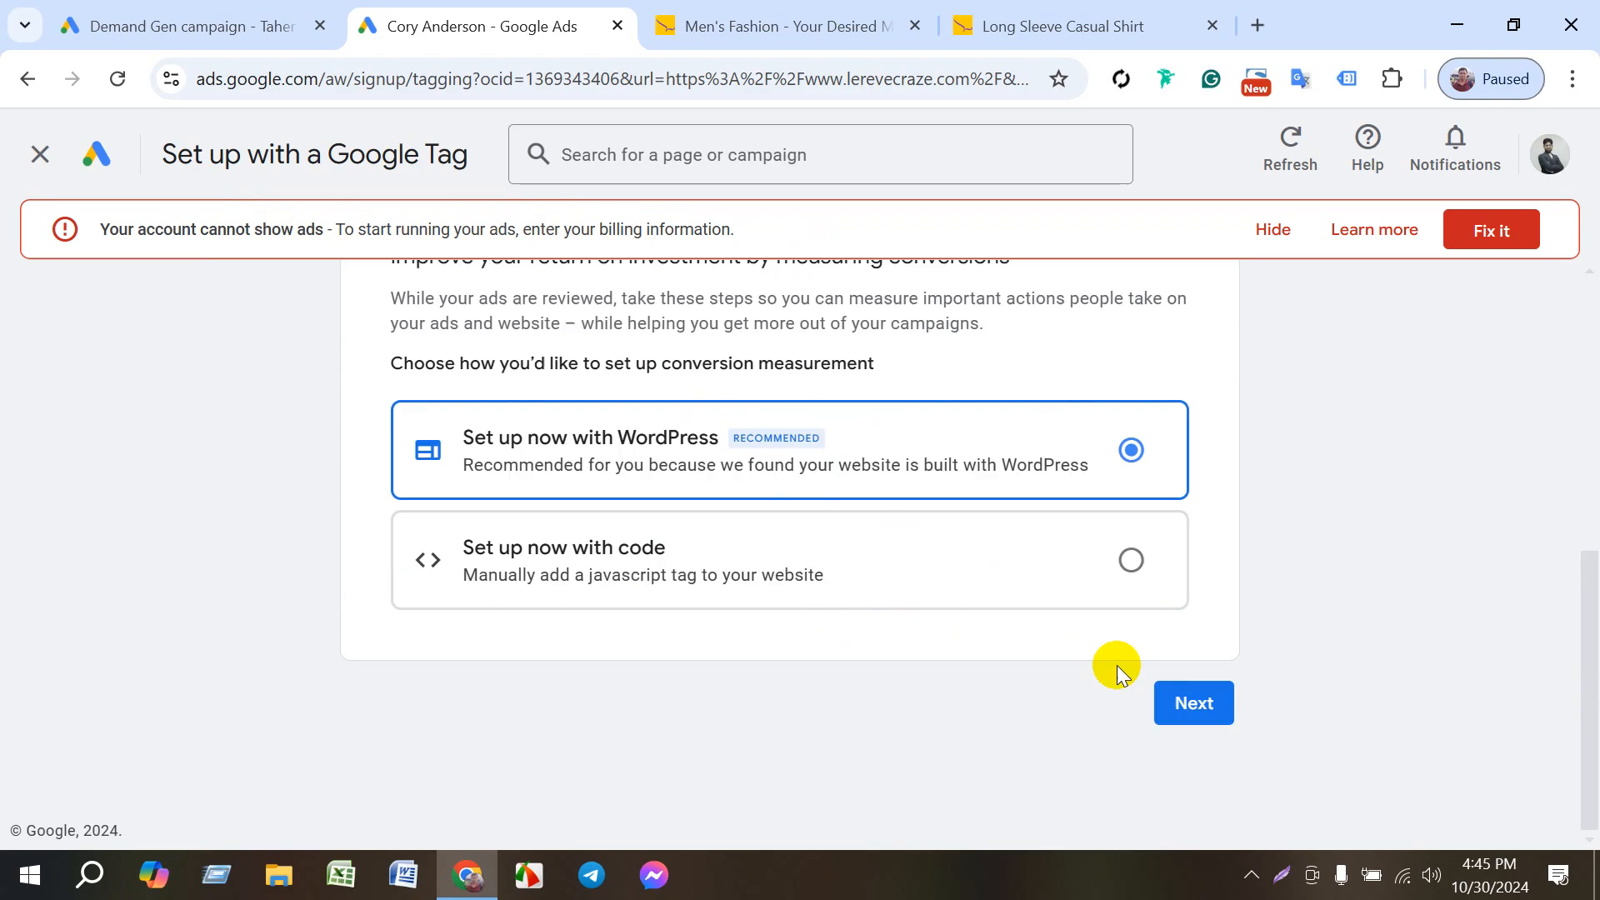
click(1193, 704)
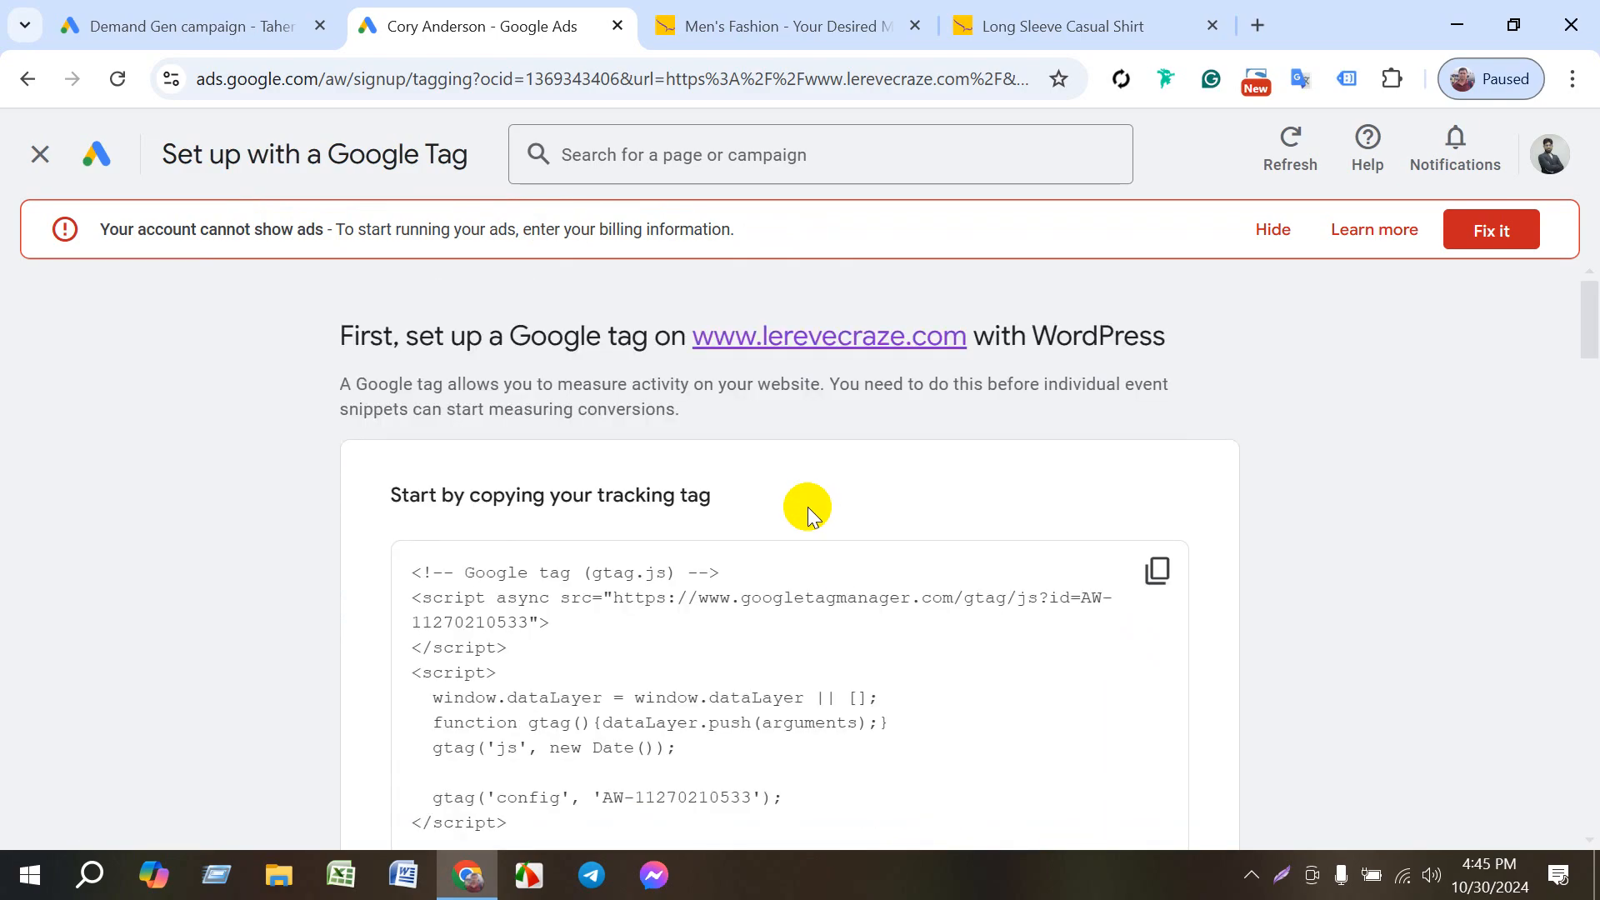
scroll(808, 507, down, 15)
scroll(788, 697, down, 5)
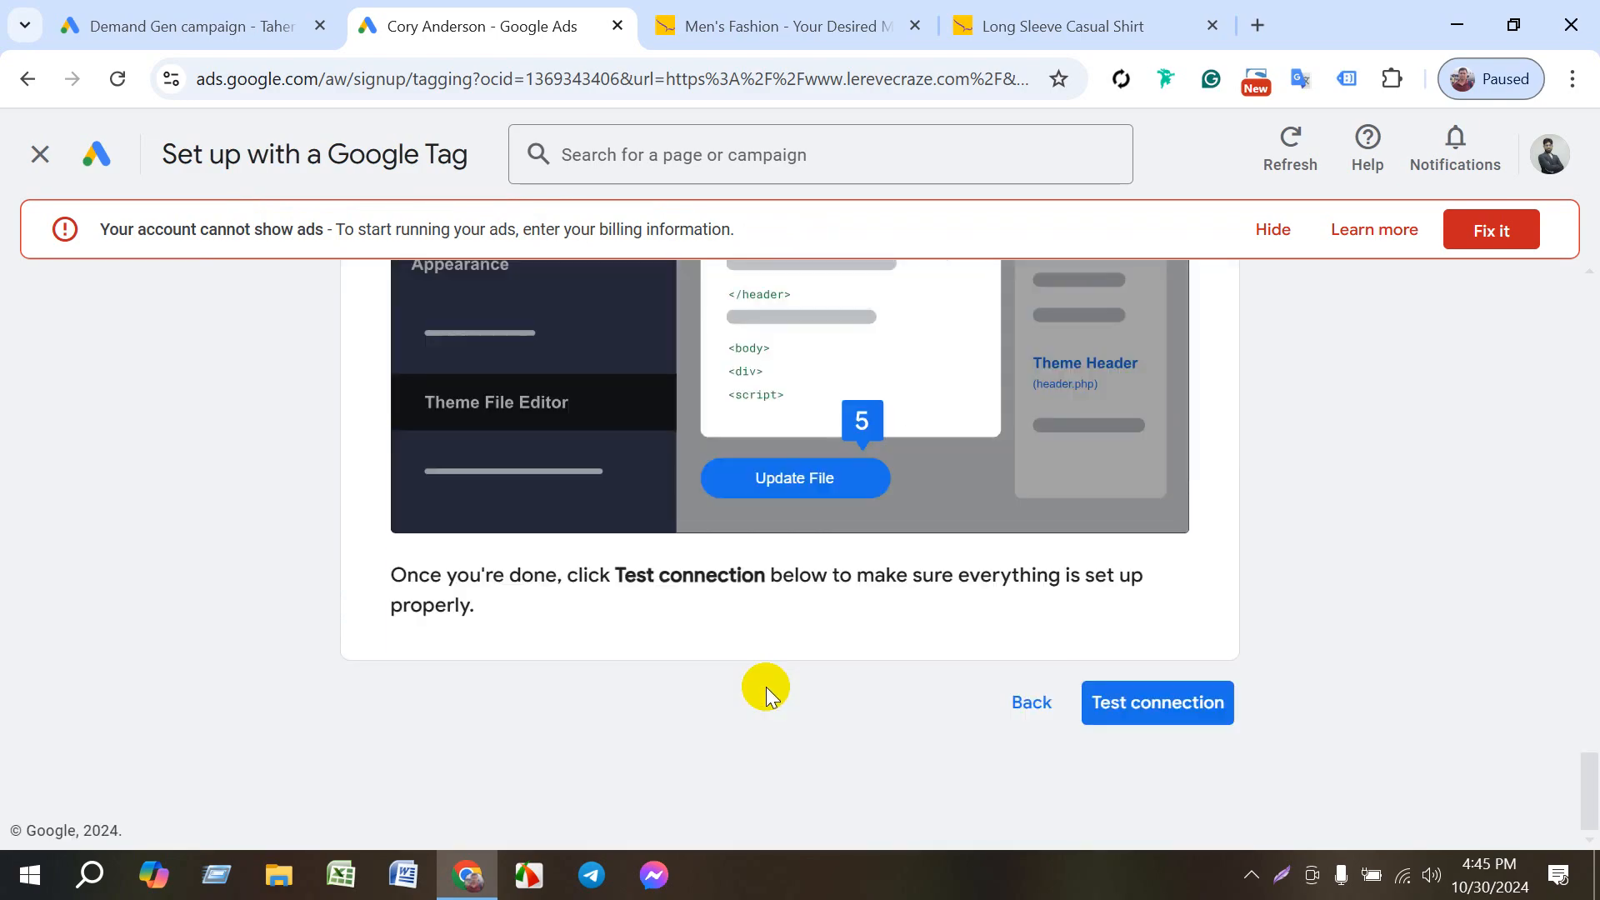
- Back out of the WordPress tag instructions and leave the Google Tag setup for the account overview
click(1036, 702)
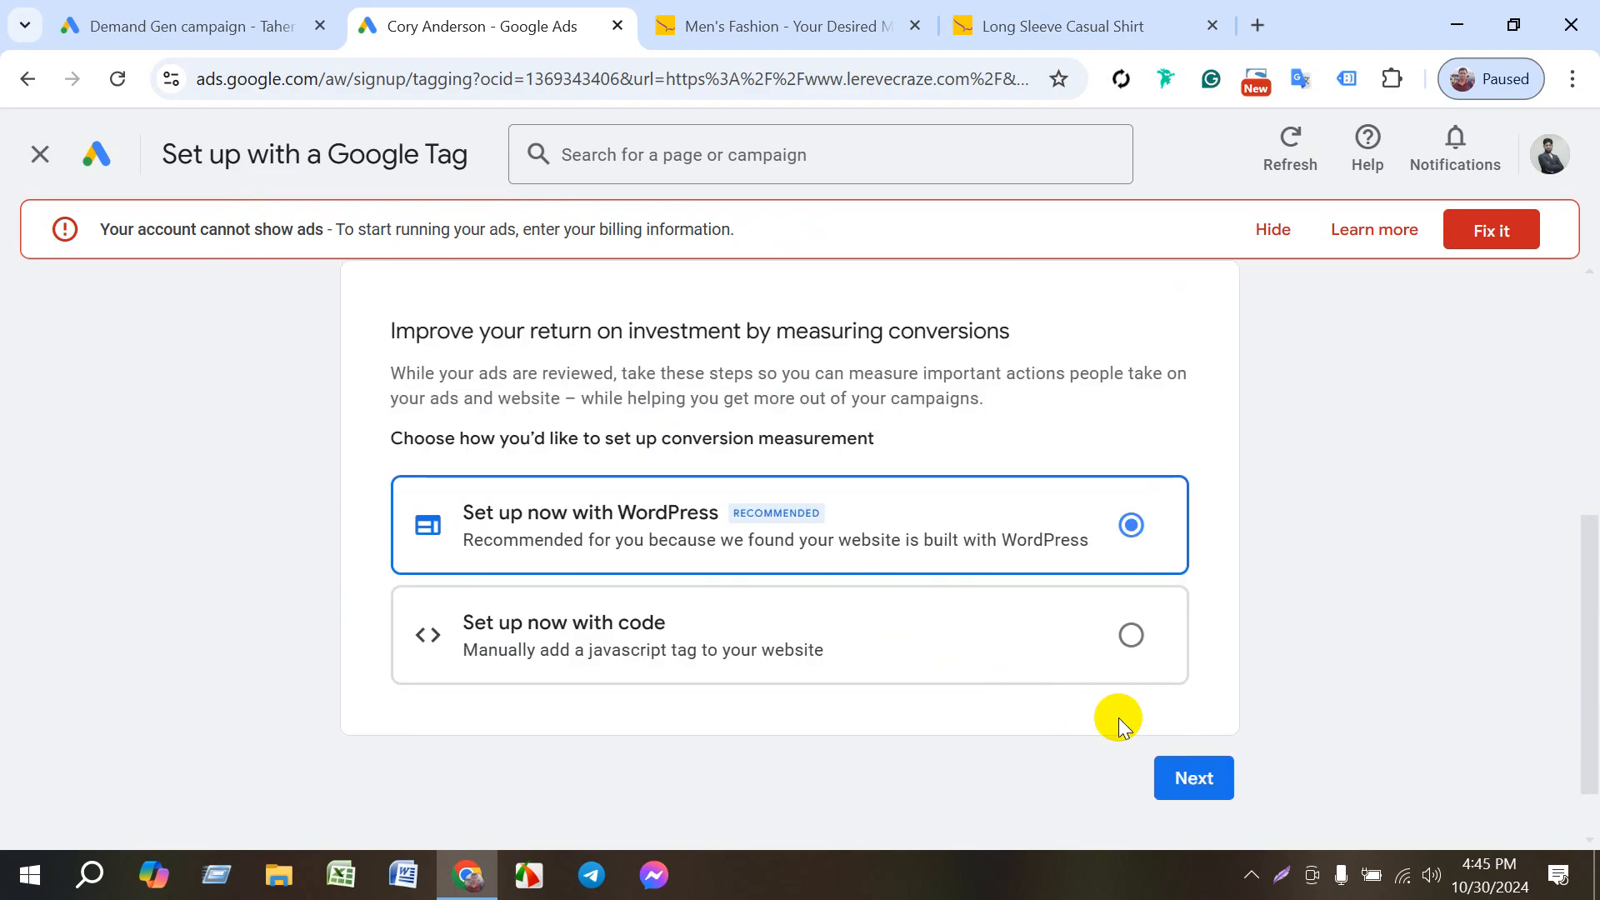
scroll(664, 525, down, 7)
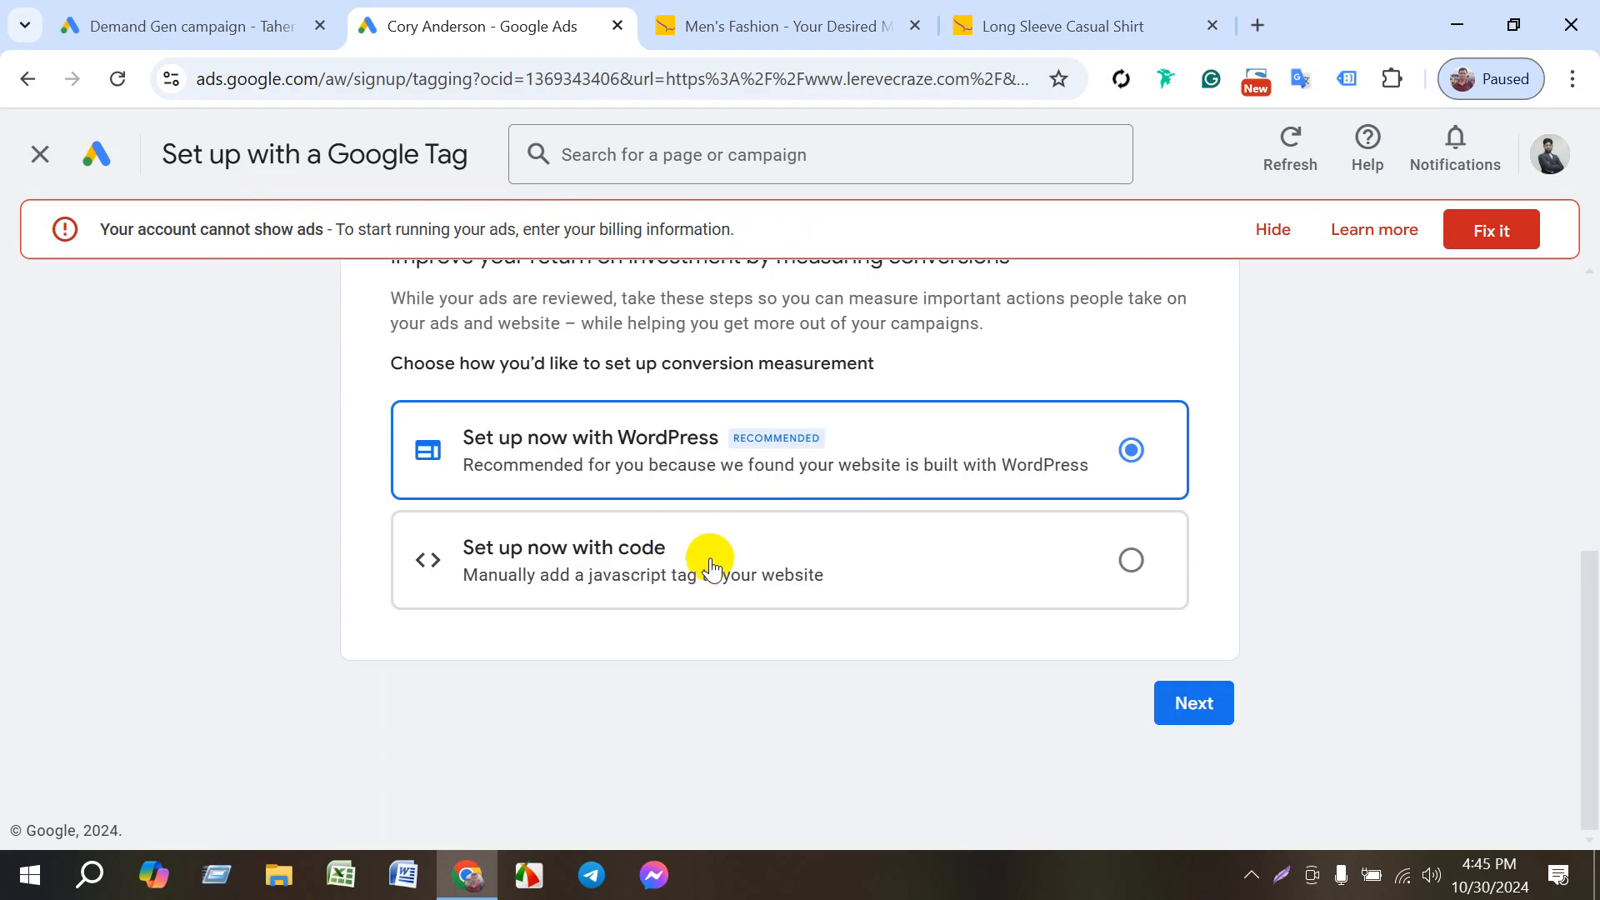
scroll(778, 561, up, 7)
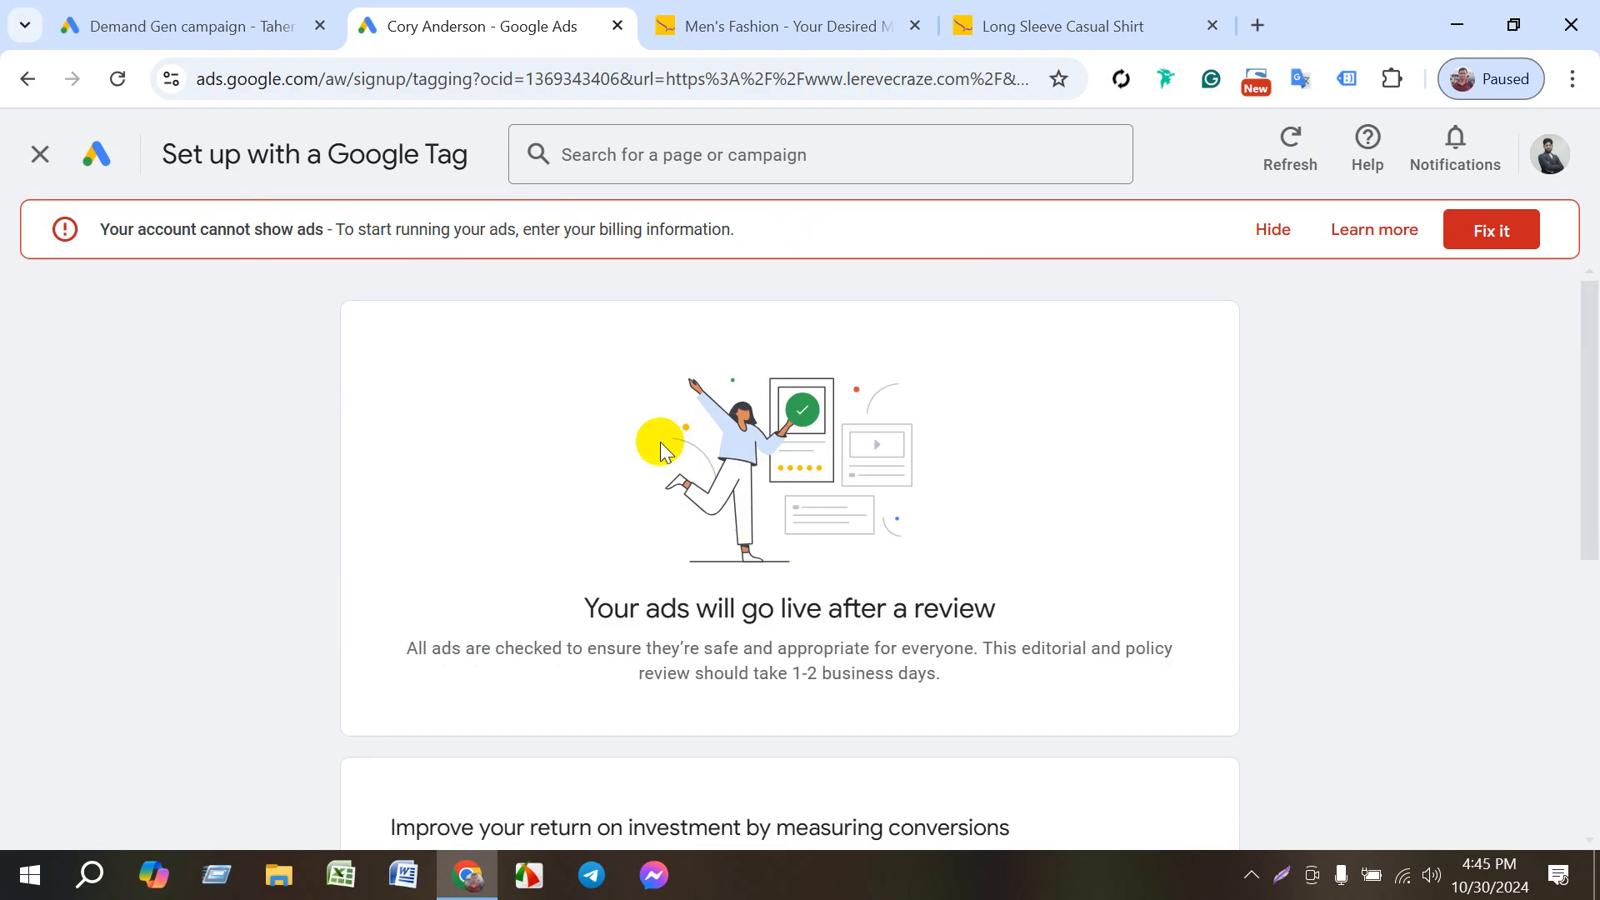
click(114, 167)
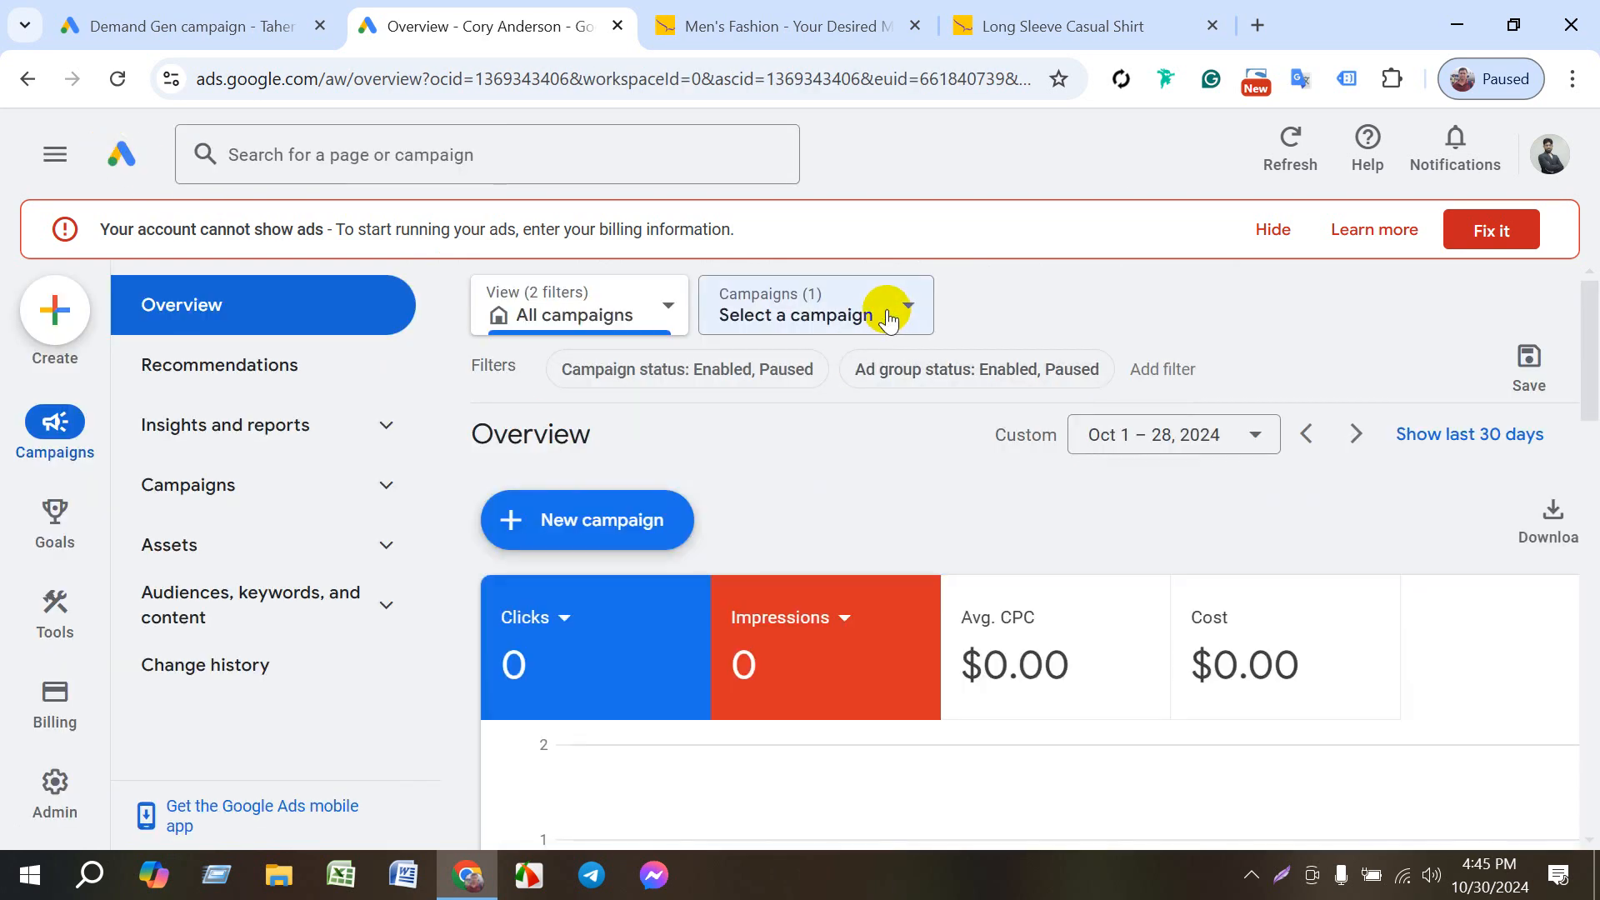
- Check the campaign selector on the account overview for the published campaign
click(888, 315)
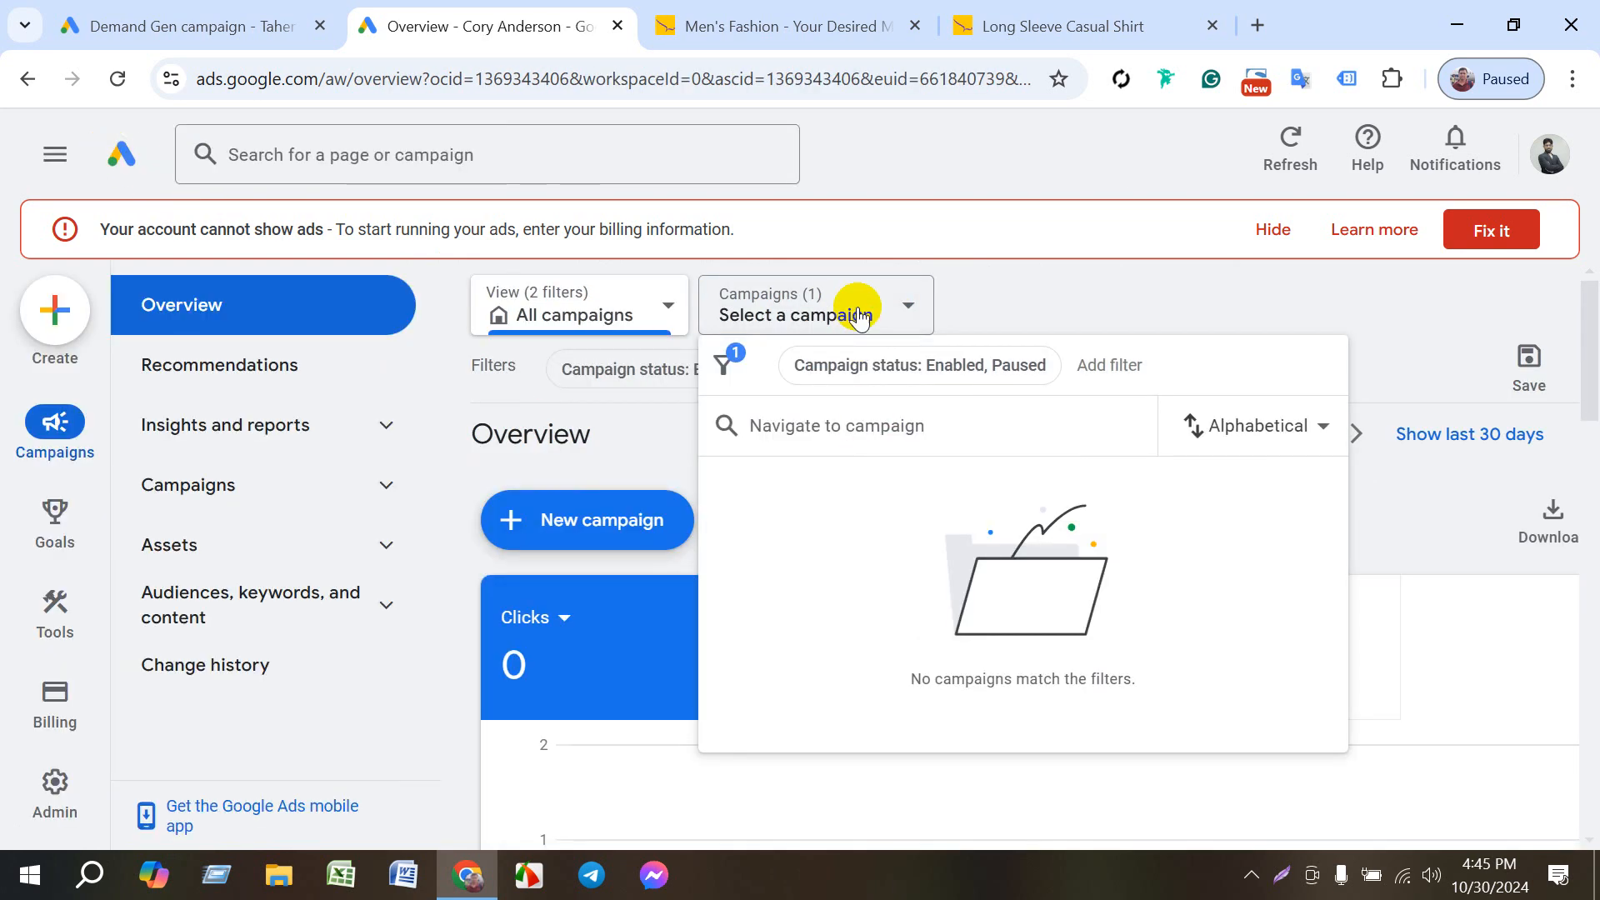
click(859, 317)
click(857, 313)
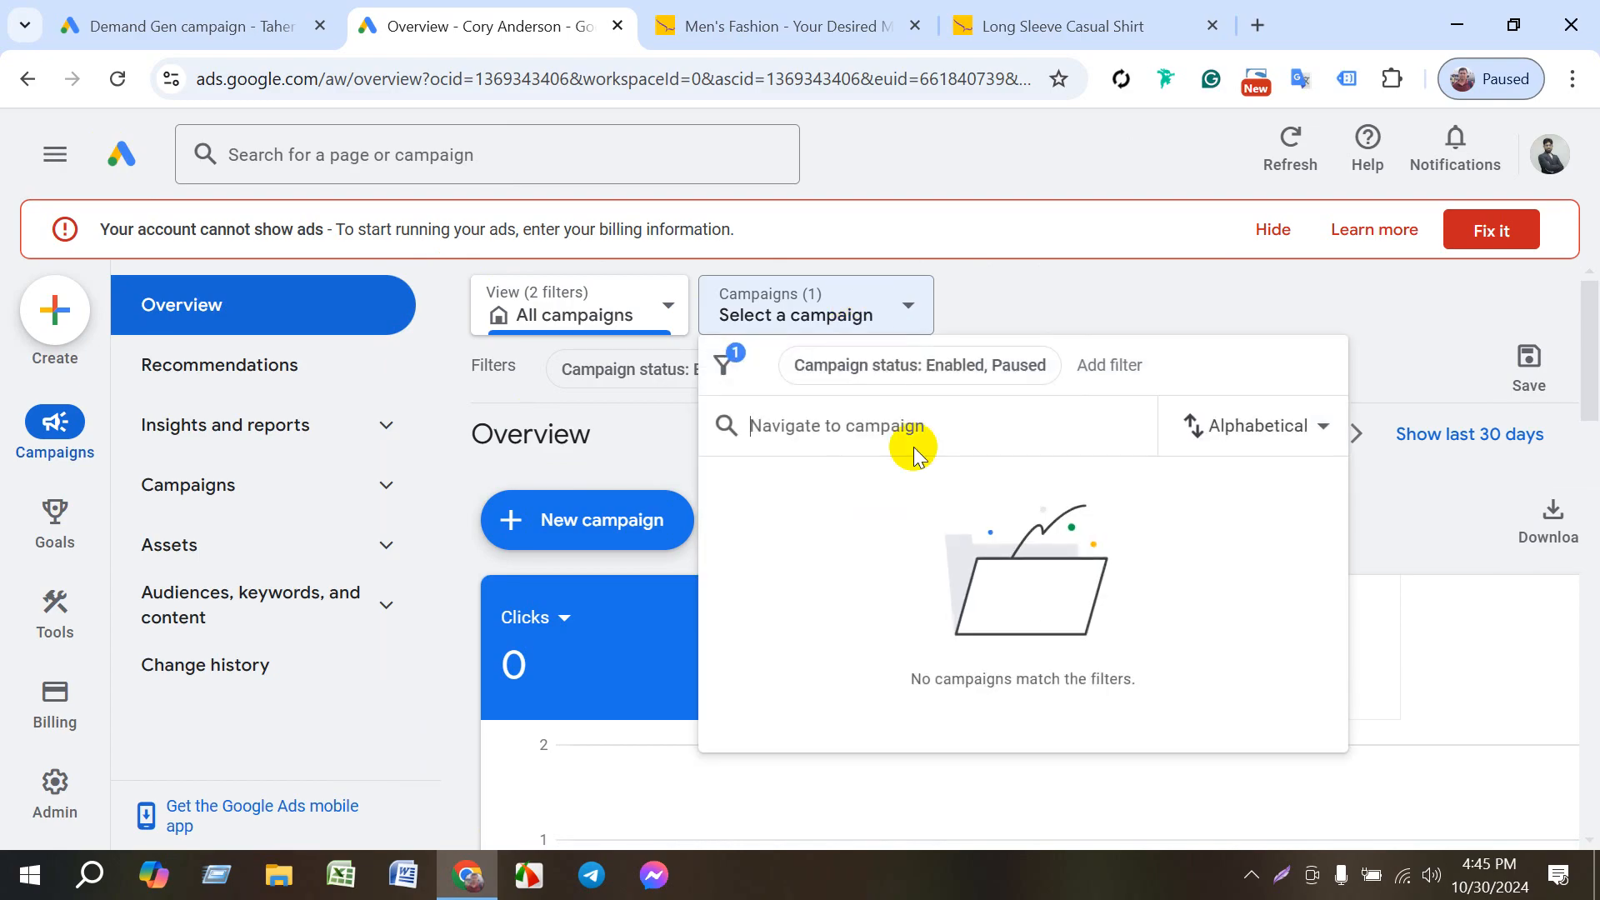
click(1055, 300)
- Examine the overview's diagnostic insights for Website traffic-Search-5, including its review stages and required setup tasks
scroll(768, 586, down, 5)
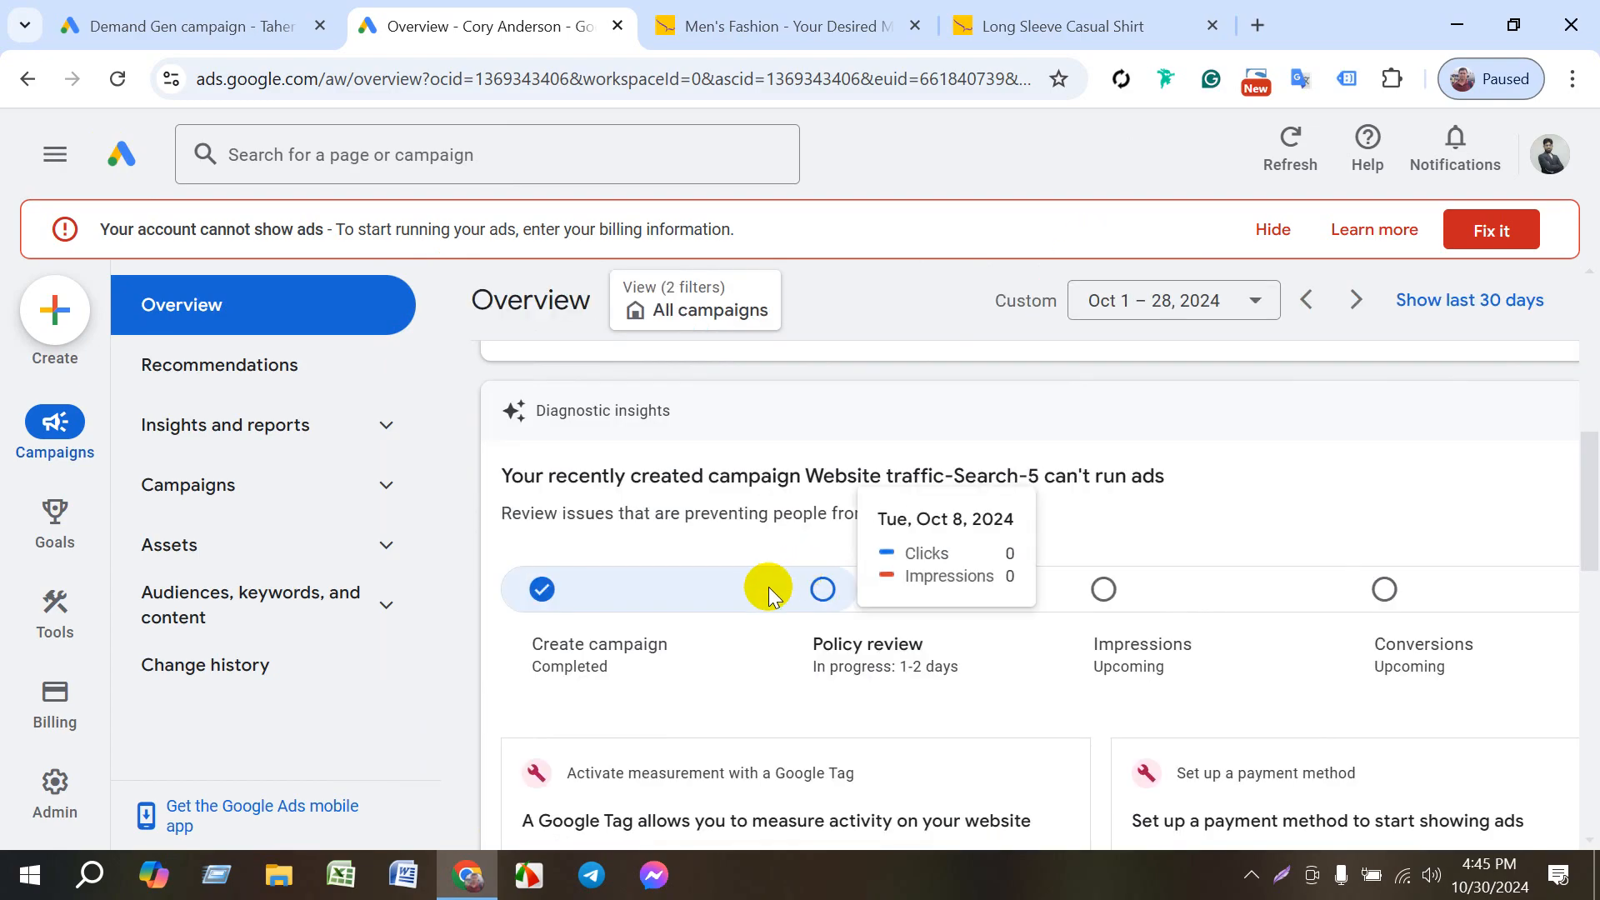
scroll(769, 586, down, 5)
scroll(757, 614, up, 3)
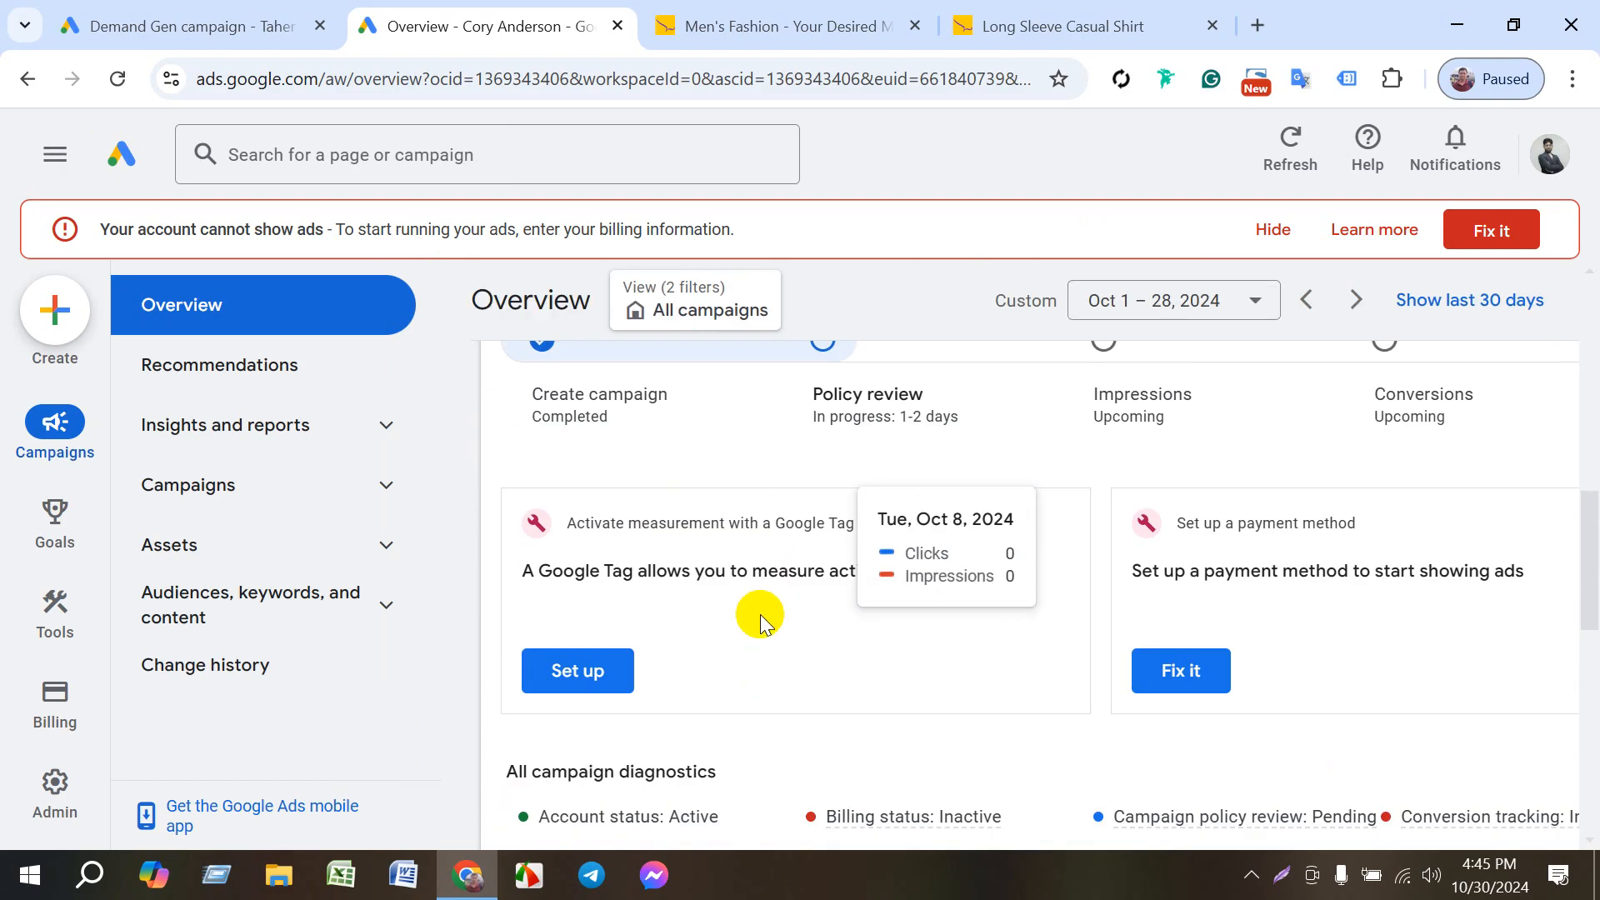
scroll(882, 700, down, 4)
- Examine the metric options of the overview's Impressions card and the campaign diagnostics below the performance chart
scroll(875, 671, up, 1)
scroll(875, 671, up, 10)
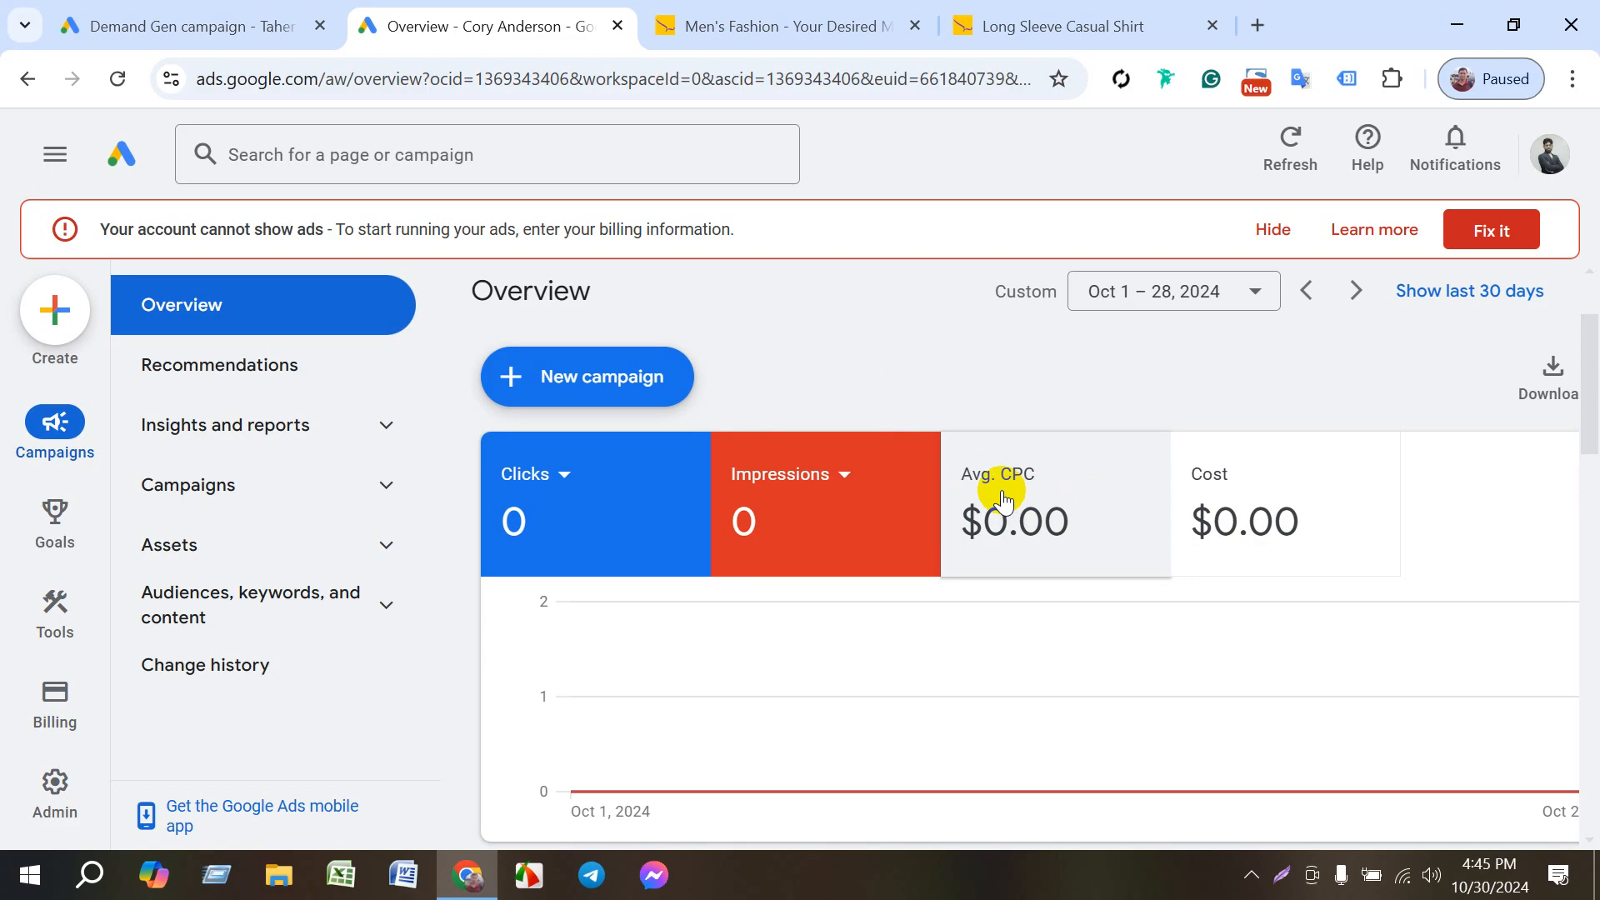
click(844, 477)
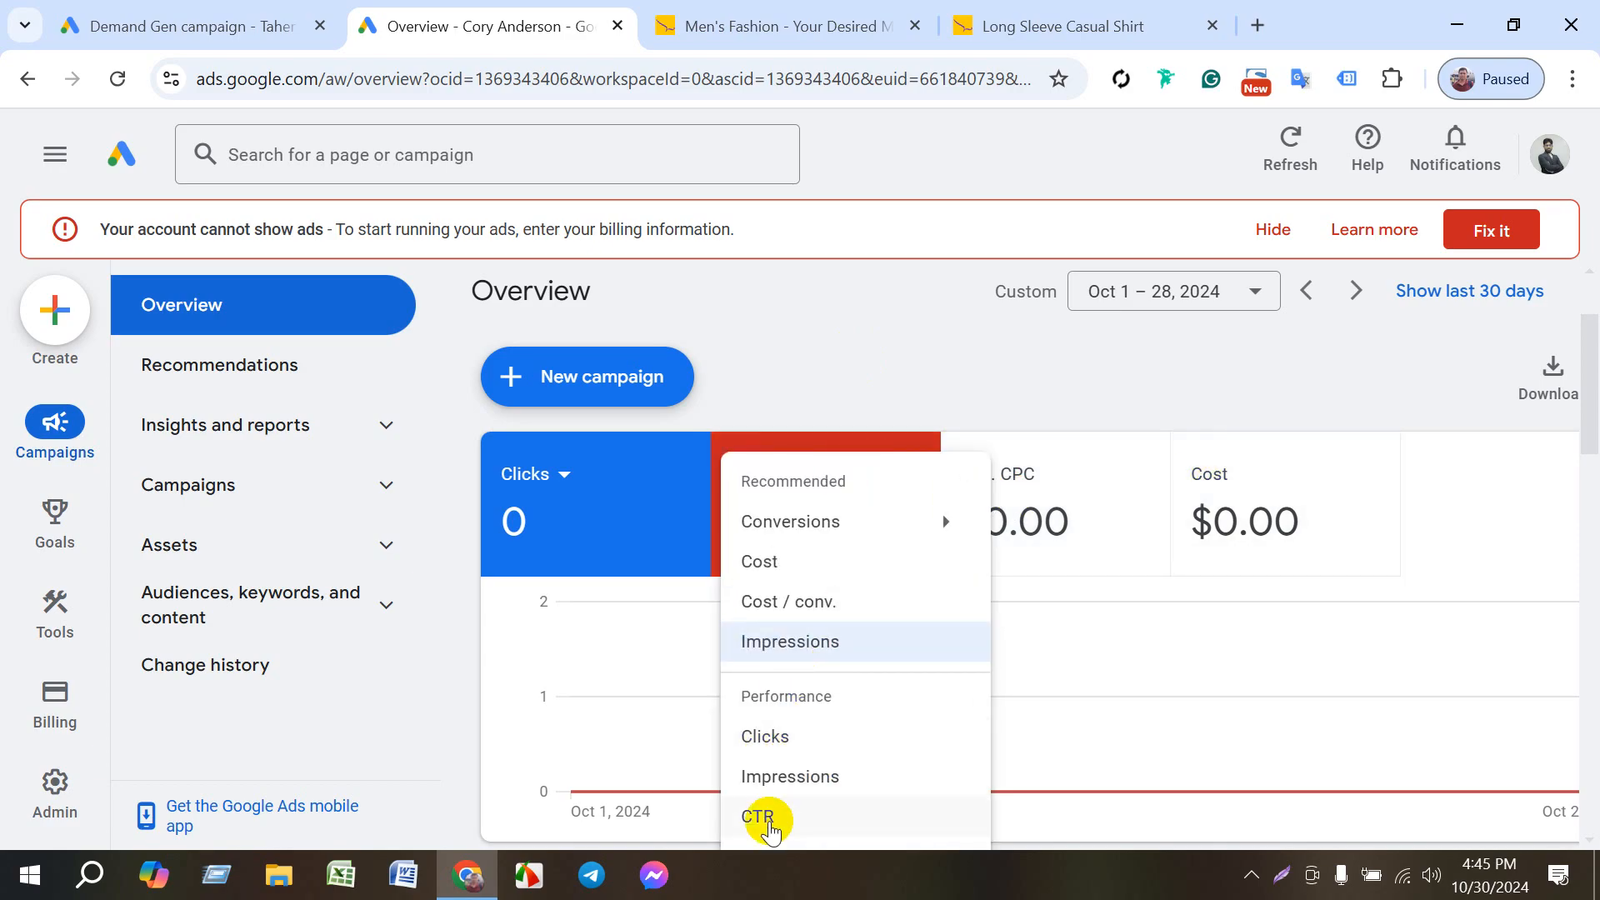
scroll(823, 659, down, 3)
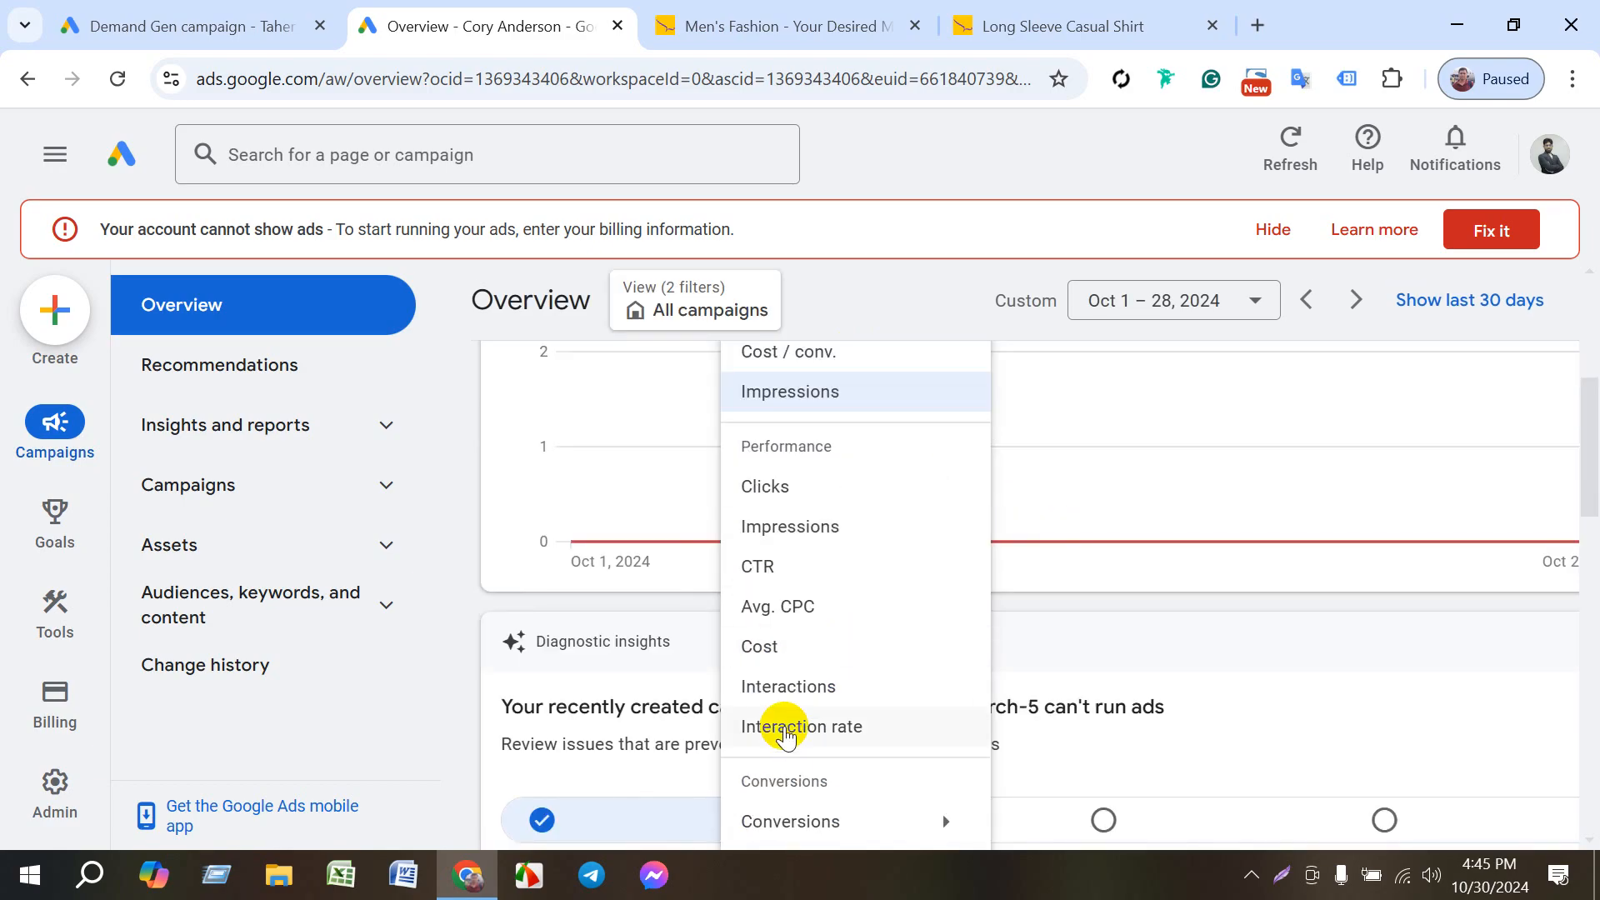
click(880, 163)
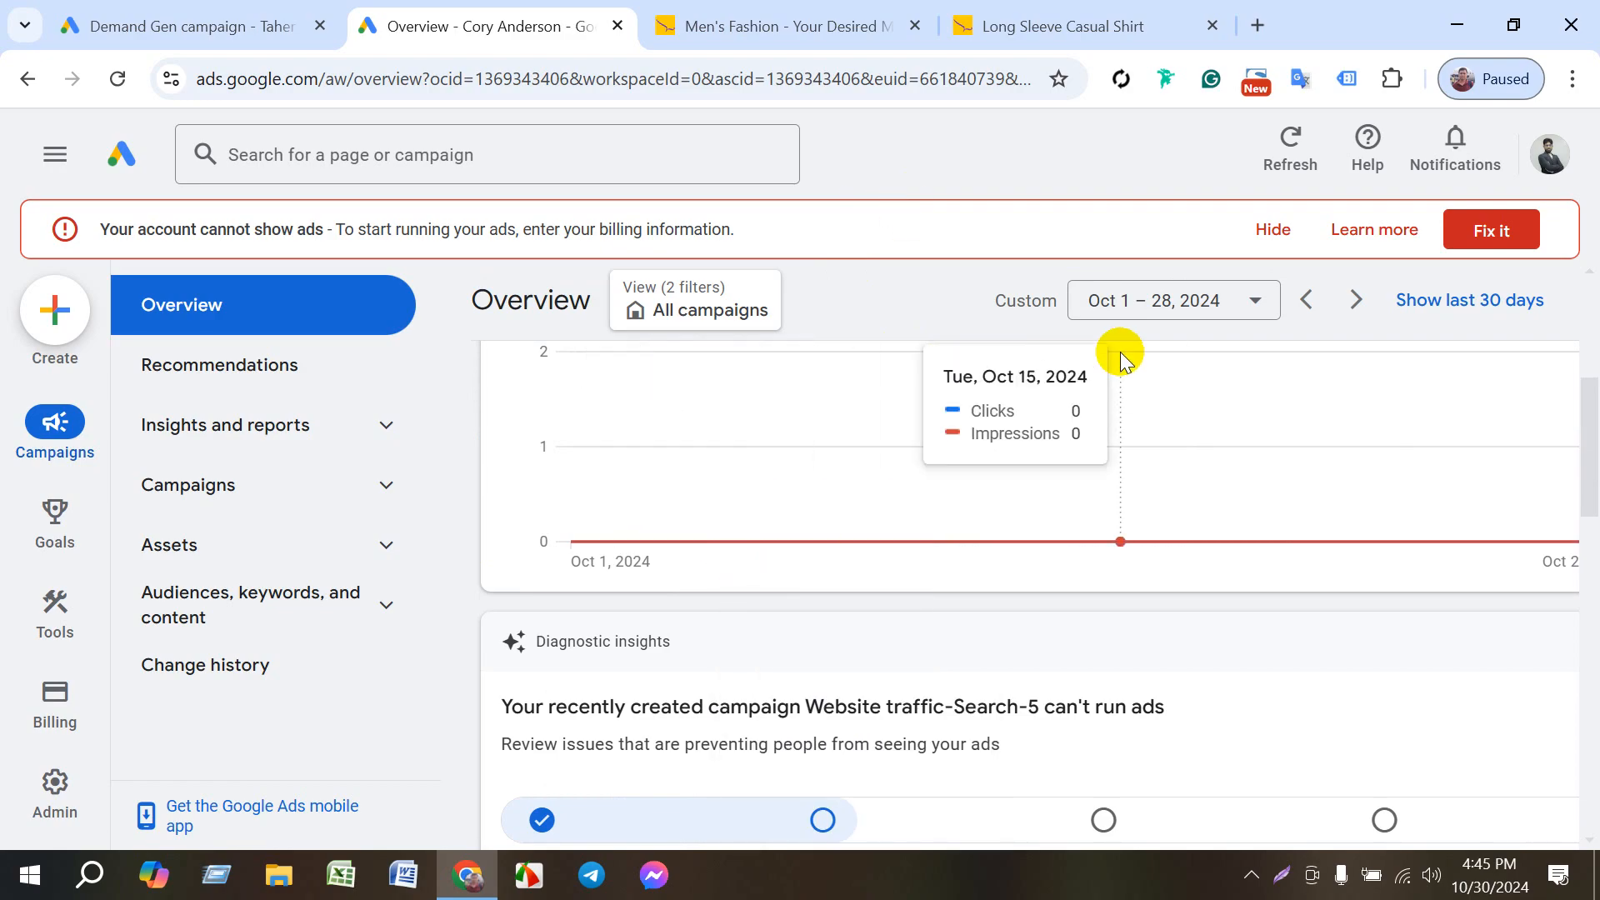
scroll(1121, 357, down, 3)
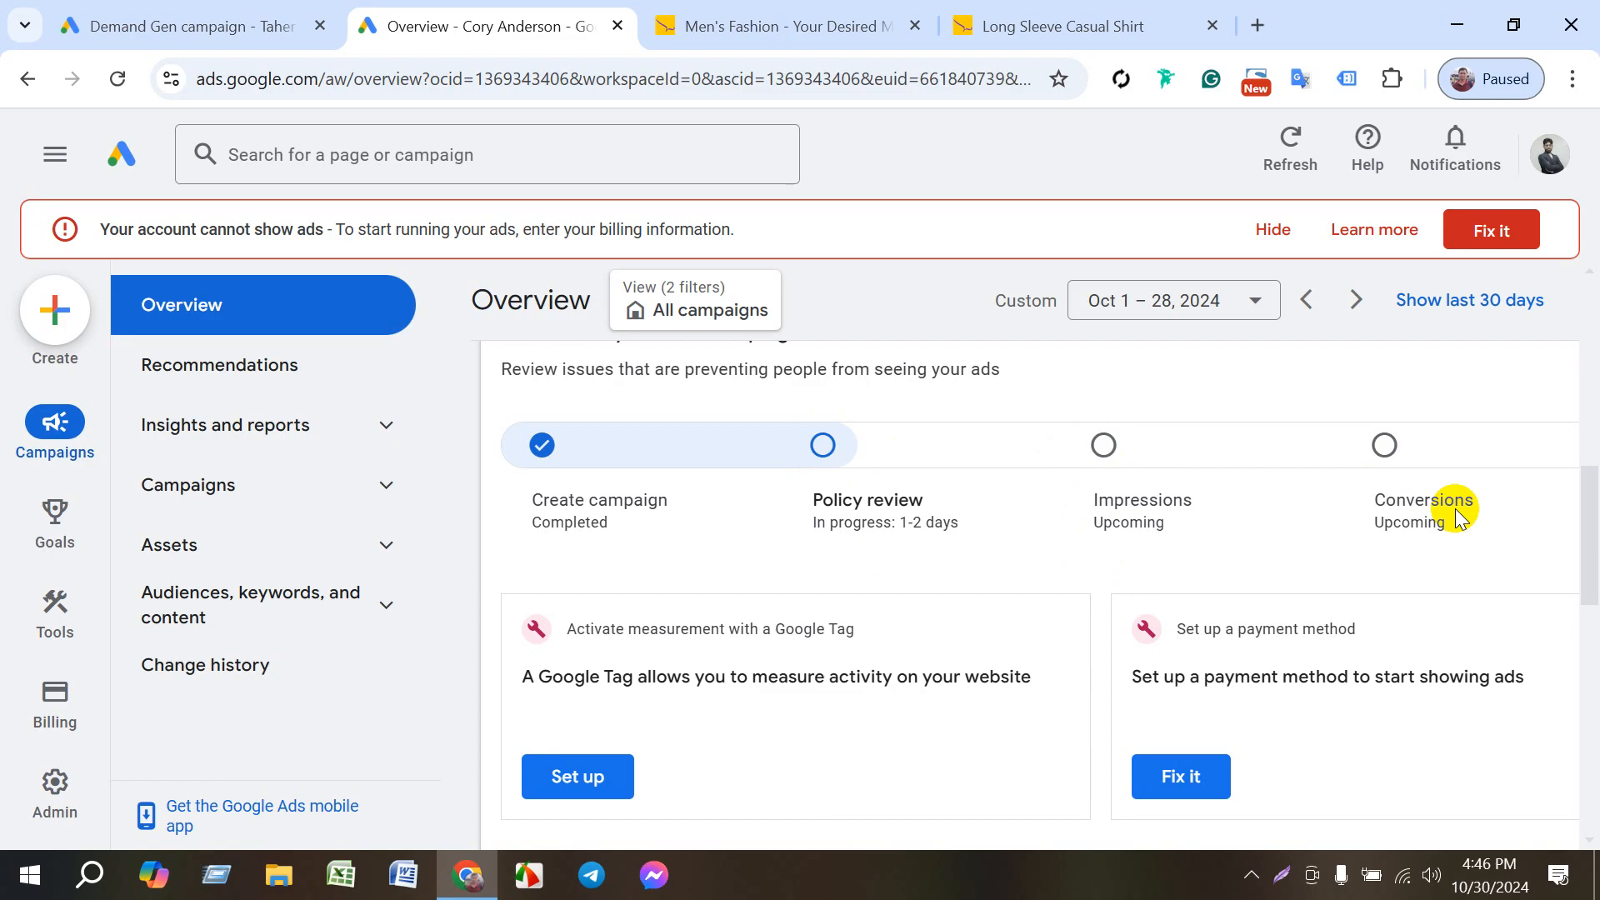
scroll(1067, 528, down, 4)
scroll(1063, 546, up, 1)
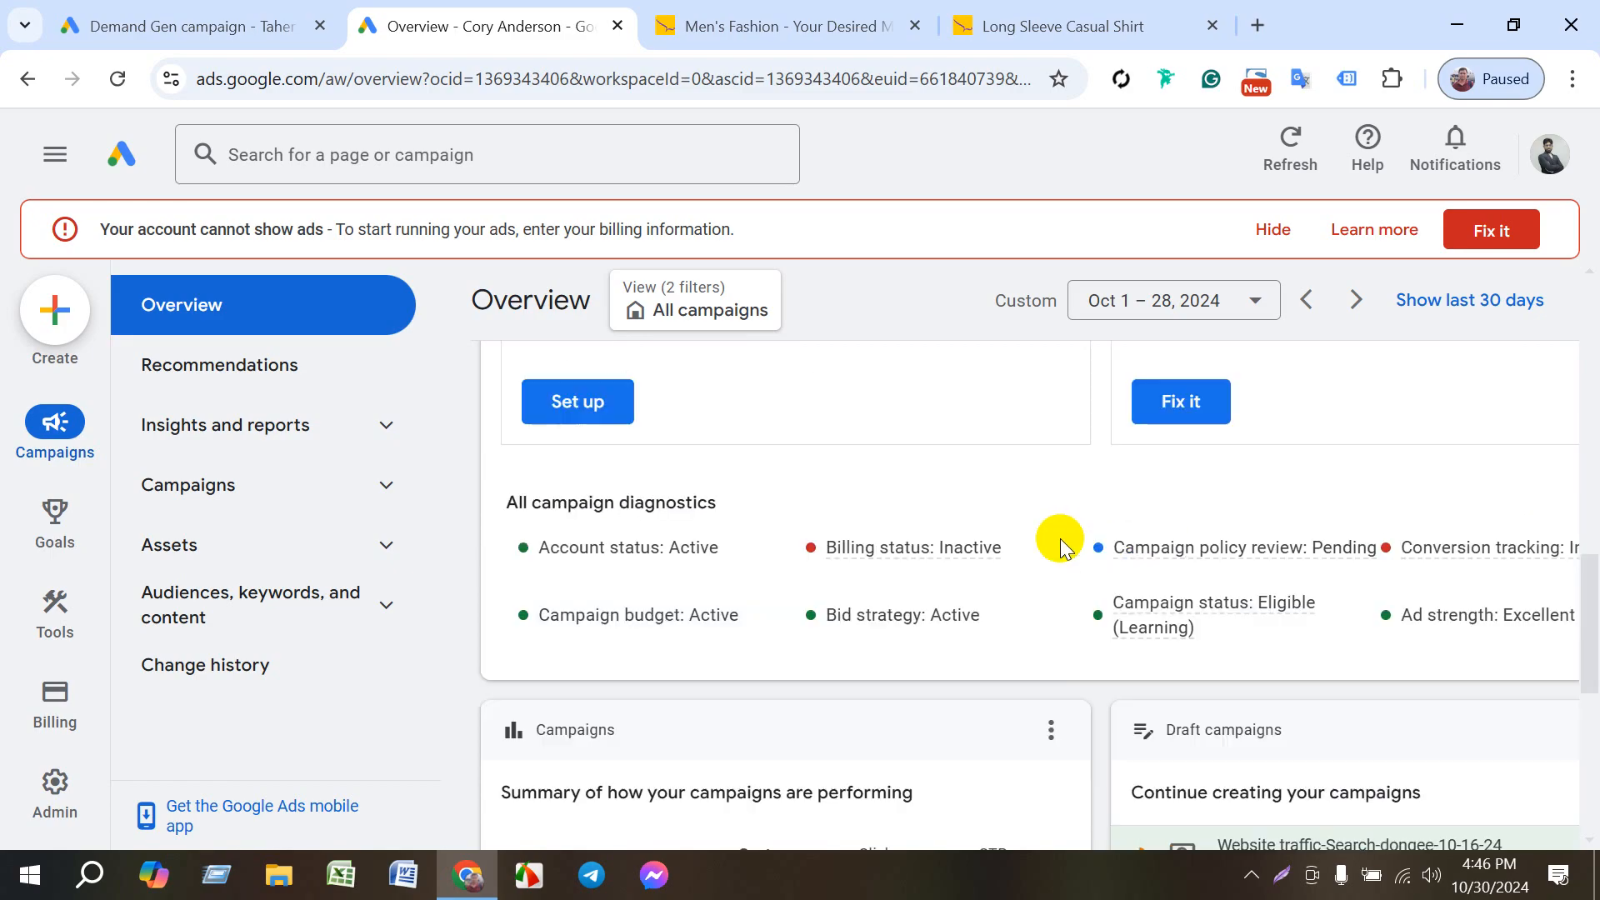
scroll(1054, 538, up, 5)
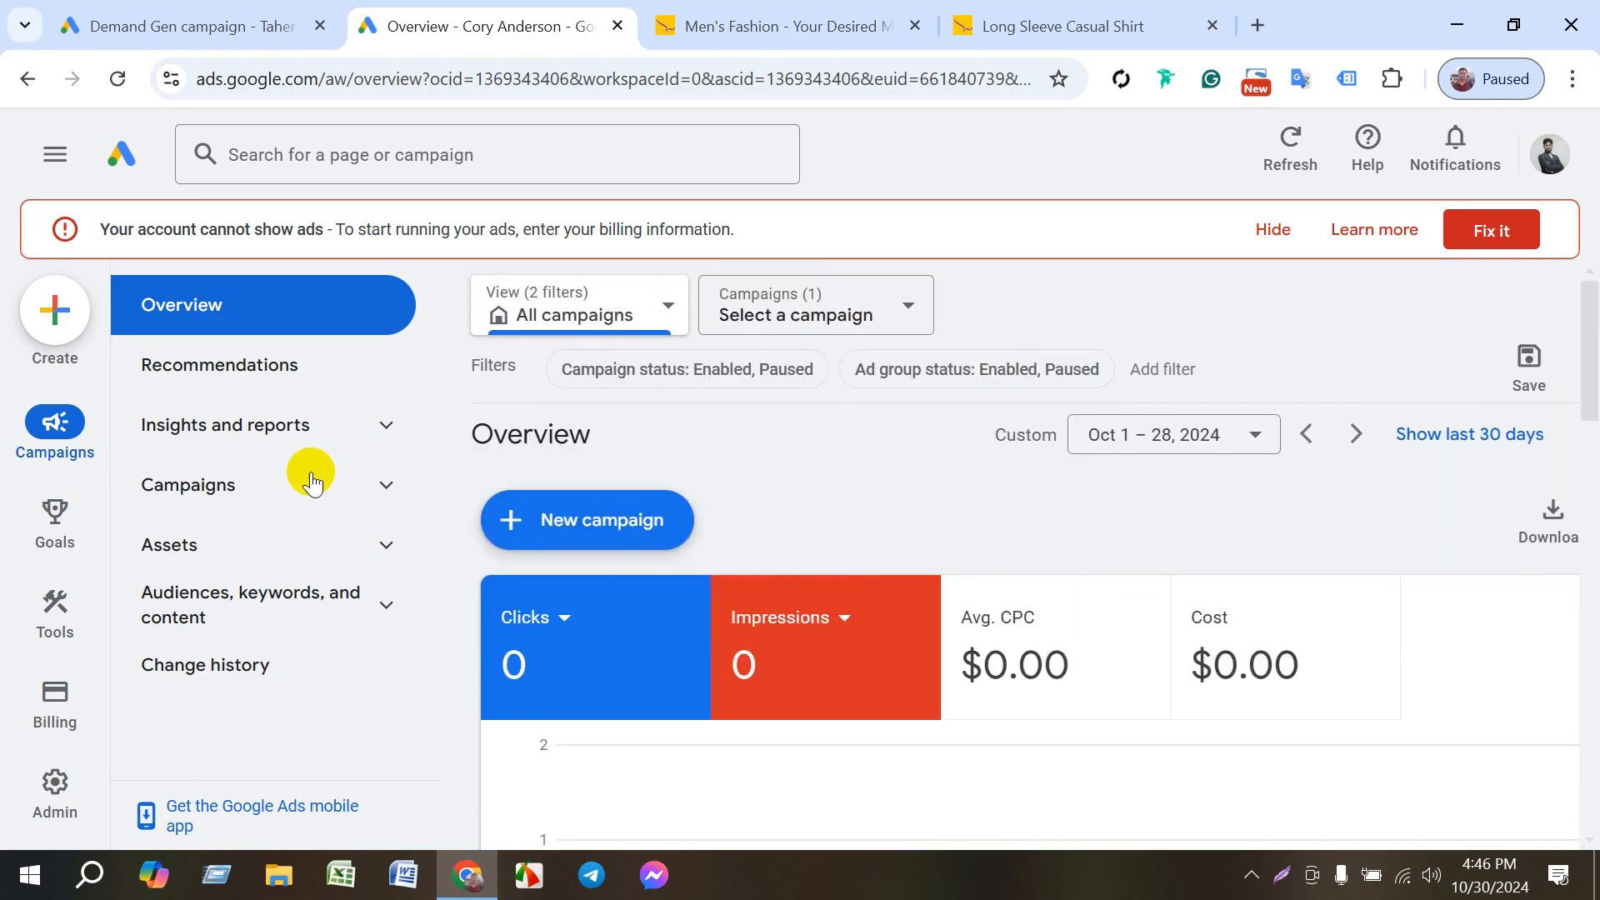
- Open the campaign list and go into Website traffic-Search-5 to show its ad groups
click(233, 487)
click(223, 548)
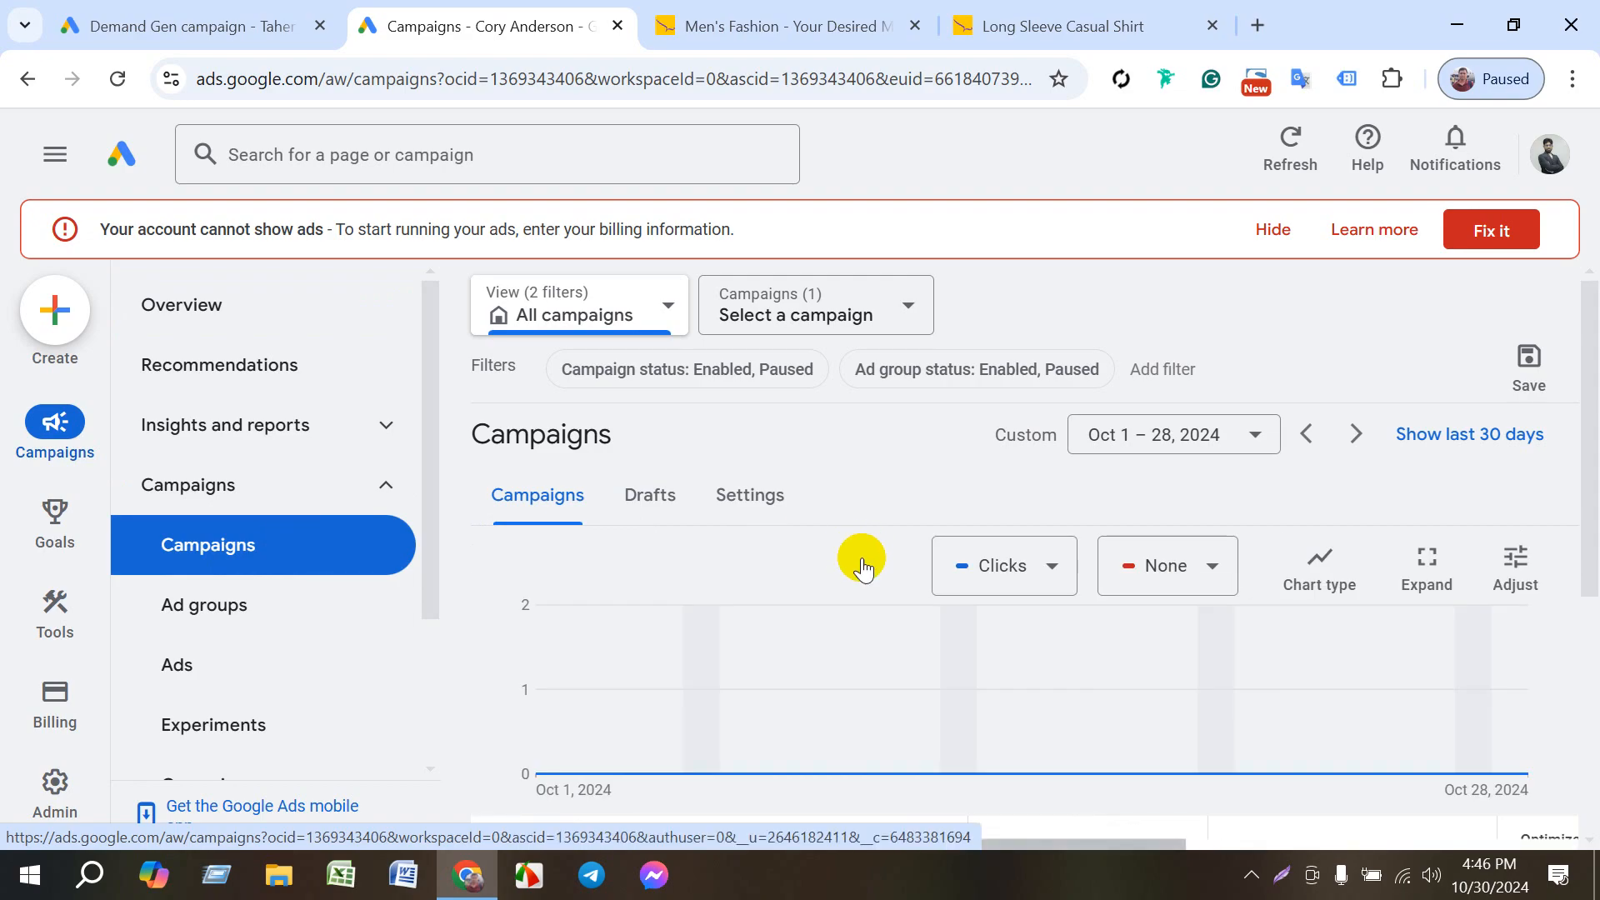
scroll(861, 558, down, 5)
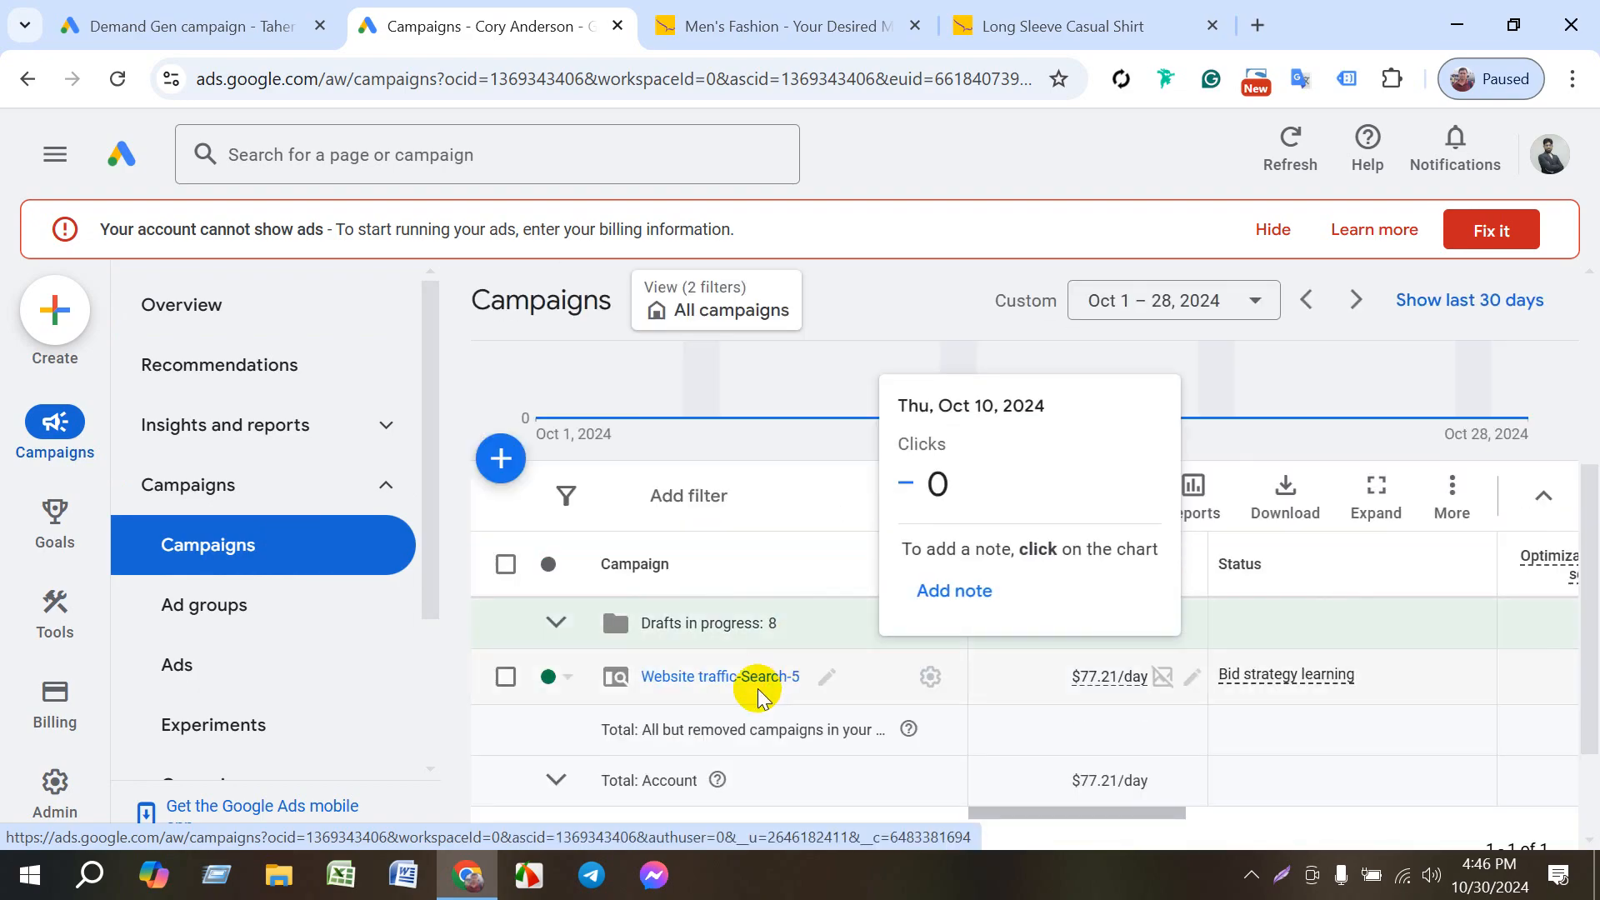
click(730, 681)
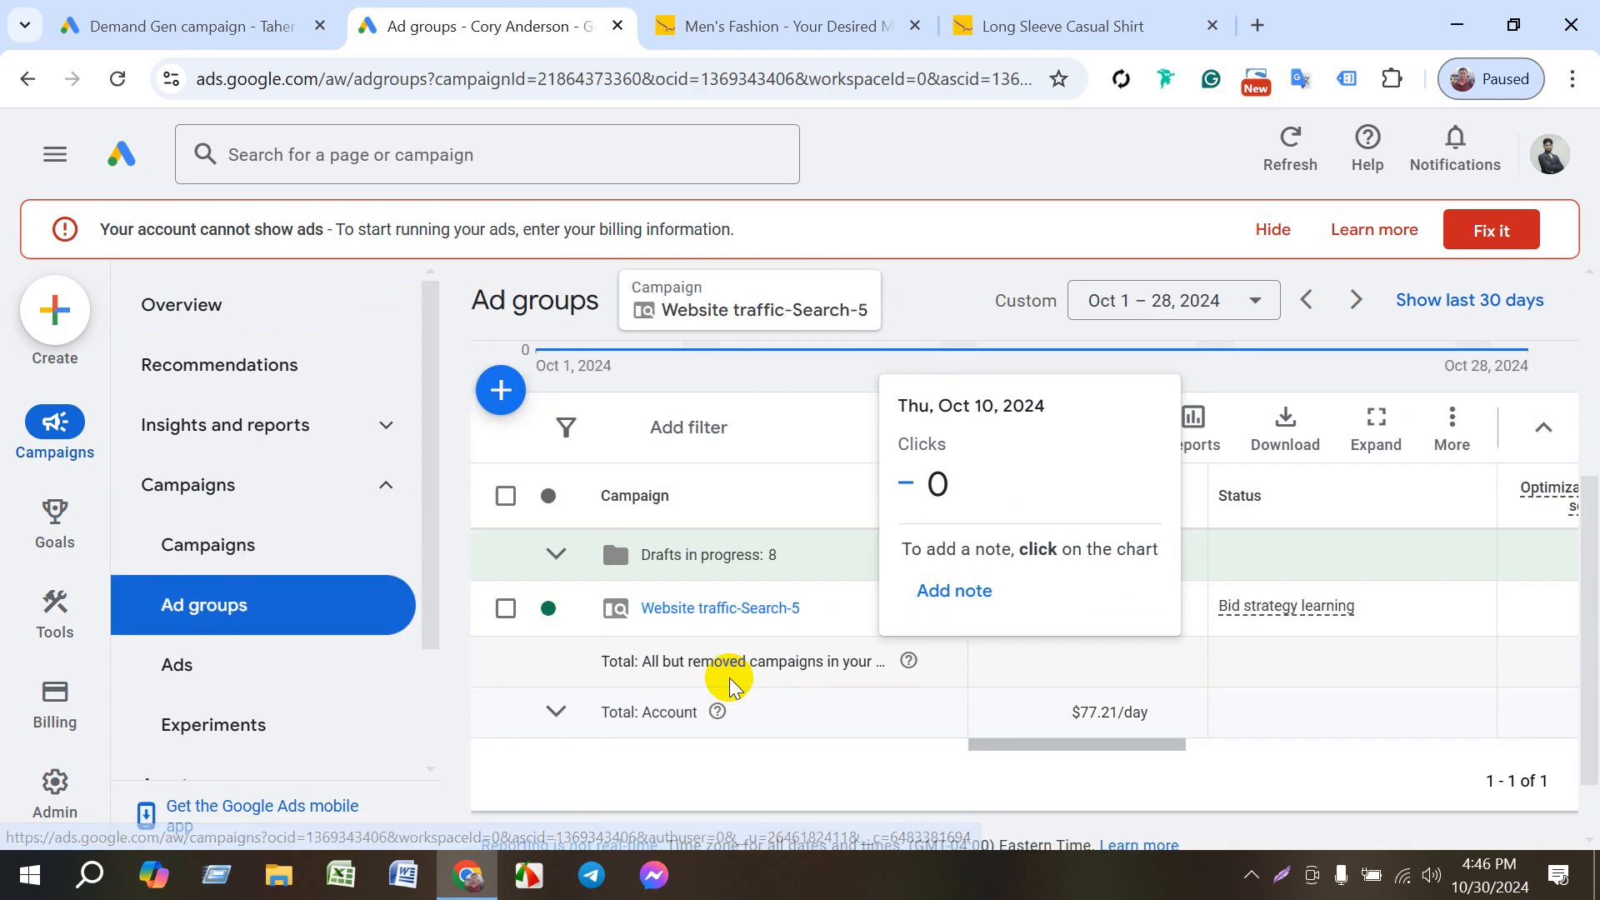
scroll(707, 747, down, 3)
scroll(707, 748, down, 2)
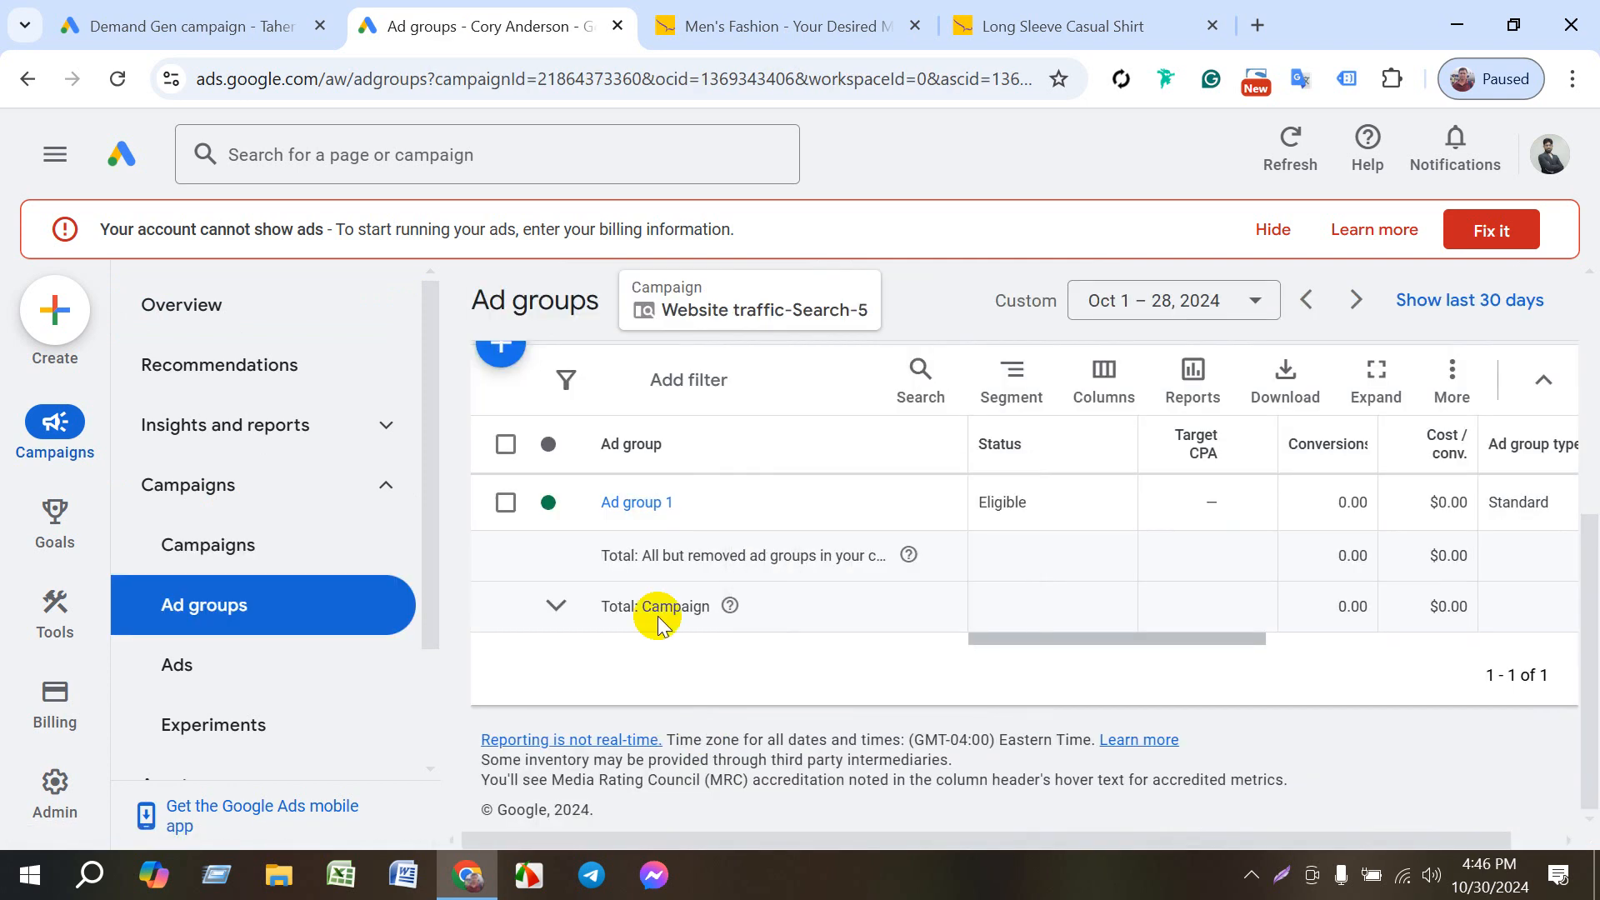
- Check the product categories on the Le Reve website as a basis for naming the ad group, and return to Google Ads
click(704, 504)
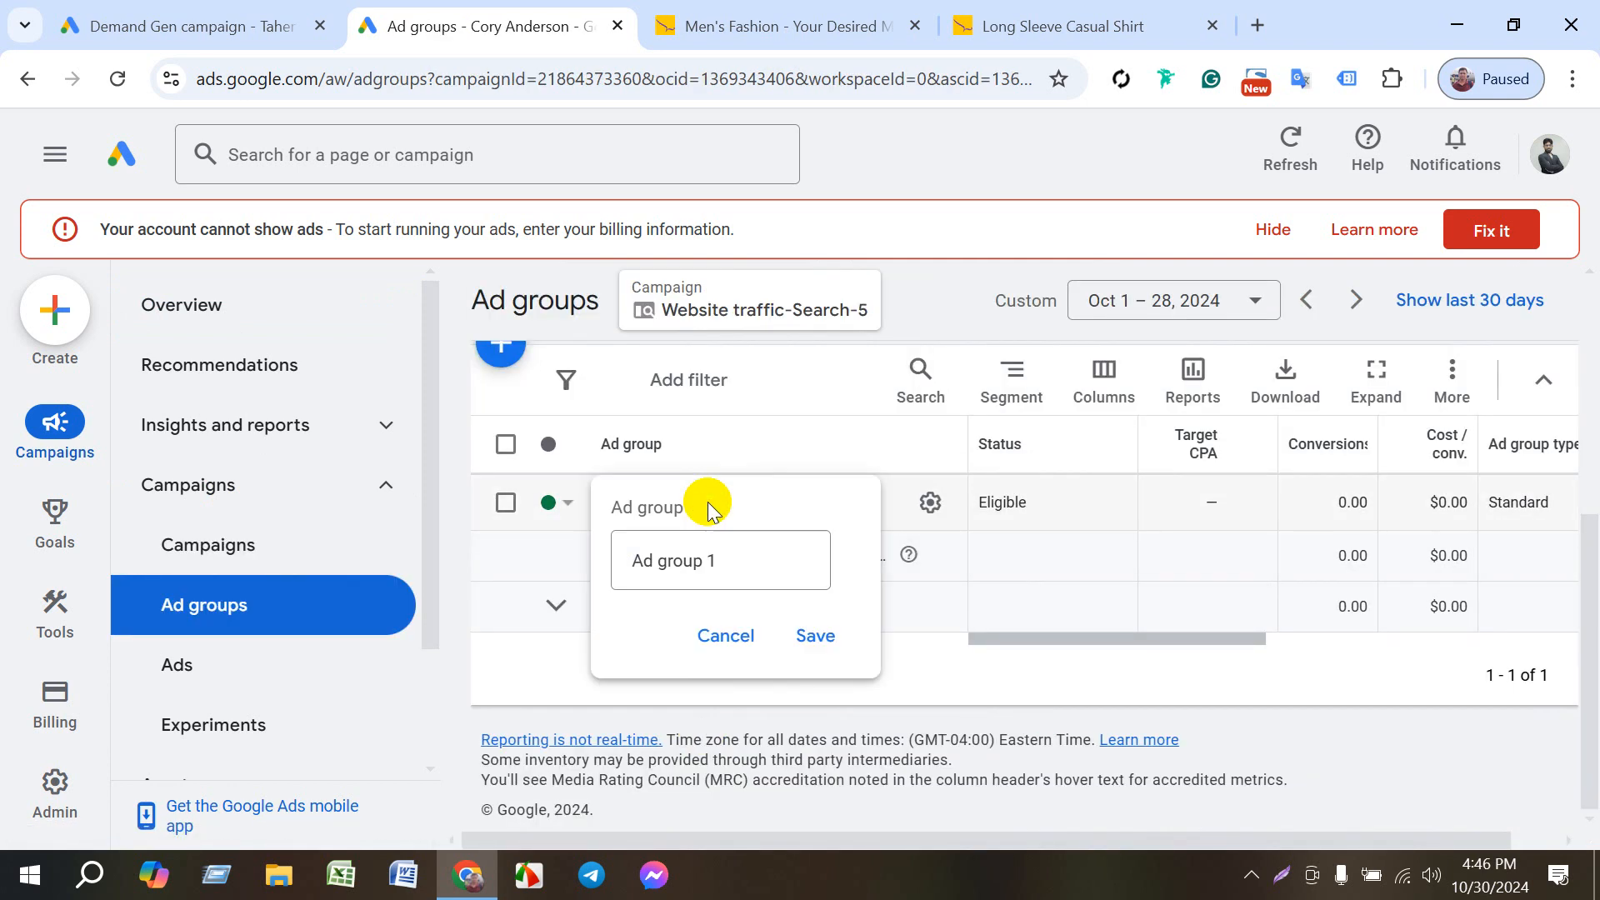
click(540, 666)
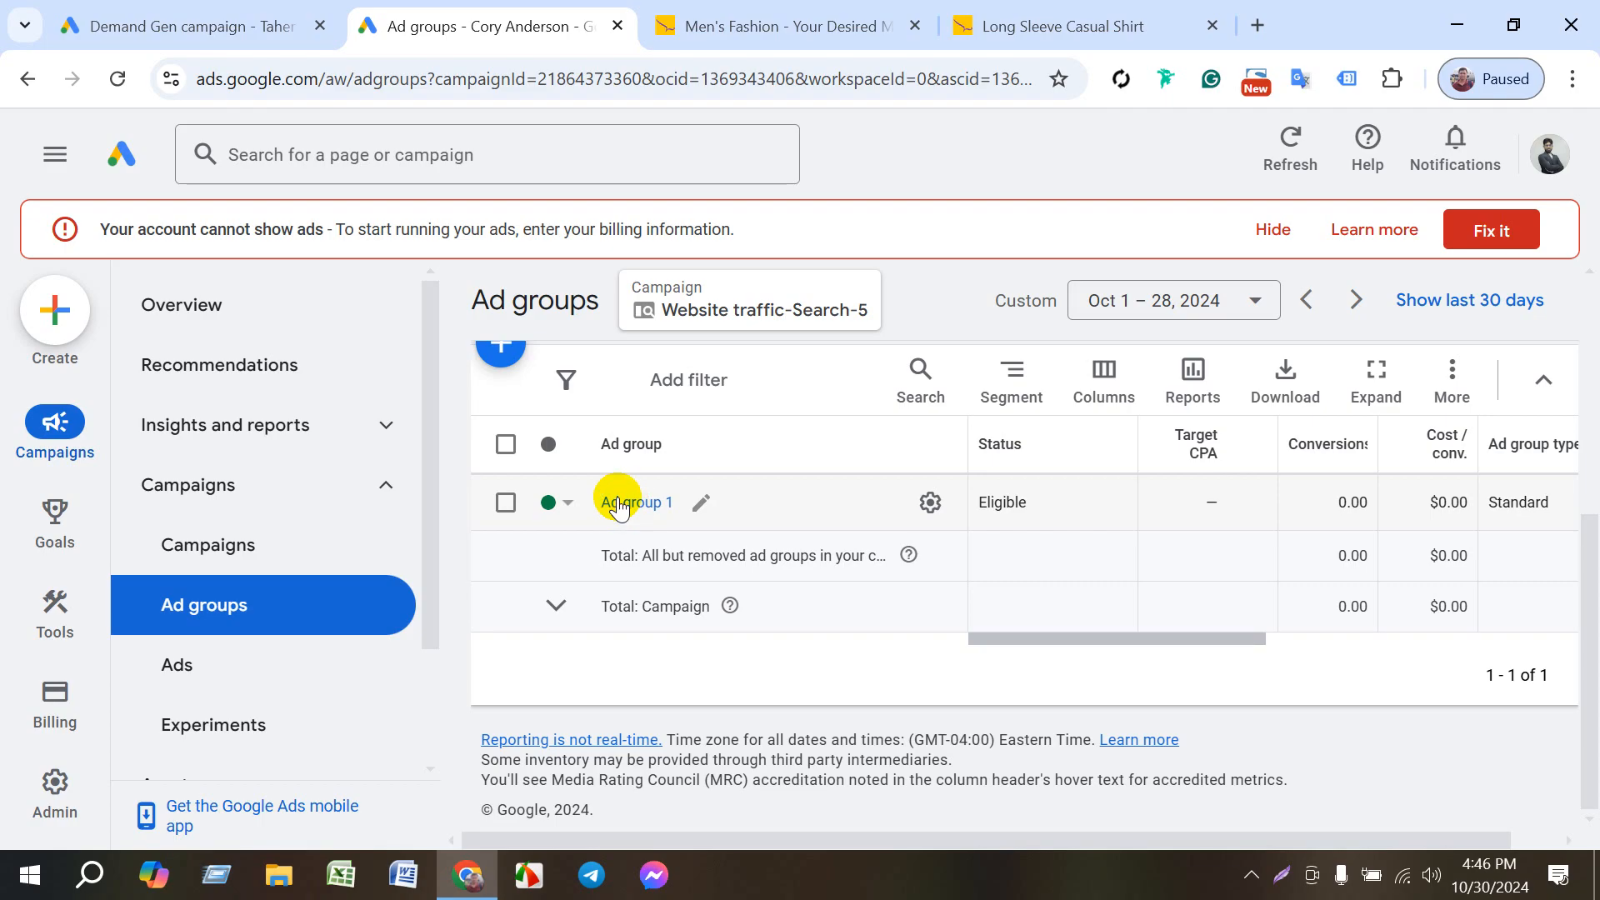
click(717, 26)
scroll(1589, 486, up, 3)
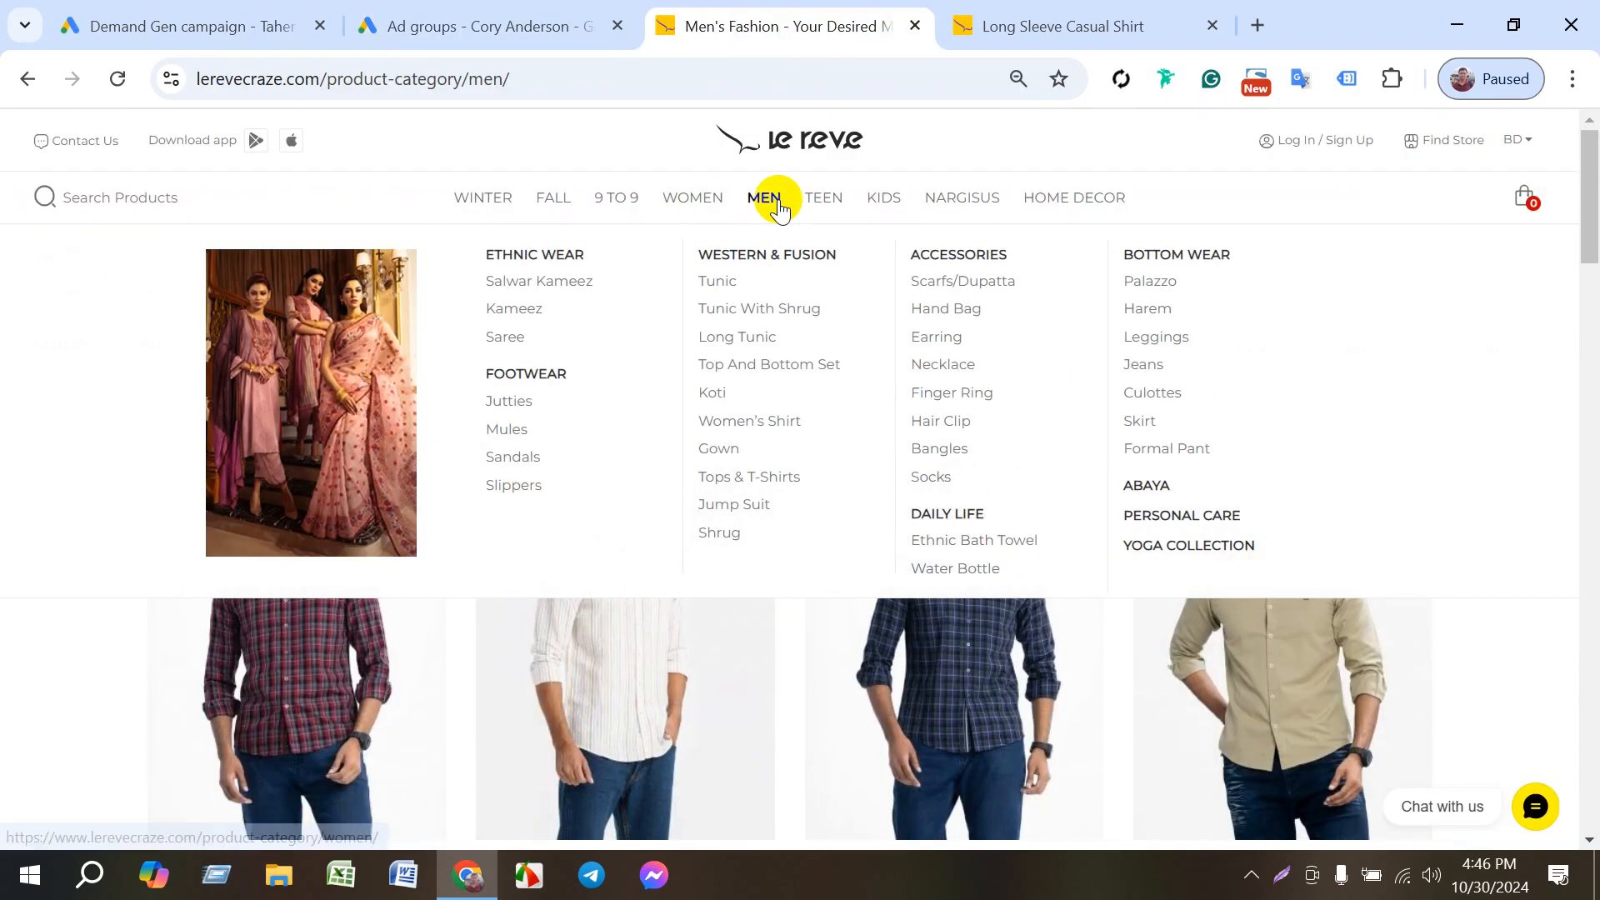
mouse_move(871, 209)
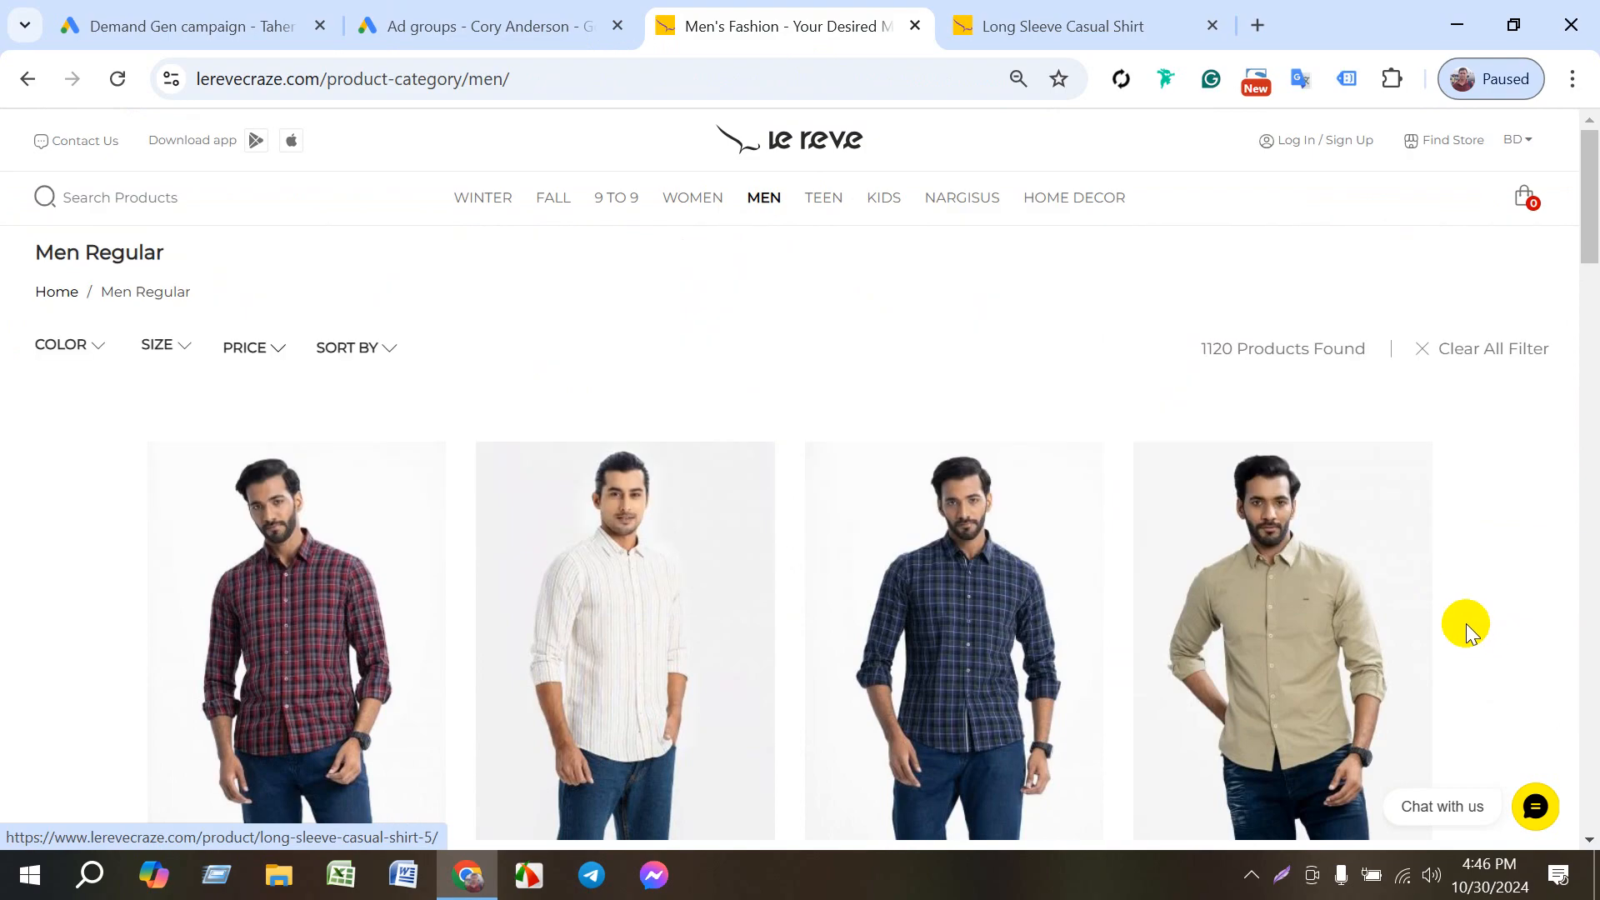
click(588, 15)
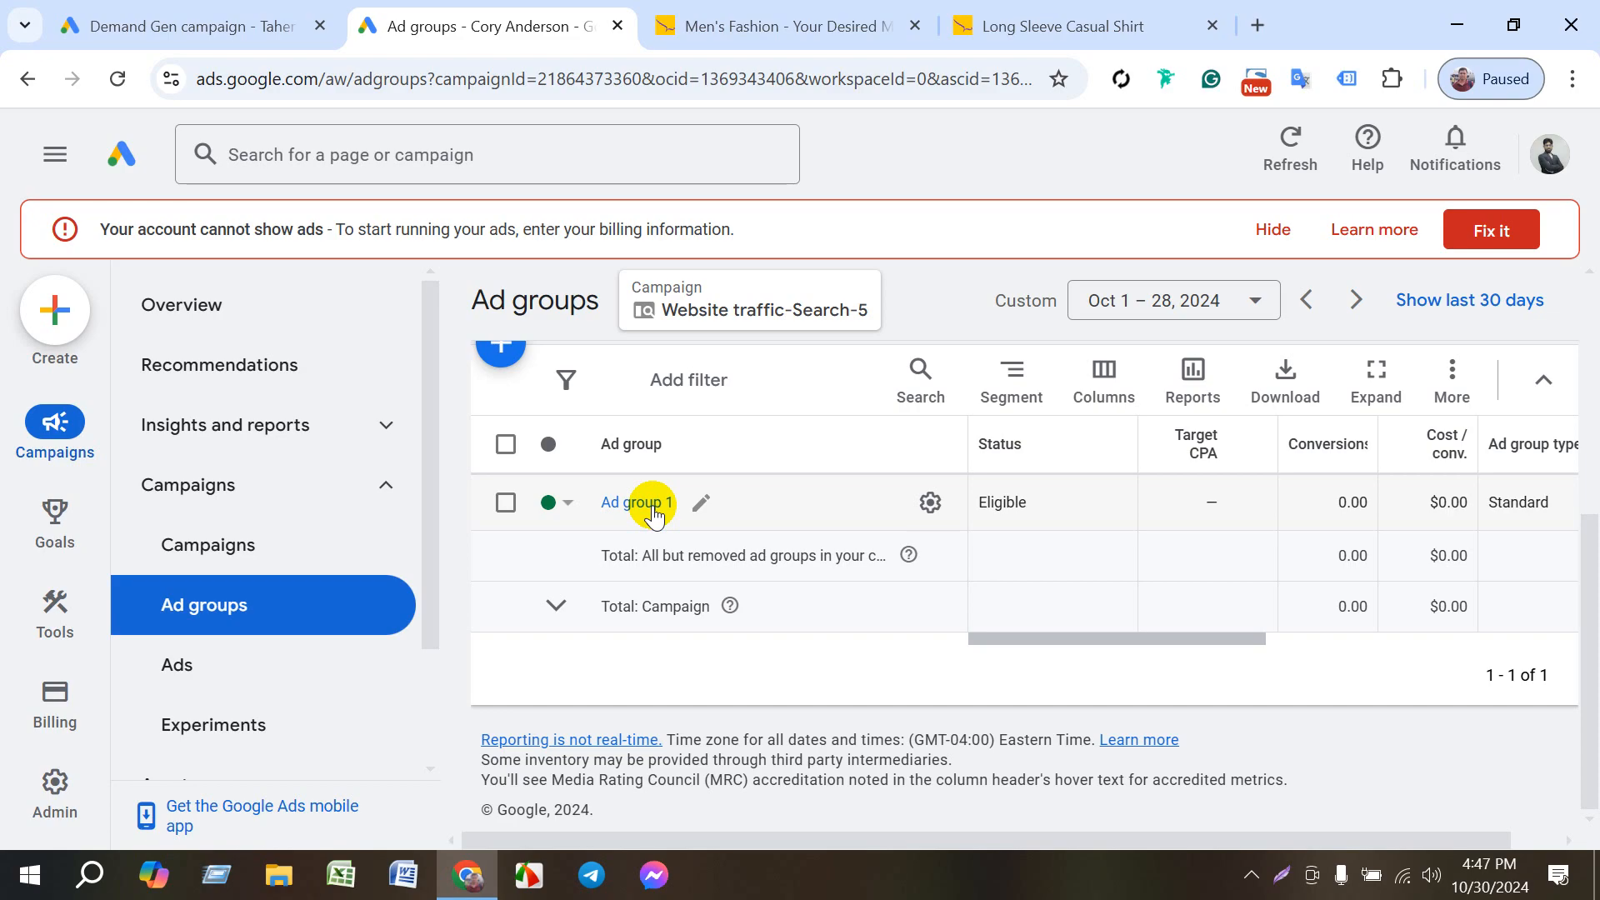
- Rename Ad group 1 in Website traffic-Search-5 as Men and save the name
scroll(642, 517, up, 2)
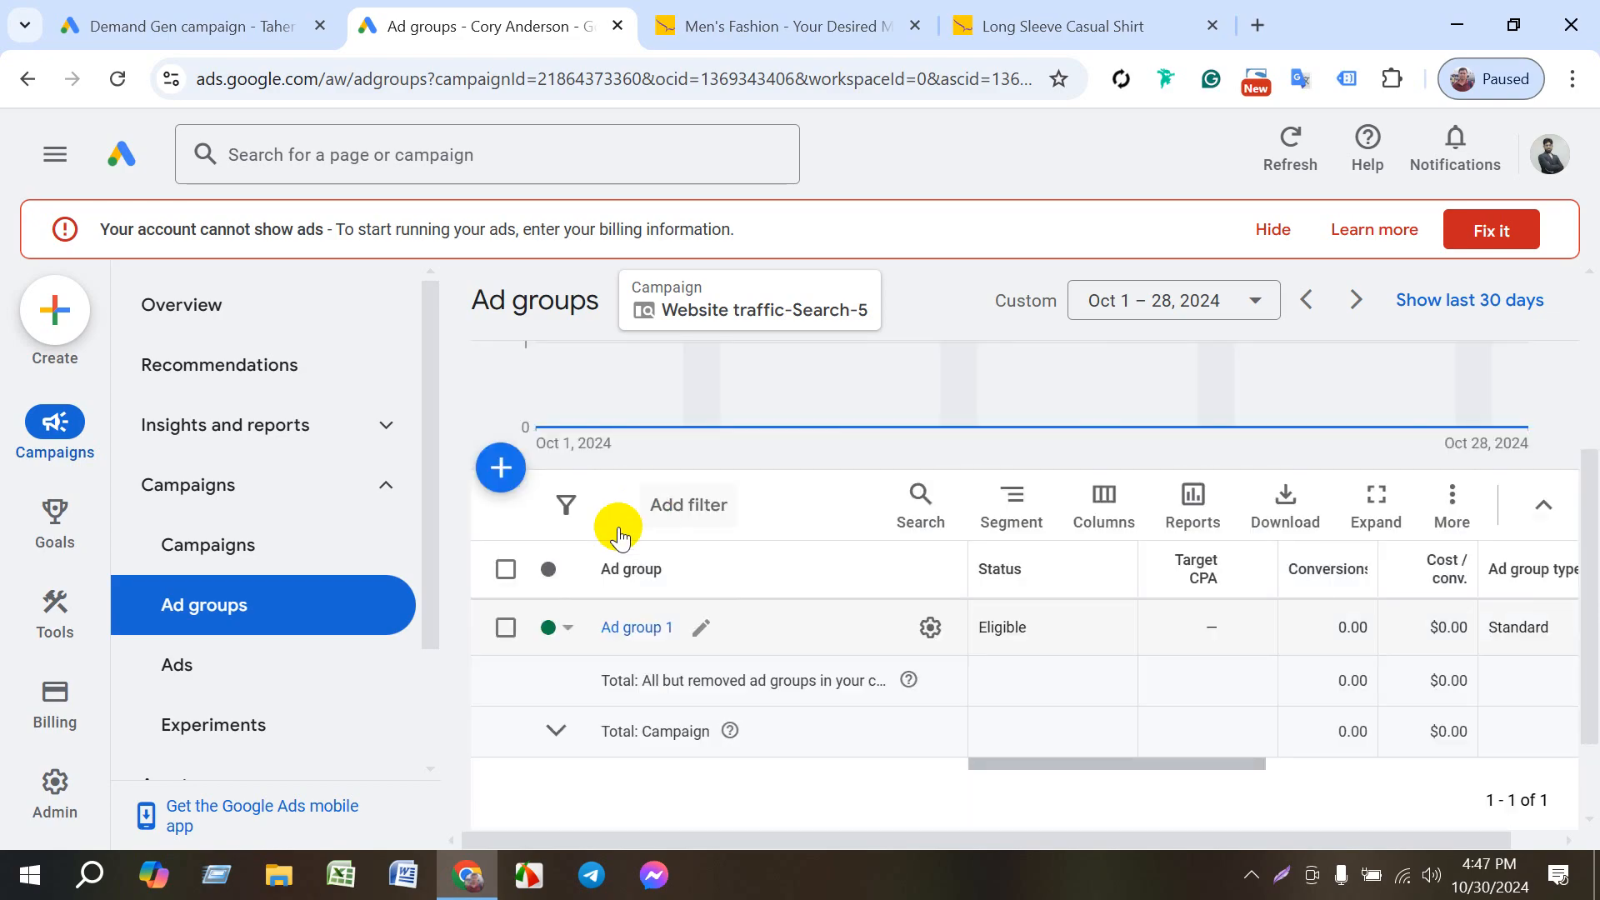
click(698, 627)
key(BackSpace)
key(BackSpace)
key(BackSpace)
key(BackSpace)
key(BackSpace)
key(BackSpace)
key(BackSpace)
key(BackSpace)
key(BackSpace)
key(BackSpace)
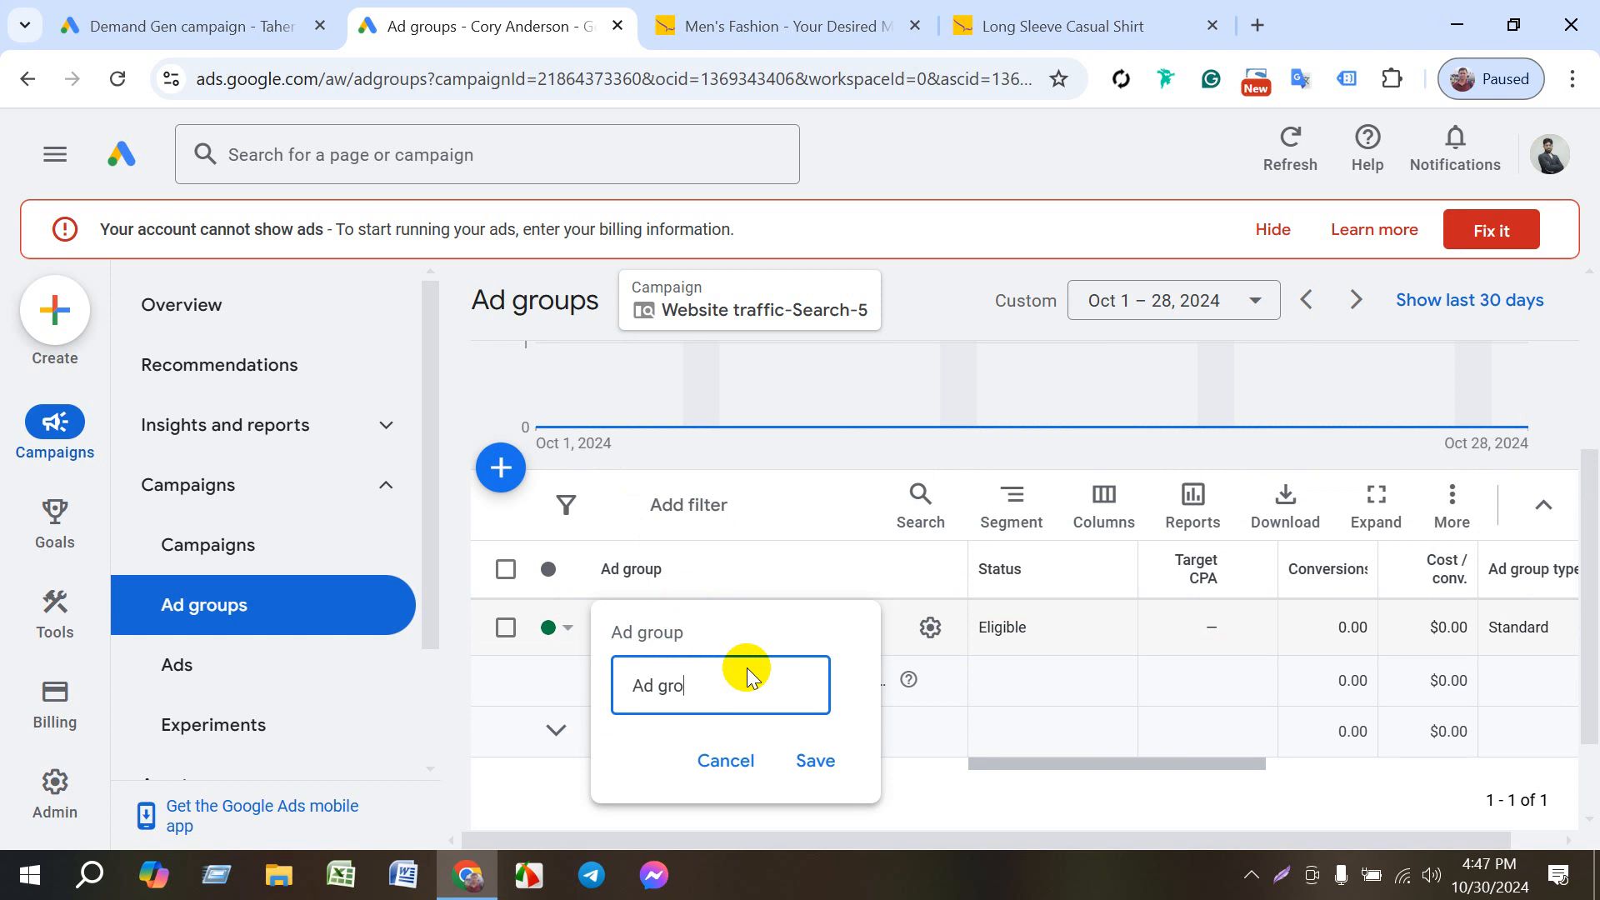
text(Men)
click(814, 759)
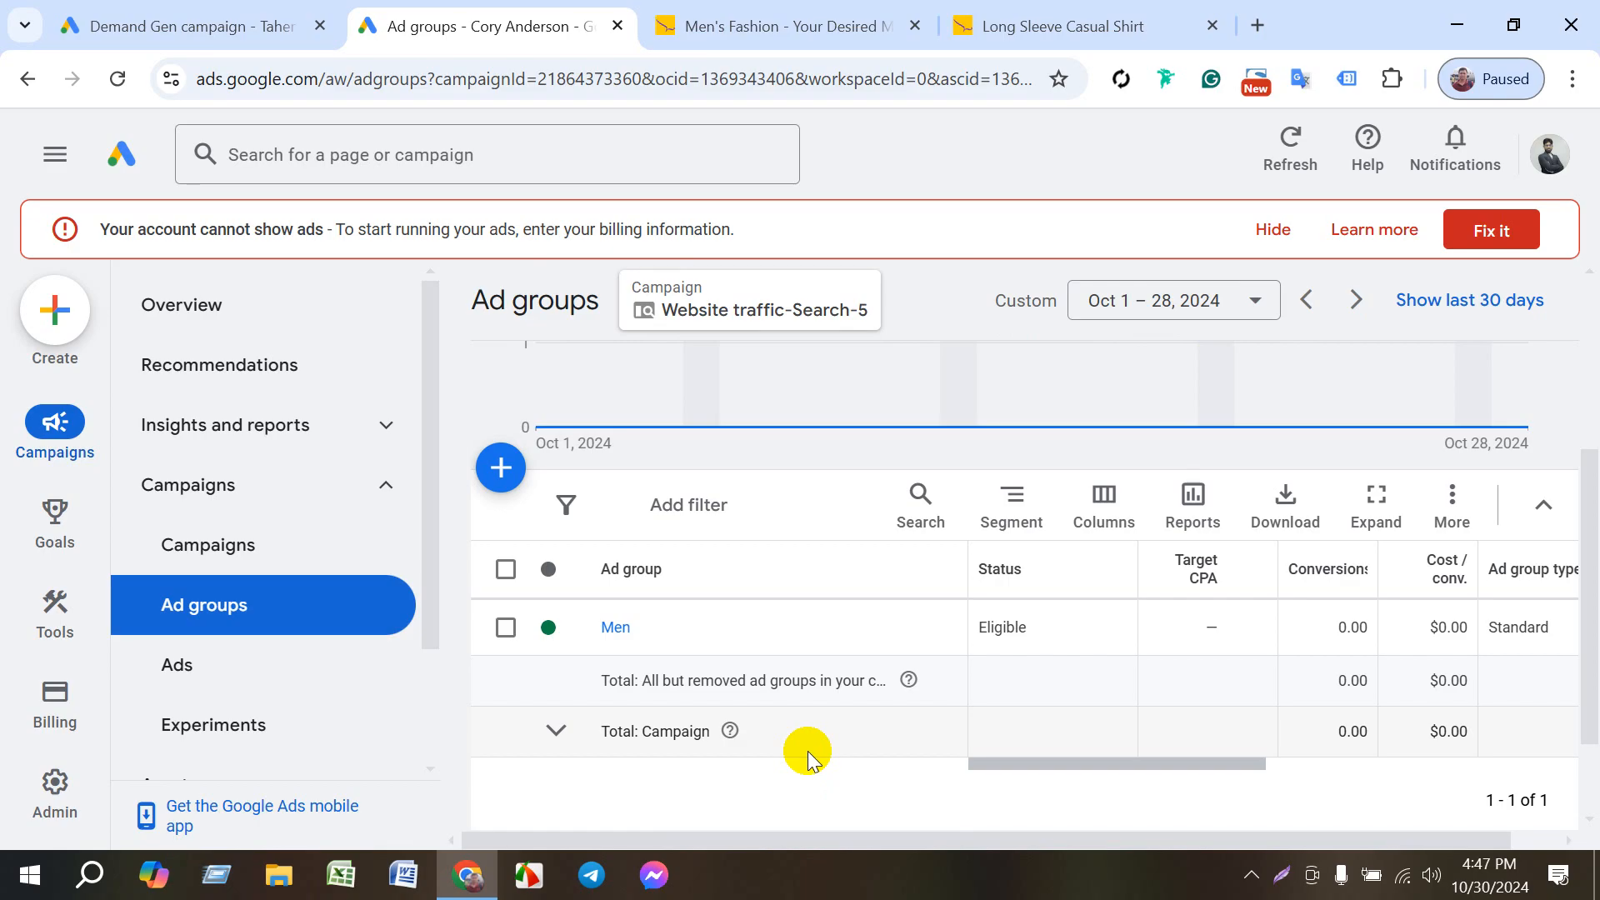
- Start a new standard ad group in Website traffic-Search-5 and name it Kids
click(500, 467)
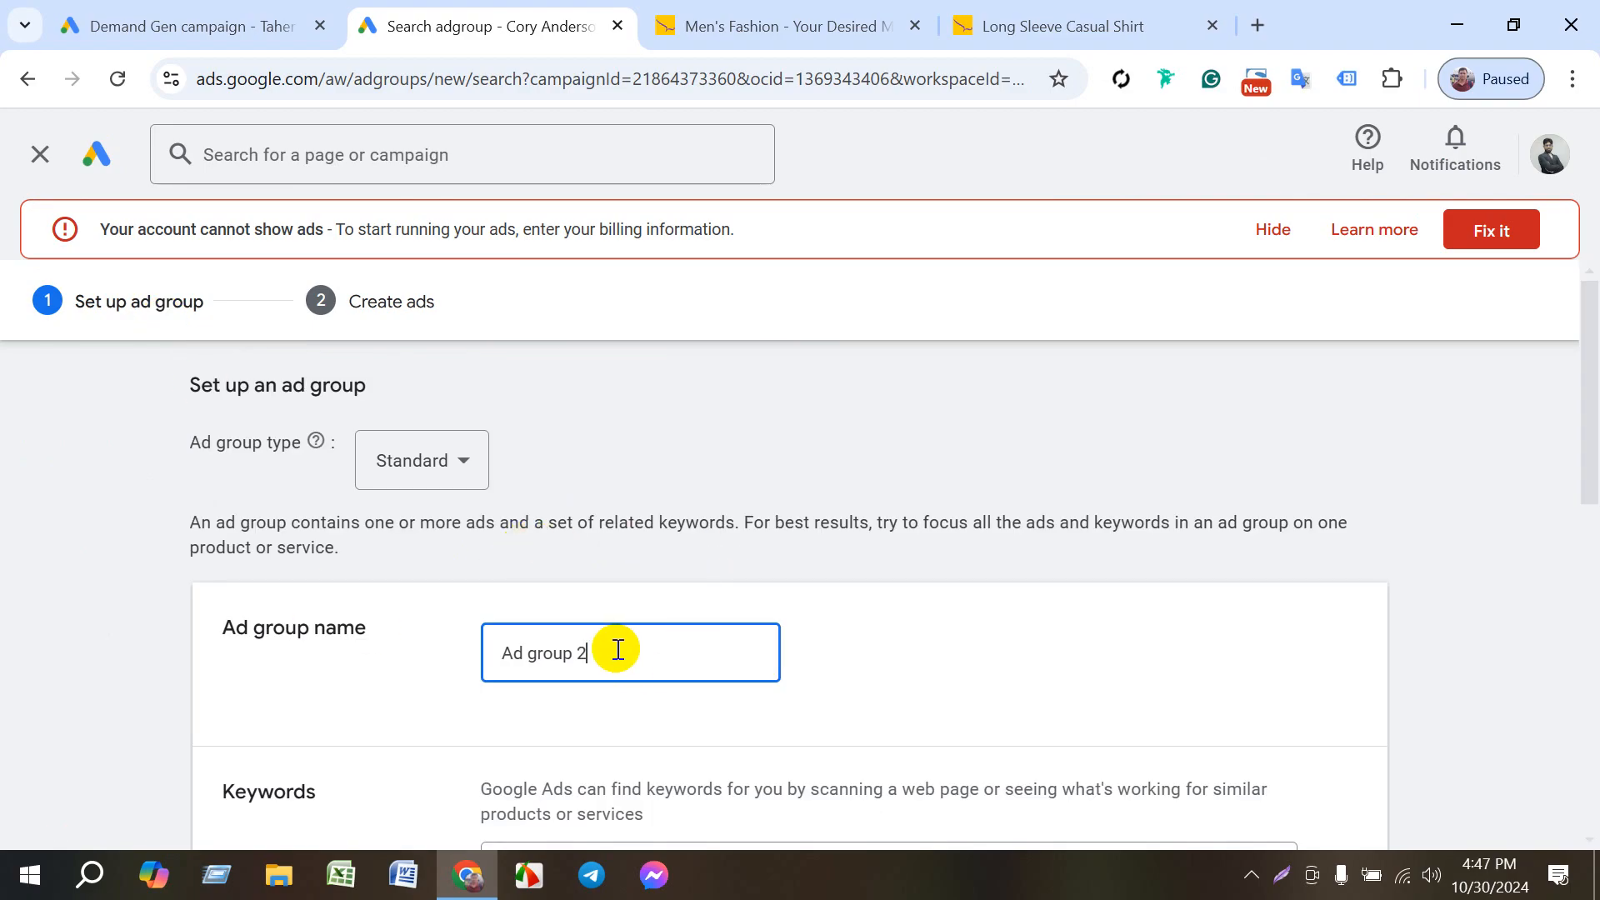
key(BackSpace)
key(BackSpace)
key(BackSpace)
key(BackSpace)
key(BackSpace)
key(BackSpace)
key(BackSpace)
key(BackSpace)
key(BackSpace)
key(BackSpace)
text(K)
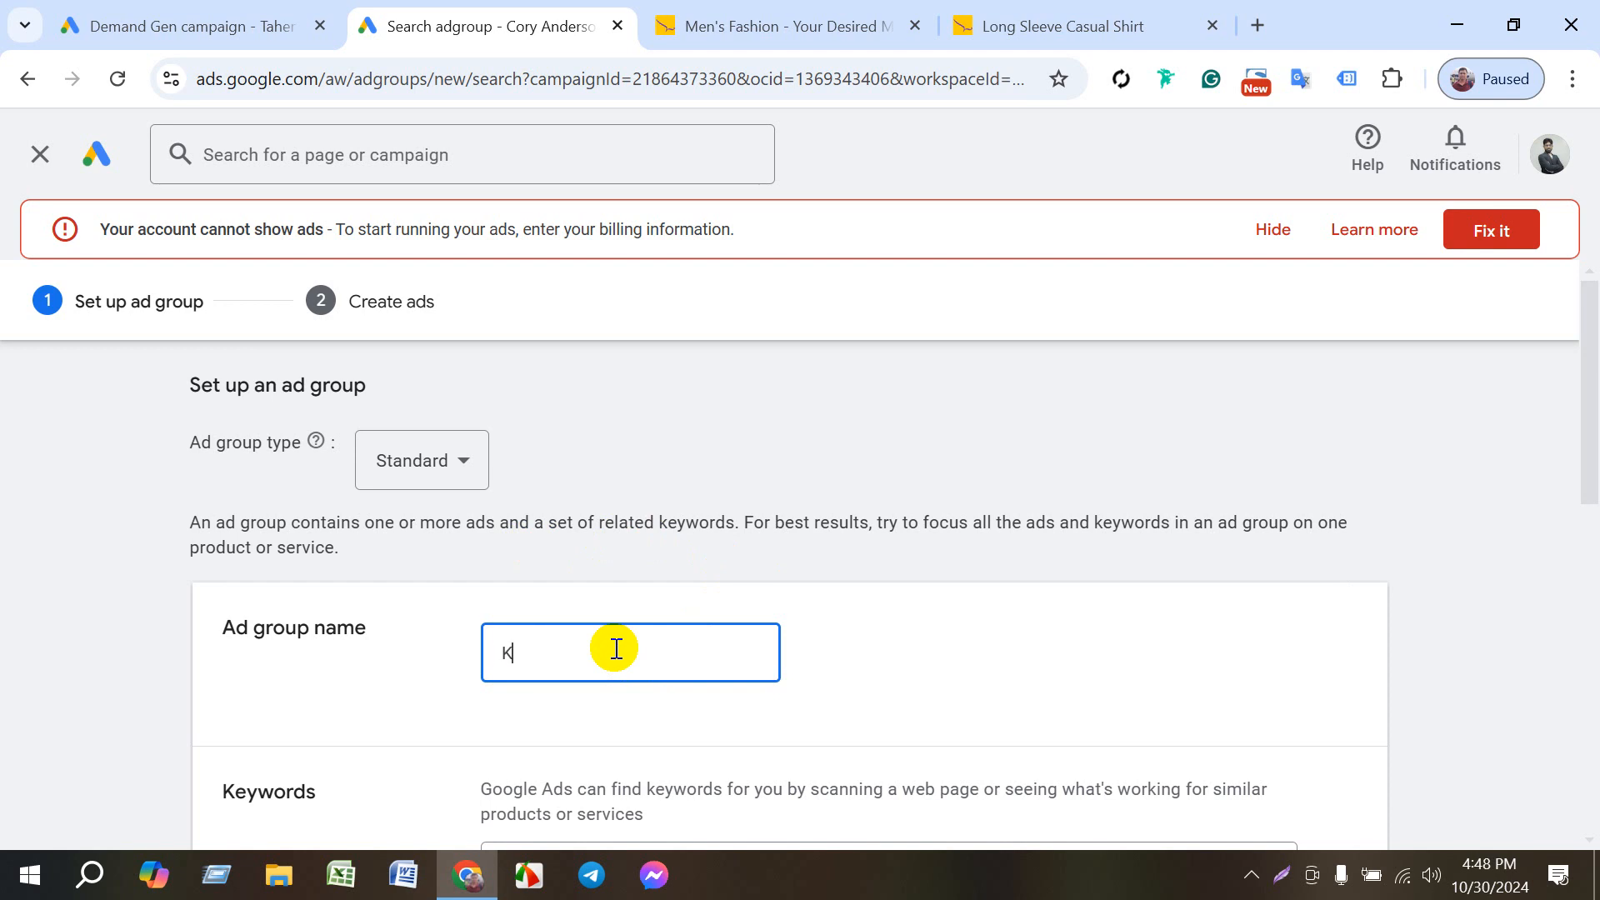
text(ids)
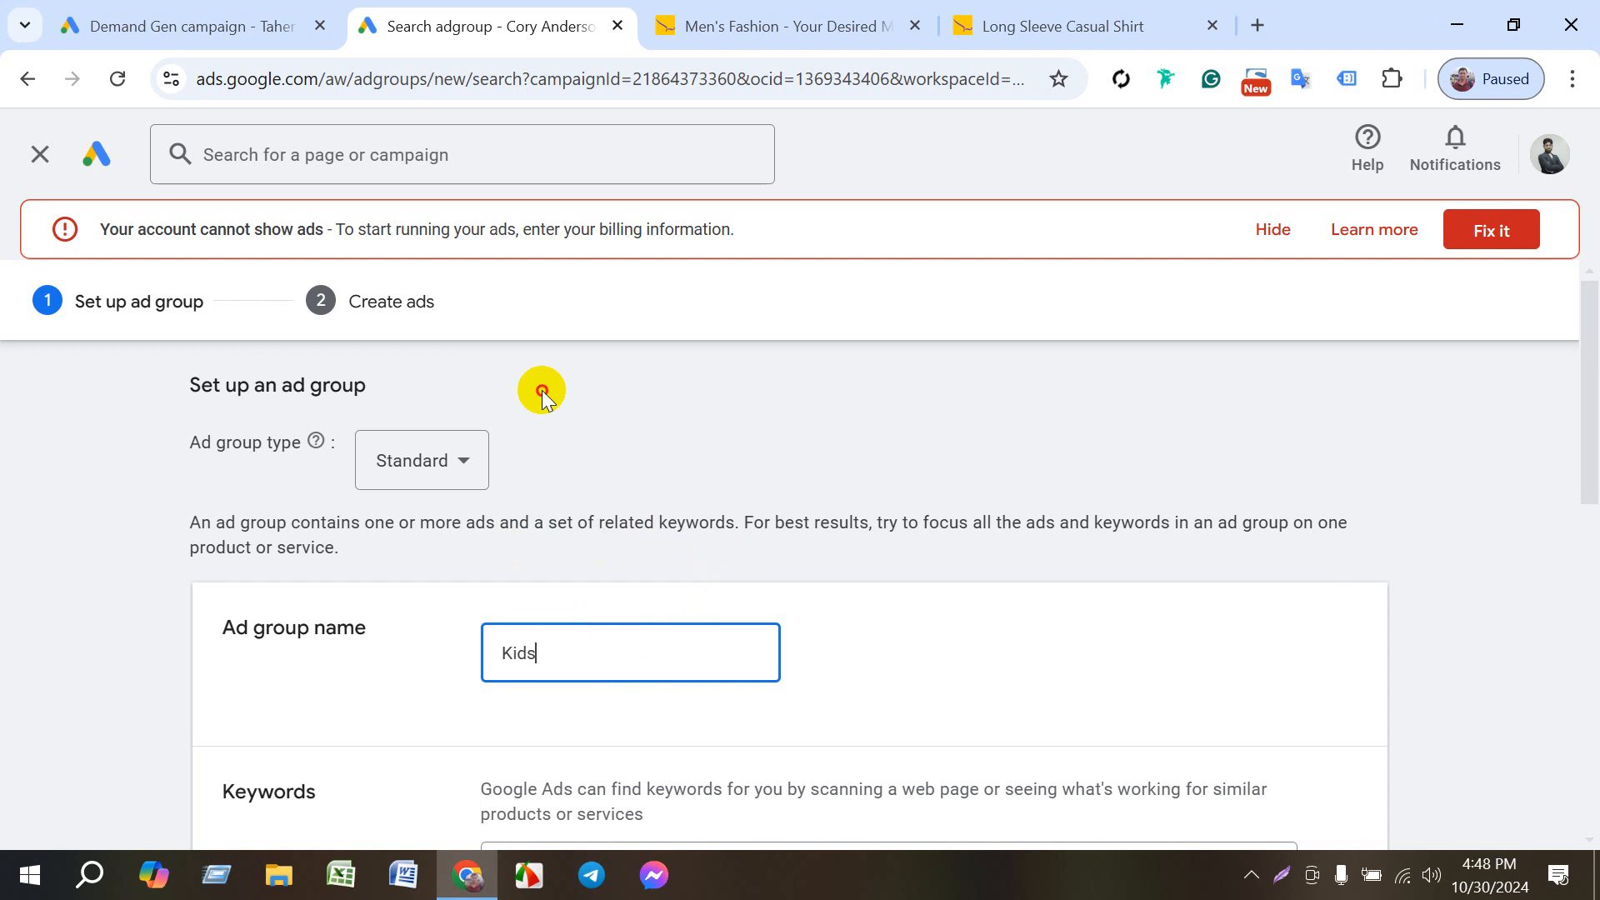
- Examine the keyword section of the new ad group setup, from the URL scan to the manual keyword entry
scroll(554, 575, down, 5)
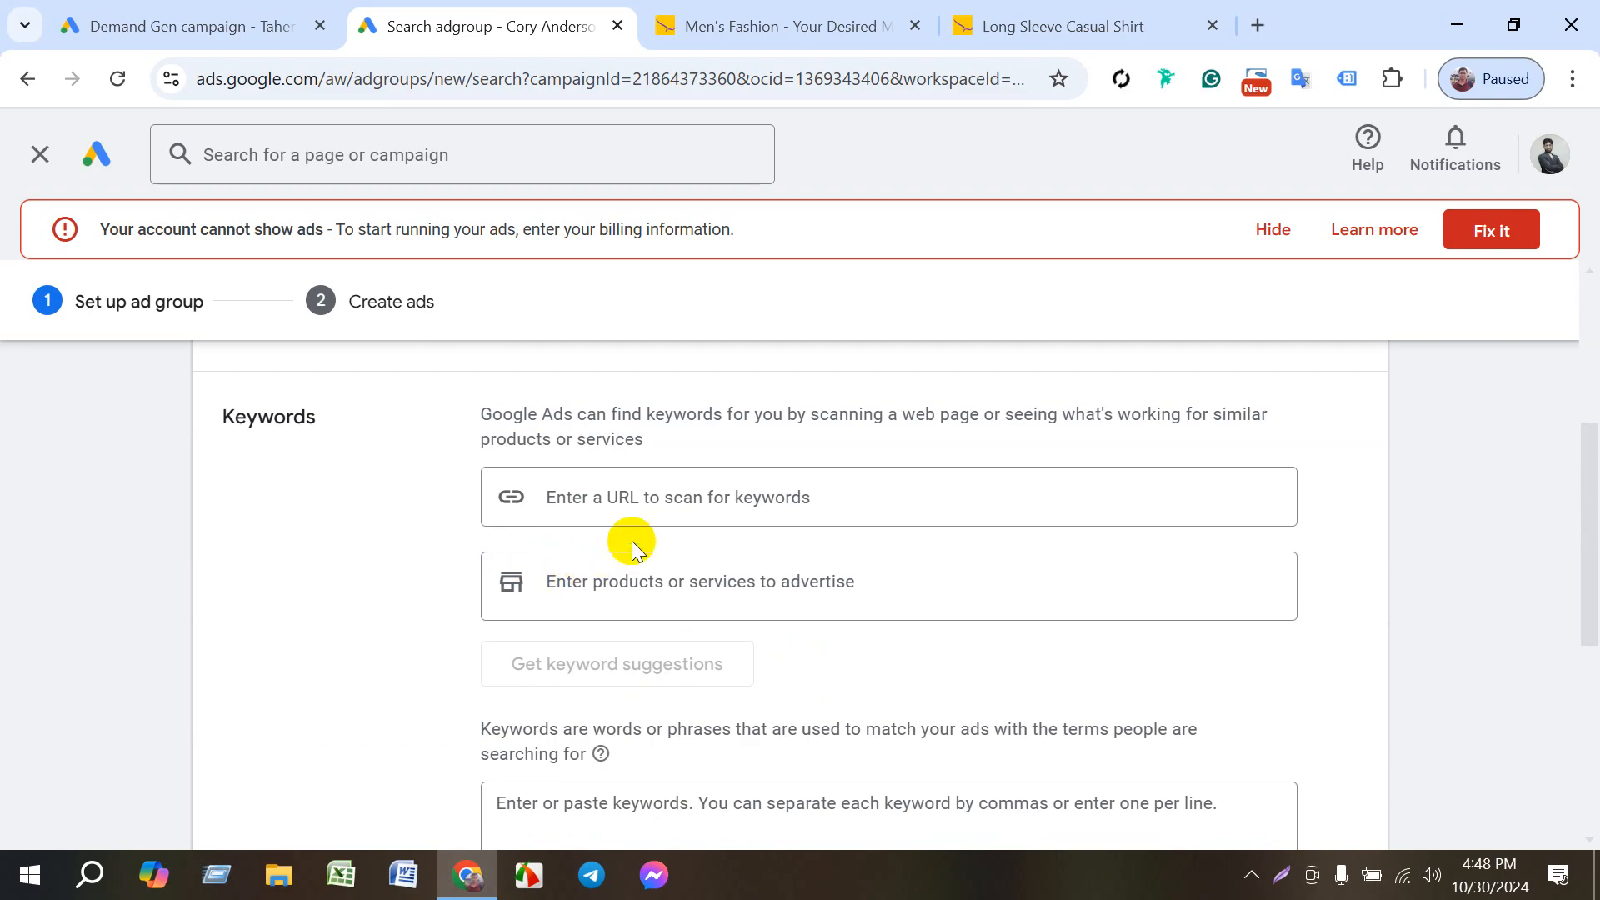
scroll(571, 600, down, 3)
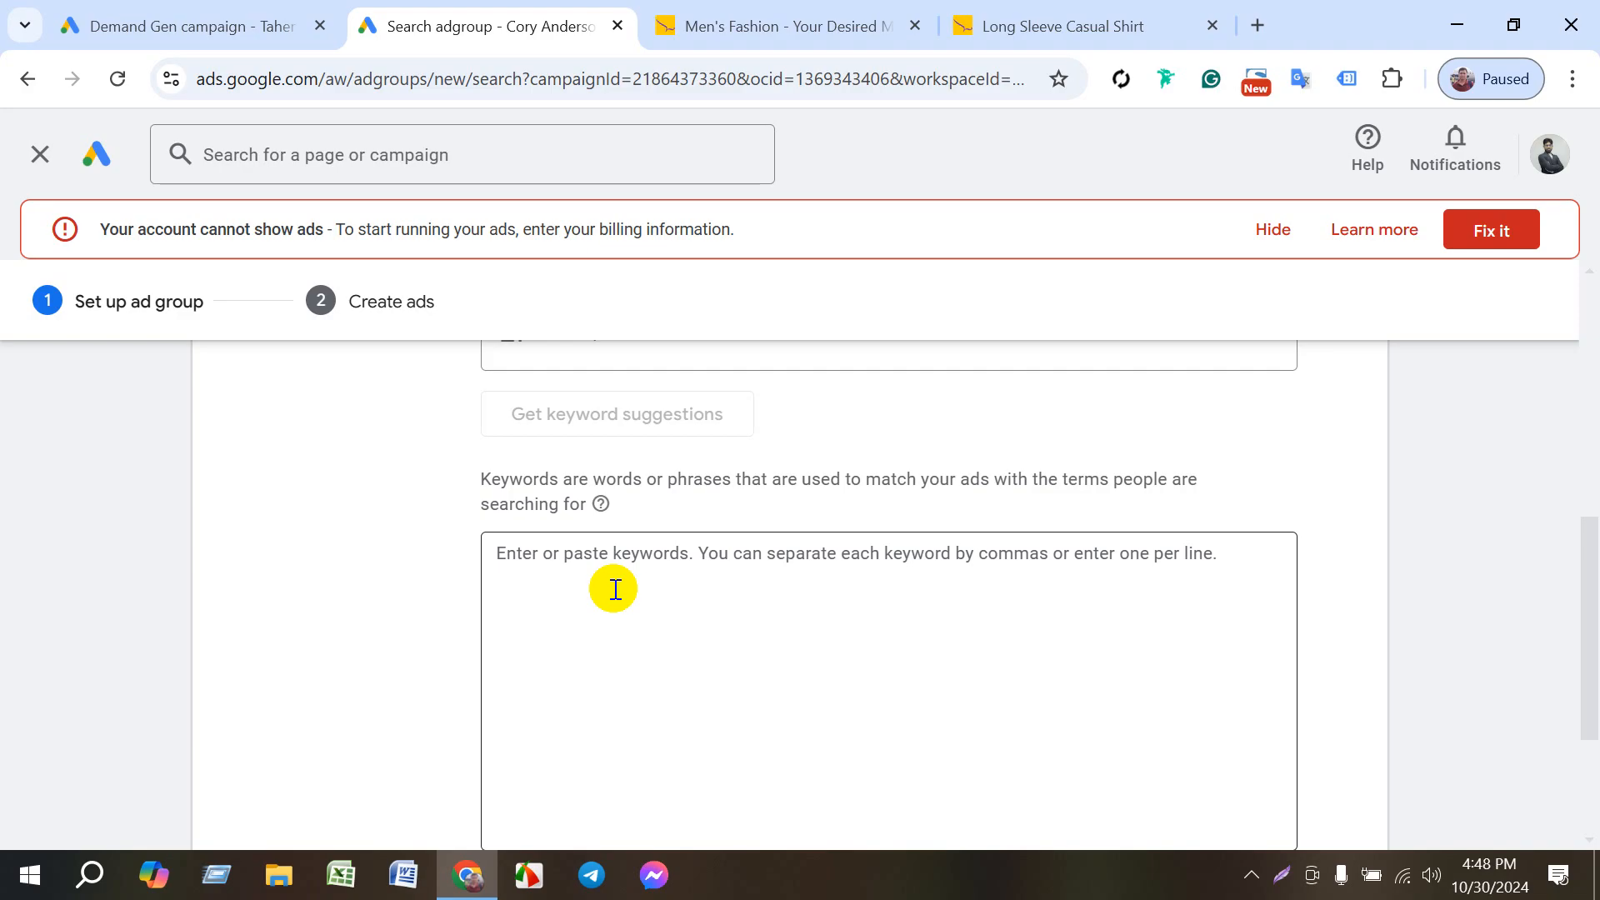
scroll(615, 589, down, 3)
scroll(611, 583, up, 8)
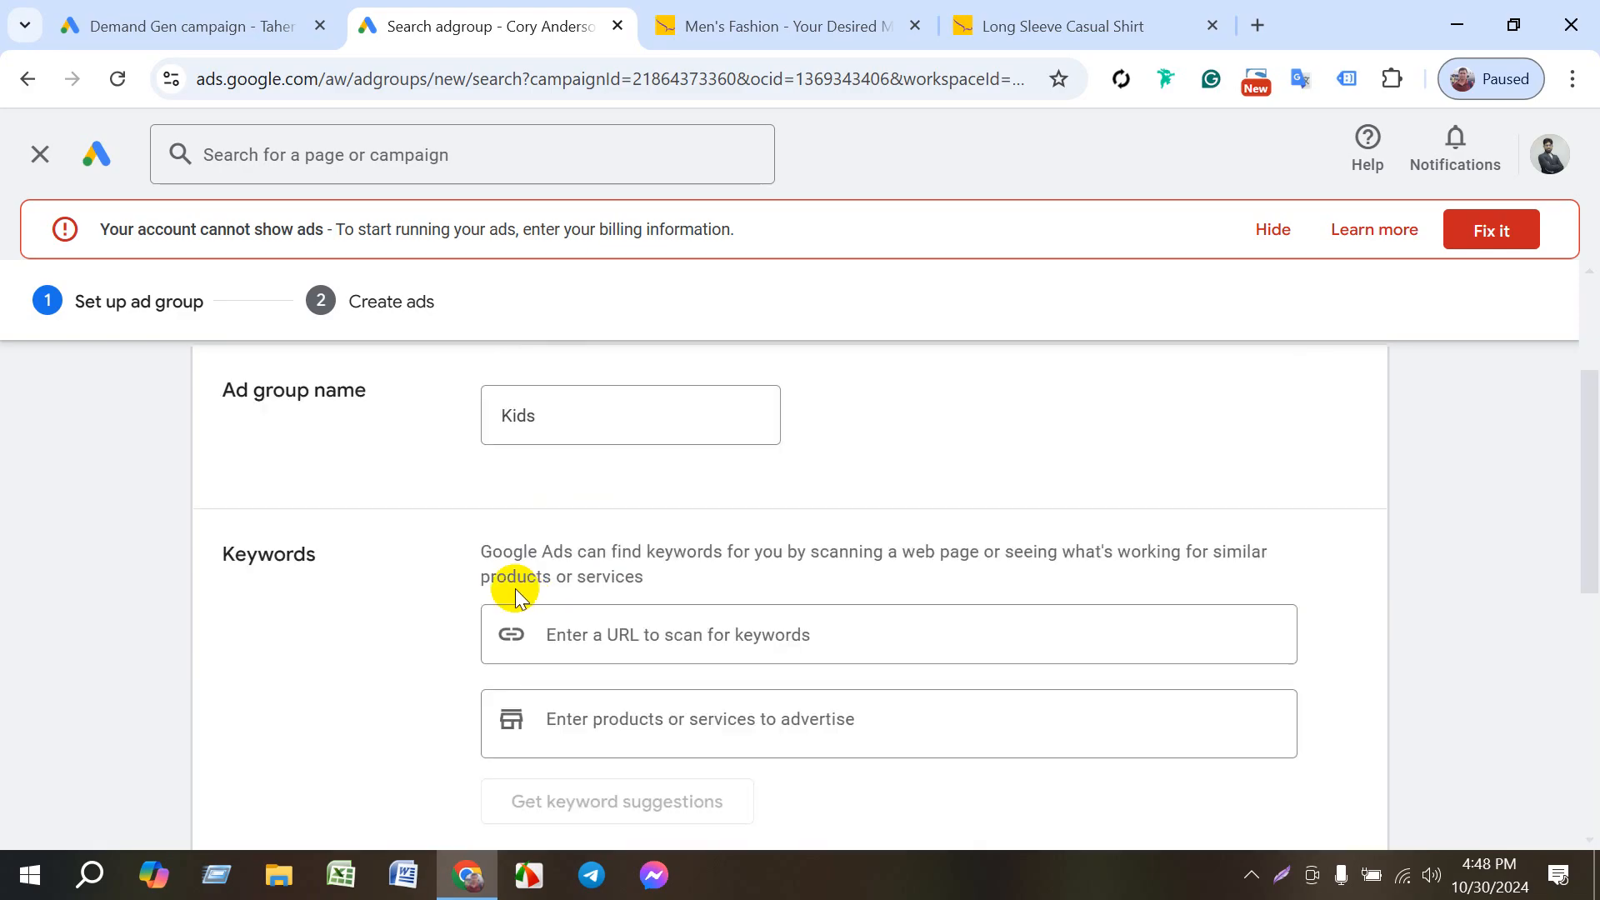
scroll(465, 672, down, 5)
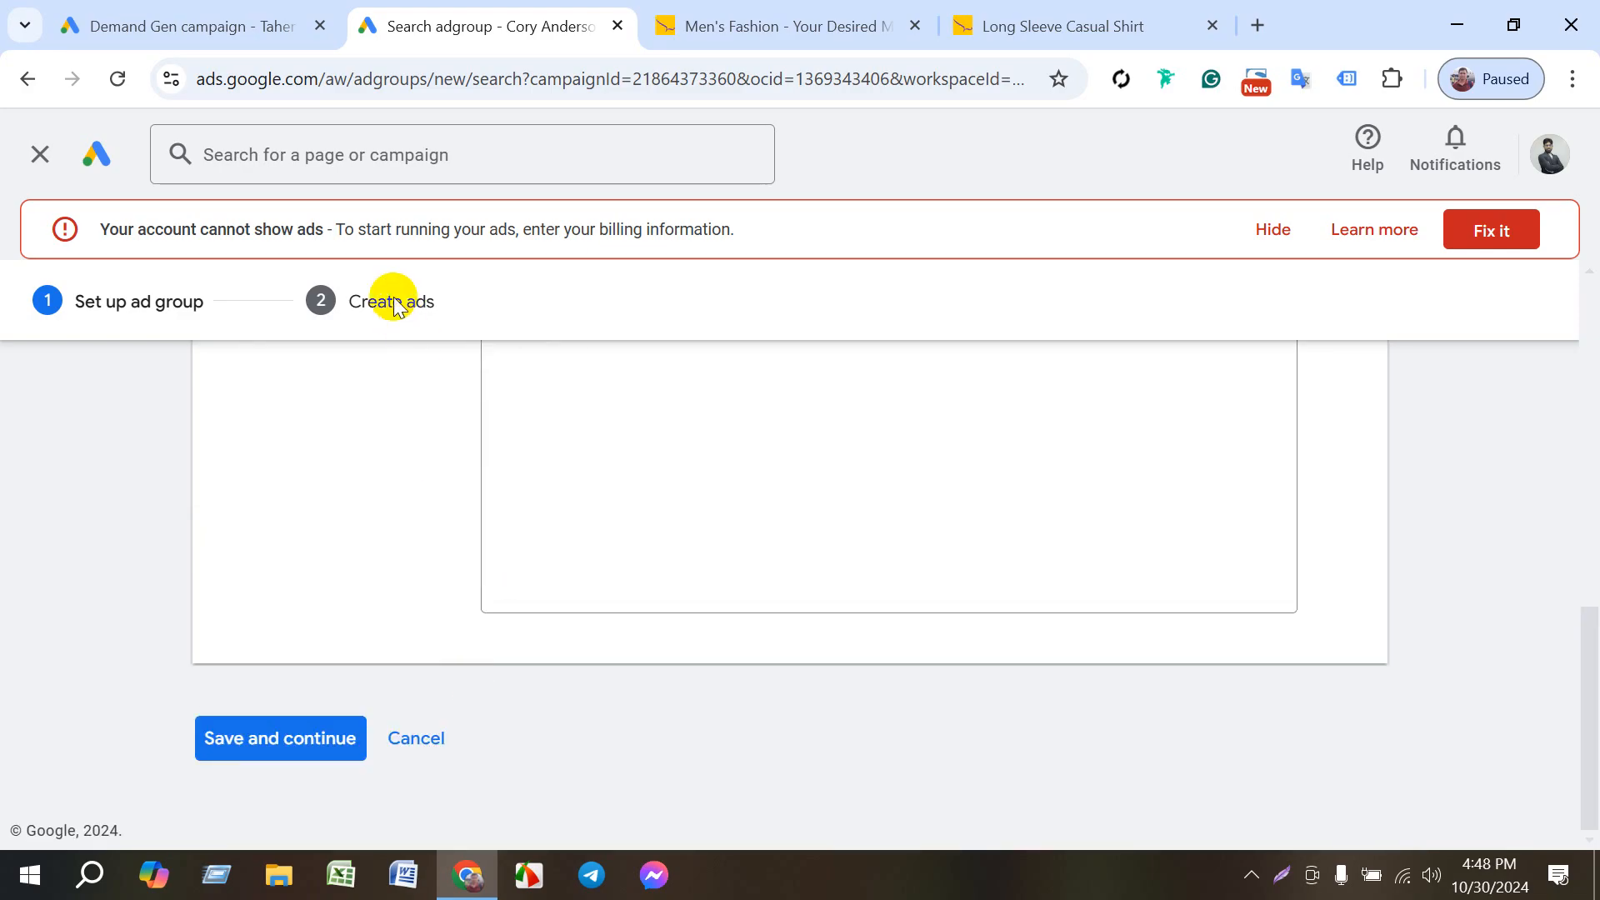
scroll(457, 630, up, 5)
- Open the Kids category on the Le Reve website and copy its page address
click(1042, 29)
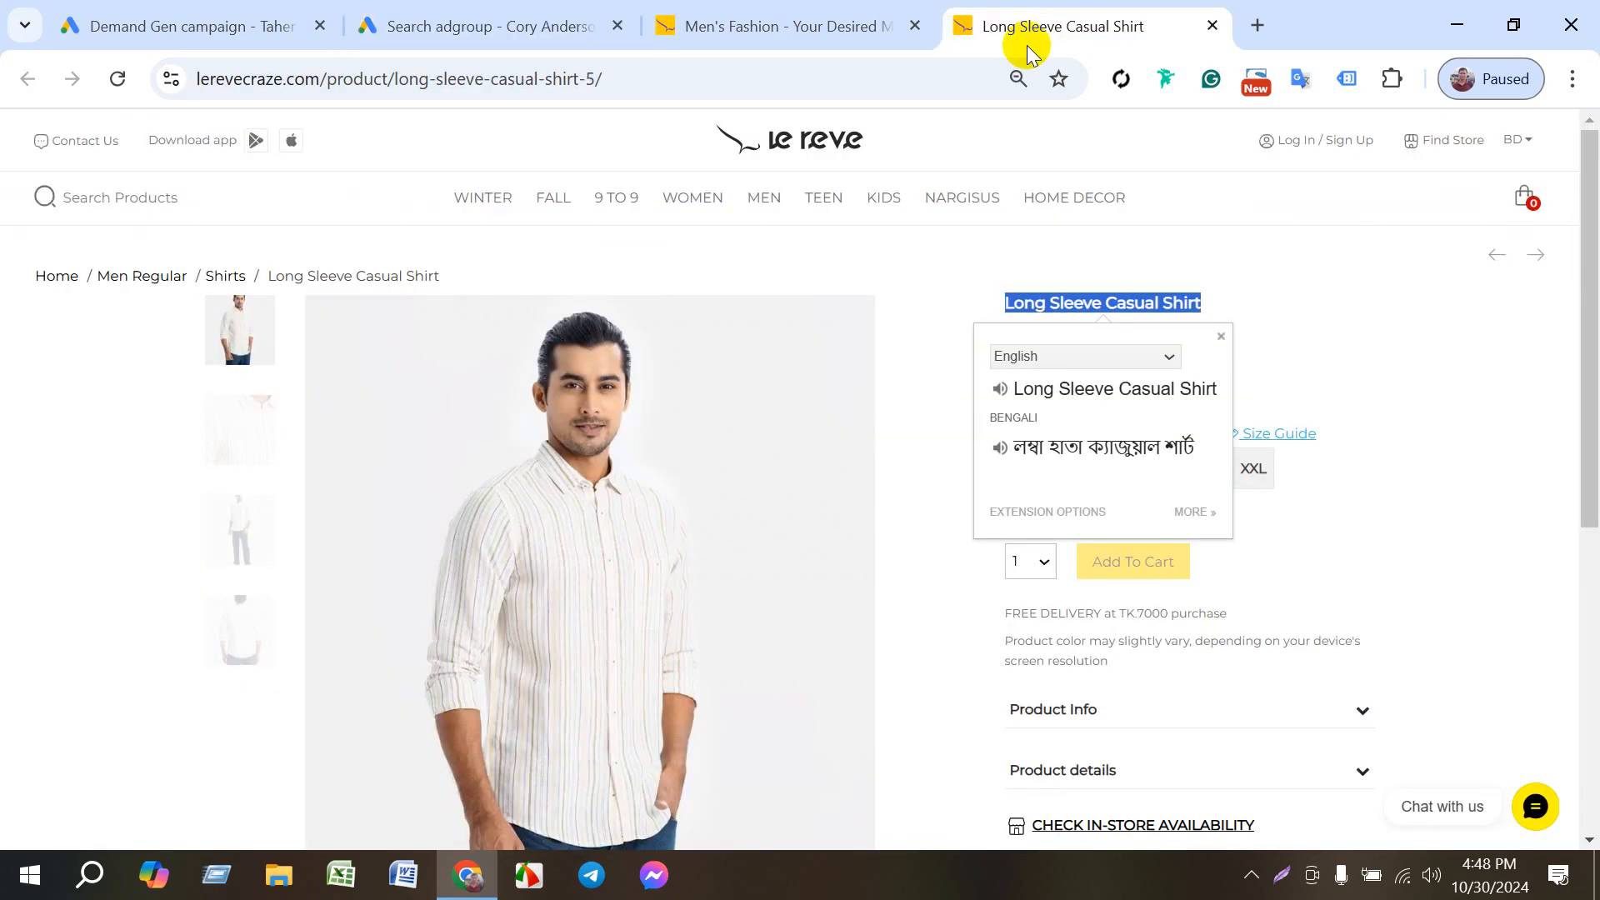
click(825, 199)
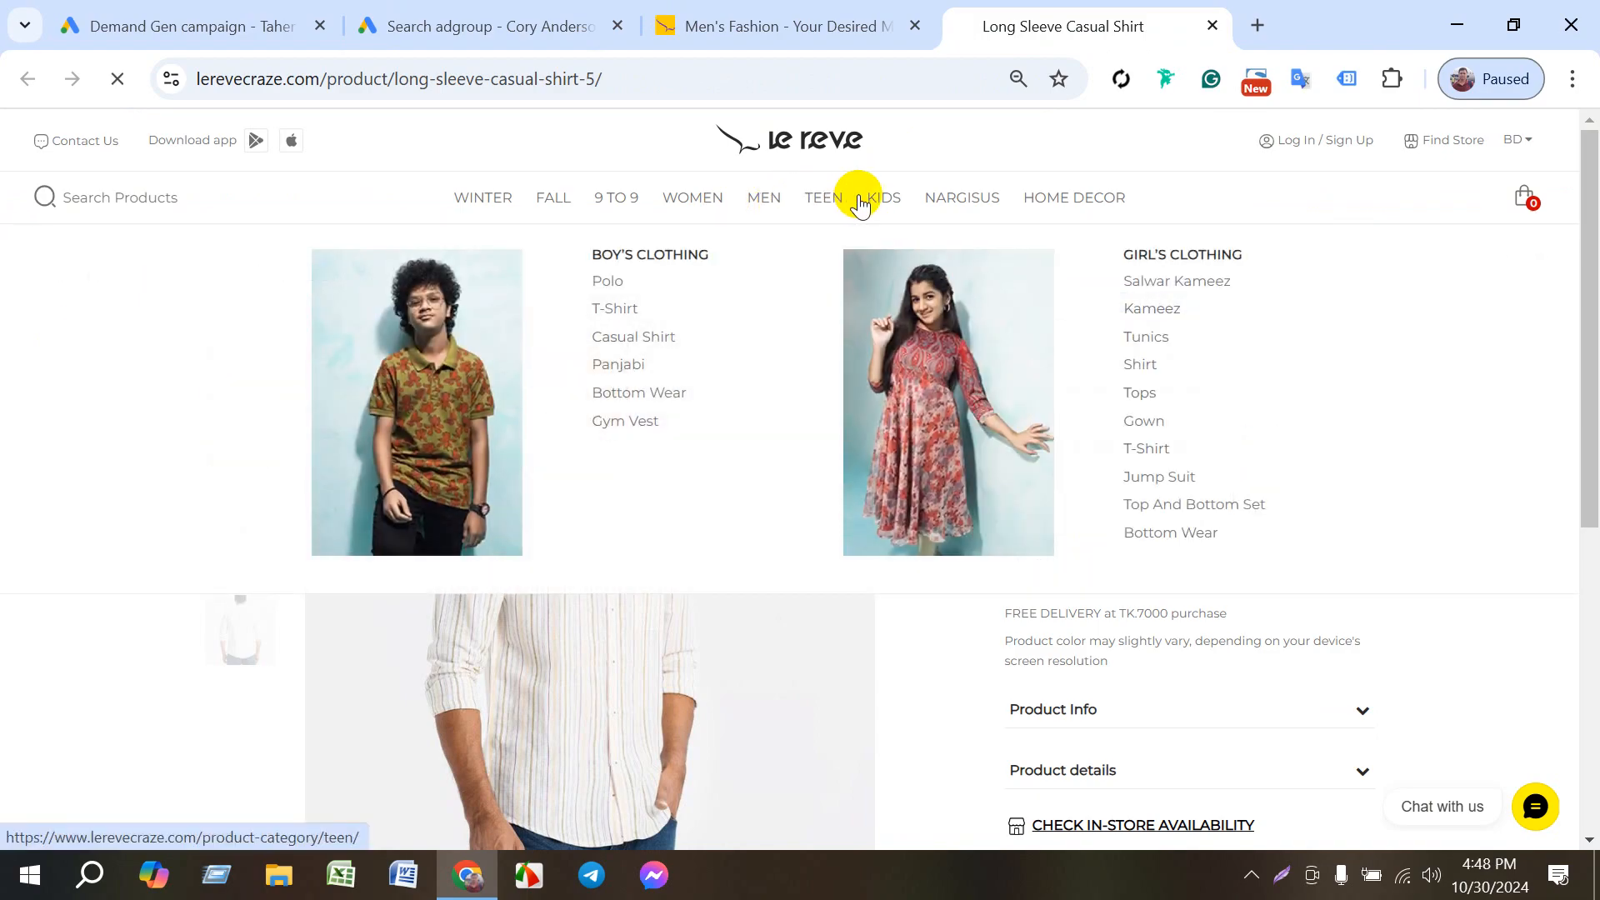
click(377, 93)
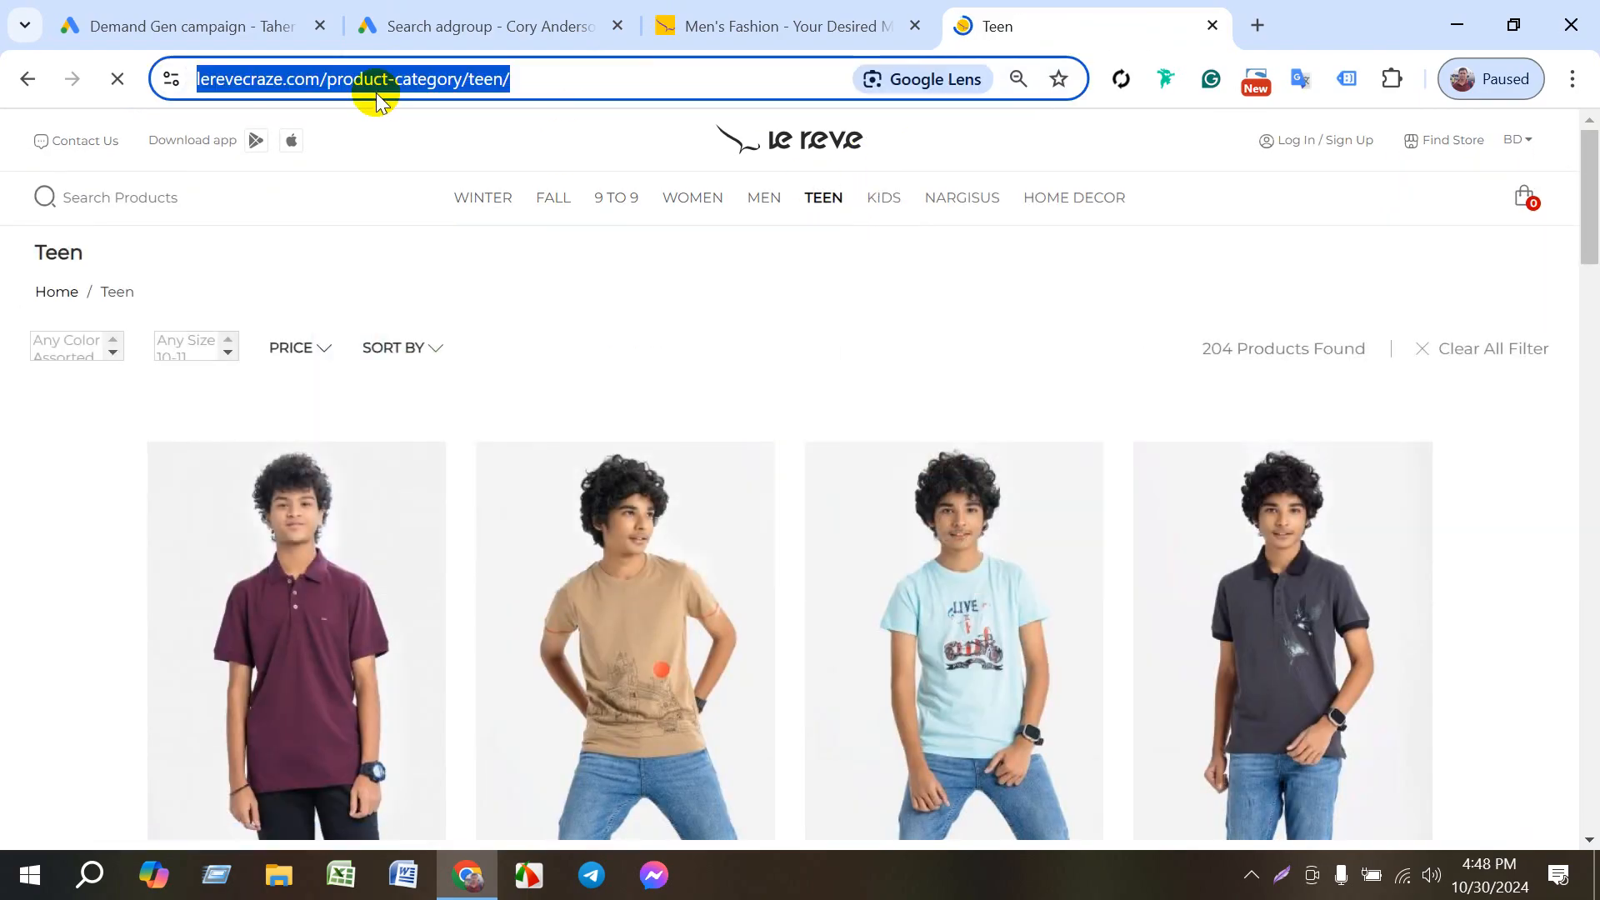
click(884, 197)
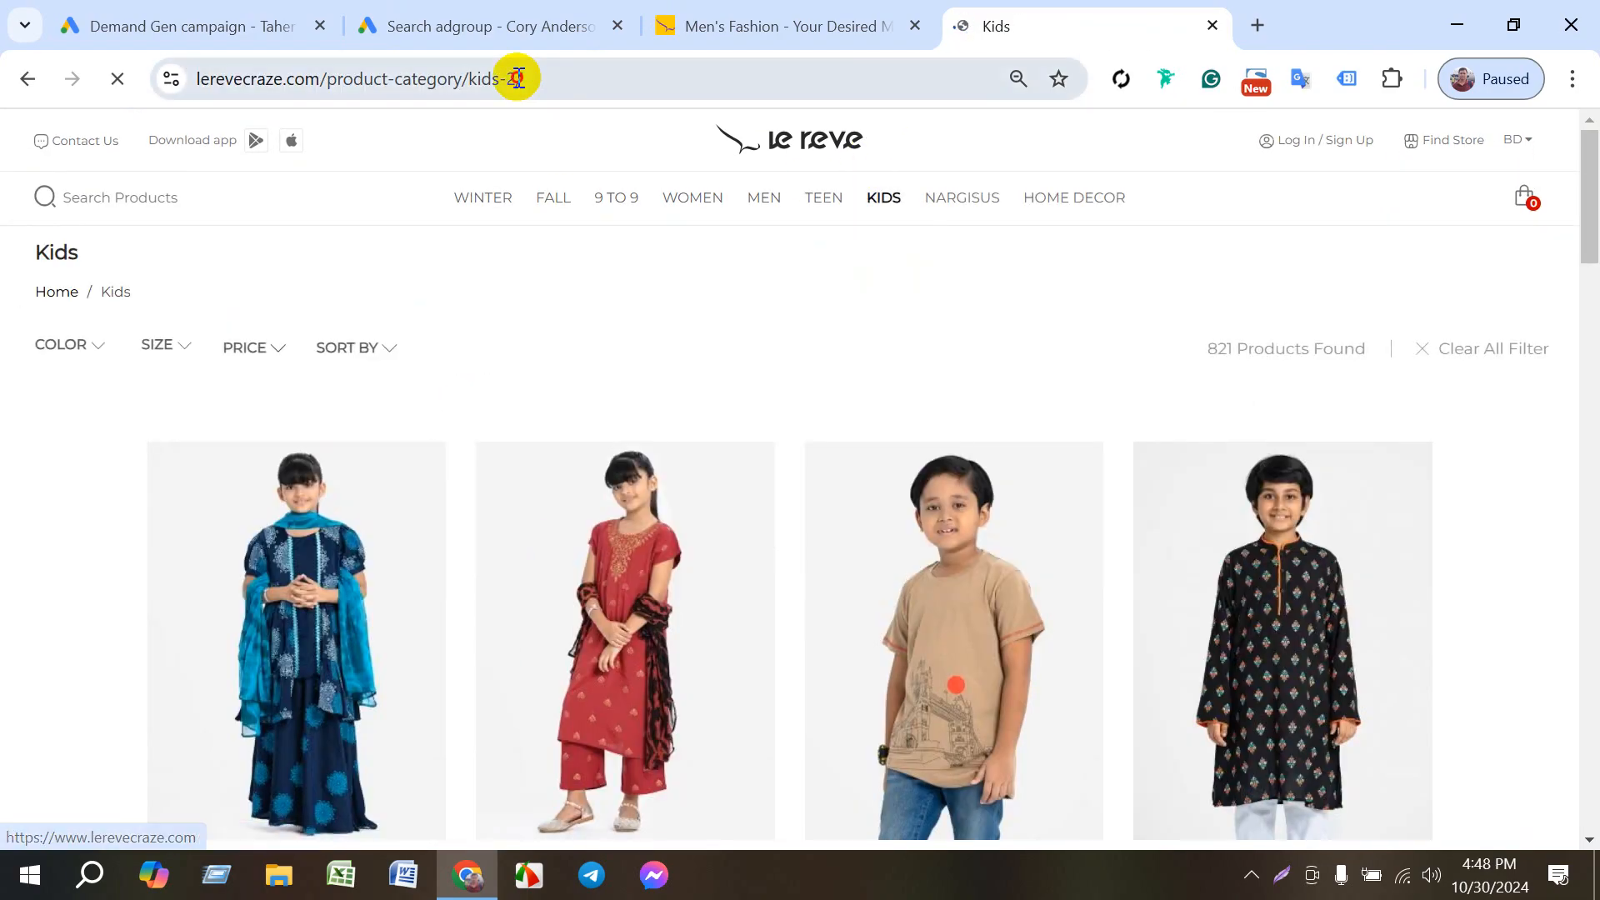
click(517, 76)
key(ctrl+c)
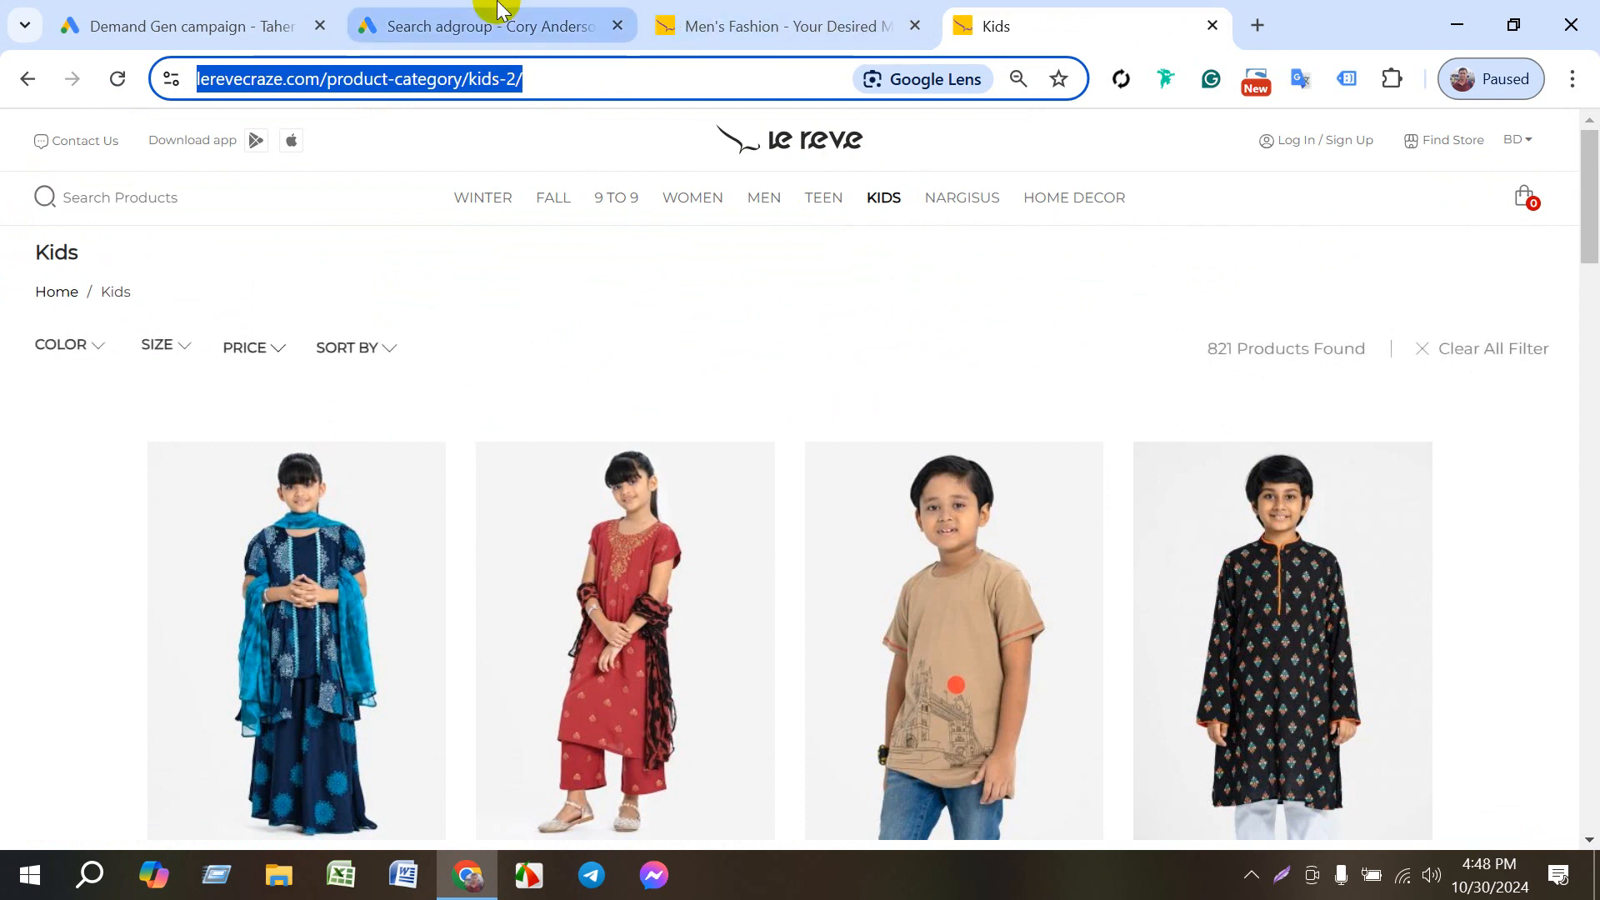
click(500, 10)
scroll(825, 654, down, 2)
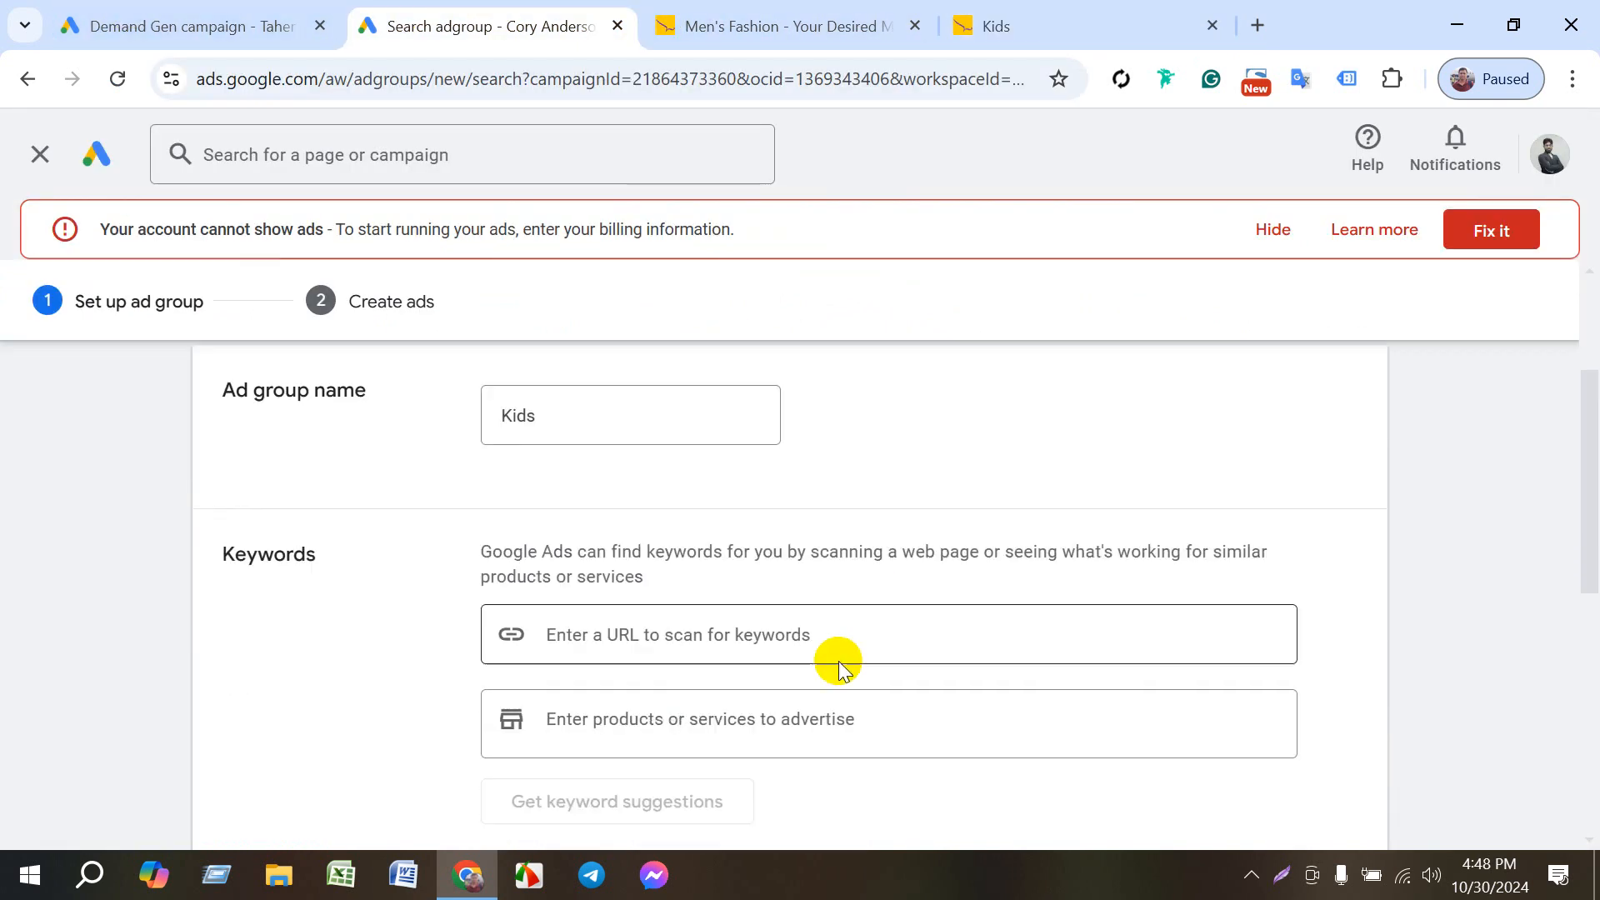
click(750, 629)
key(ctrl+v)
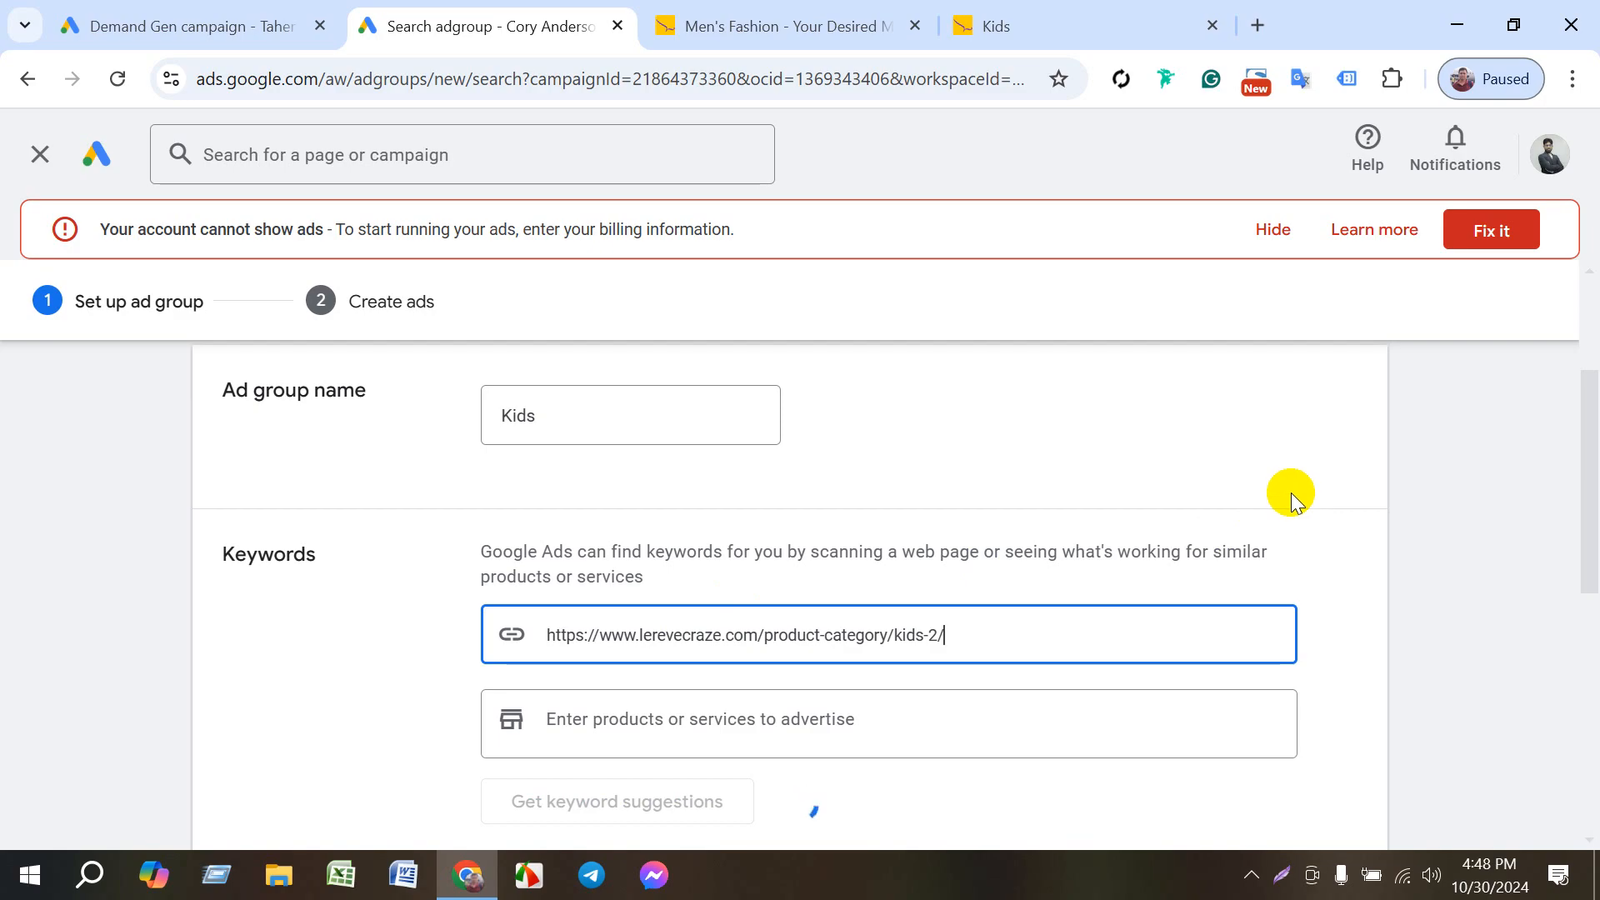
scroll(1291, 503, down, 5)
click(269, 747)
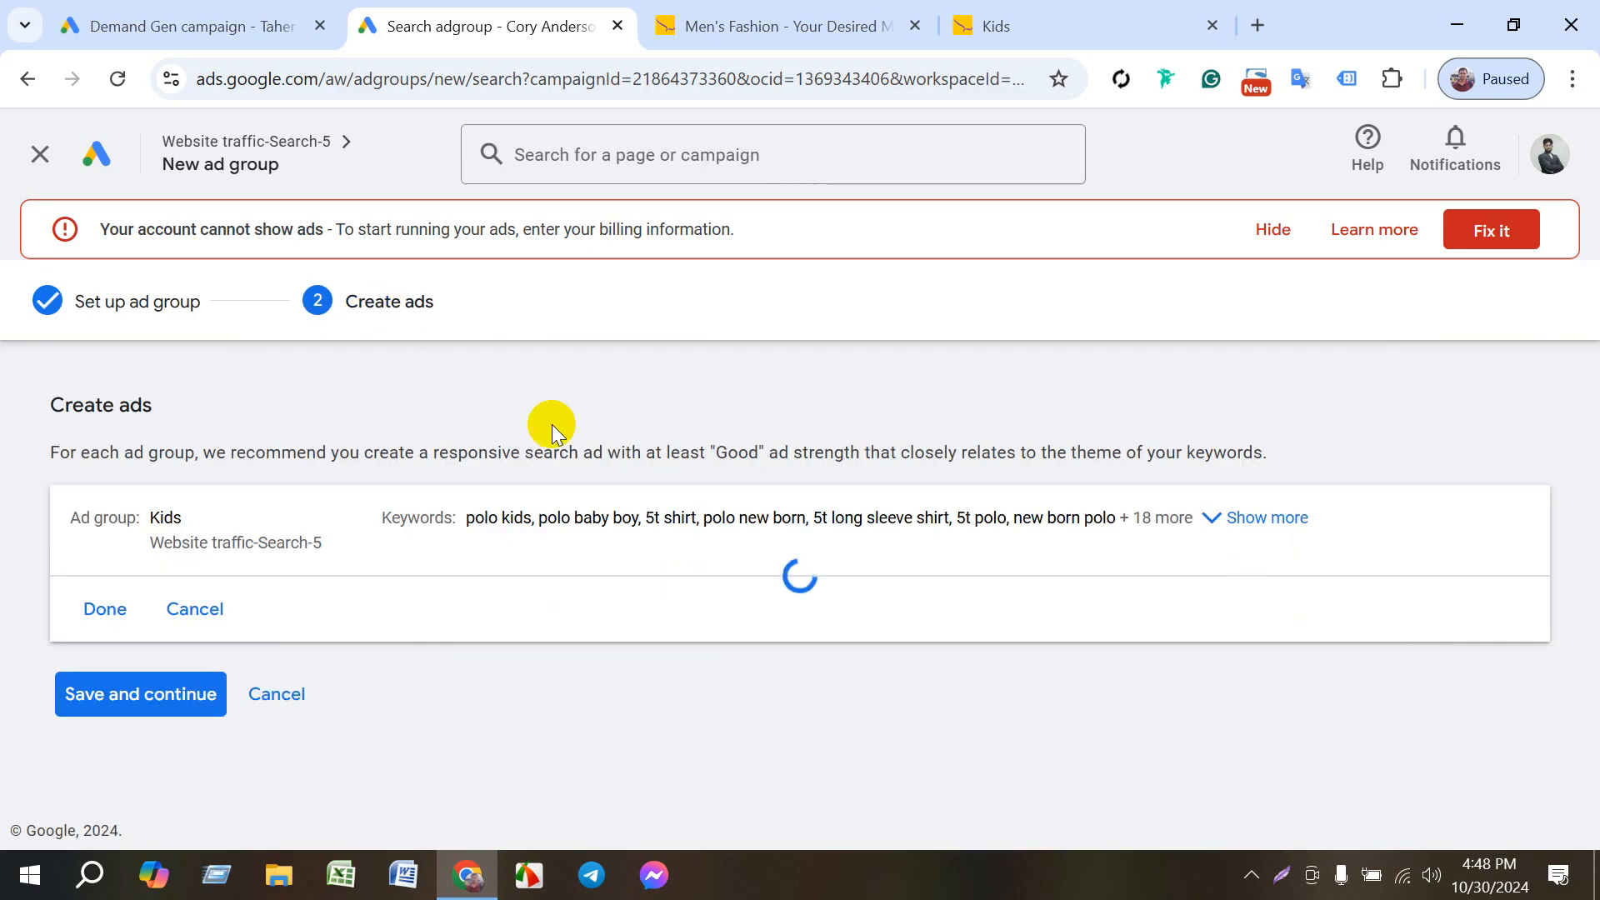
- Review the Kids ad draft from its final URL and display path through headlines and descriptions to the save options
scroll(342, 659, down, 4)
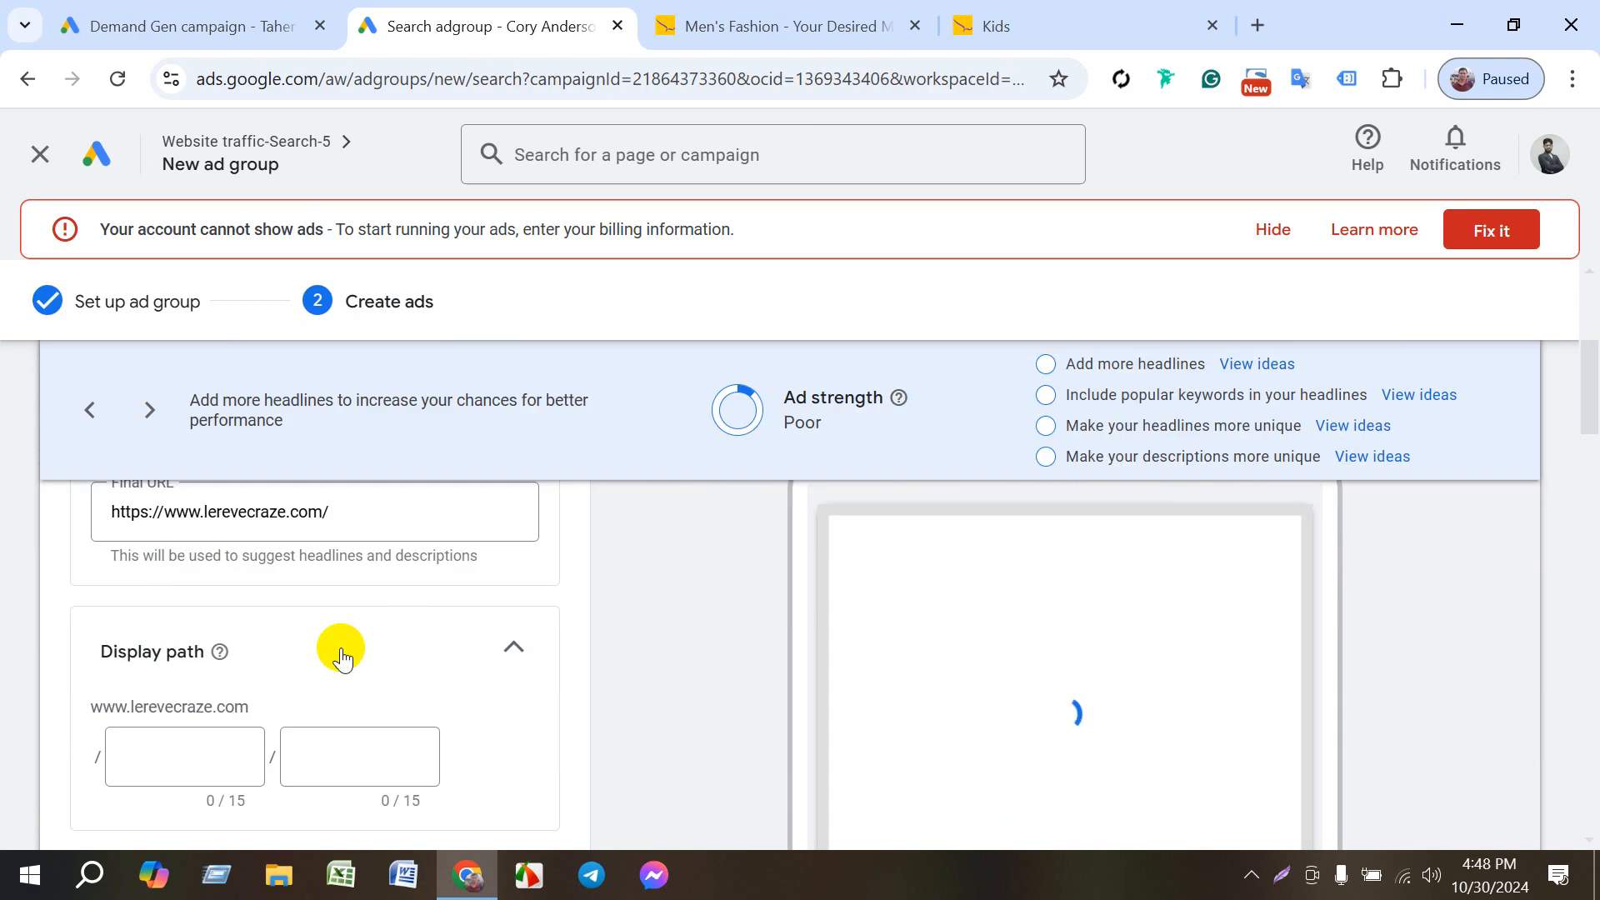
scroll(422, 679, down, 4)
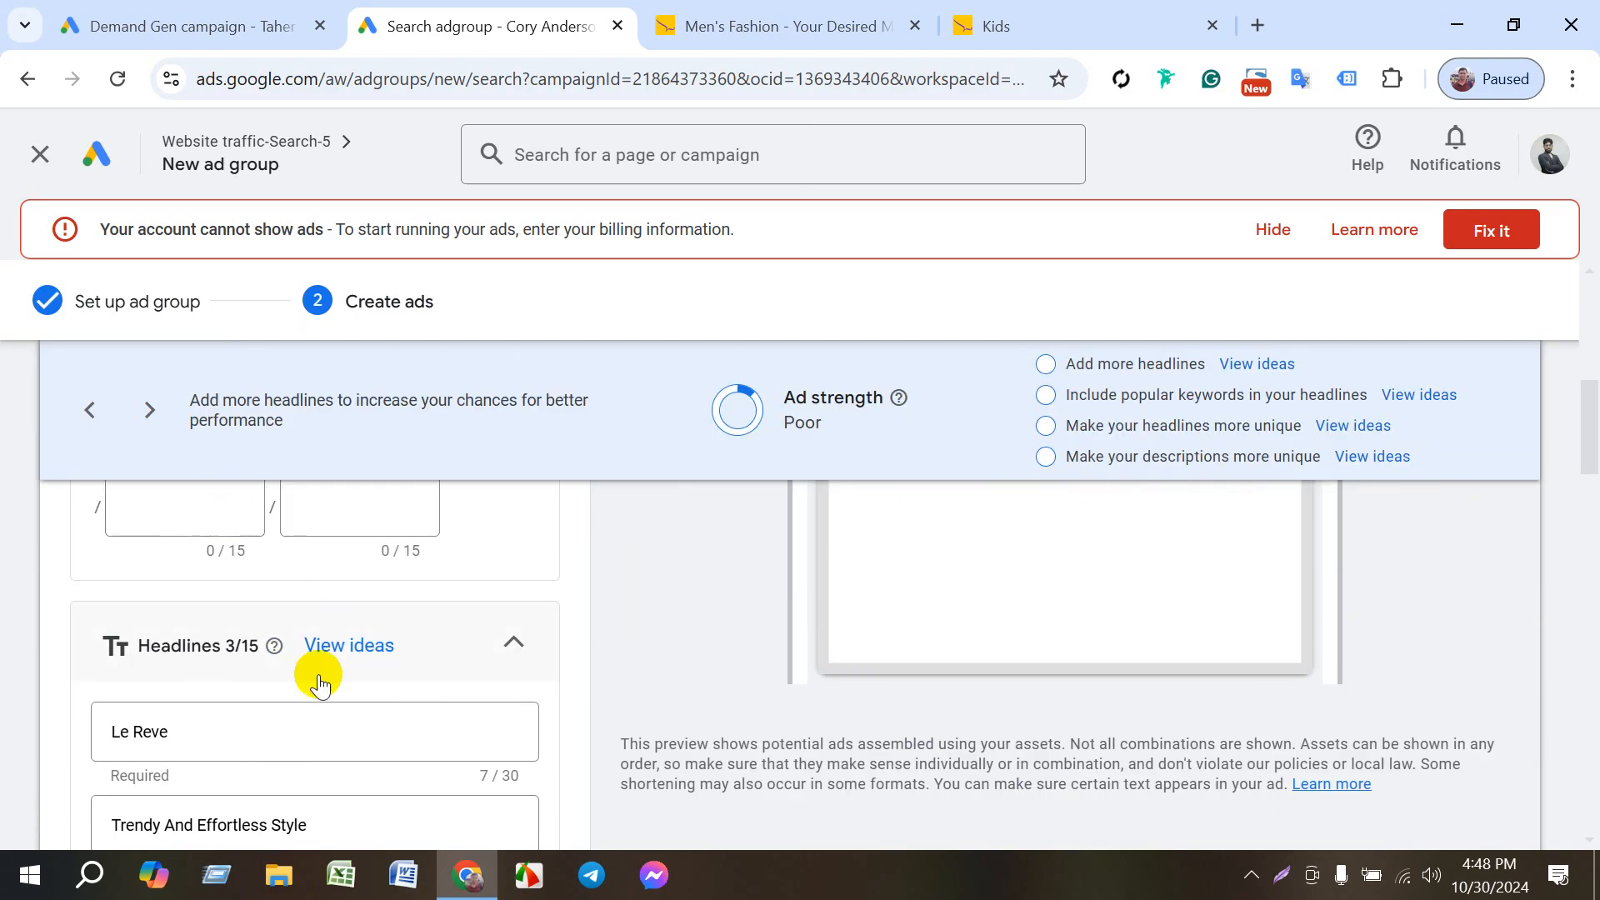
scroll(320, 685, down, 10)
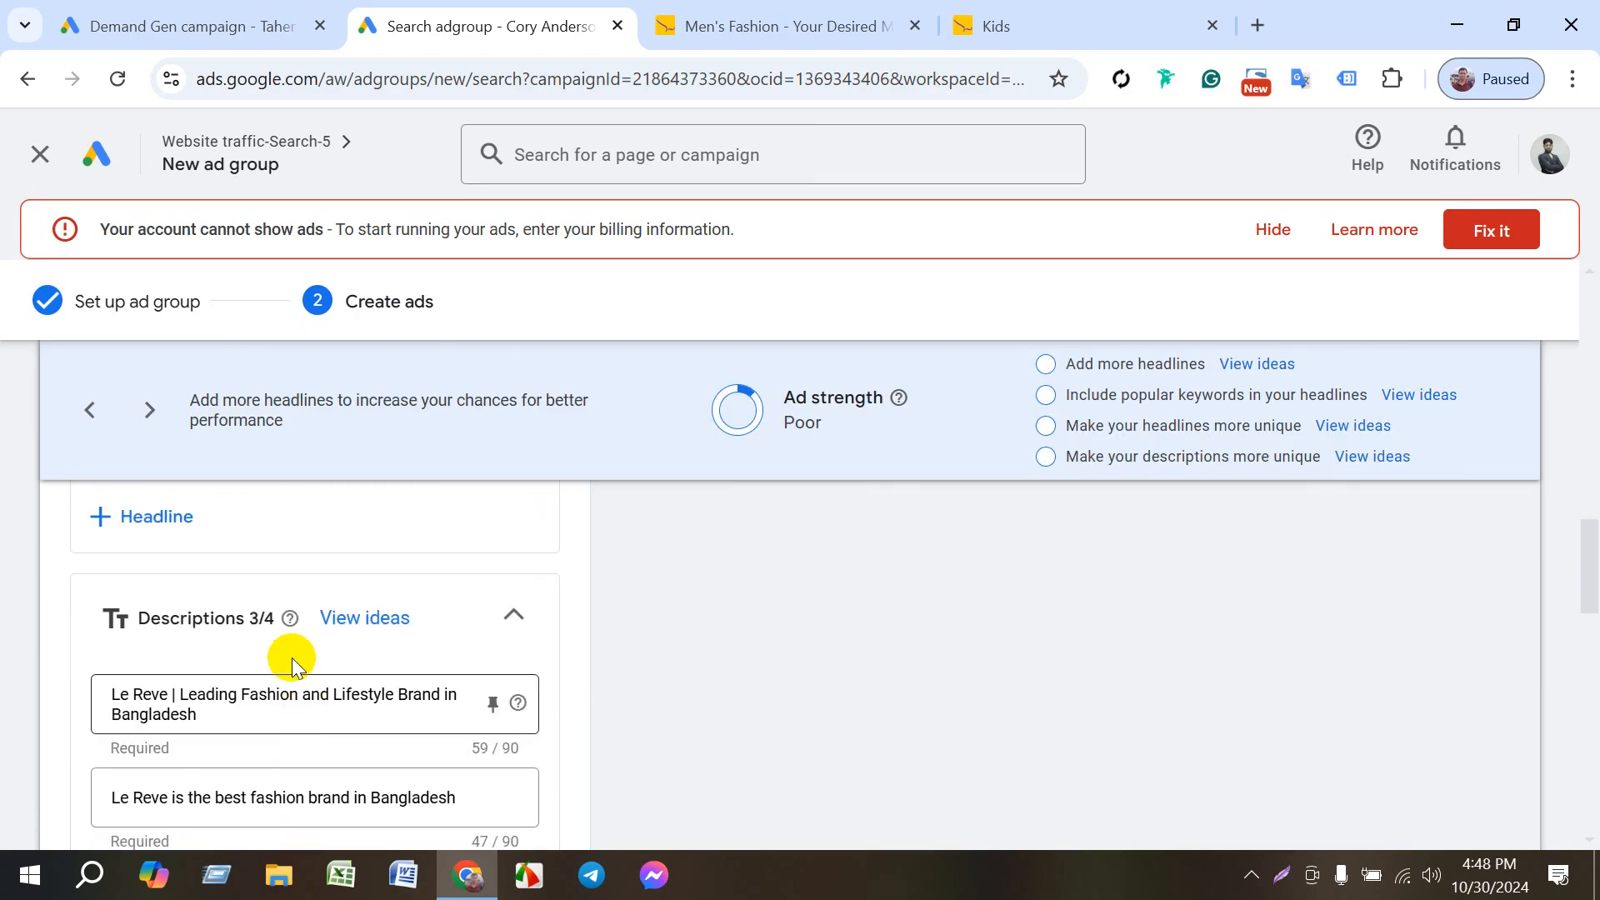
scroll(291, 658, down, 15)
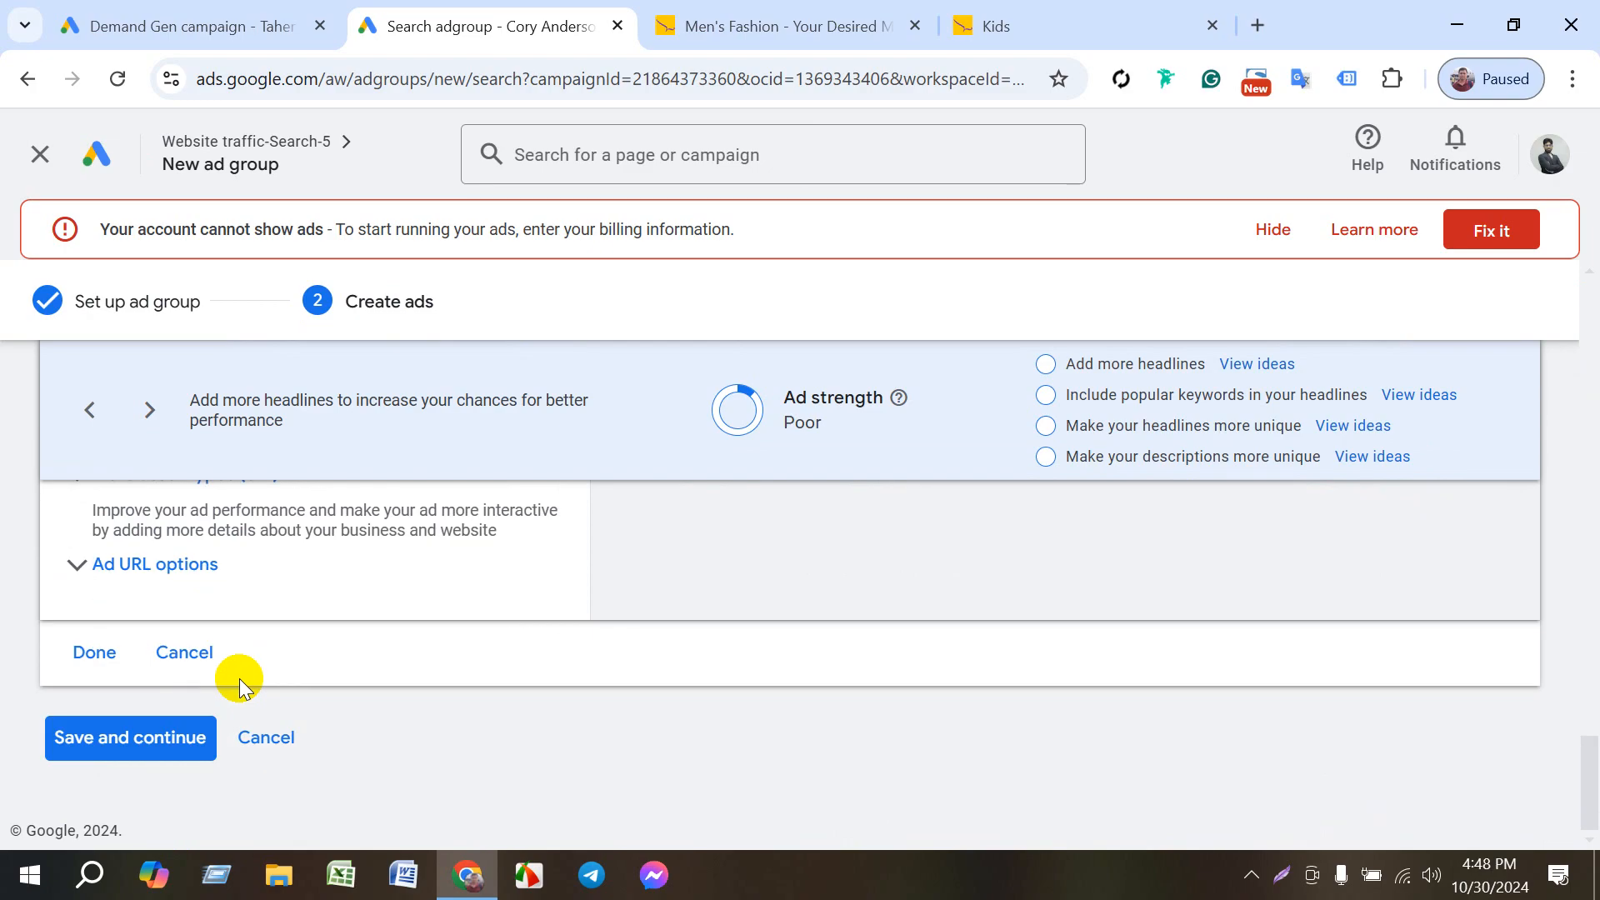
click(83, 748)
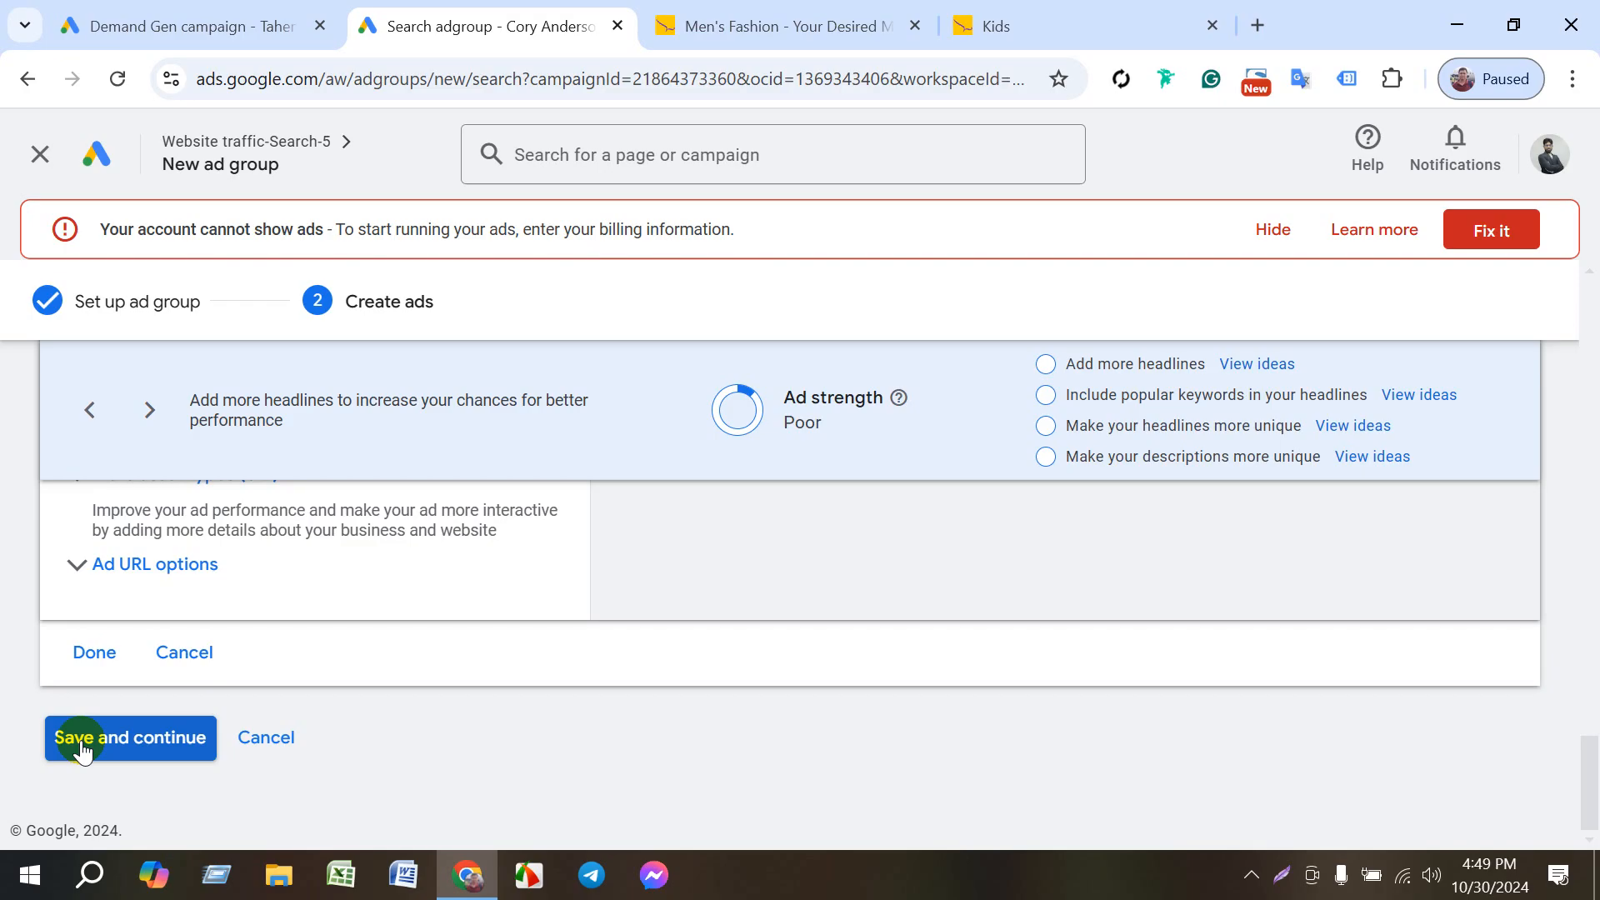
scroll(236, 674, up, 20)
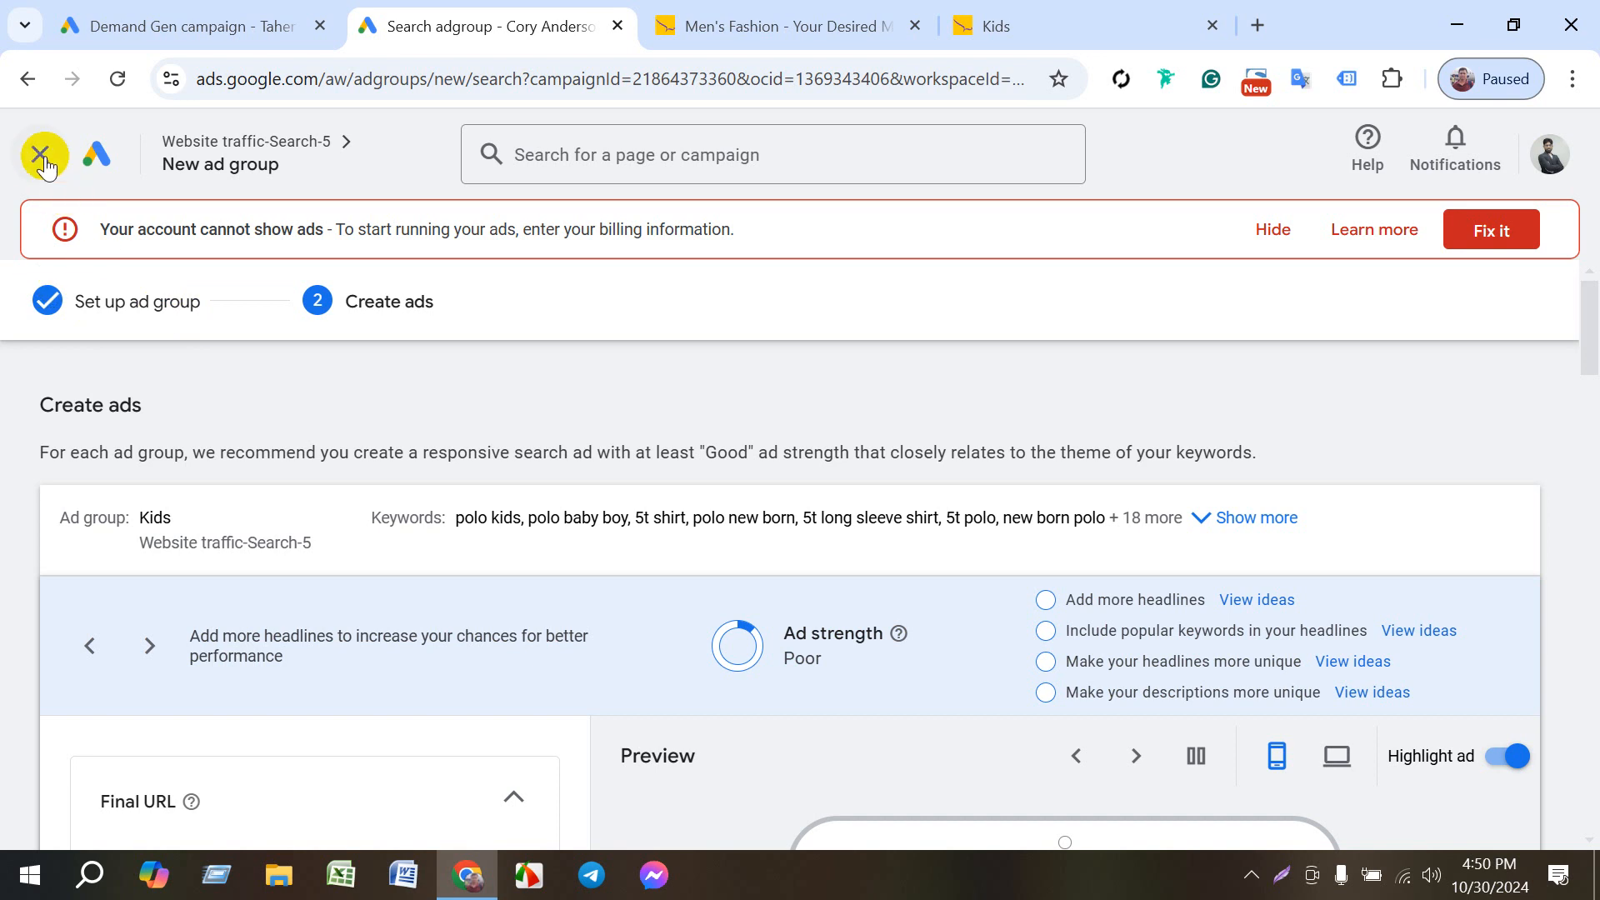
- Switch to the Le Reve website and open its home page
click(688, 26)
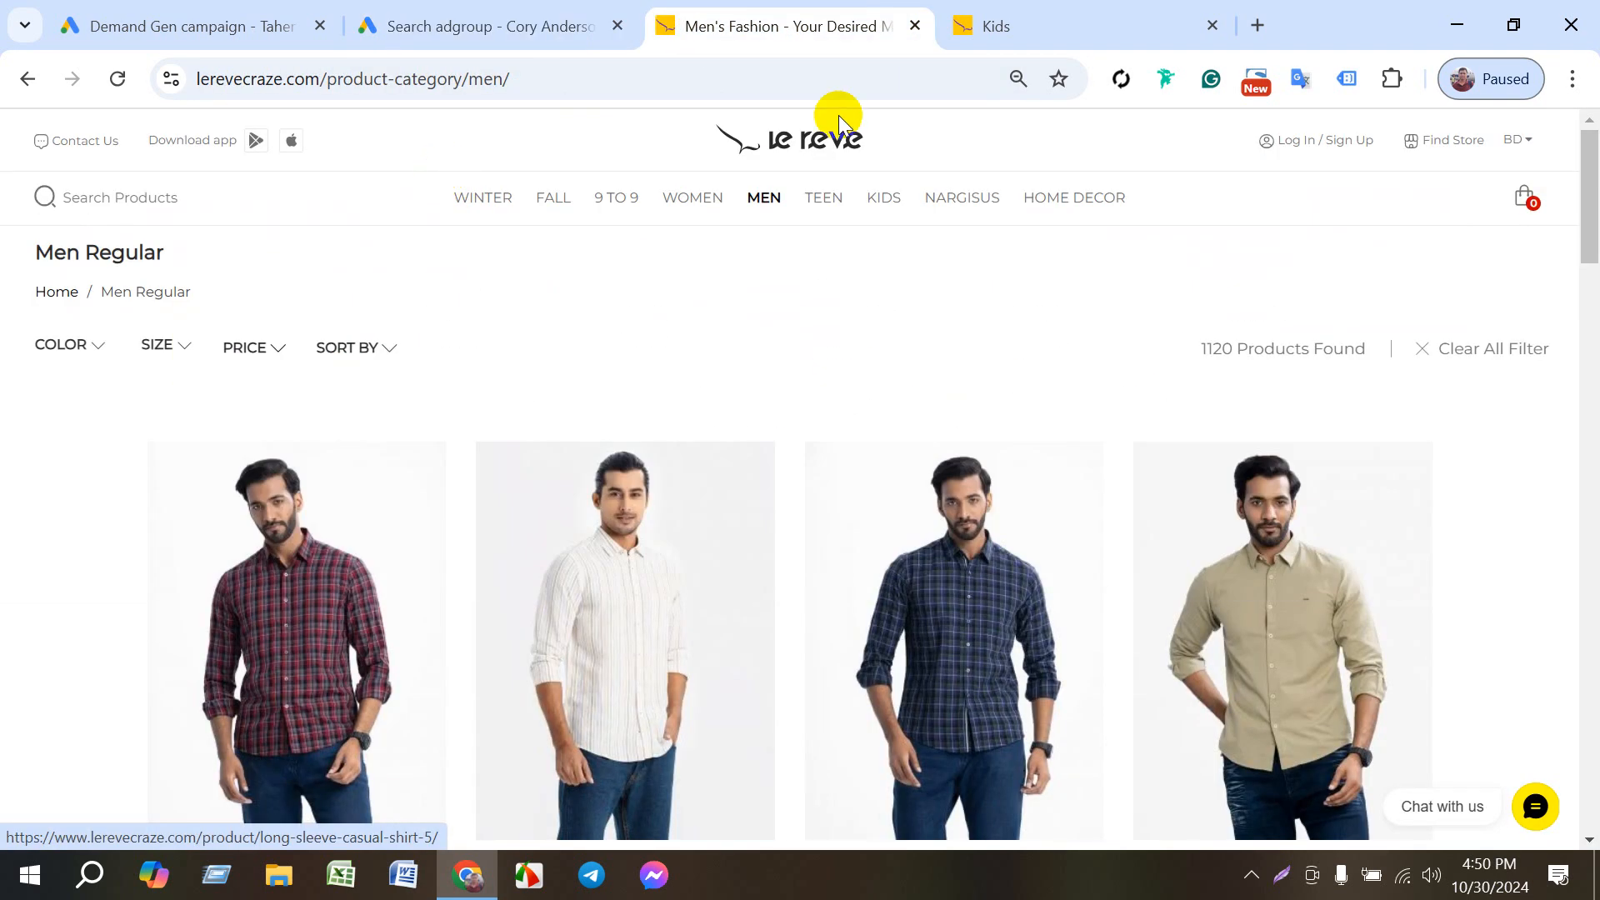
click(825, 146)
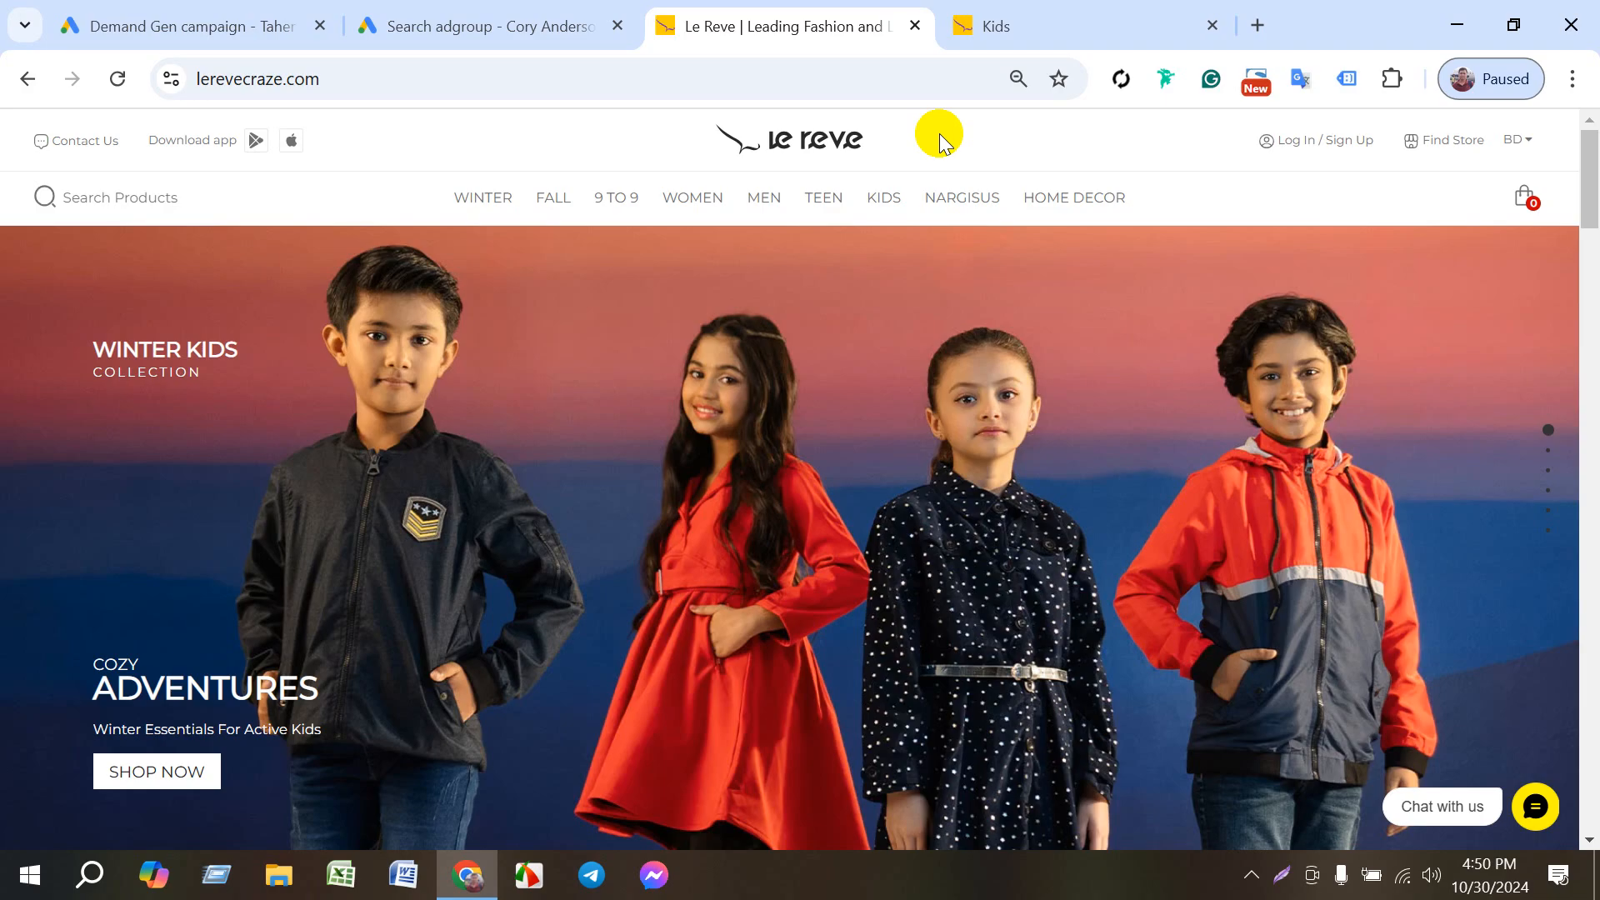
- Return to Google Ads and leave the Kids ad creation without saving an ad, going back to the ad groups list
click(575, 26)
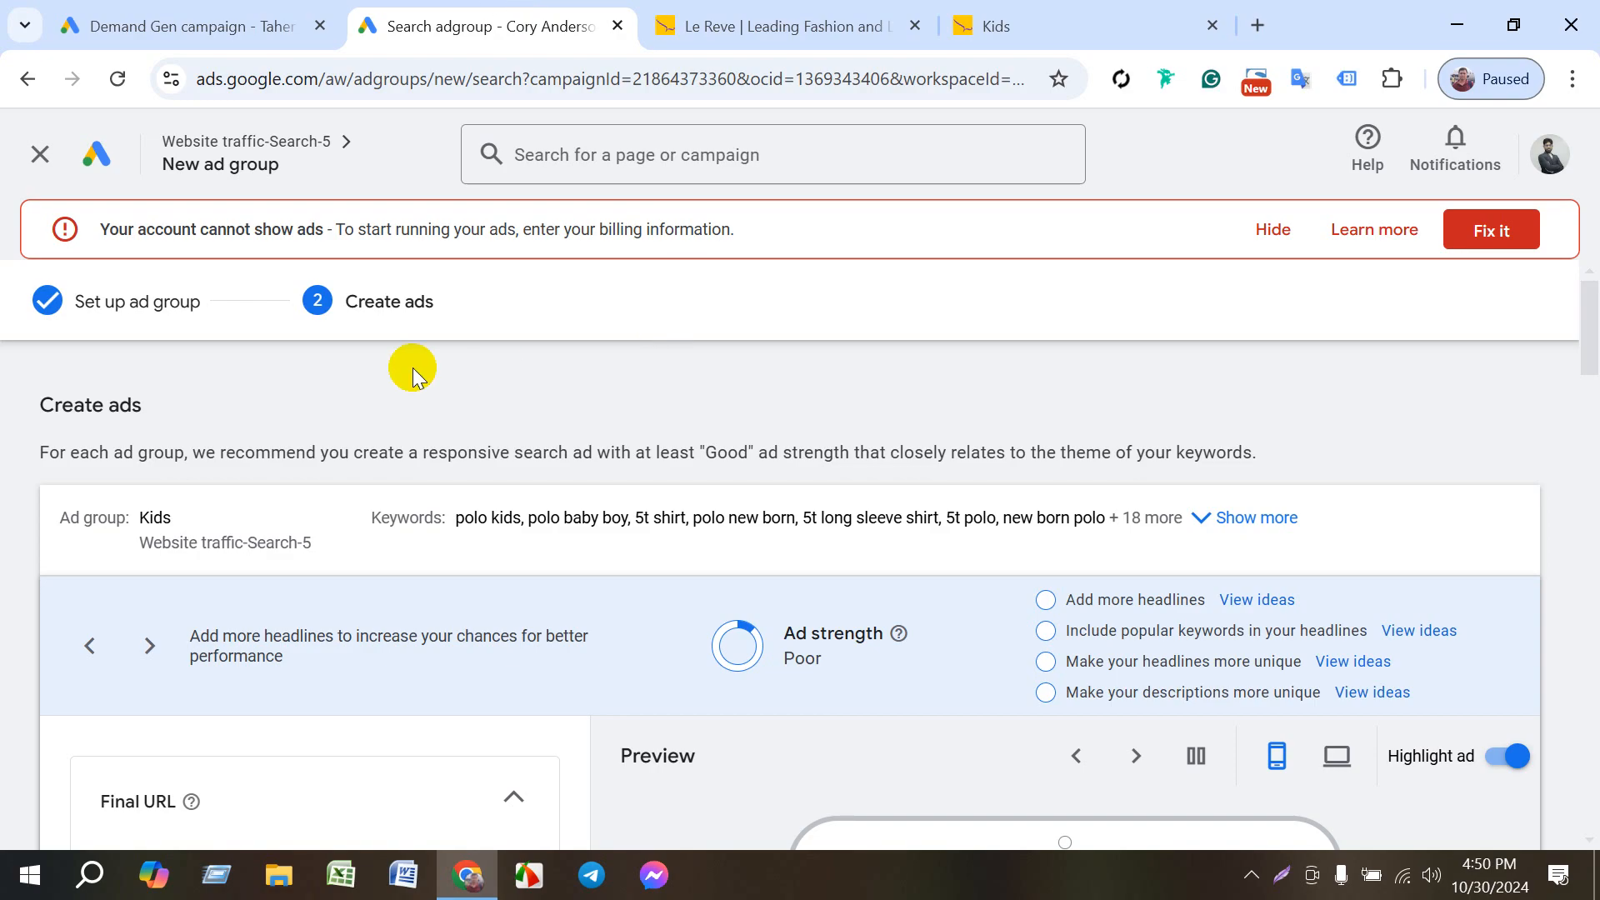
click(28, 81)
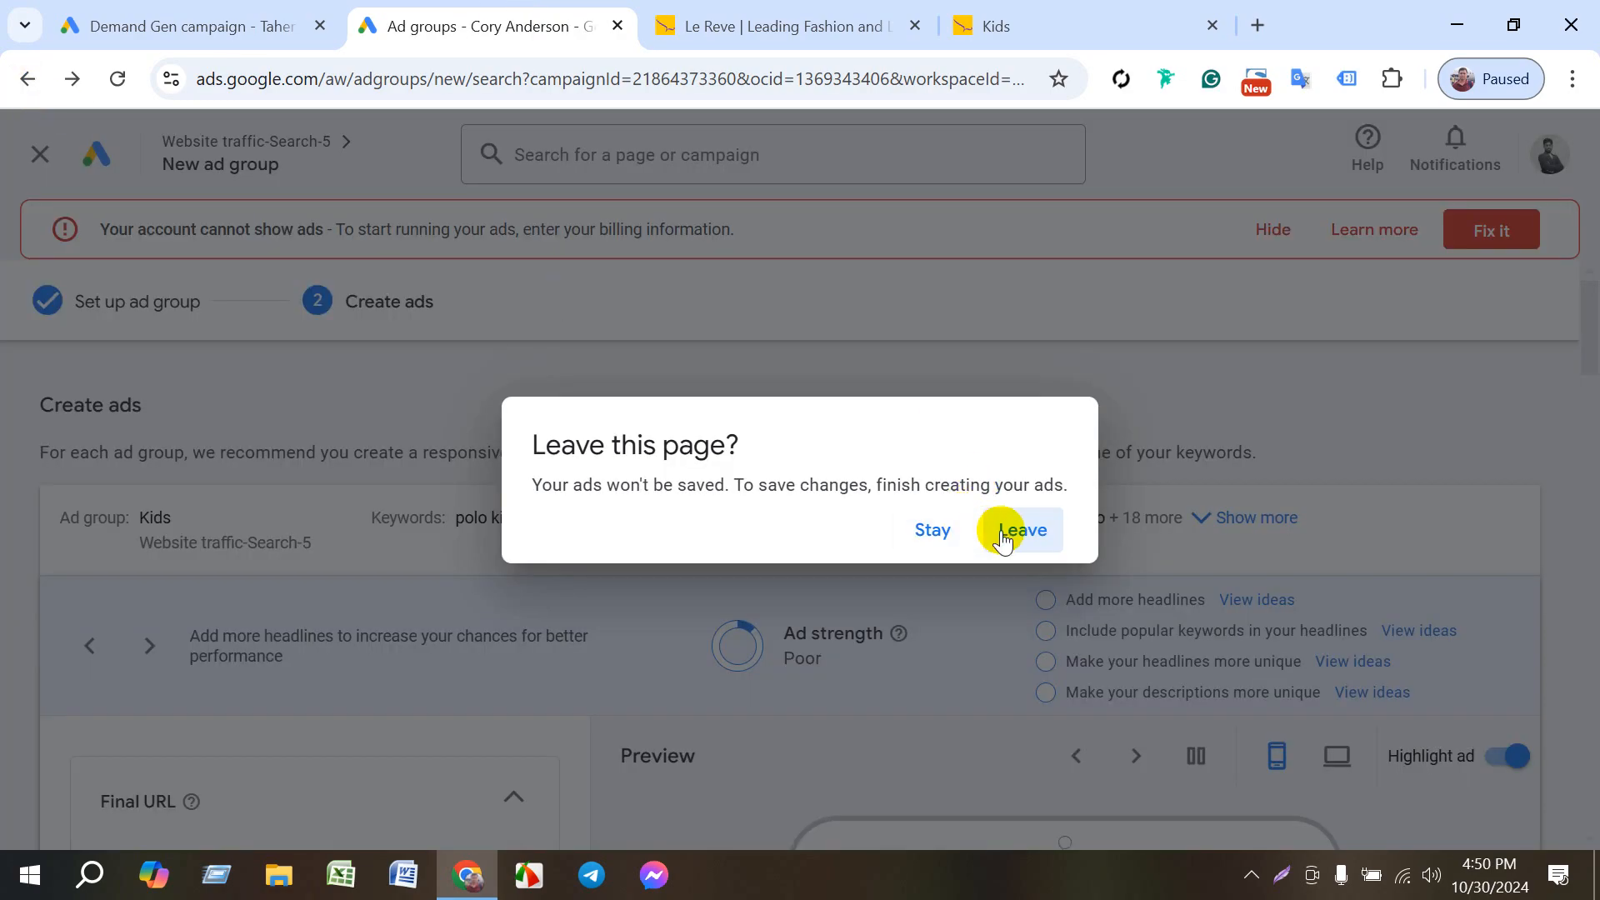
click(1005, 534)
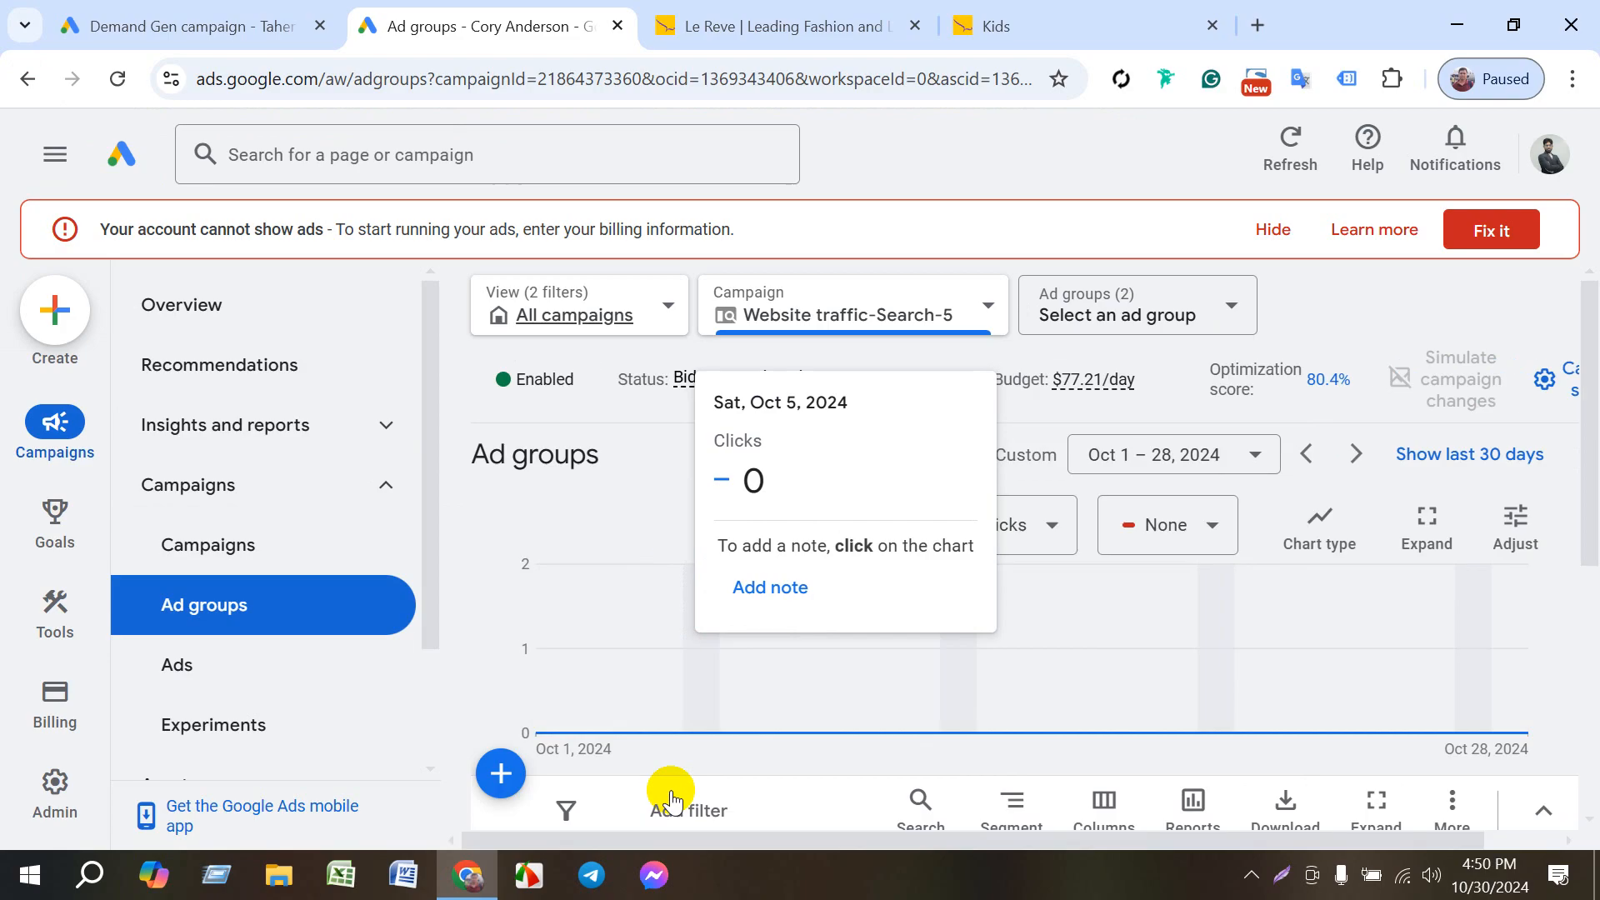
scroll(684, 750, down, 5)
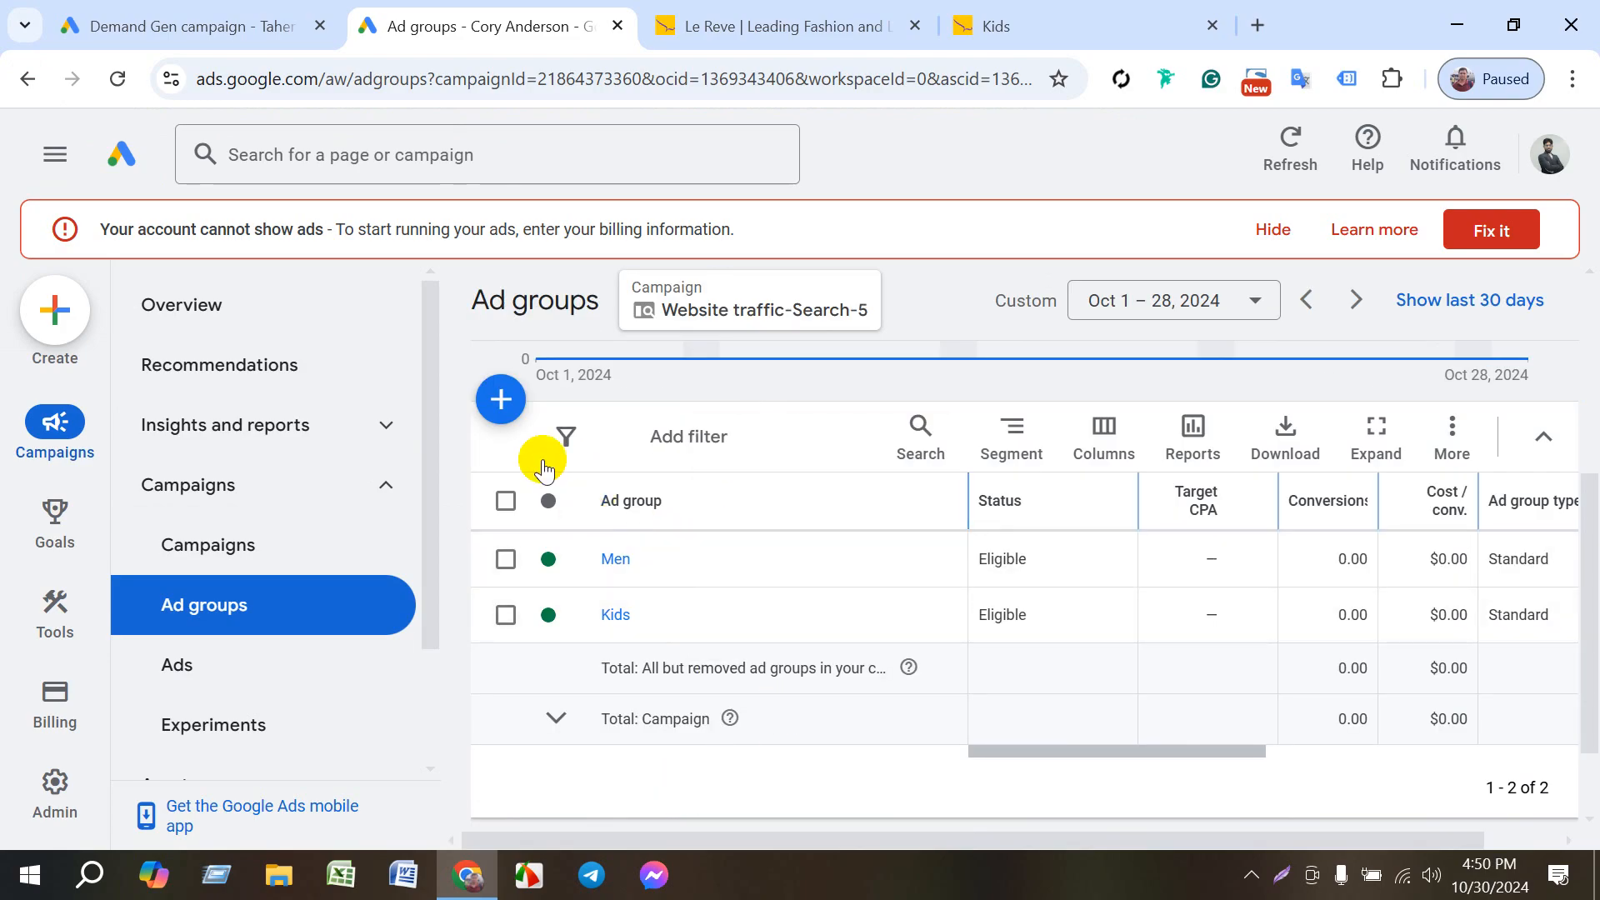
- Examine the Standard and Dynamic type choices in a new ad group setup, and leave without saving
click(500, 398)
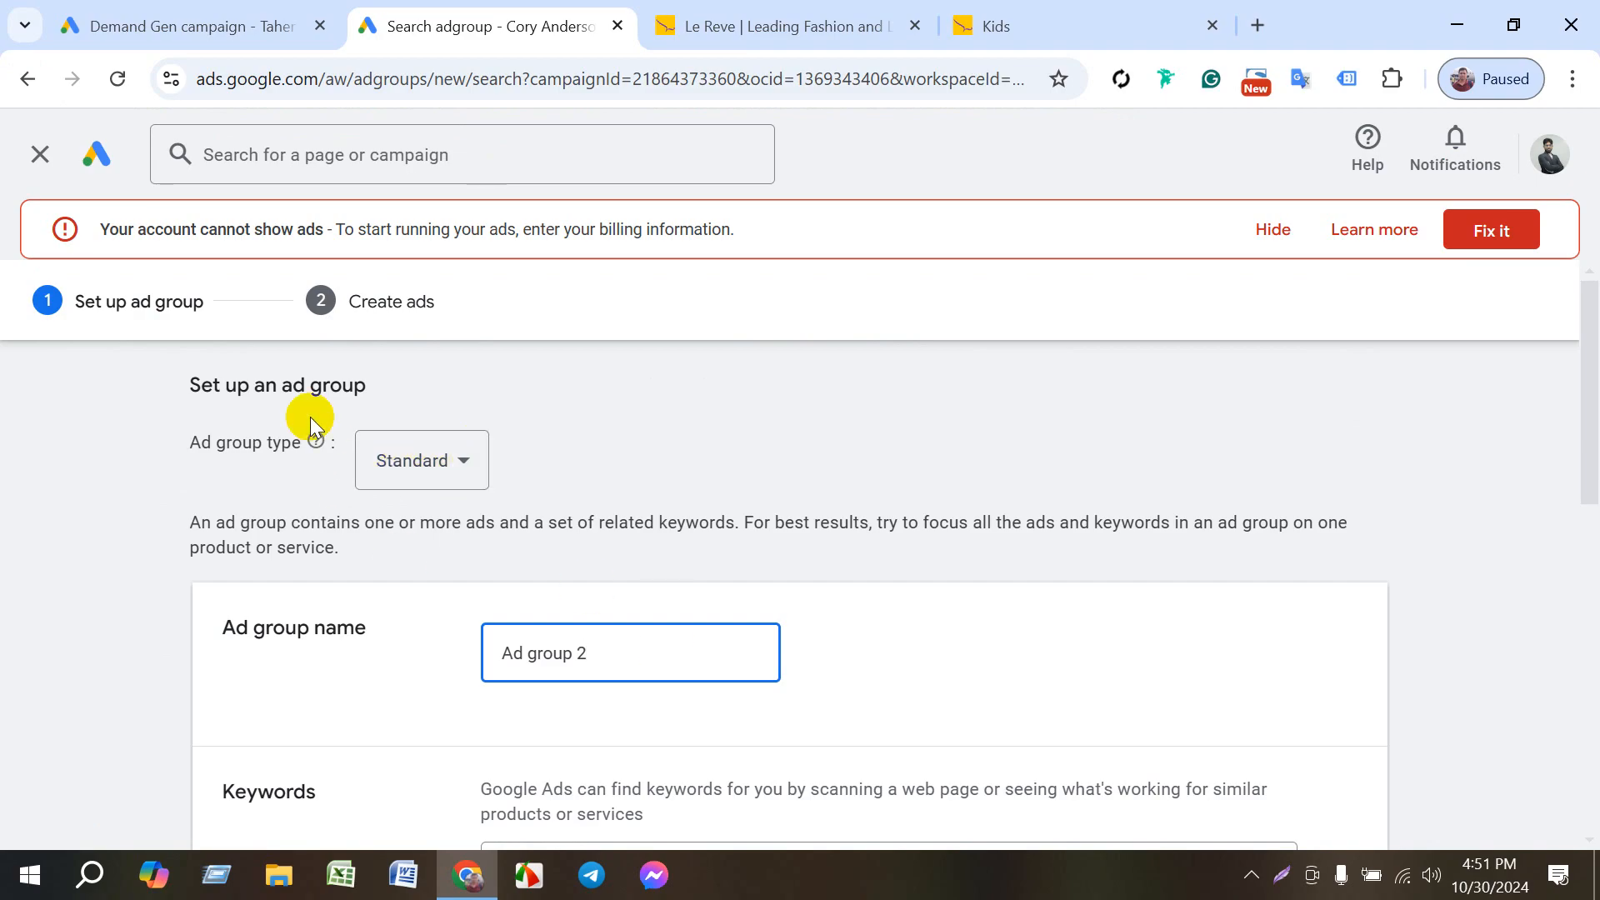
scroll(609, 659, down, 2)
scroll(609, 659, down, 3)
scroll(546, 661, up, 5)
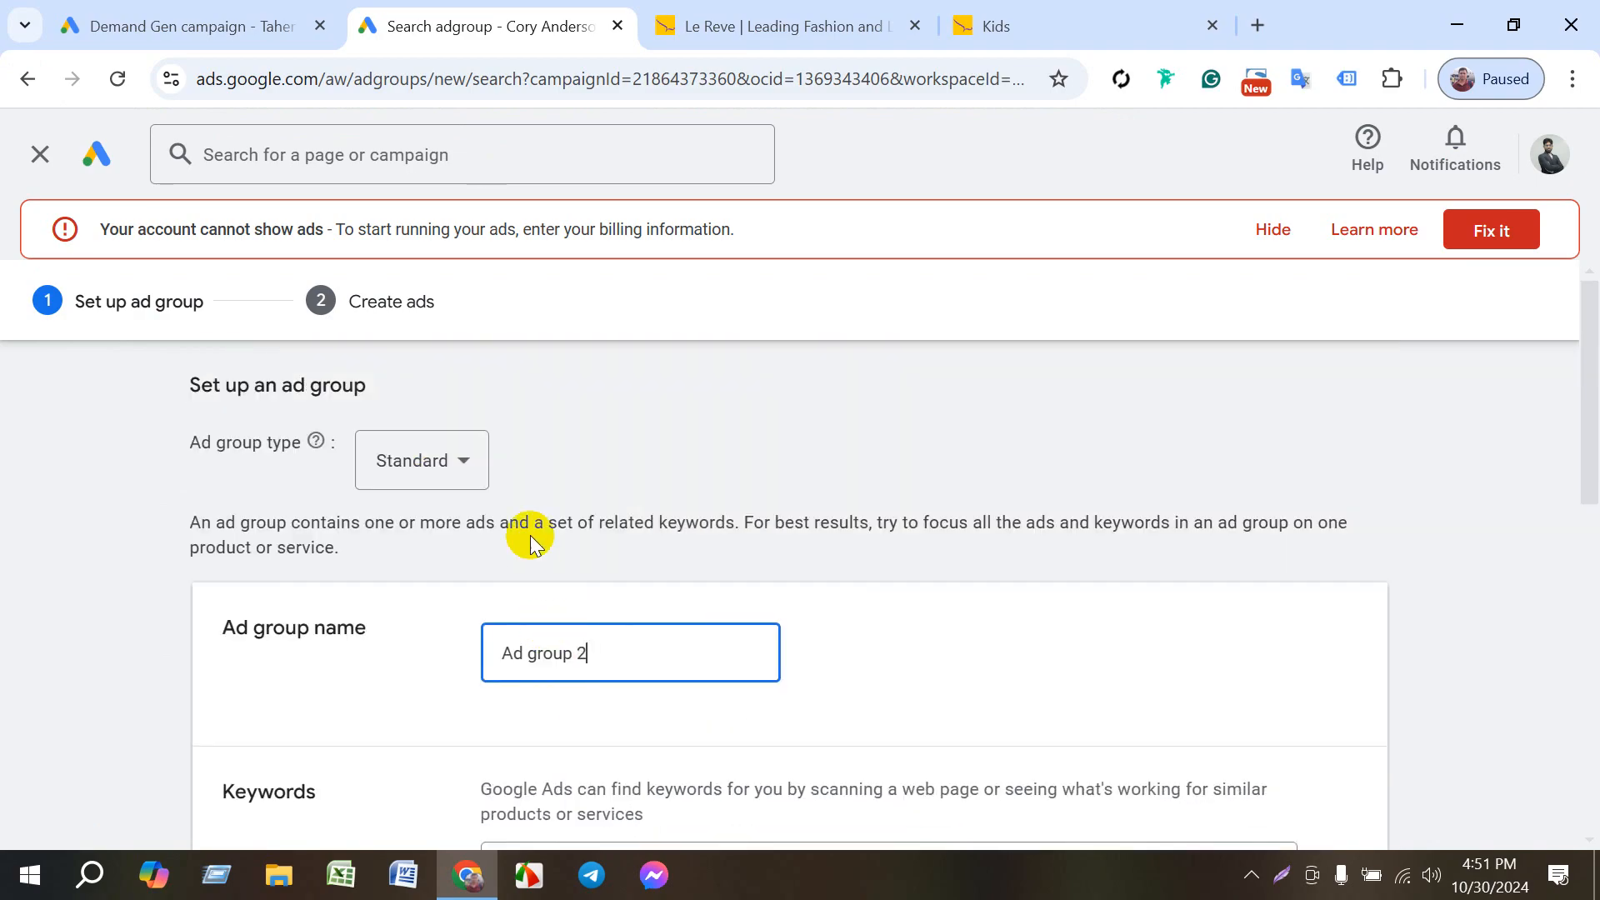
click(446, 476)
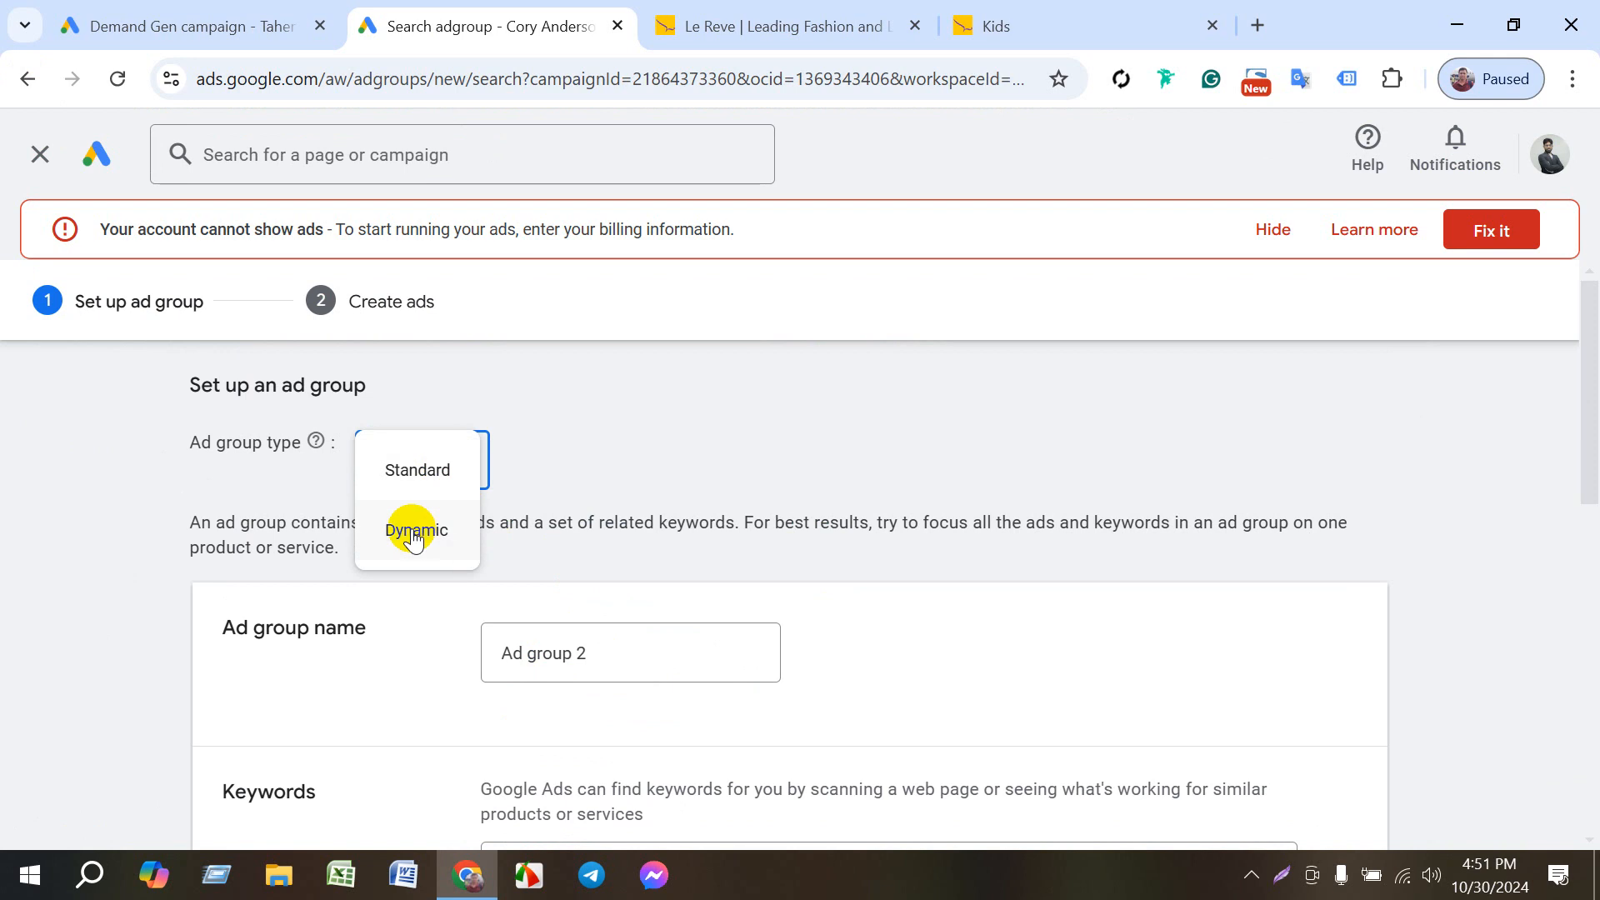
click(613, 431)
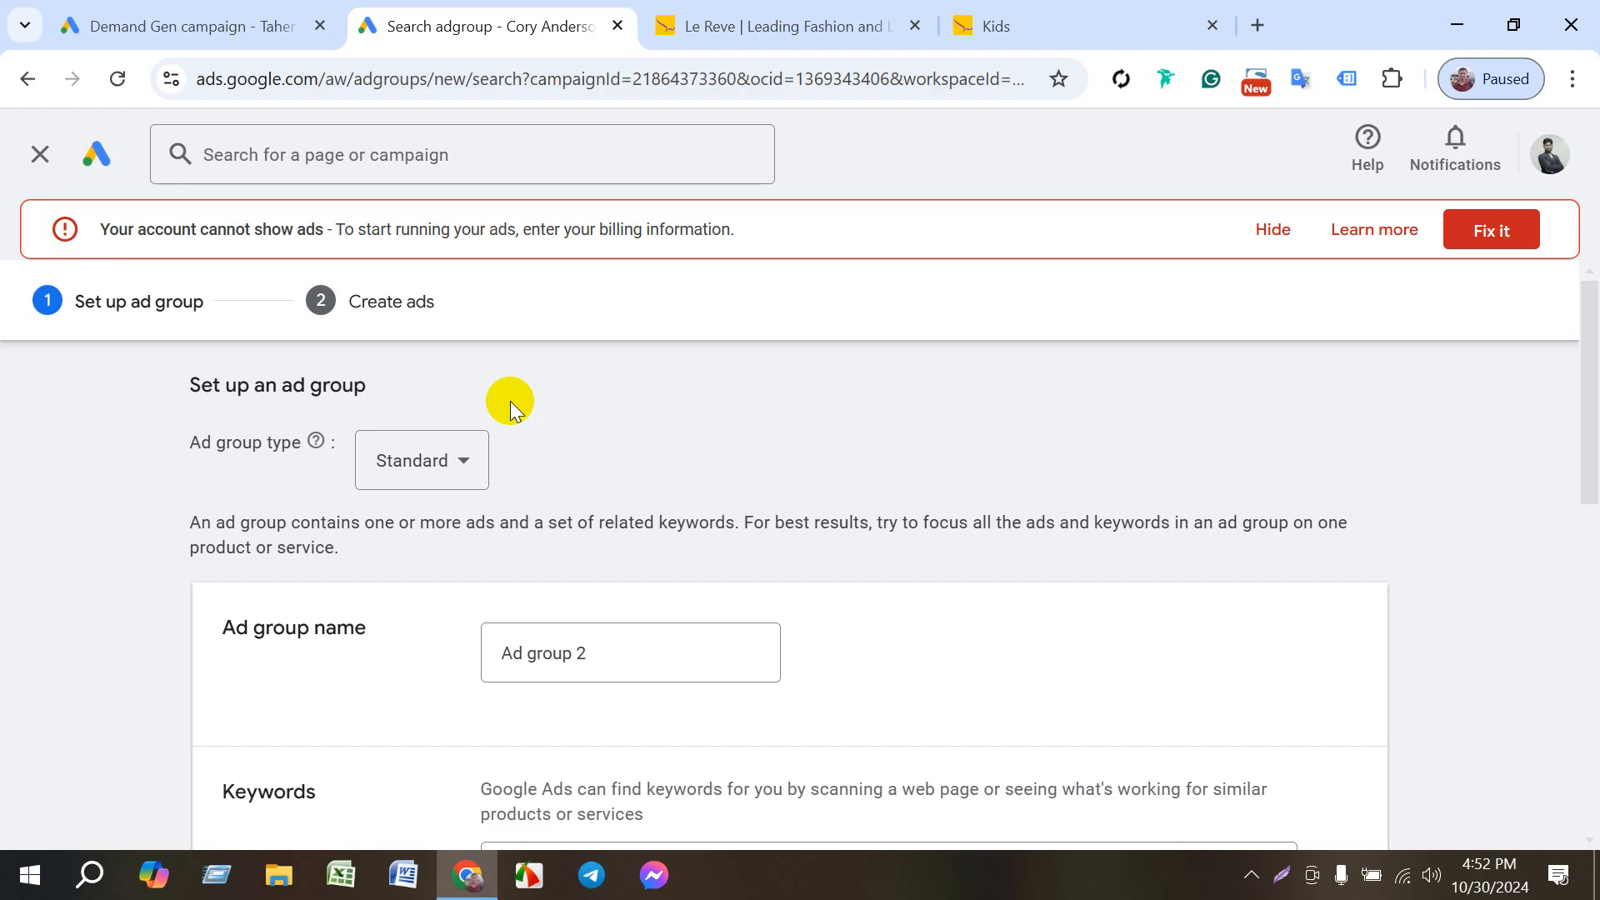
click(27, 78)
click(1060, 526)
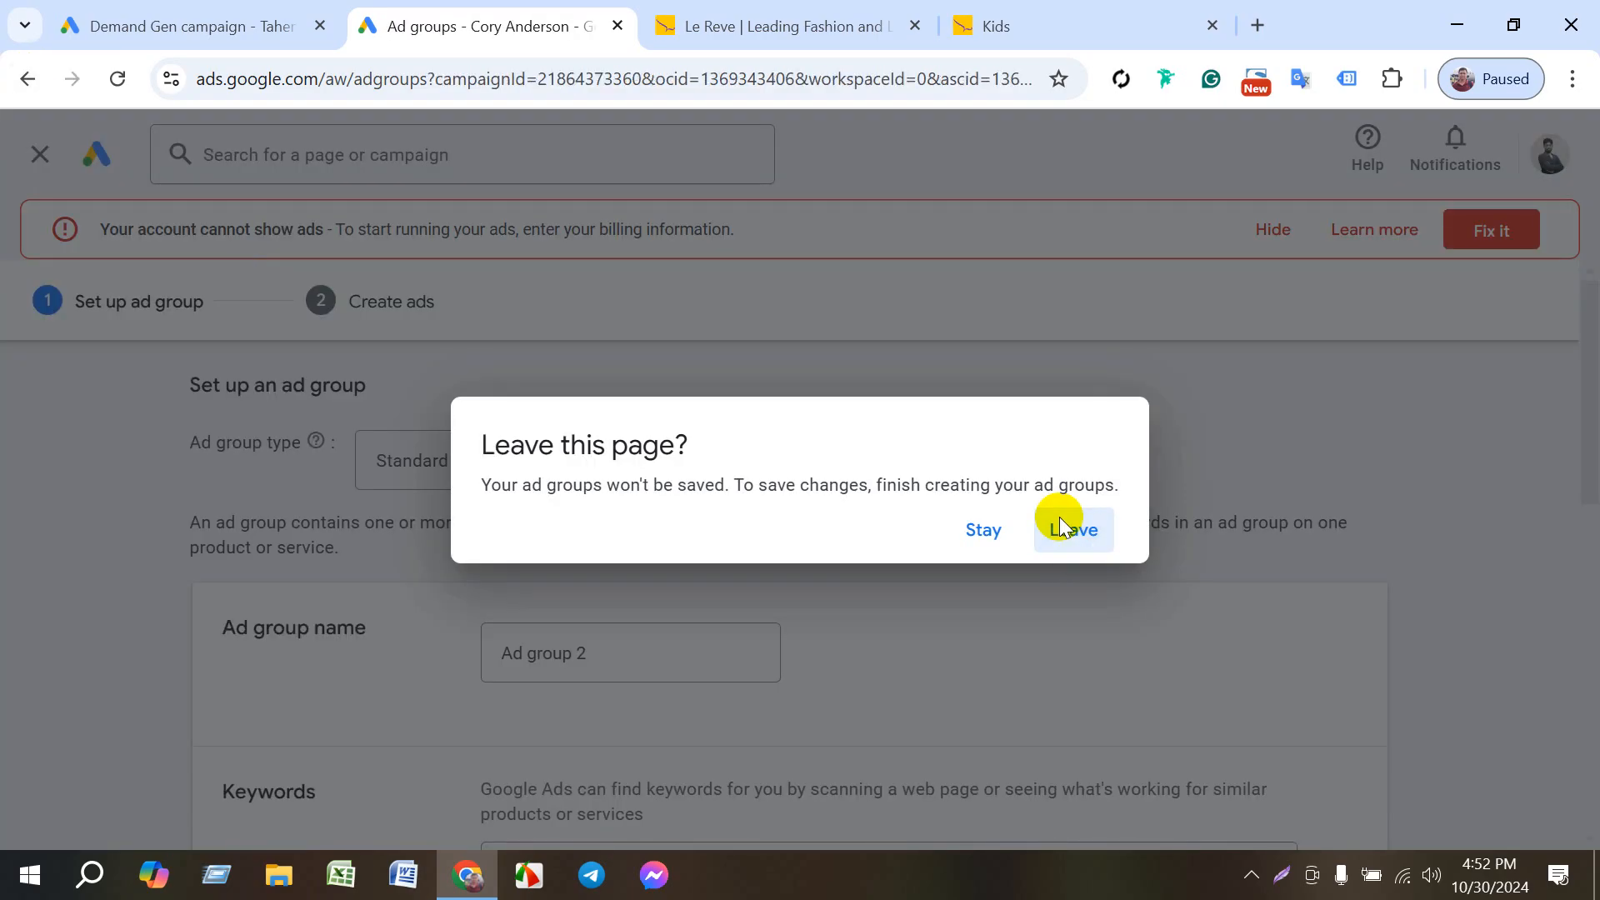
- Remove the Men ad group from Website traffic-Search-5 and confirm the removal
scroll(618, 660, down, 2)
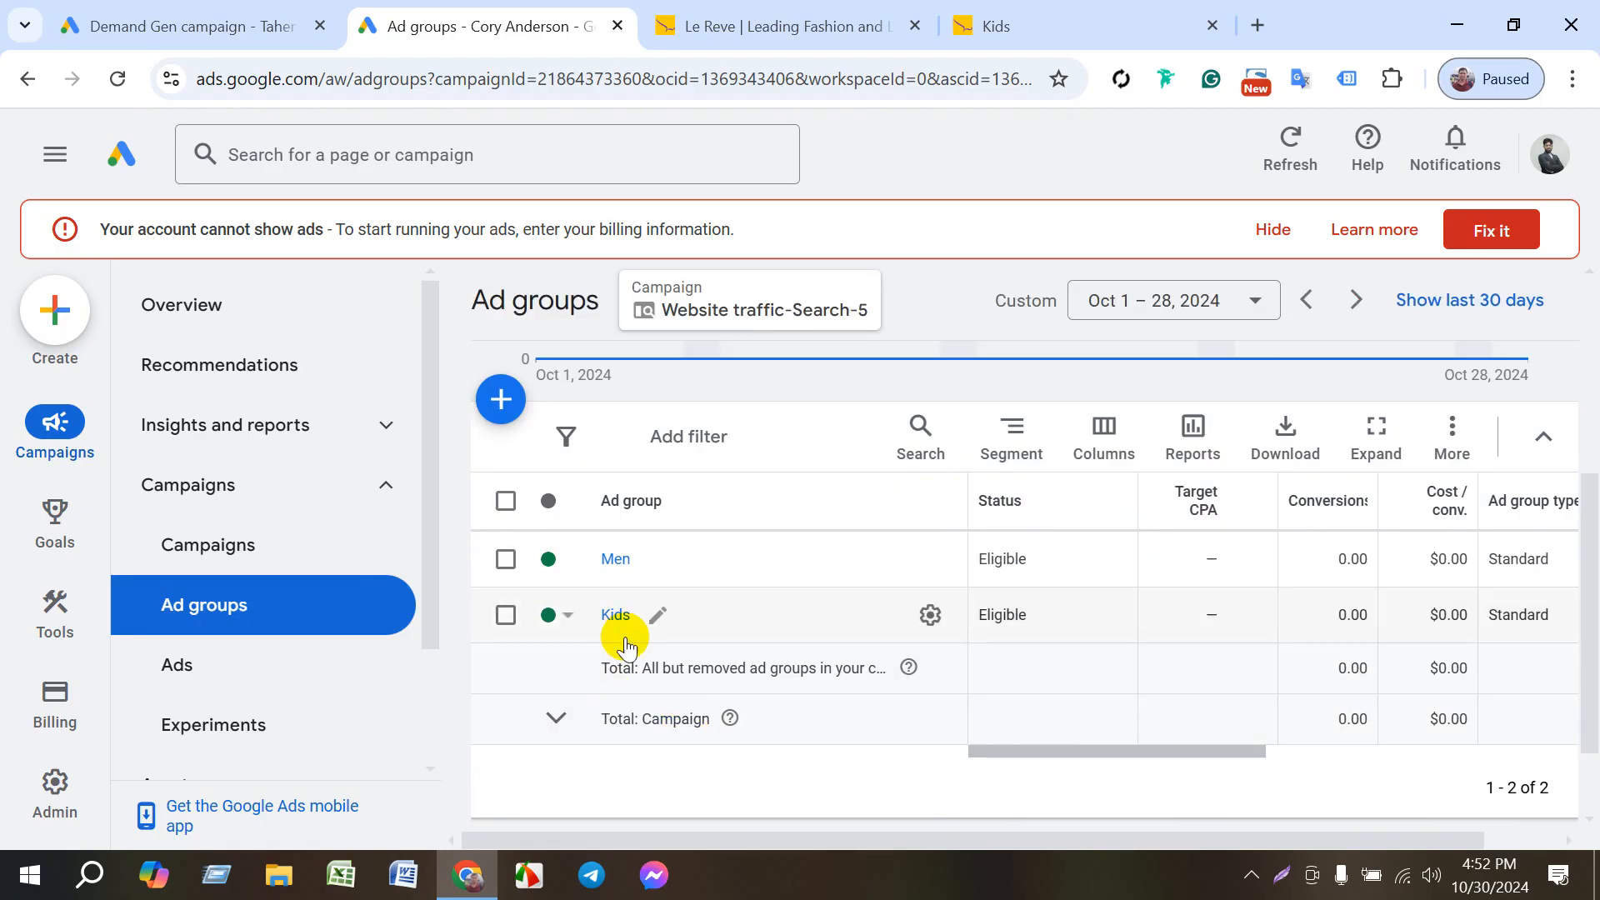
scroll(642, 650, up, 2)
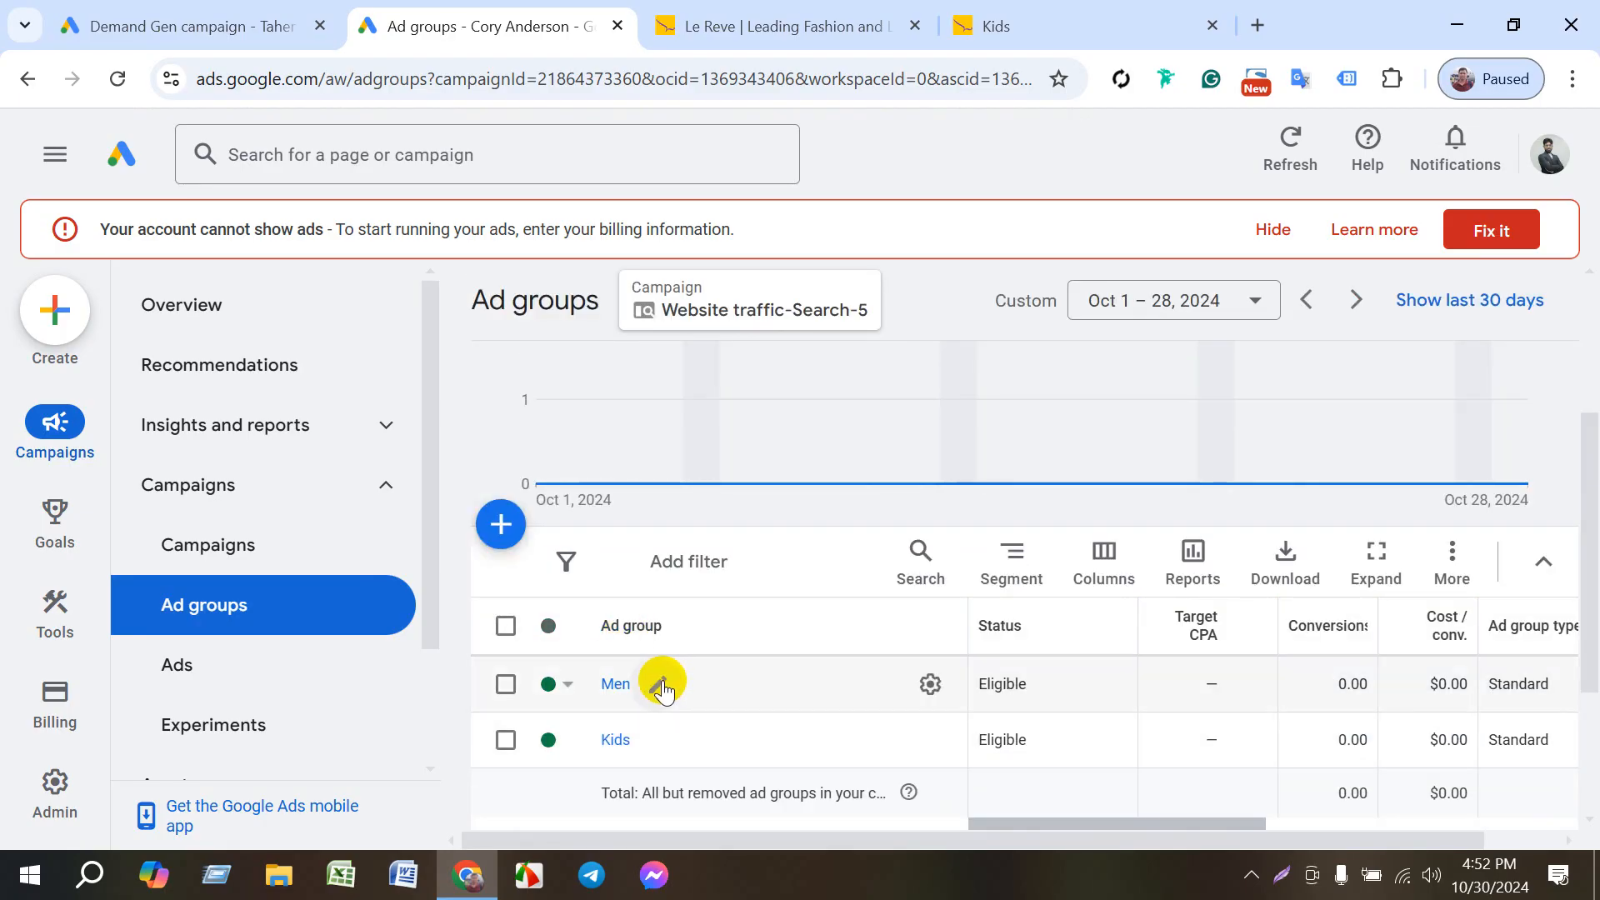
click(550, 681)
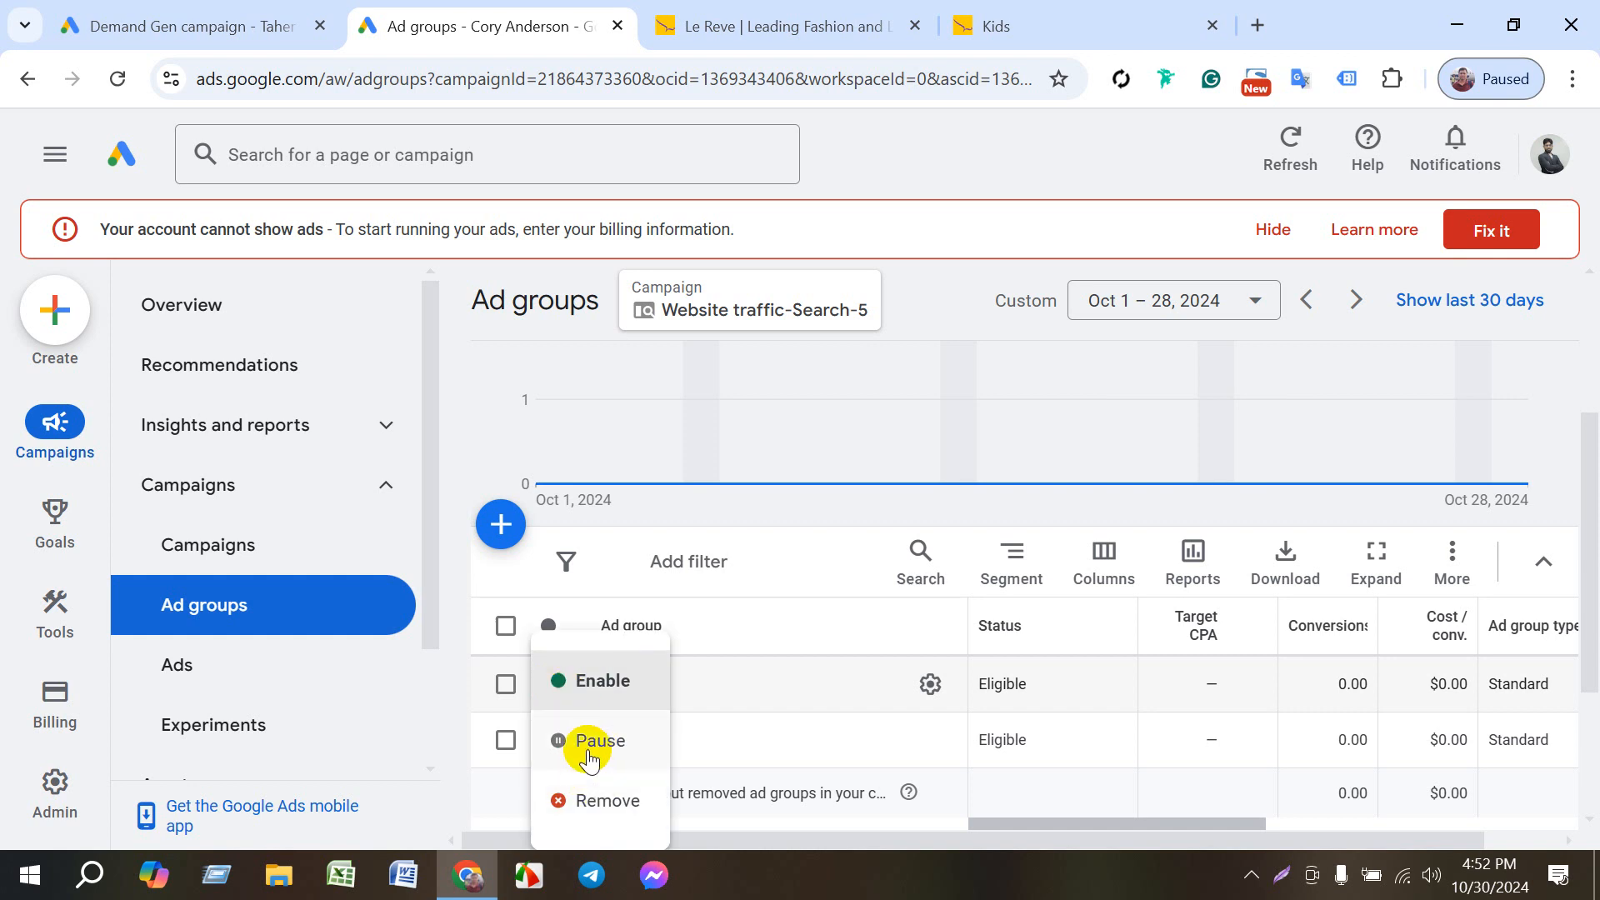
click(601, 800)
click(1046, 571)
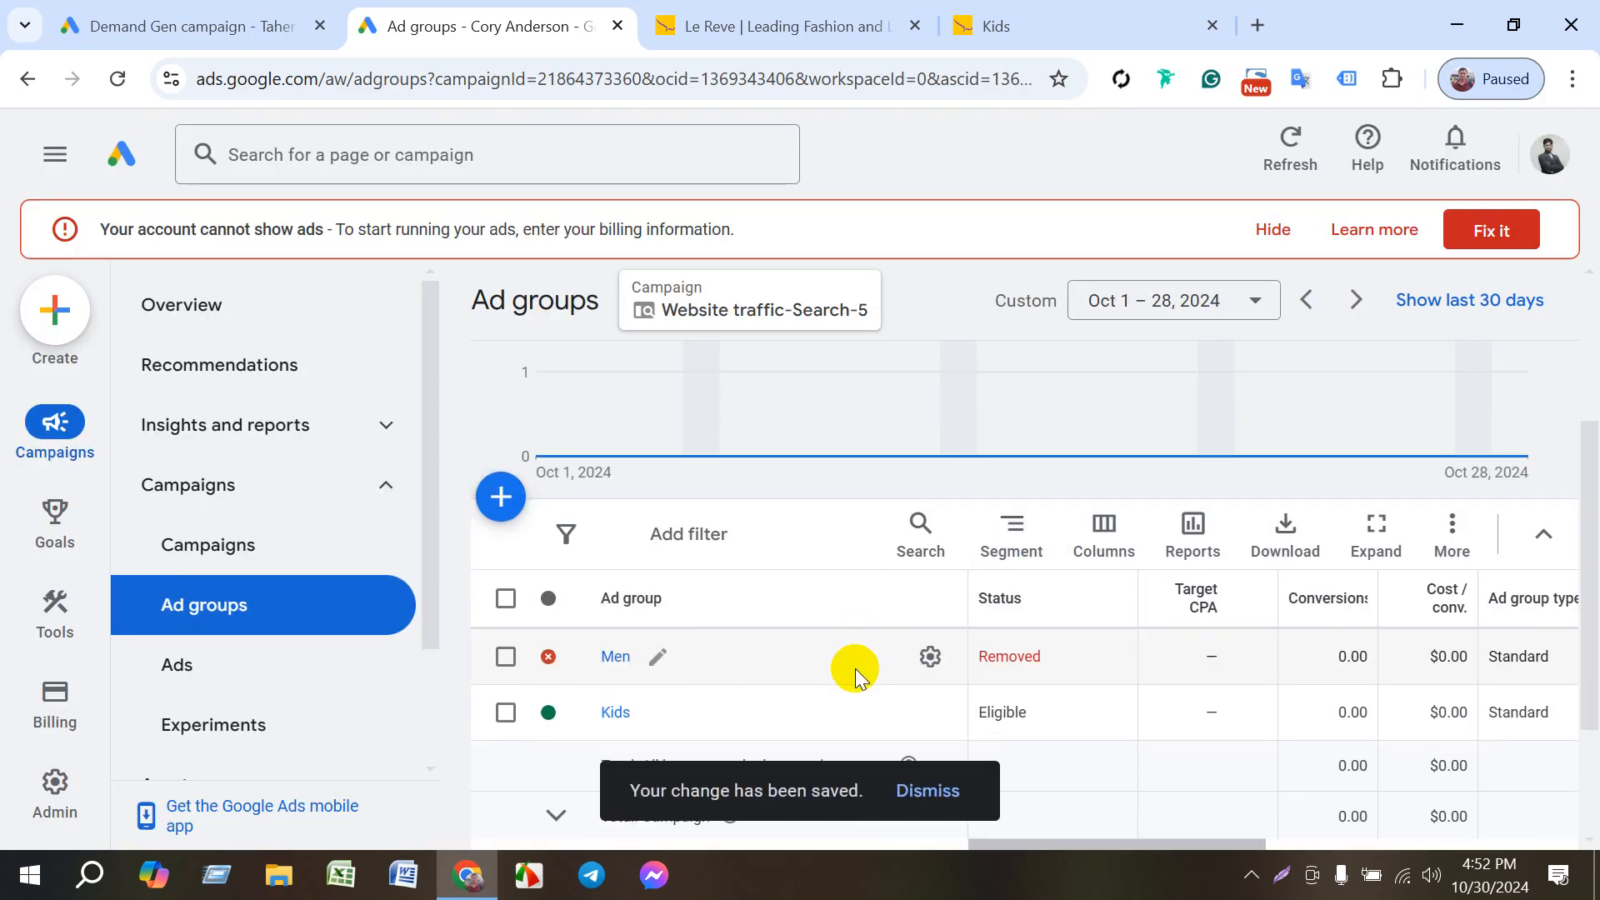
- Check the rename and edit options for the removed Men ad group, and leave every ad group deselected
click(658, 684)
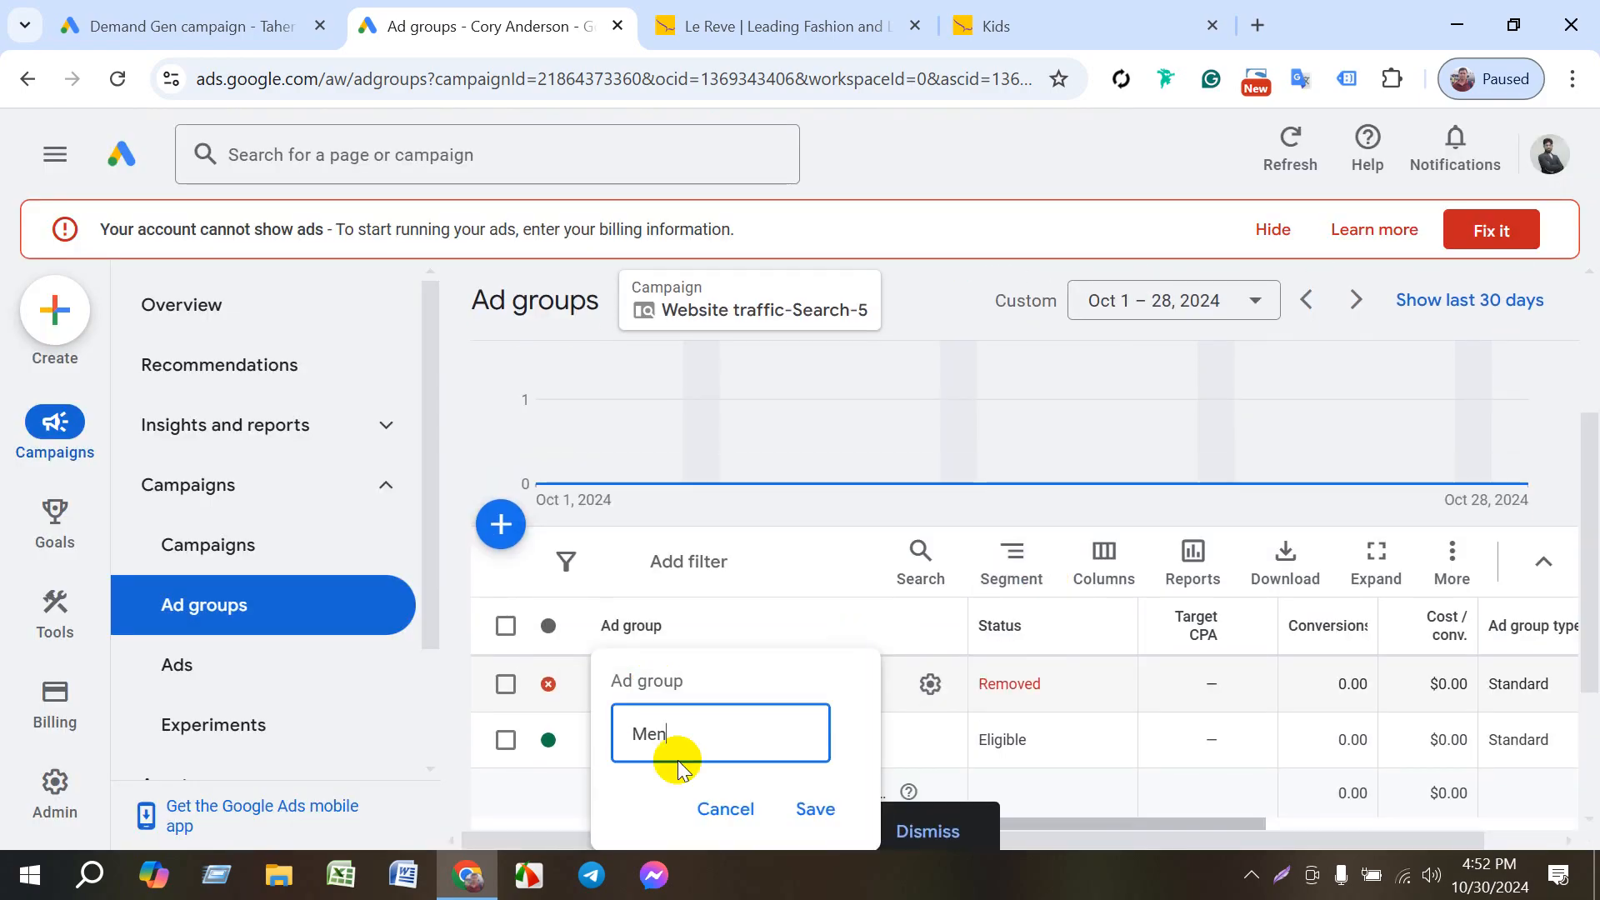
key(Return)
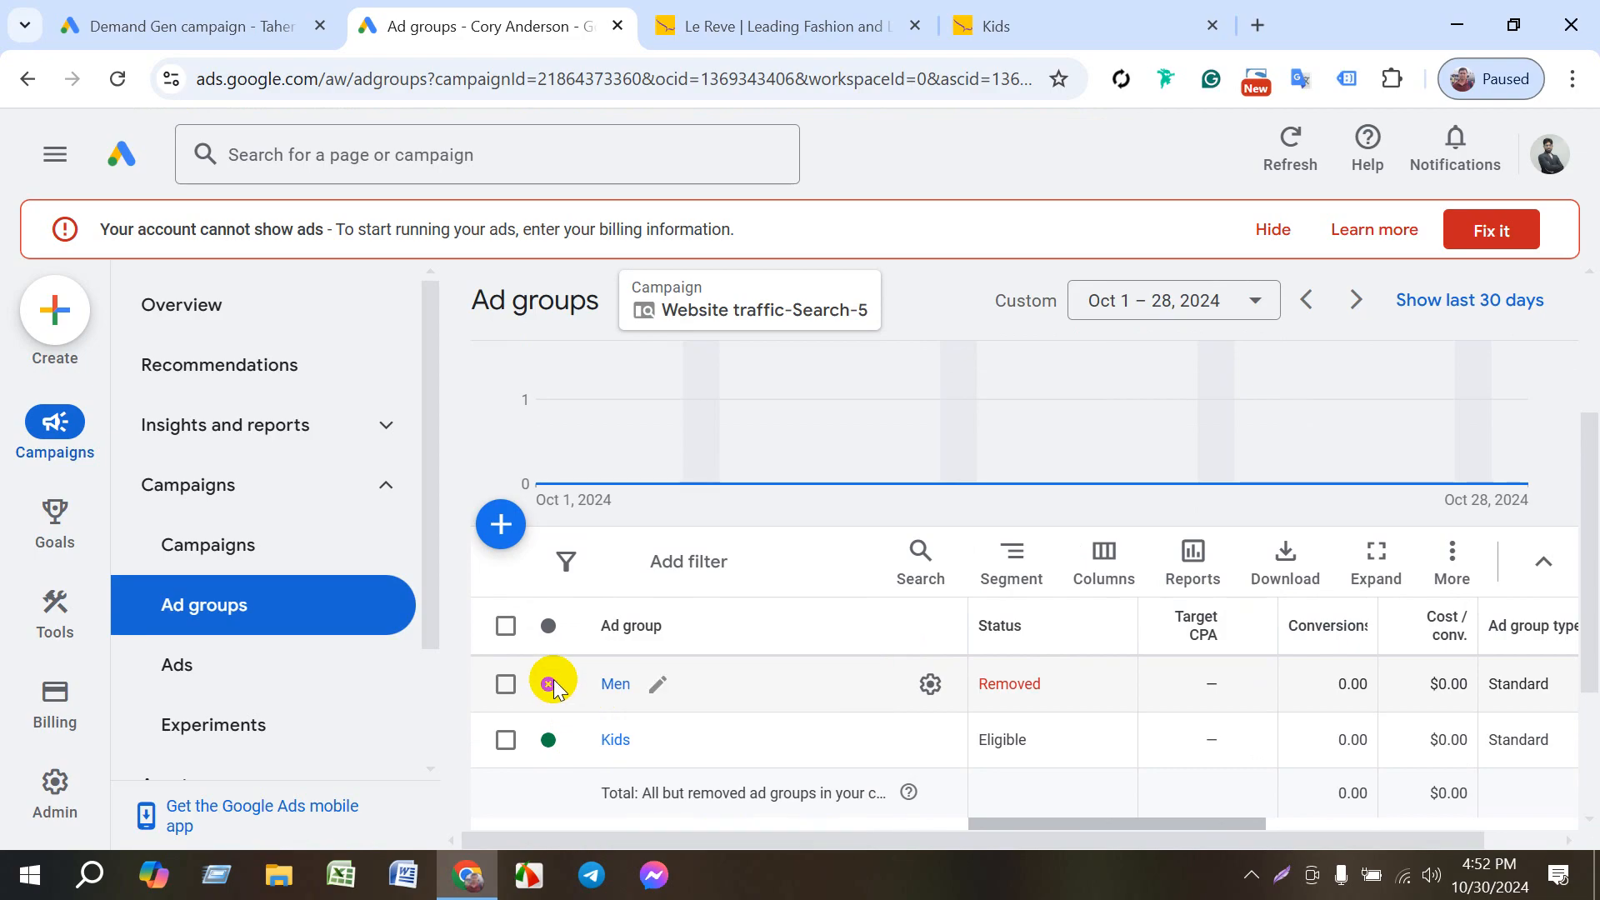
click(505, 684)
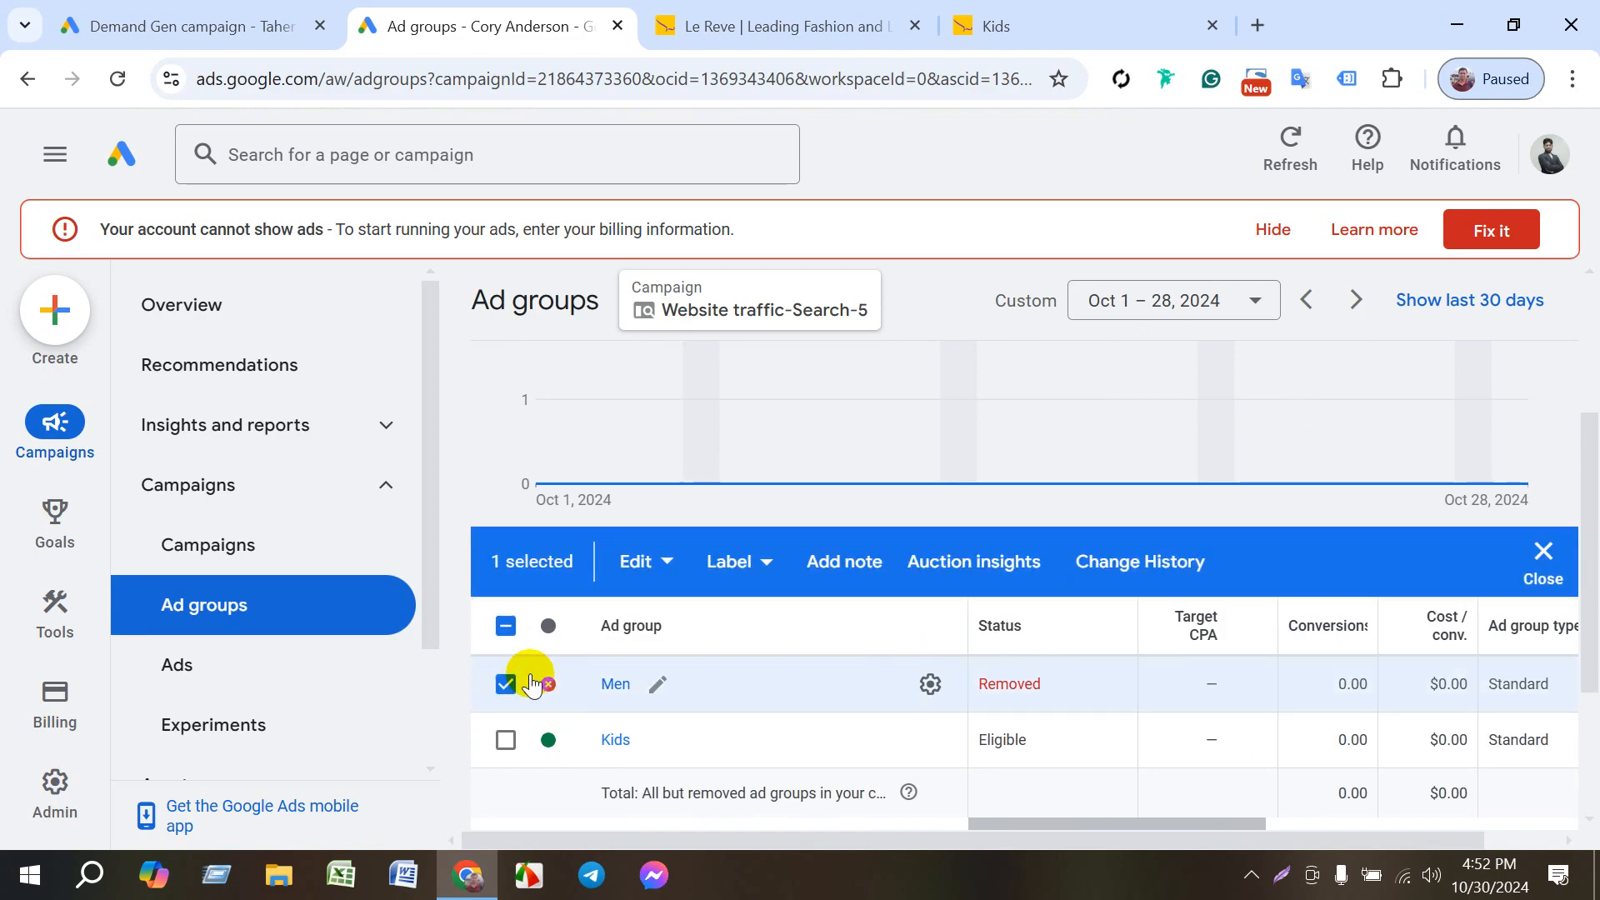
click(640, 561)
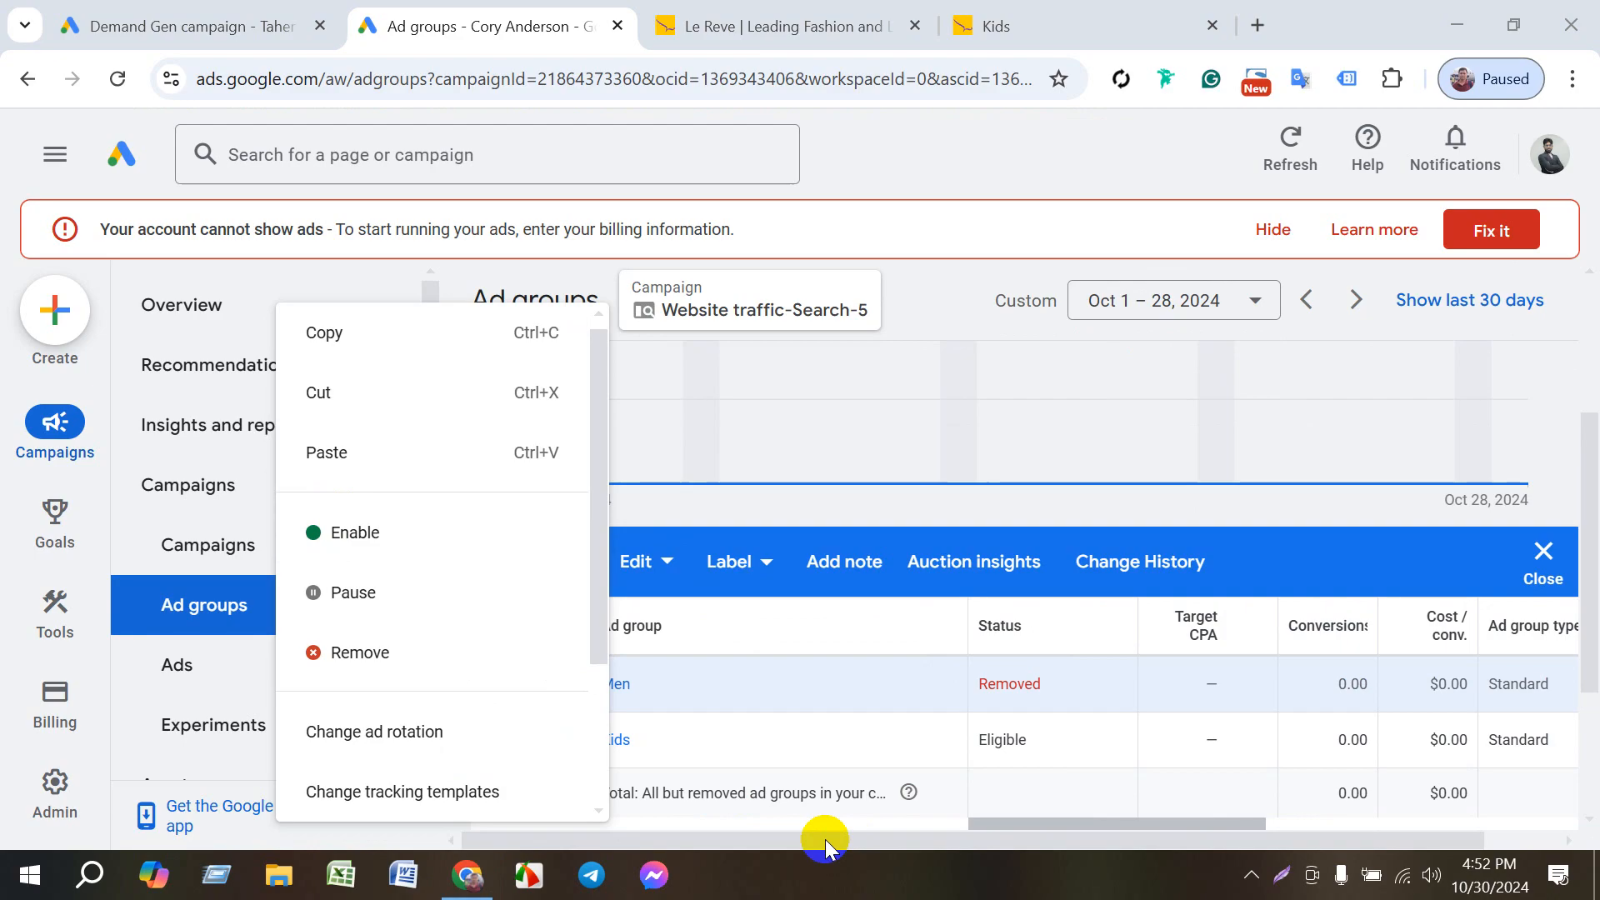
click(919, 163)
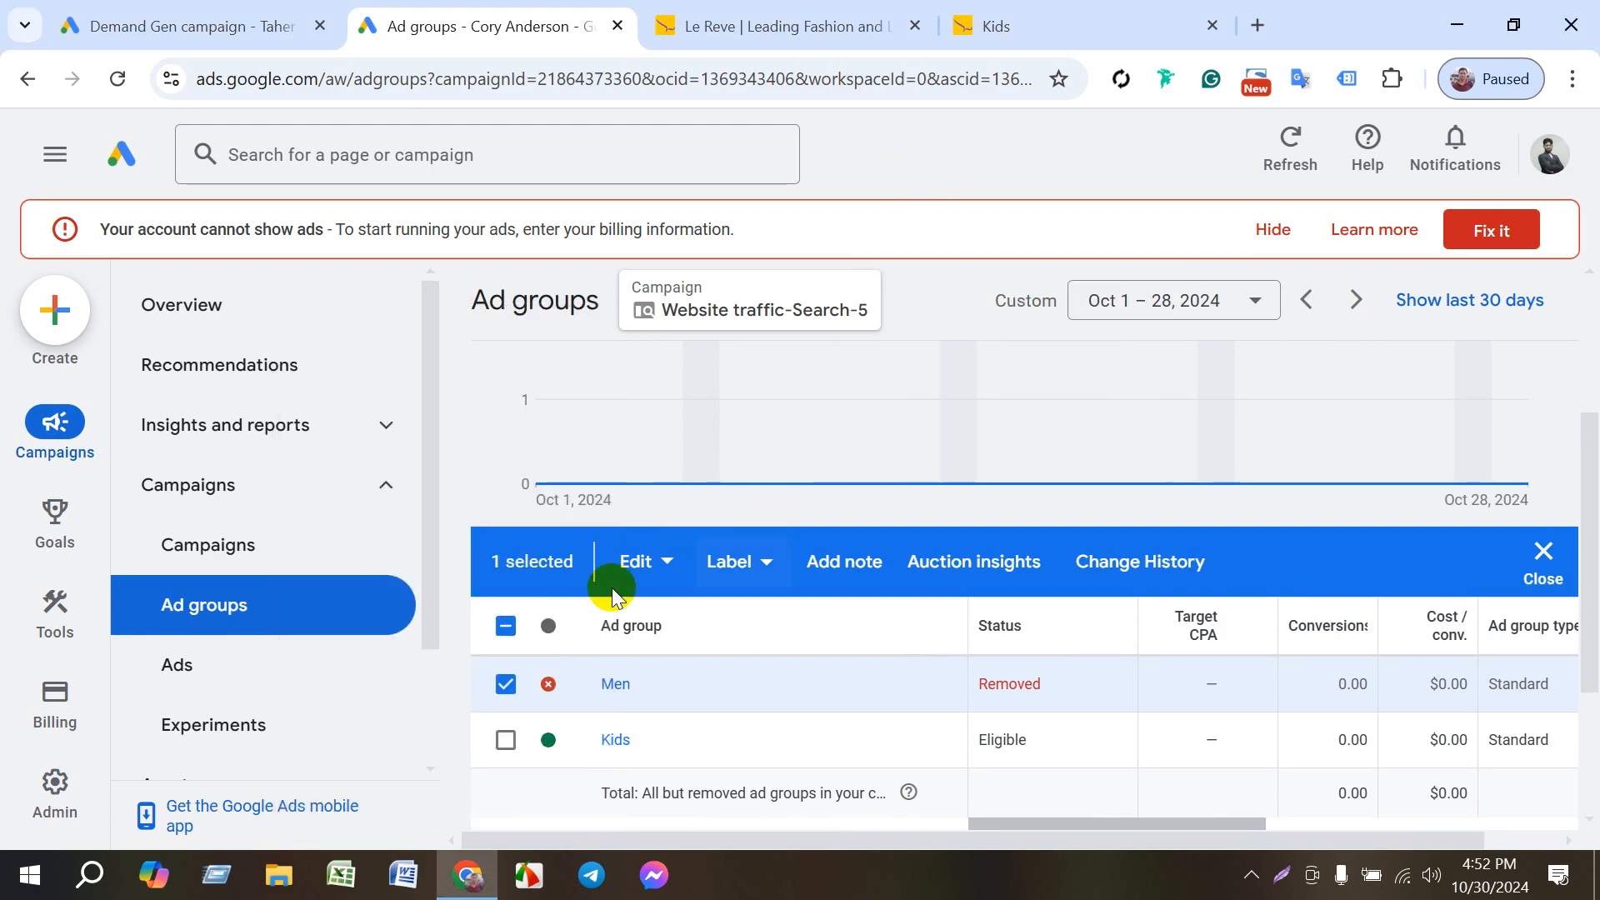
click(507, 627)
click(506, 683)
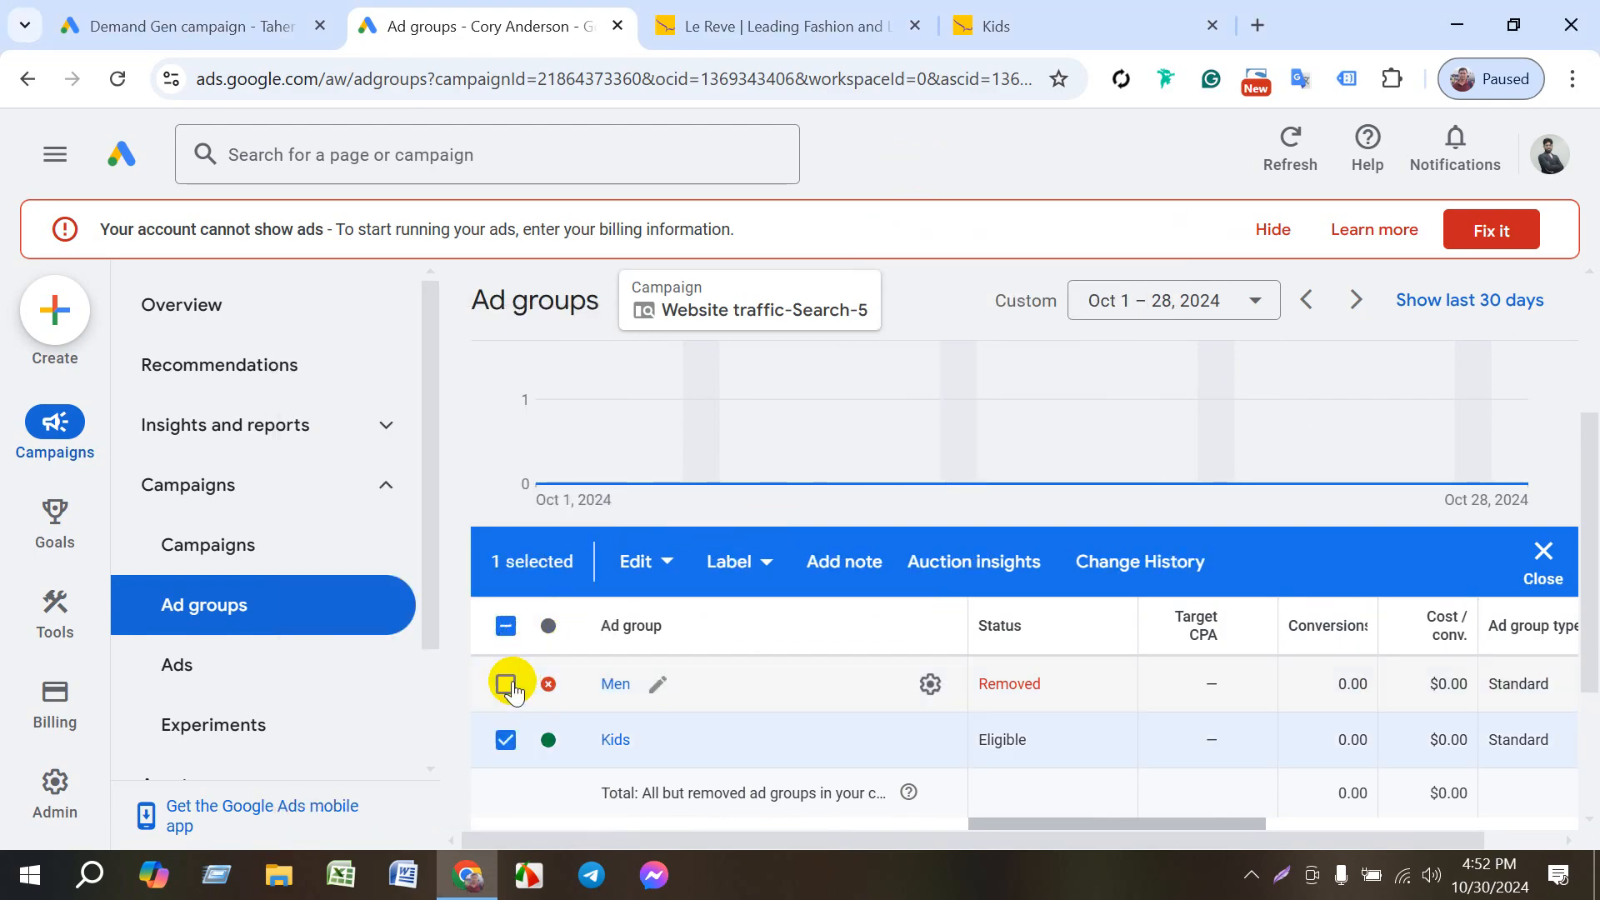
click(506, 626)
click(507, 739)
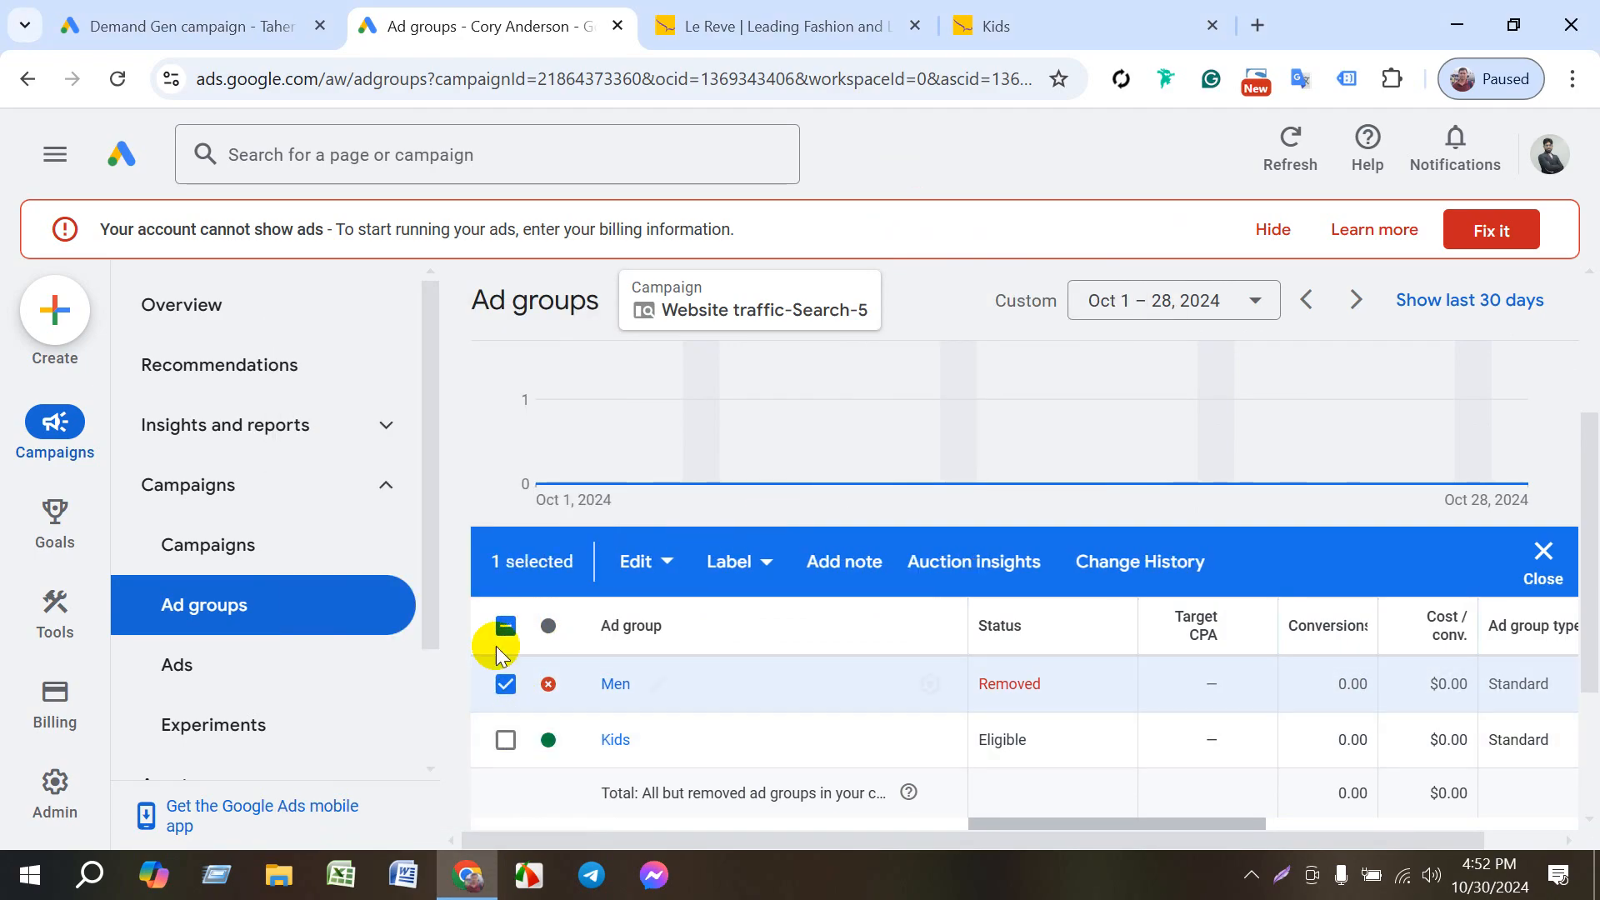
click(505, 626)
click(505, 627)
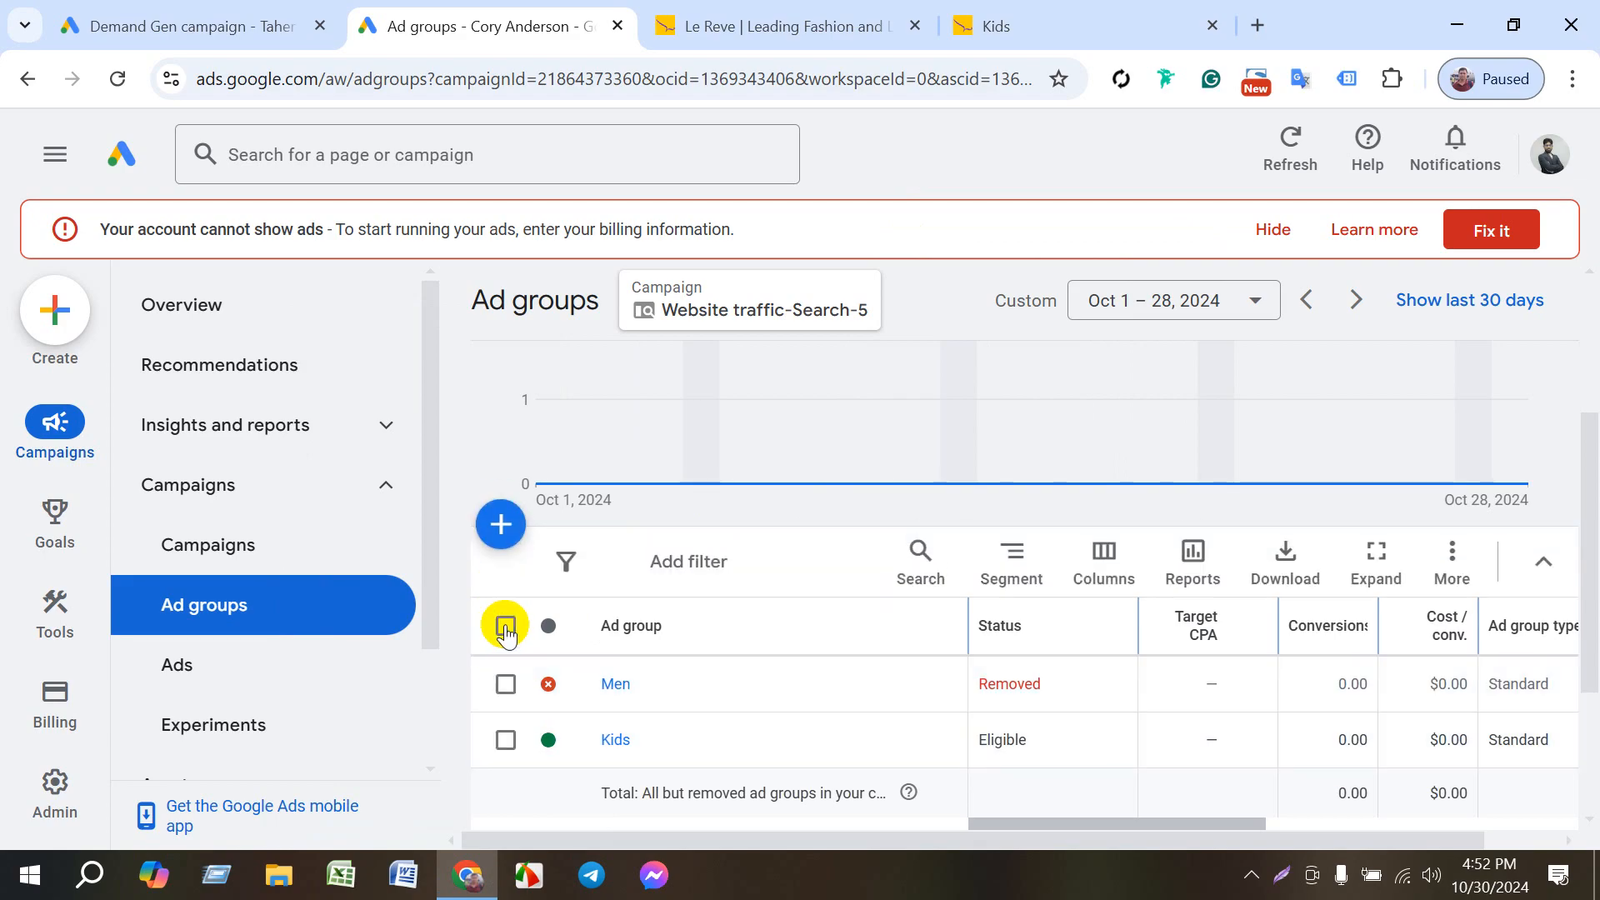
- Start a new ad group in Website traffic-Search-5 and change its type to Dynamic
click(500, 525)
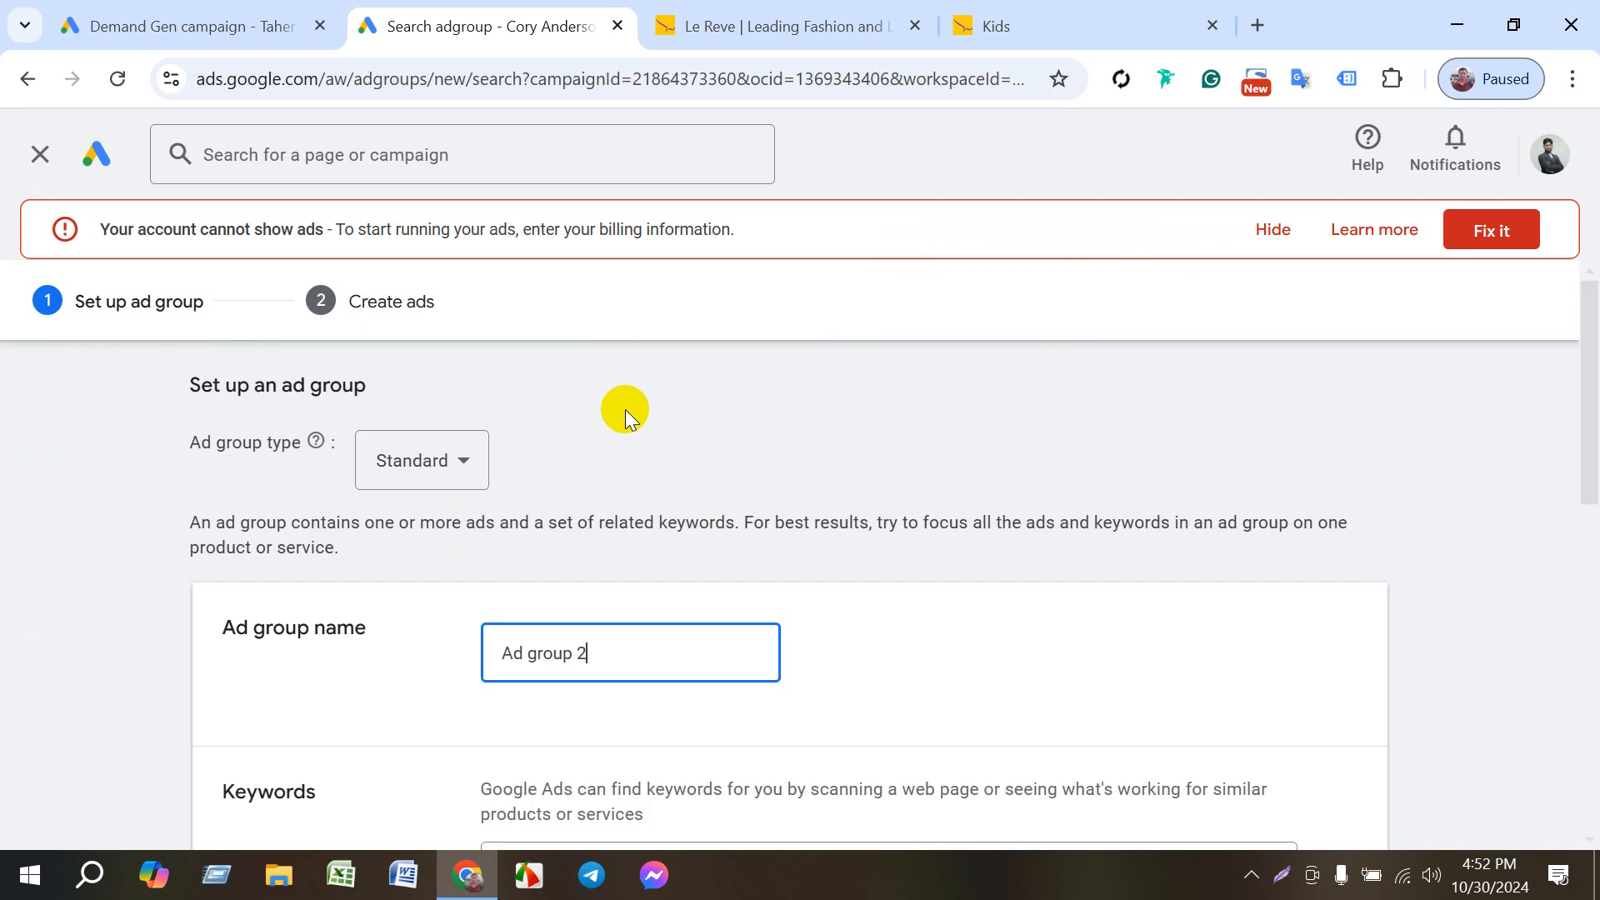
click(453, 454)
click(431, 528)
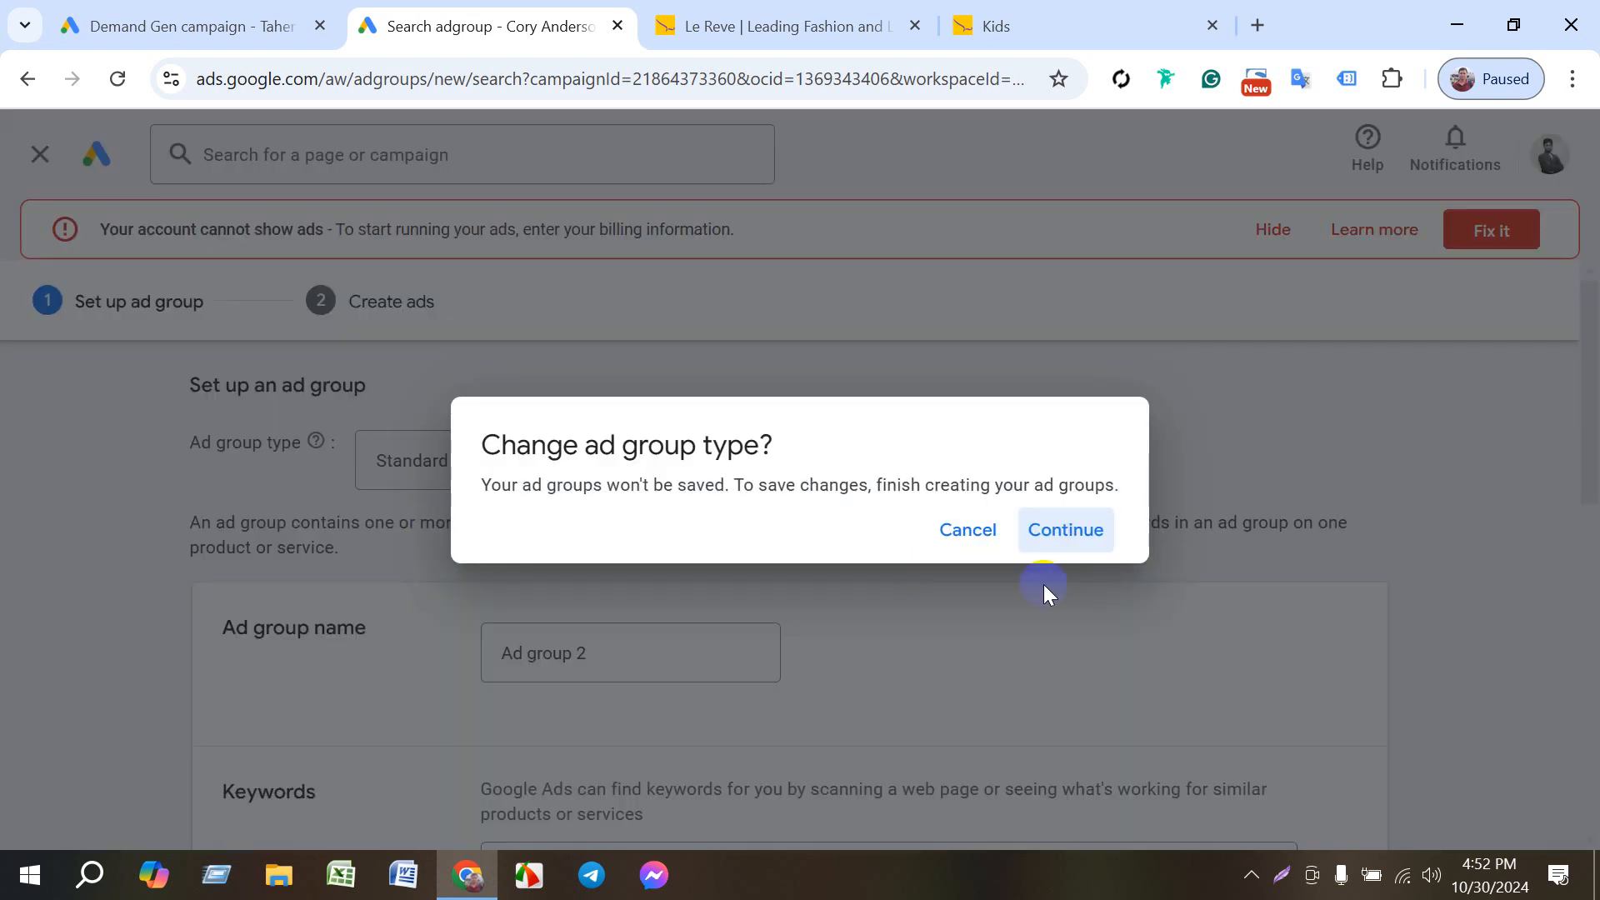
click(1064, 530)
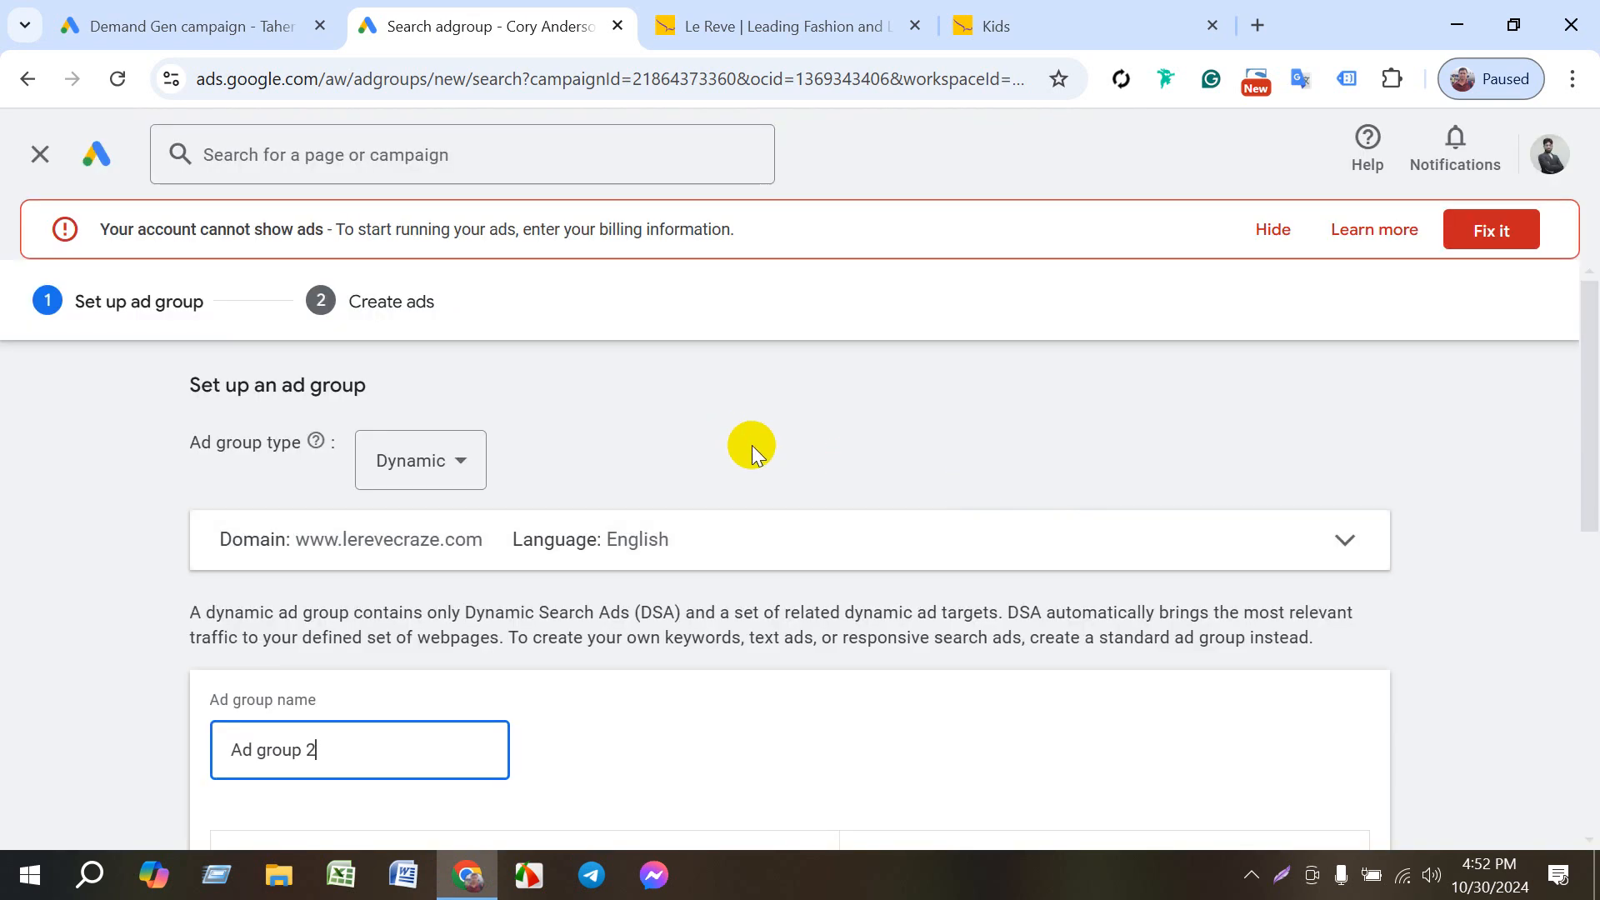
- Name the dynamic ad group Le Reve
scroll(721, 490, down, 3)
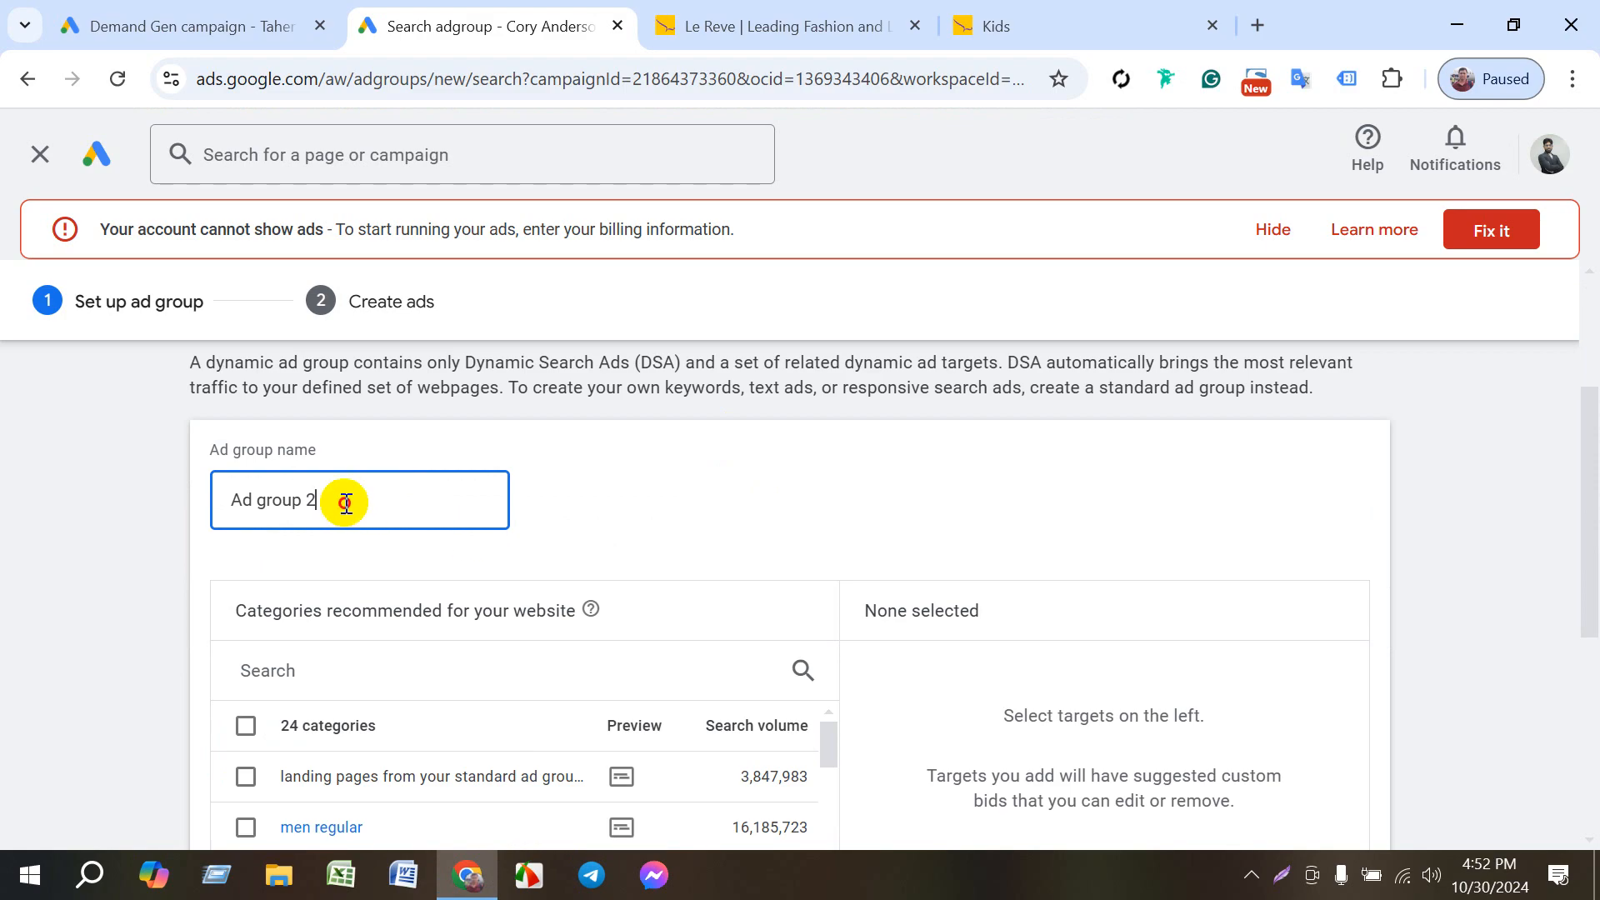
drag(343, 500, 213, 502)
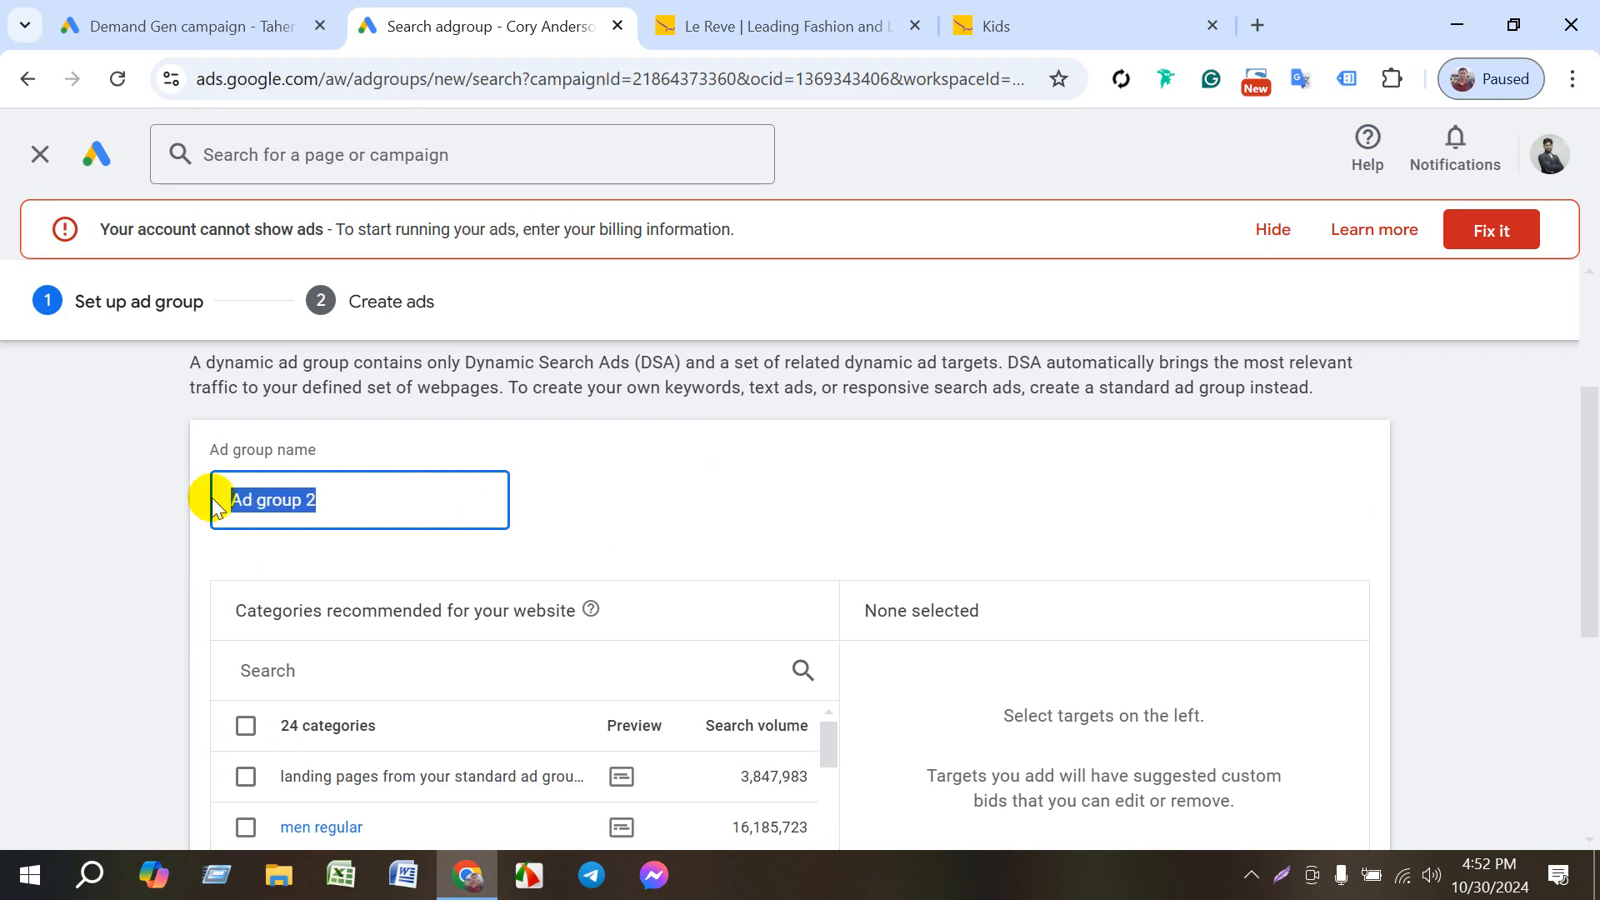
key(BackSpace)
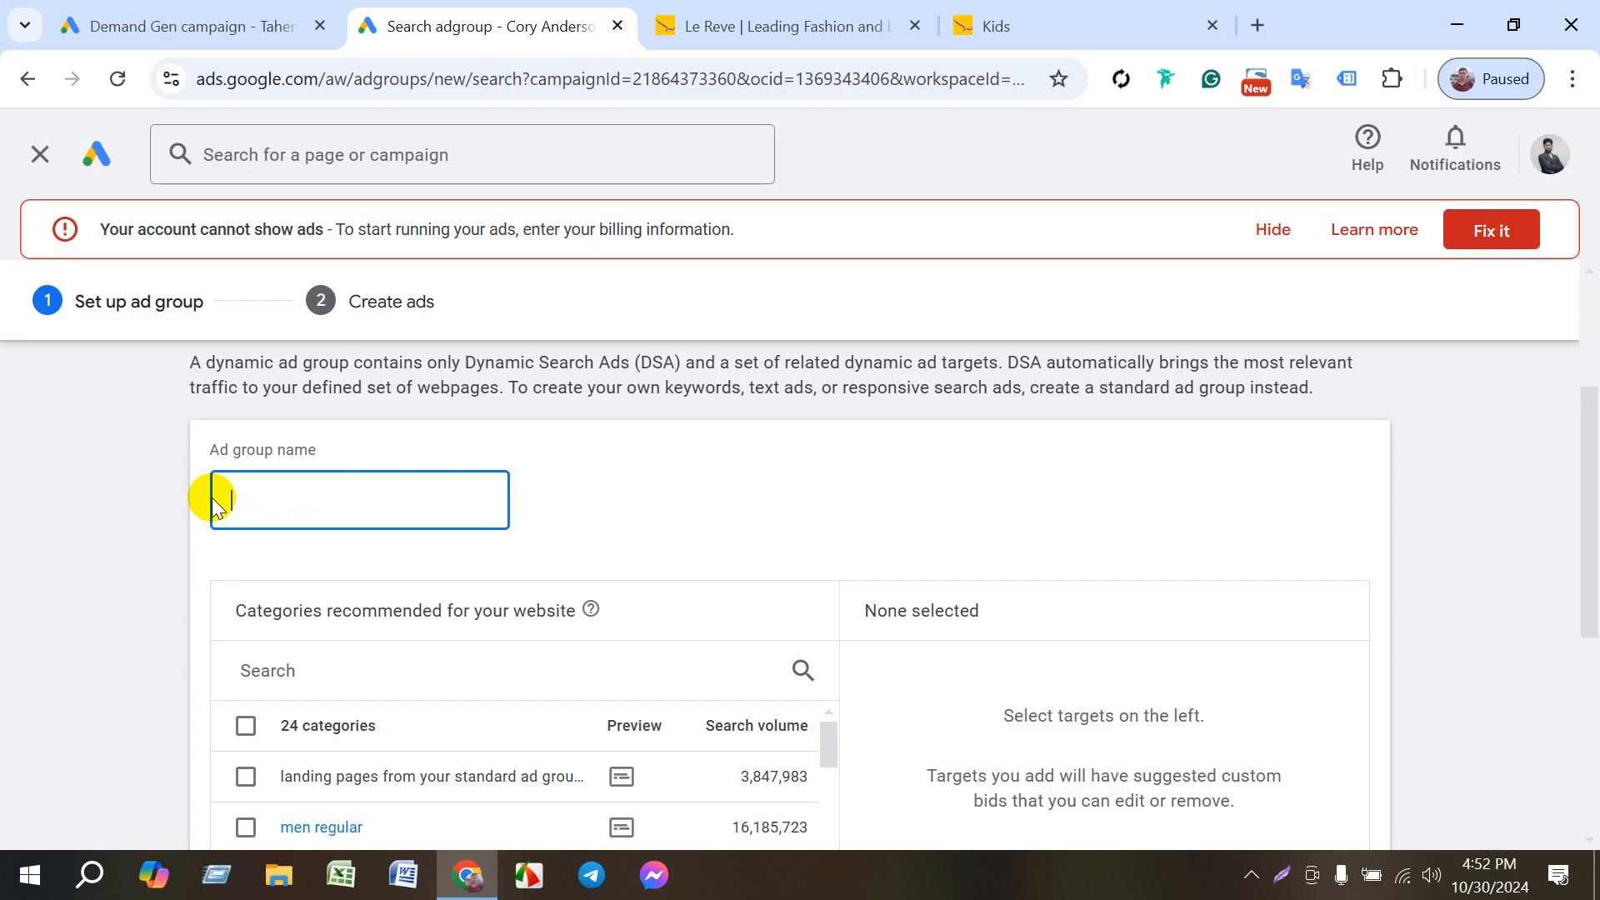
text(Le)
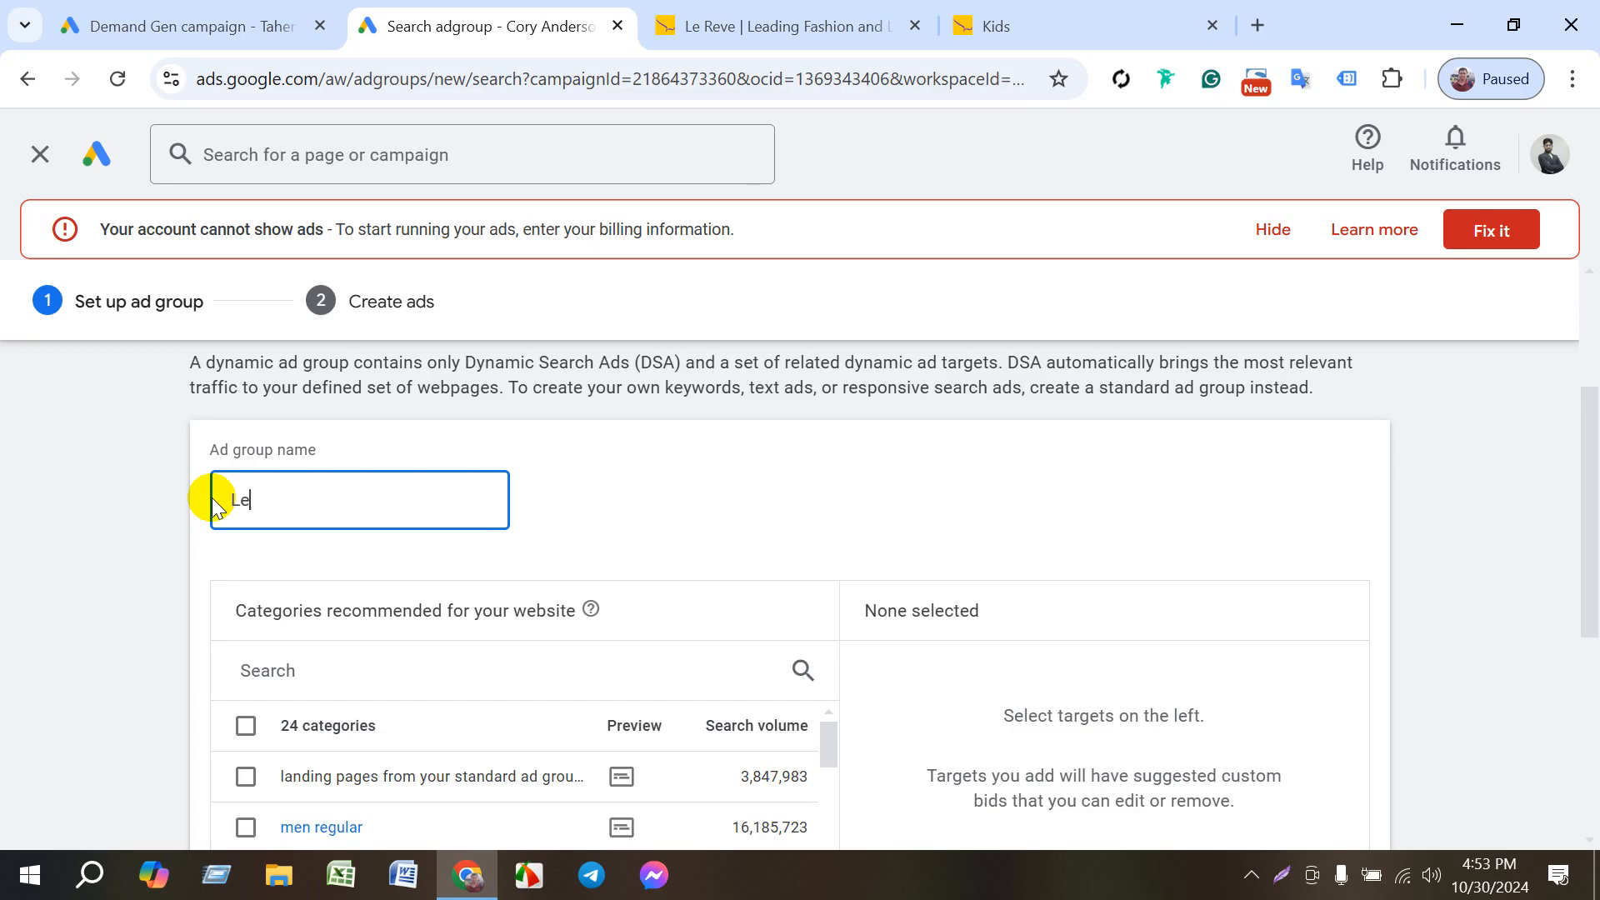
text(Reve)
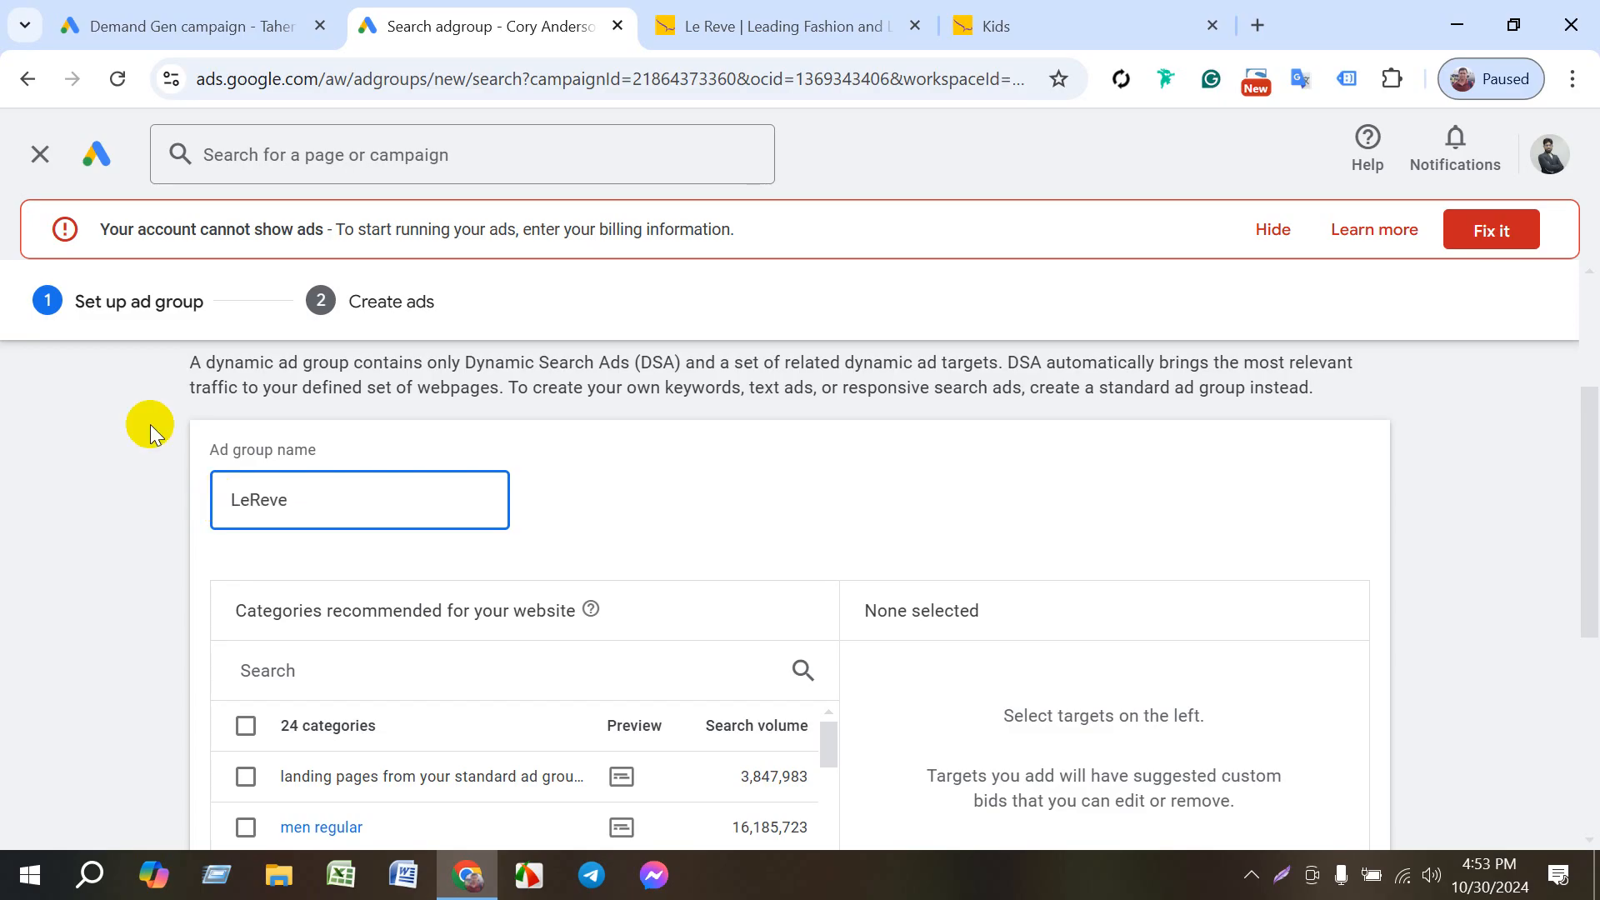
- Examine the categories recommended for the website and the explanation of how they are used for dynamic targeting
scroll(466, 482, down, 3)
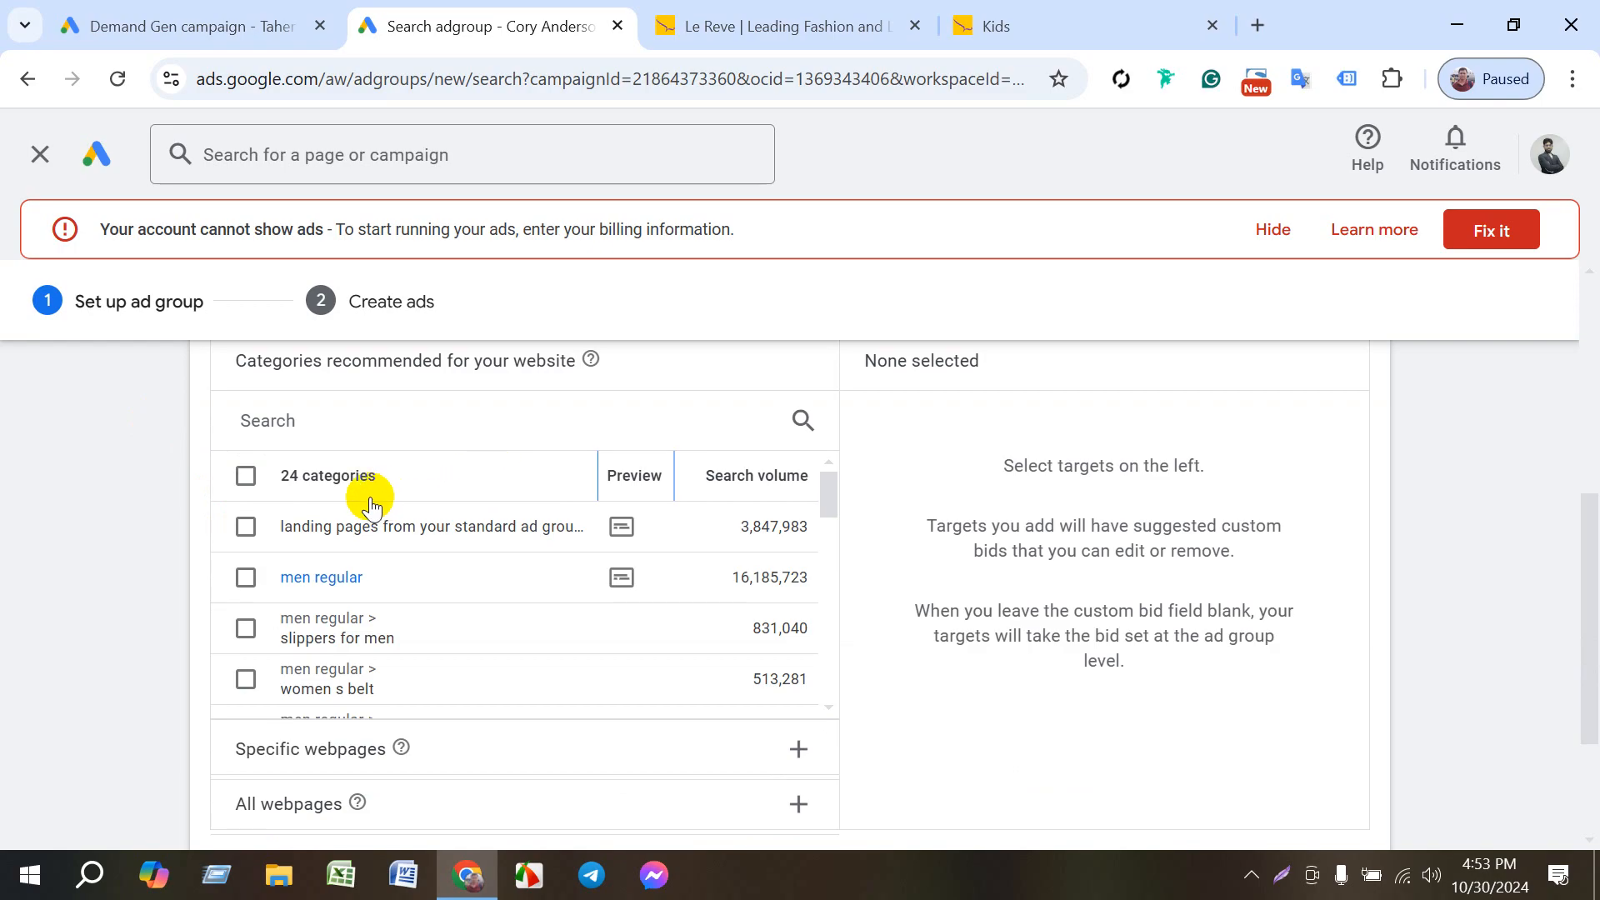
scroll(362, 583, up, 5)
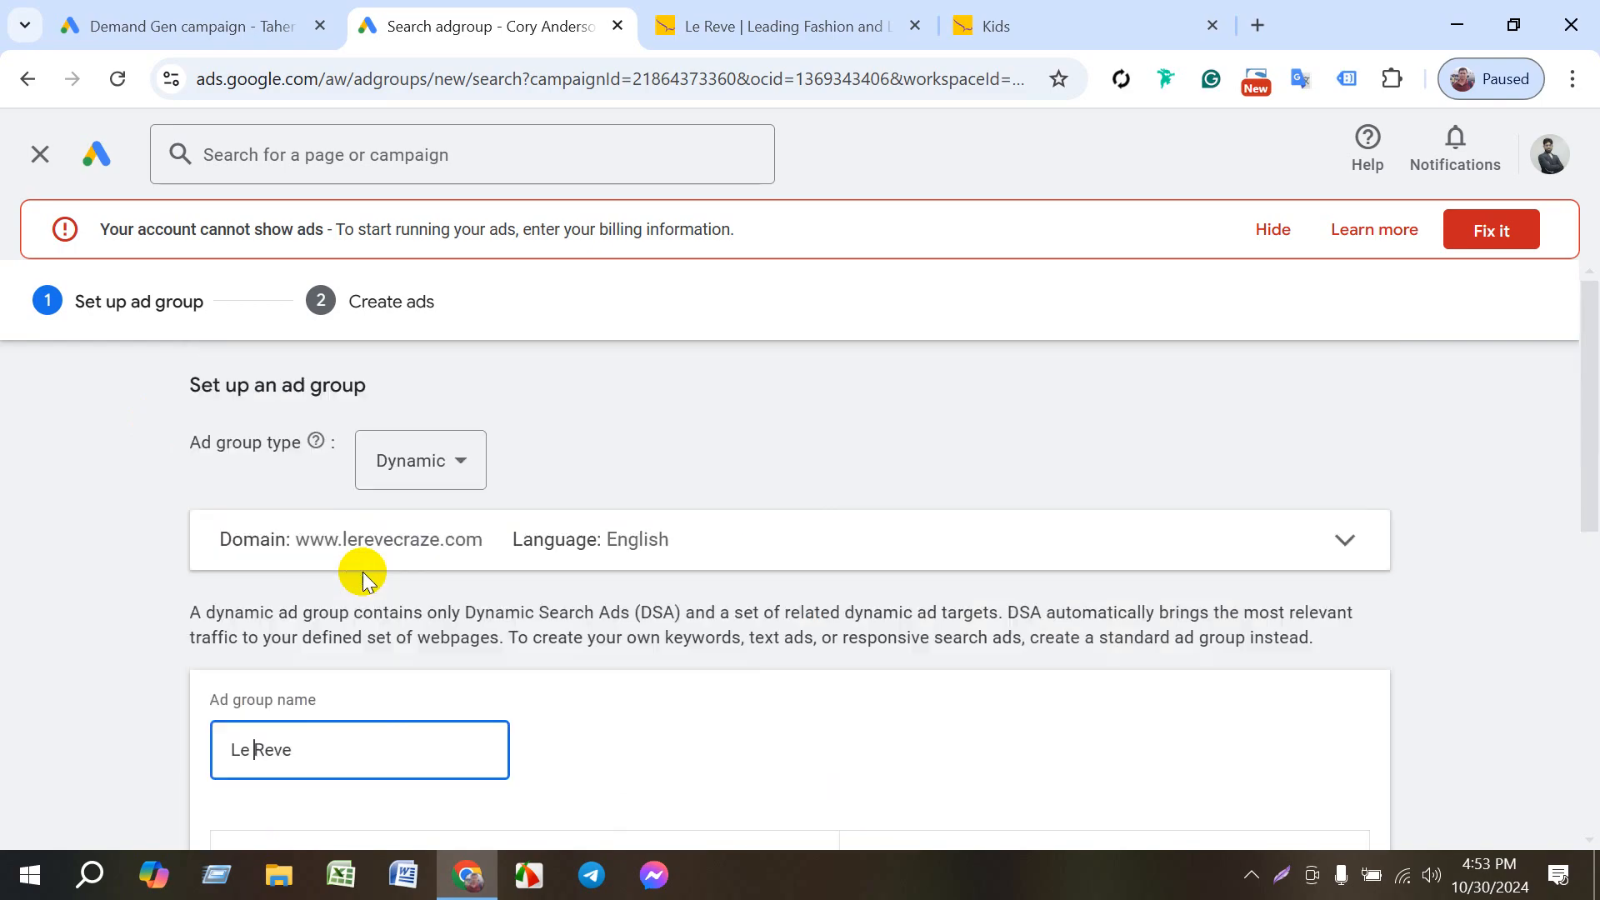
scroll(312, 685, down, 3)
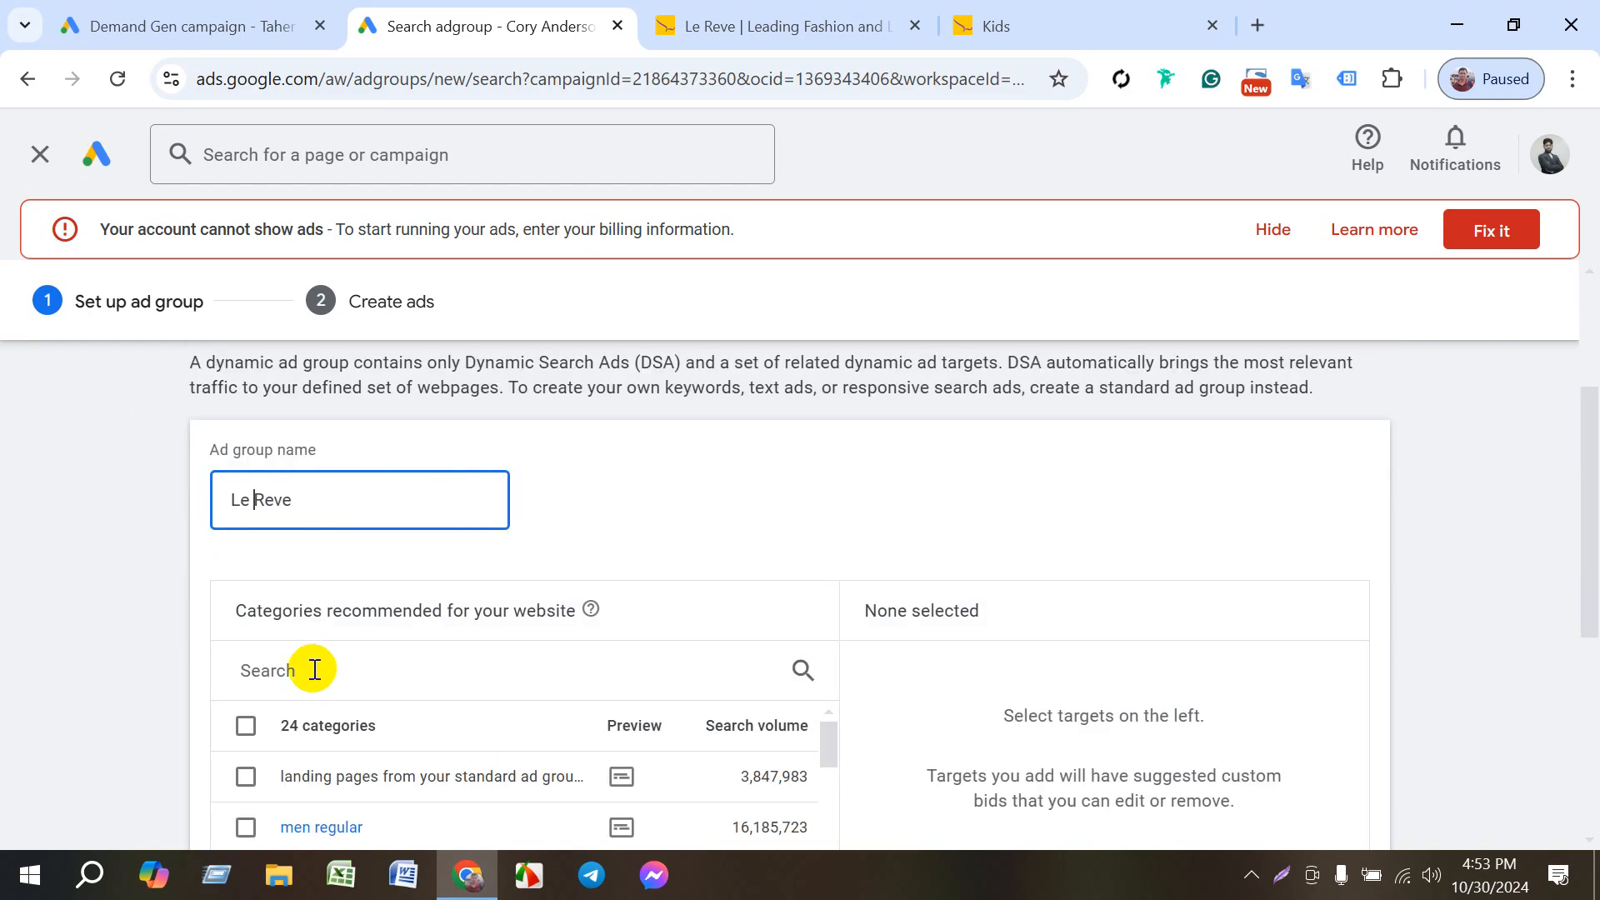
scroll(366, 733, down, 3)
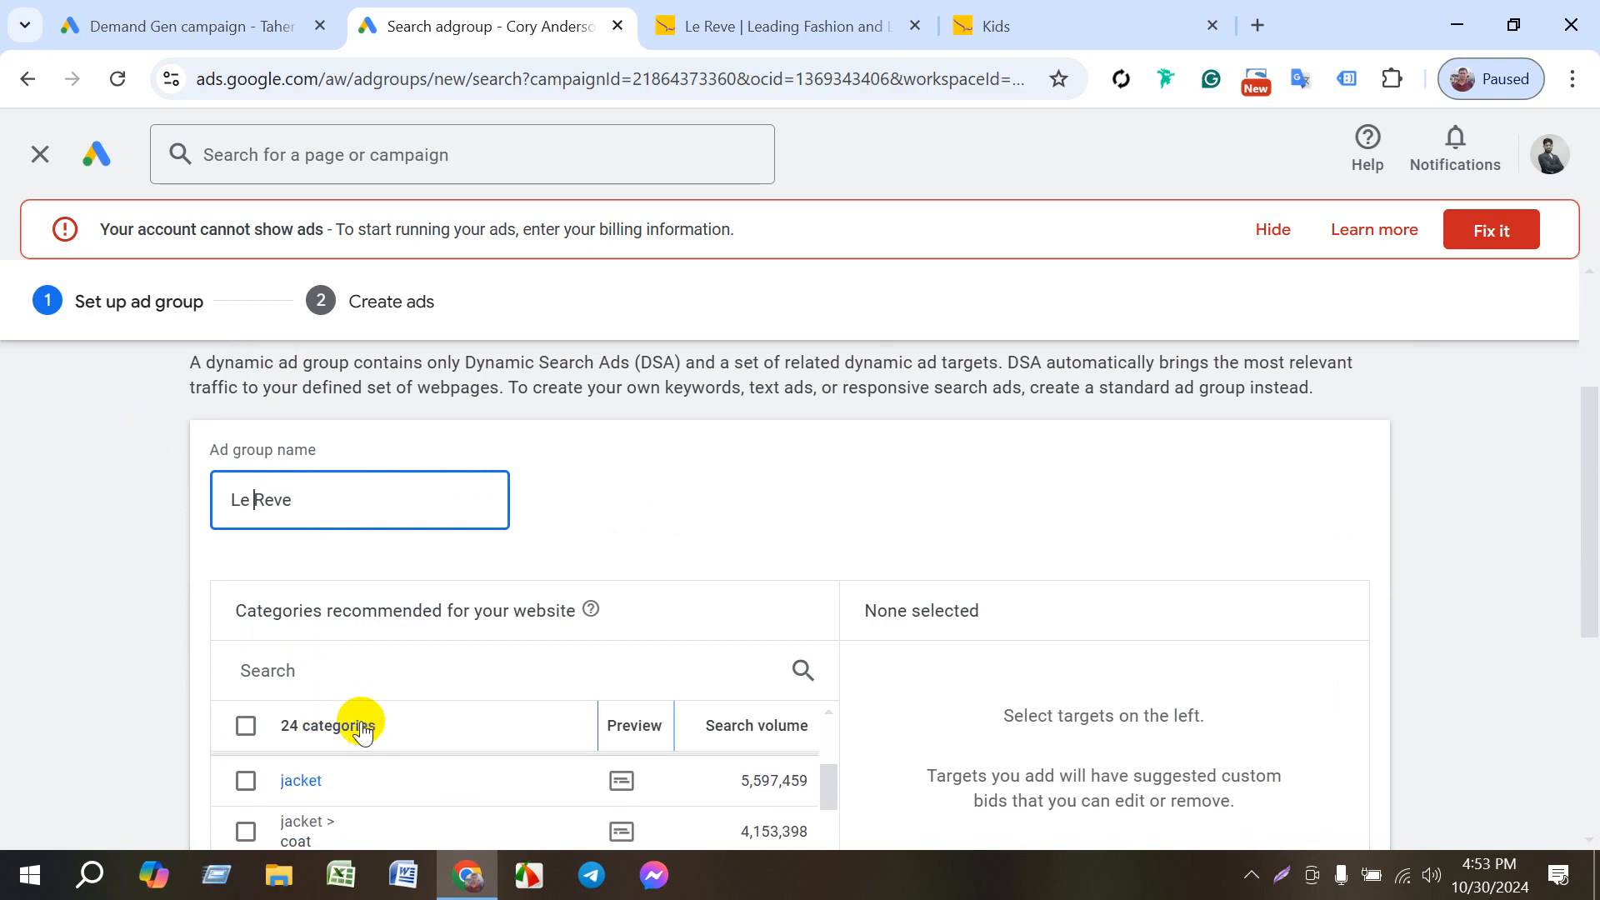
scroll(329, 825, up, 3)
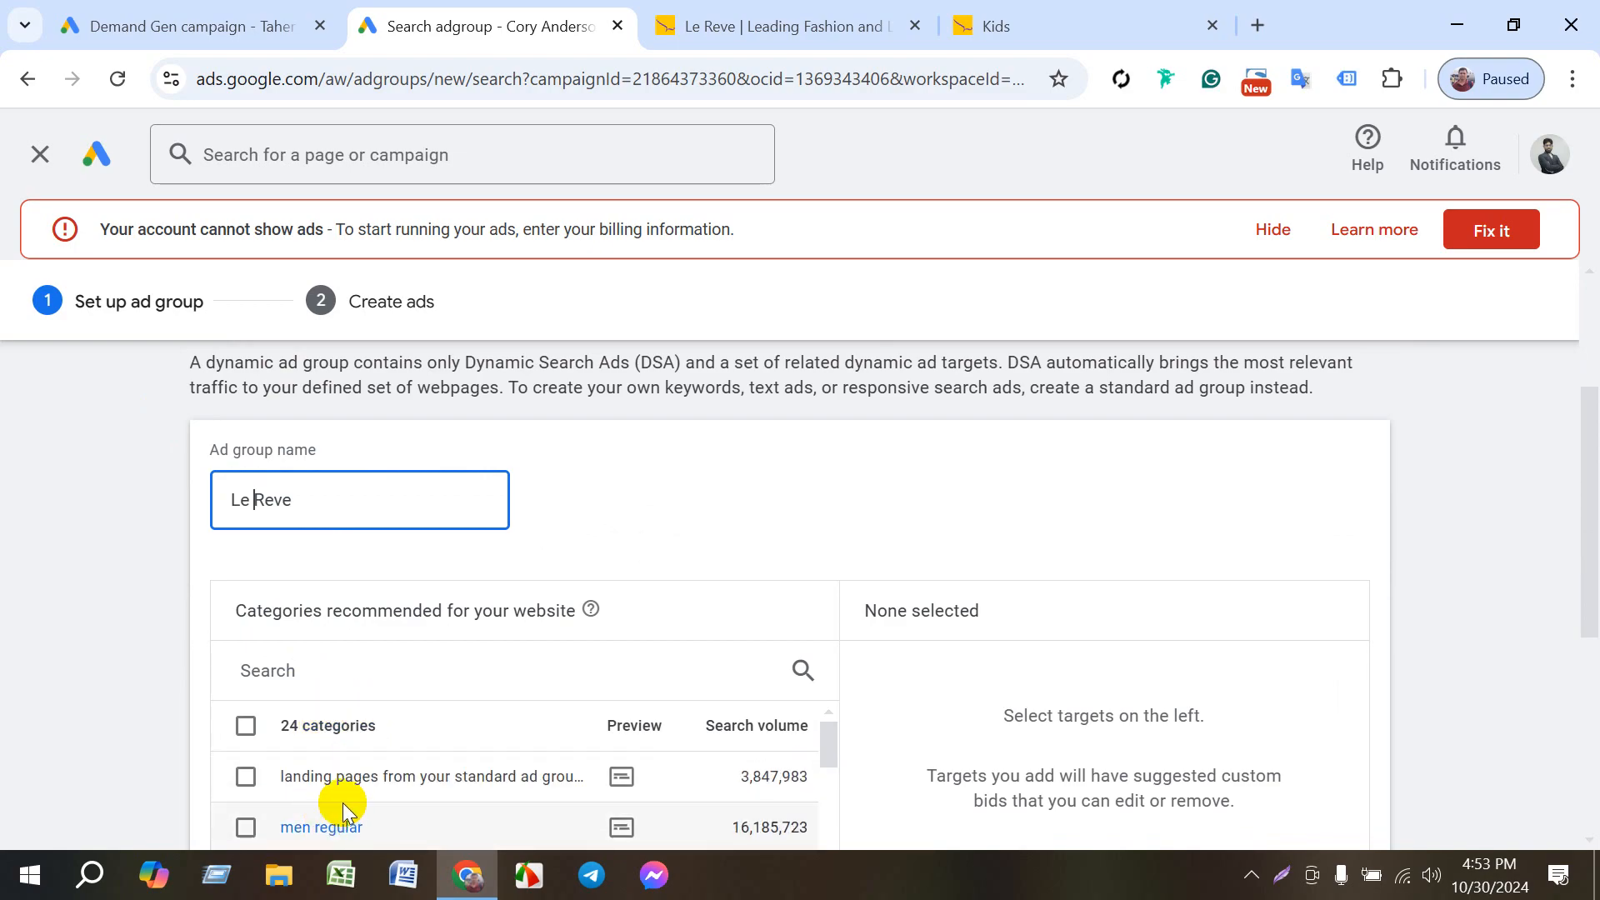
scroll(341, 800, up, 3)
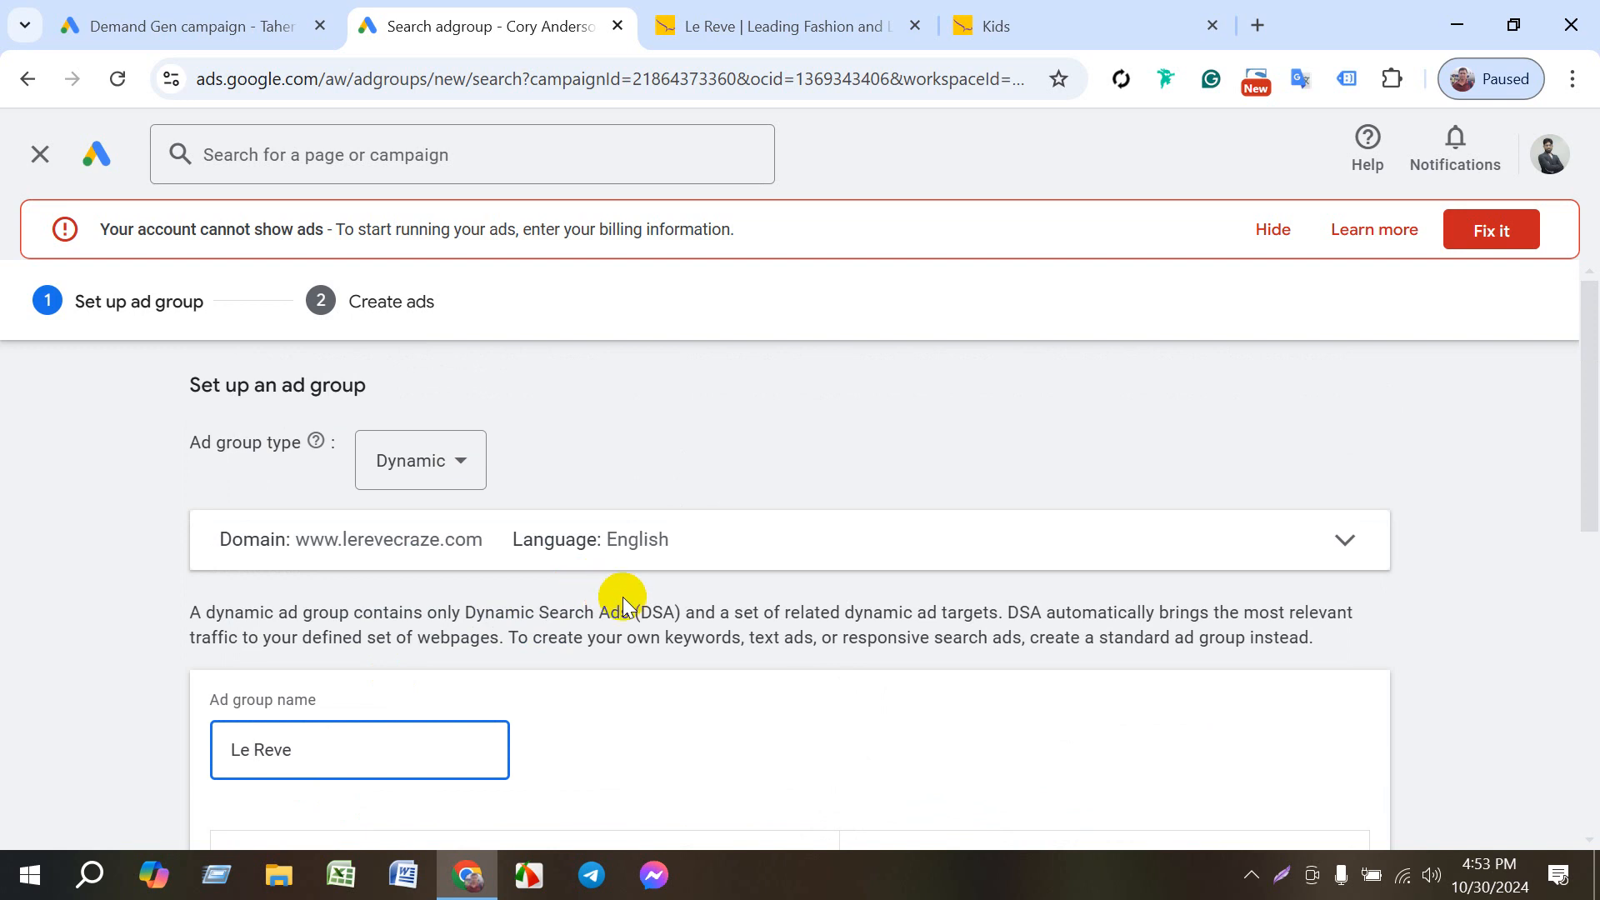
scroll(617, 609, down, 3)
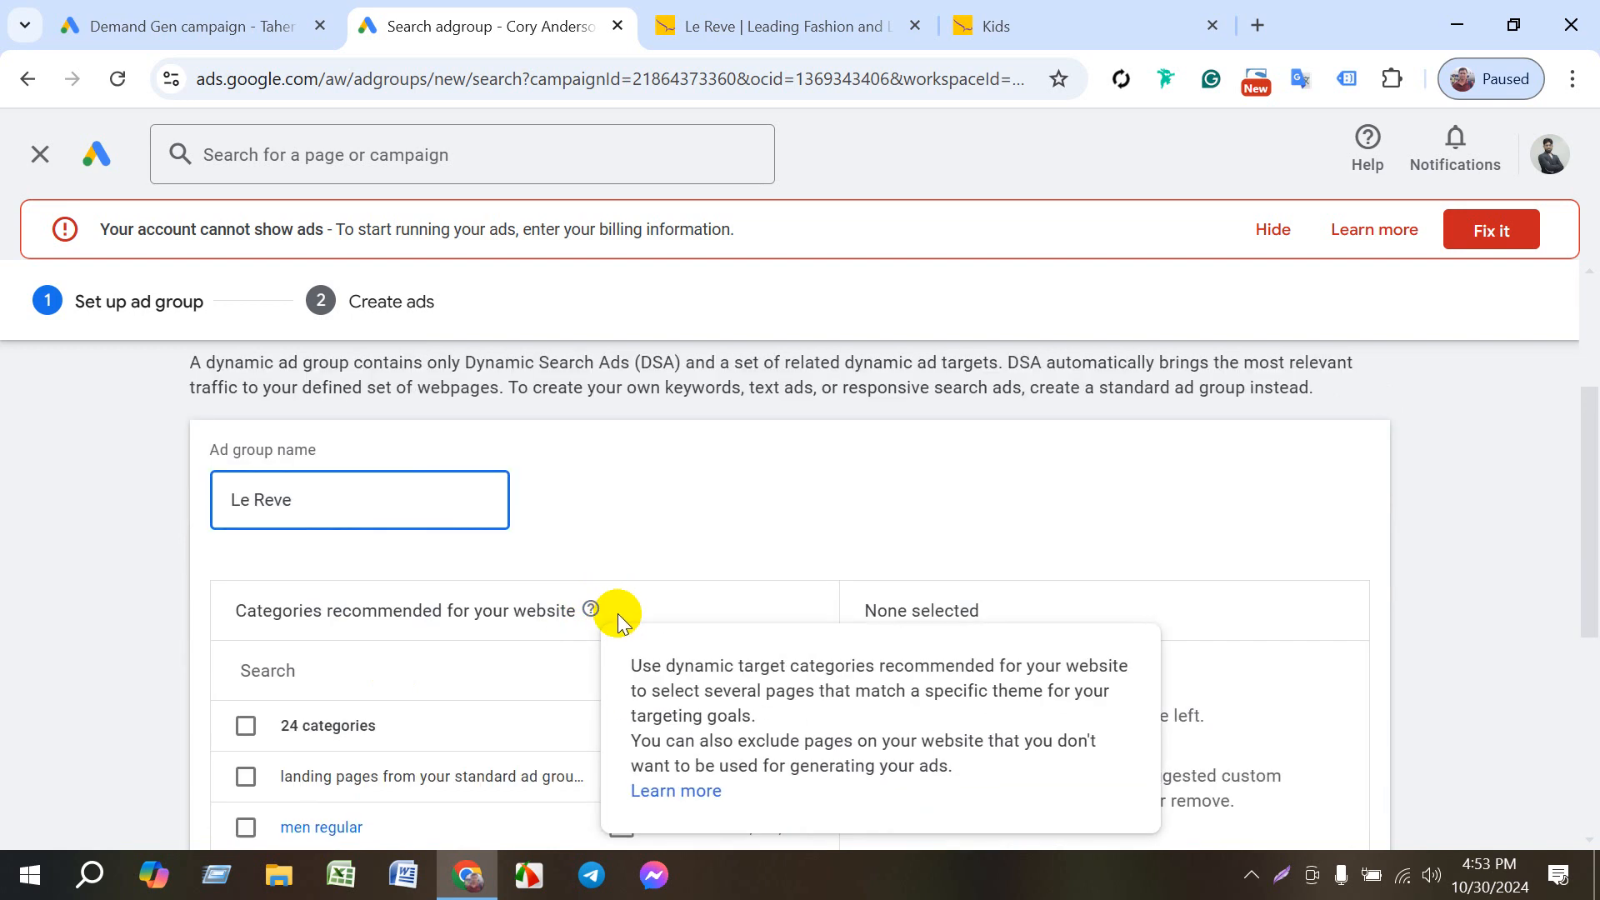
scroll(637, 611, down, 5)
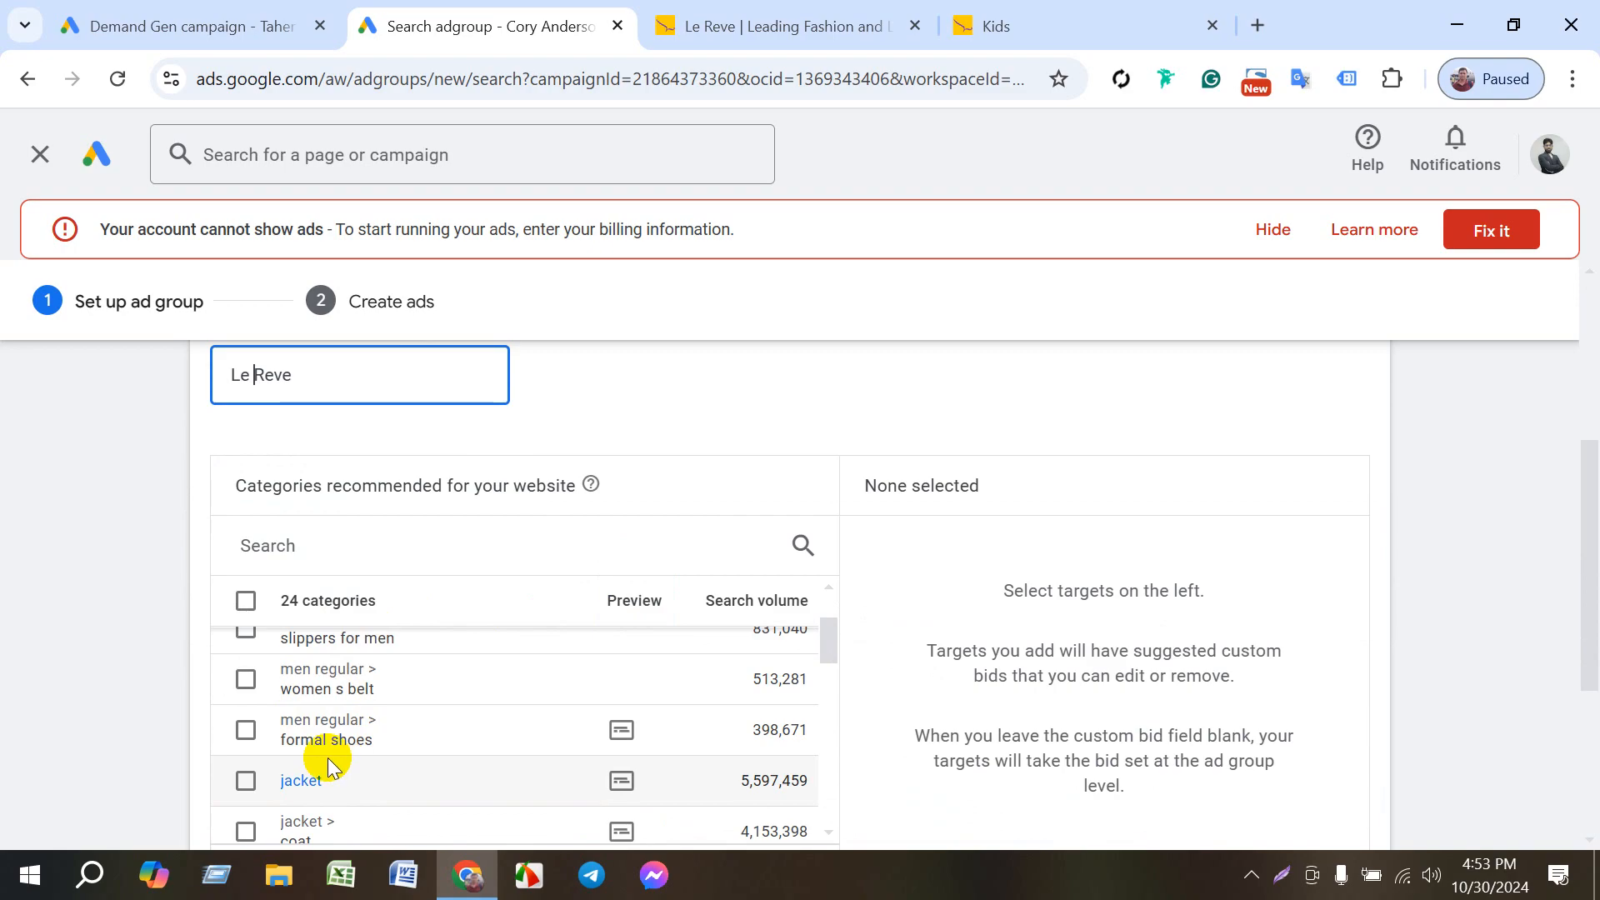
scroll(375, 767, down, 3)
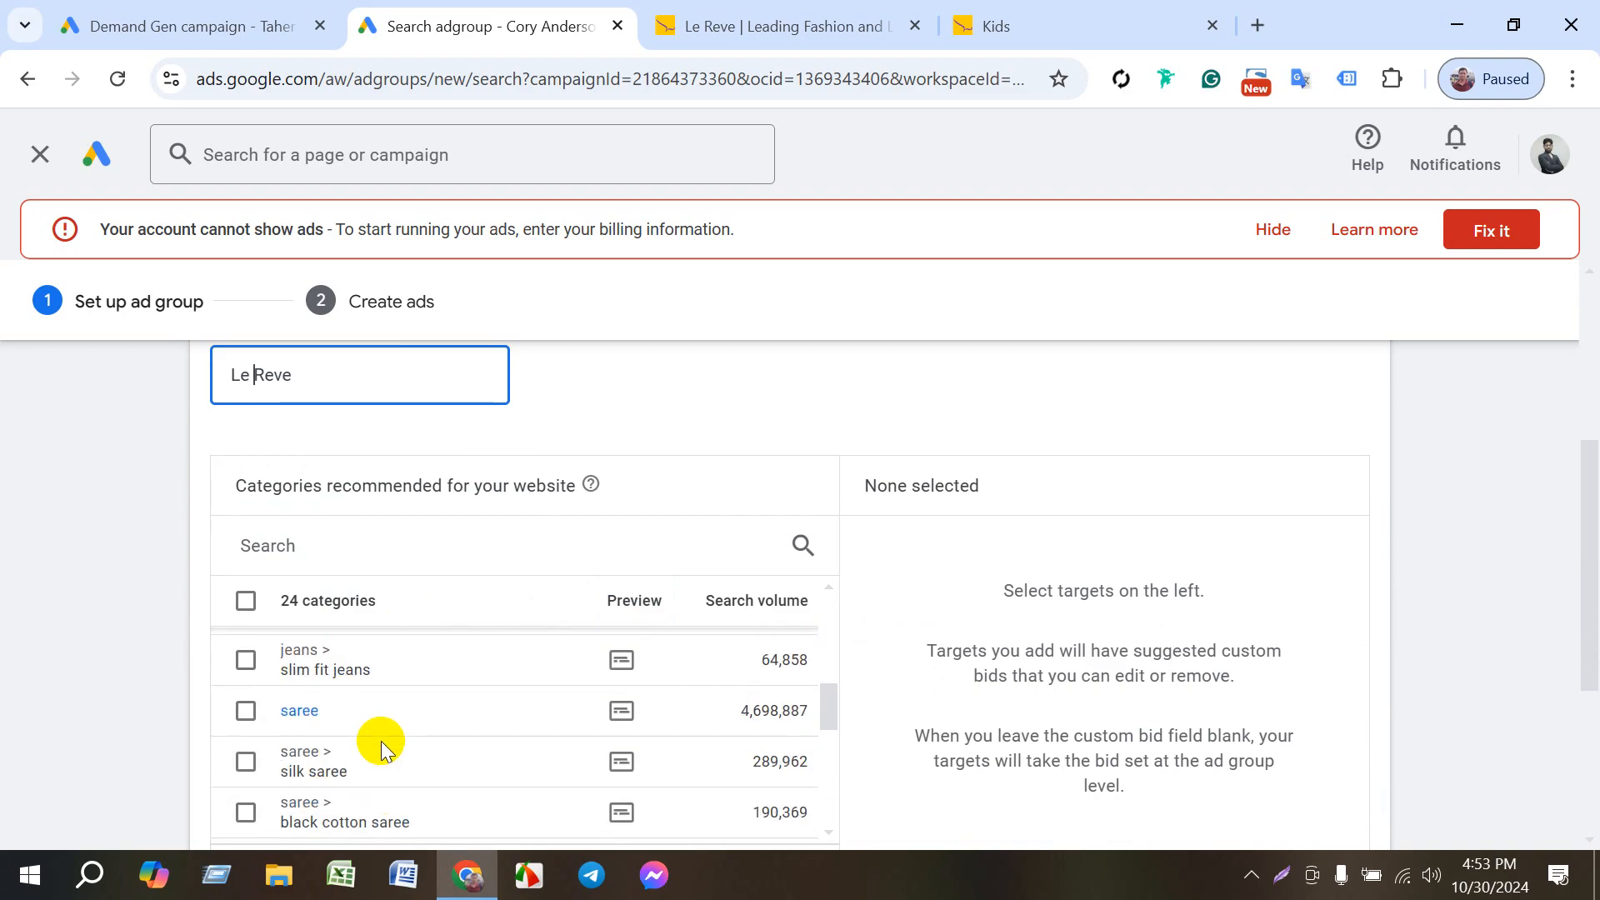
scroll(367, 737, up, 6)
scroll(107, 632, down, 2)
scroll(250, 554, down, 2)
scroll(292, 575, up, 2)
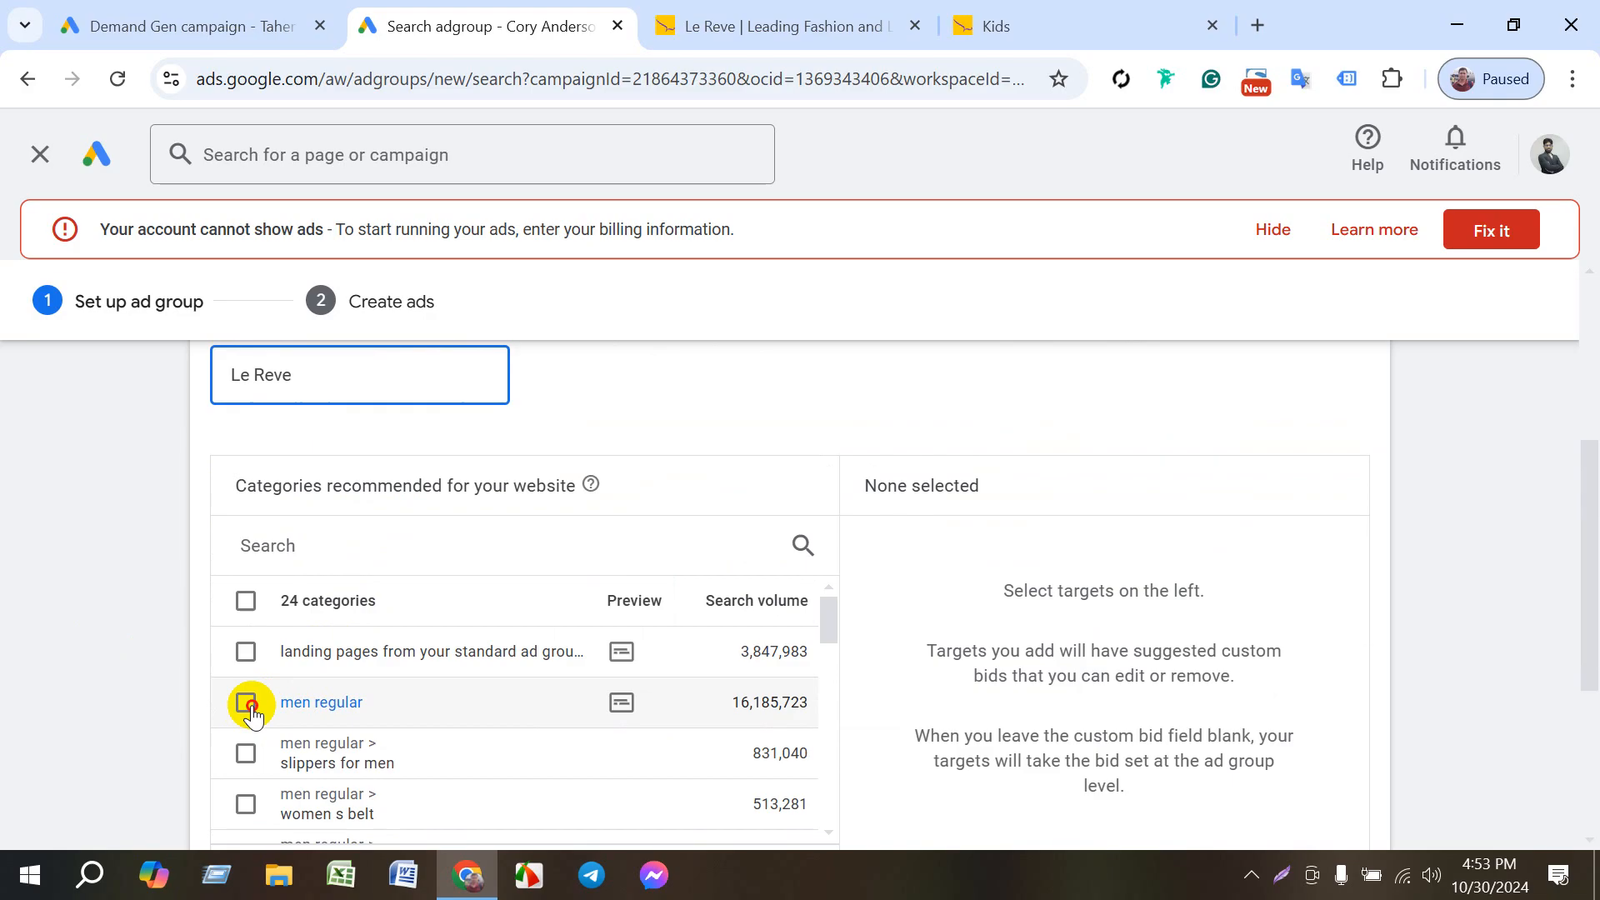
- Select men regular, slippers for men, formal shoes, jacket, jeans and denim jacket as dynamic ad targets
click(247, 705)
click(249, 755)
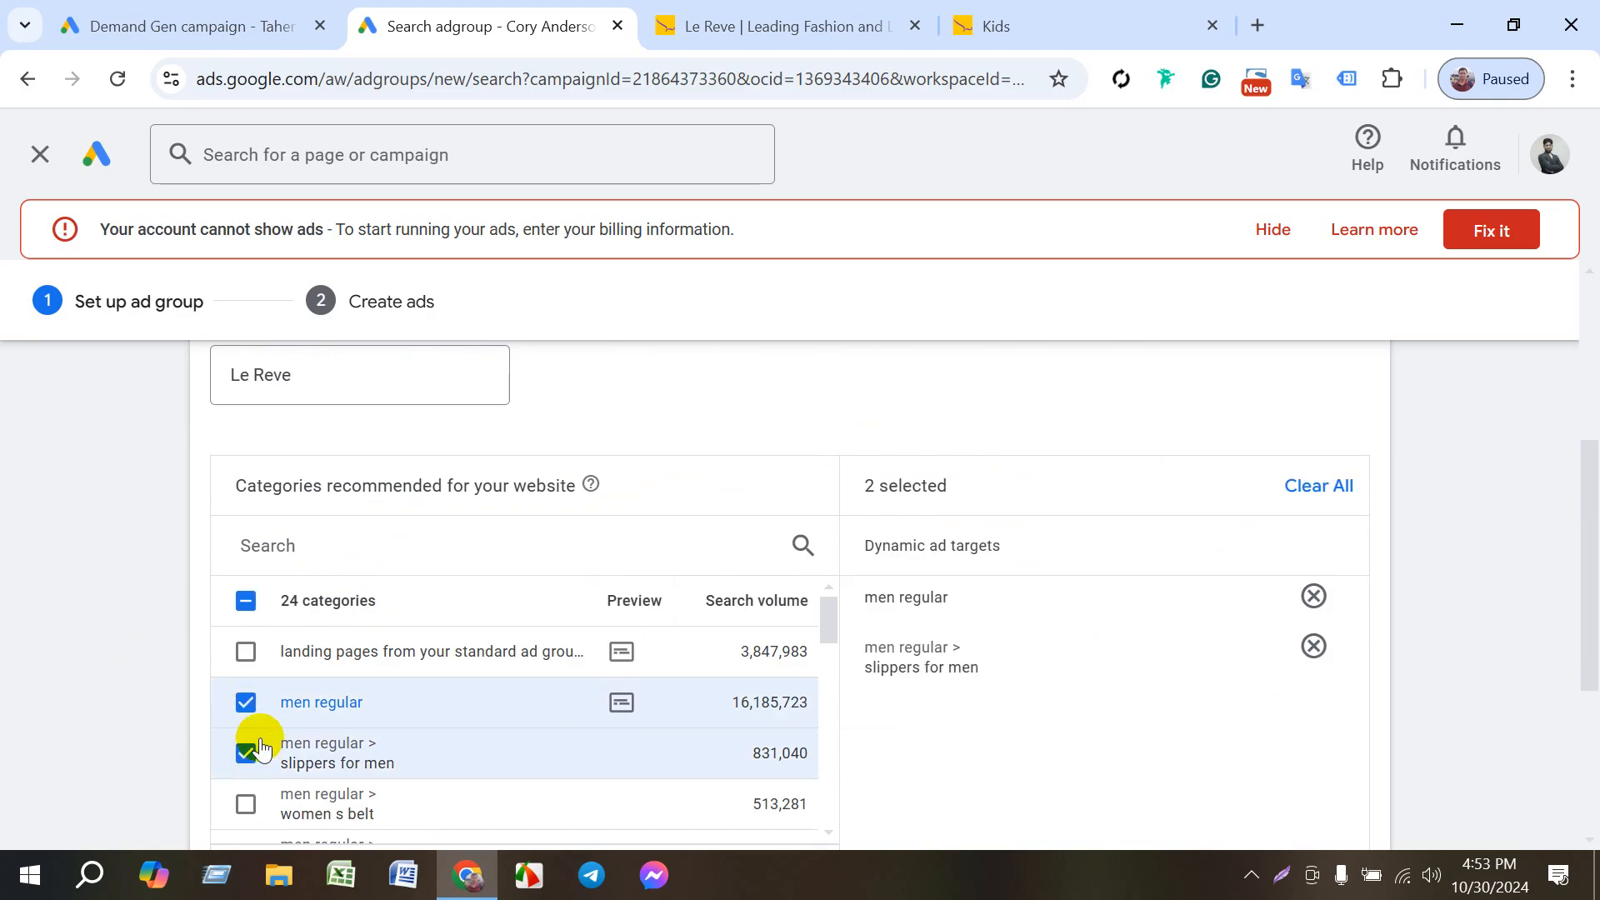
scroll(284, 722, down, 2)
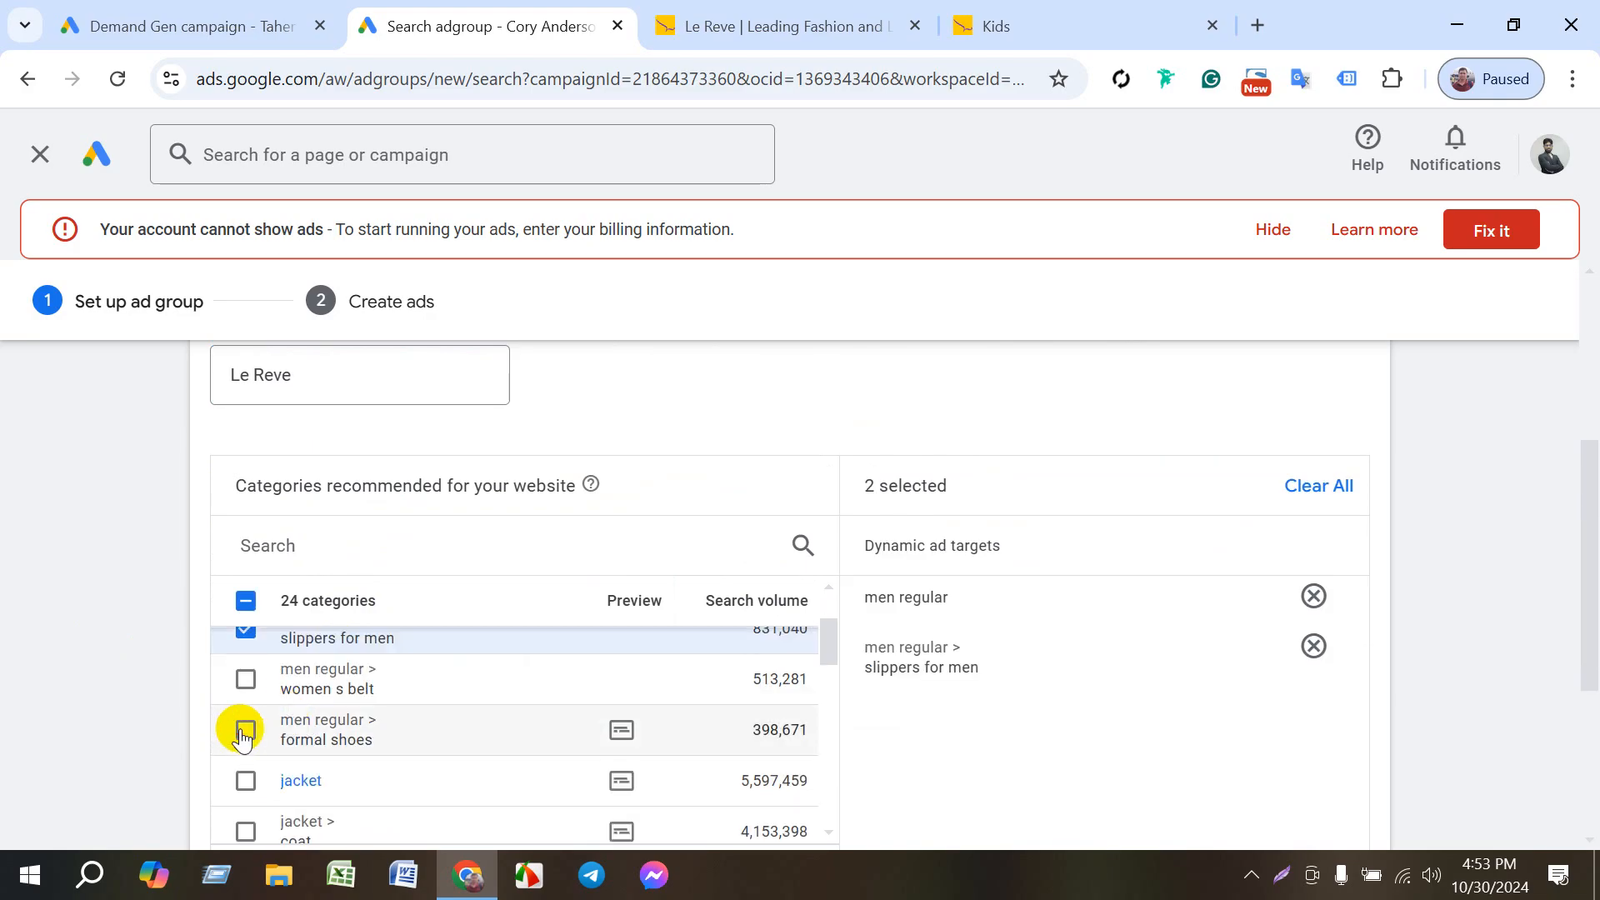
click(245, 730)
click(247, 784)
scroll(250, 764, down, 4)
click(243, 733)
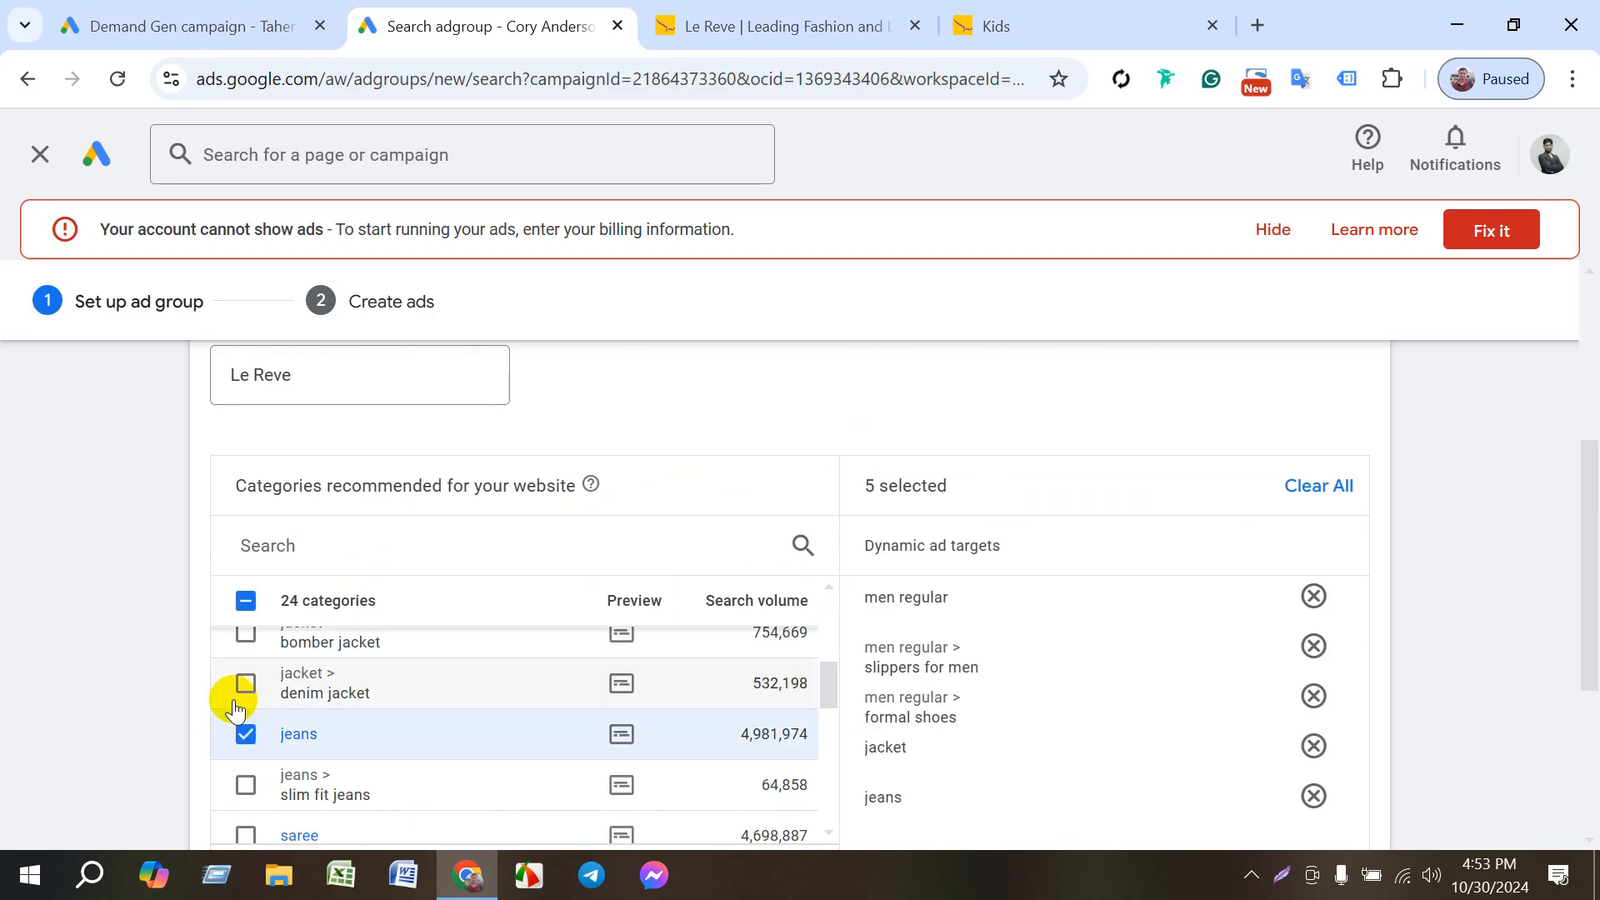
click(239, 692)
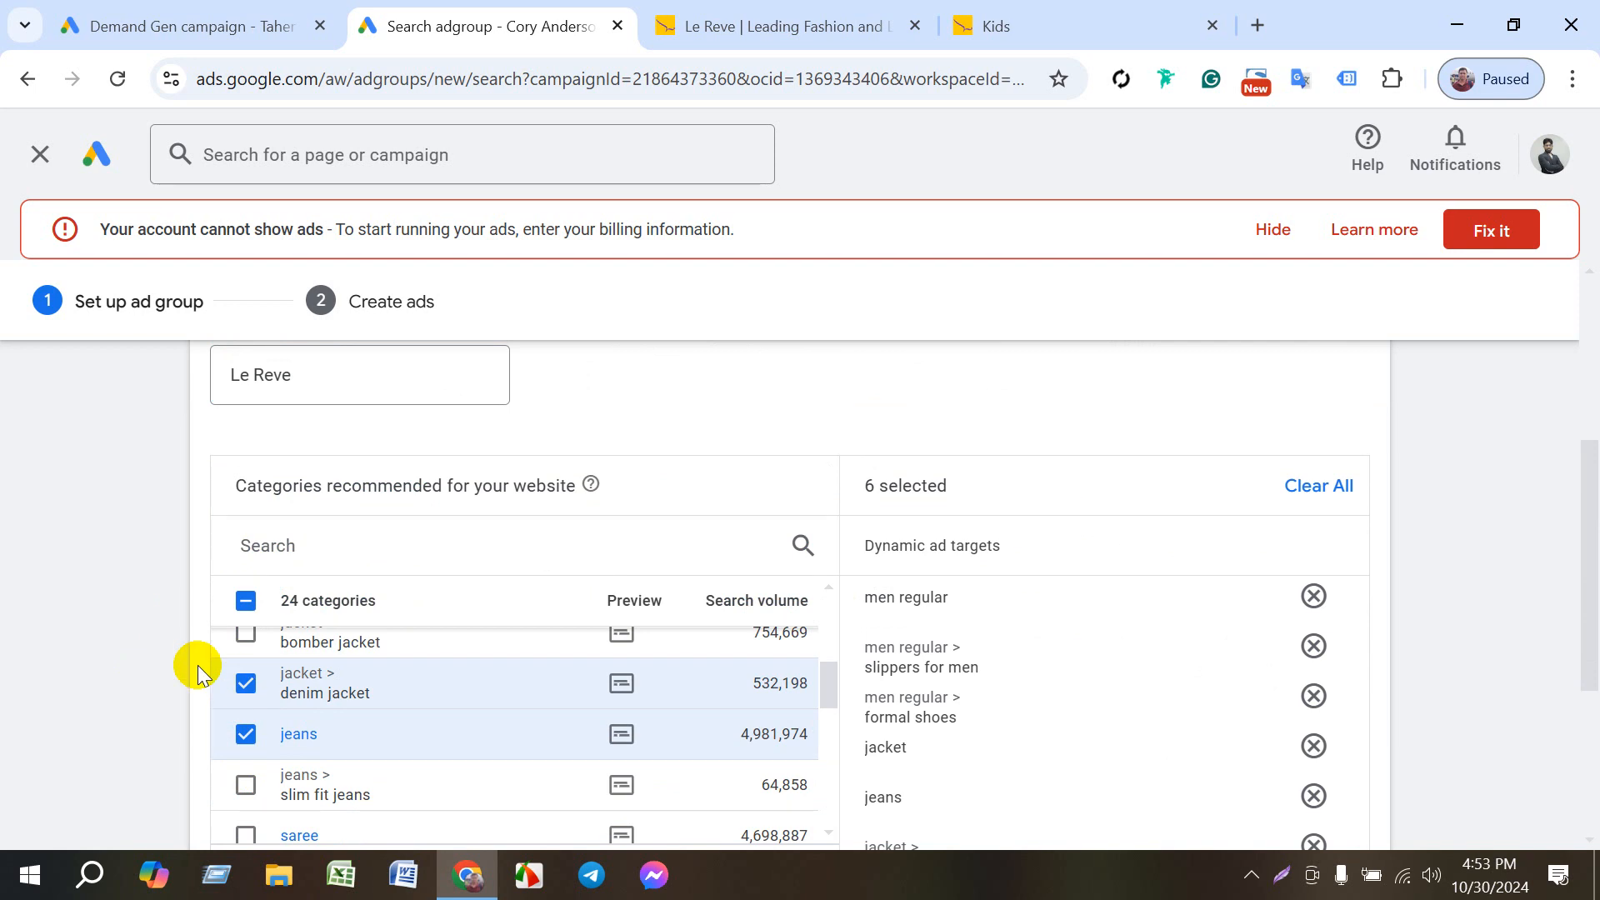
- Deselect all the chosen recommended categories, from jeans and denim jacket back to men regular
scroll(143, 633, down, 2)
click(244, 610)
click(244, 558)
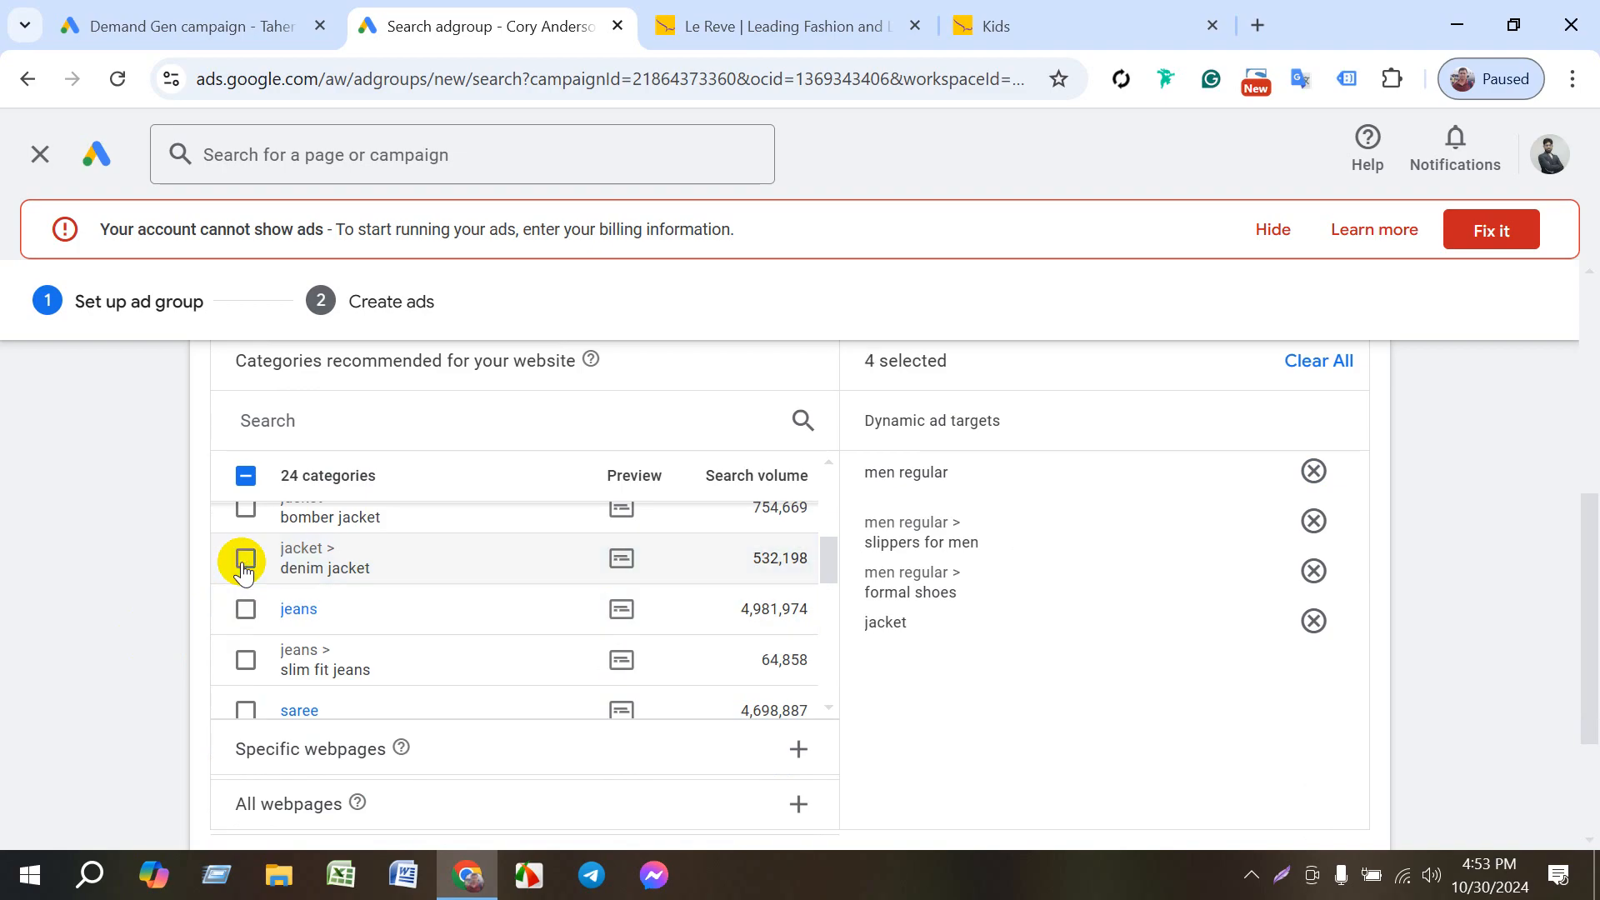
scroll(250, 658, up, 3)
click(244, 657)
click(244, 605)
scroll(244, 621, up, 2)
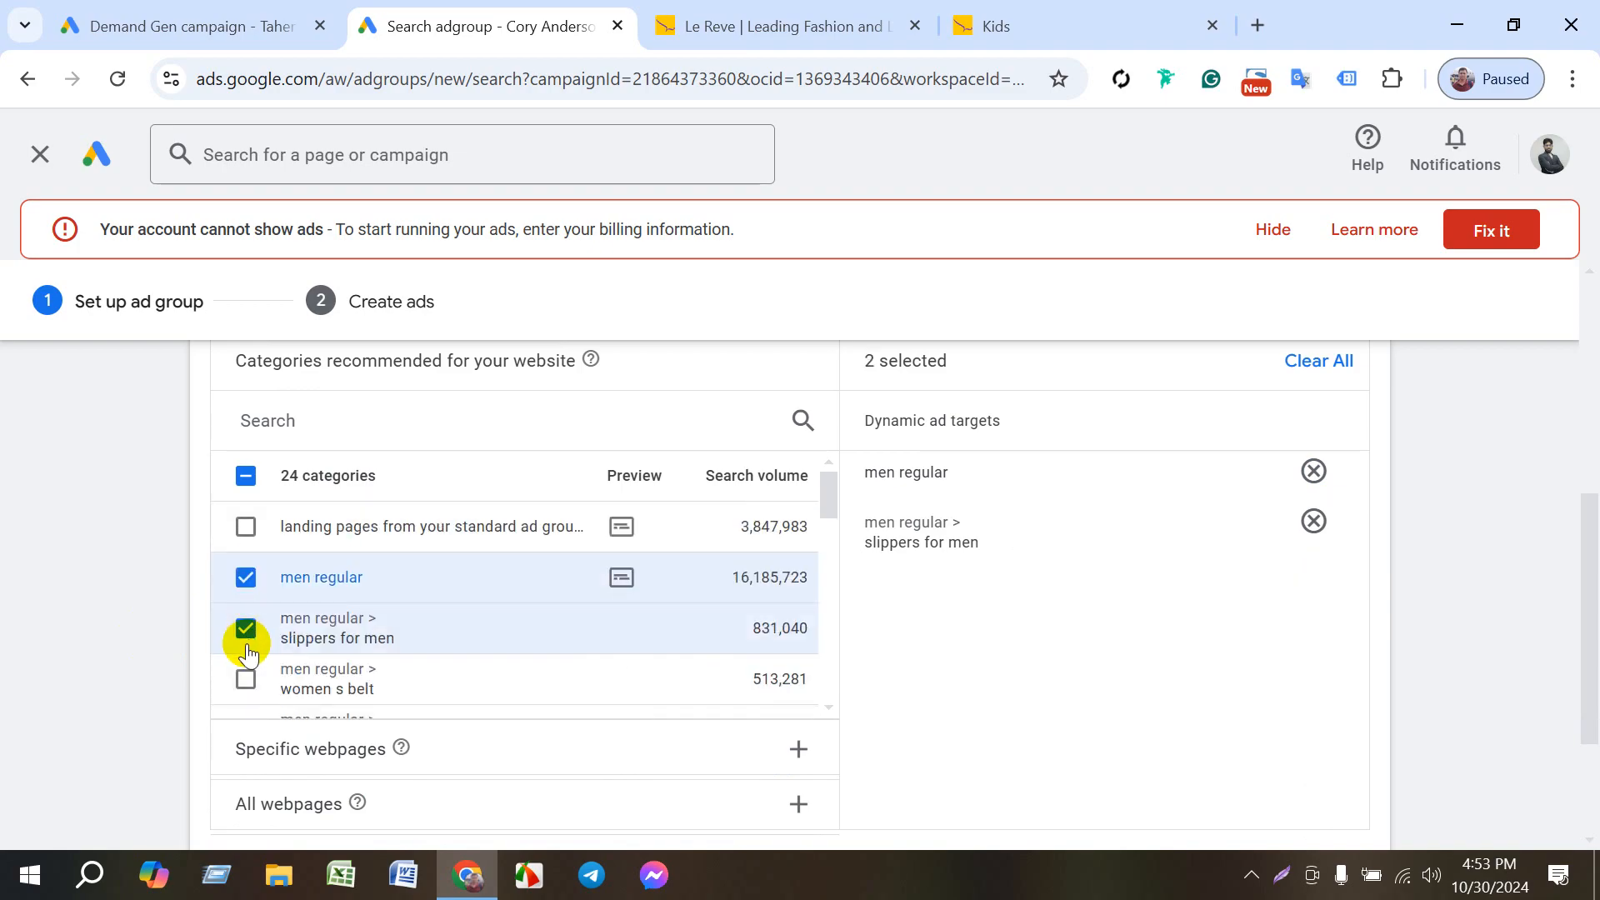
click(244, 629)
click(244, 577)
scroll(143, 687, down, 2)
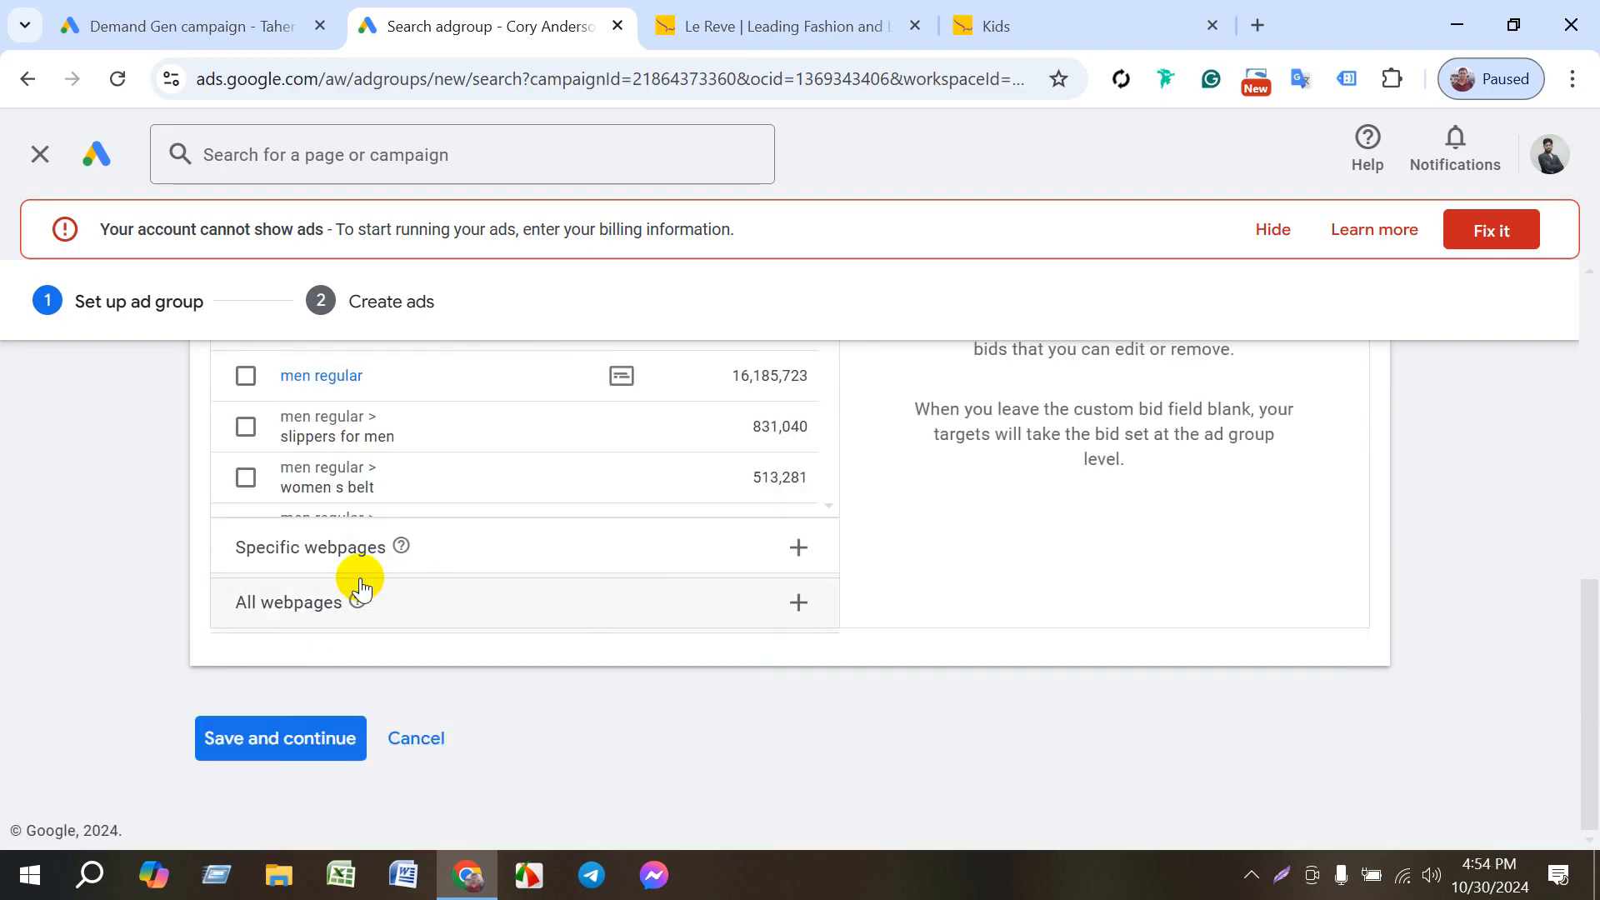
click(315, 550)
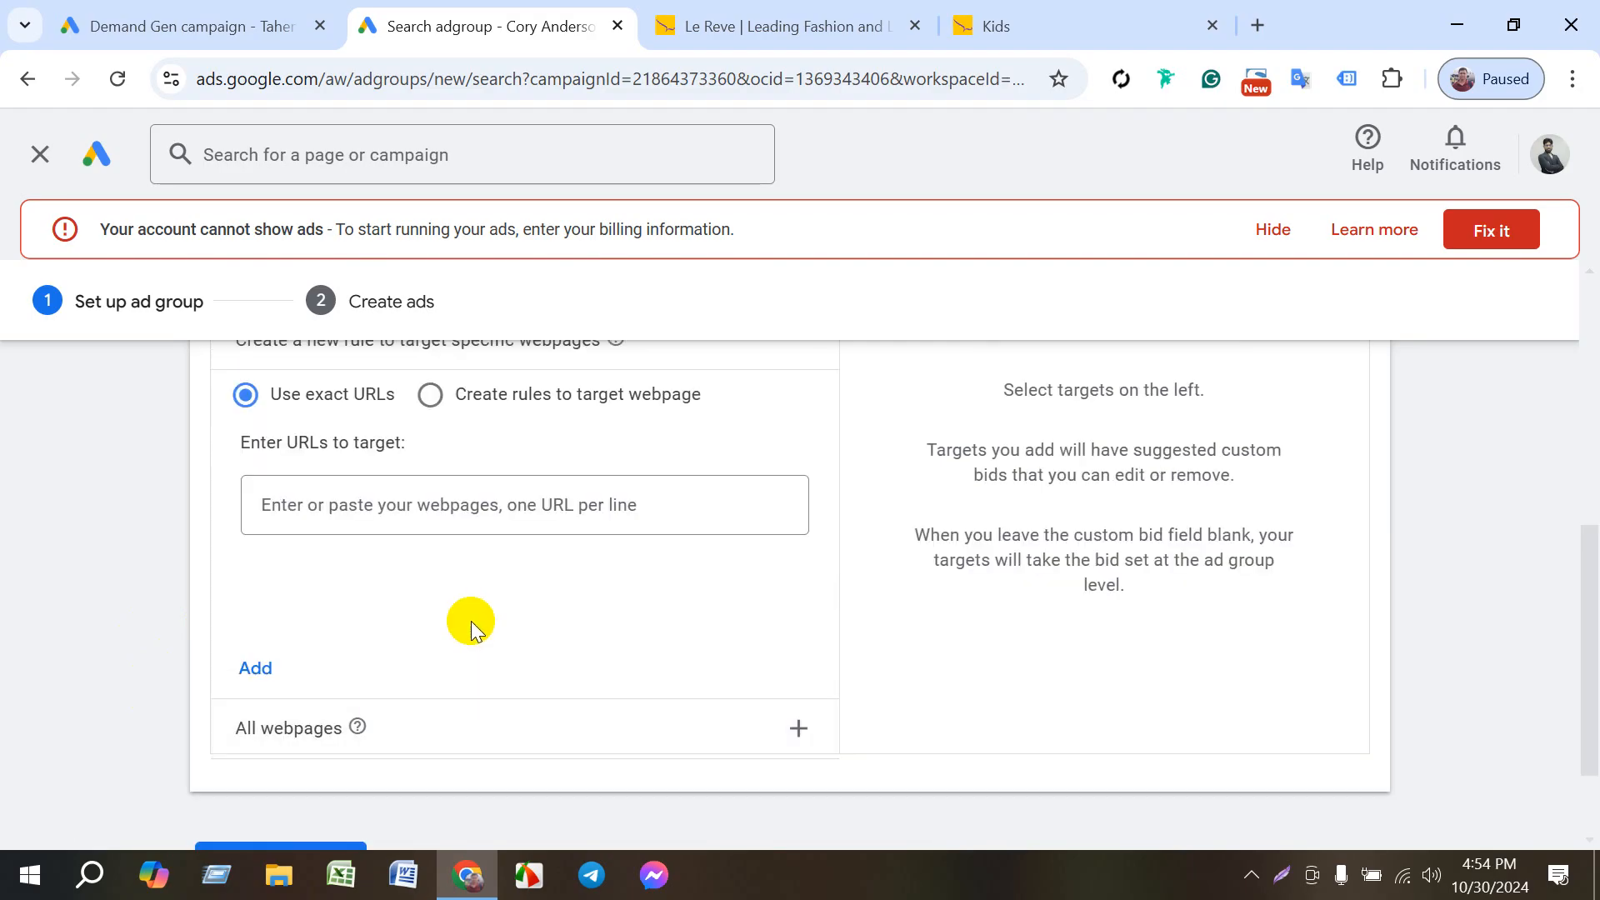
scroll(467, 607, up, 1)
click(383, 631)
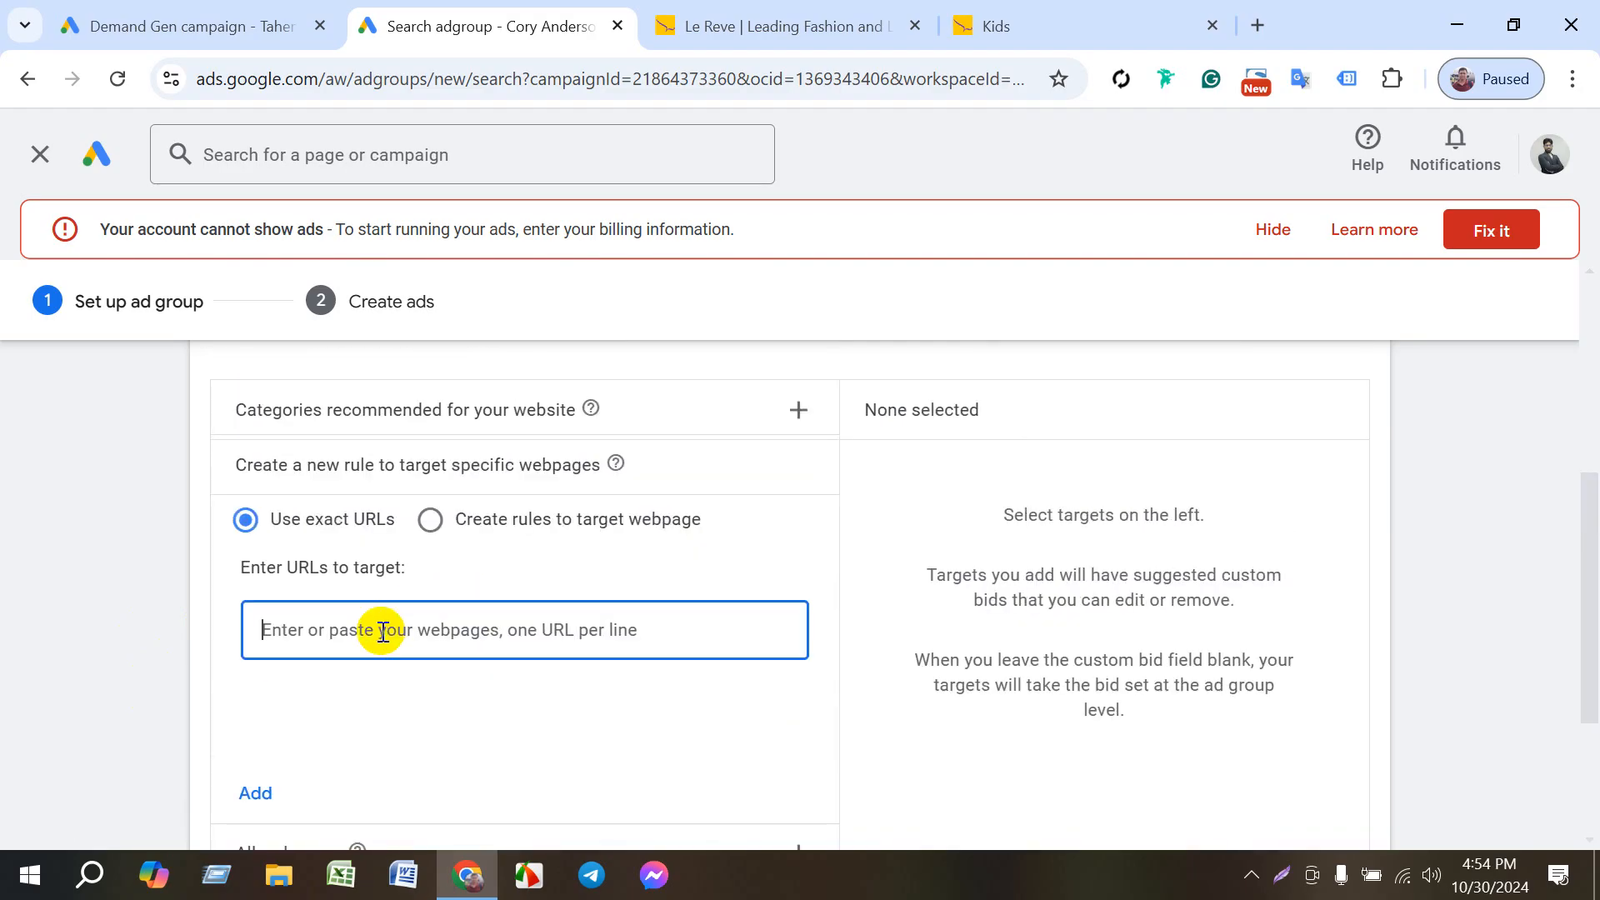
click(761, 25)
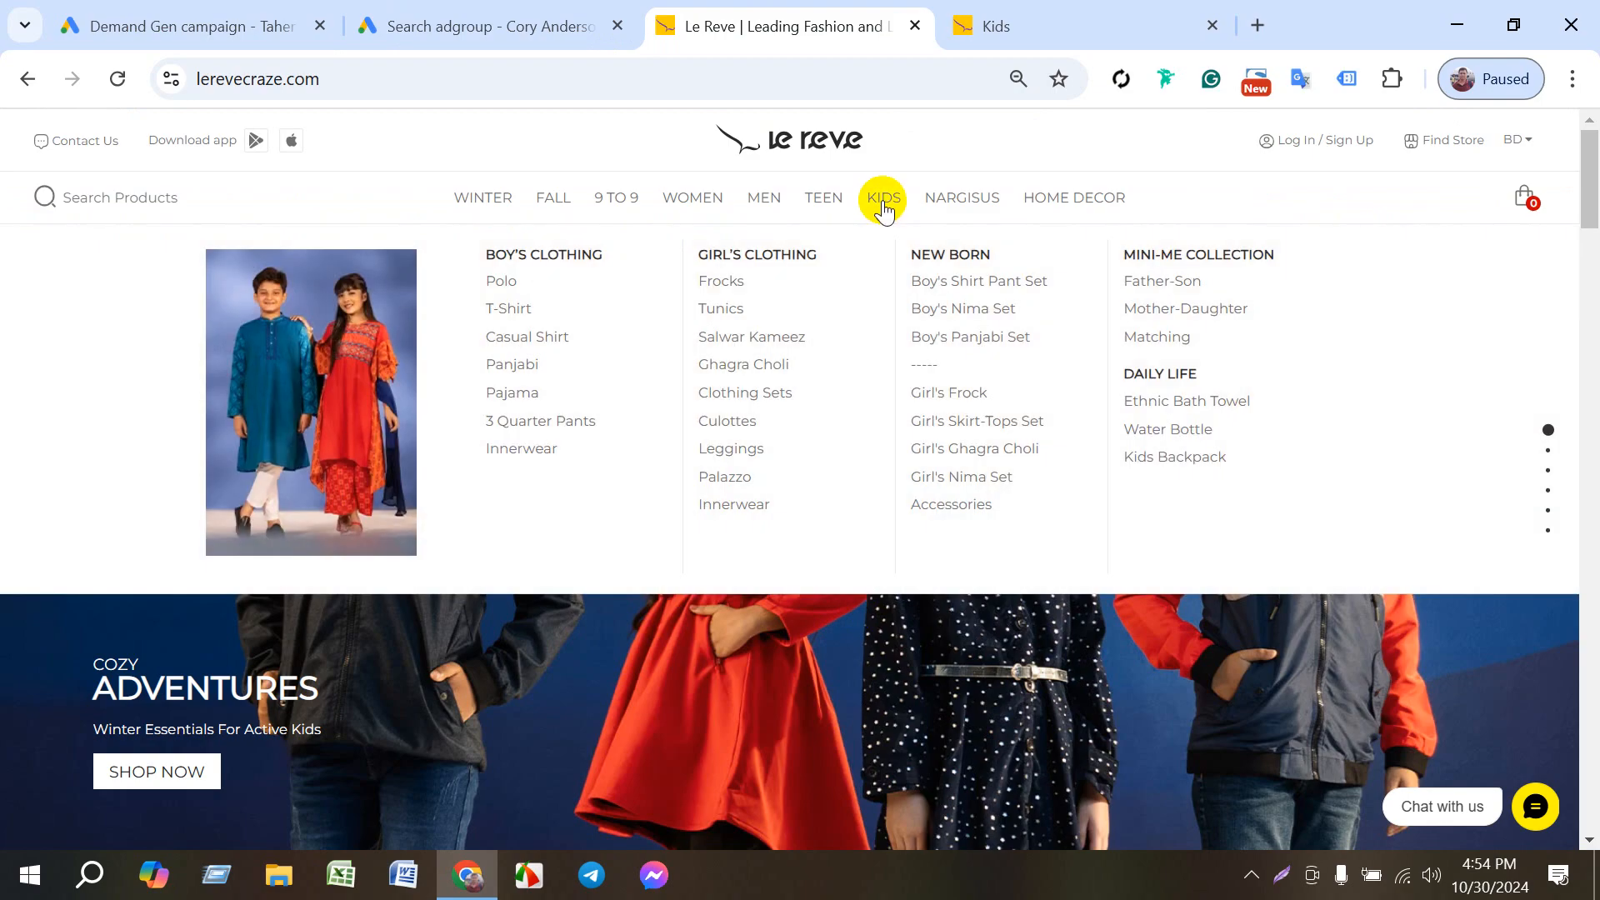
click(883, 200)
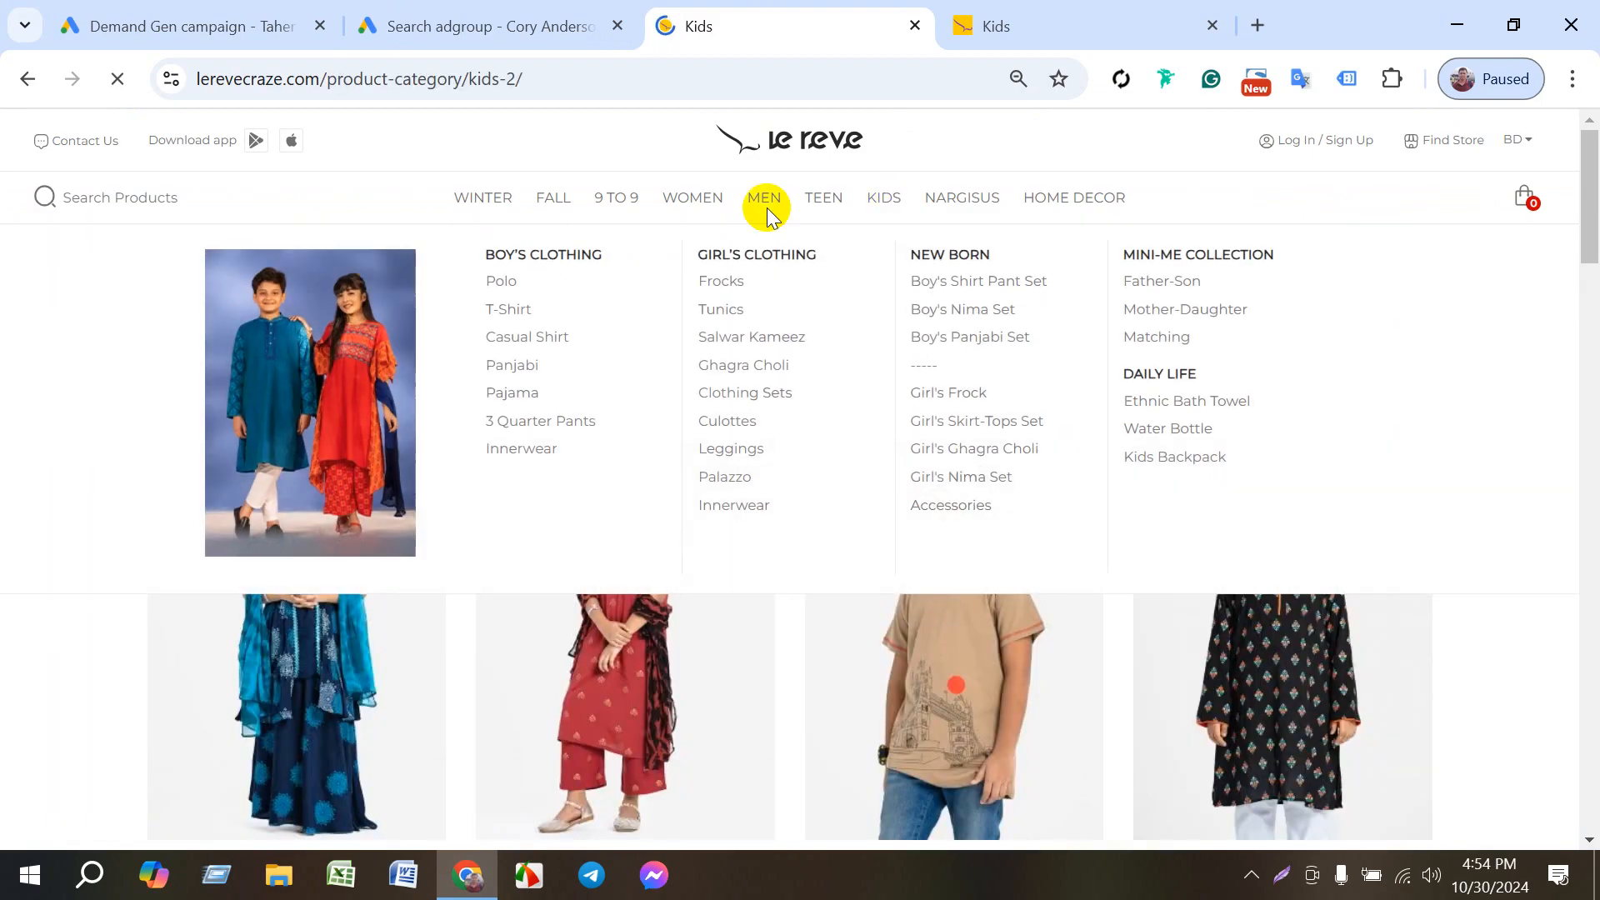
click(385, 80)
key(ctrl+c)
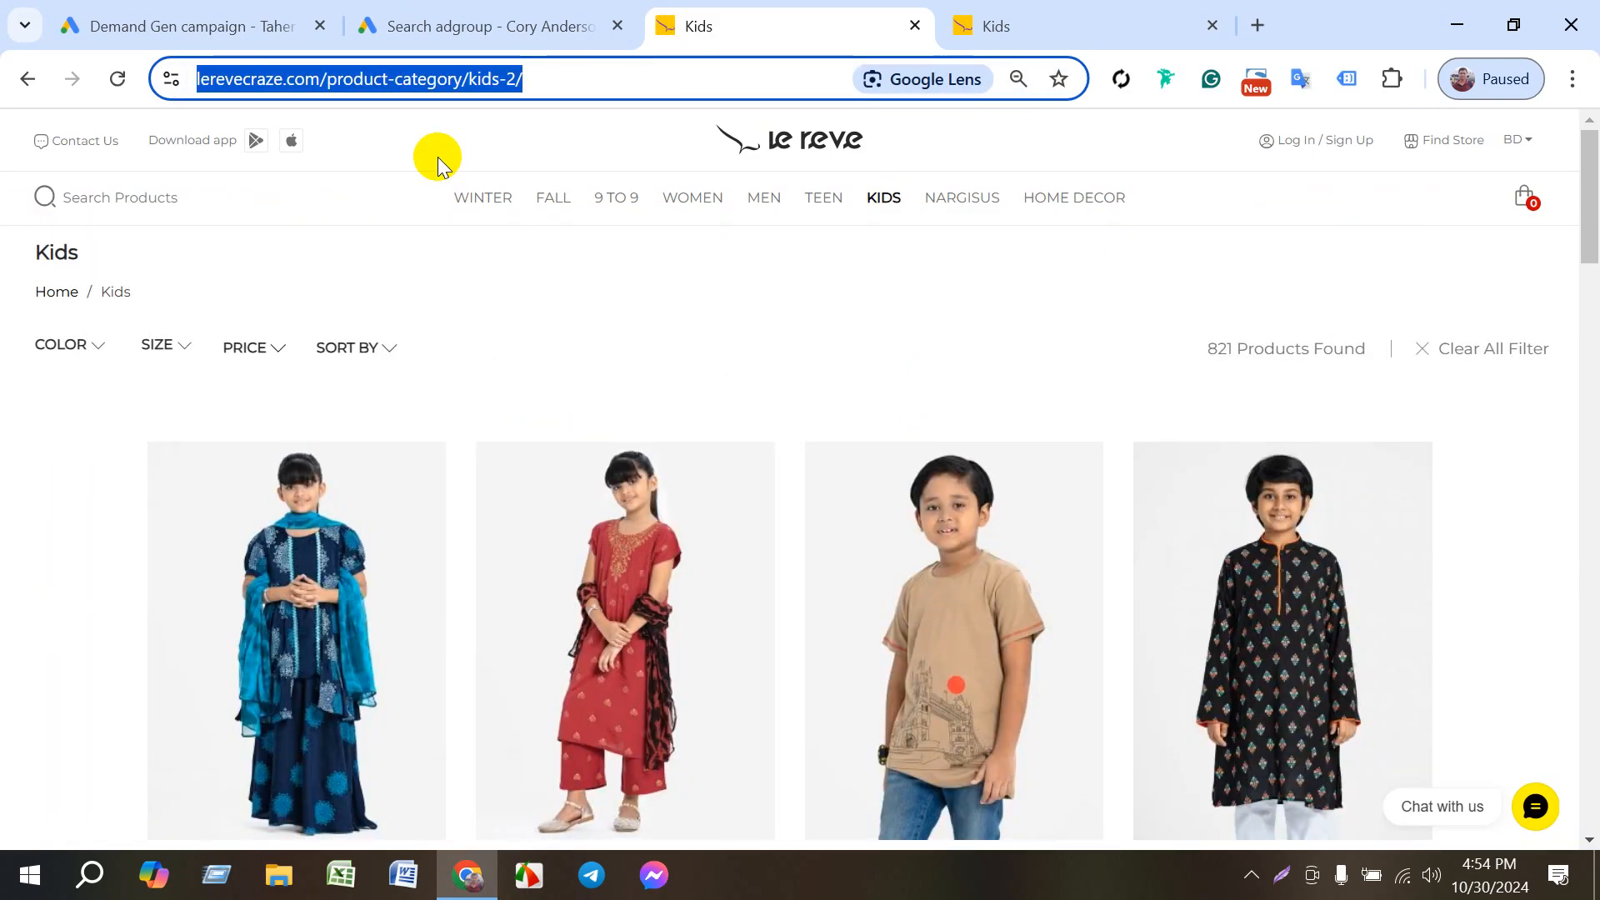
click(268, 10)
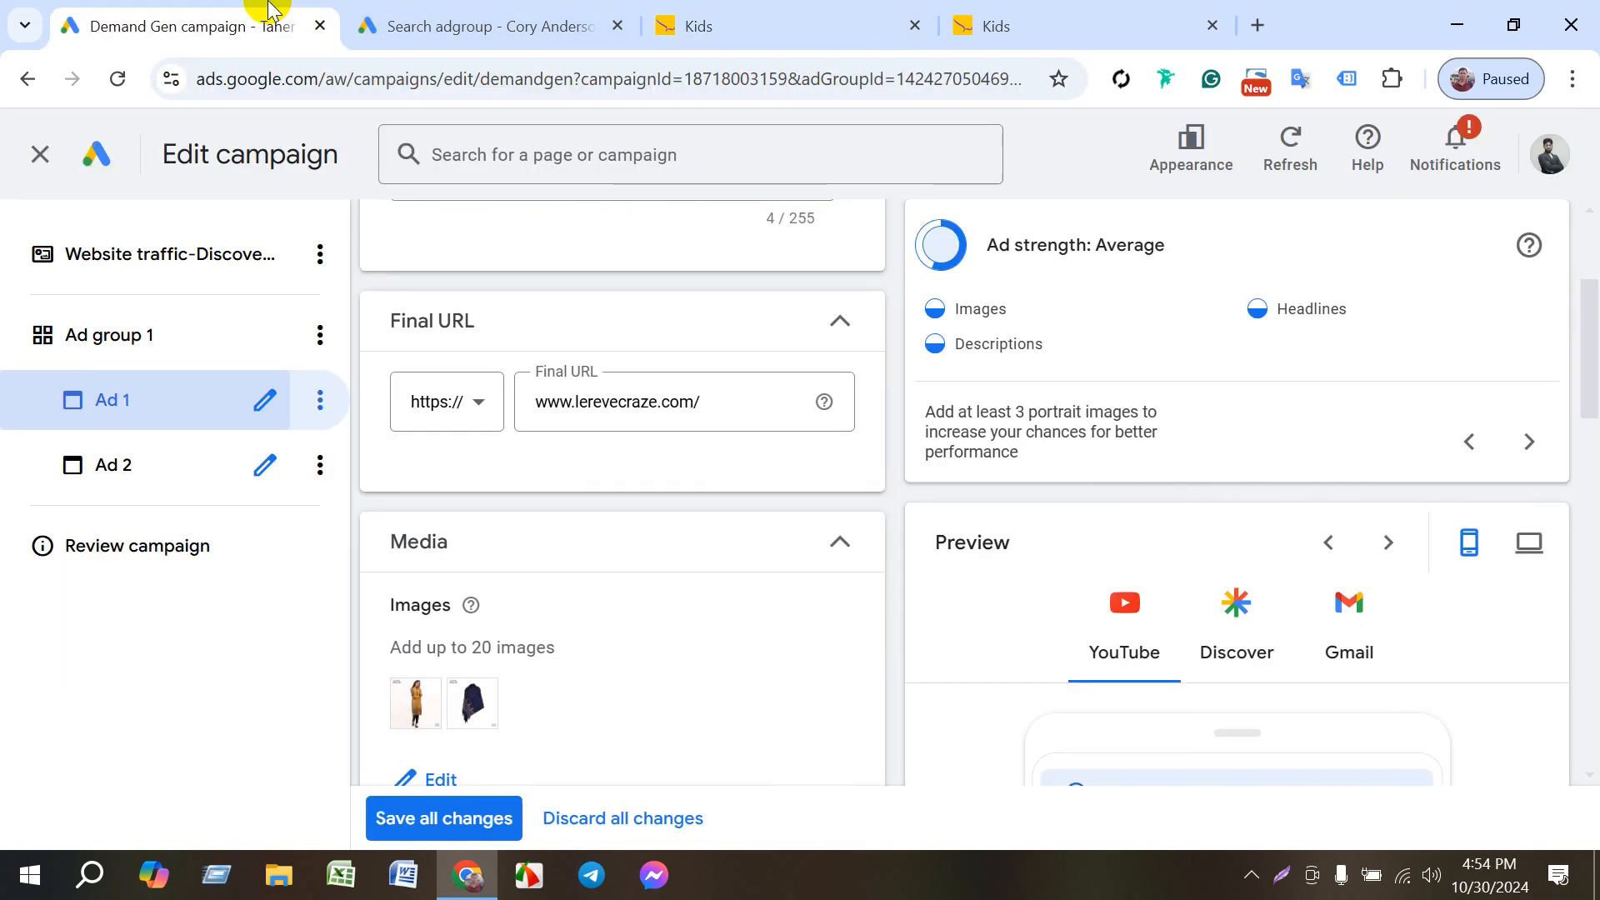
click(504, 21)
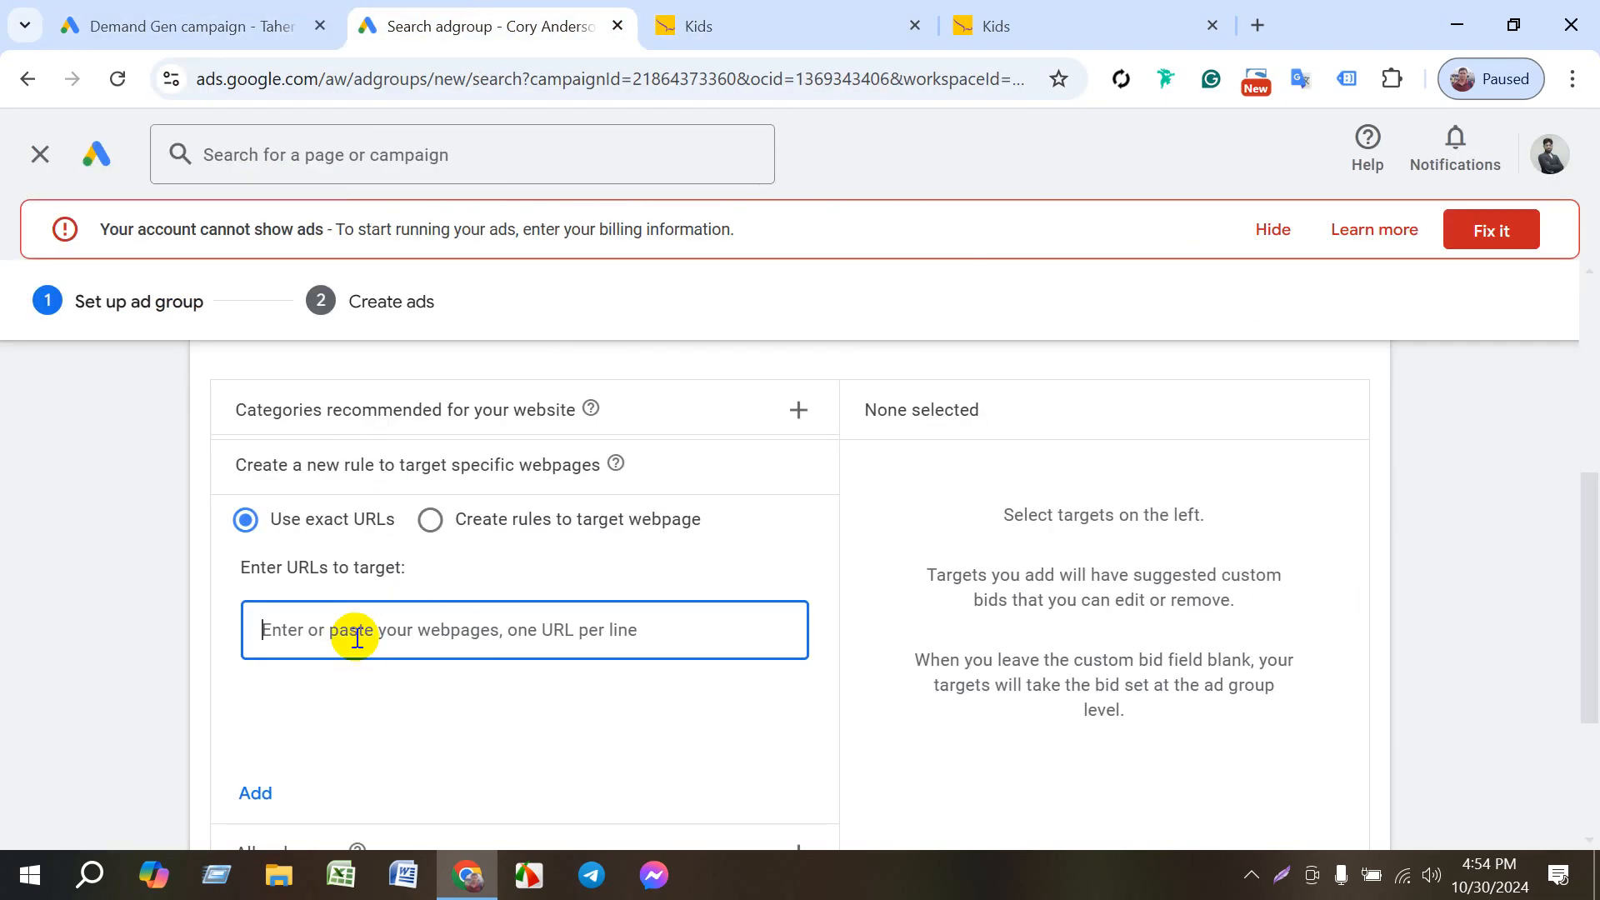
key(ctrl+v)
click(255, 793)
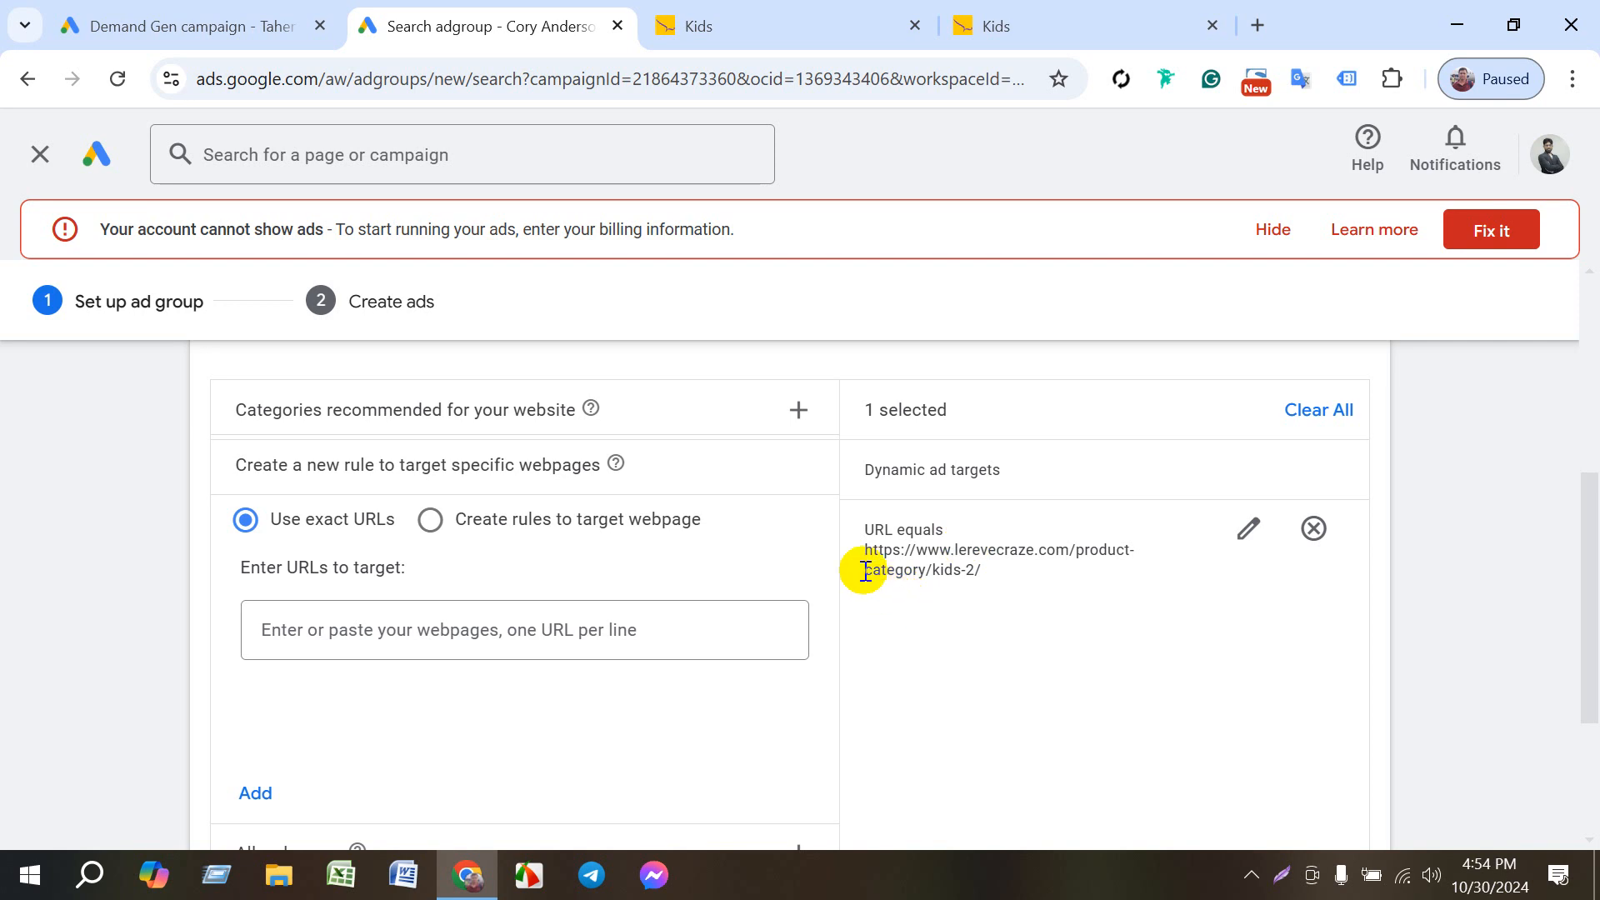
- Reopen the categories recommended for the website and review the list alongside the added Kids URL target
scroll(567, 563, up, 3)
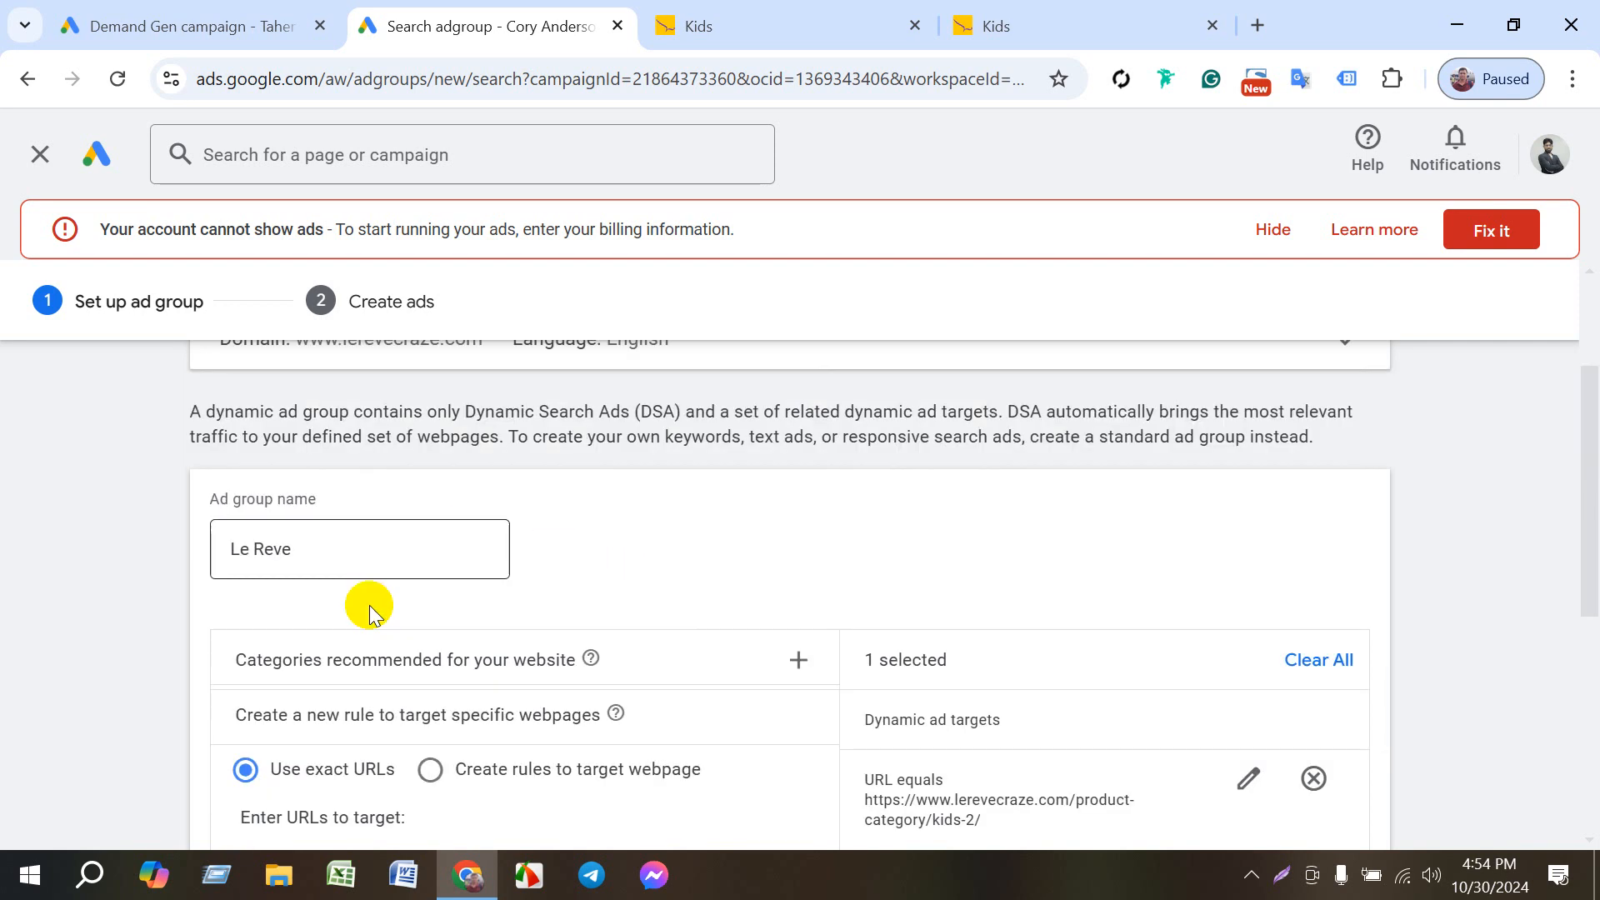
click(452, 667)
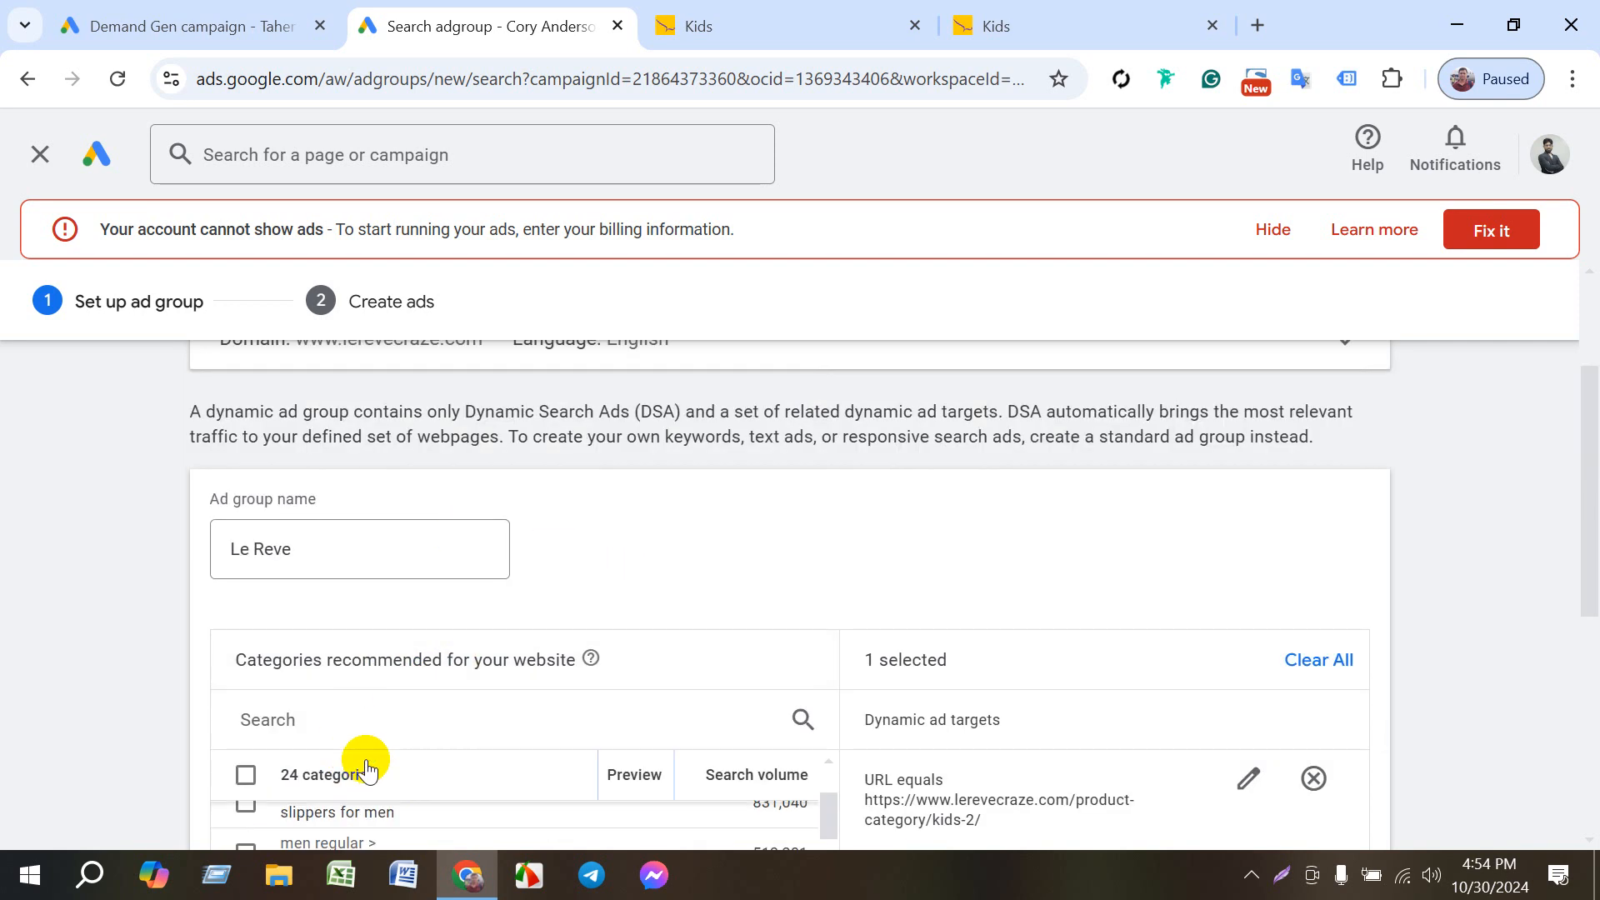
scroll(198, 725, down, 5)
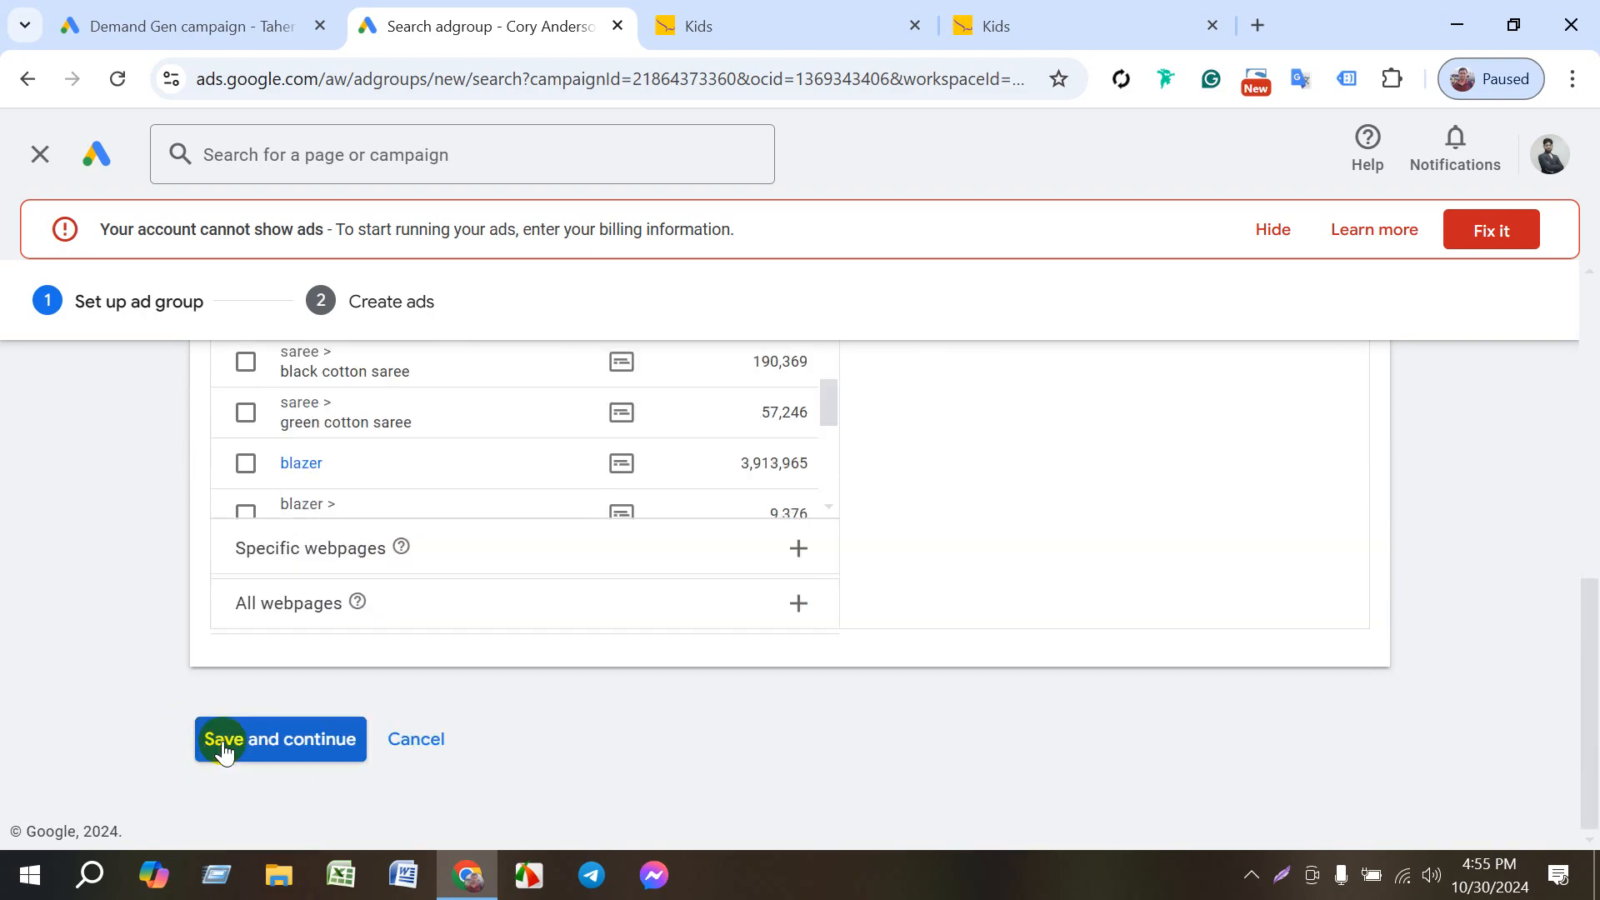
scroll(484, 677, up, 1)
scroll(501, 675, up, 1)
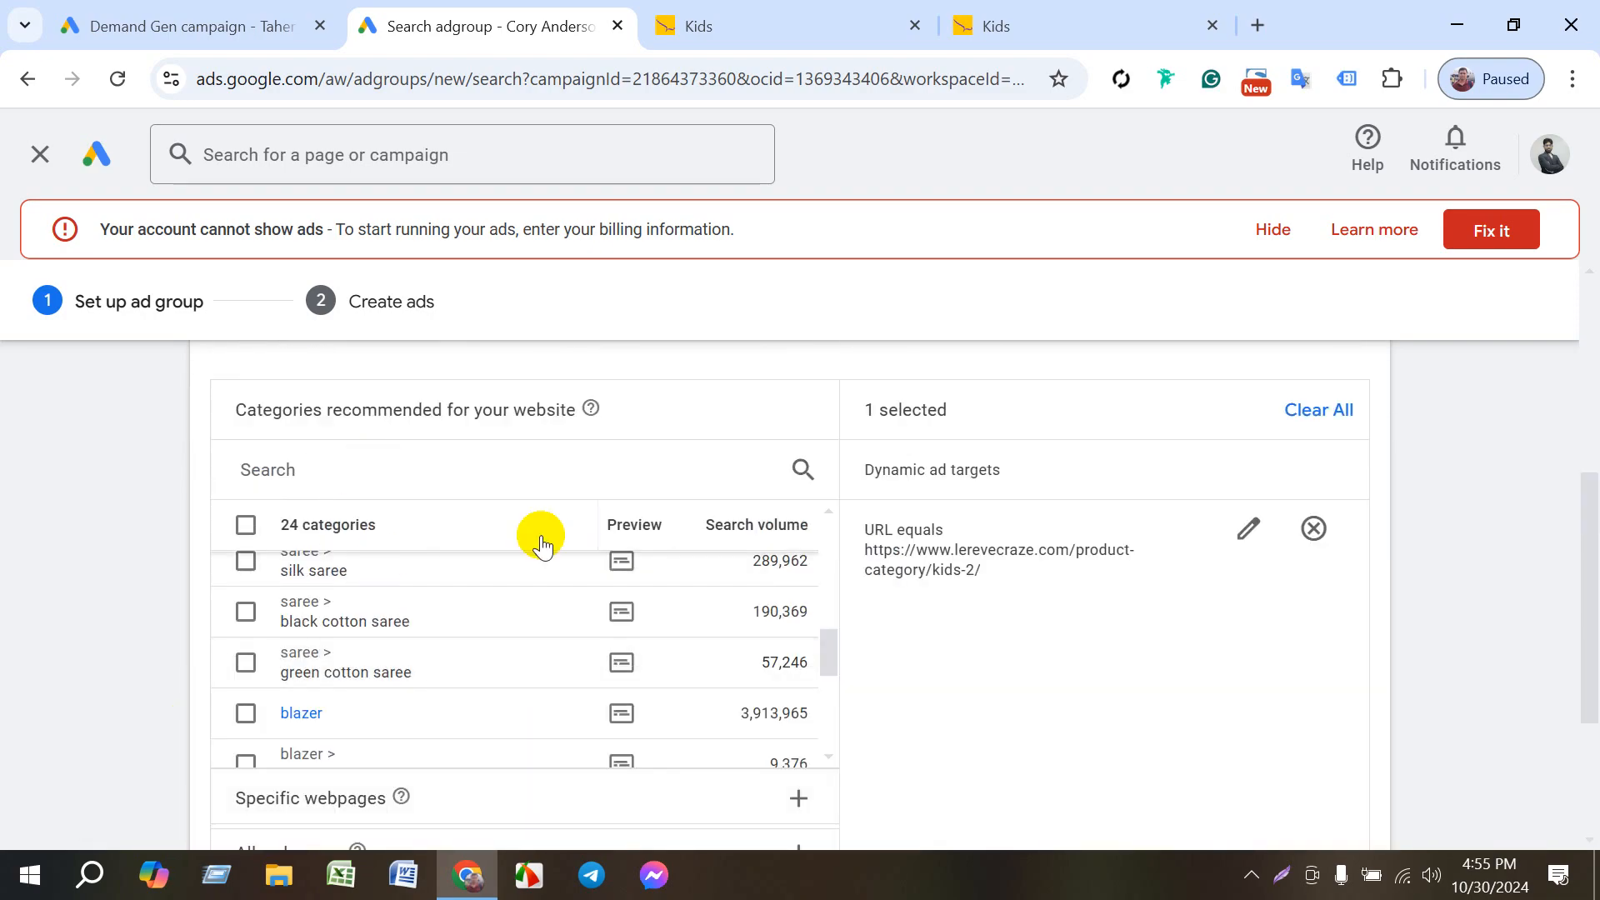
scroll(530, 575, up, 1)
scroll(383, 681, down, 6)
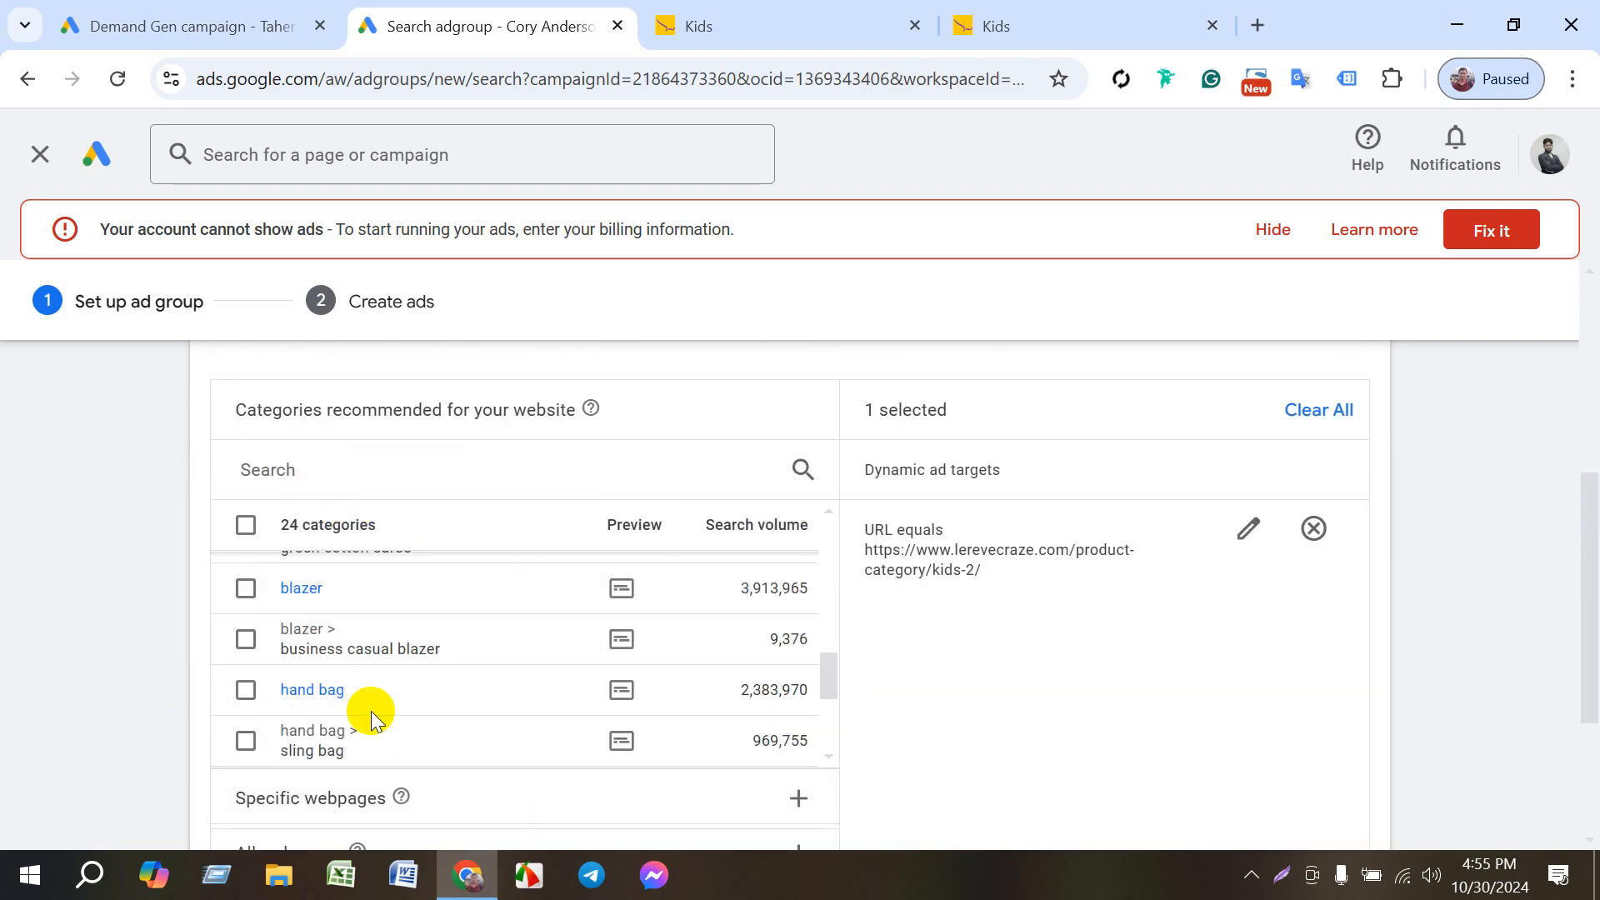
- Remove the Kids URL from the dynamic ad targets and target all webpages of the website instead
click(360, 679)
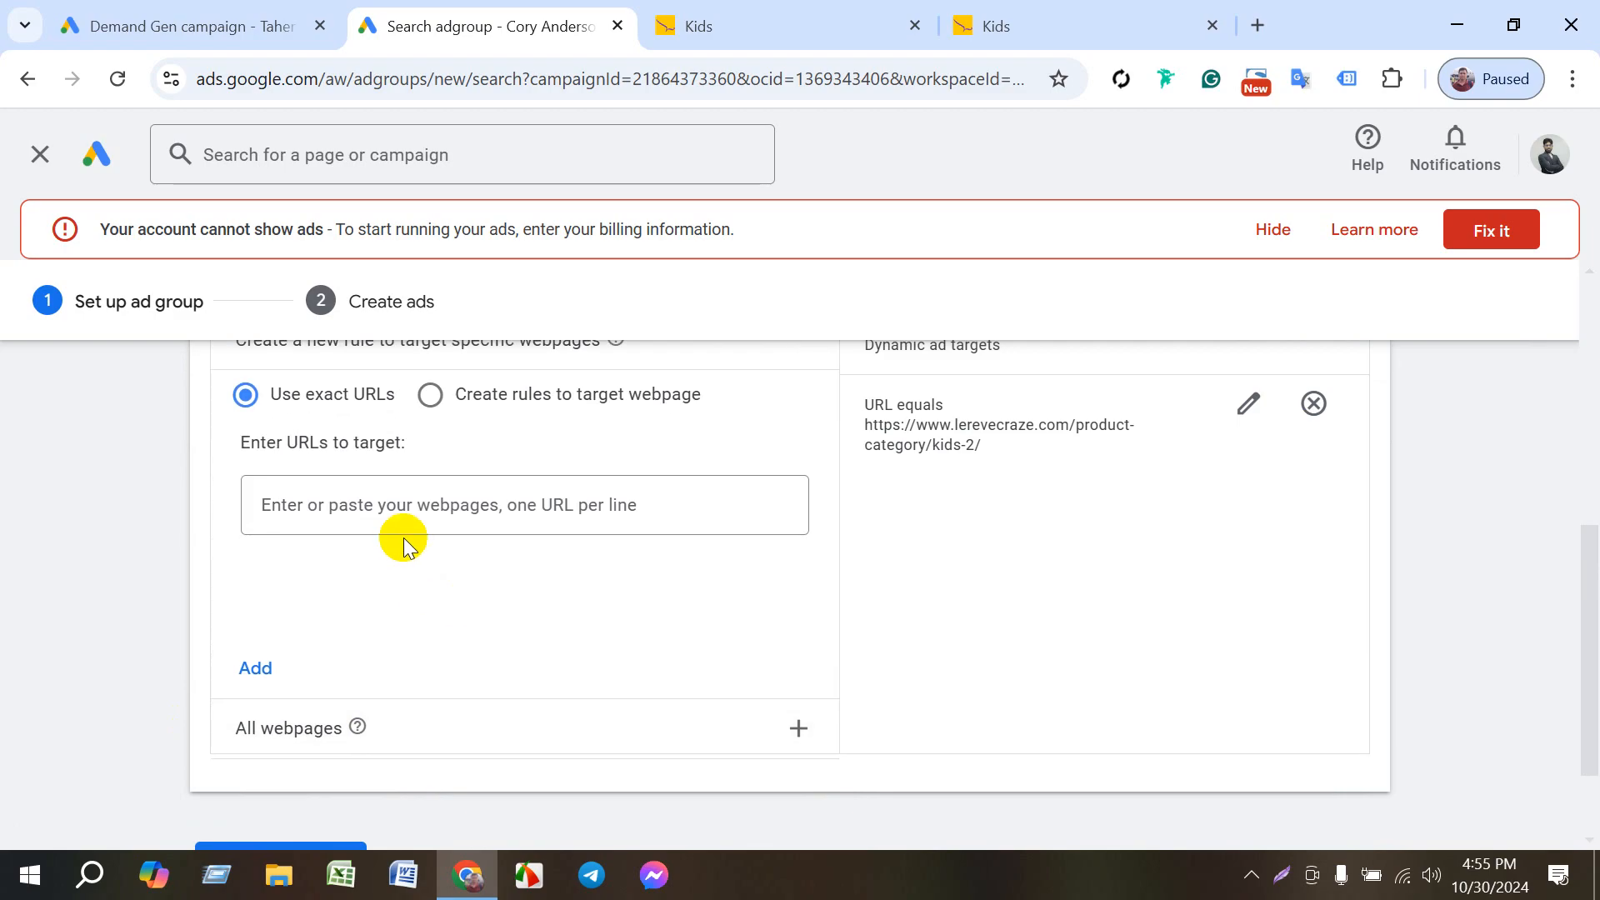
click(1313, 405)
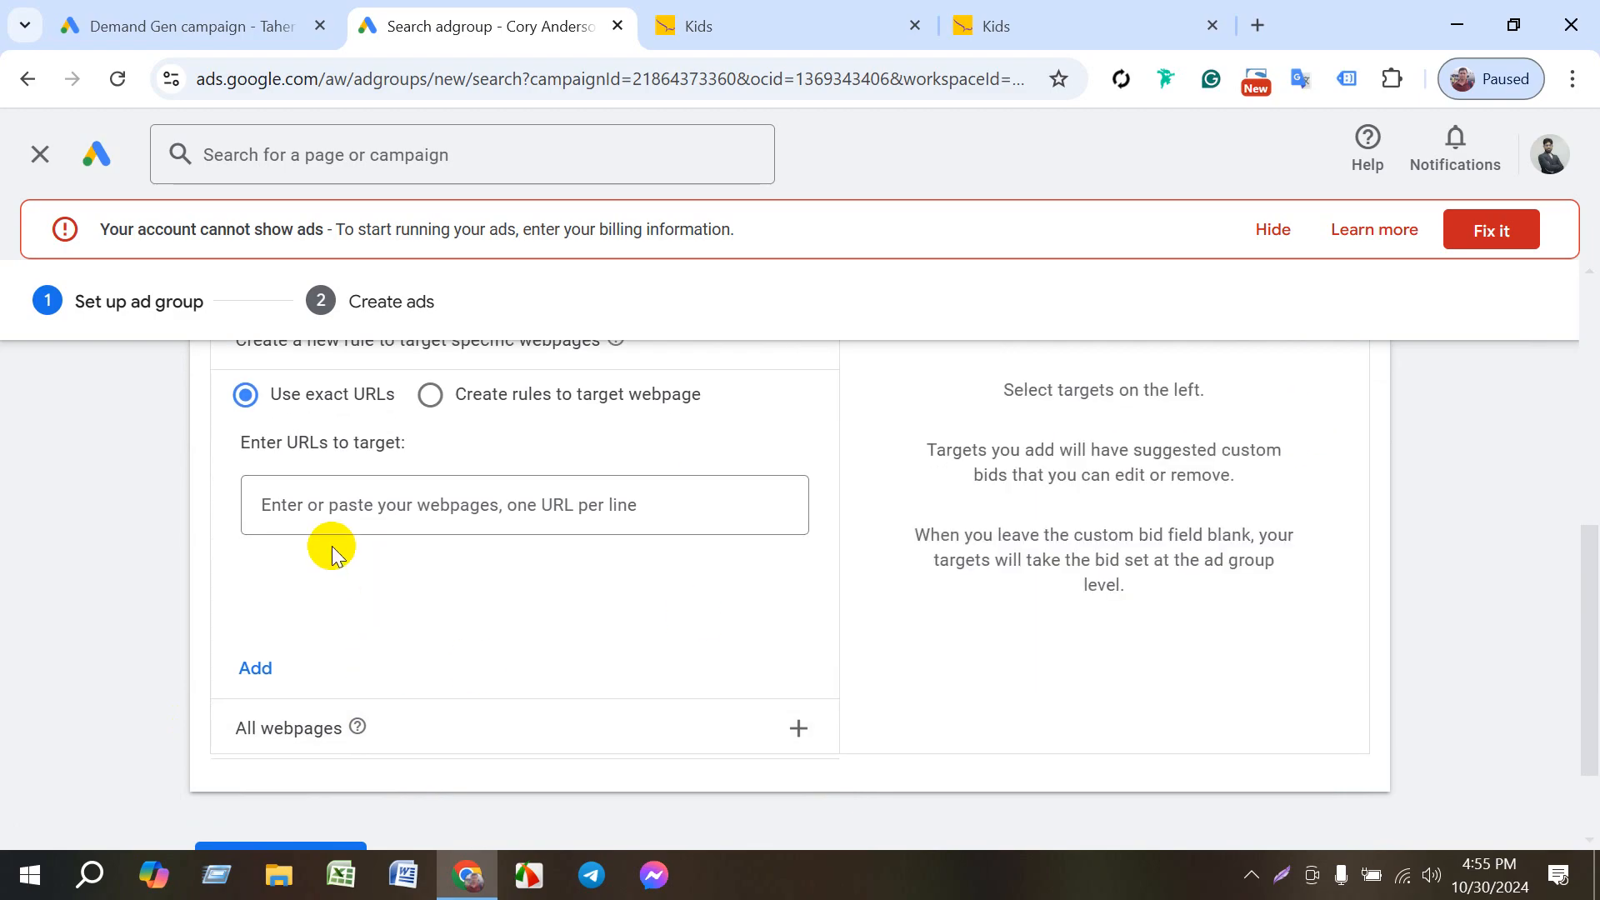
scroll(308, 717, down, 1)
click(280, 601)
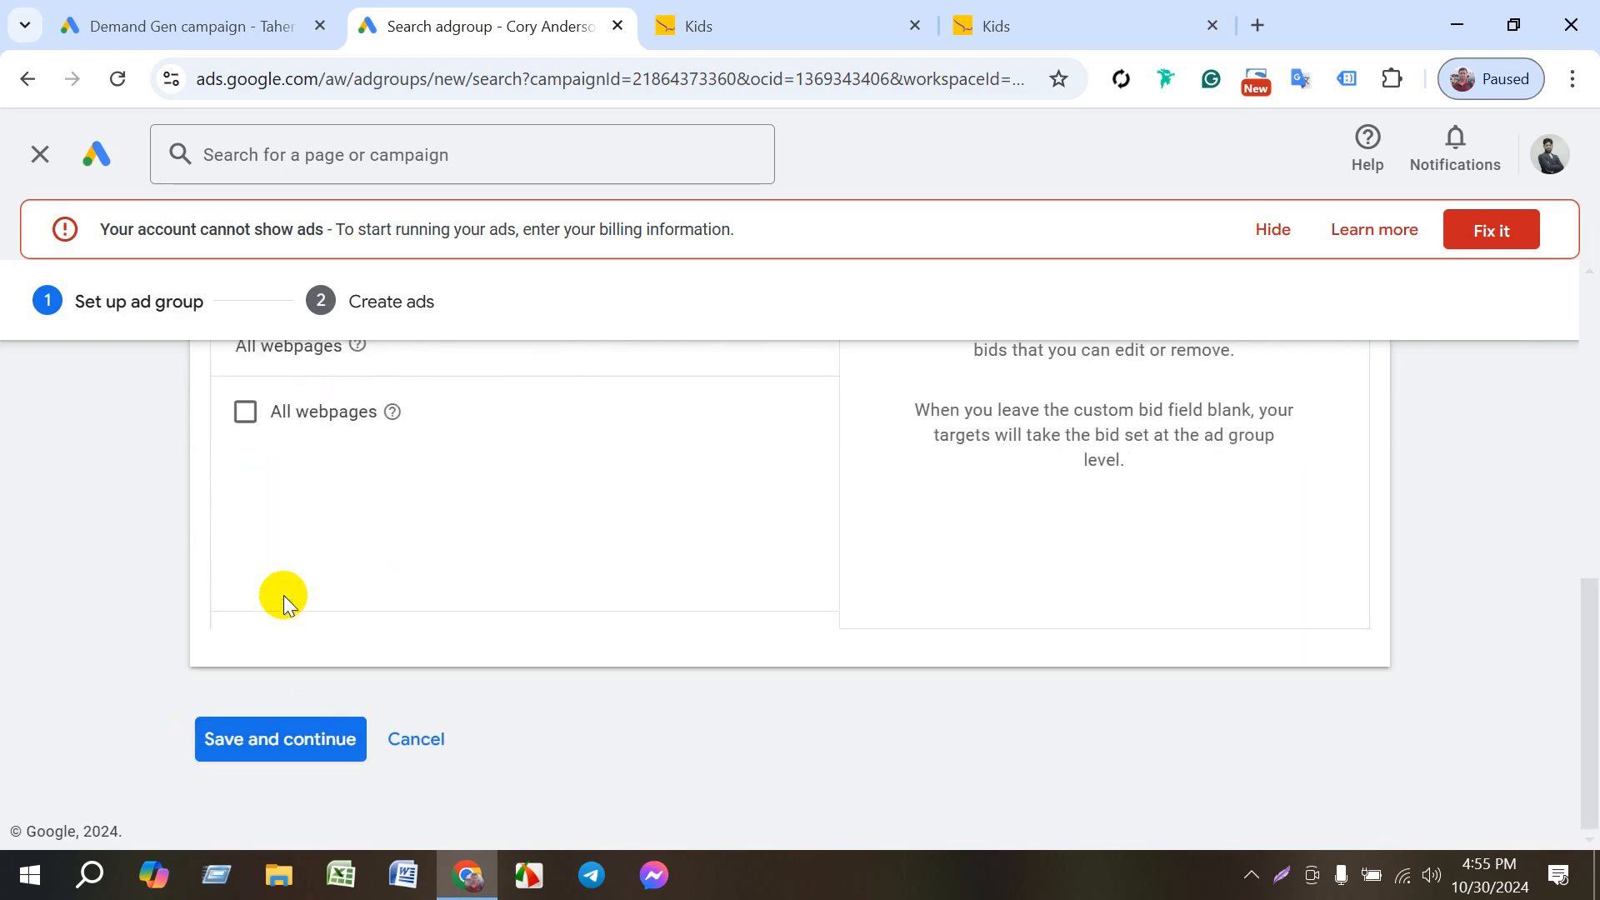
scroll(275, 516, up, 1)
click(245, 461)
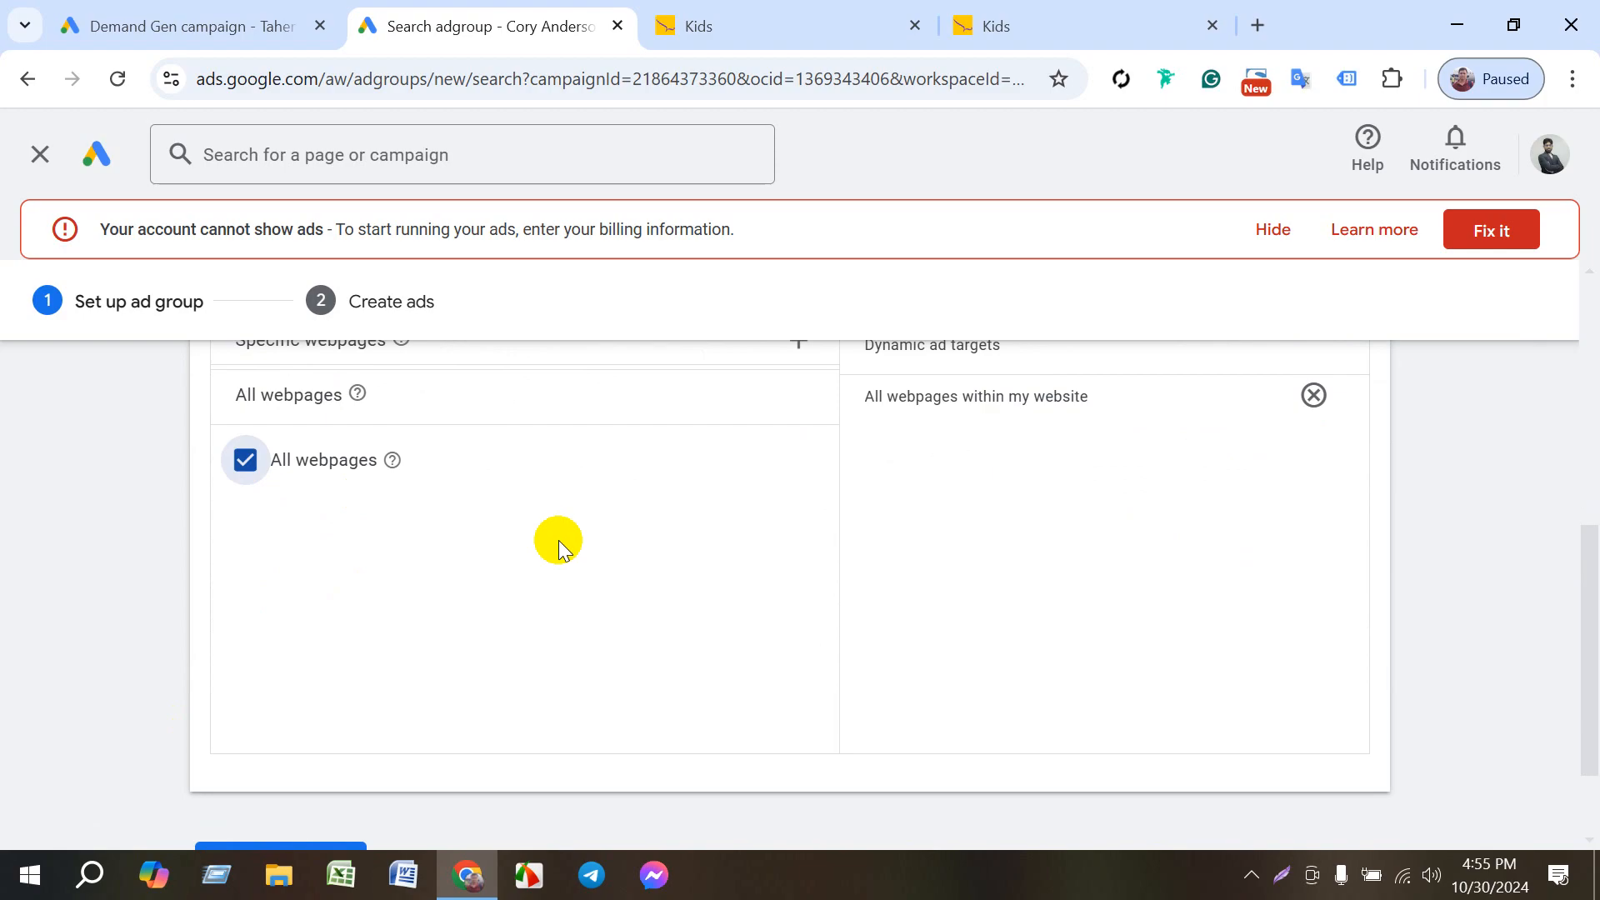
- Save the Le Reve ad group with its targeting and continue to creating ads
scroll(559, 540, up, 2)
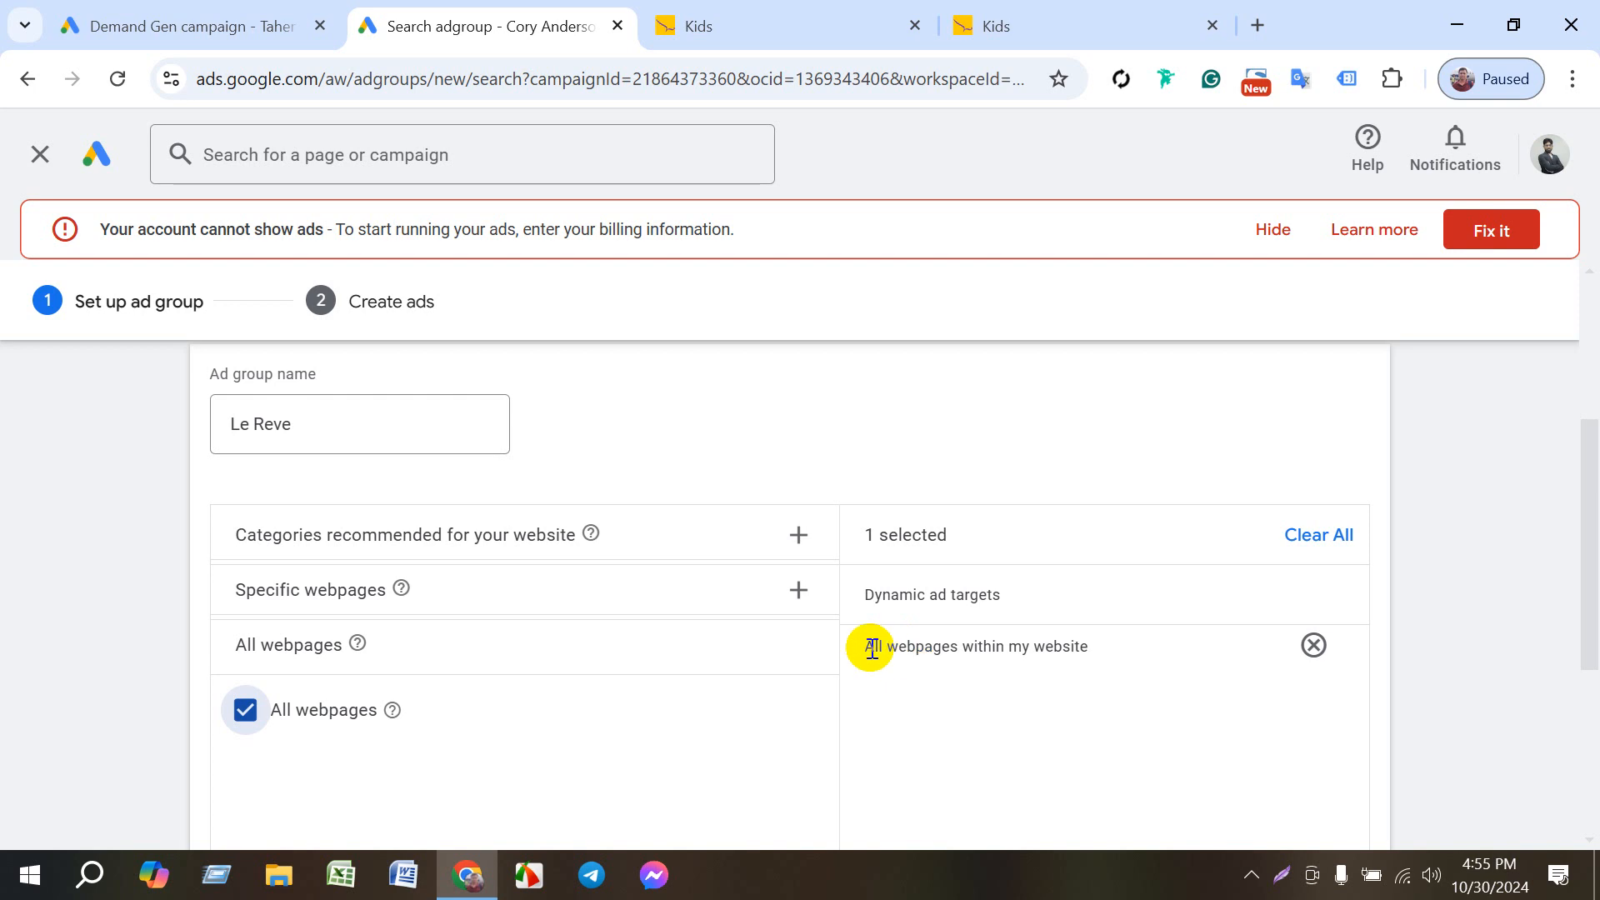
scroll(415, 692, down, 5)
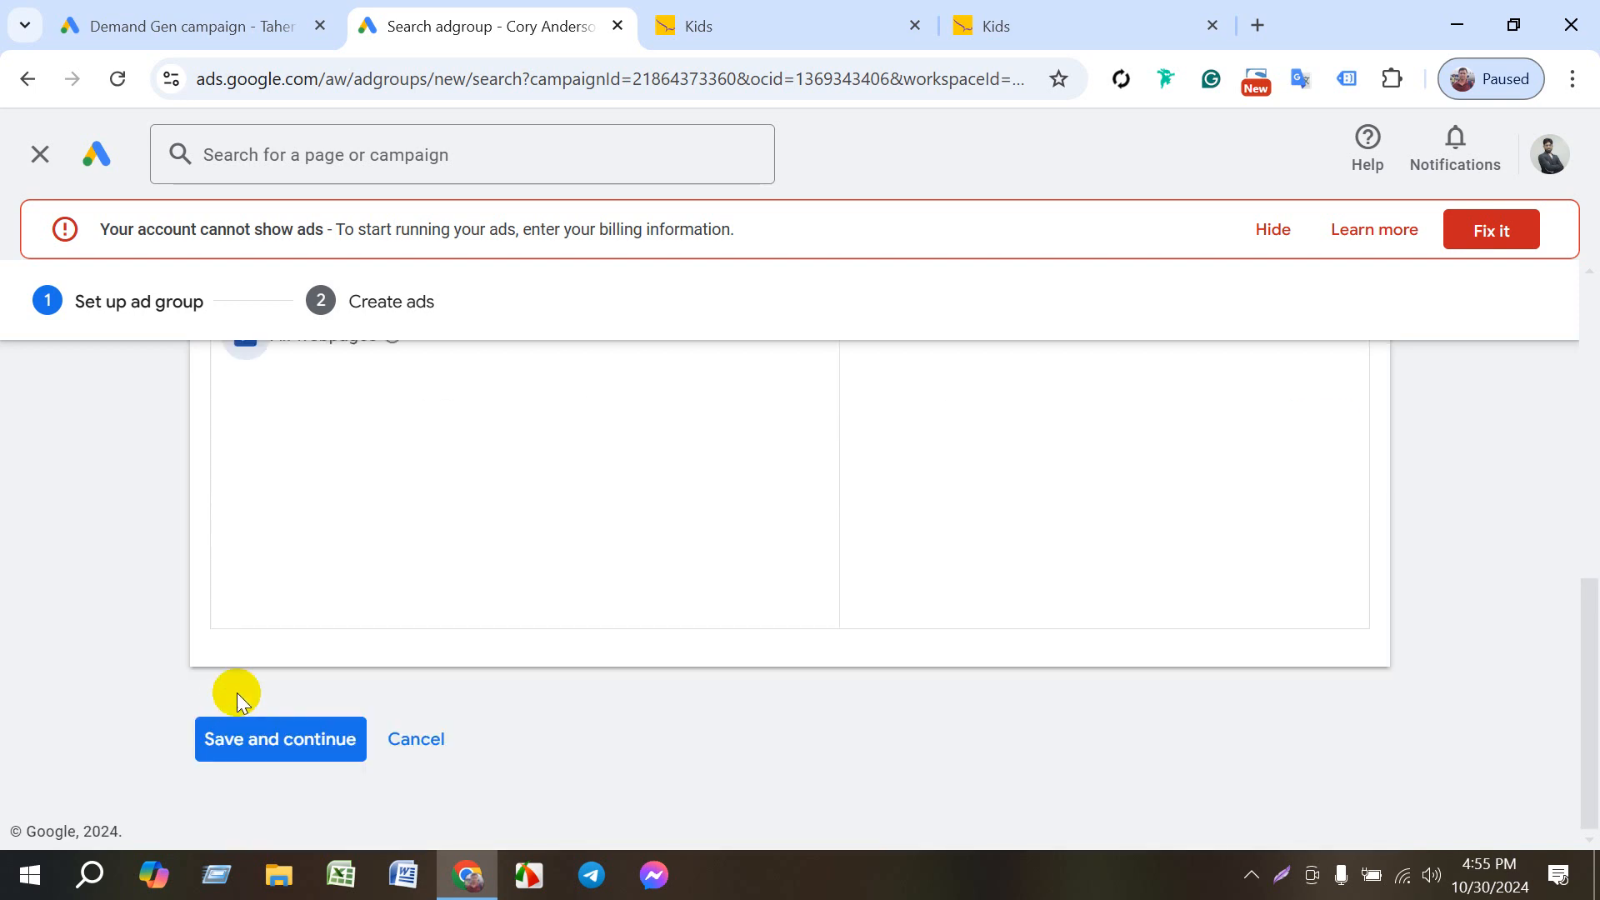
click(273, 744)
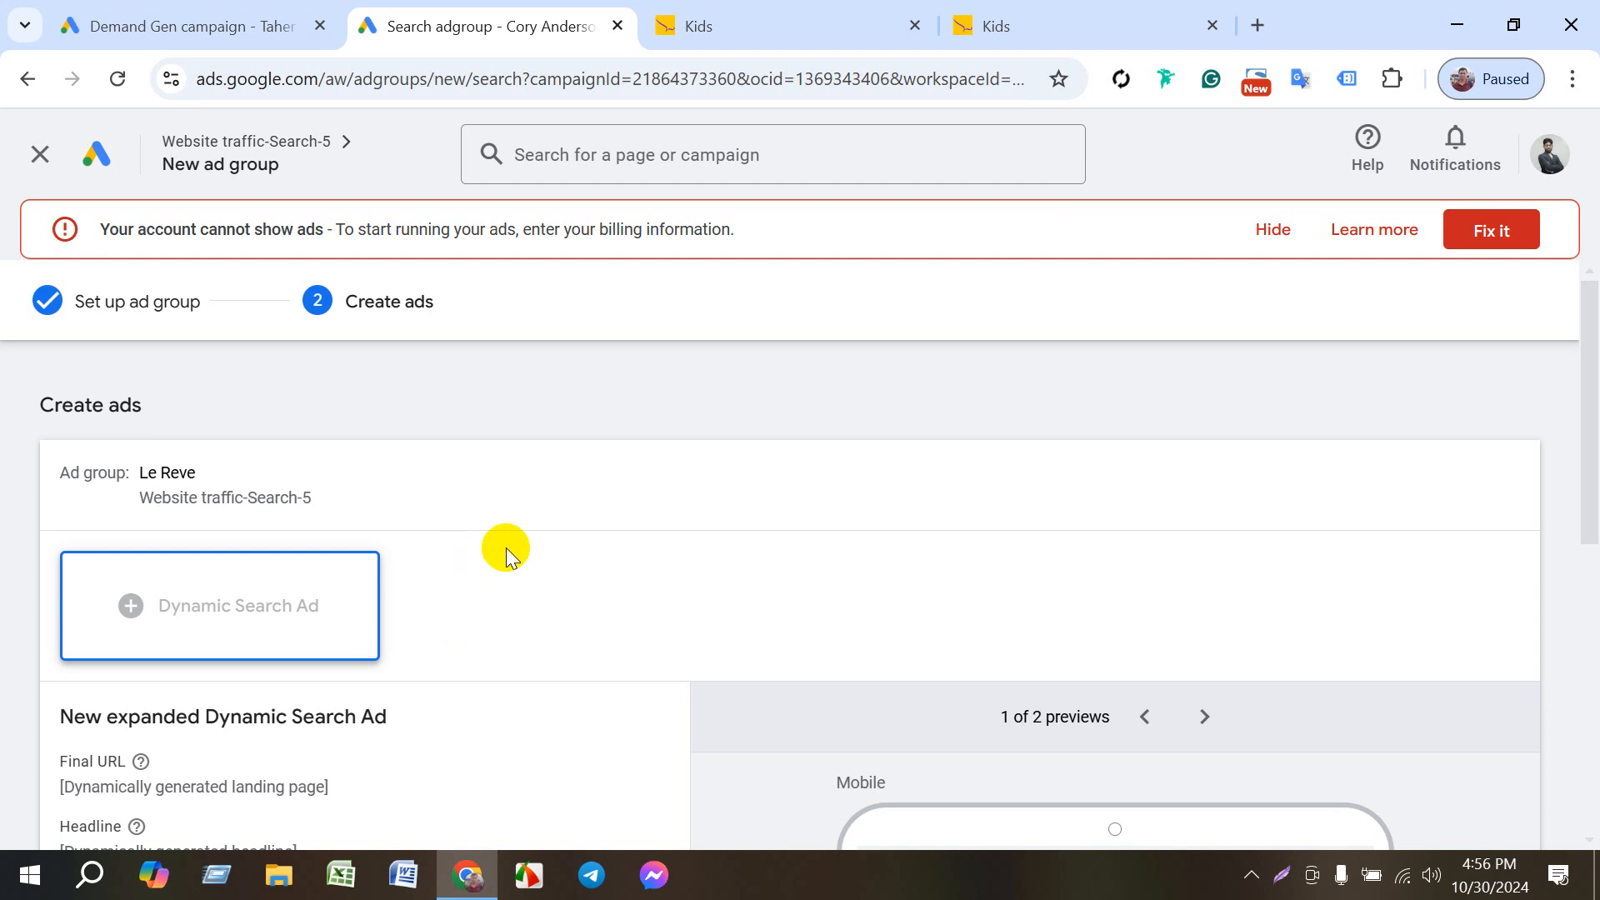
- Review the new Dynamic Search Ad's generated fields, then open the Salwar Kameez product from the Le Reve Kids page and highlight its name
scroll(512, 571, down, 3)
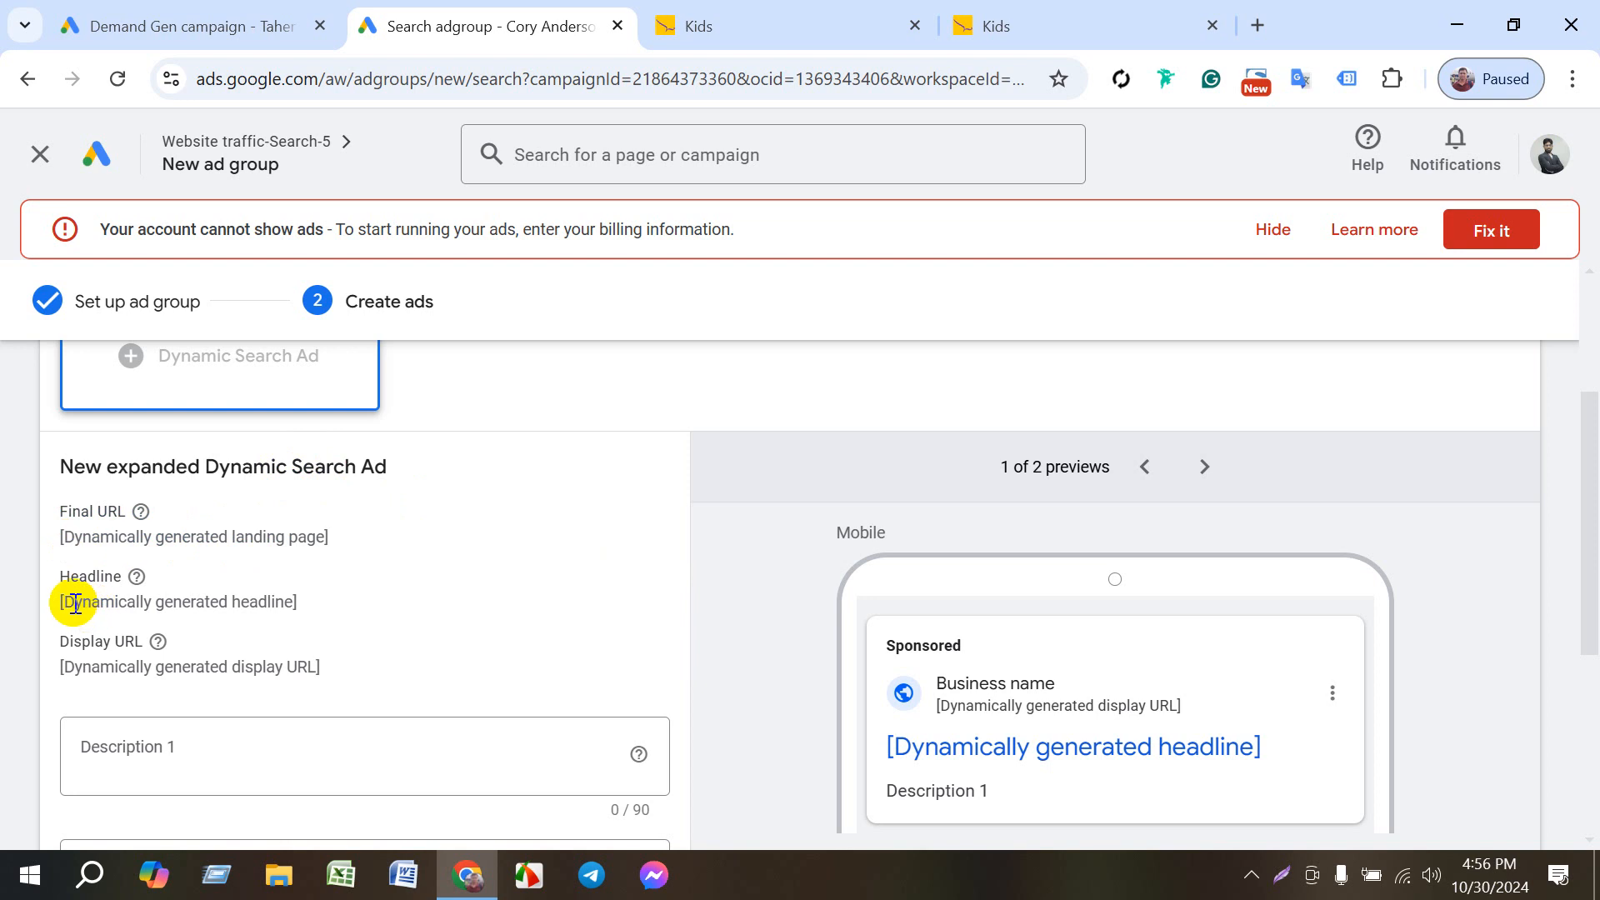
click(817, 16)
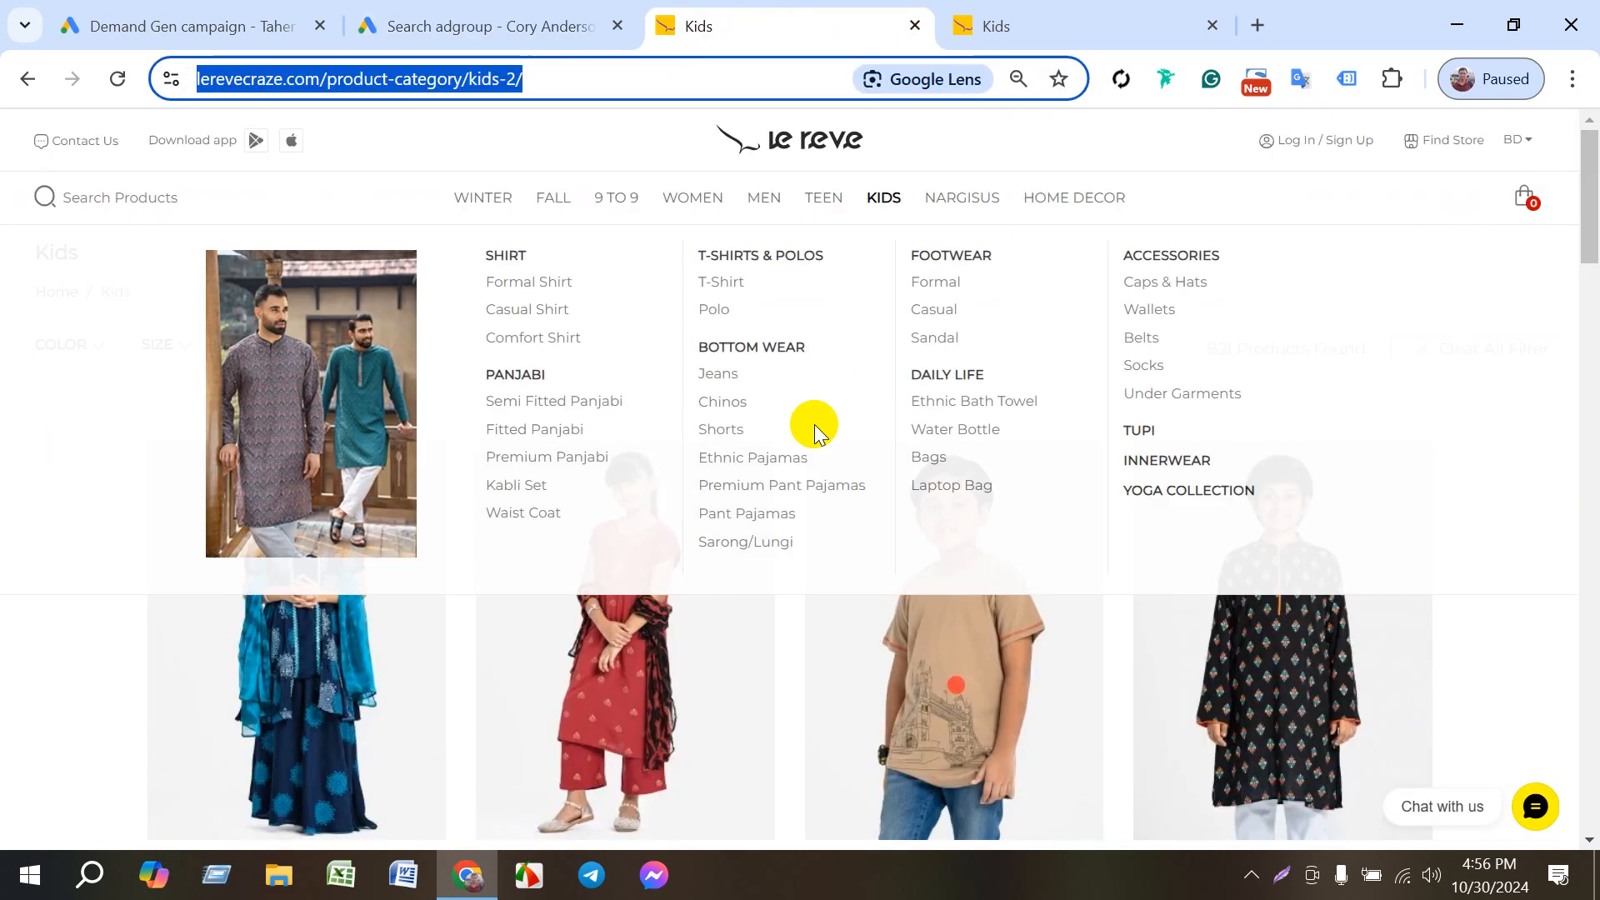
scroll(797, 686, down, 3)
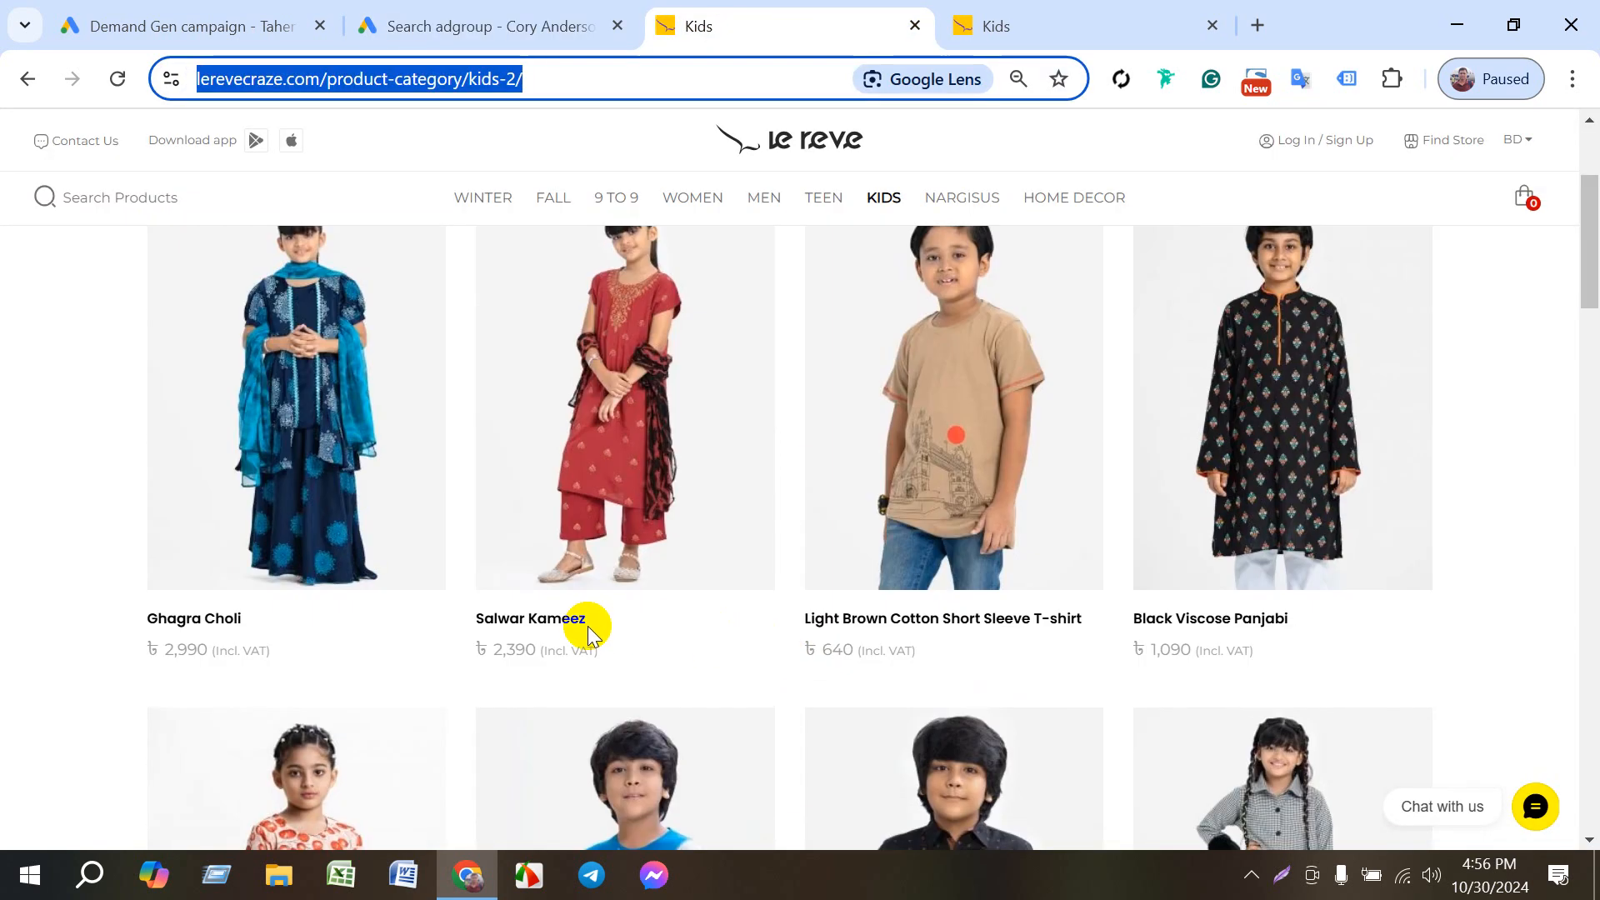
click(538, 621)
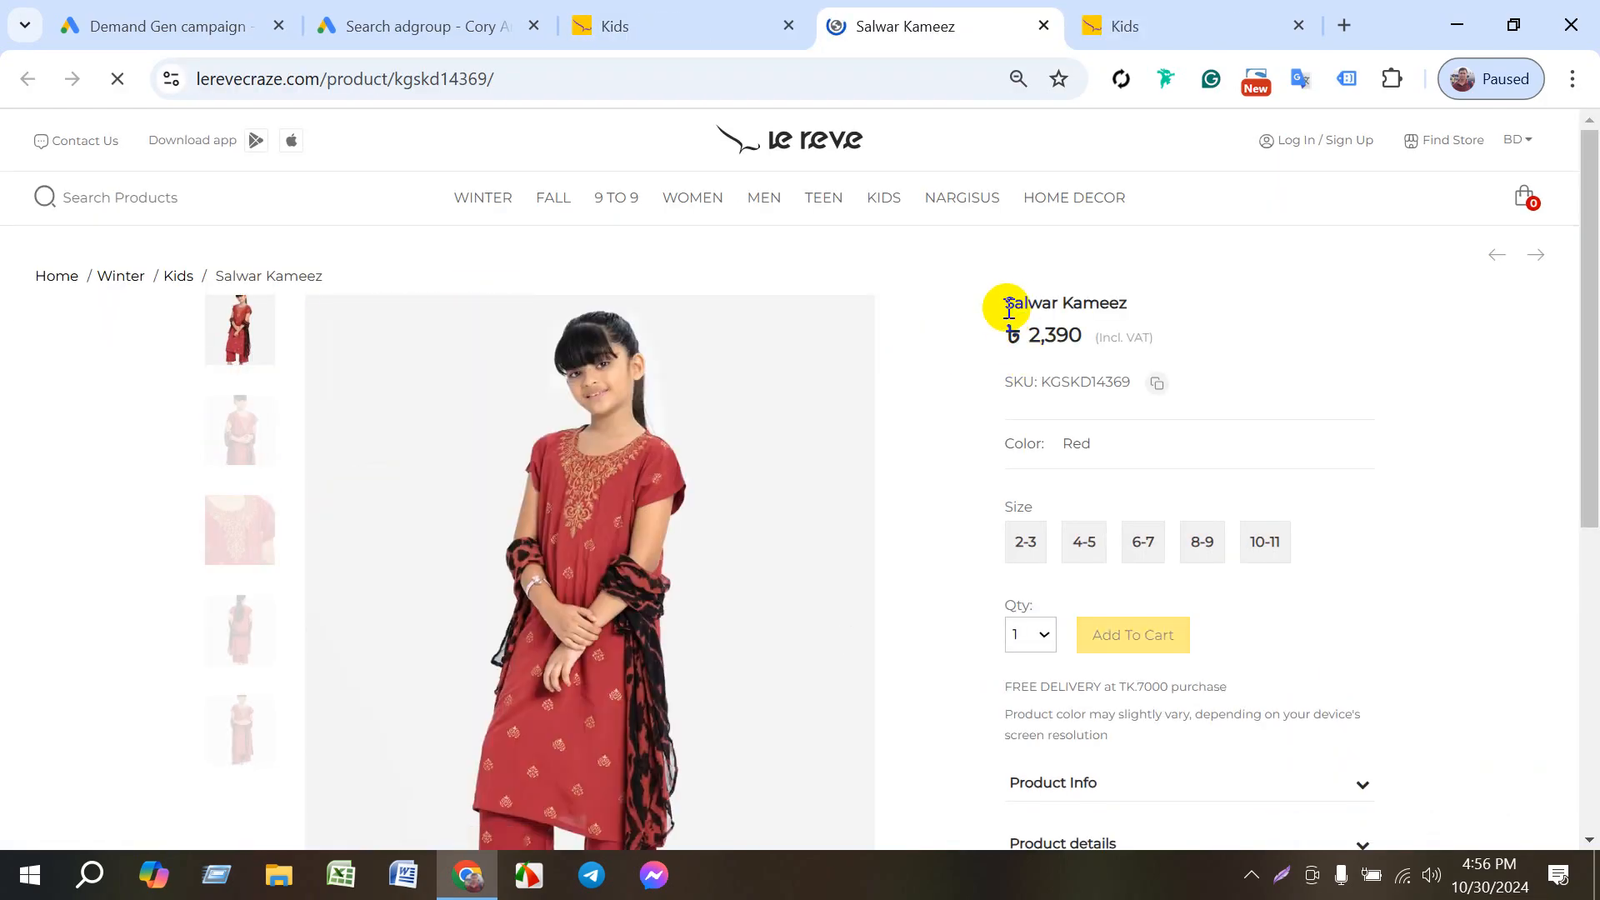
drag(1009, 305, 1115, 300)
click(1129, 287)
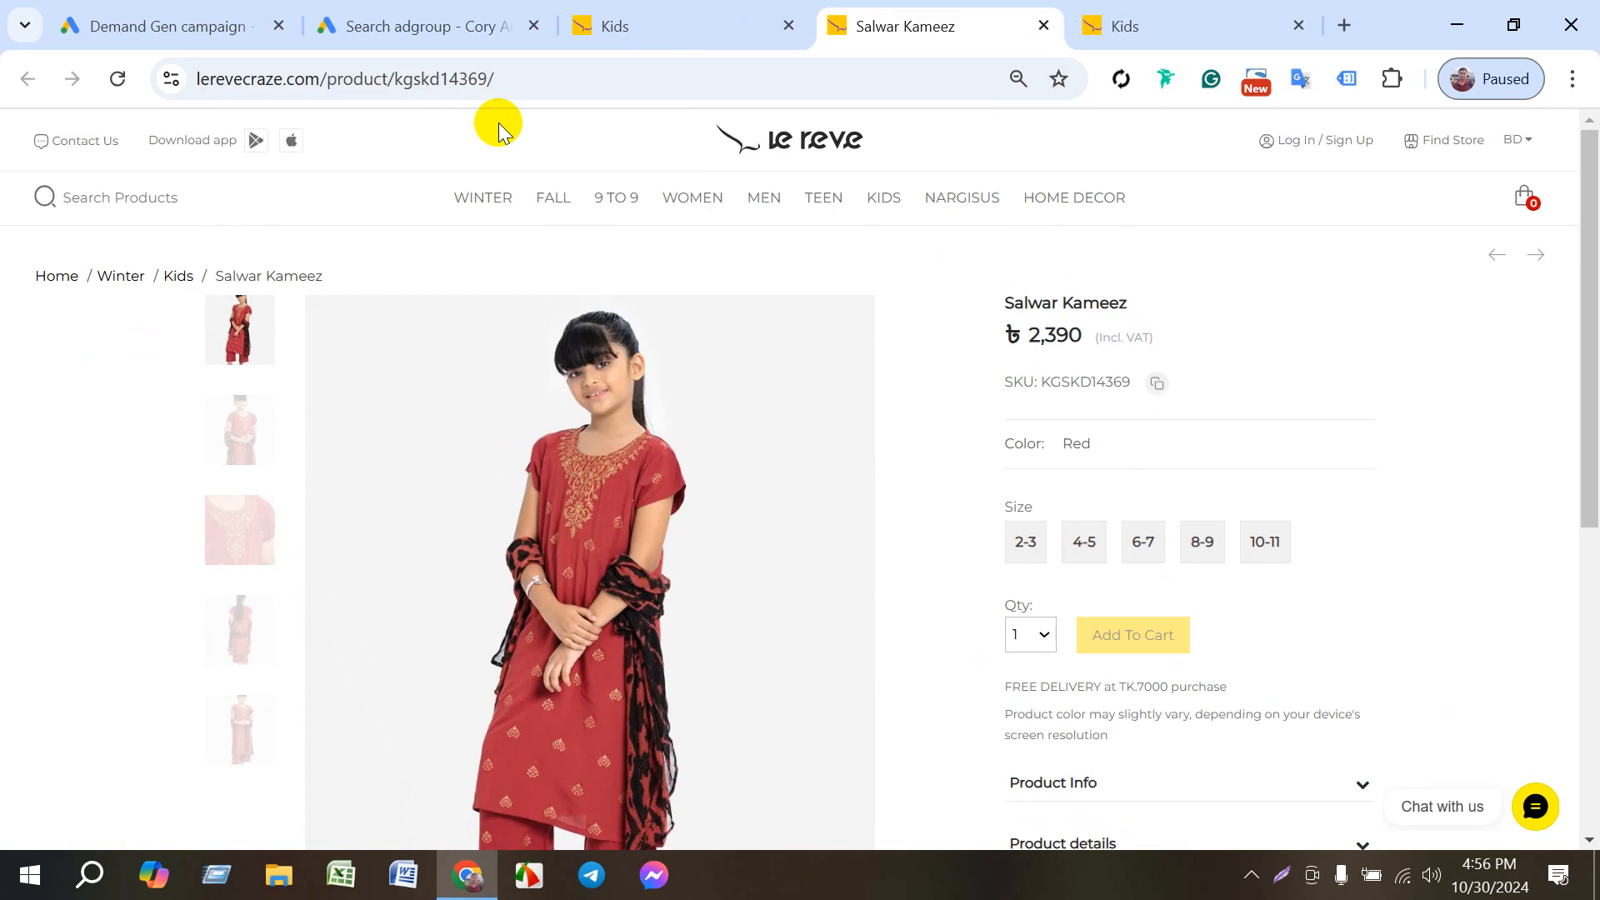
- Return to the new Dynamic Search Ad in Google Ads and examine its two description fields and Ad URL options
click(168, 21)
click(404, 20)
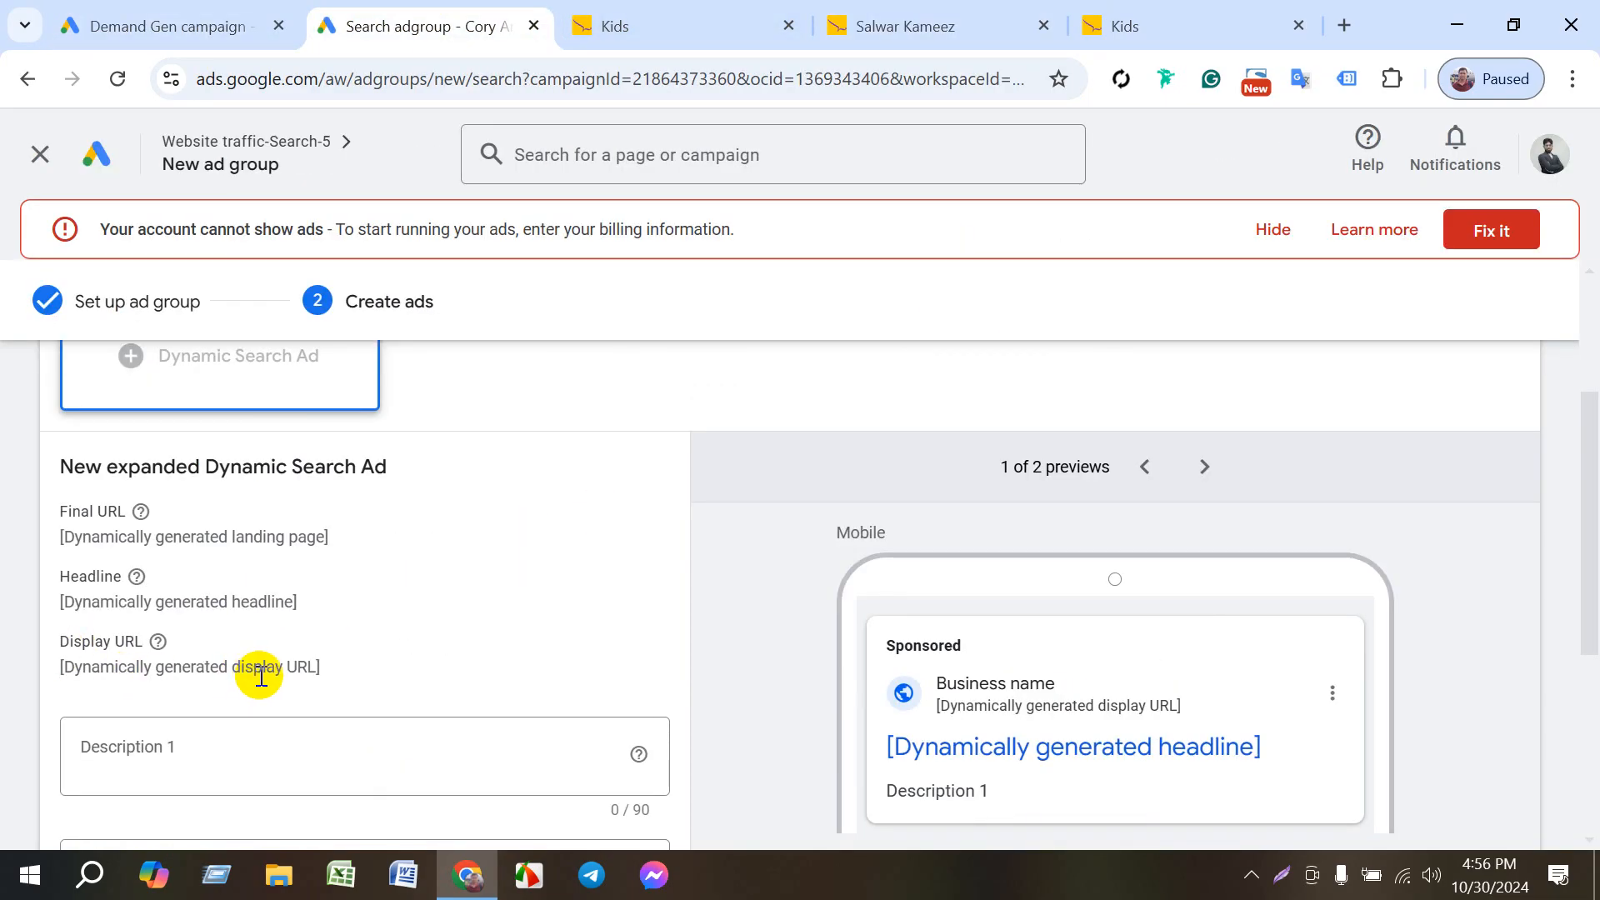
scroll(635, 603, down, 3)
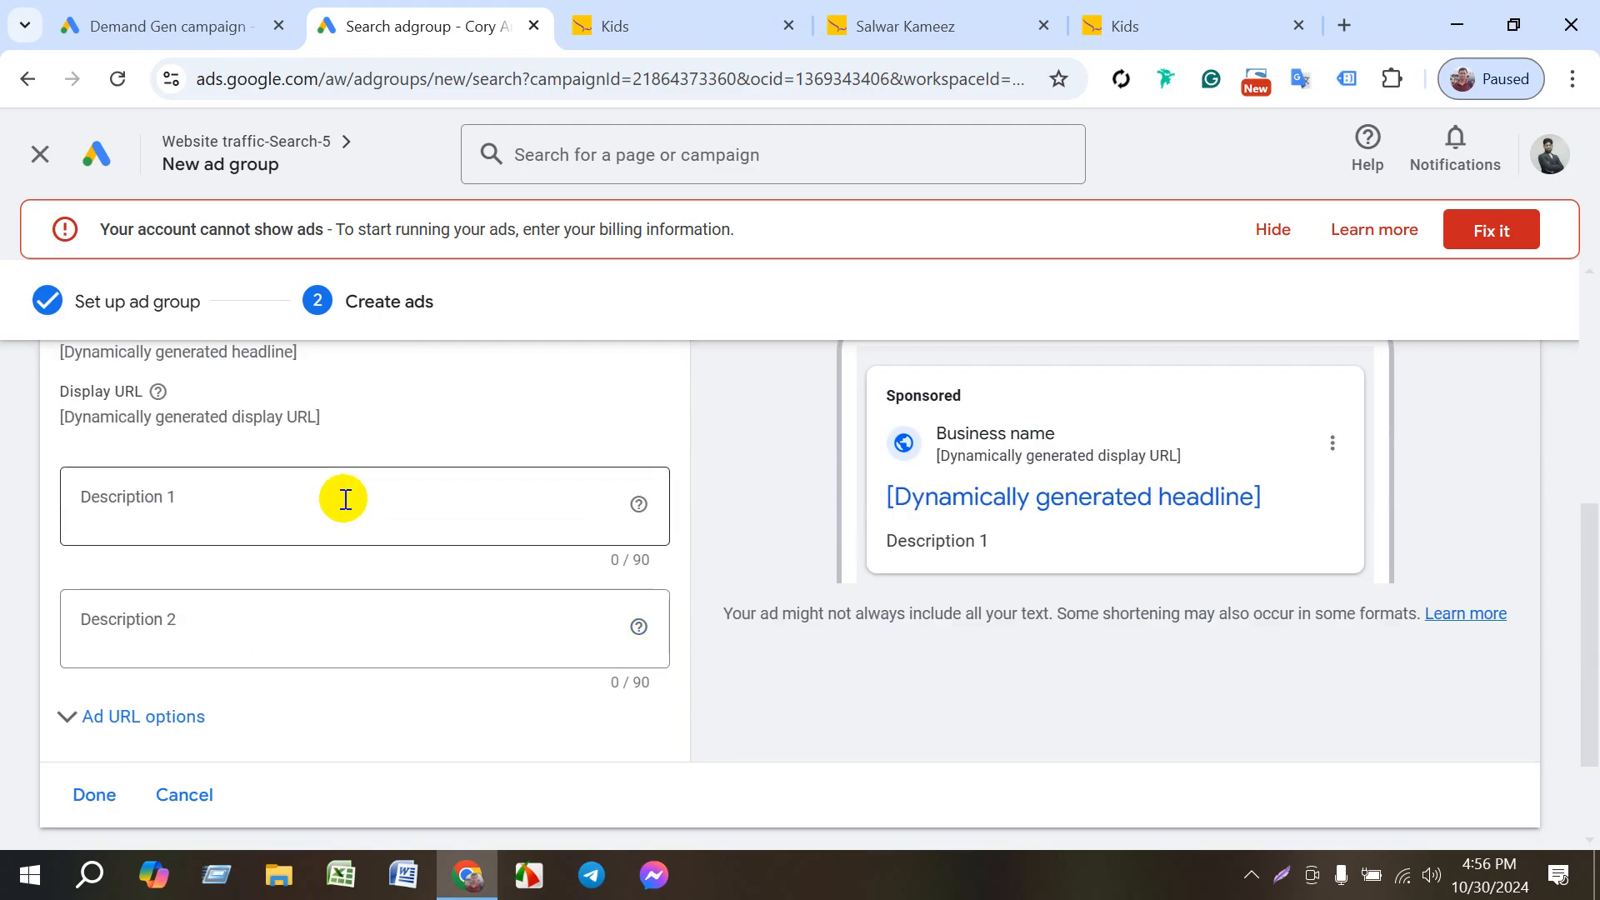
click(290, 509)
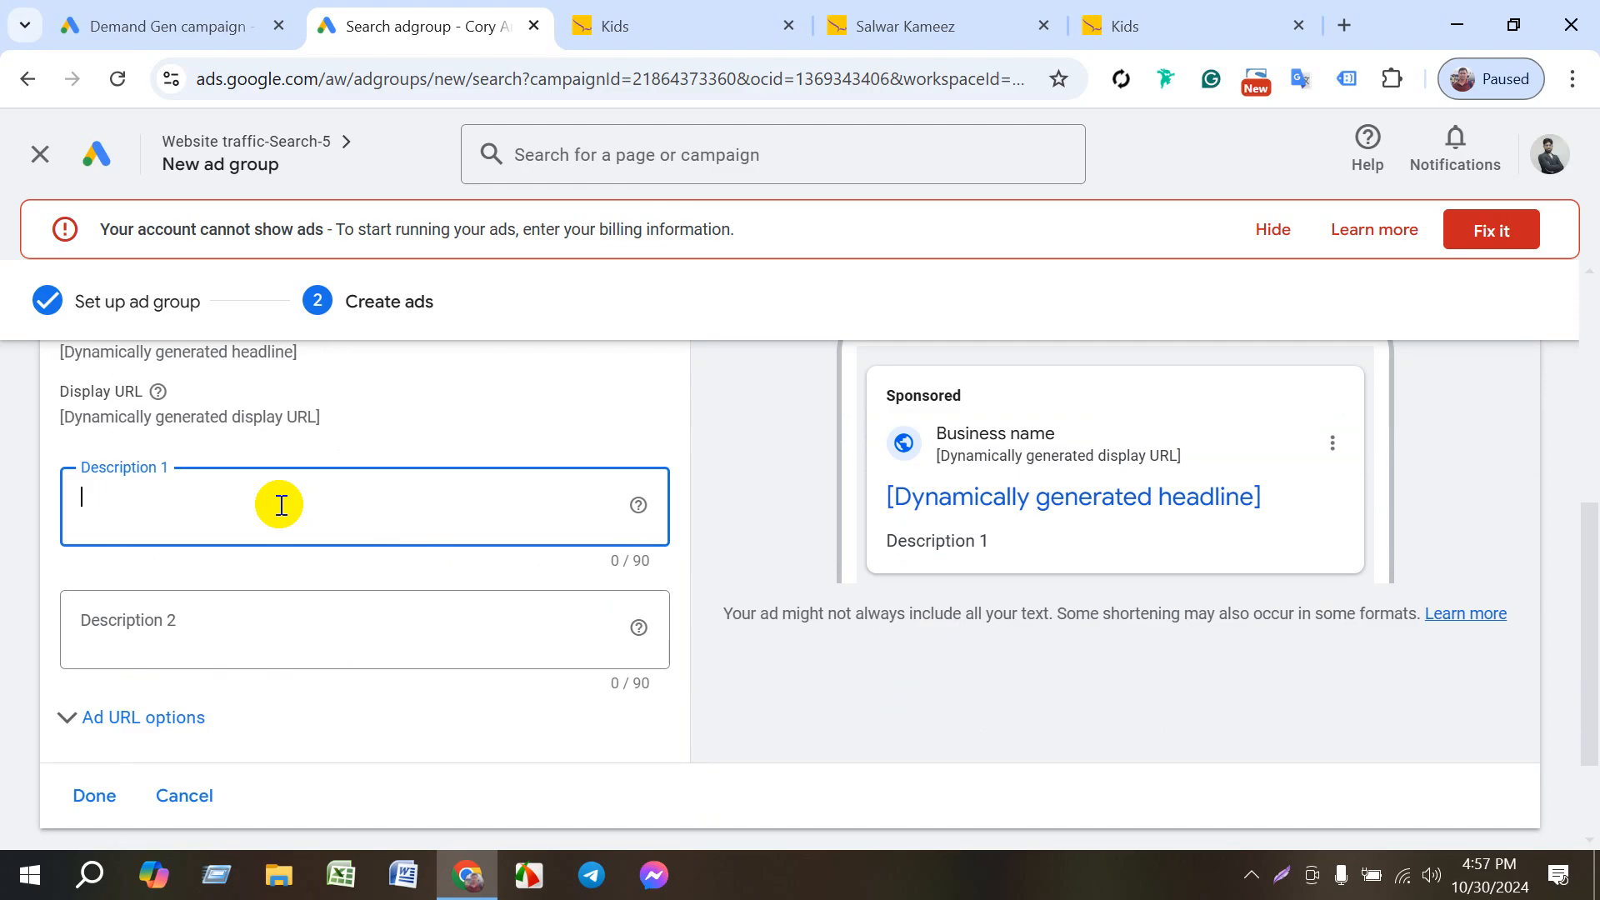
click(678, 424)
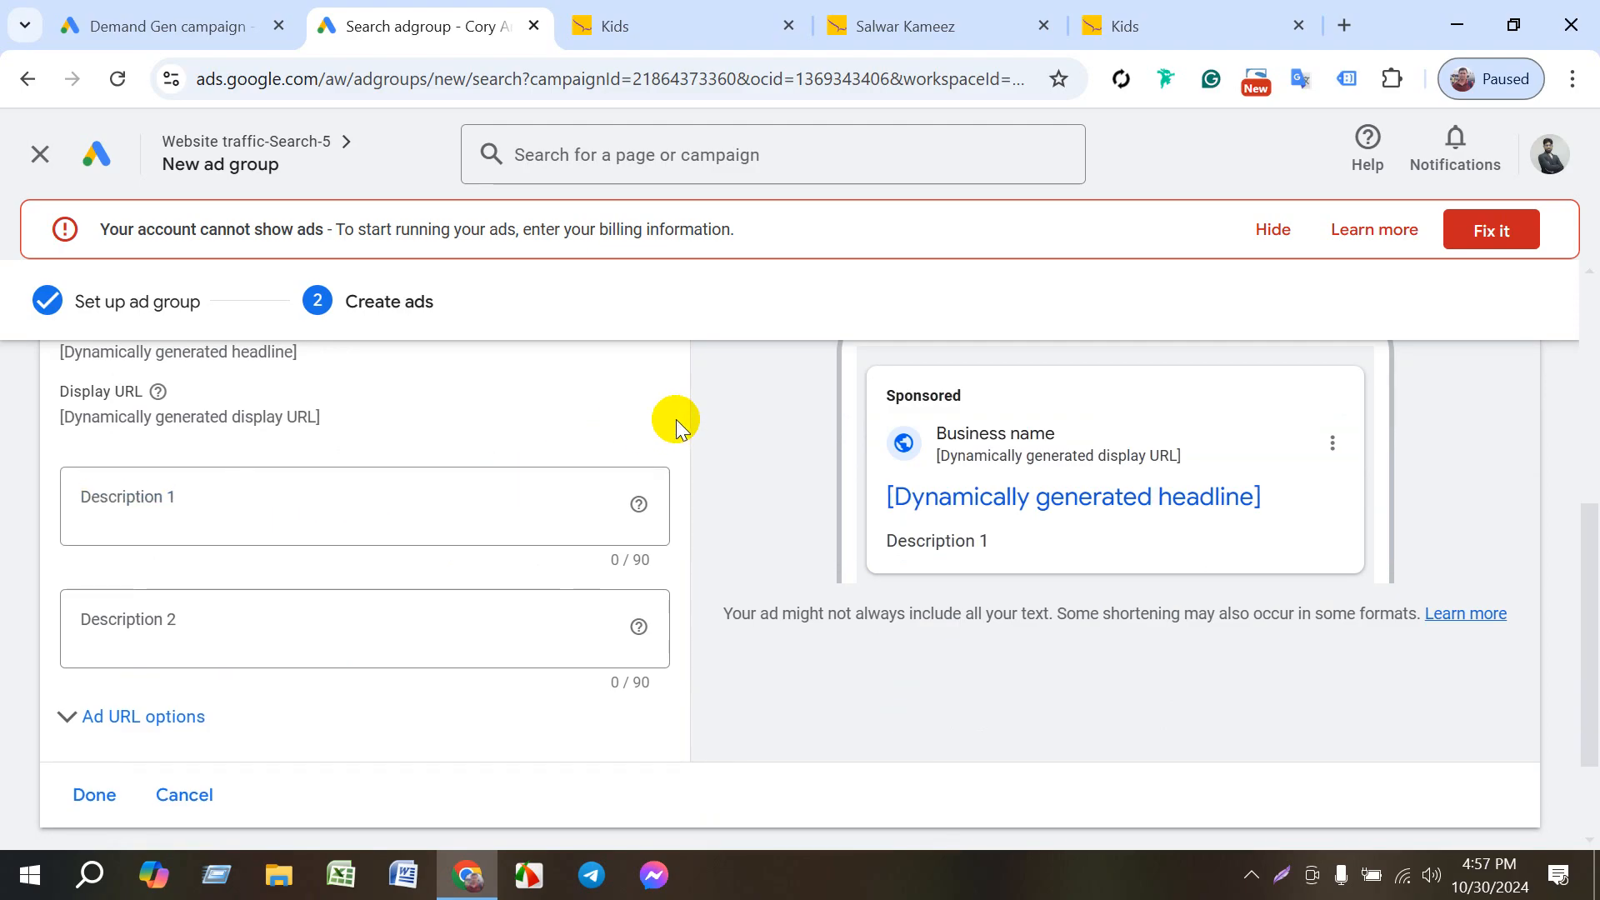
scroll(697, 500, down, 3)
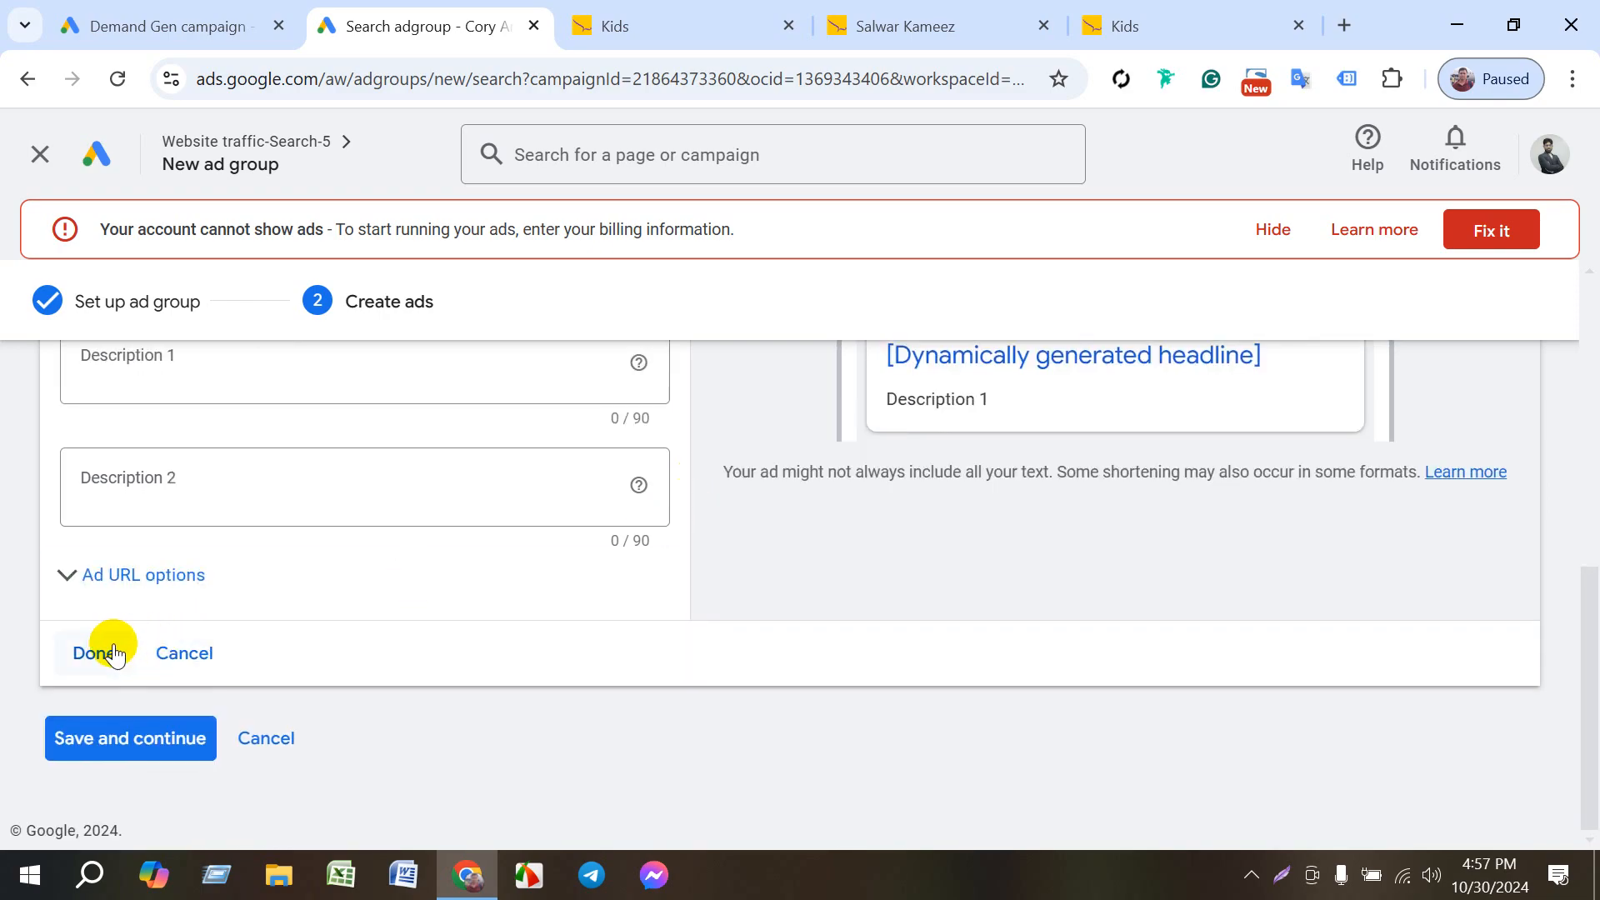
scroll(142, 637, up, 2)
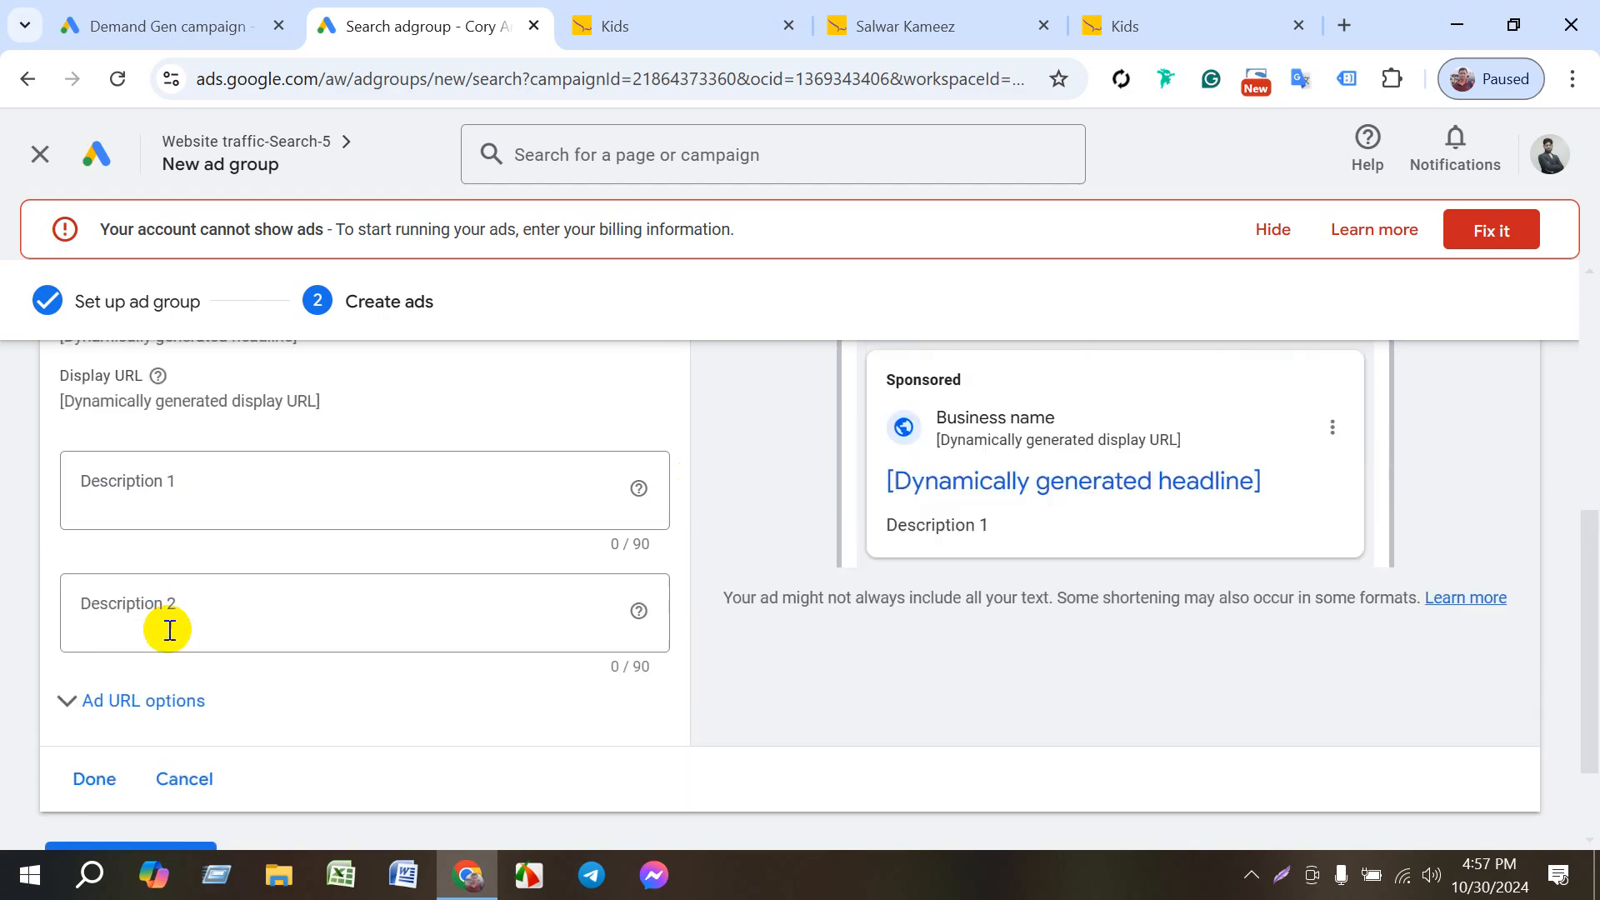
click(150, 700)
scroll(241, 666, down, 3)
click(142, 452)
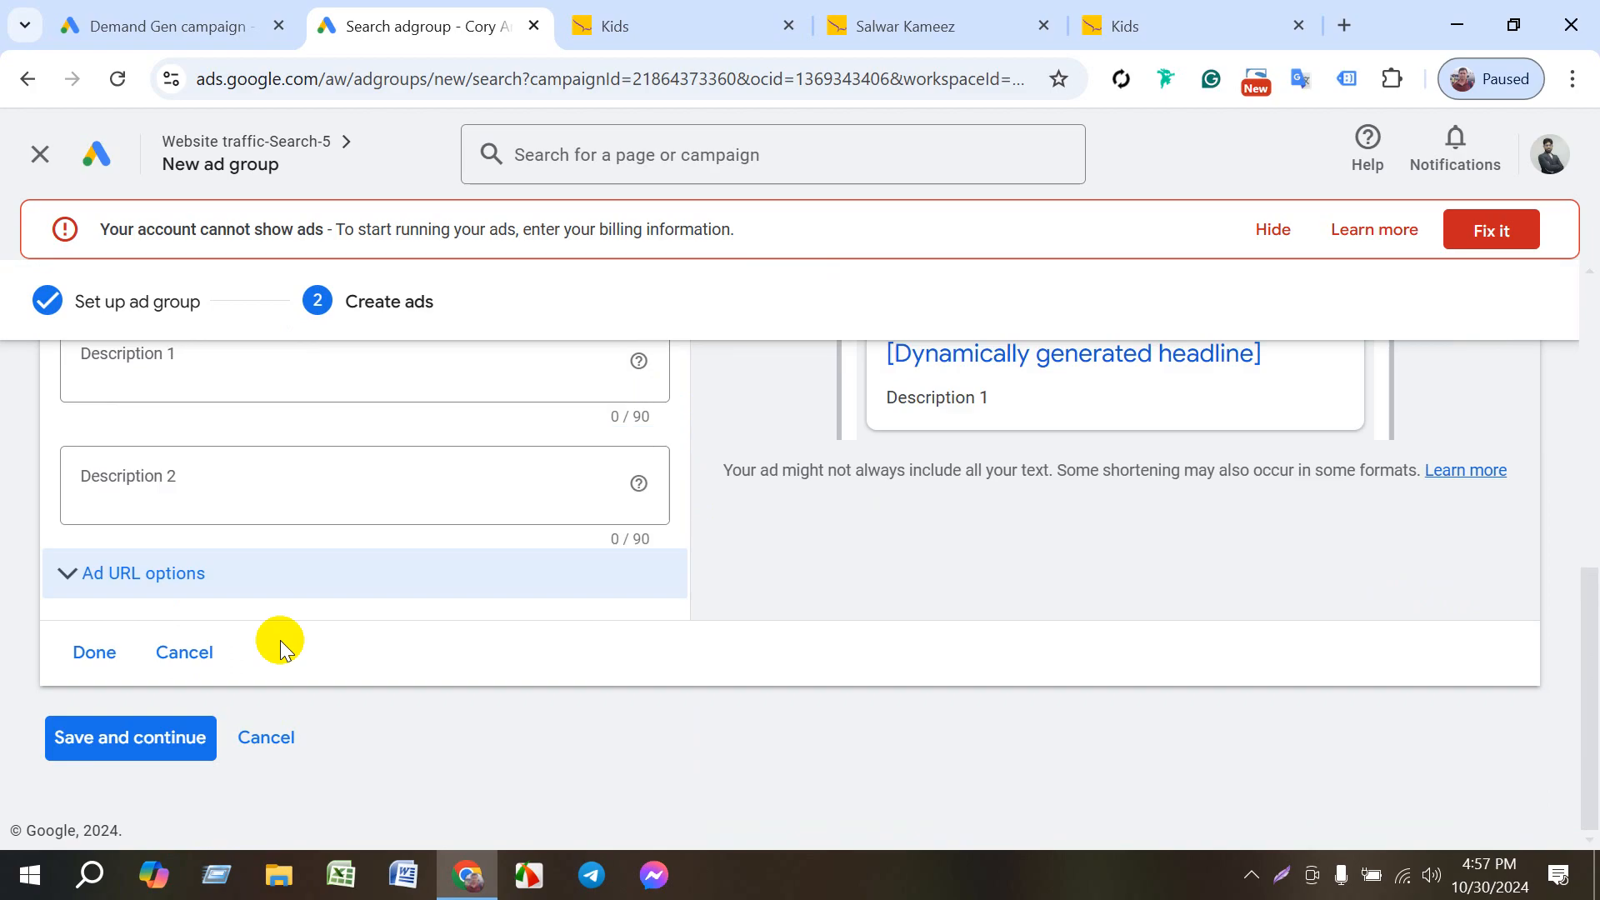
scroll(283, 613, up, 2)
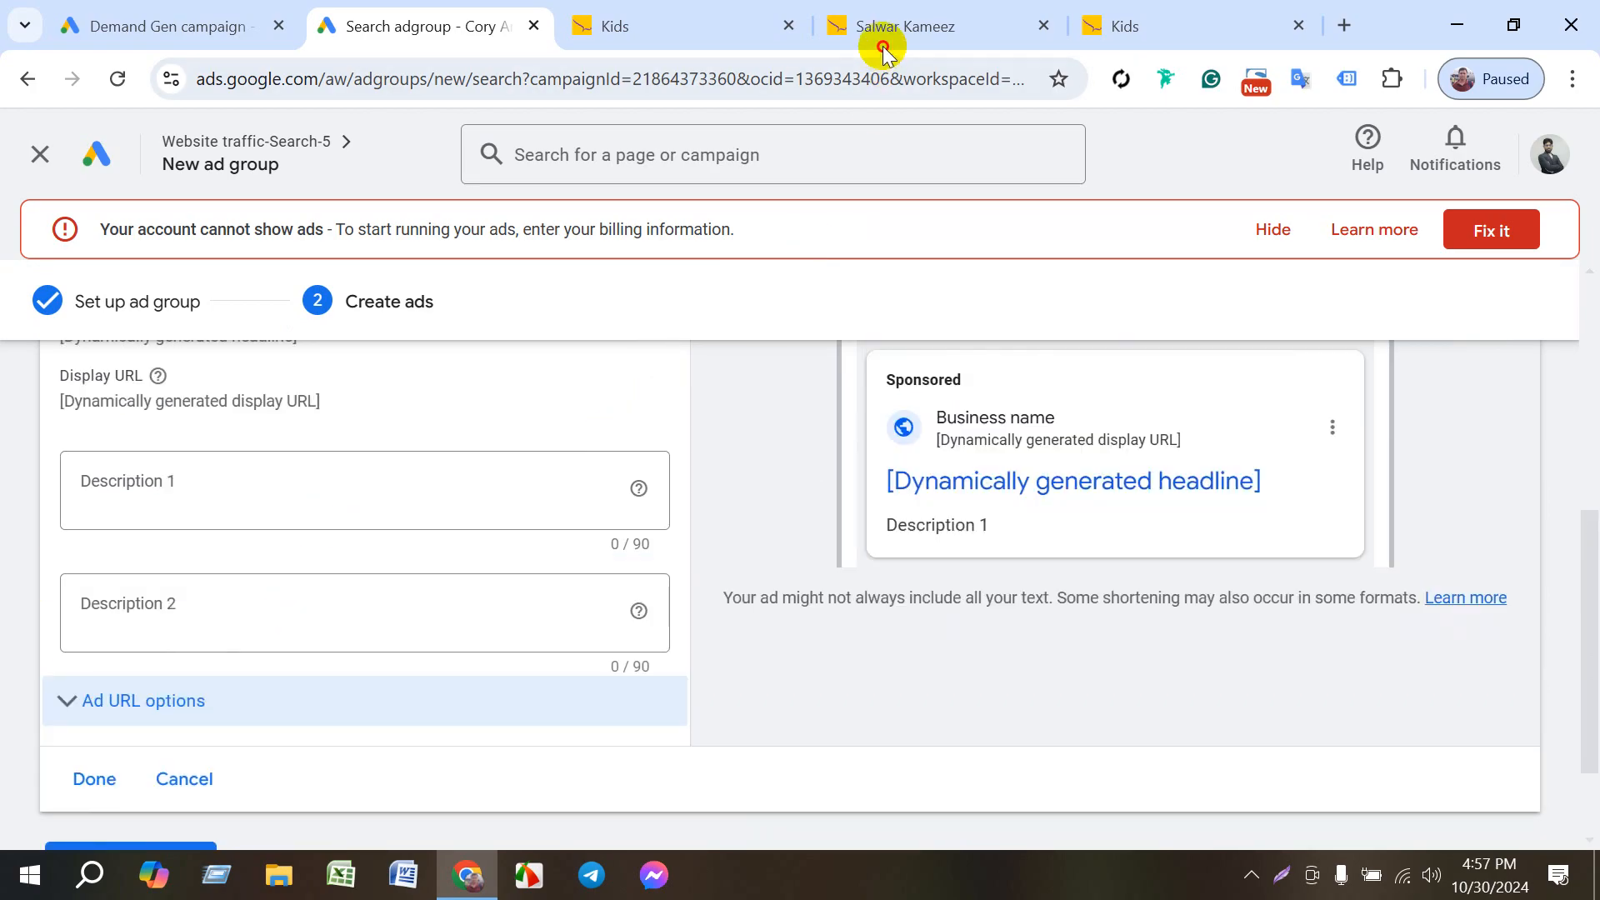
- Look over the Salwar Kameez product page and the Kids category page on the Le Reve site
click(904, 25)
scroll(967, 583, down, 6)
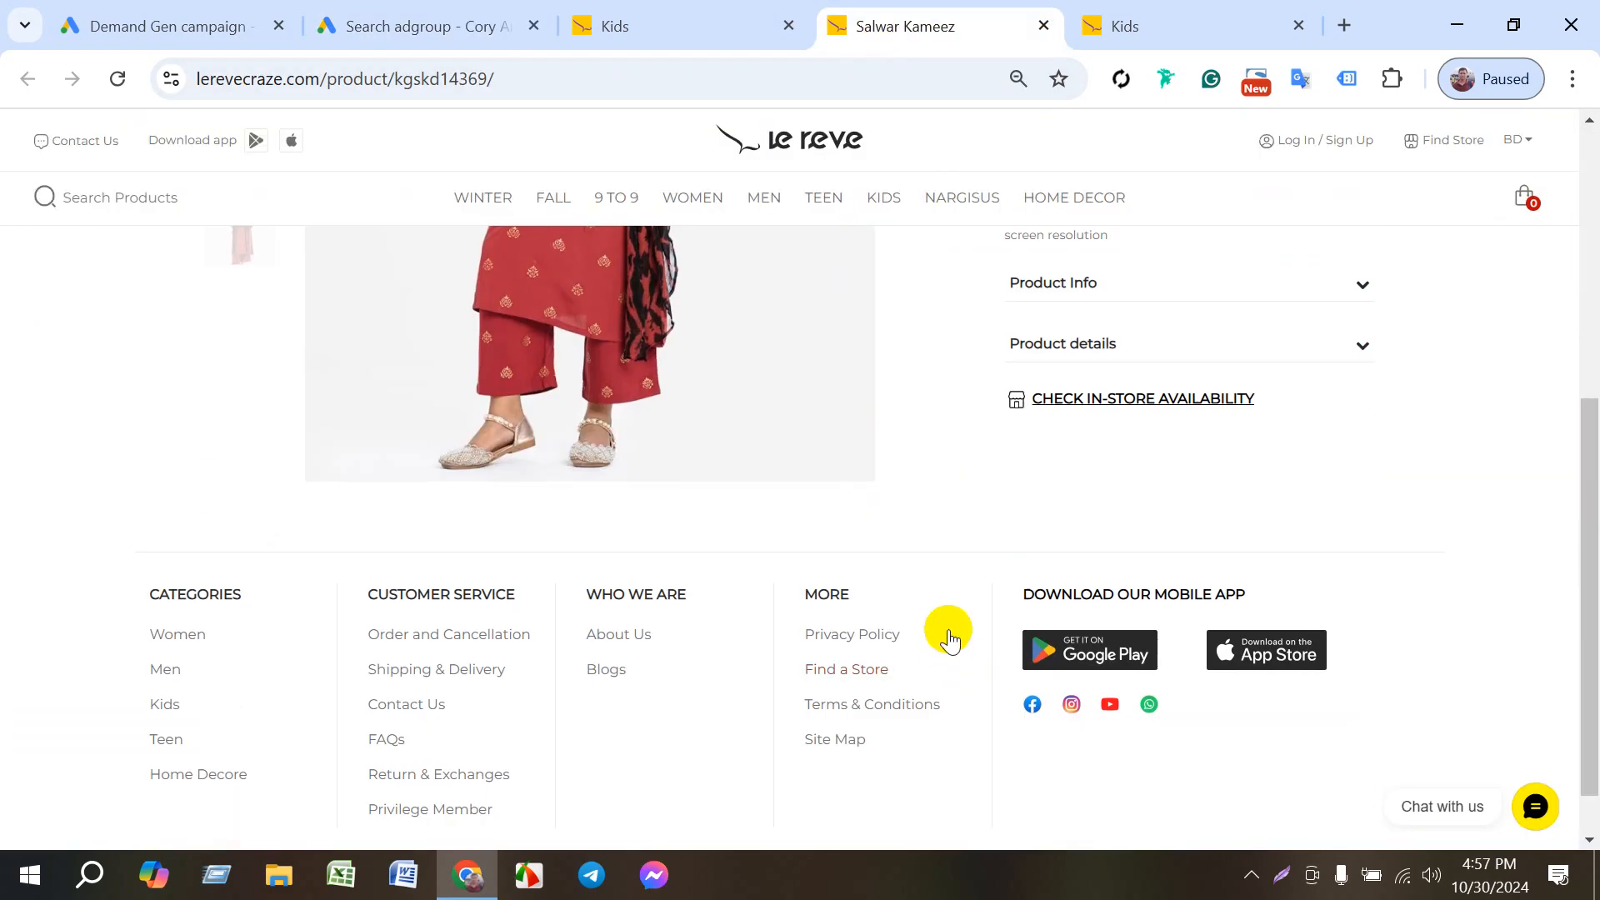
scroll(942, 631, up, 6)
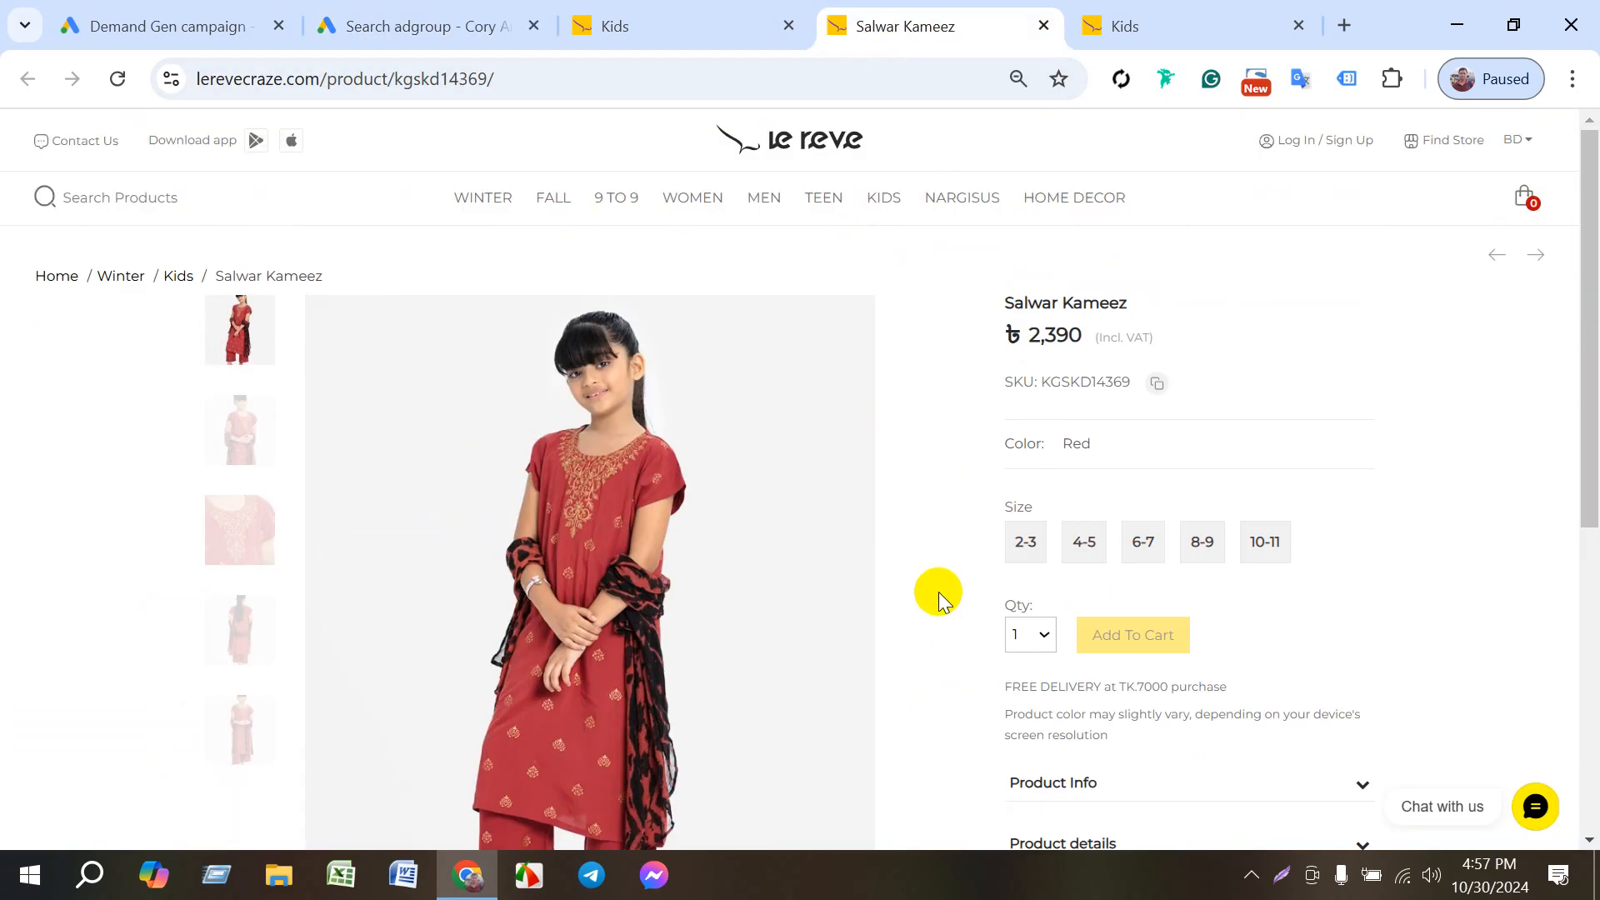
click(717, 40)
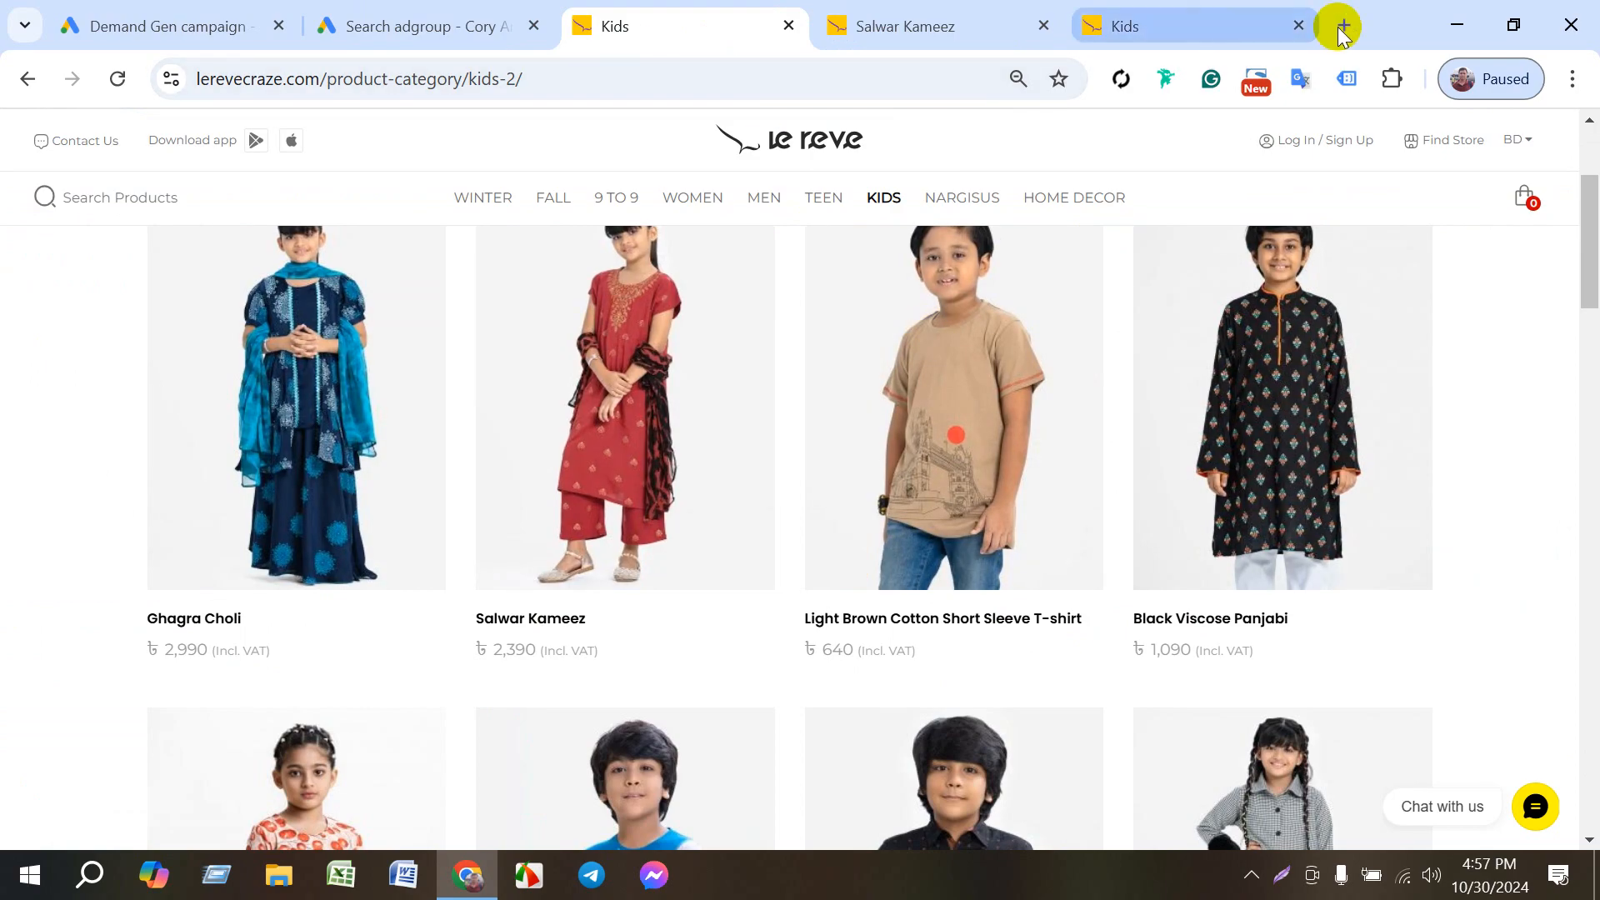
- Open ChatGPT in a new browser tab
click(1343, 25)
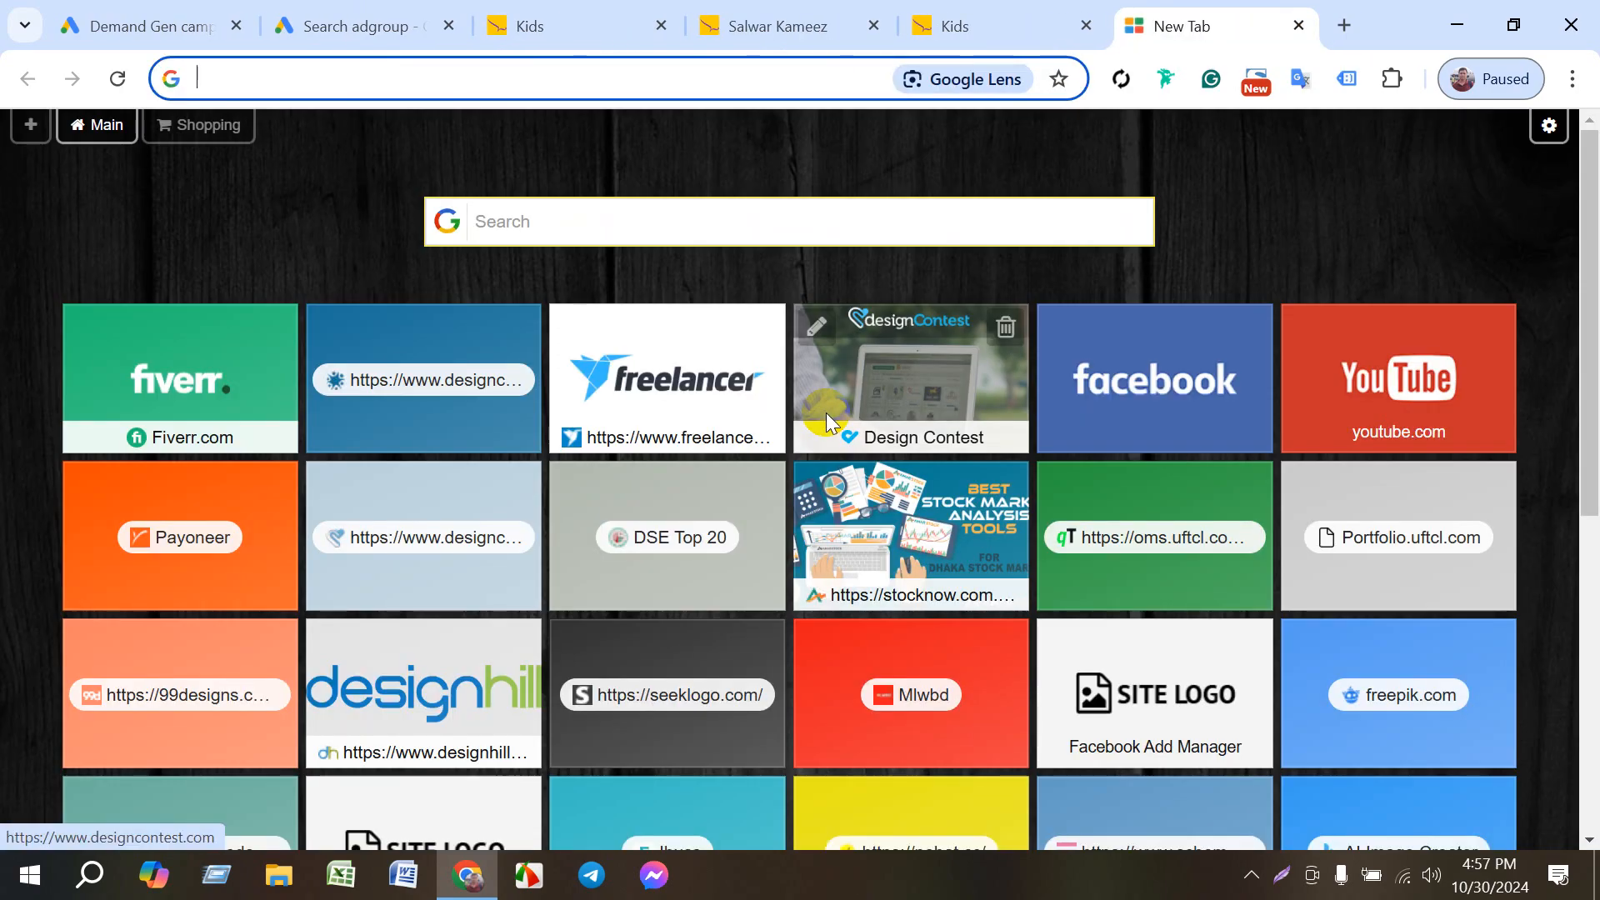
text(chat)
key(Return)
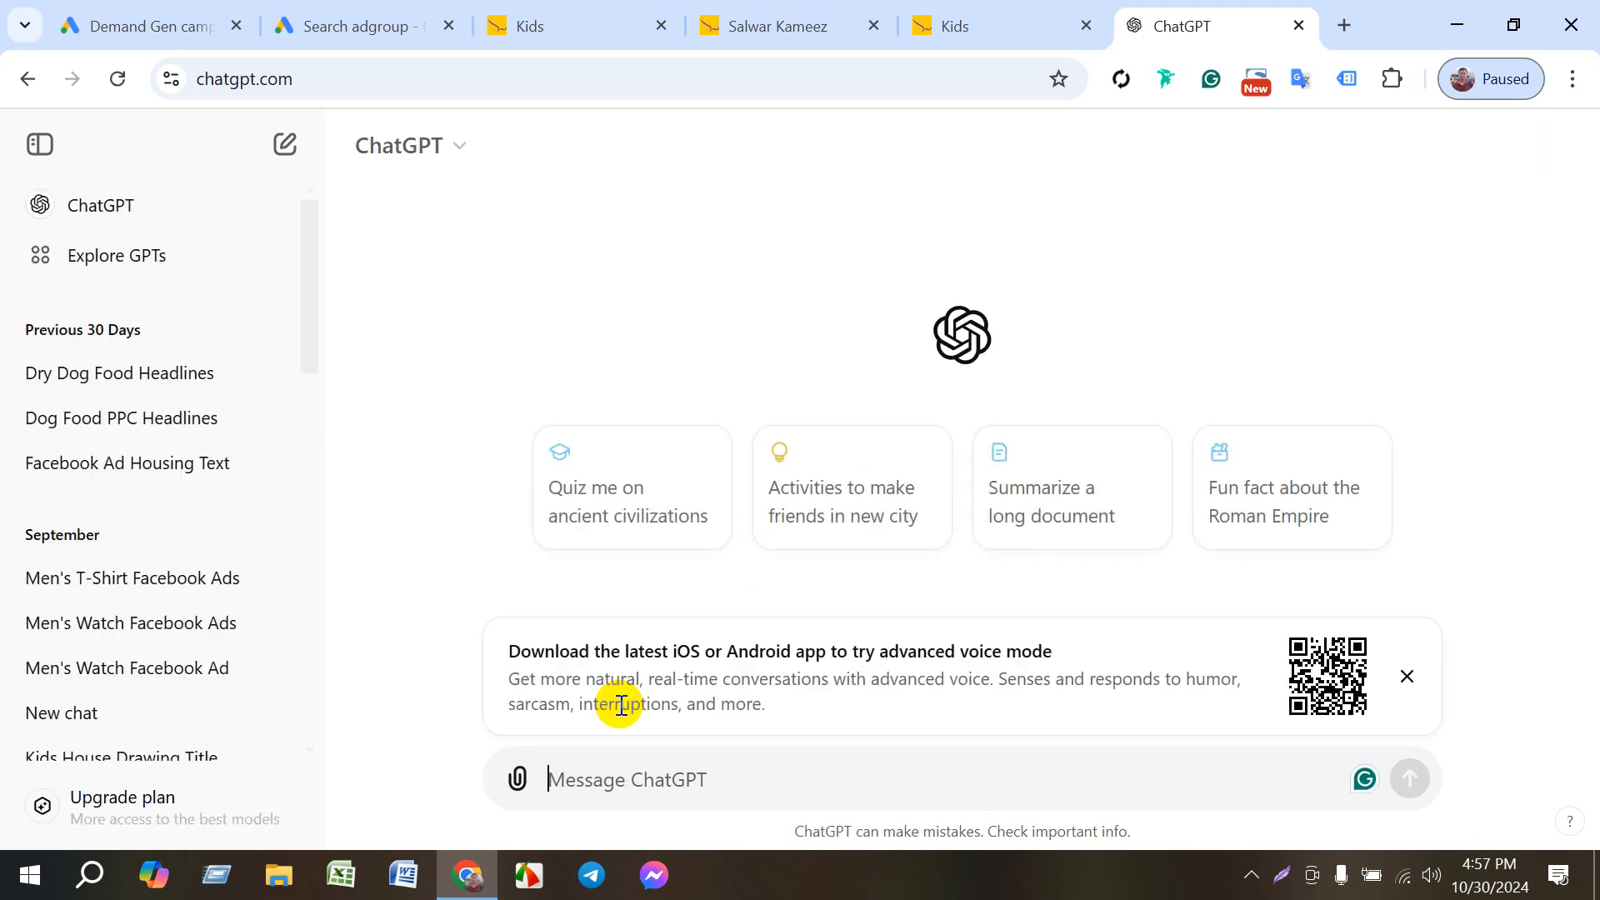
- Draft the ChatGPT prompt "write a description google dynamic ads" without sending it
text(writ)
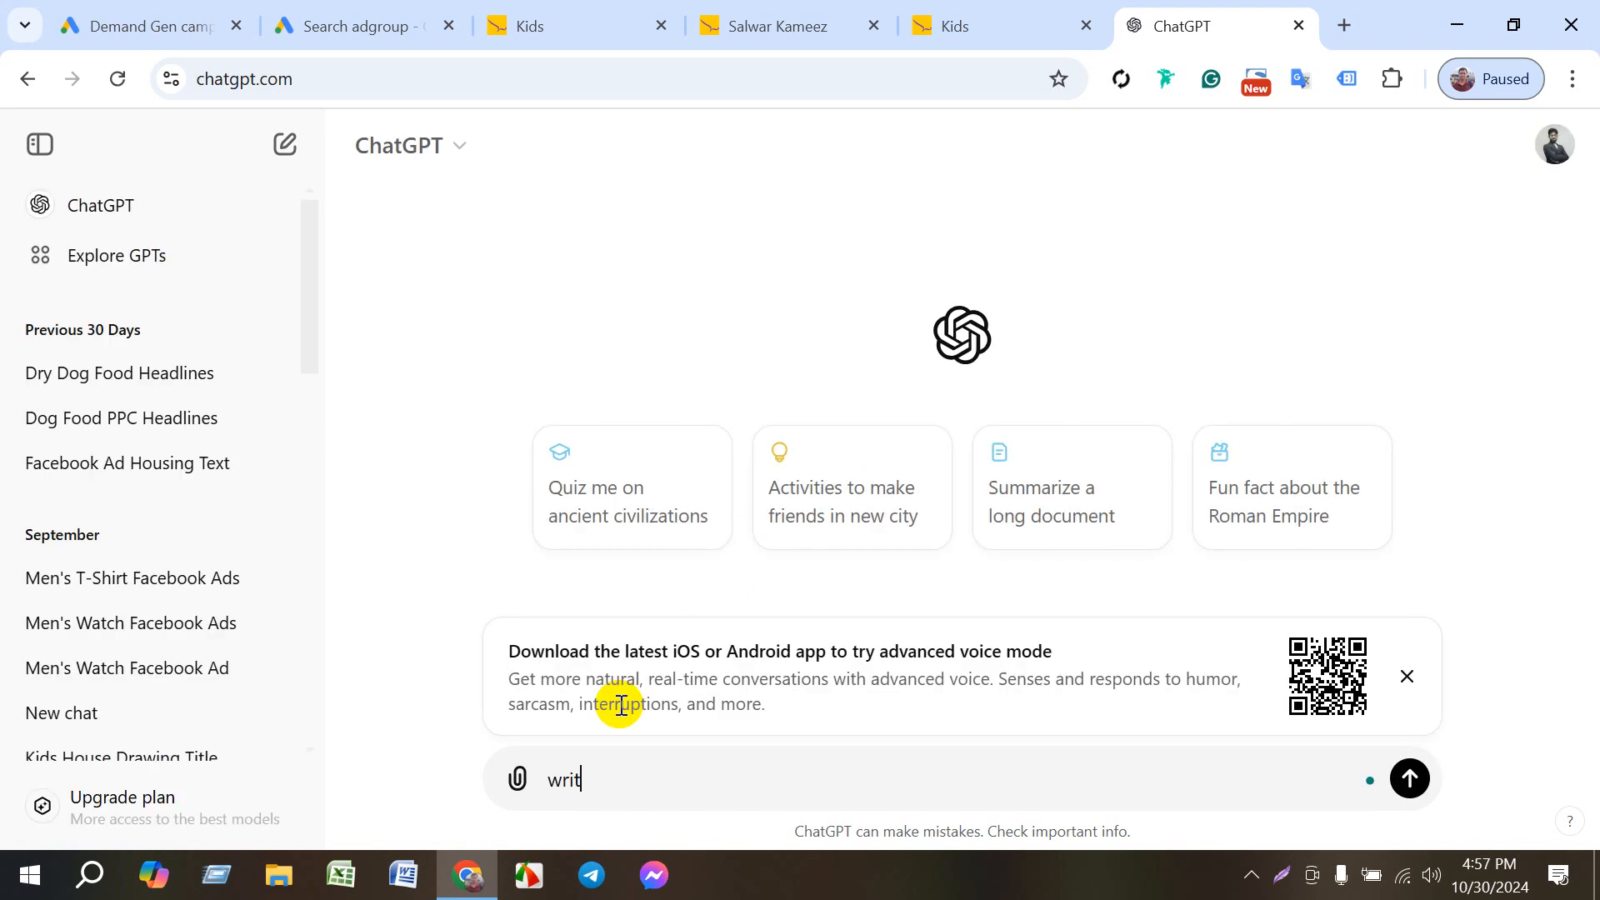
text(e a description)
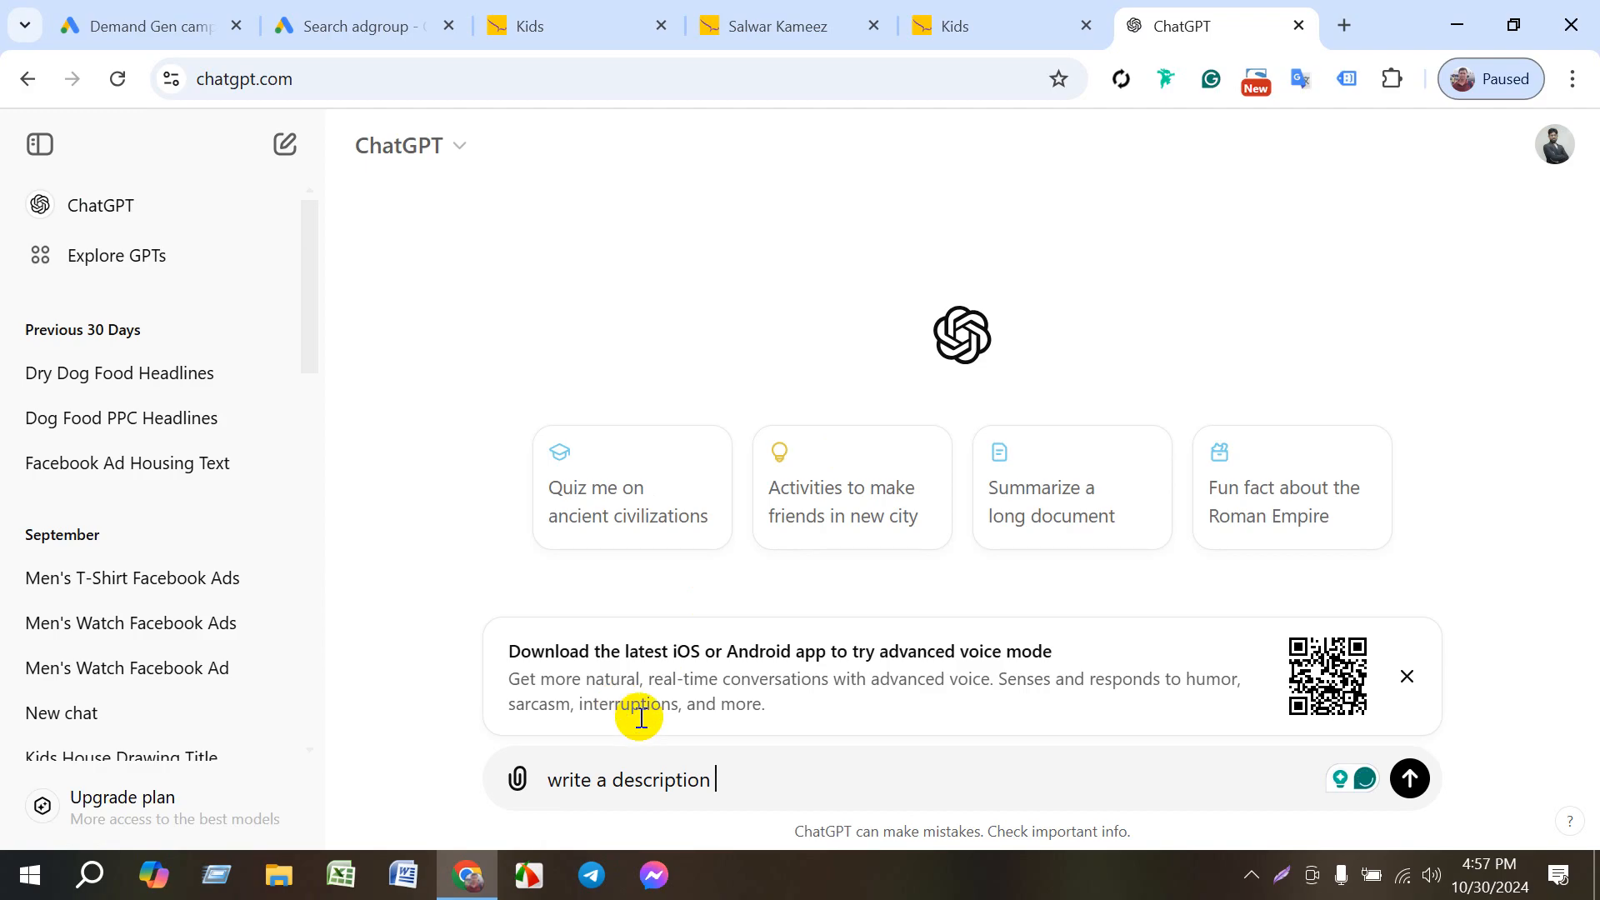
text( google)
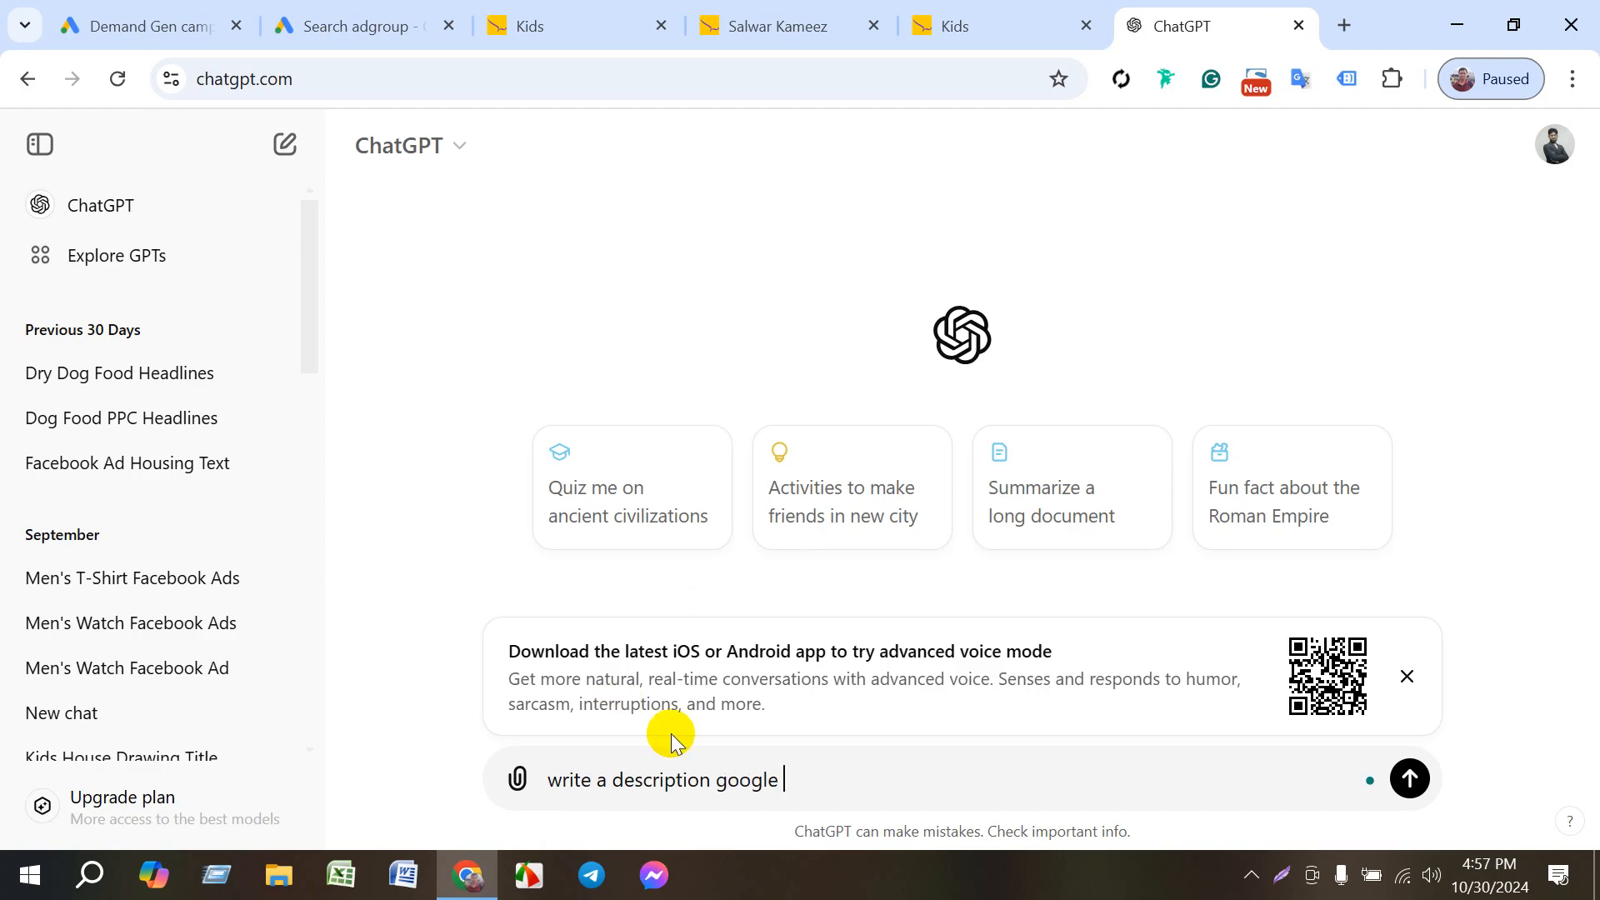
text( dynamic ads)
- Refine the unsent prompt to read "write a 2 description for google dynamic ads about this website"
click(615, 782)
text(2)
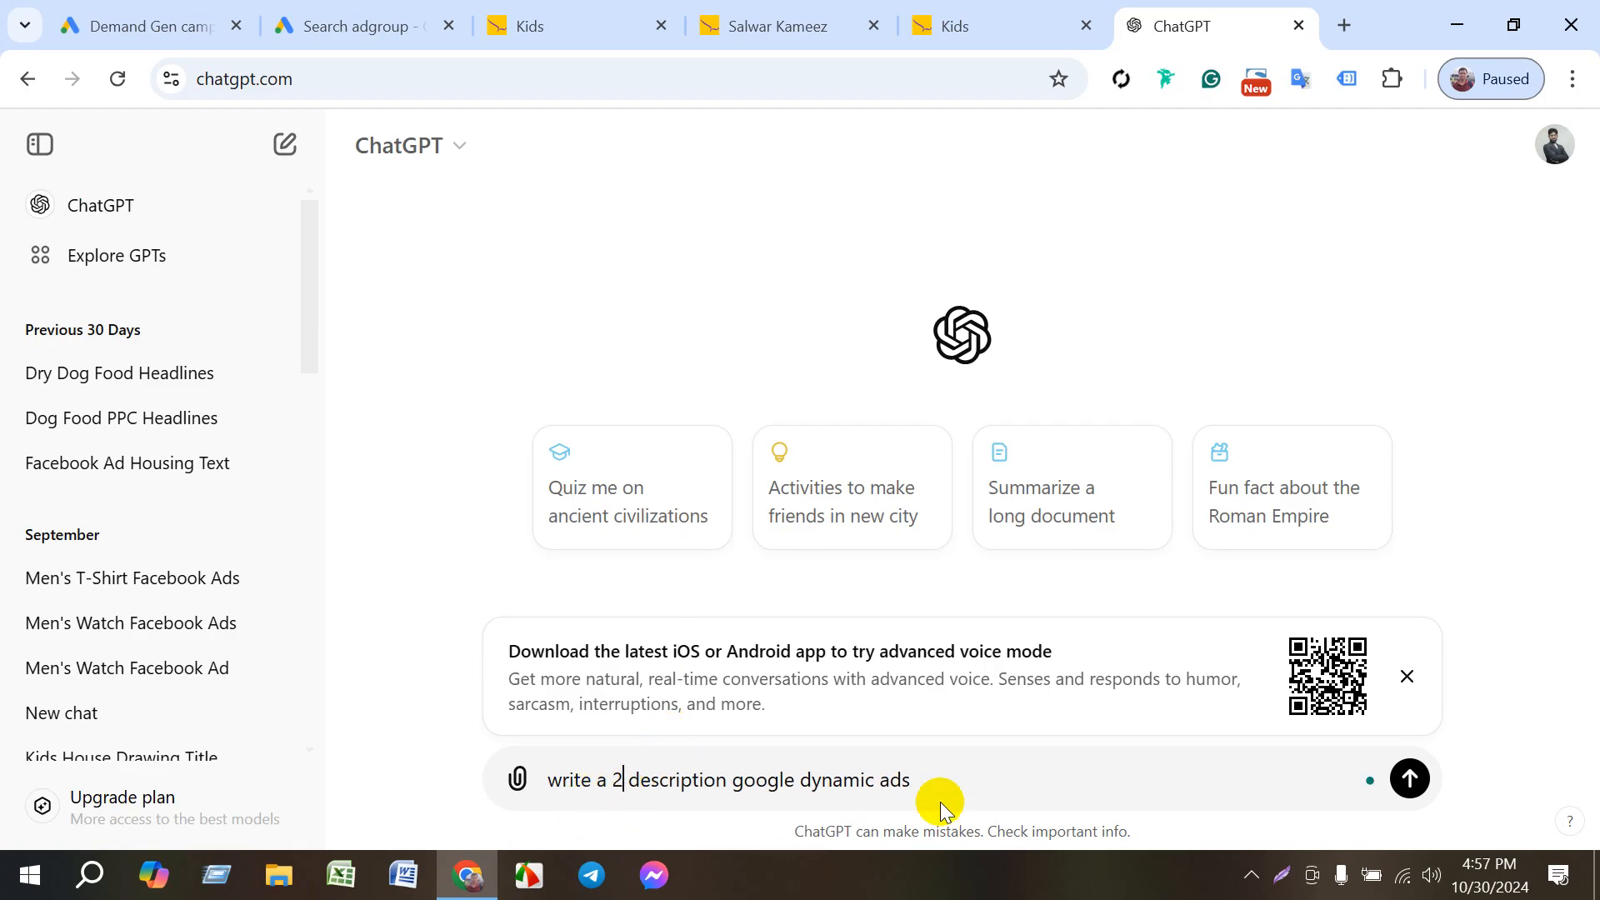
click(728, 781)
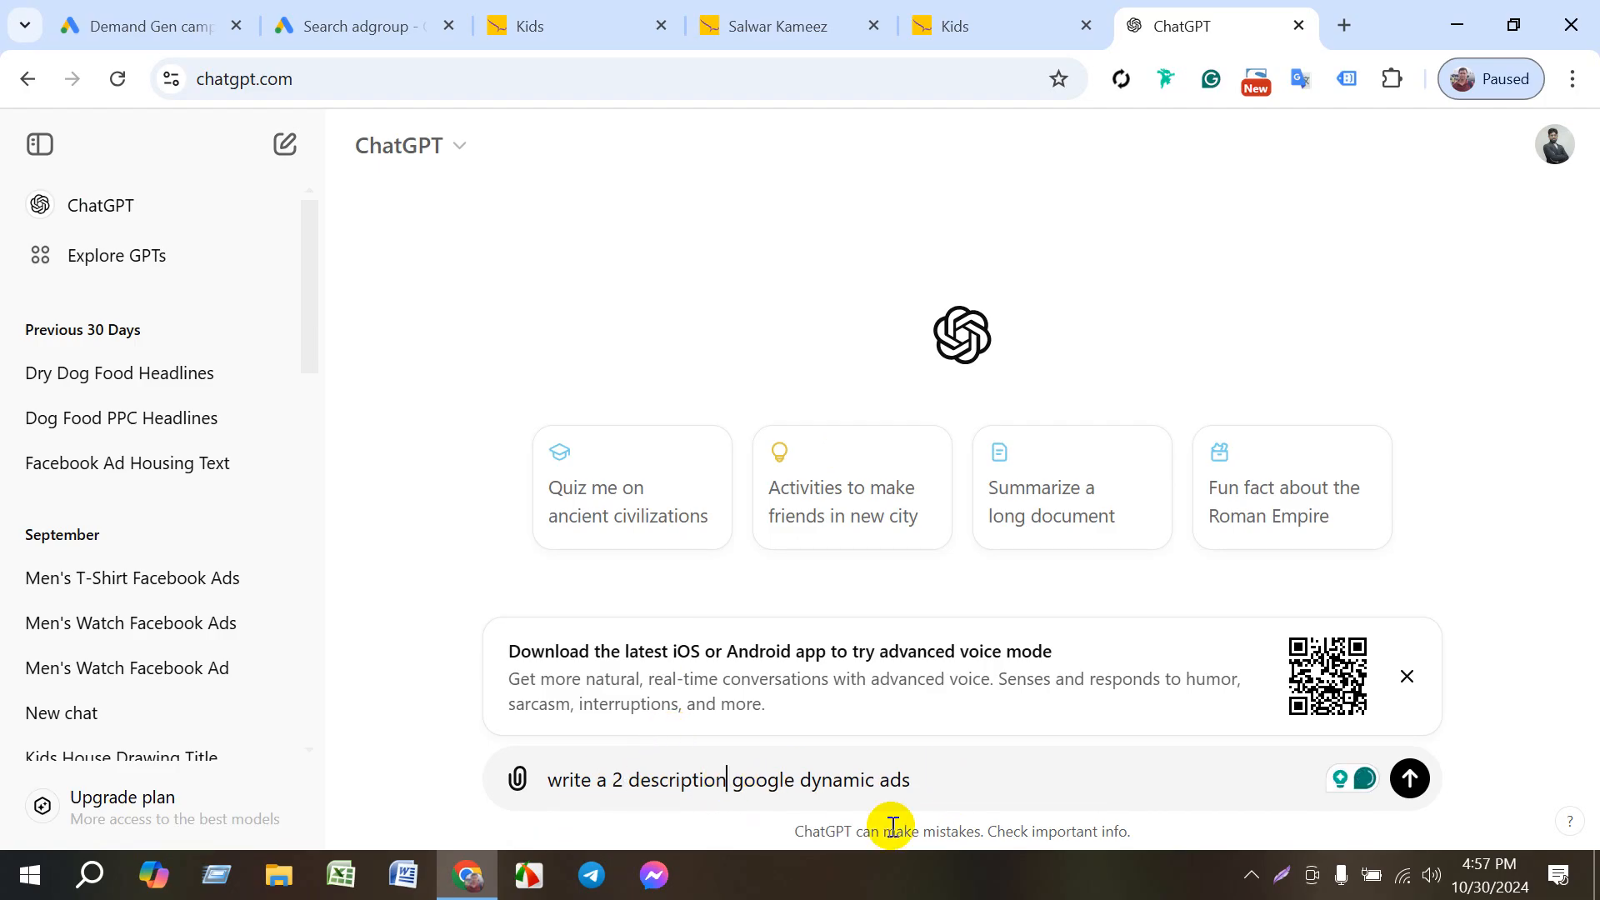
text(for)
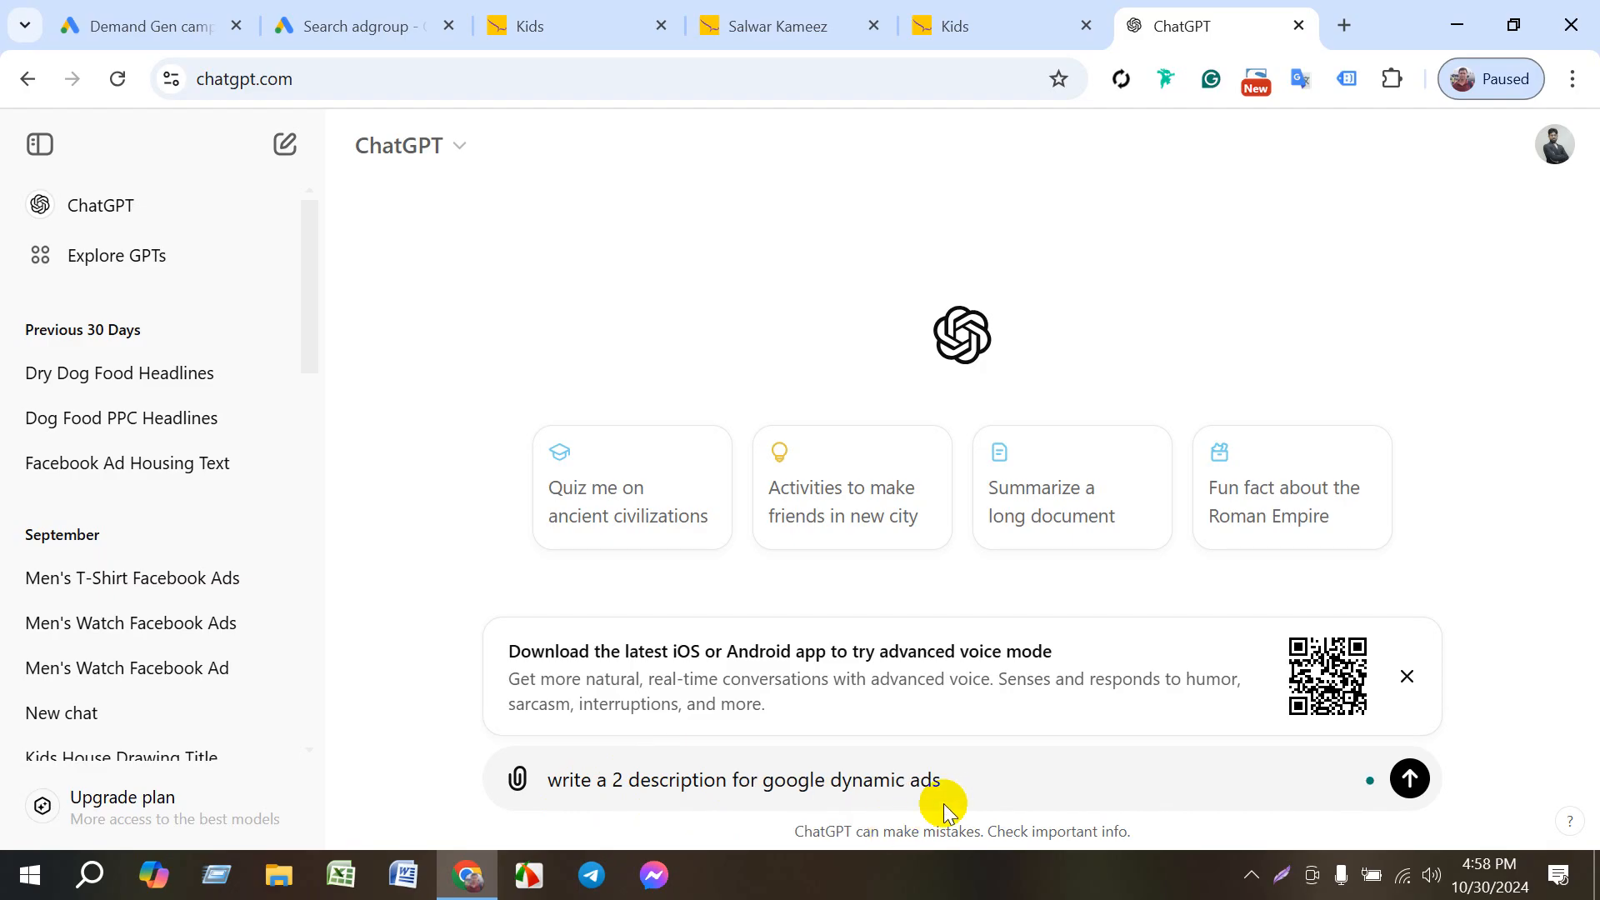
click(965, 783)
text(abou)
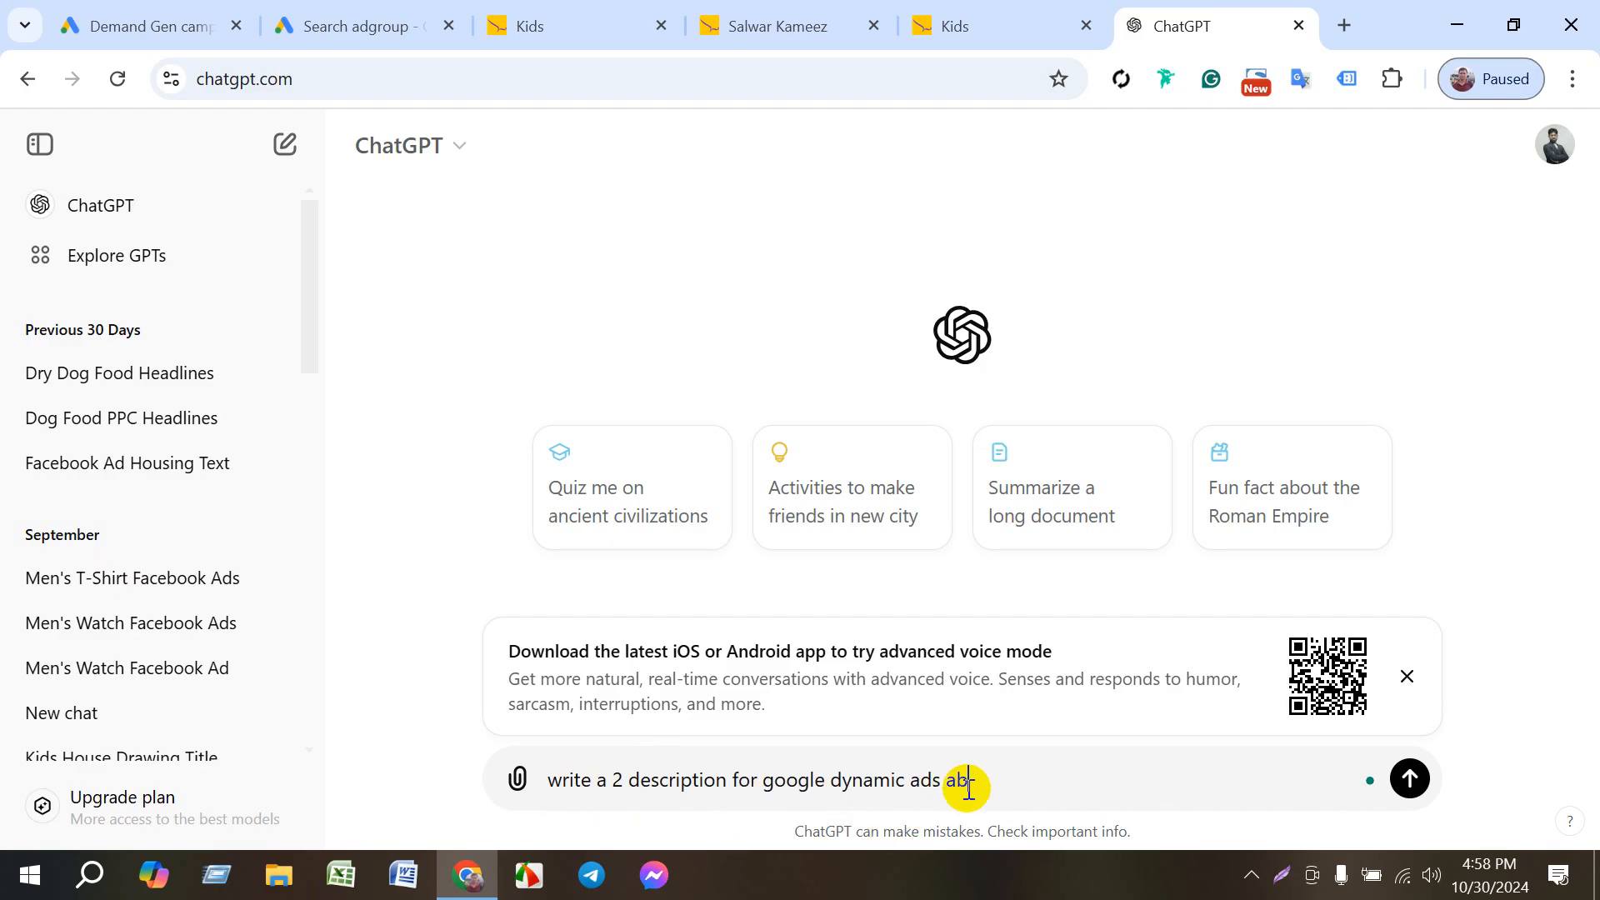
text(t this website)
- Open the Le Reve homepage from the Kids category page and copy its web address
click(923, 17)
click(761, 126)
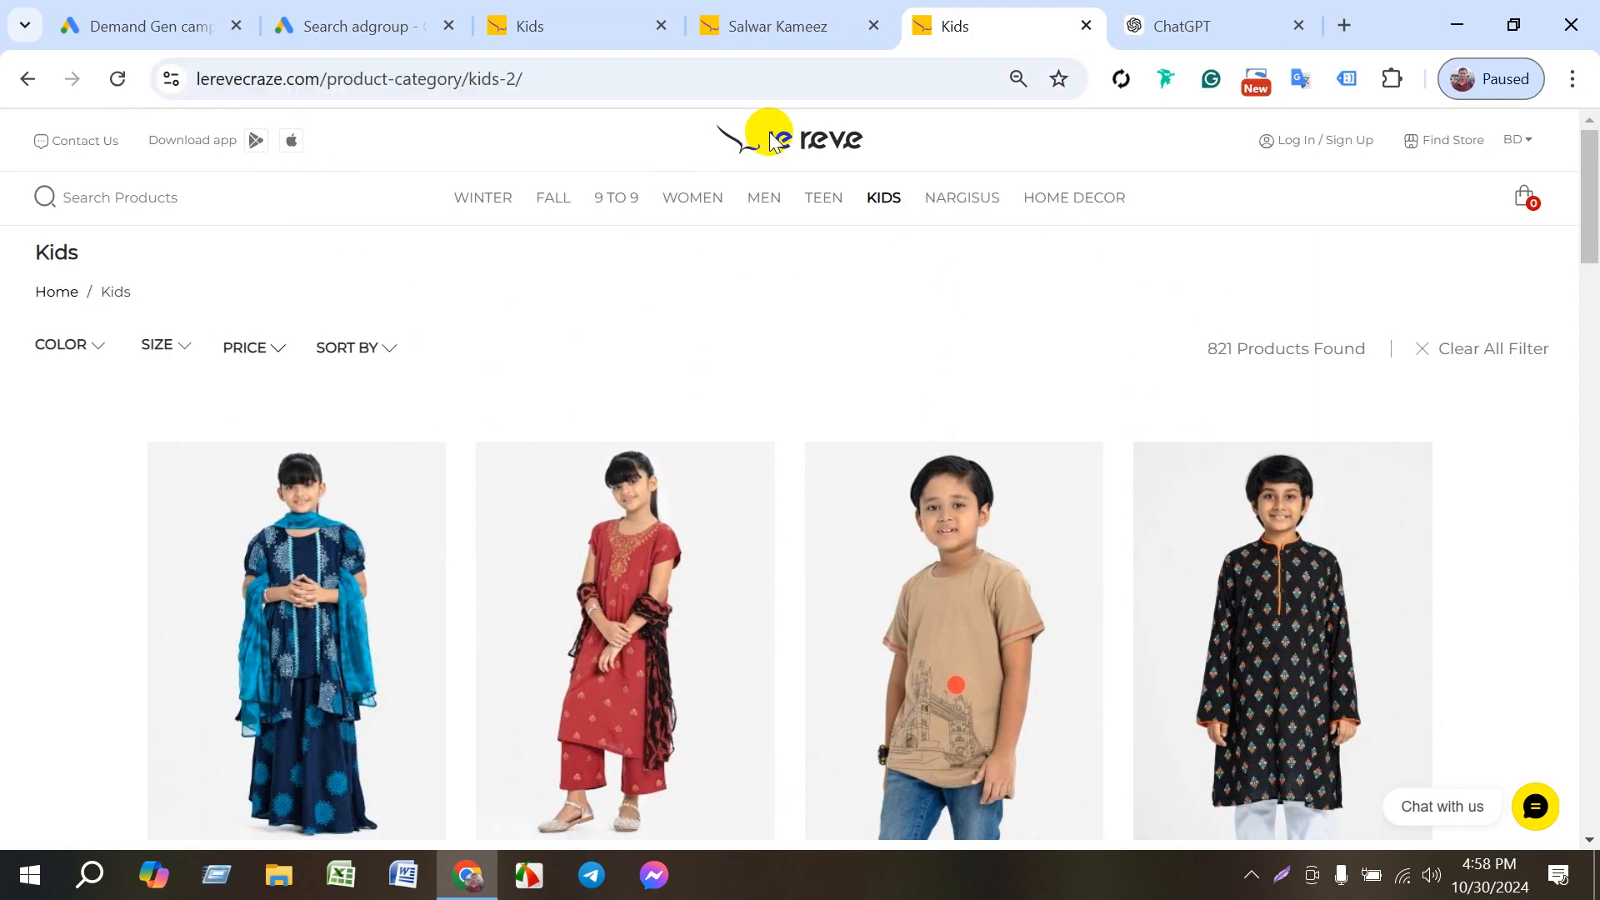
click(268, 88)
key(ctrl+c)
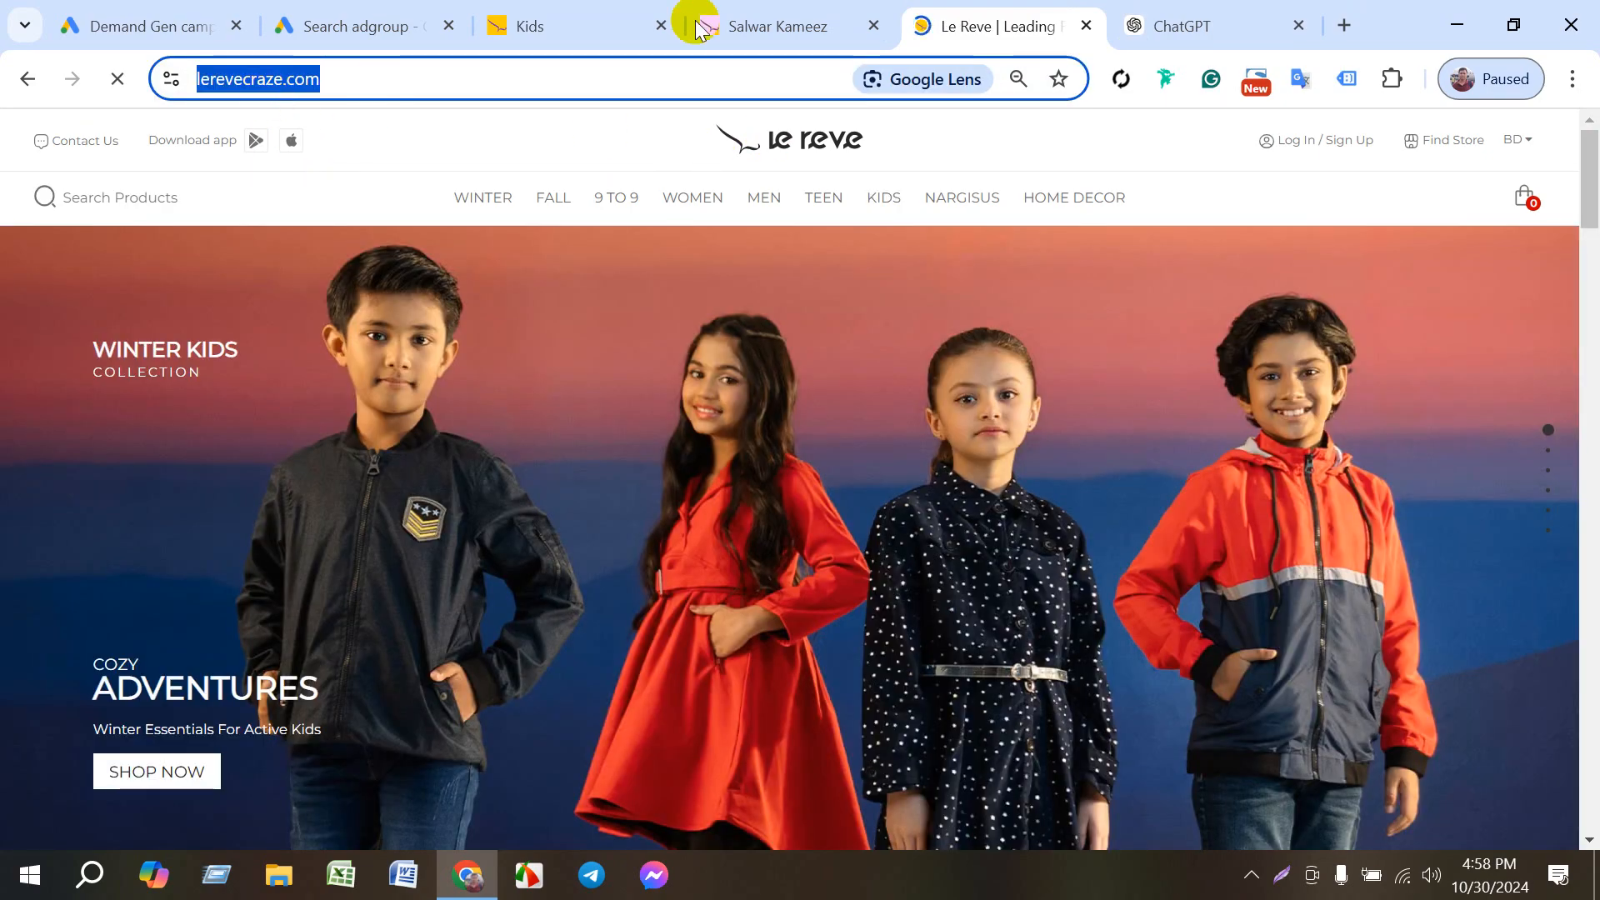
click(1143, 21)
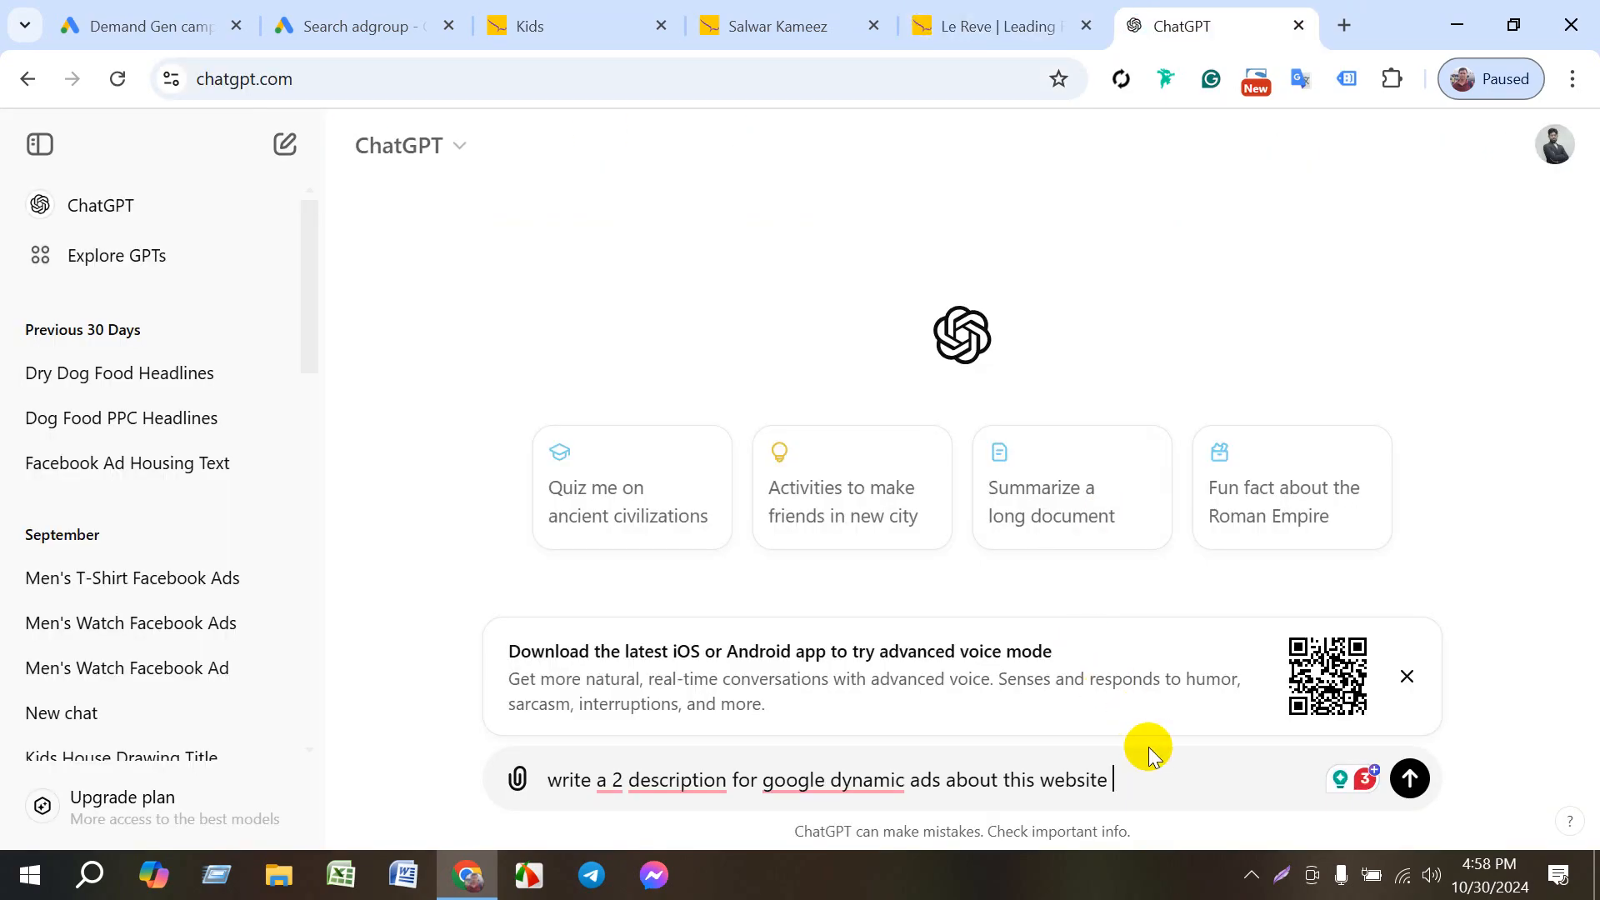
key(ctrl+v)
key(Return)
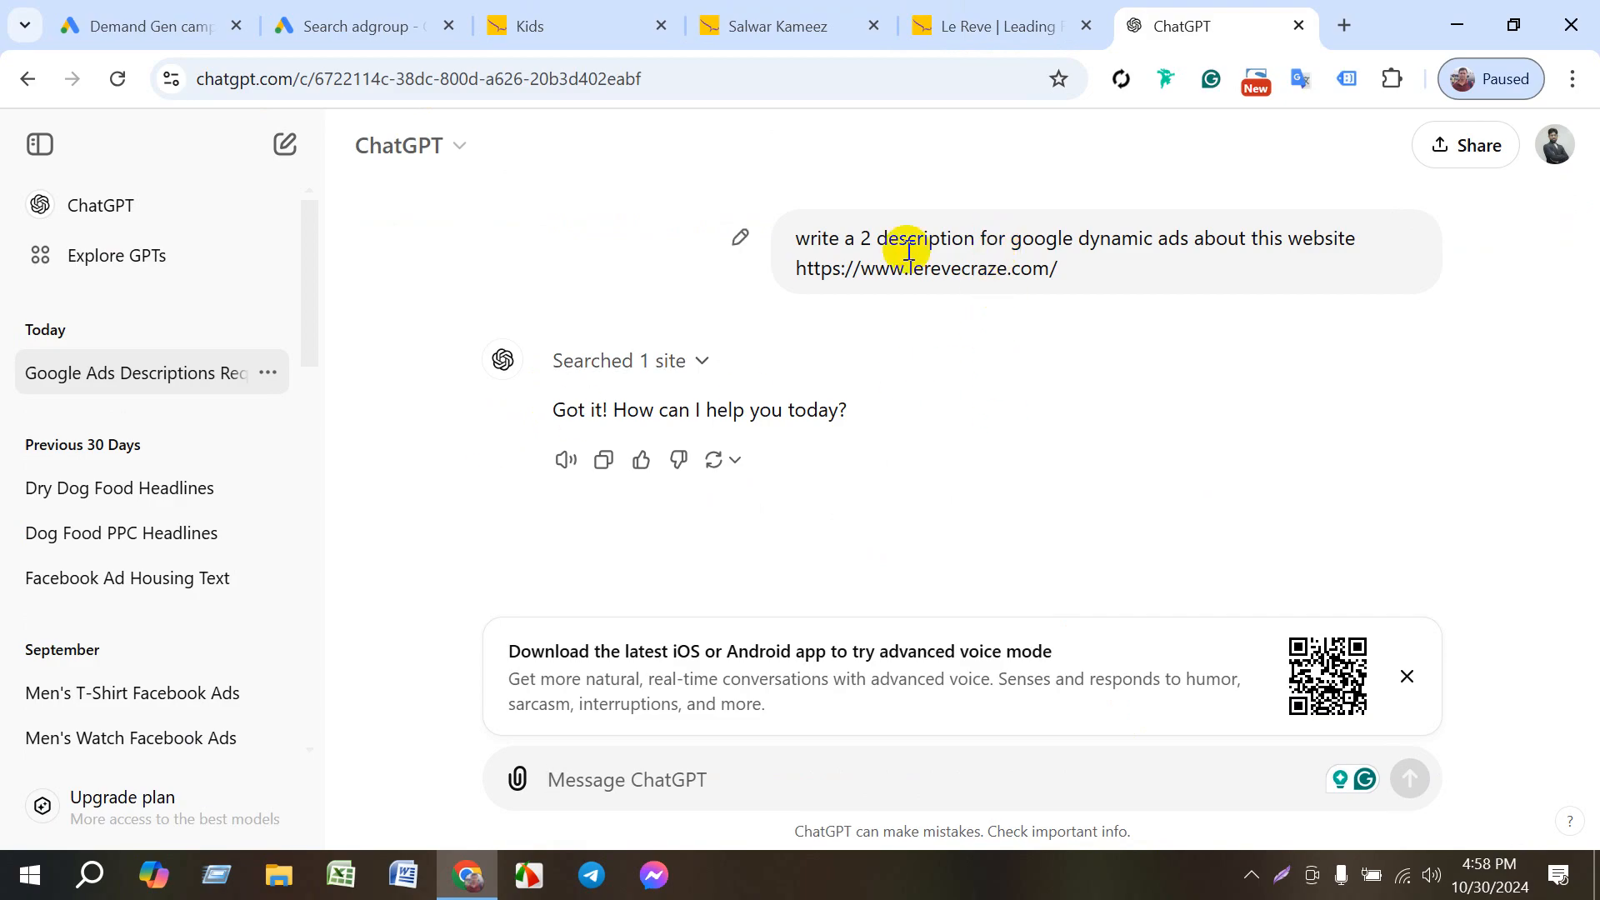
- Reopen the sent prompt for editing and correct "google dynamic" to "Google Dynamic"
click(739, 237)
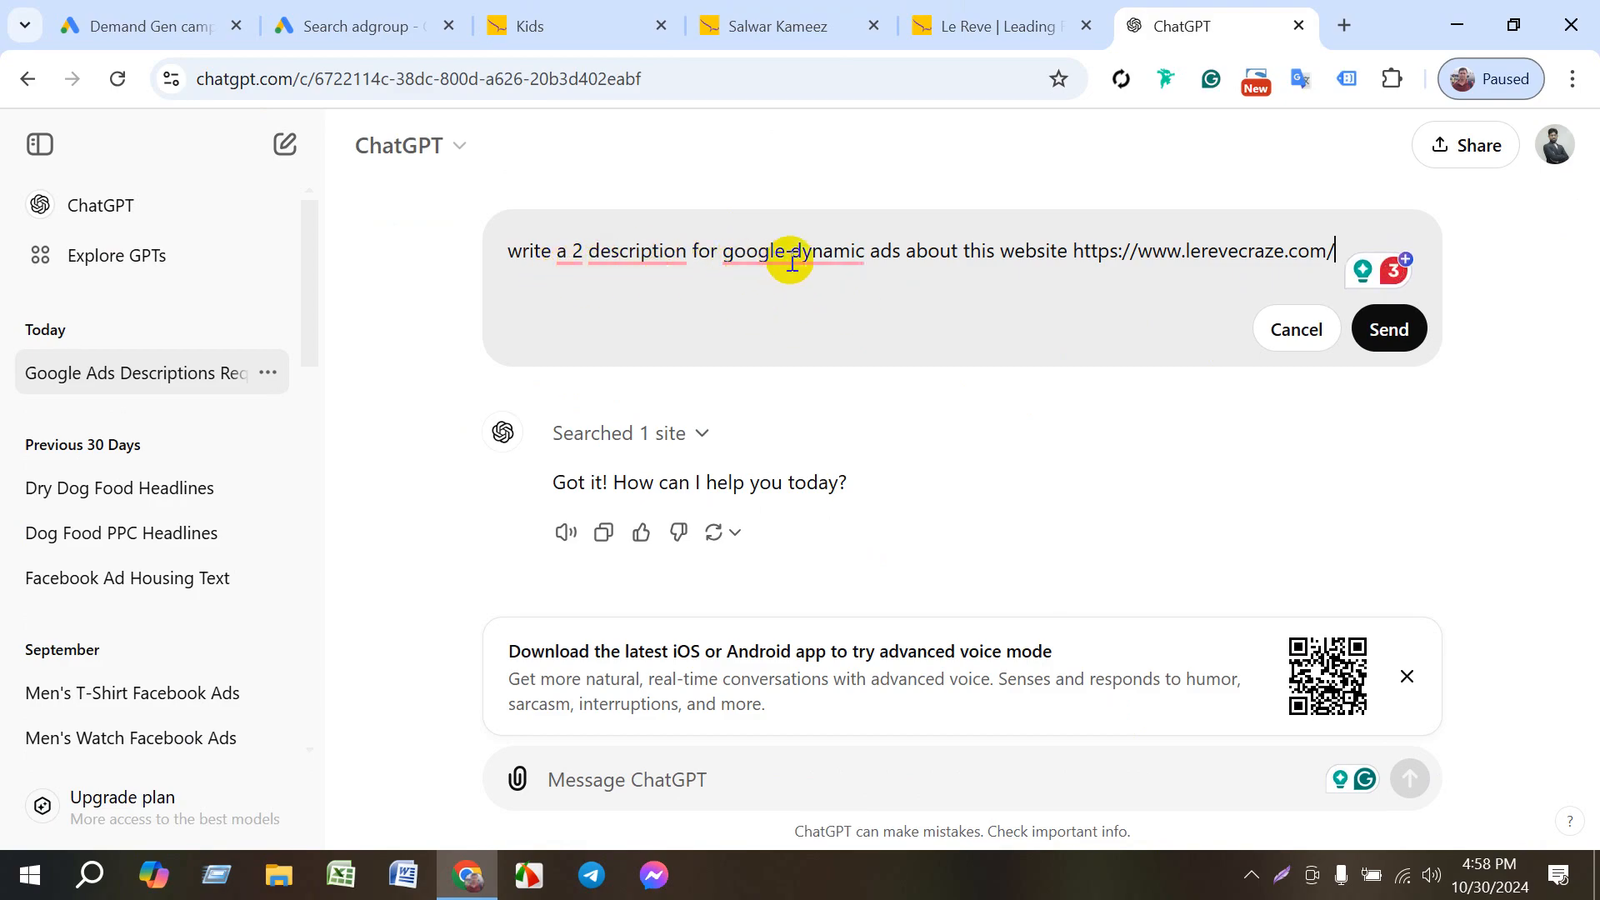
mouse_move(778, 264)
click(814, 321)
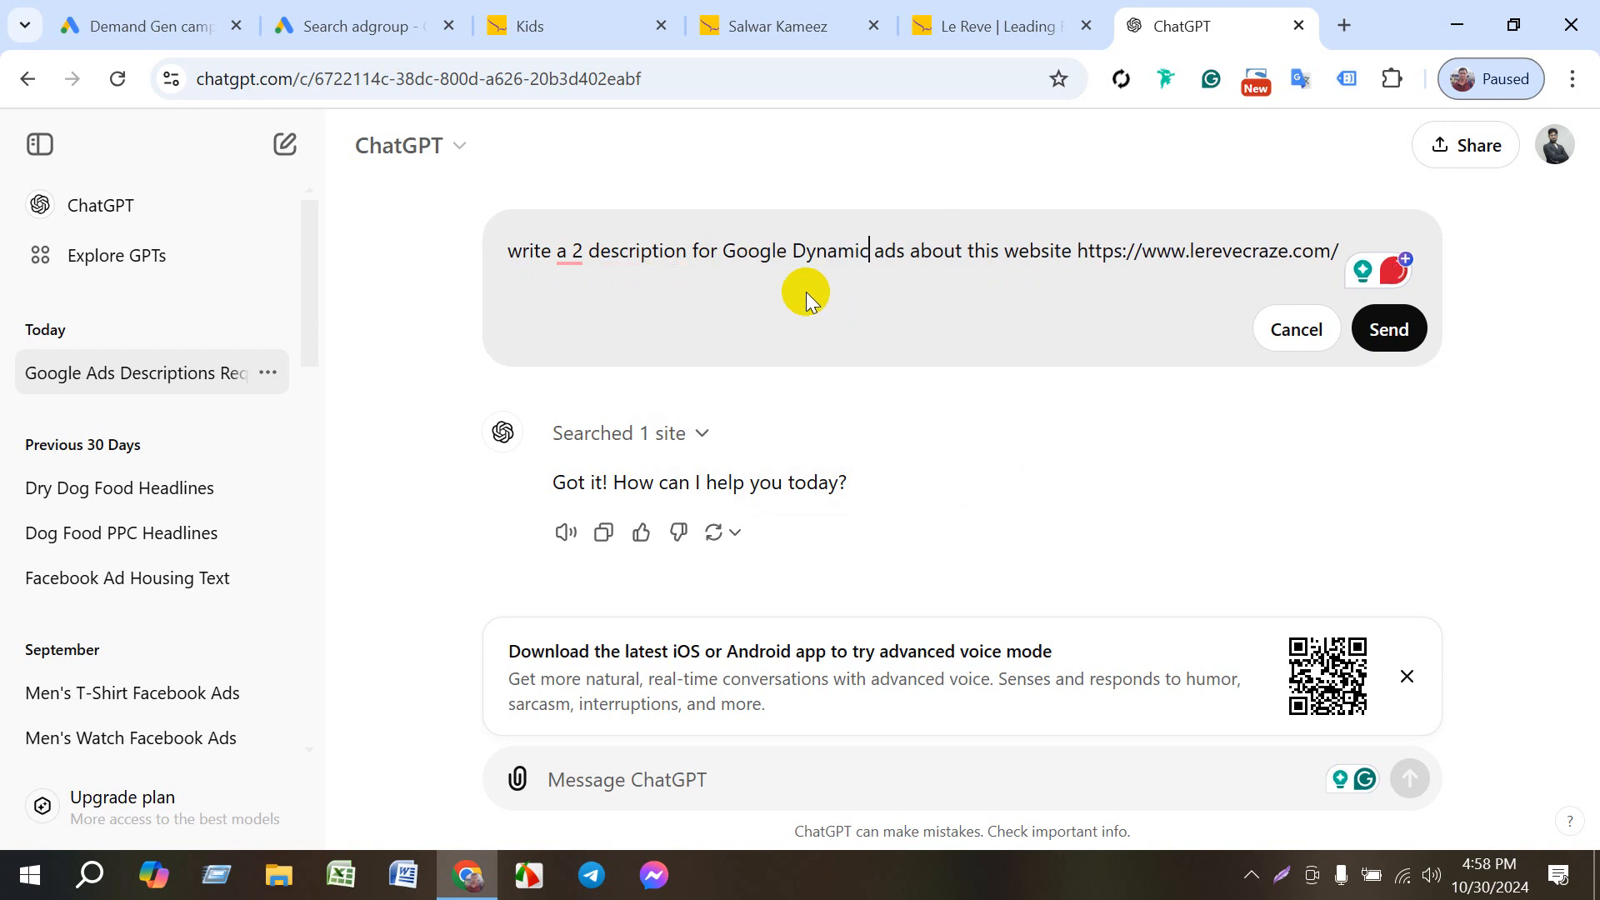
- Correct the prompt's wording so it begins "write 2 descriptions for Google Dynamic ads"
click(565, 250)
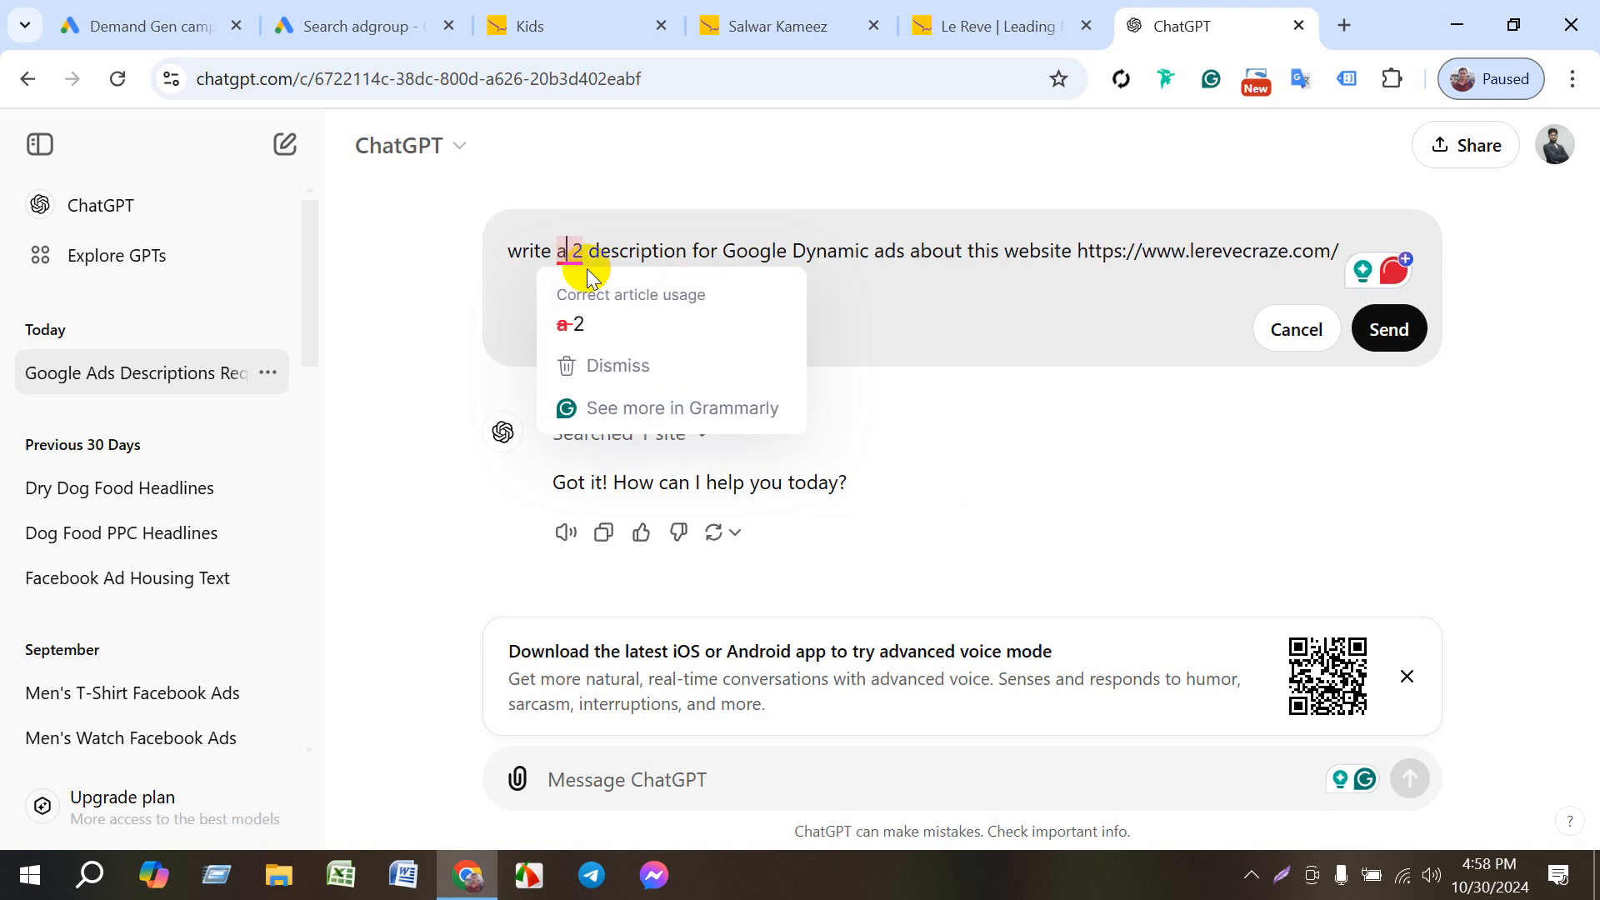
key(BackSpace)
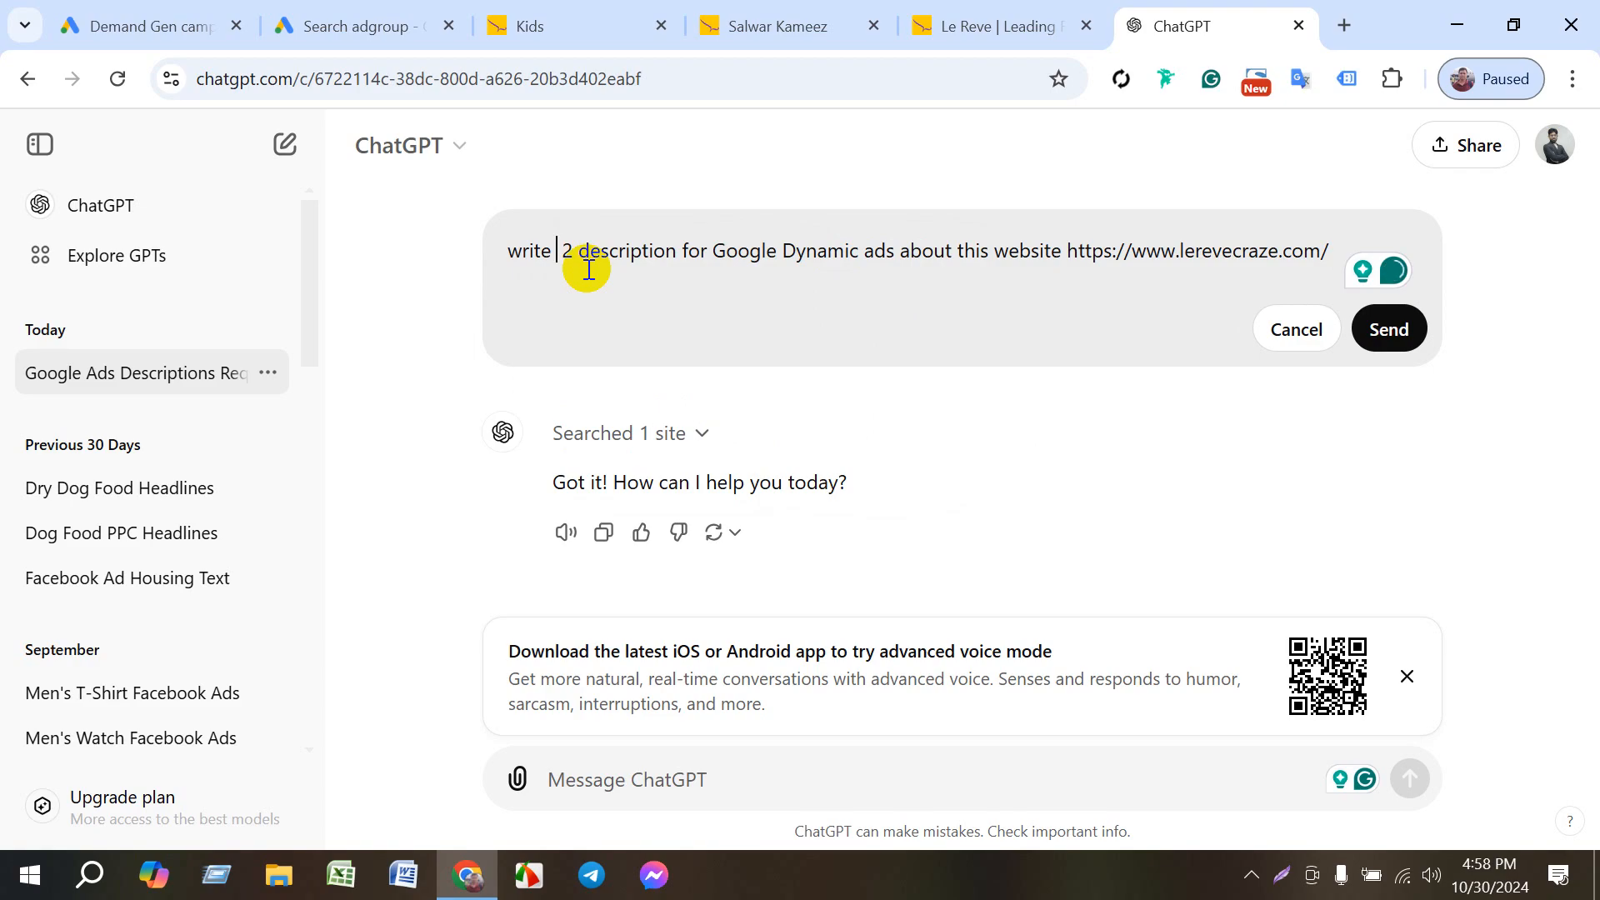
text(to)
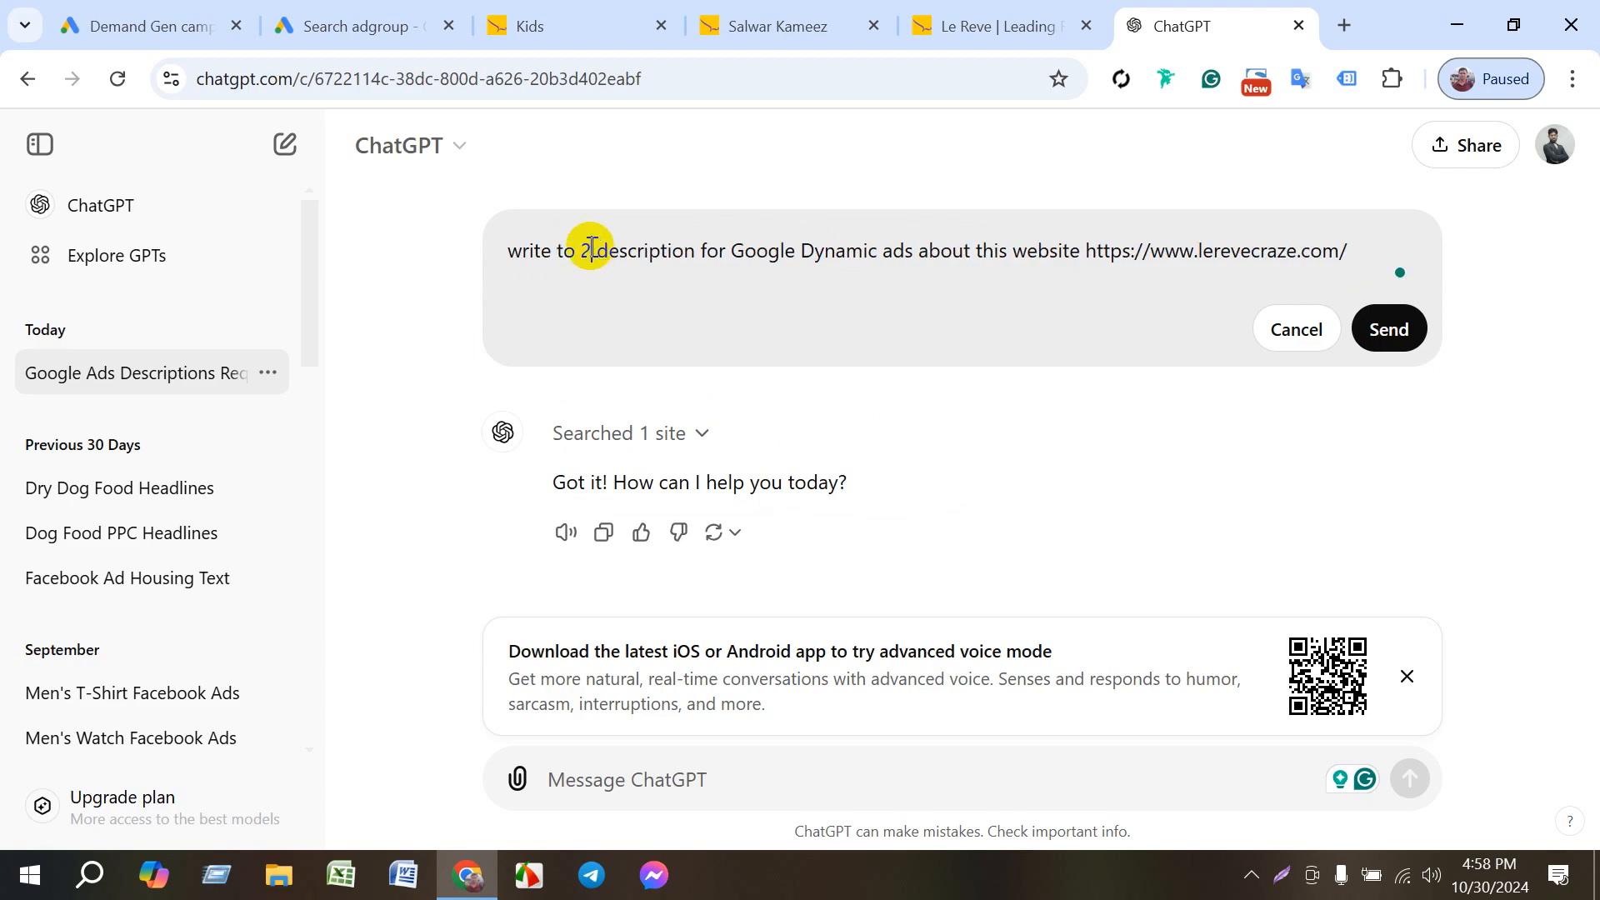
click(592, 249)
click(565, 250)
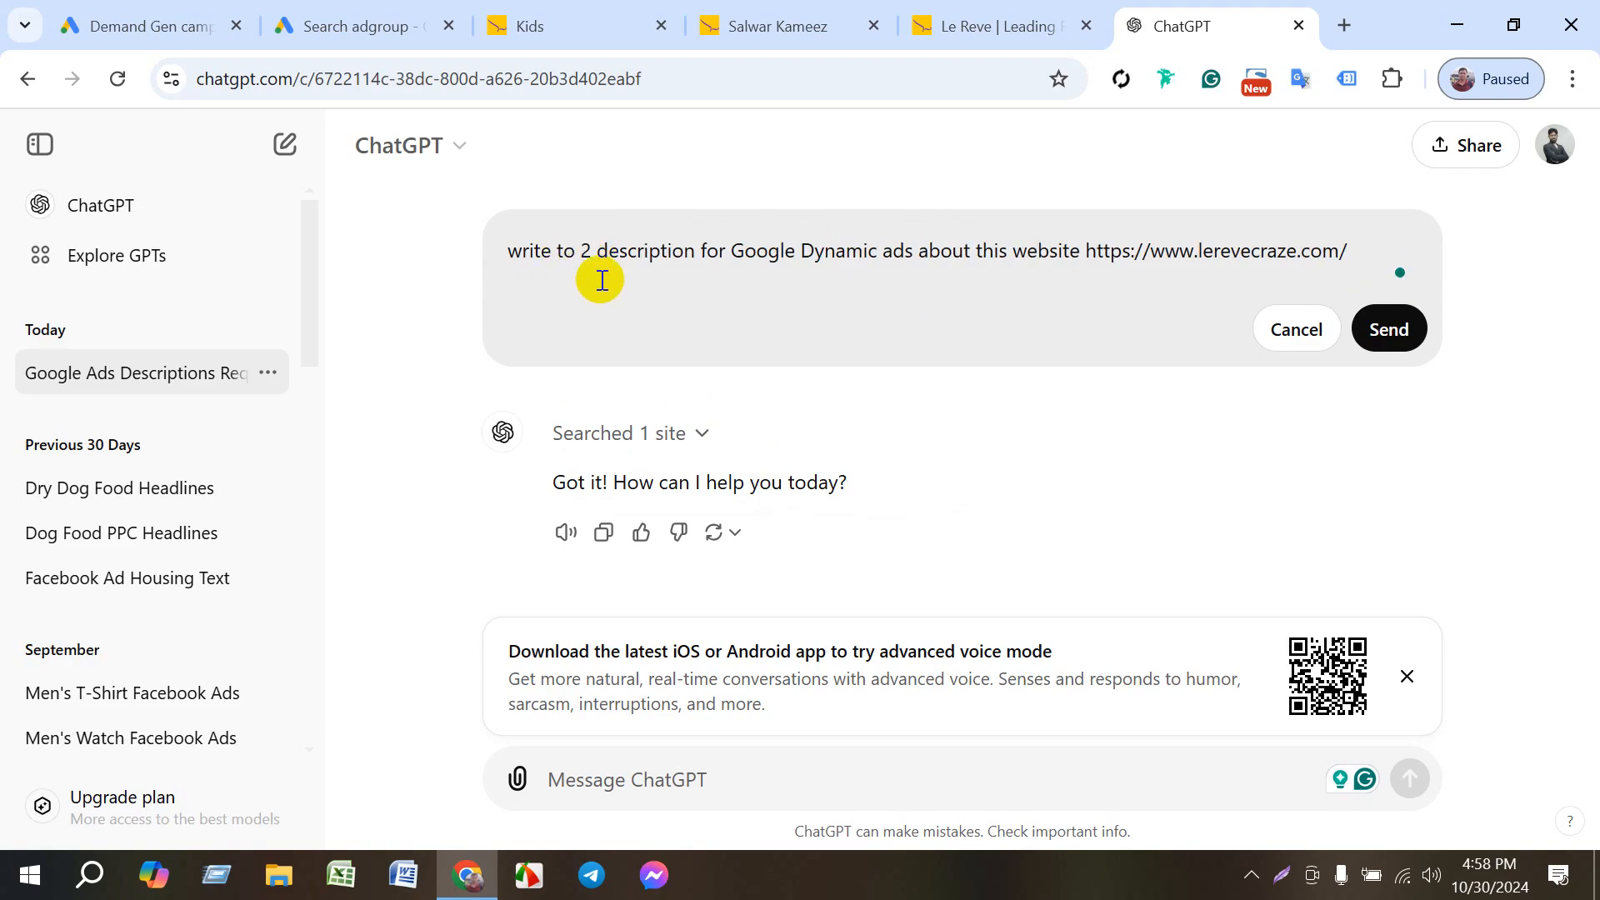
key(Delete)
key(BackSpace)
key(BackSpace)
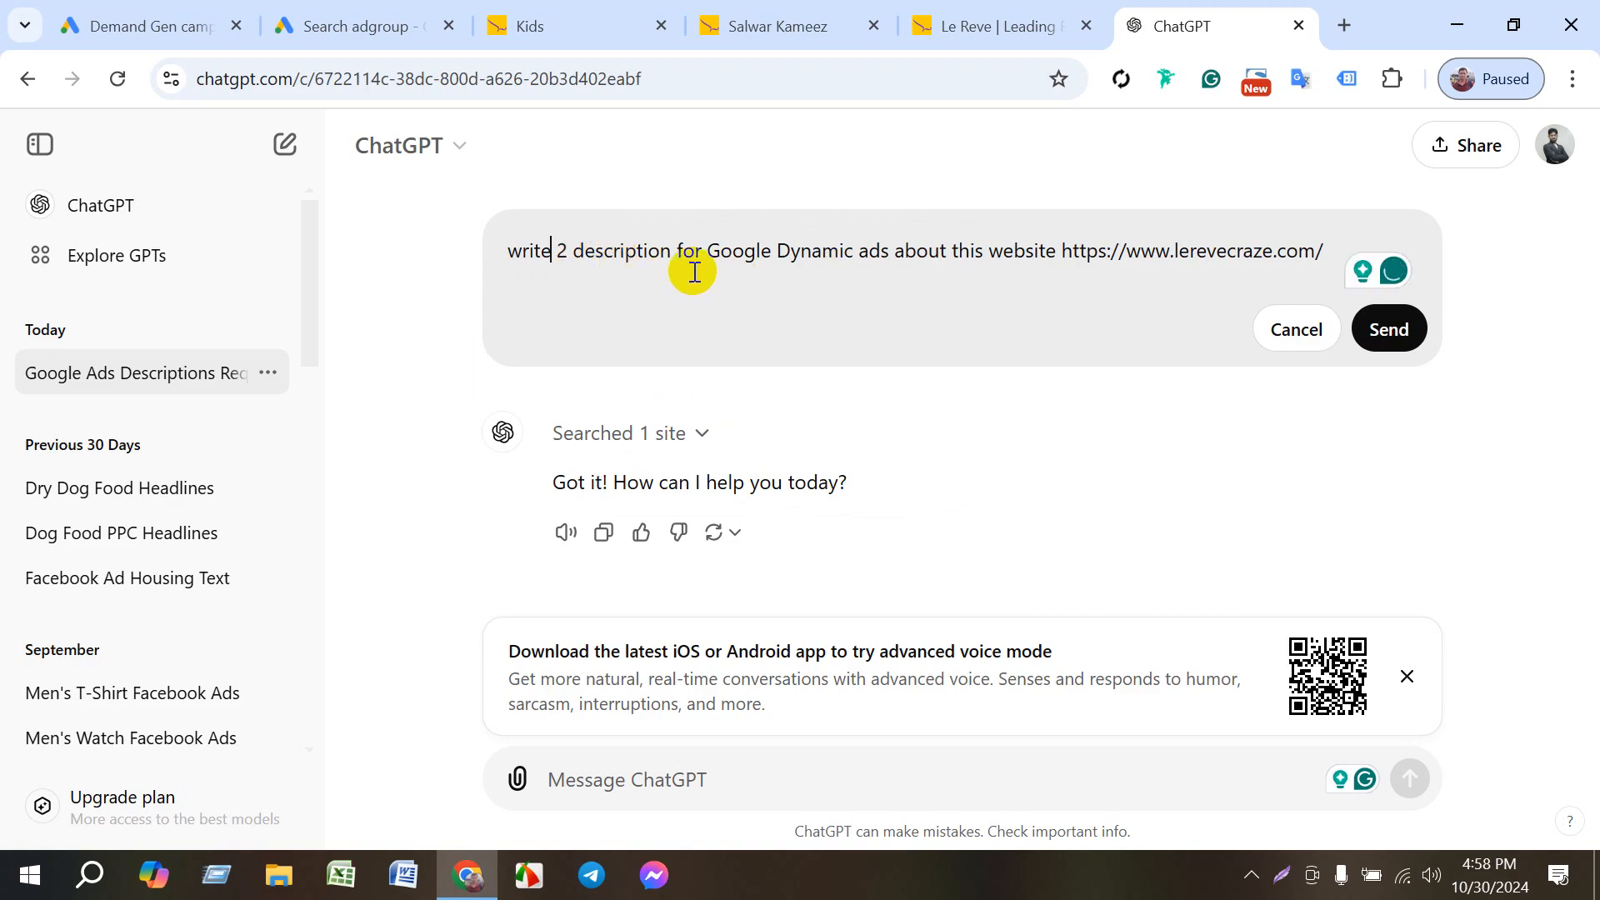
mouse_move(666, 252)
click(714, 325)
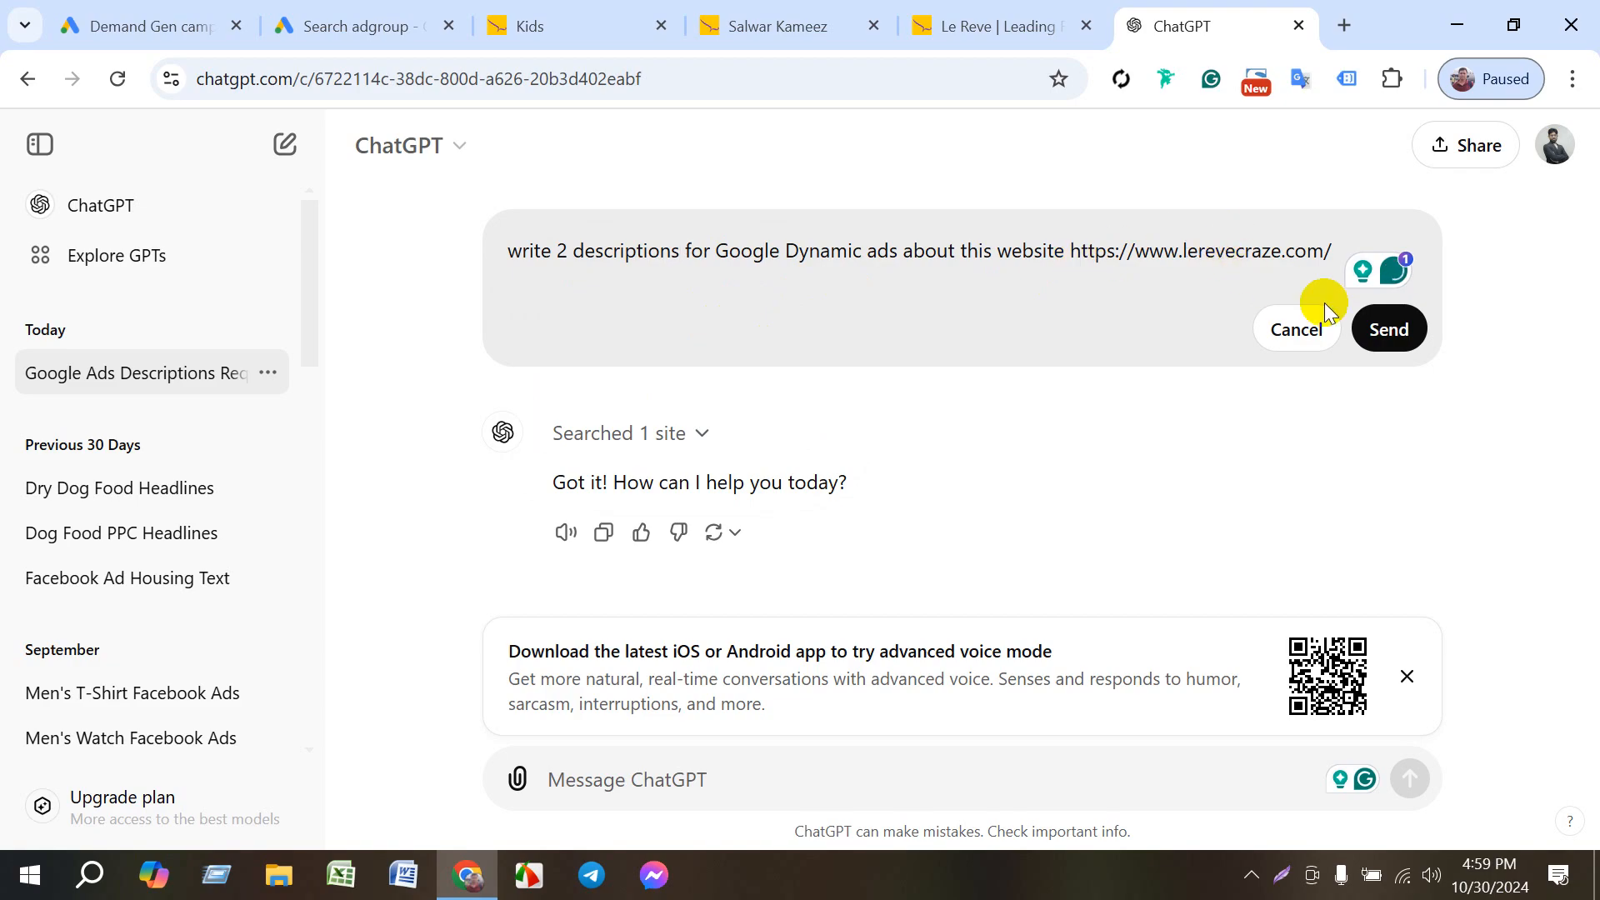
- Put "website" and its address on their own line below a blank line, and send the revised prompt
click(1387, 331)
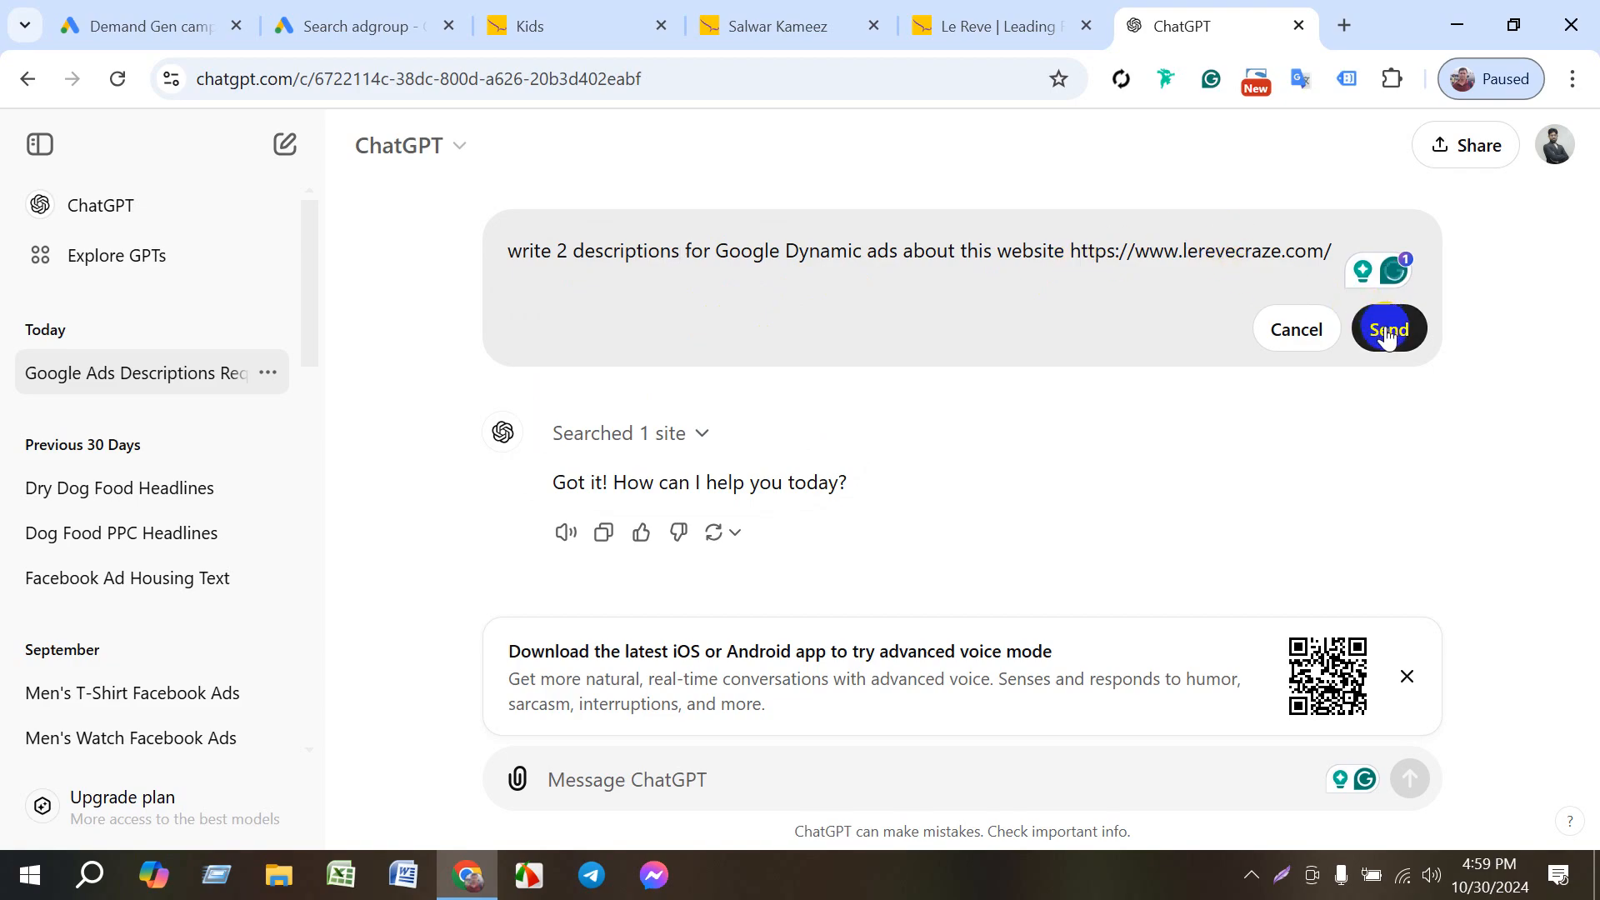
click(1008, 251)
click(1002, 251)
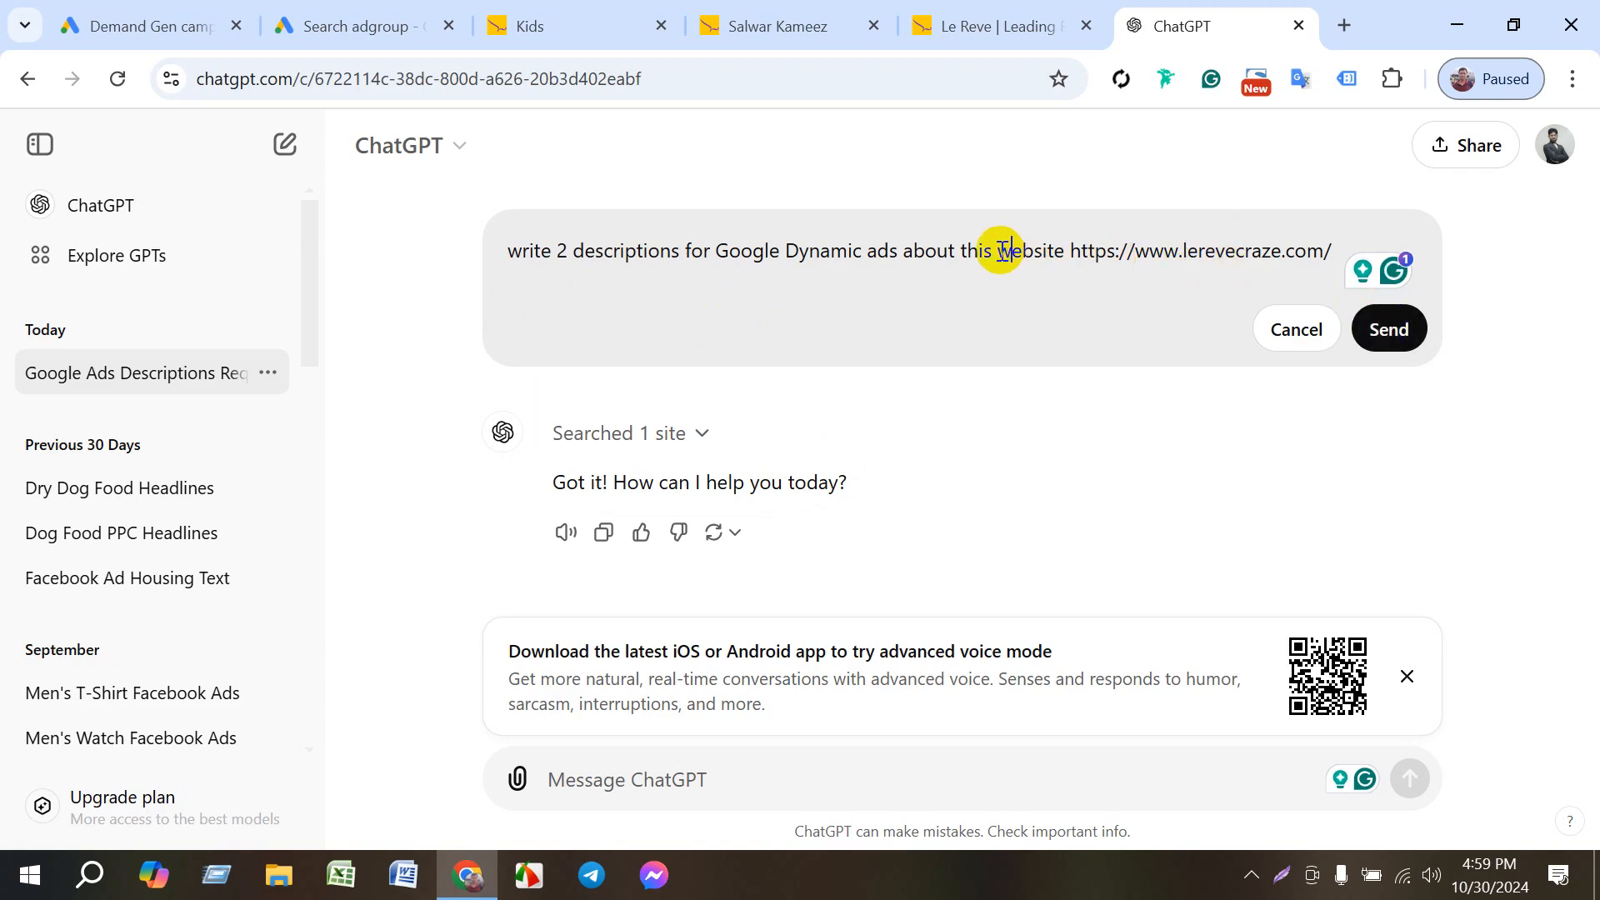
key(shift+Return)
key(shift+Return)
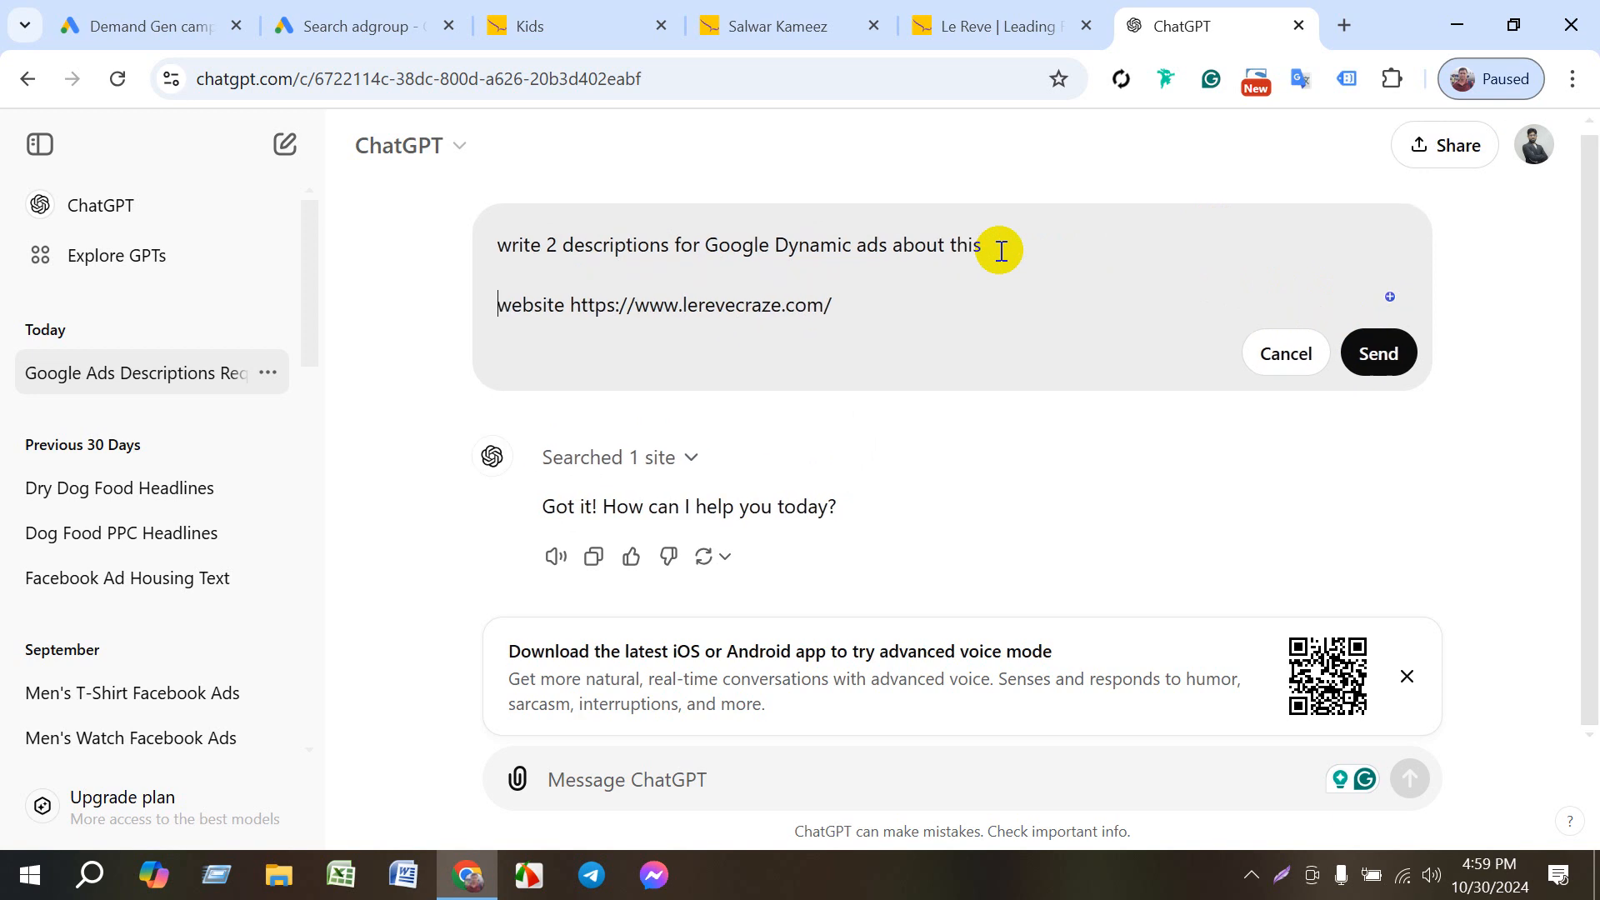
click(1377, 353)
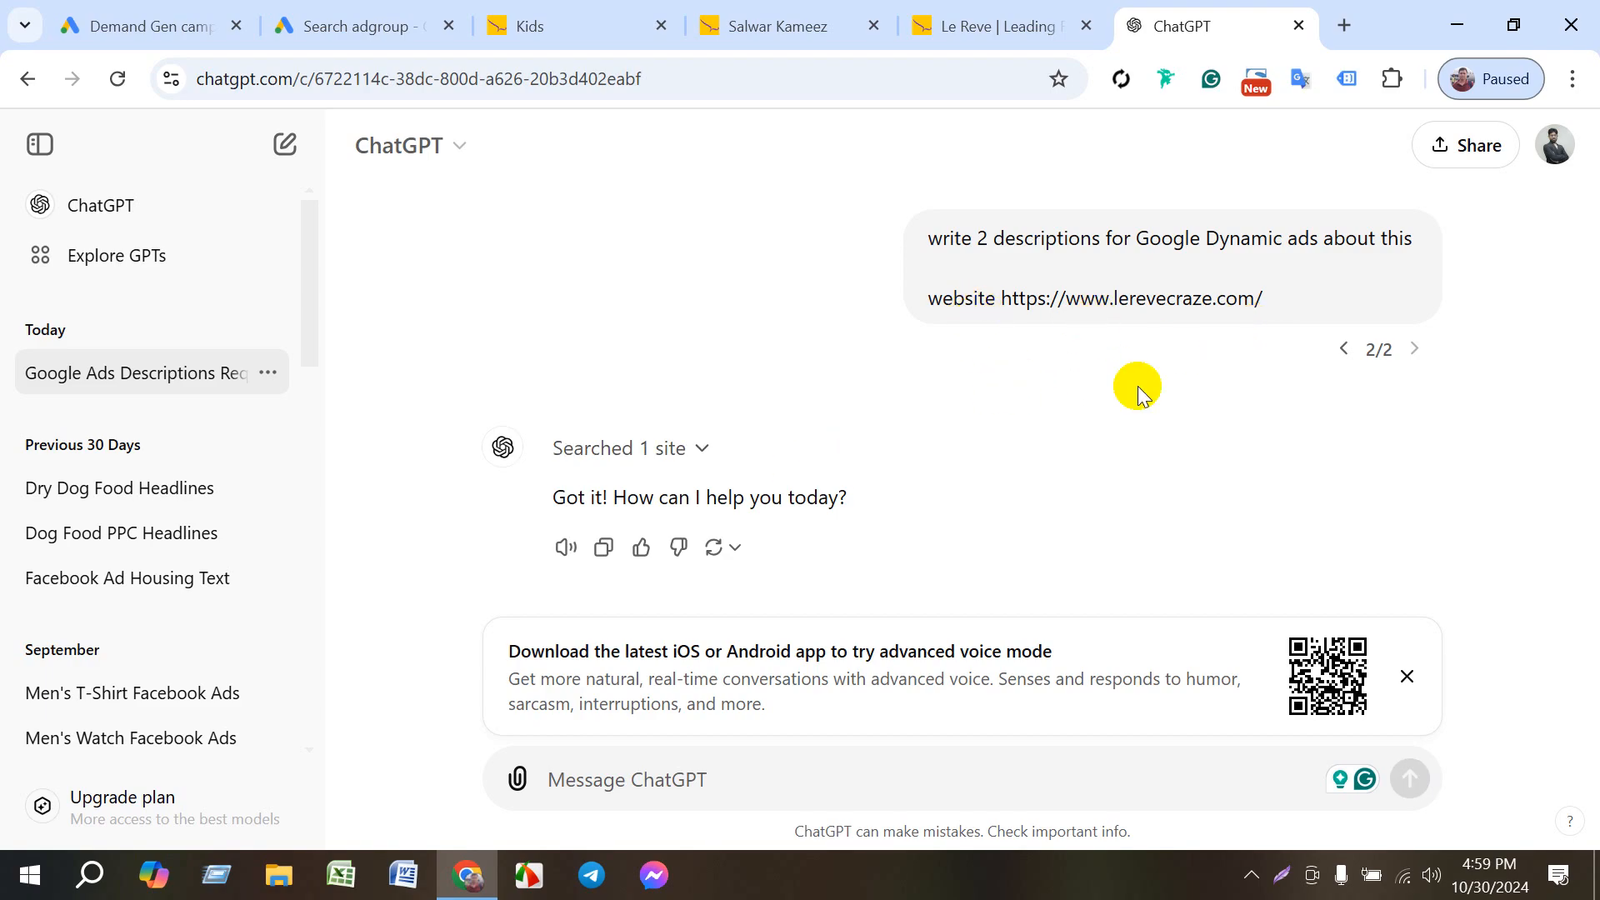
click(871, 239)
double_click(595, 304)
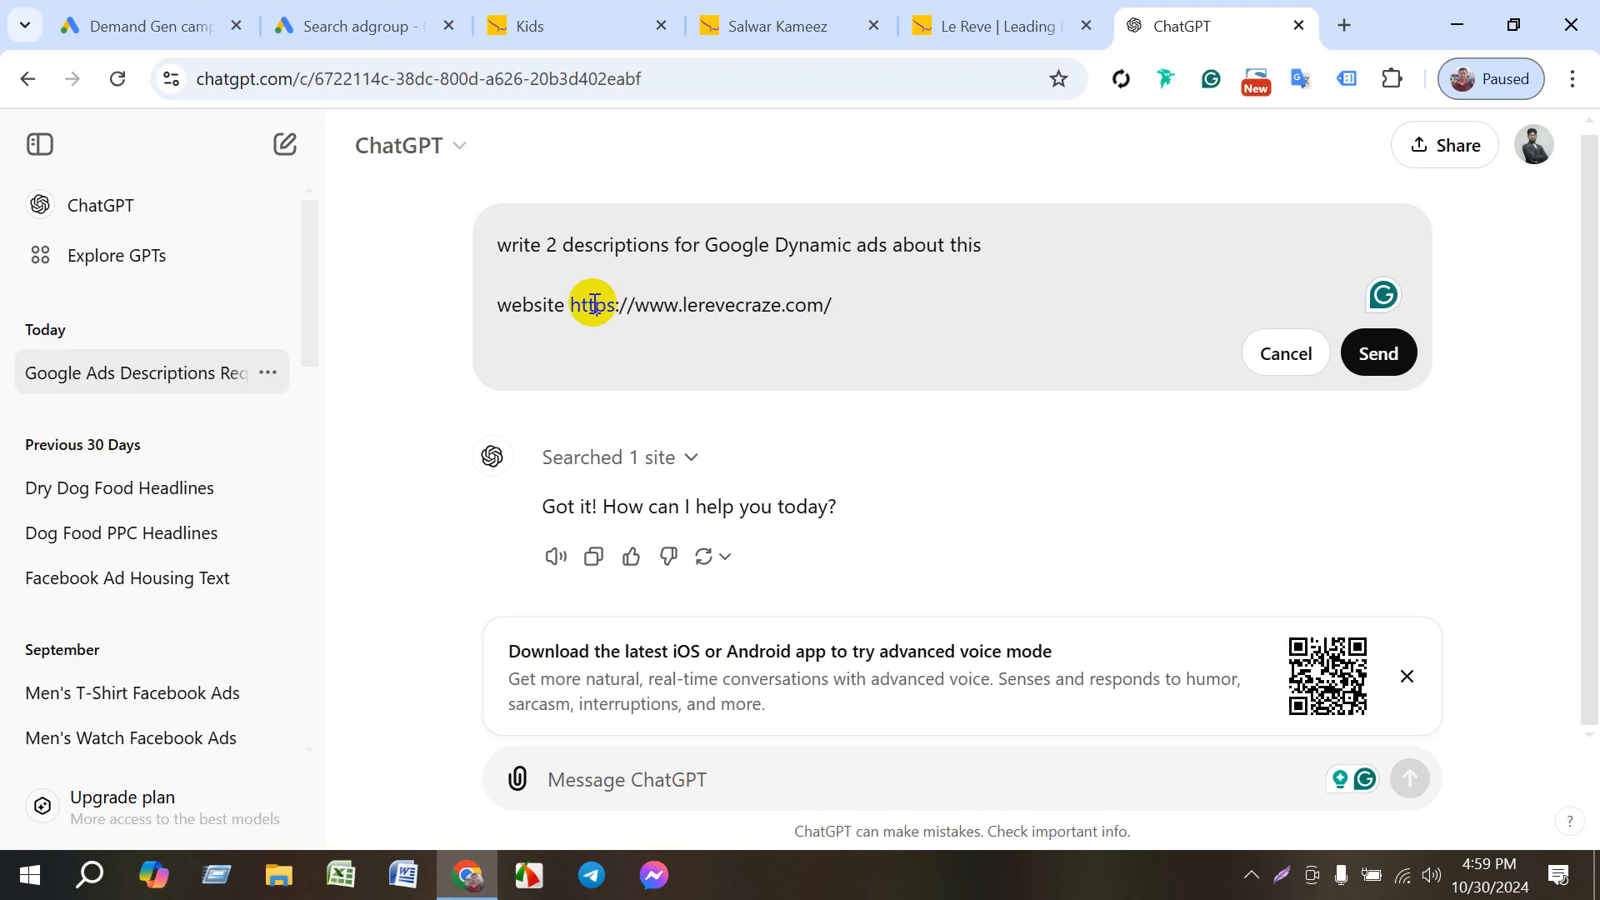
click(585, 304)
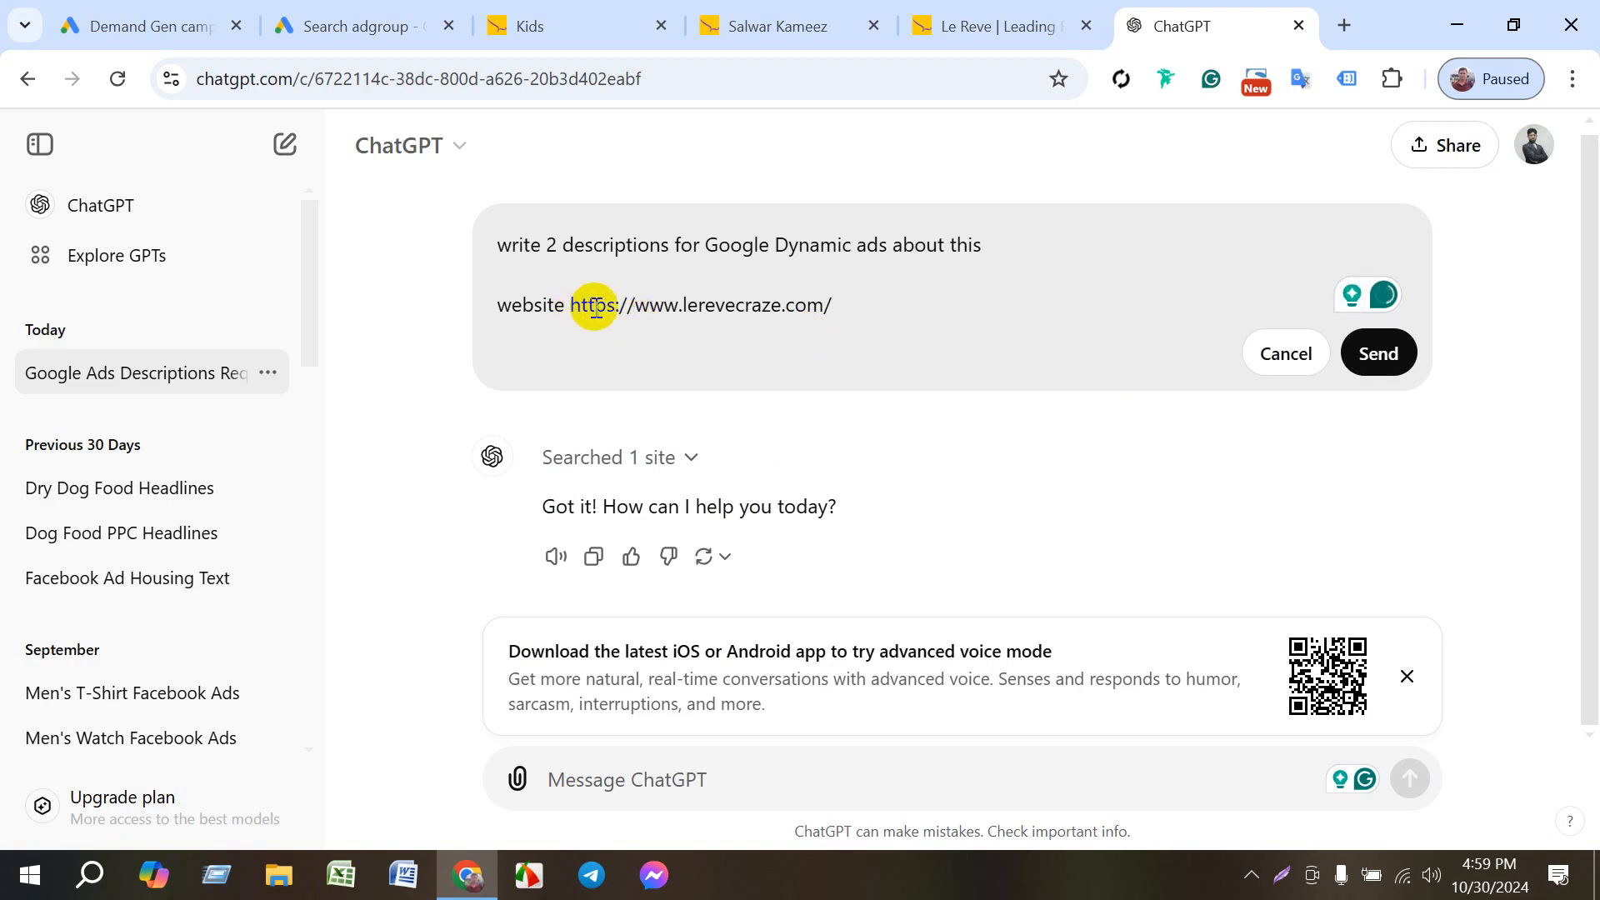
click(679, 306)
text(.)
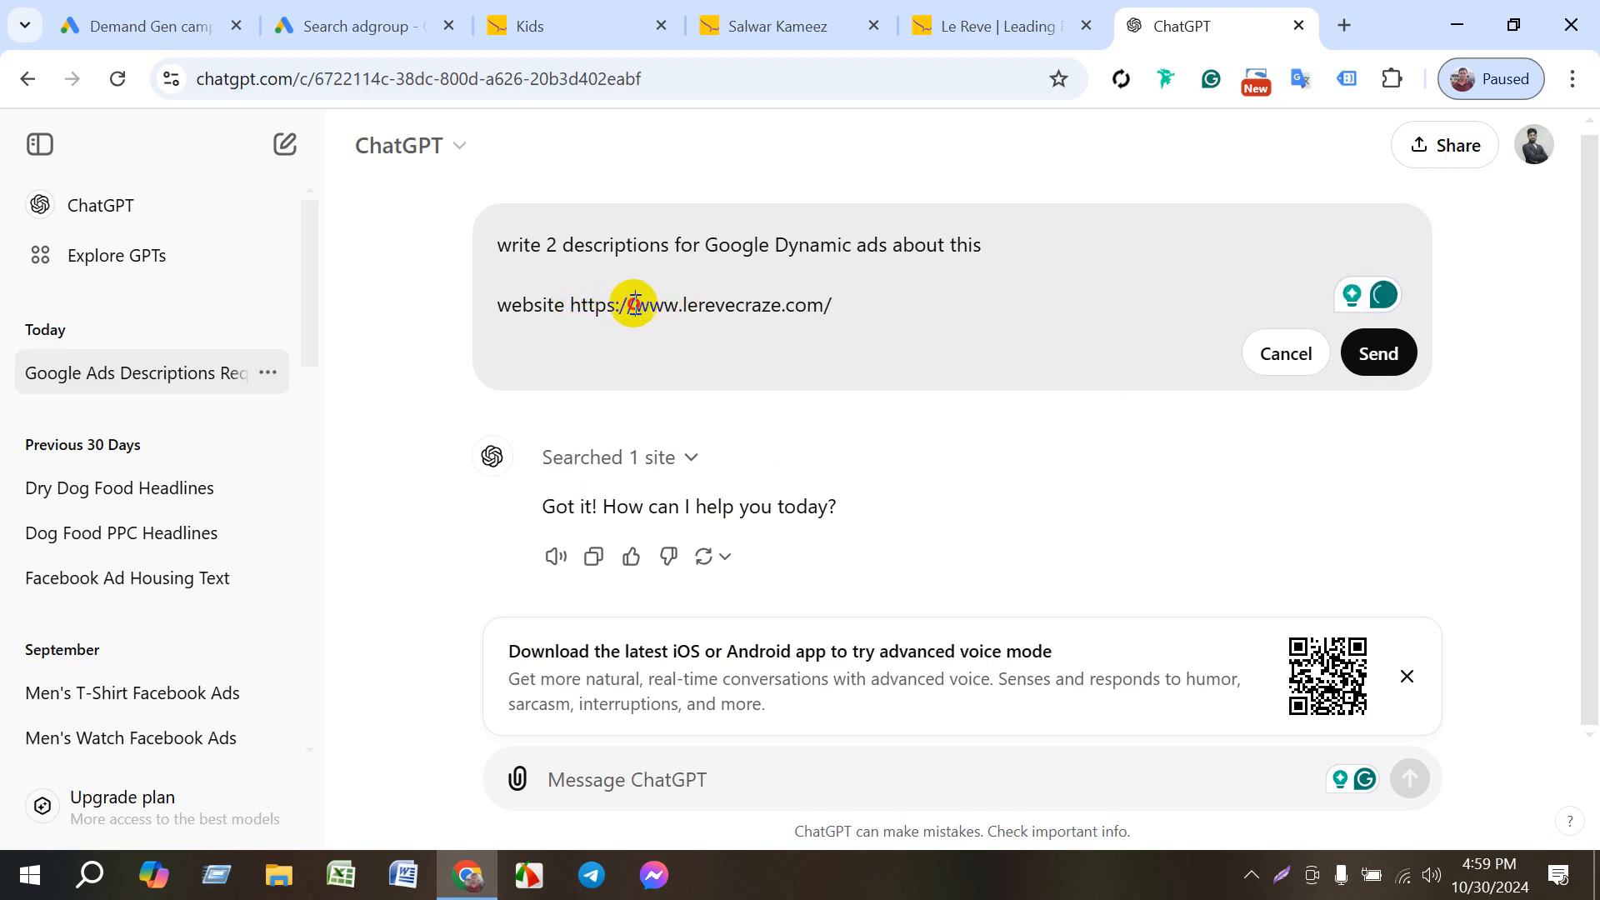
drag(635, 304, 570, 305)
key(BackSpace)
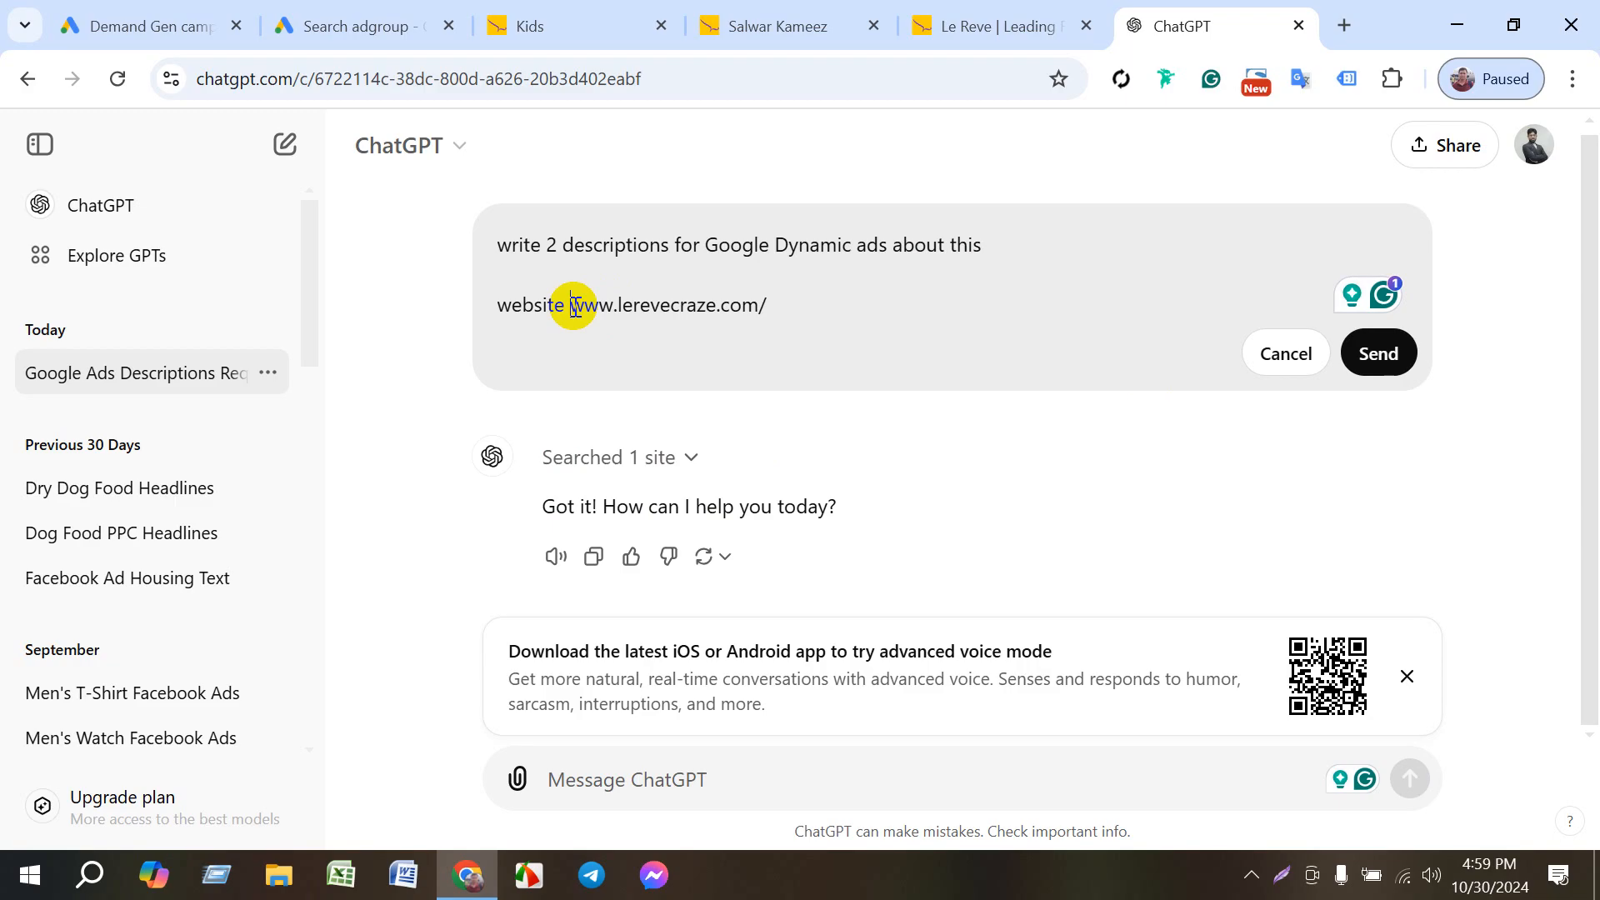
text(:)
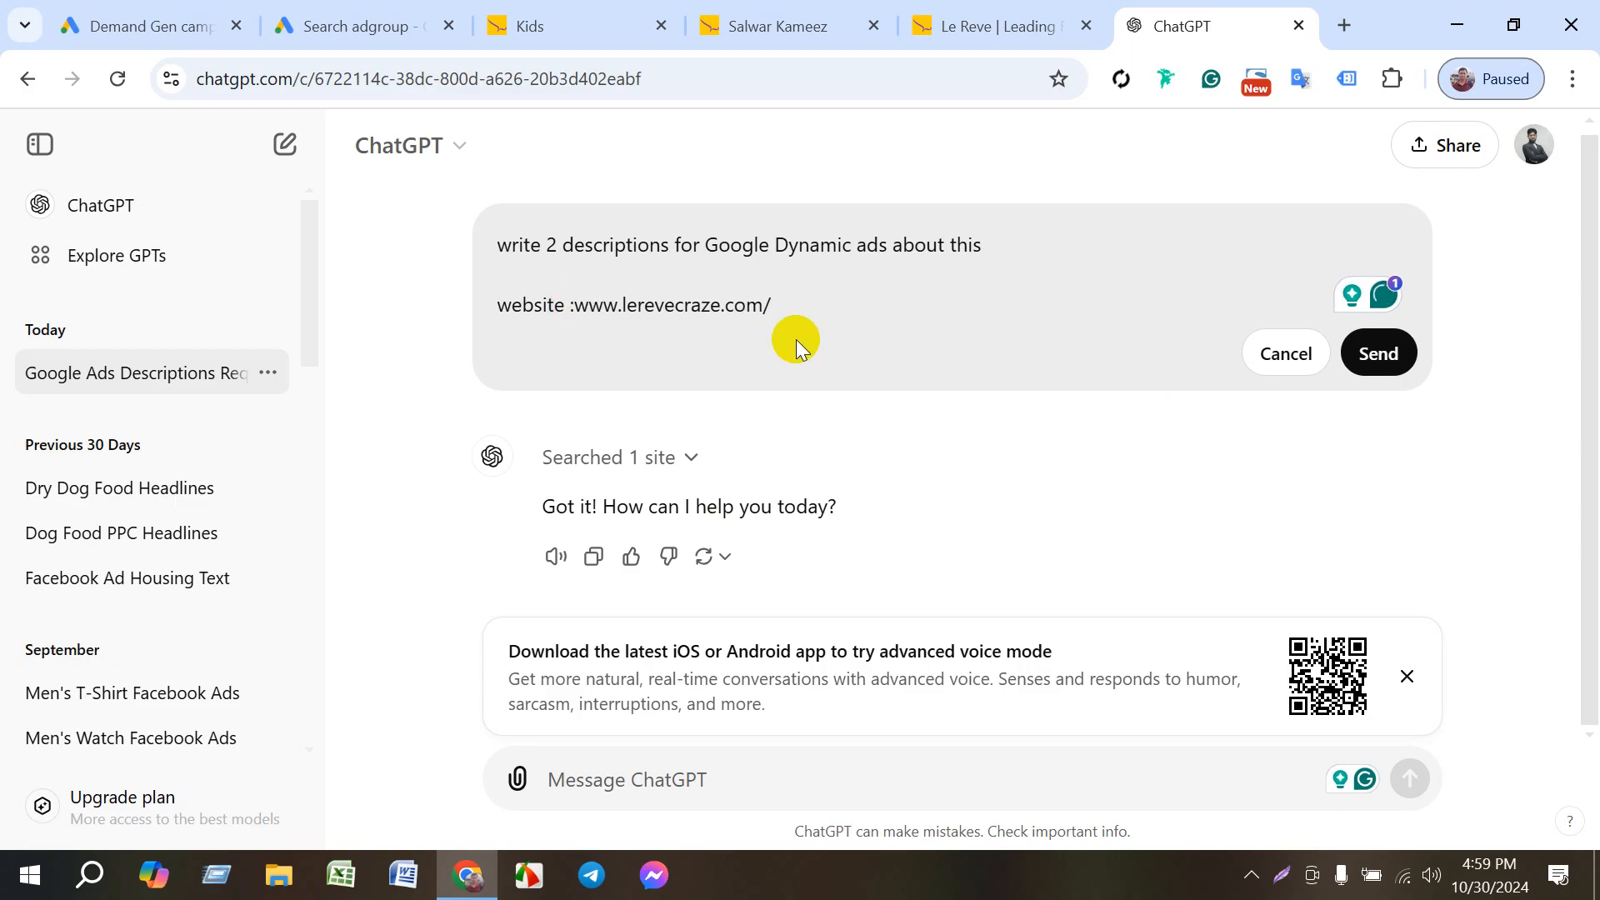
click(1375, 353)
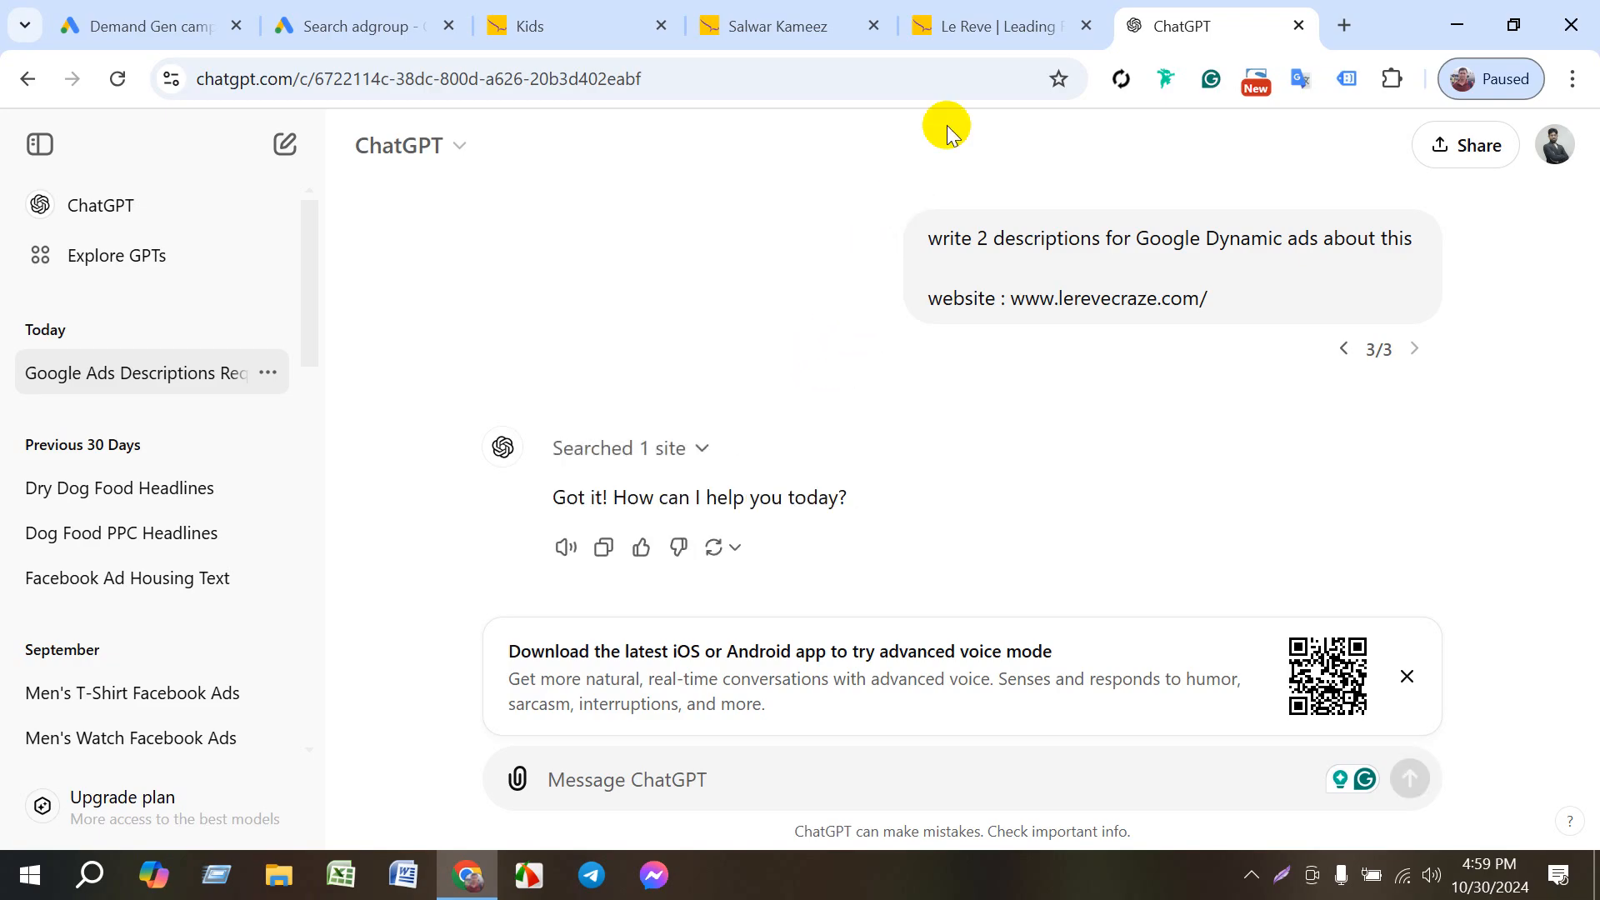
- Revisit the Le Reve homepage, return to the Google Ads ad group, and review the Dynamic Search Ad form and its description fields
click(967, 27)
click(1119, 150)
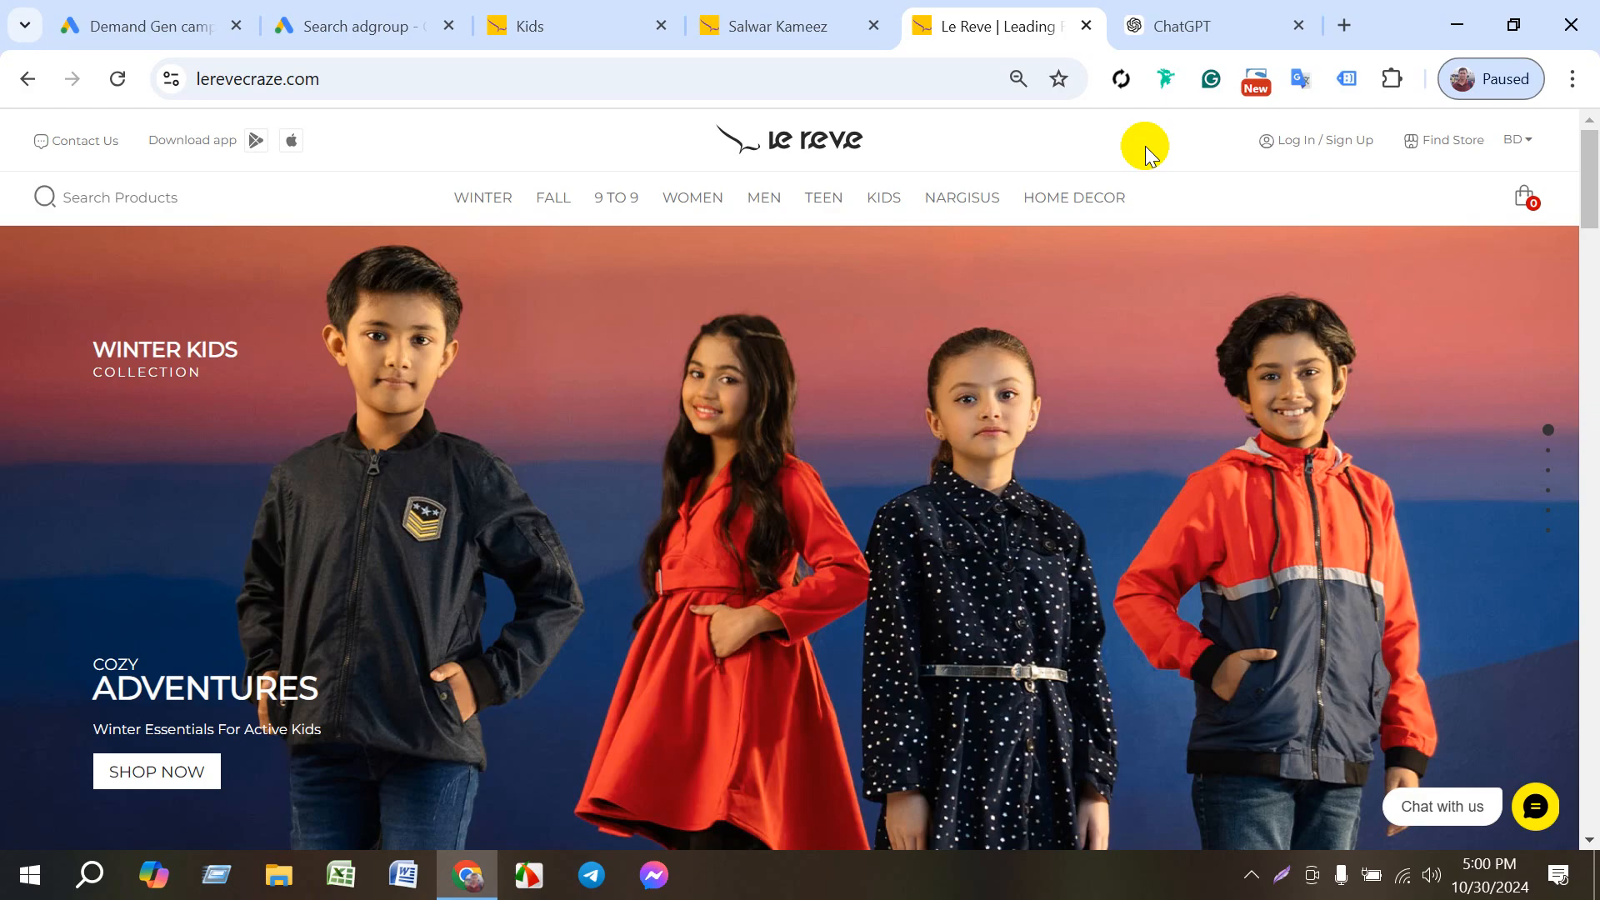
click(350, 19)
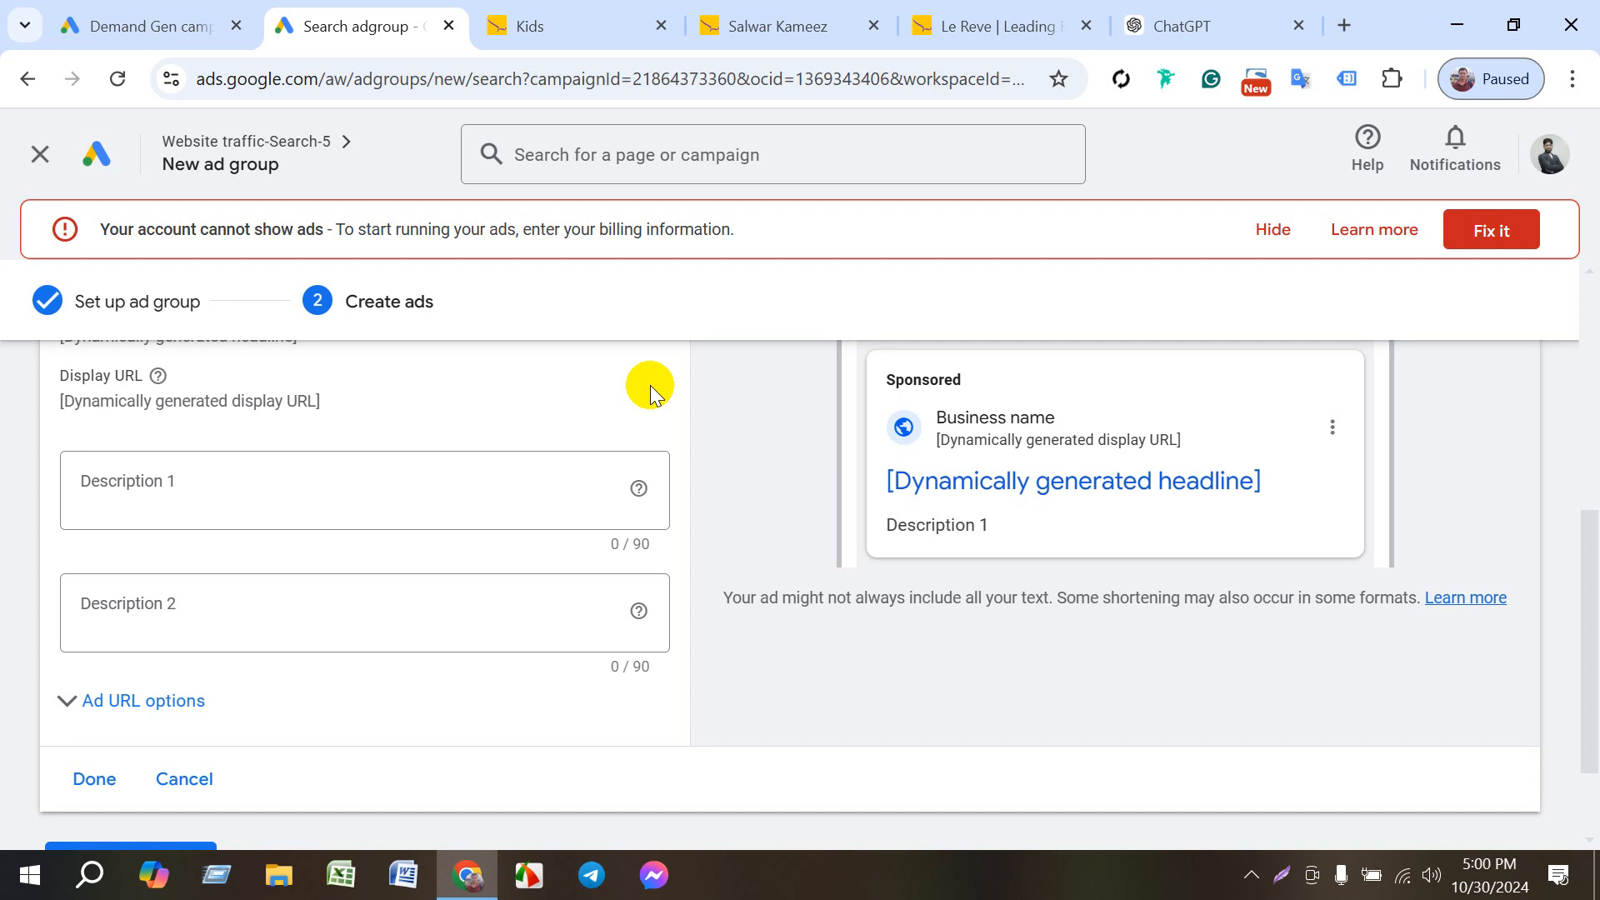
scroll(647, 382, up, 6)
scroll(622, 403, down, 3)
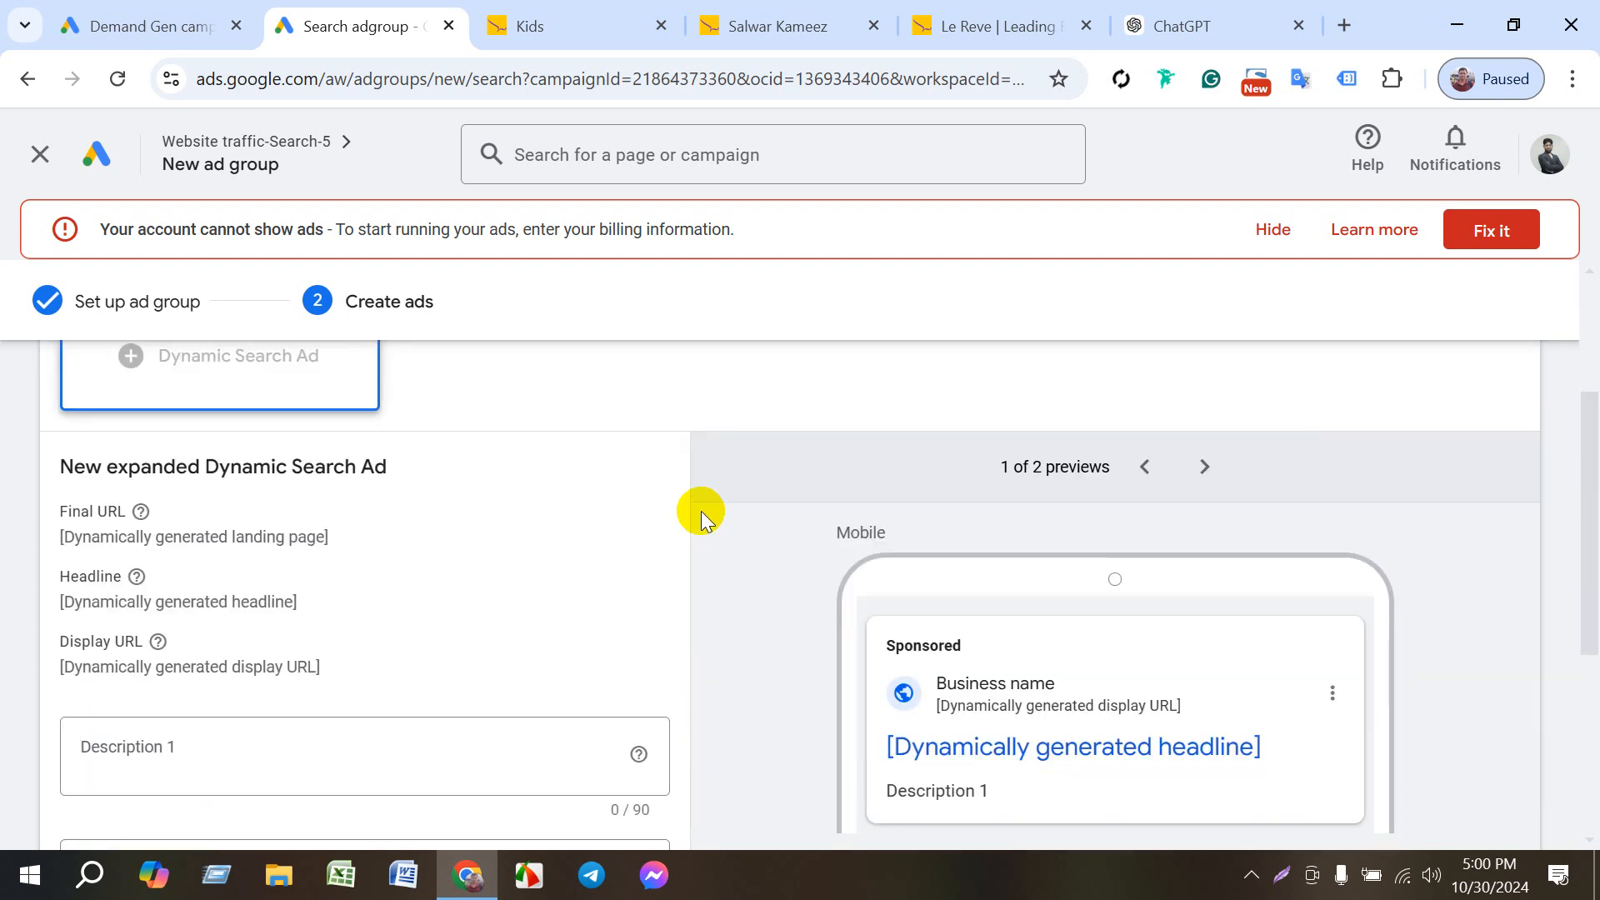
scroll(701, 512, down, 5)
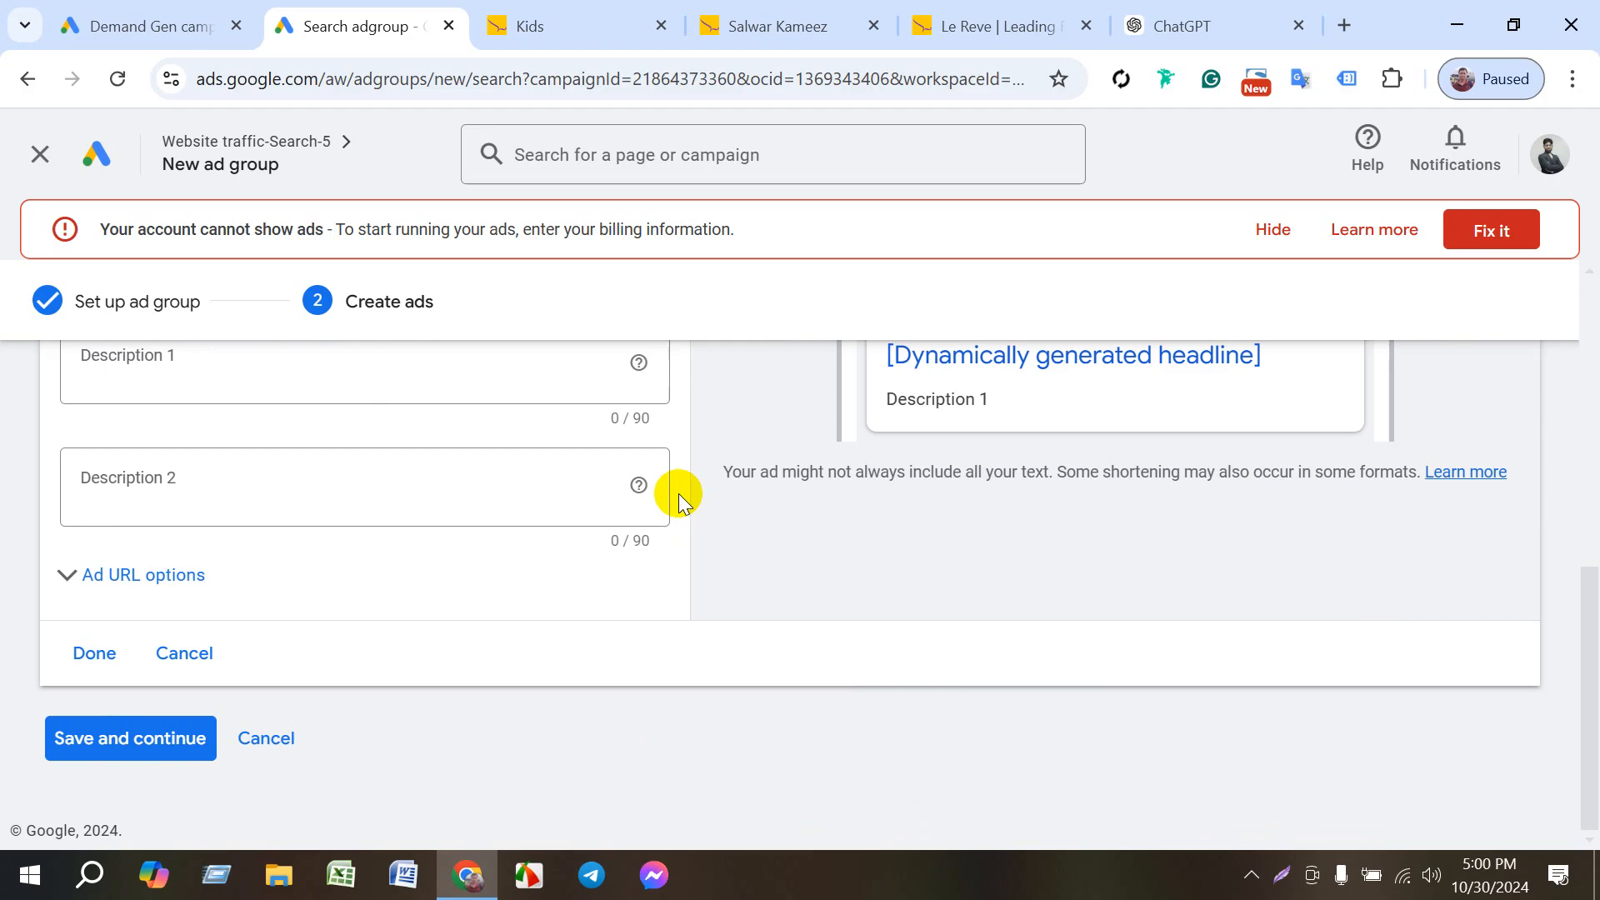
scroll(679, 497, up, 6)
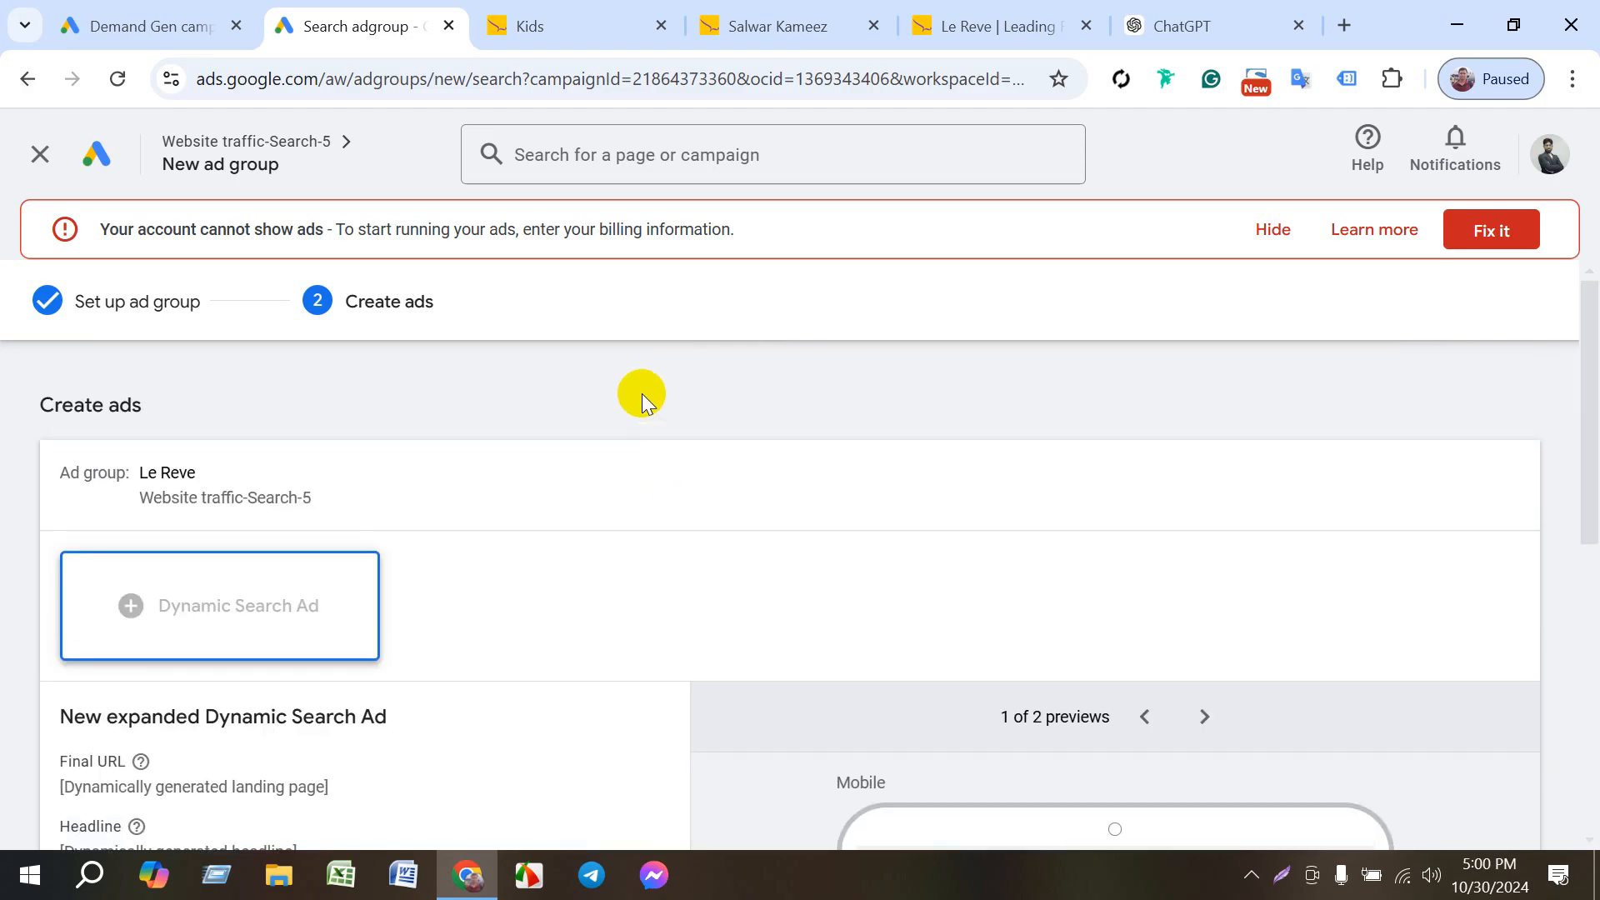
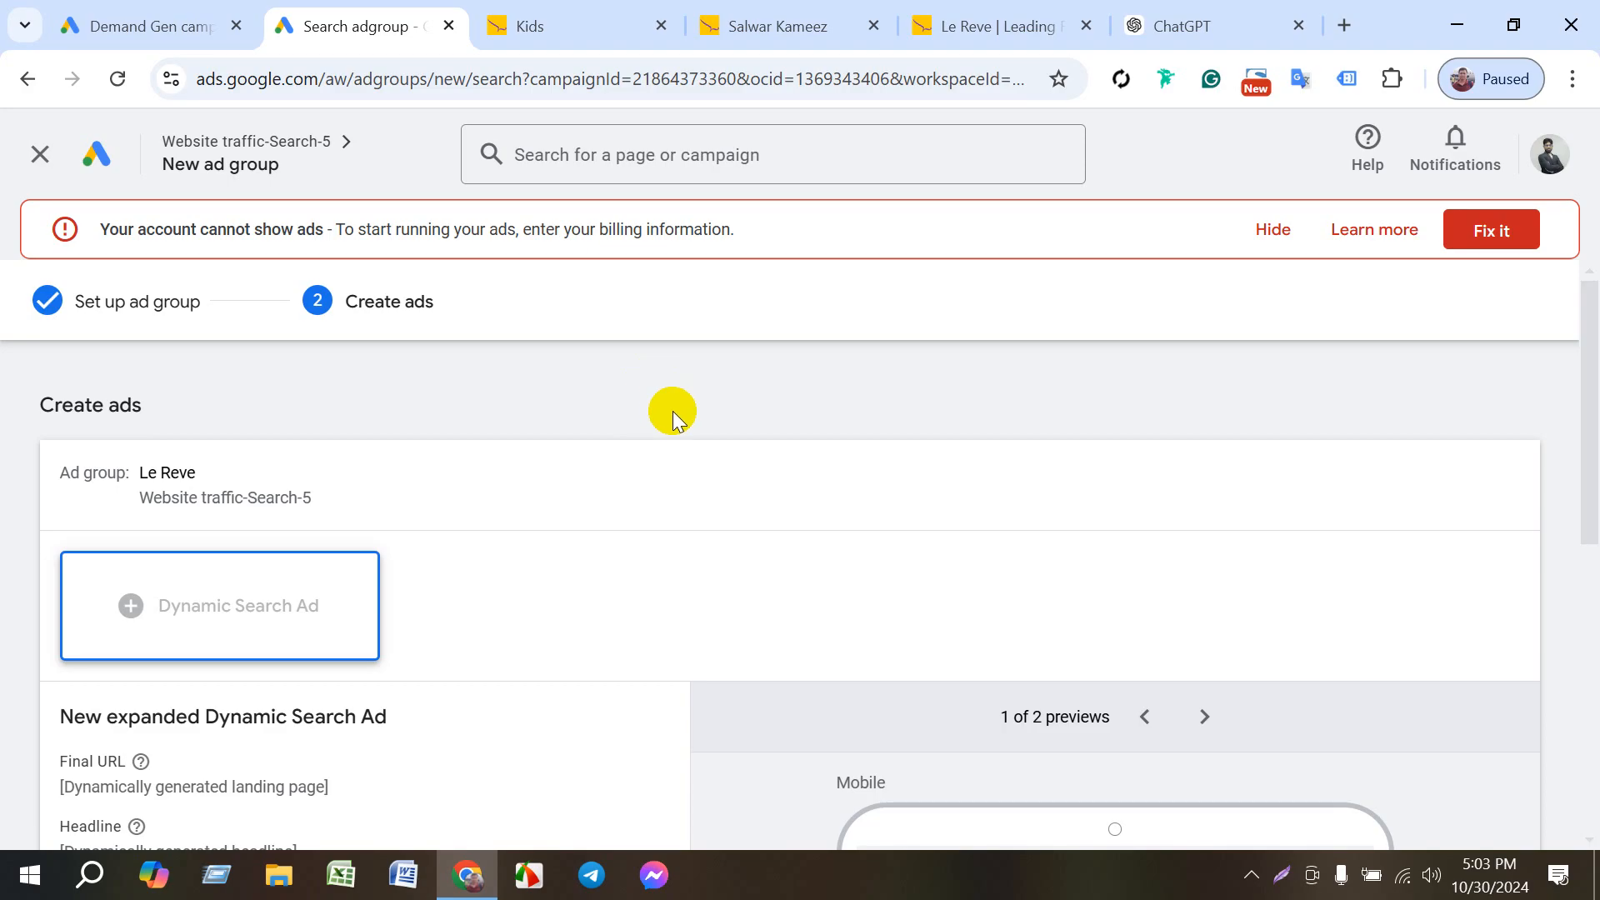
- Look over the empty Dynamic Search Ad form, the Le Reve homepage and ChatGPT's reply to the descriptions prompt
scroll(671, 434, down, 3)
scroll(658, 454, down, 5)
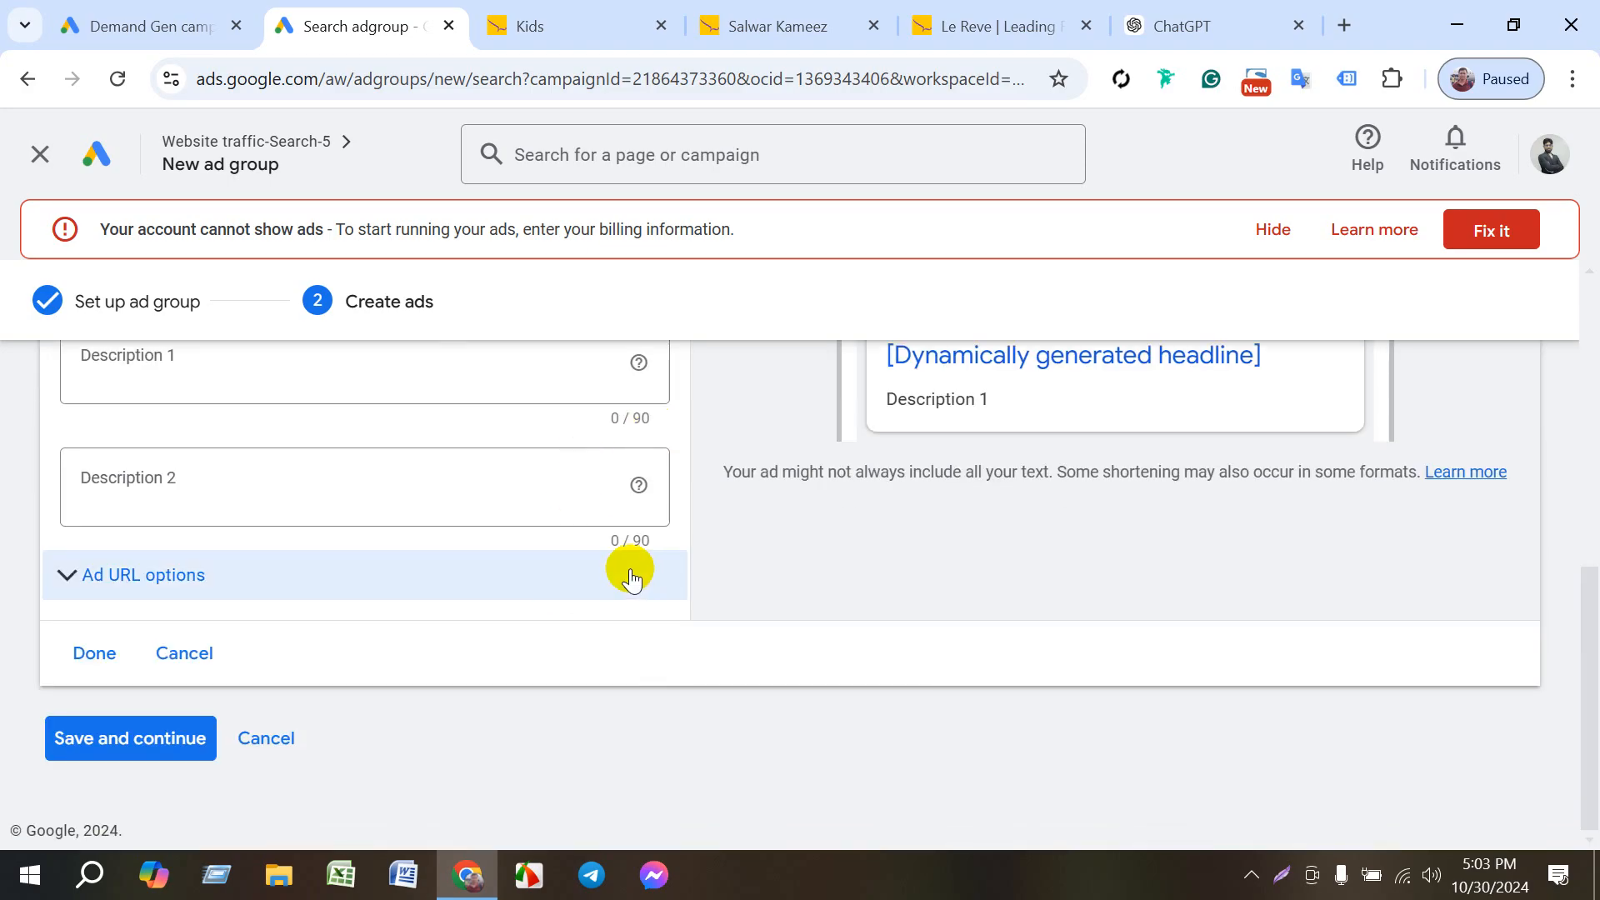
scroll(634, 562, up, 7)
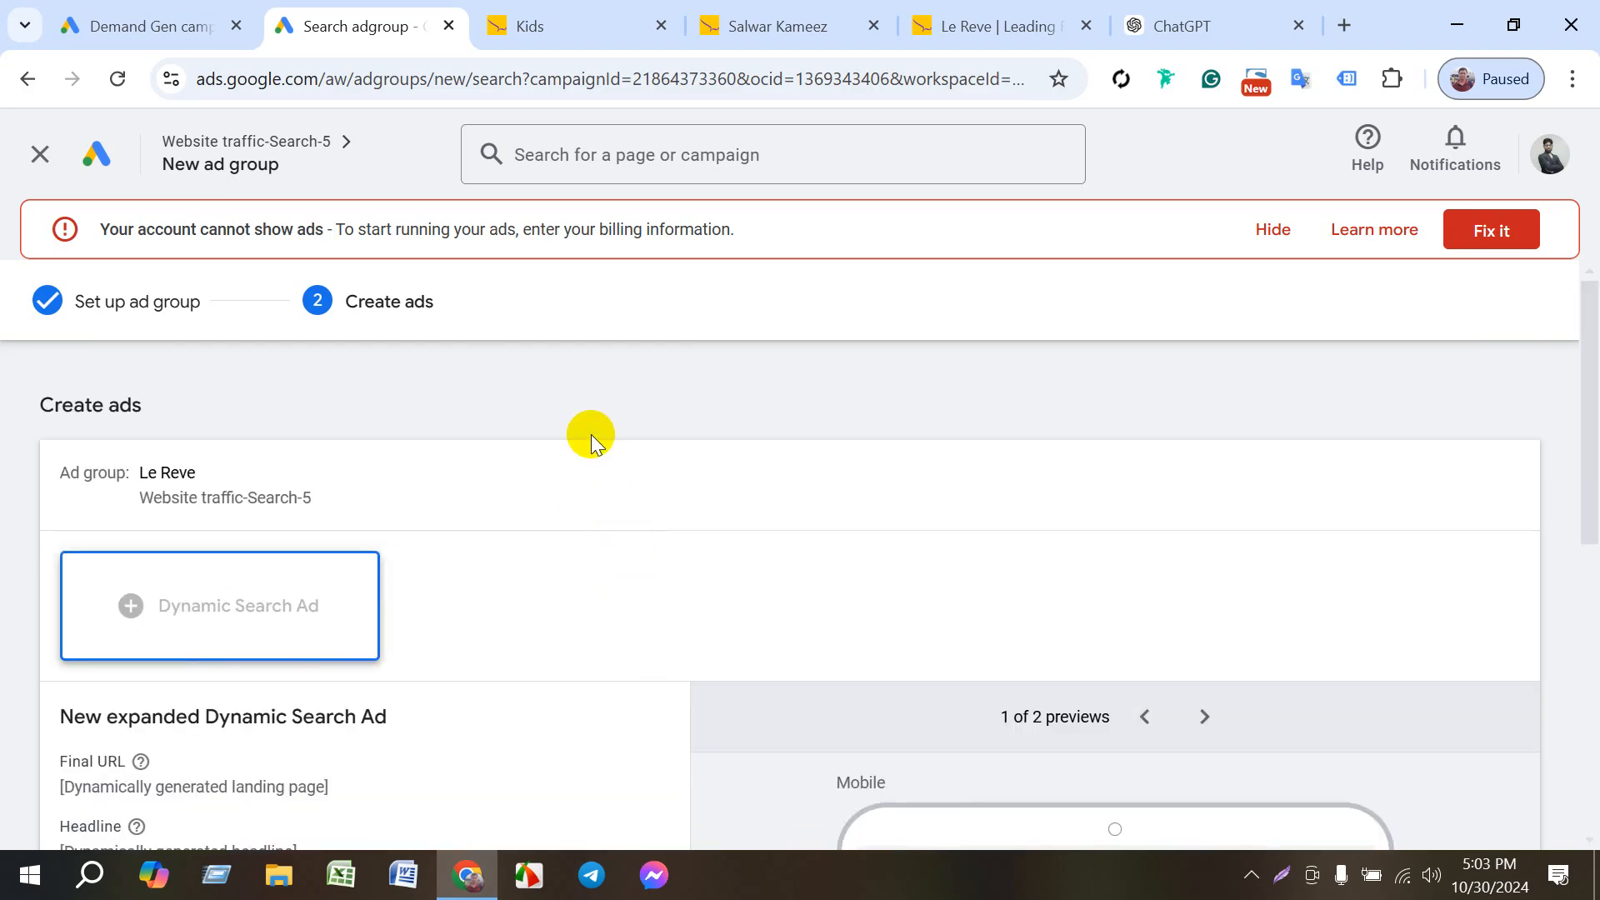
scroll(643, 478, down, 5)
scroll(679, 482, down, 2)
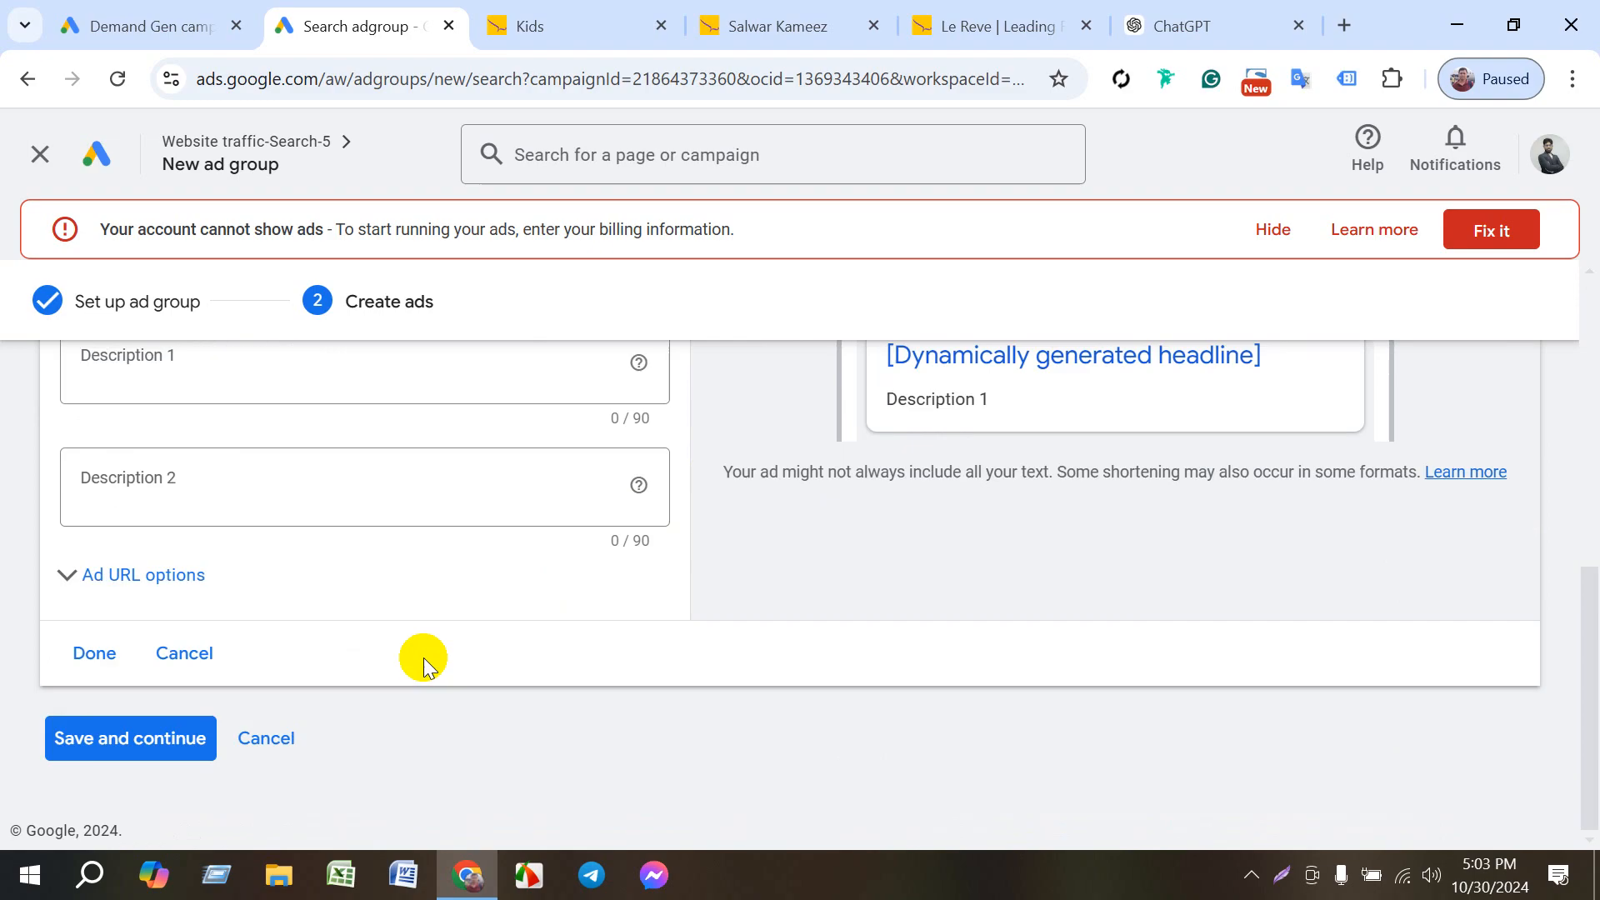
scroll(108, 671, up, 7)
scroll(453, 629, down, 2)
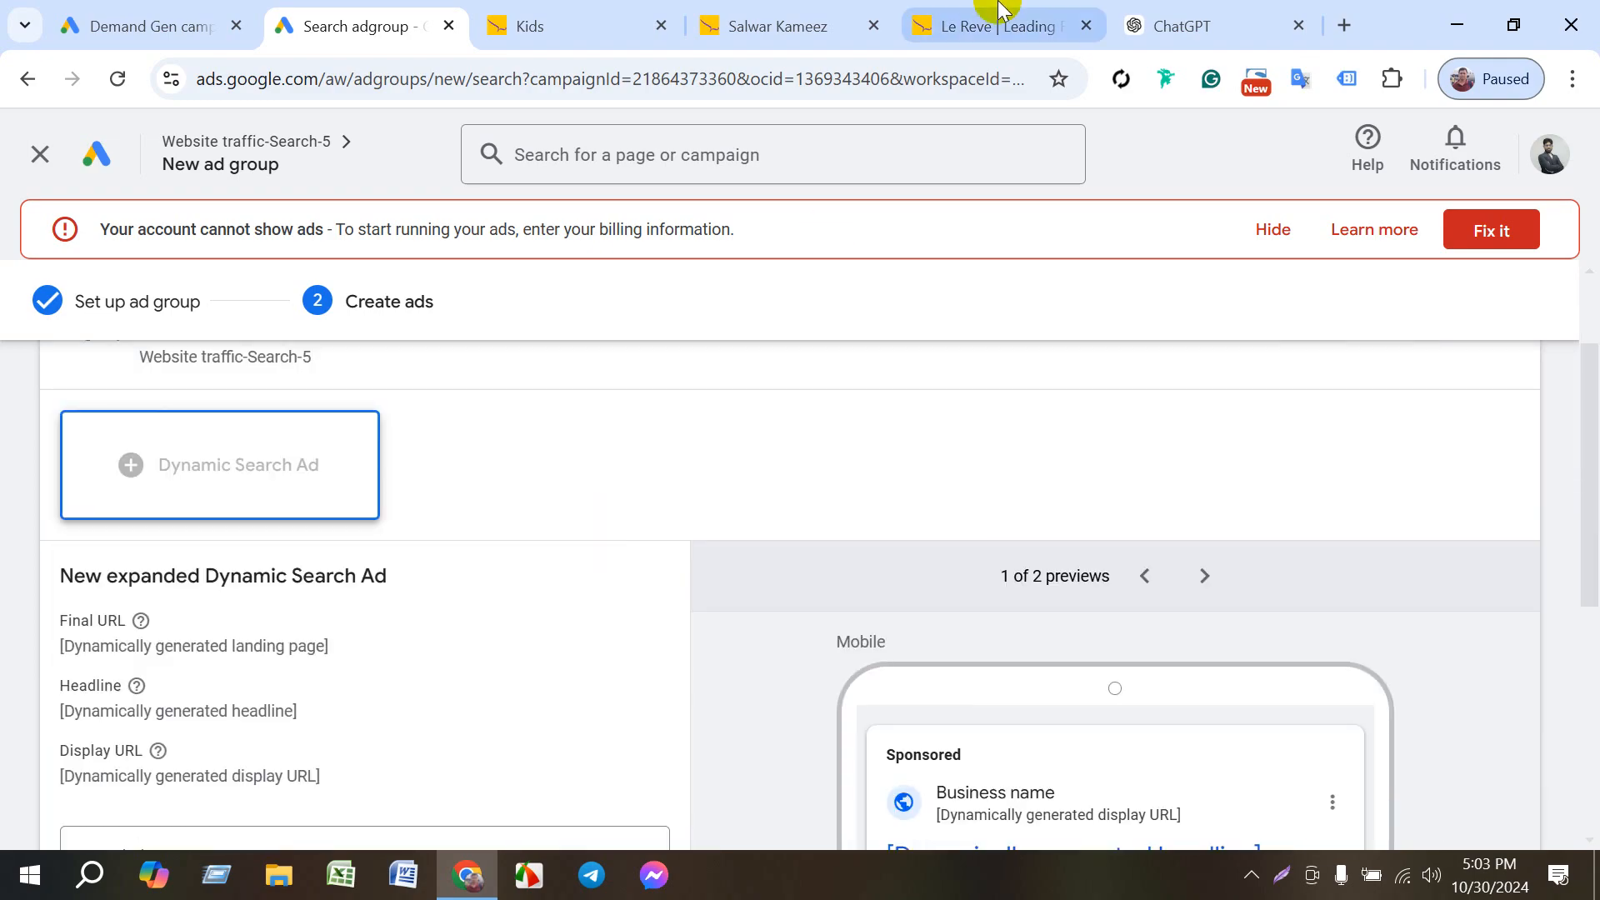
click(1000, 10)
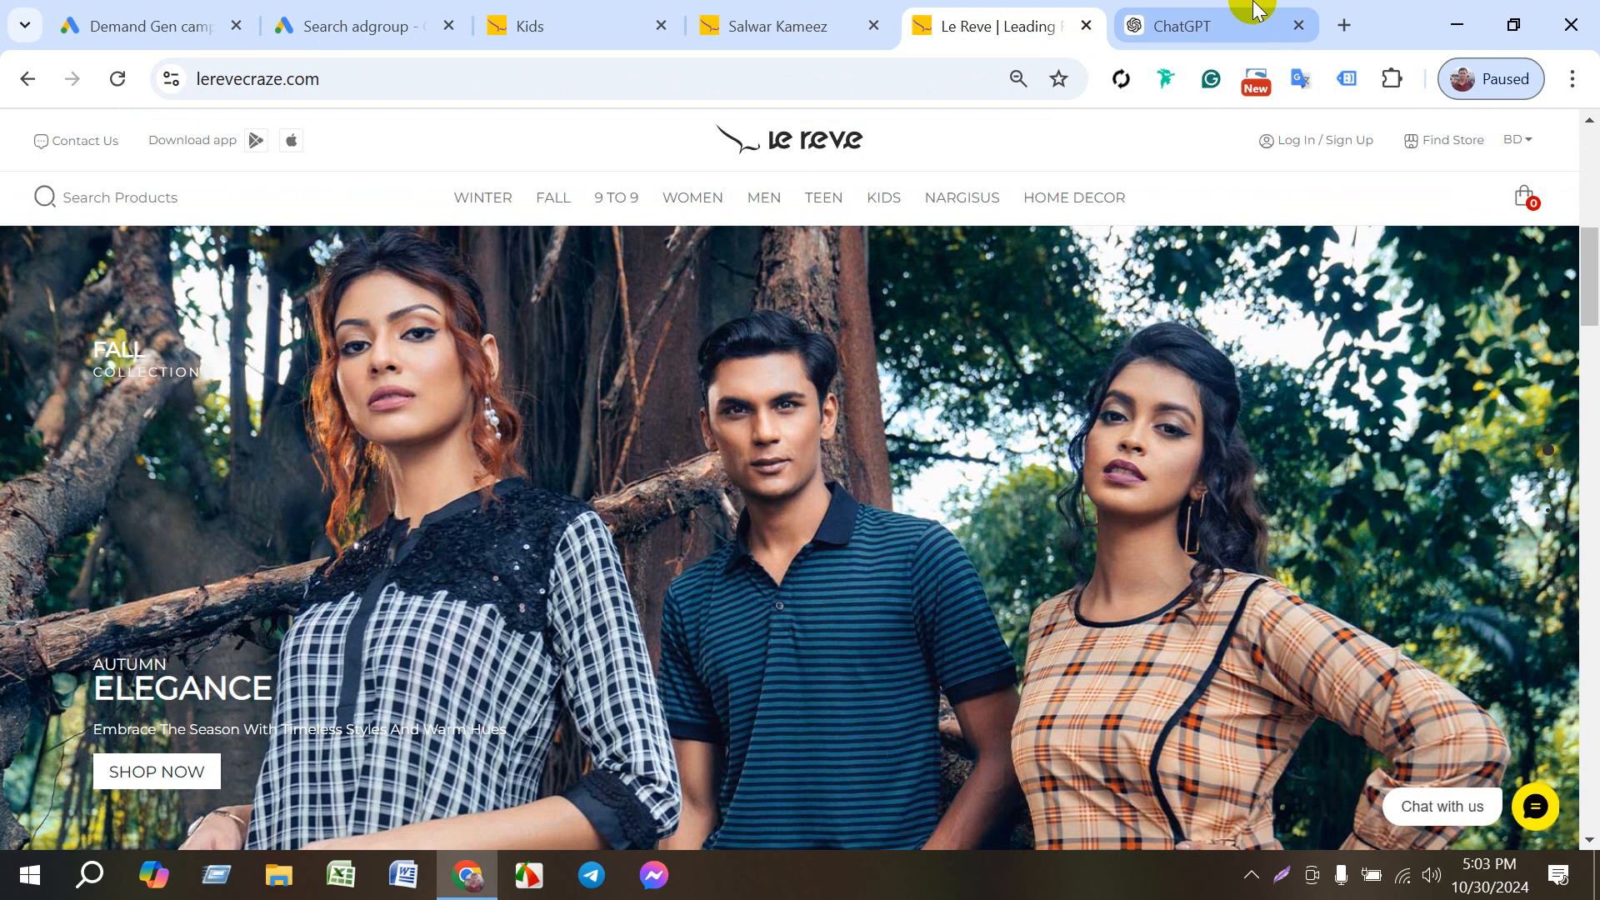
click(1256, 10)
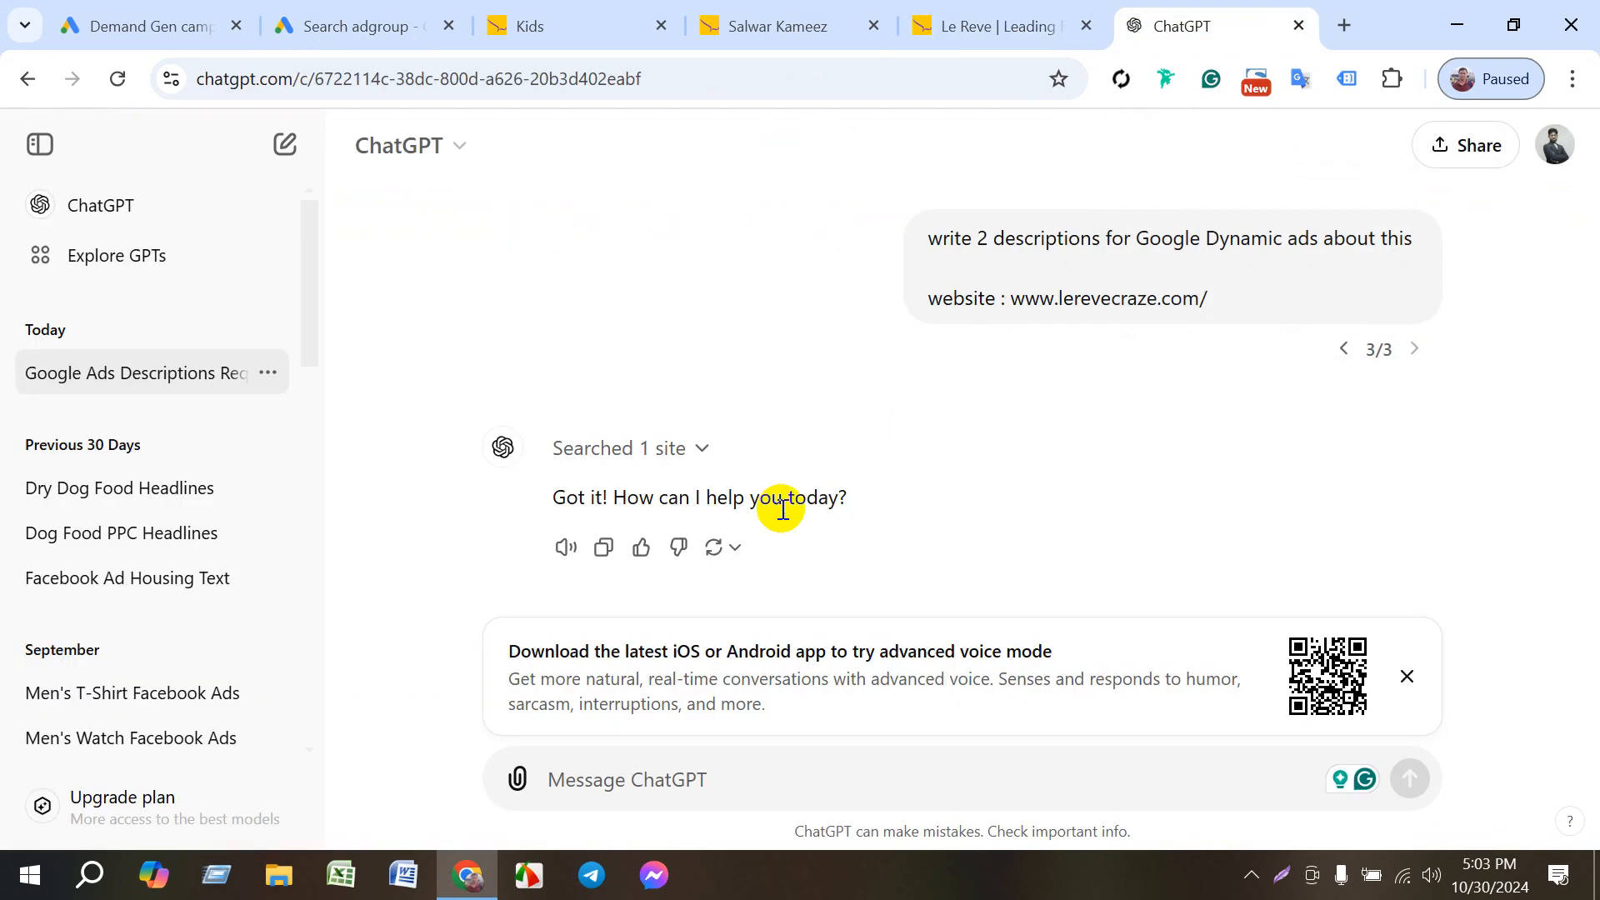
triple_click(685, 505)
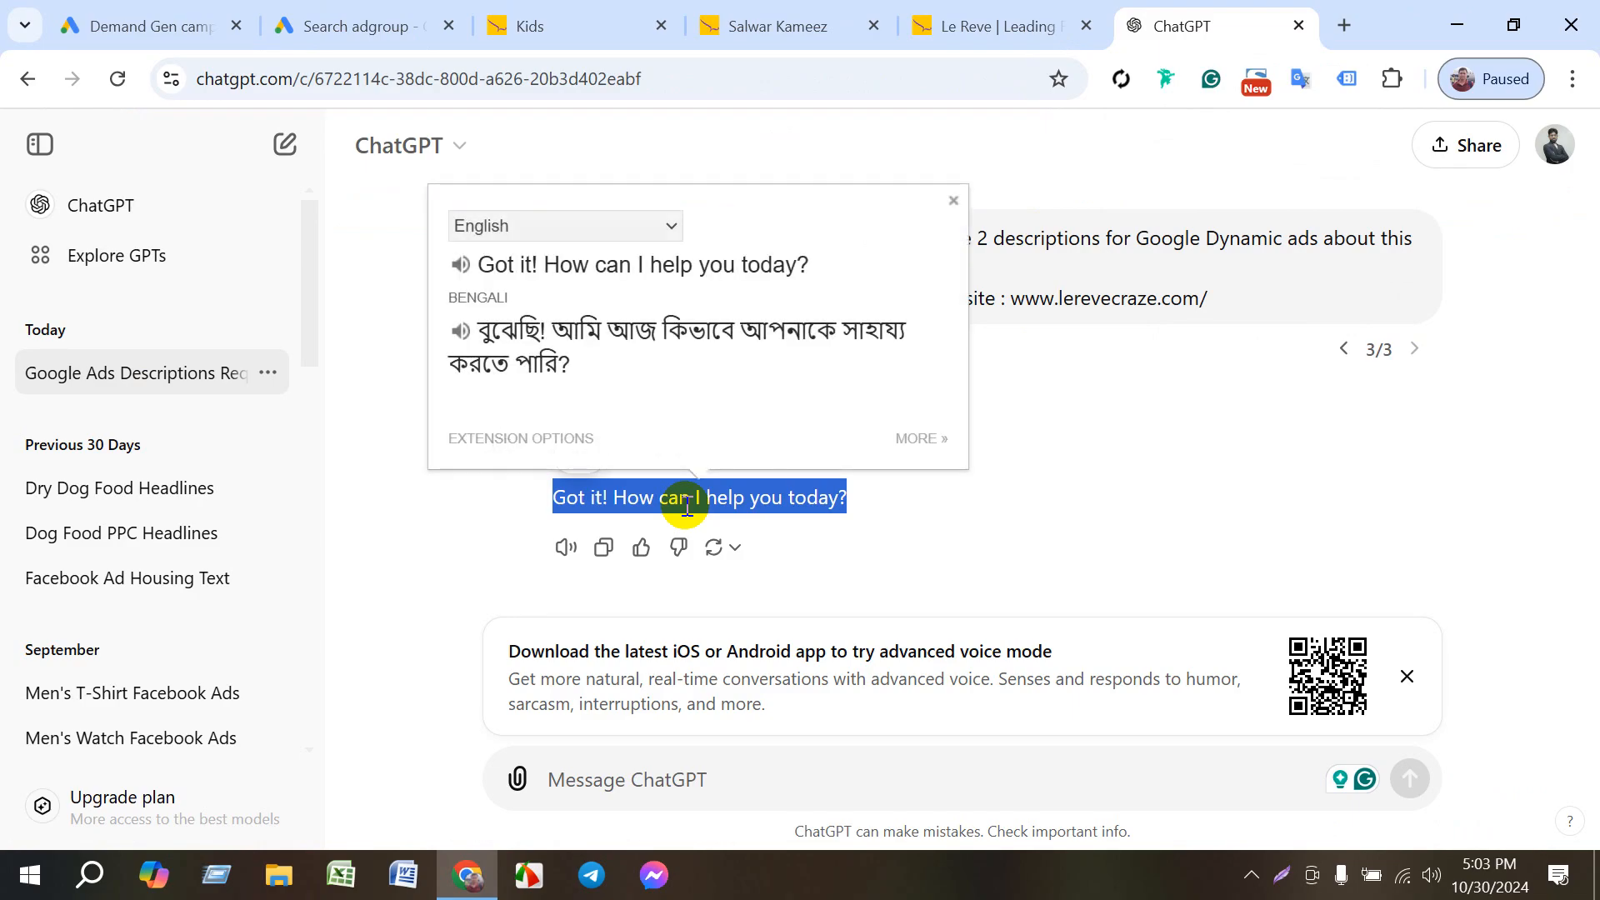
- Open the earlier ChatGPT conversation "Dry Dog Food Headlines" and copy its first headline, "Premium Dry Dog Food"
click(131, 486)
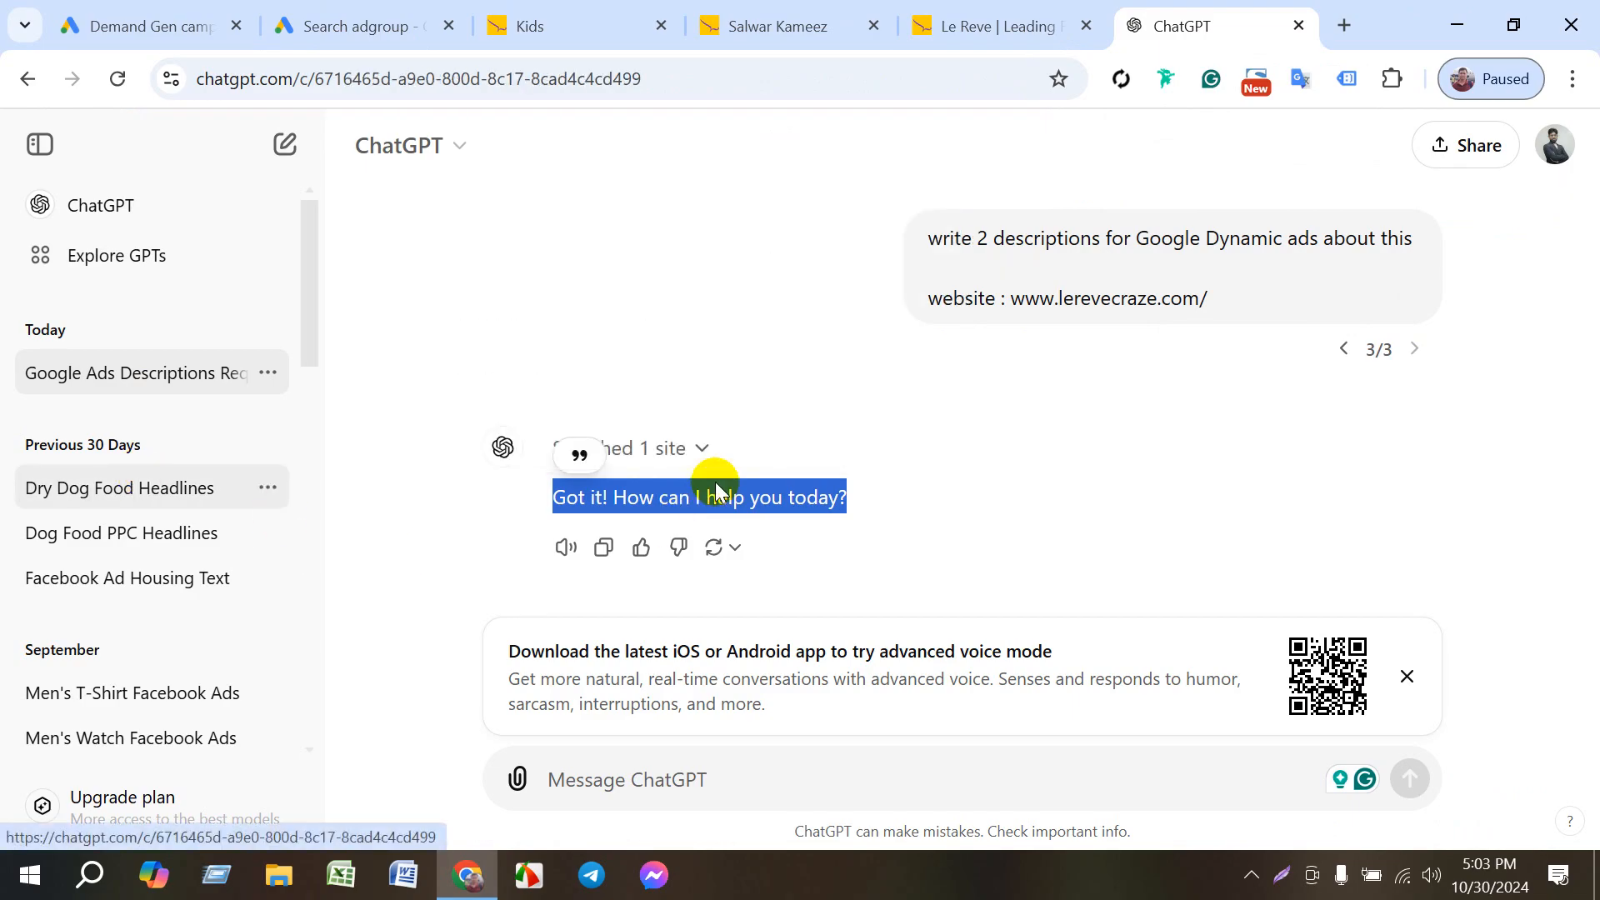
scroll(829, 347, up, 9)
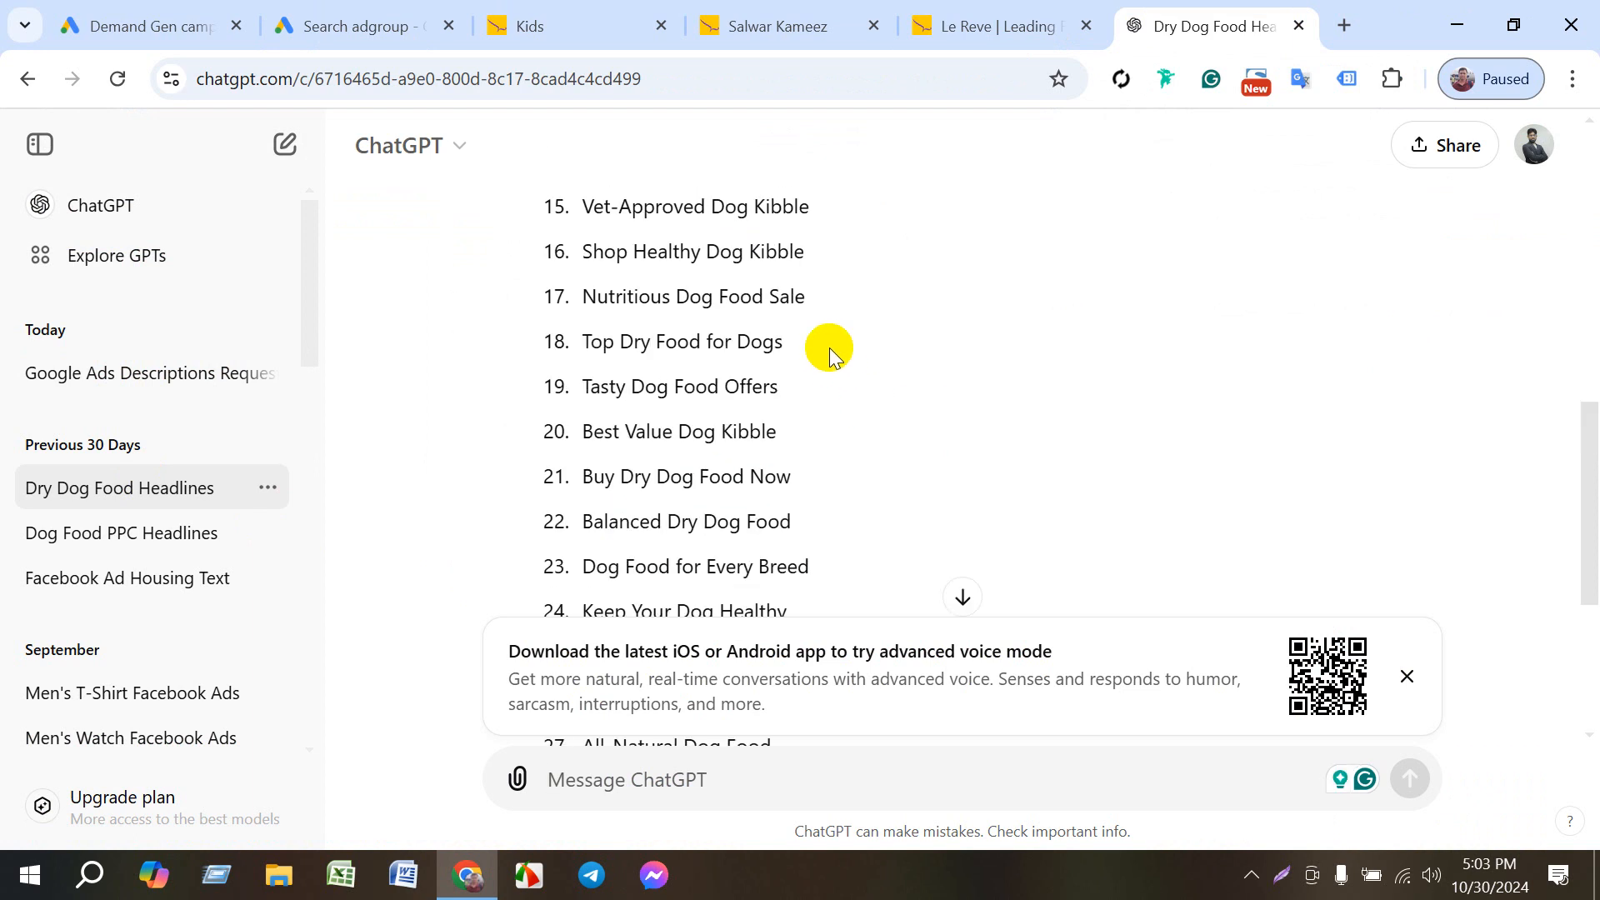
scroll(829, 372, up, 5)
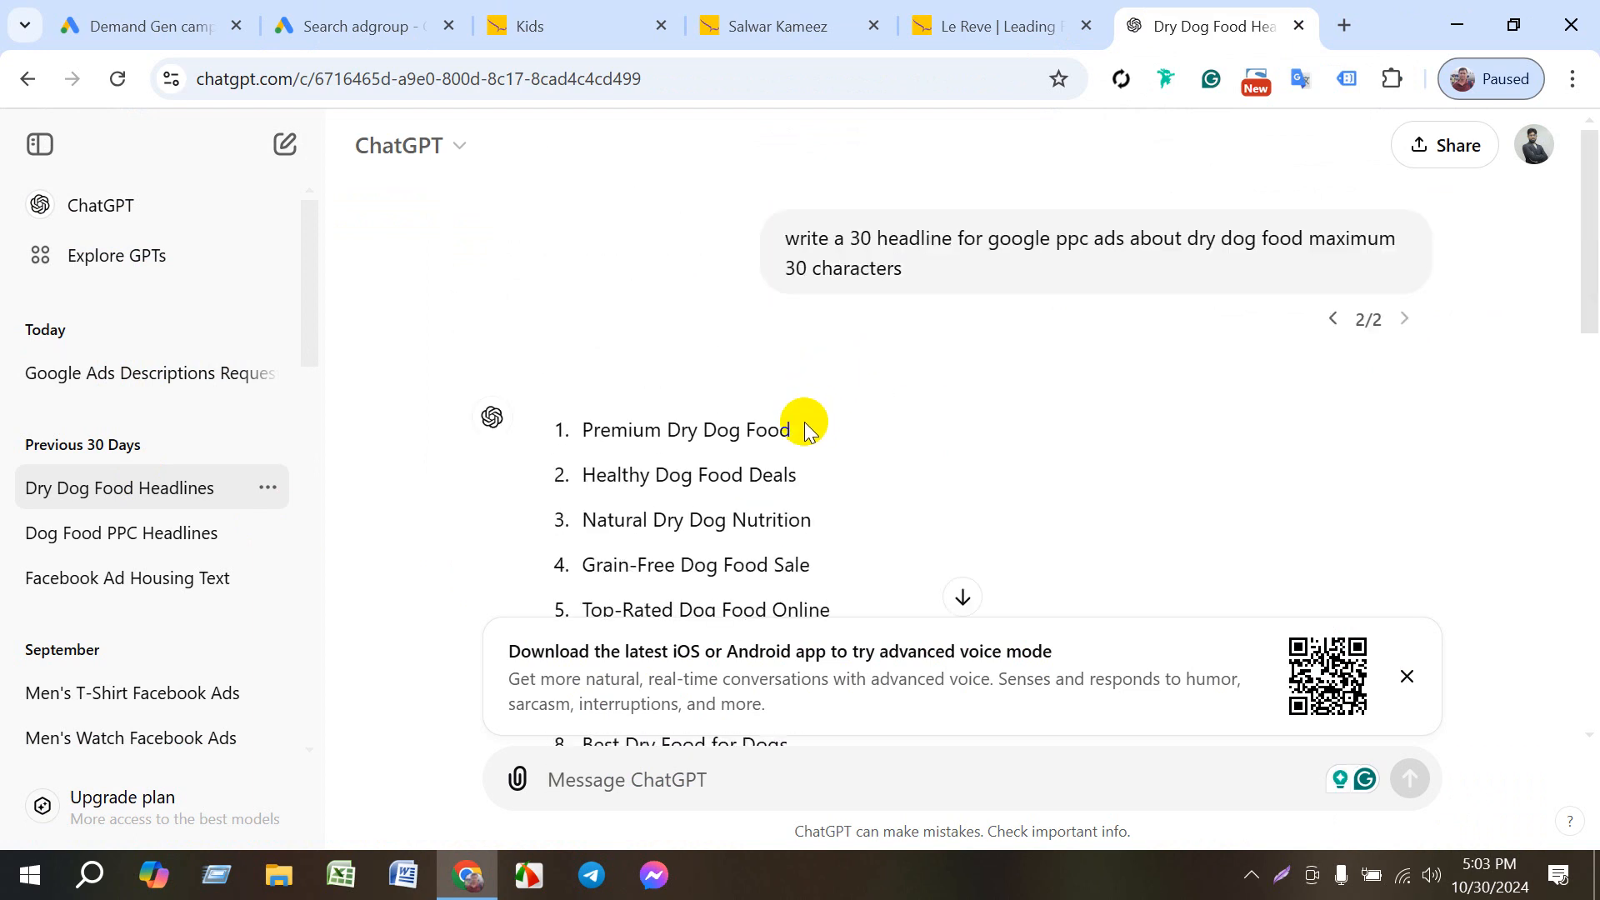
drag(793, 430, 572, 431)
key(ctrl+c)
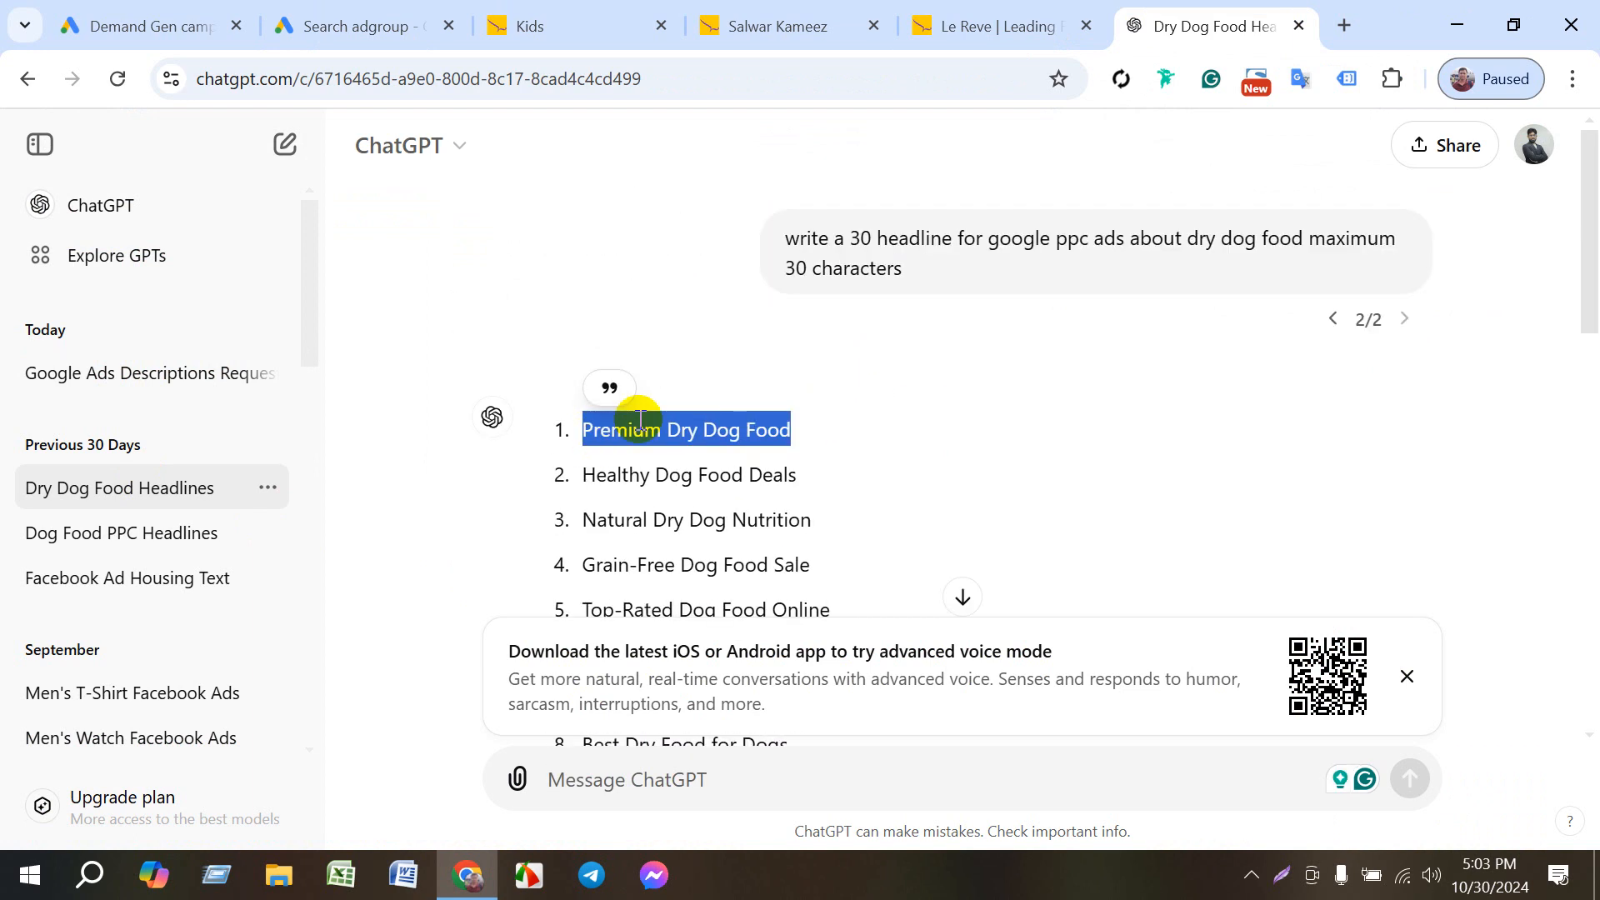
- Return to the Google Ads ad form and paste "Premium Dry Dog Food" as Description 1
click(426, 8)
scroll(368, 554, down, 5)
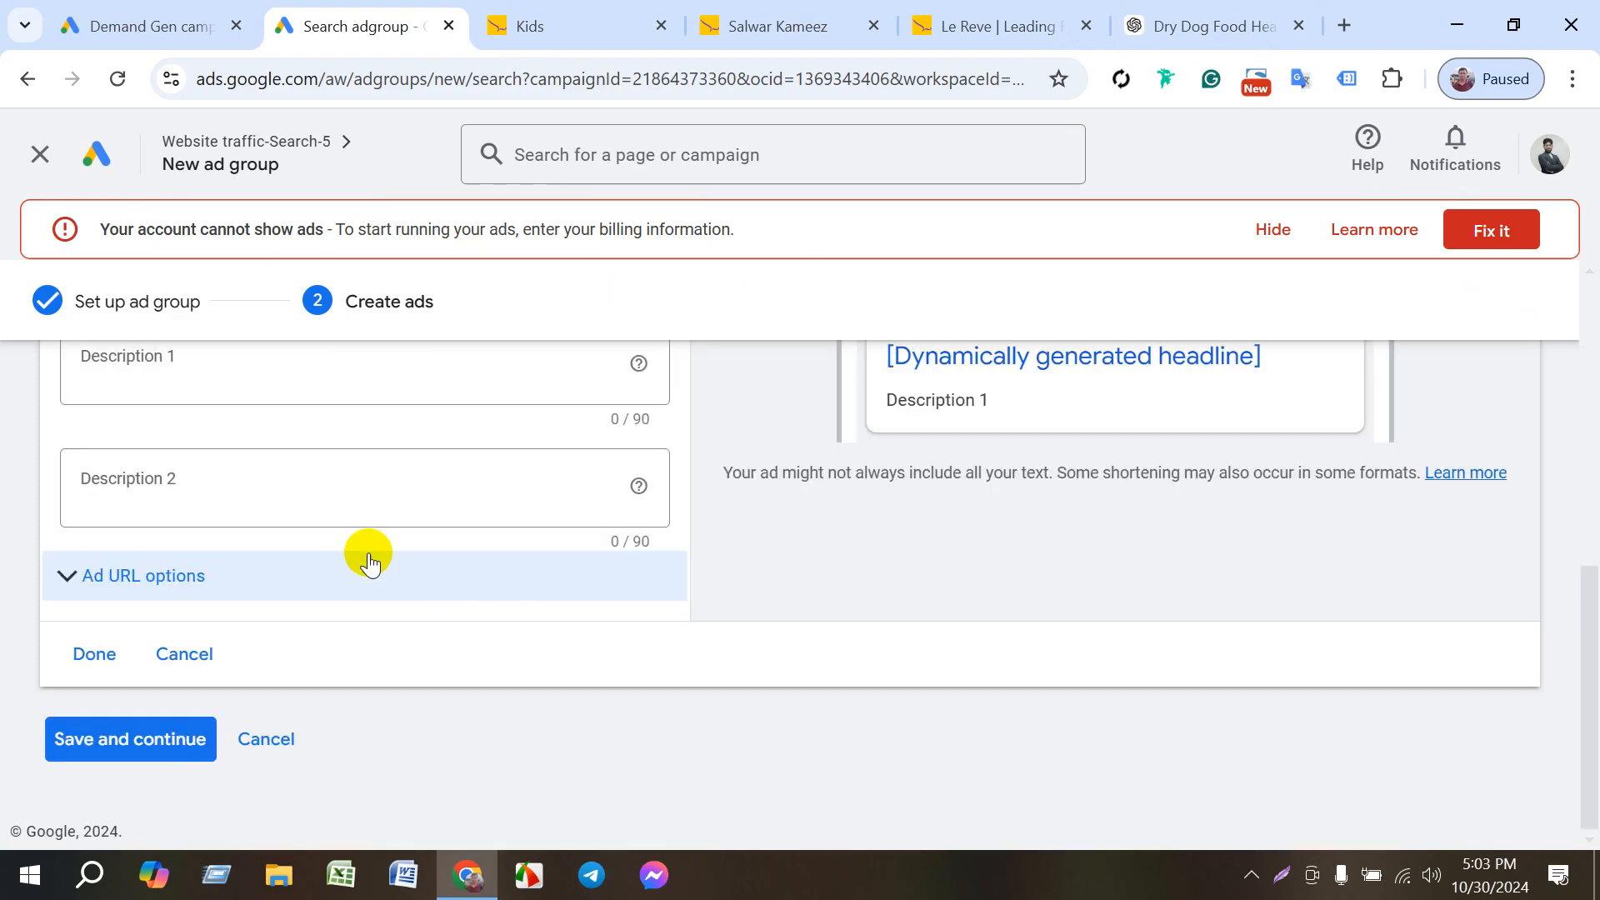
scroll(290, 537, up, 2)
click(287, 533)
key(ctrl+v)
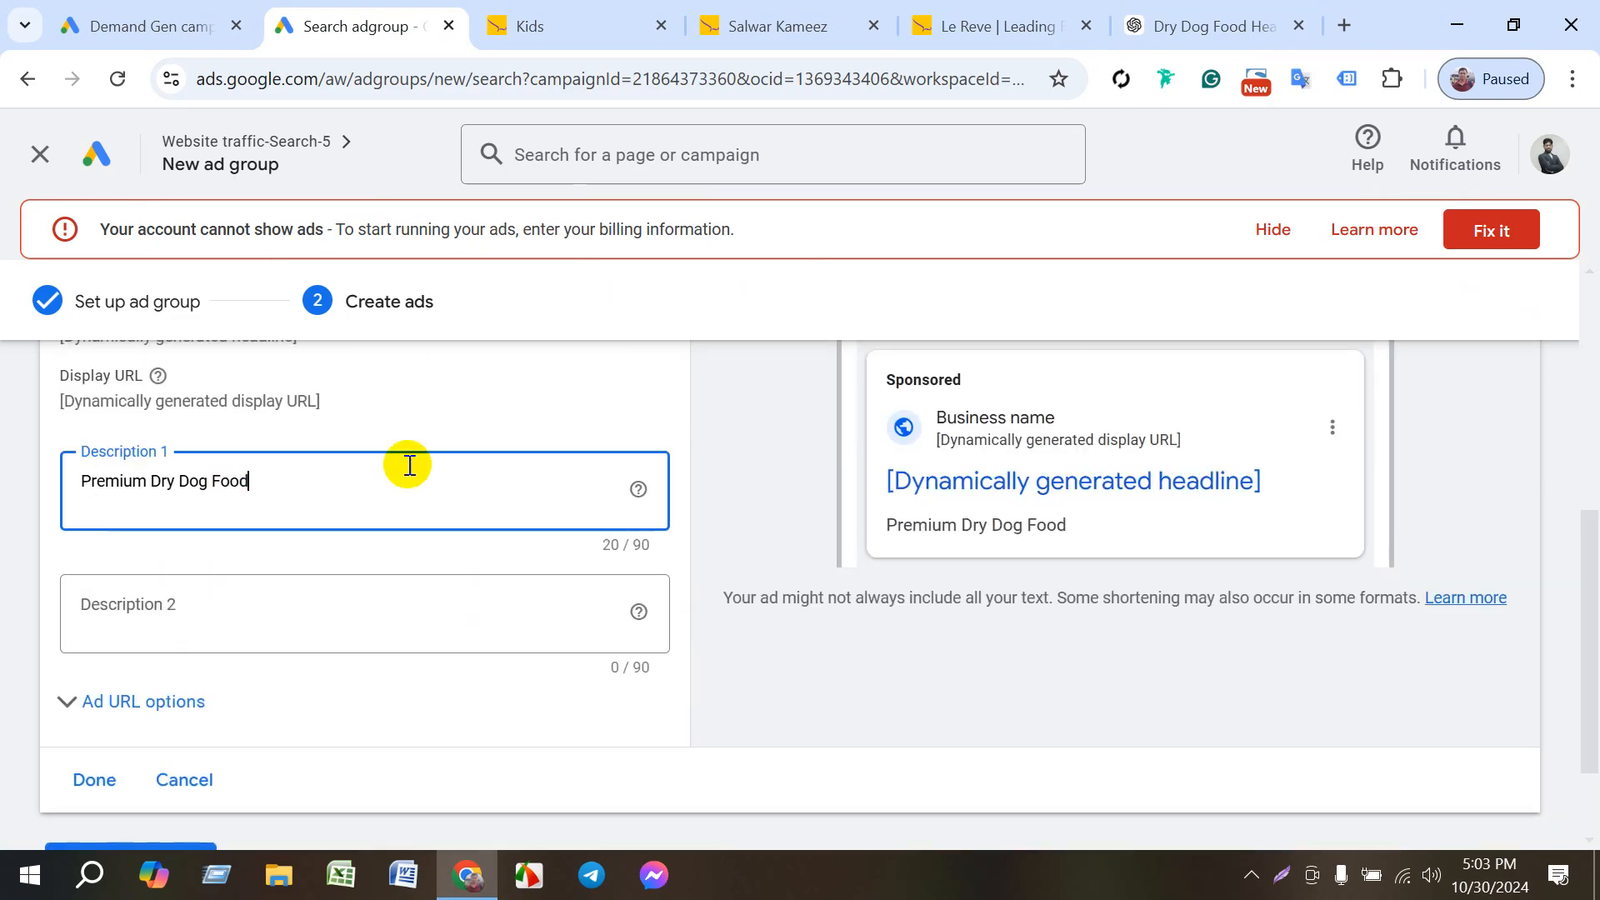
- Copy the second ChatGPT headline, "Healthy Dog Food Deals", and paste it as Description 2 of the Dynamic Search Ad
click(1134, 21)
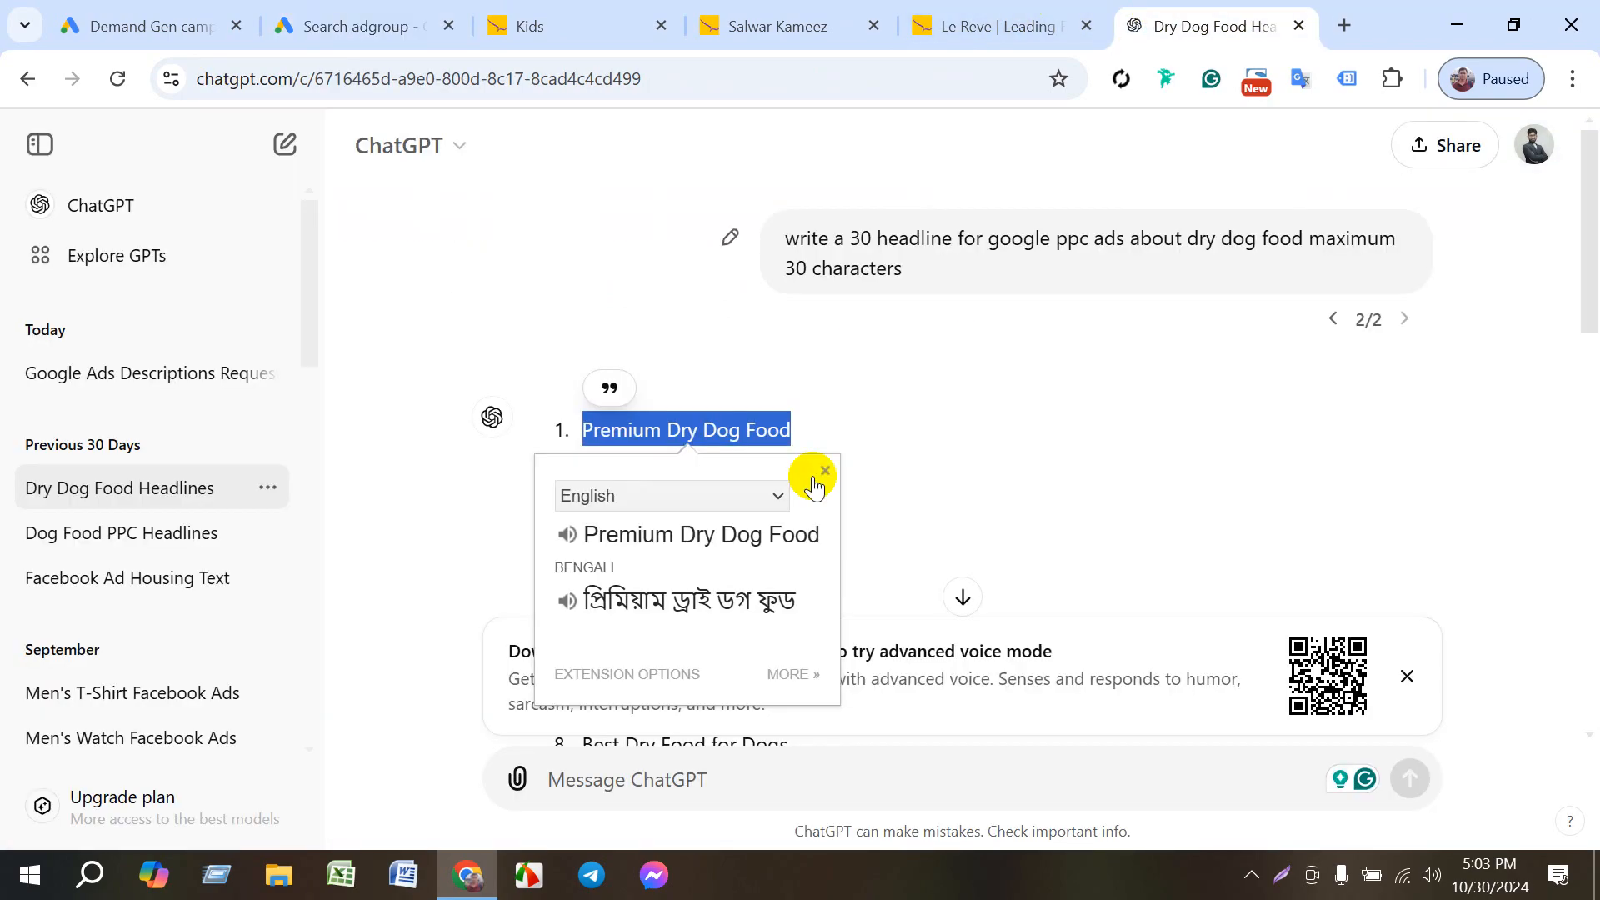
click(879, 454)
drag(821, 471, 582, 472)
key(ctrl+c)
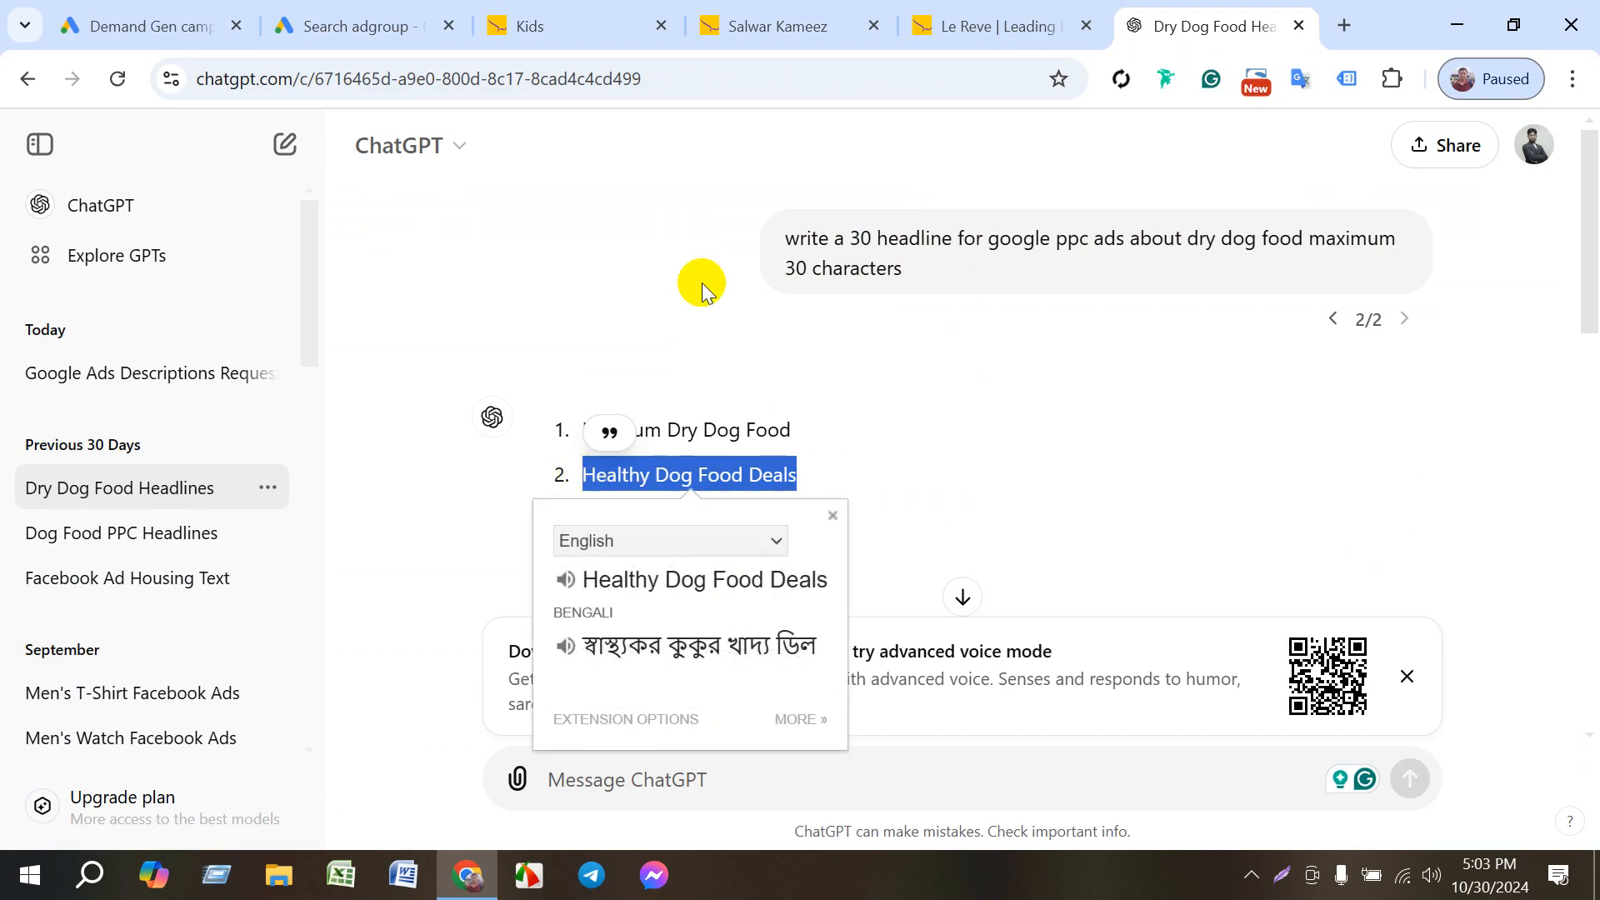
click(396, 24)
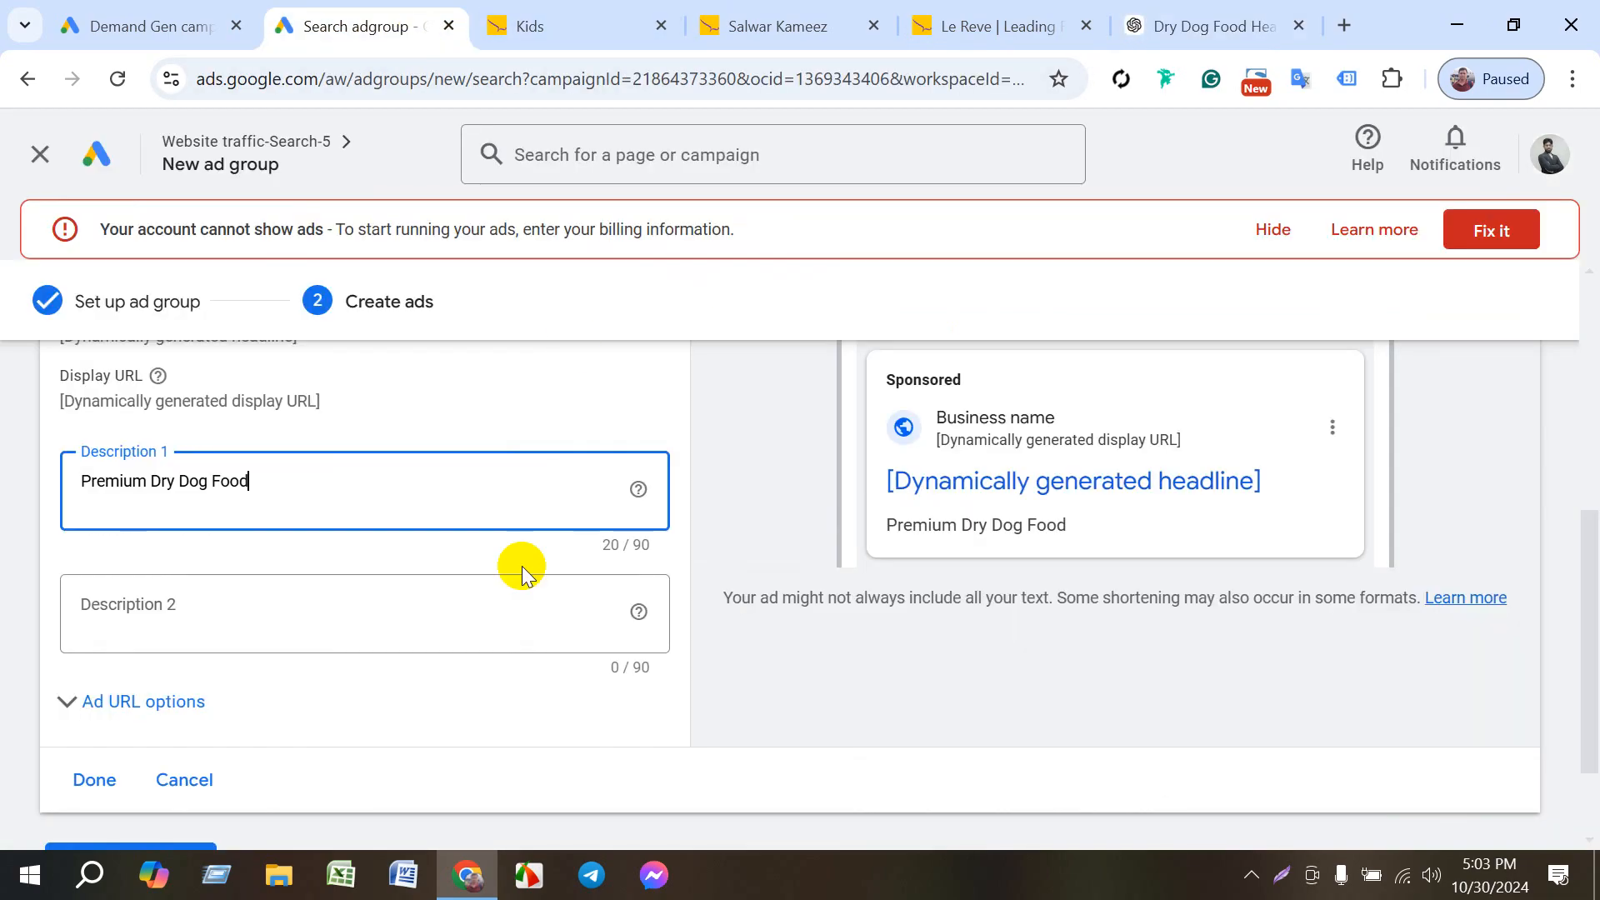
click(252, 598)
key(ctrl+v)
click(747, 527)
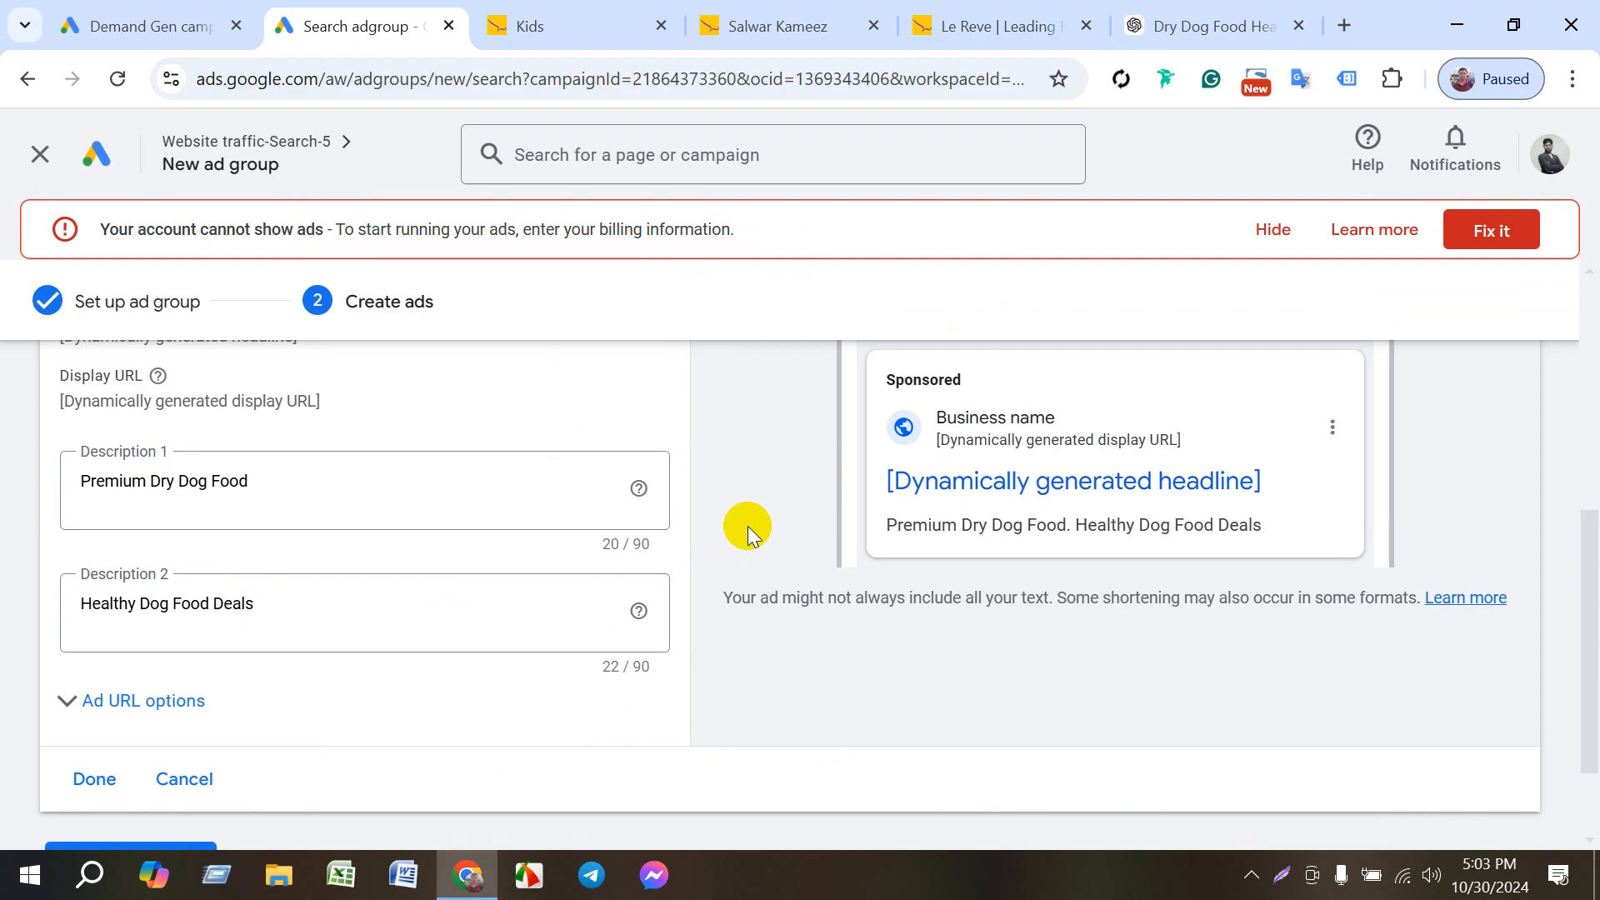
- Finish the Dynamic Search Ad and save the Le Reve ad group
scroll(748, 535, down, 2)
click(108, 654)
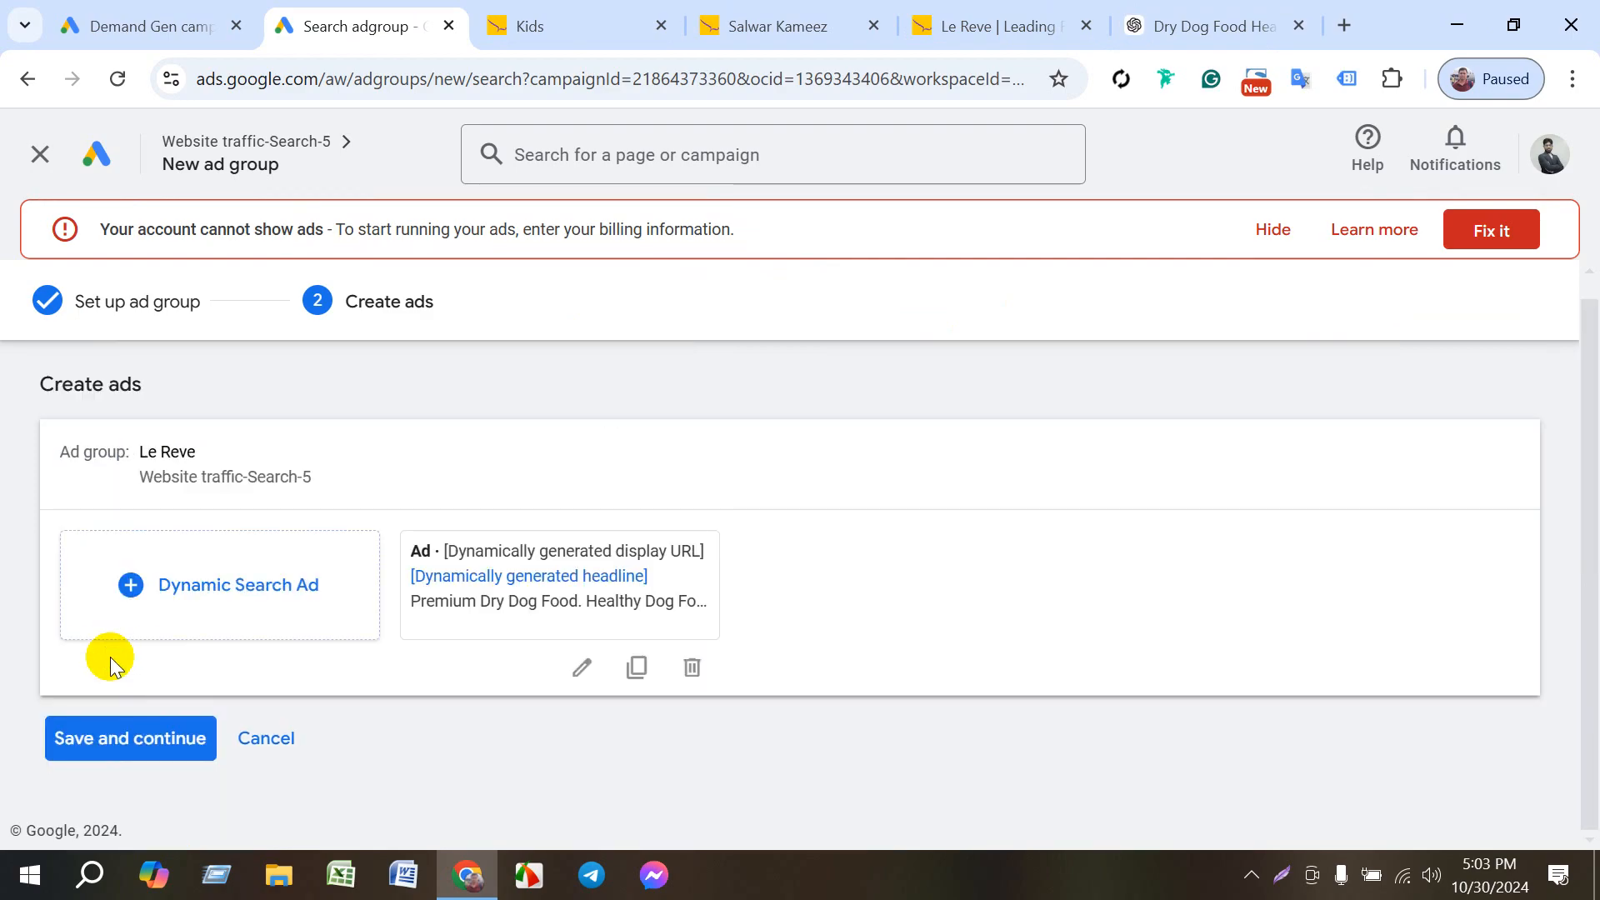
click(137, 735)
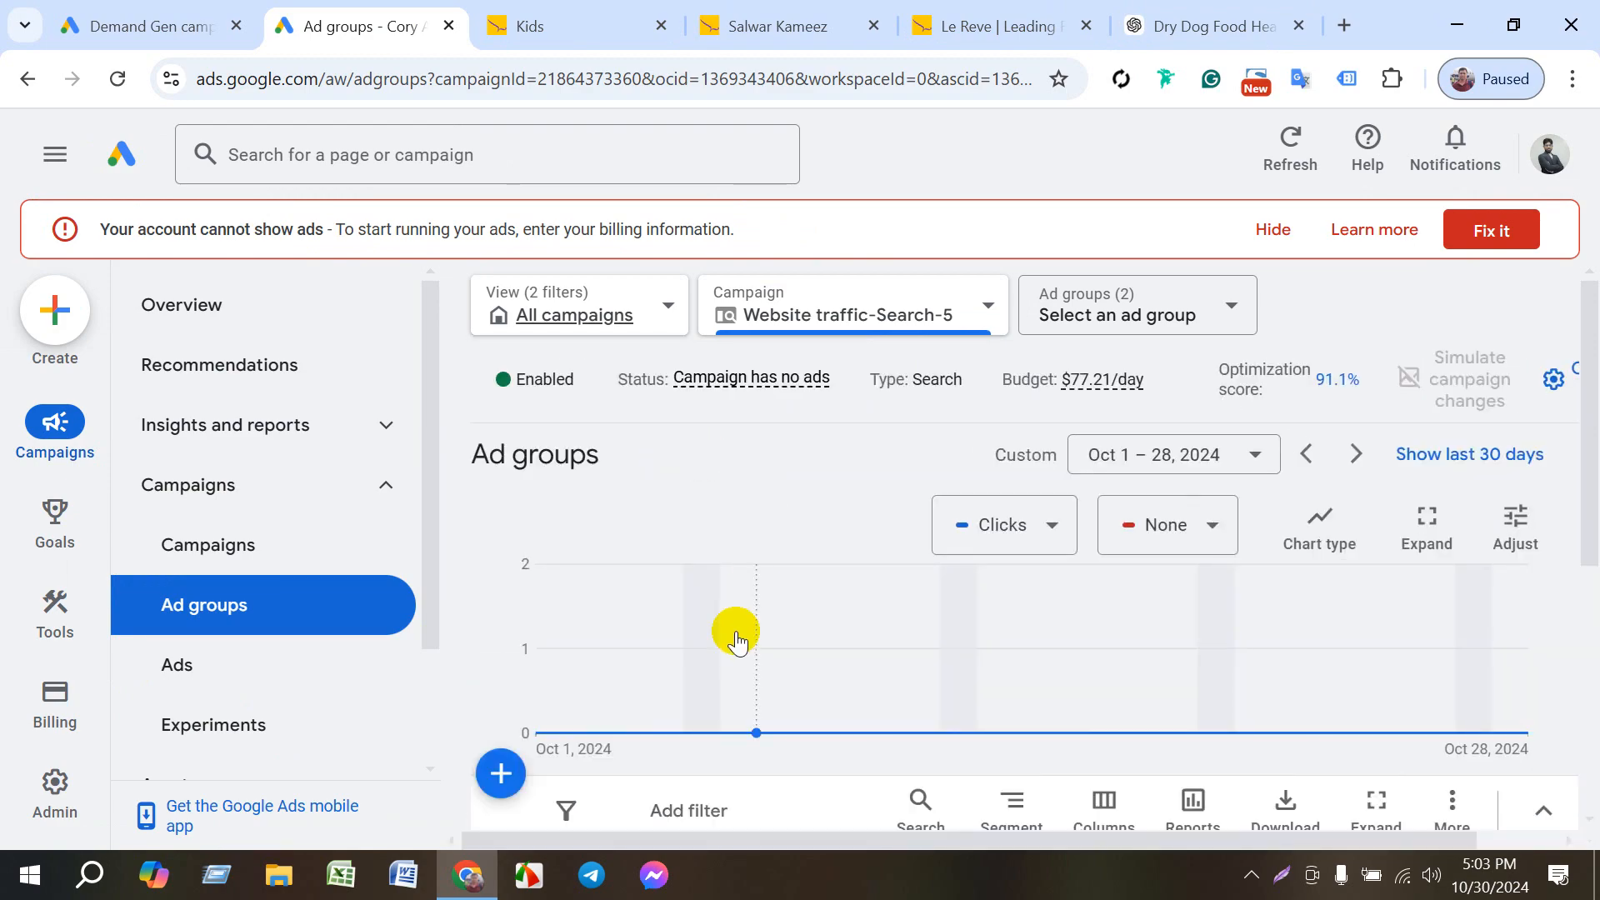
- Review the Website traffic-Search-5 campaign's ad groups table, including the status and ad group type of each ad group
scroll(727, 616, down, 5)
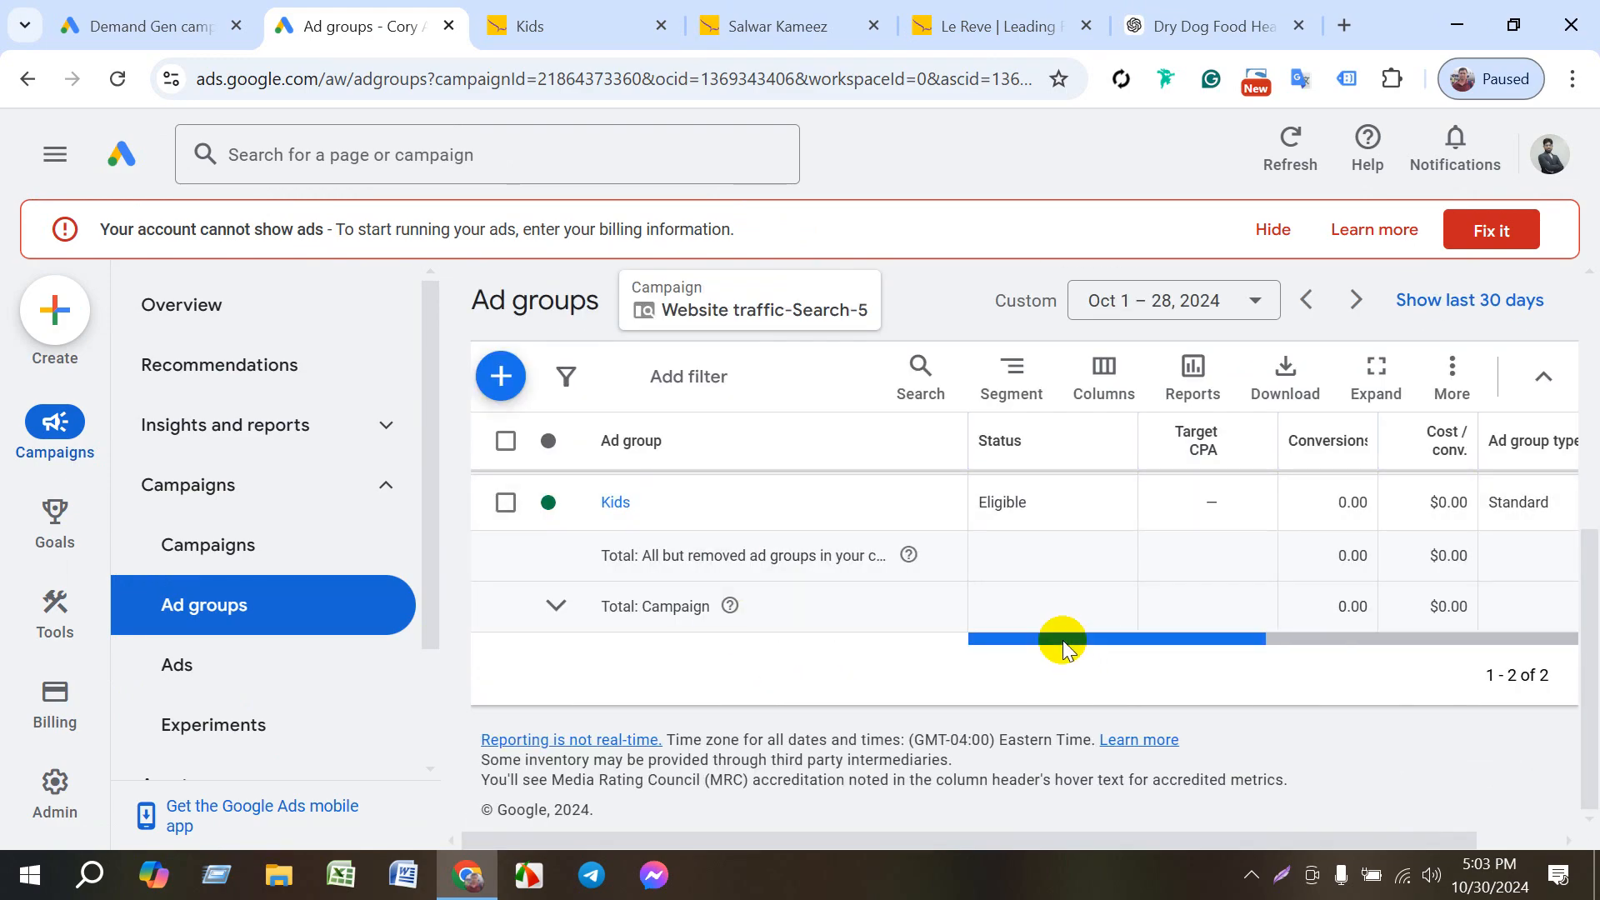
scroll(708, 613, up, 5)
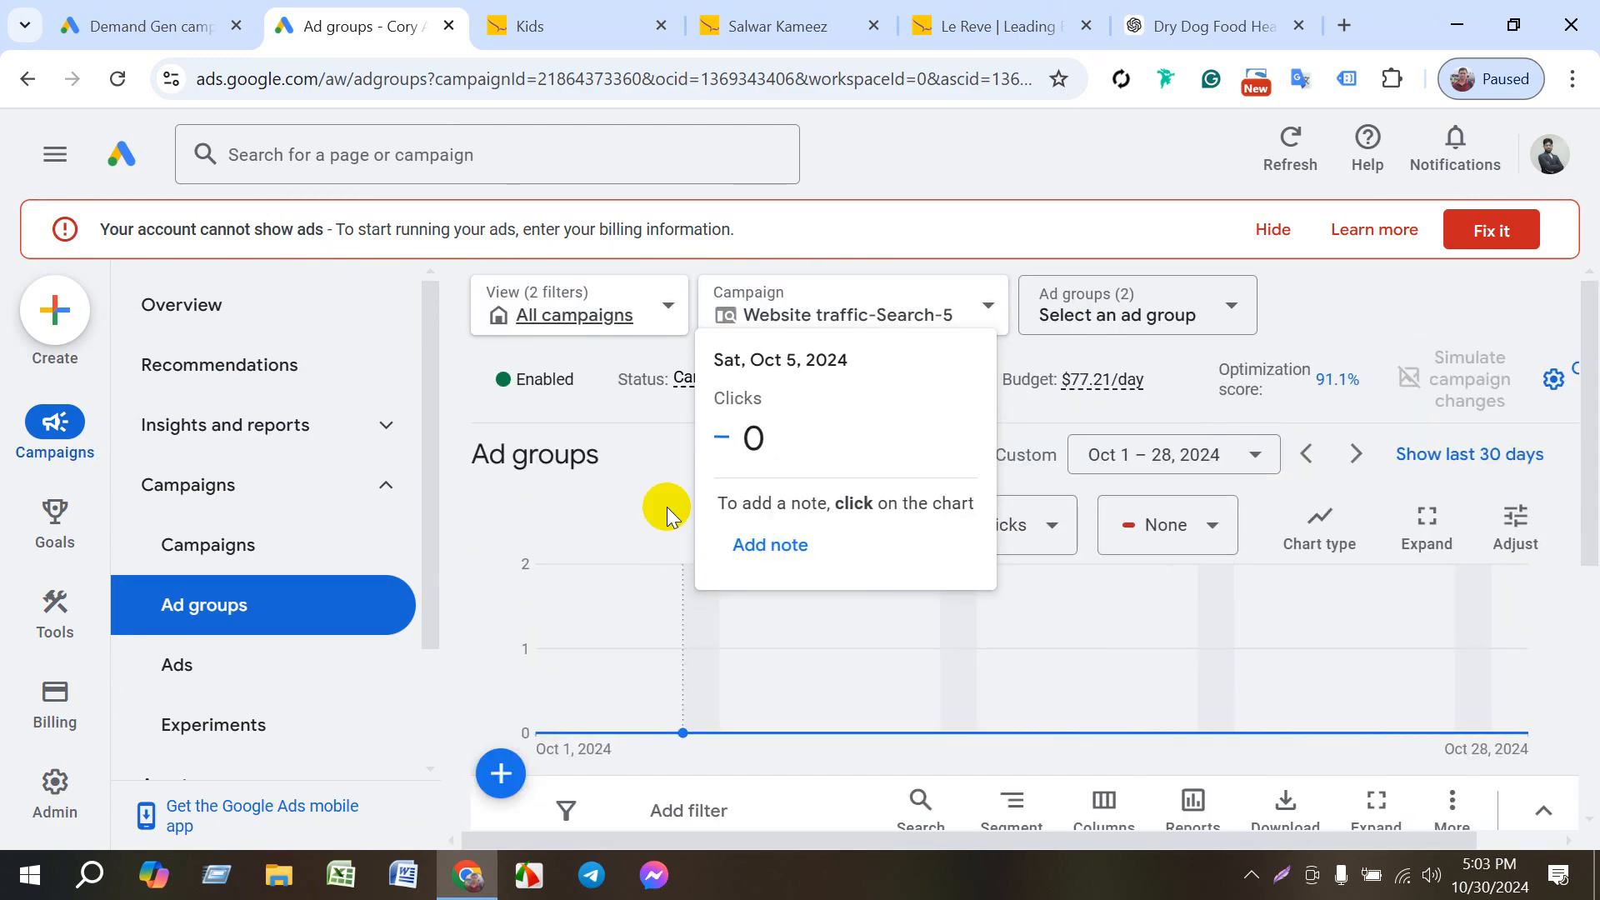
scroll(700, 546, down, 4)
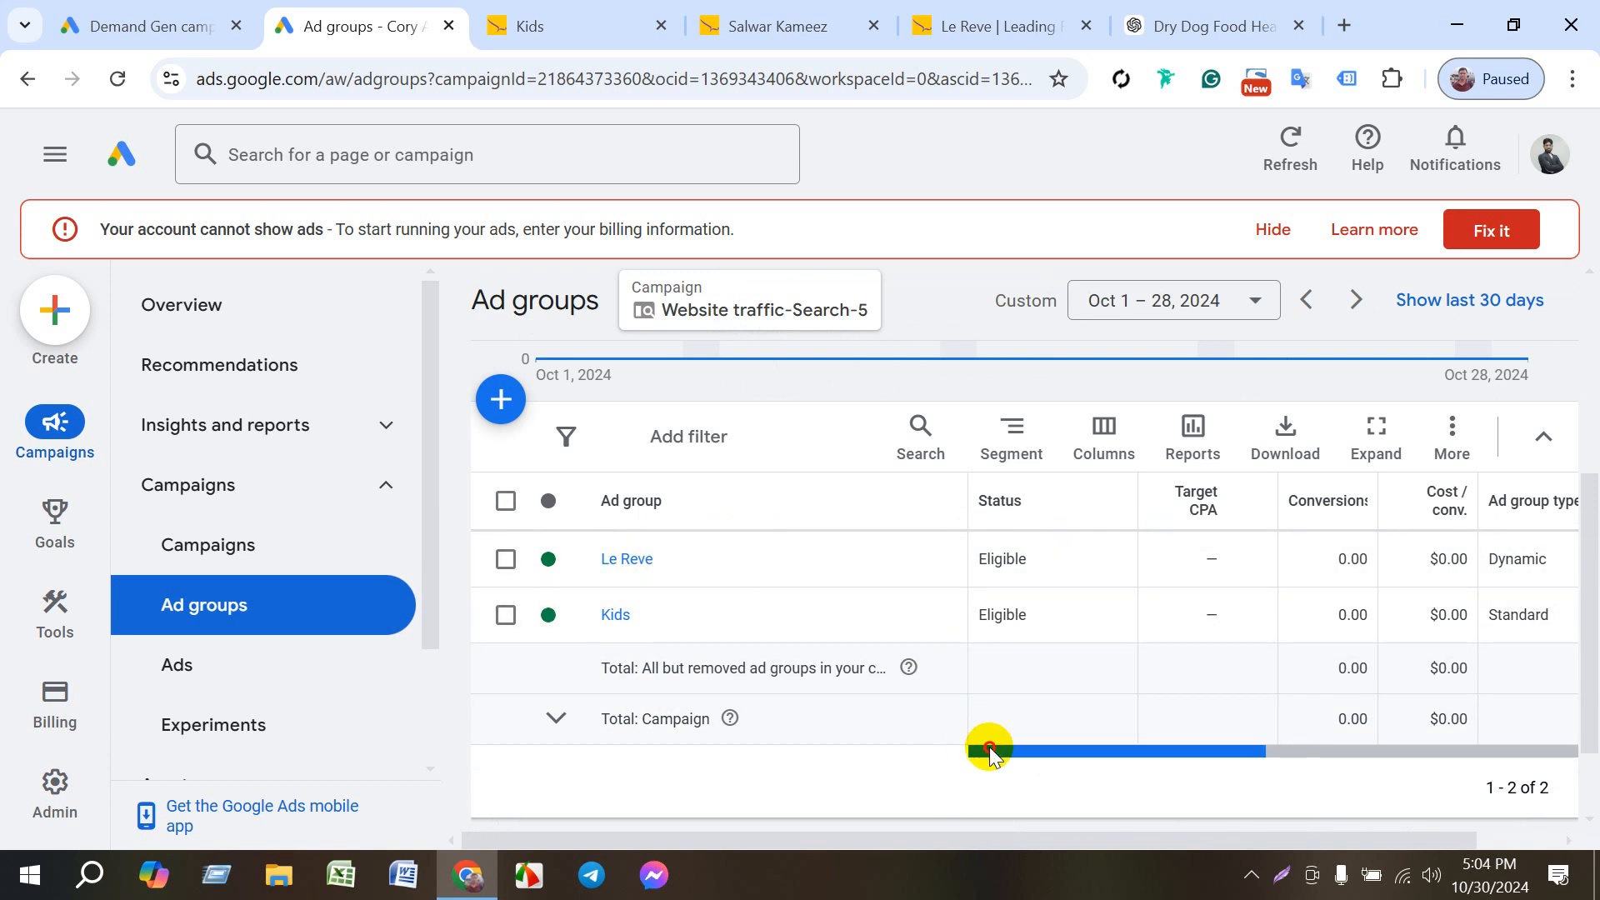
drag(989, 752, 1138, 751)
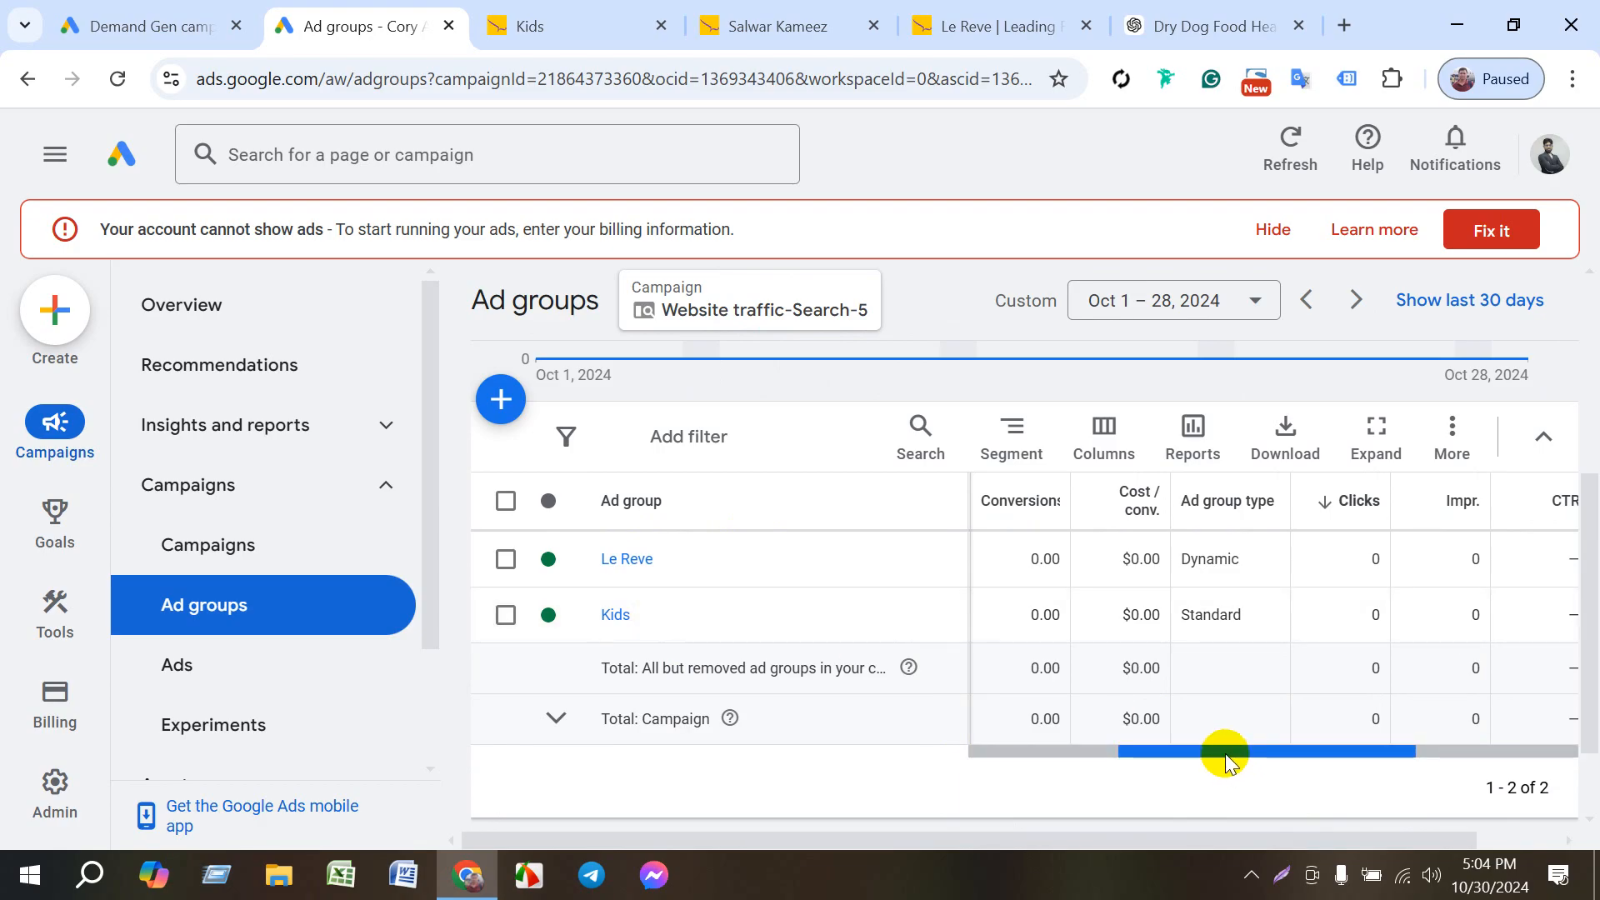
drag(1221, 754, 1042, 750)
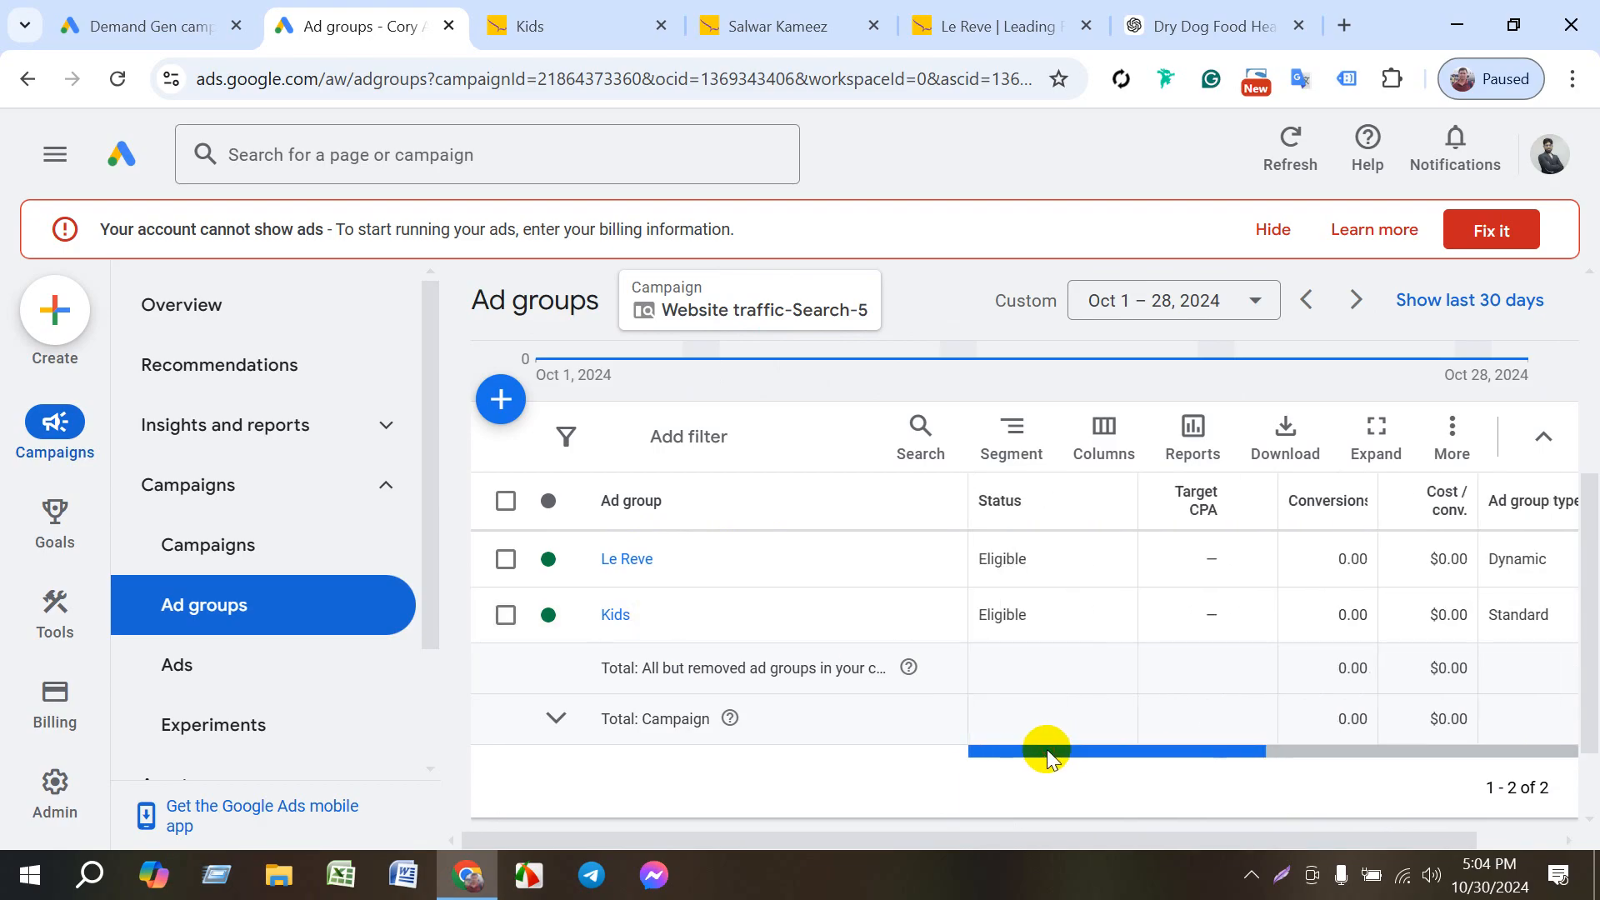
scroll(886, 396, up, 4)
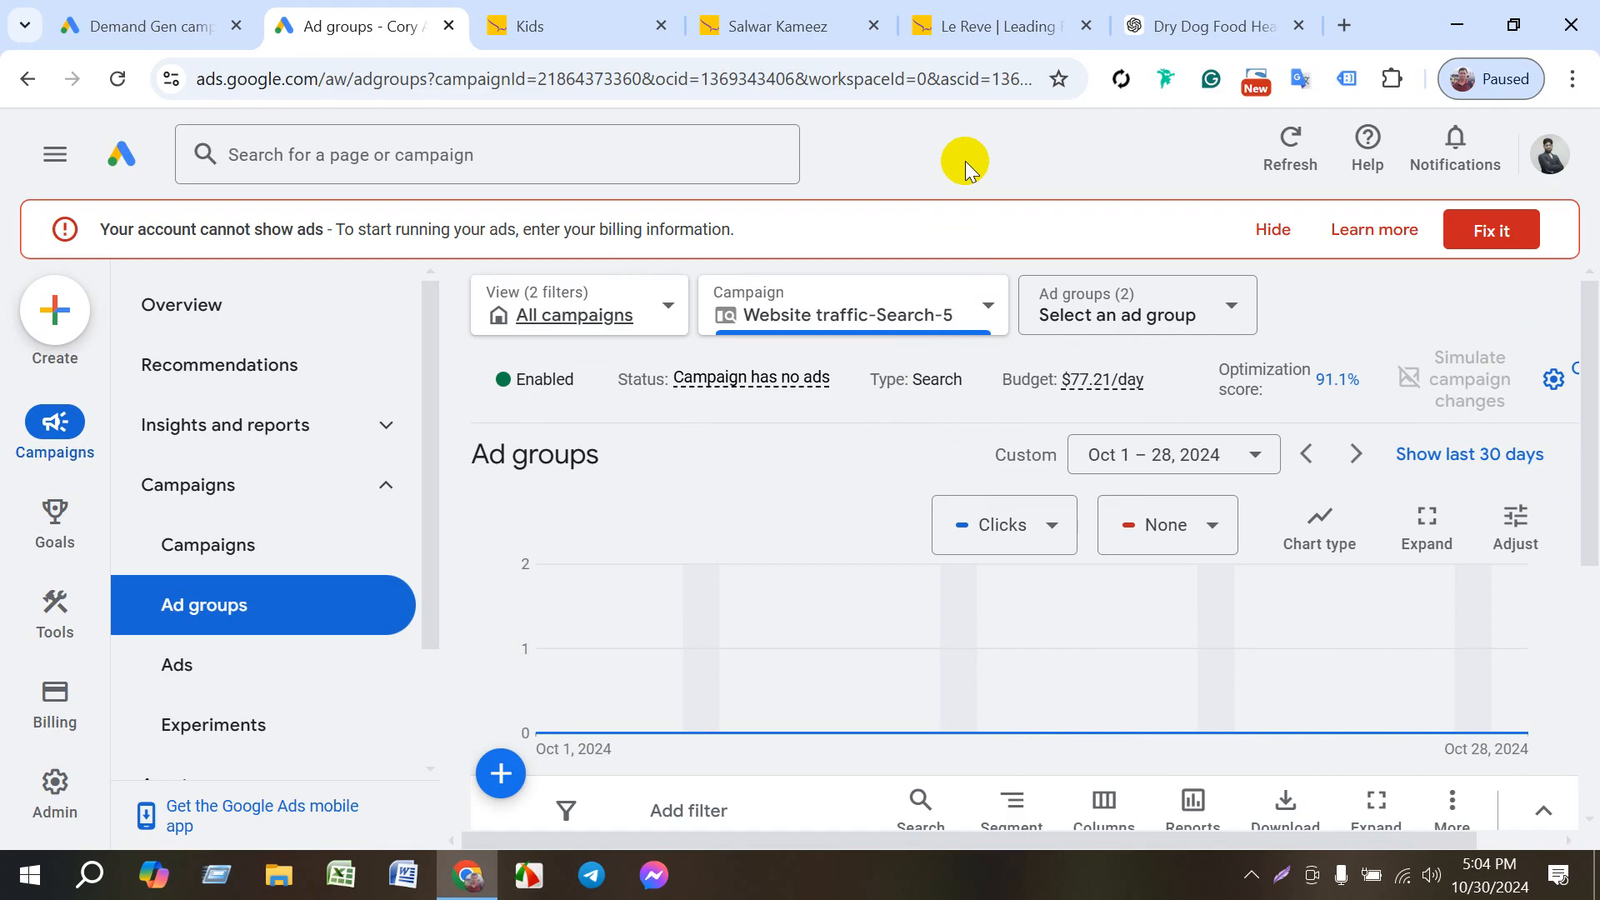
- Hide the billing alert and bring the campaign's ad groups table back into view
click(1267, 233)
click(1454, 214)
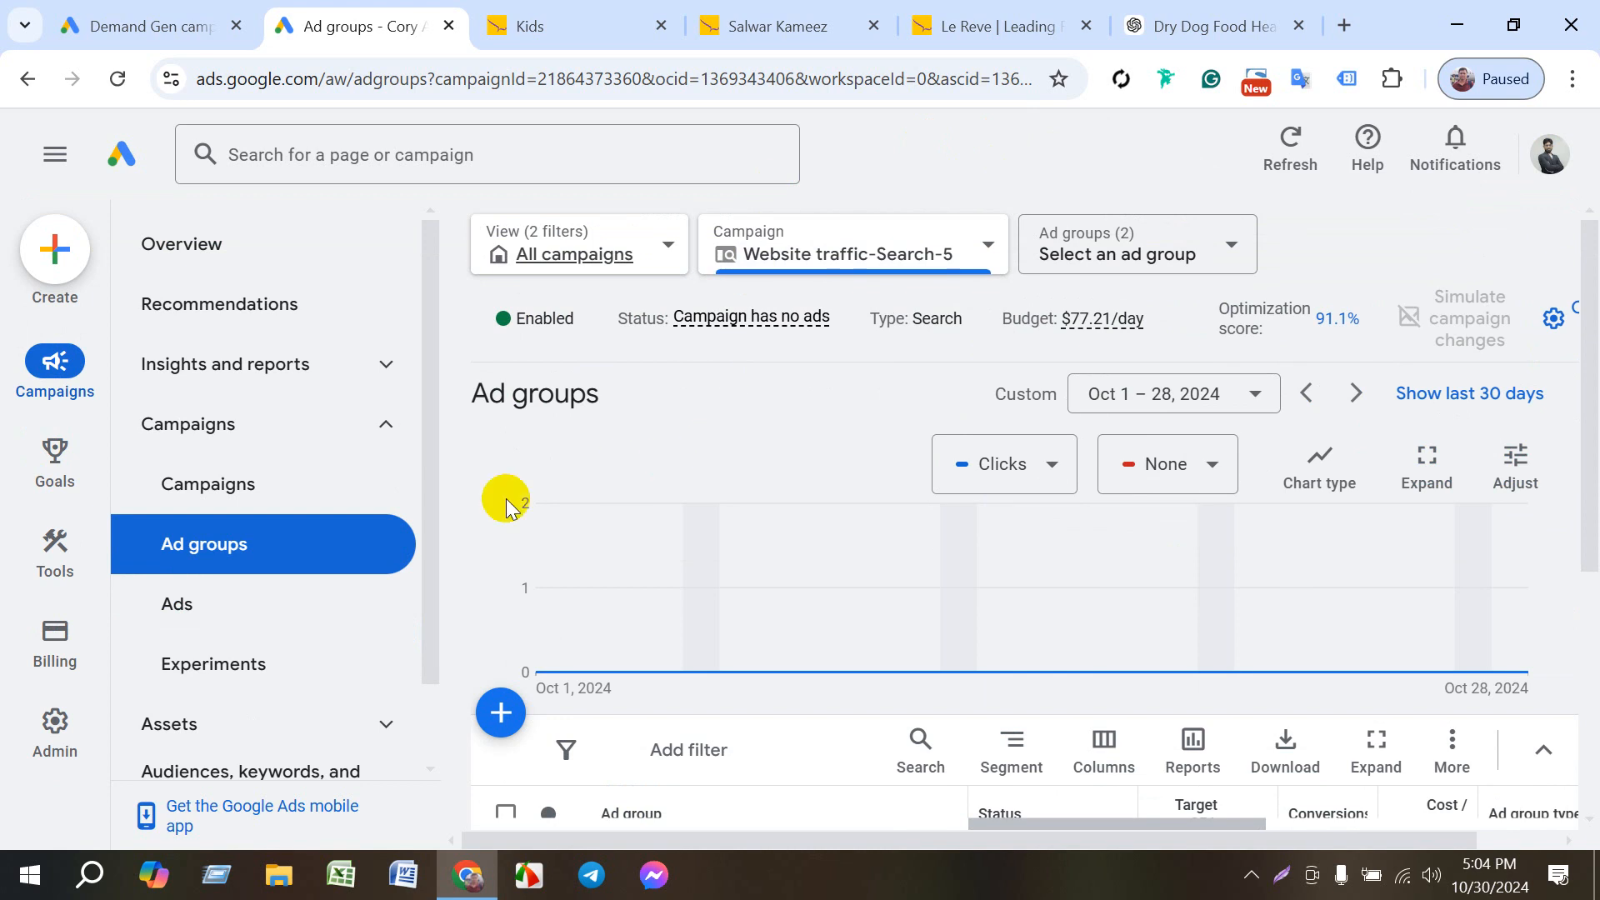
scroll(858, 427, down, 5)
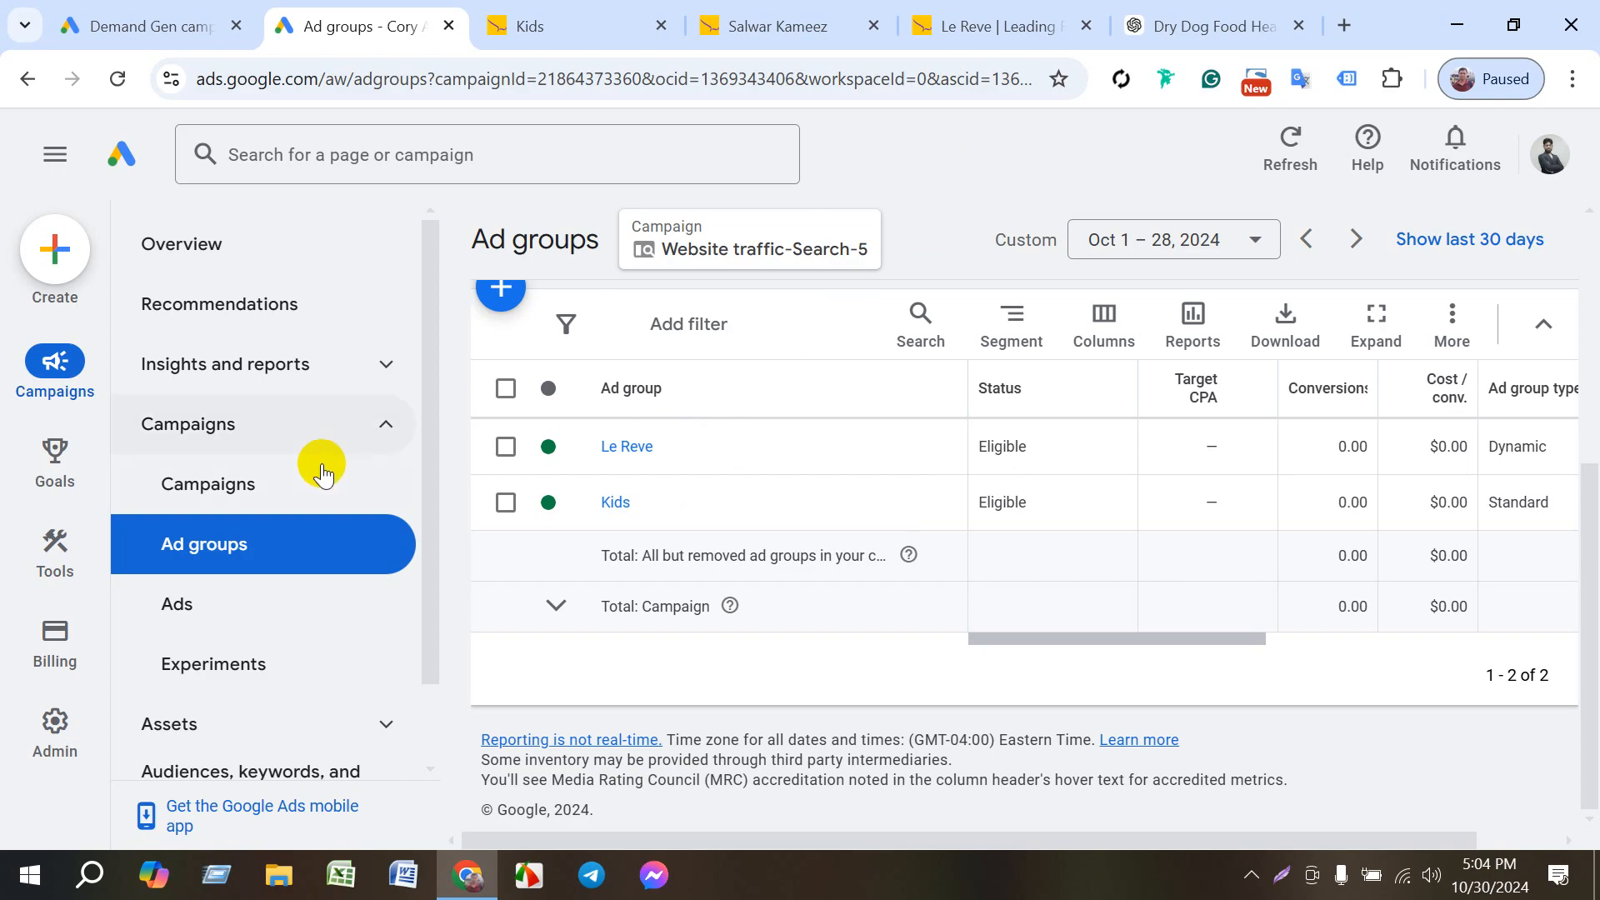
- Open the campaign's Search keywords page under Audiences, keywords, and content, and review the keyword list
scroll(321, 530, down, 1)
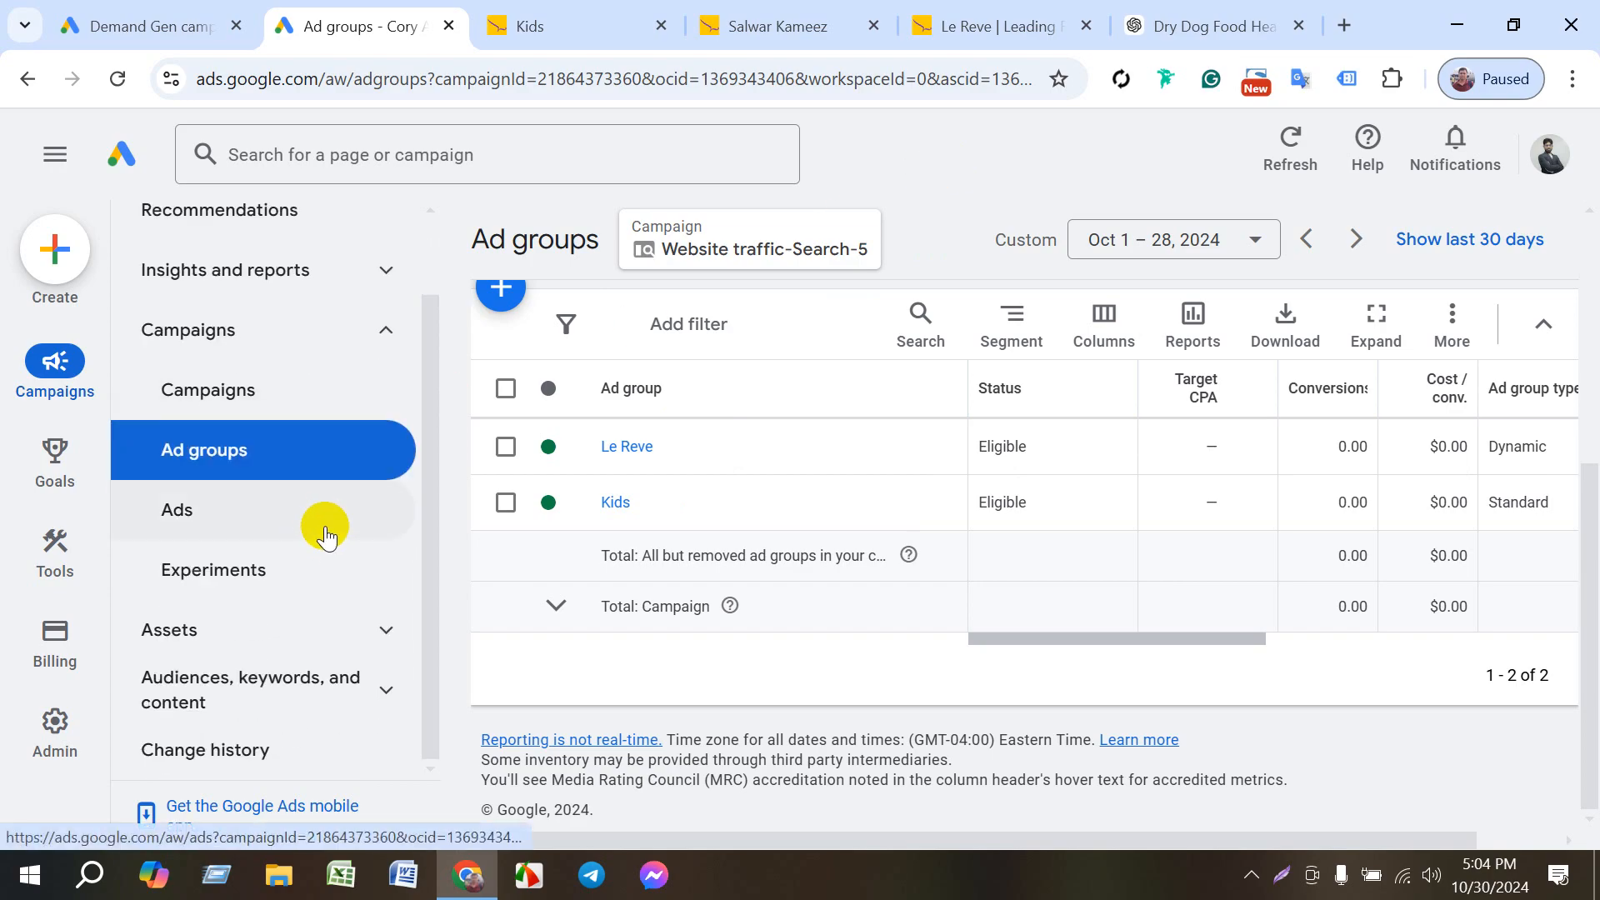
click(297, 671)
scroll(297, 584, down, 4)
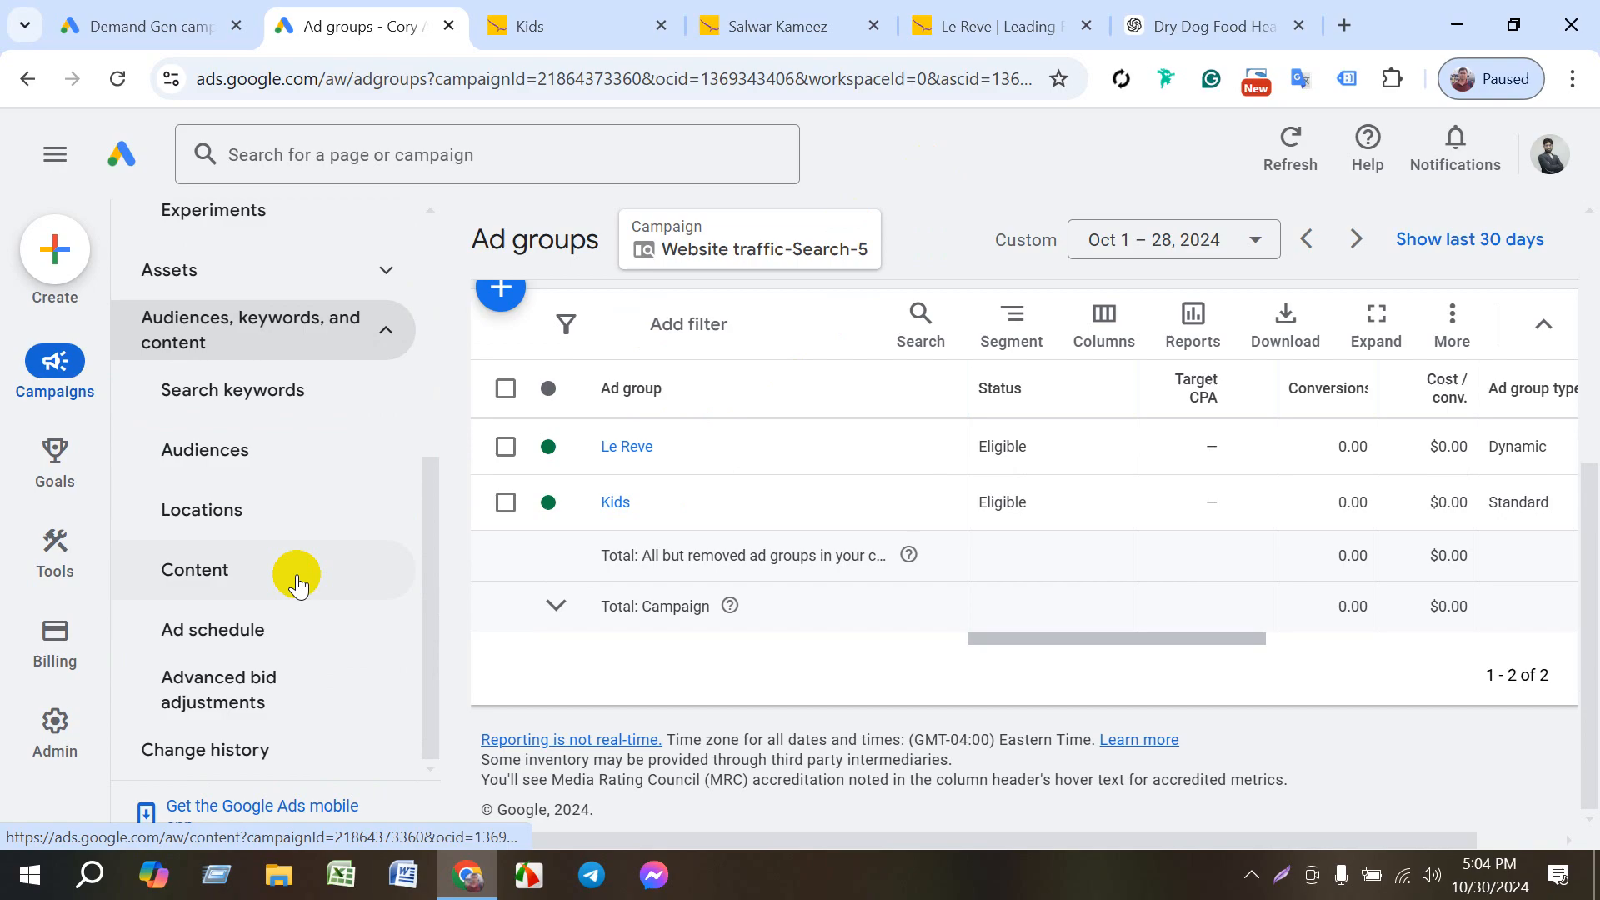
click(230, 398)
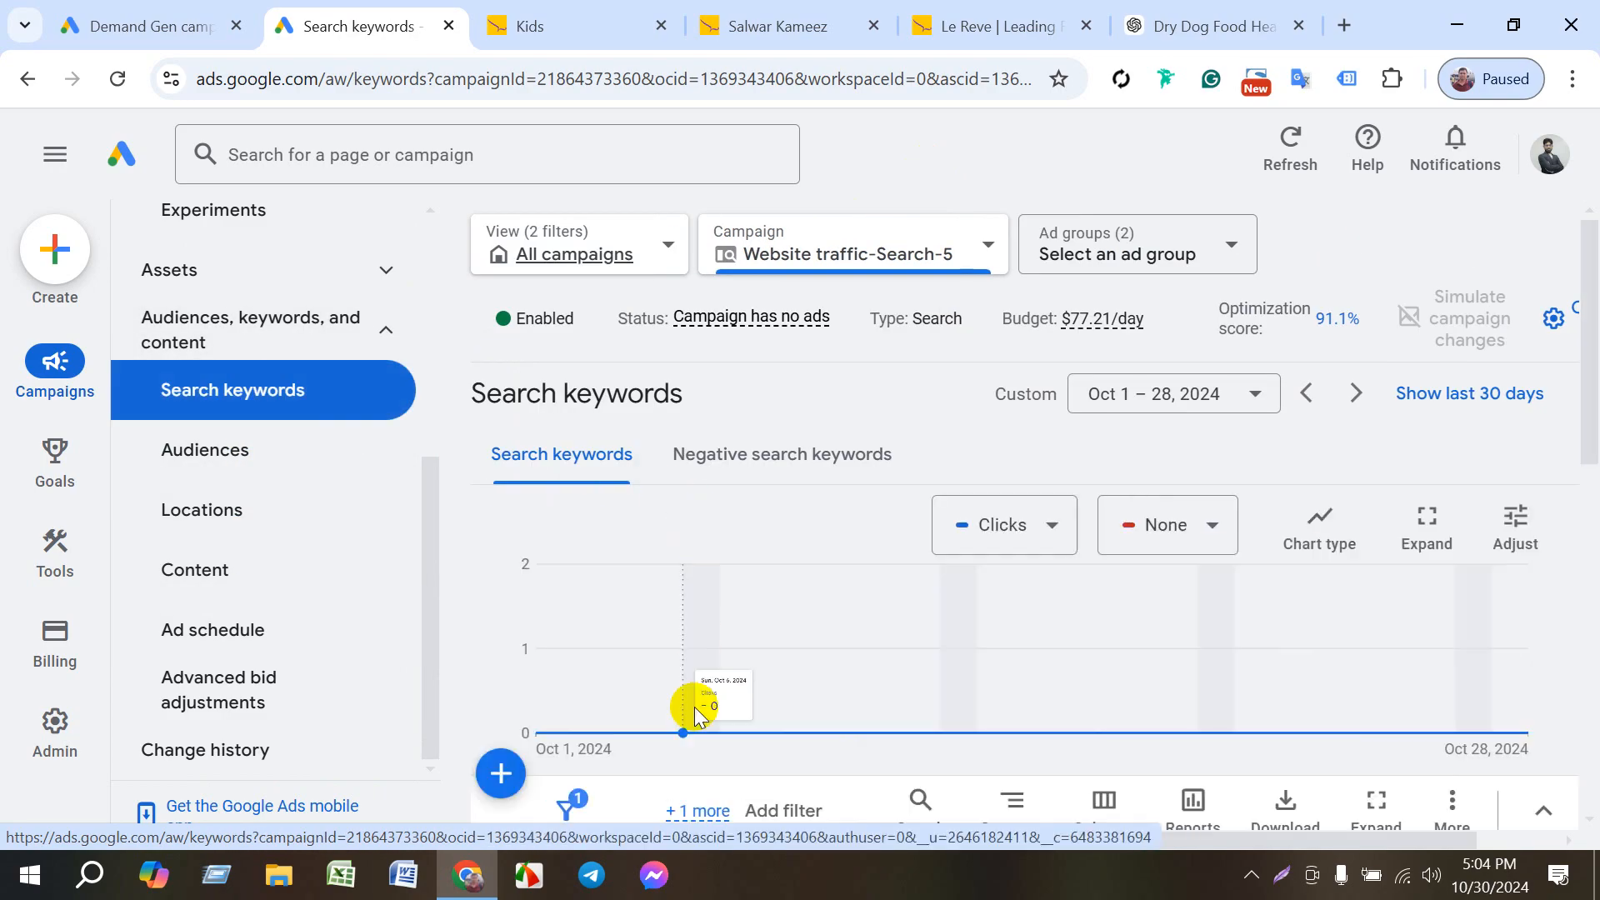
scroll(828, 707, down, 5)
scroll(807, 668, up, 3)
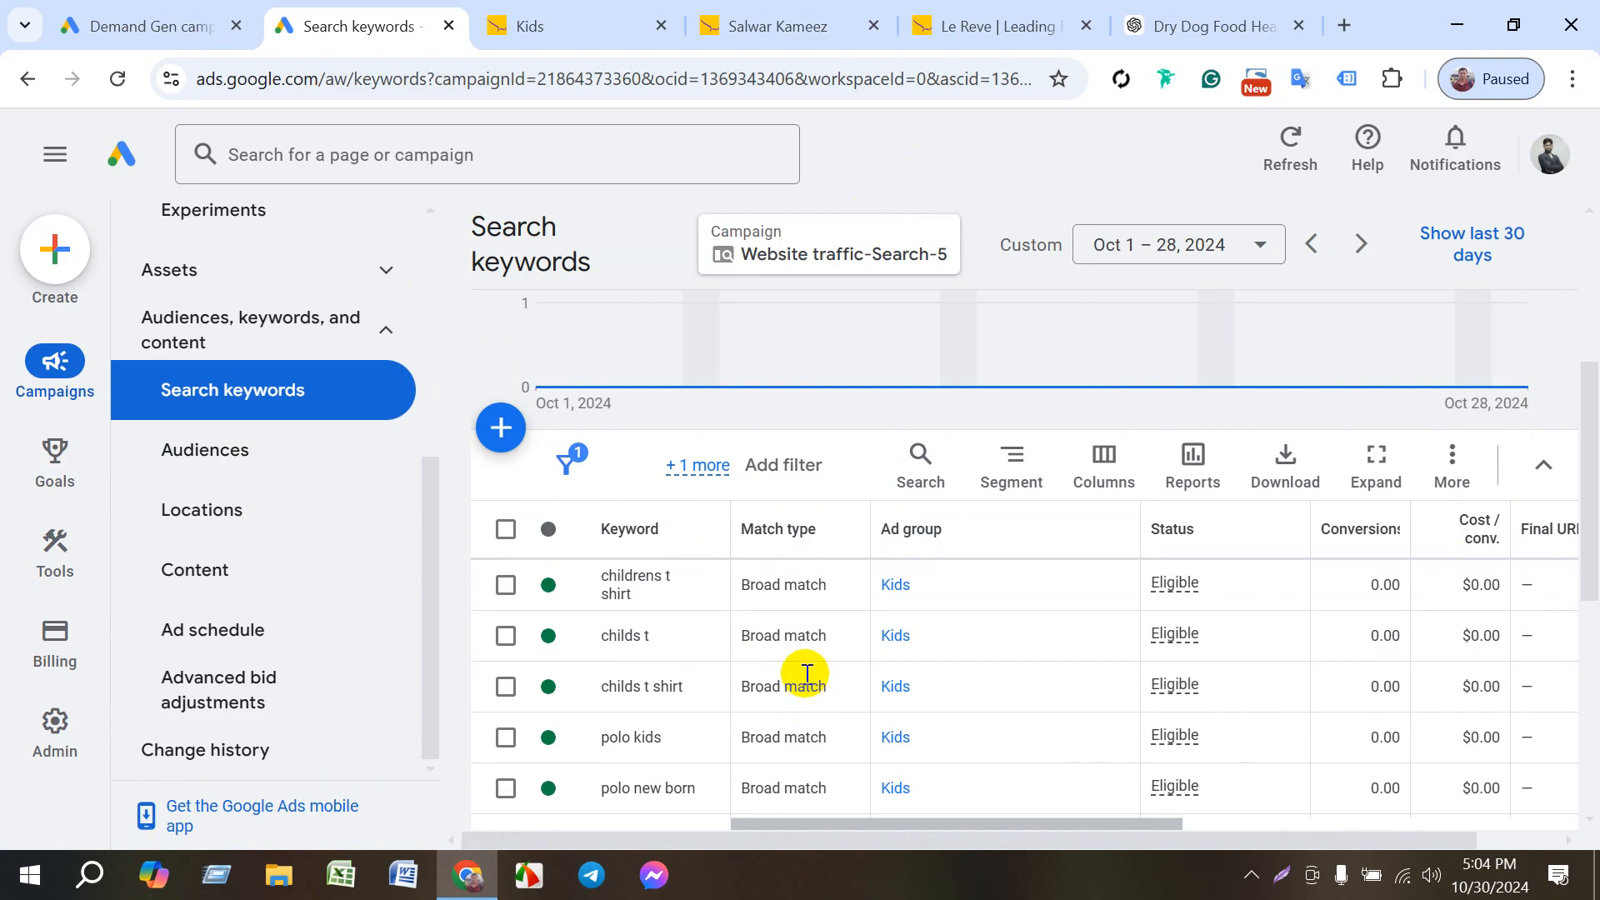
- Check which ad groups are offered for adding keywords, then view Negative search keywords and return to the Search keywords list
click(500, 427)
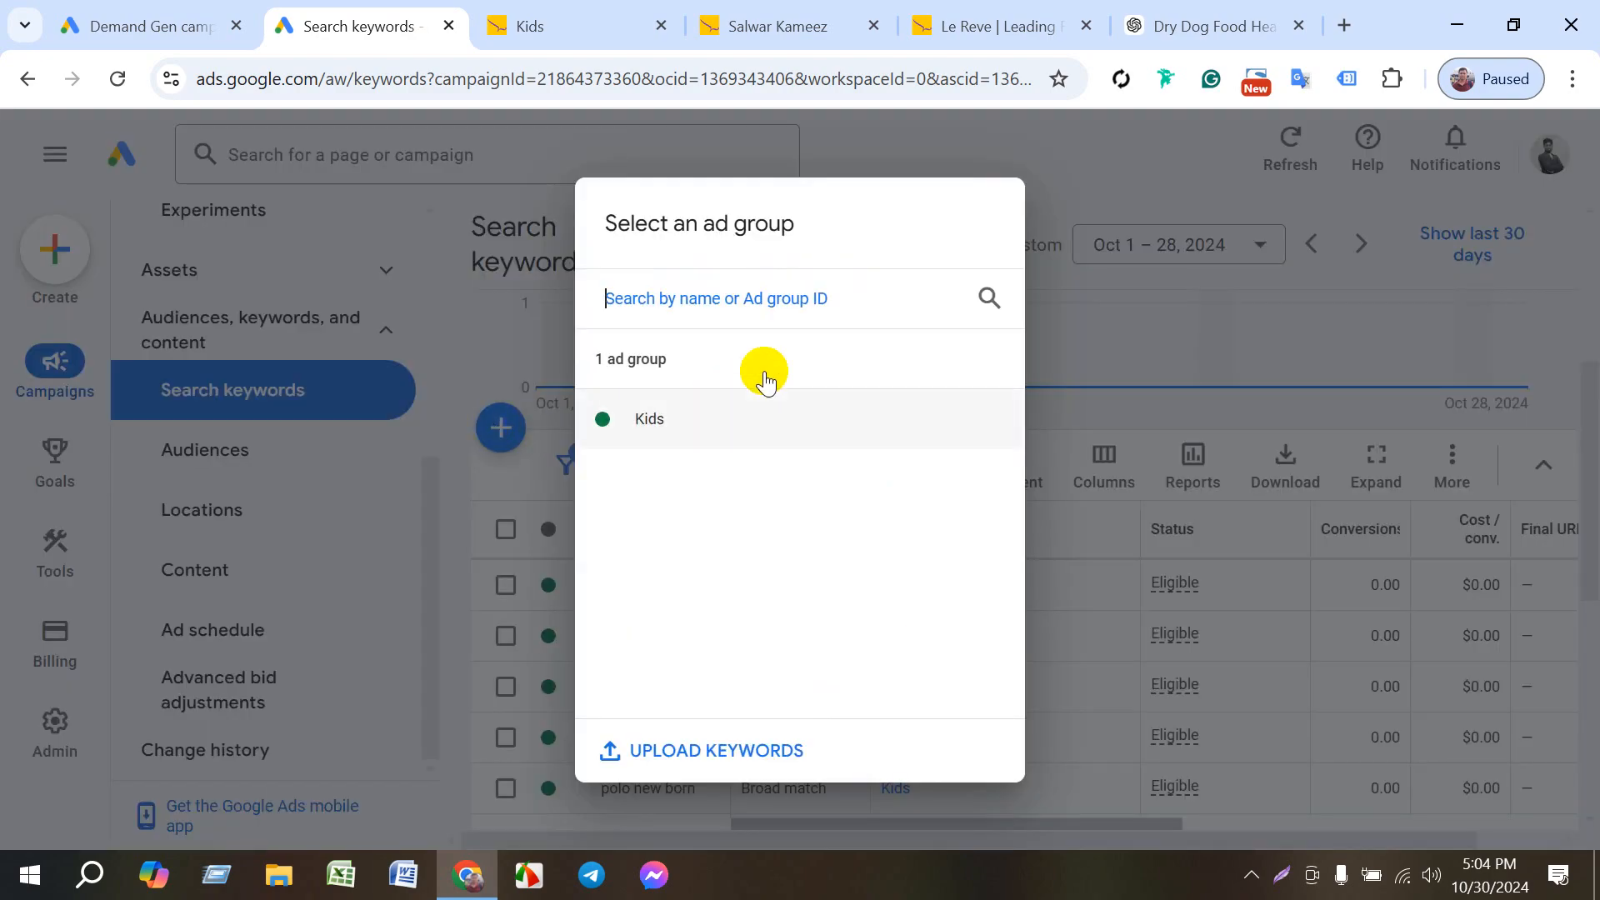
click(1084, 176)
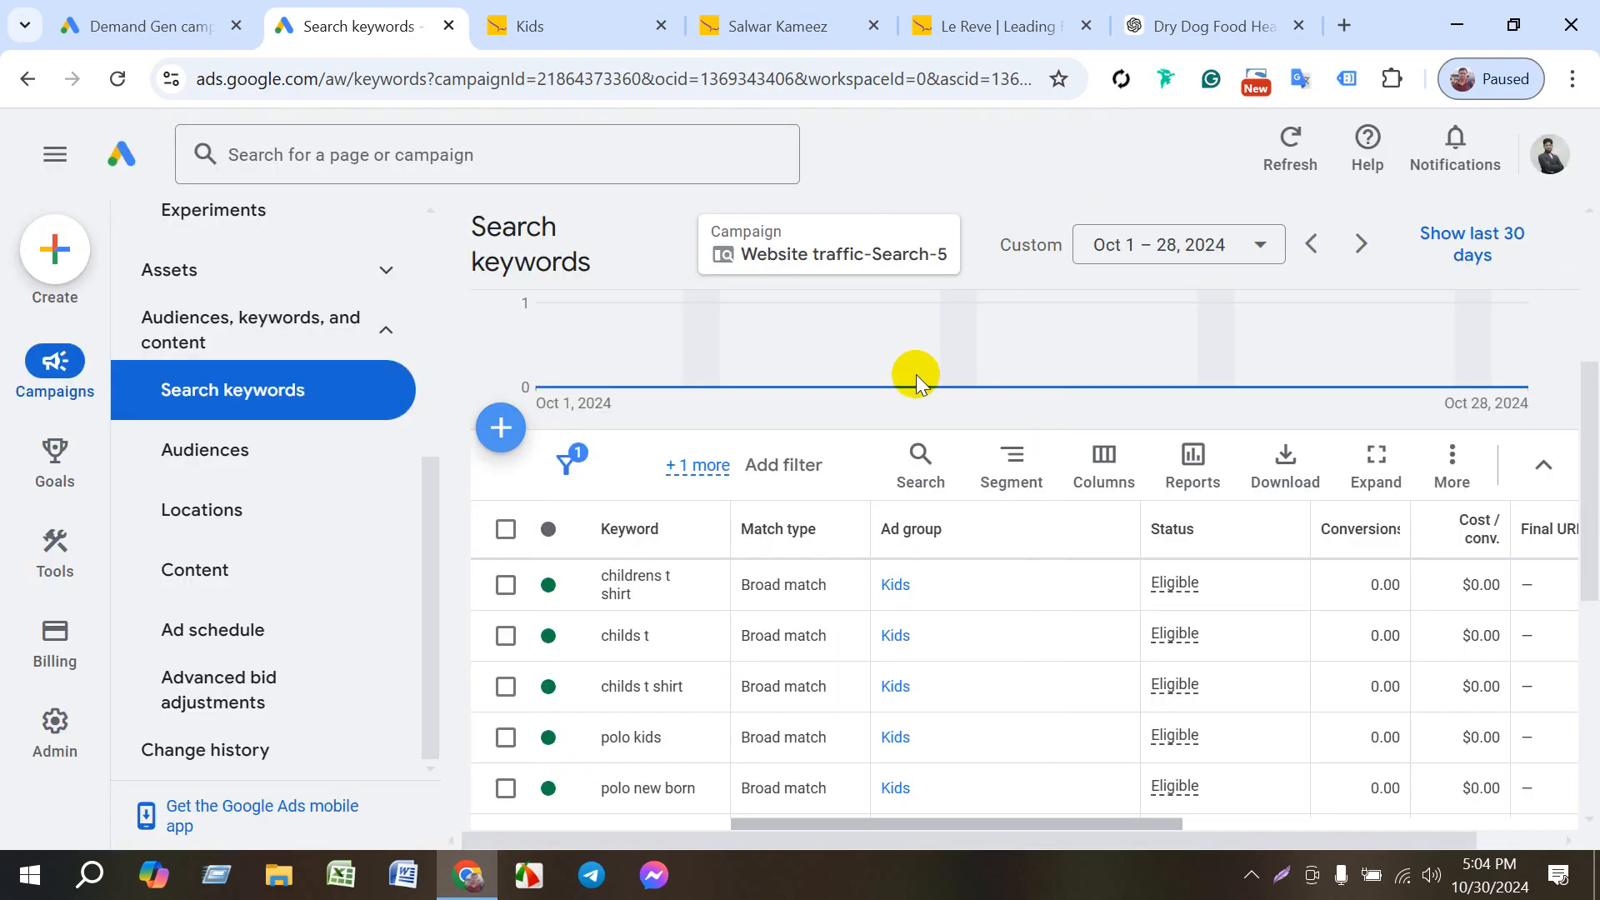
scroll(720, 500, up, 3)
click(792, 450)
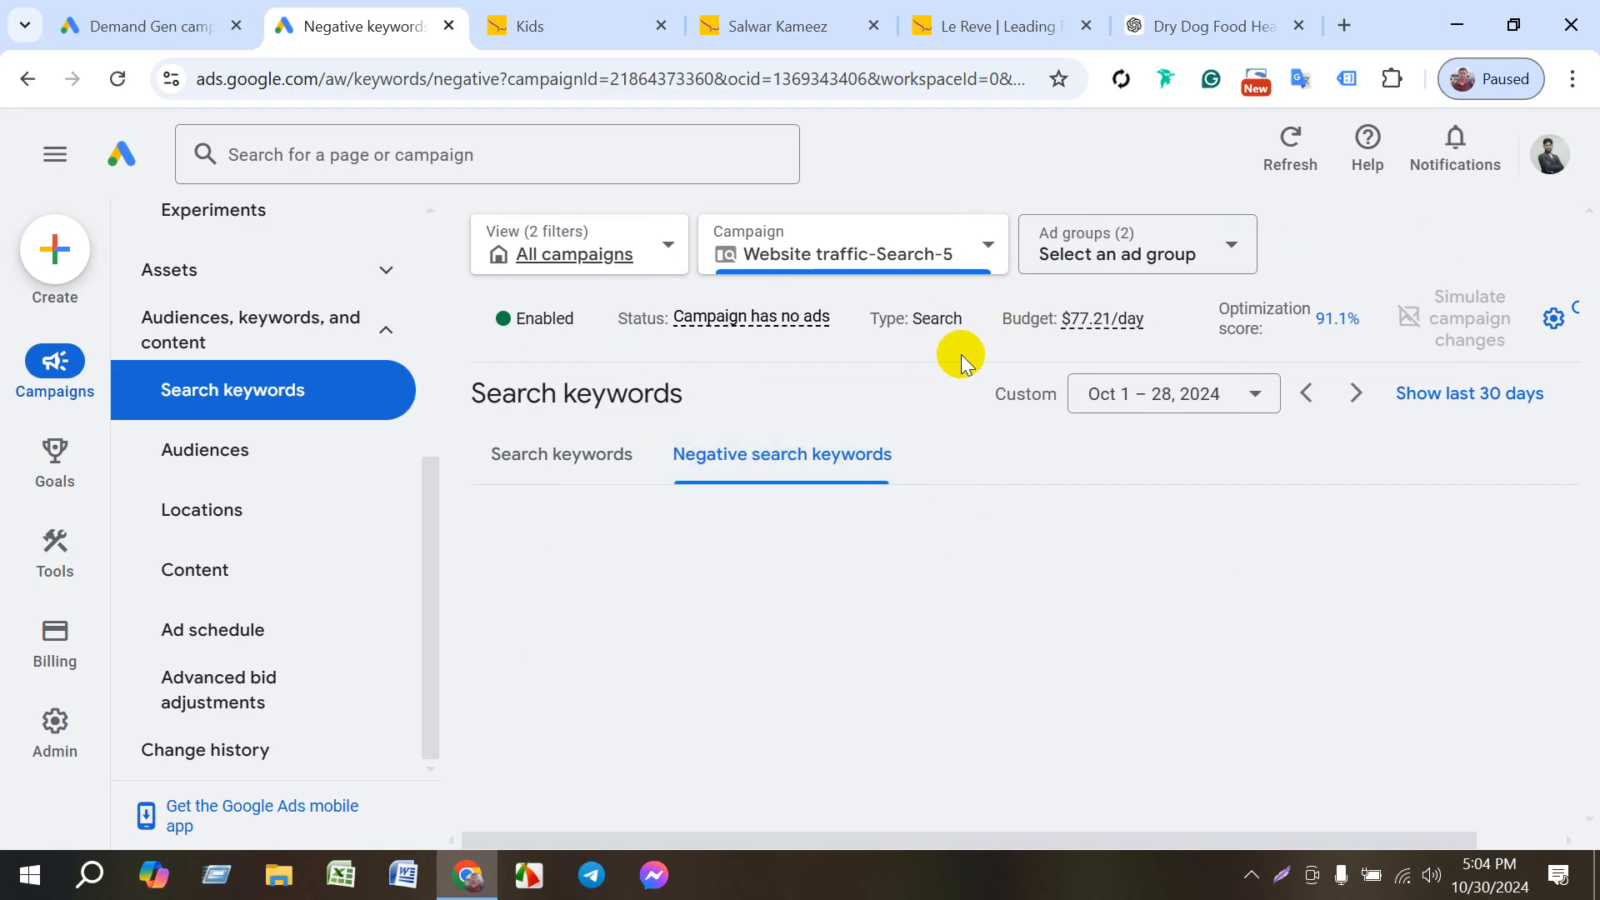
click(572, 453)
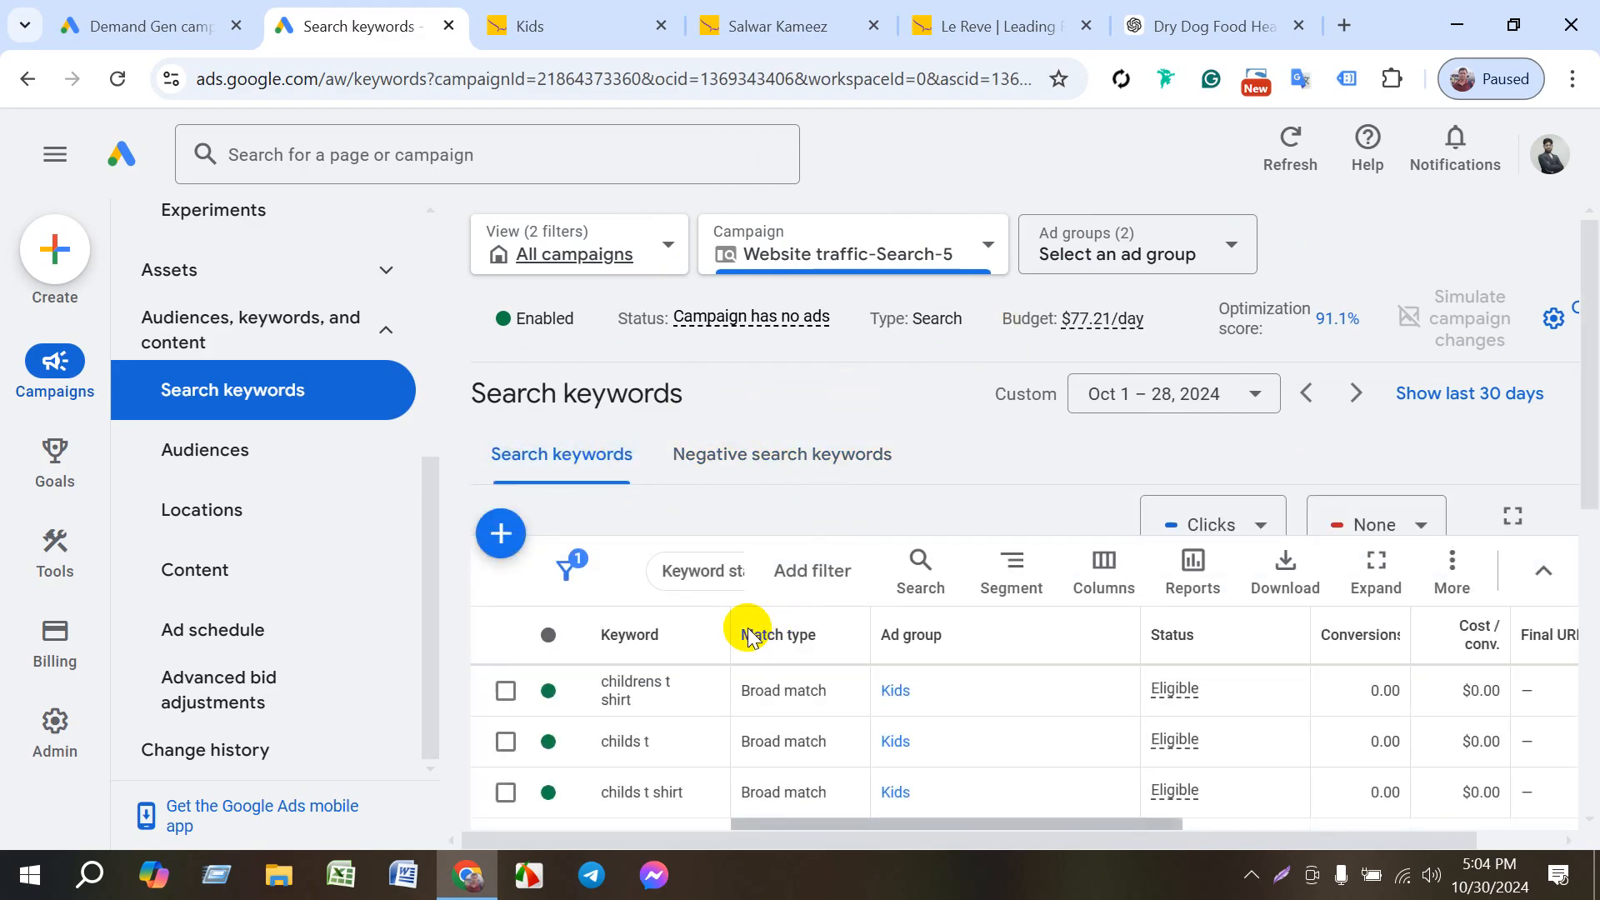
- Check which ad groups the Website traffic-Search-5 campaign contains, and review its Search keywords table
scroll(706, 643, down, 2)
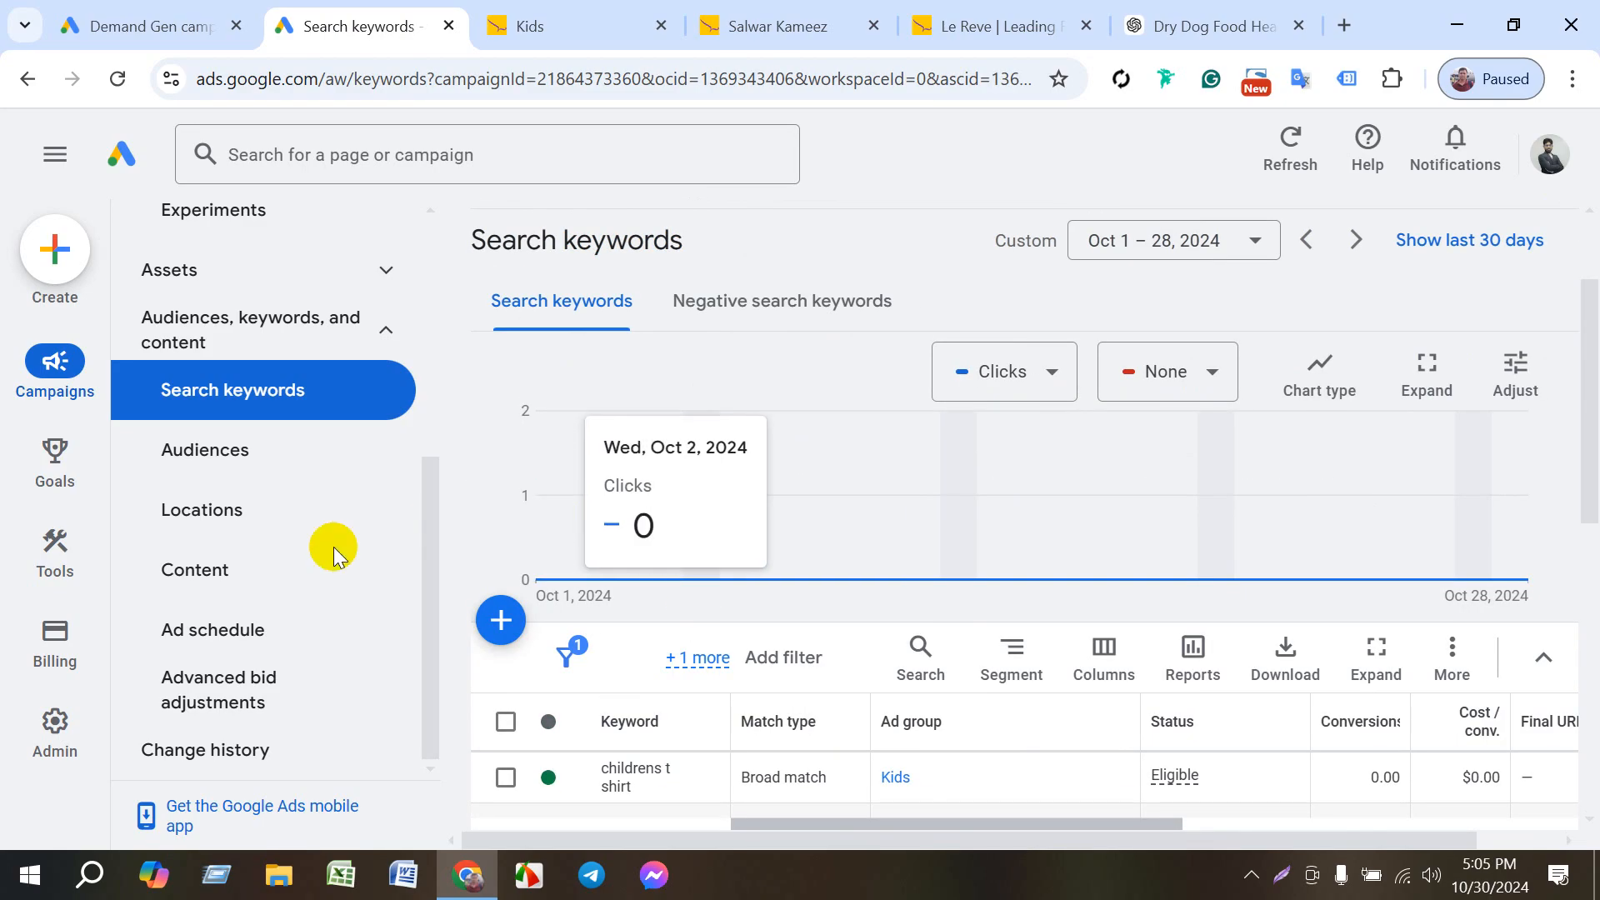
scroll(300, 539, up, 5)
scroll(963, 450, up, 2)
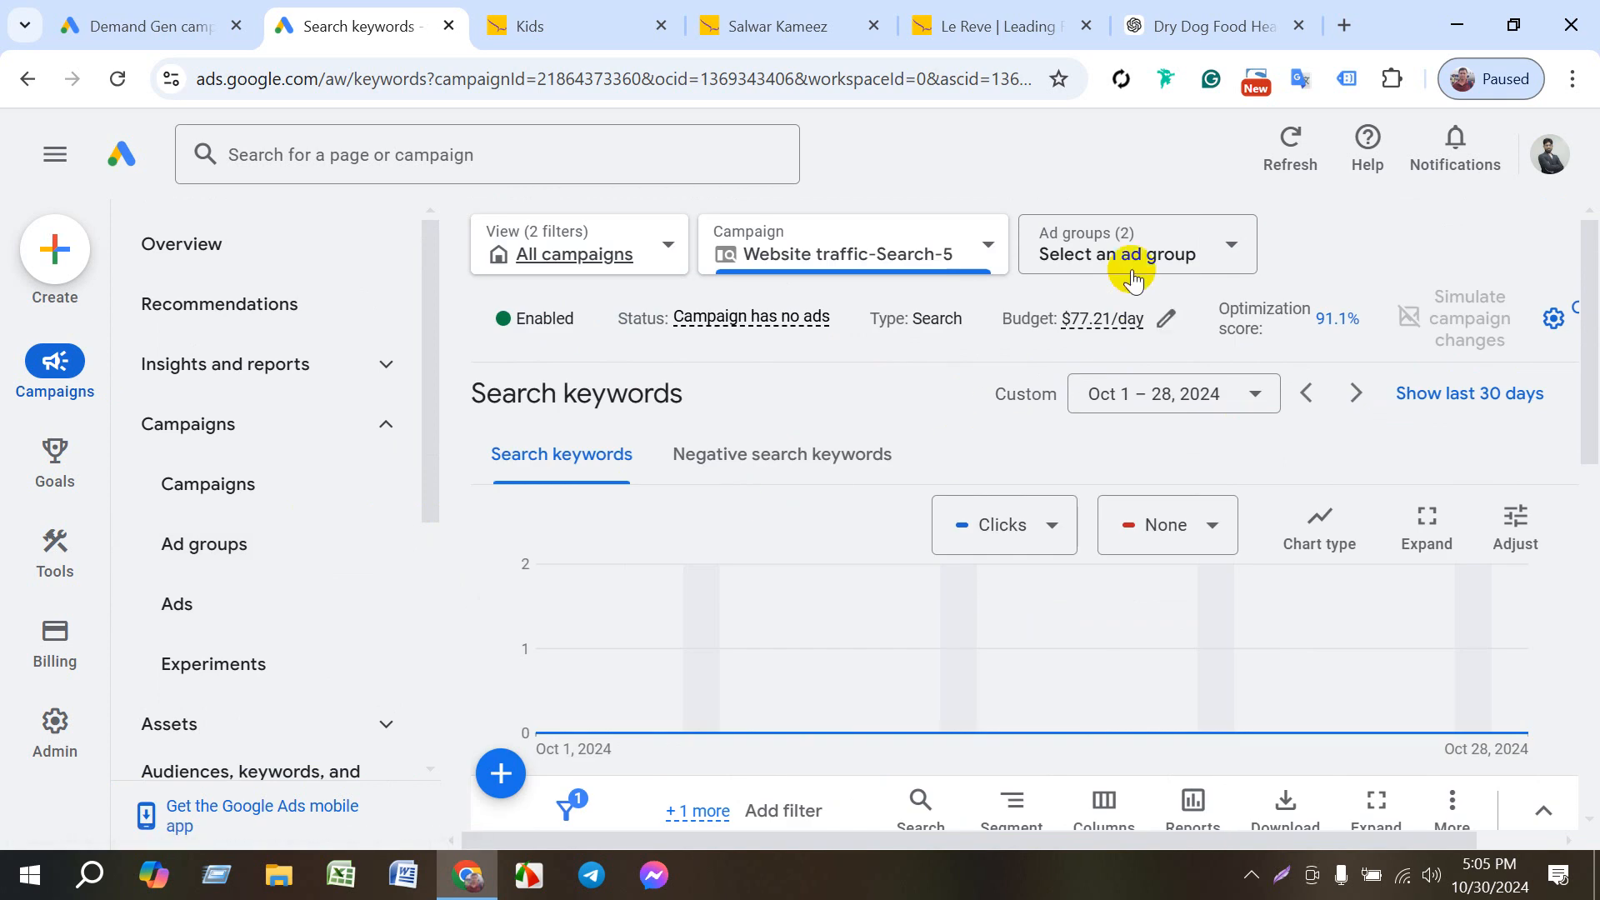
click(1179, 249)
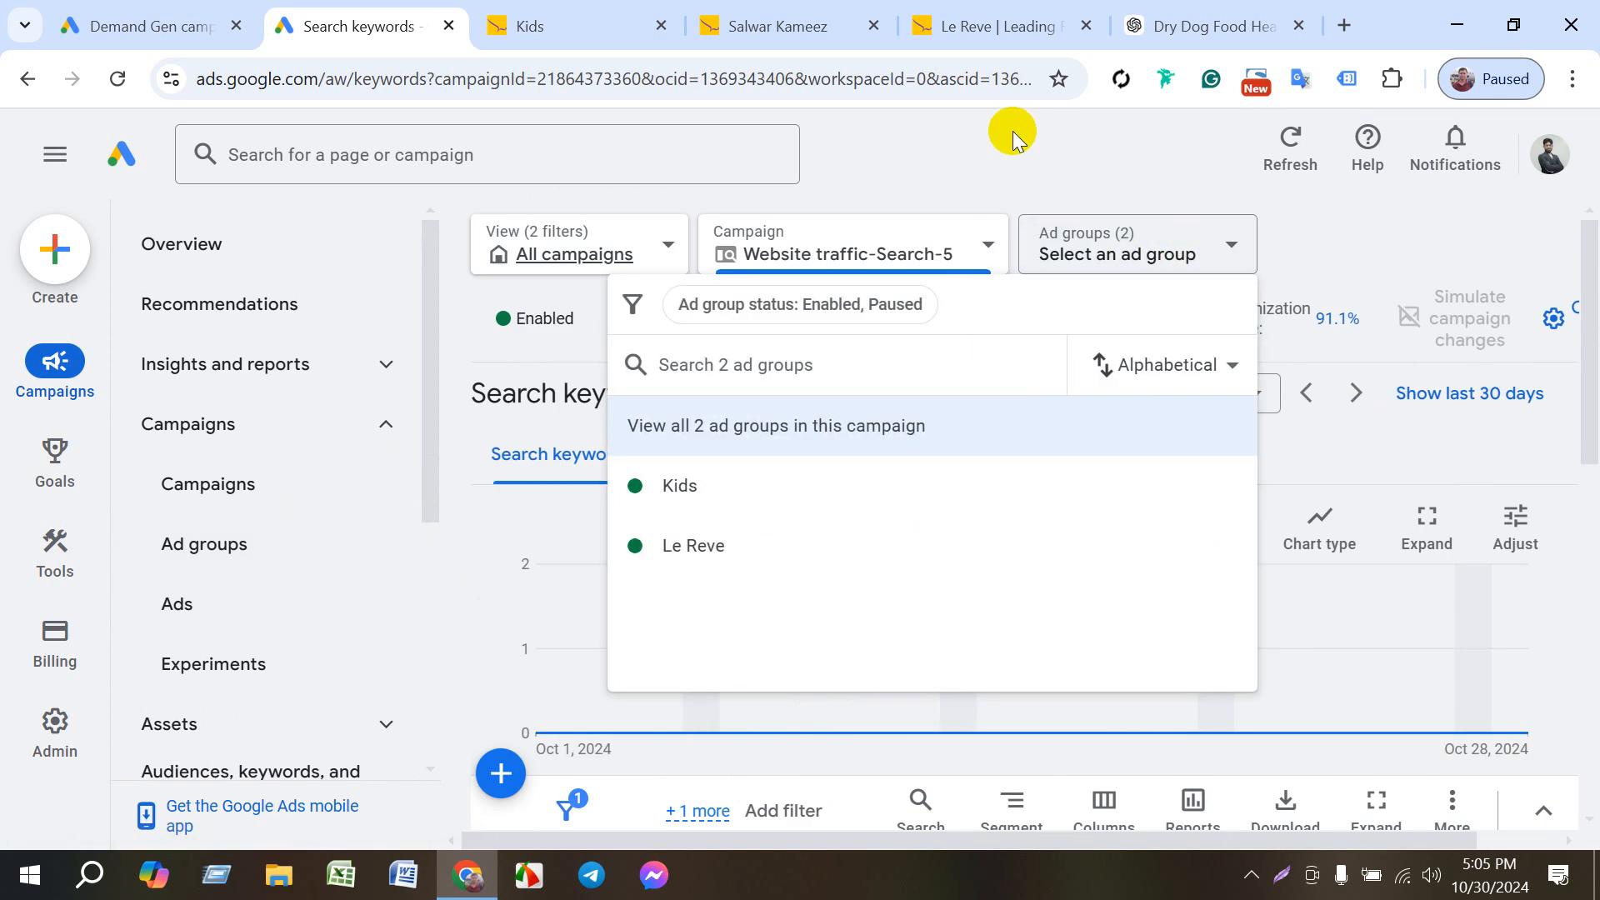
click(1023, 206)
scroll(621, 708, down, 4)
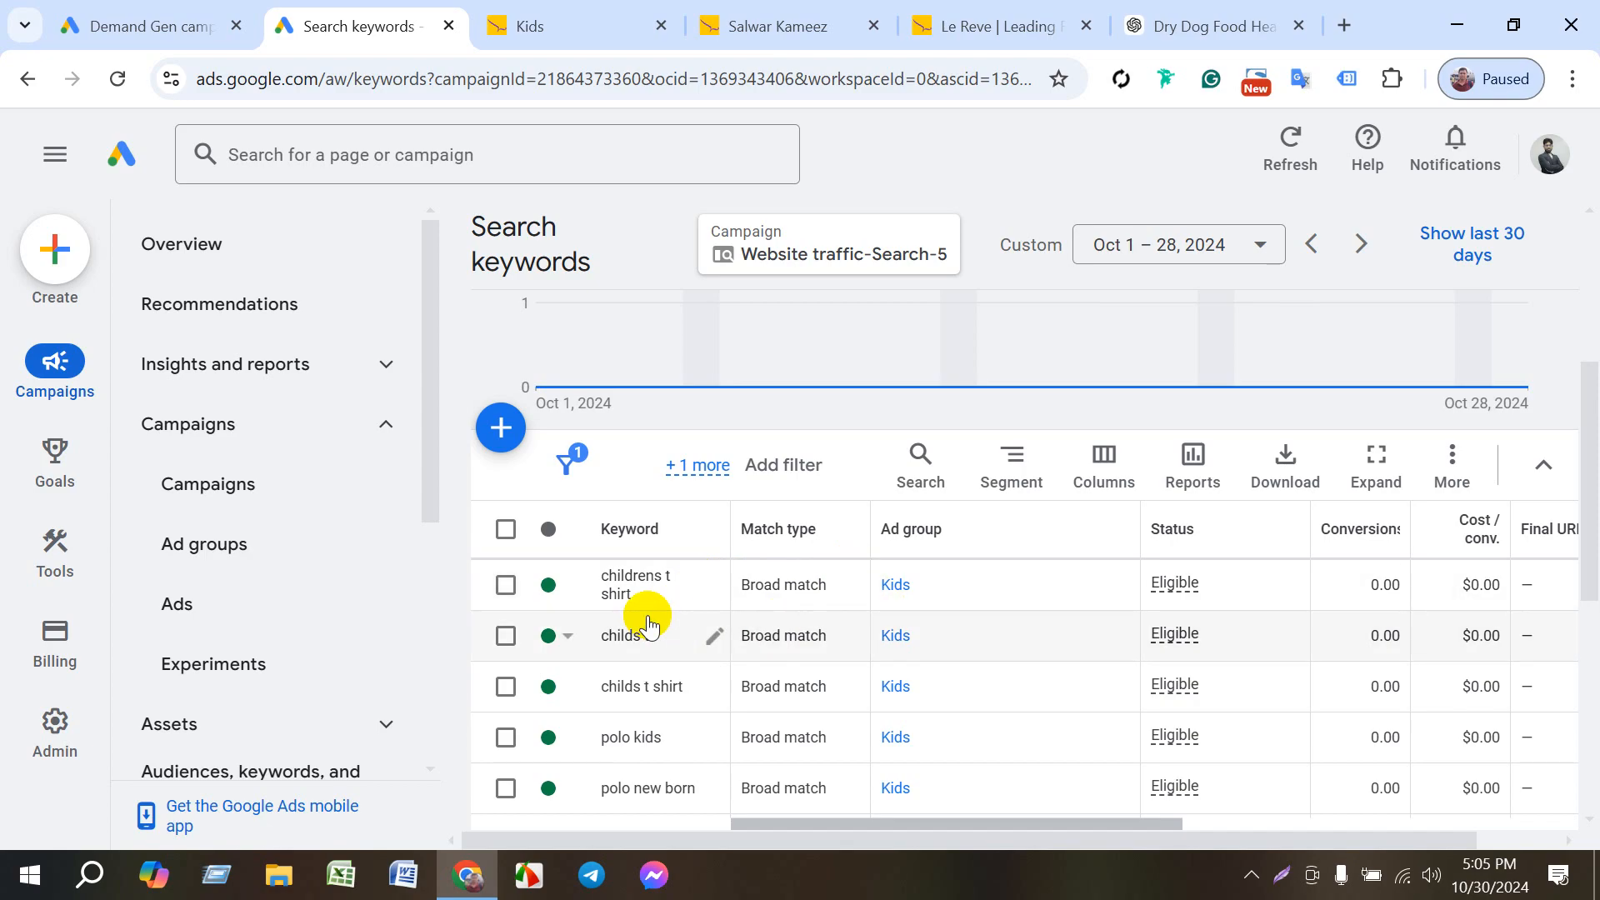
scroll(648, 623, up, 3)
scroll(648, 624, up, 2)
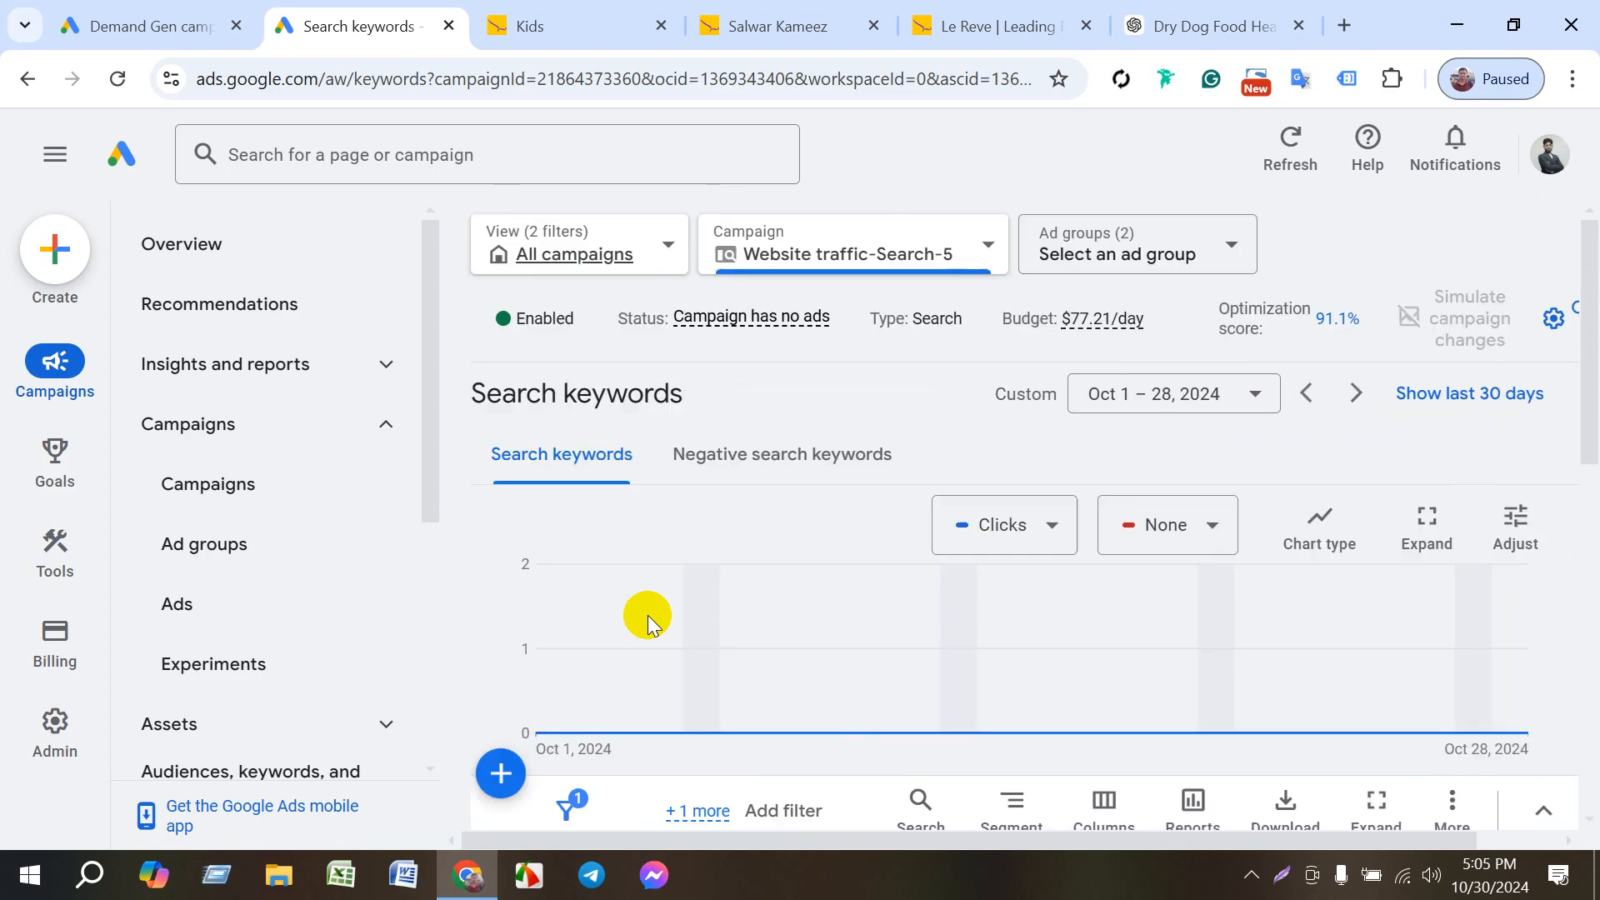
- View the campaign's Negative search keywords list, return to Search keywords and look over the keyword rows again
click(750, 463)
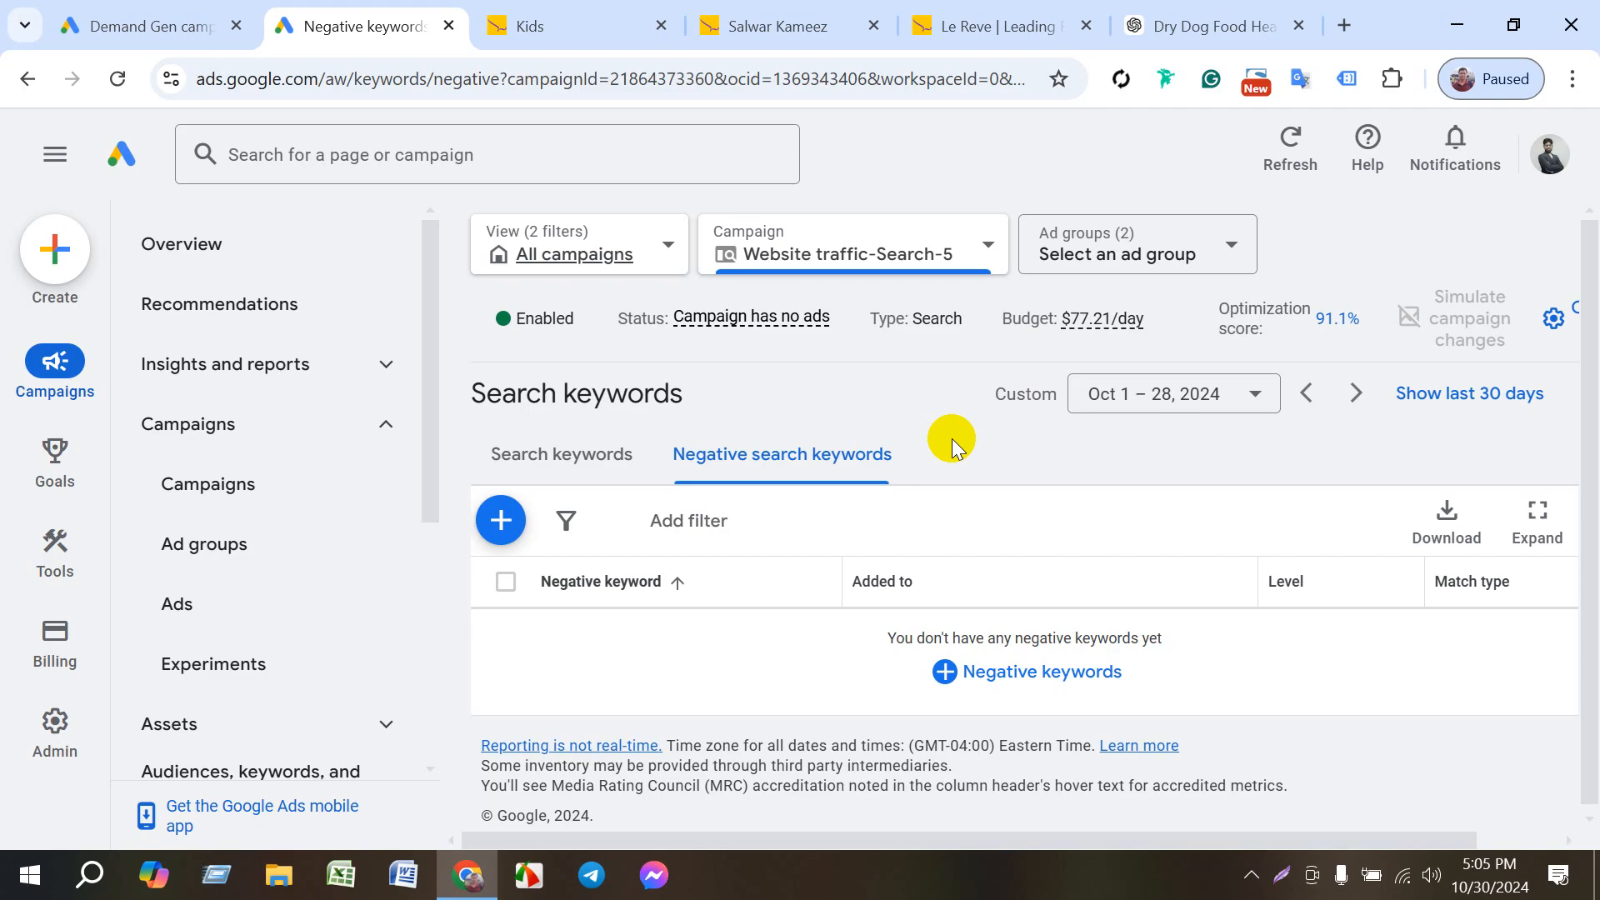
click(558, 472)
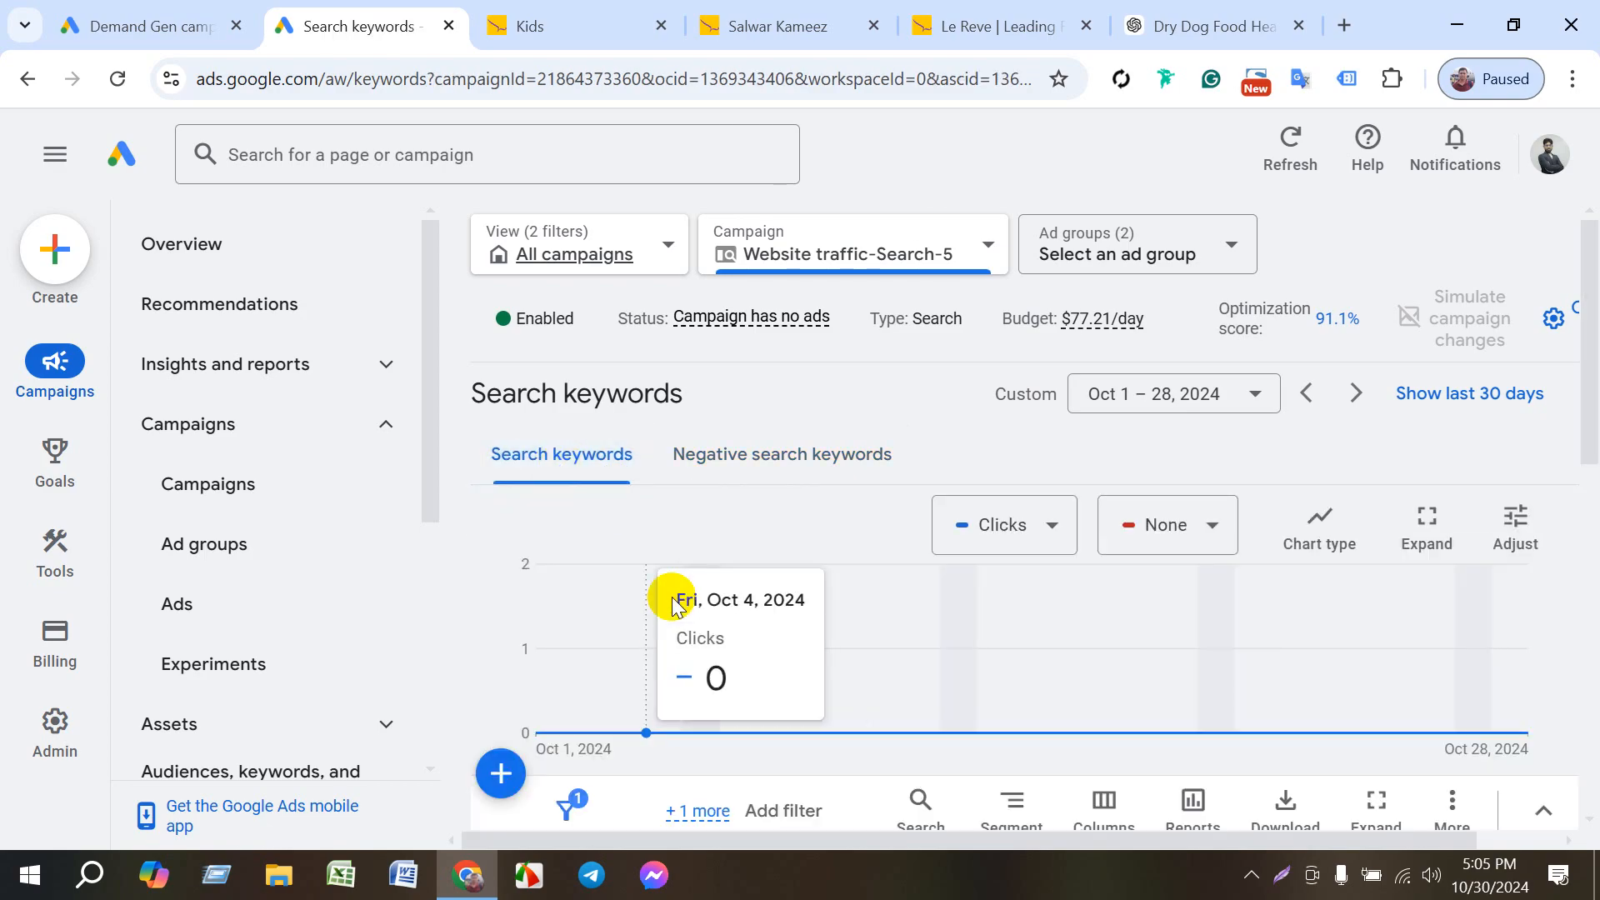
scroll(698, 704, down, 3)
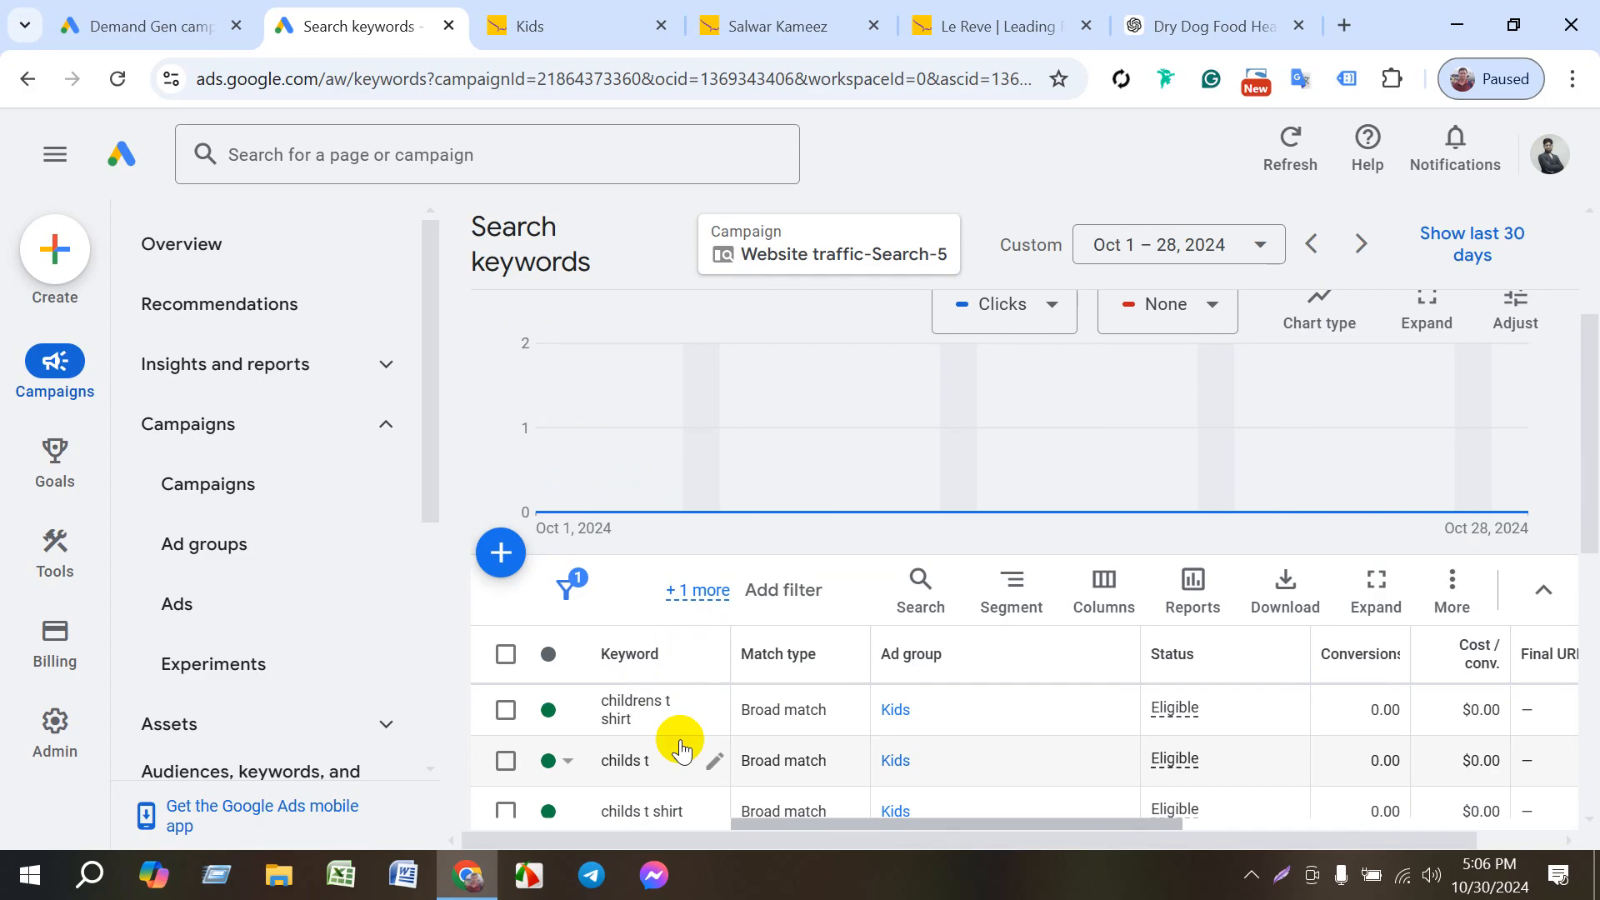
scroll(681, 748, up, 5)
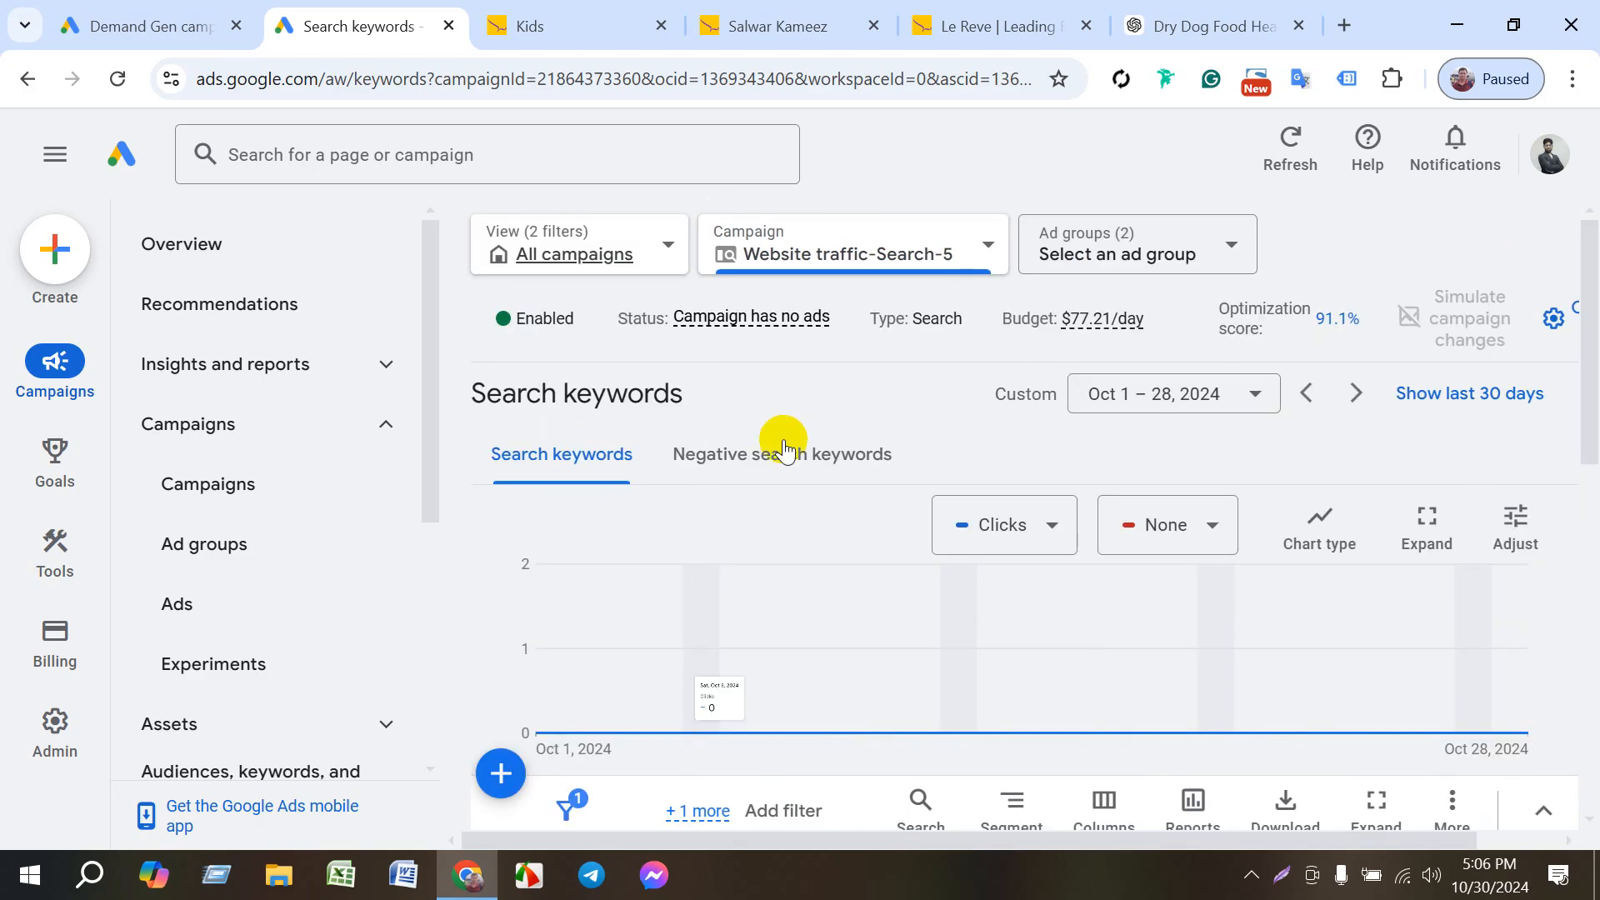
- Start adding negative keywords to the Website traffic-Search-5 campaign and enter "Online Graphic Design course" as the first entry
click(786, 450)
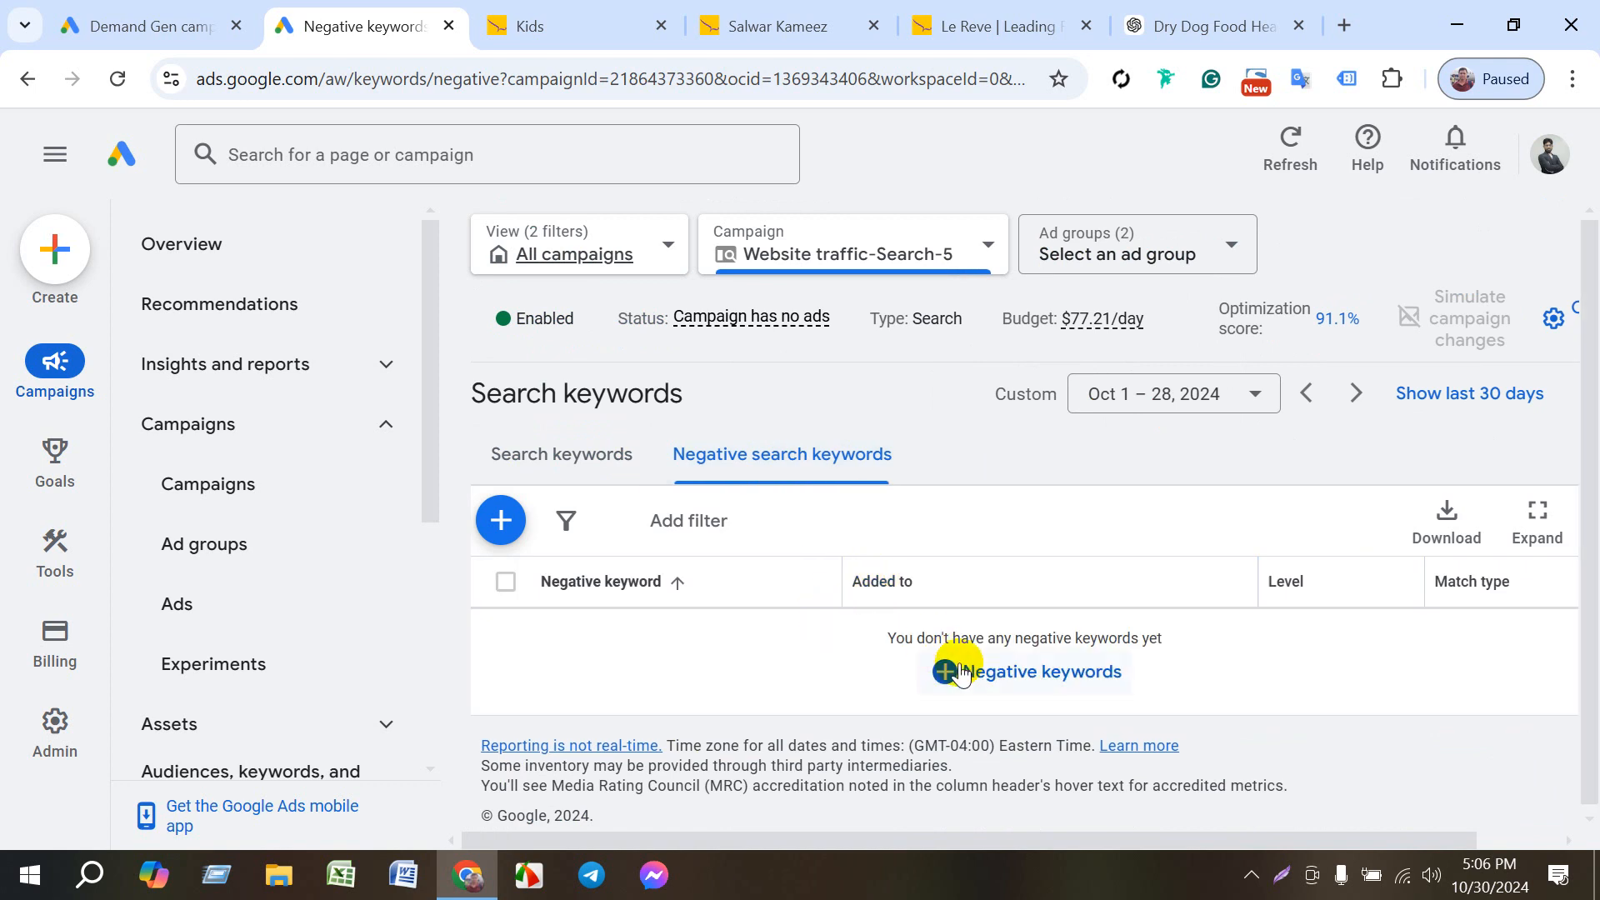
click(988, 671)
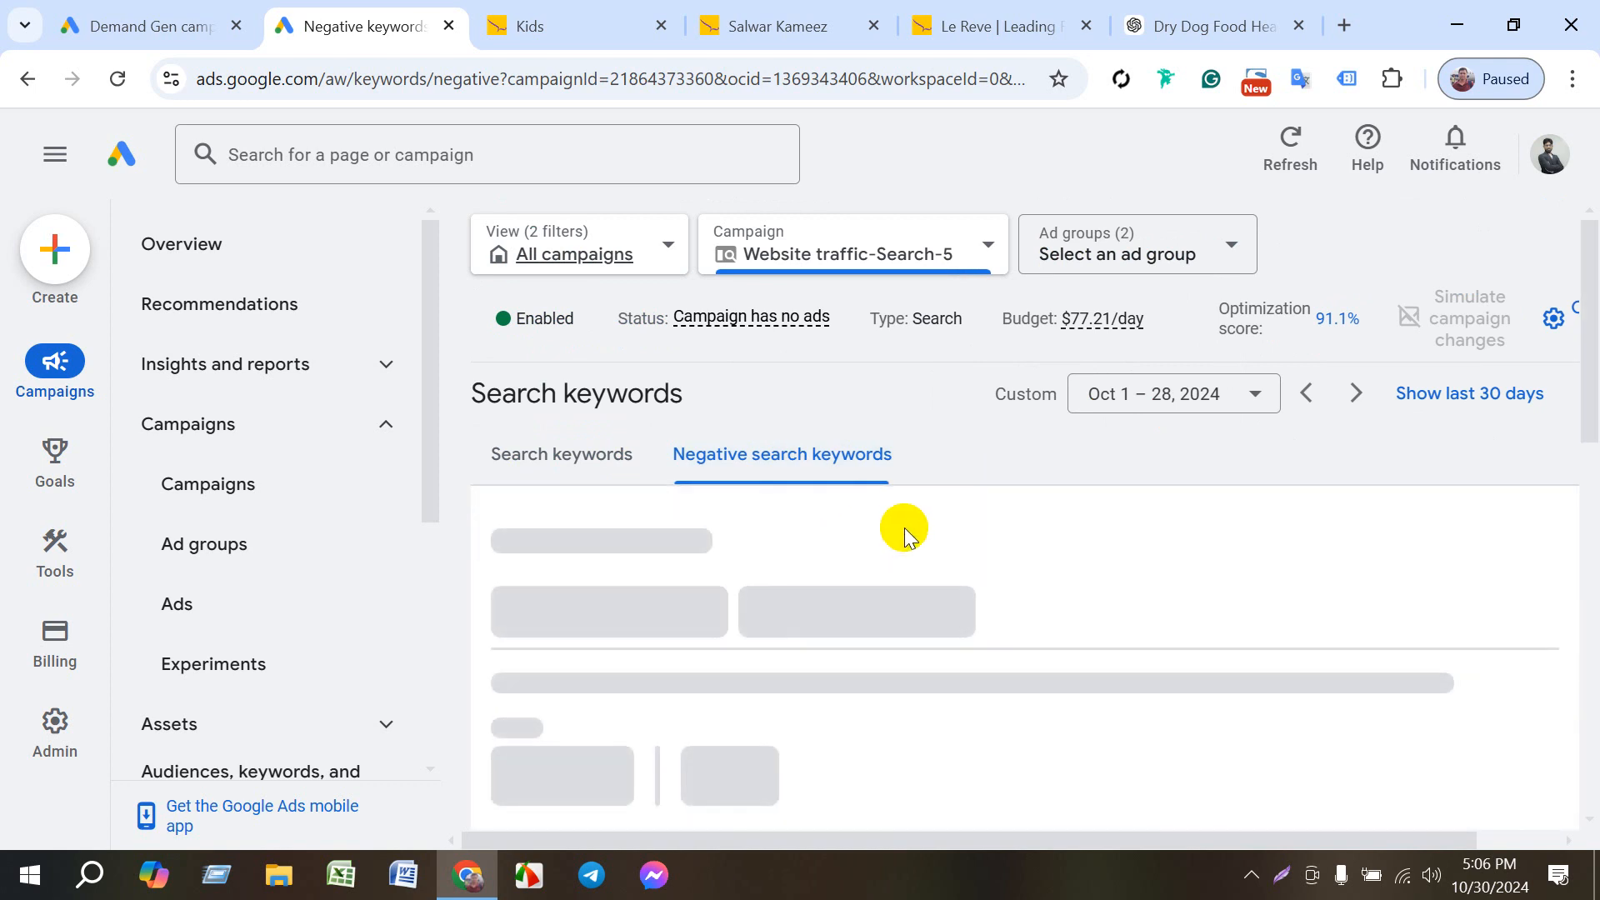
scroll(700, 636, down, 1)
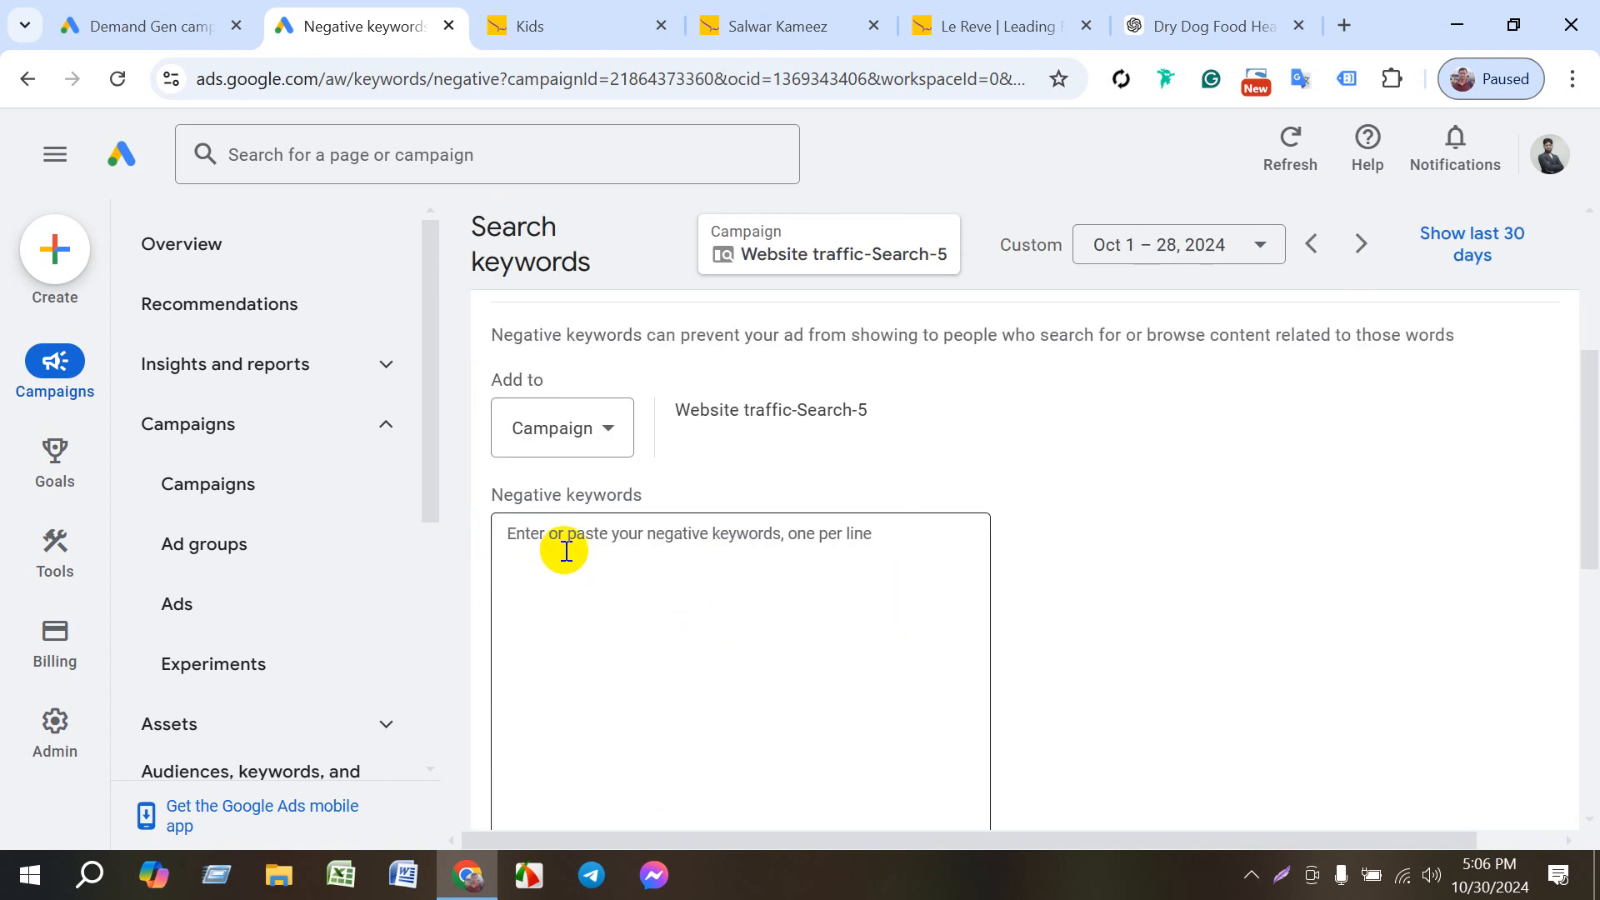
click(565, 550)
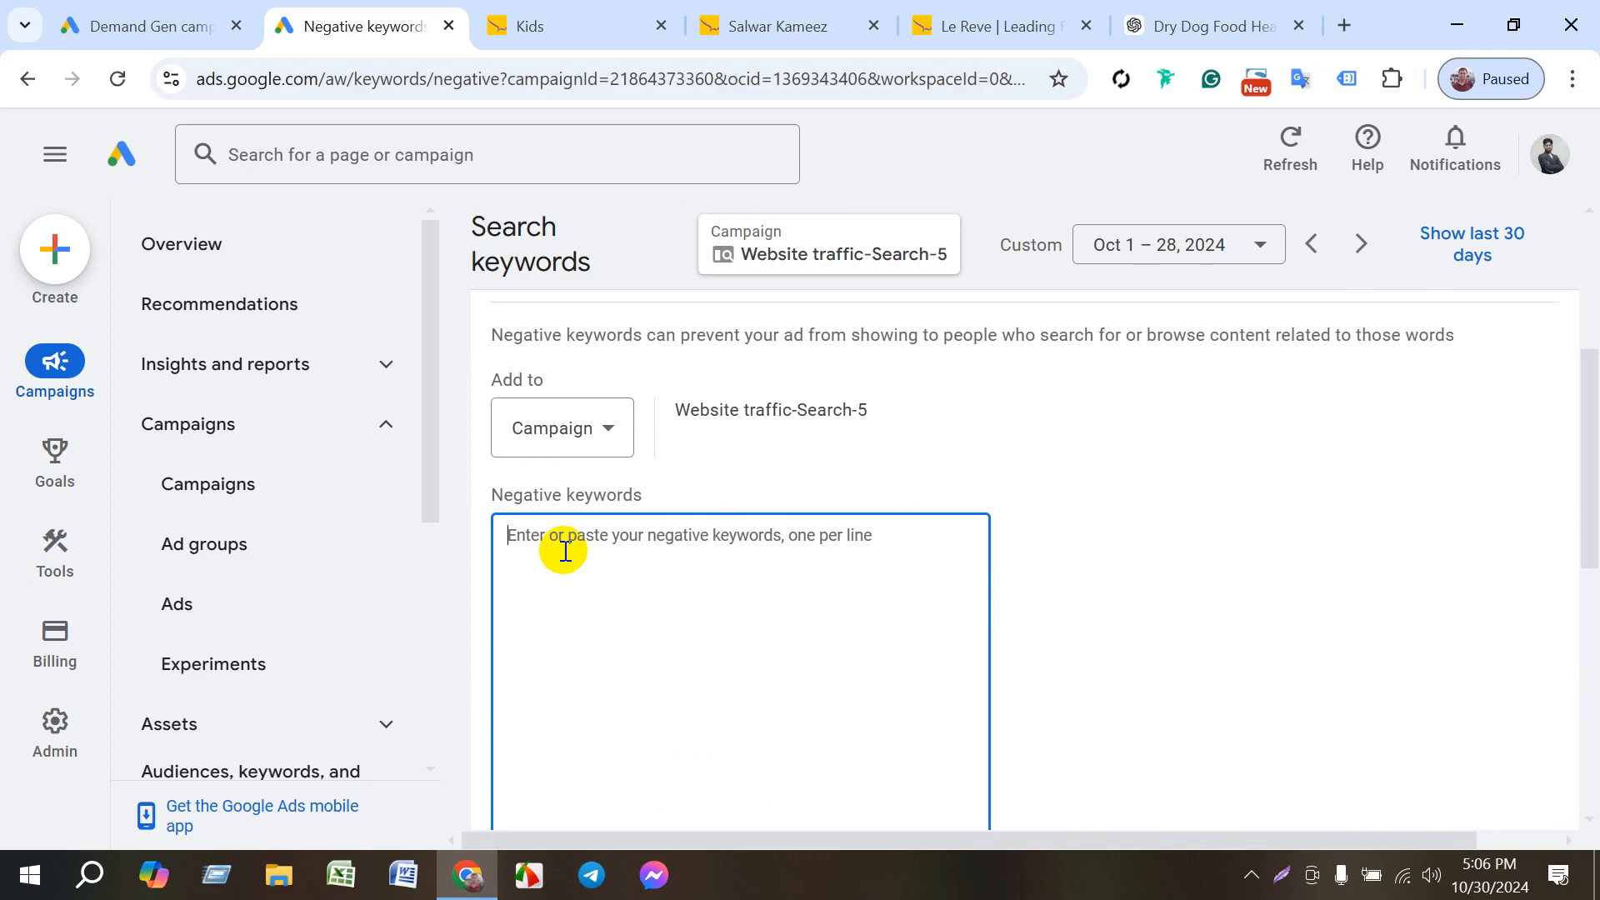
text(On )
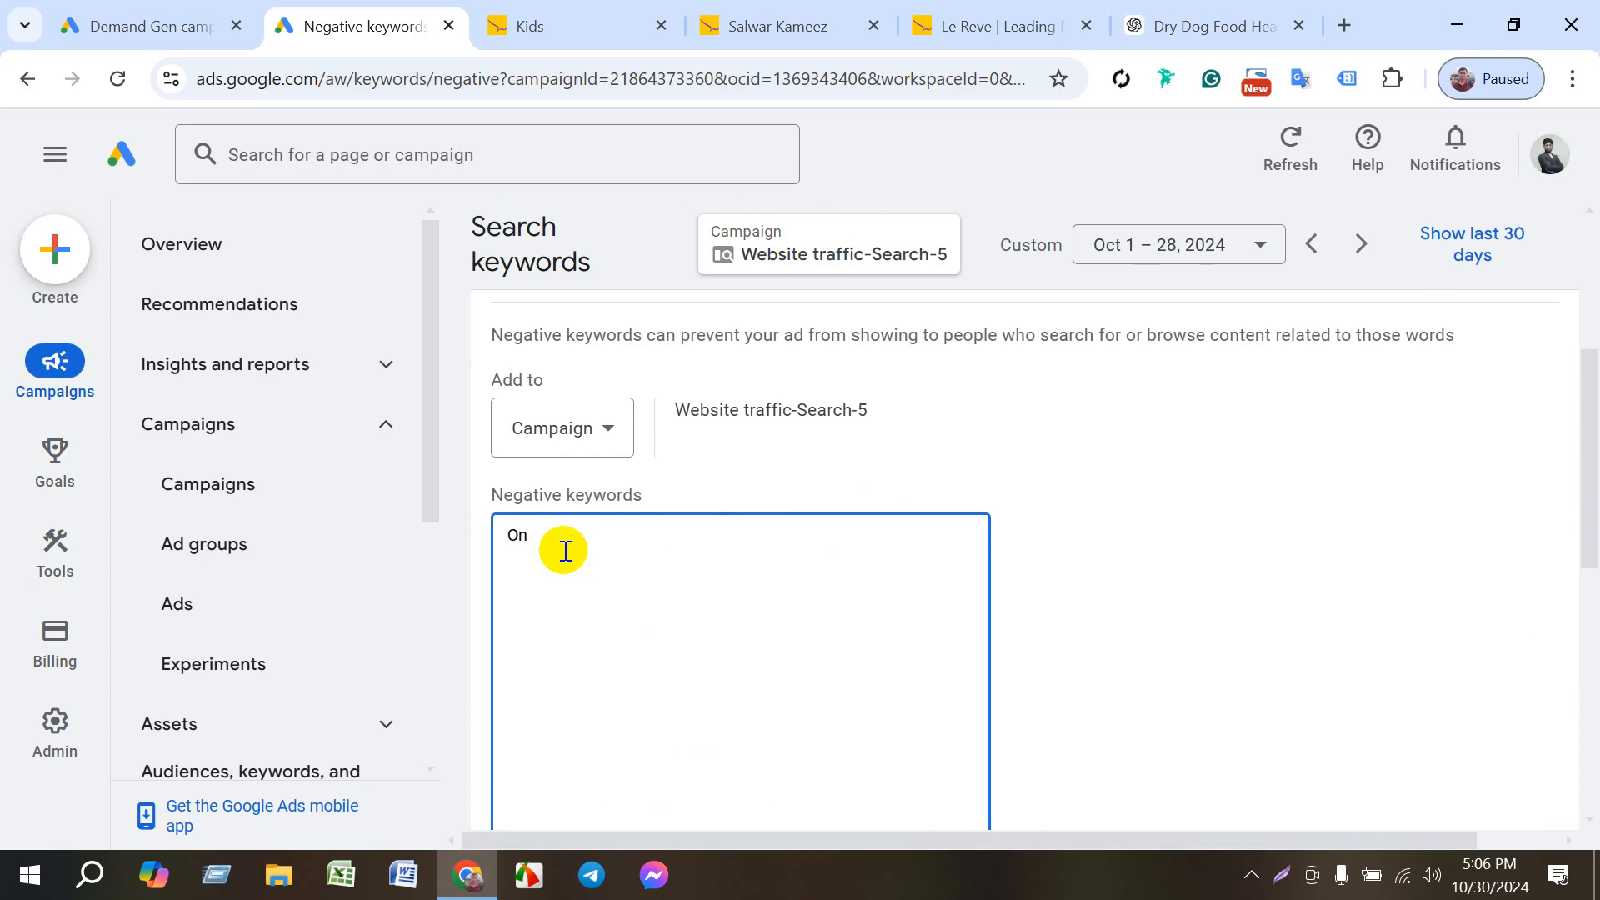
text(line Graphic Design course)
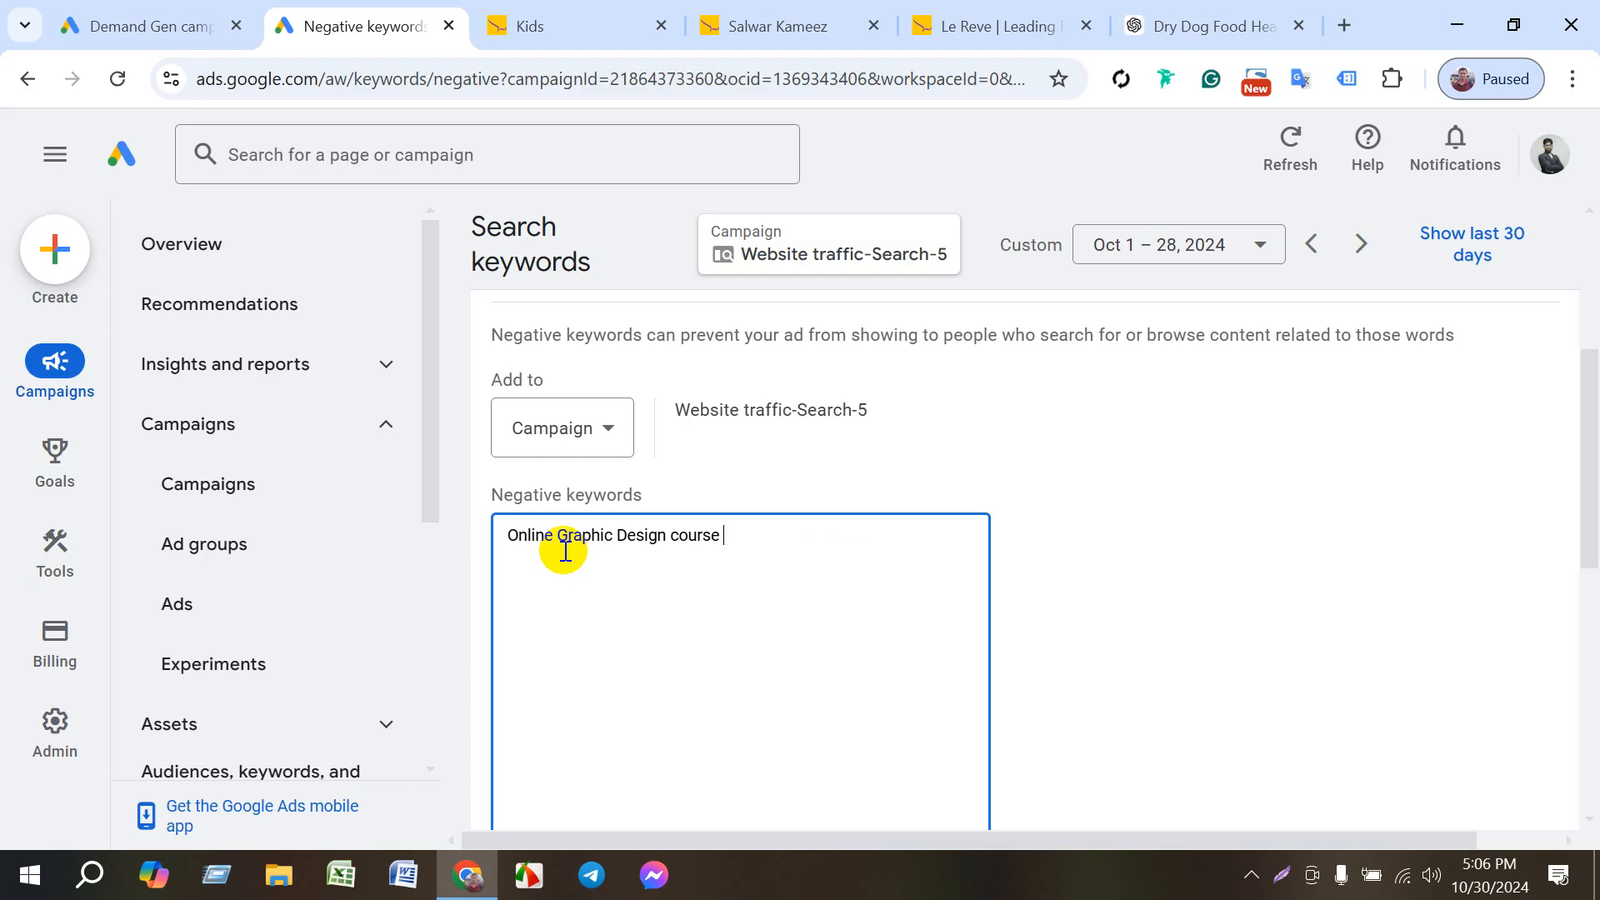
- Shorten the negative keyword entry to Graphic Design and enclose it in double quotation marks for phrase match
click(553, 536)
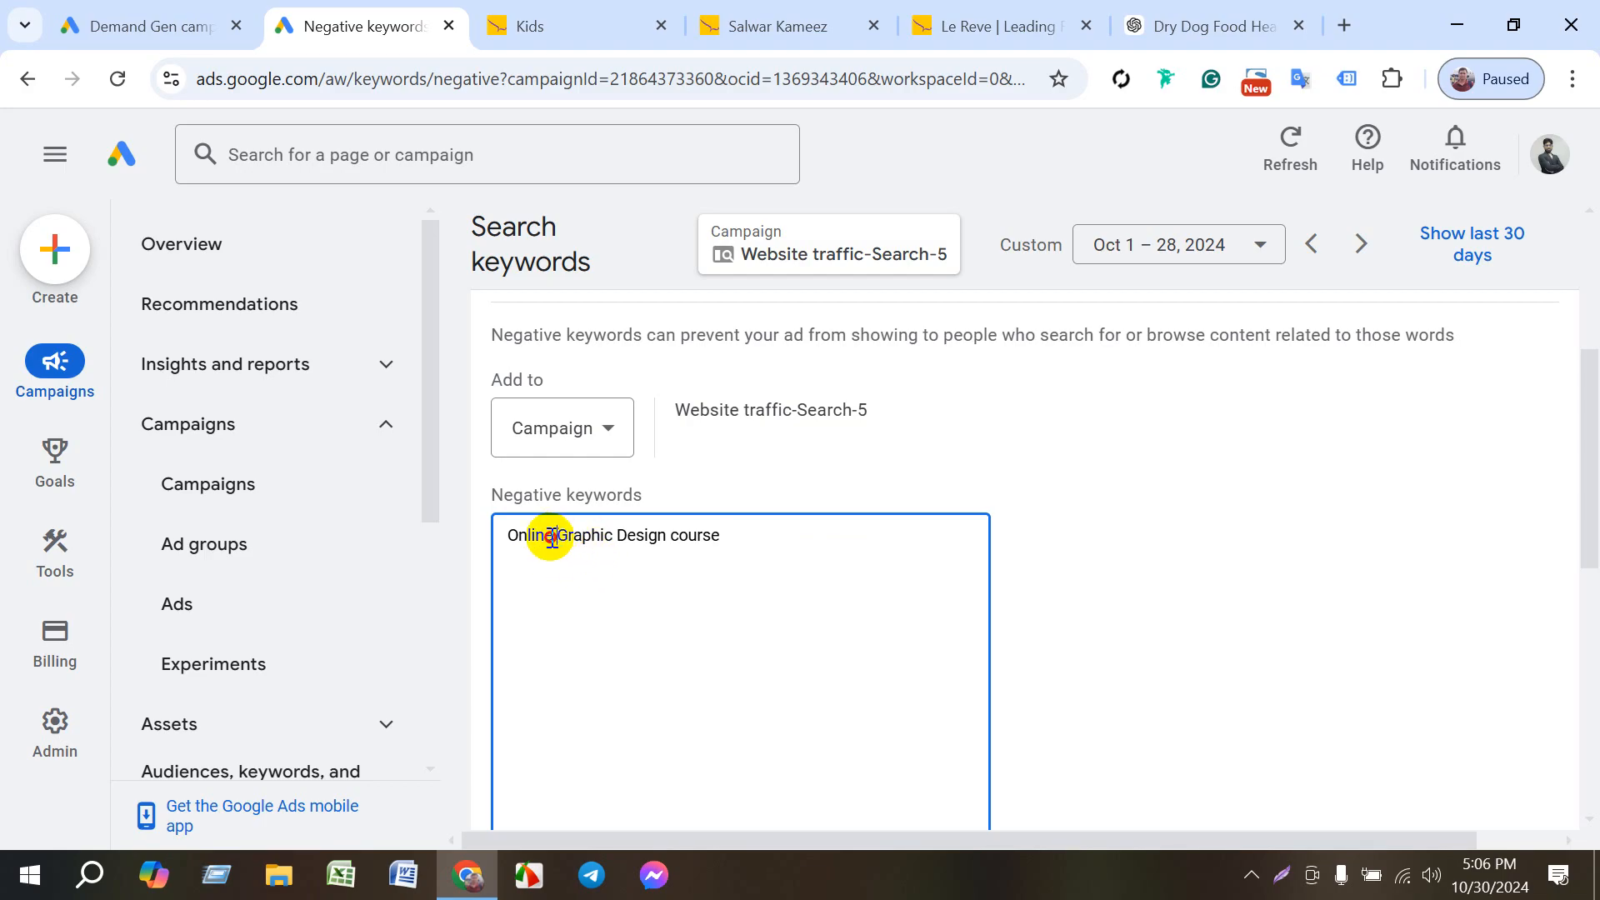
drag(553, 536, 499, 538)
key(BackSpace)
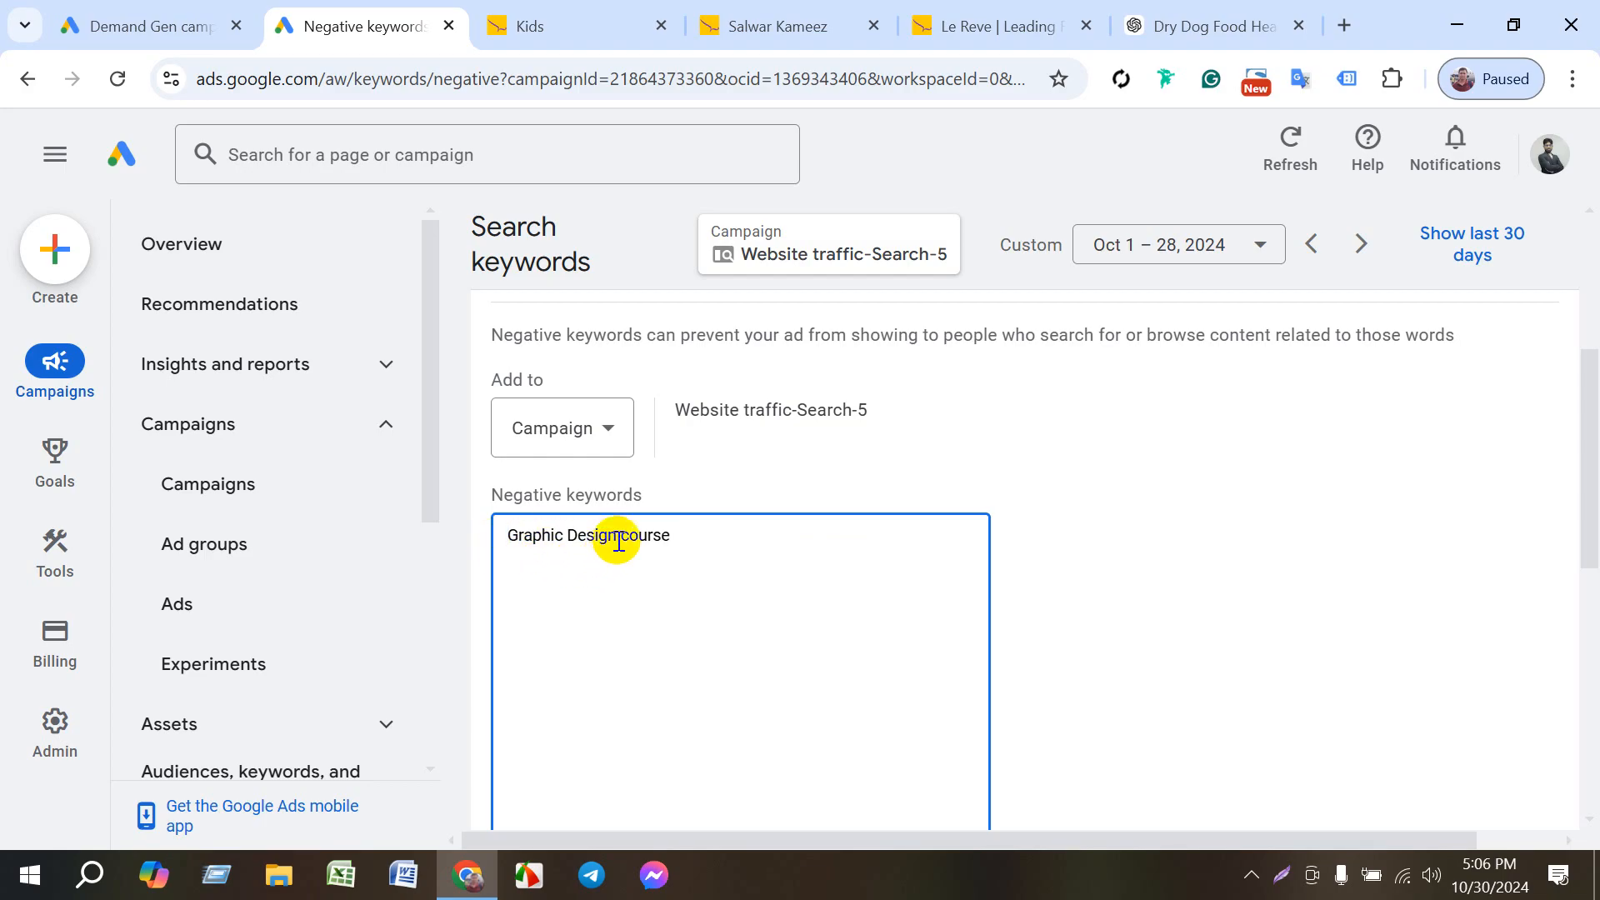
drag(618, 542, 703, 542)
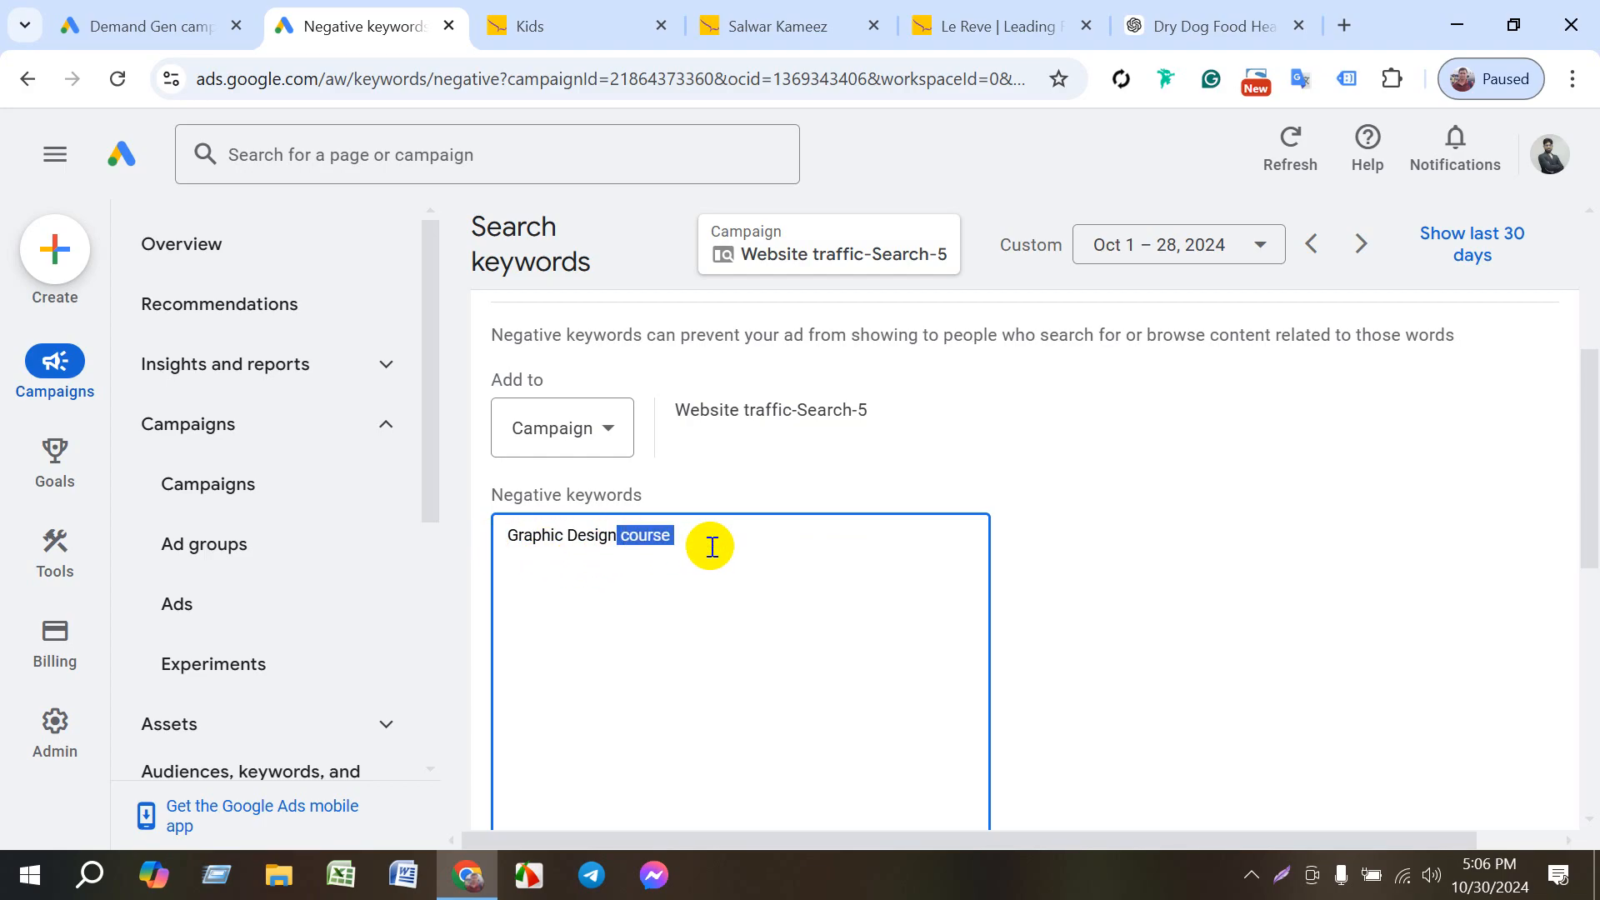
key(BackSpace)
text(")
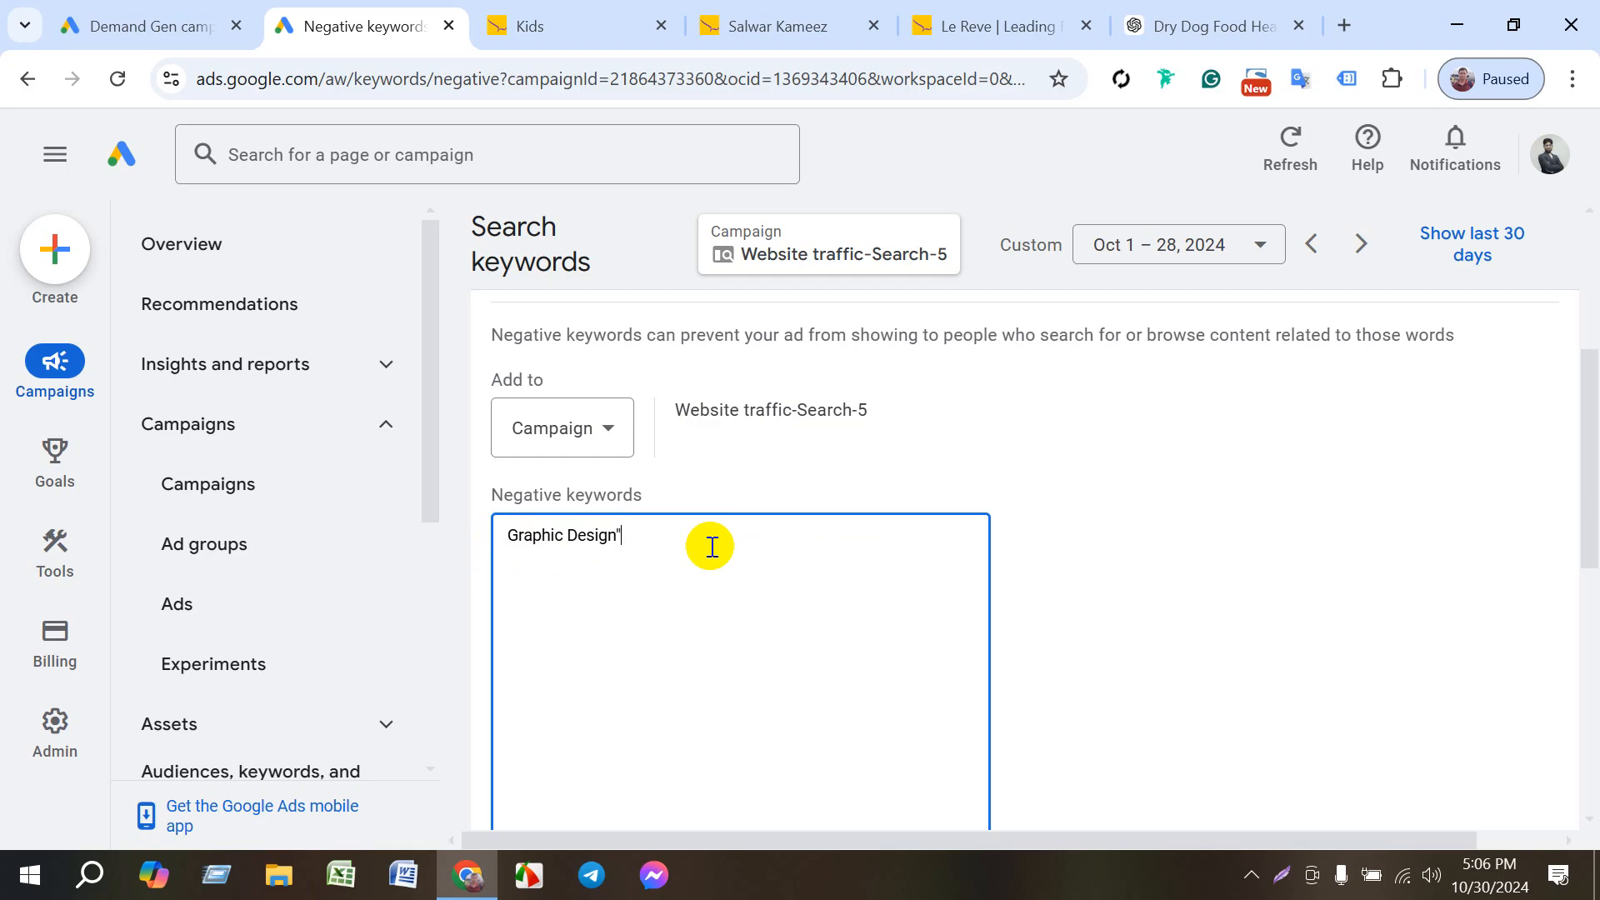
click(509, 537)
text(")
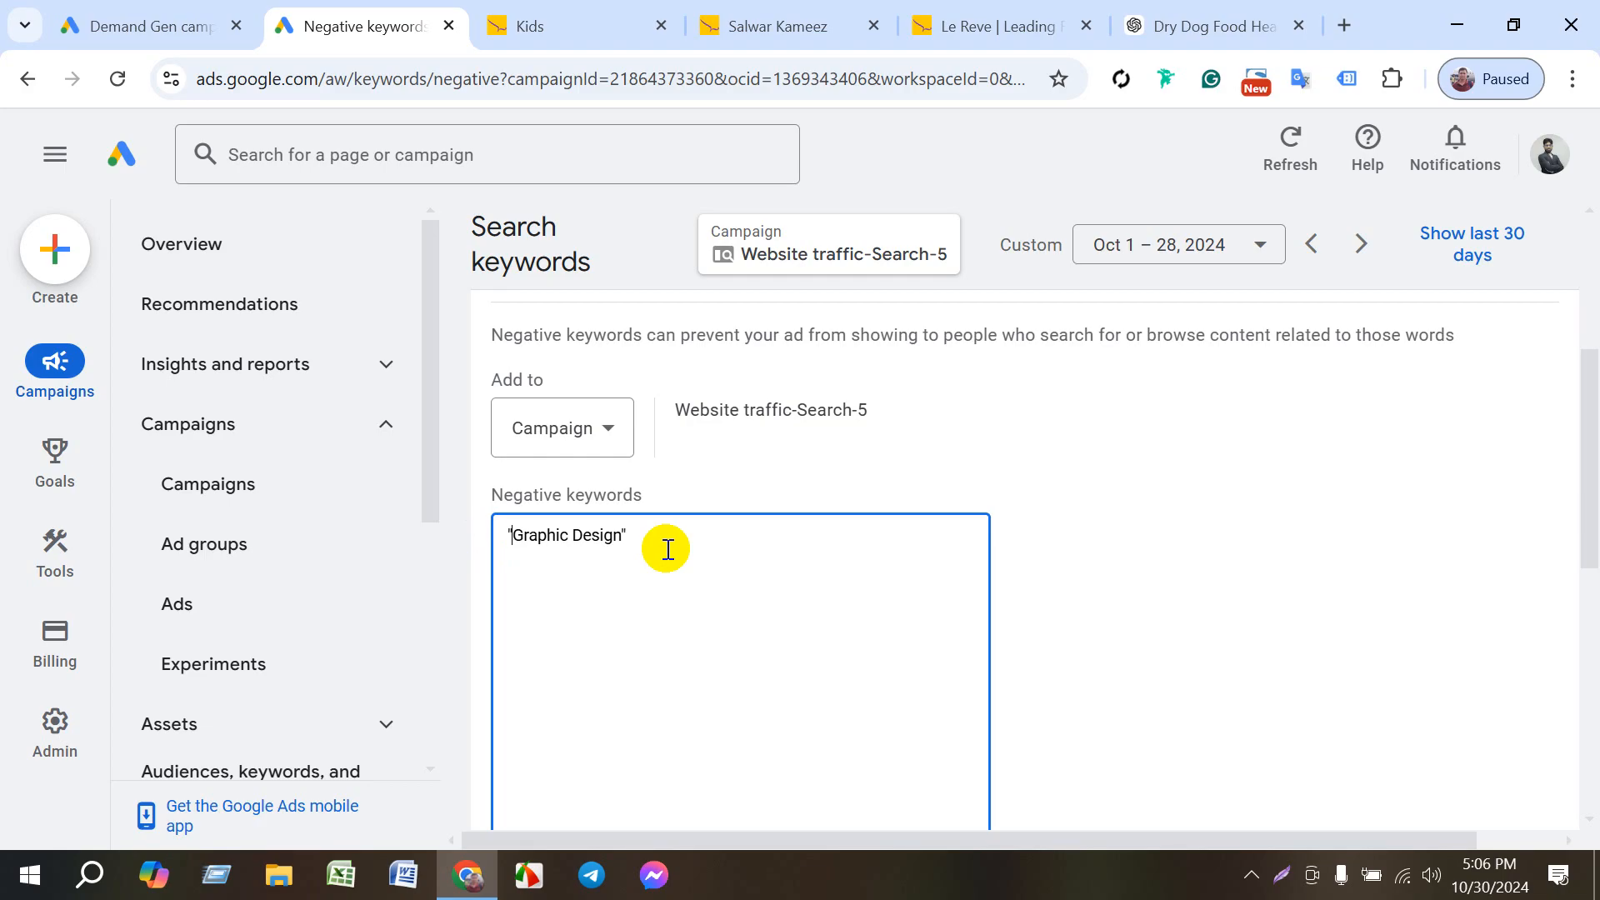
- Remove the quotation marks around the Graphic Design negative keyword
click(763, 482)
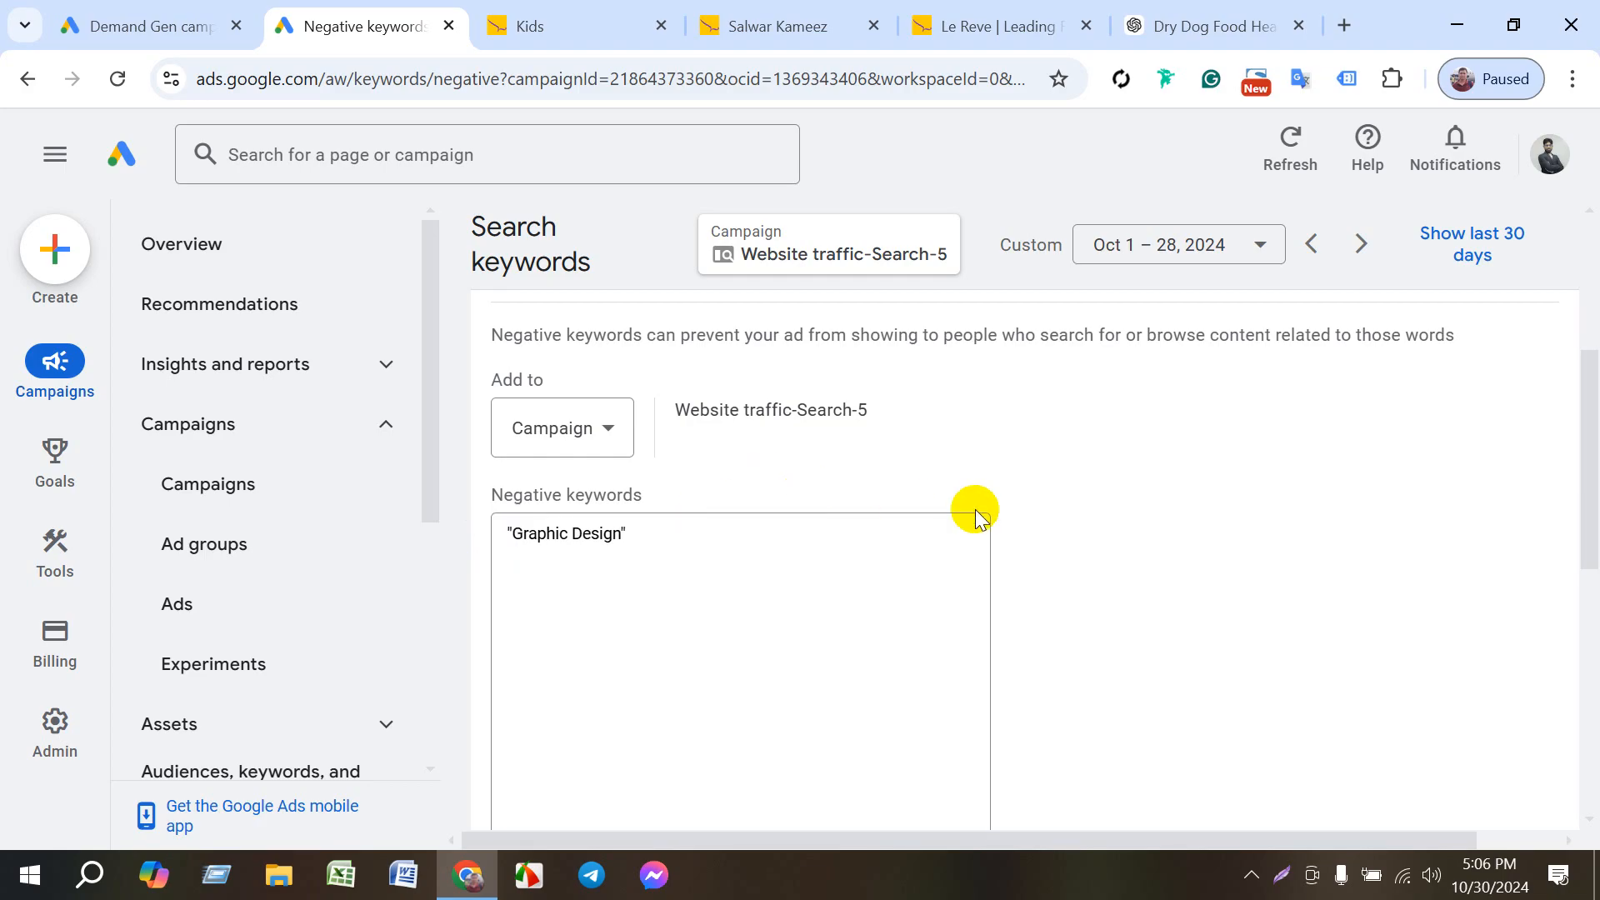
click(682, 540)
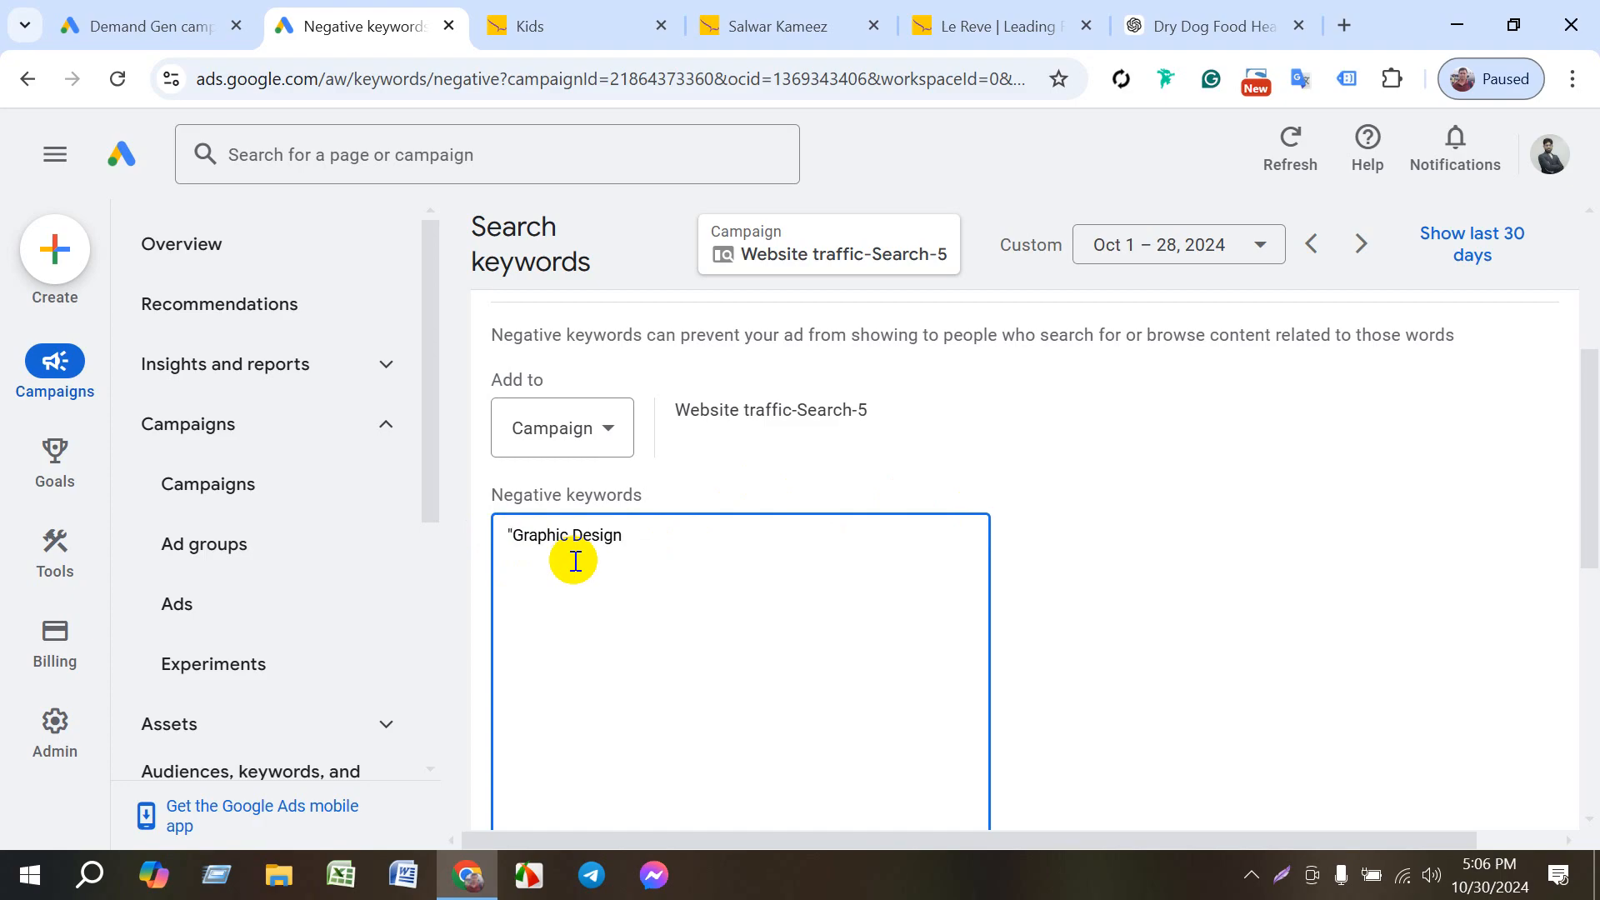
key(BackSpace)
click(639, 542)
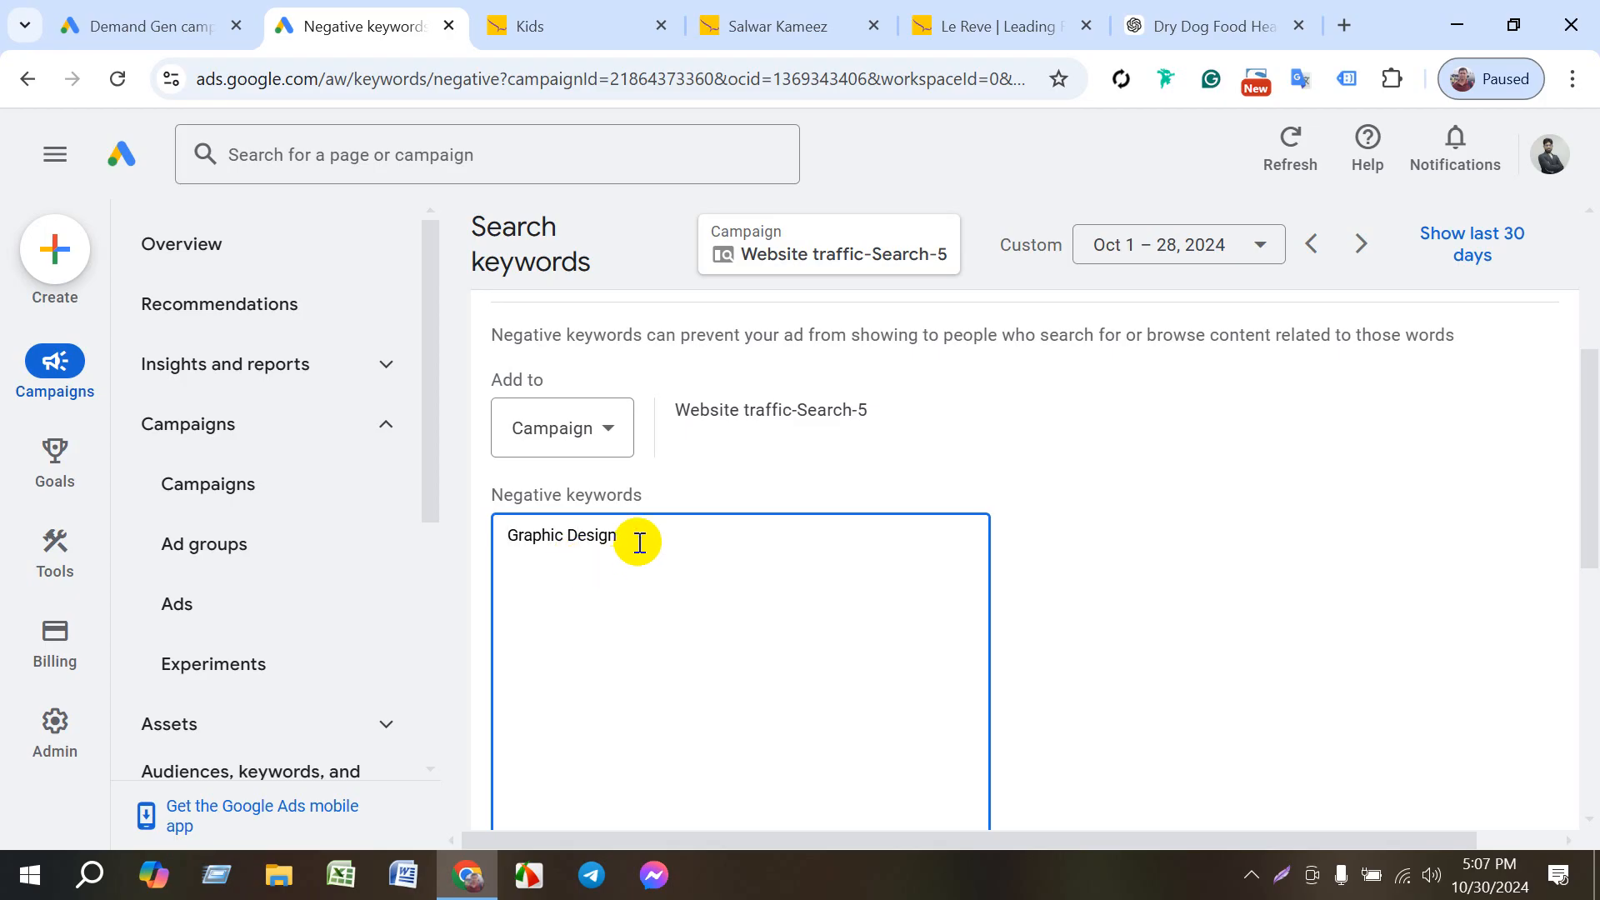
- Add Offline and Web design as further negative keywords on separate lines below Graphic Design
key(Return)
text(Offline)
key(Return)
text(Web design)
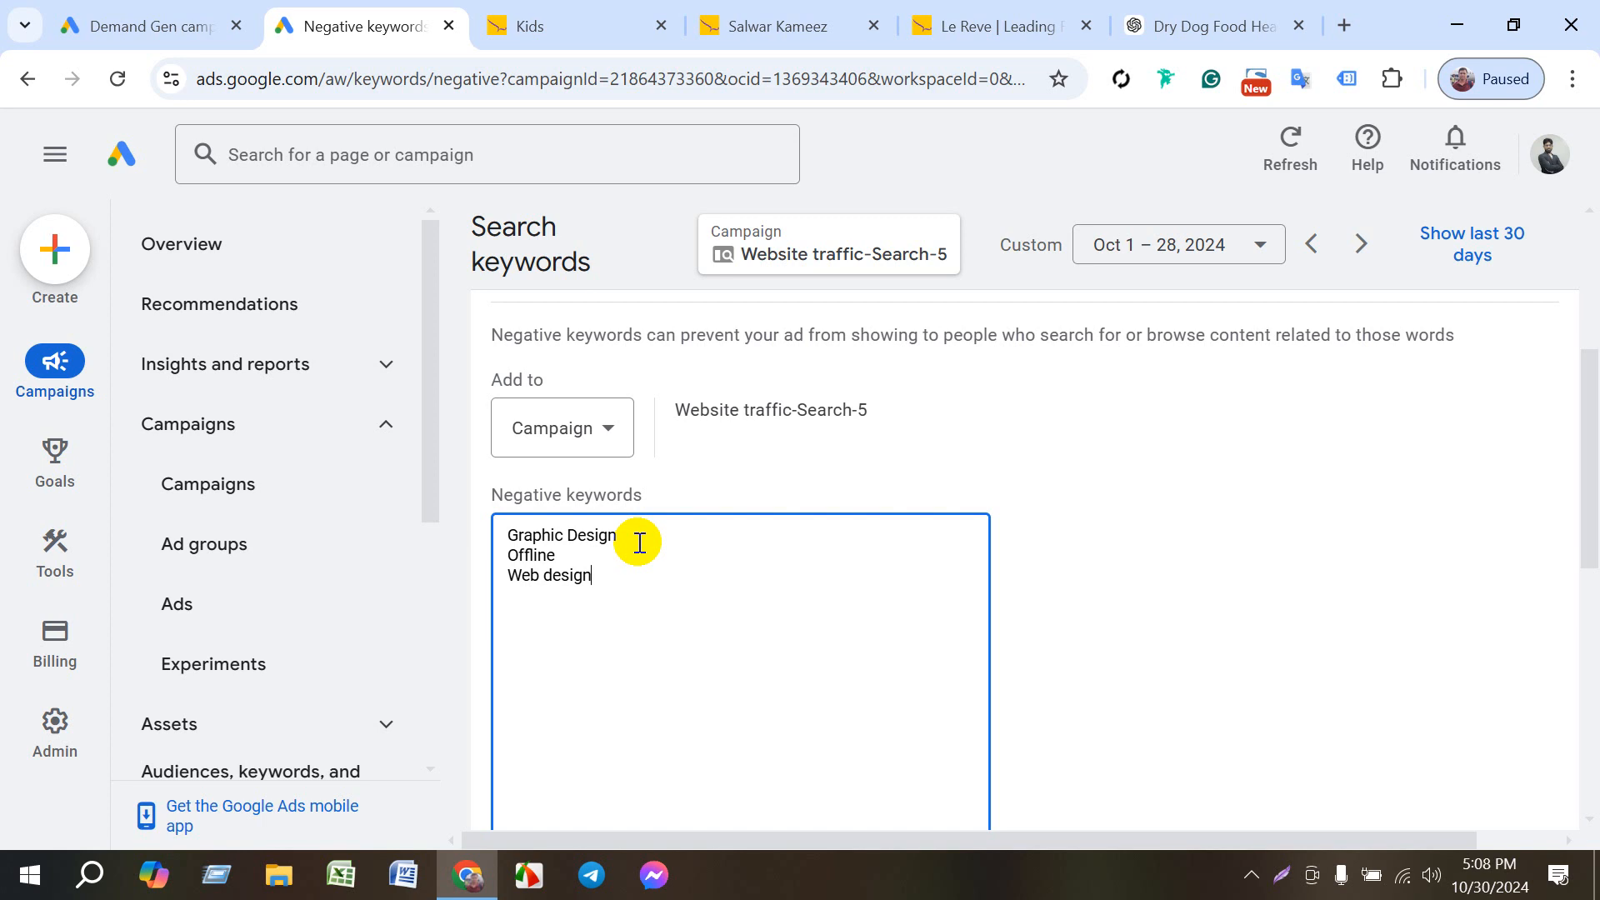
click(992, 443)
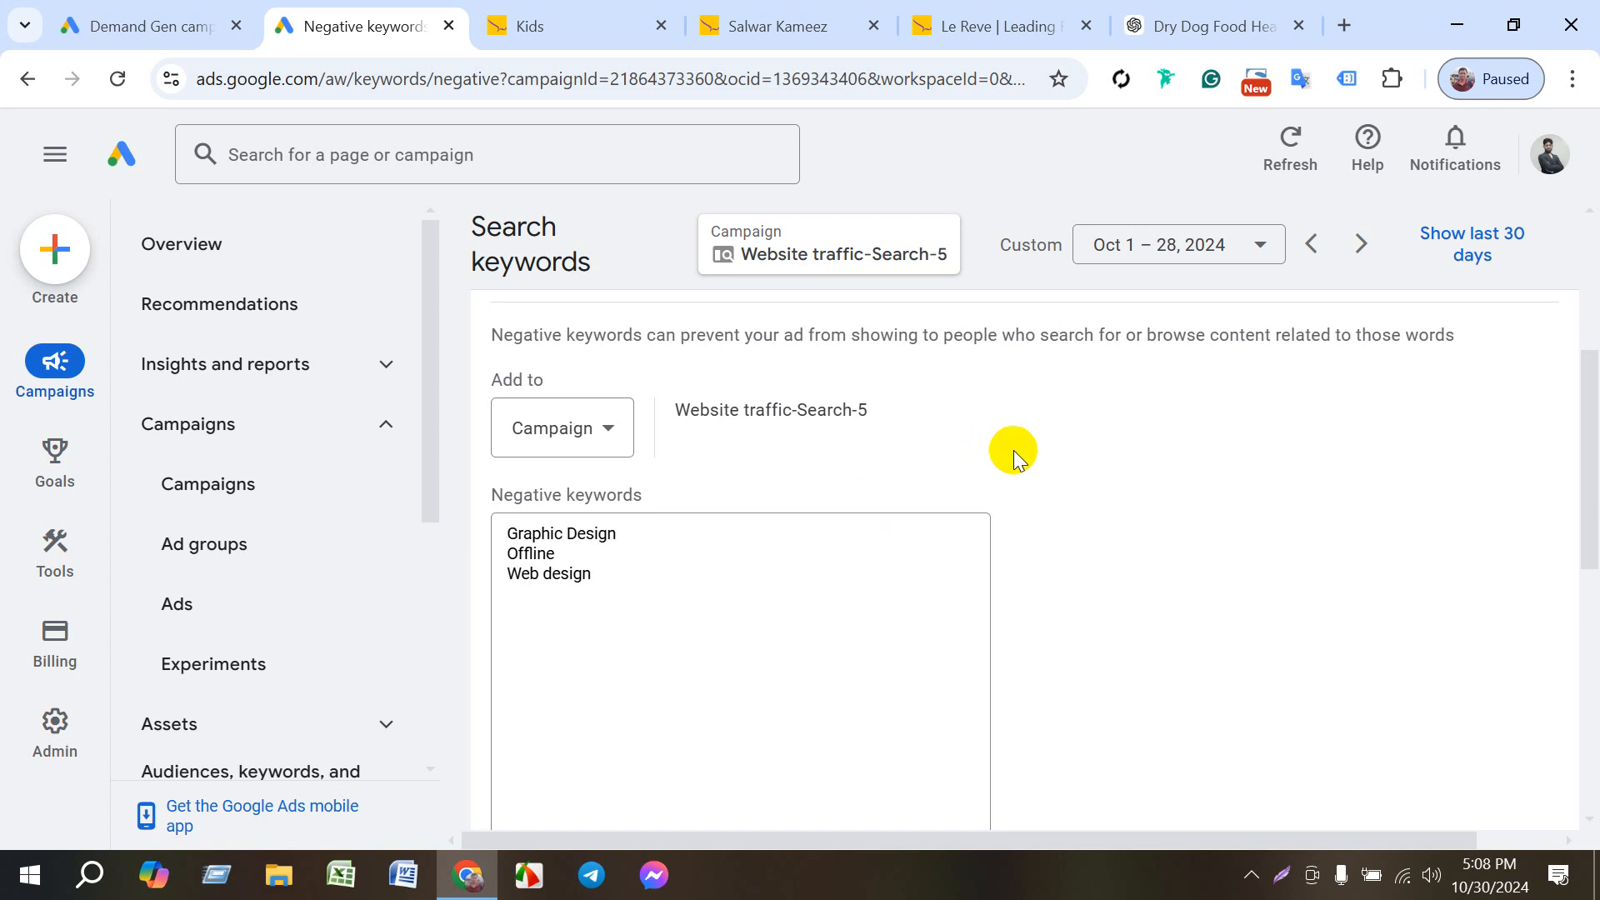
- Switch the negative keywords' target level to Ad group and check which ad groups are offered, without choosing one
click(614, 425)
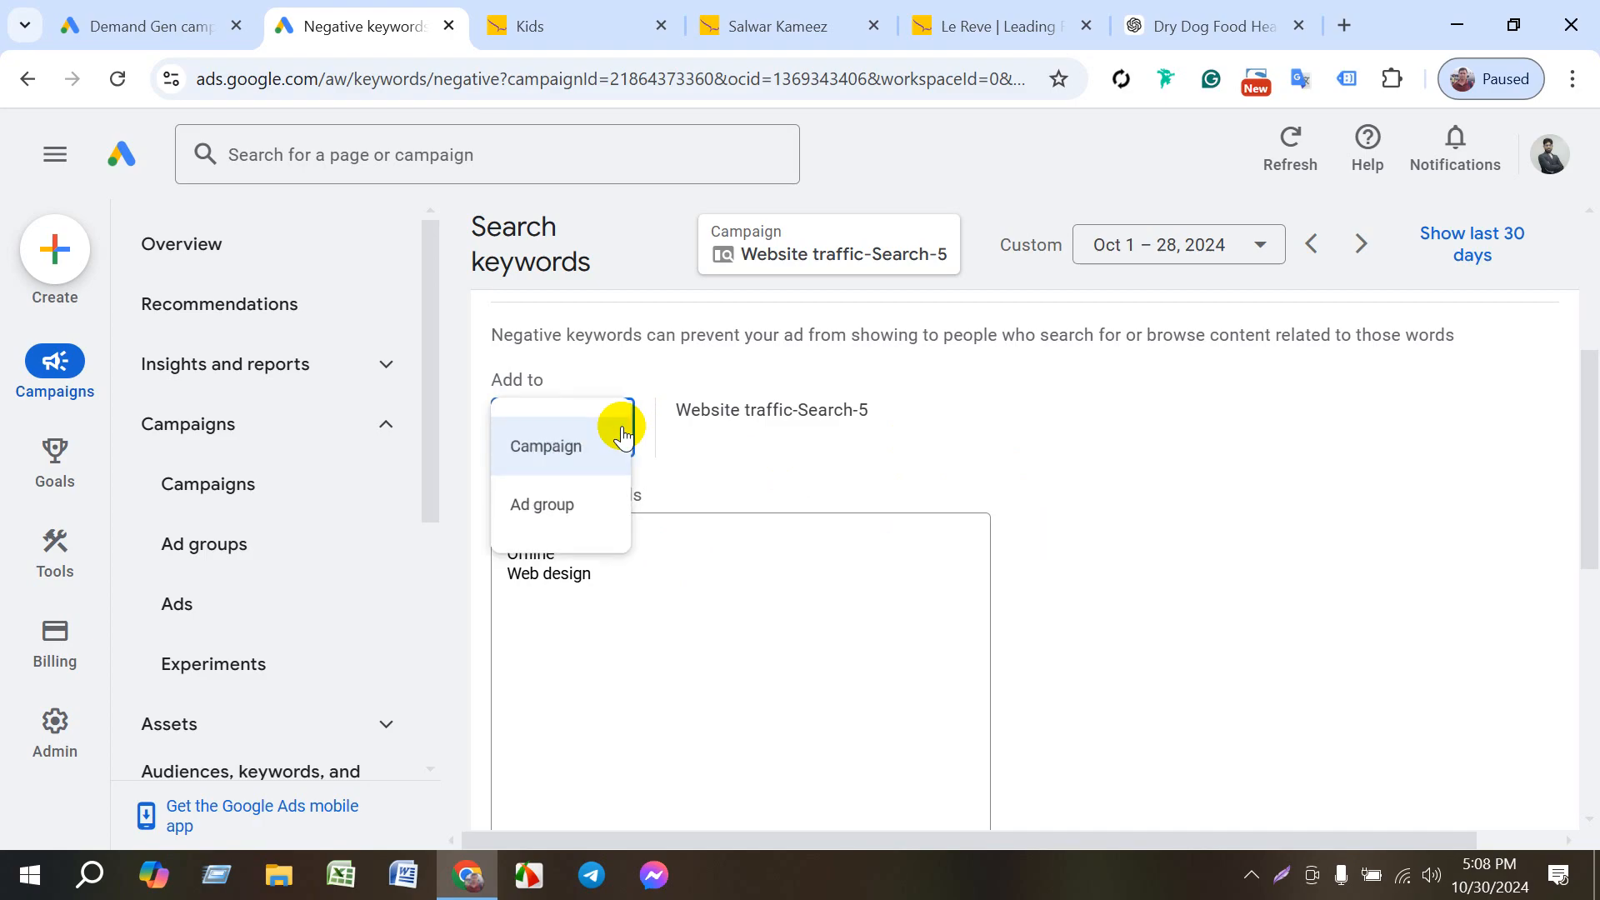
click(584, 510)
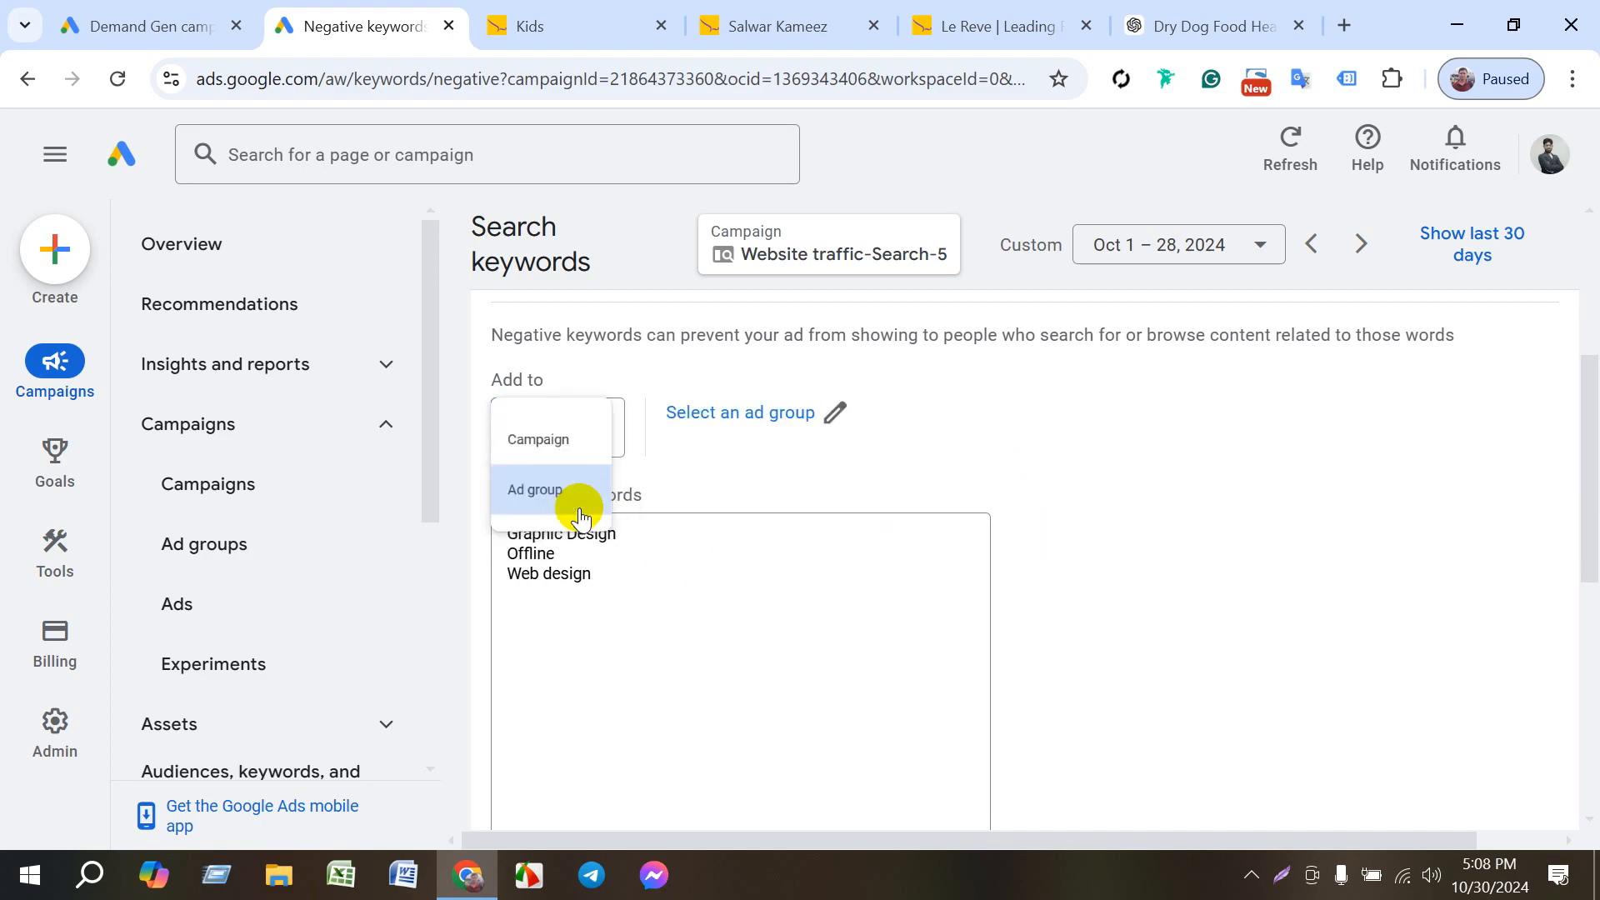
click(830, 413)
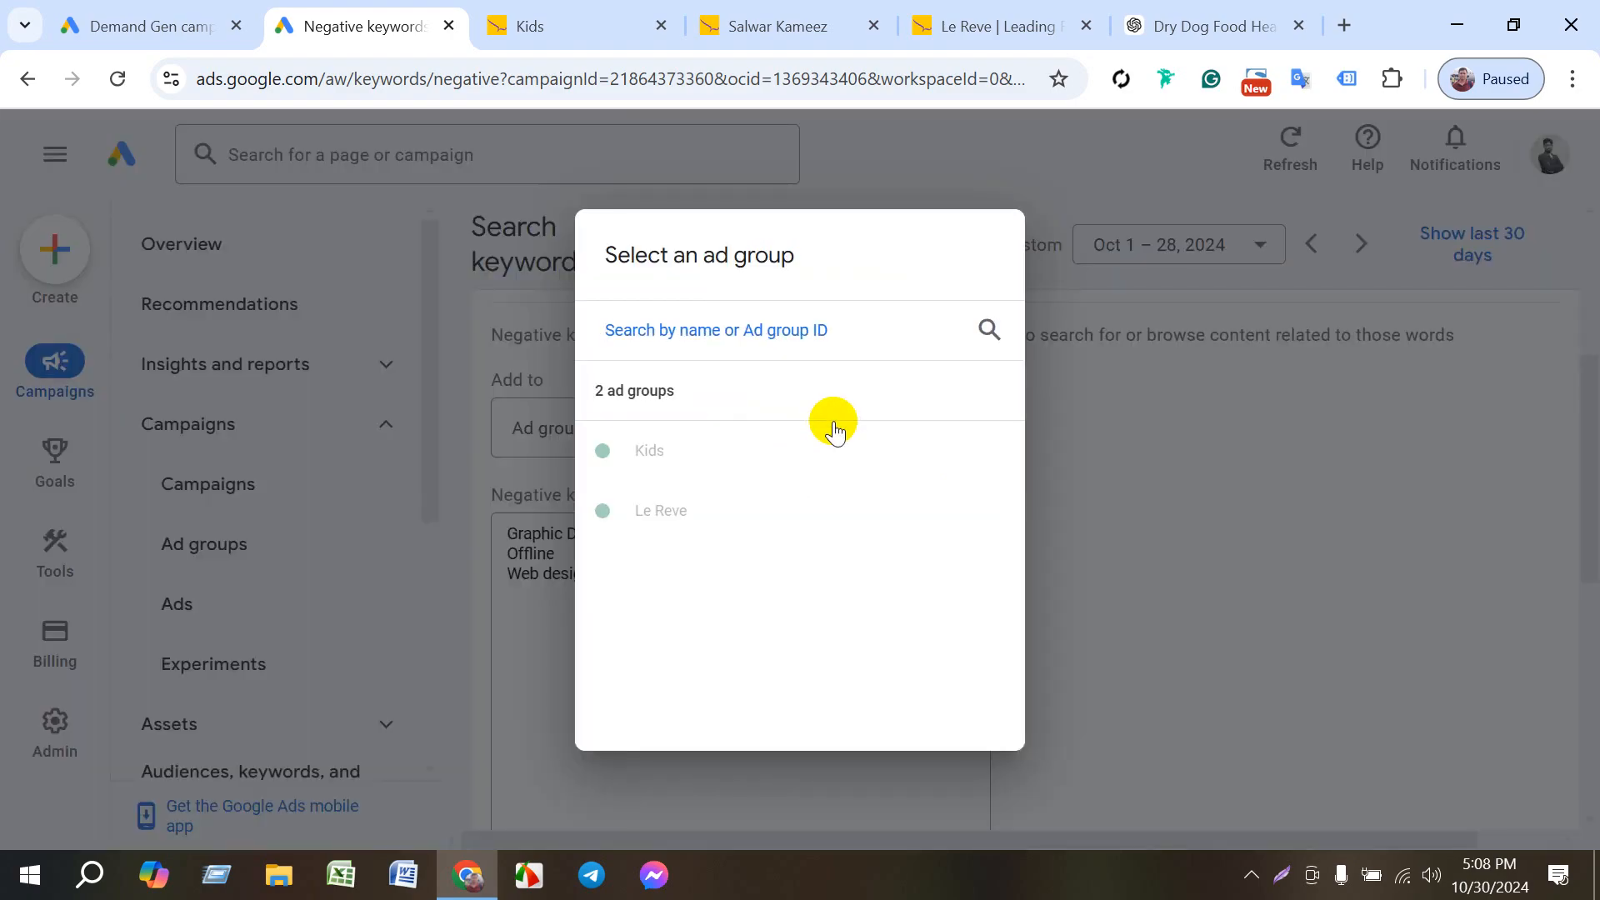
click(1150, 477)
- Review the negative keyword form and set its target level back to Campaign
scroll(922, 411, up, 4)
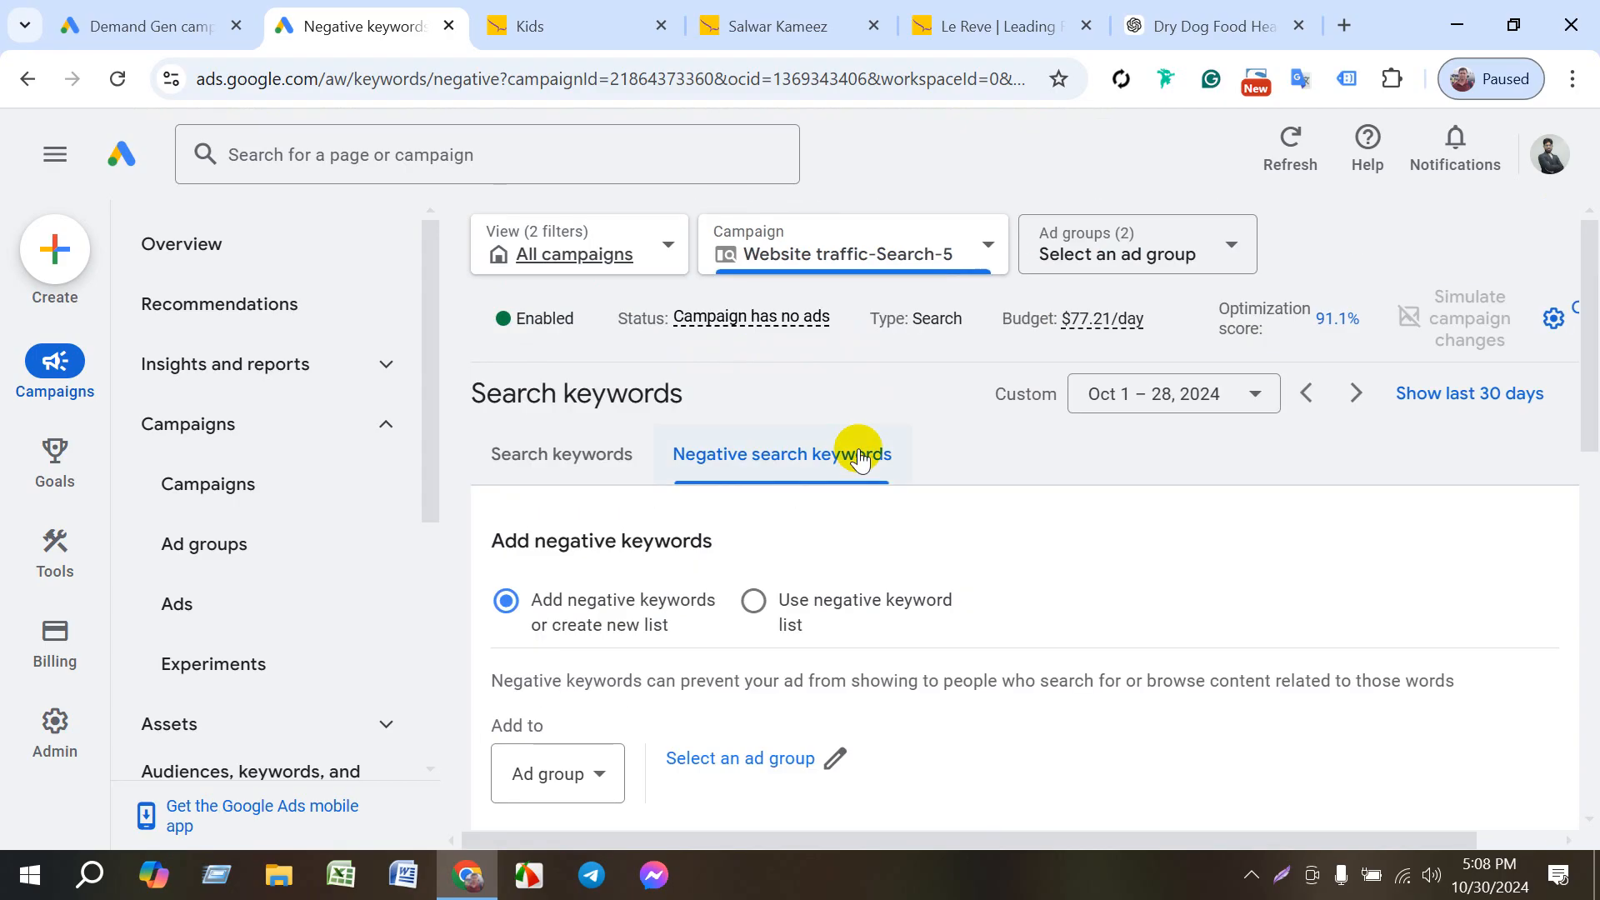
scroll(917, 492, down, 1)
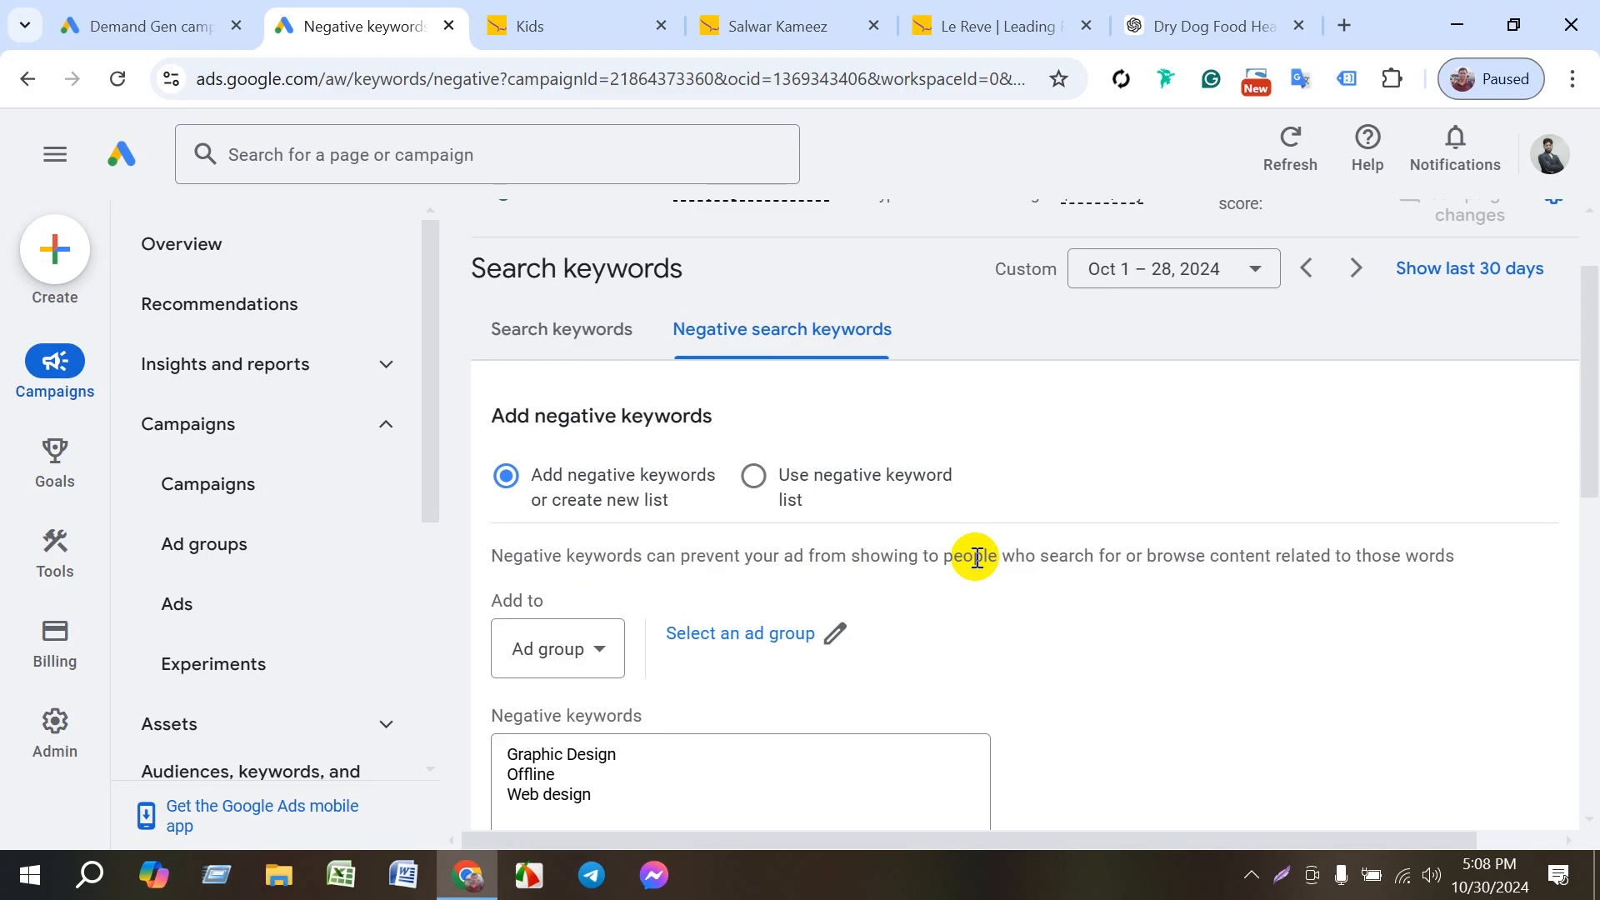
scroll(833, 660, down, 1)
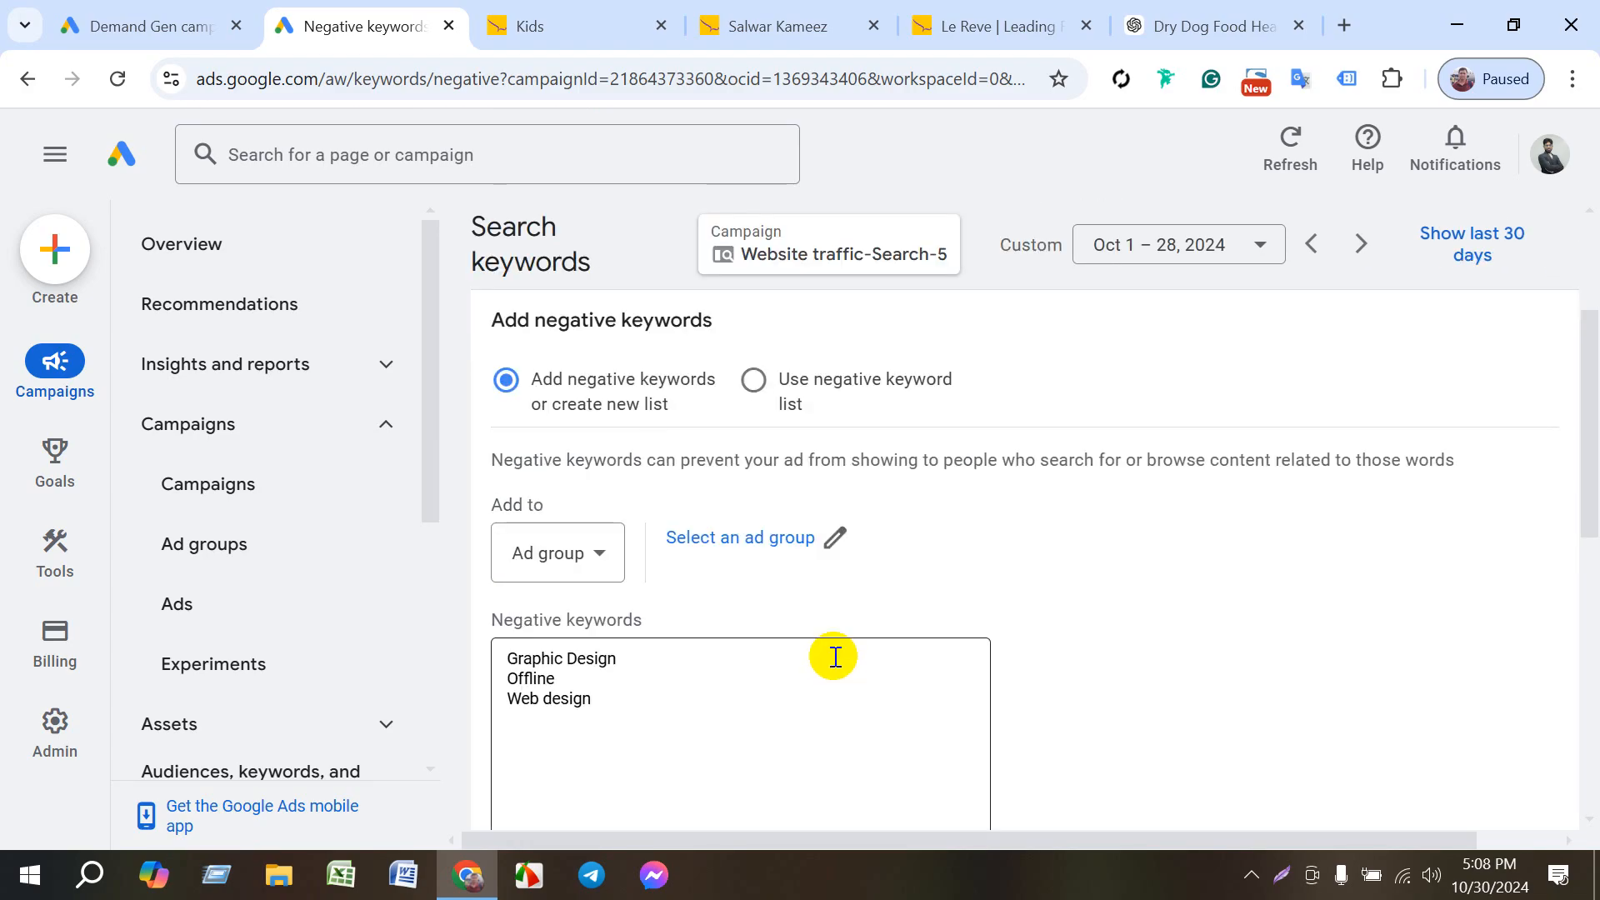
click(600, 552)
click(579, 572)
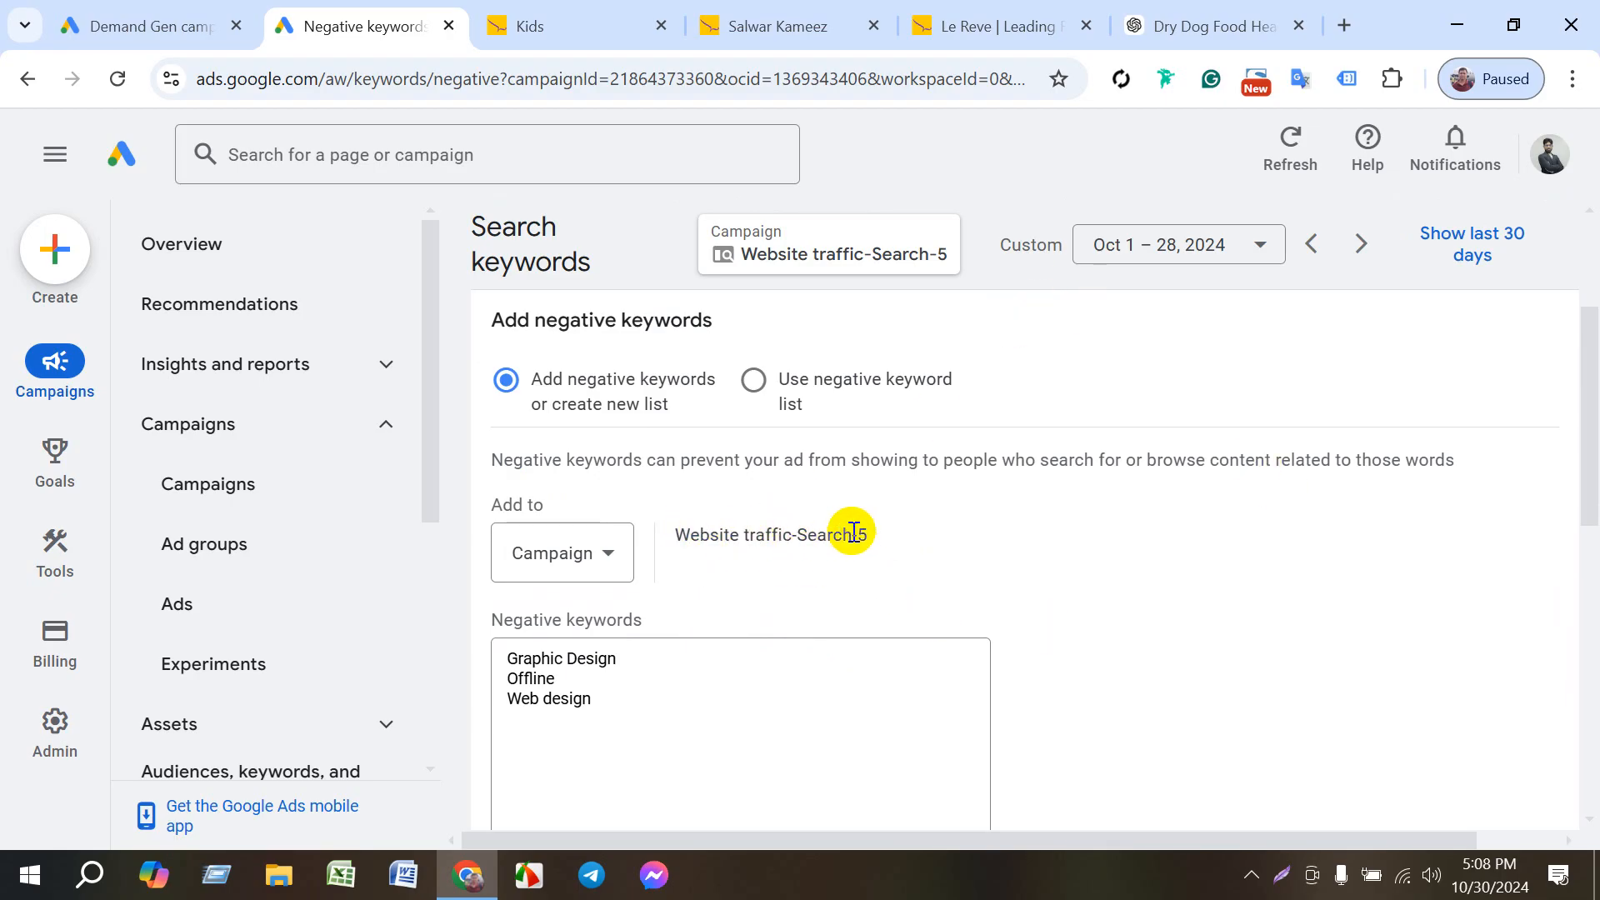
- Set the negative keywords' target level to Ad group, choose the Kids ad group and save the three keywords
scroll(814, 617, down, 9)
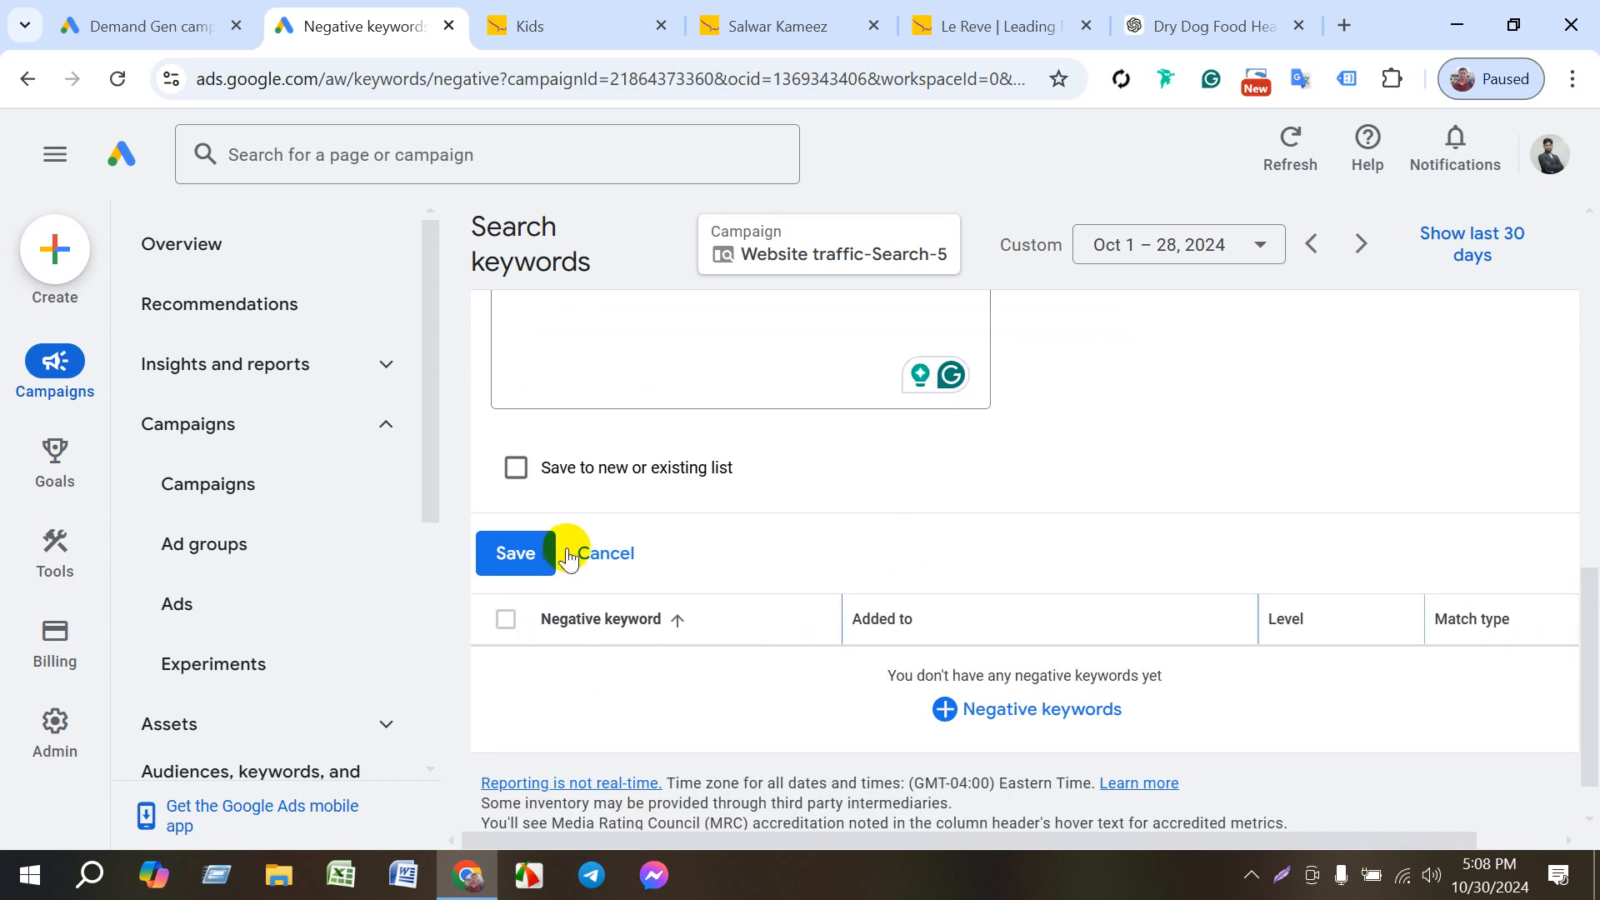
scroll(977, 538, up, 6)
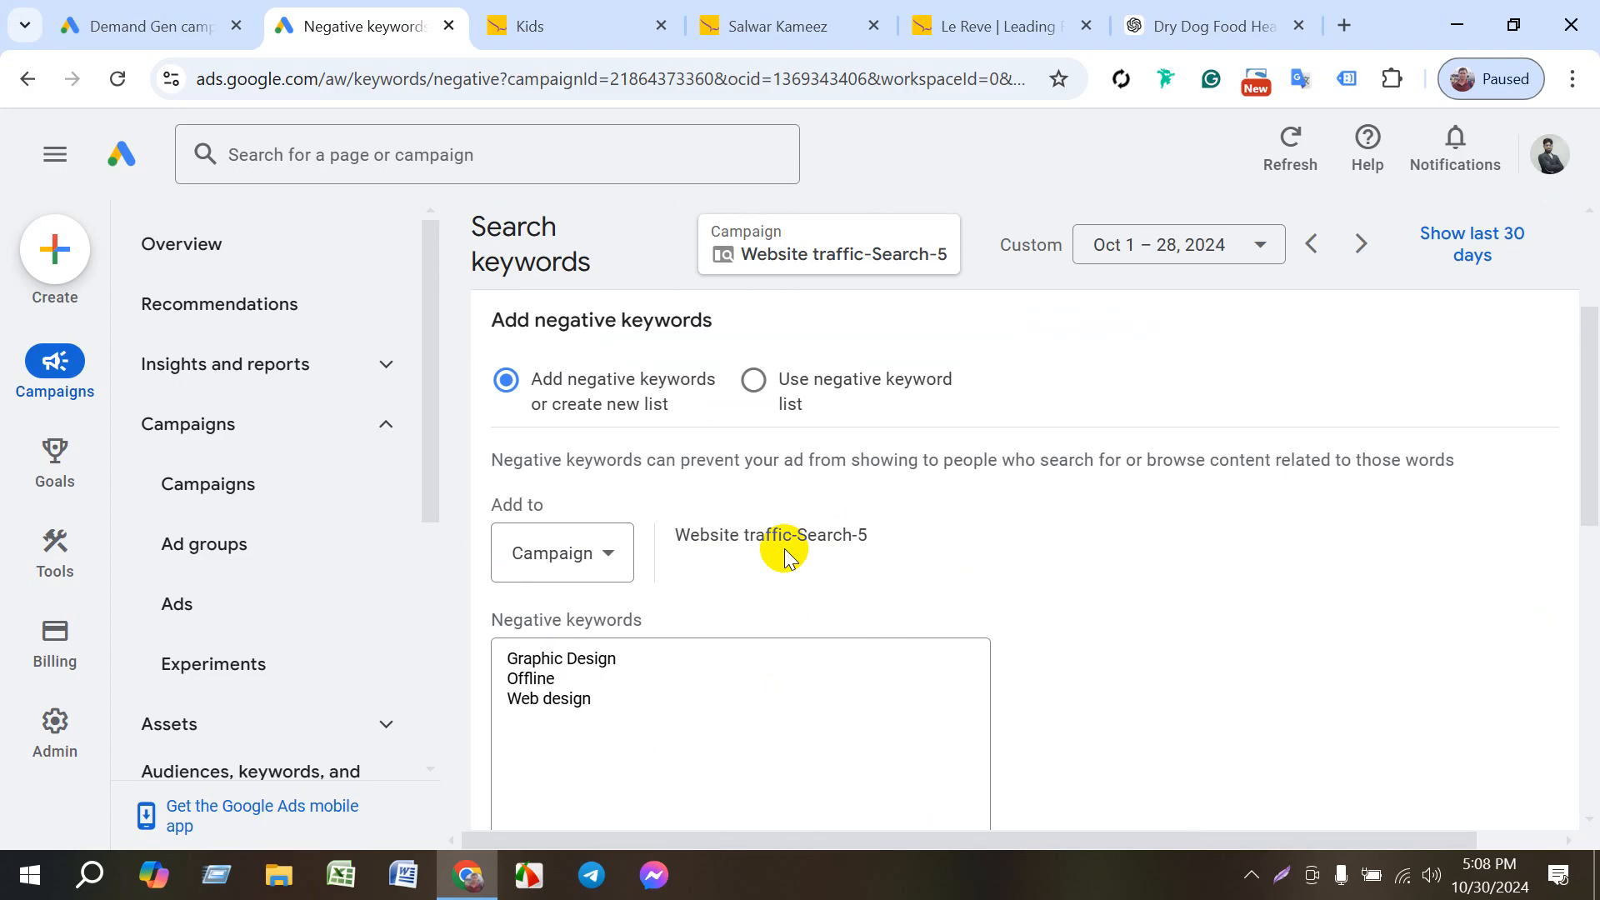
click(587, 550)
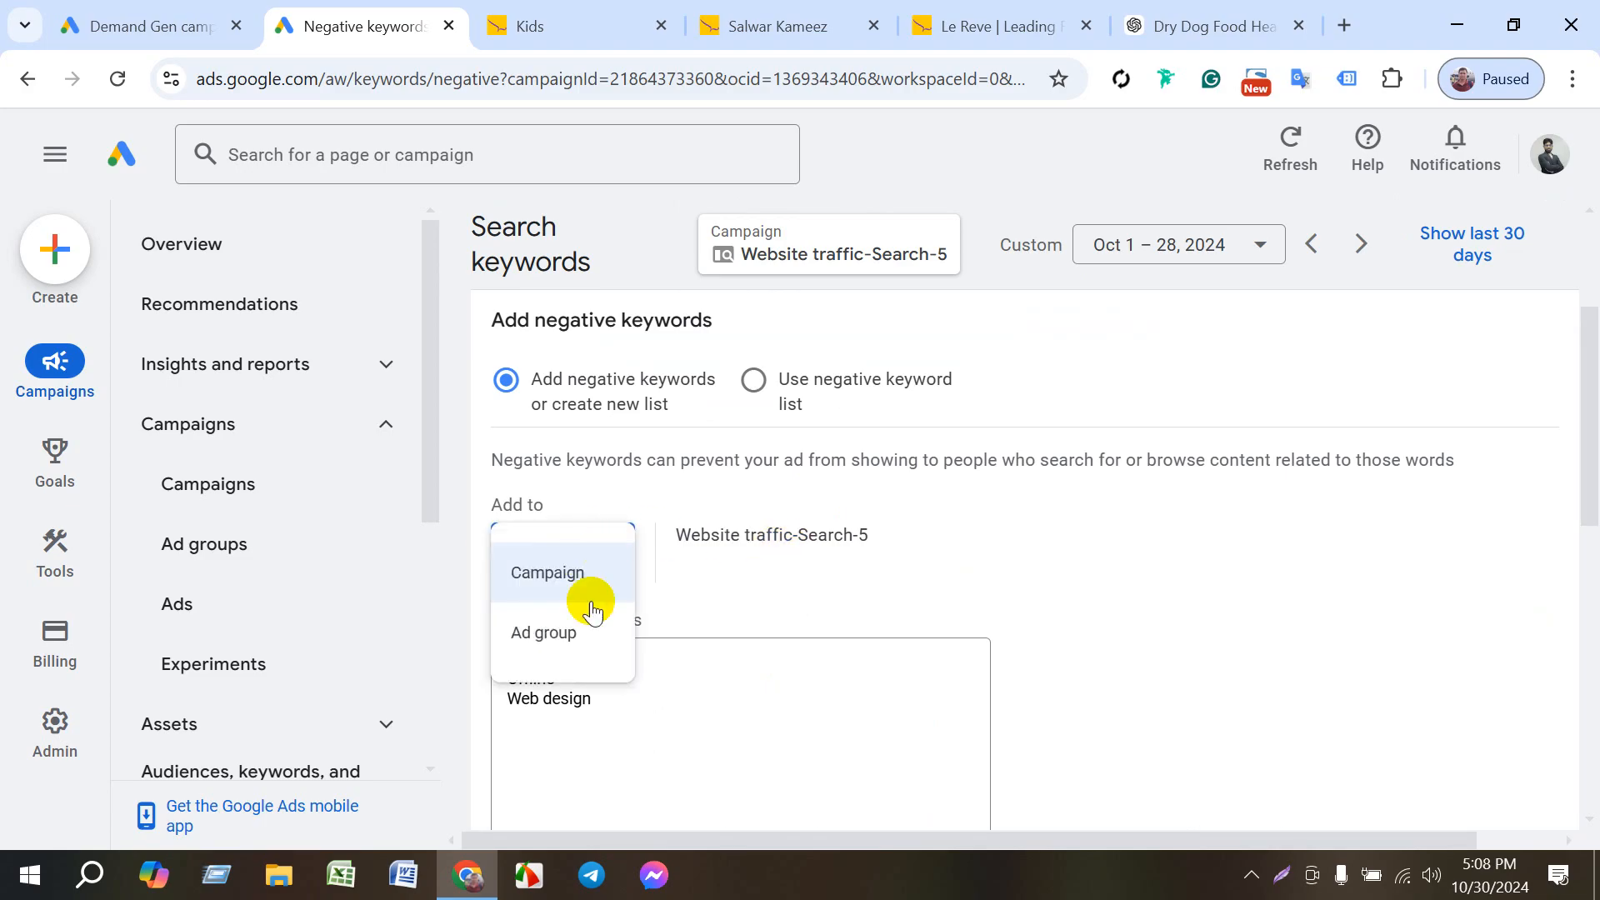
click(537, 646)
click(751, 537)
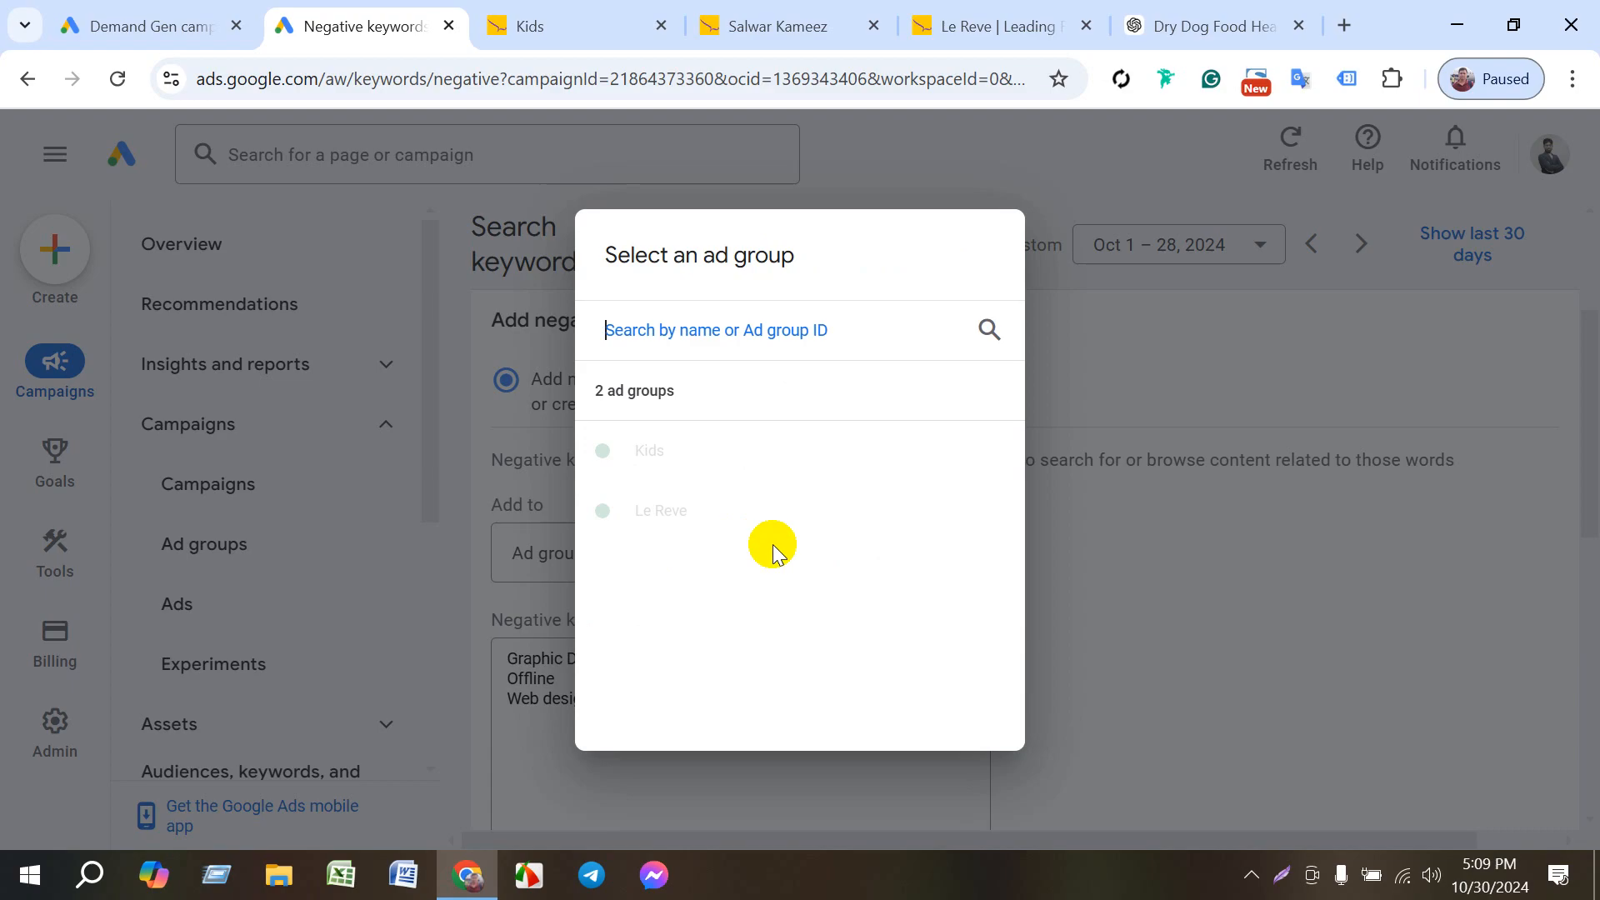
click(670, 475)
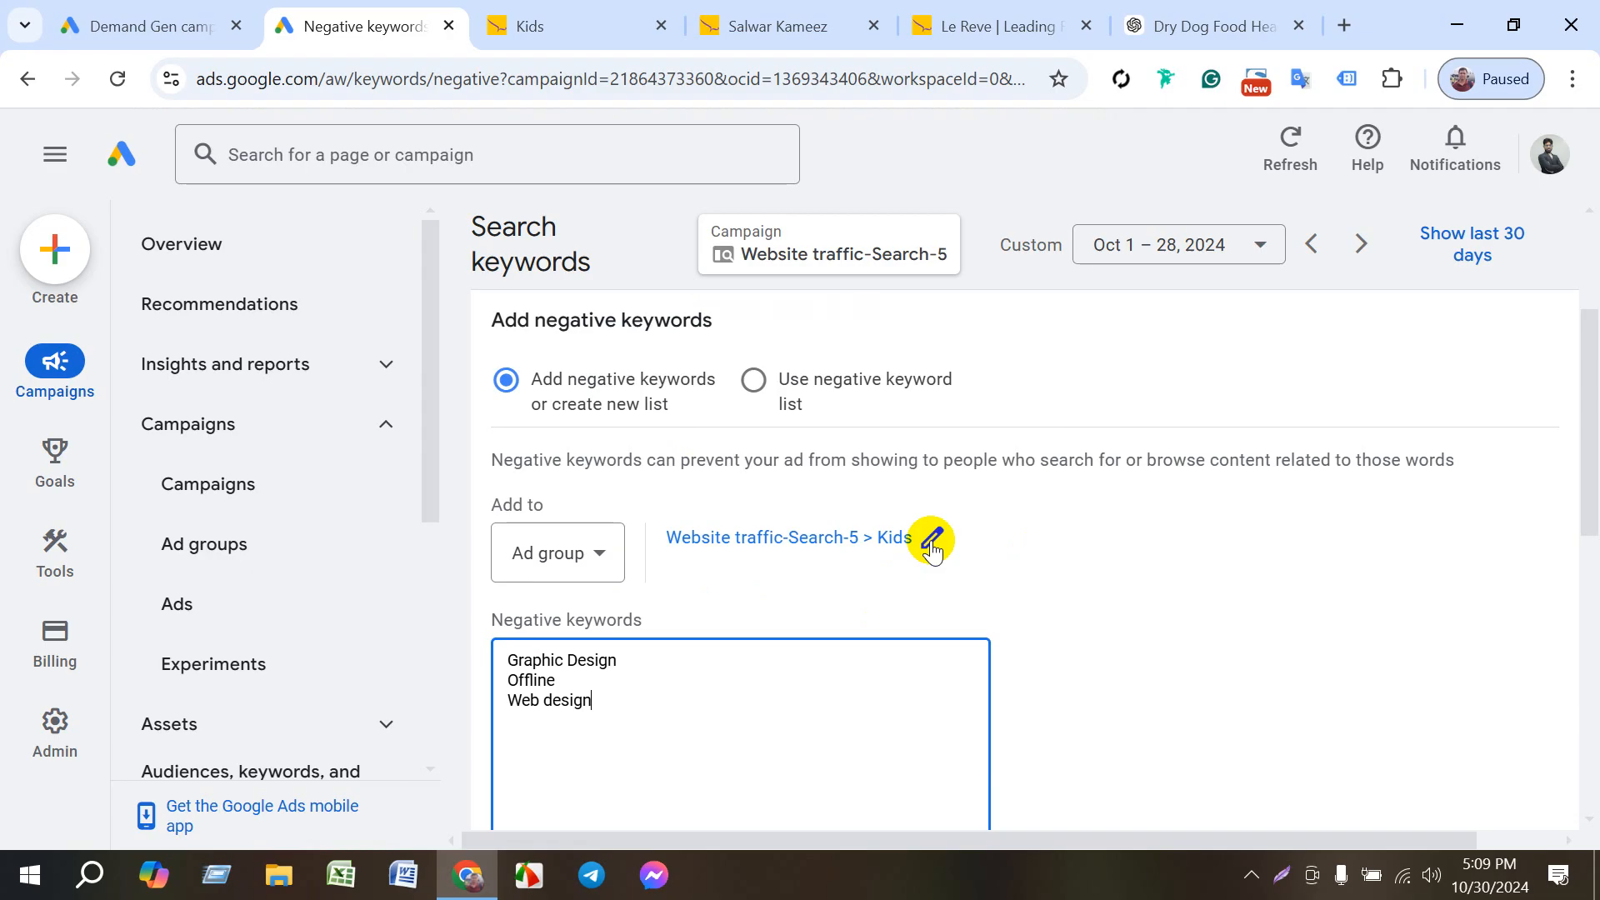
scroll(959, 540, down, 1)
scroll(977, 597, down, 3)
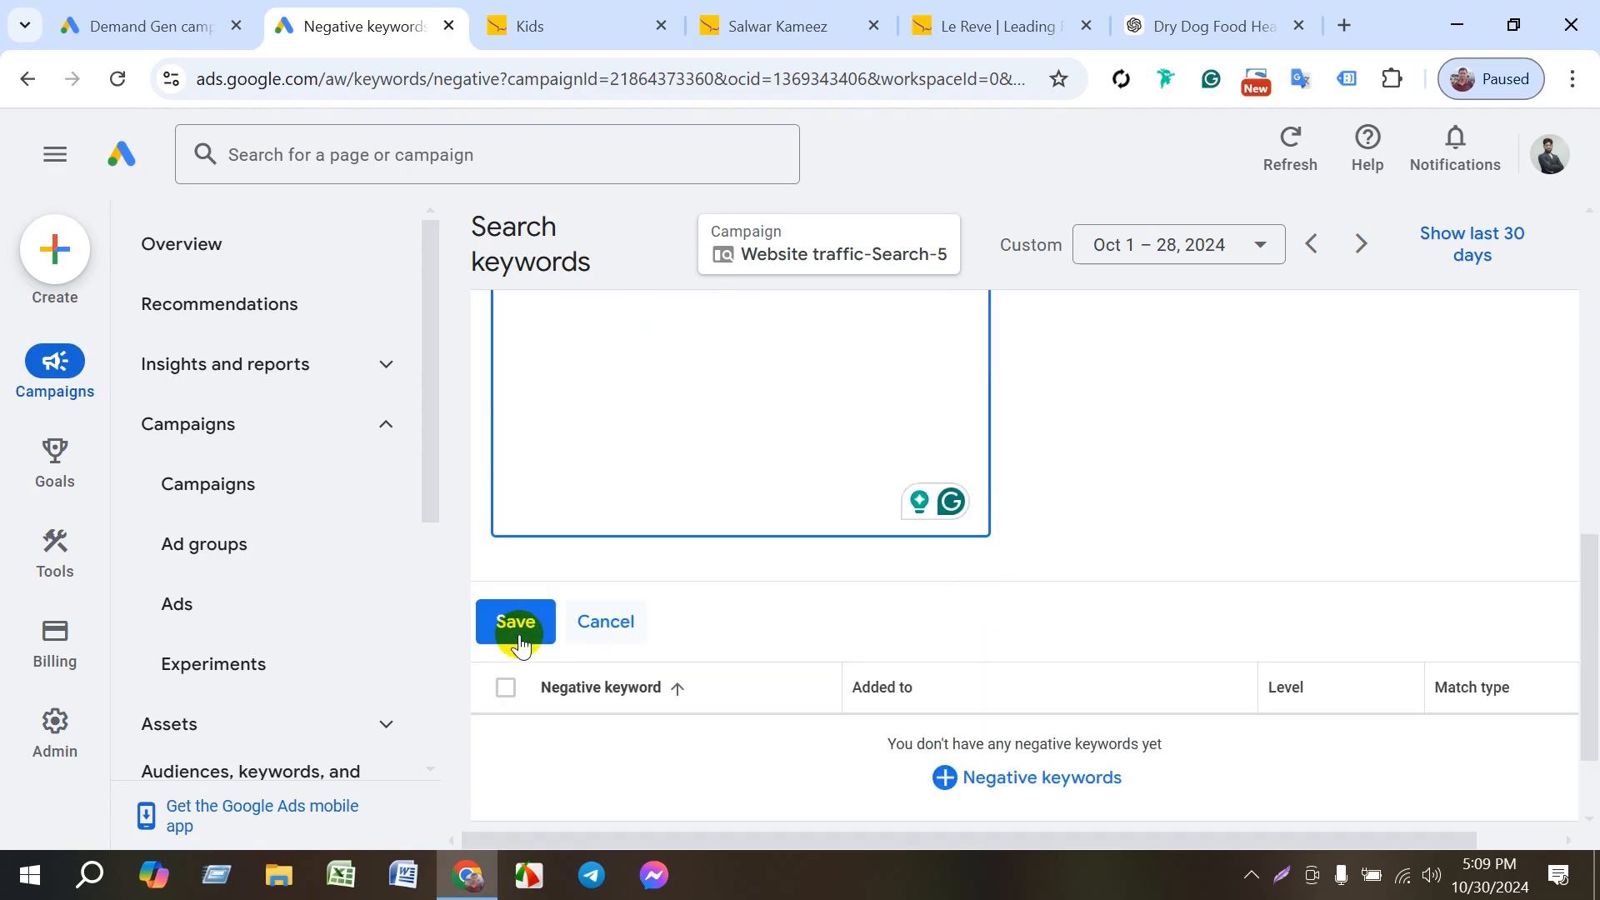
click(516, 627)
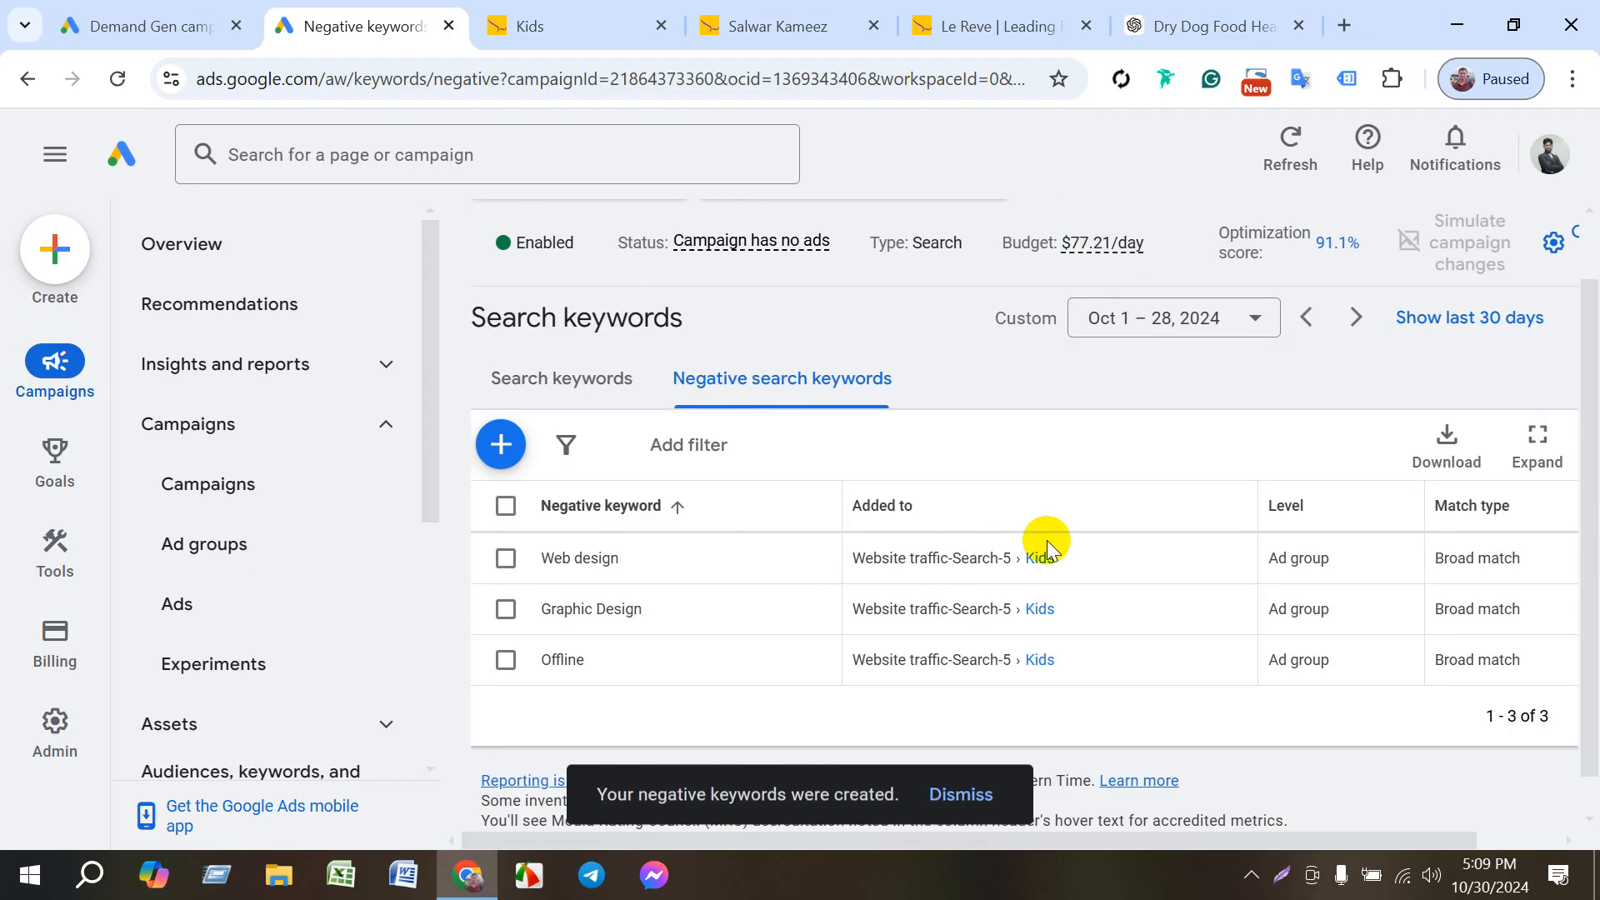
- Open the campaign's Overview and examine its diagnostics, recommendations, ads, locations and keyword summary
scroll(979, 403, up, 1)
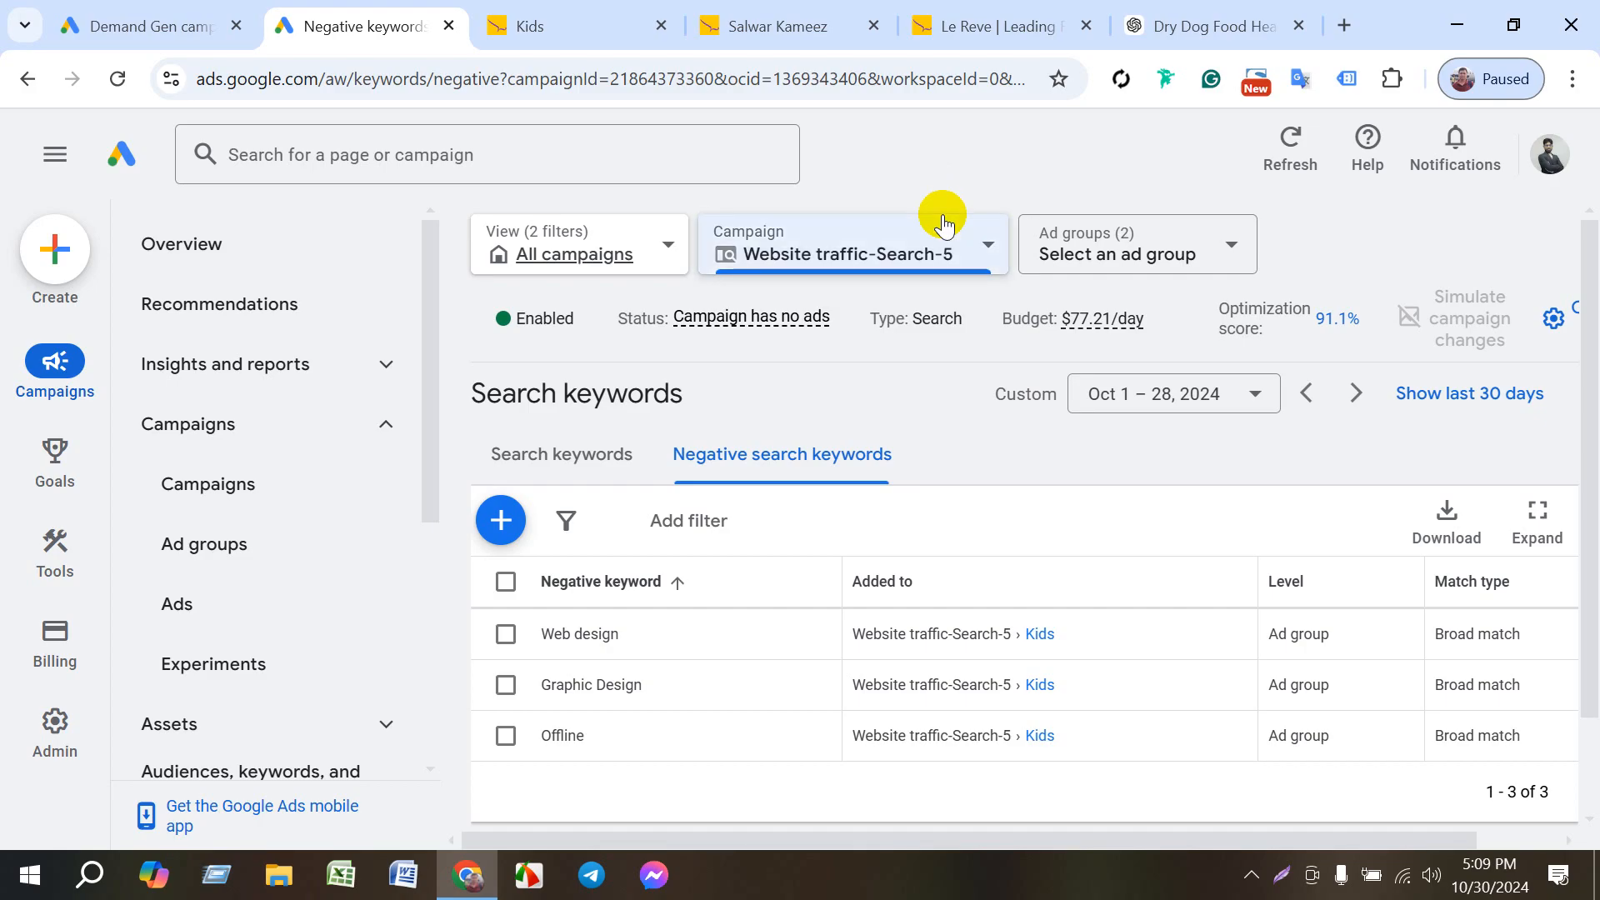
click(922, 164)
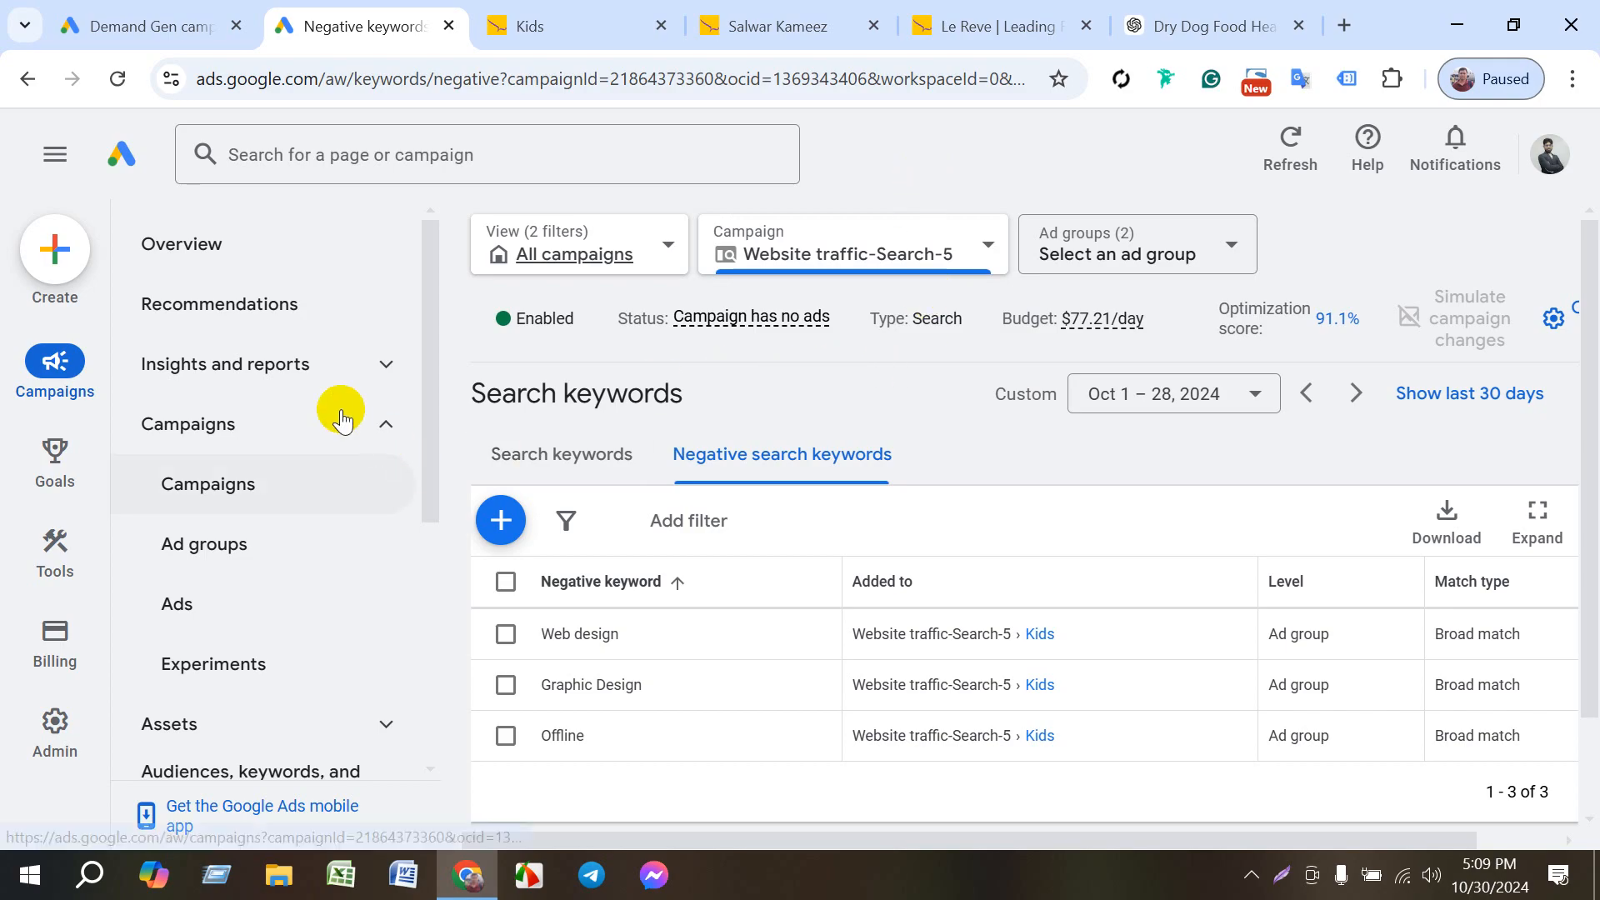
click(204, 262)
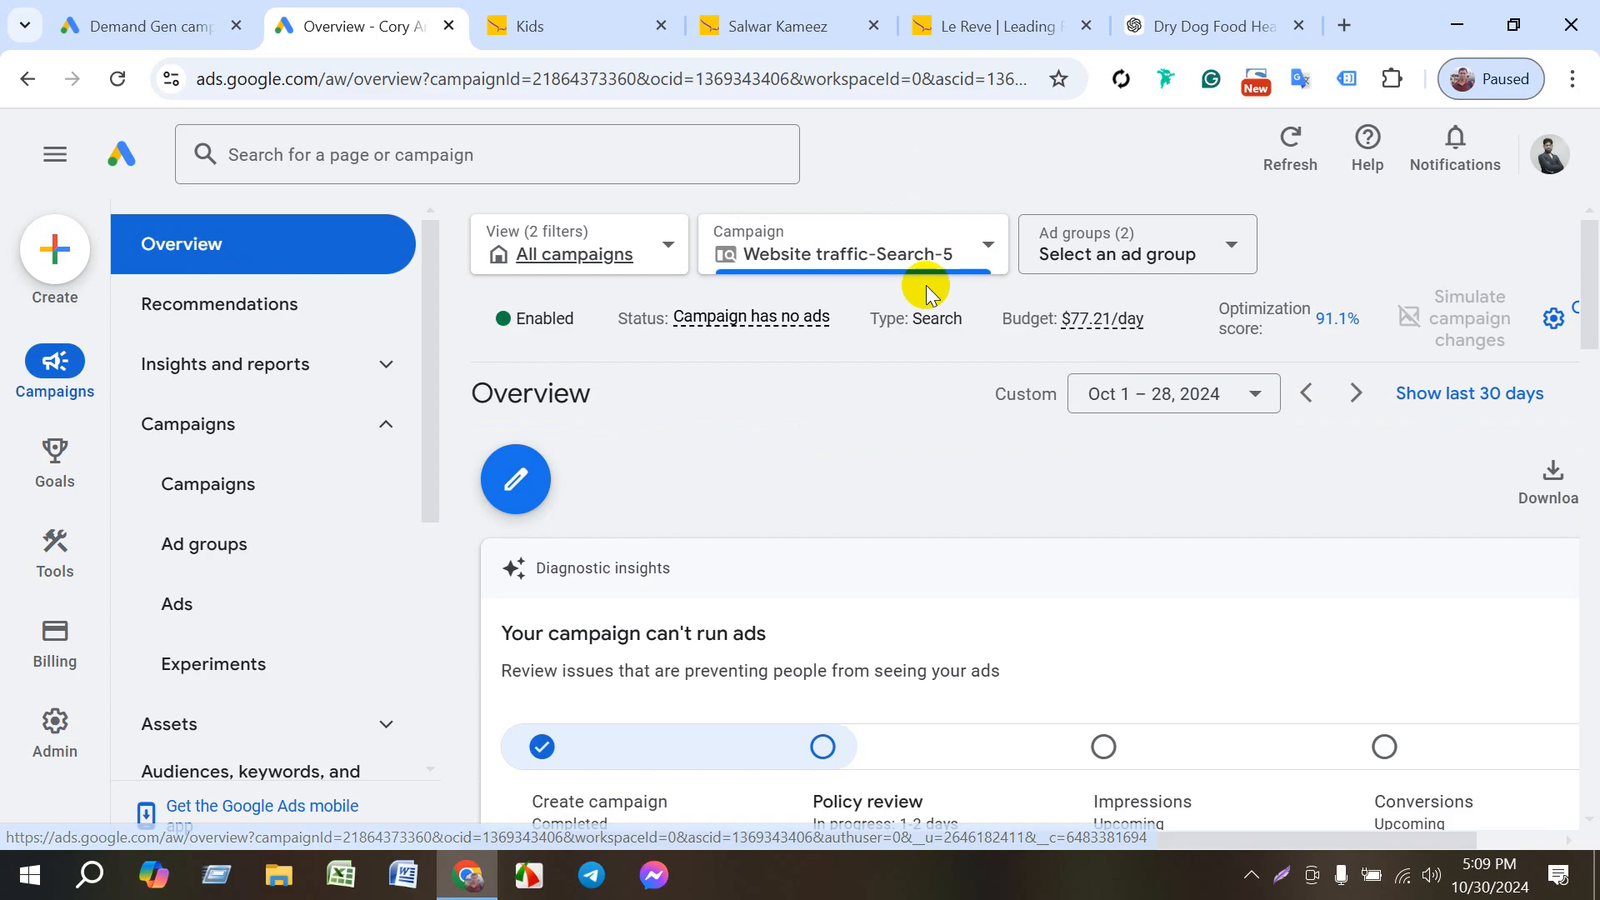
scroll(859, 492, down, 10)
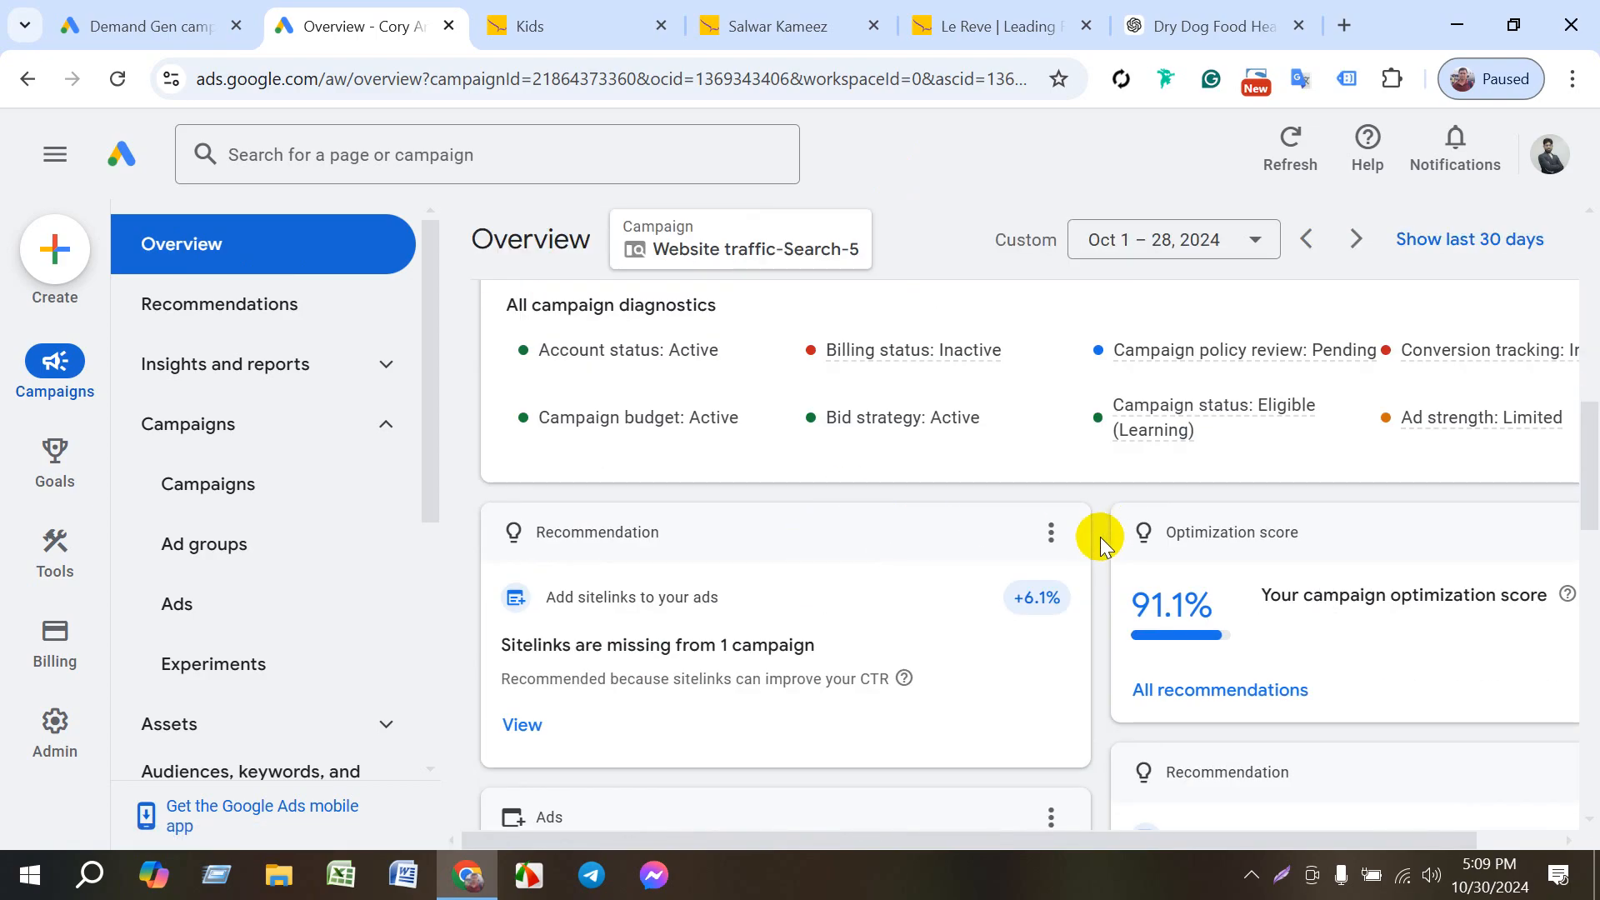
scroll(1099, 537, down, 7)
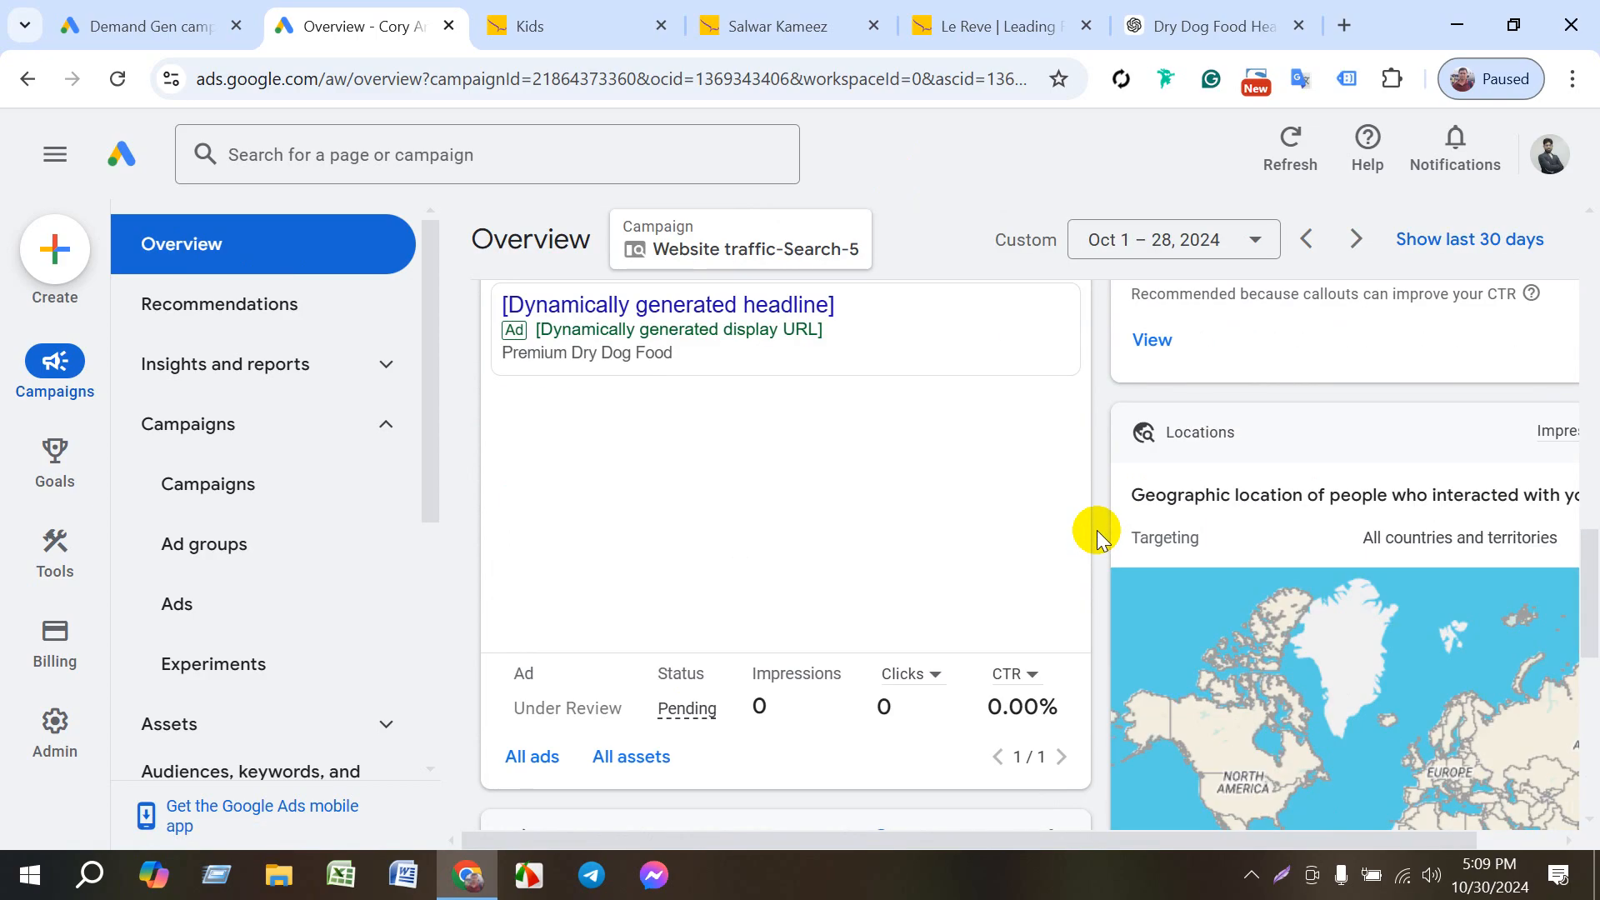
scroll(1097, 532, down, 6)
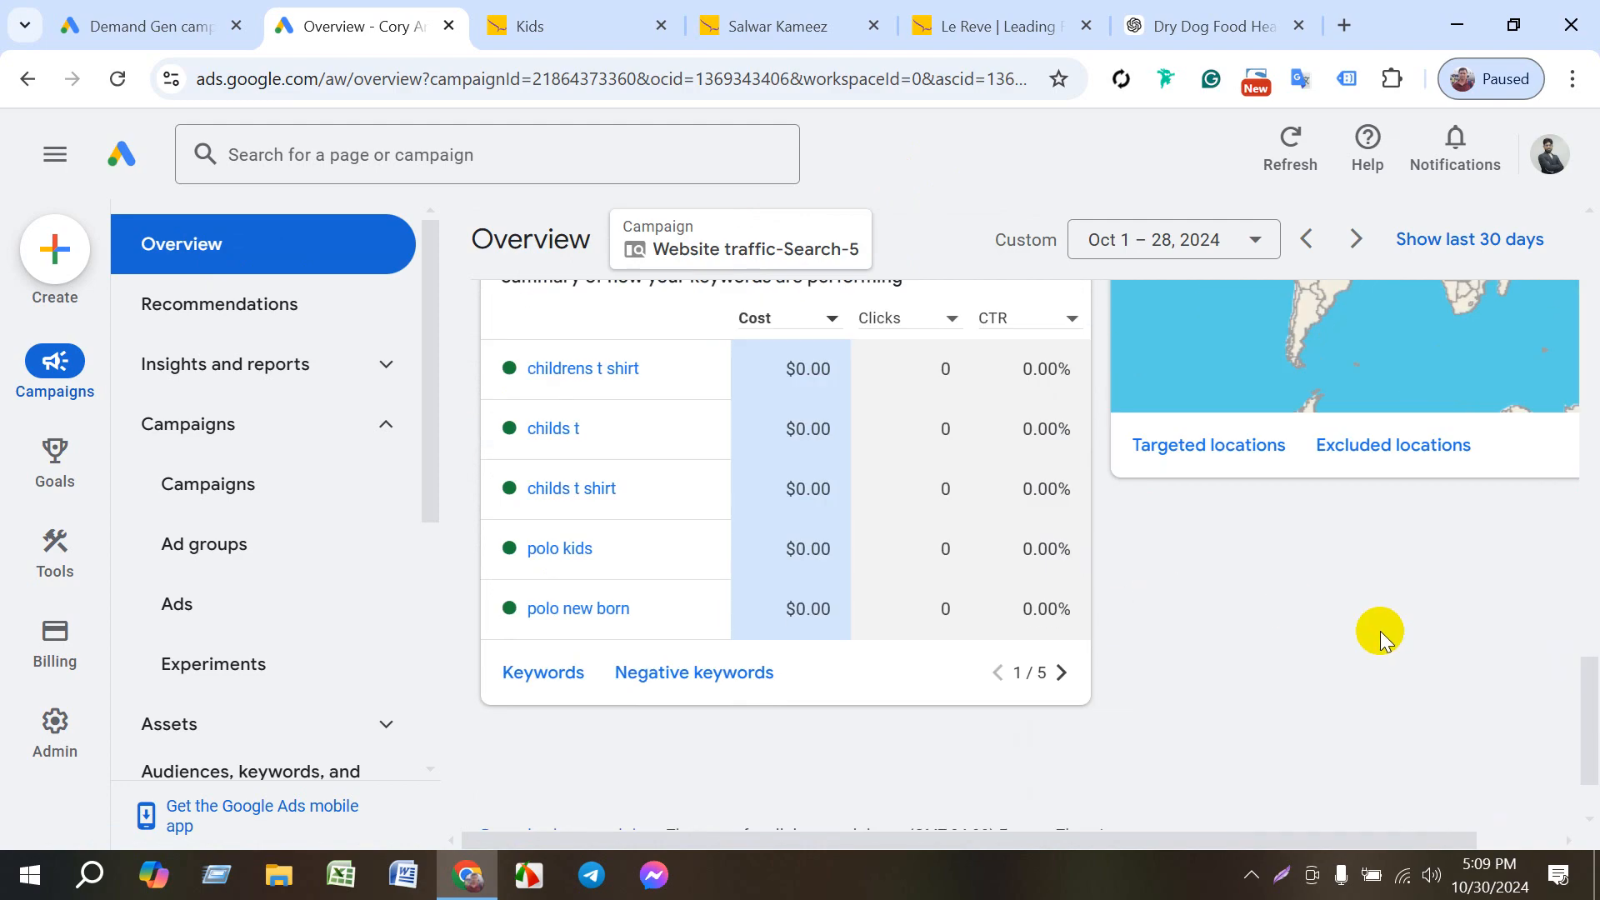
drag(1590, 691, 1589, 225)
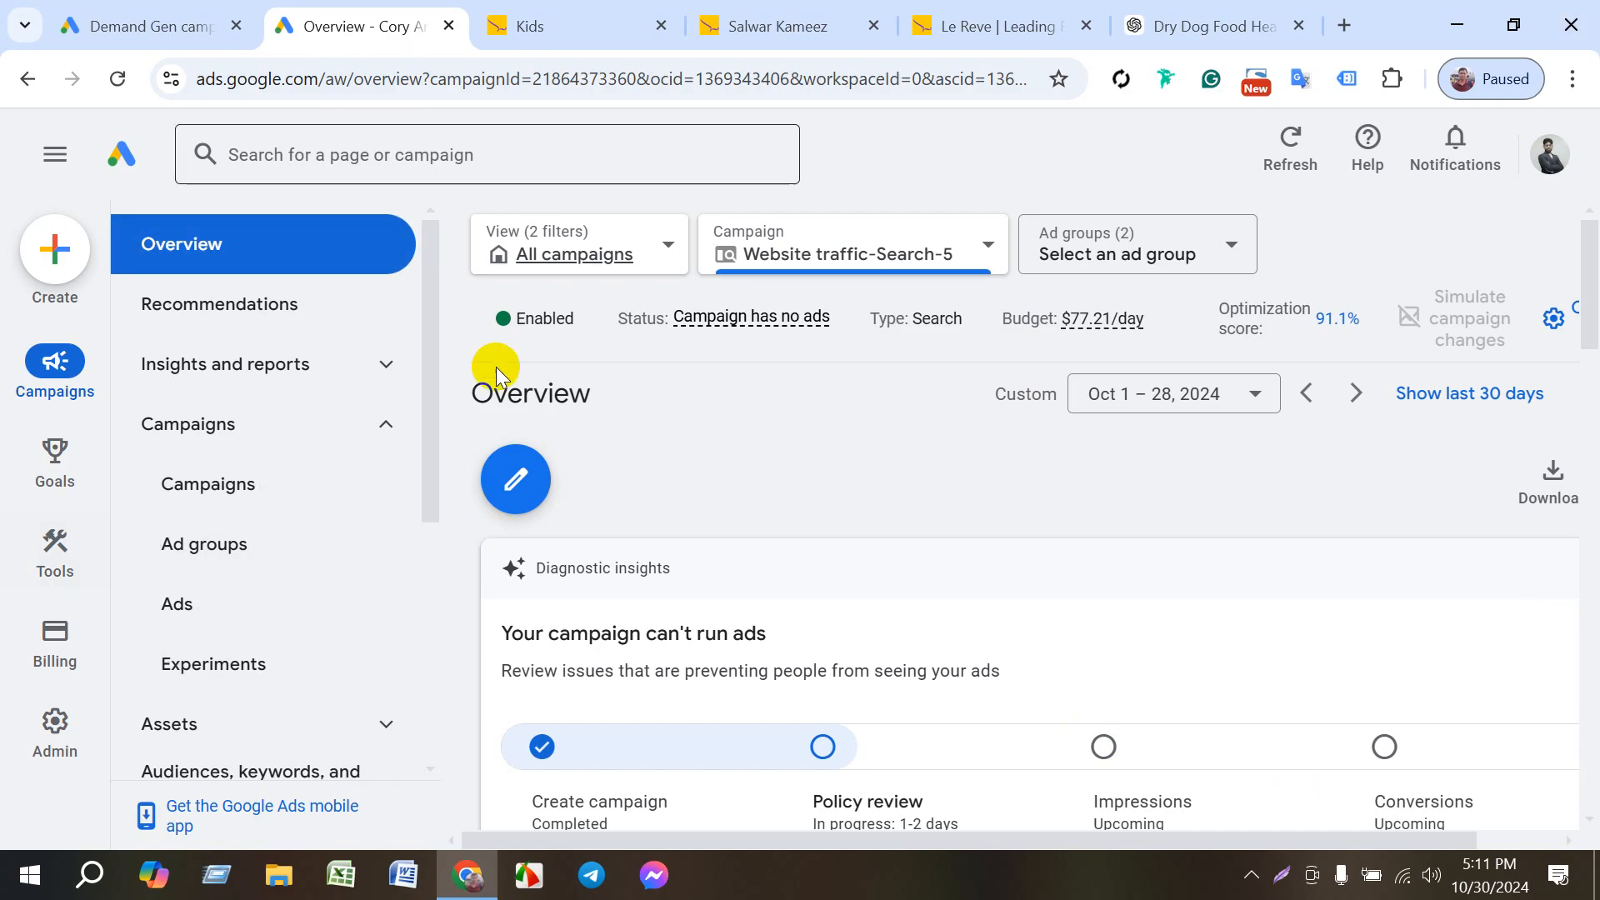
- Start a new campaign with the Sales objective and continue with the account-default Purchases conversion goal
mouse_move(55, 638)
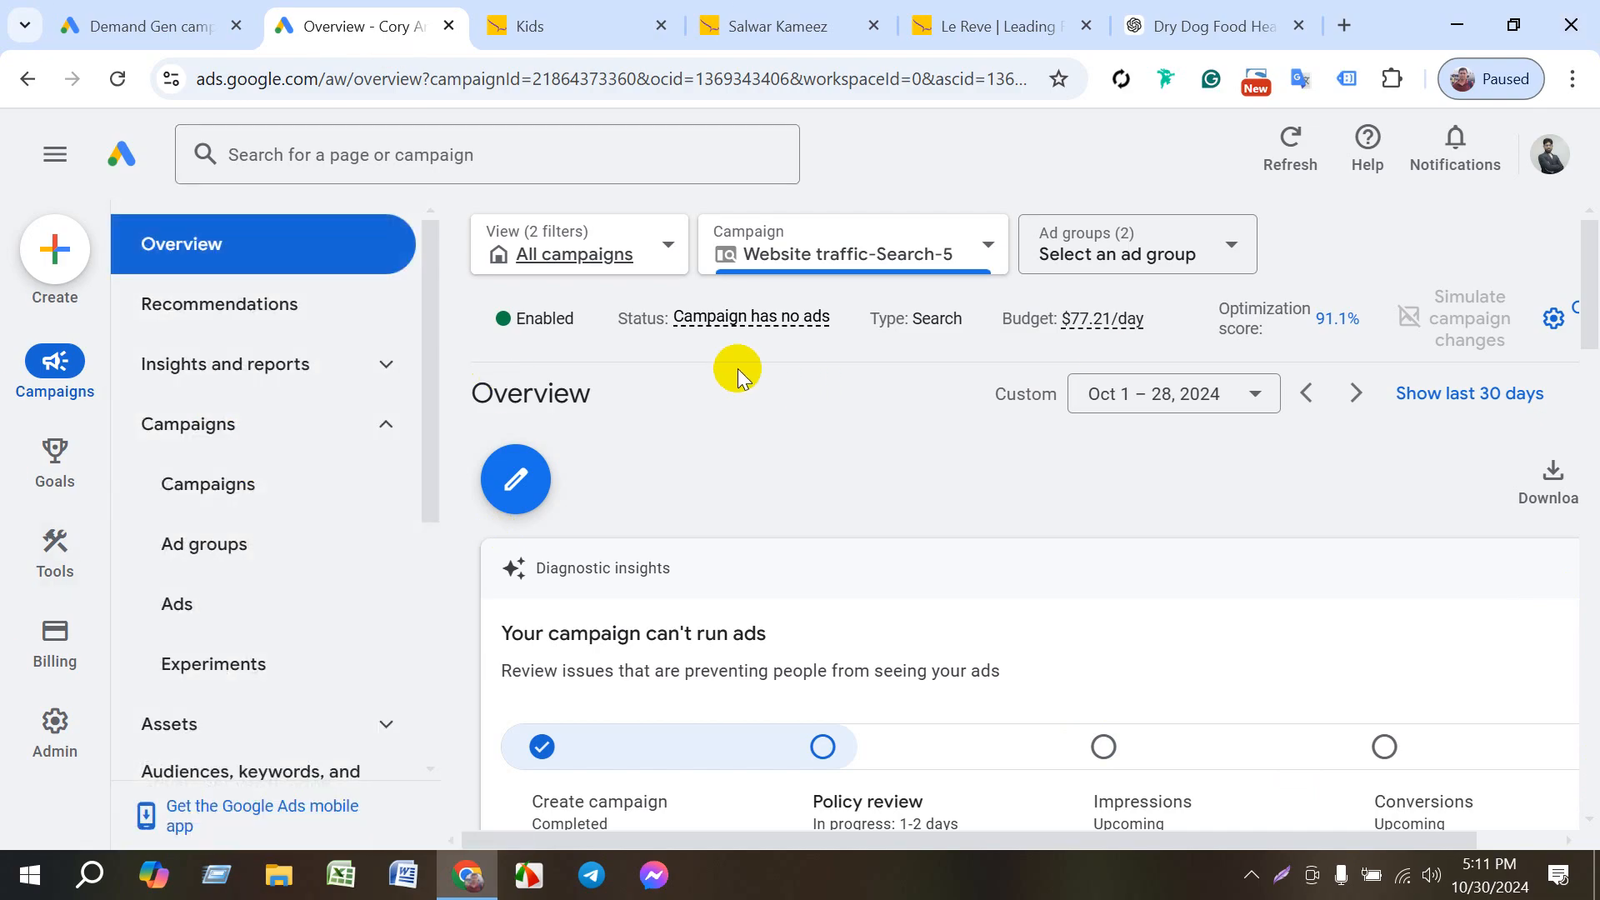
click(65, 253)
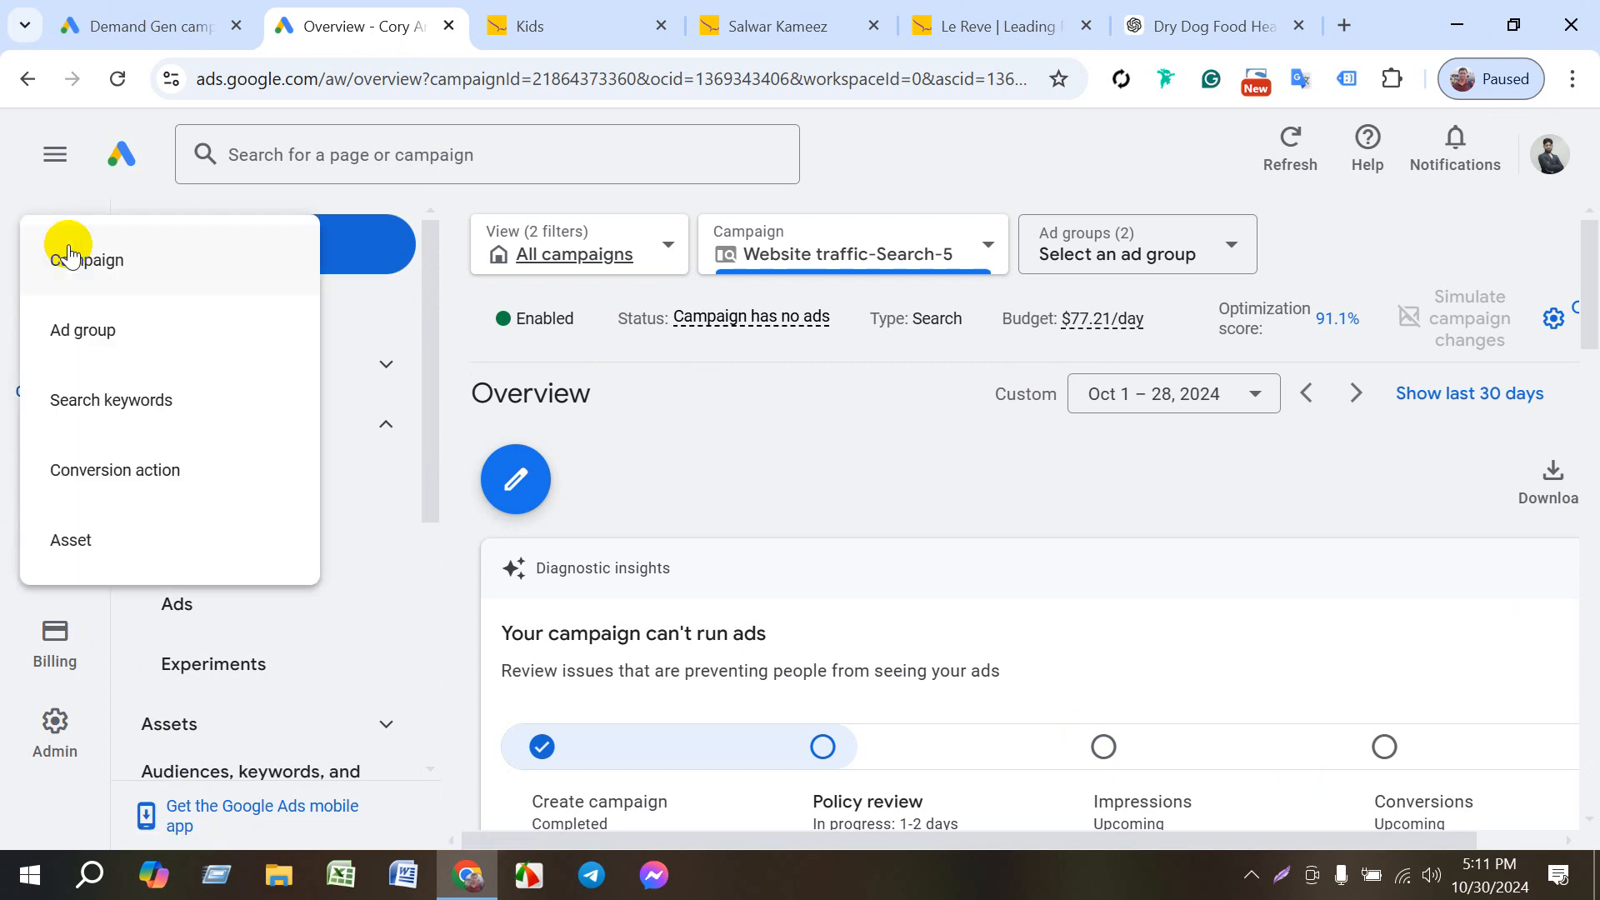
click(125, 265)
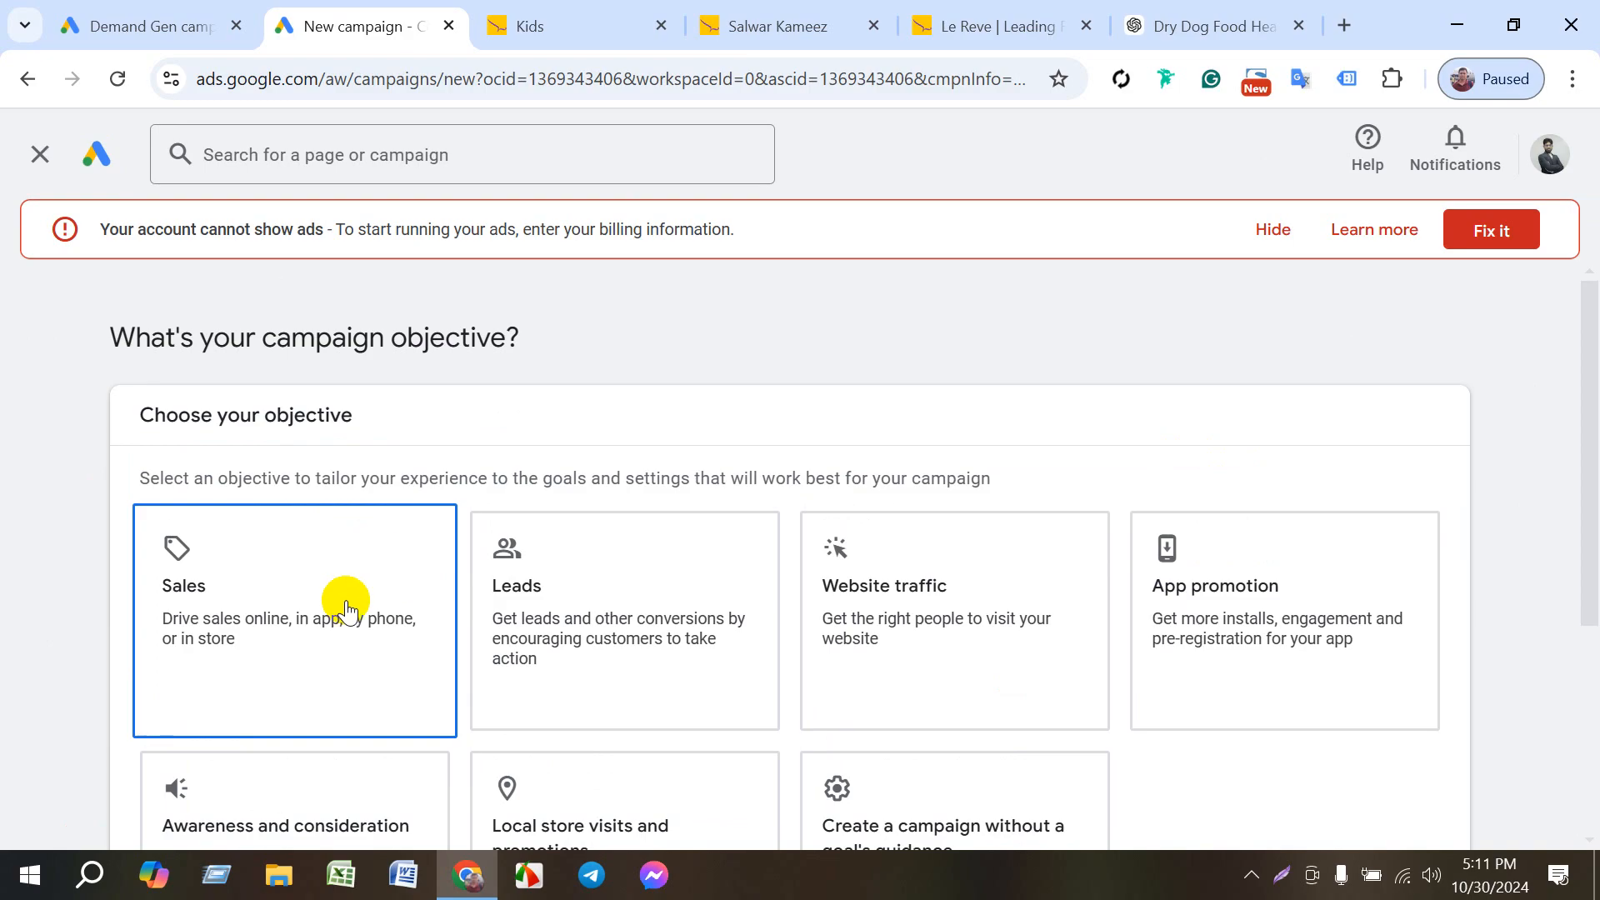
click(346, 607)
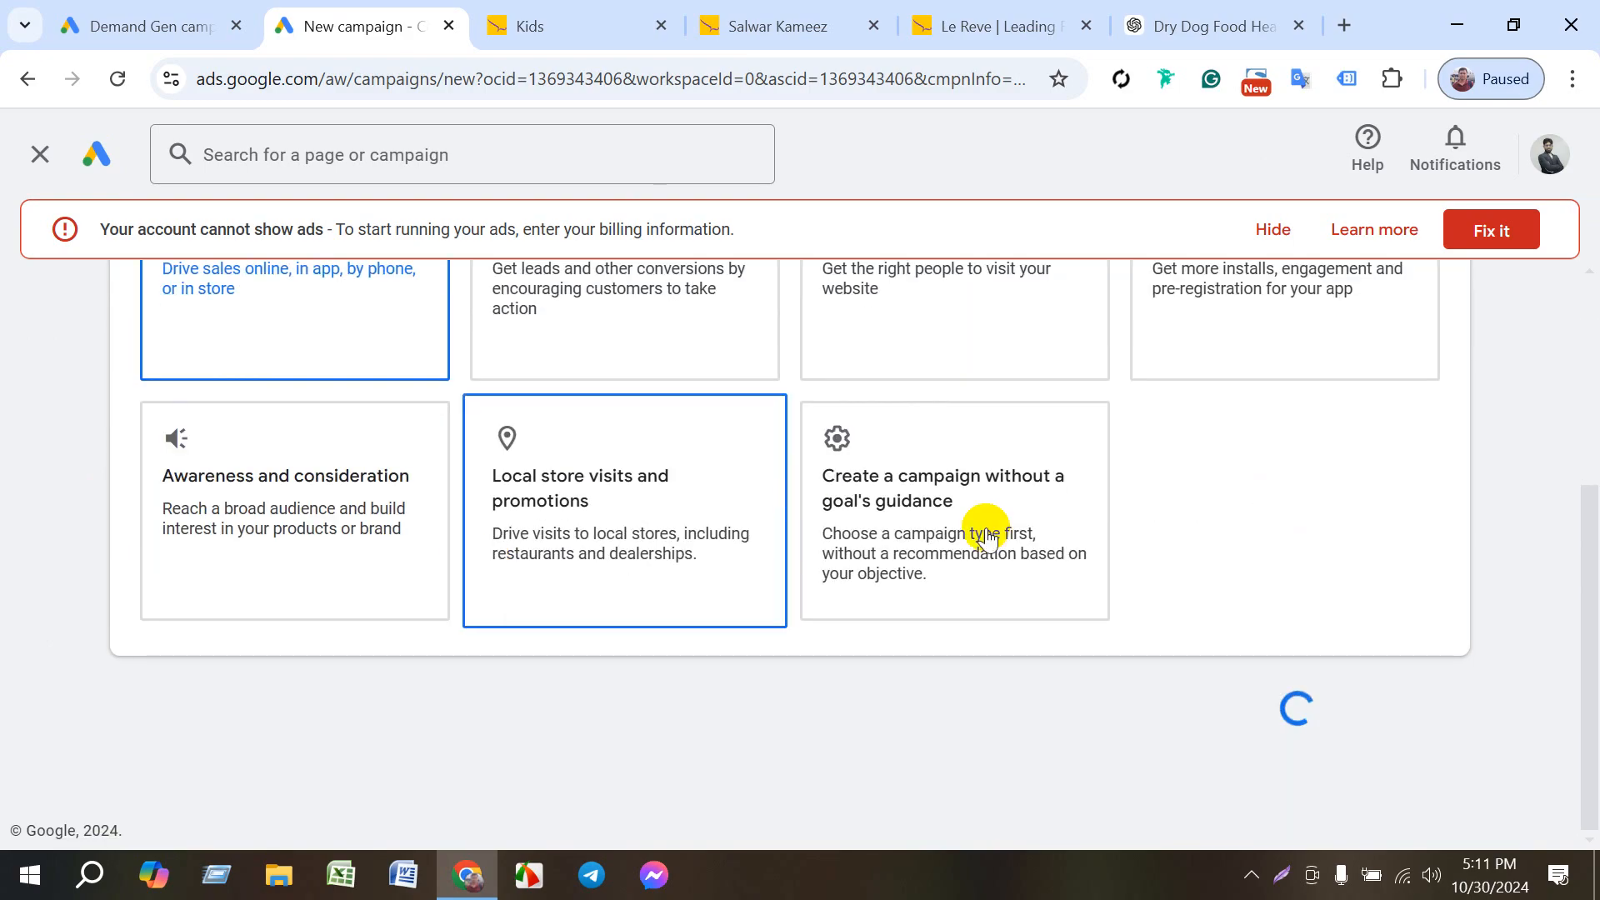
scroll(188, 799, down, 3)
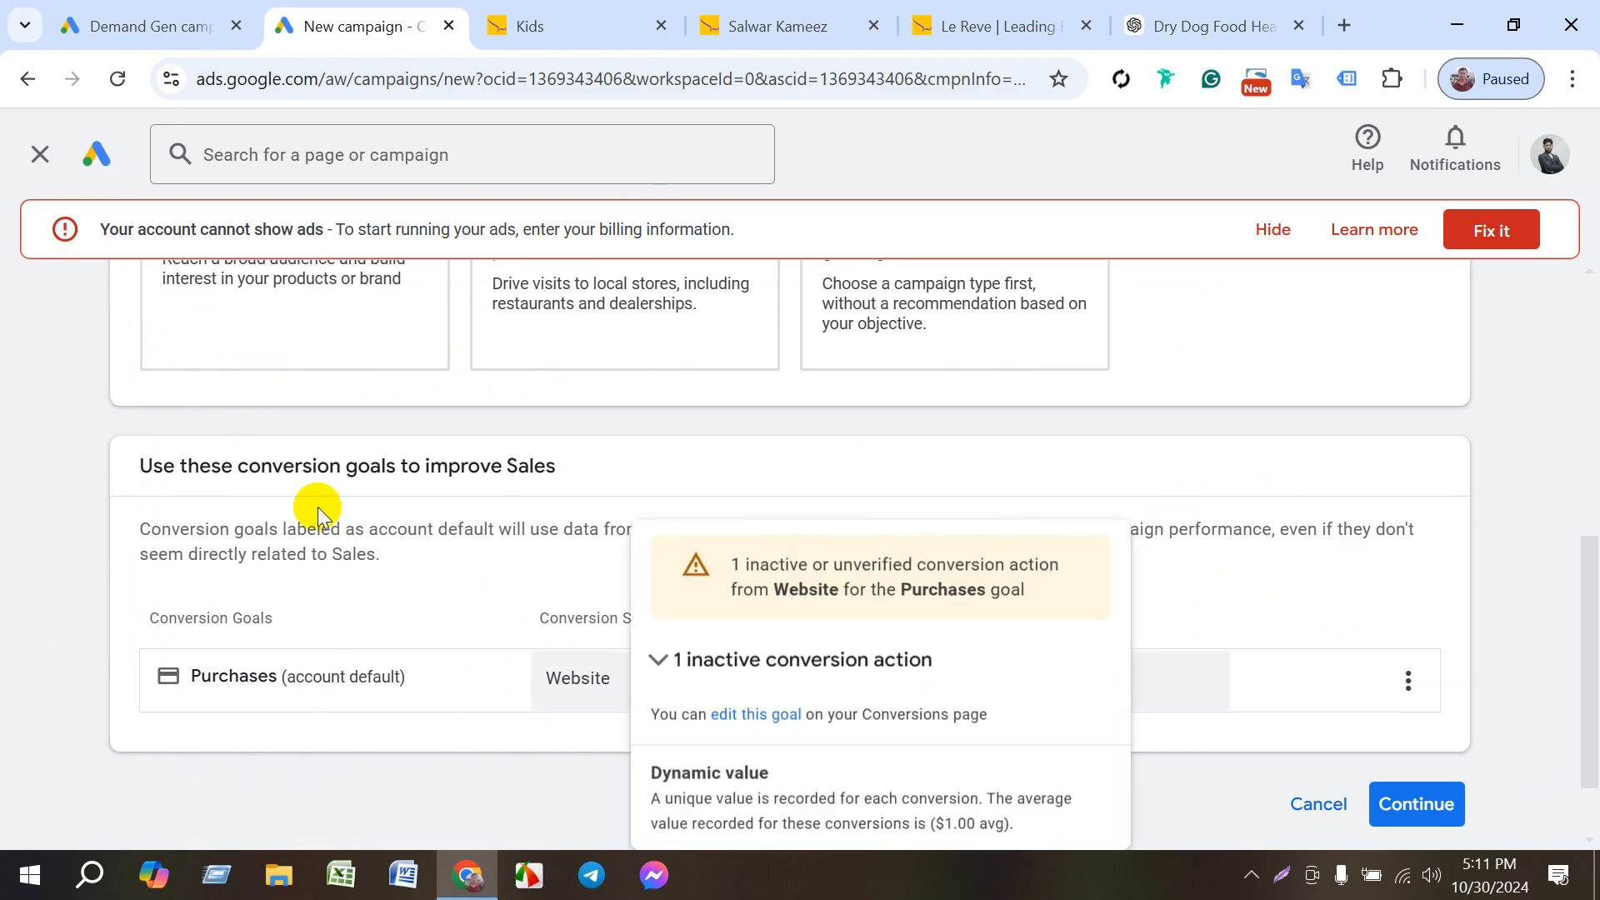
scroll(369, 638, up, 6)
scroll(926, 730, down, 6)
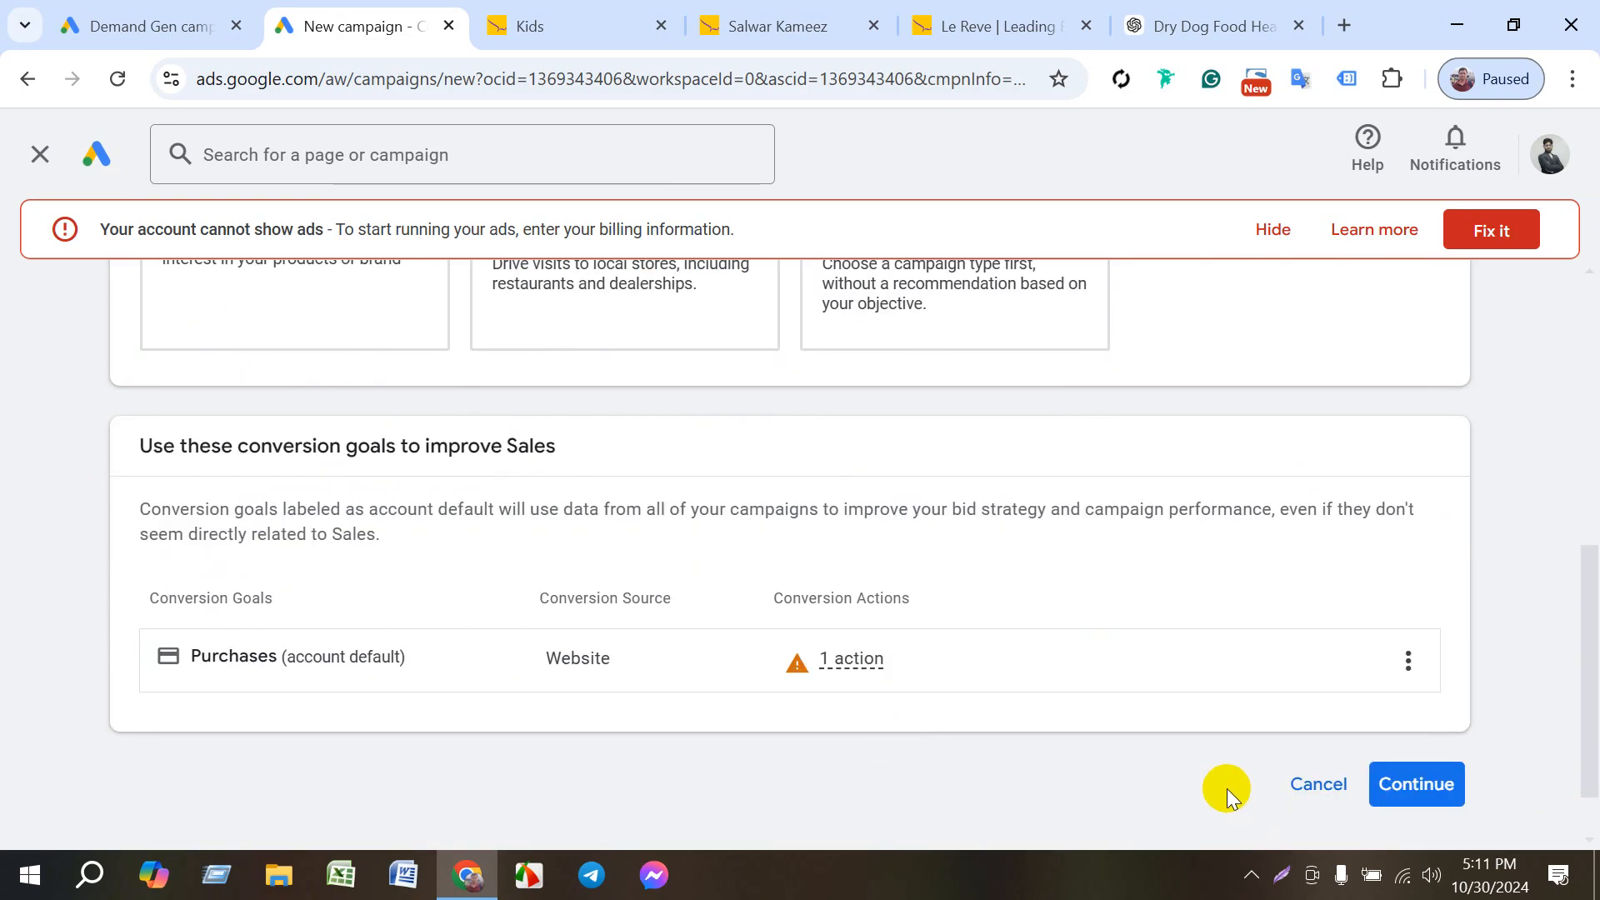
scroll(1075, 625, up, 7)
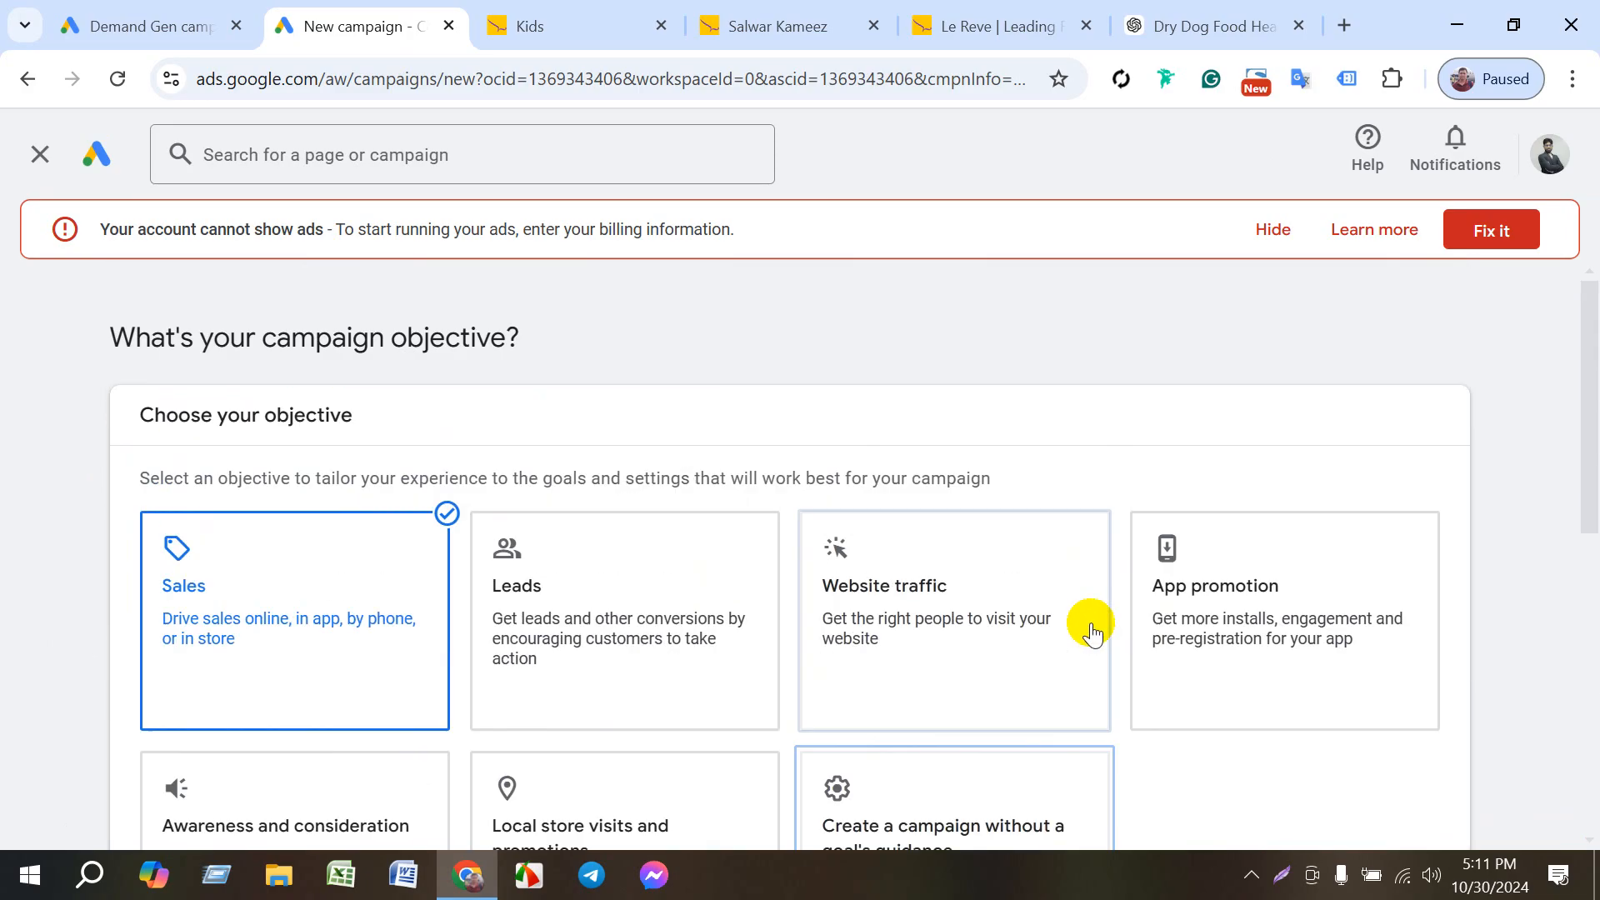
scroll(1090, 629, down, 7)
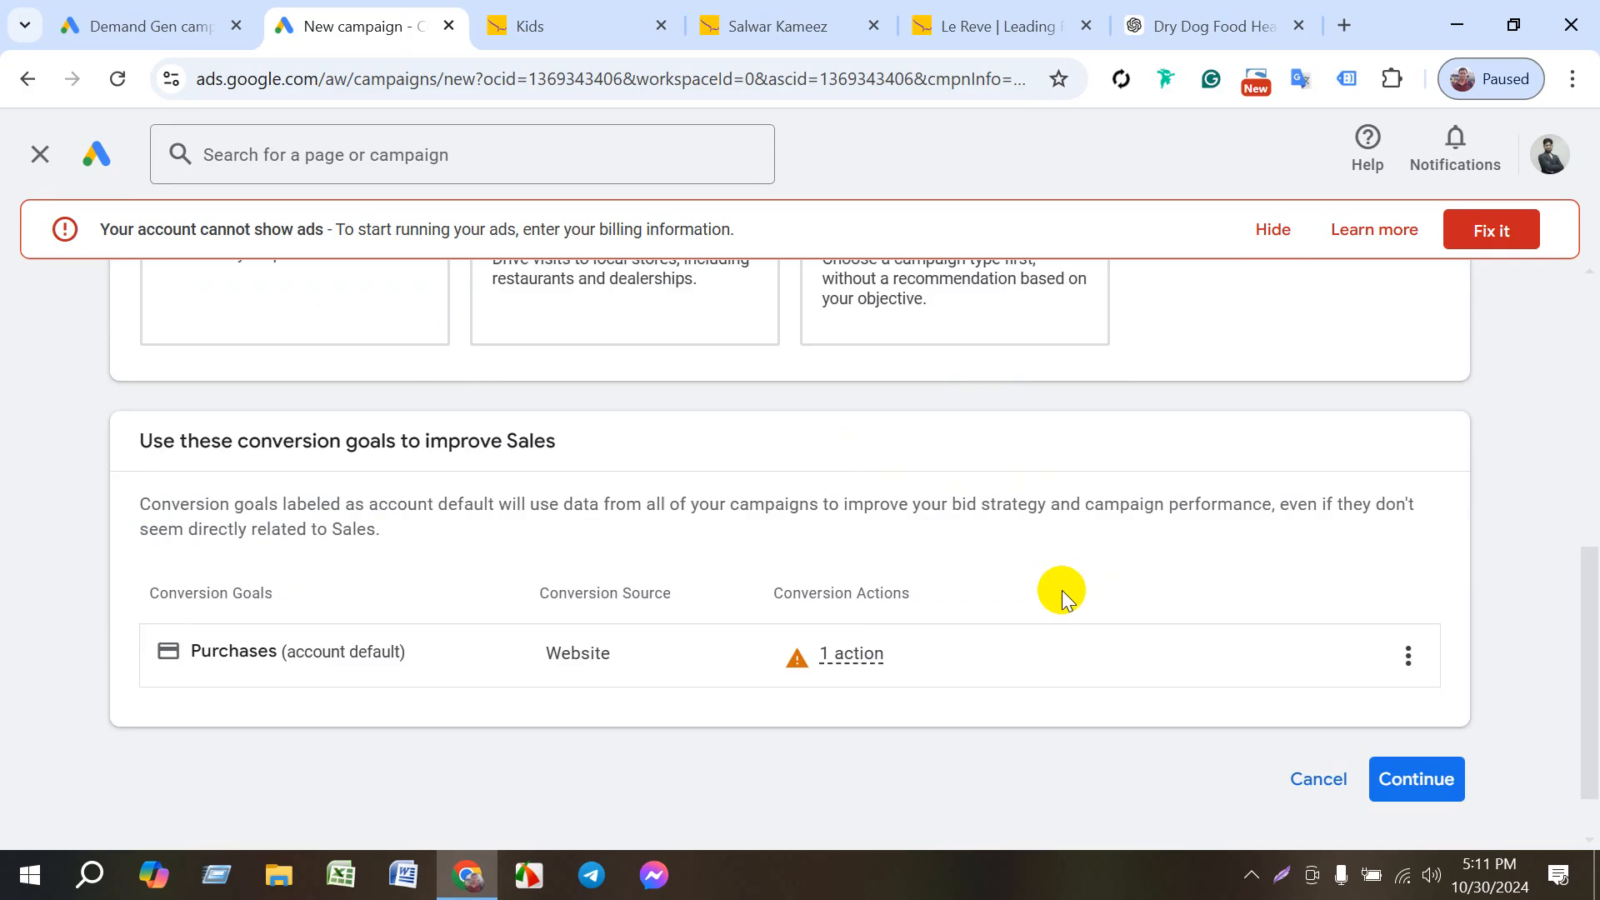
click(1407, 775)
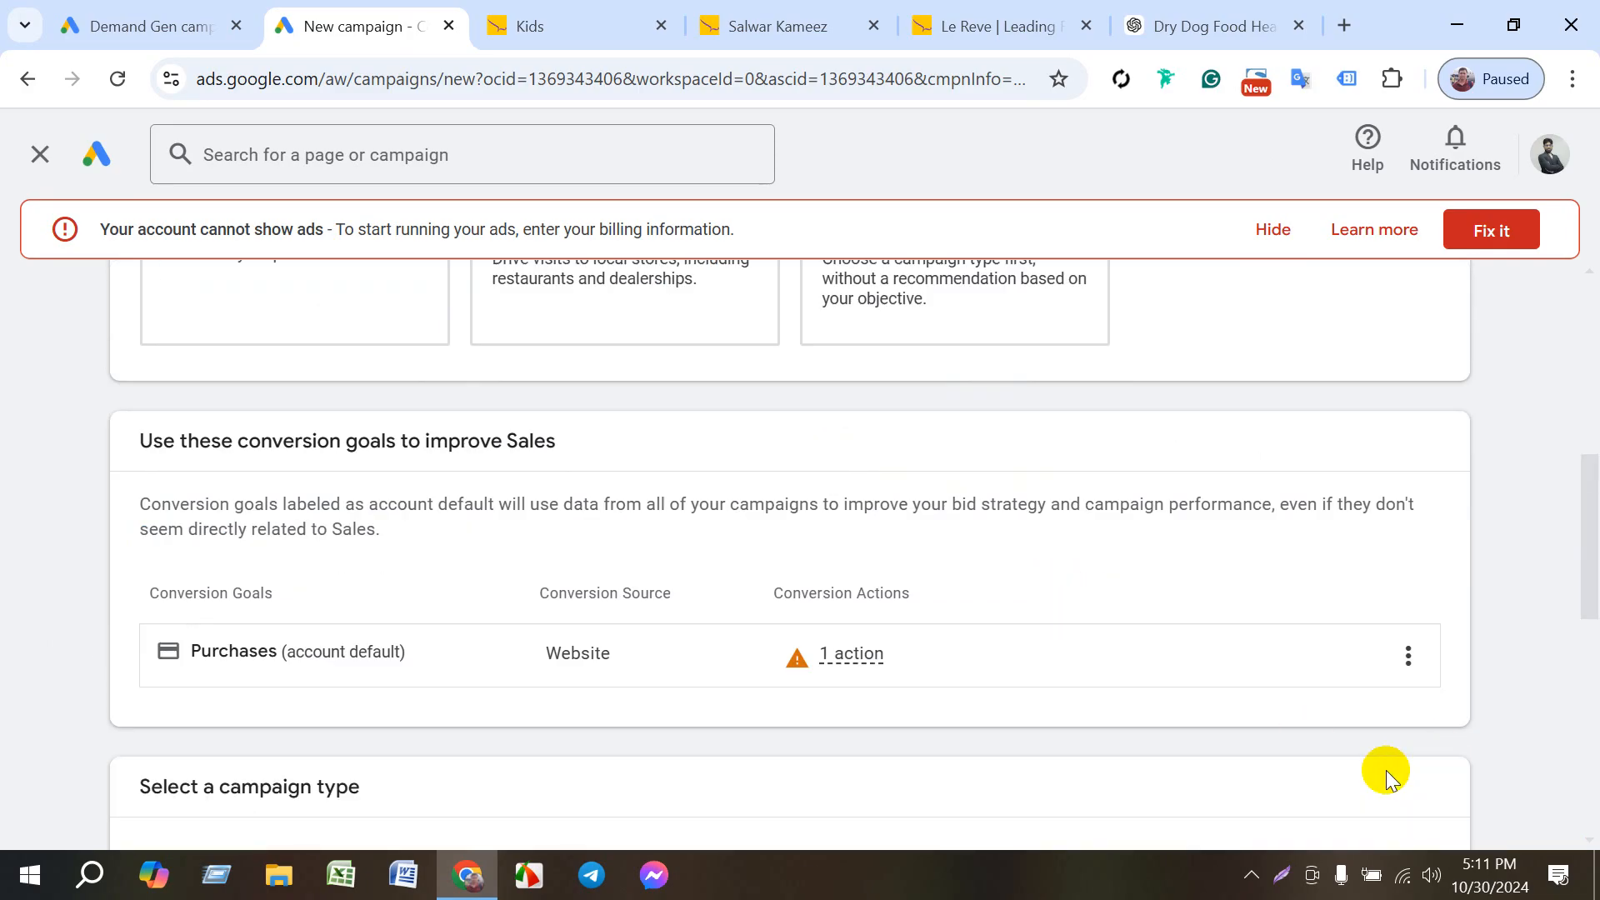
- Choose Search as the campaign type and continue without selecting any way to reach the goal
scroll(779, 703, down, 4)
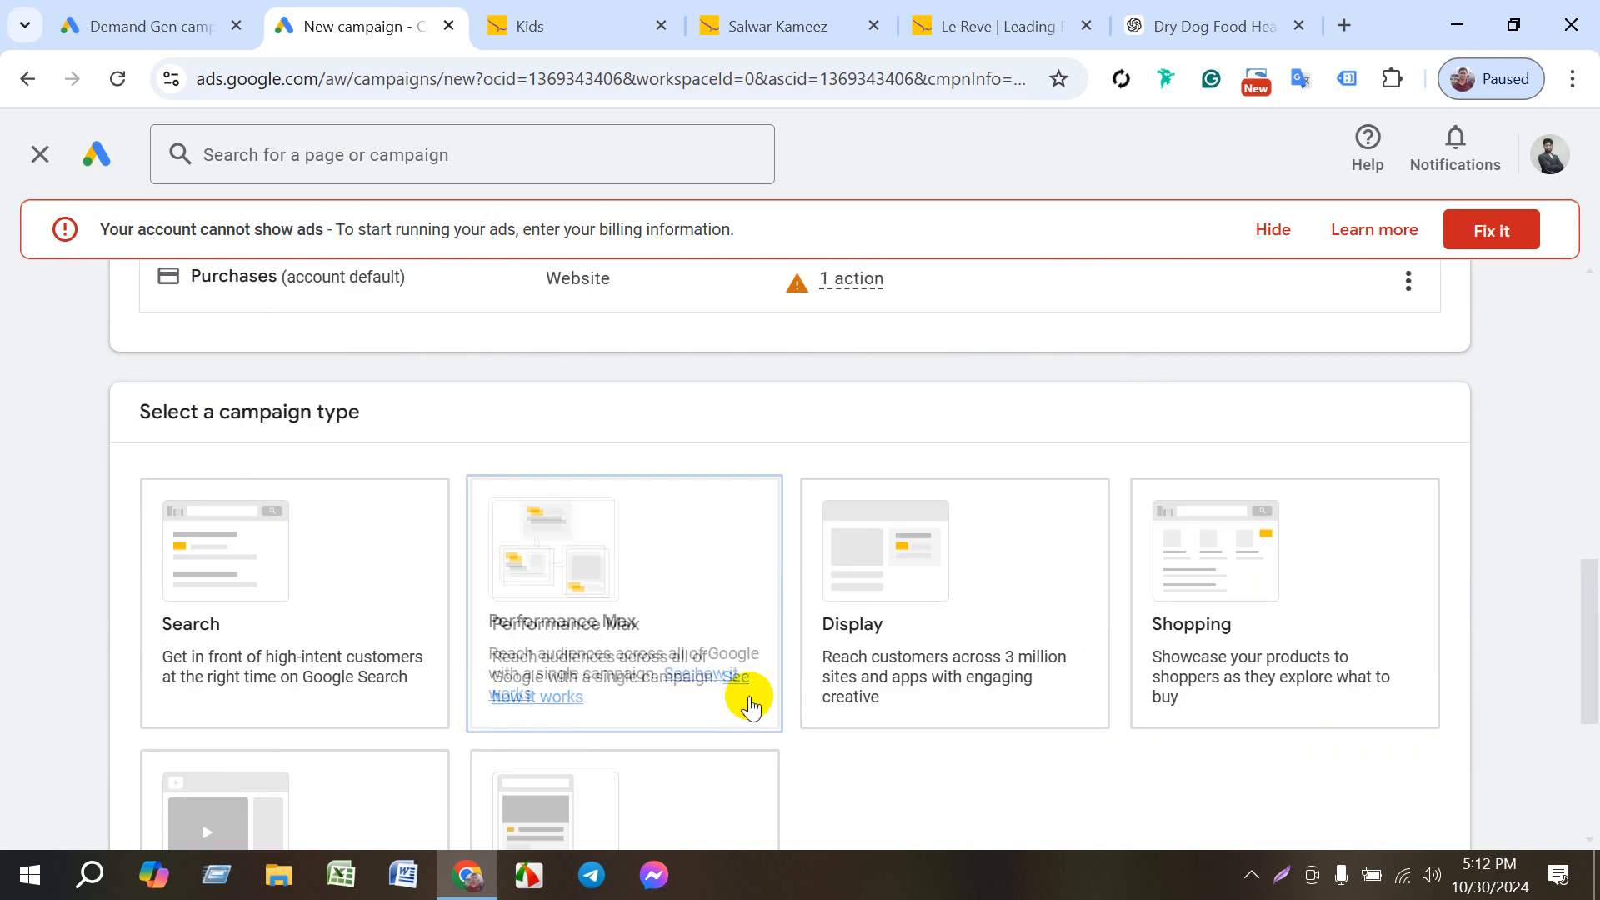
scroll(750, 706, down, 3)
click(747, 705)
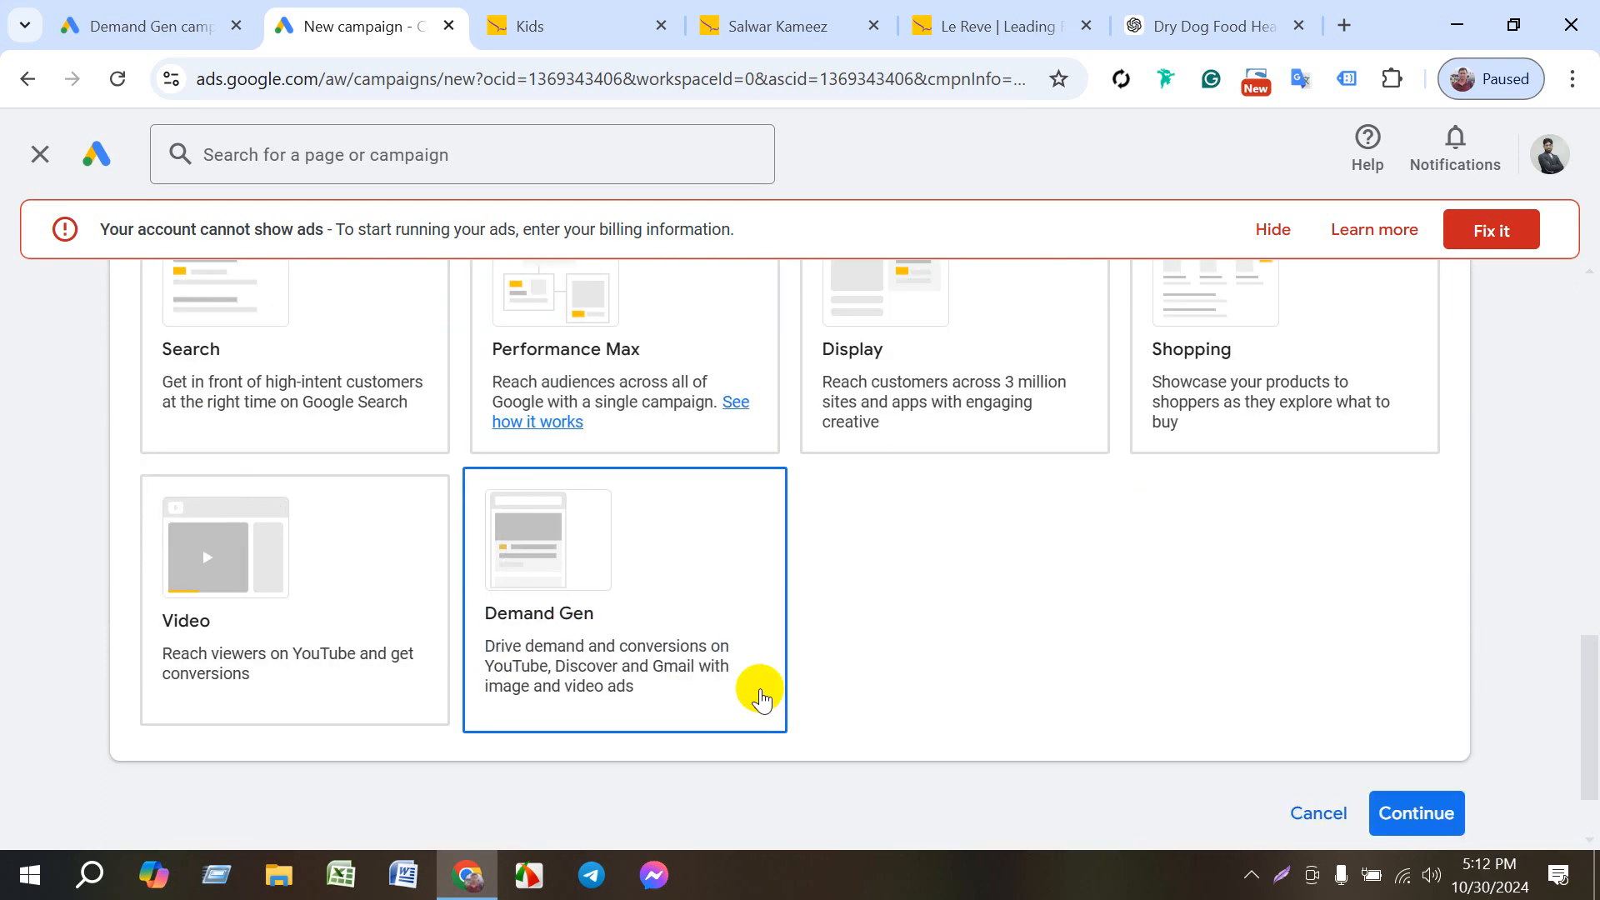
scroll(748, 705, up, 3)
click(180, 557)
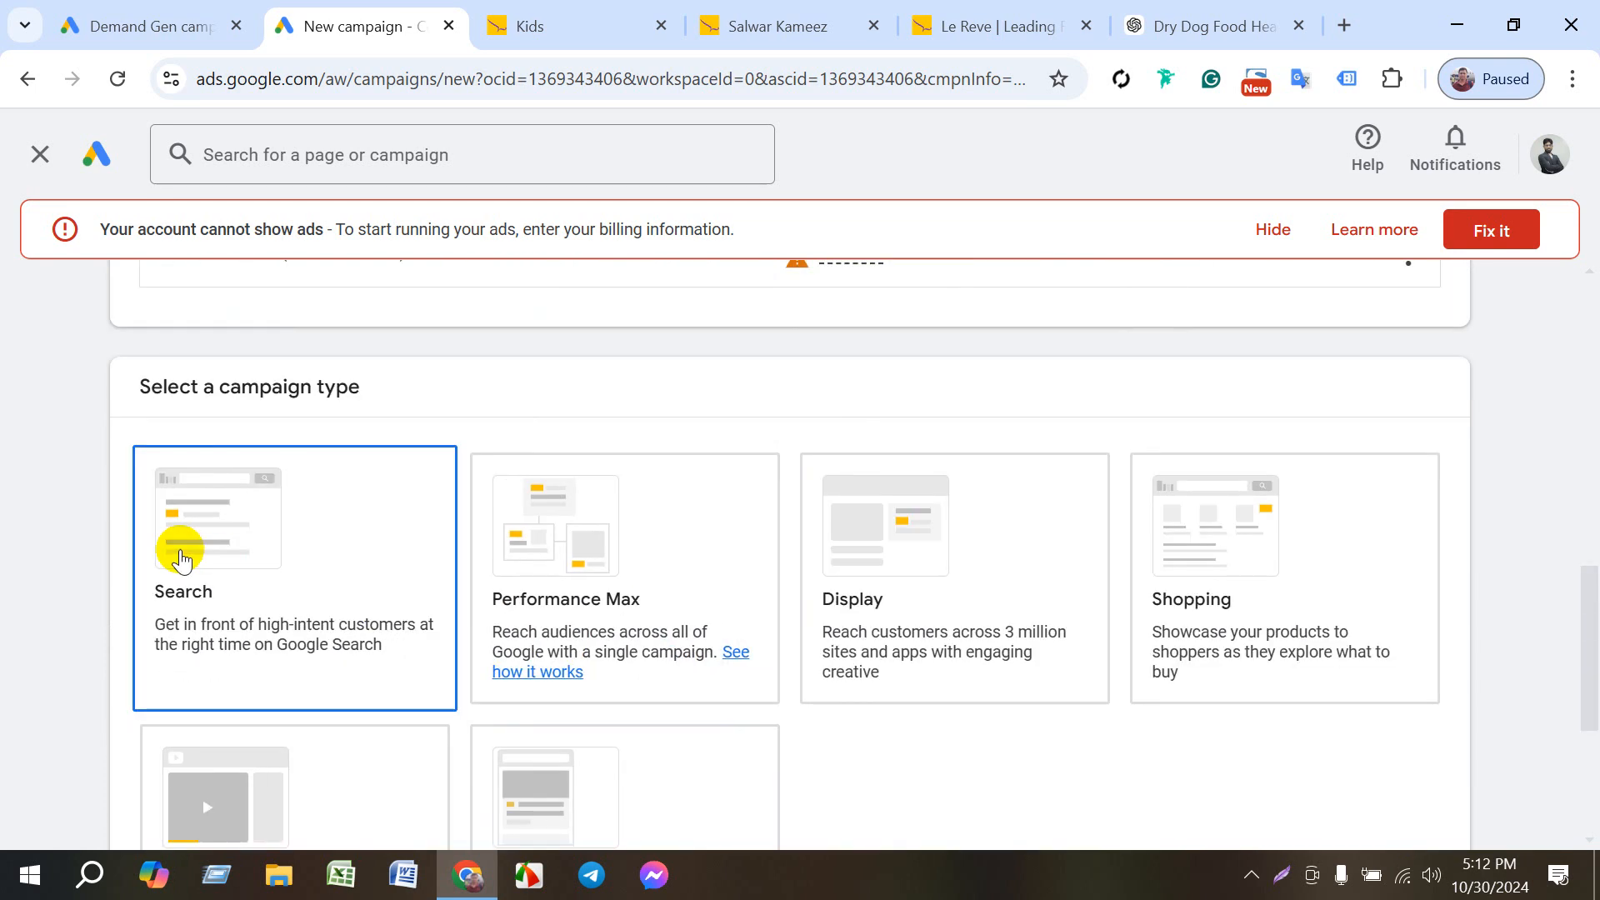
scroll(1393, 632, down, 4)
scroll(560, 721, down, 3)
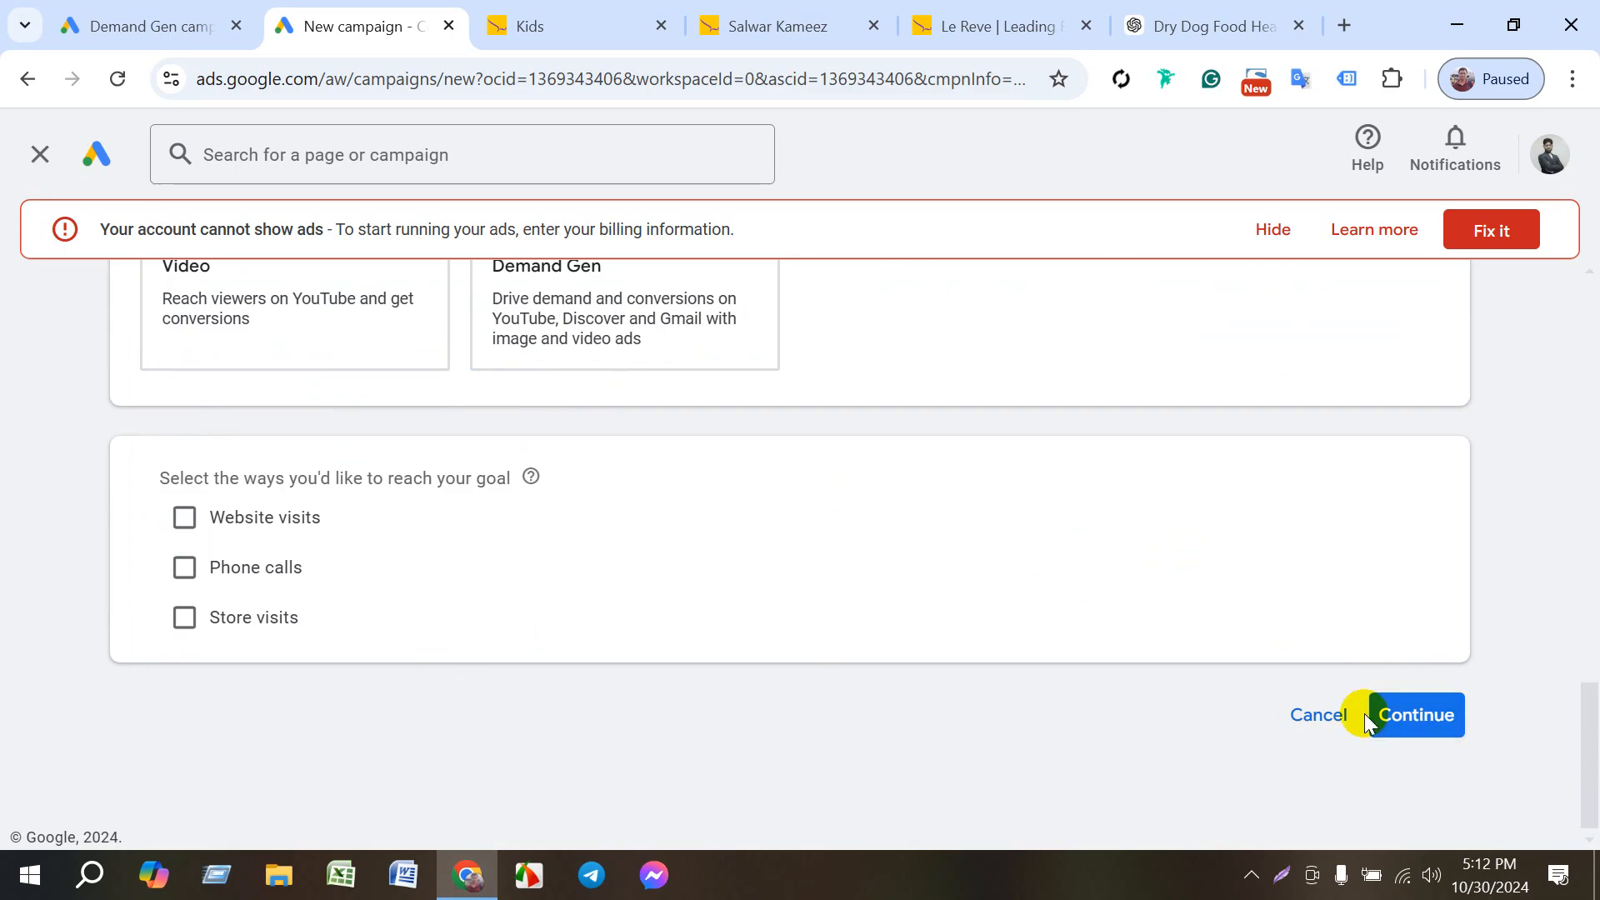
click(1385, 714)
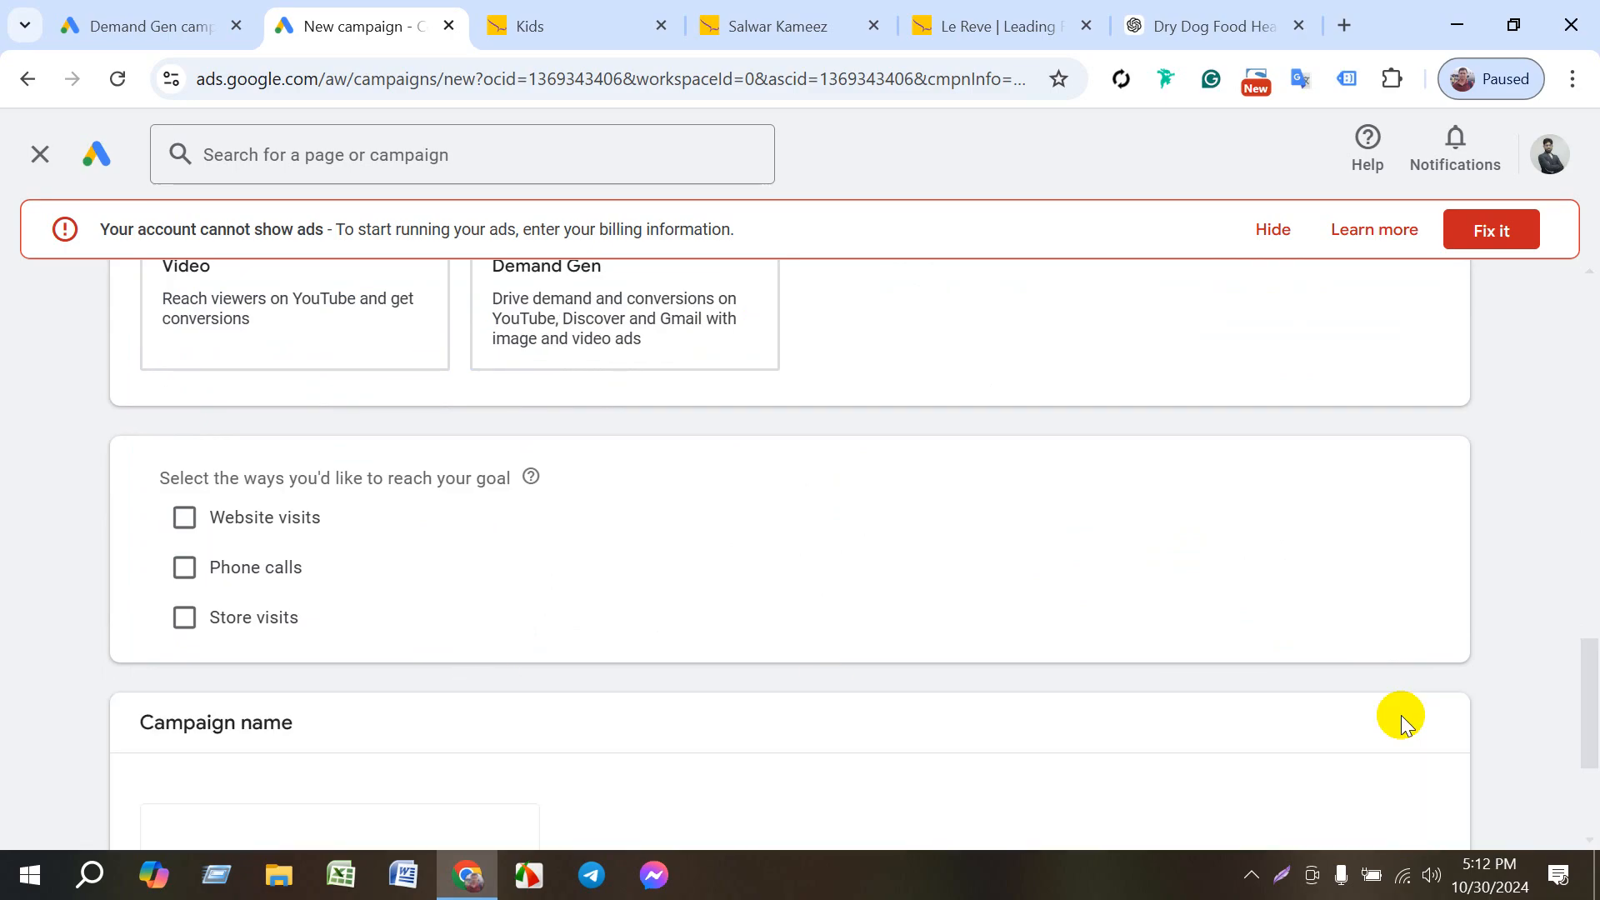
- Add a prefix to the suggested campaign name so that it reads lerive Sales-Search-6
scroll(361, 679, down, 3)
click(250, 575)
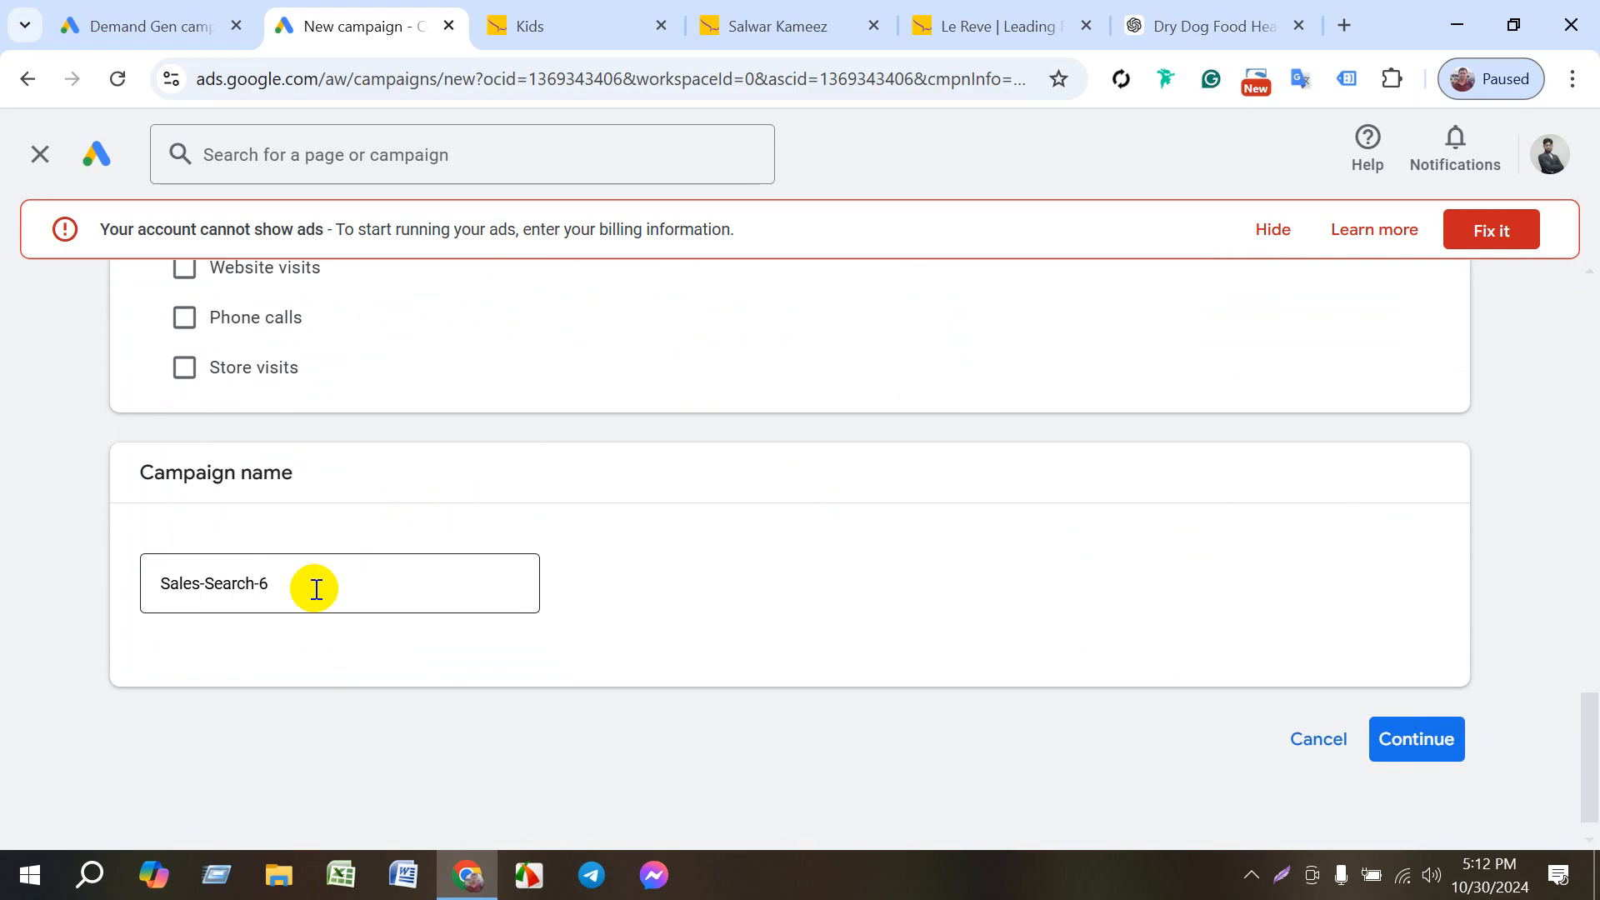
drag(314, 590, 273, 589)
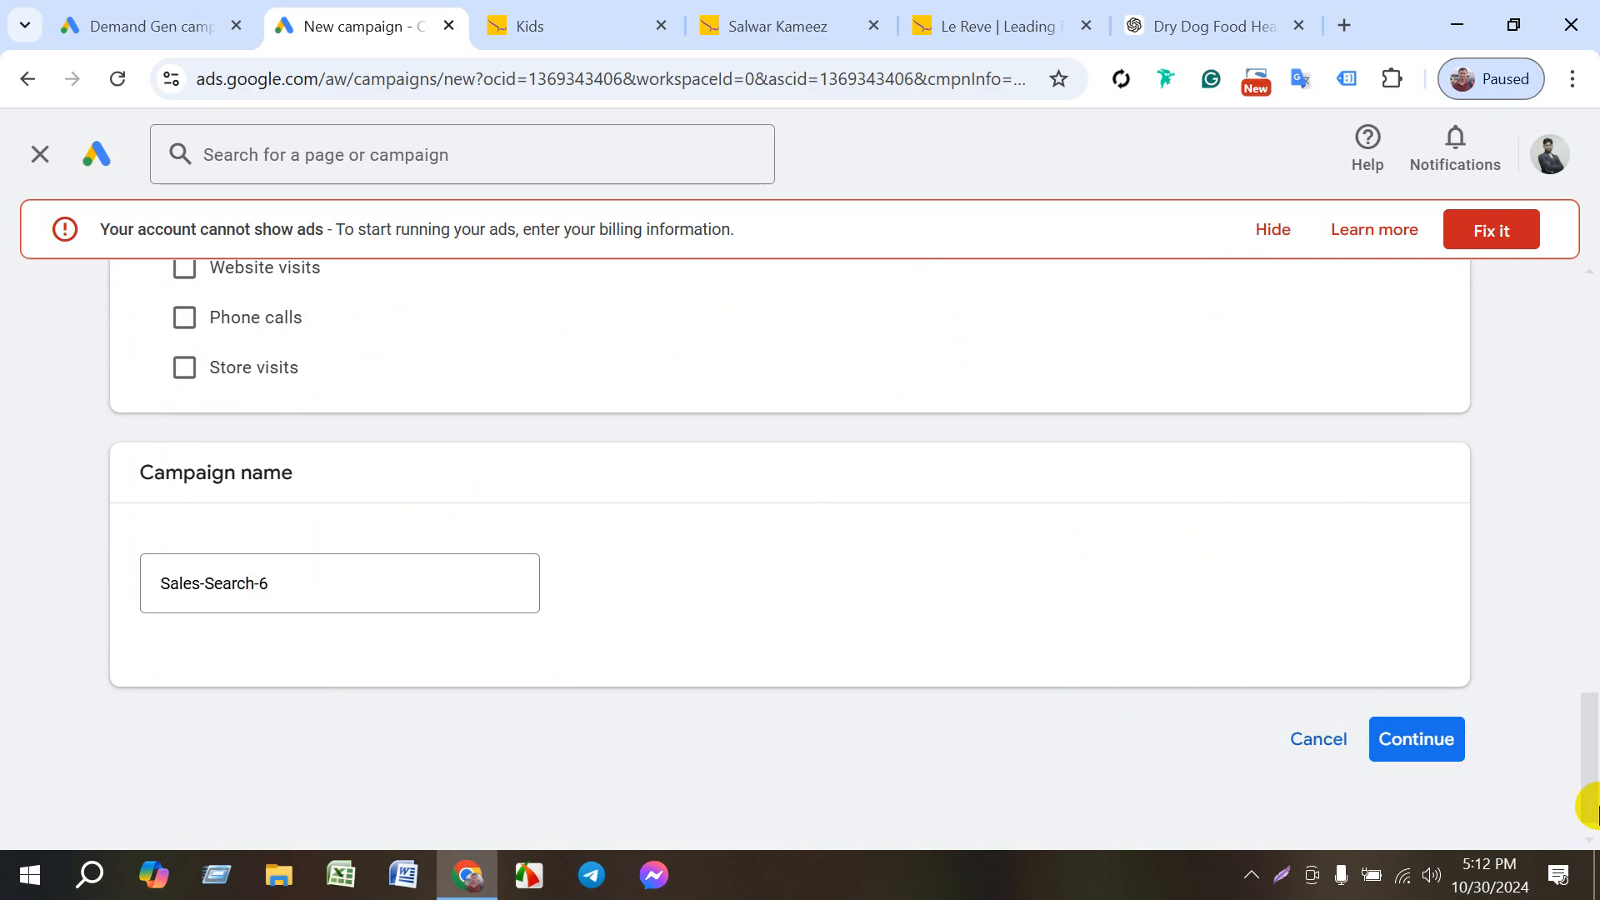
drag(268, 583, 107, 582)
click(166, 585)
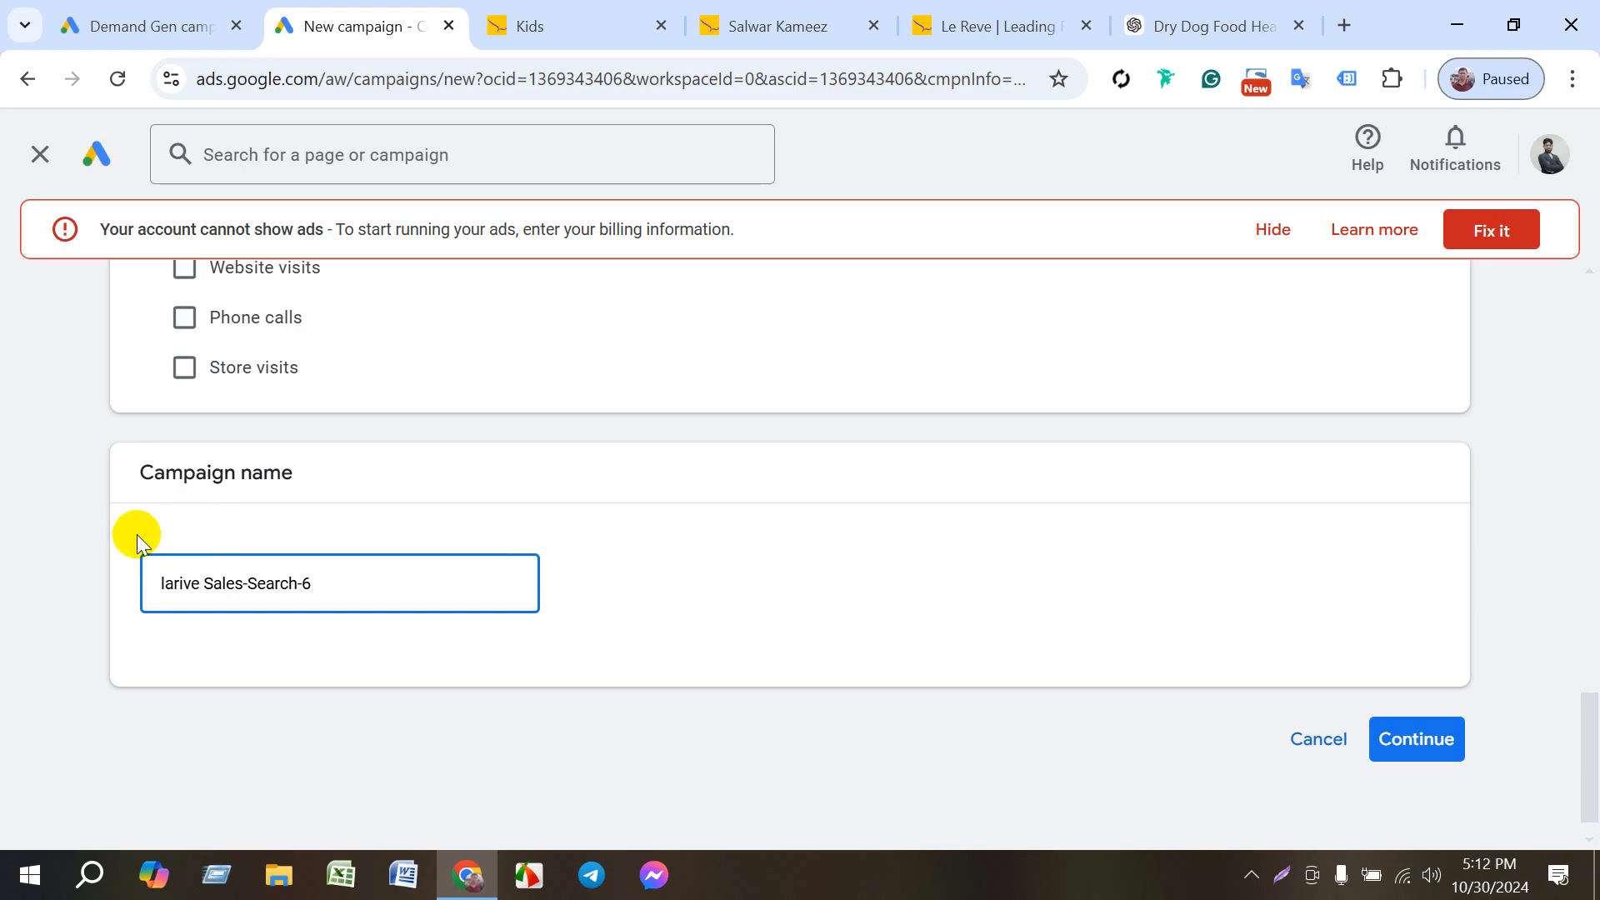
double_click(180, 585)
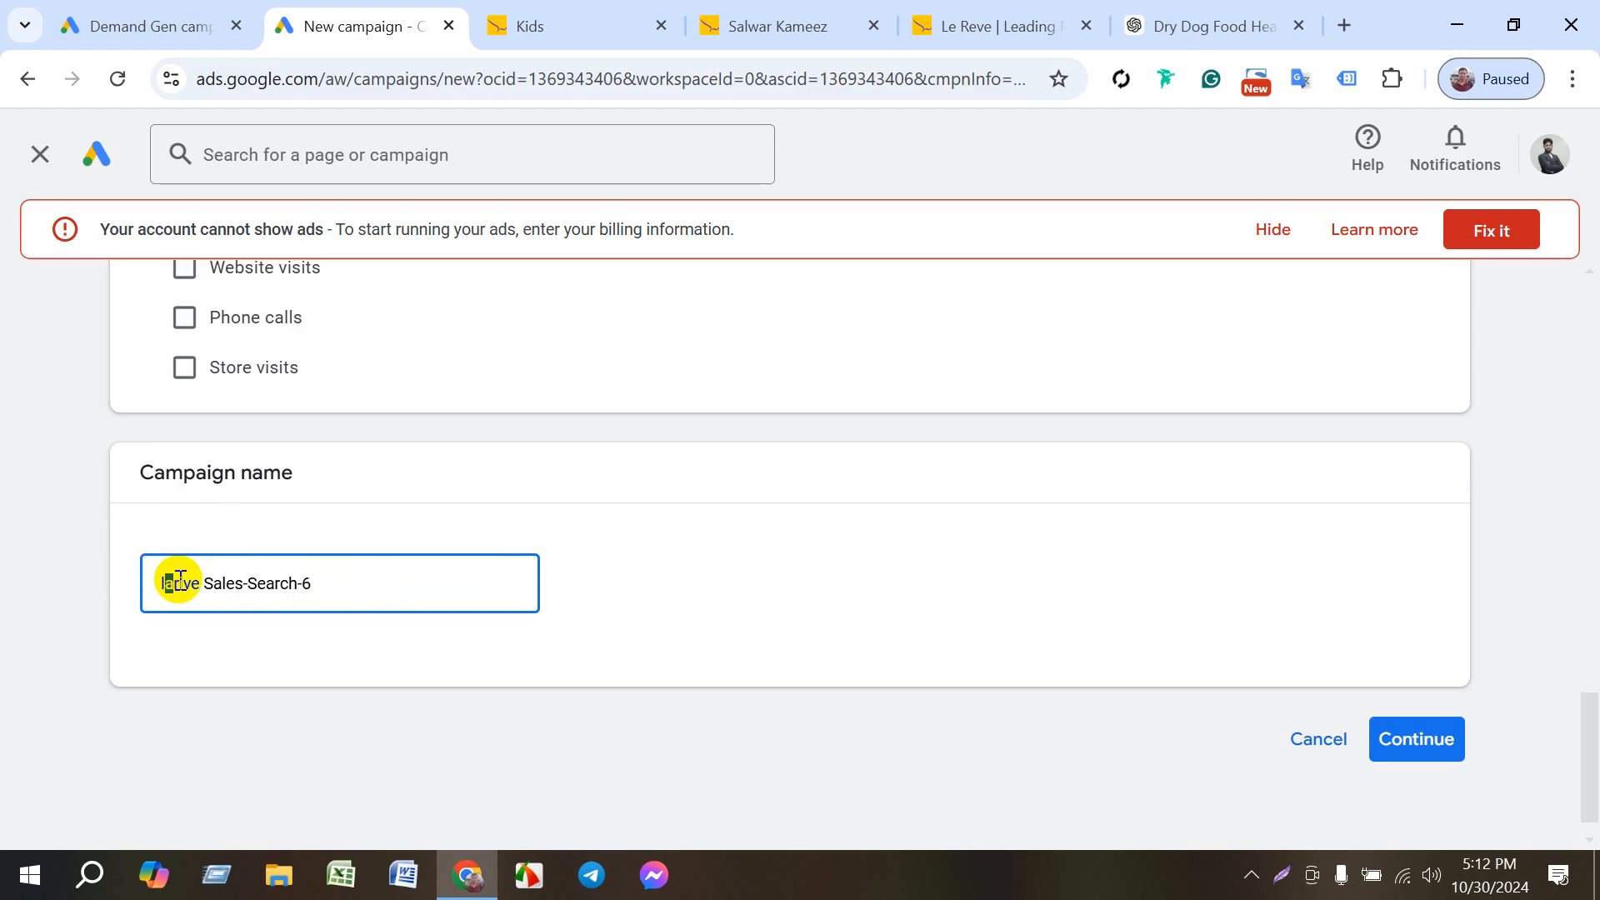
text(e)
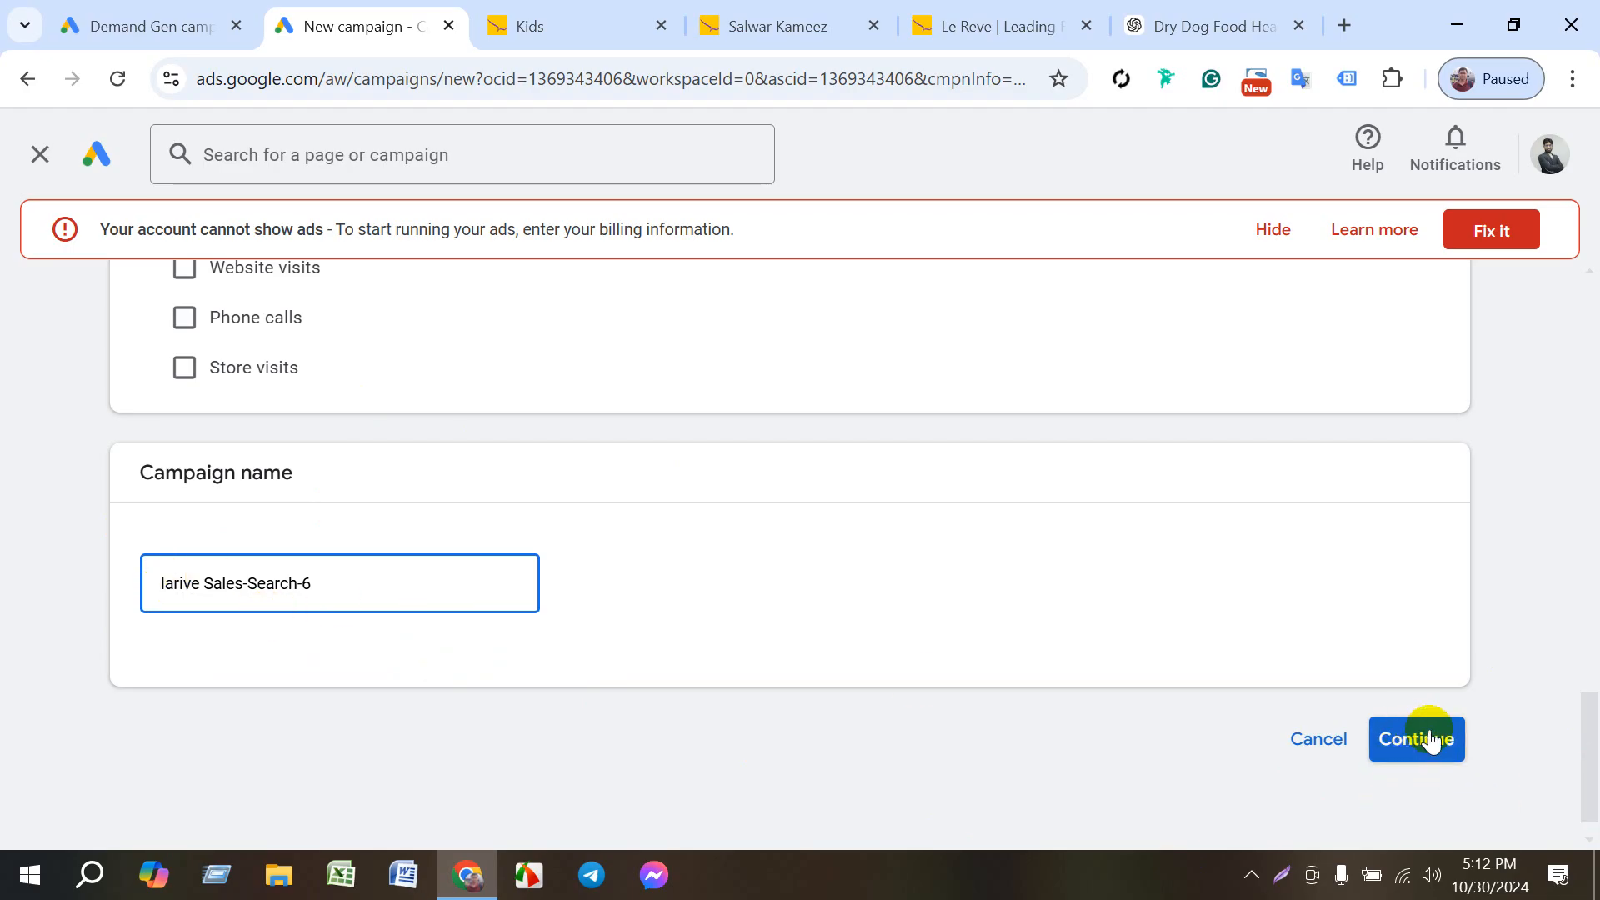
key(BackSpace)
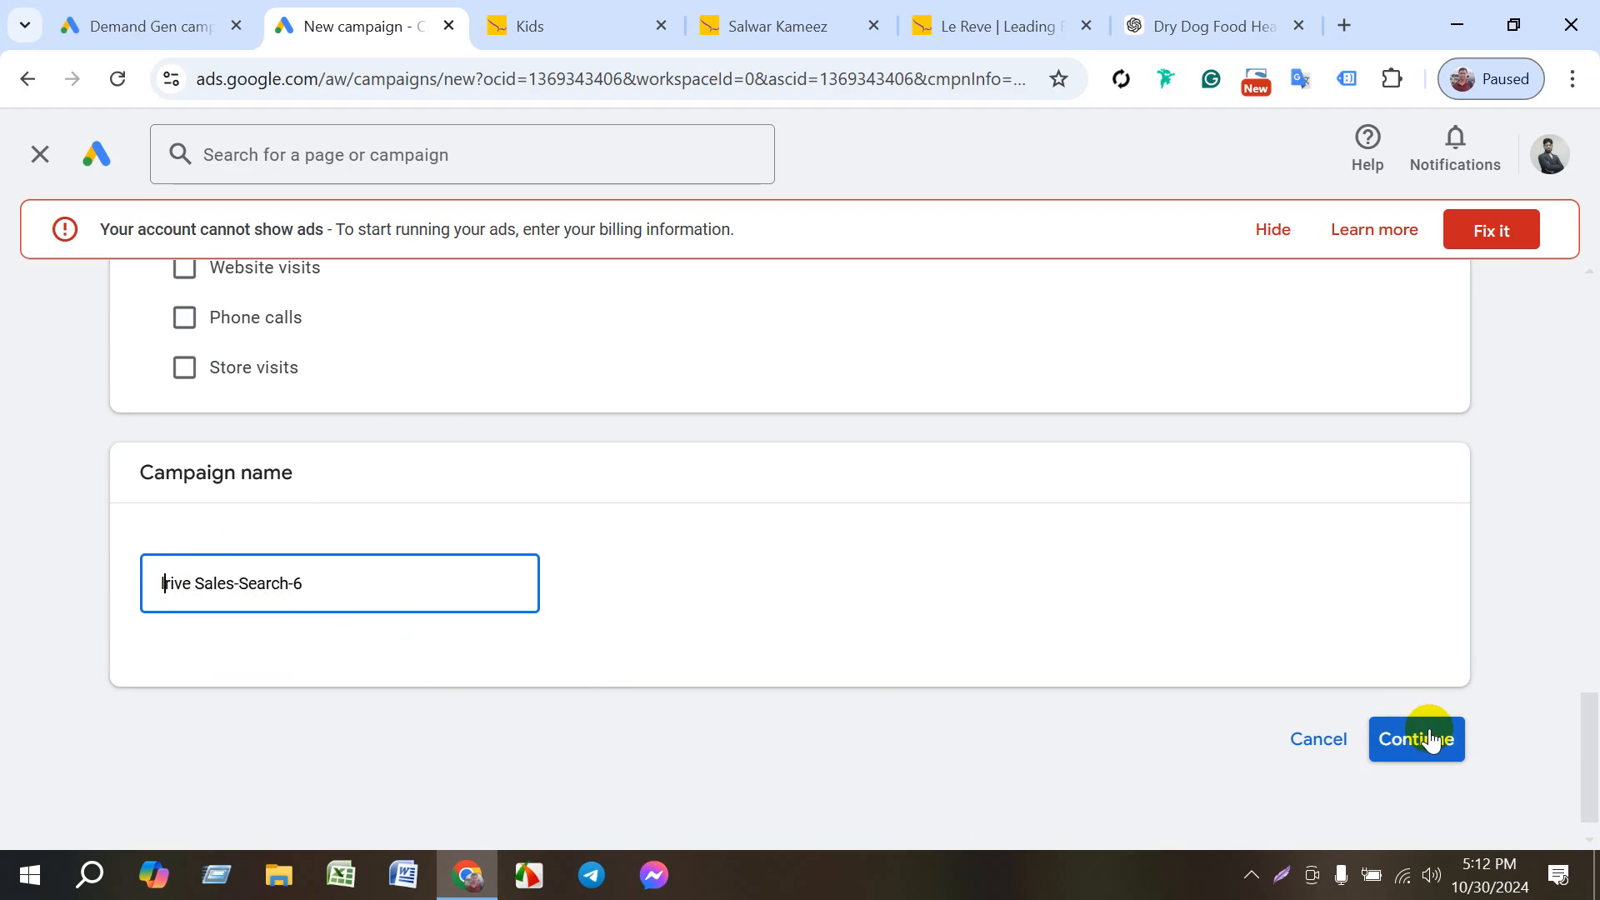
text(e)
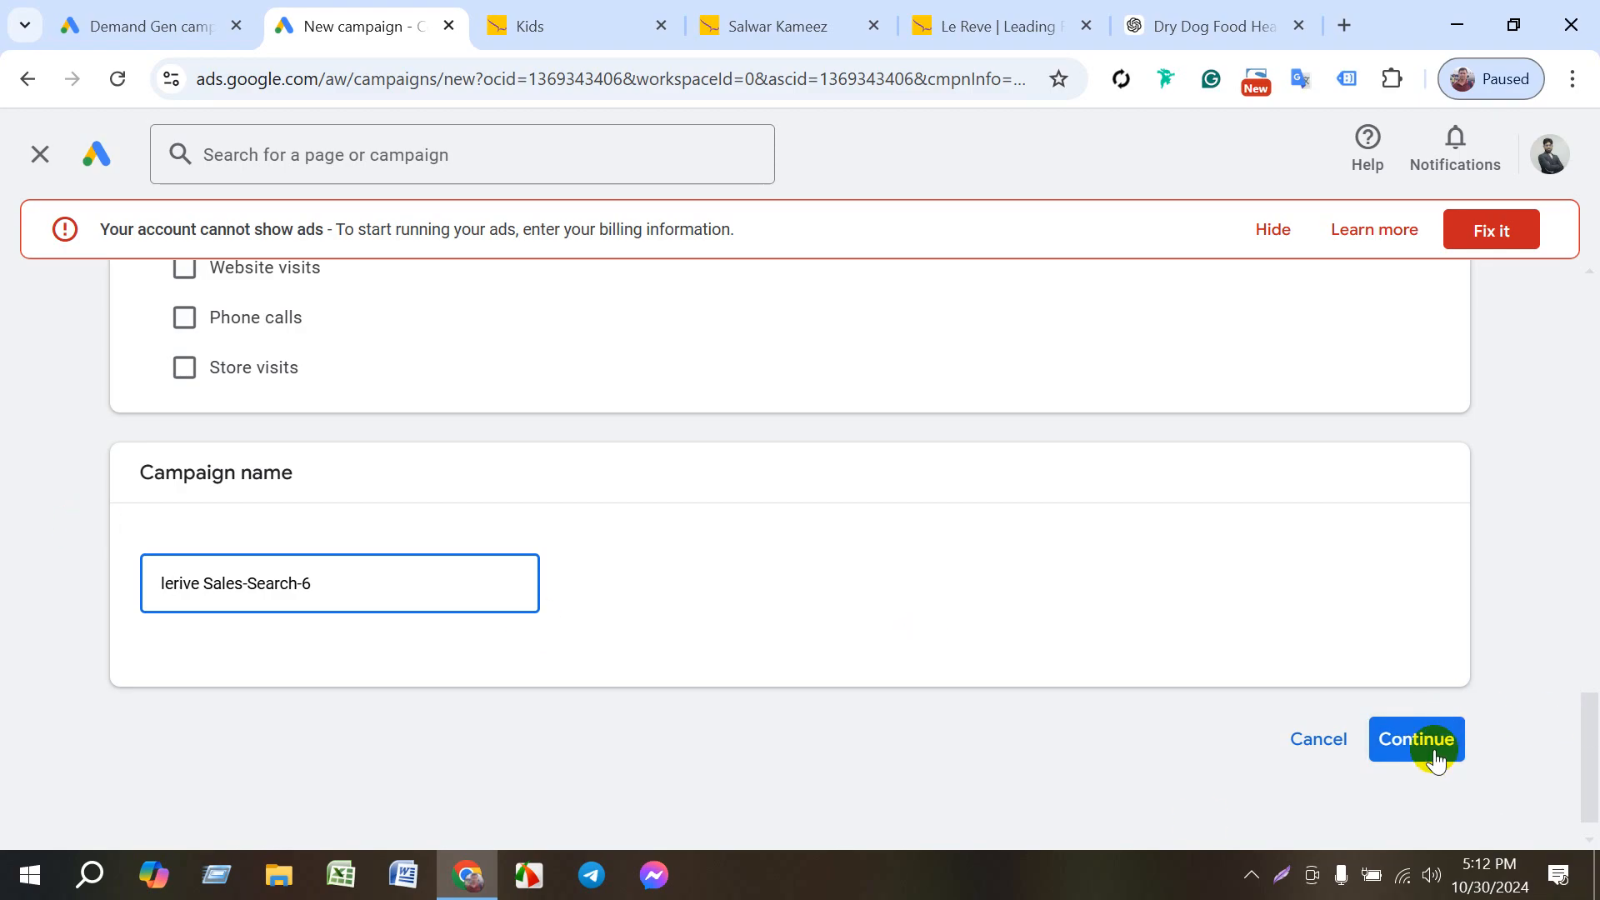
- Start a new campaign instead of resuming a saved draft, and continue with the default Conversions bidding focus
click(1434, 750)
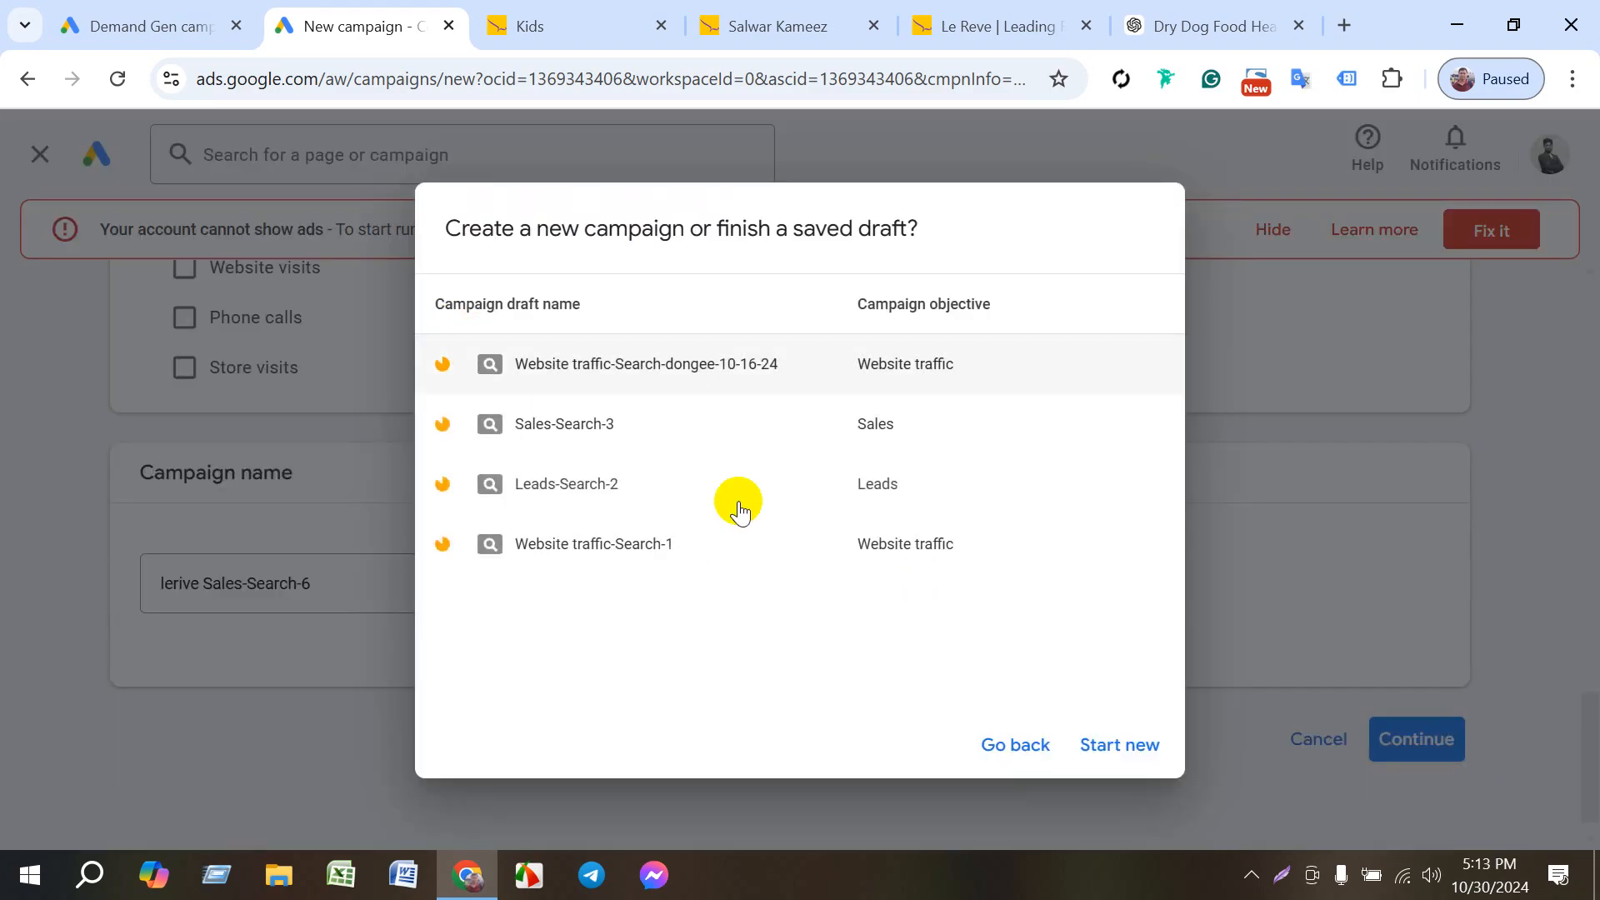
click(1115, 744)
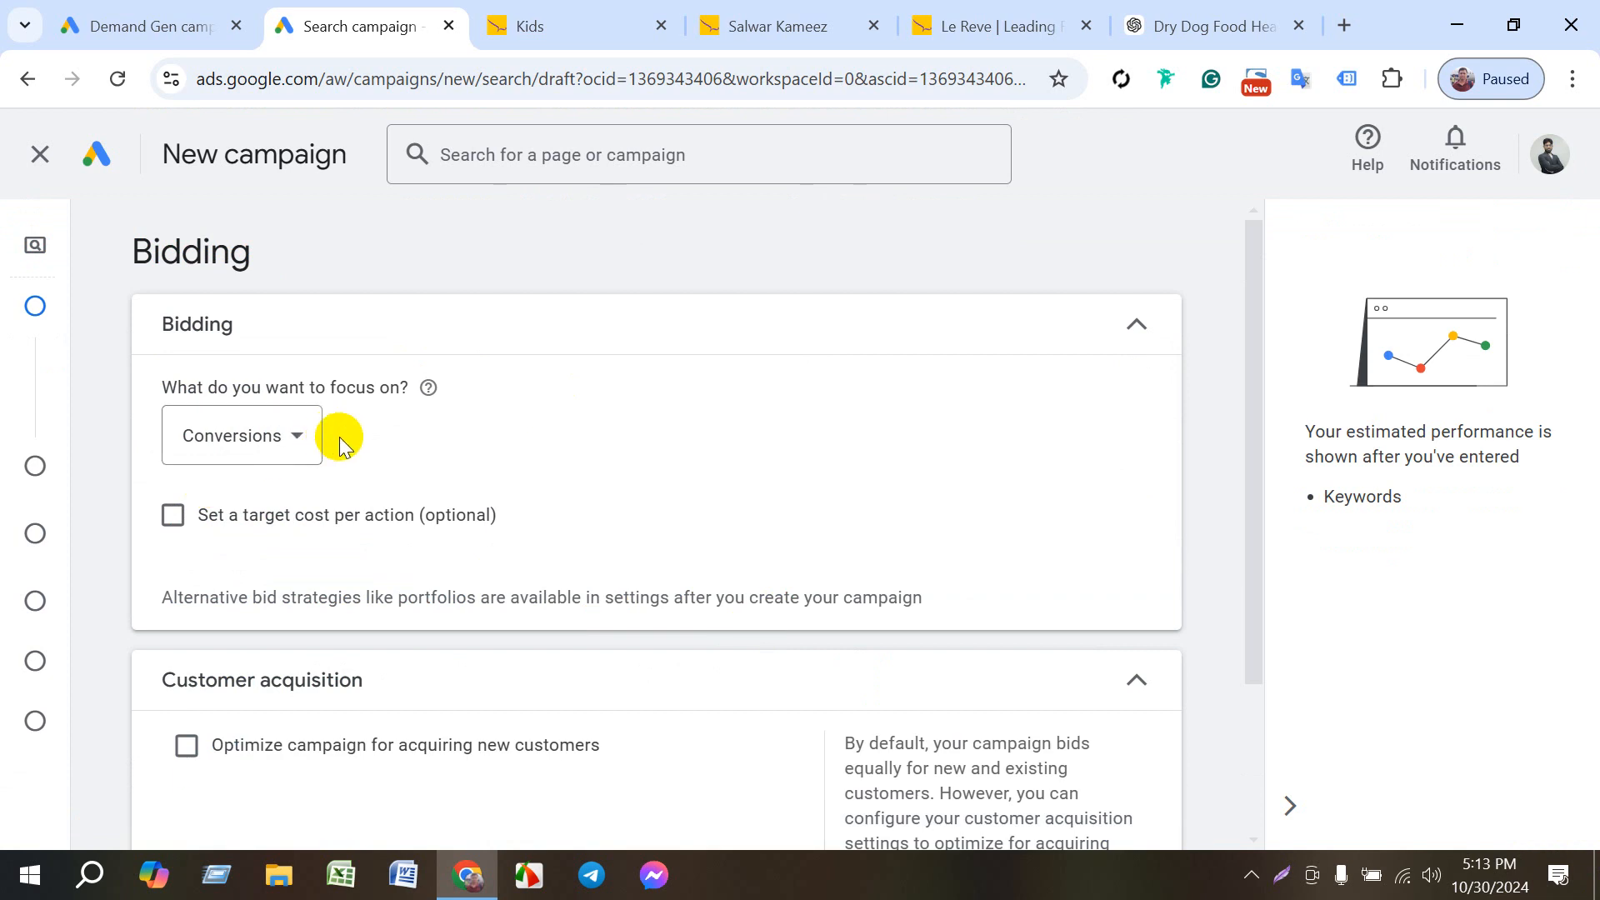
scroll(1000, 703, down, 3)
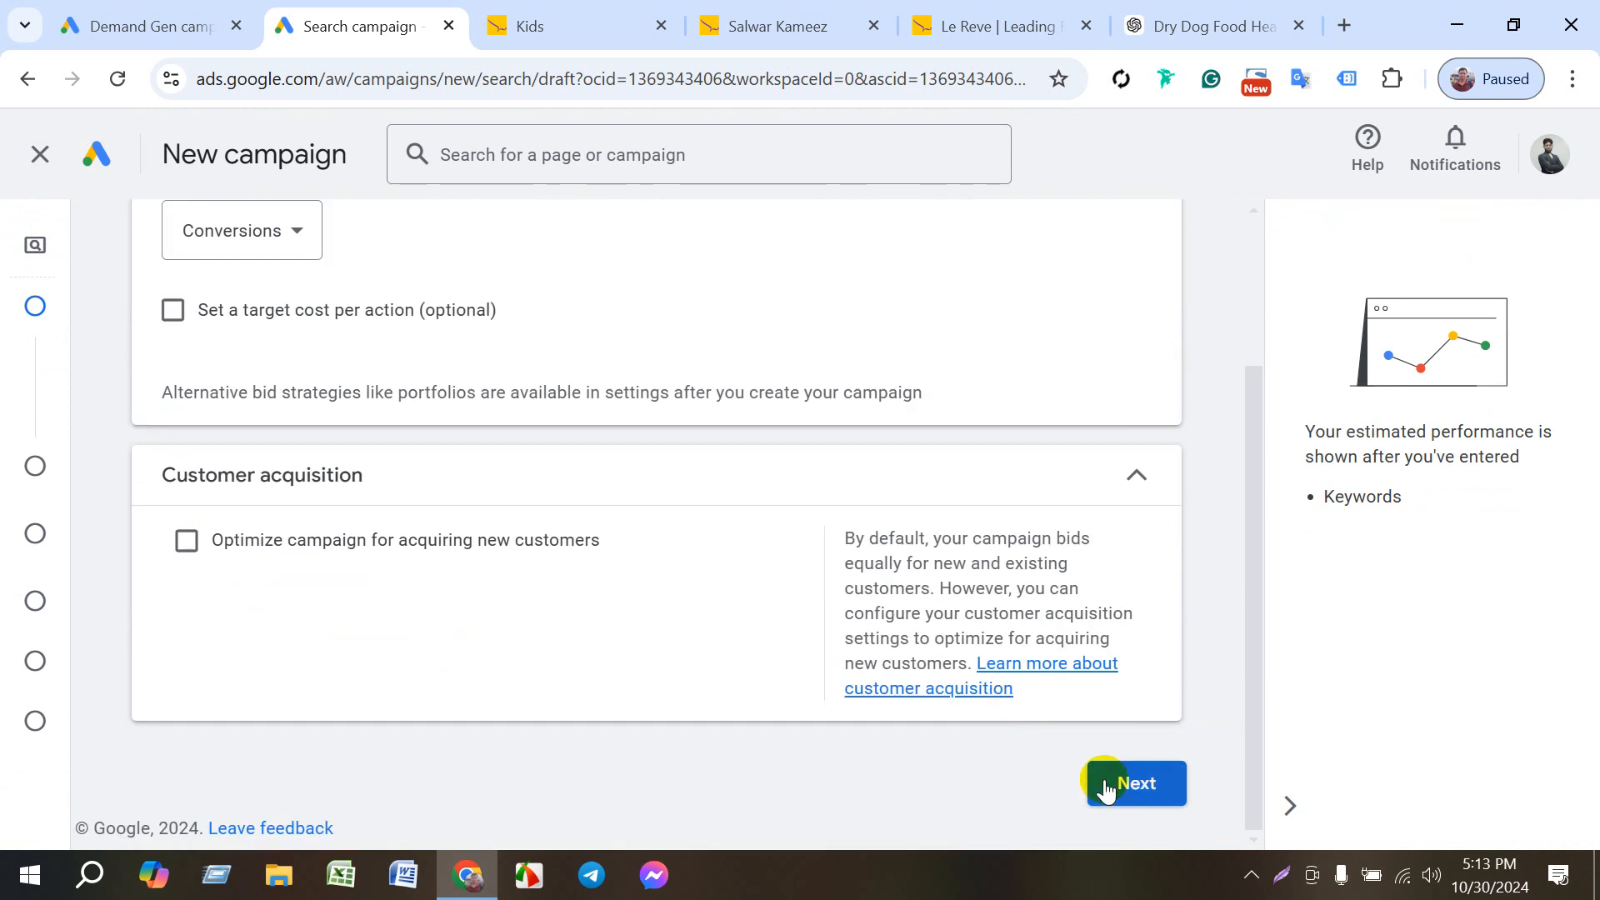
click(1150, 767)
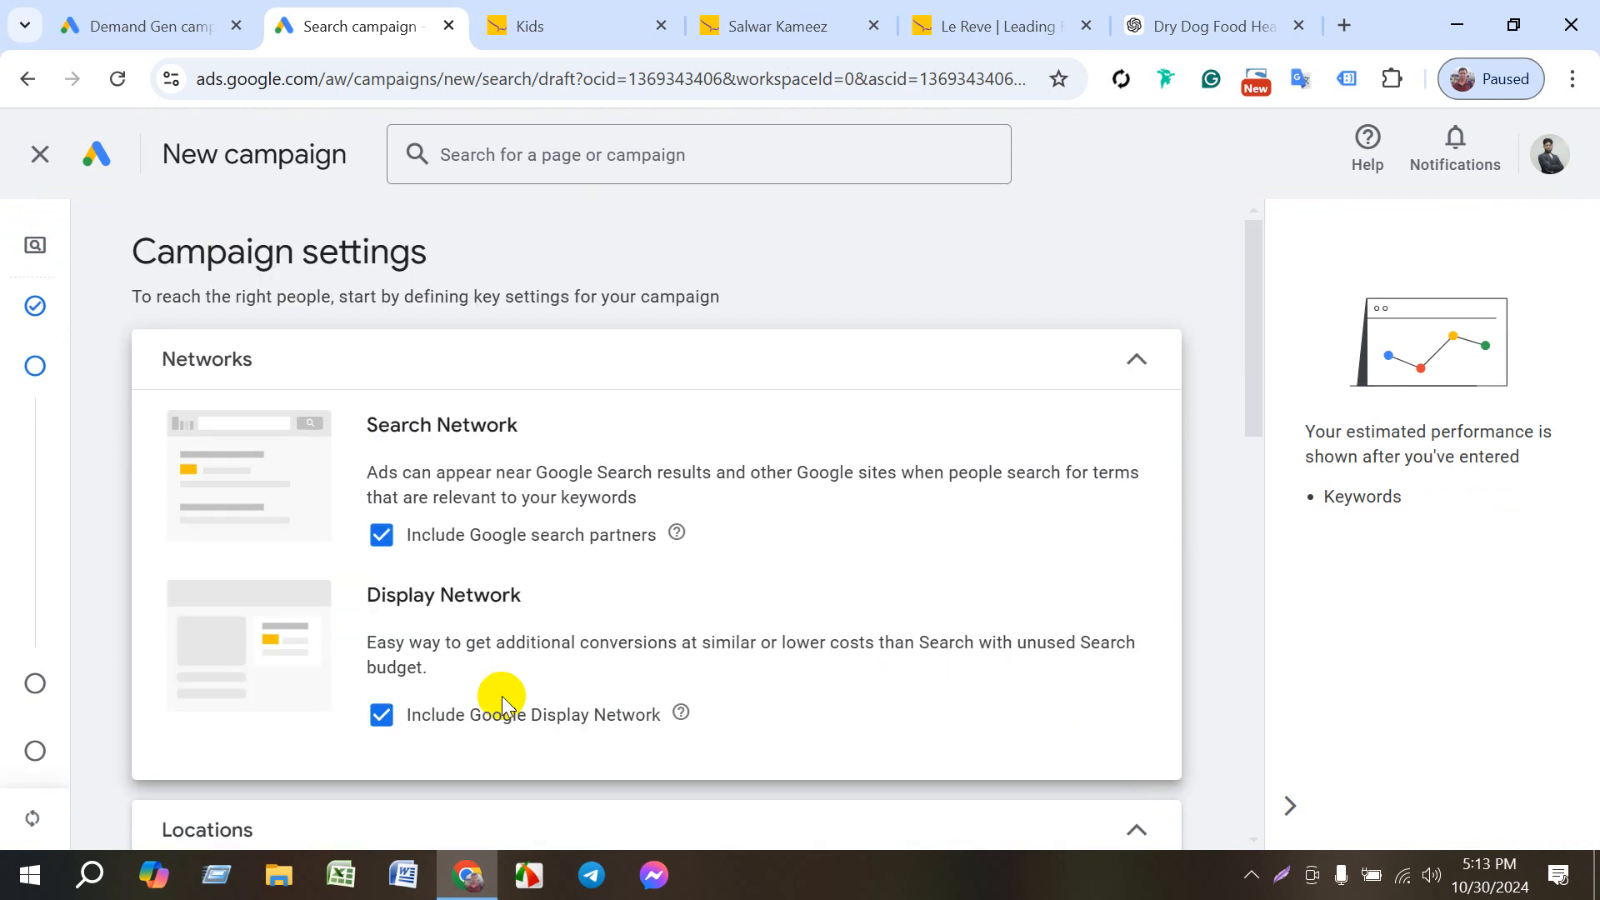
- Choose to enter another location for the campaign, expand the location options and open the advanced location search
scroll(502, 697, down, 5)
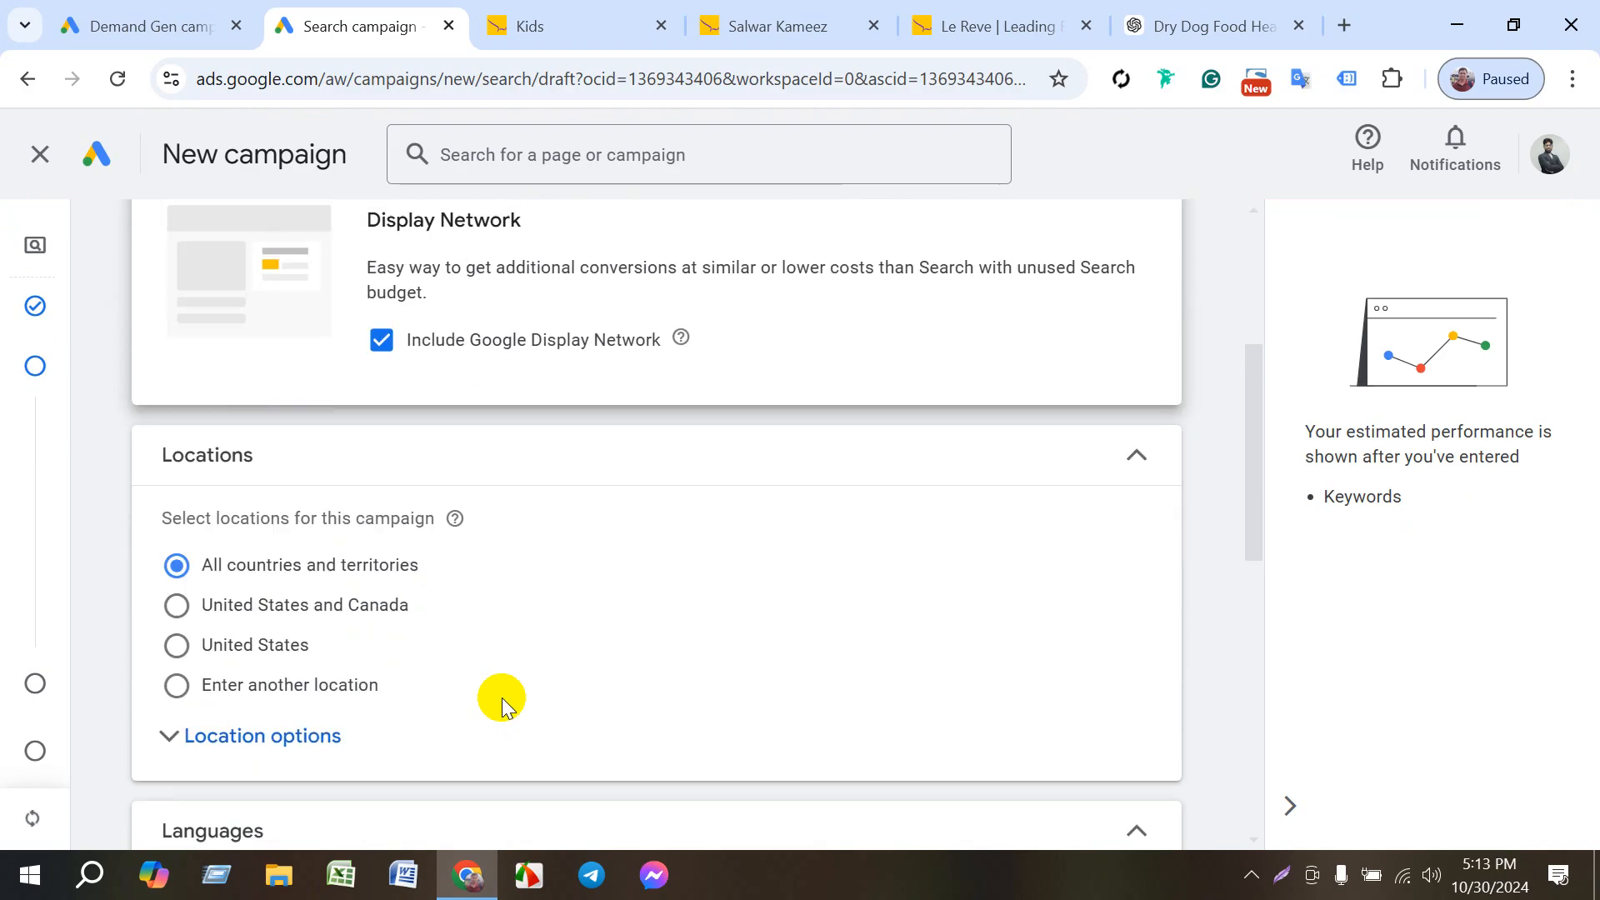
click(323, 691)
scroll(389, 748, down, 2)
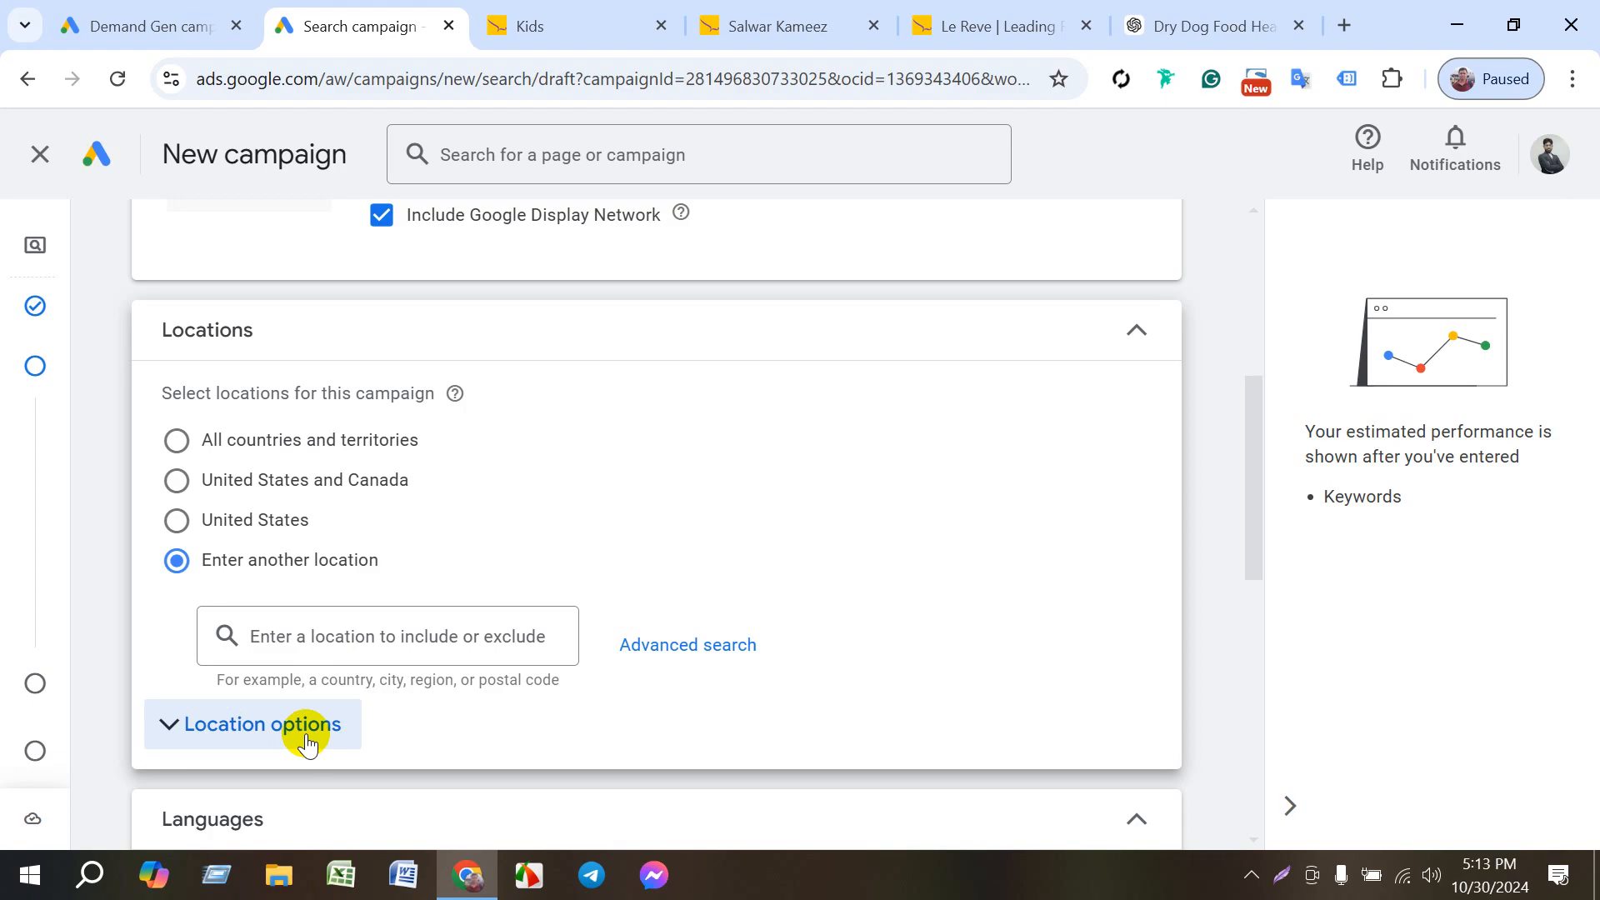
click(225, 735)
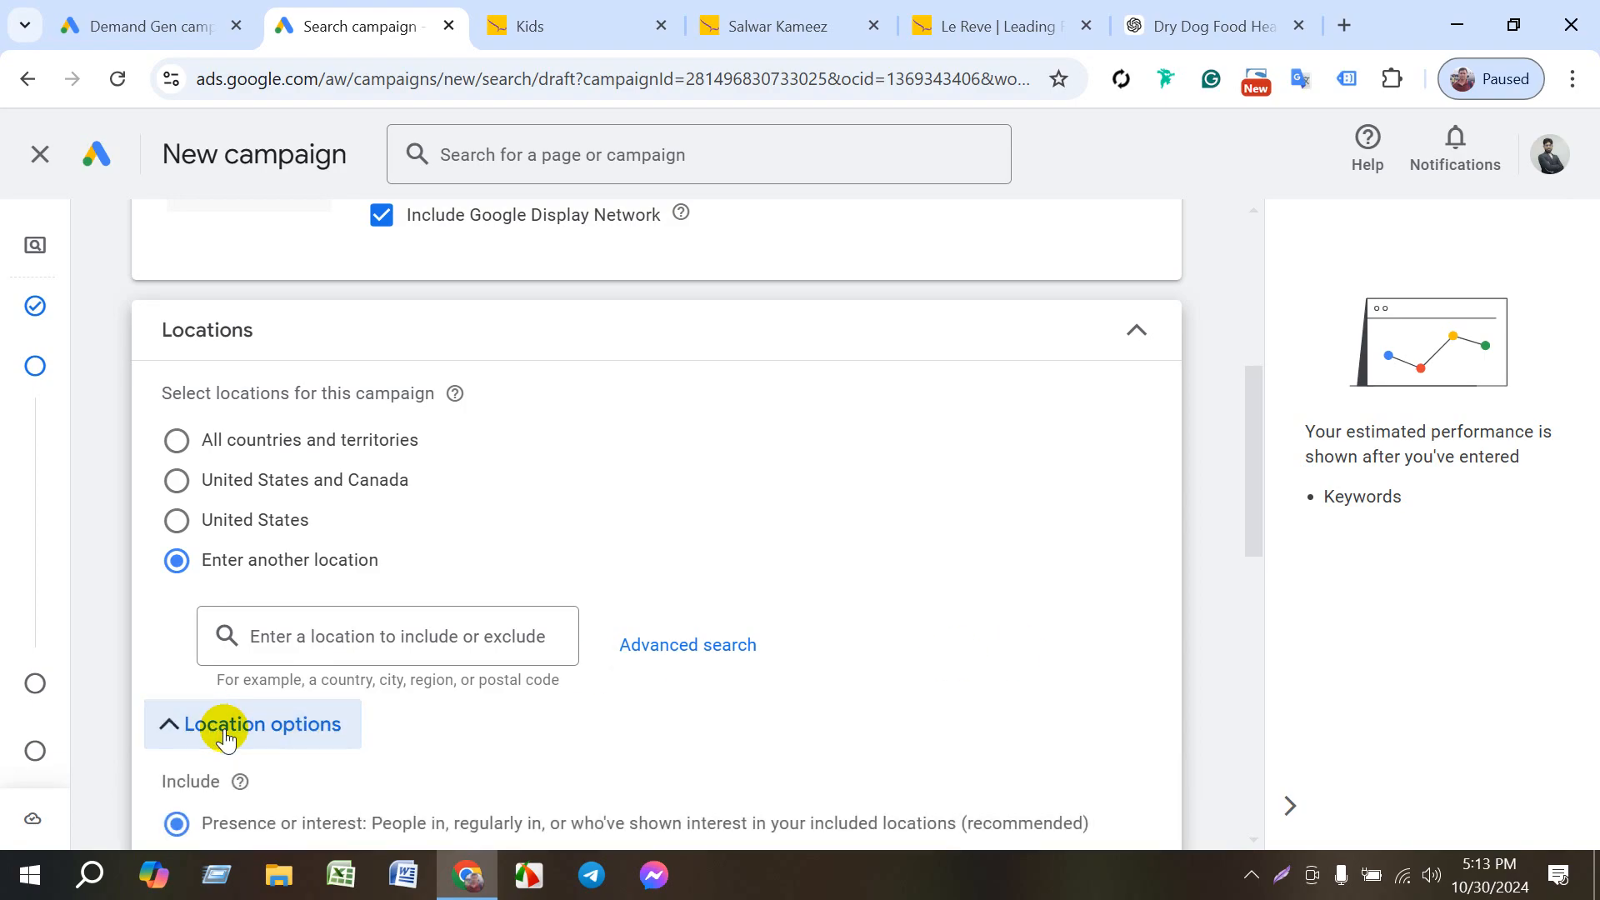
click(681, 652)
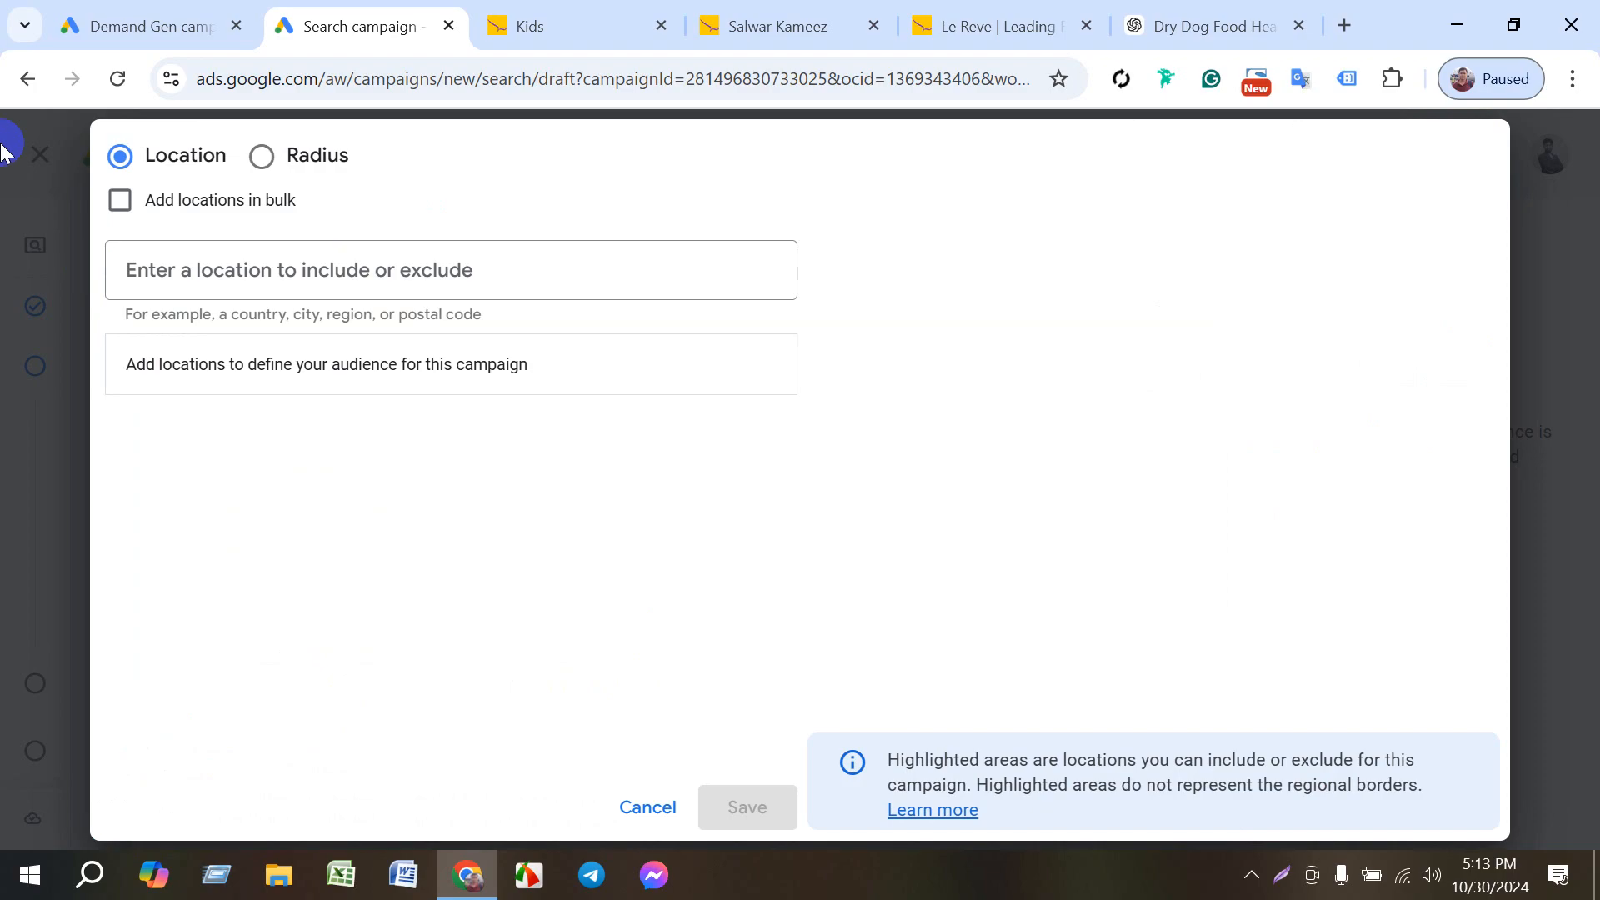
- Search for New York and include the New York, United States state as a target location
click(250, 268)
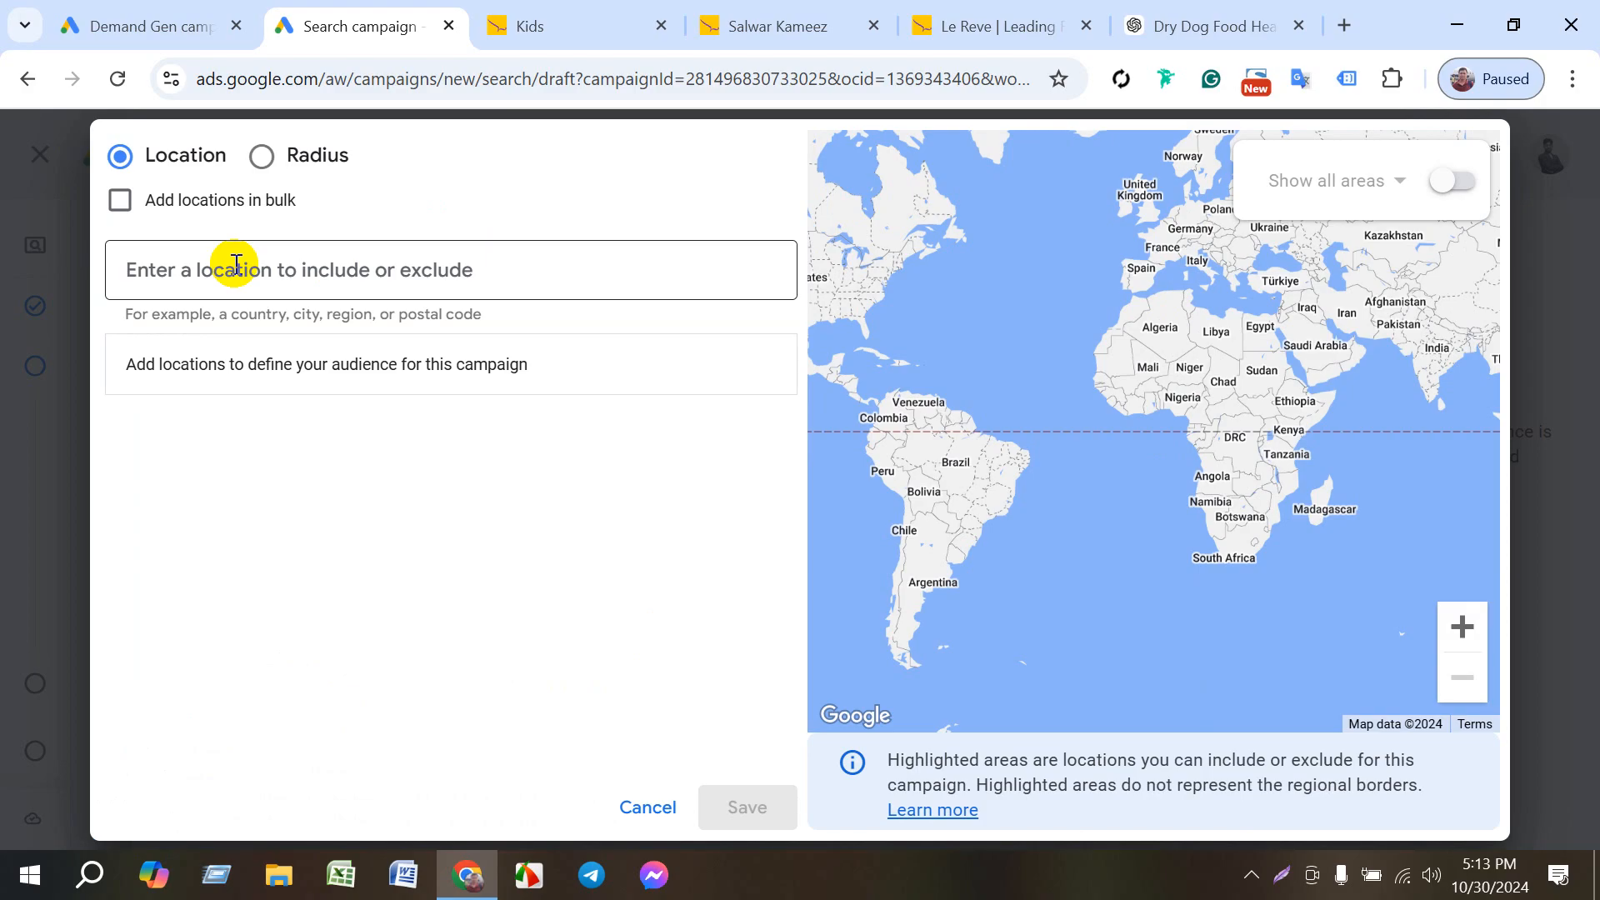
text(New)
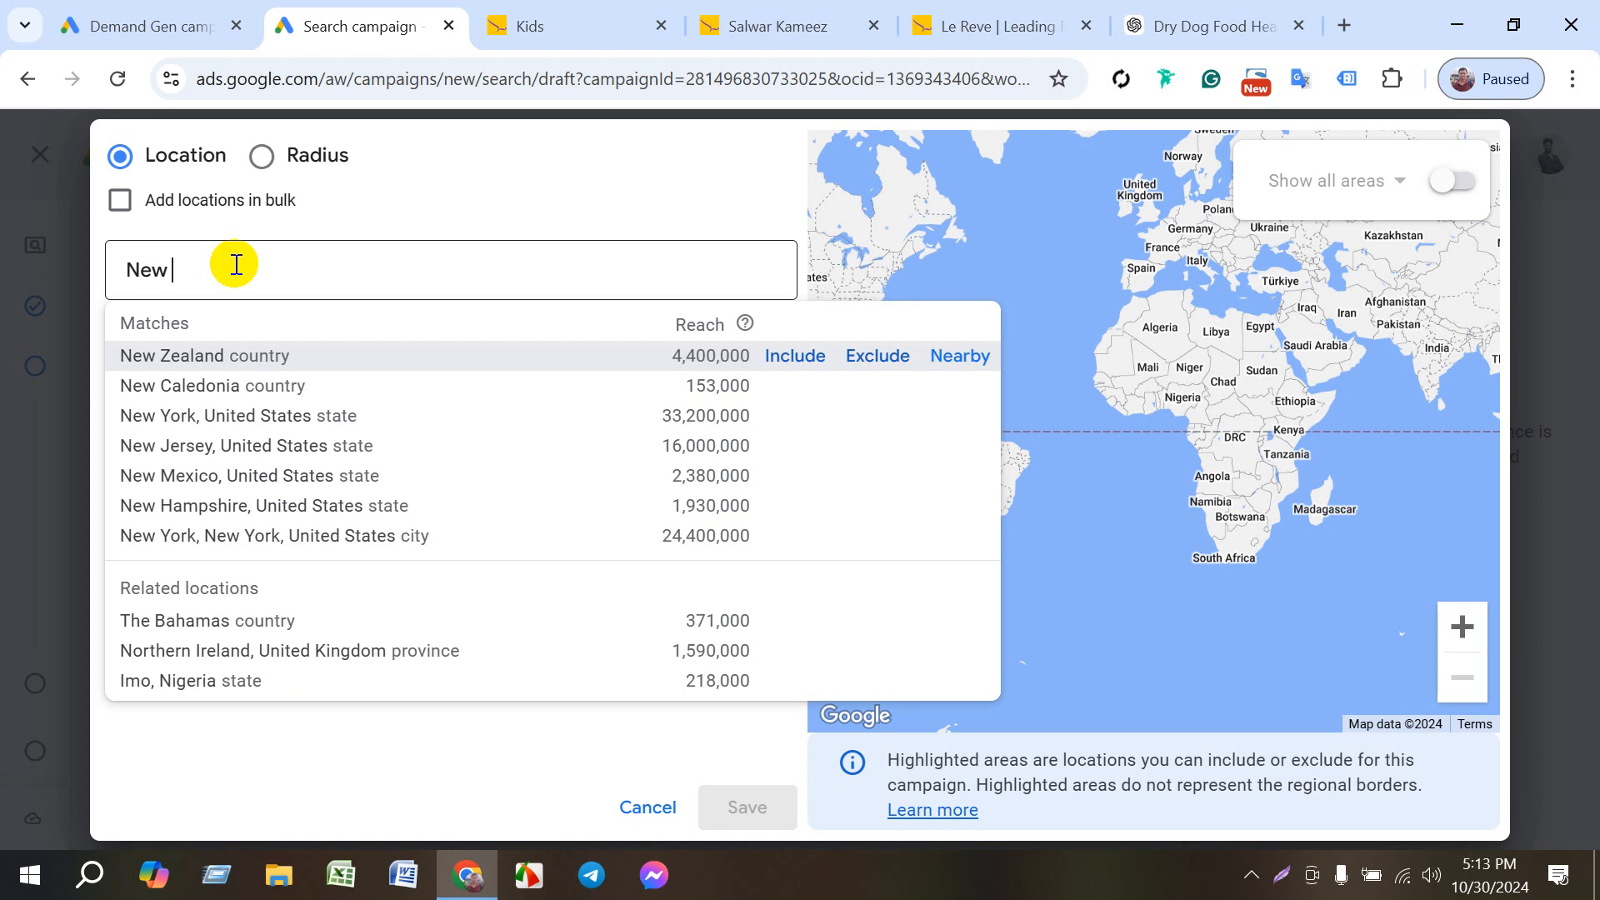
text(you)
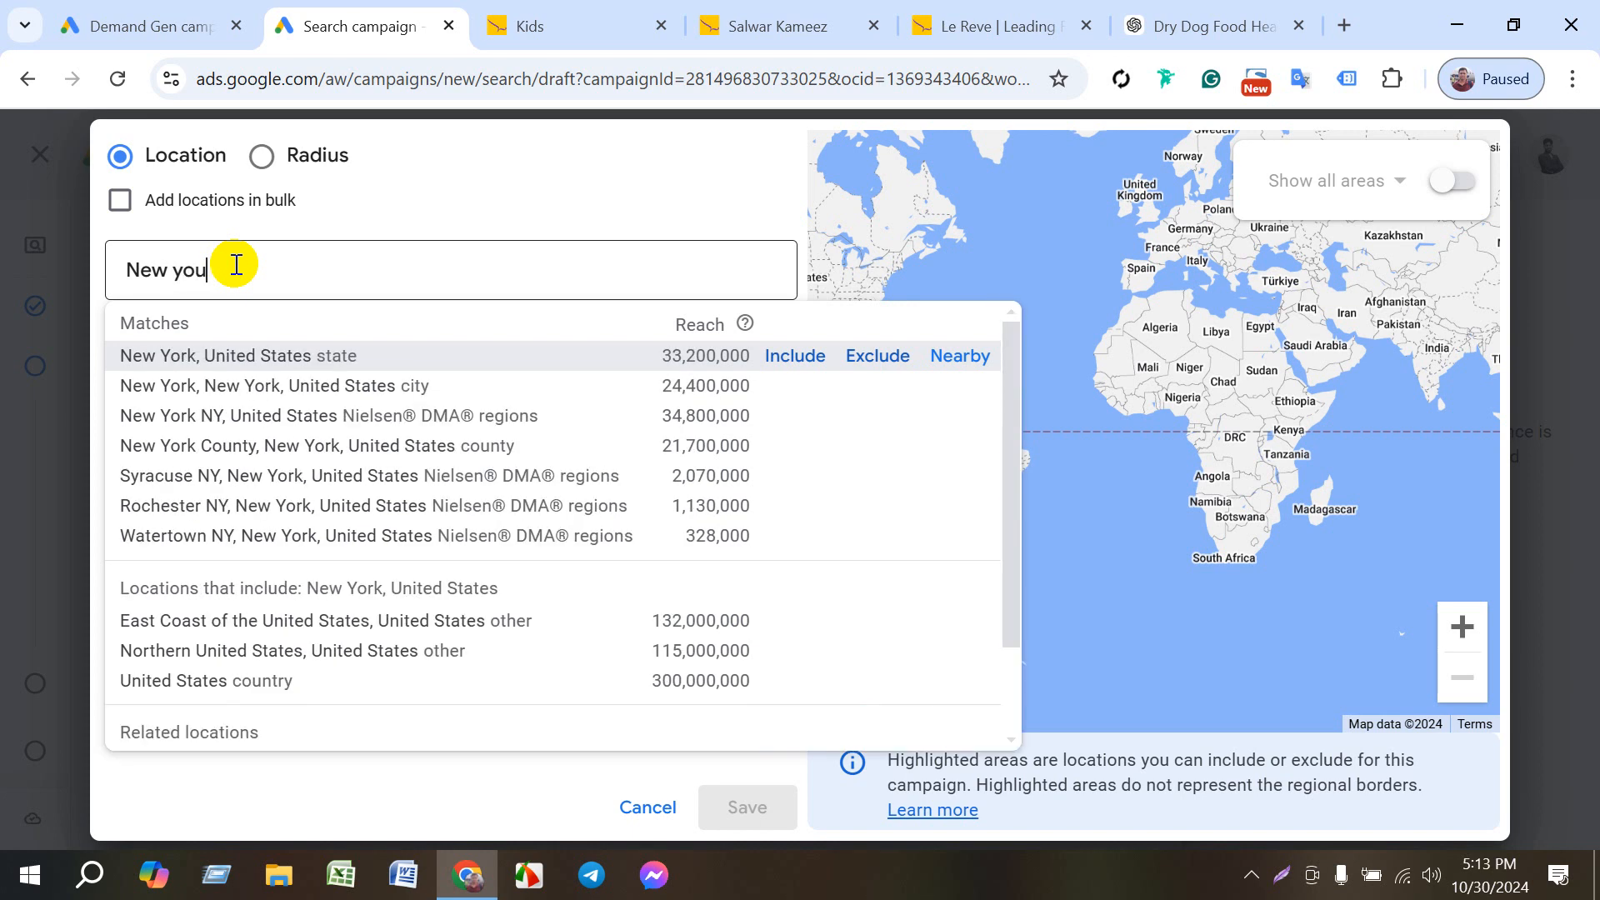
text(rk)
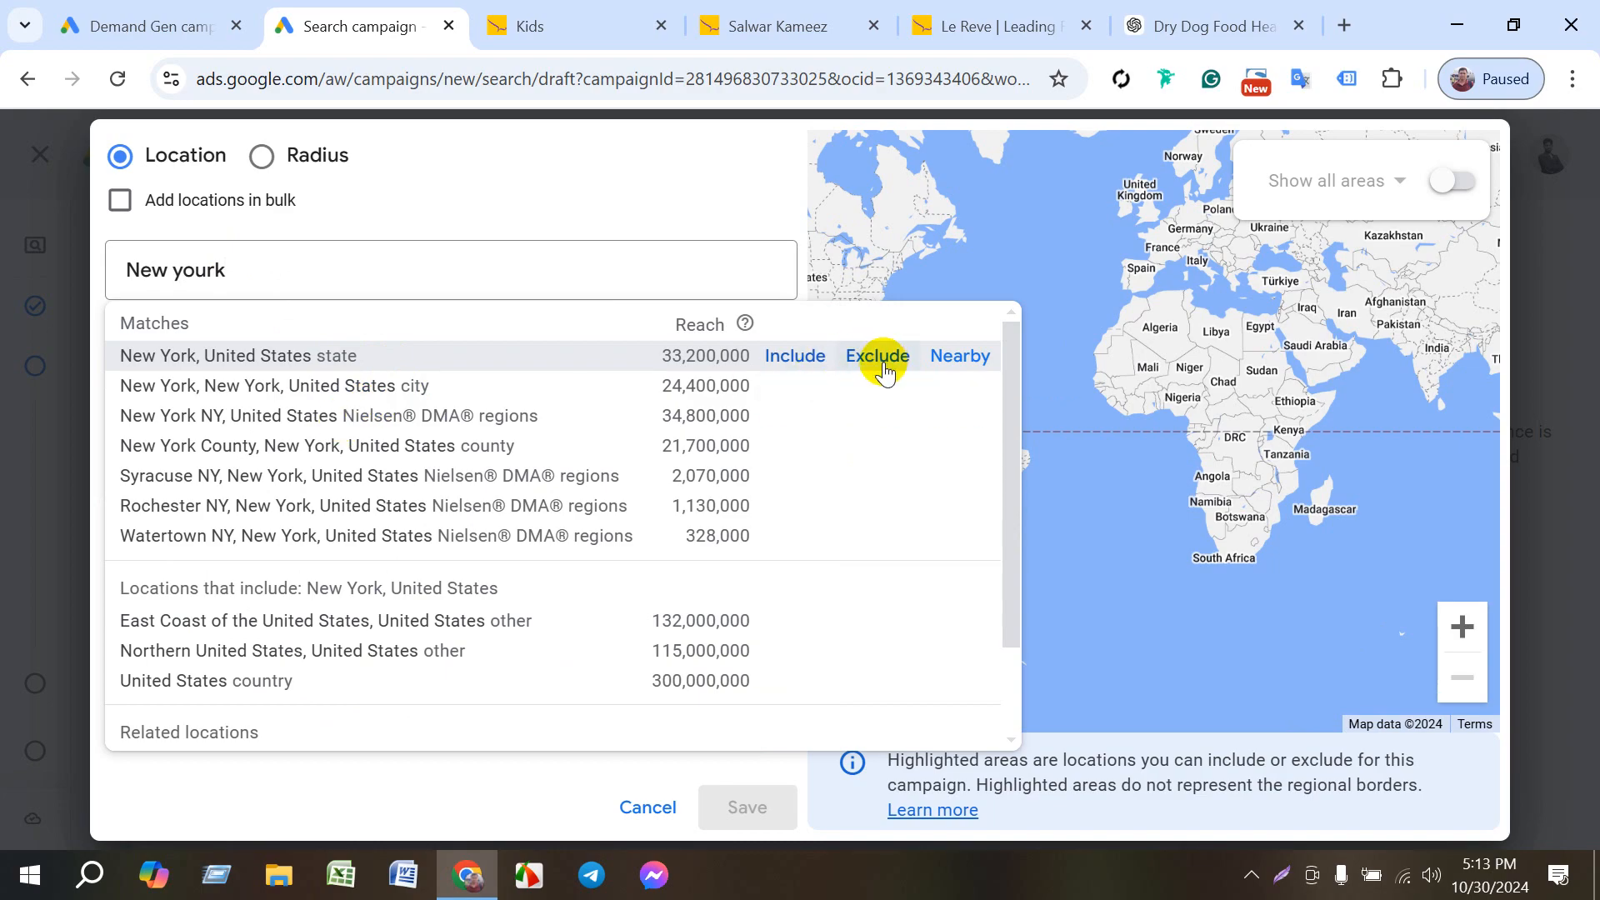
click(790, 365)
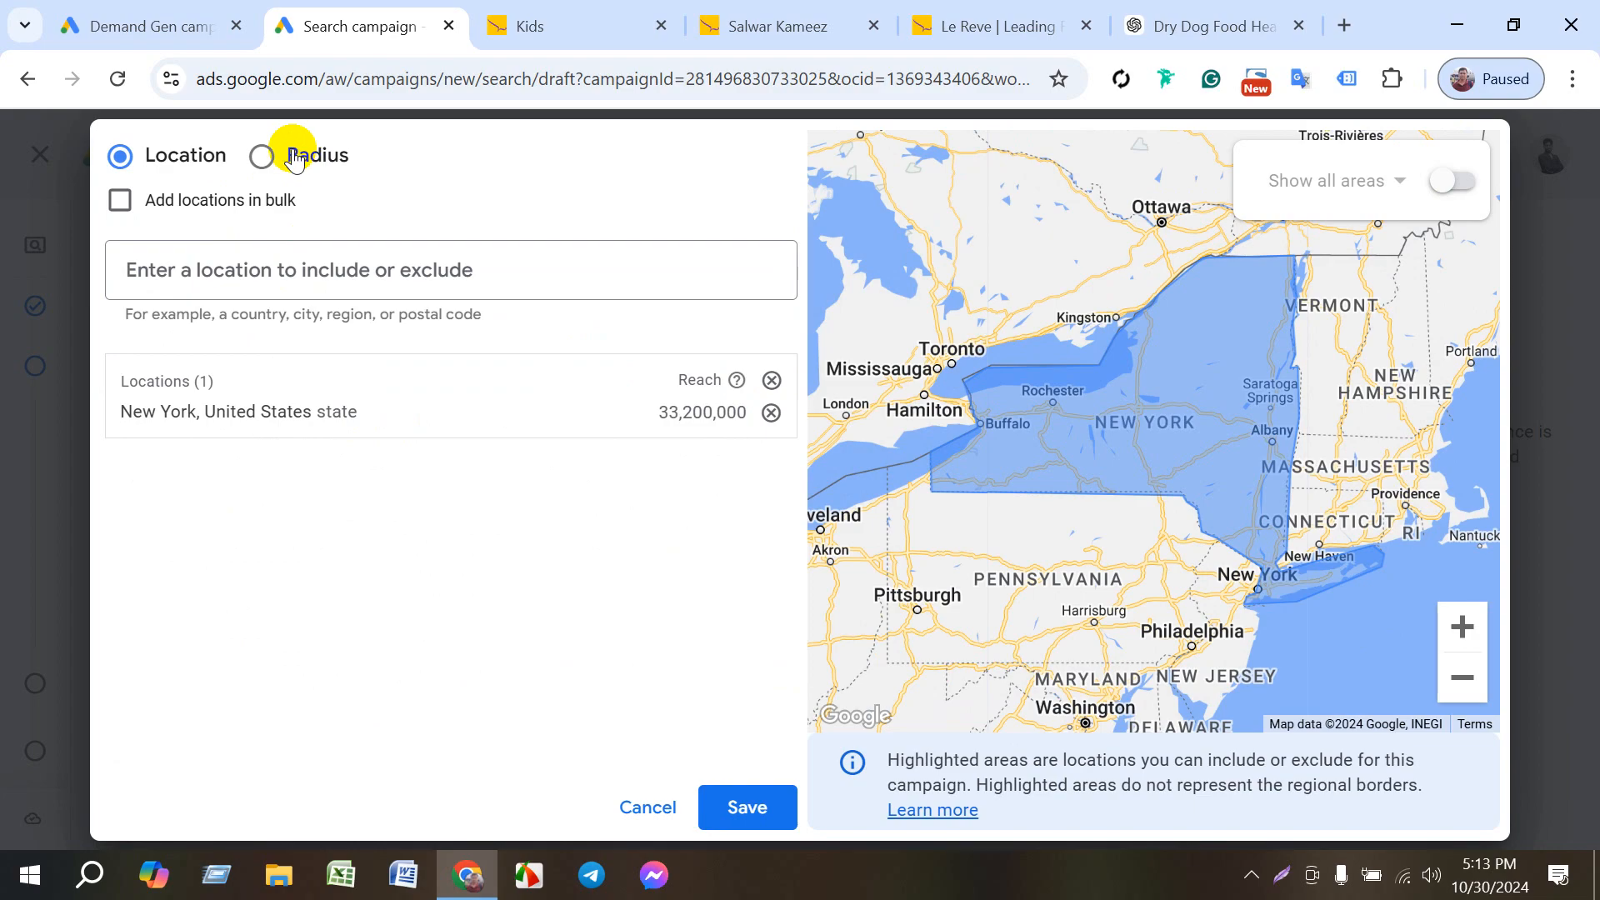
- Add a 20 mi radius around Florida as a target location and try to save the location selection
click(257, 155)
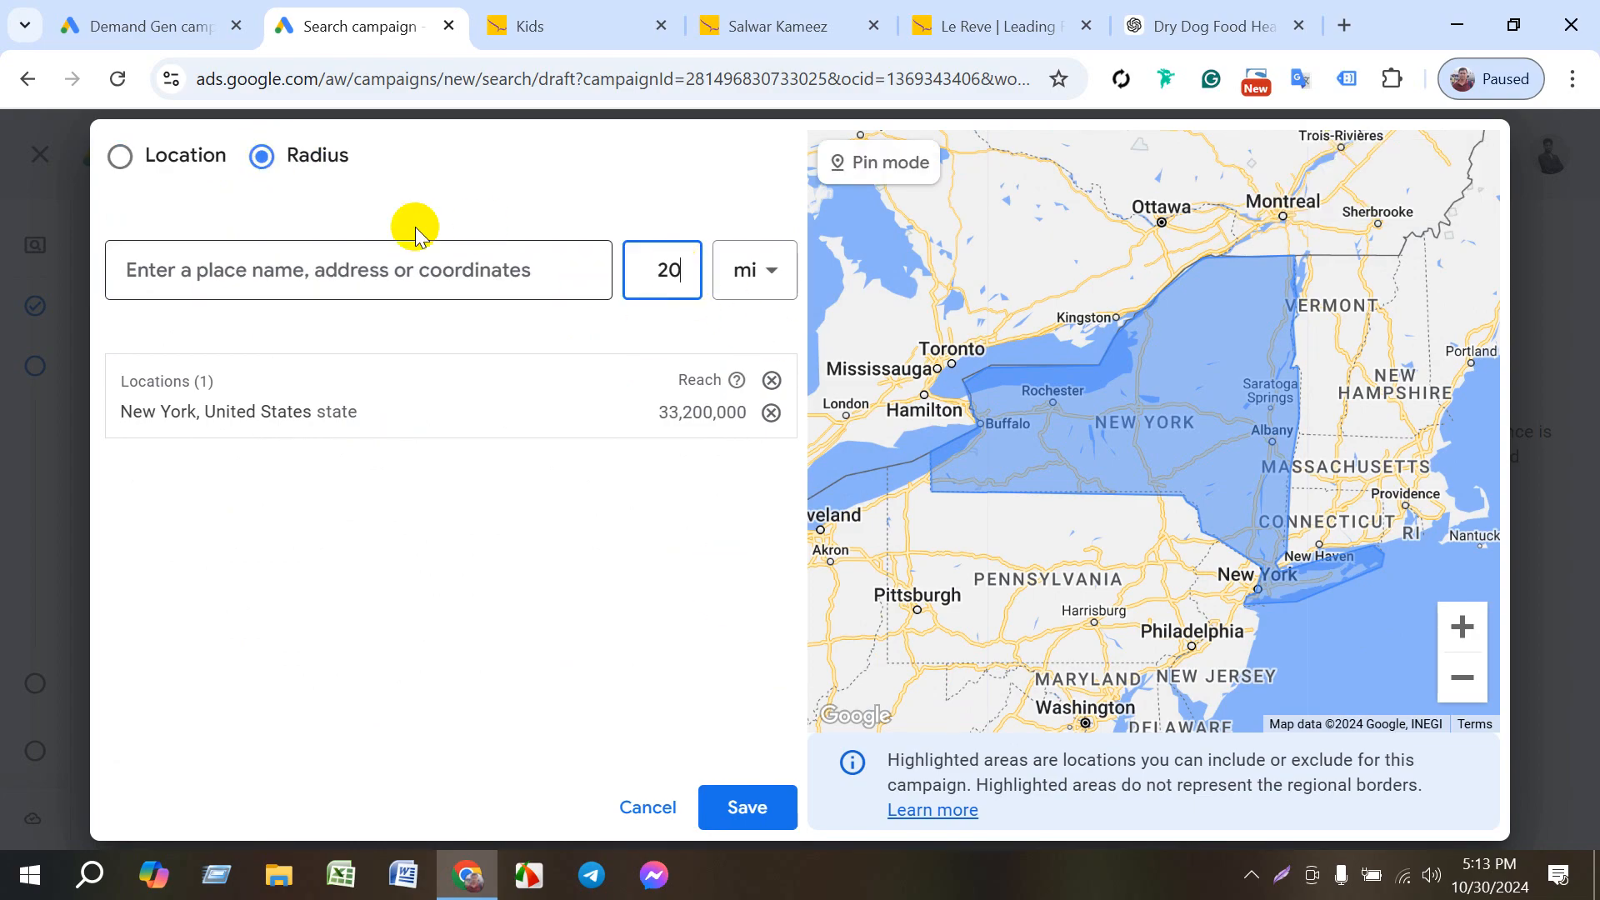
click(384, 260)
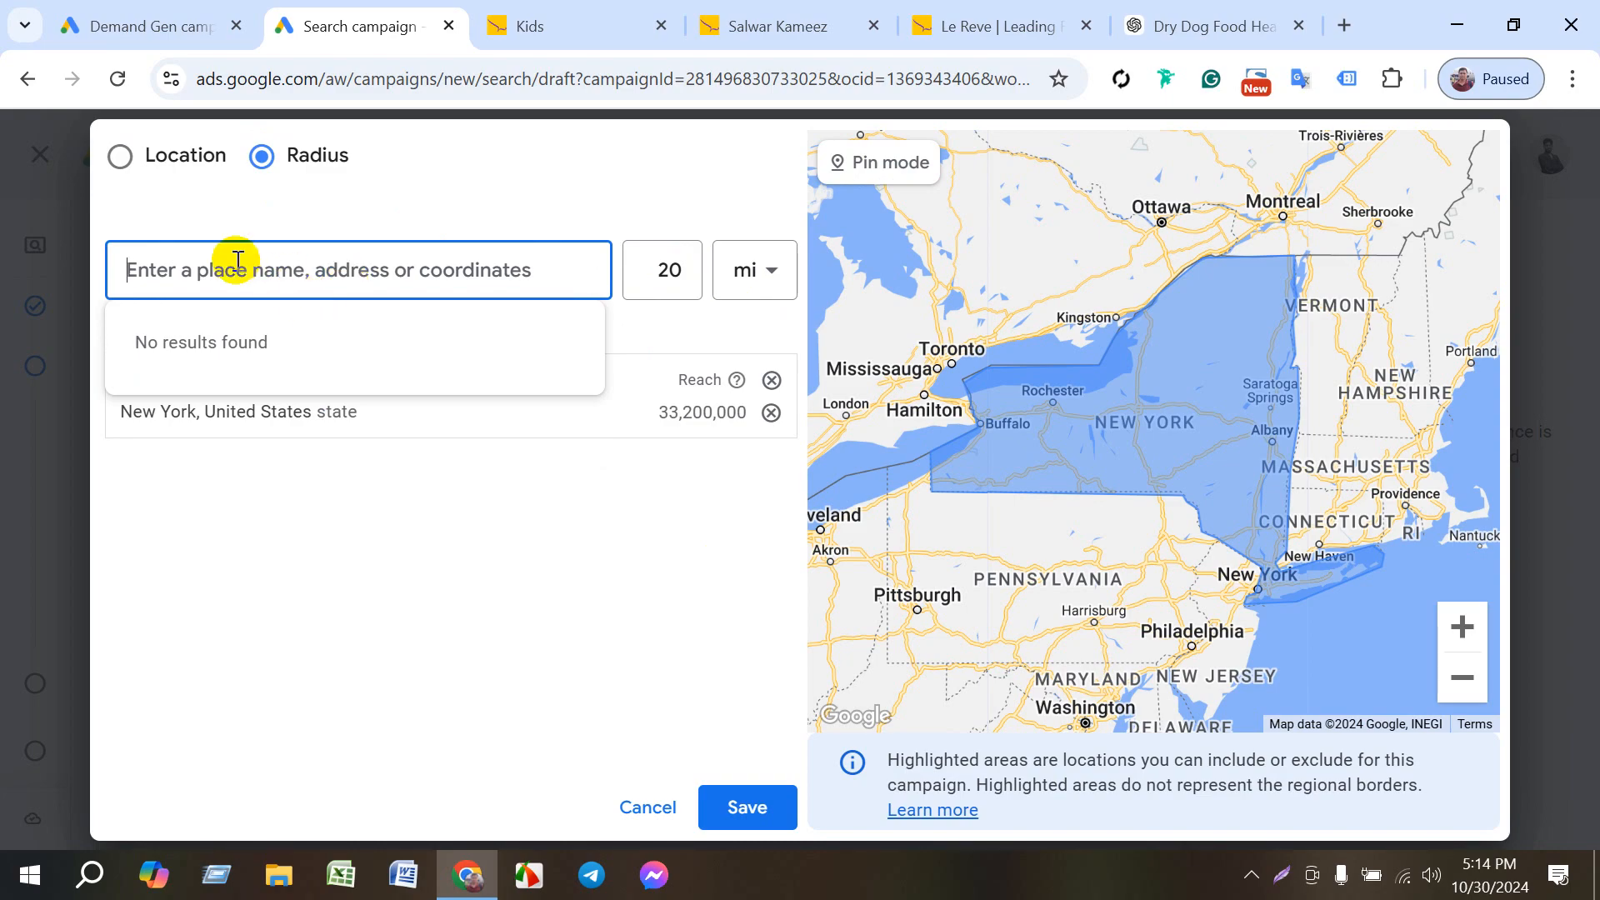
text(K)
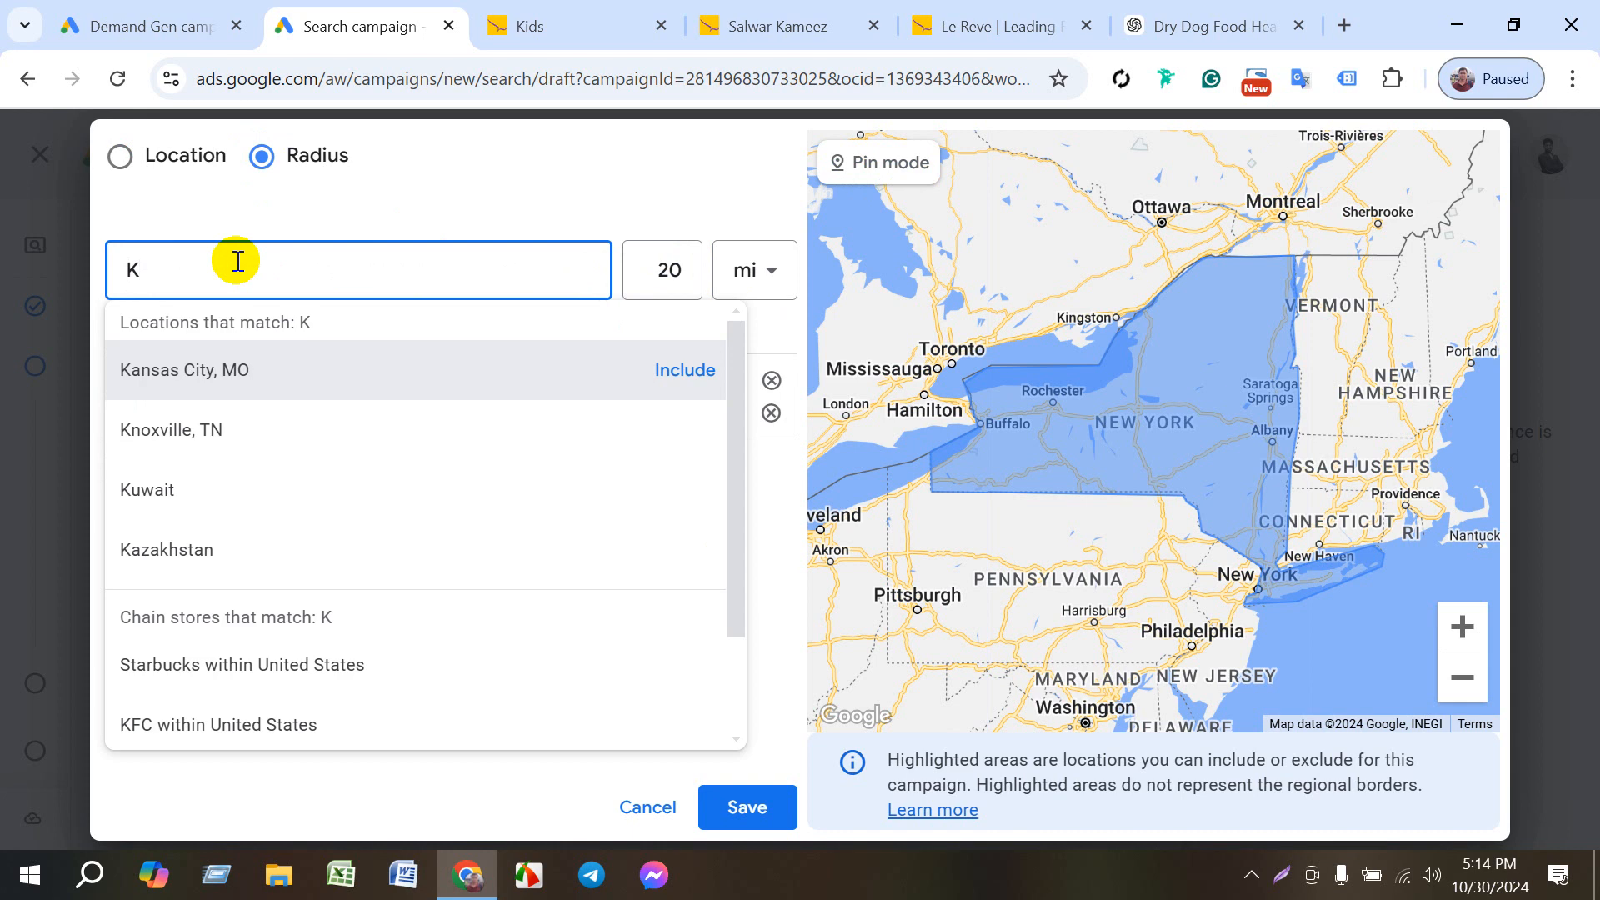
key(BackSpace)
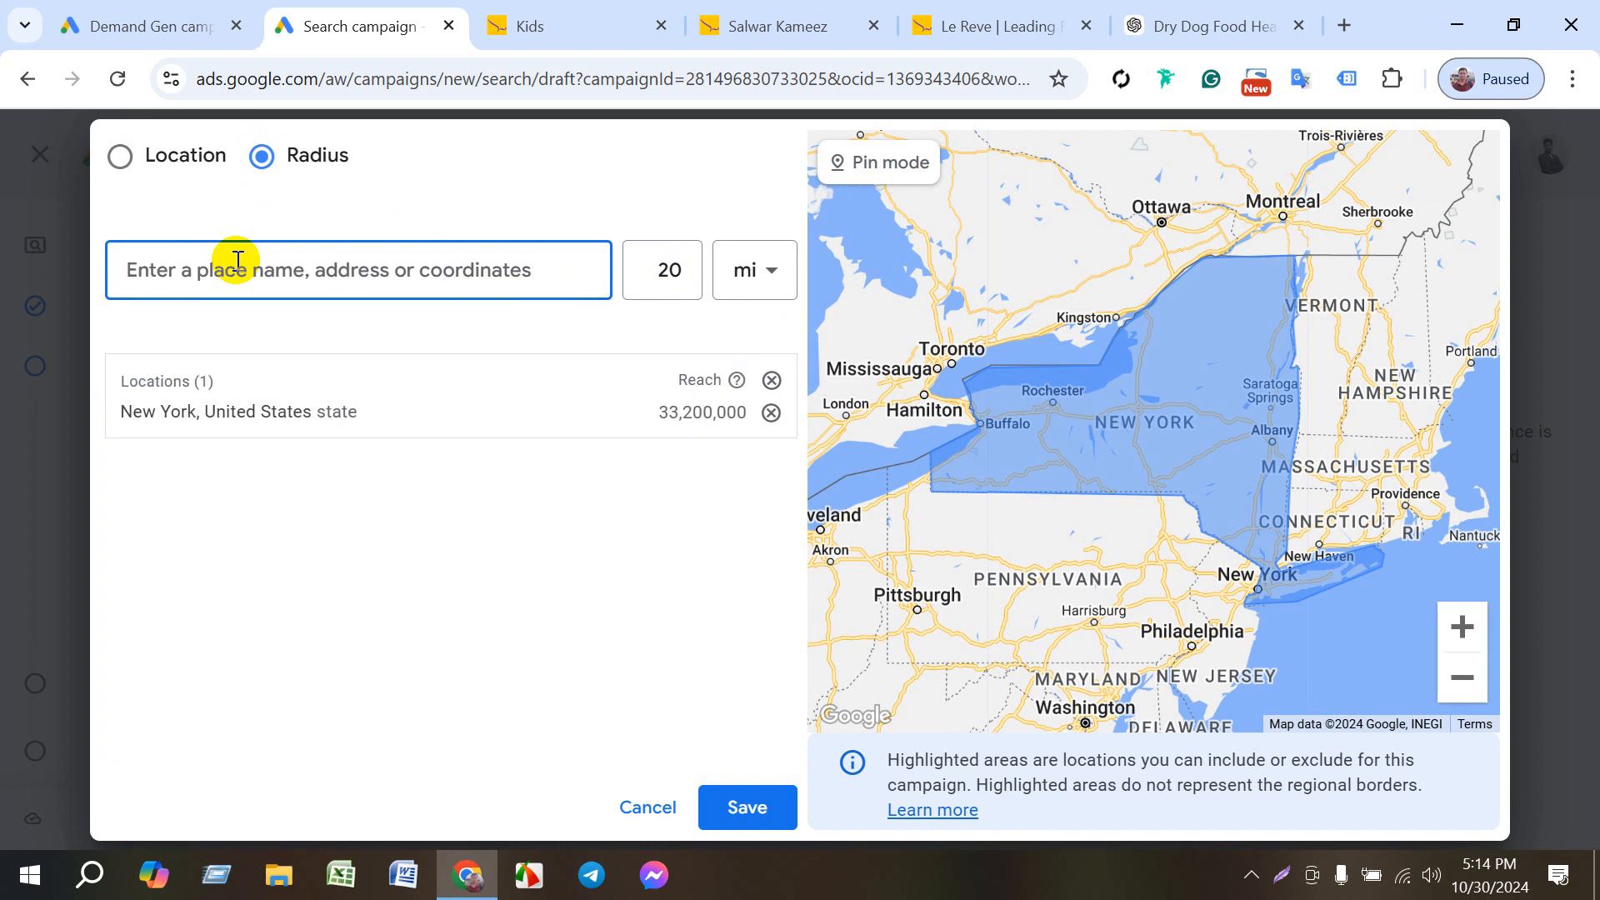
text(c)
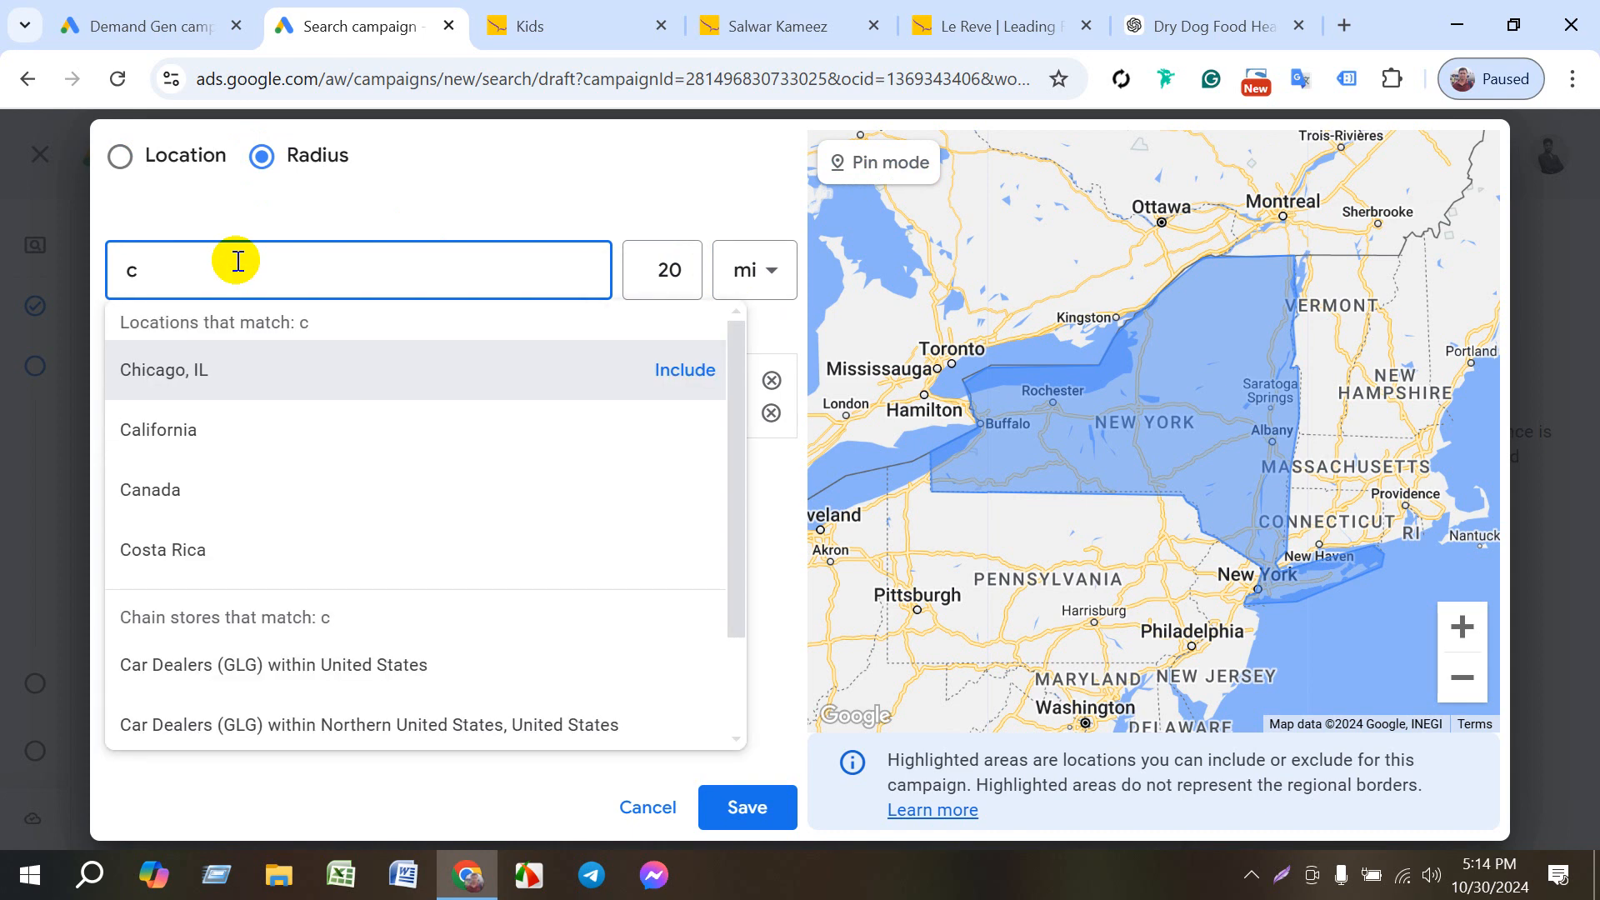
text(lorida)
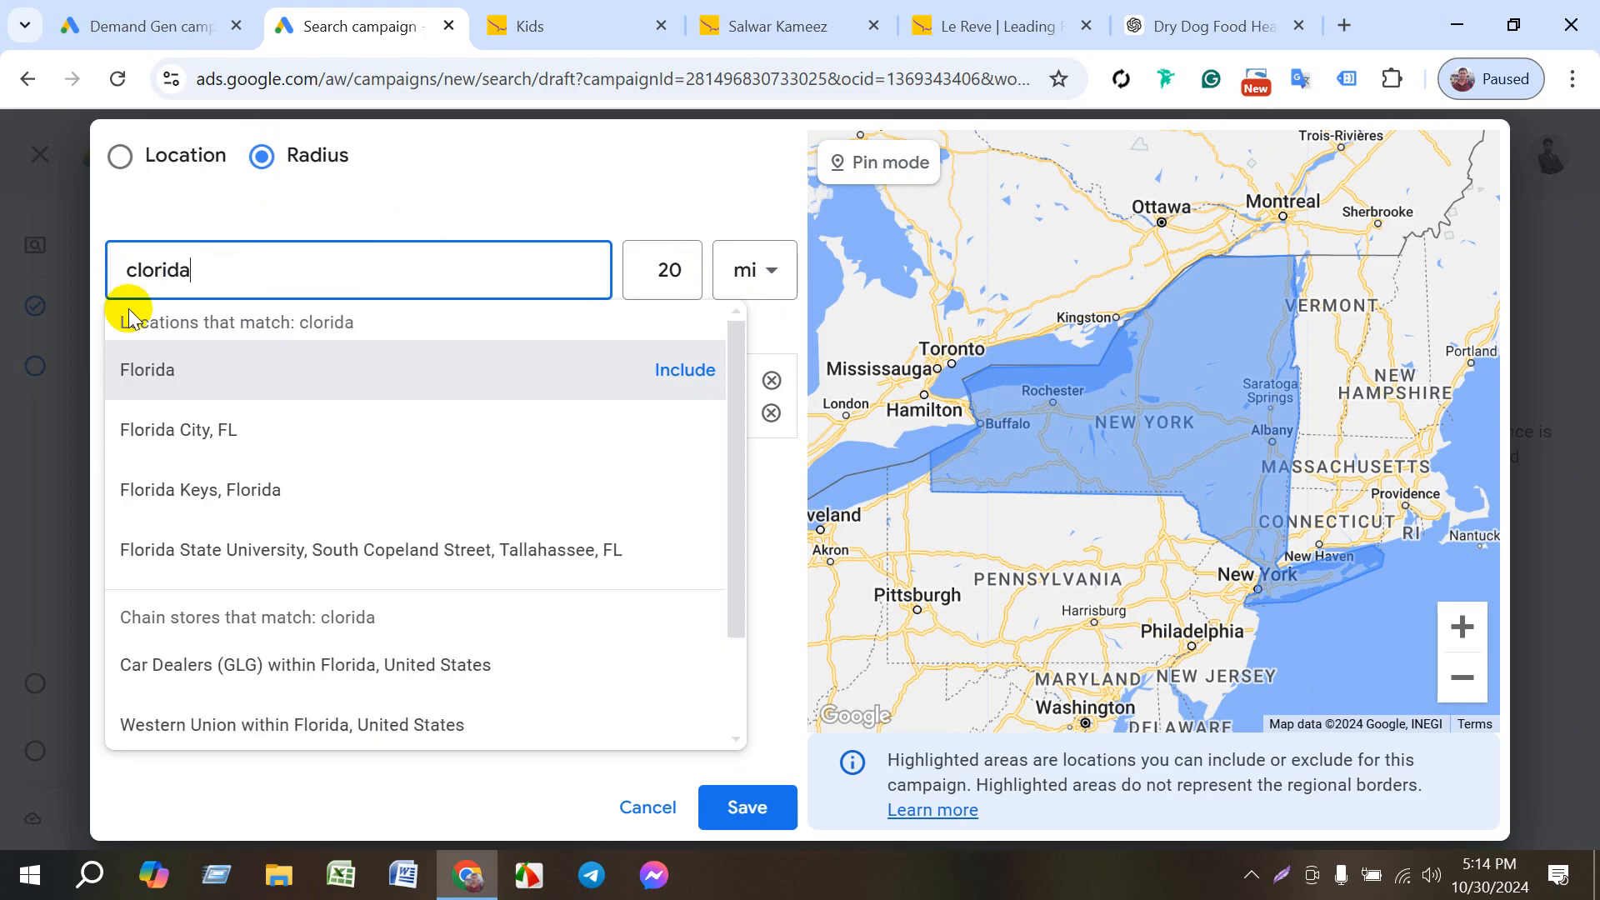
click(154, 367)
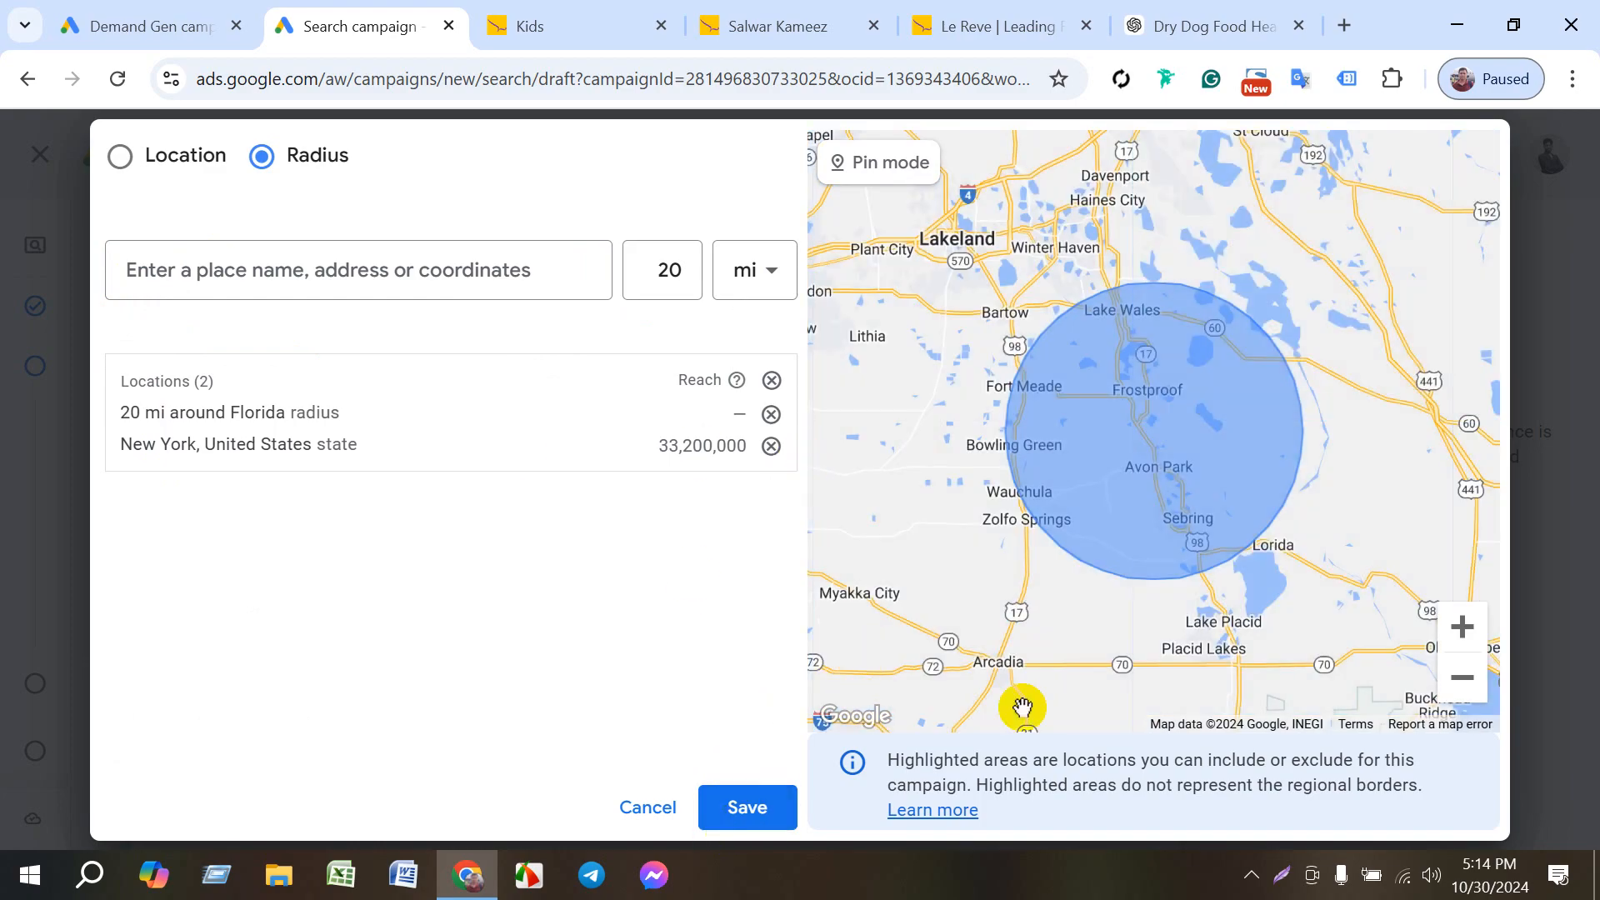
click(754, 810)
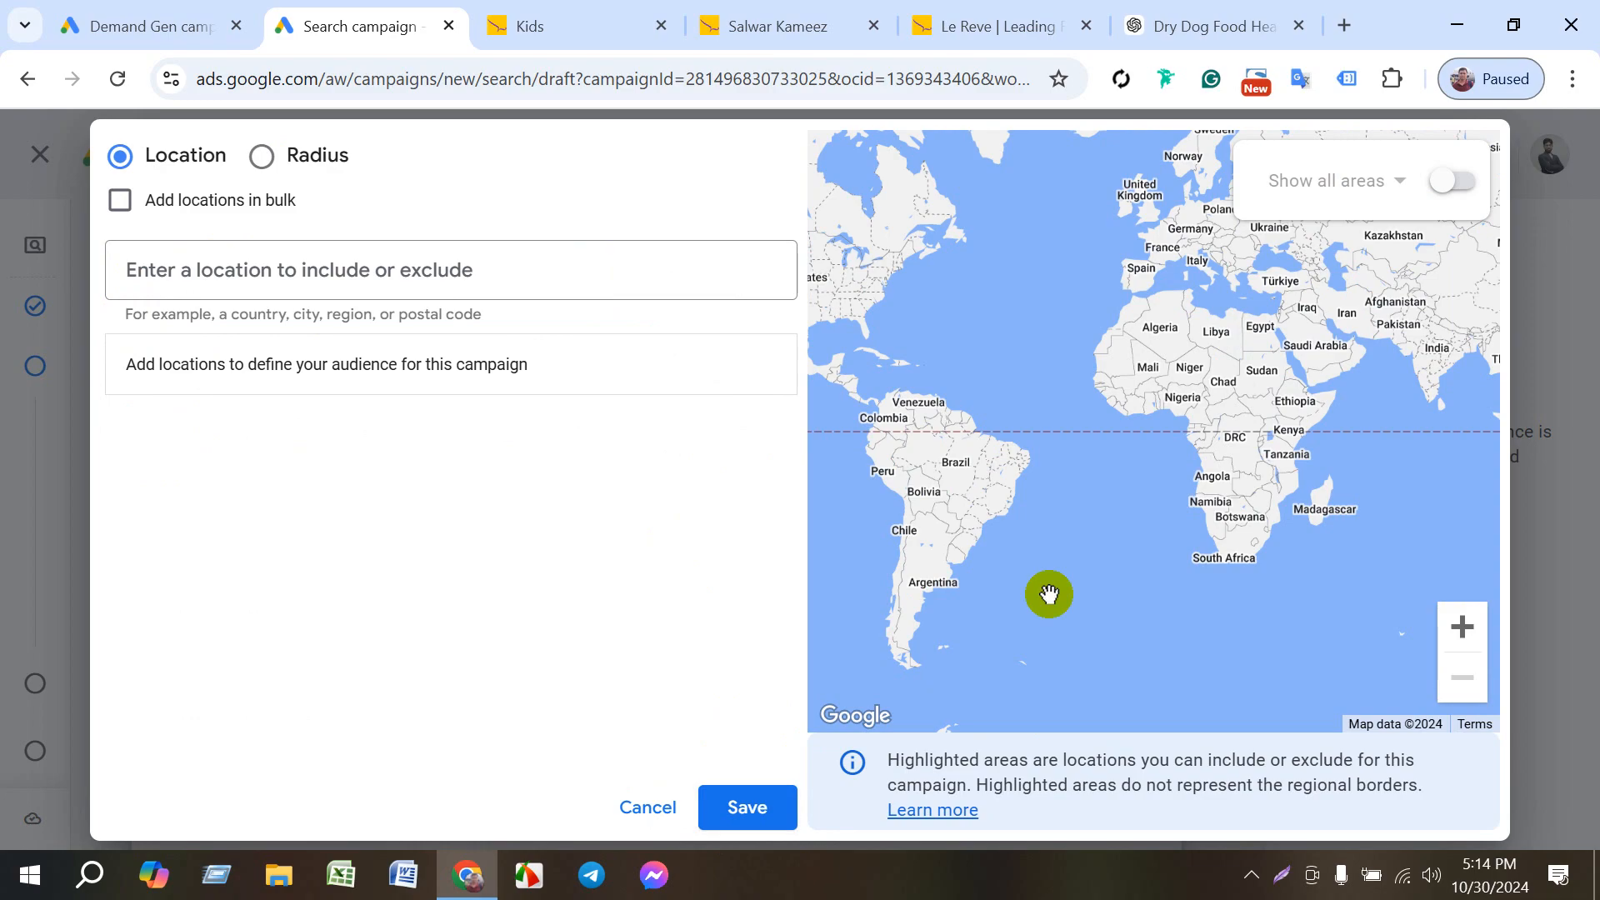
click(749, 810)
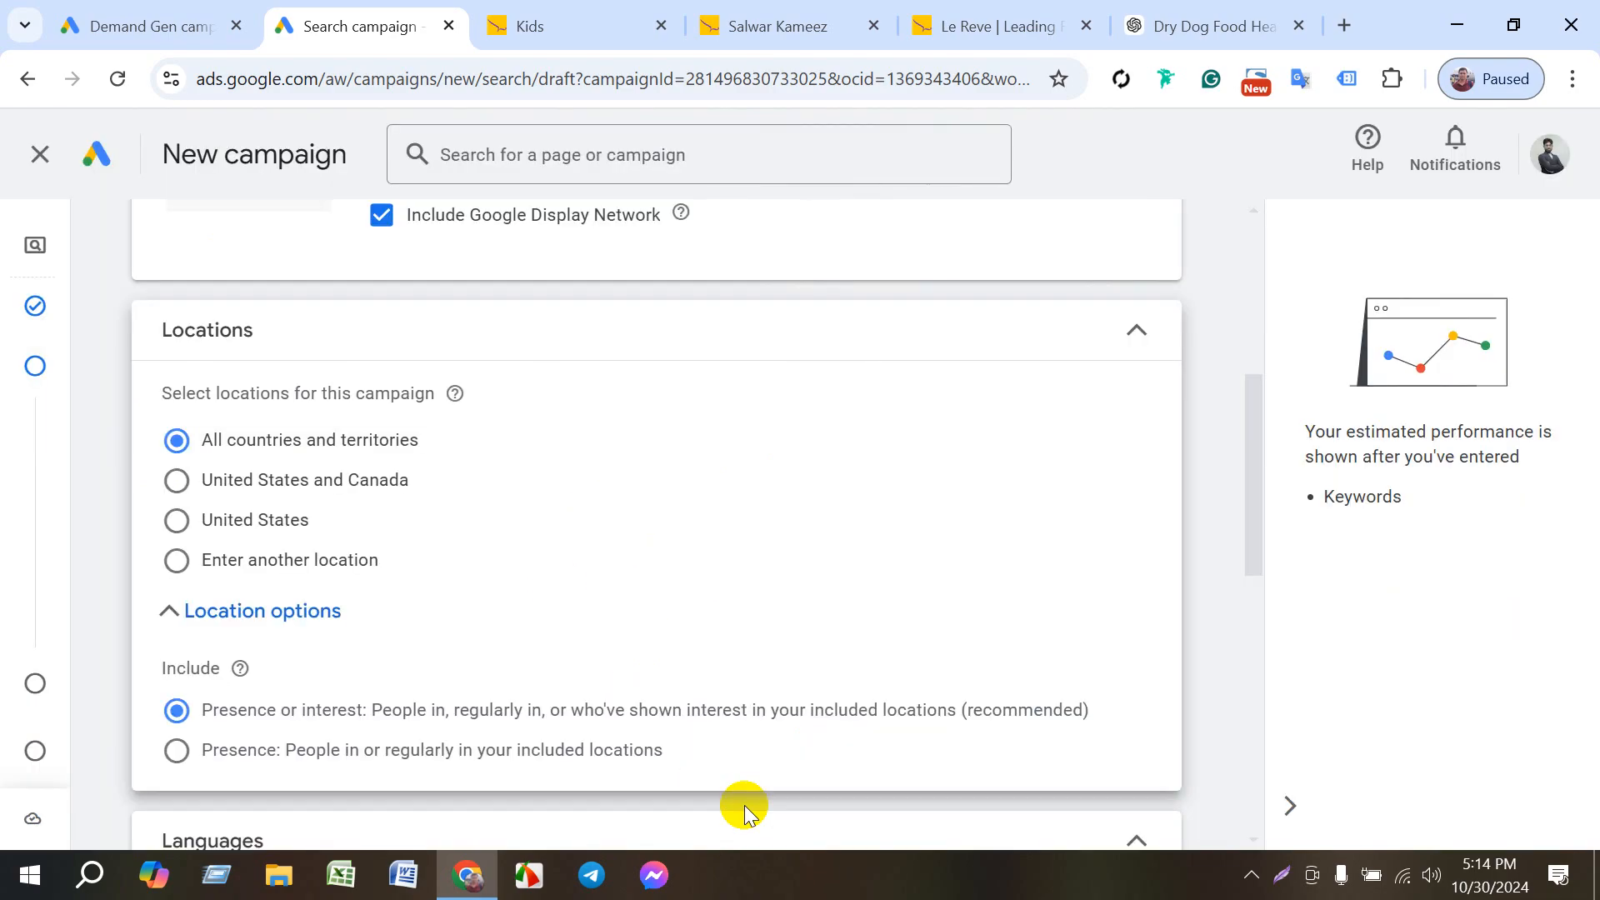
- Show the additional campaign settings and expand the campaign's start and end dates
scroll(650, 704, down, 7)
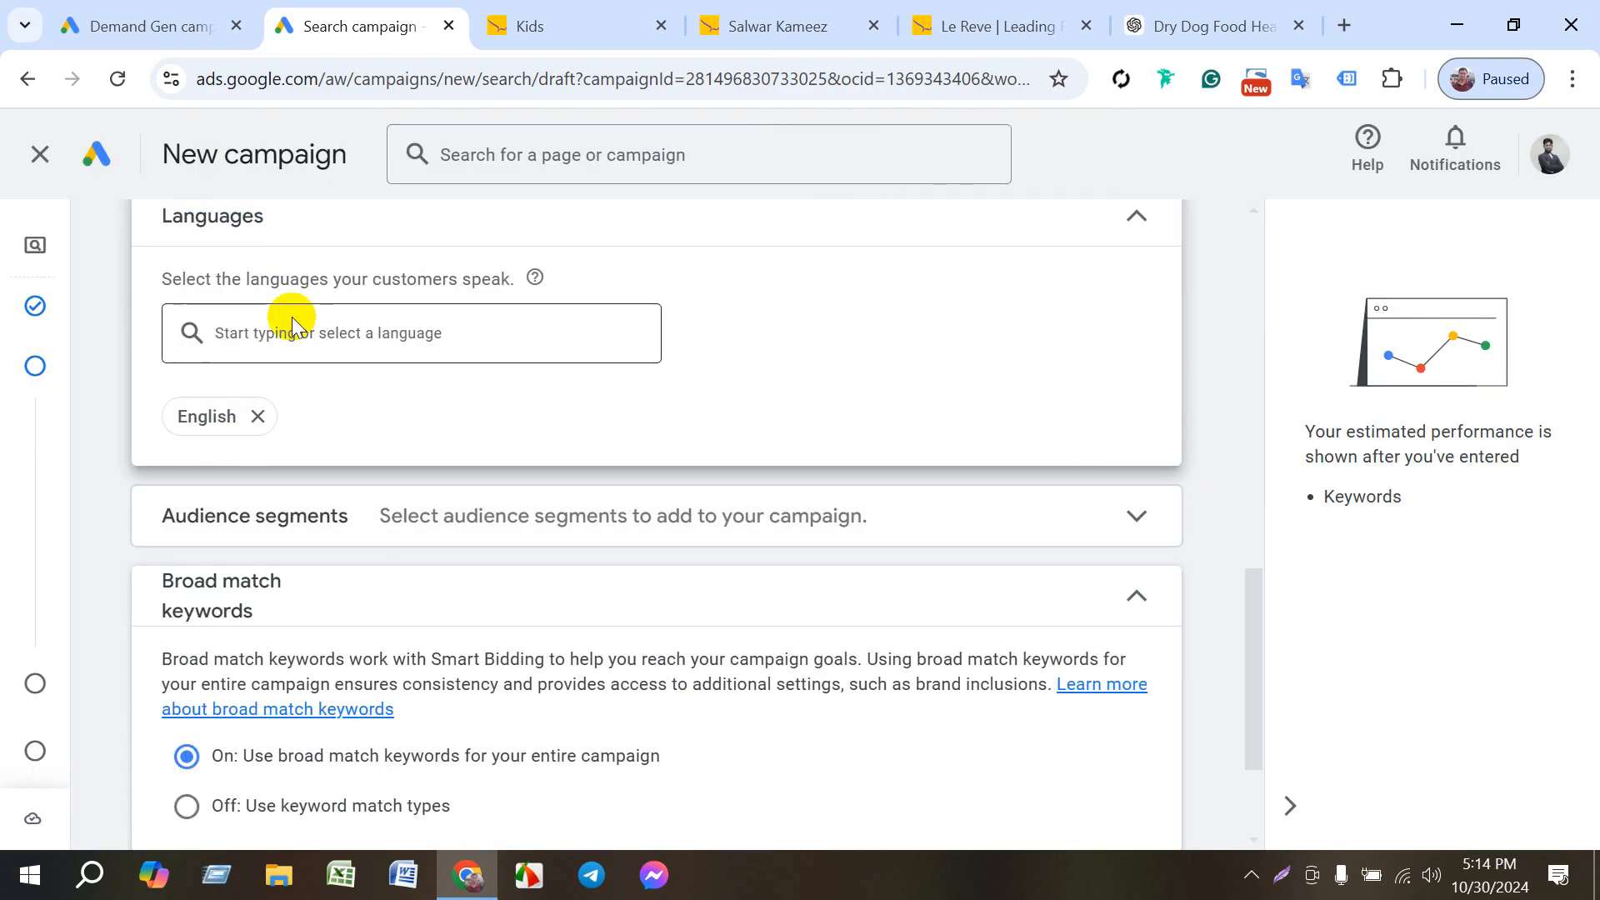
scroll(425, 560, down, 3)
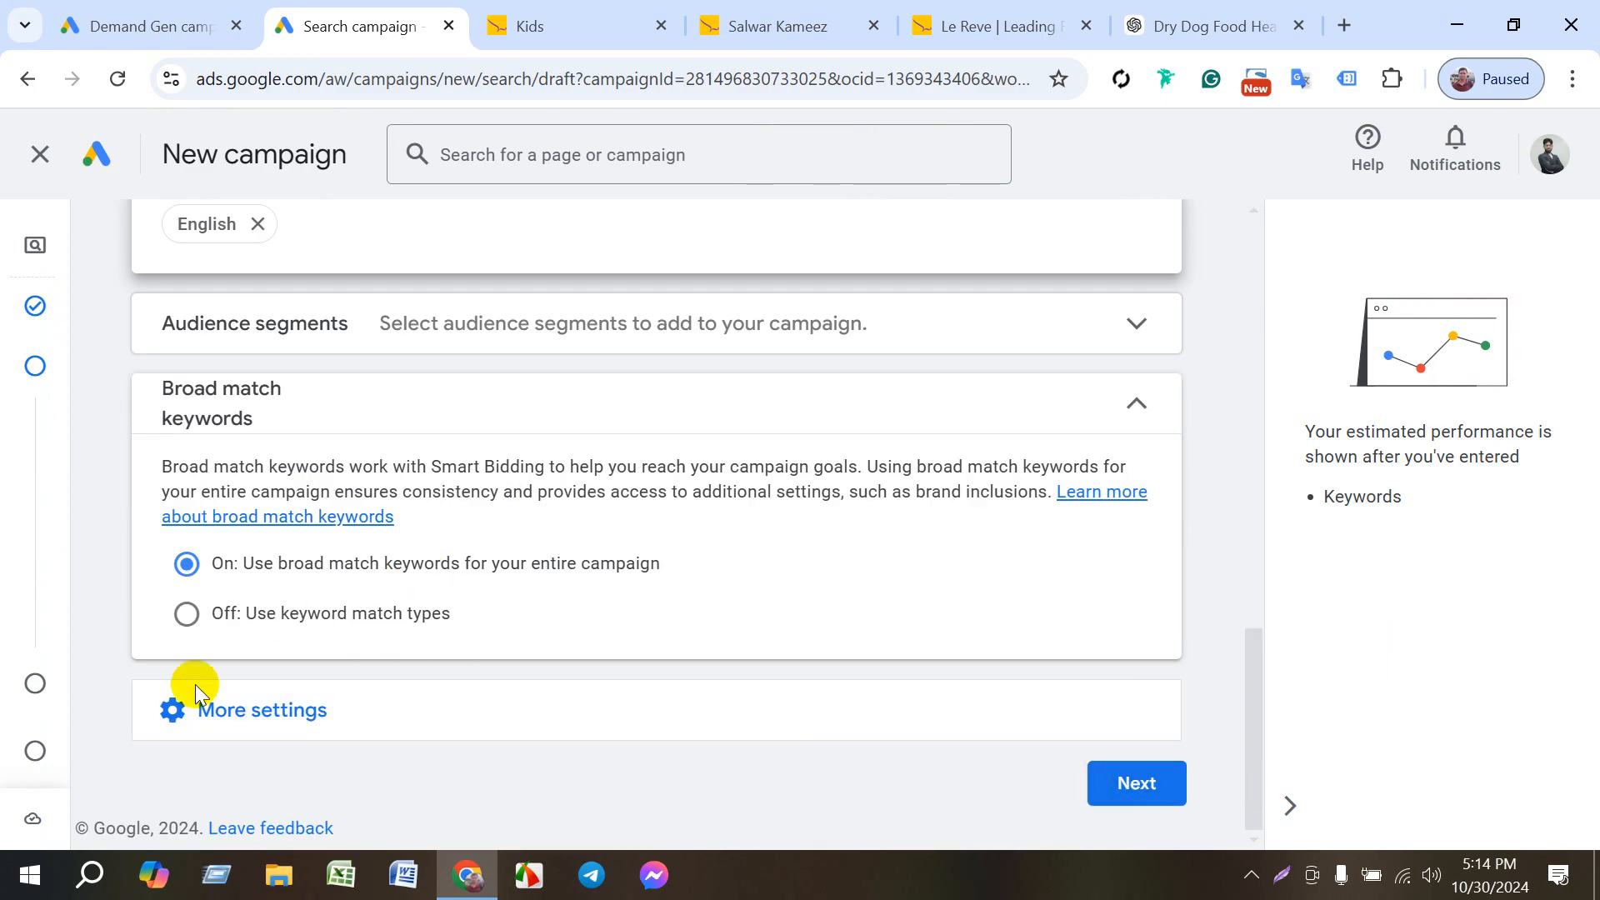
click(269, 718)
scroll(514, 653, down, 3)
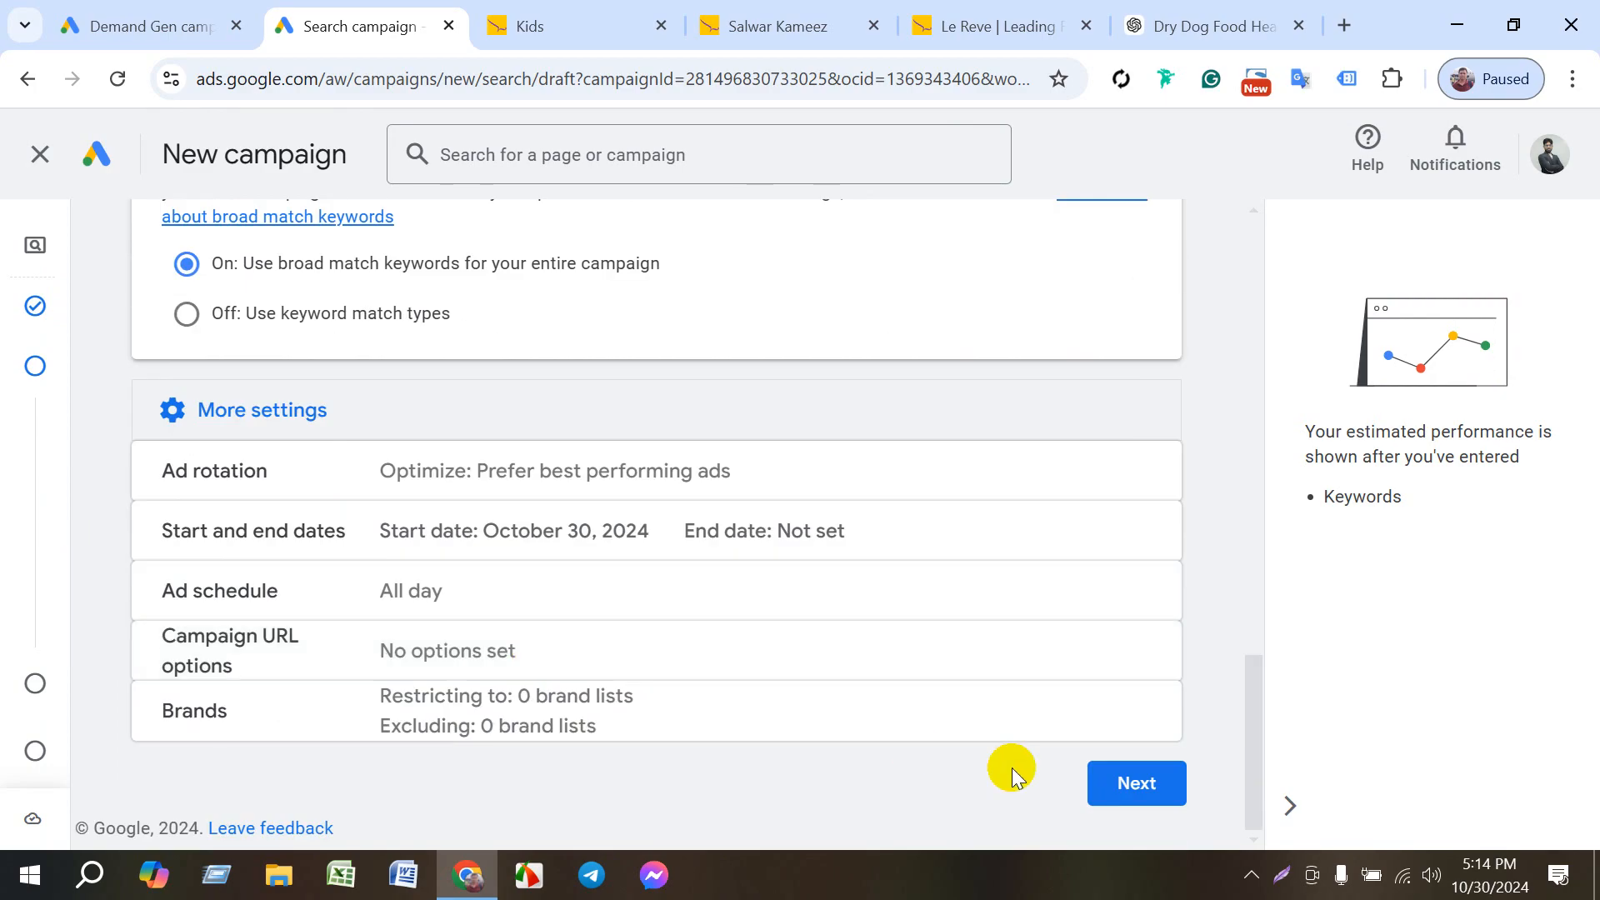
click(503, 550)
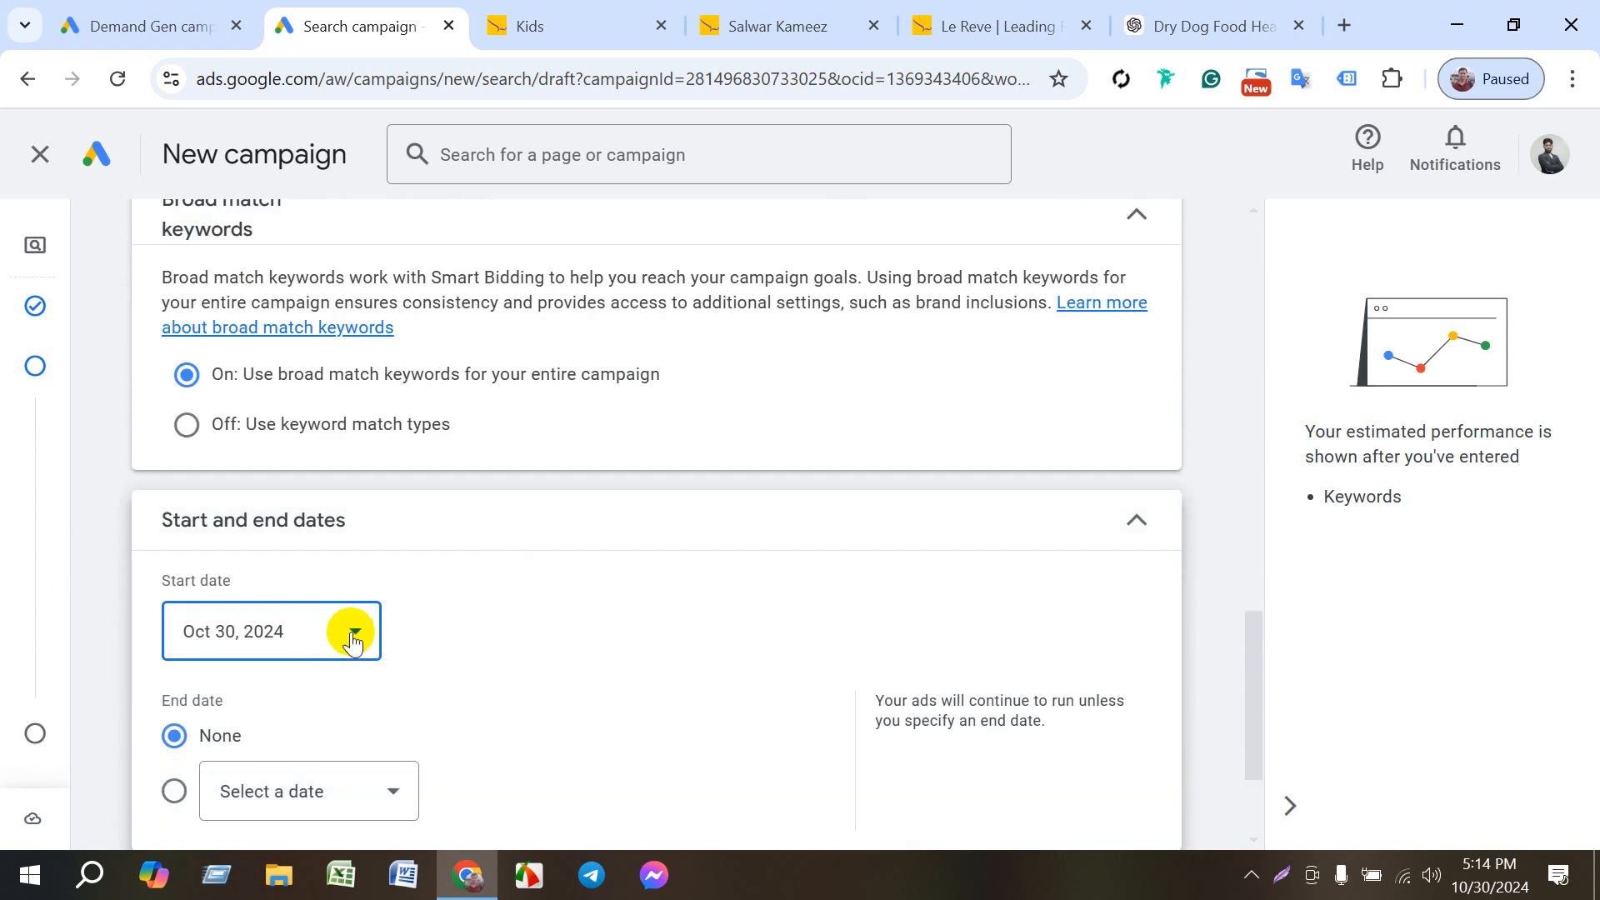
- Set the campaign's end date to Nov 12, 2024
scroll(370, 705, down, 2)
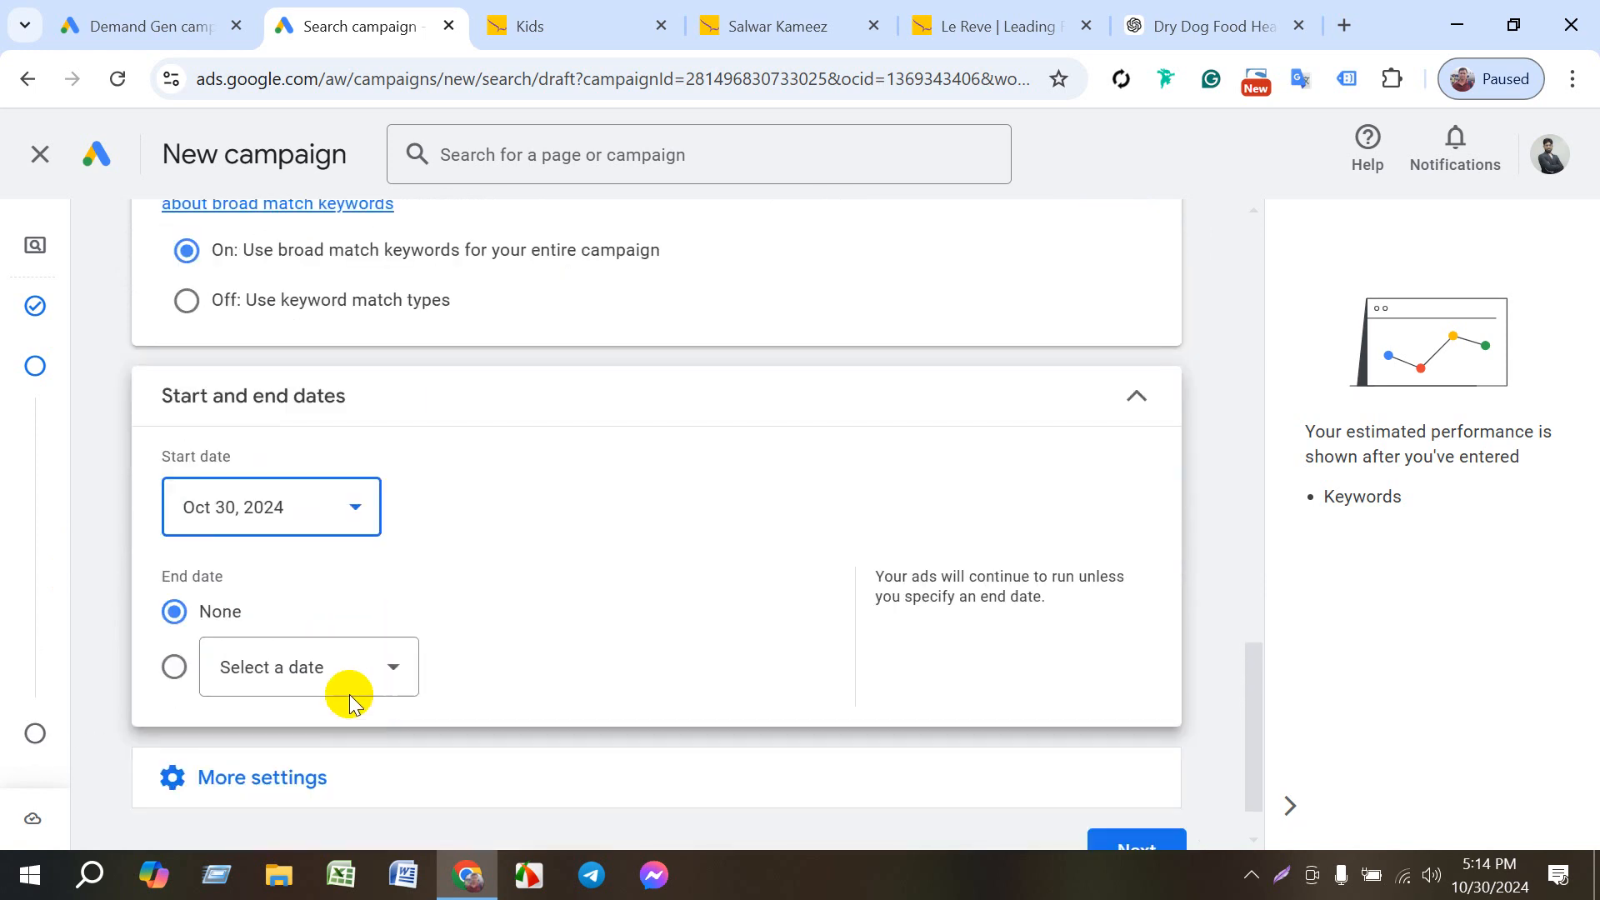
click(396, 677)
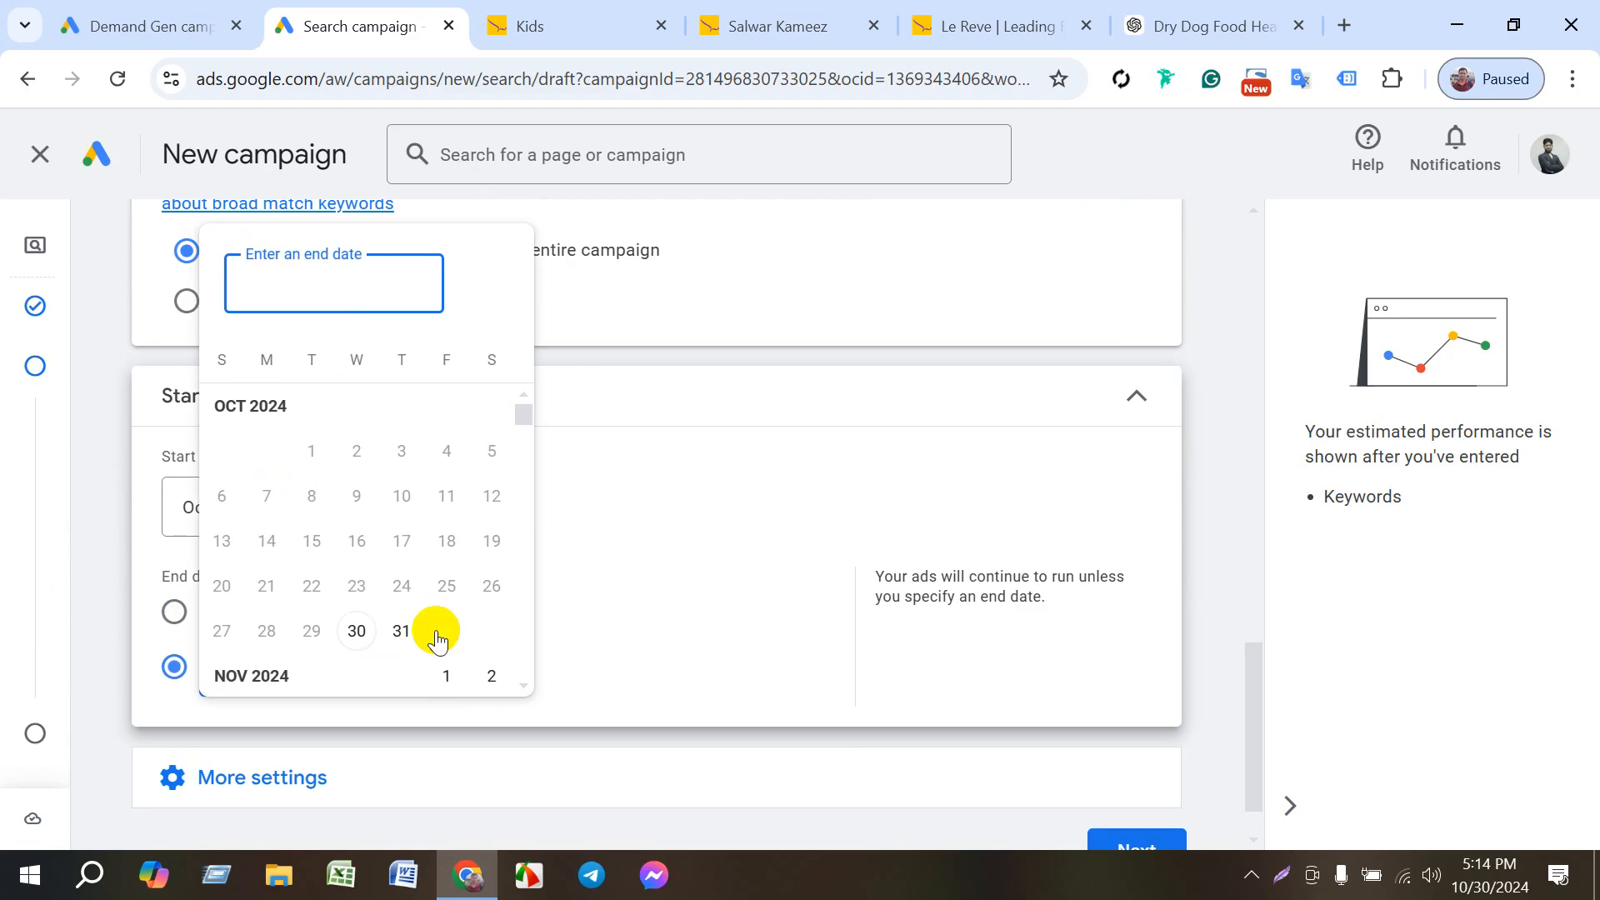
click(656, 523)
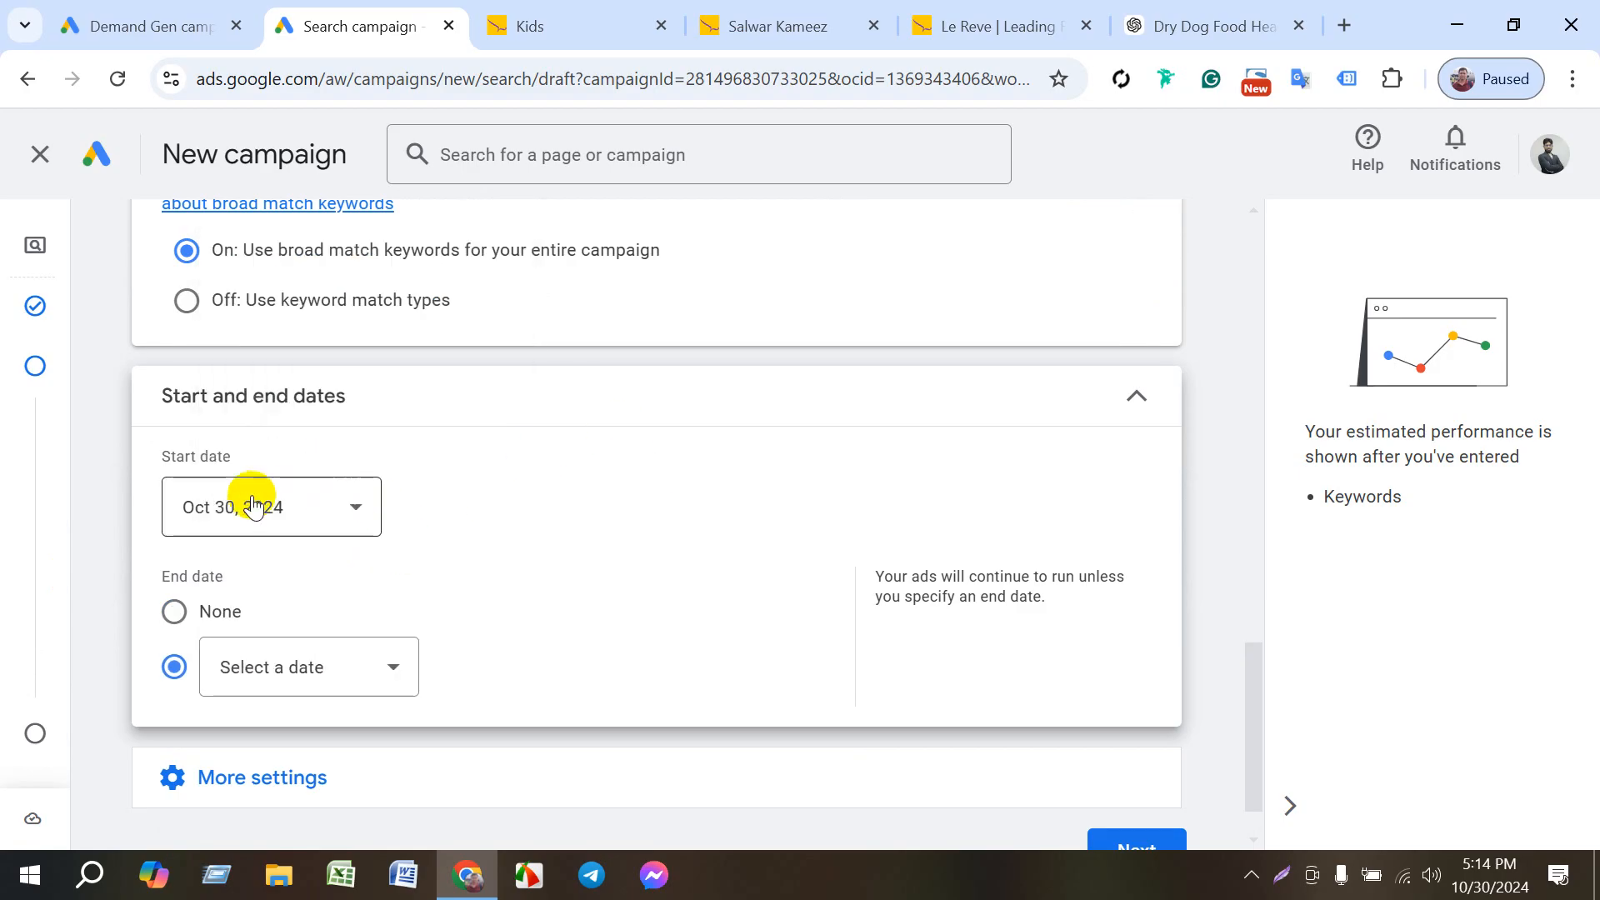
click(395, 675)
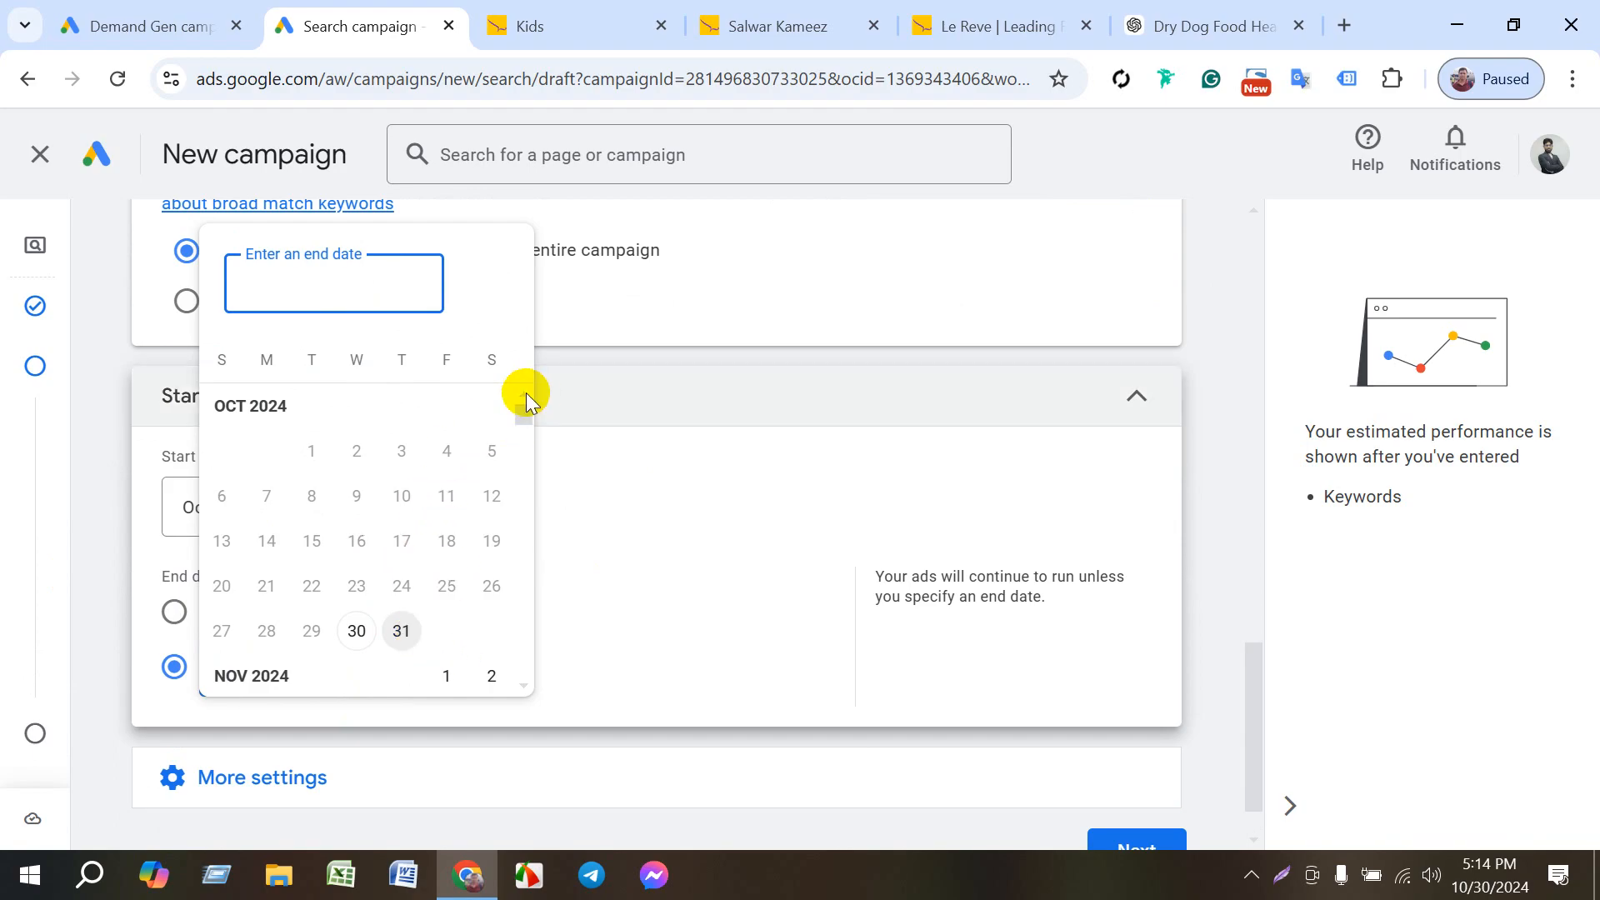
click(271, 677)
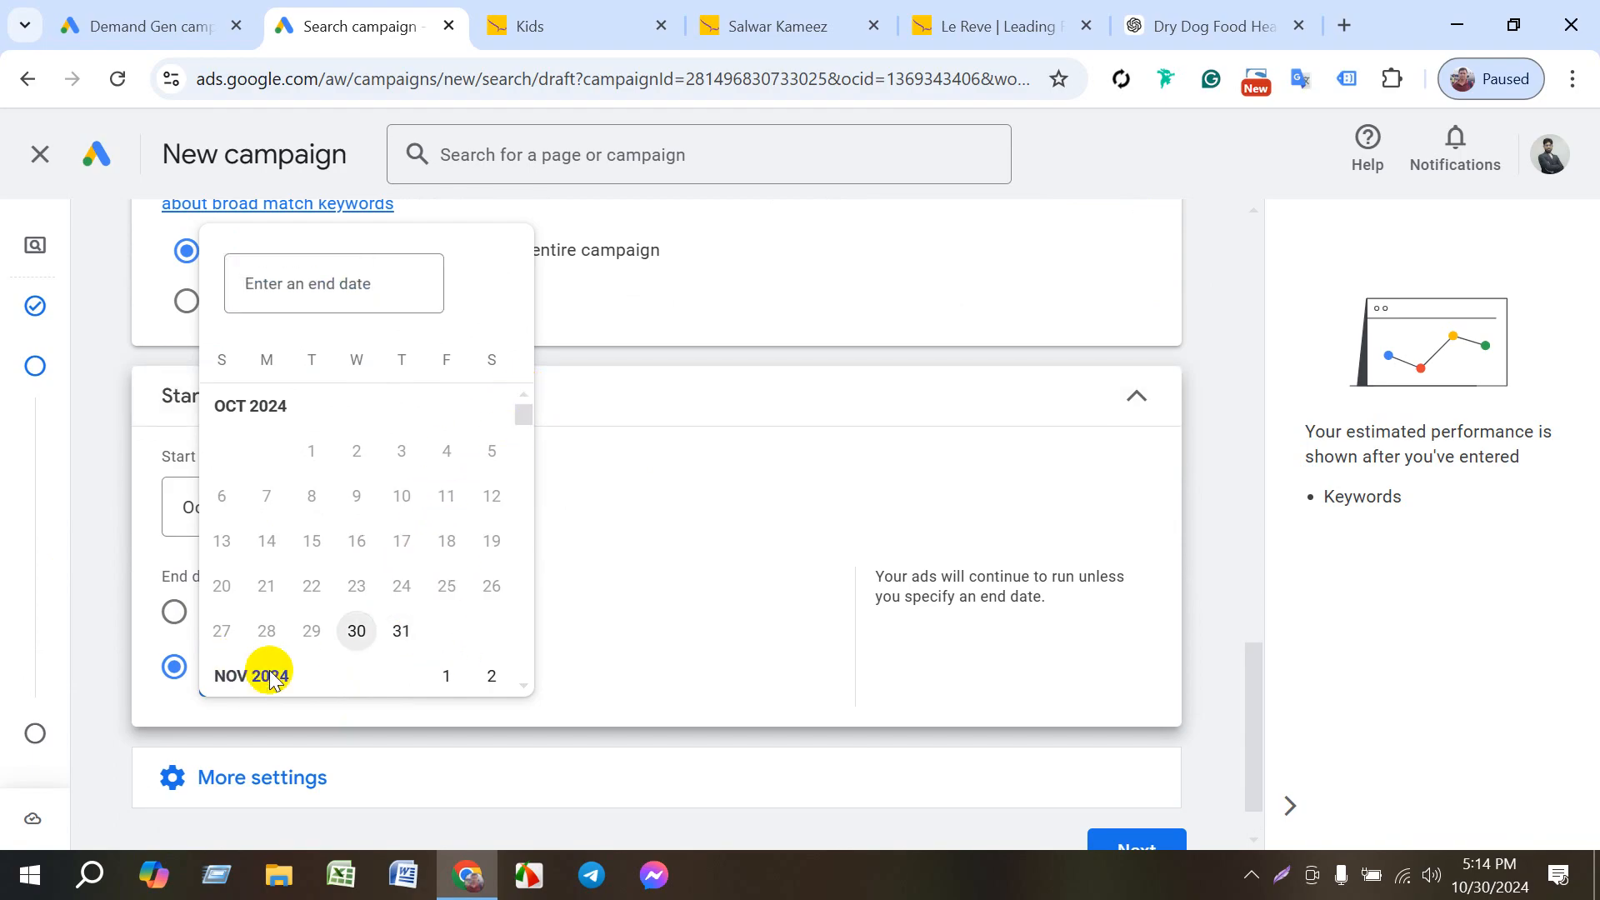
scroll(514, 688, down, 1)
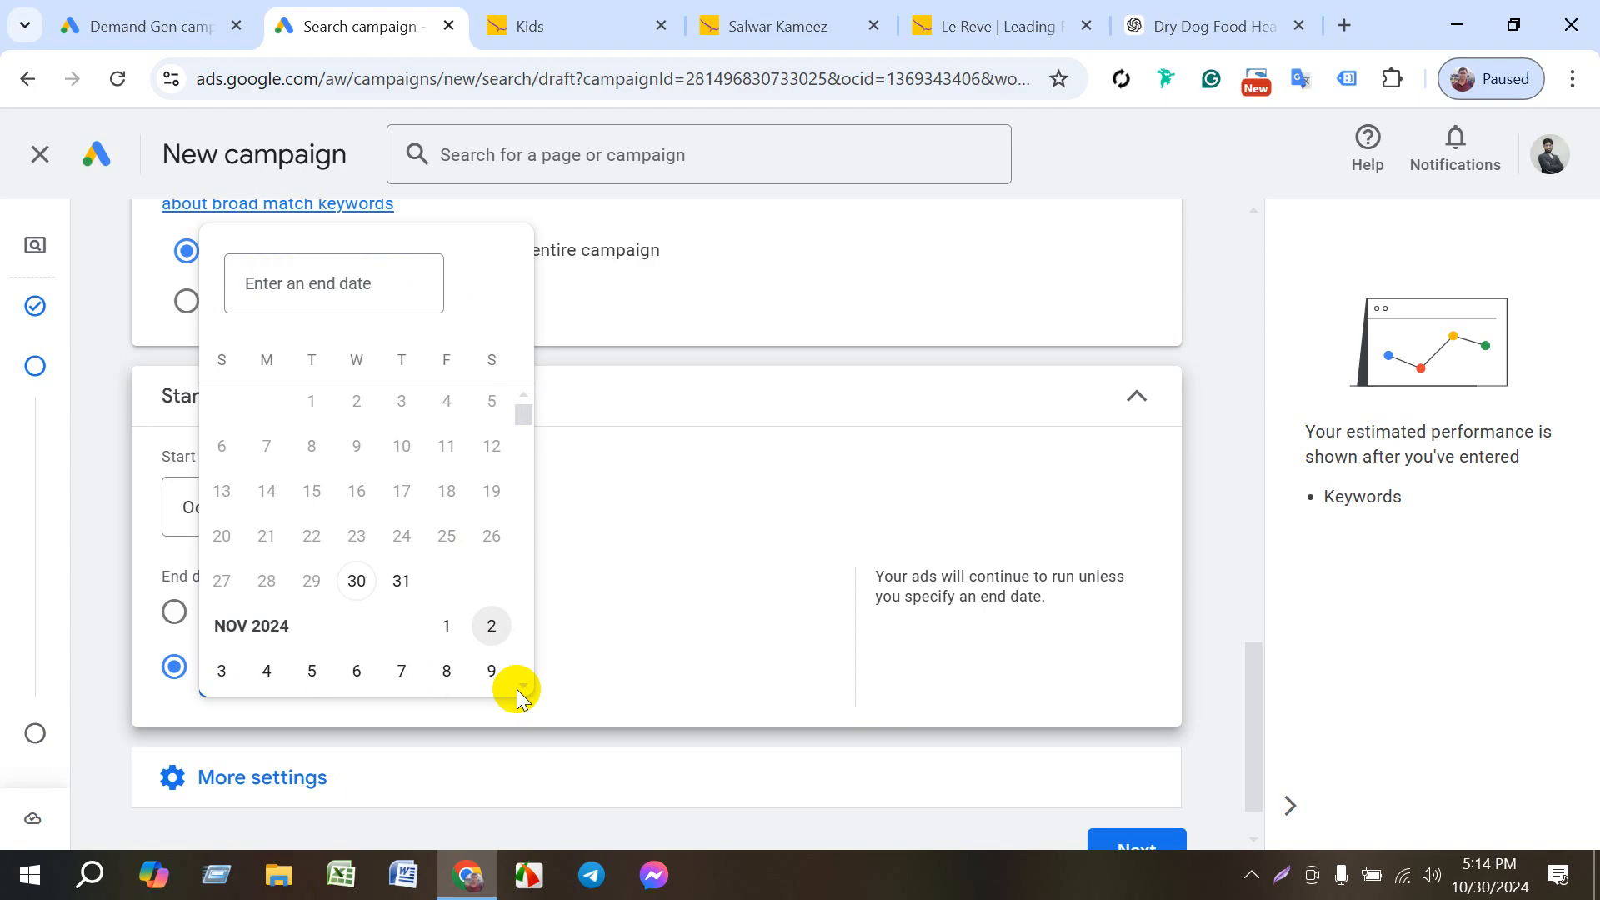
scroll(525, 688, down, 1)
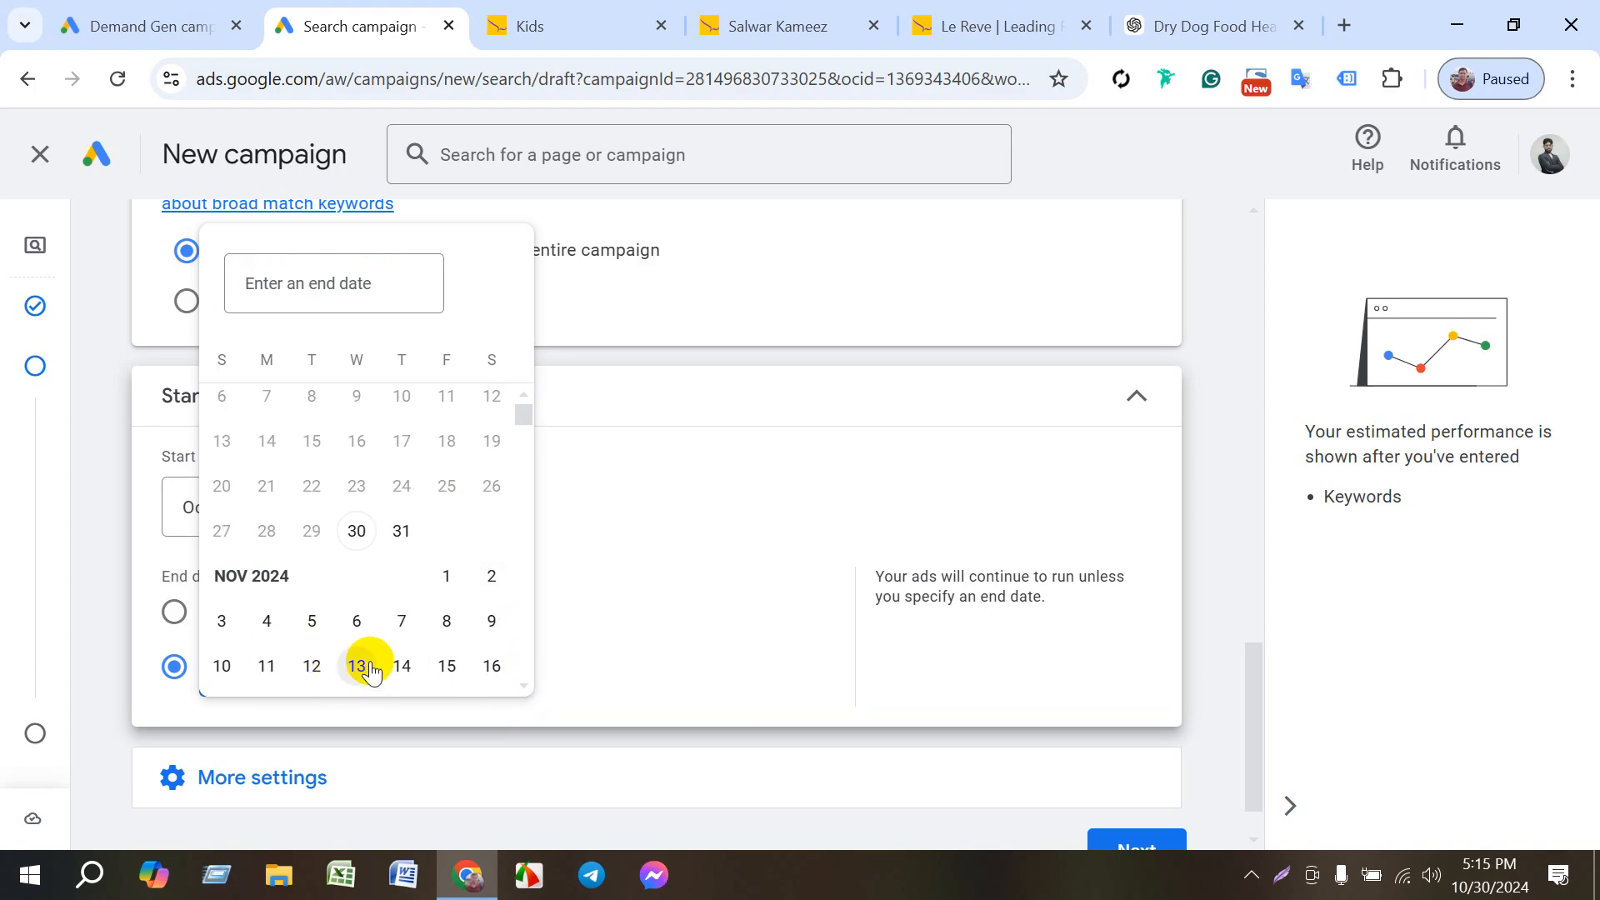
click(320, 668)
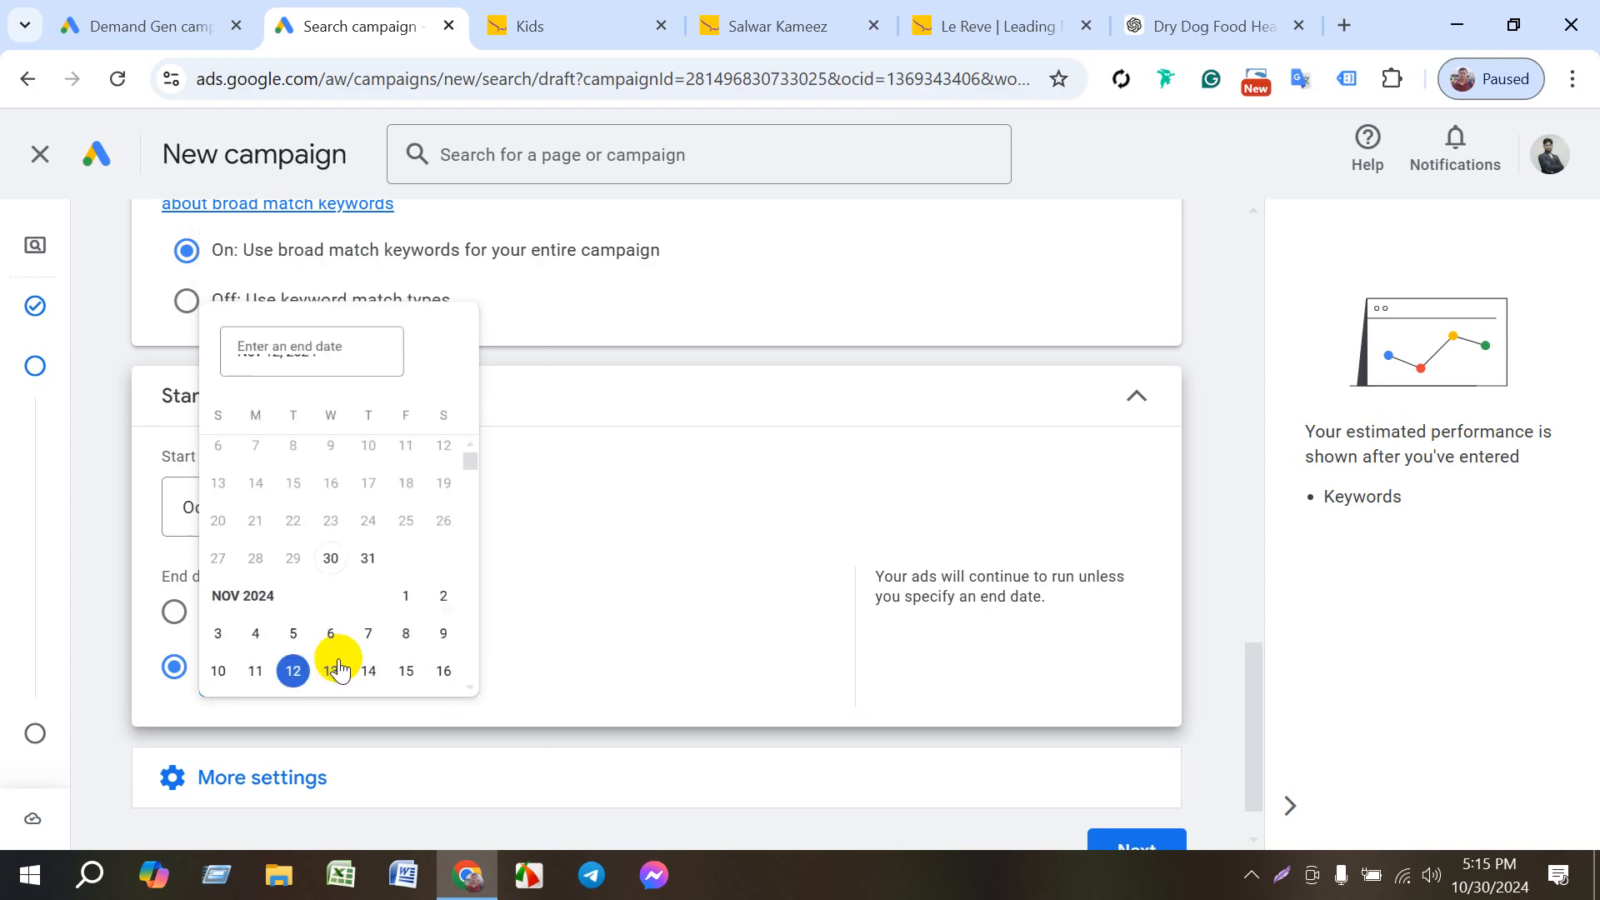
scroll(637, 737, down, 1)
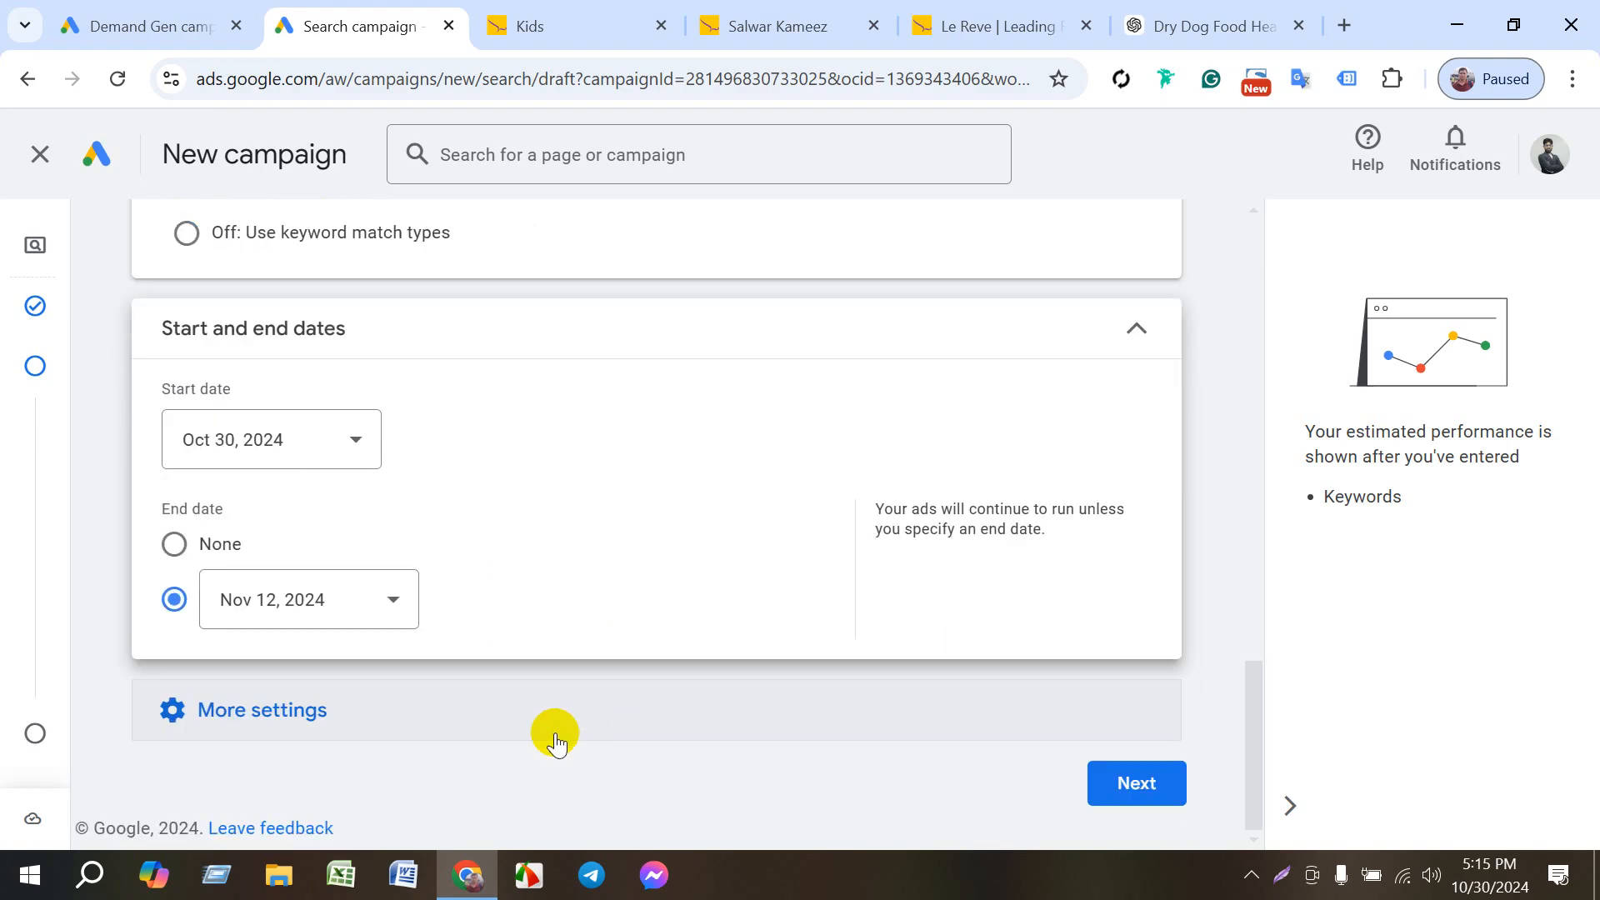
- Turn off broad match keywords for the campaign so that keyword match types are used
scroll(375, 612, up, 5)
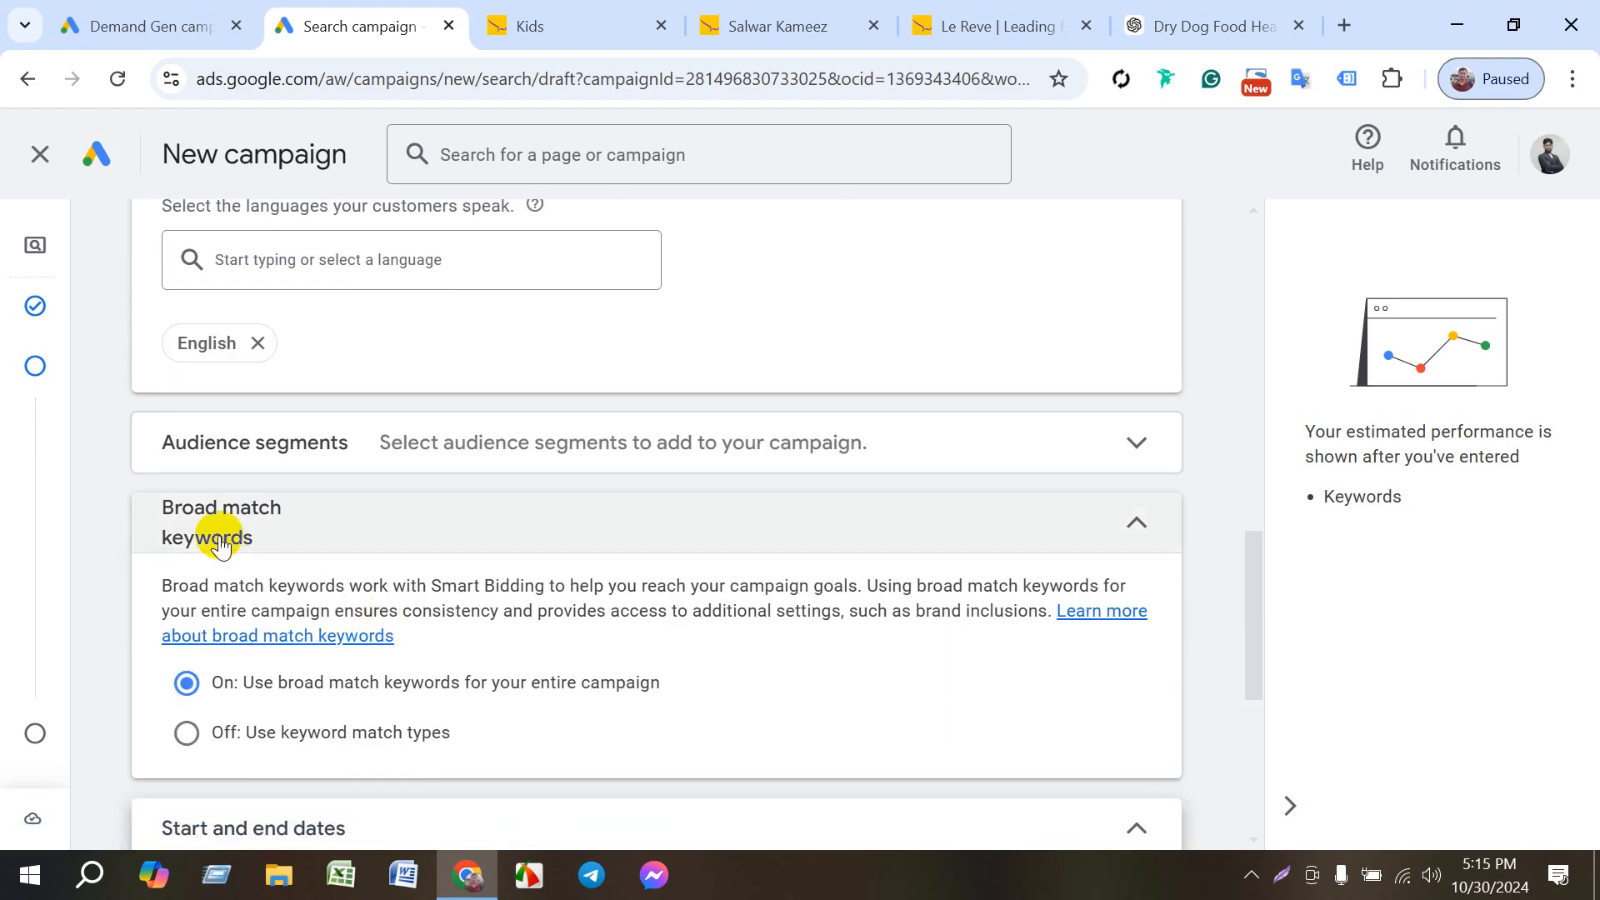
click(1133, 525)
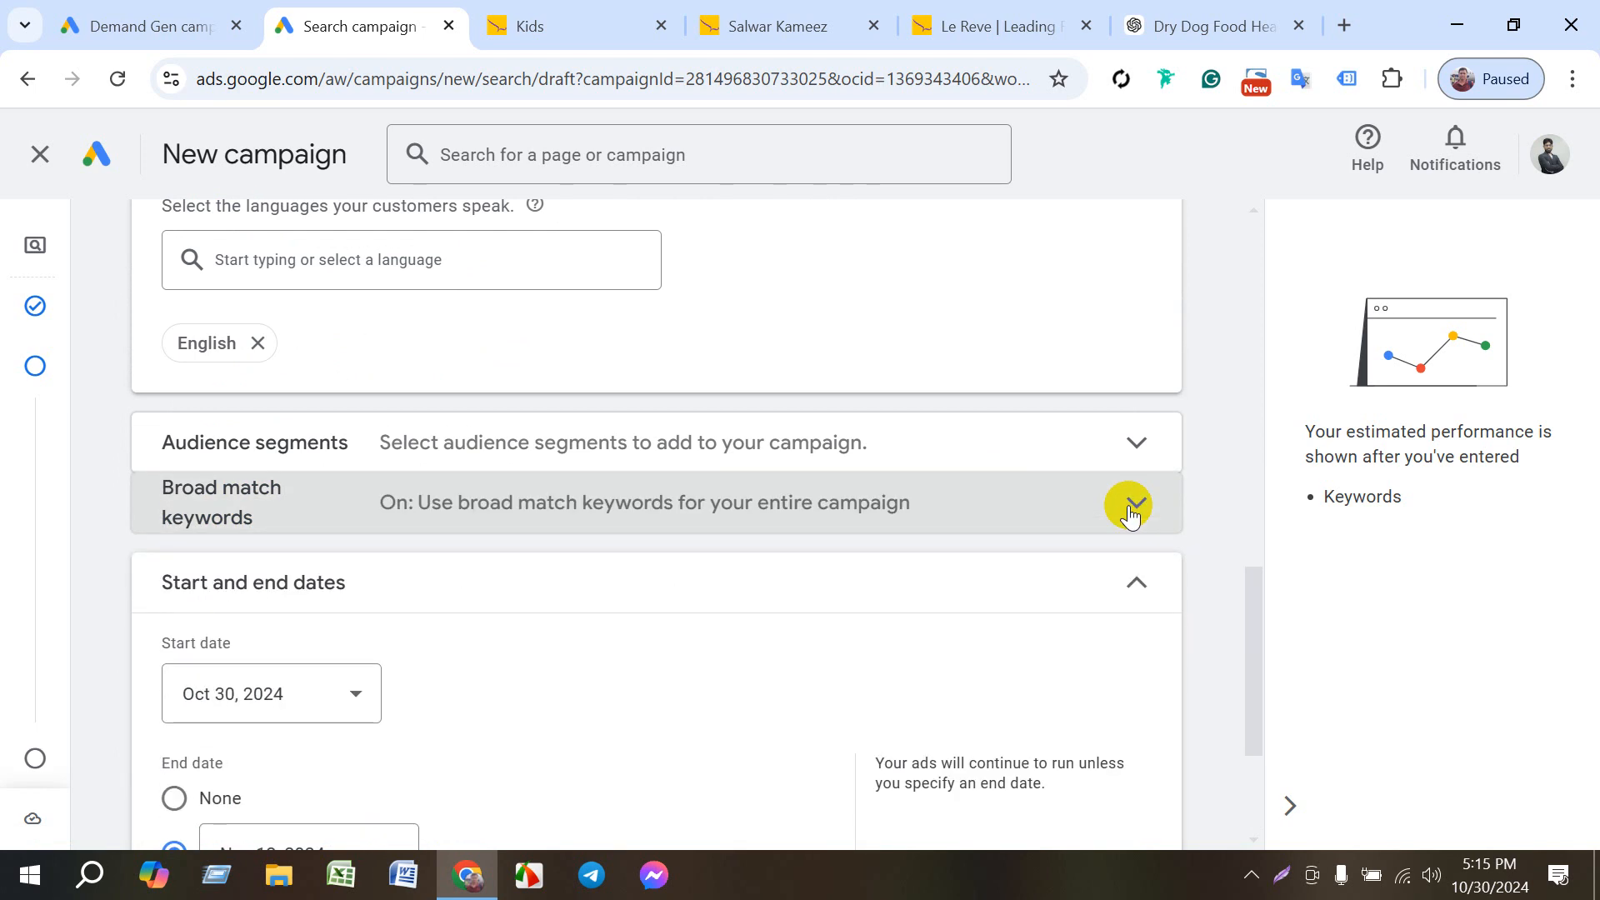
click(1133, 505)
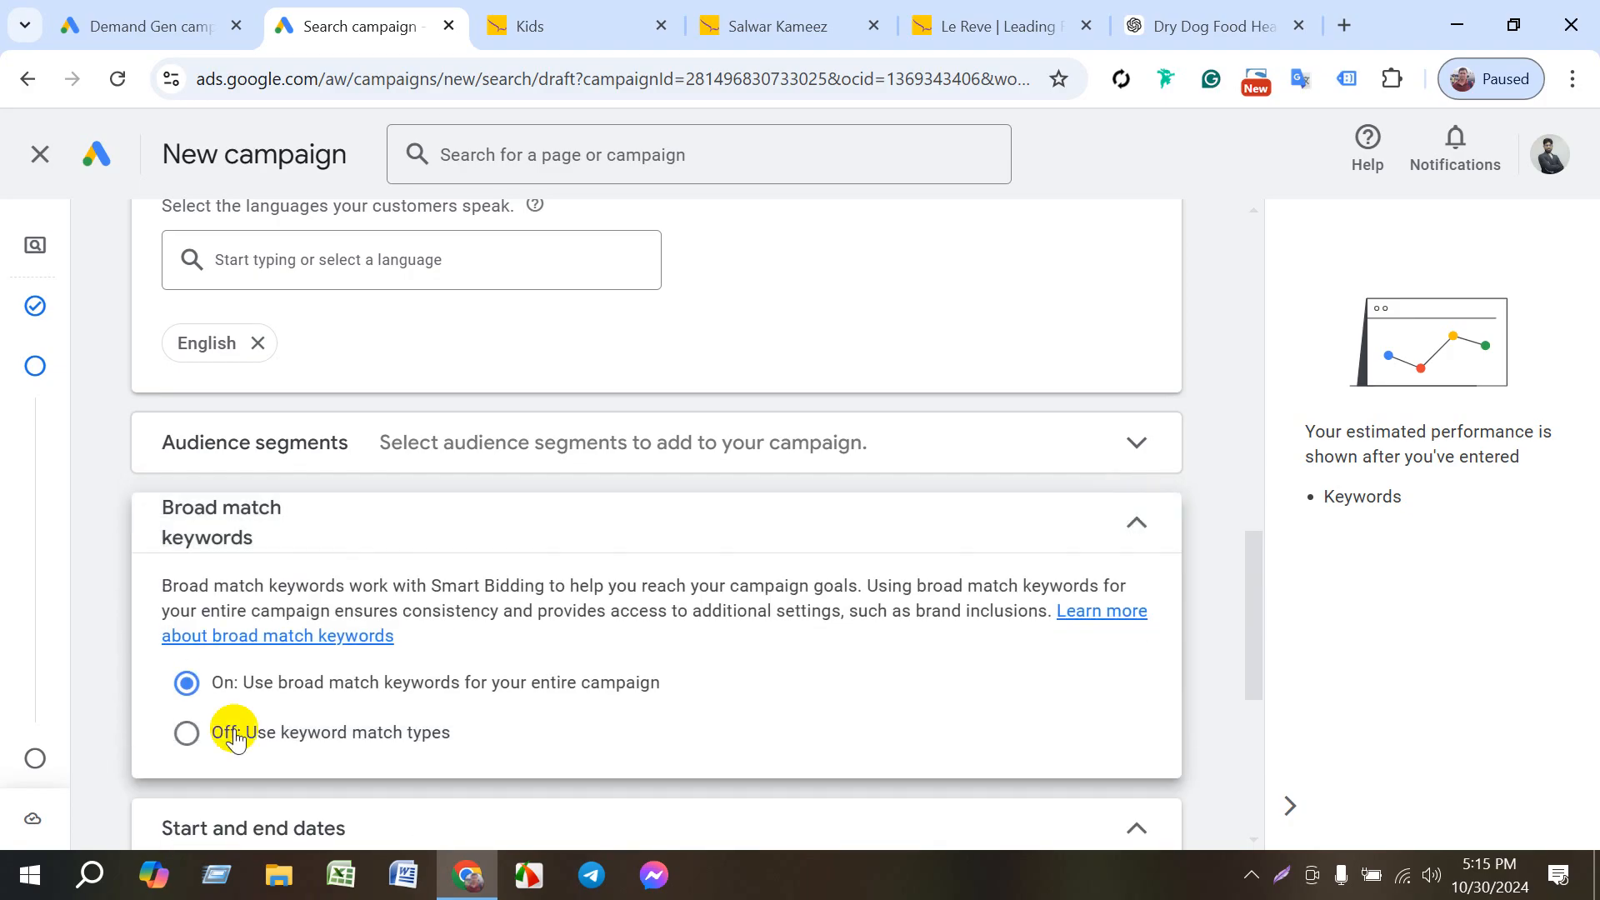
click(212, 747)
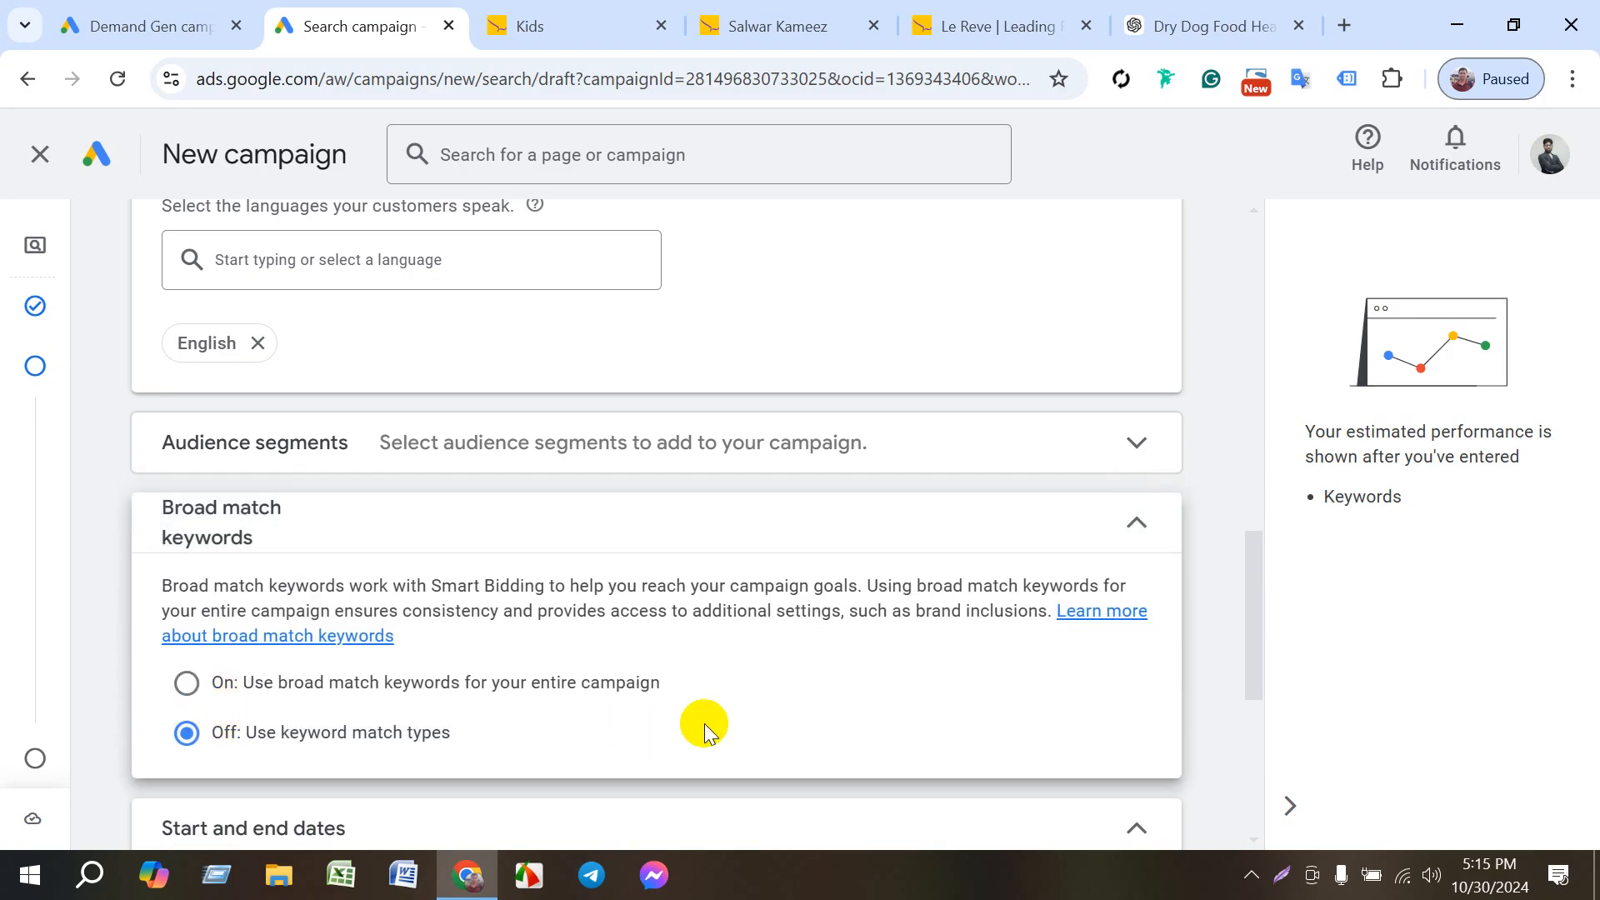
- Expand the additional campaign settings and continue to the keyword and asset generation stage
scroll(1129, 714, down, 5)
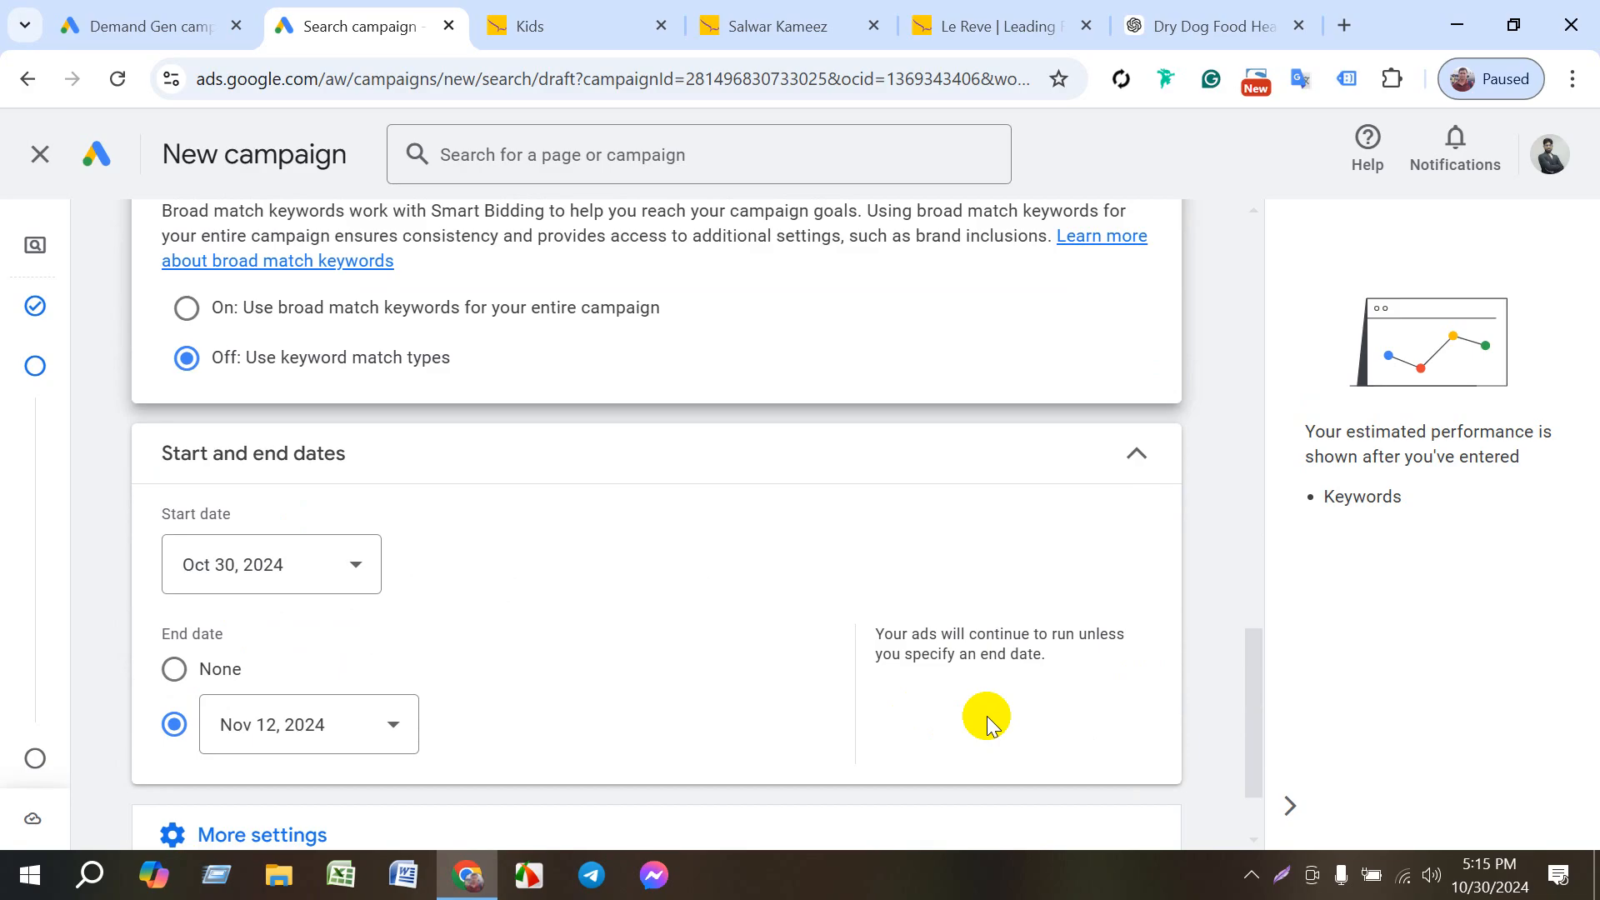
scroll(1030, 744, down, 2)
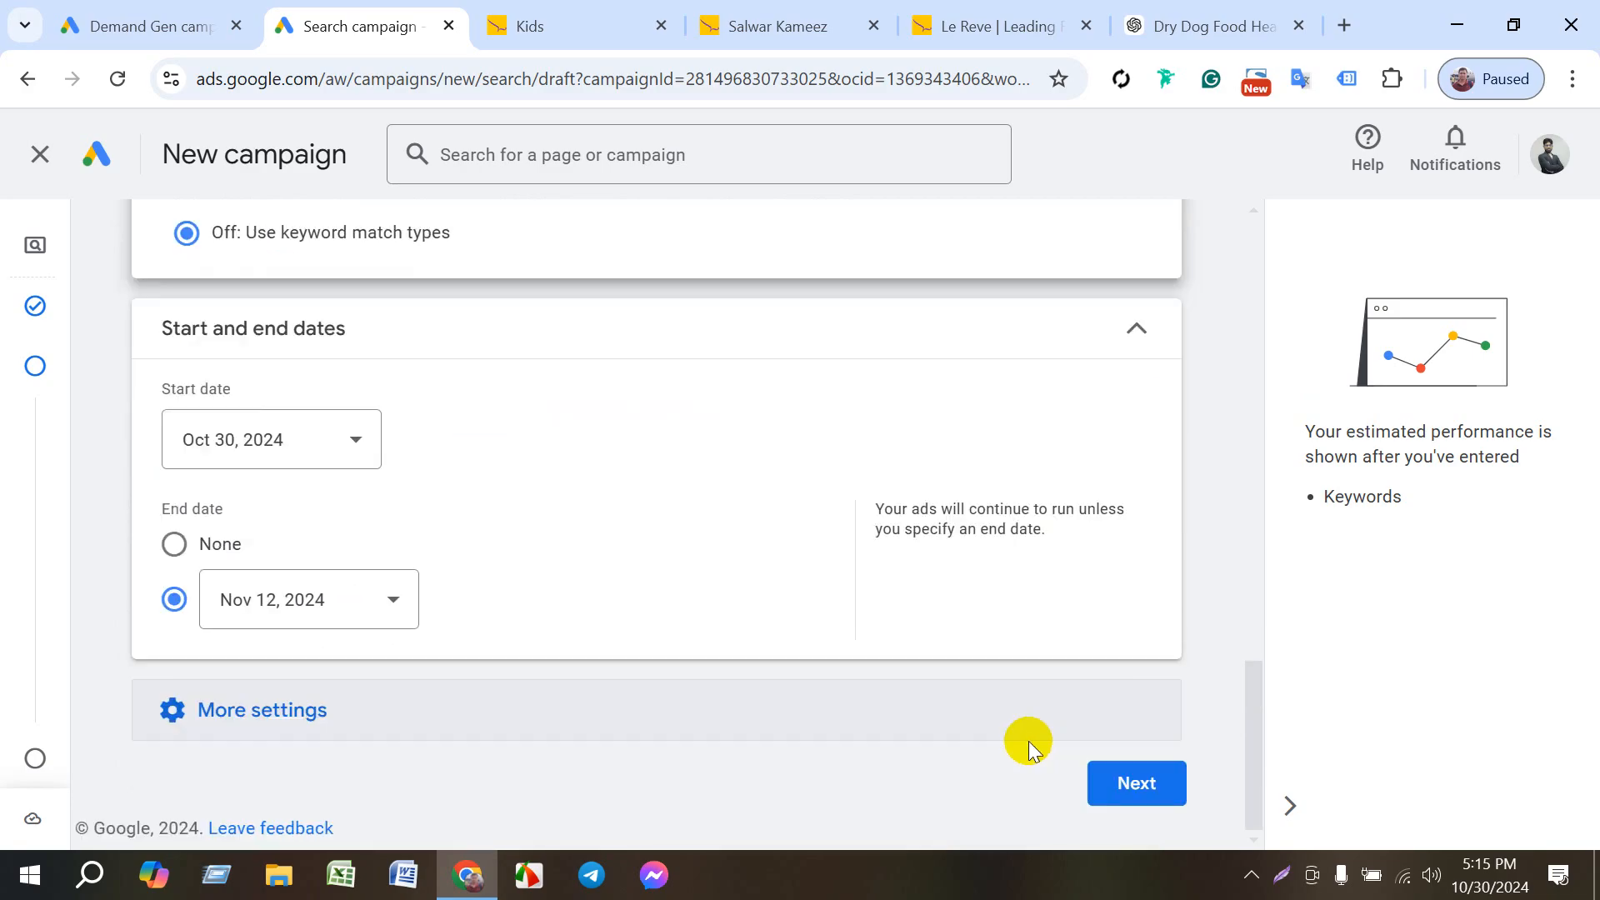
click(315, 744)
scroll(614, 742, down, 3)
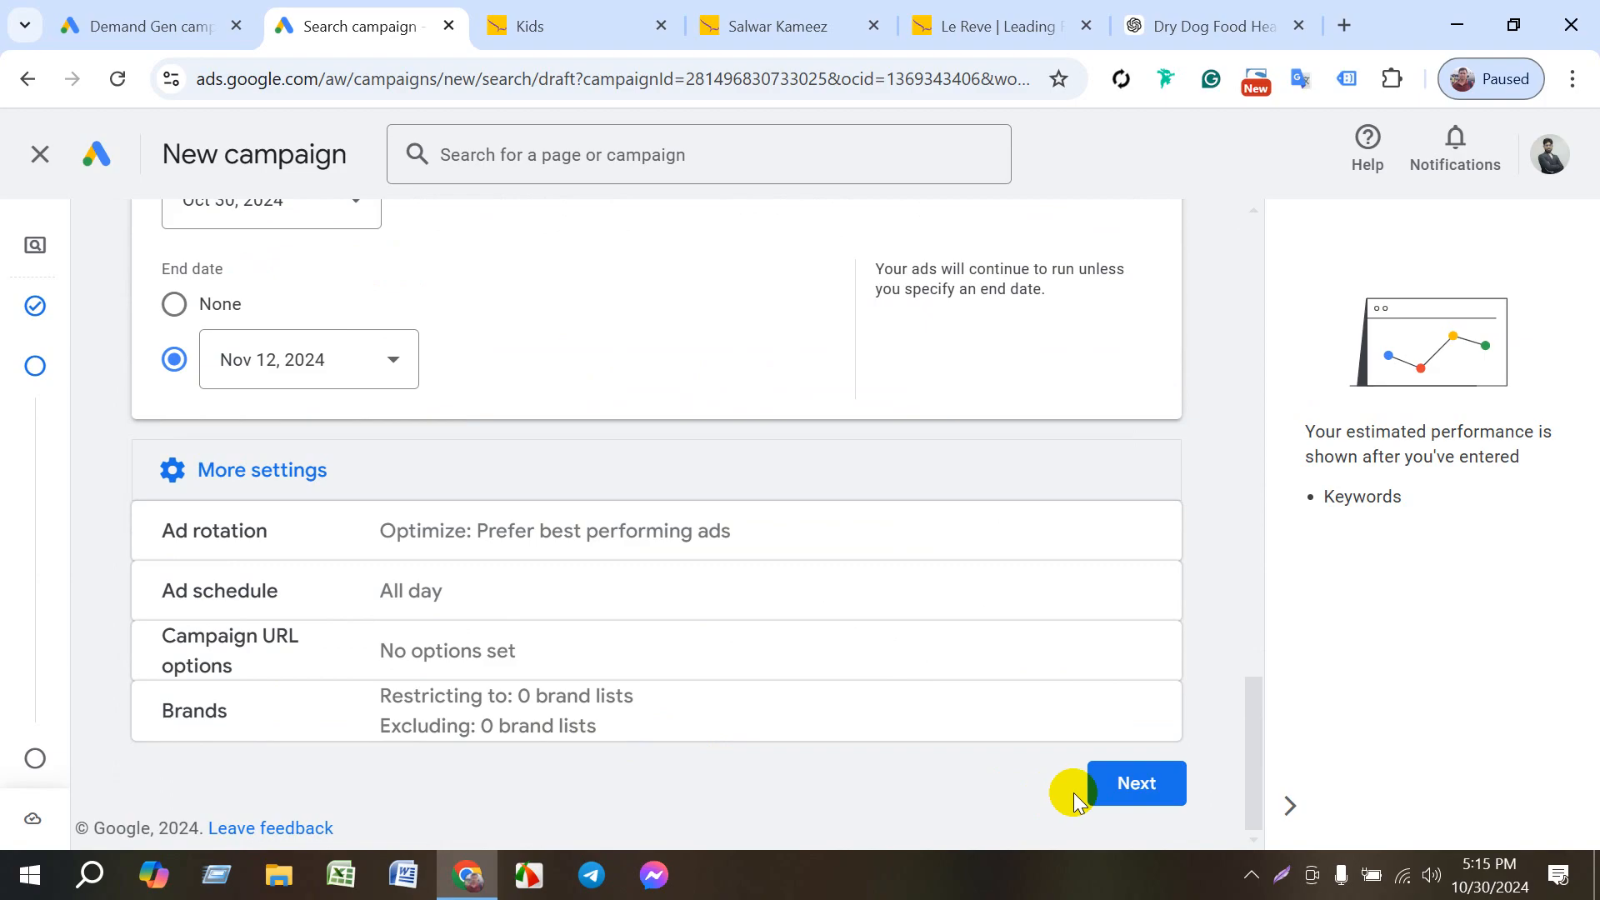
click(1118, 783)
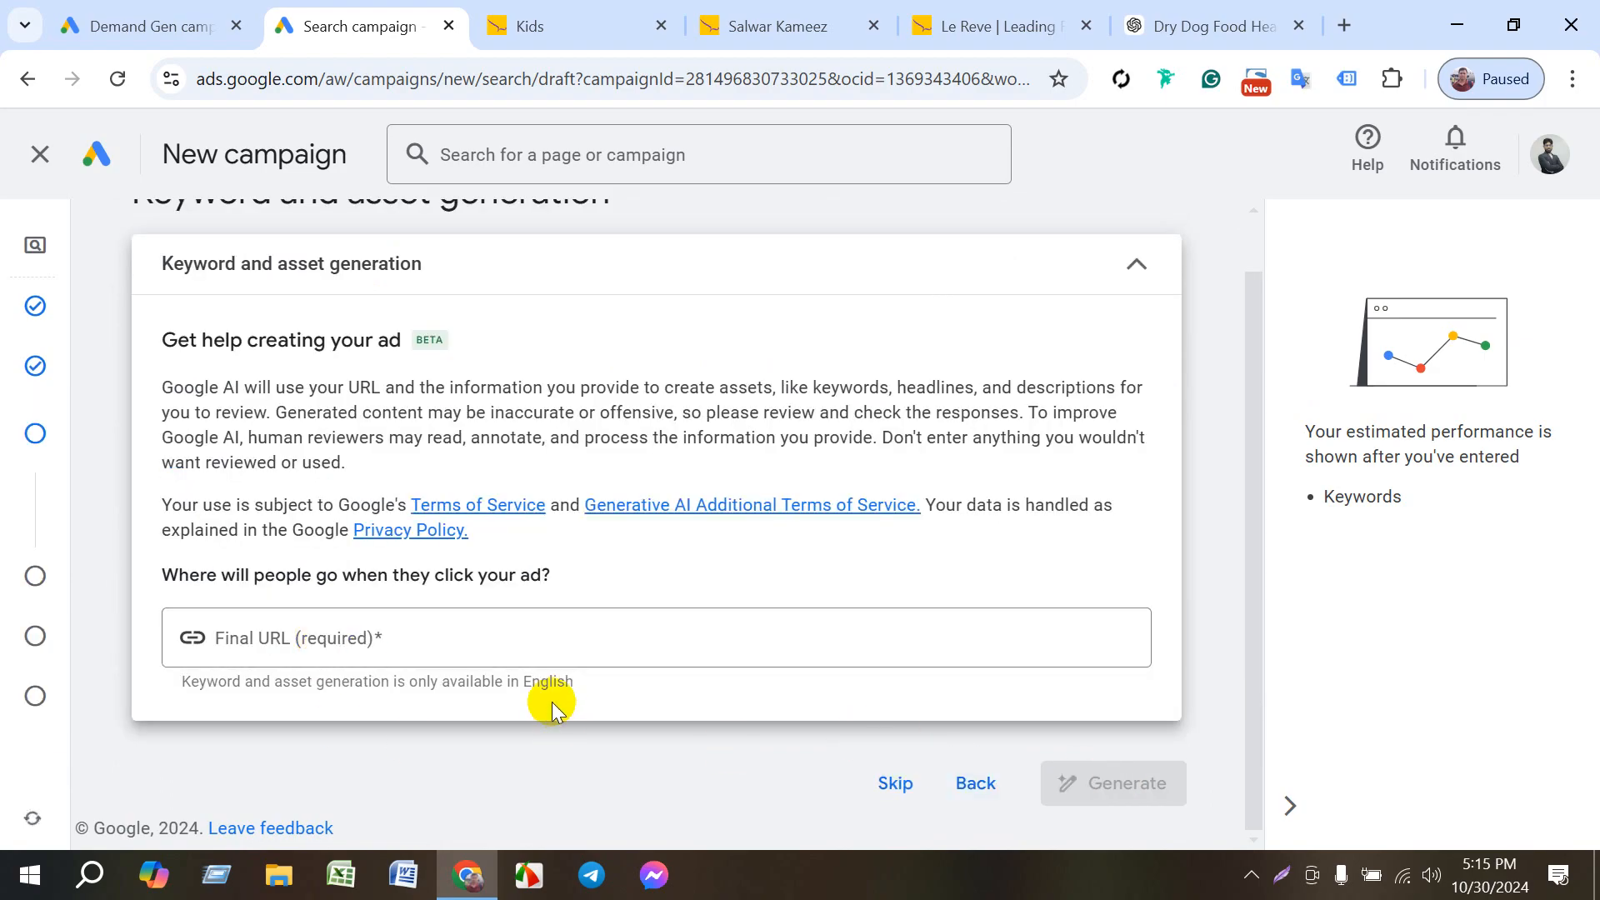
- Copy the lerevecraze.com address from the open Le Reve site, then return to the campaign draft and skip keyword and asset generation
scroll(523, 698, up, 1)
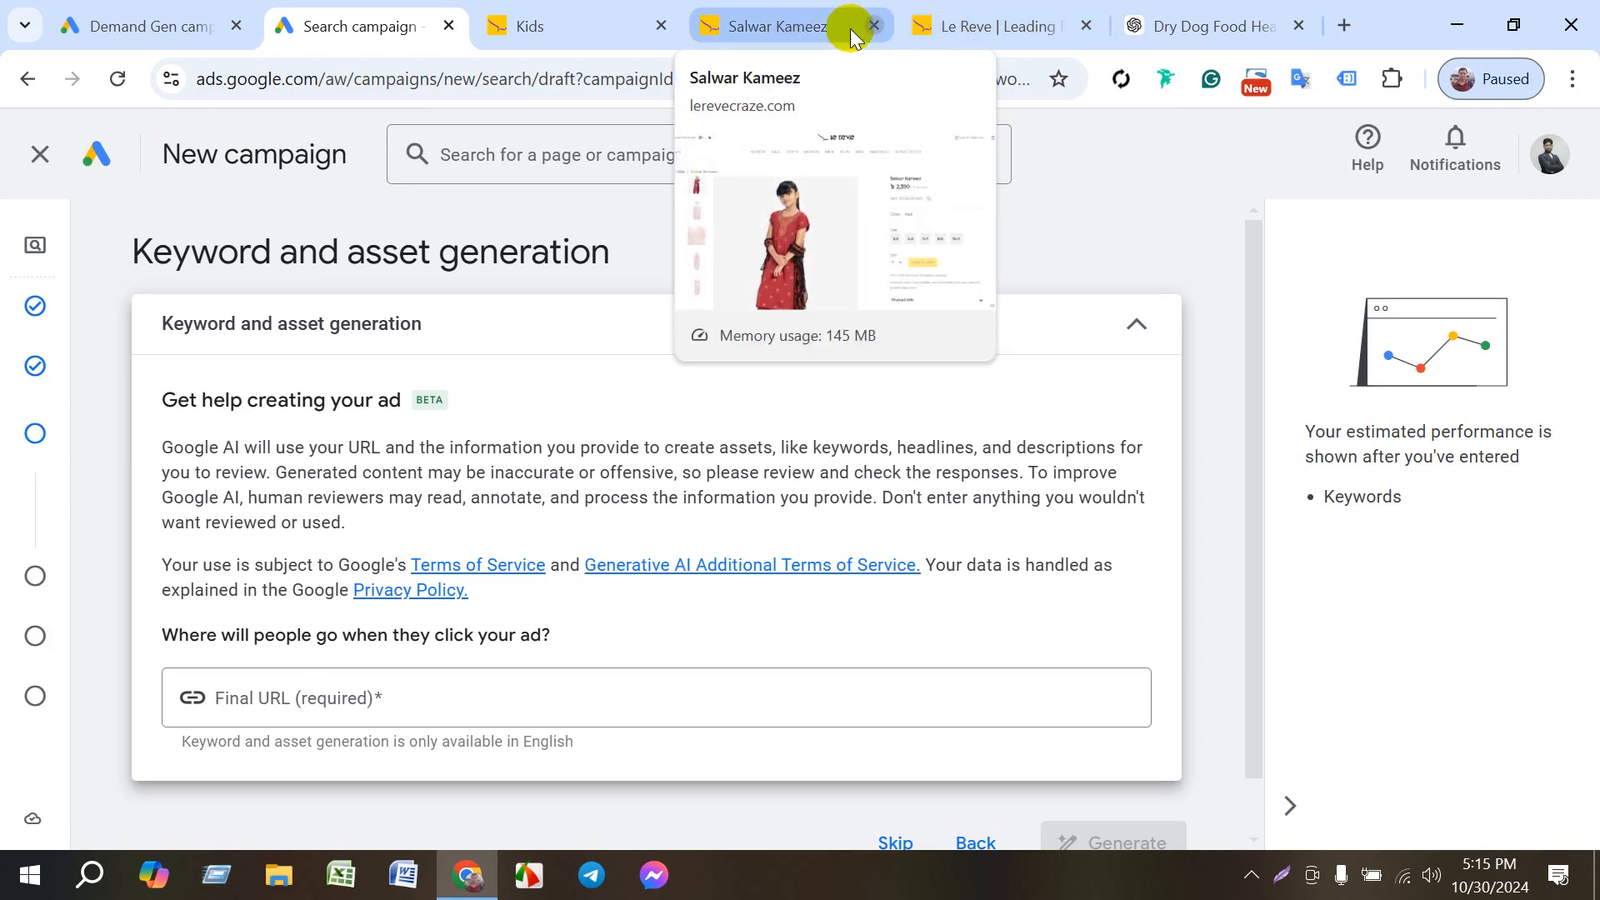
click(924, 26)
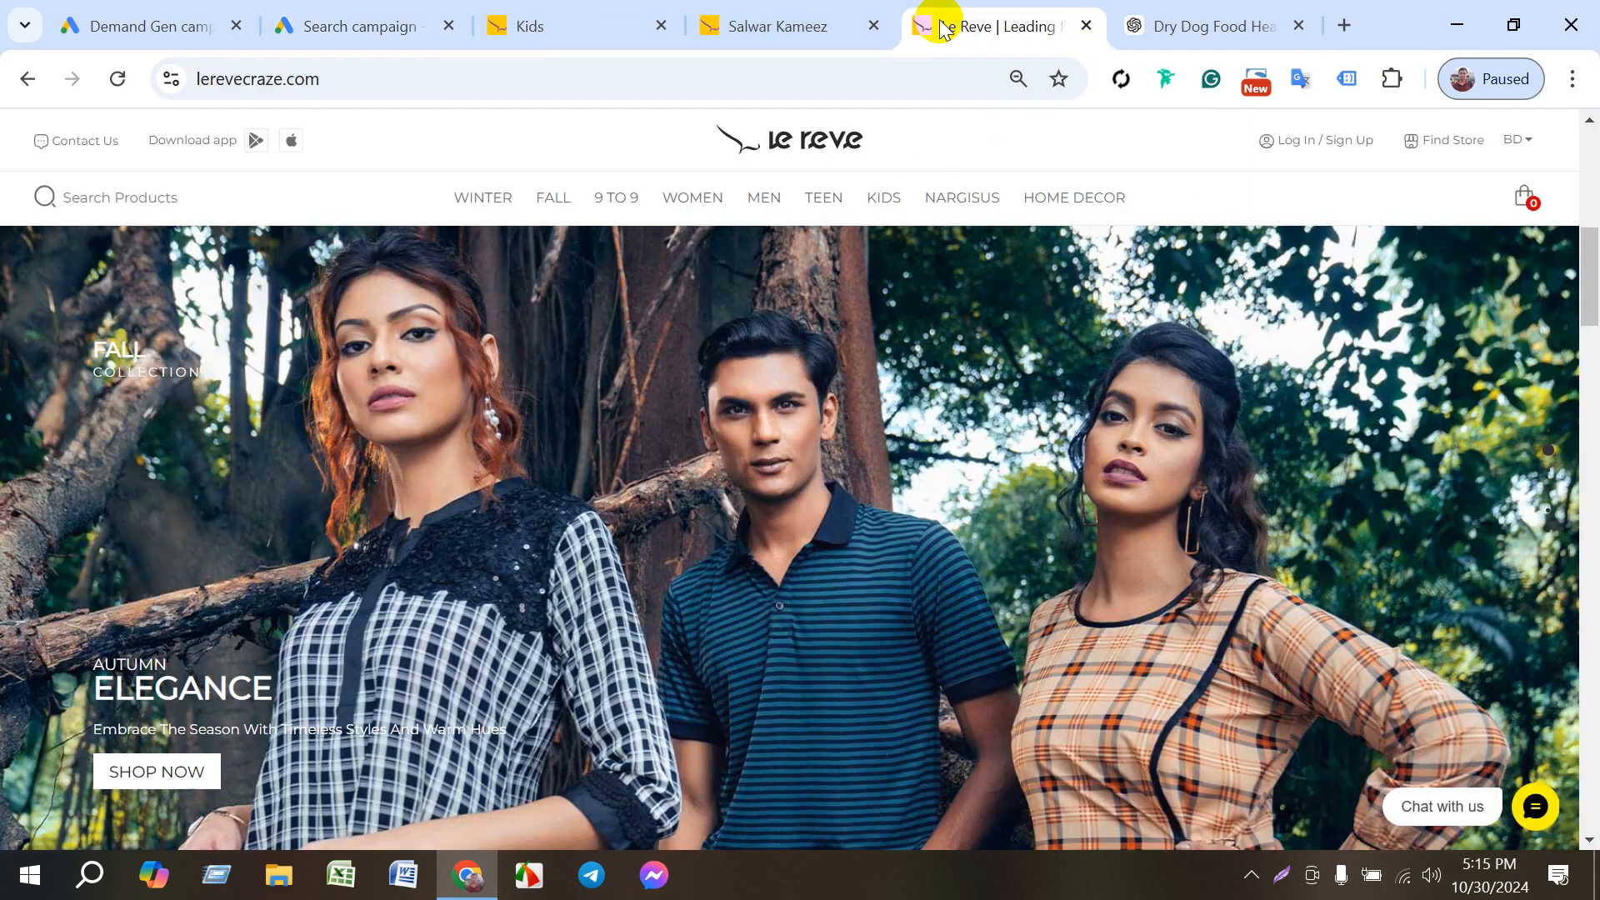
click(258, 84)
key(ctrl+c)
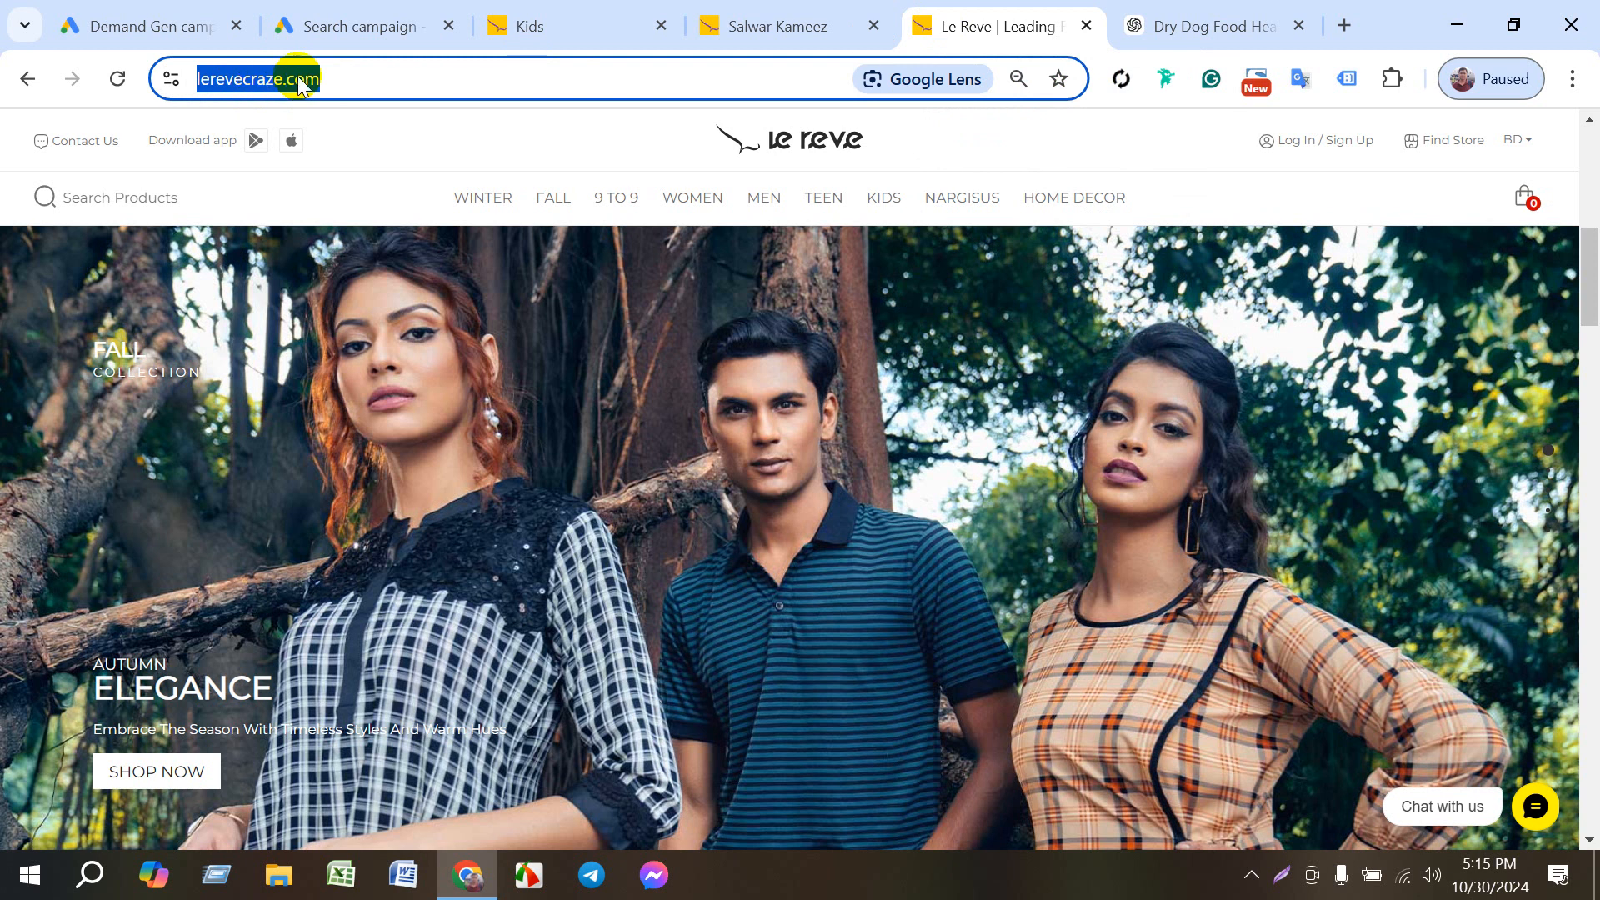
click(383, 28)
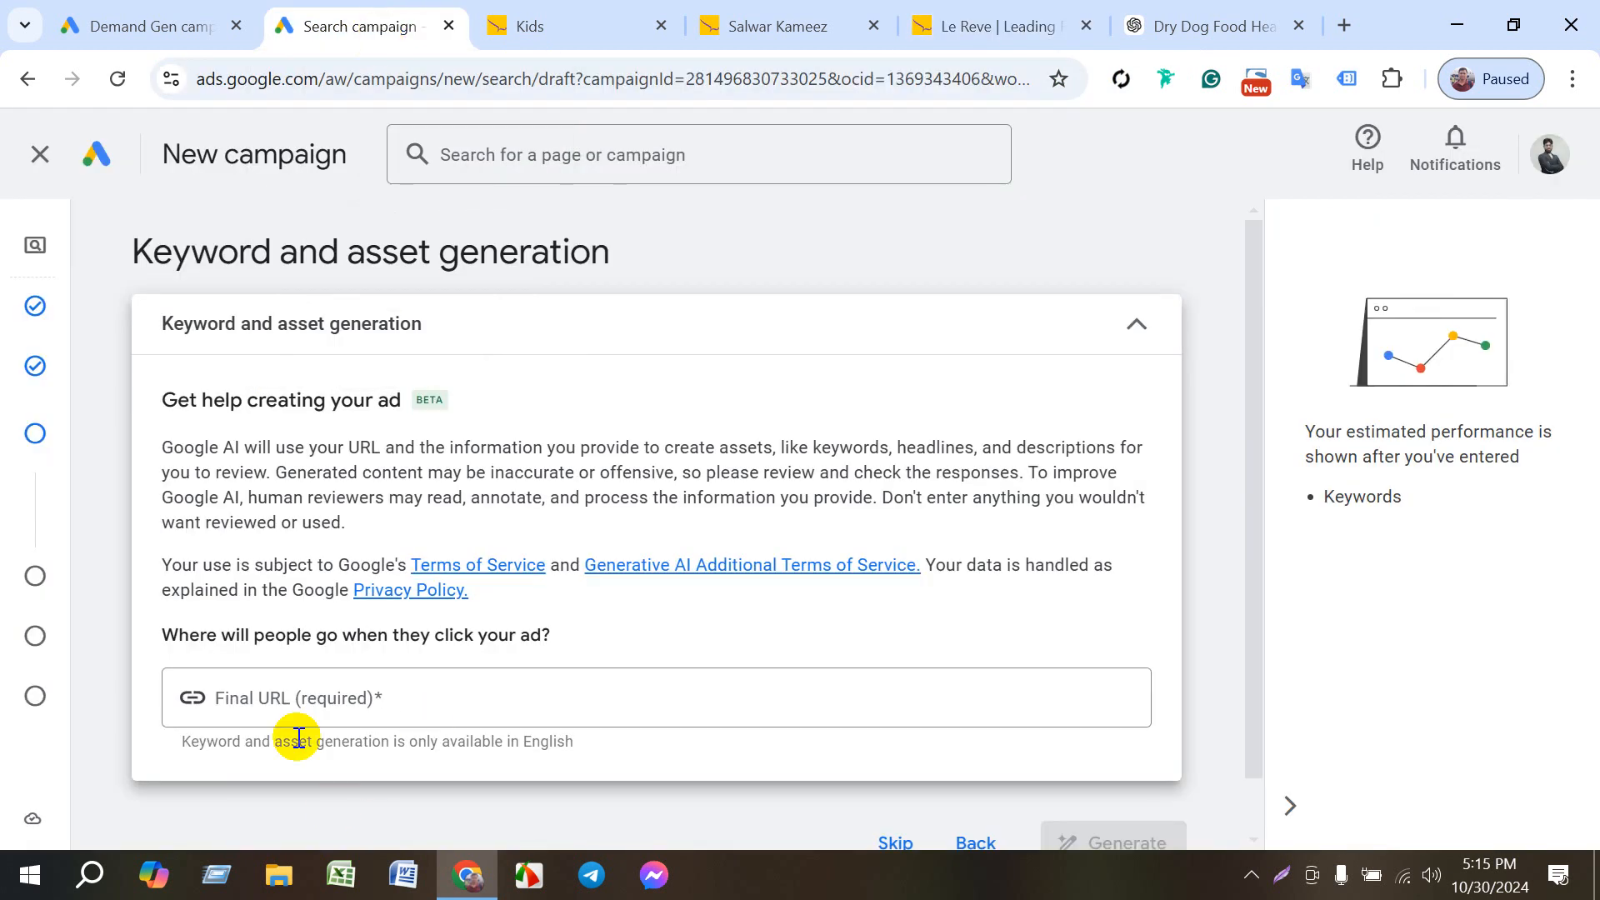
click(350, 697)
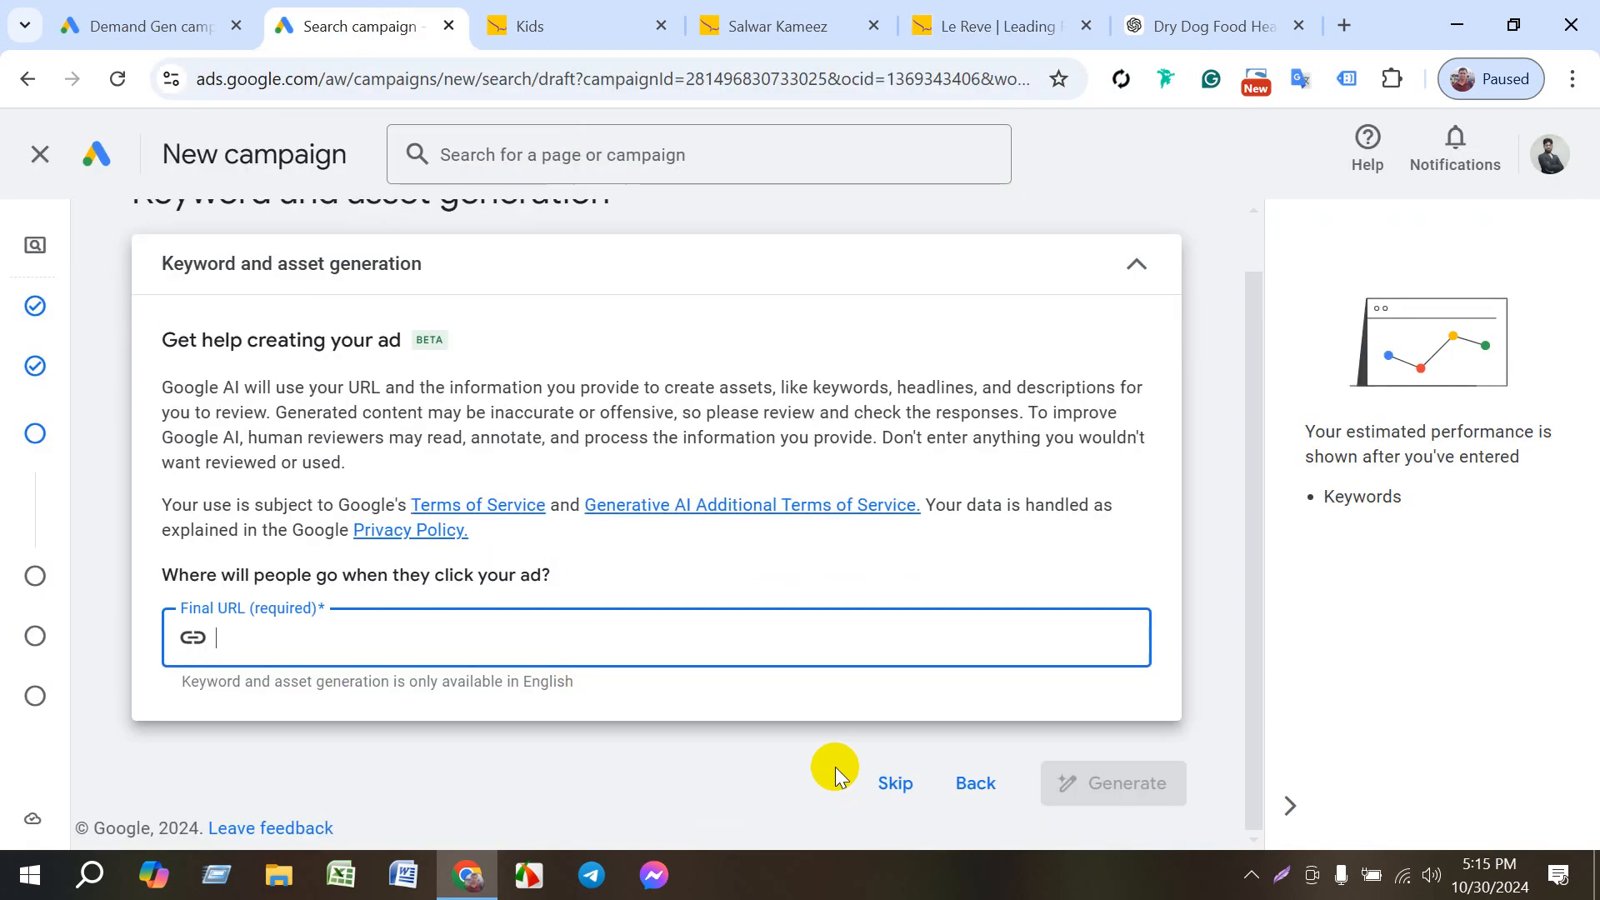
click(896, 780)
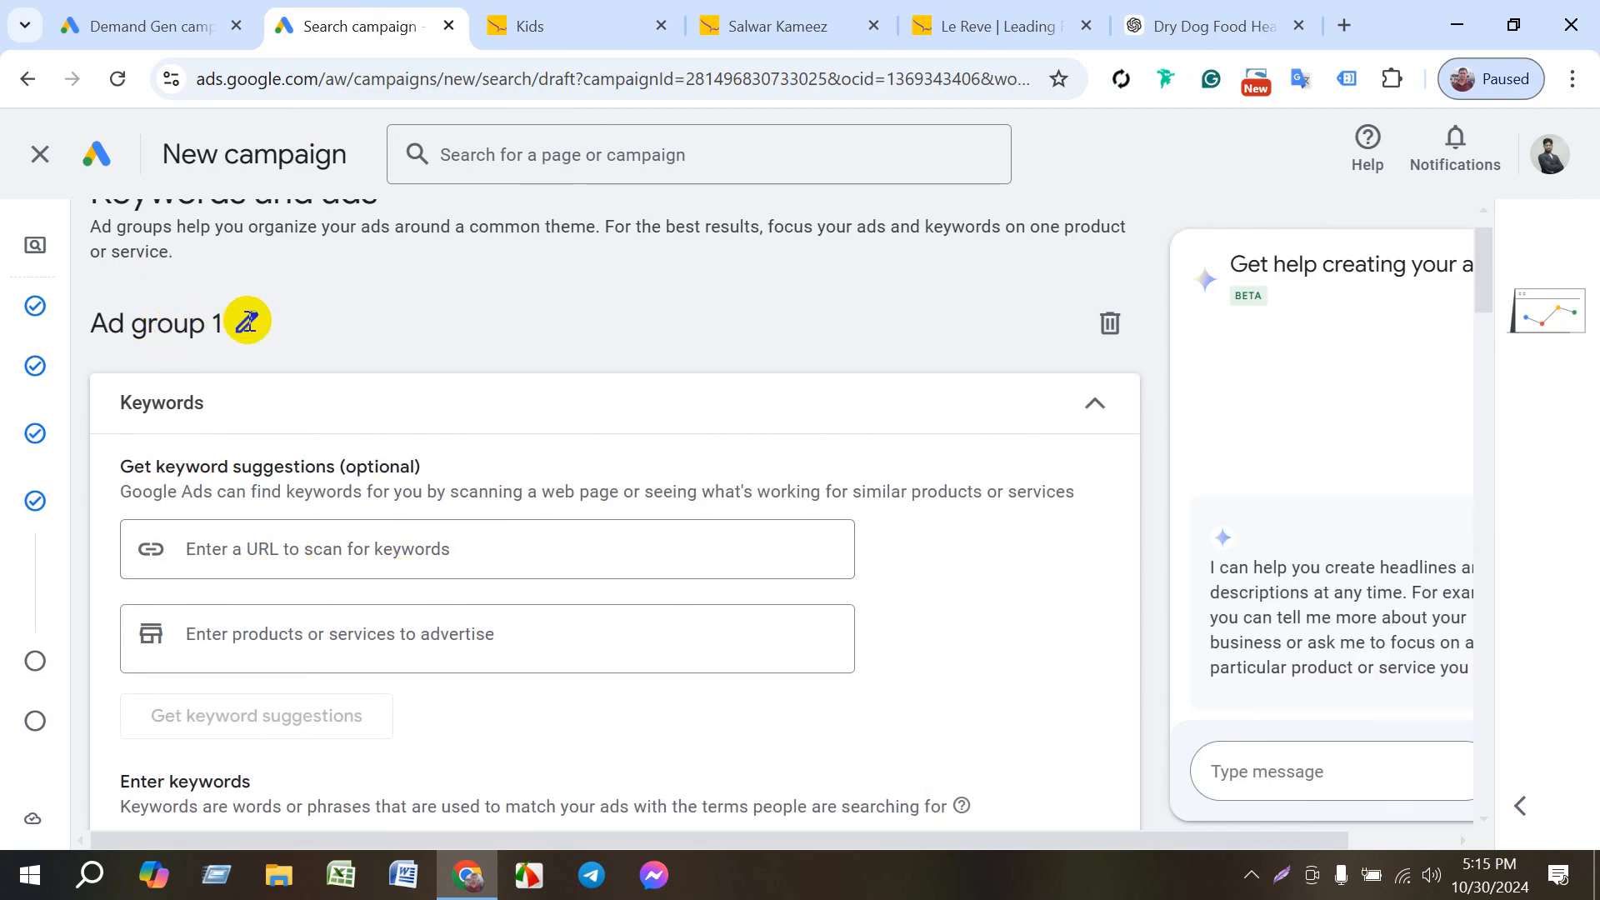
- Rename the ad group as Le Reve
click(246, 322)
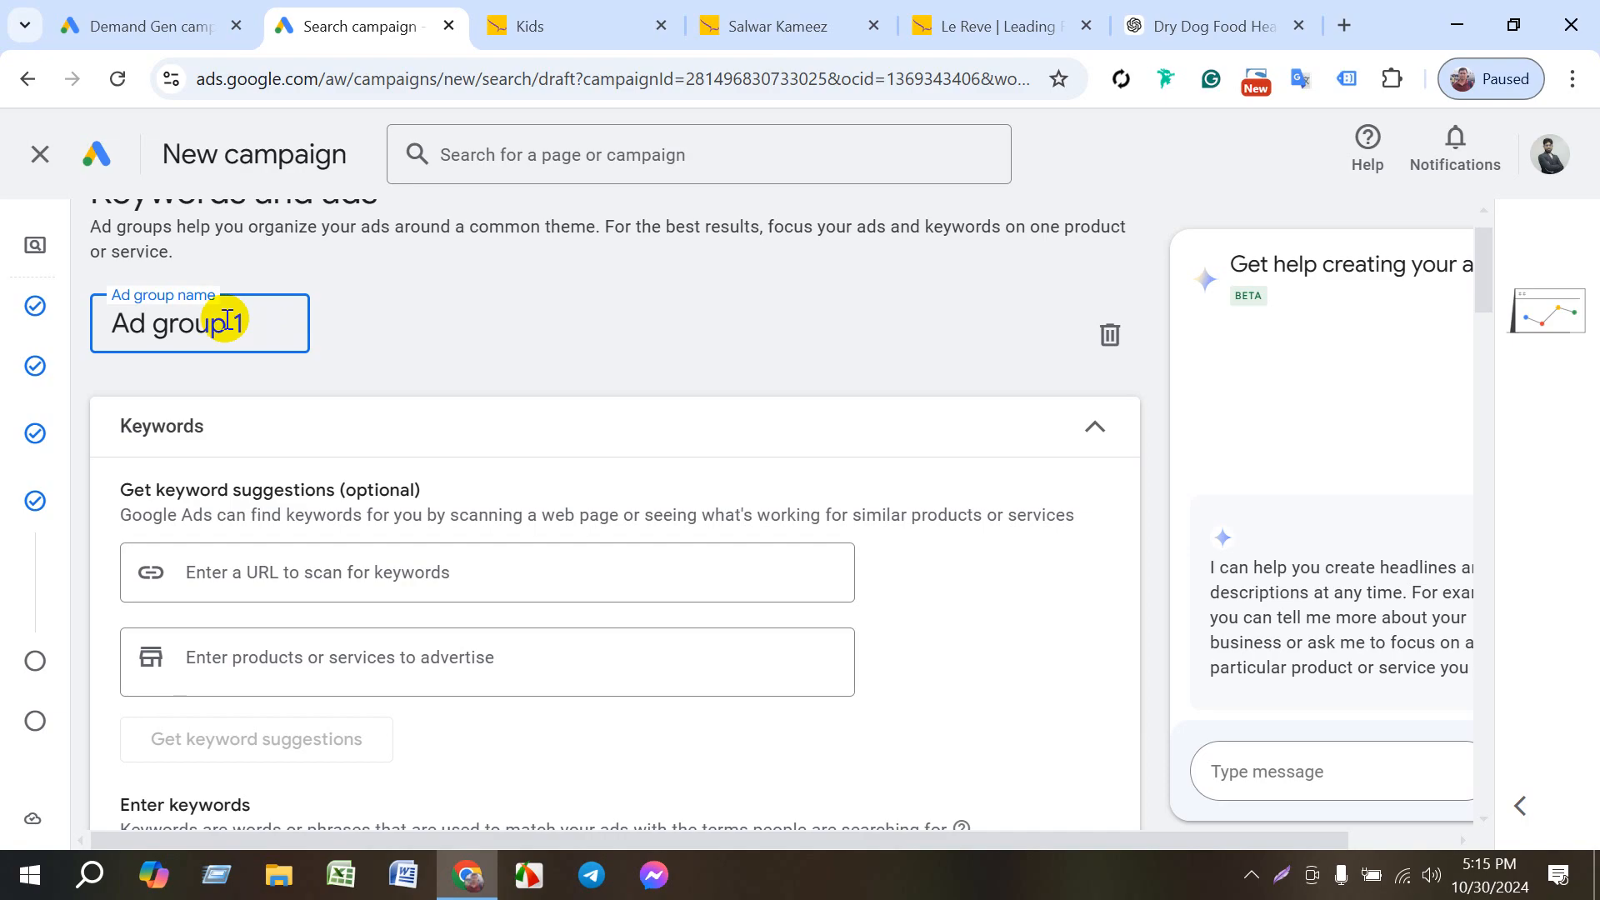
drag(227, 323, 94, 331)
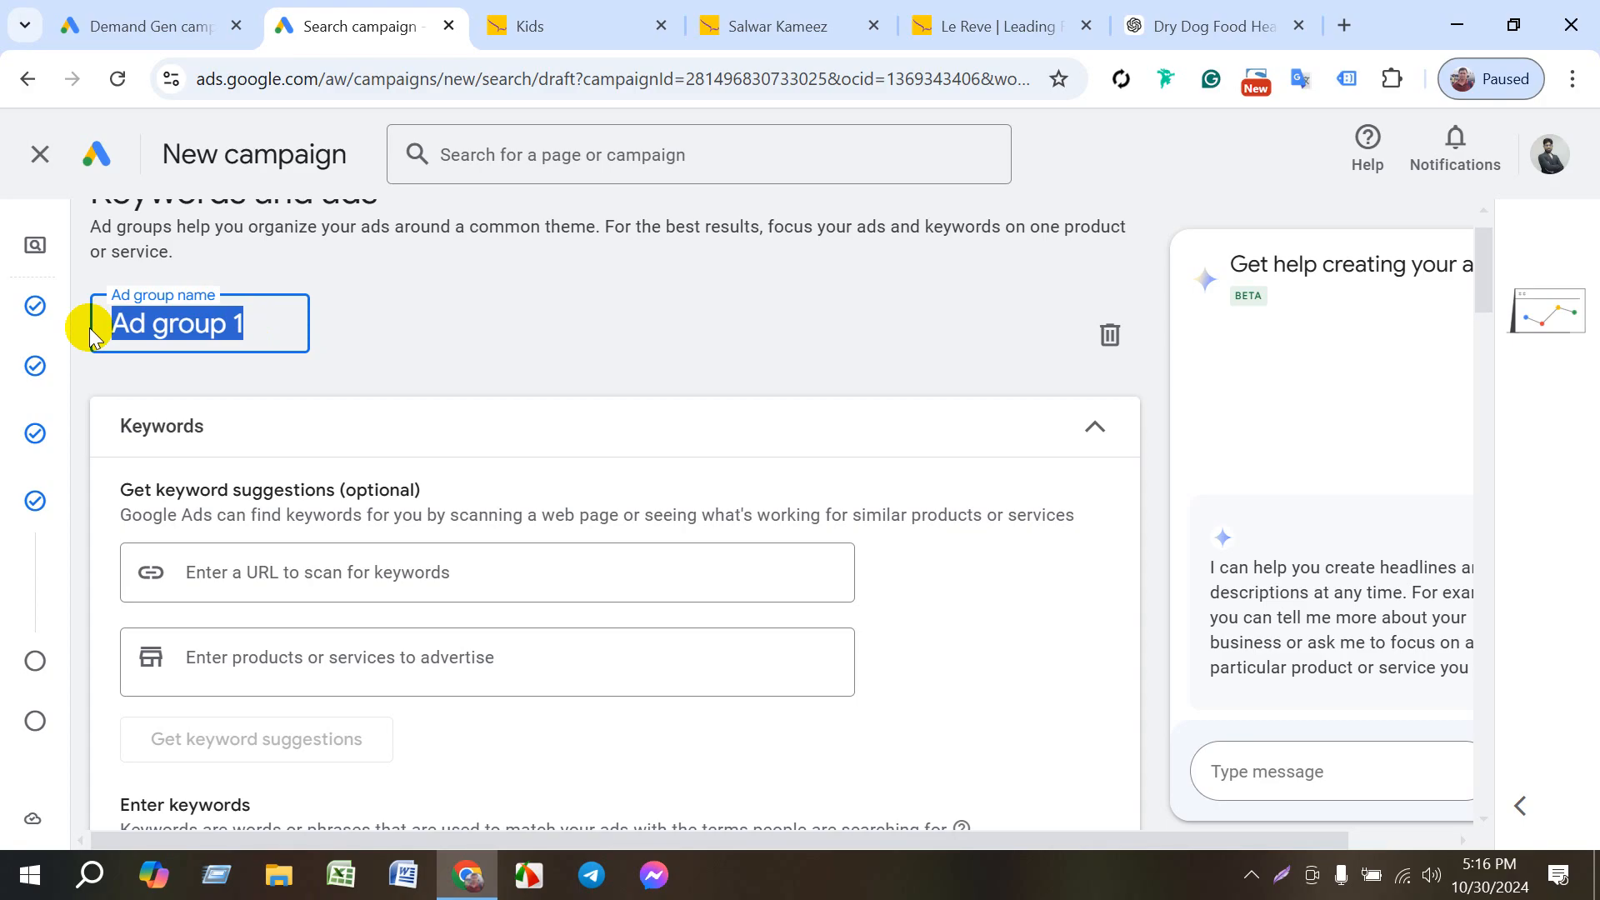
text(Le)
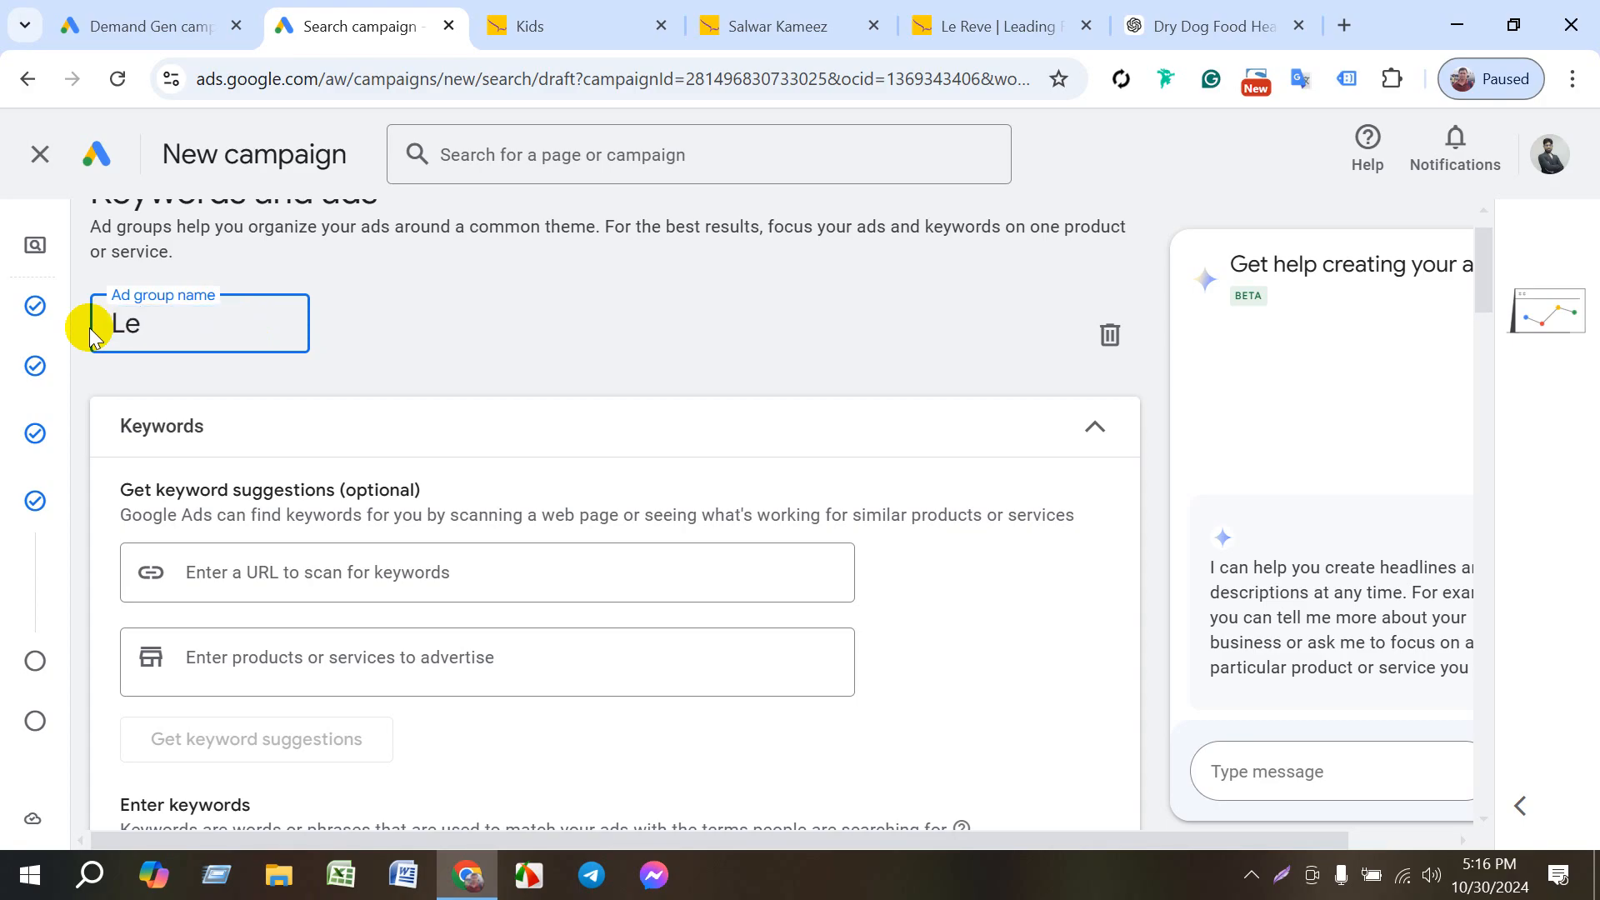
text( Ra)
key(BackSpace)
text(eve)
click(326, 575)
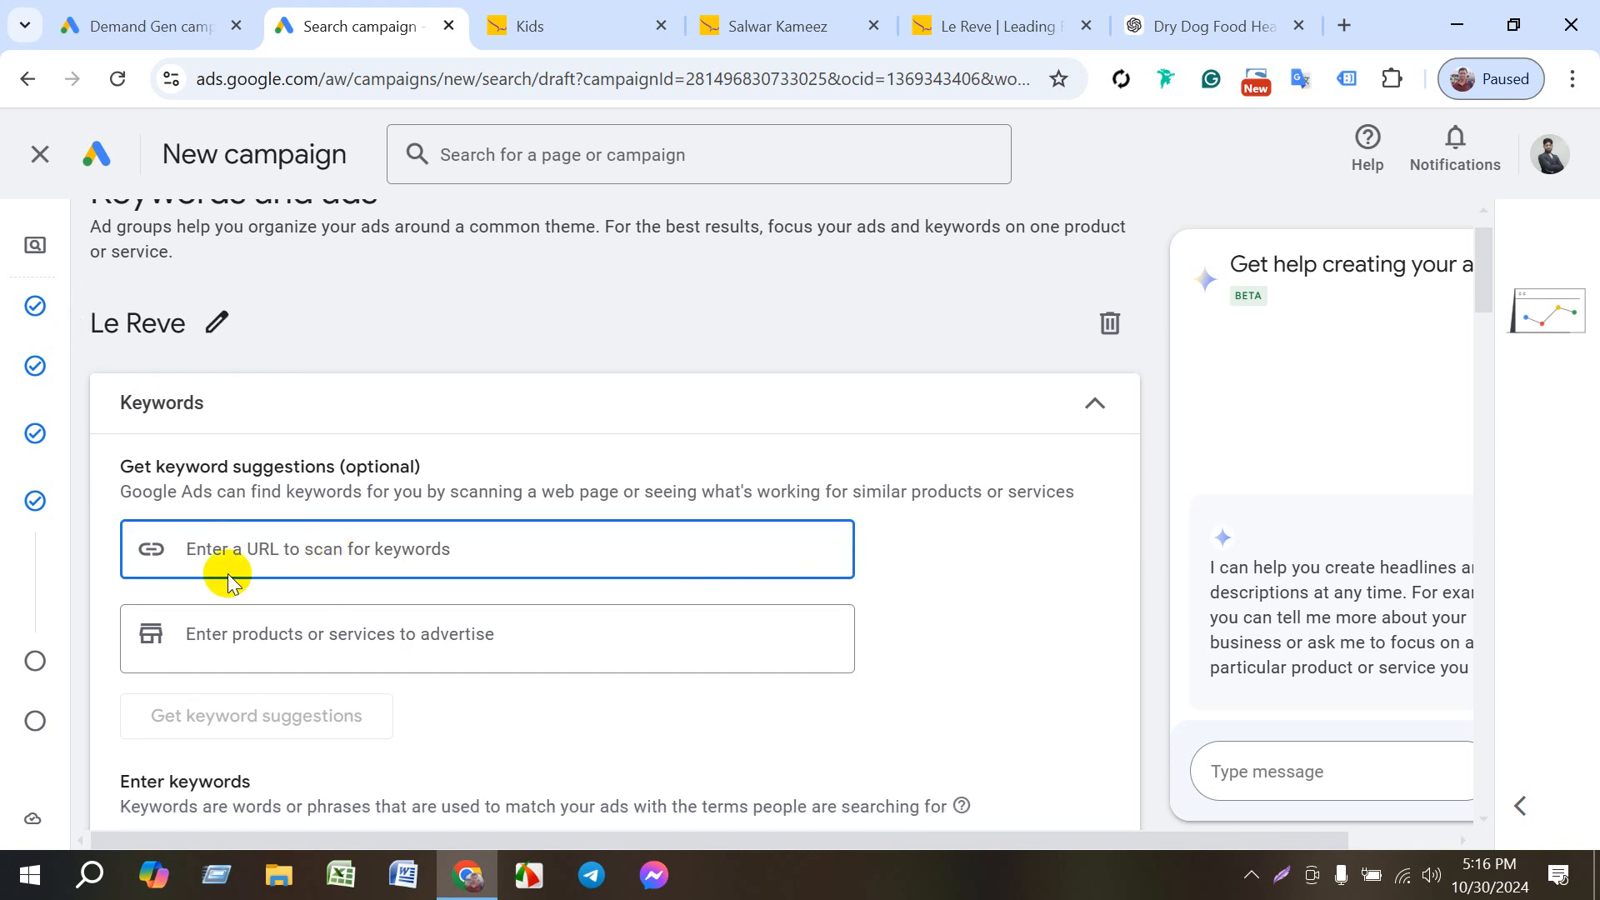
key(ctrl+v)
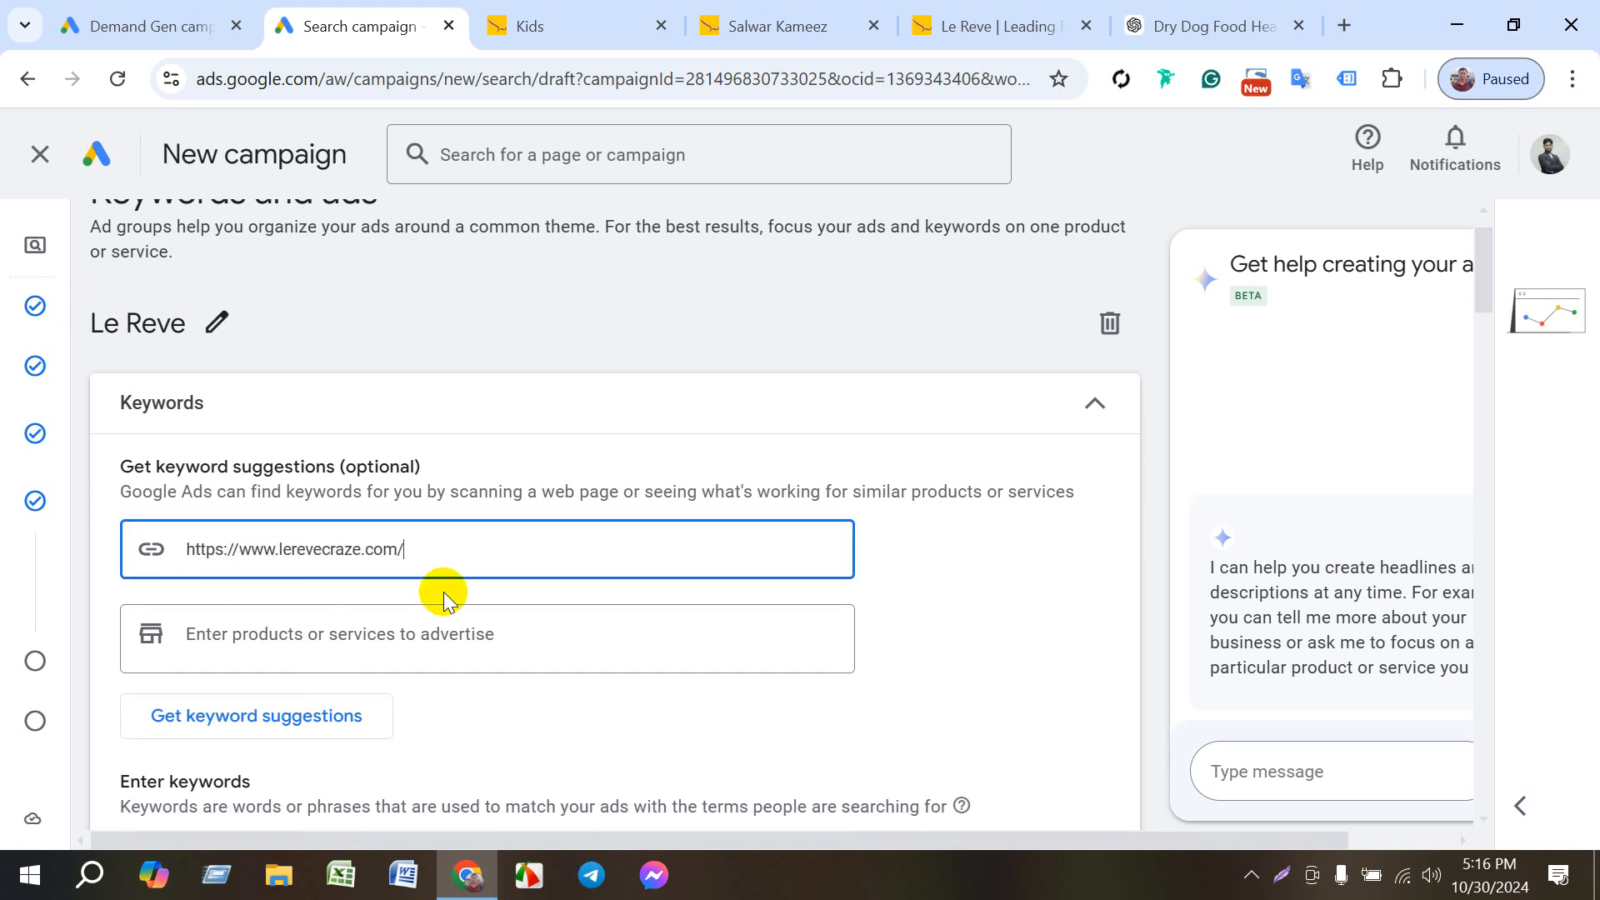
scroll(449, 679, down, 1)
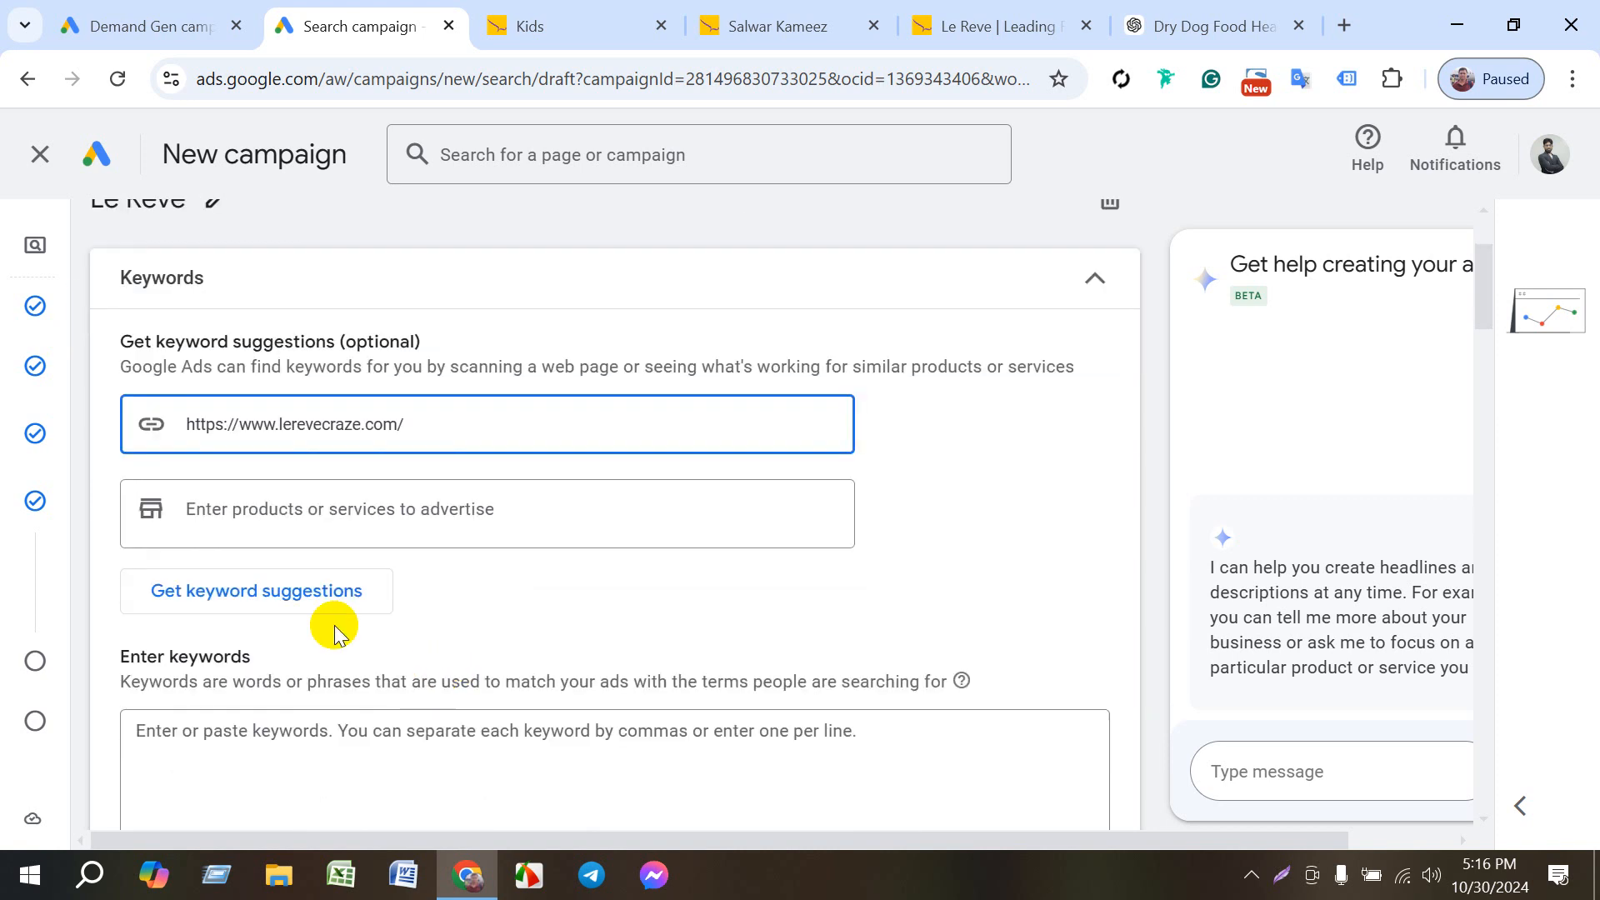
click(267, 592)
scroll(430, 584, down, 3)
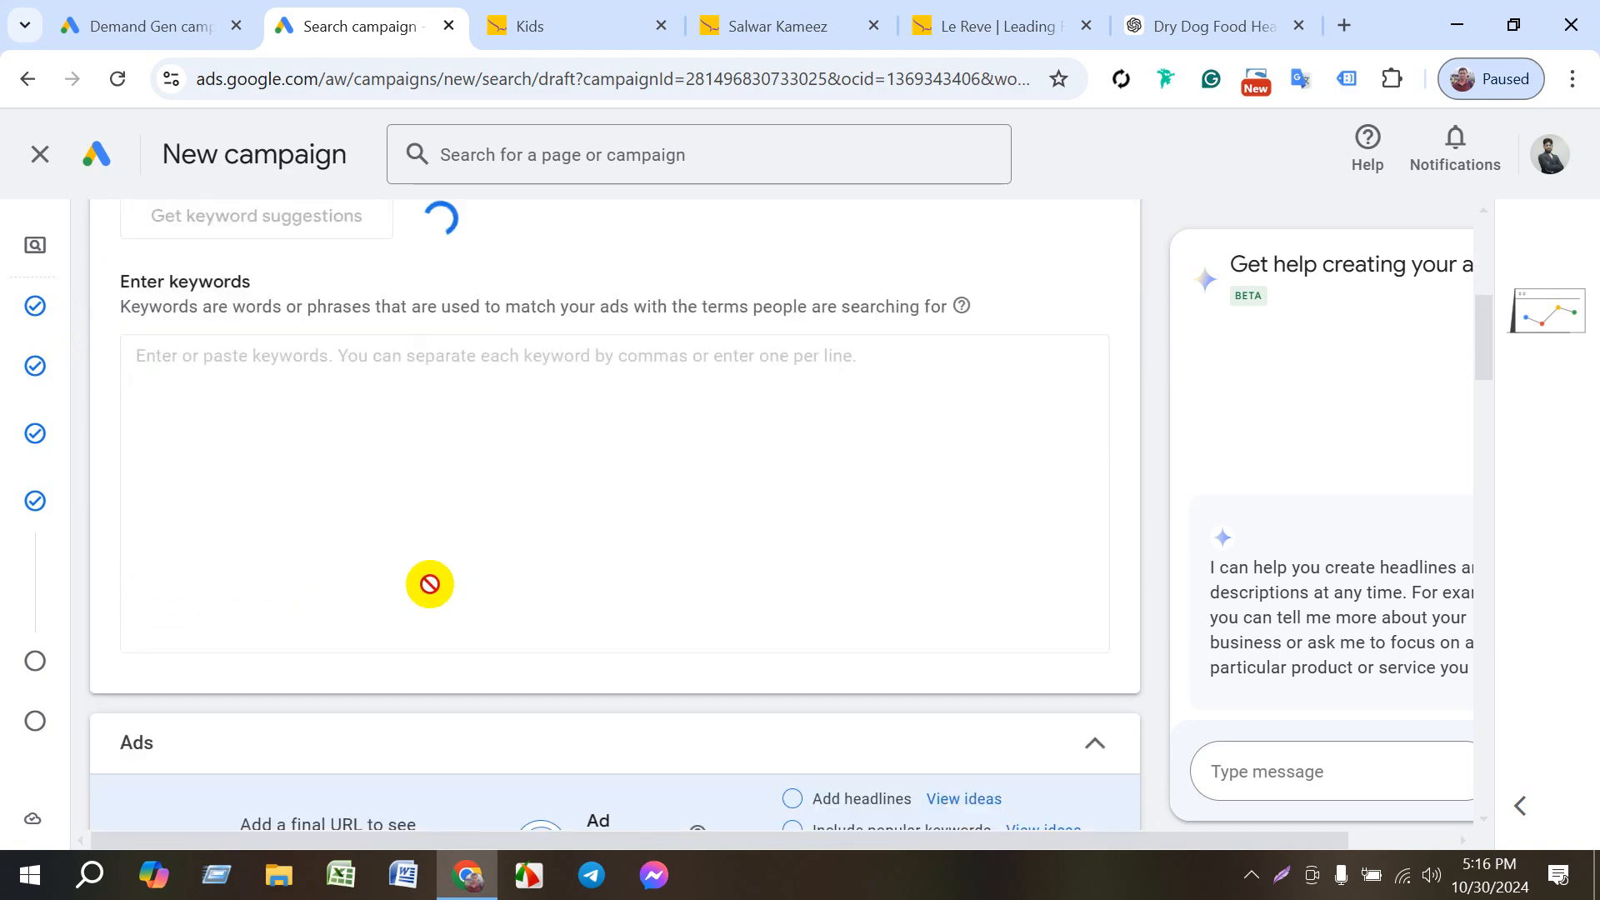
scroll(461, 621, up, 2)
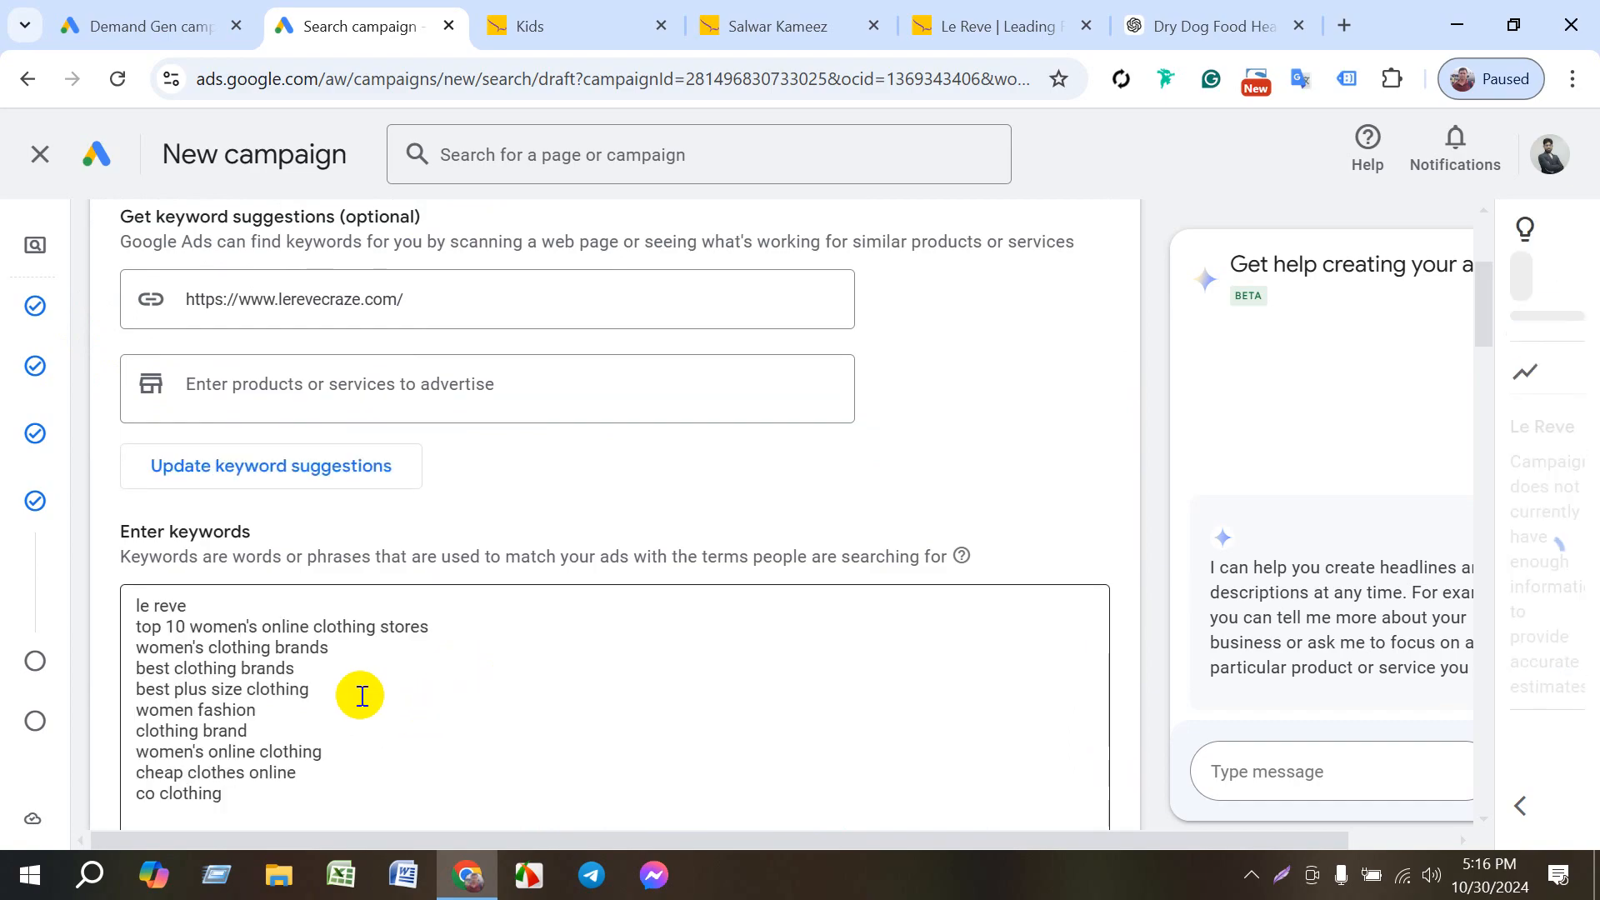
scroll(342, 668, down, 1)
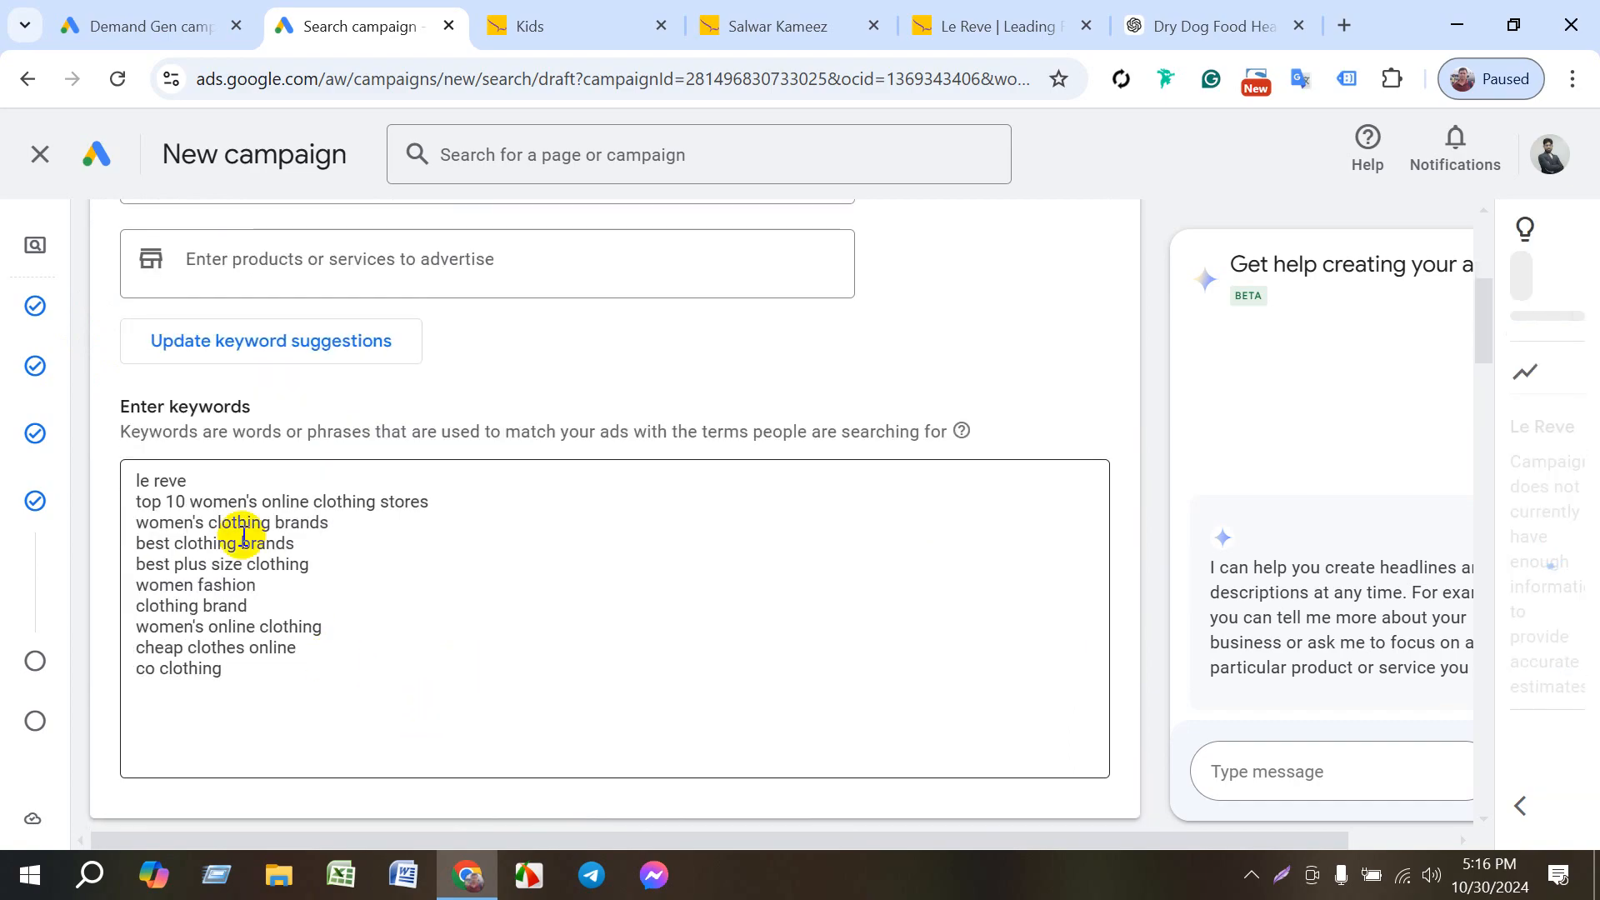
- Make the first keyword exact match as [le reve] and add a closing quotation mark after "top 10 women's online clothing stores"
click(190, 477)
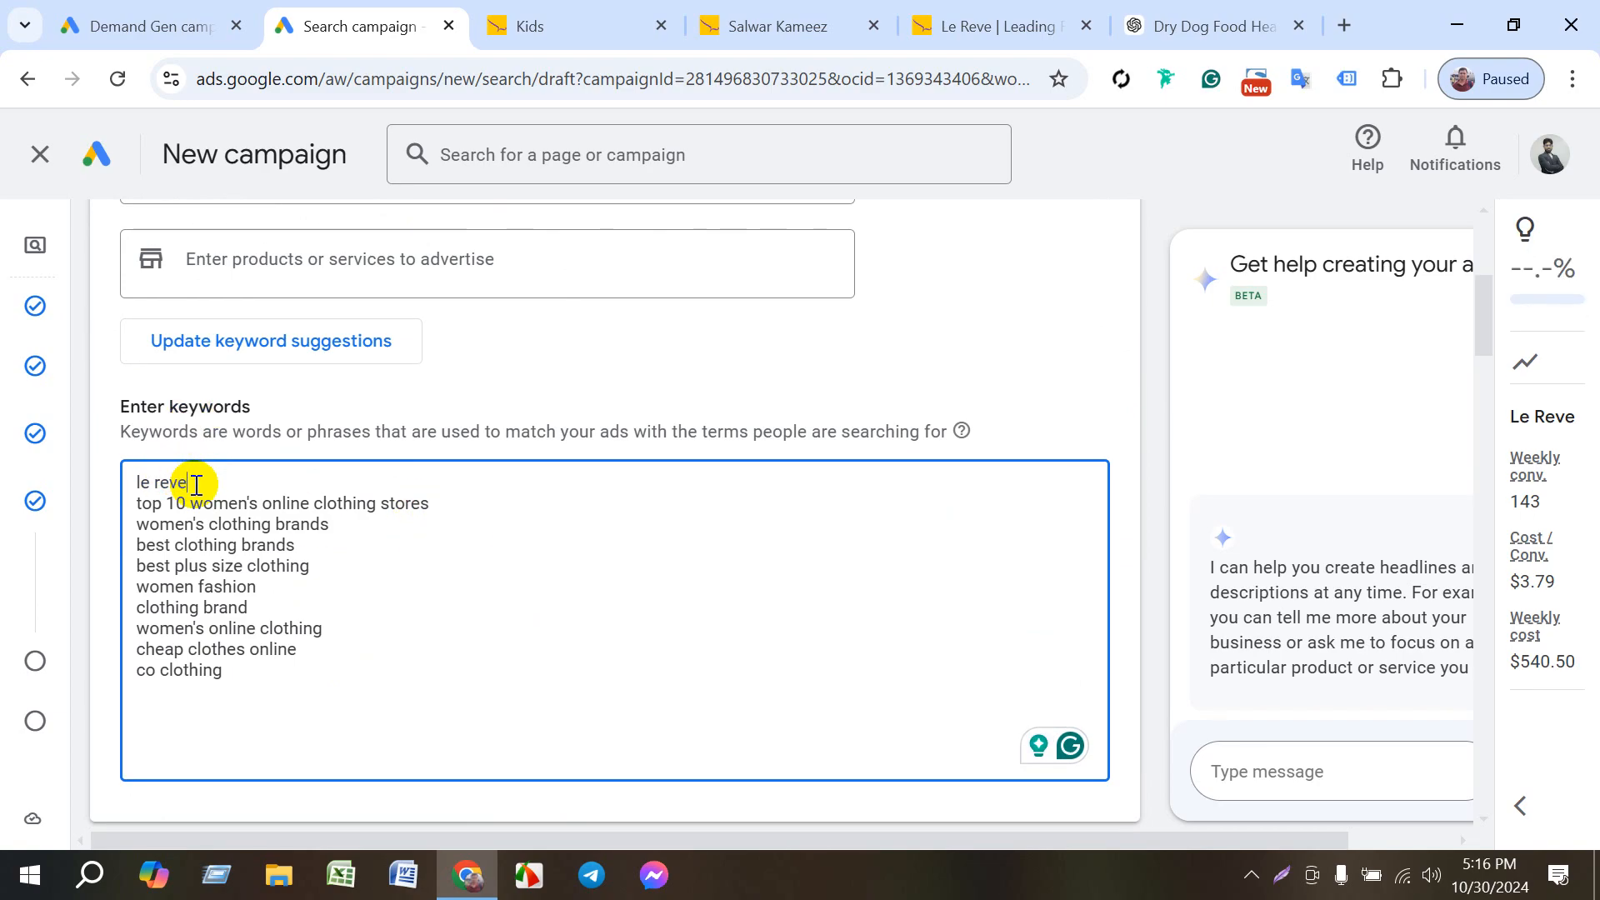
drag(196, 485, 113, 473)
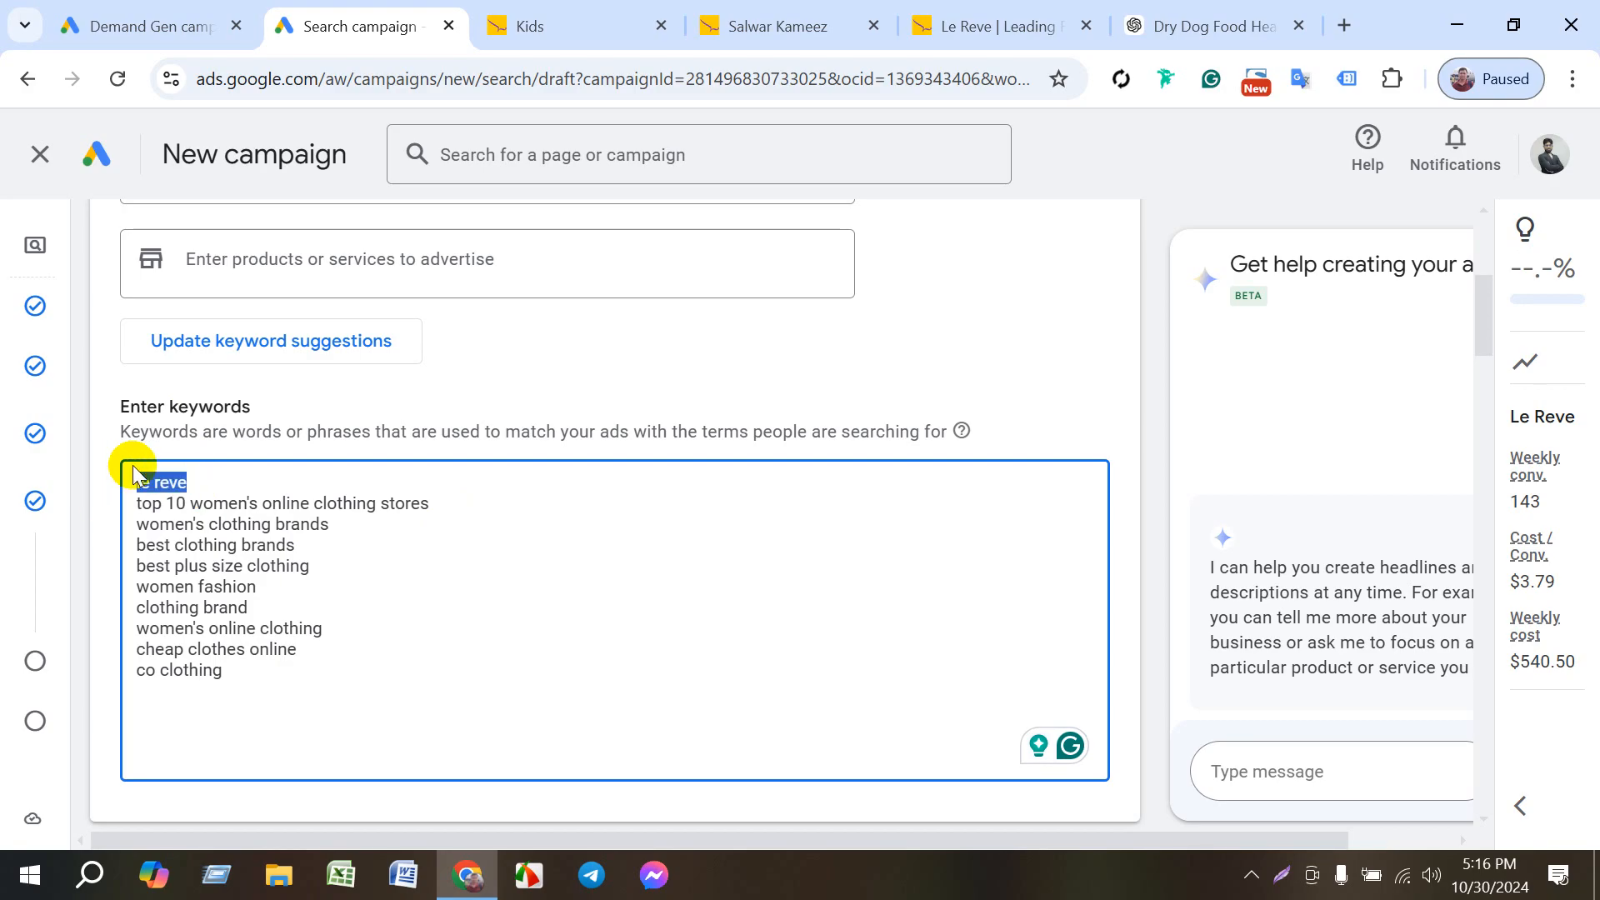
click(430, 506)
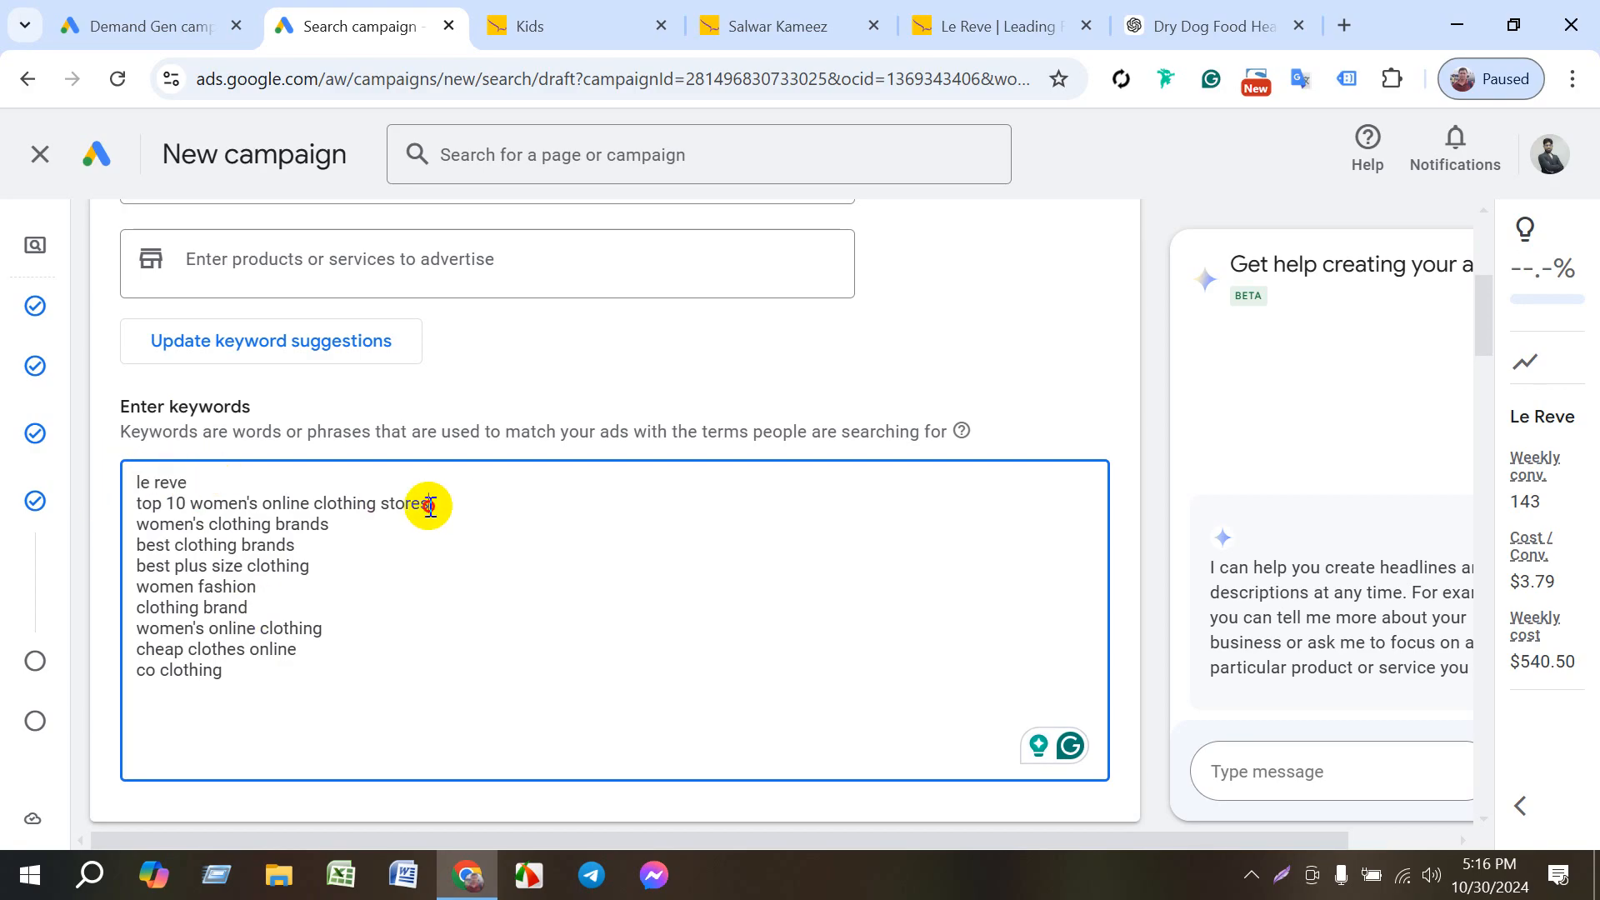
click(191, 482)
text(])
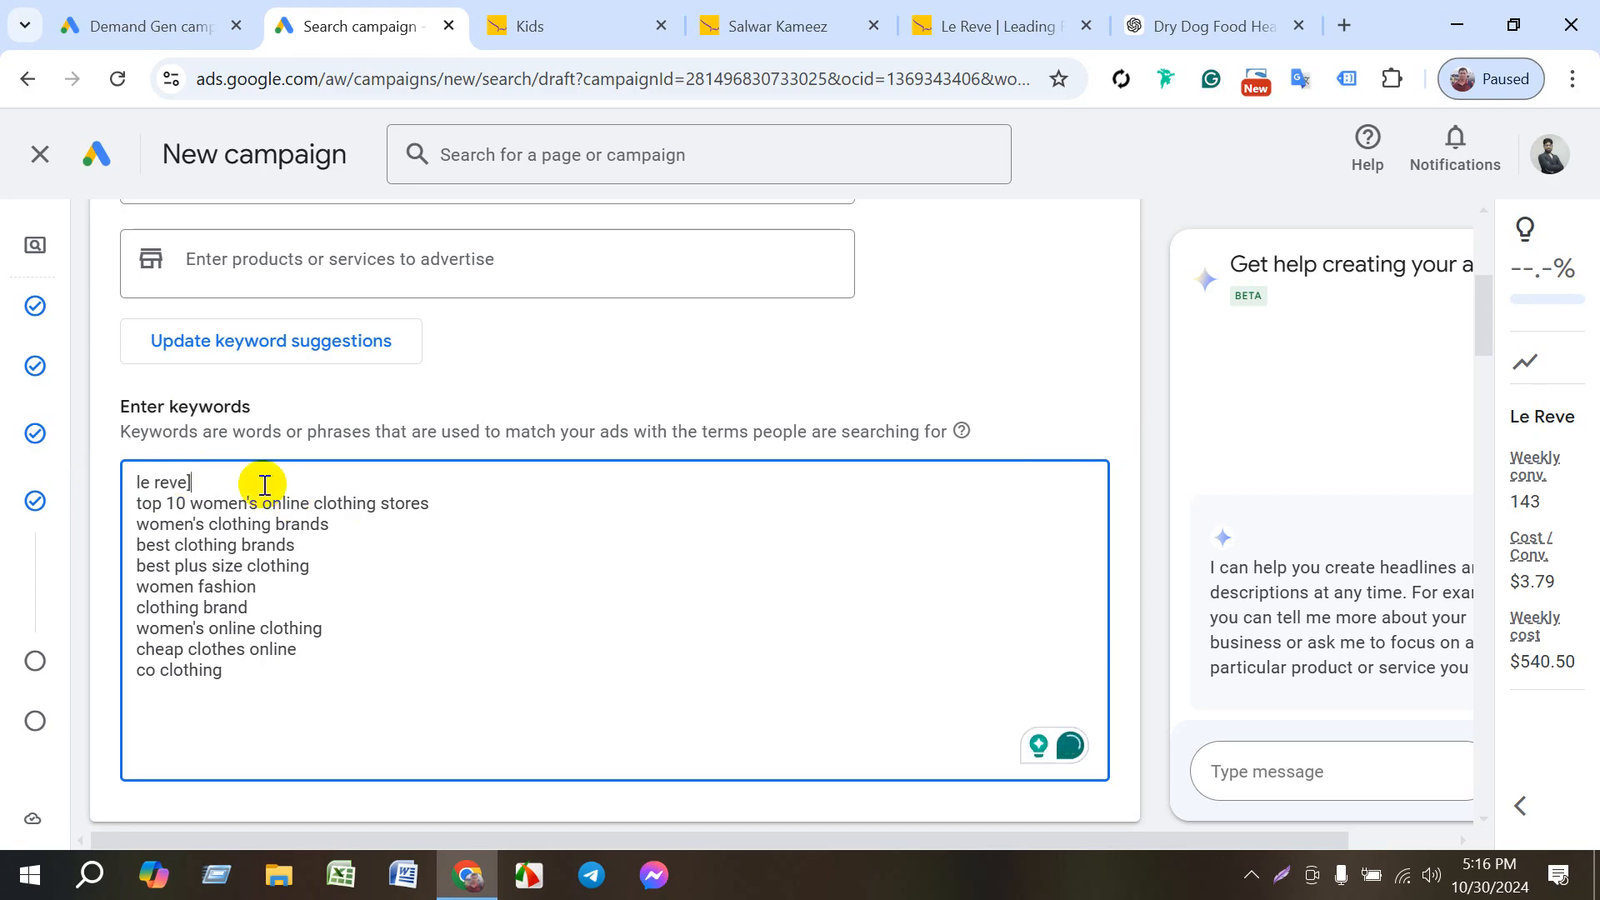
click(125, 481)
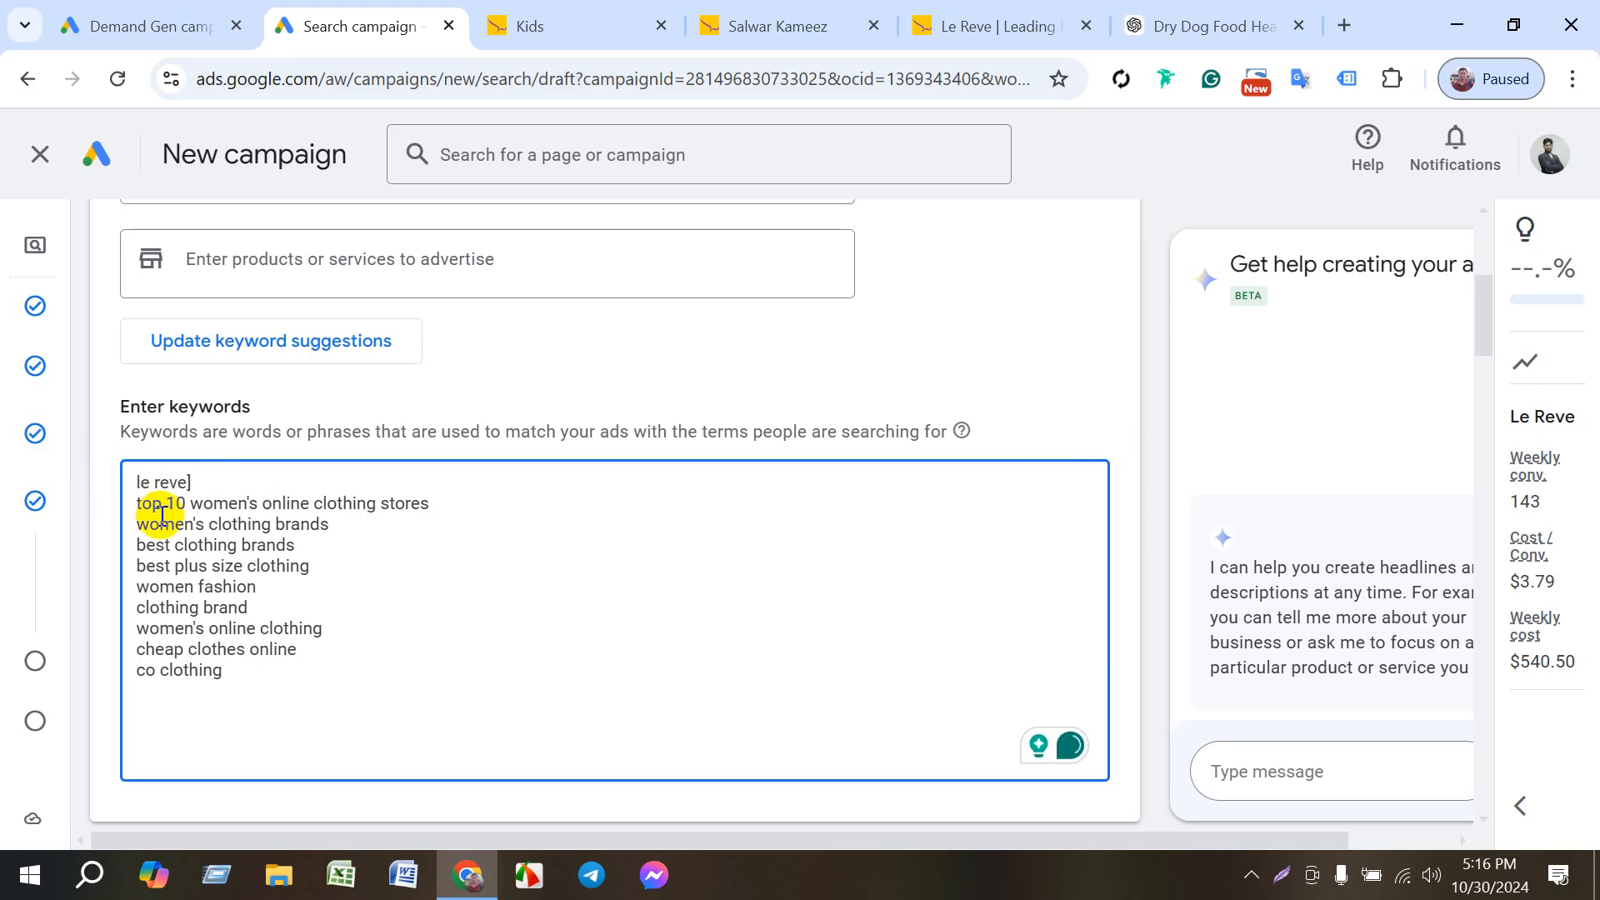
text([)
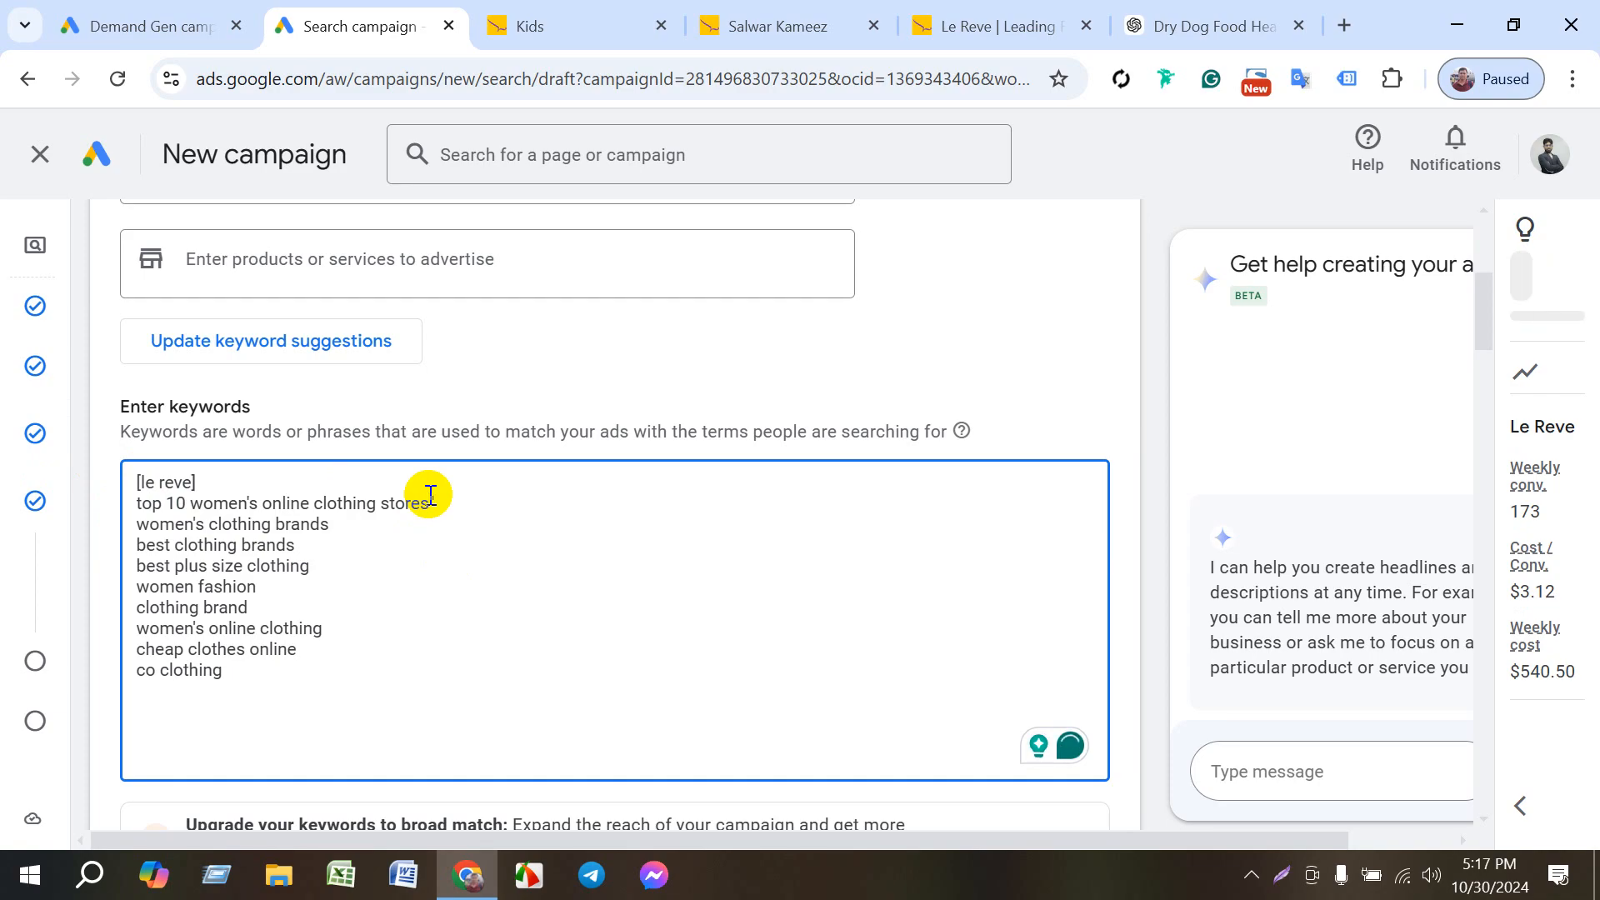
text(")
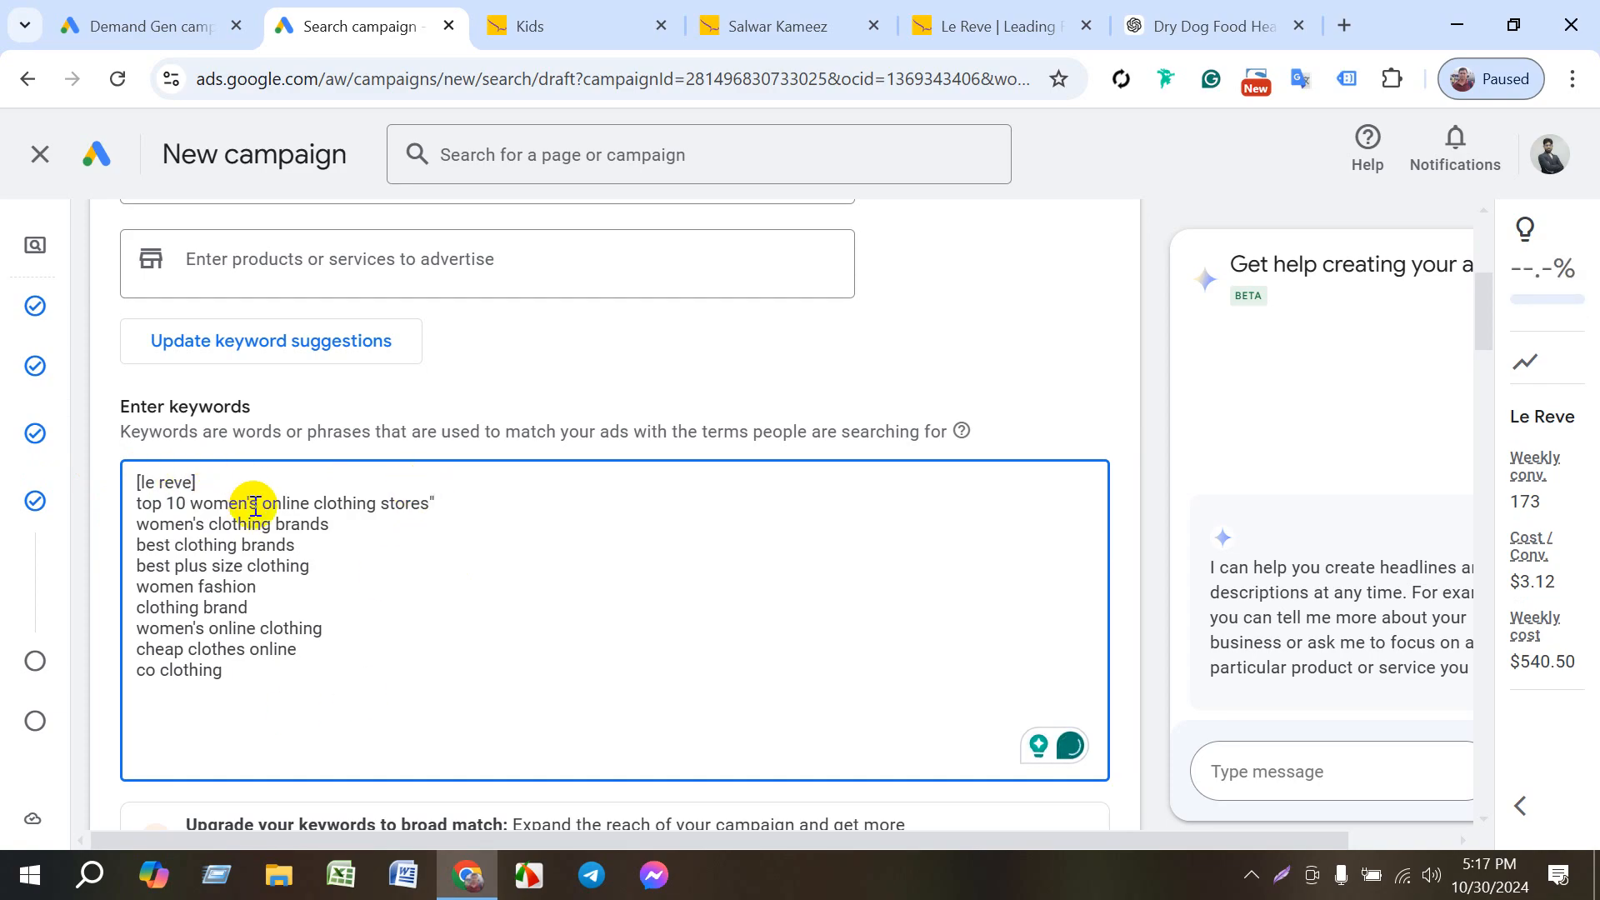
- Delete the keywords co clothing and cheap clothes online, and add the opening quotation mark before top 10 women's online clothing stores
click(233, 680)
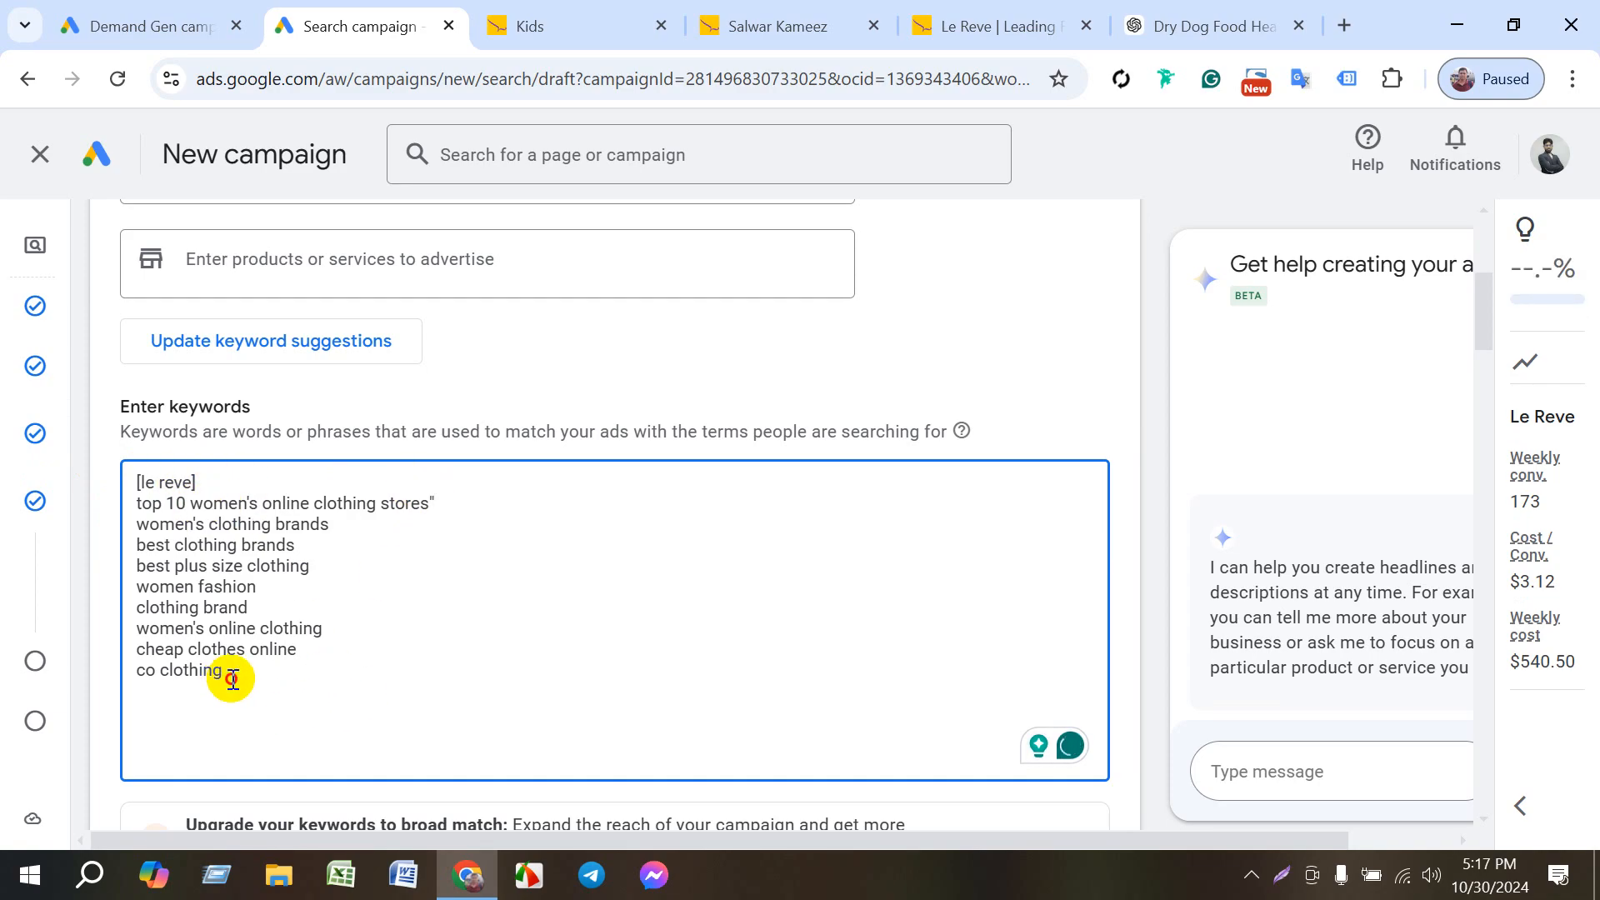
drag(233, 680, 79, 679)
key(BackSpace)
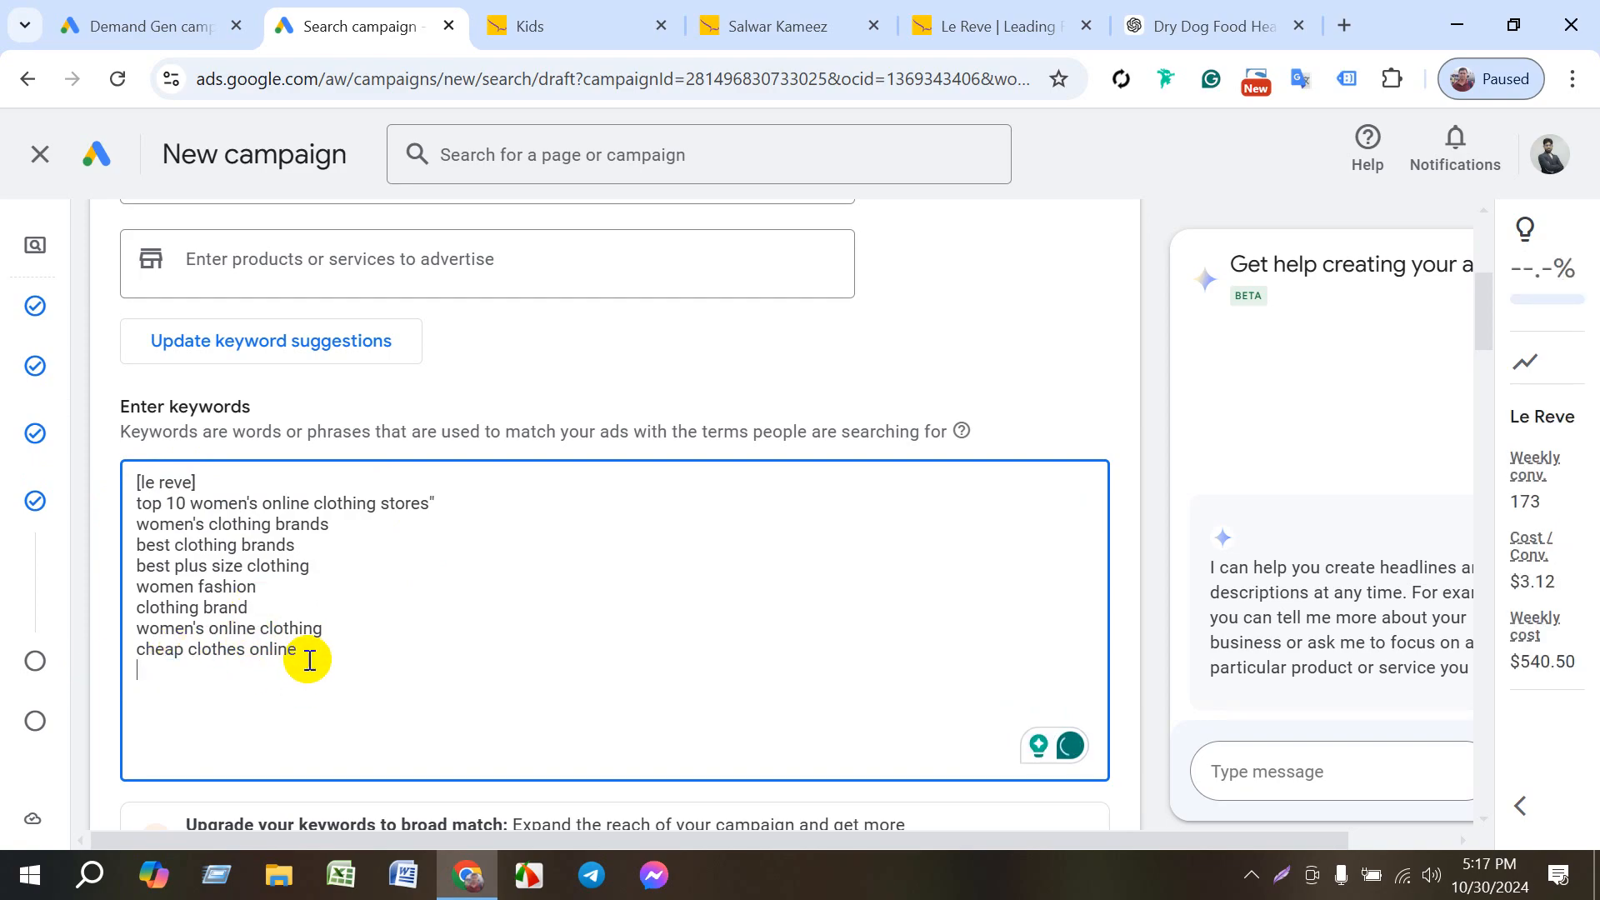
drag(306, 656, 129, 650)
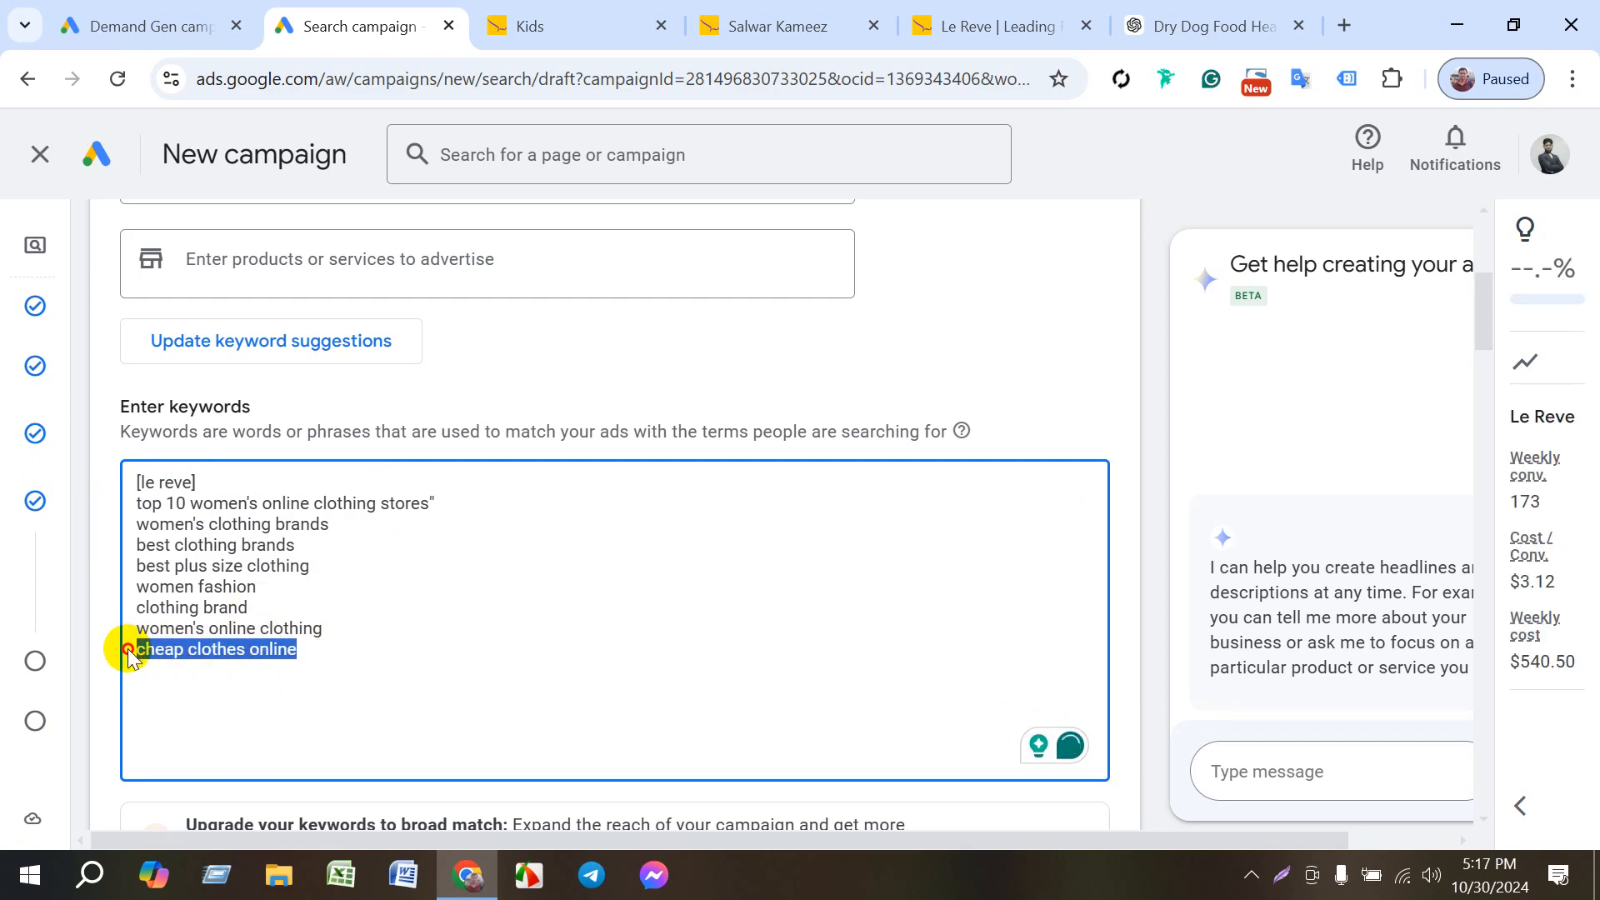
key(BackSpace)
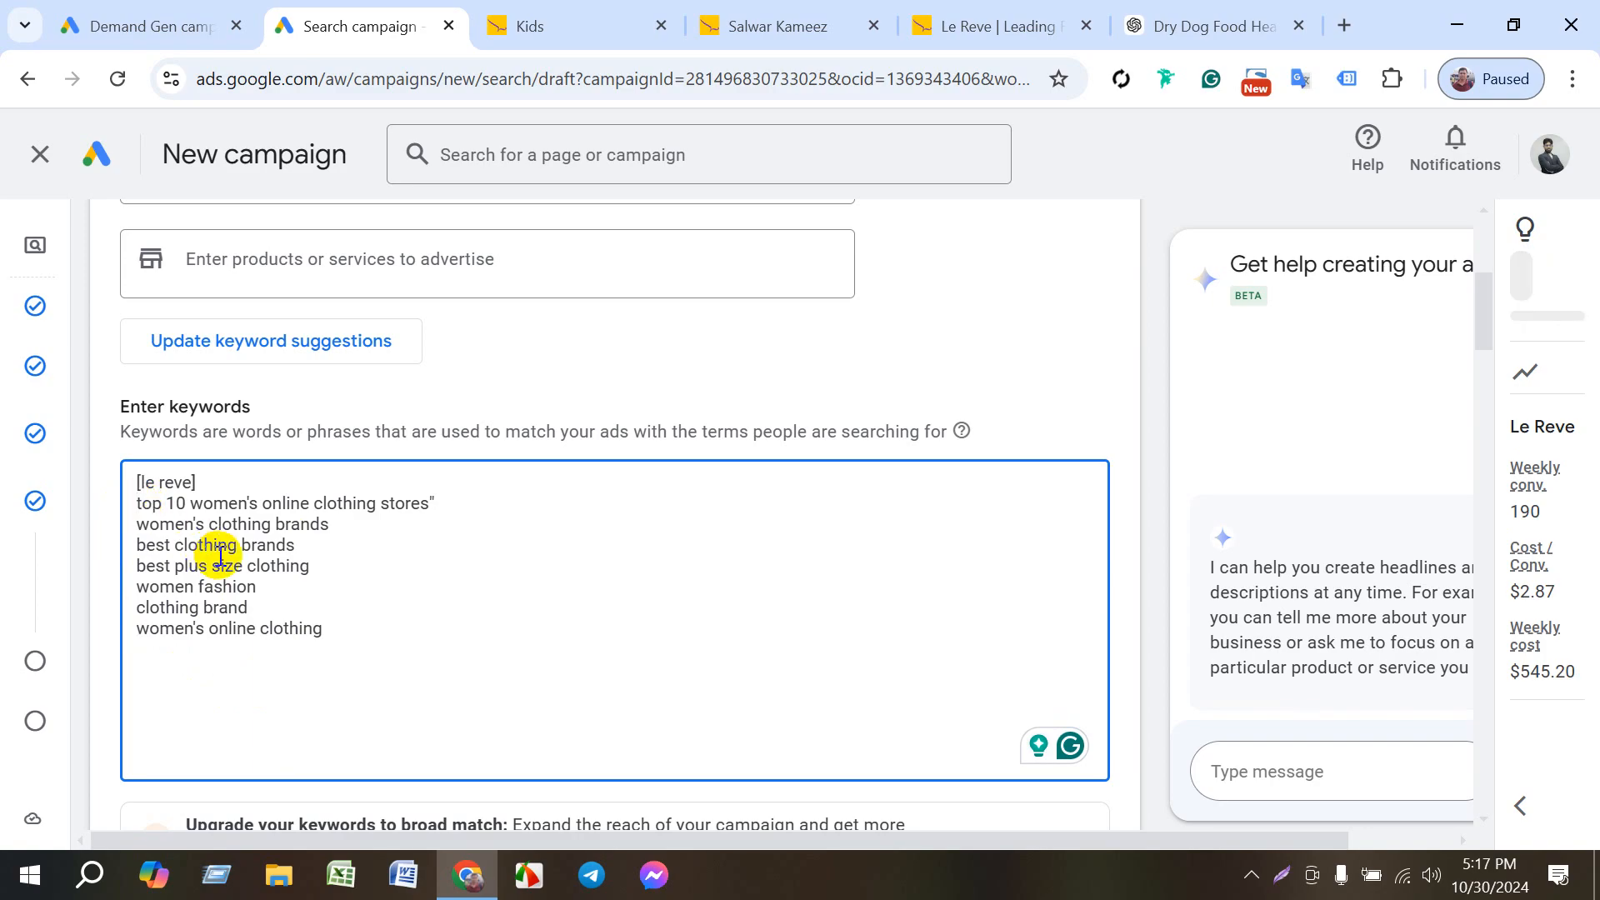
text(")
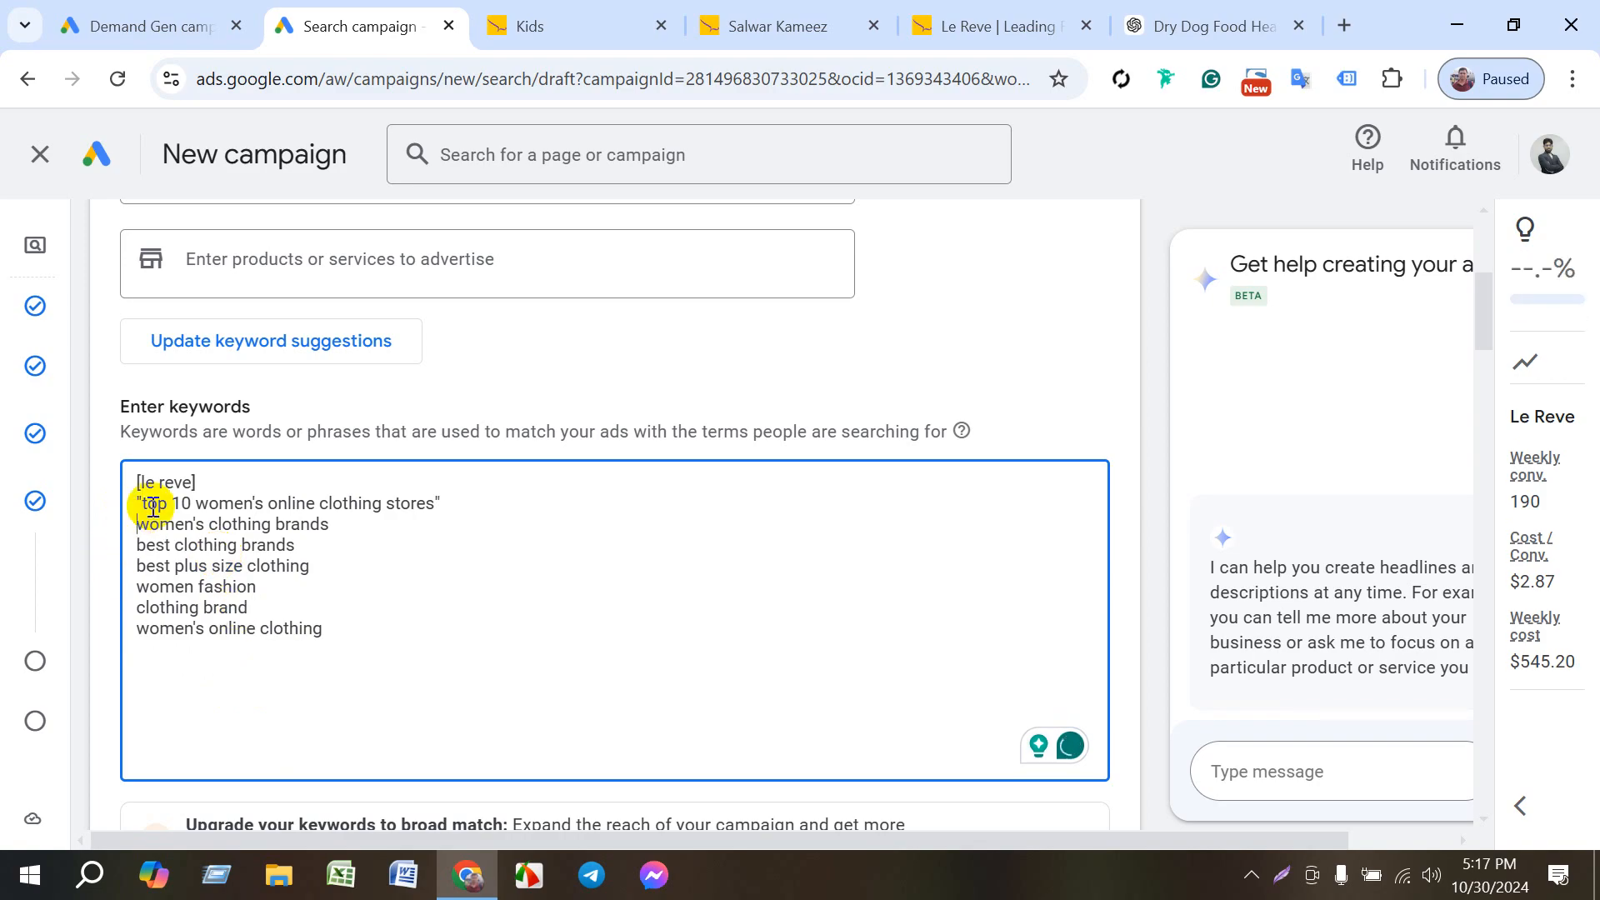
- Make the keyword women's clothing brands phrase match by enclosing it in quotation marks
key(Down)
text(")
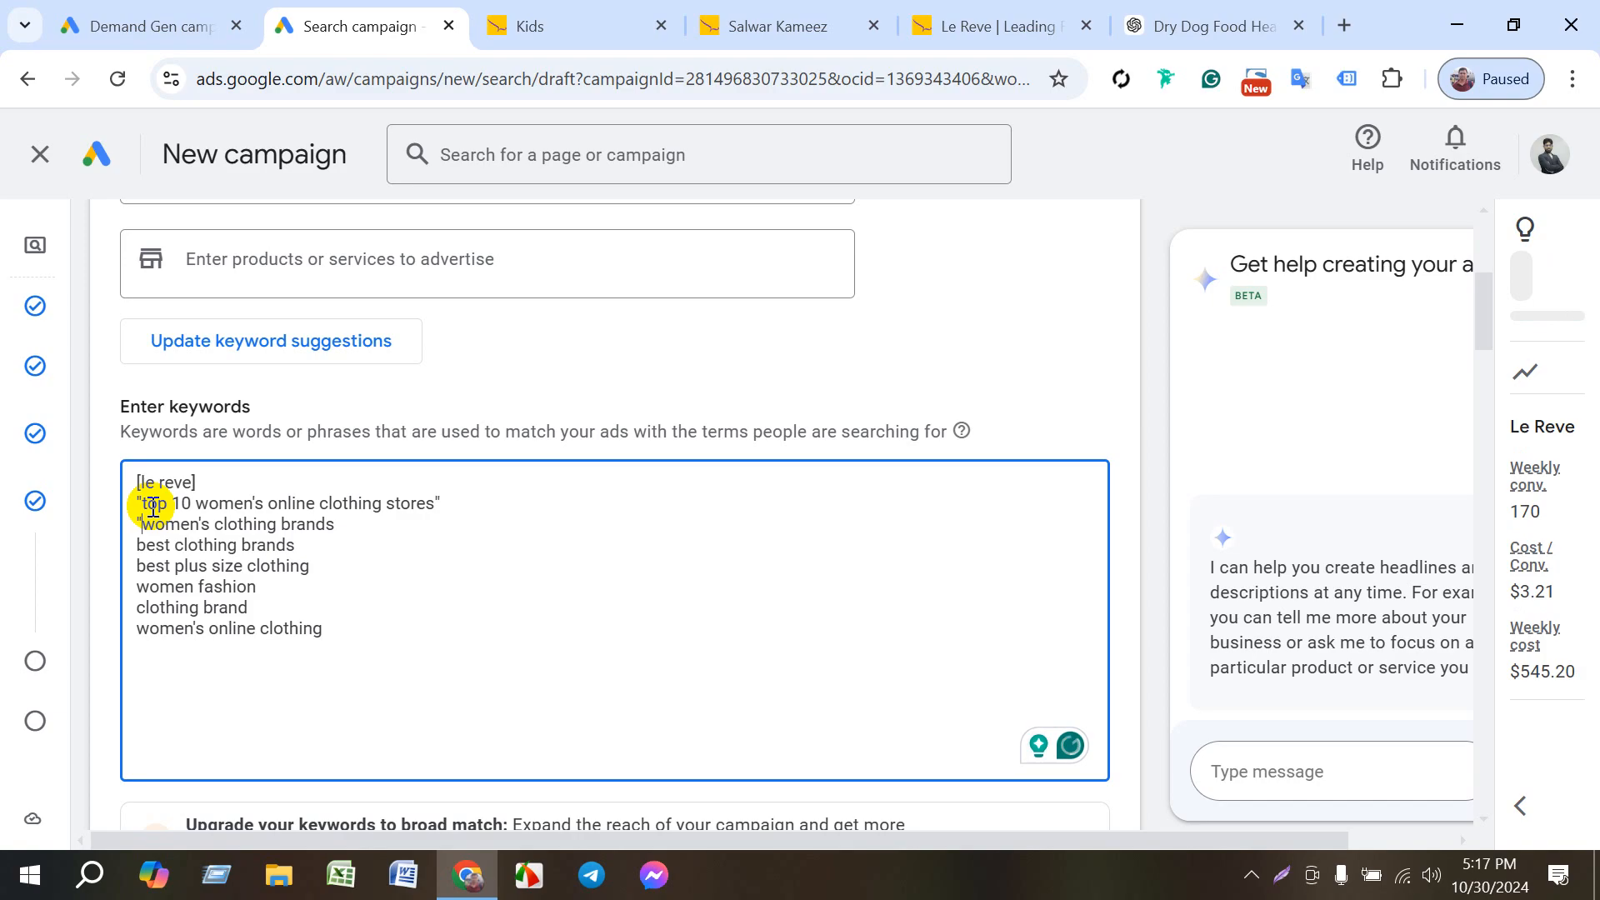
key(Right)
key(Right)
key(Right)
key(Right)
key(Right)
key(Right)
key(Right)
key(Right)
key(Right)
key(Right)
key(Right)
key(Right)
key(Right)
key(Right)
key(Right)
text(")
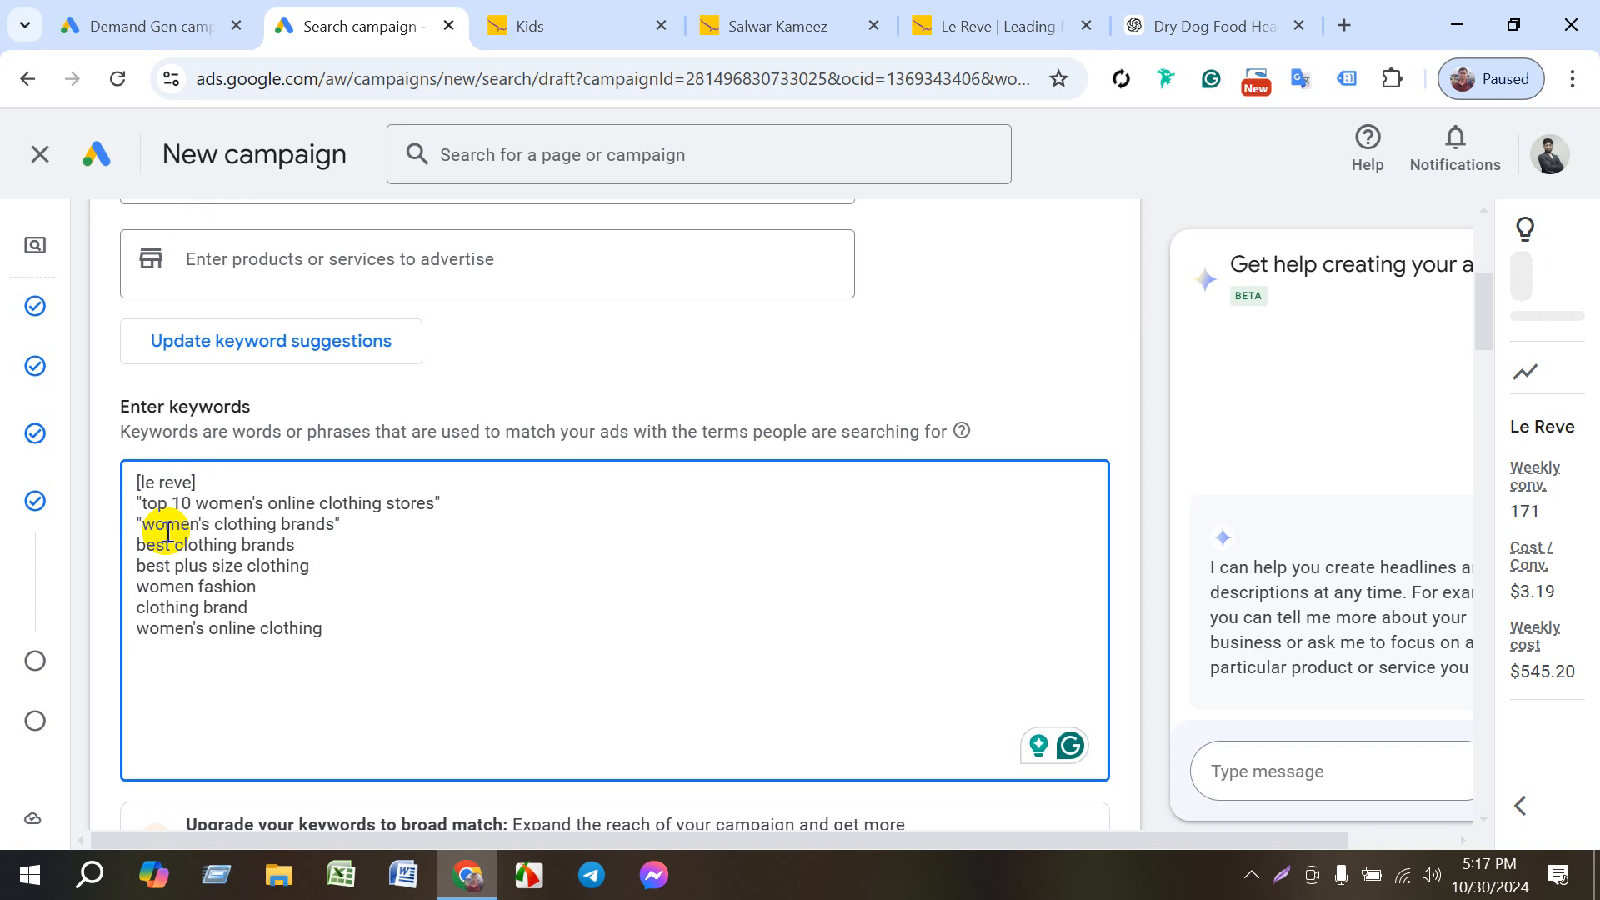
- Make best clothing brands exact match in square brackets and best plus size clothing phrase match in quotation marks
text([)
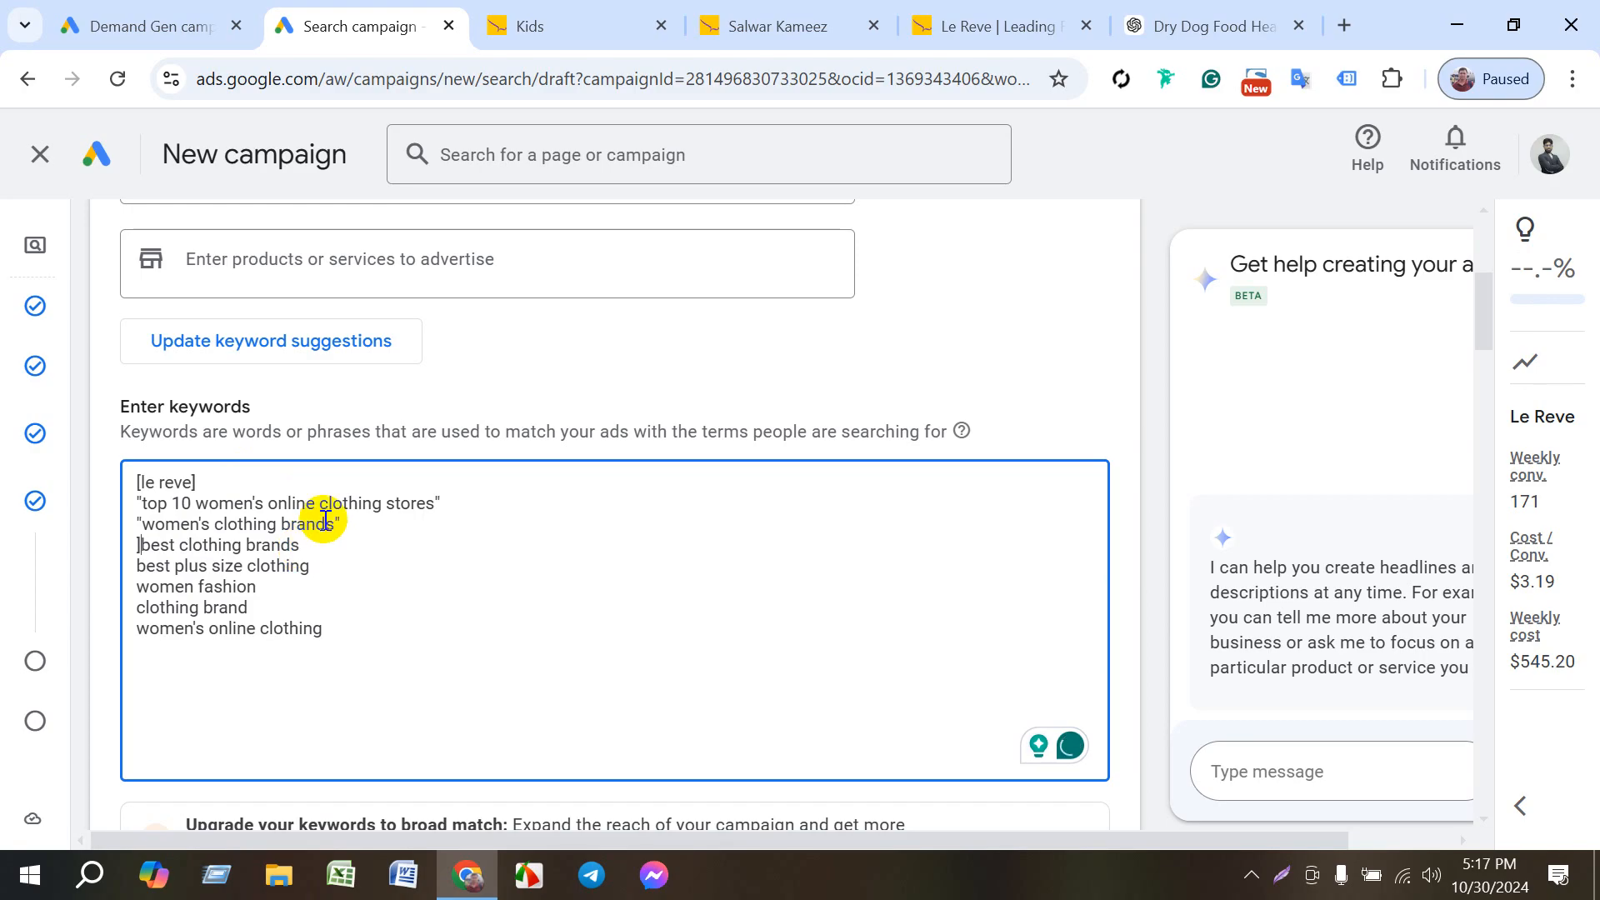
key(BackSpace)
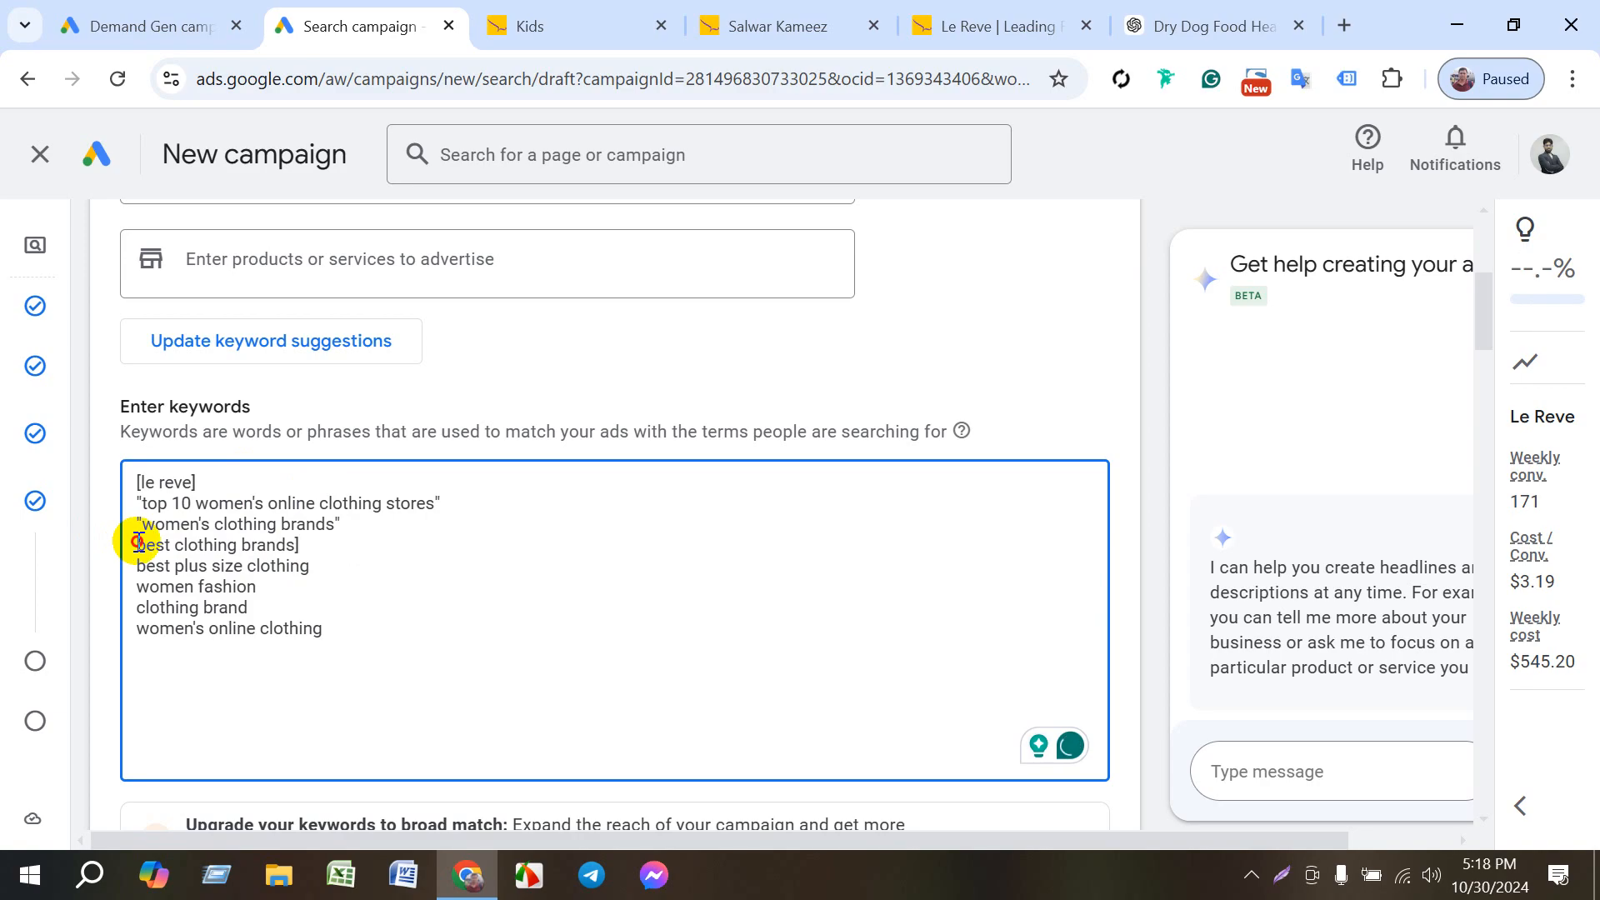
text([)
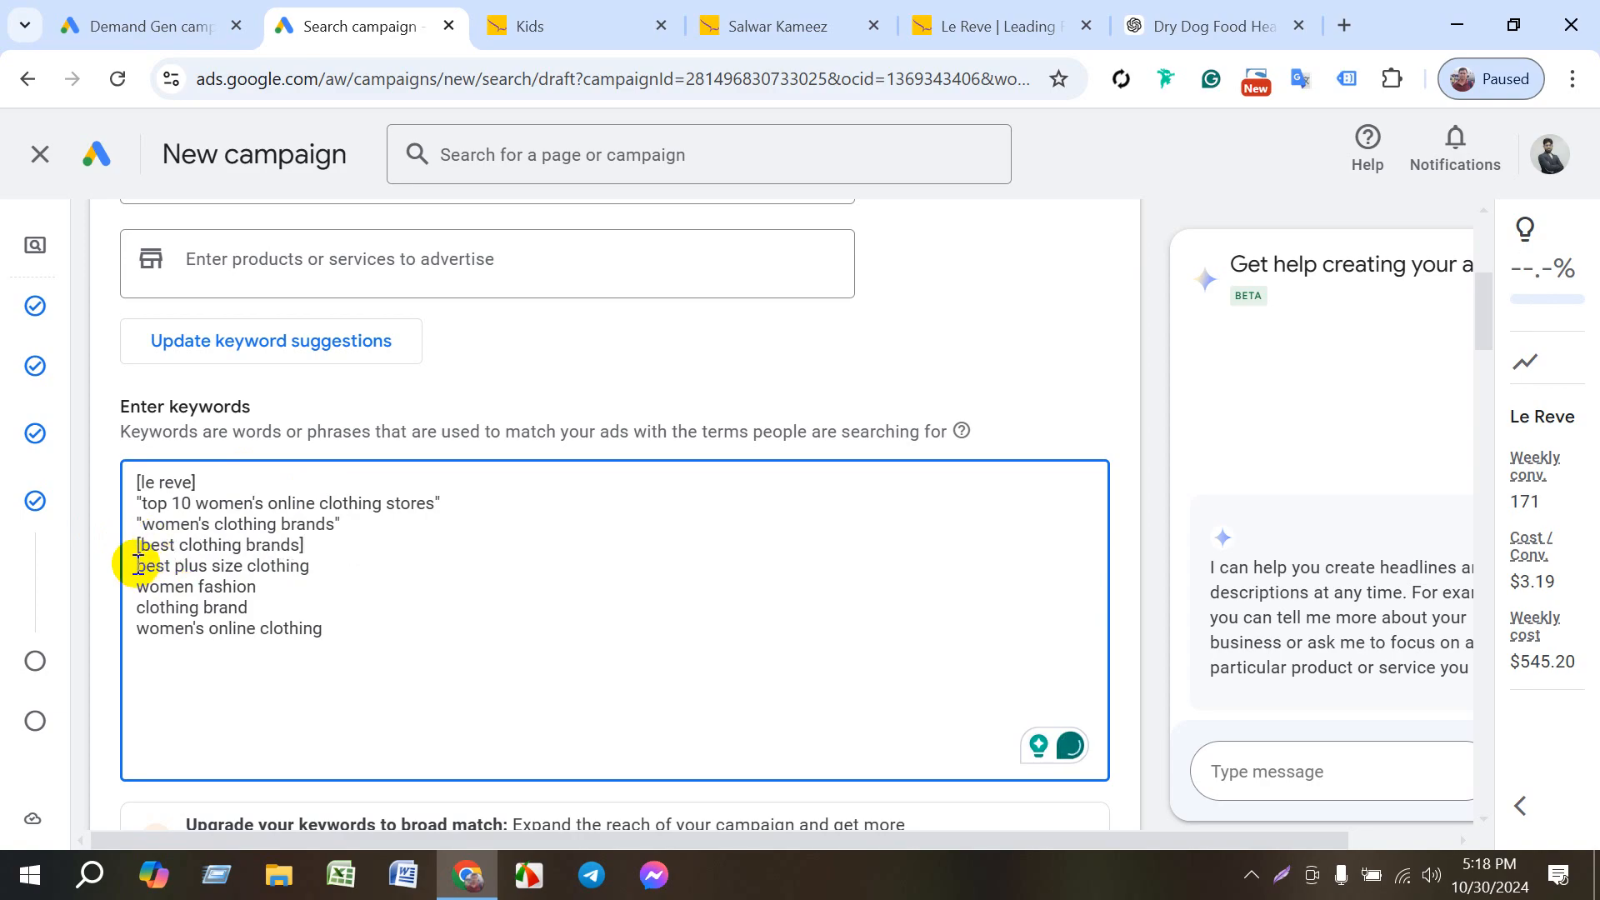
text(")
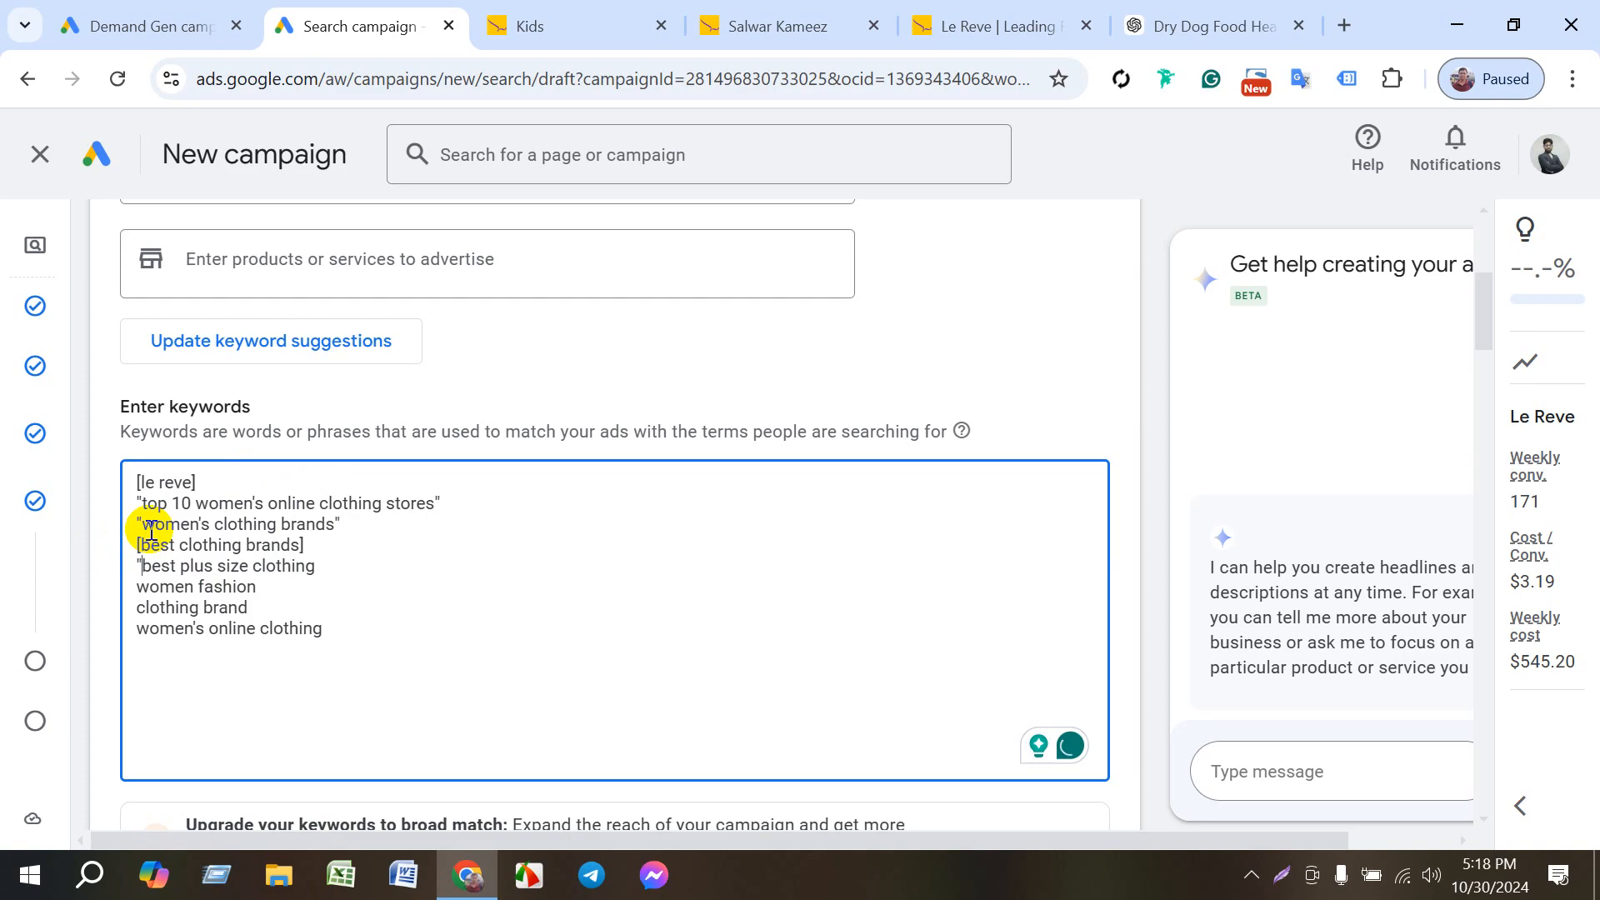
click(312, 565)
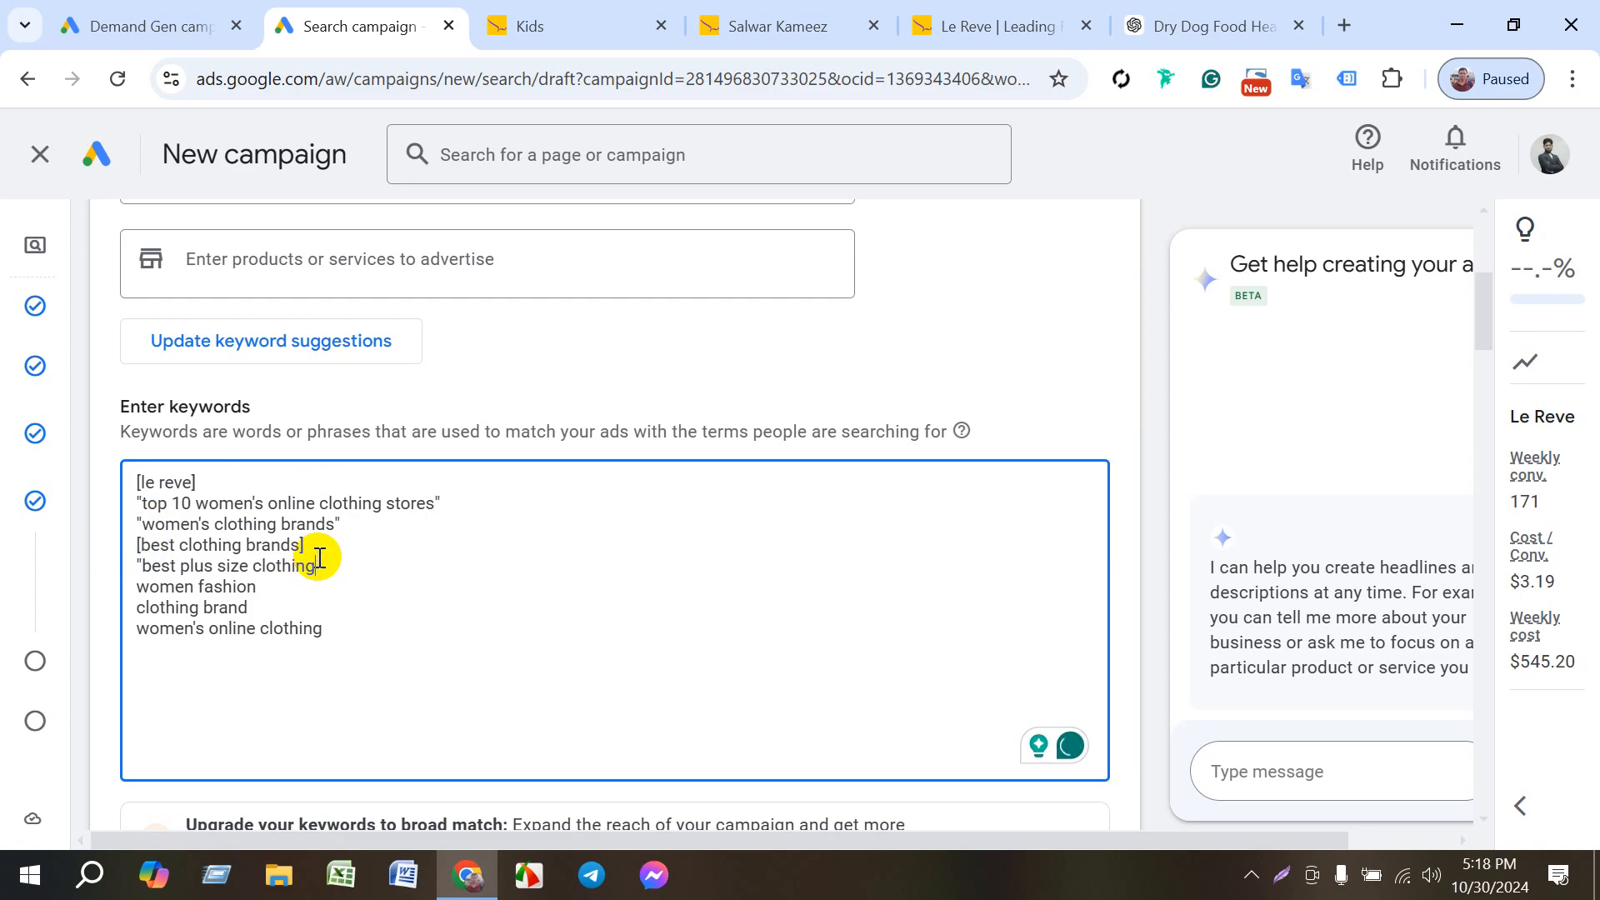
text(")
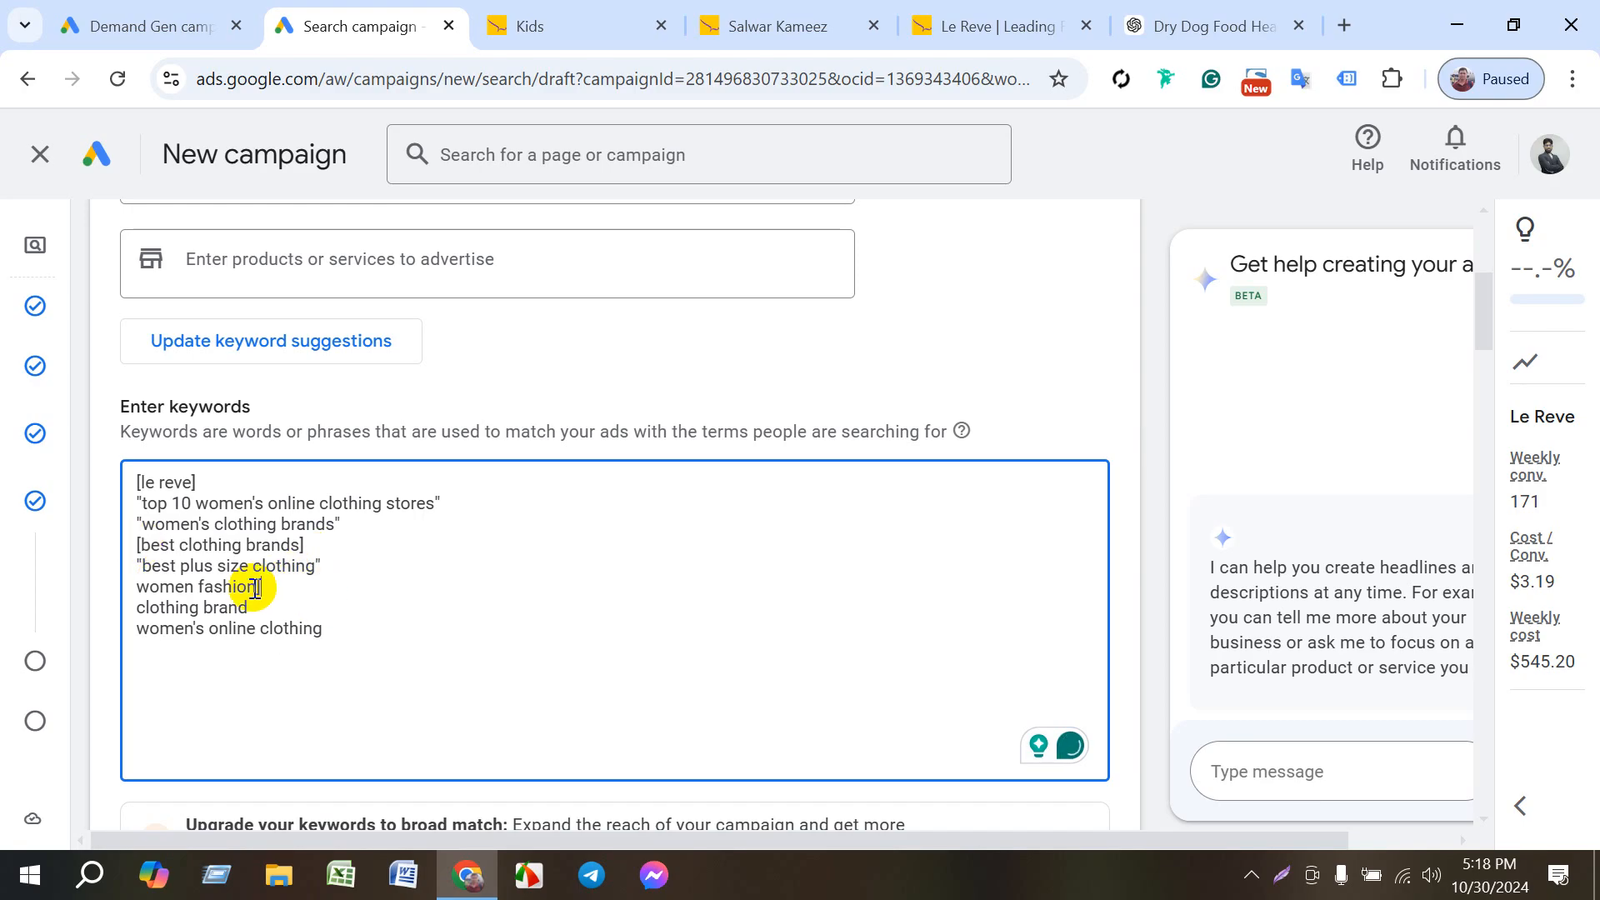
text(])
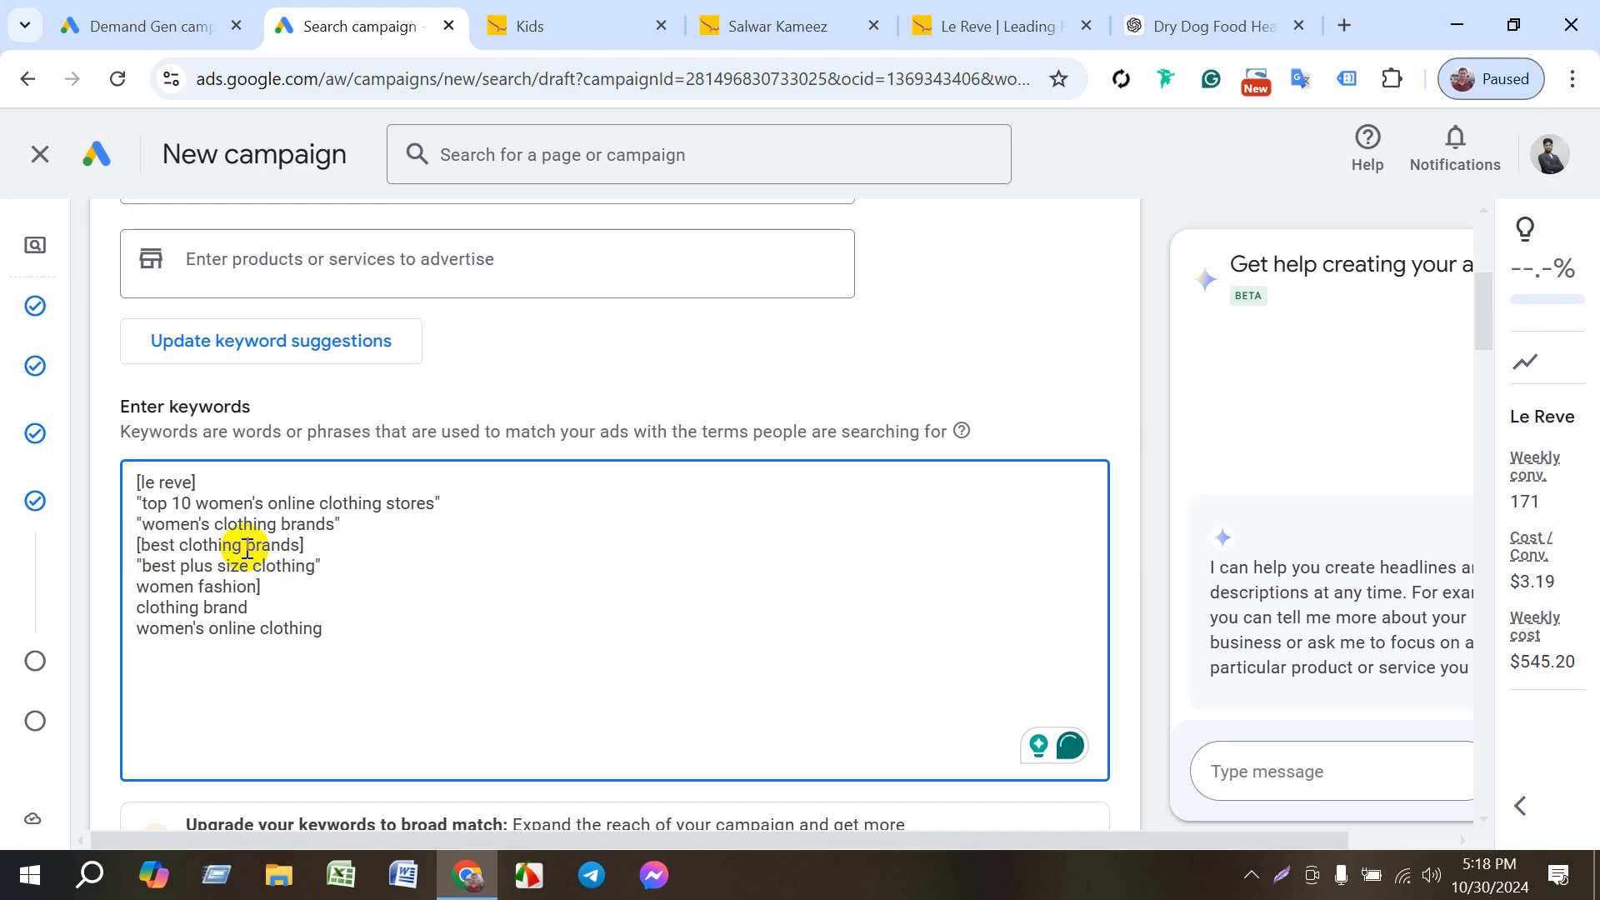
- Make women fashion exact match in square brackets and clothing brand phrase match in quotation marks
click(138, 587)
text([)
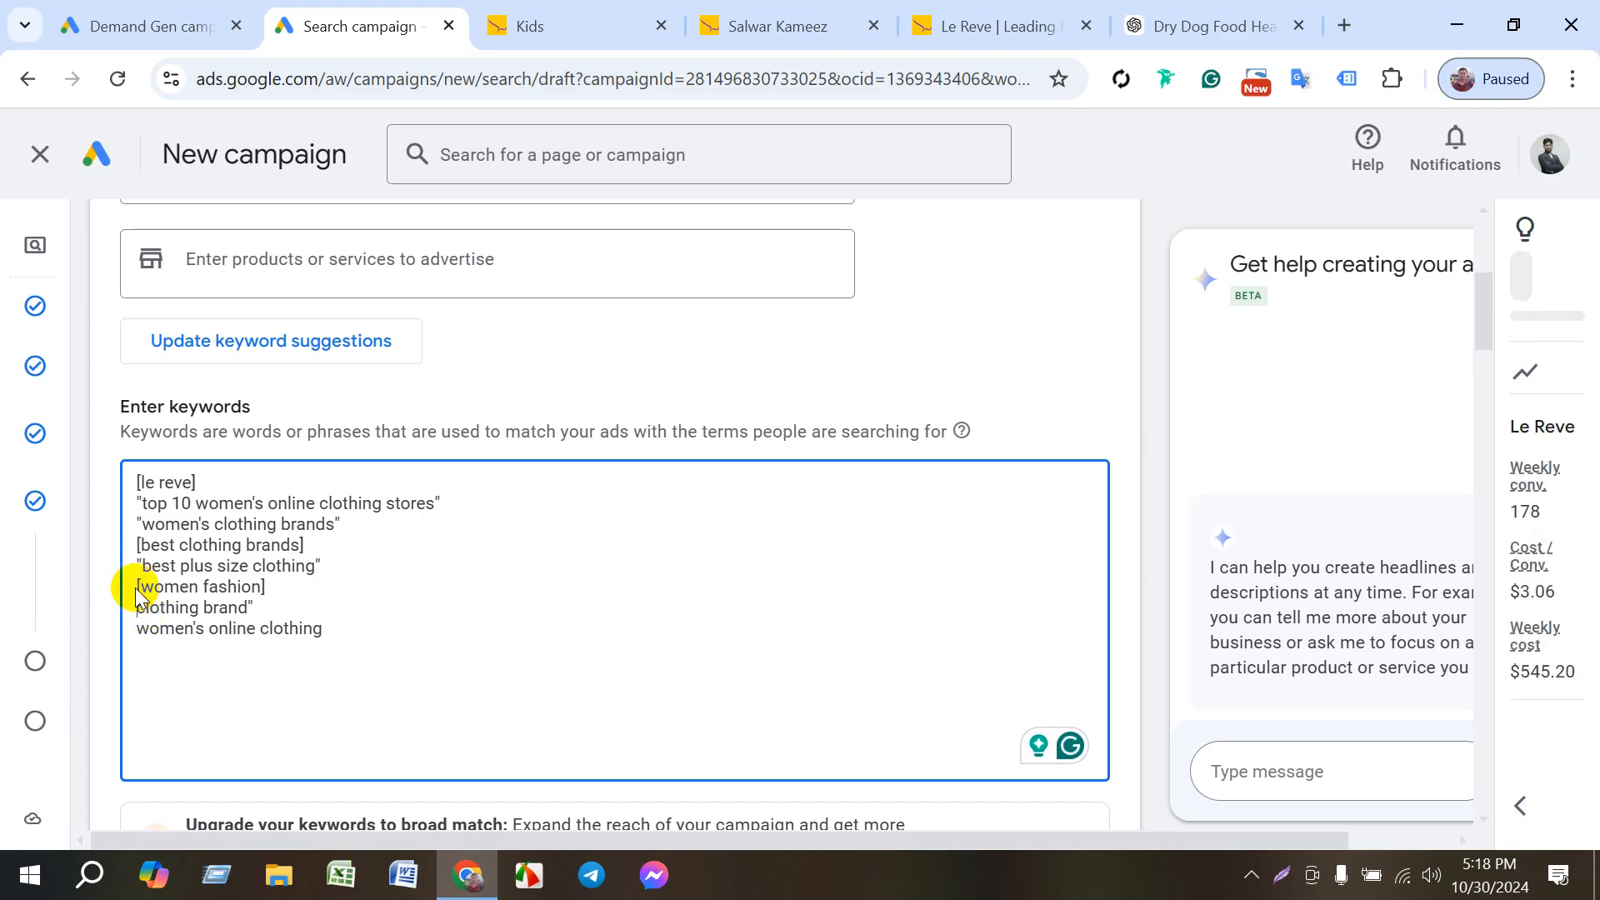
text(")
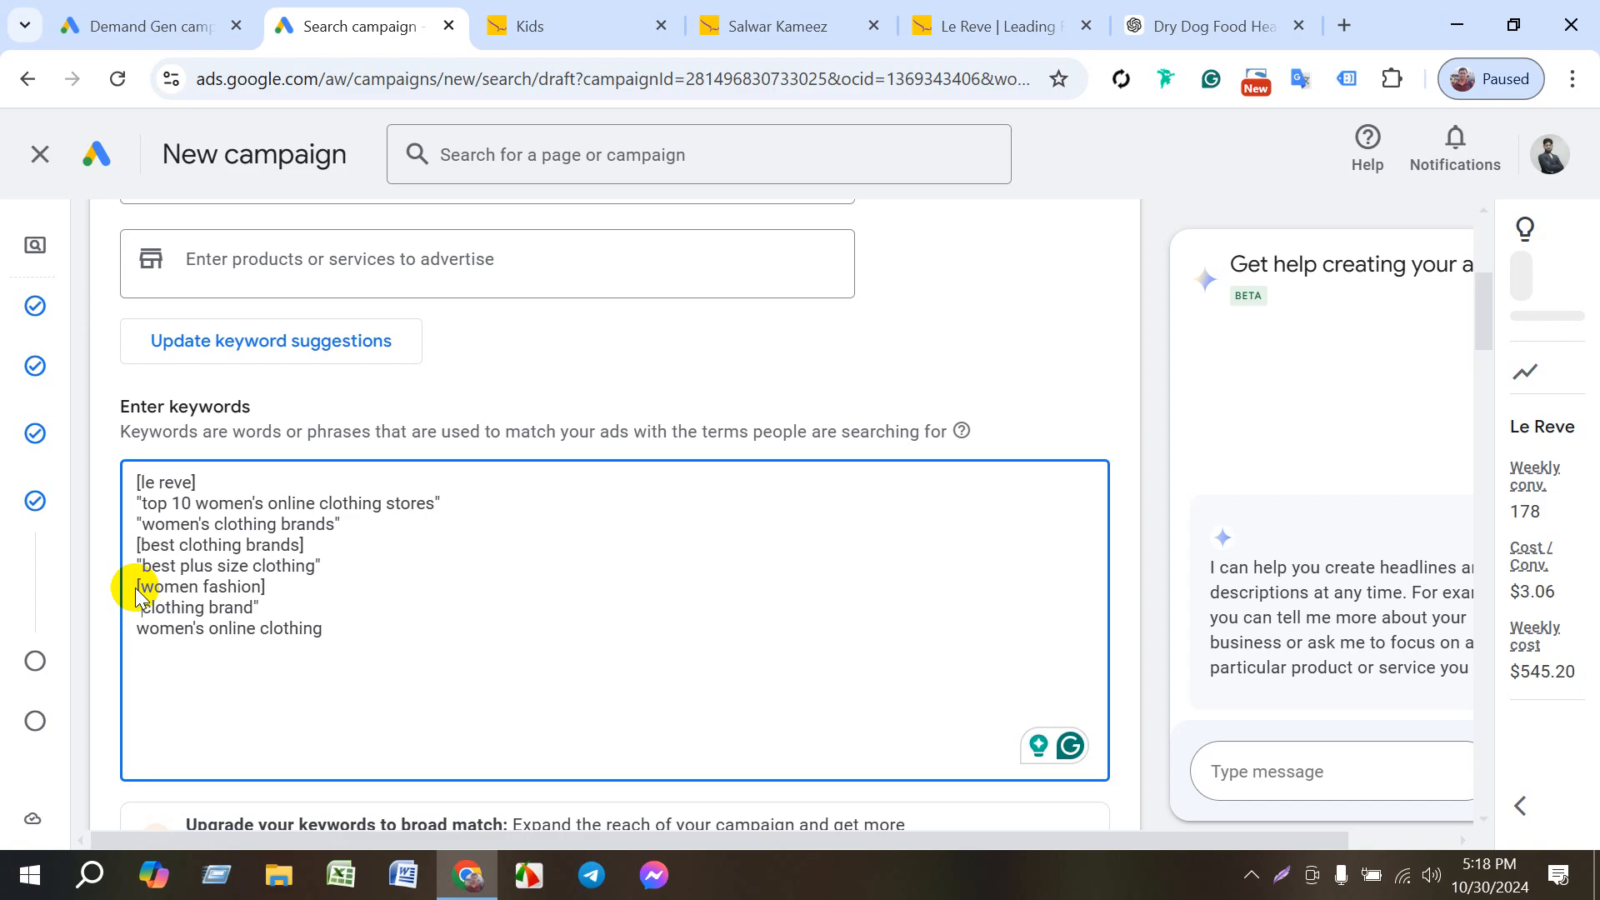
- Make the last keyword exact match as [women's online clothing]
click(326, 633)
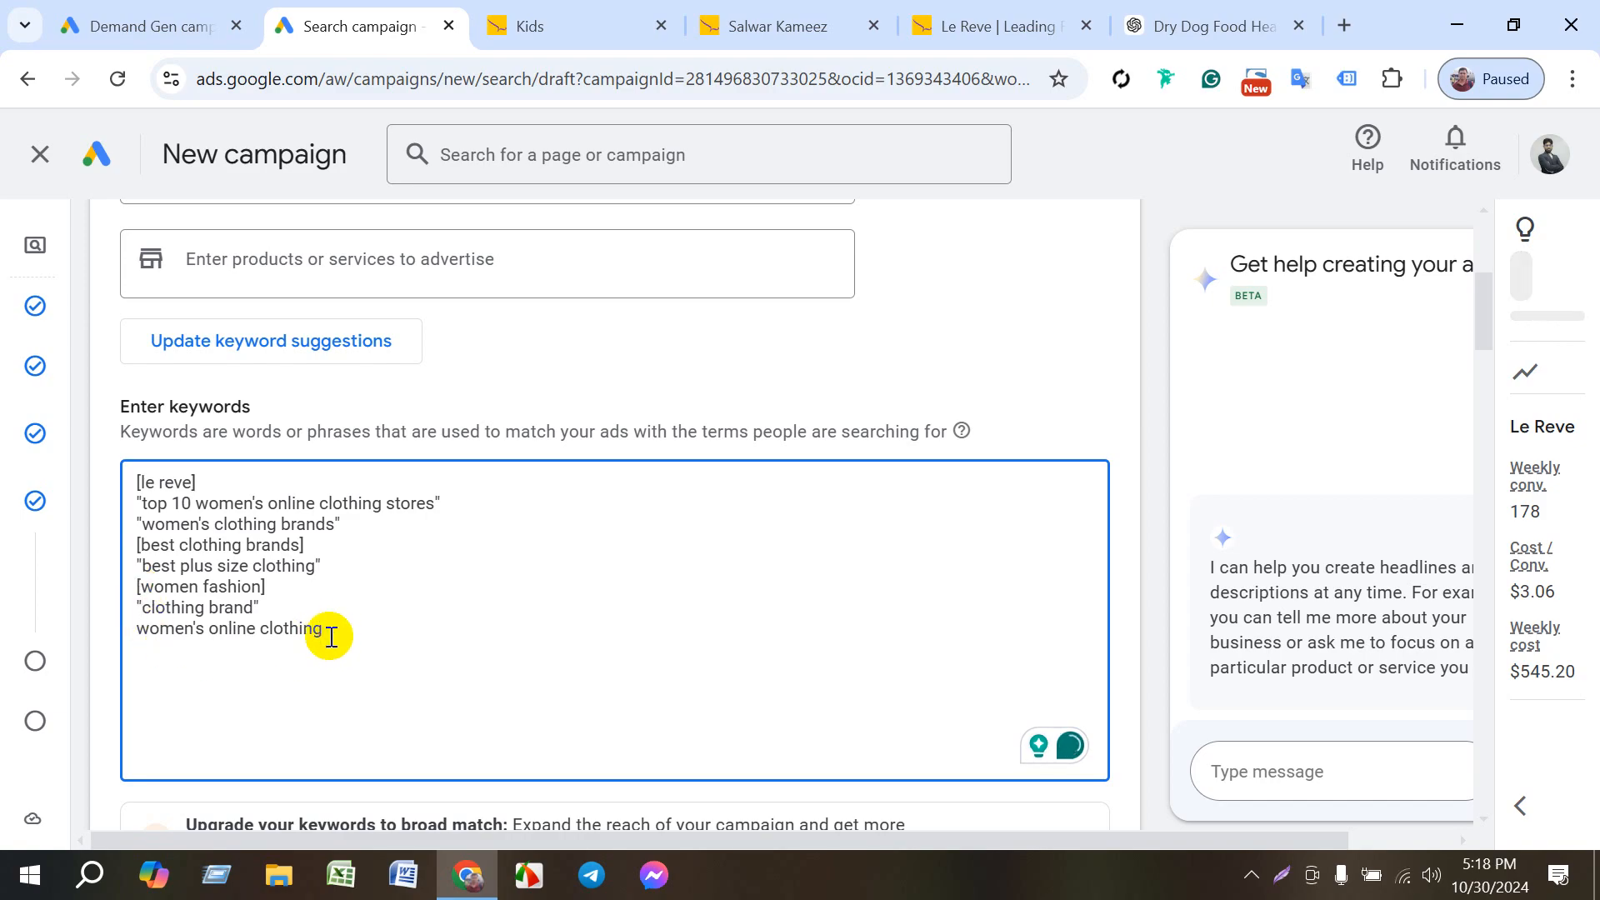
text(])
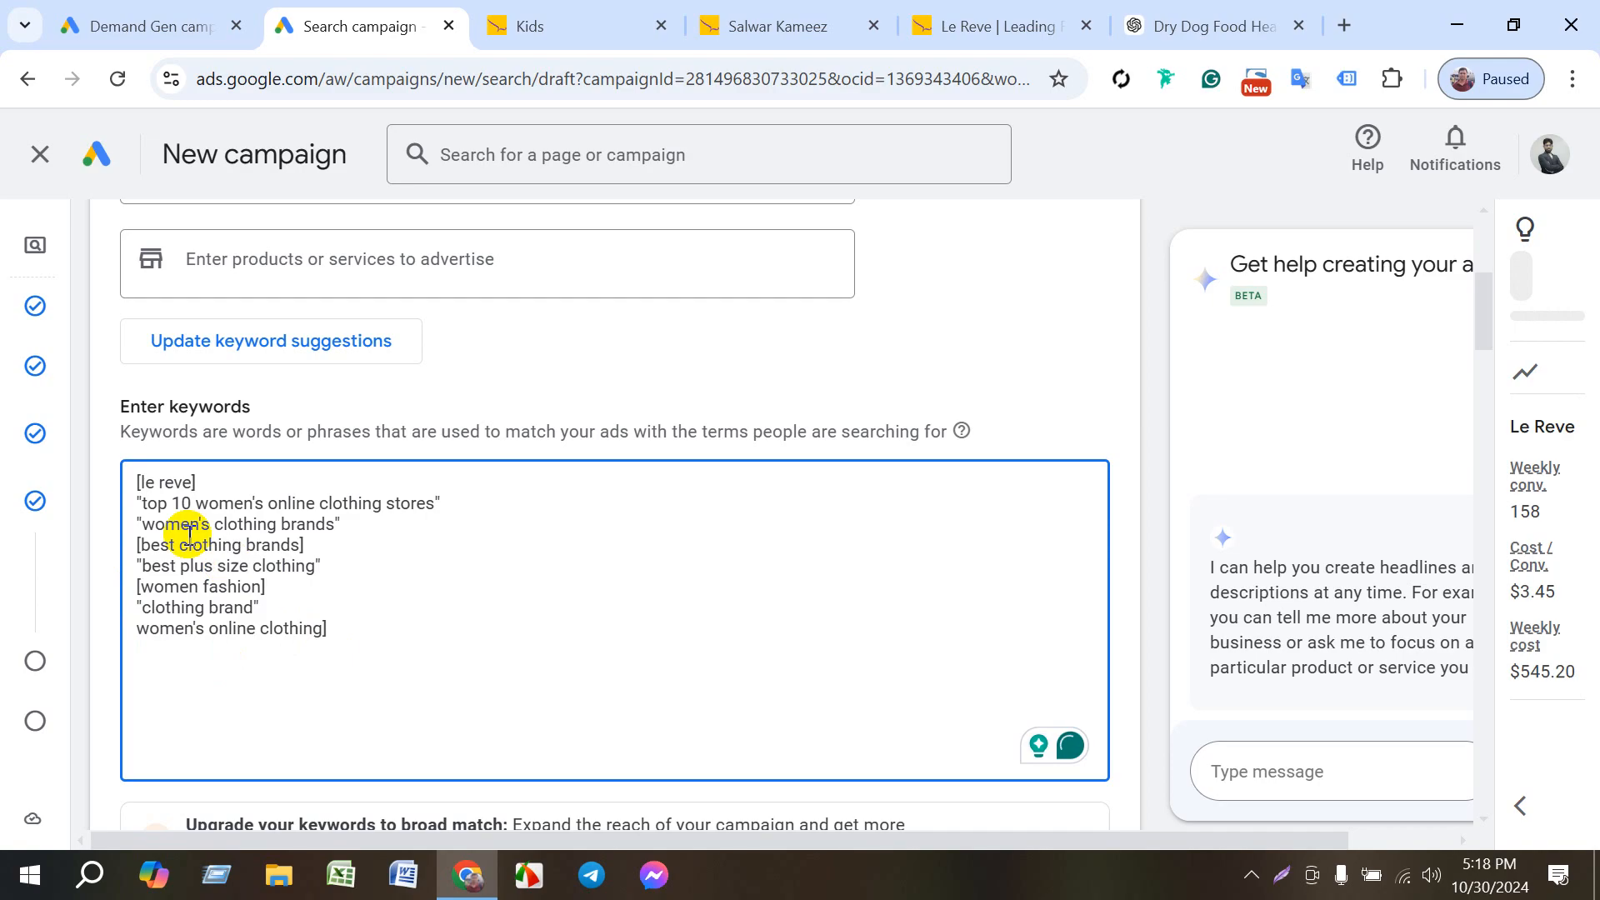
click(138, 629)
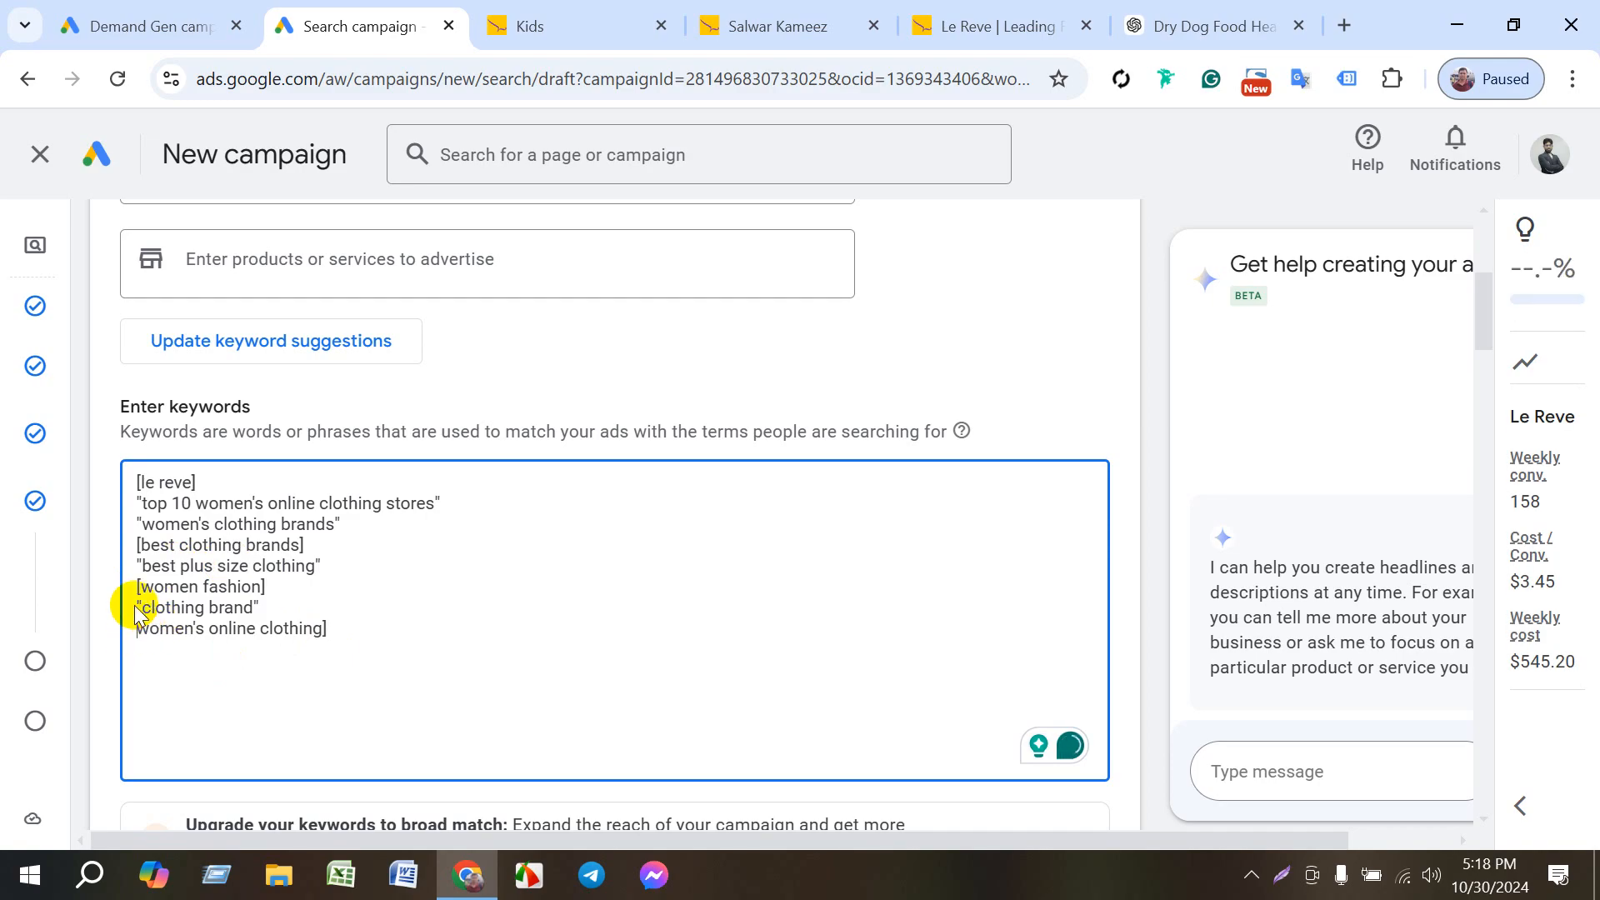
text([)
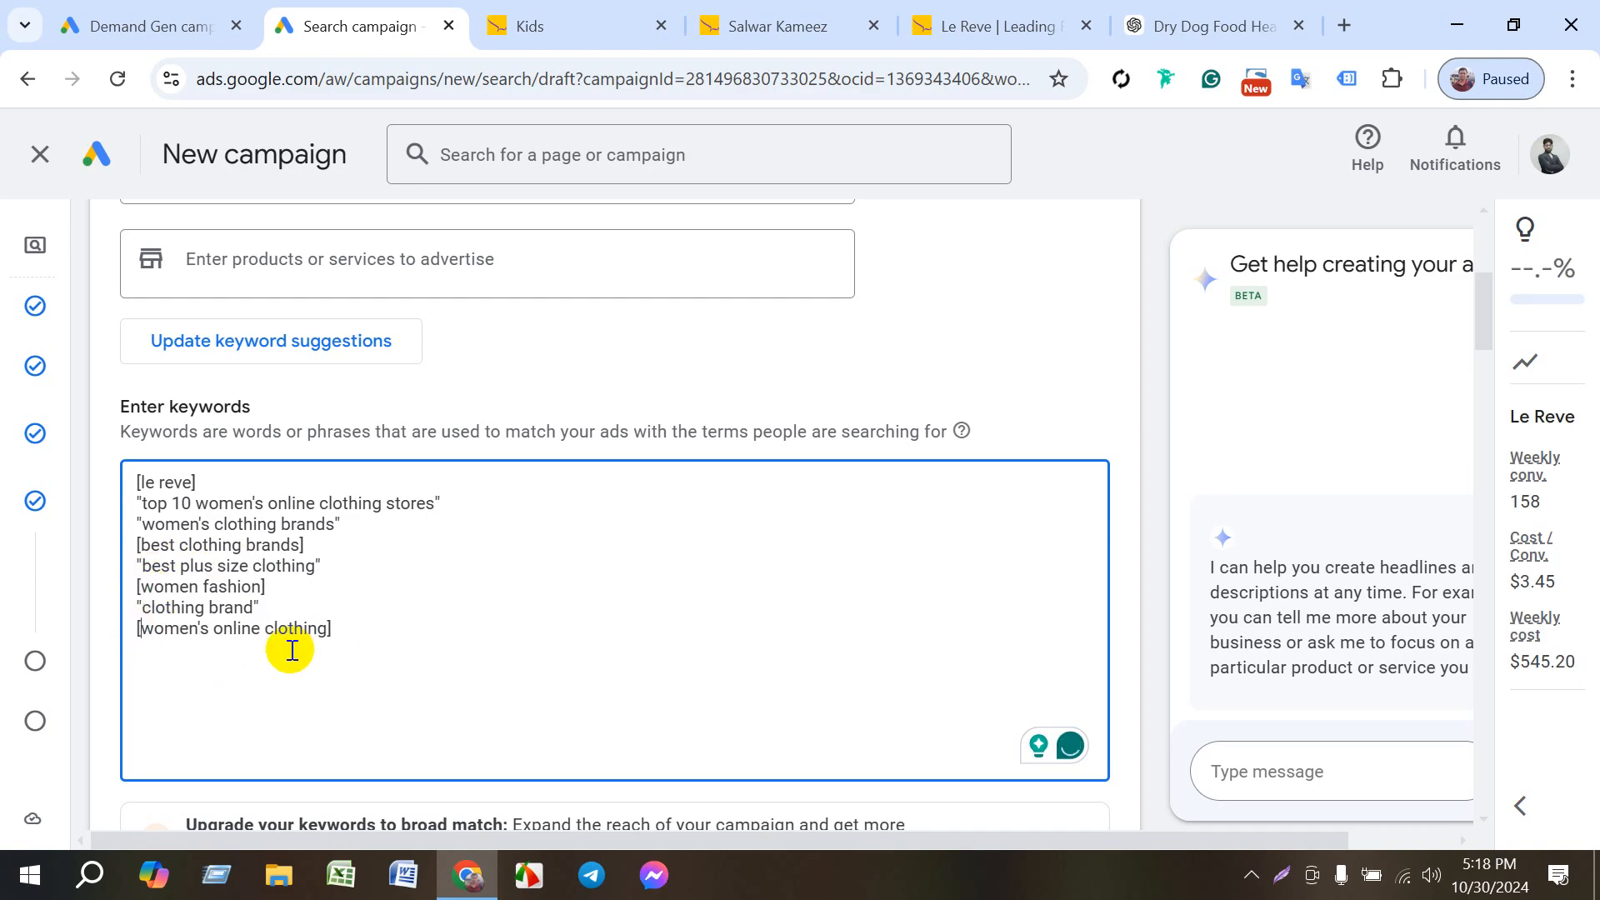
scroll(400, 650, down, 3)
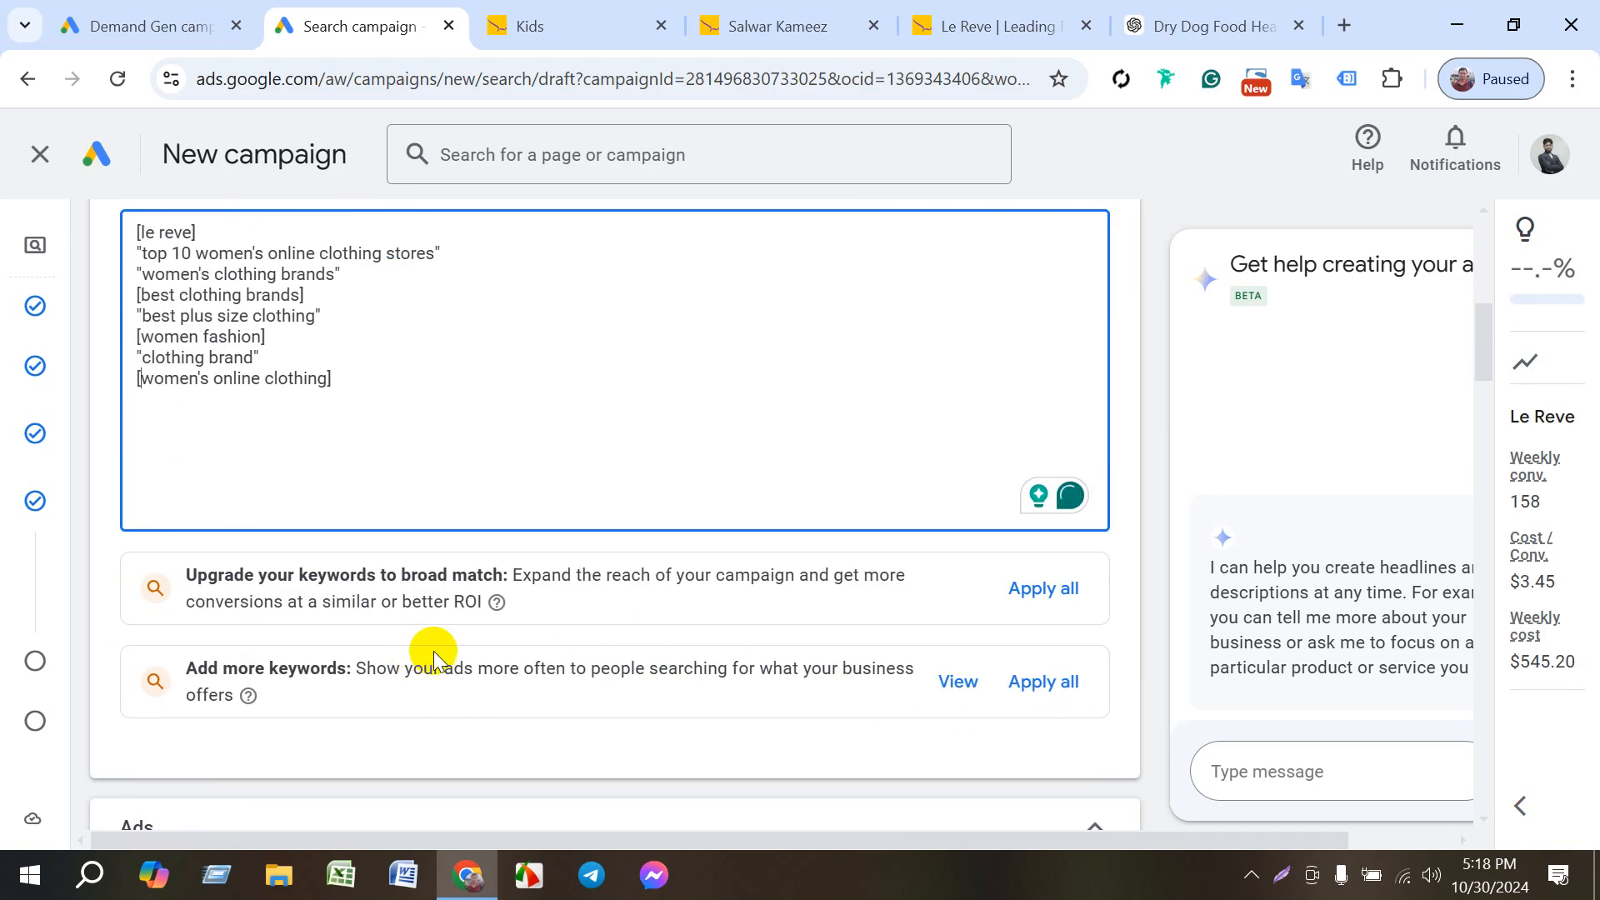
scroll(356, 701, down, 4)
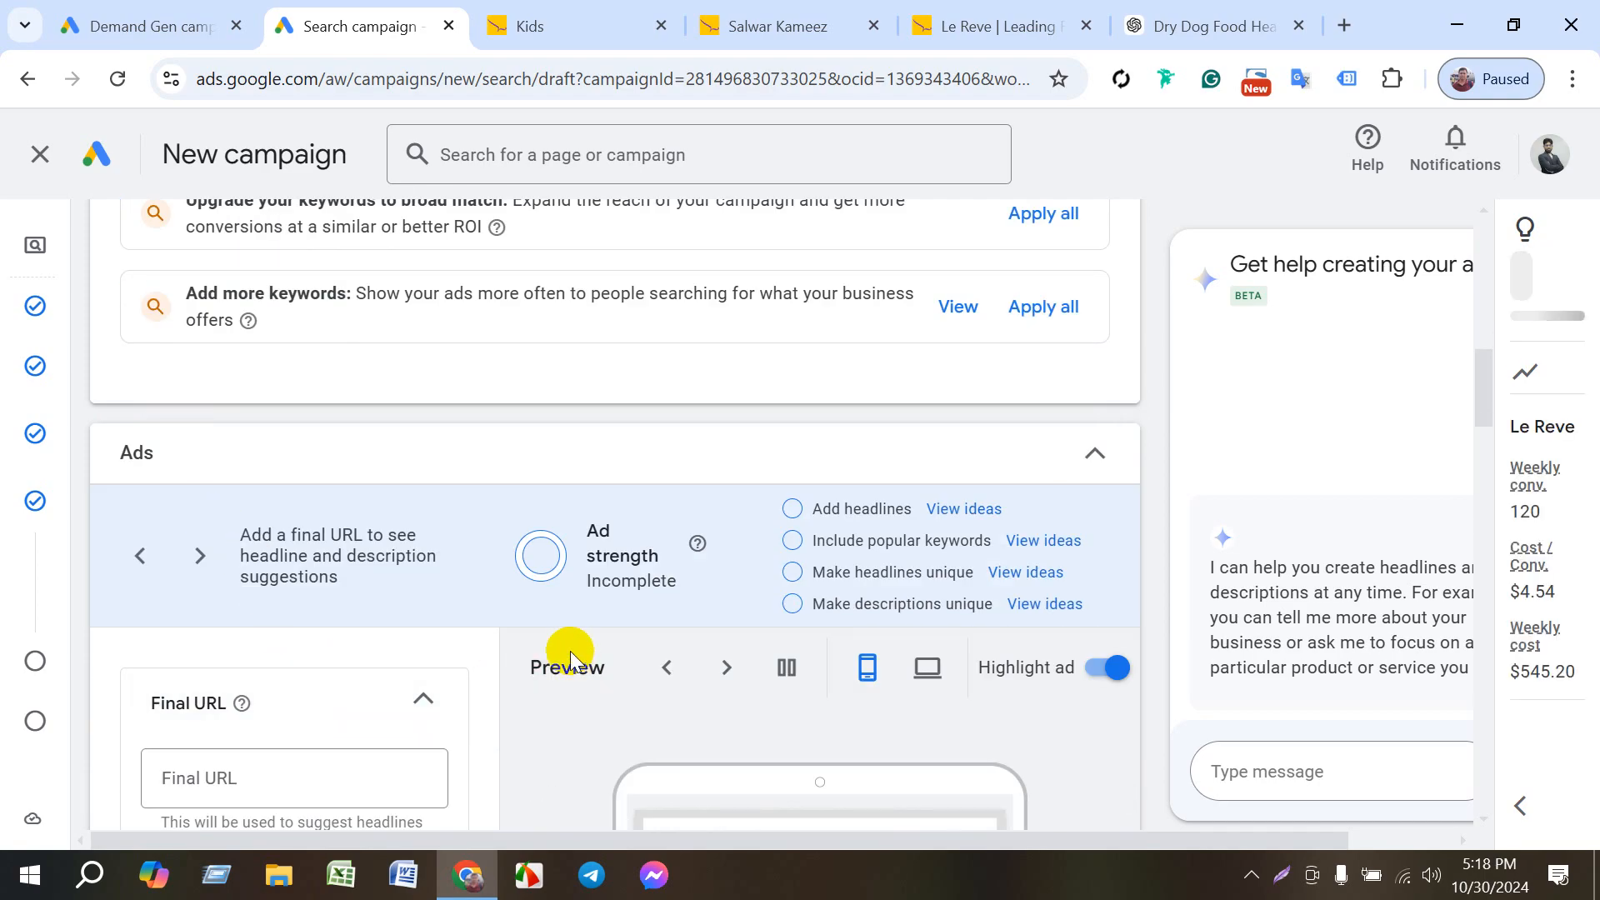
scroll(567, 658, up, 1)
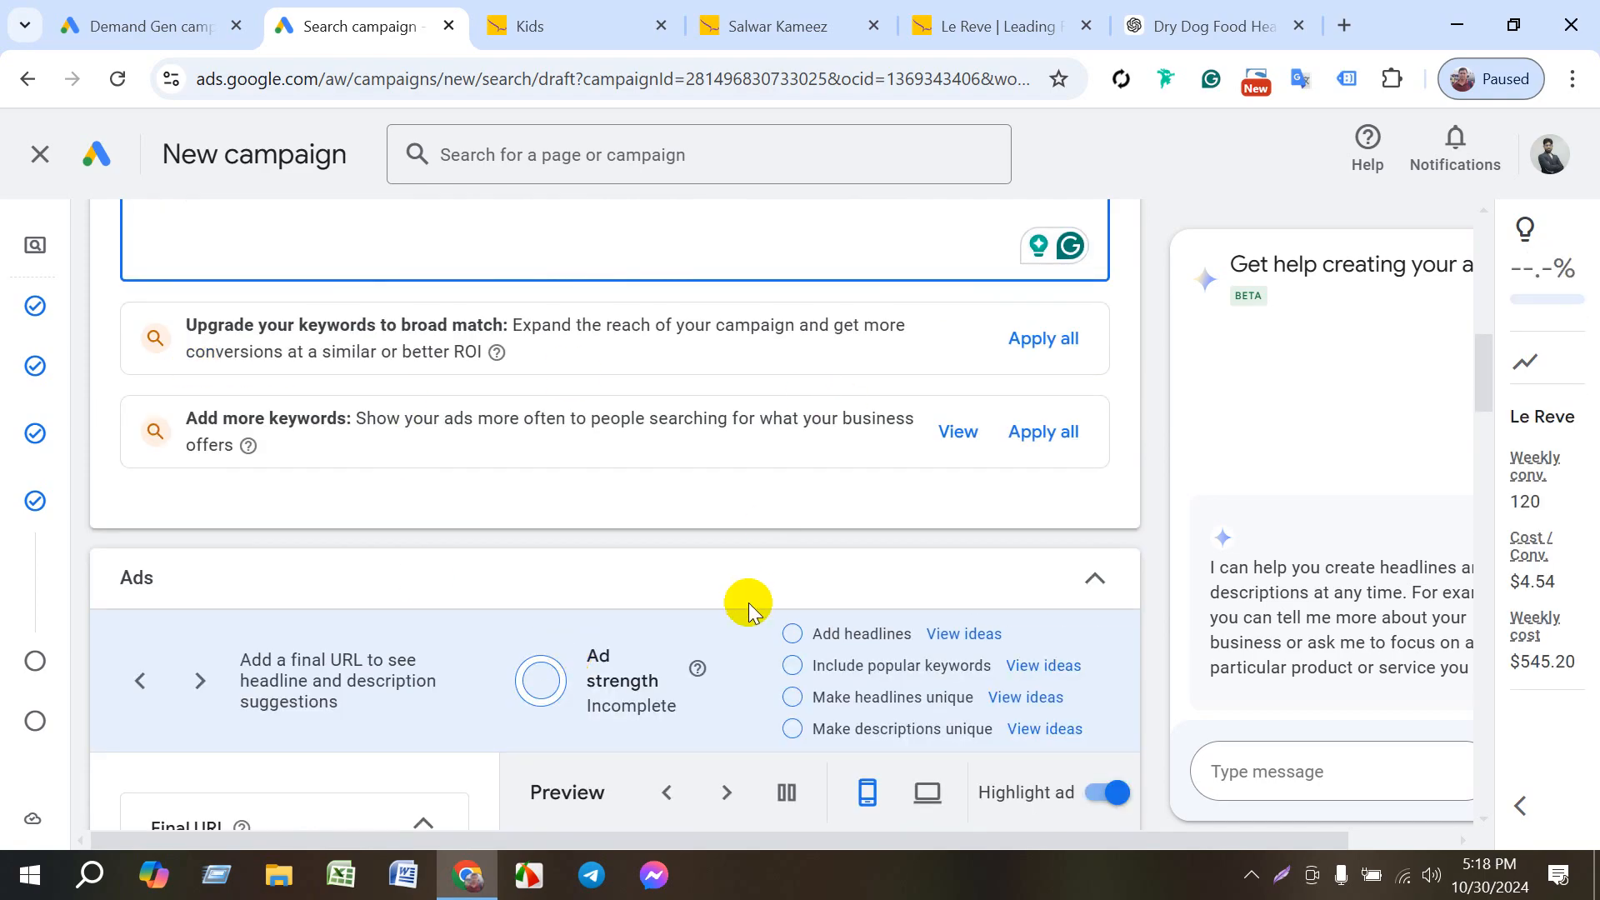
scroll(300, 579, down, 3)
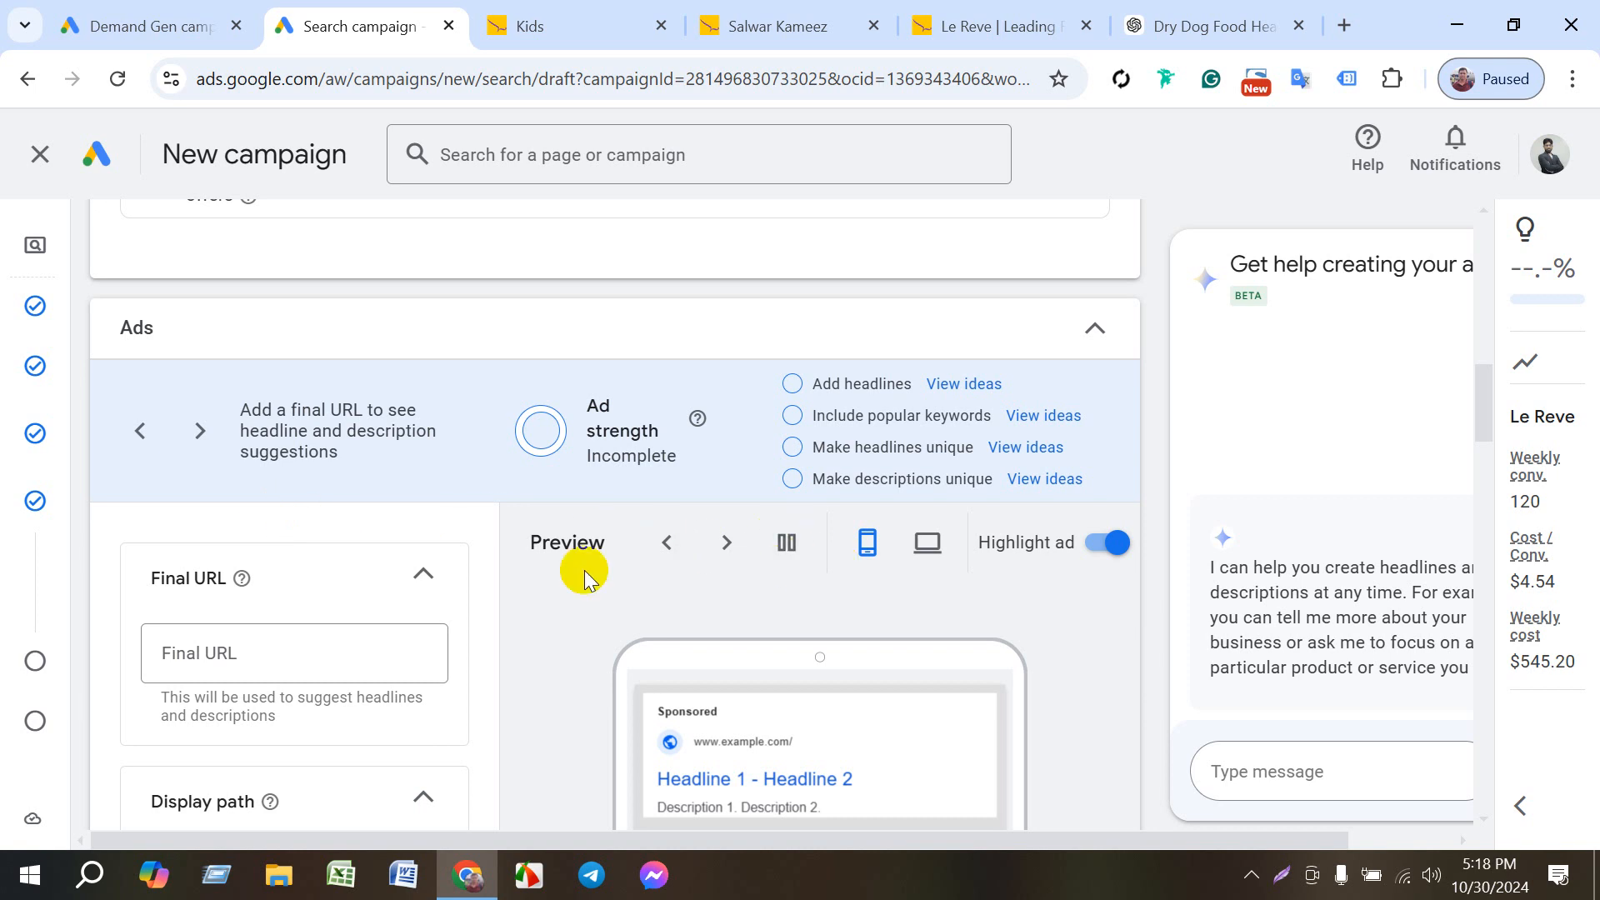
click(253, 655)
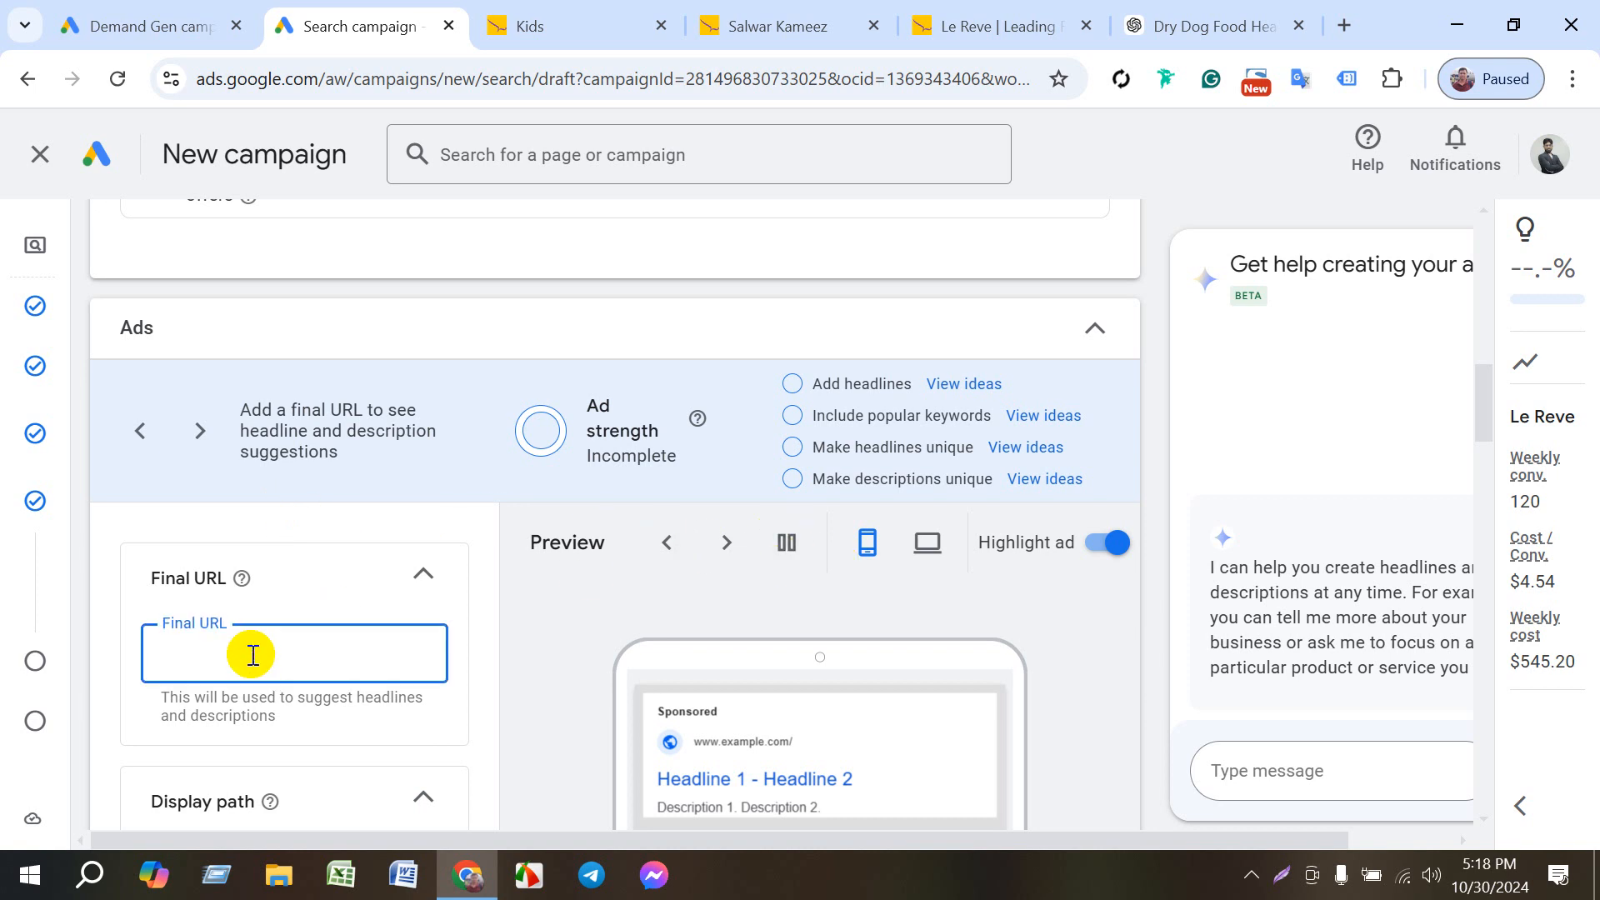
click(967, 29)
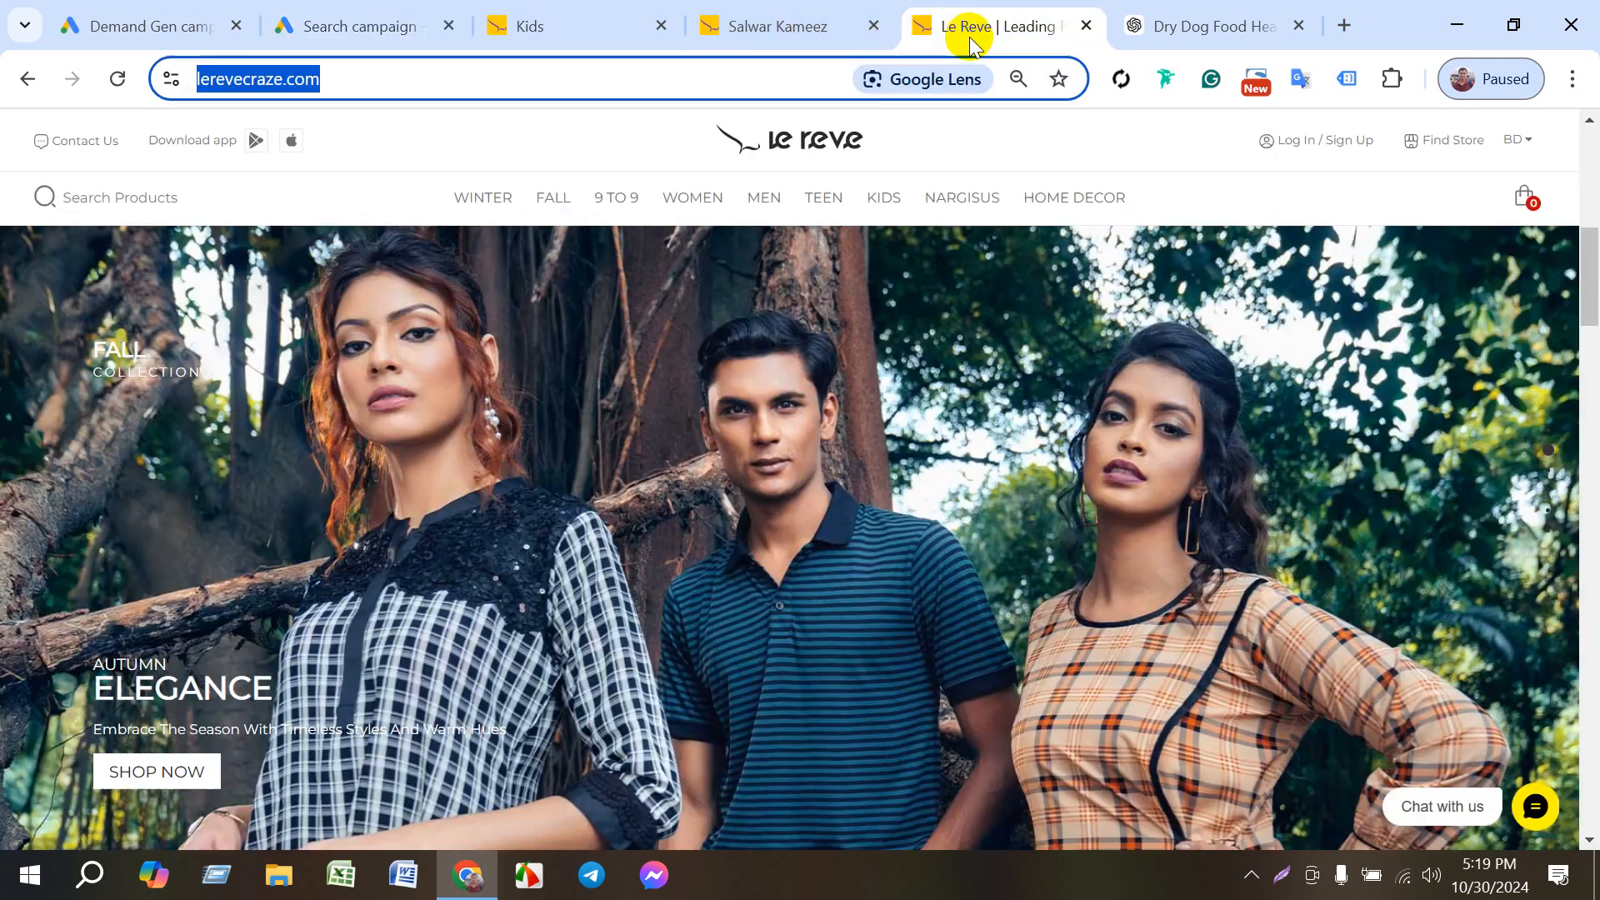
click(384, 27)
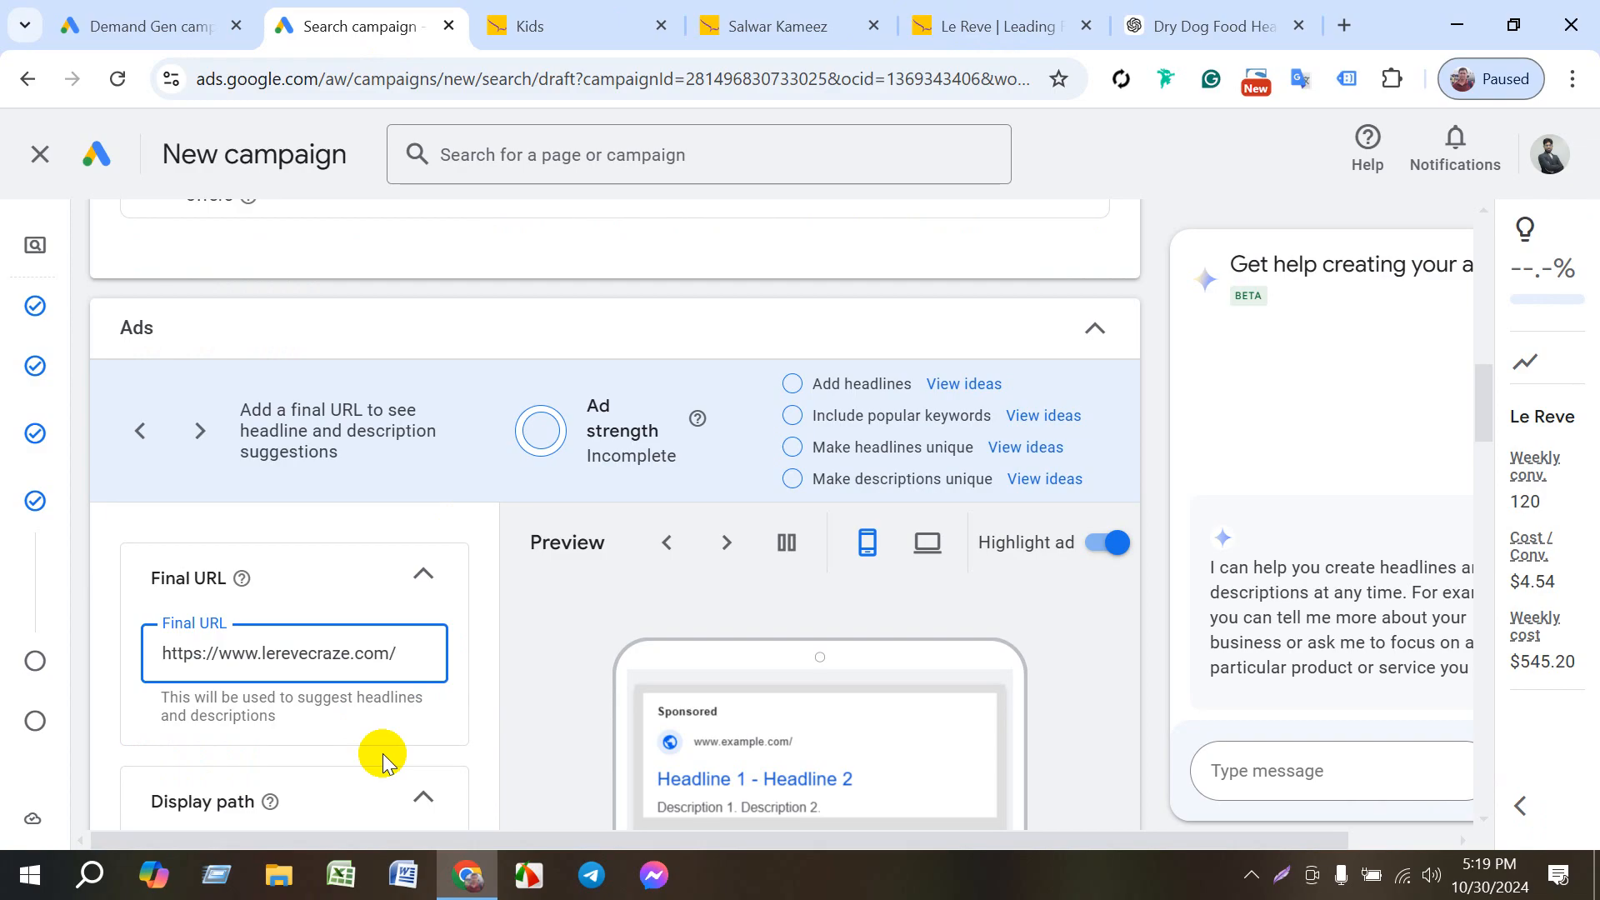
scroll(387, 750, down, 3)
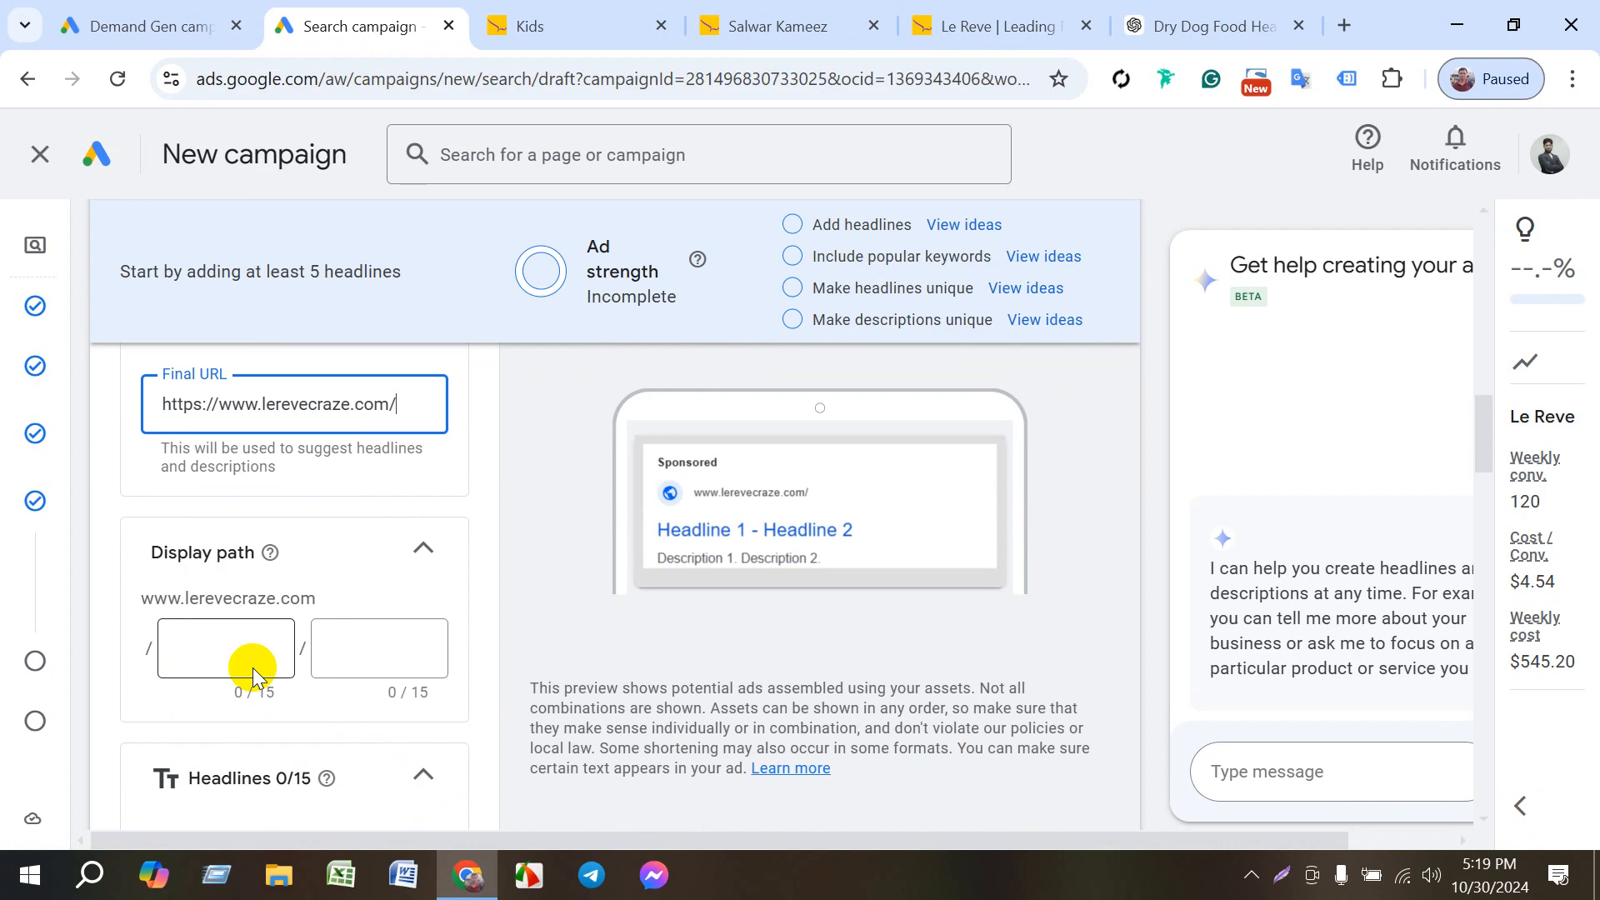
click(564, 26)
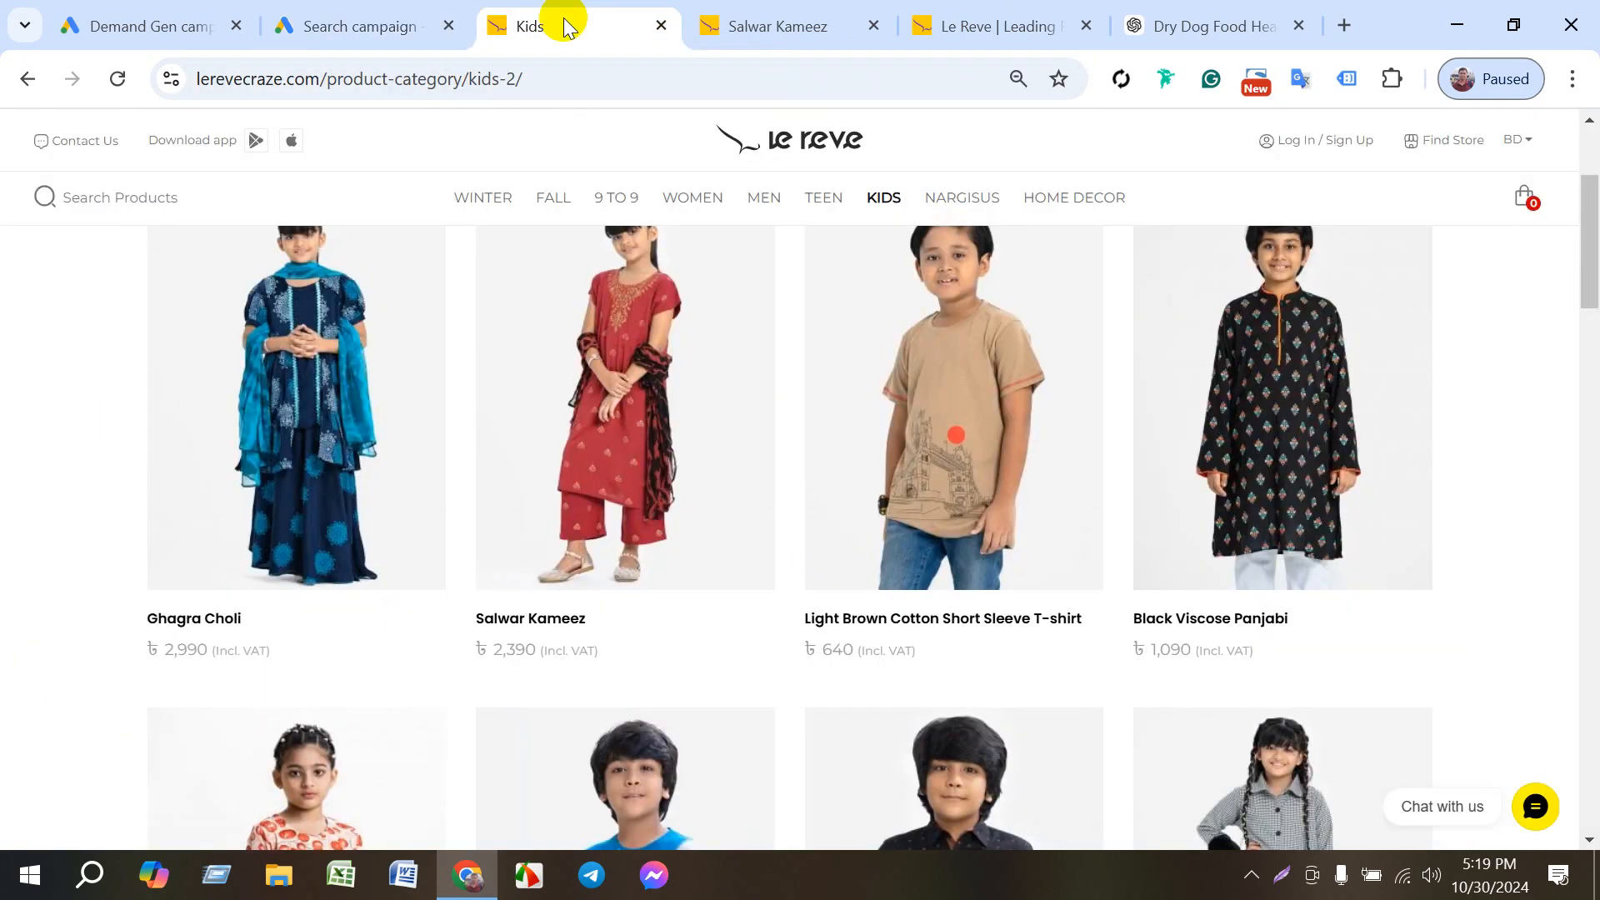
click(317, 81)
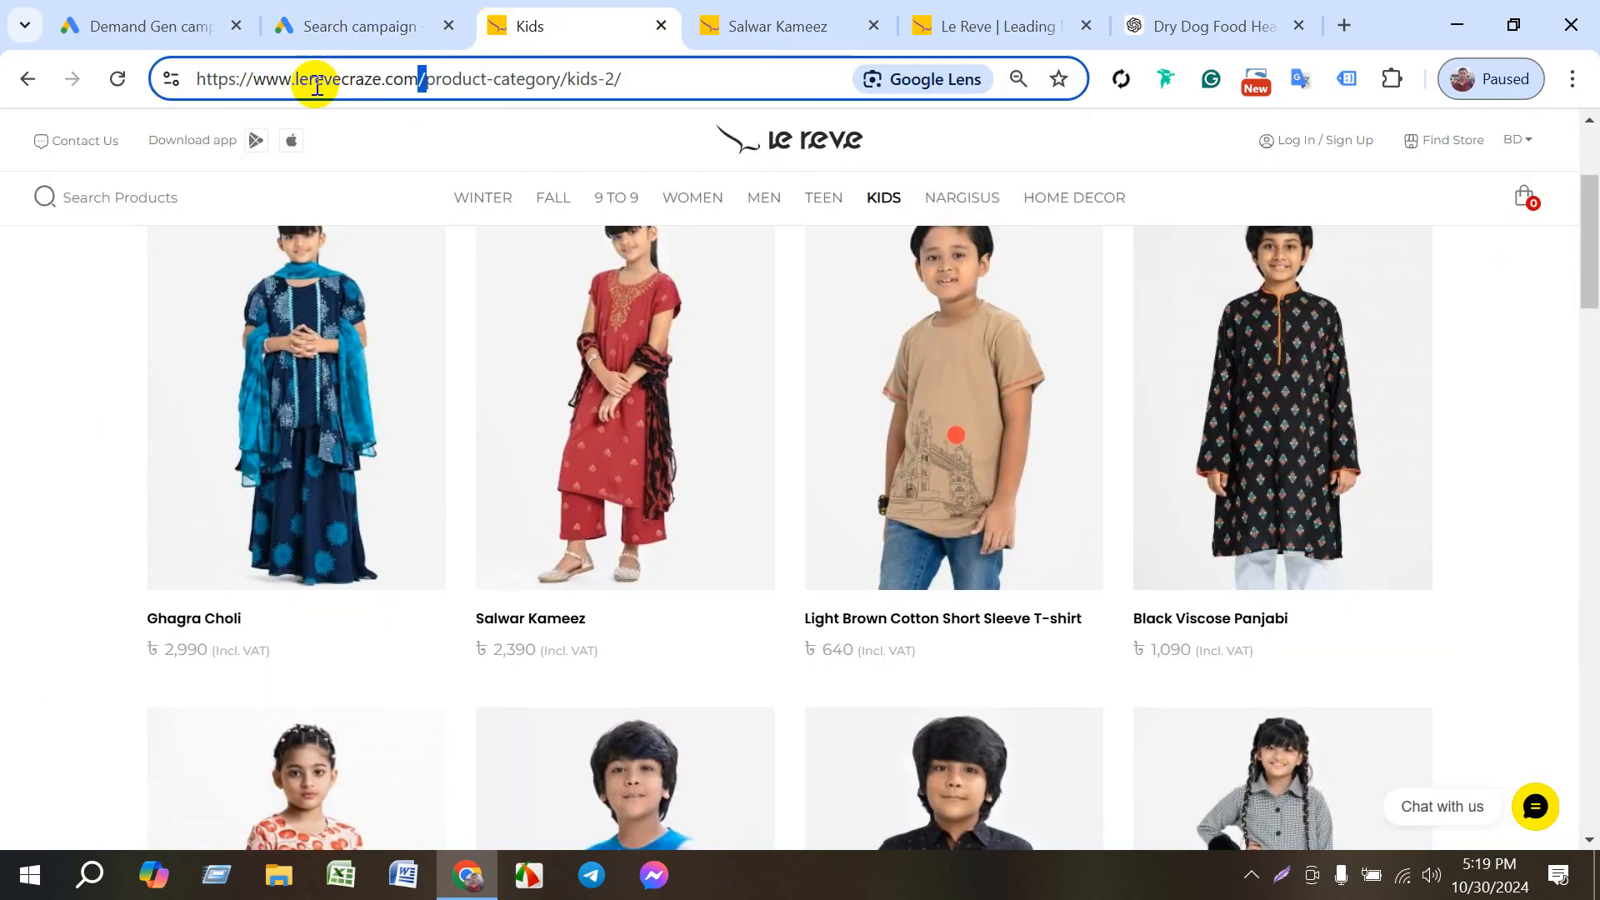
triple_click(320, 81)
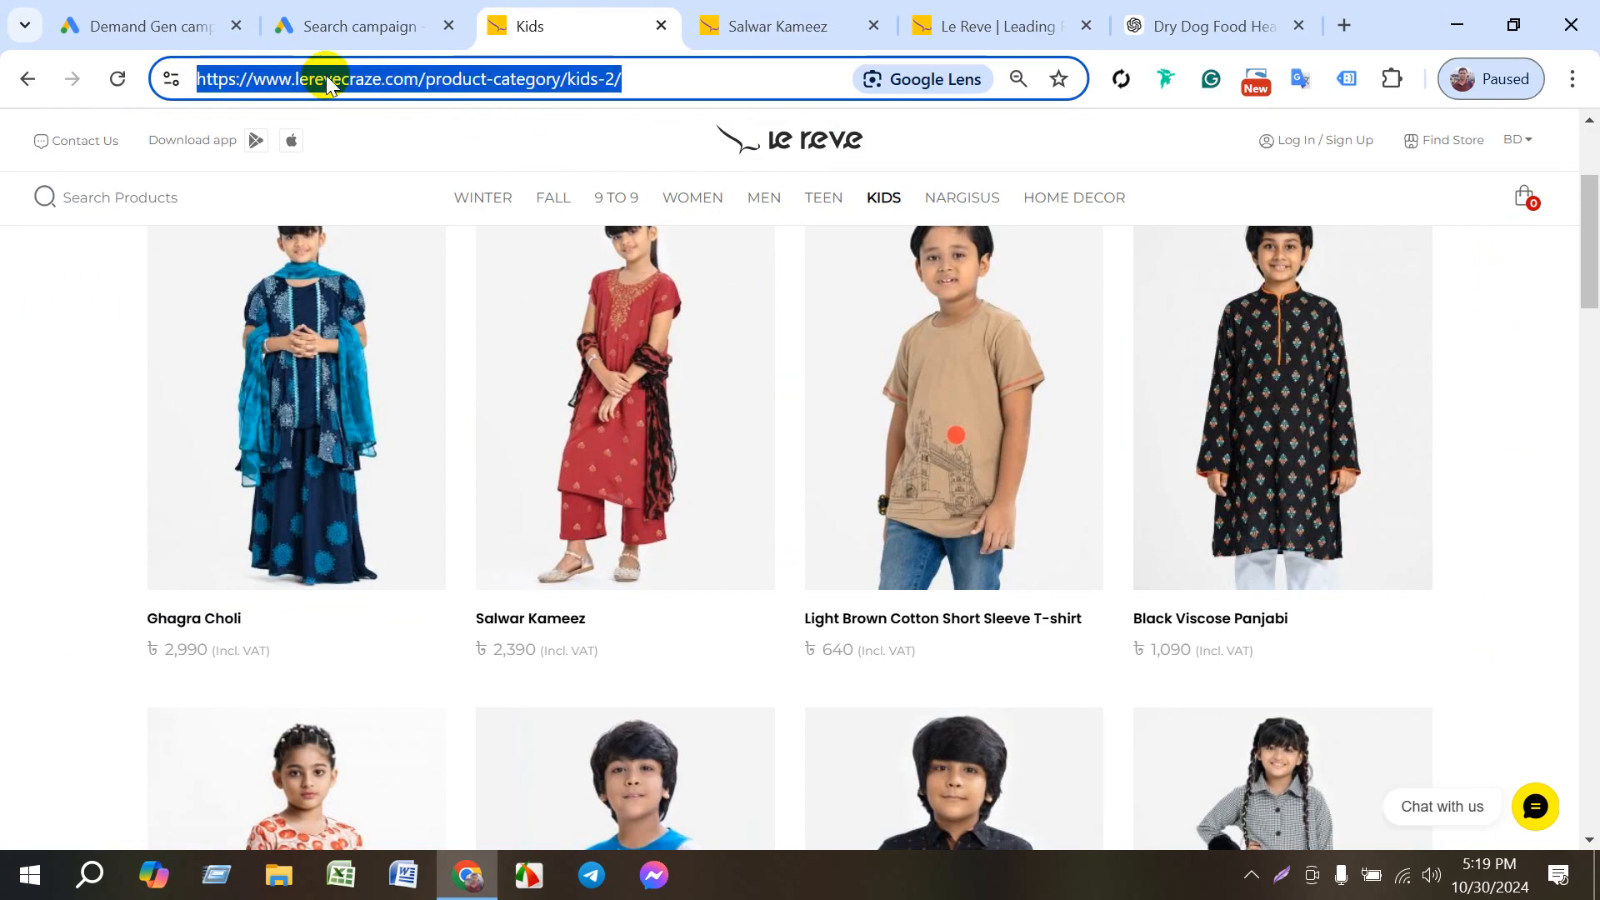
click(358, 25)
drag(411, 398, 143, 401)
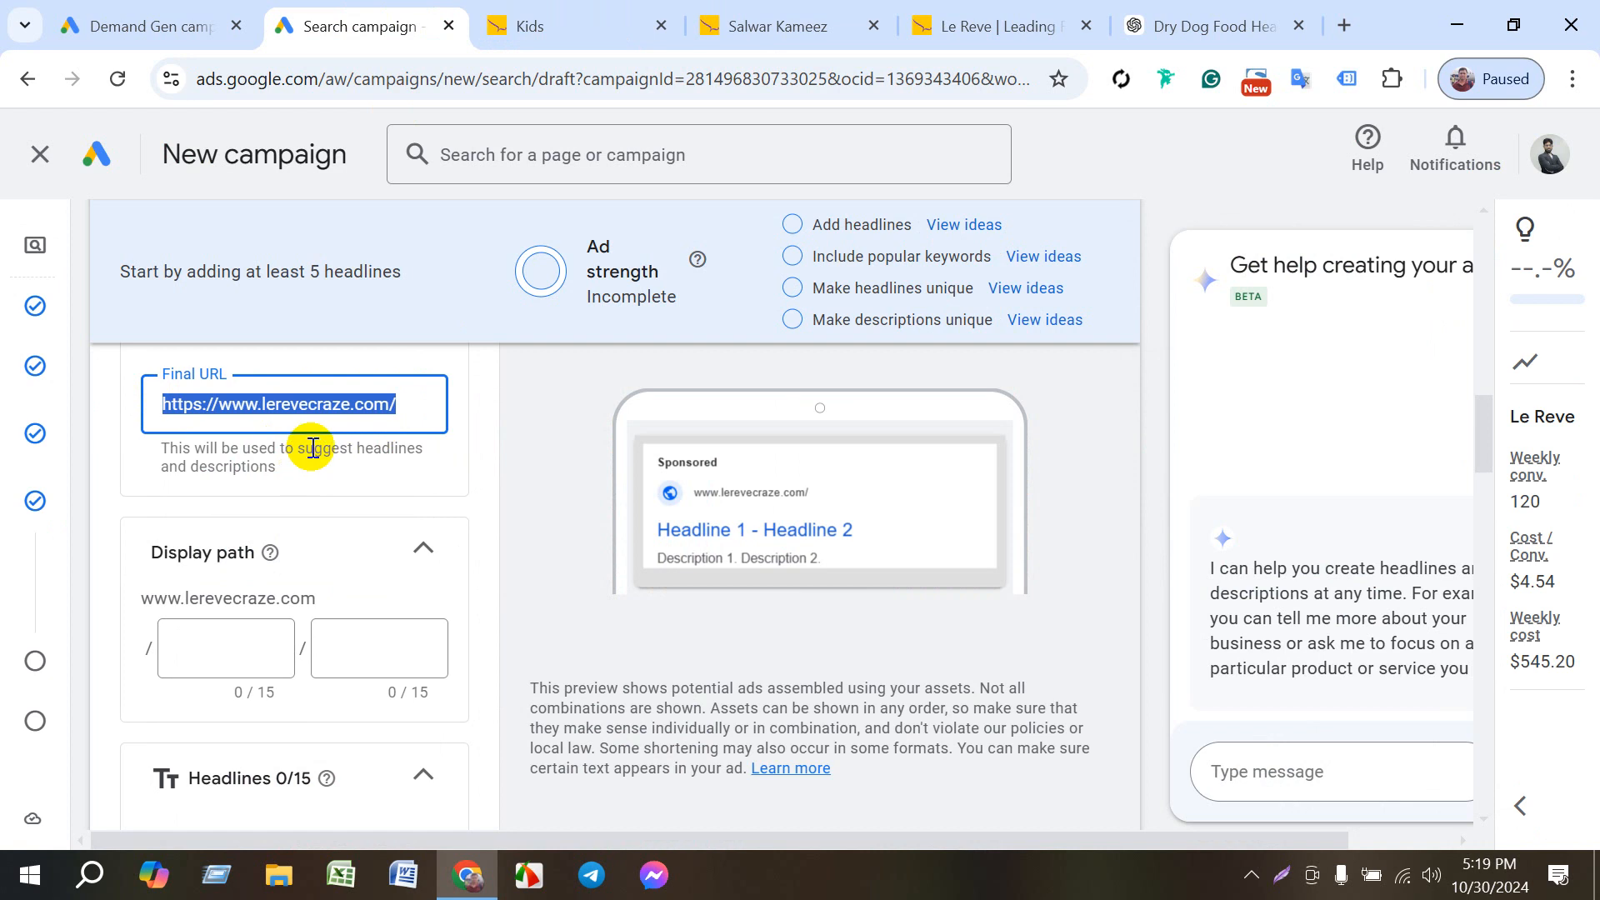
key(ctrl+v)
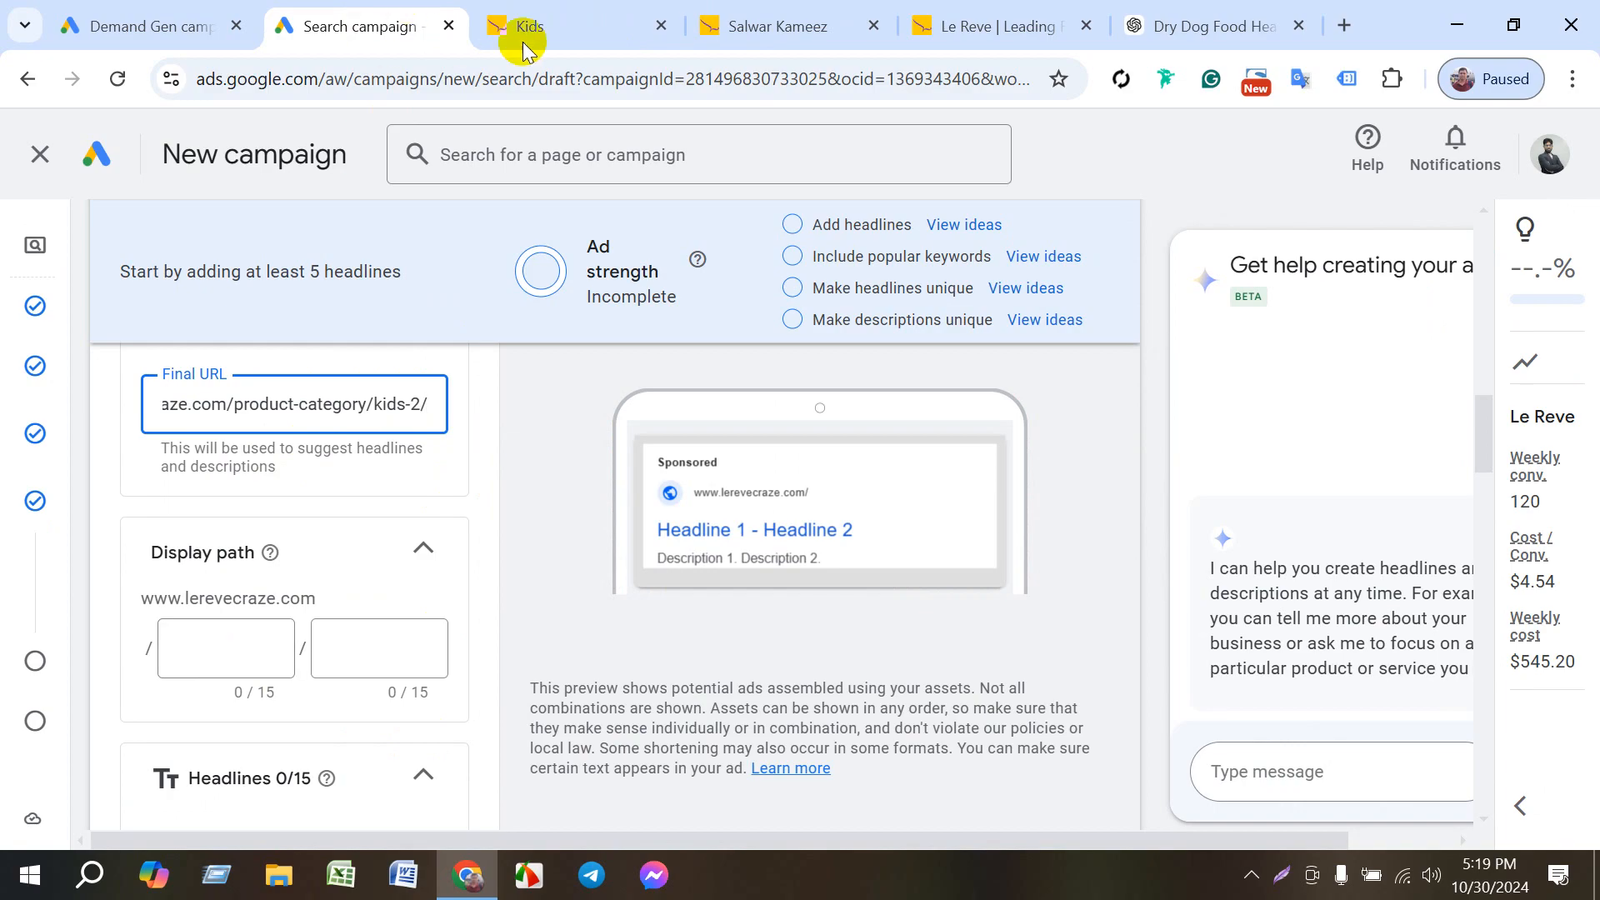
click(550, 33)
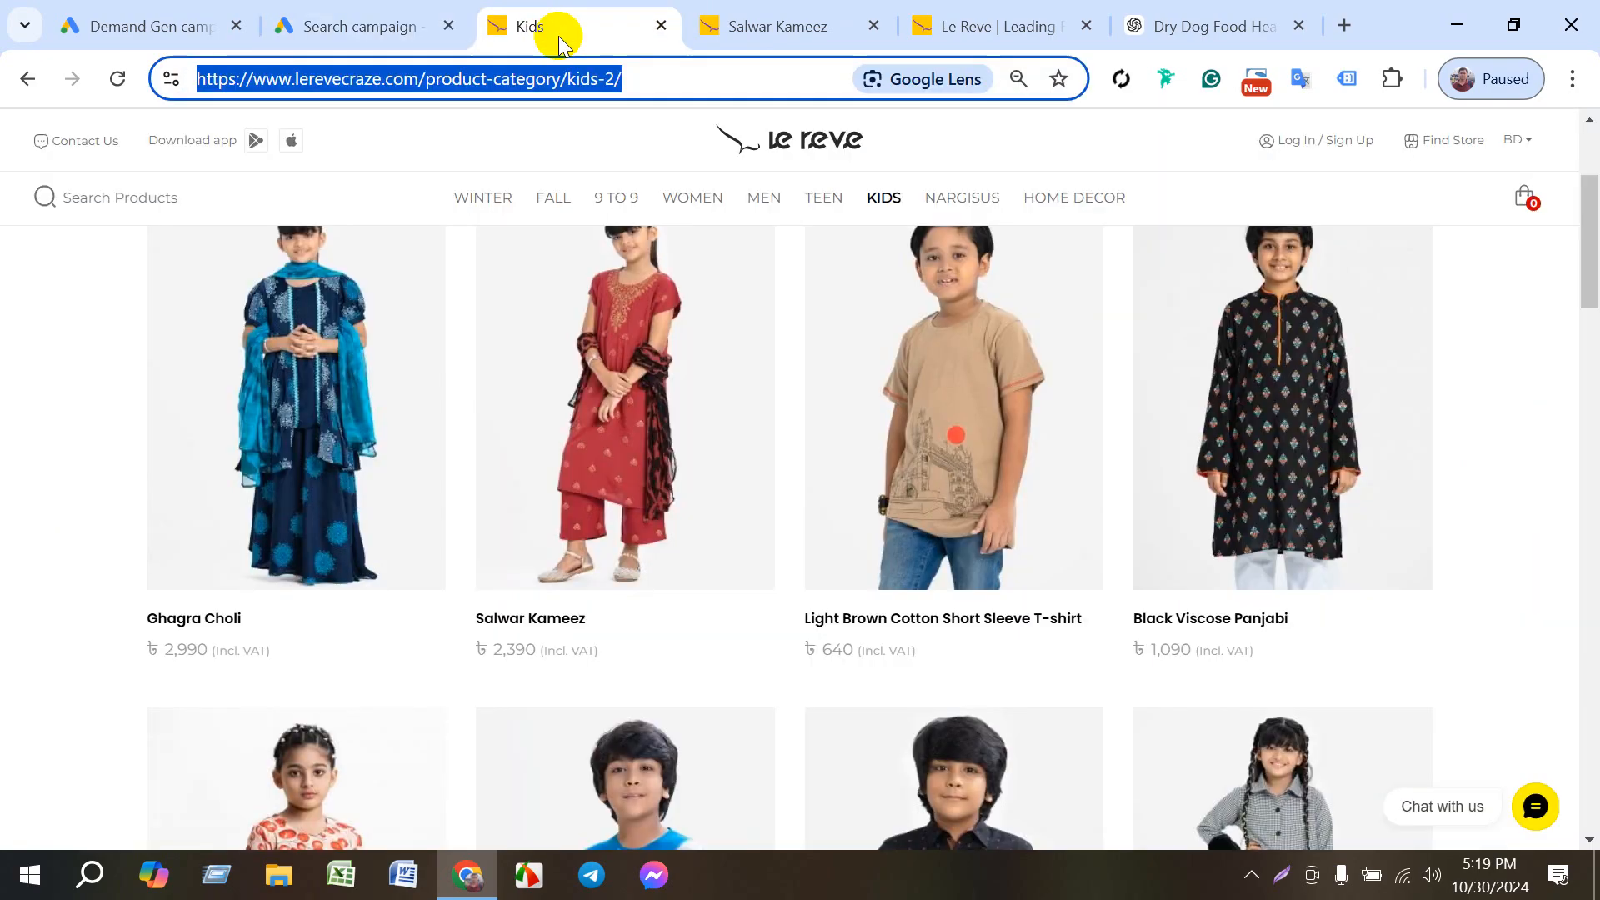
click(383, 28)
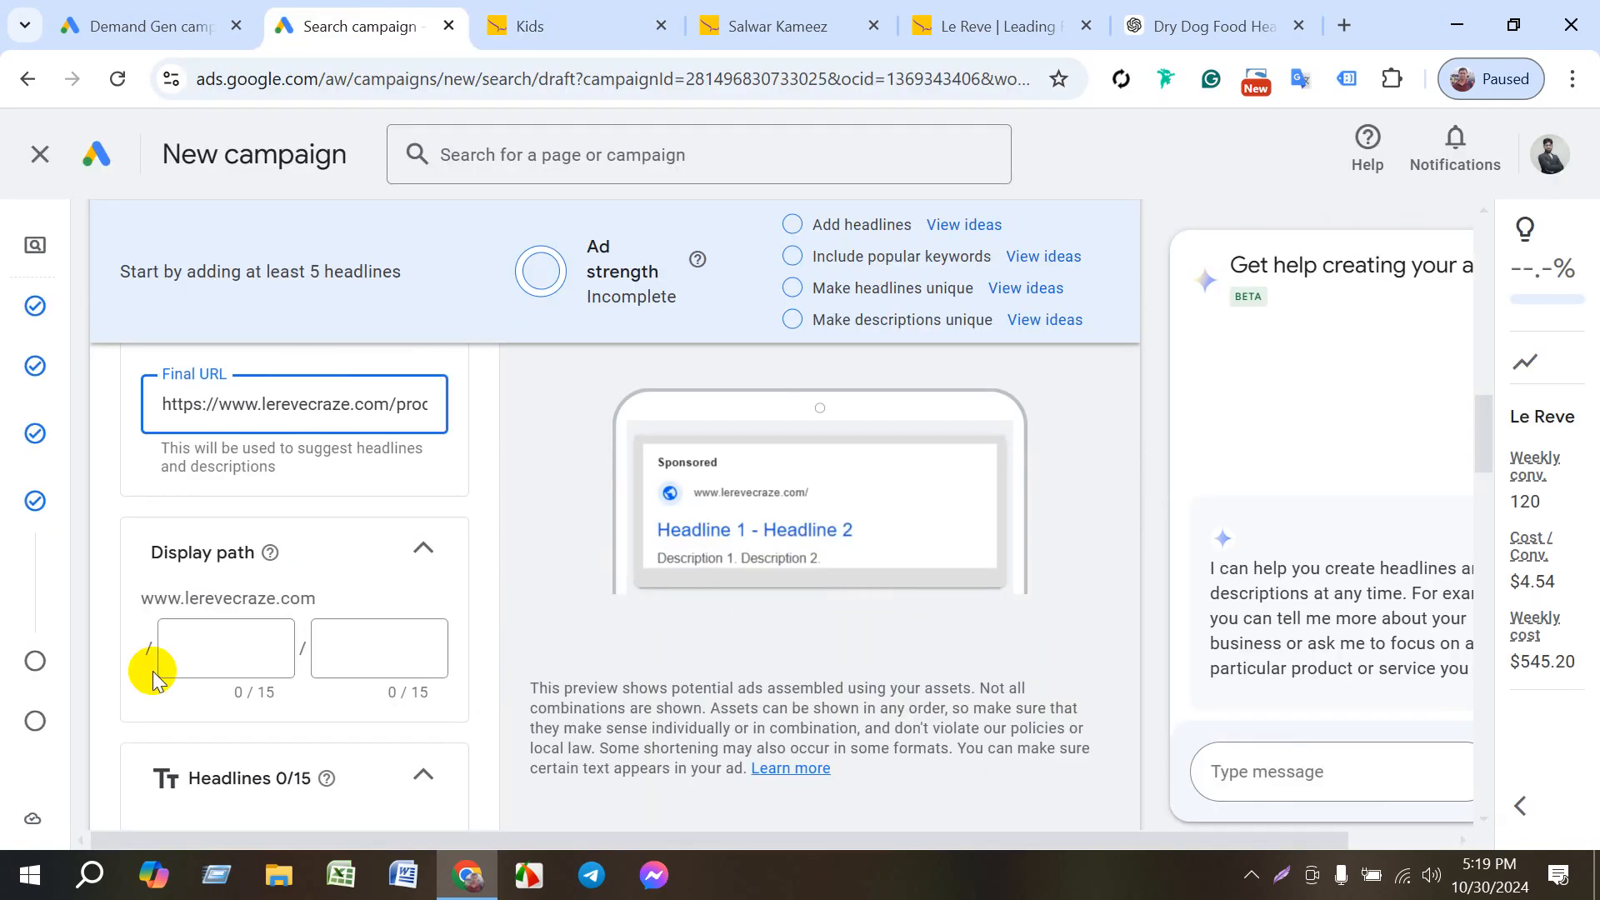
- Set the ad's display path to kids/tops
click(234, 643)
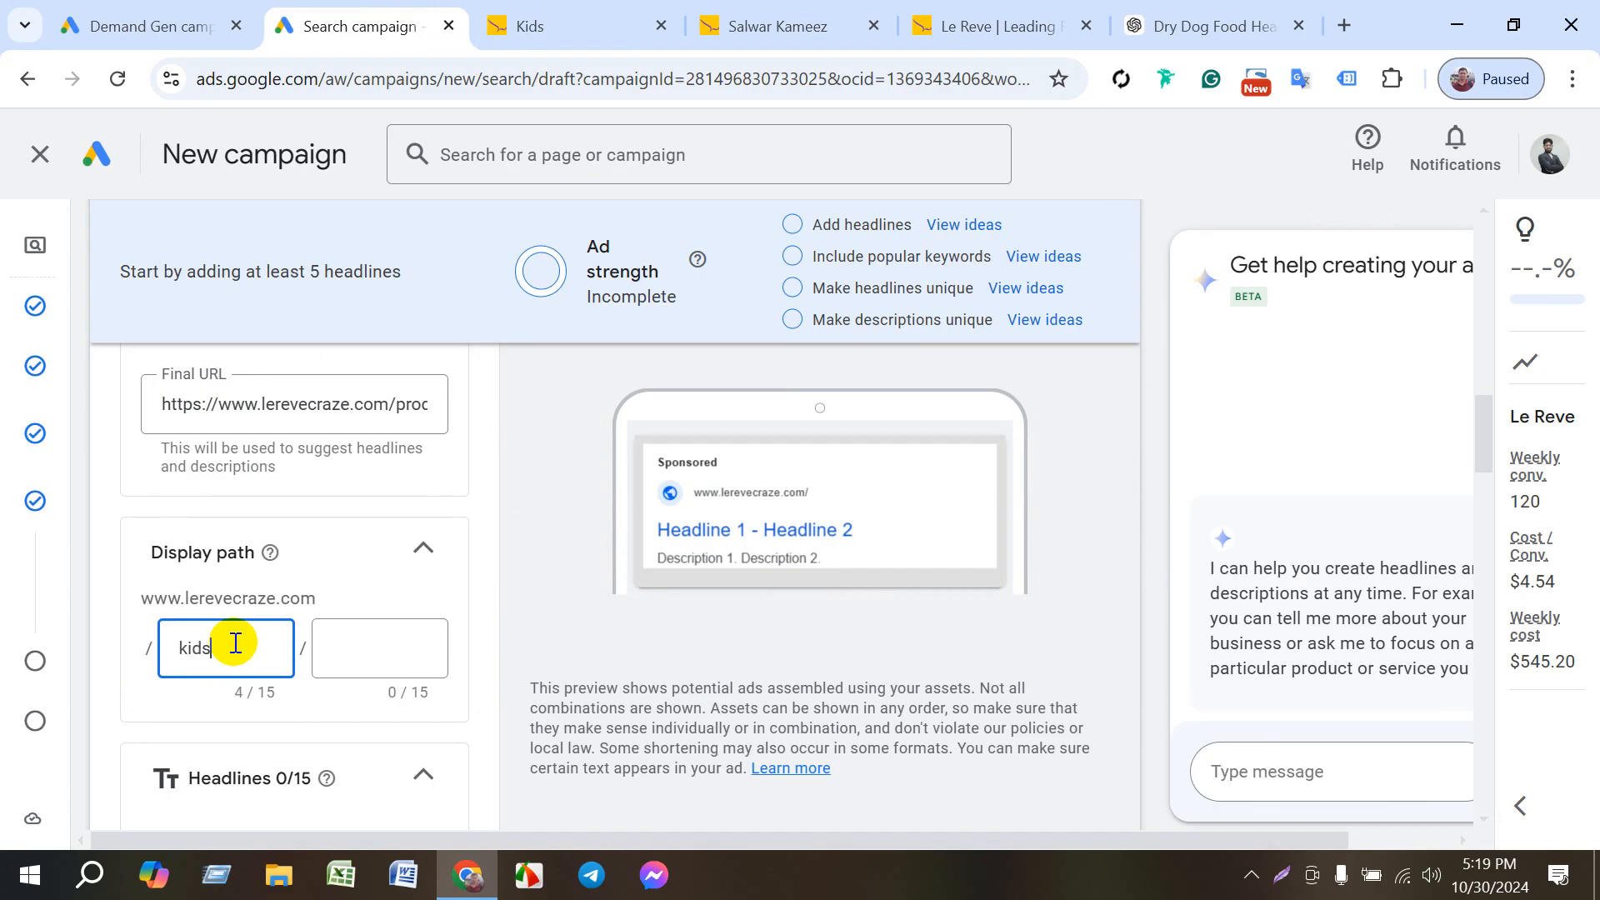
click(357, 653)
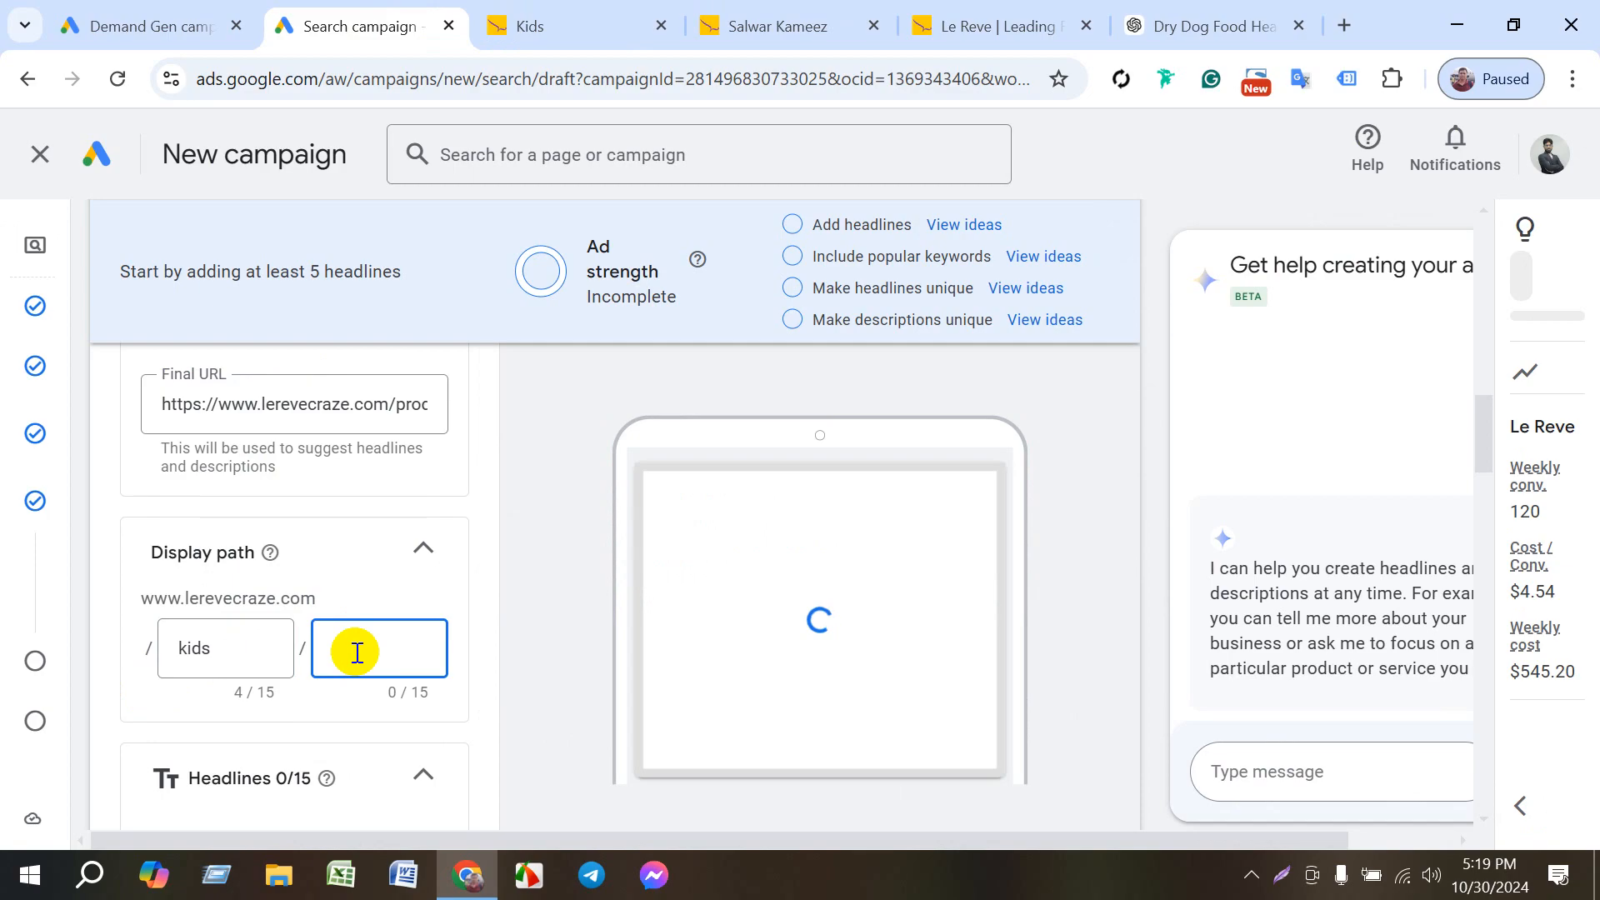
text(t)
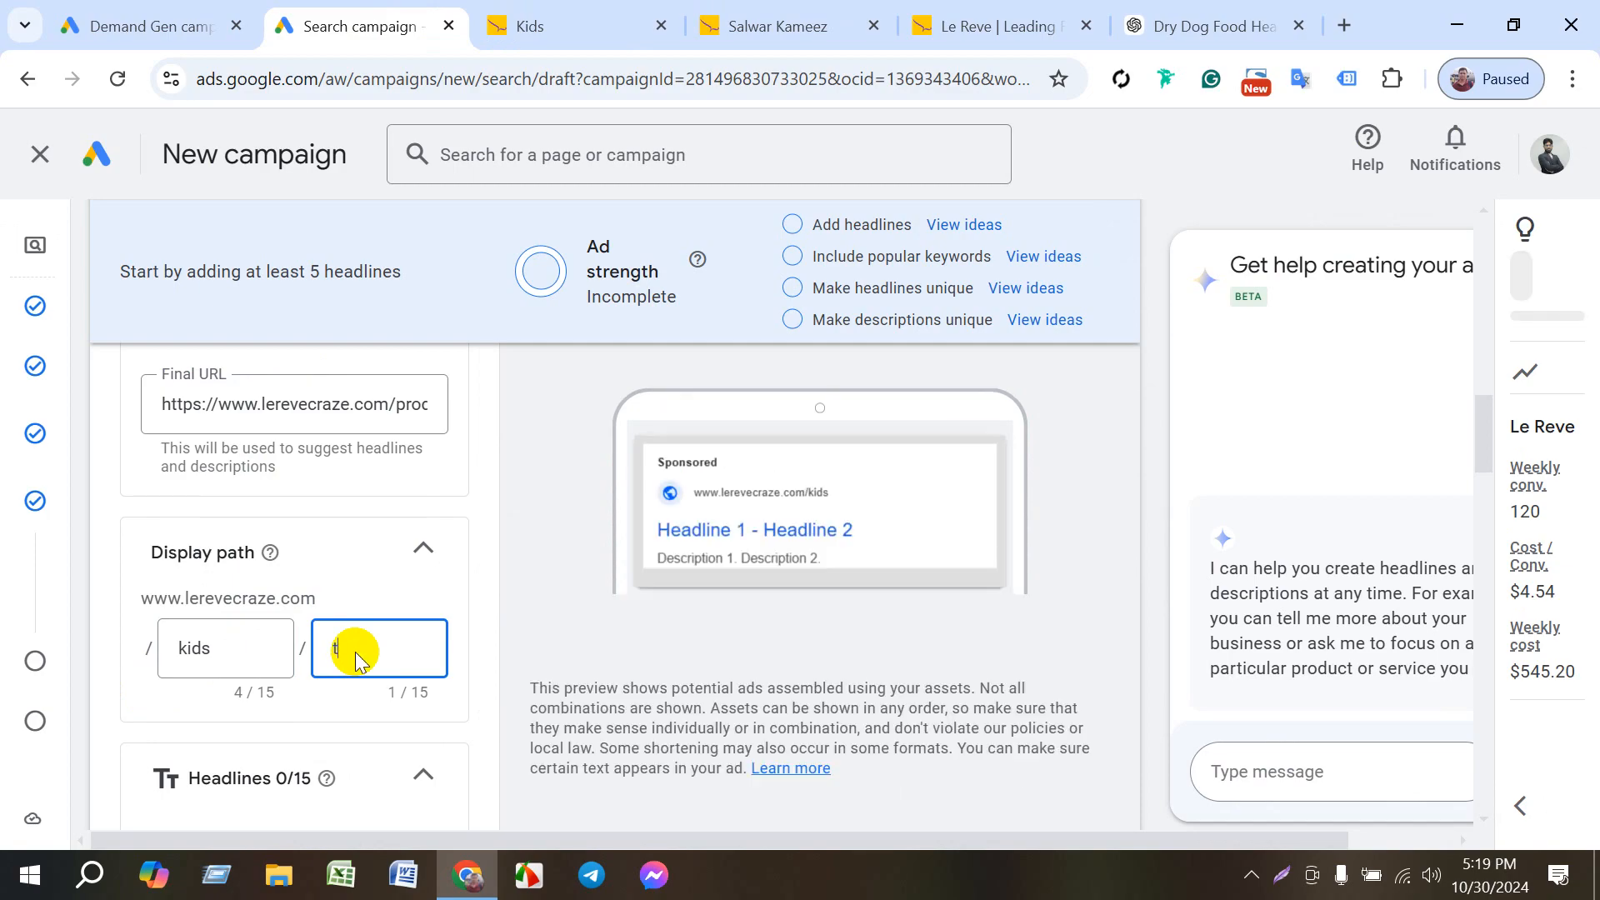
text(ops)
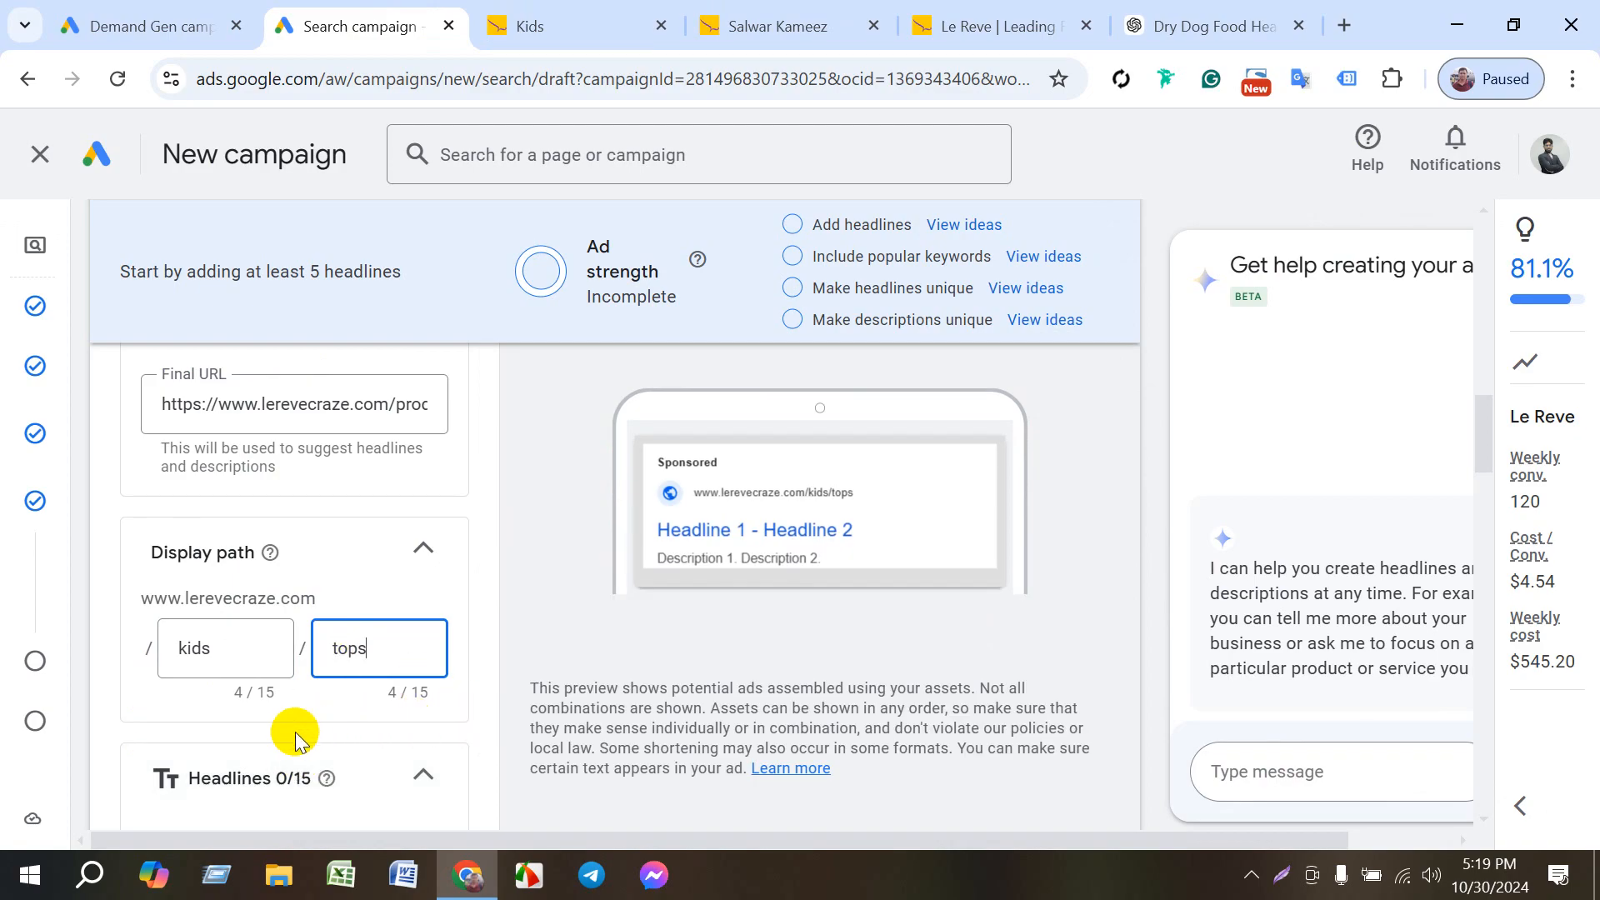
scroll(310, 733, down, 3)
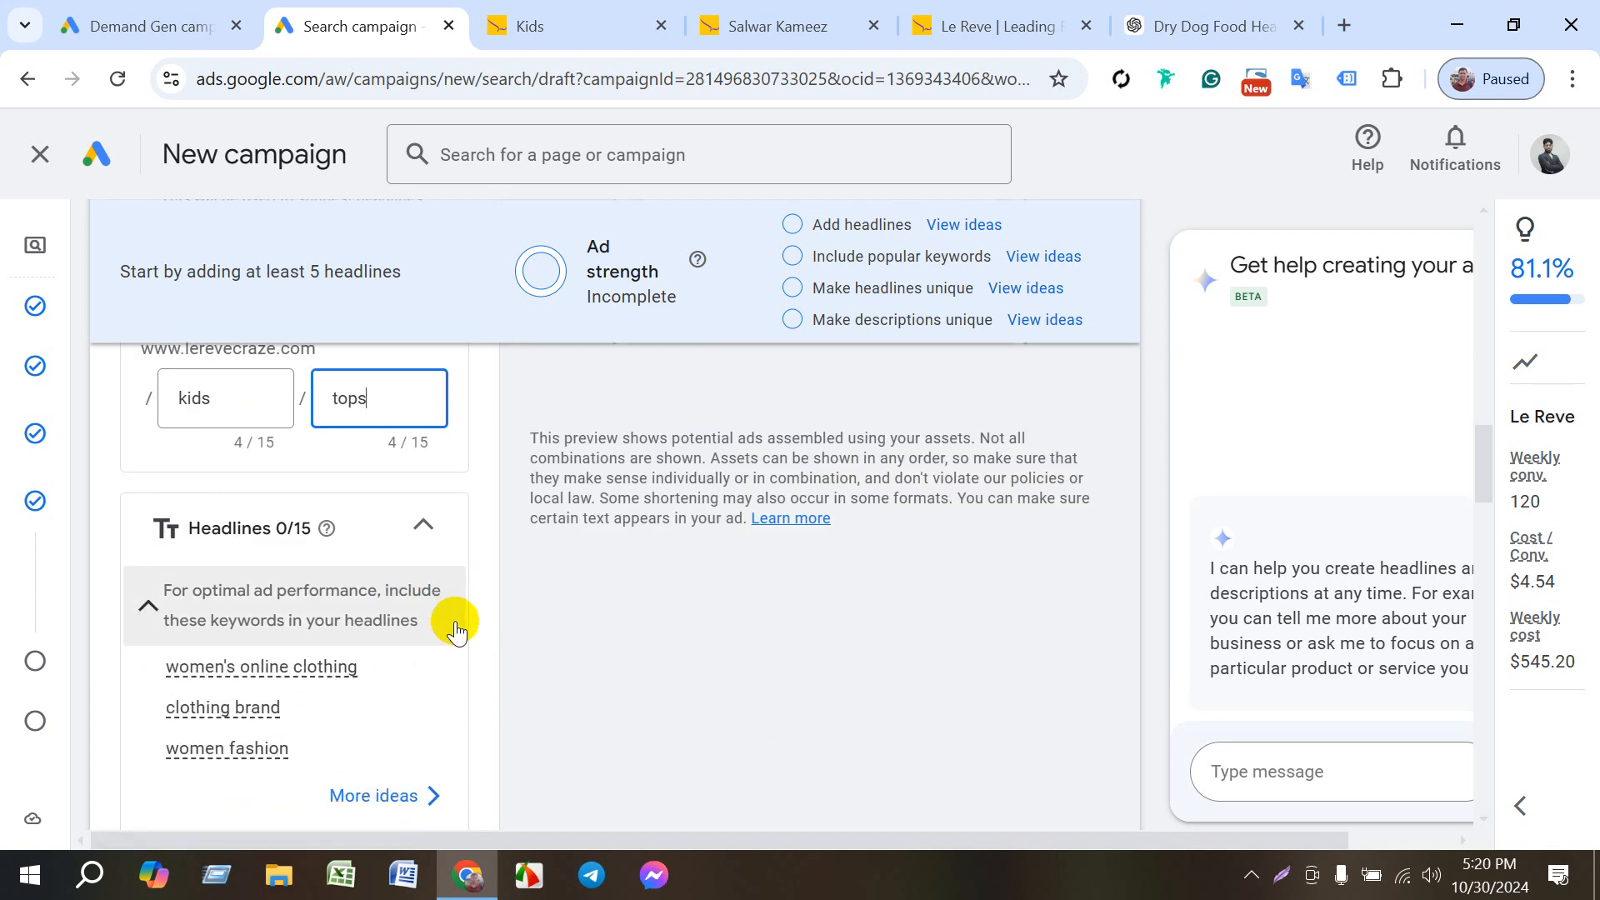
scroll(439, 746, down, 1)
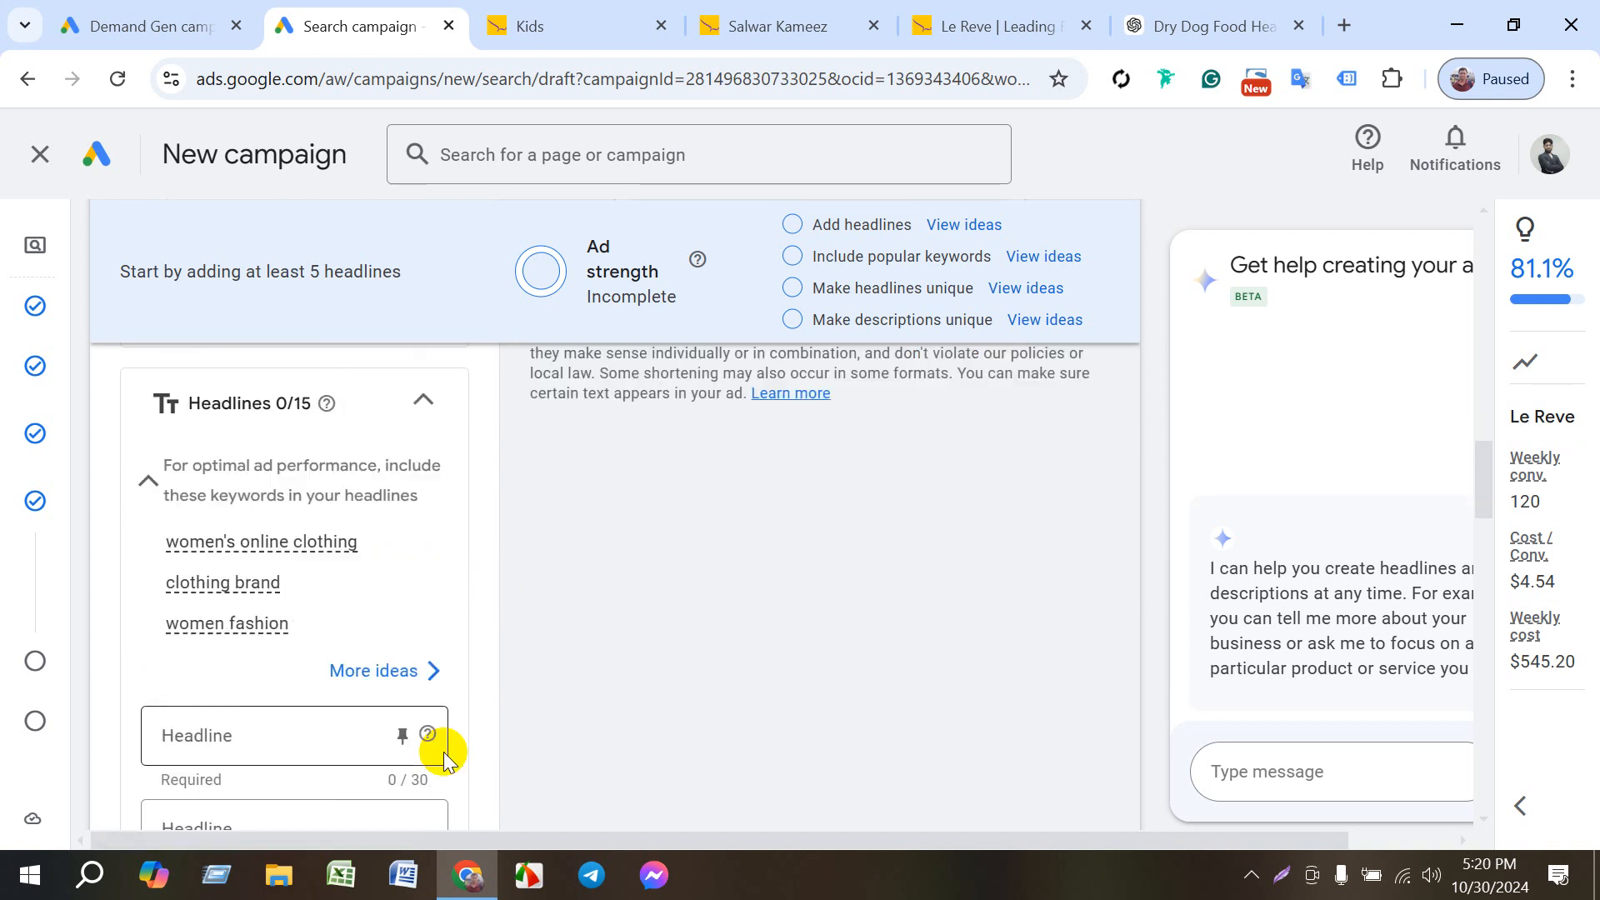
- Set the ad's first headline to the suggested Kids Clothing
click(406, 676)
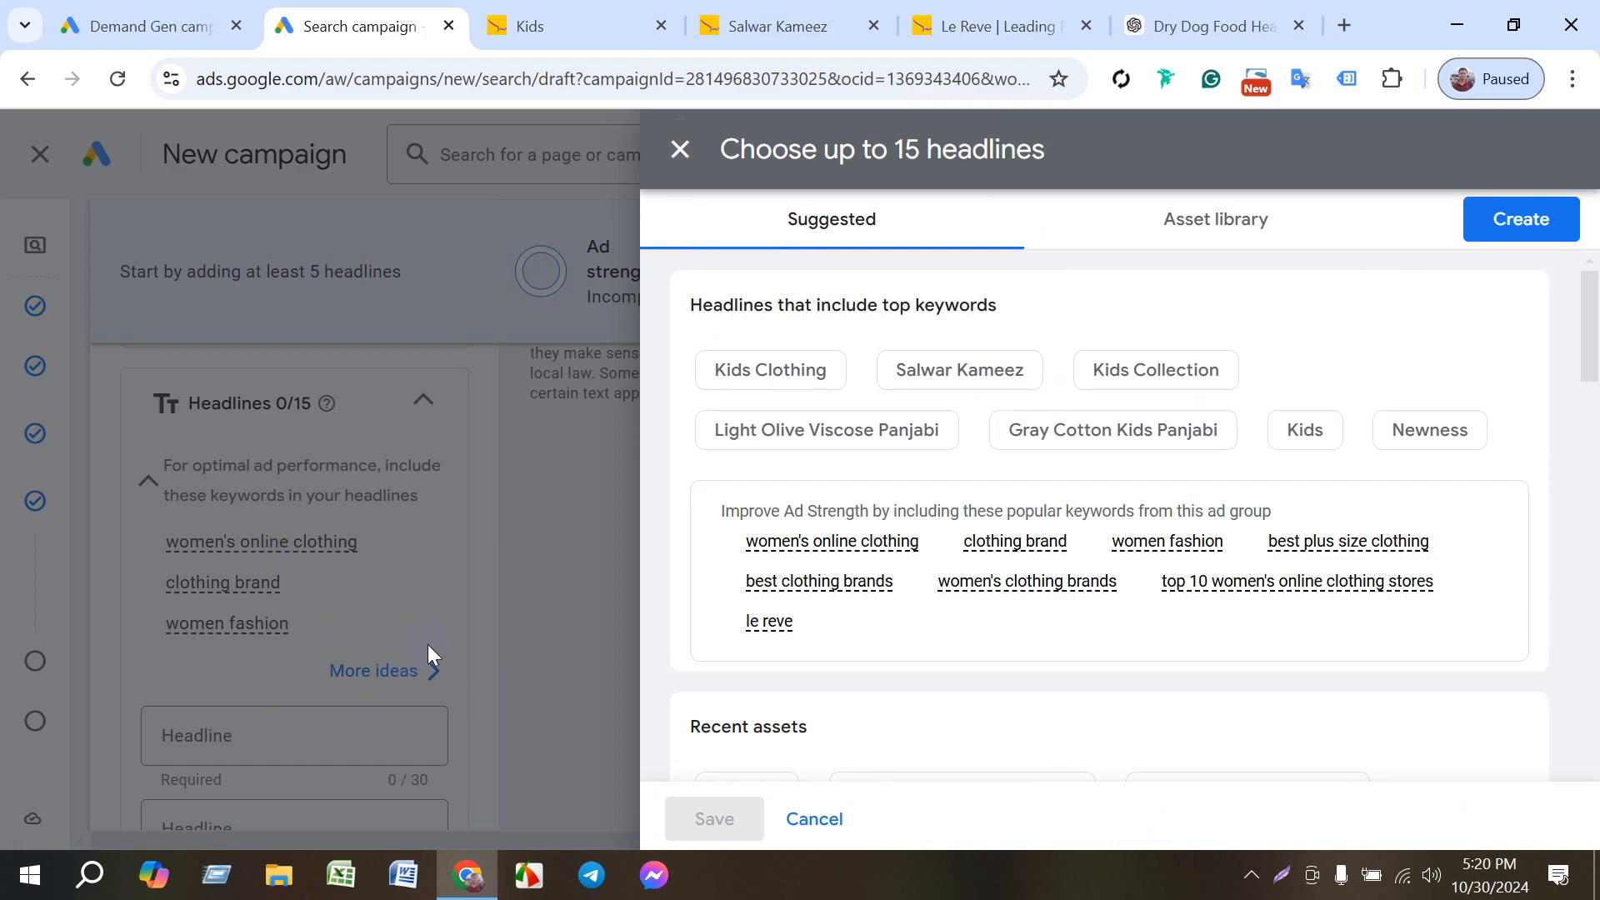
click(815, 819)
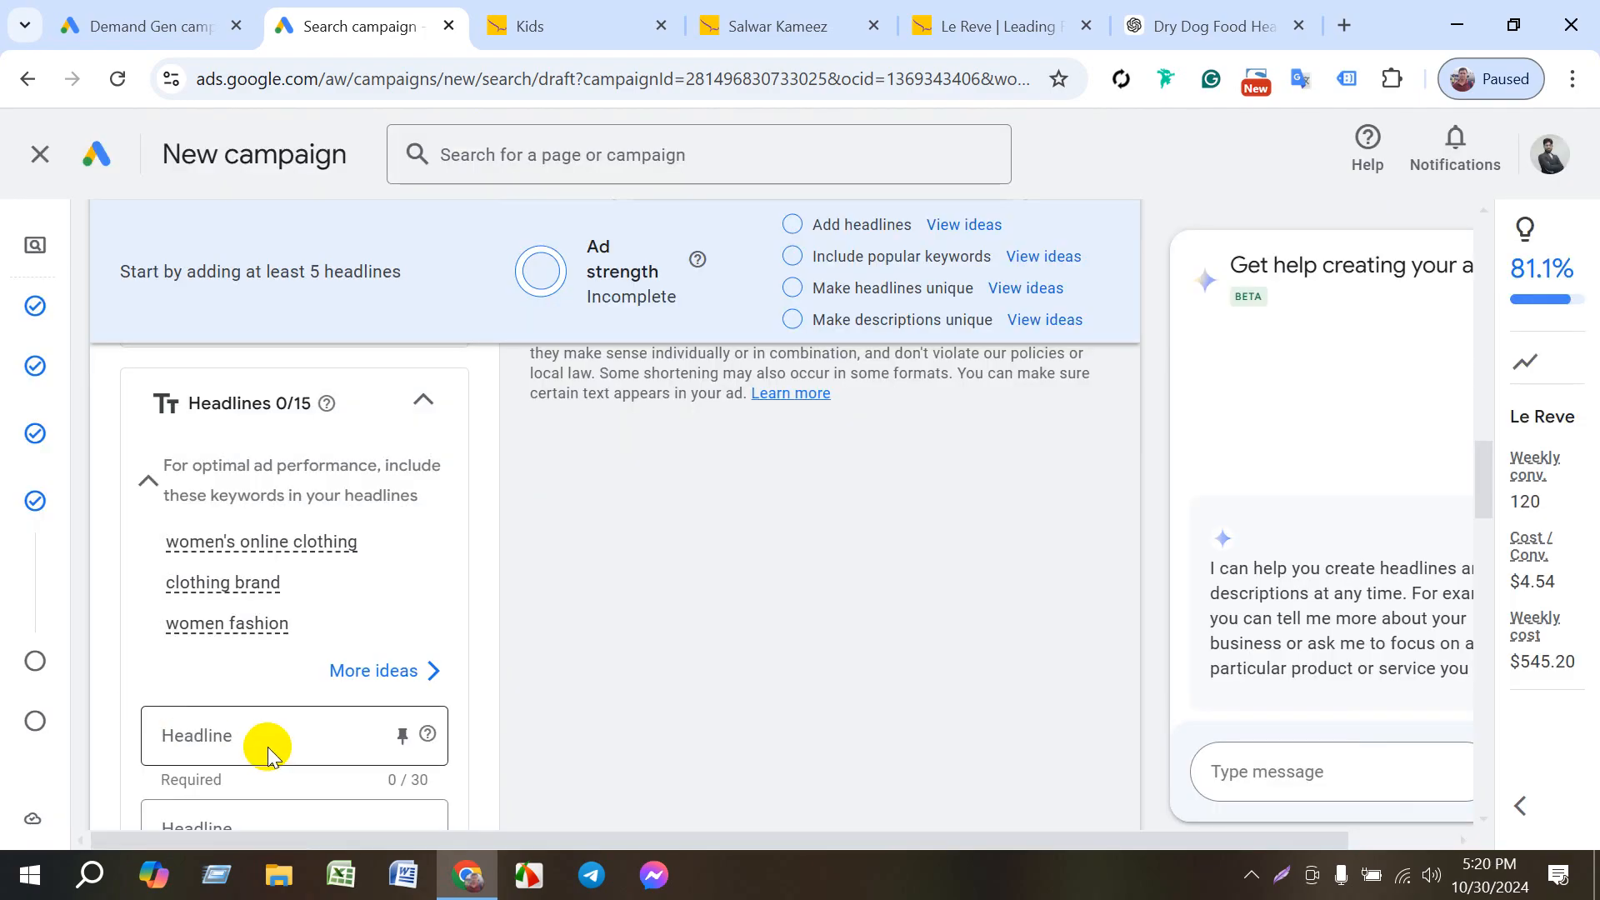
click(268, 745)
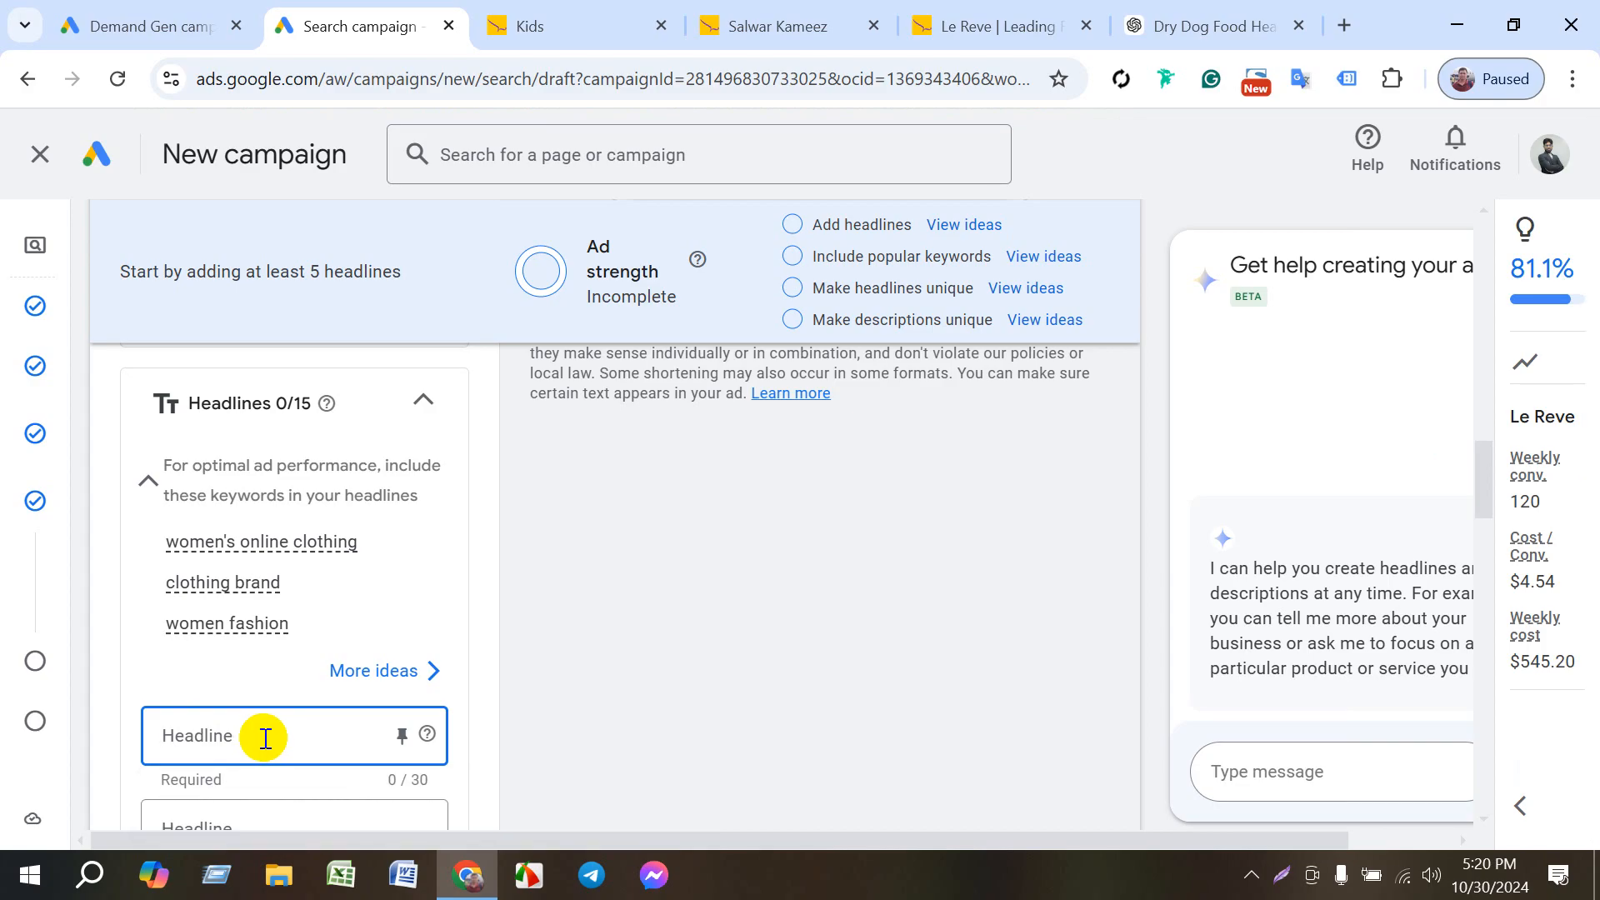
scroll(265, 739, down, 1)
click(254, 603)
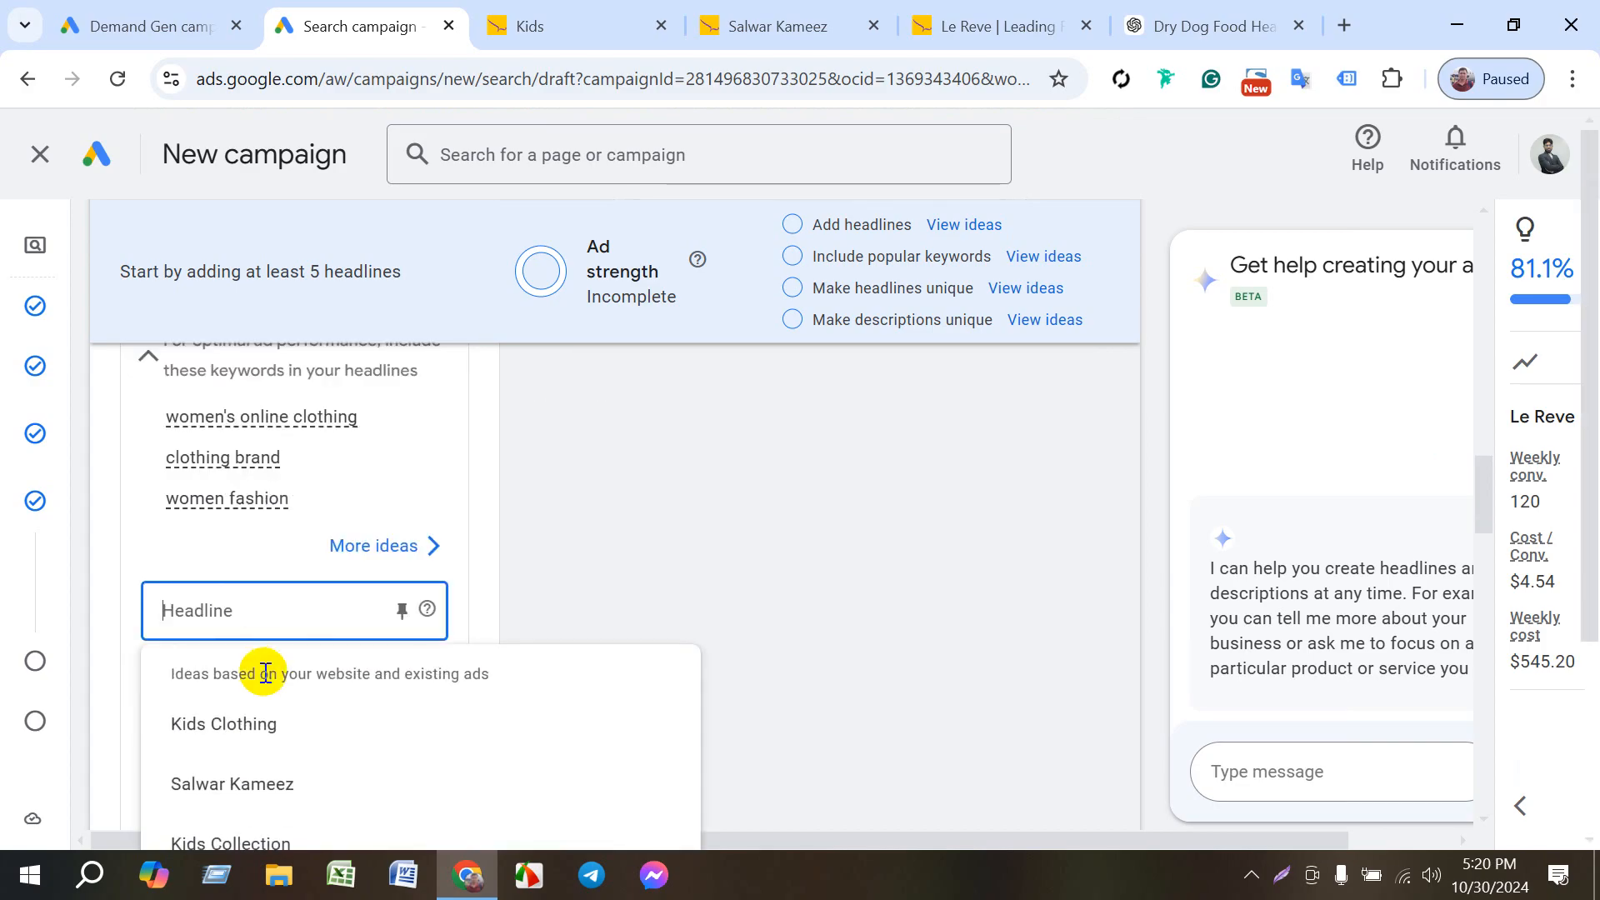
click(247, 726)
- Fill the second and third headlines with the suggestions Kids Collection and Kids
click(246, 698)
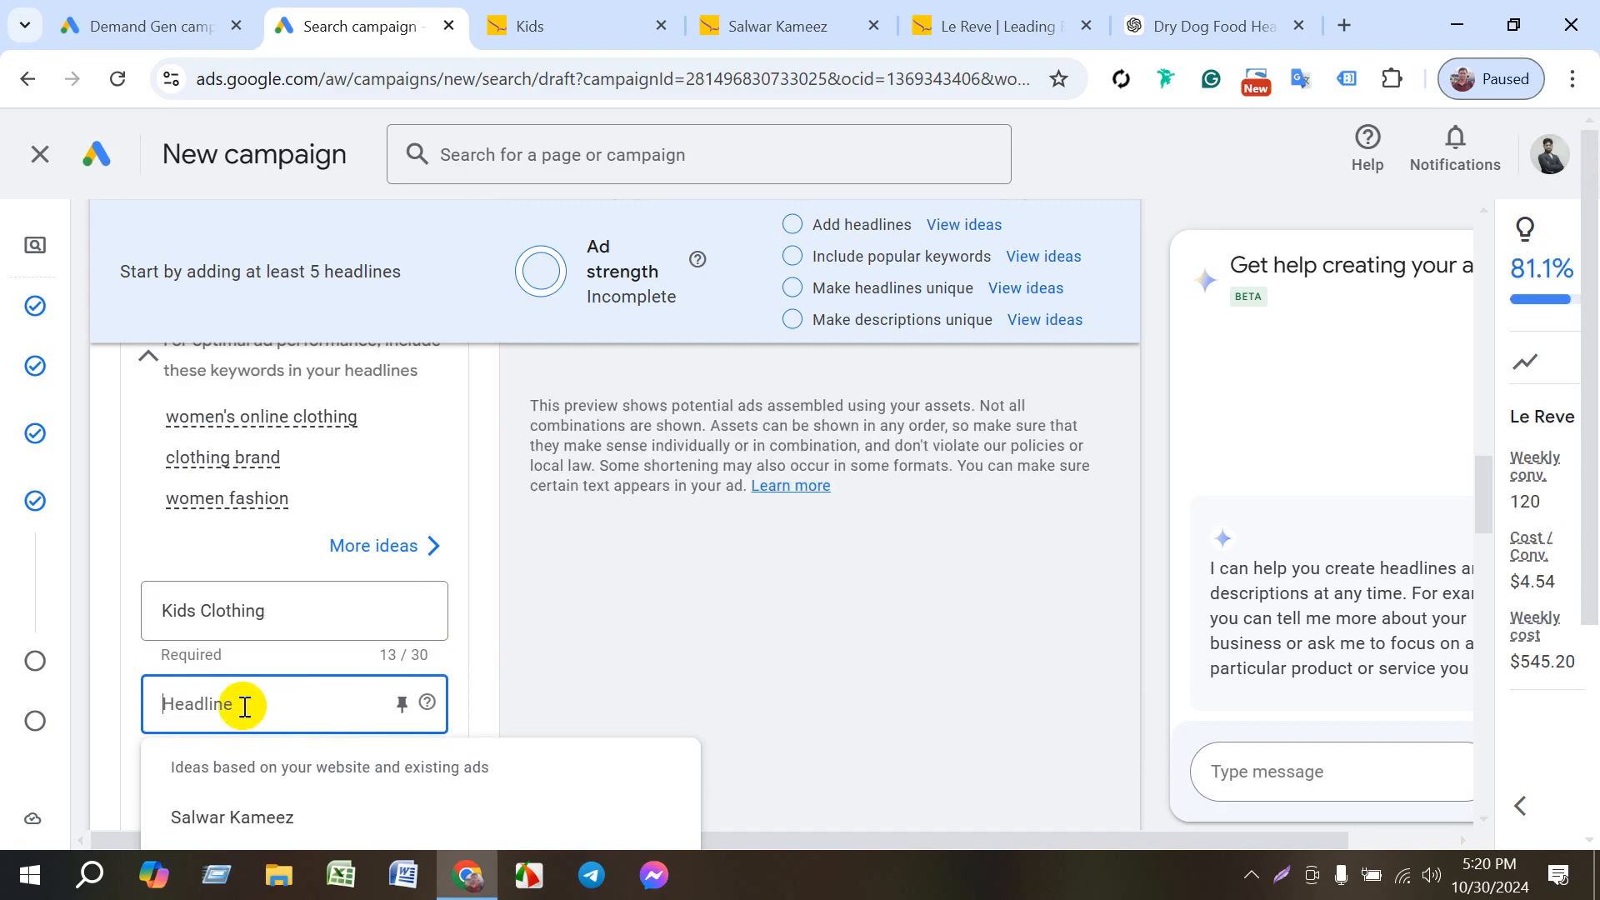
scroll(280, 702, down, 2)
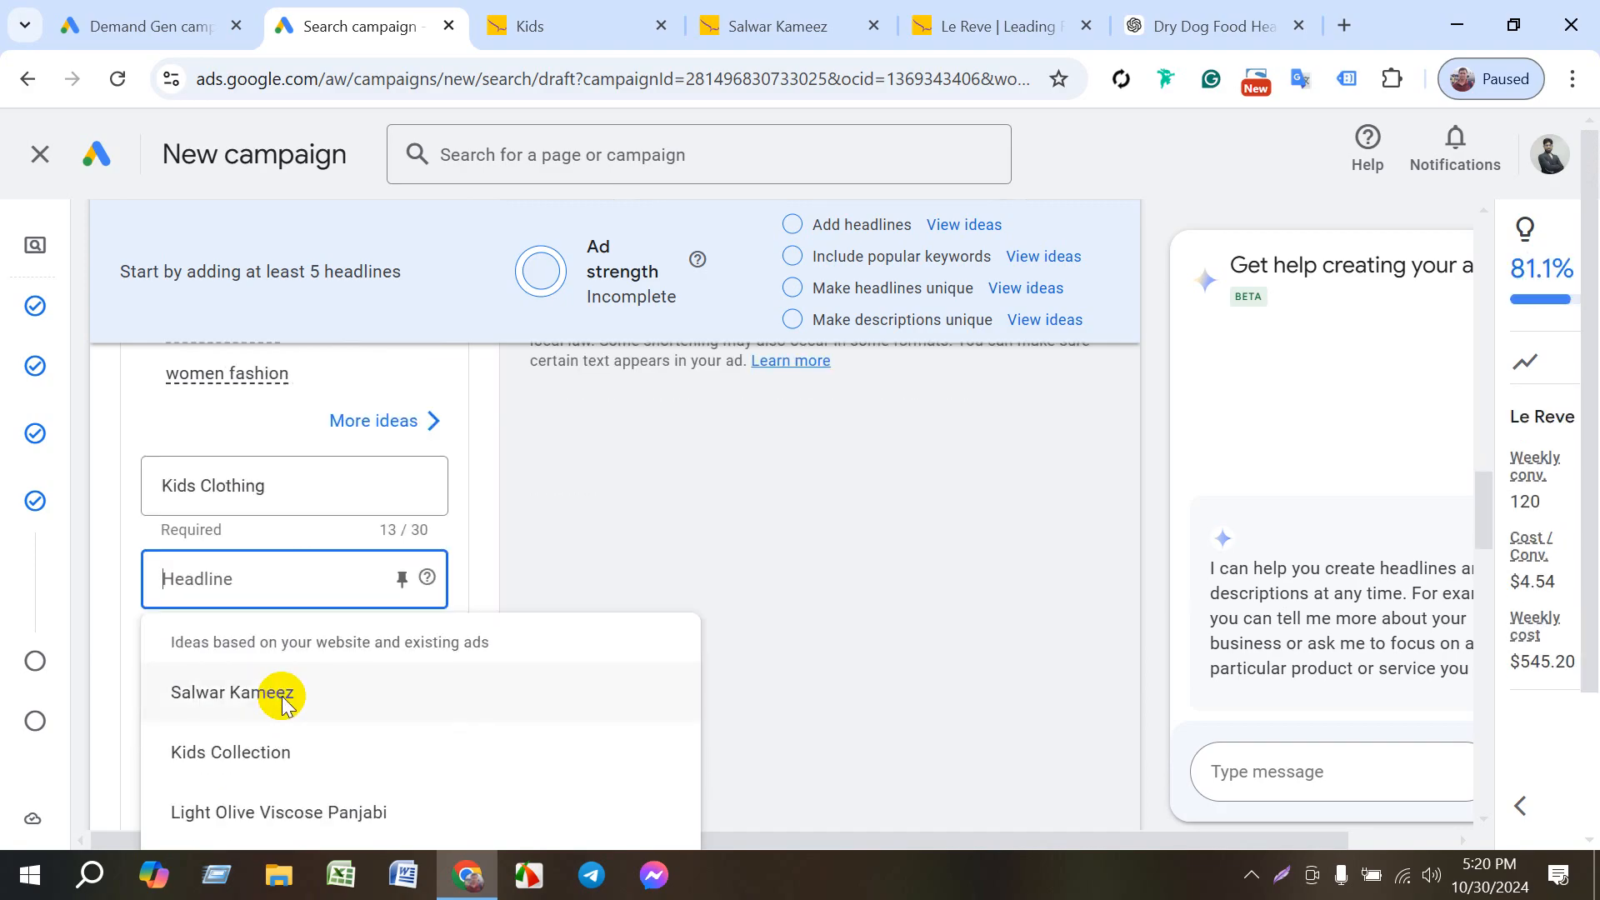
click(261, 760)
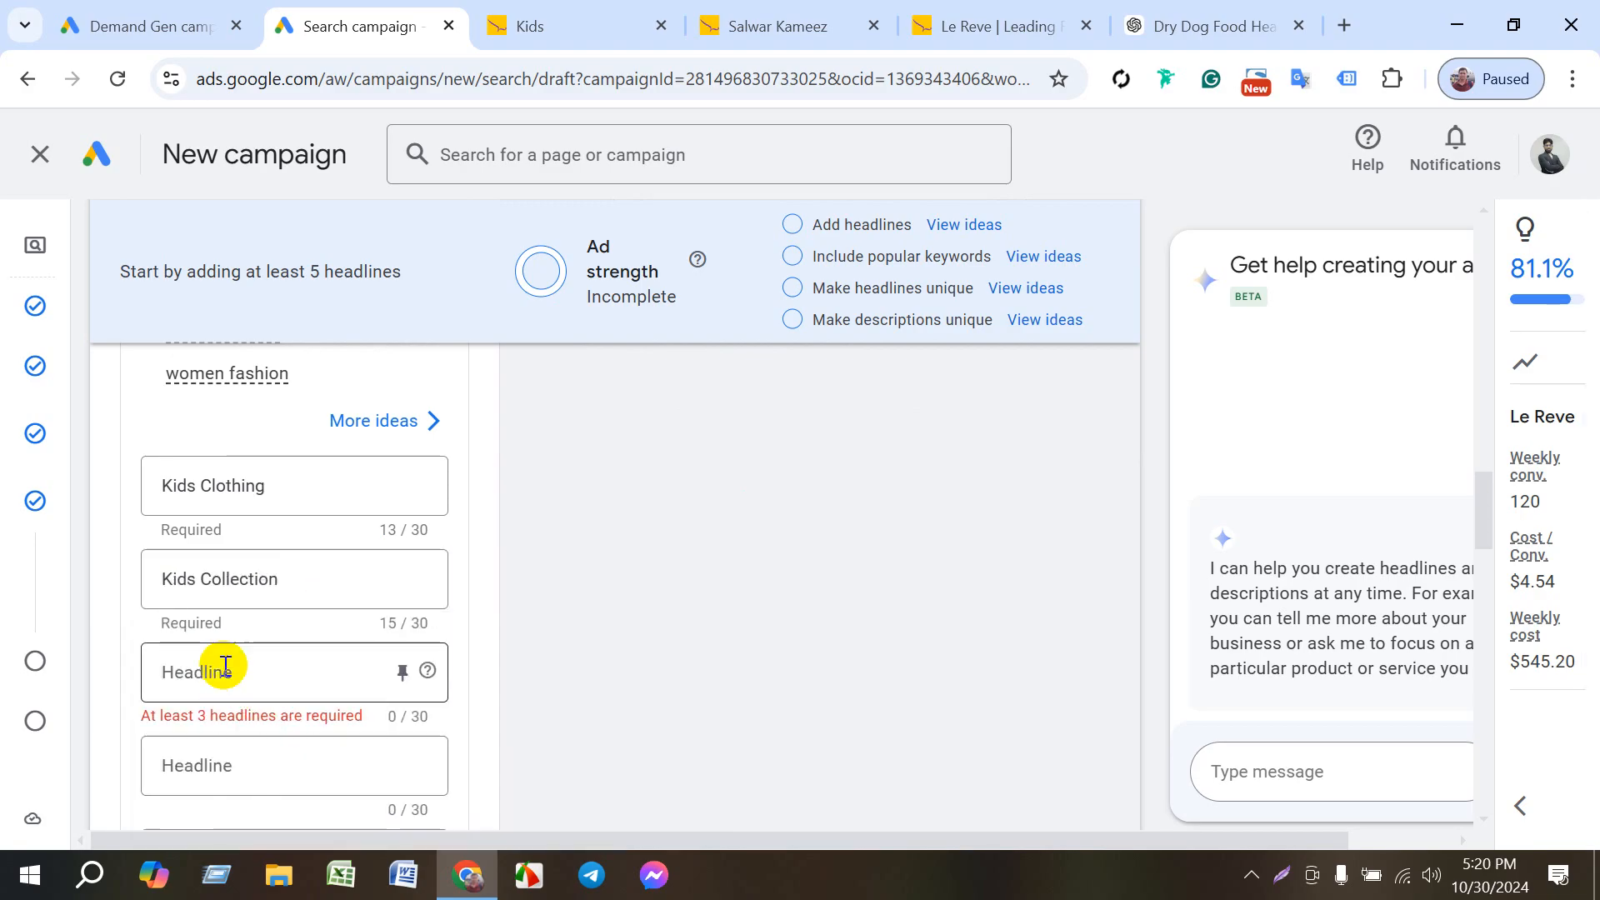
click(225, 667)
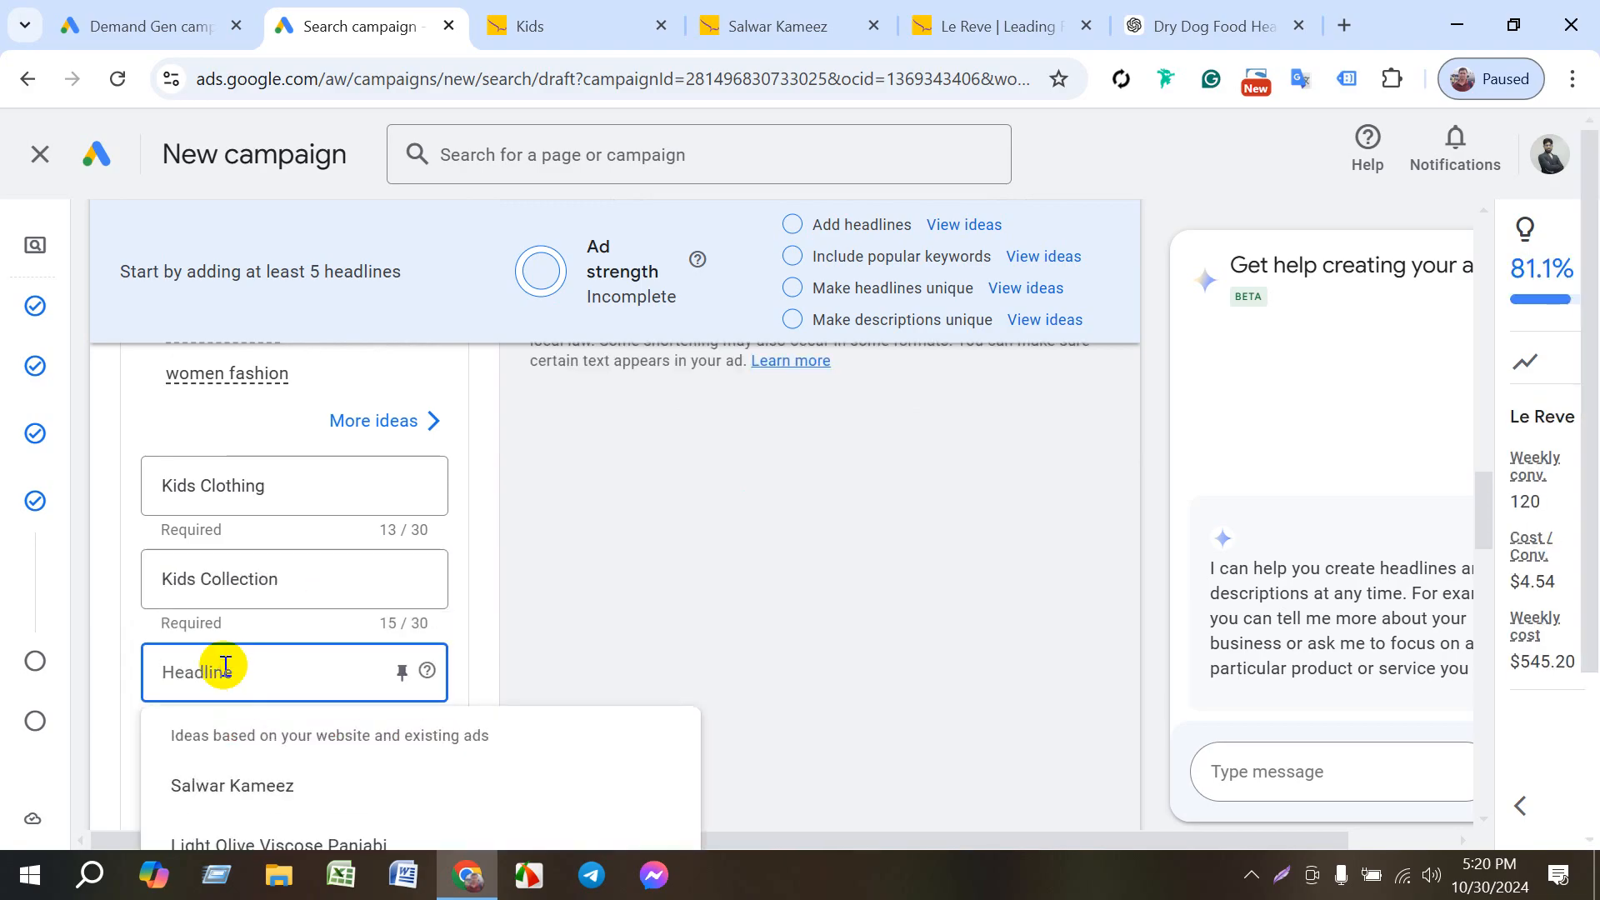
scroll(225, 666, down, 1)
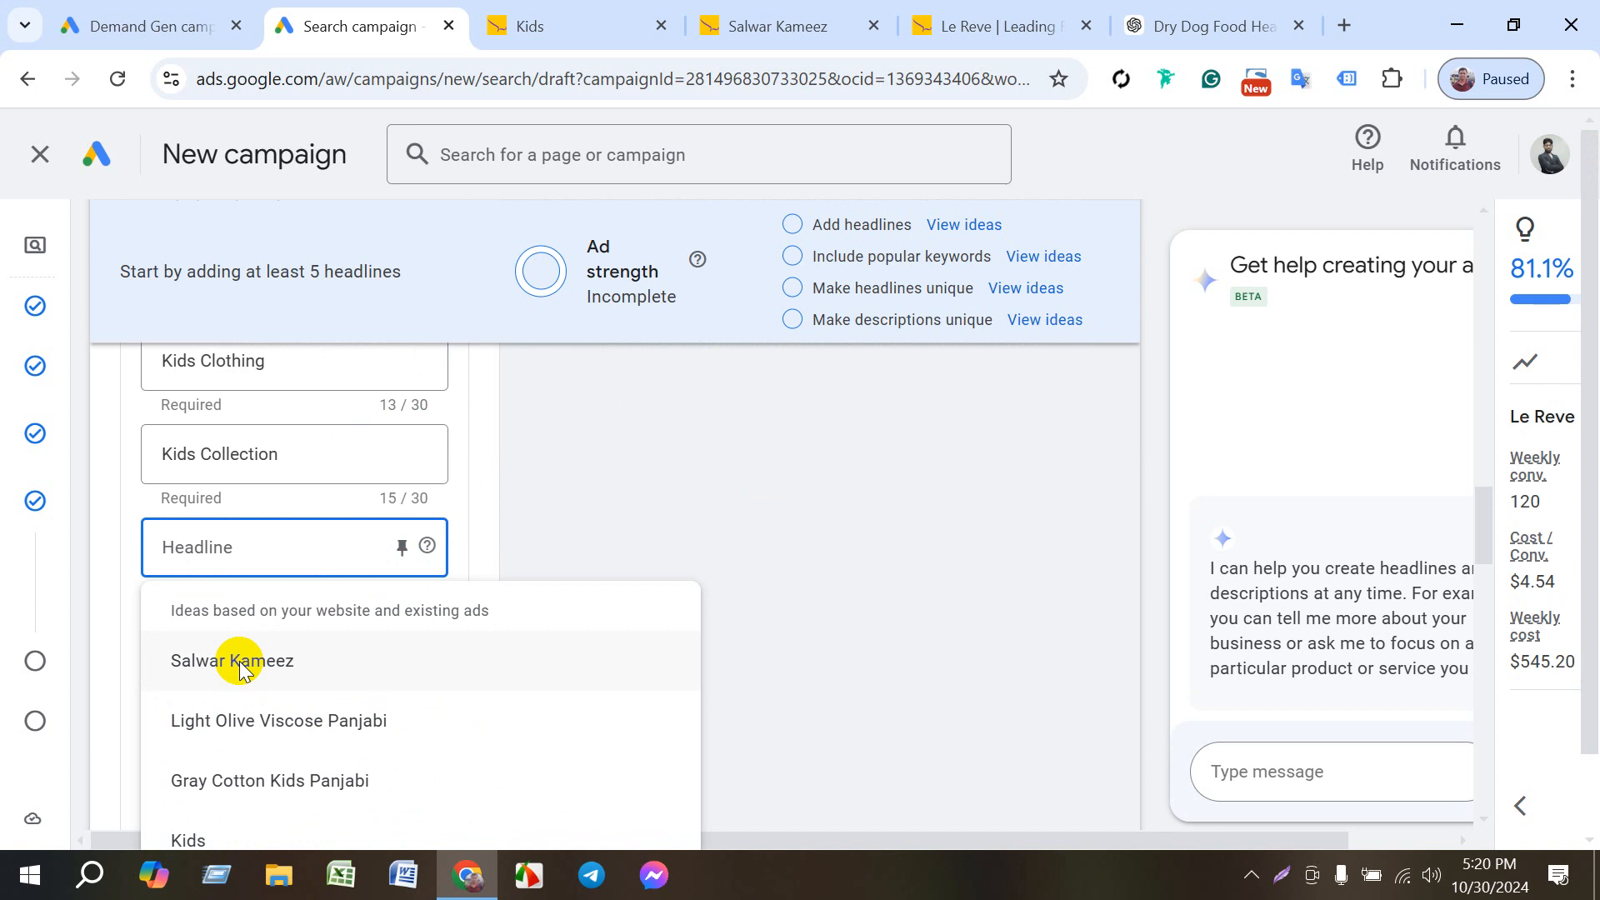
click(200, 842)
scroll(286, 705, down, 1)
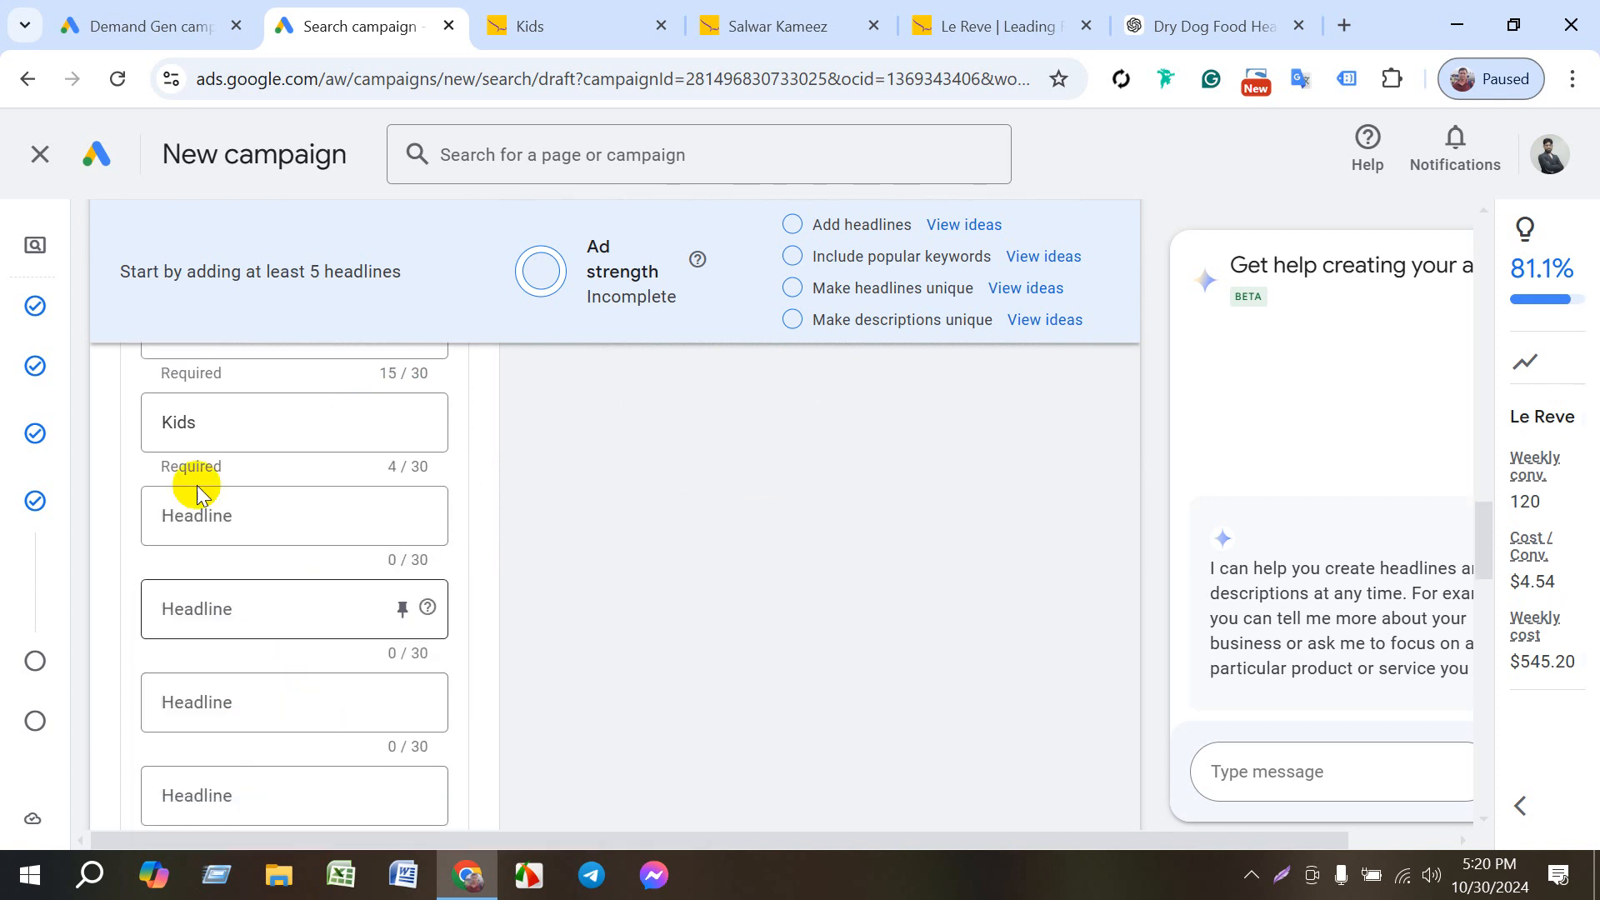
click(200, 515)
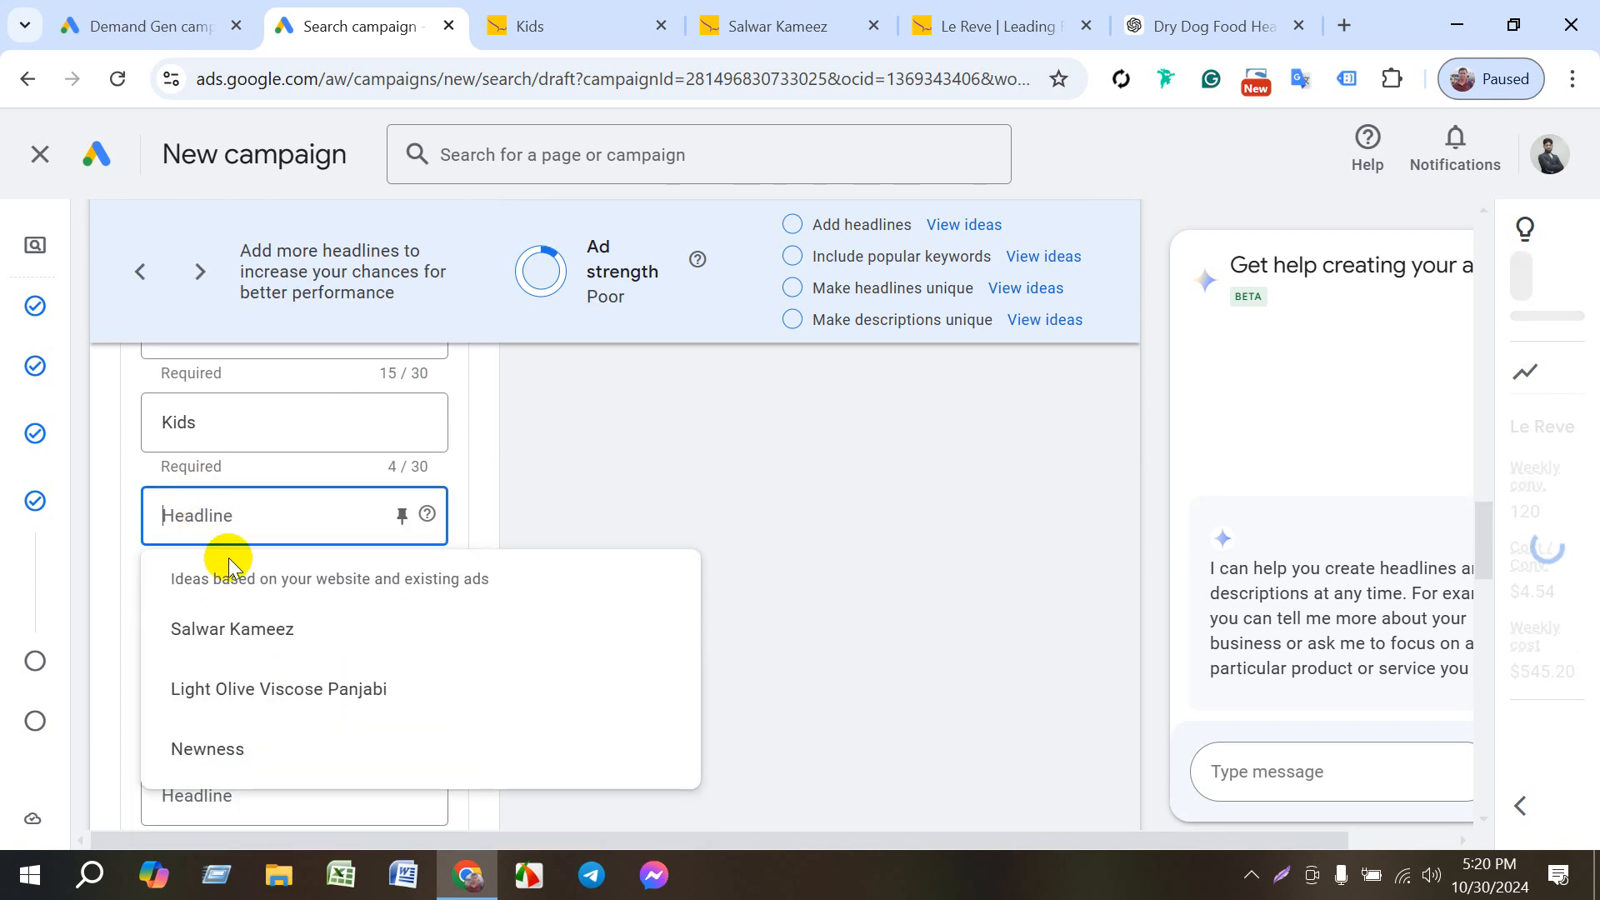
scroll(243, 602, up, 2)
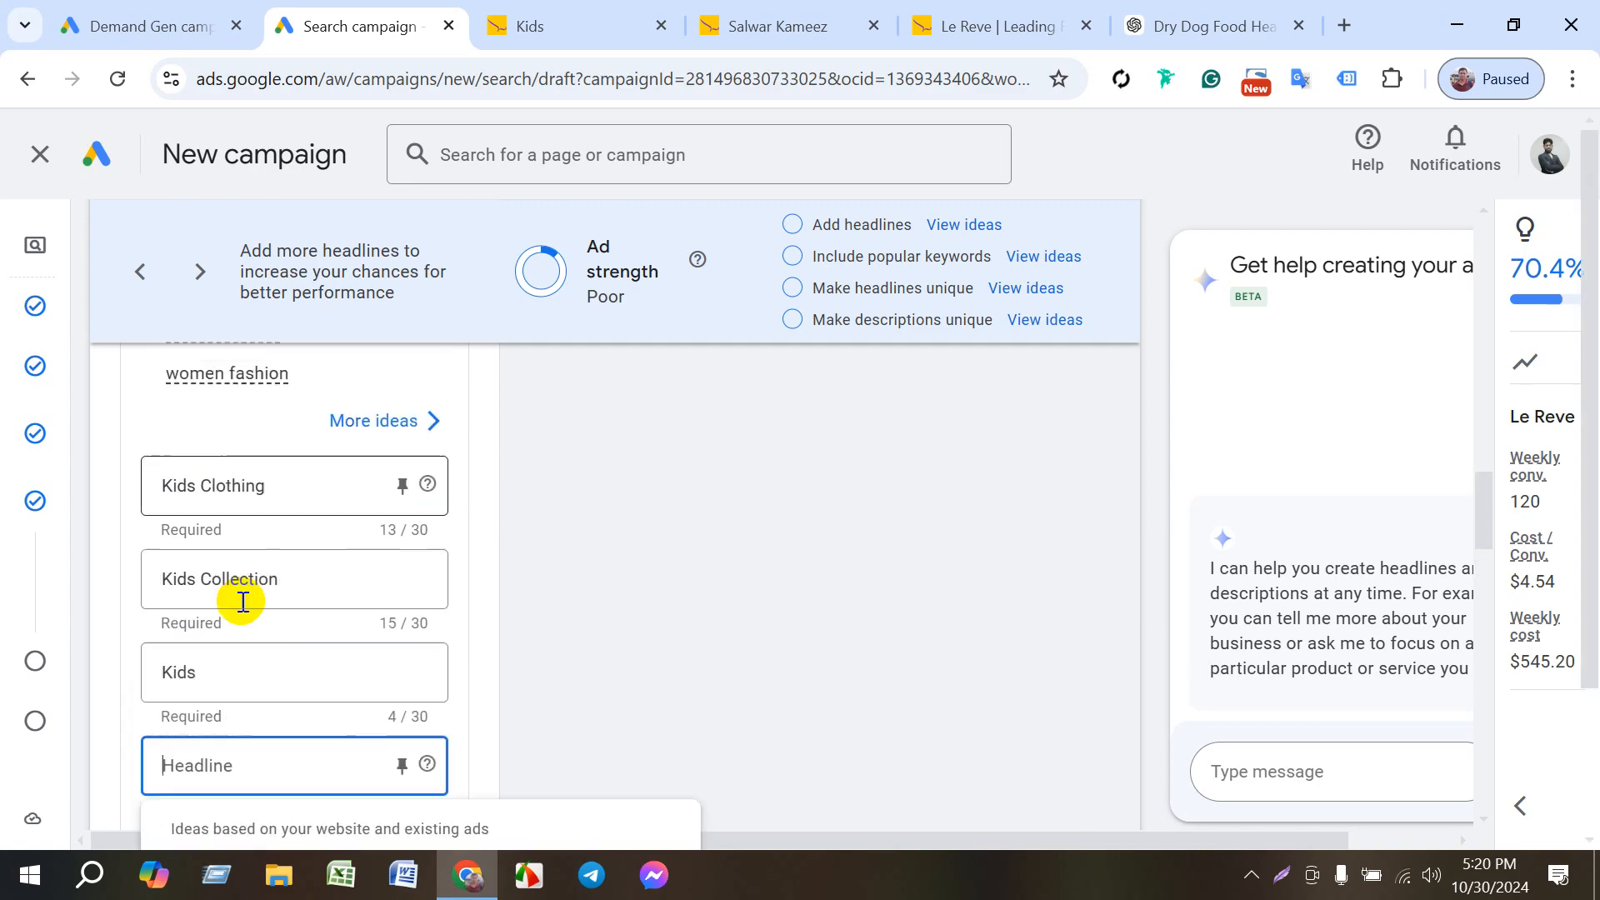
double_click(229, 668)
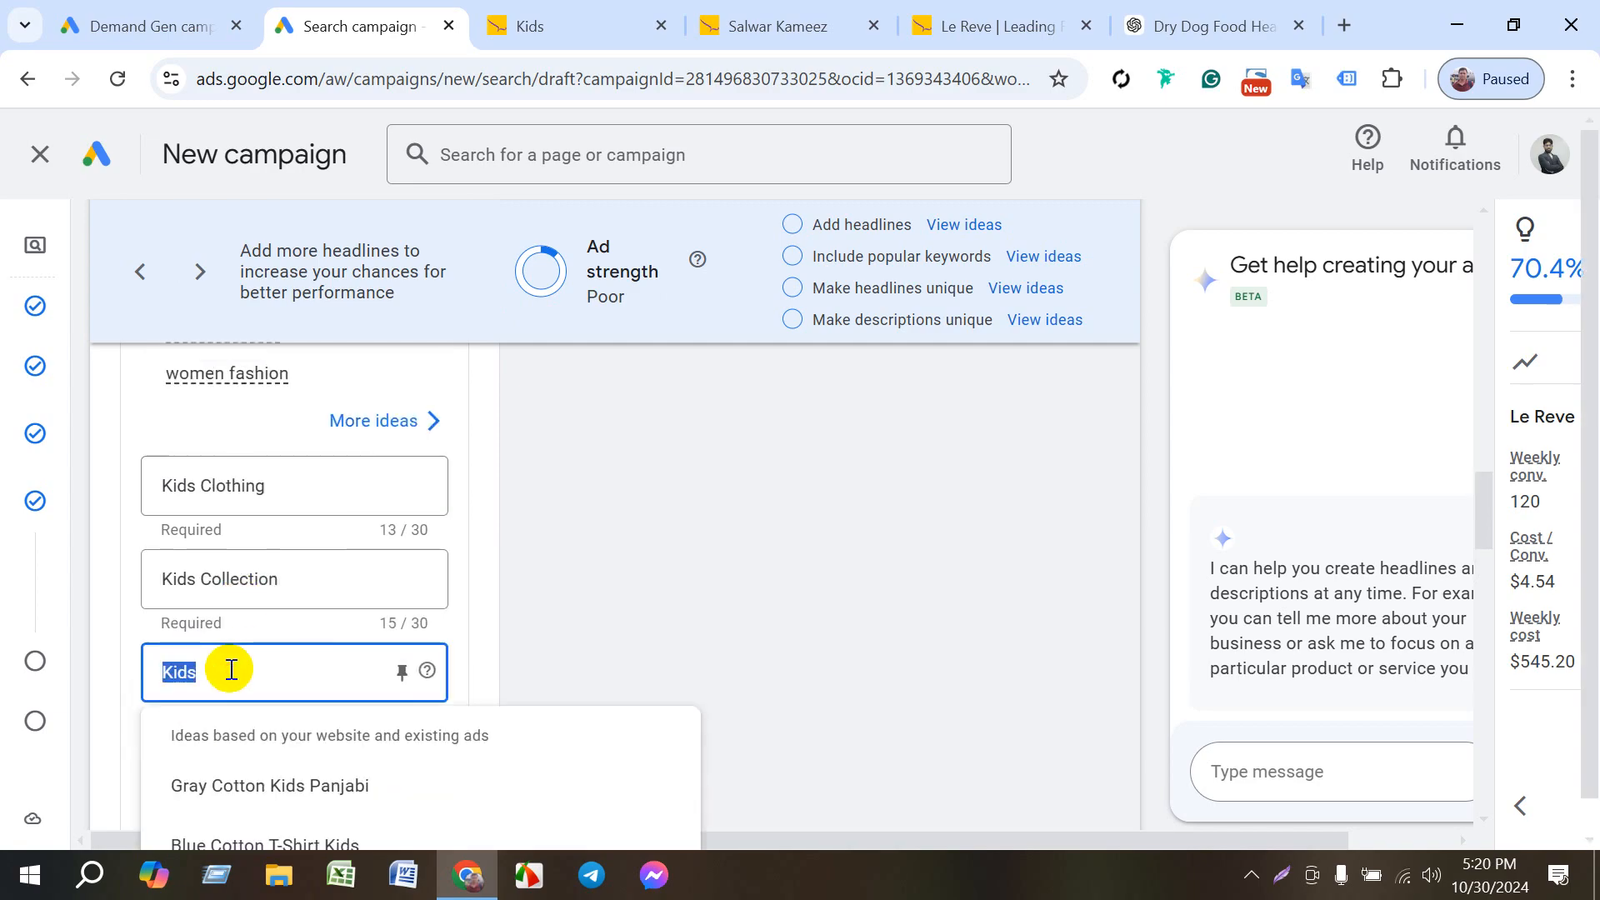
click(231, 670)
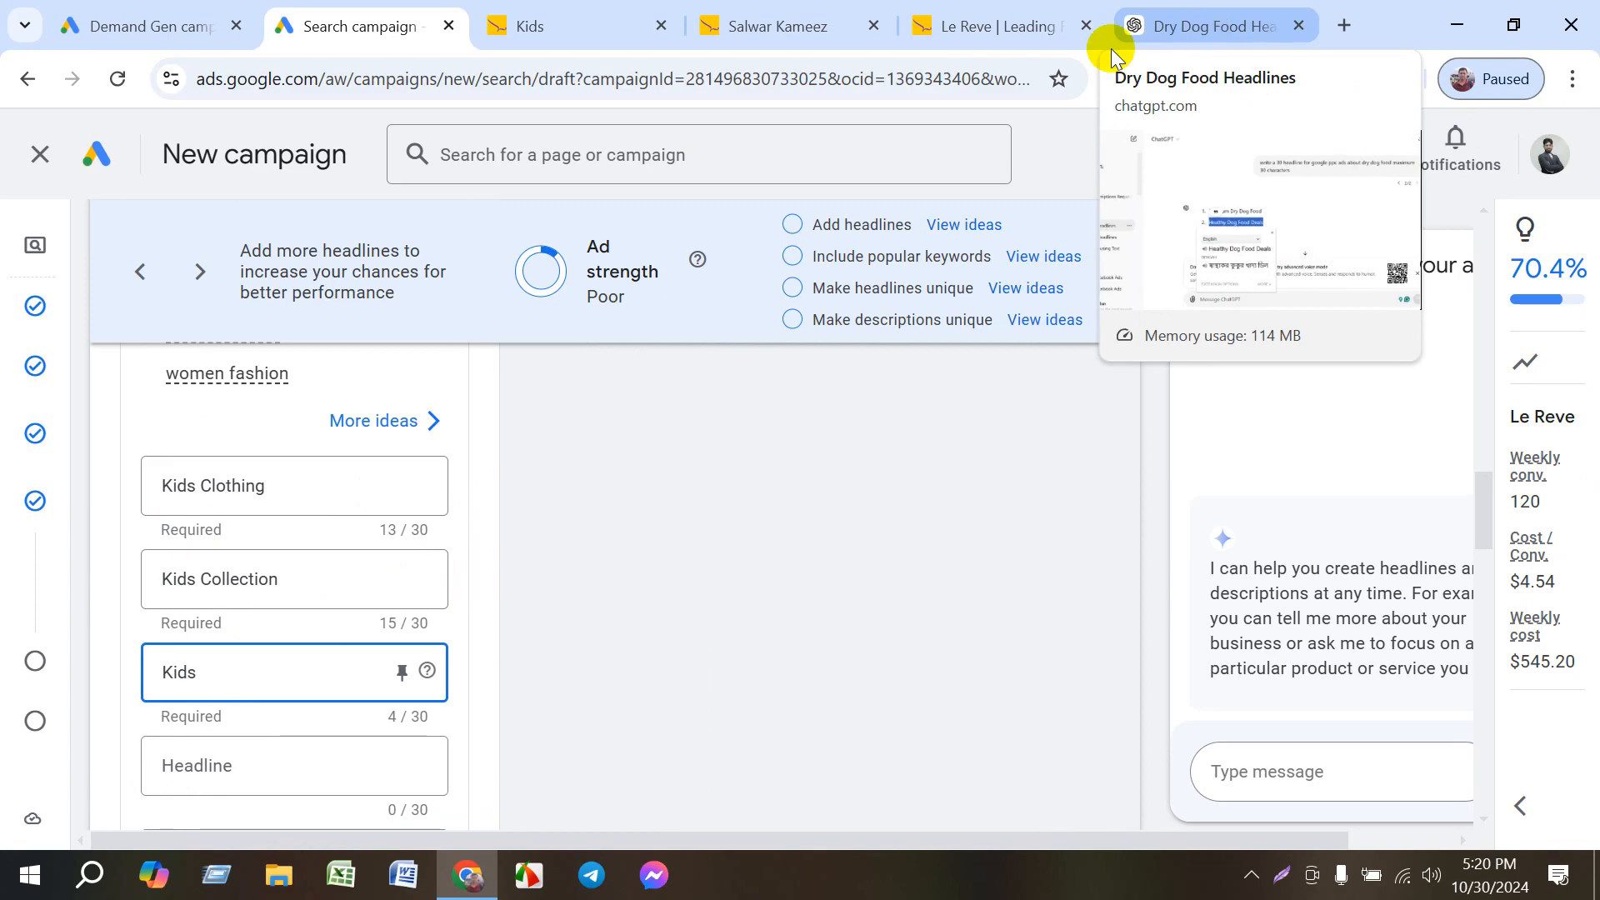
- Copy the ad's final URL and send it as a message in the Dry Dog Food Headlines chat in ChatGPT
scroll(284, 583, up, 4)
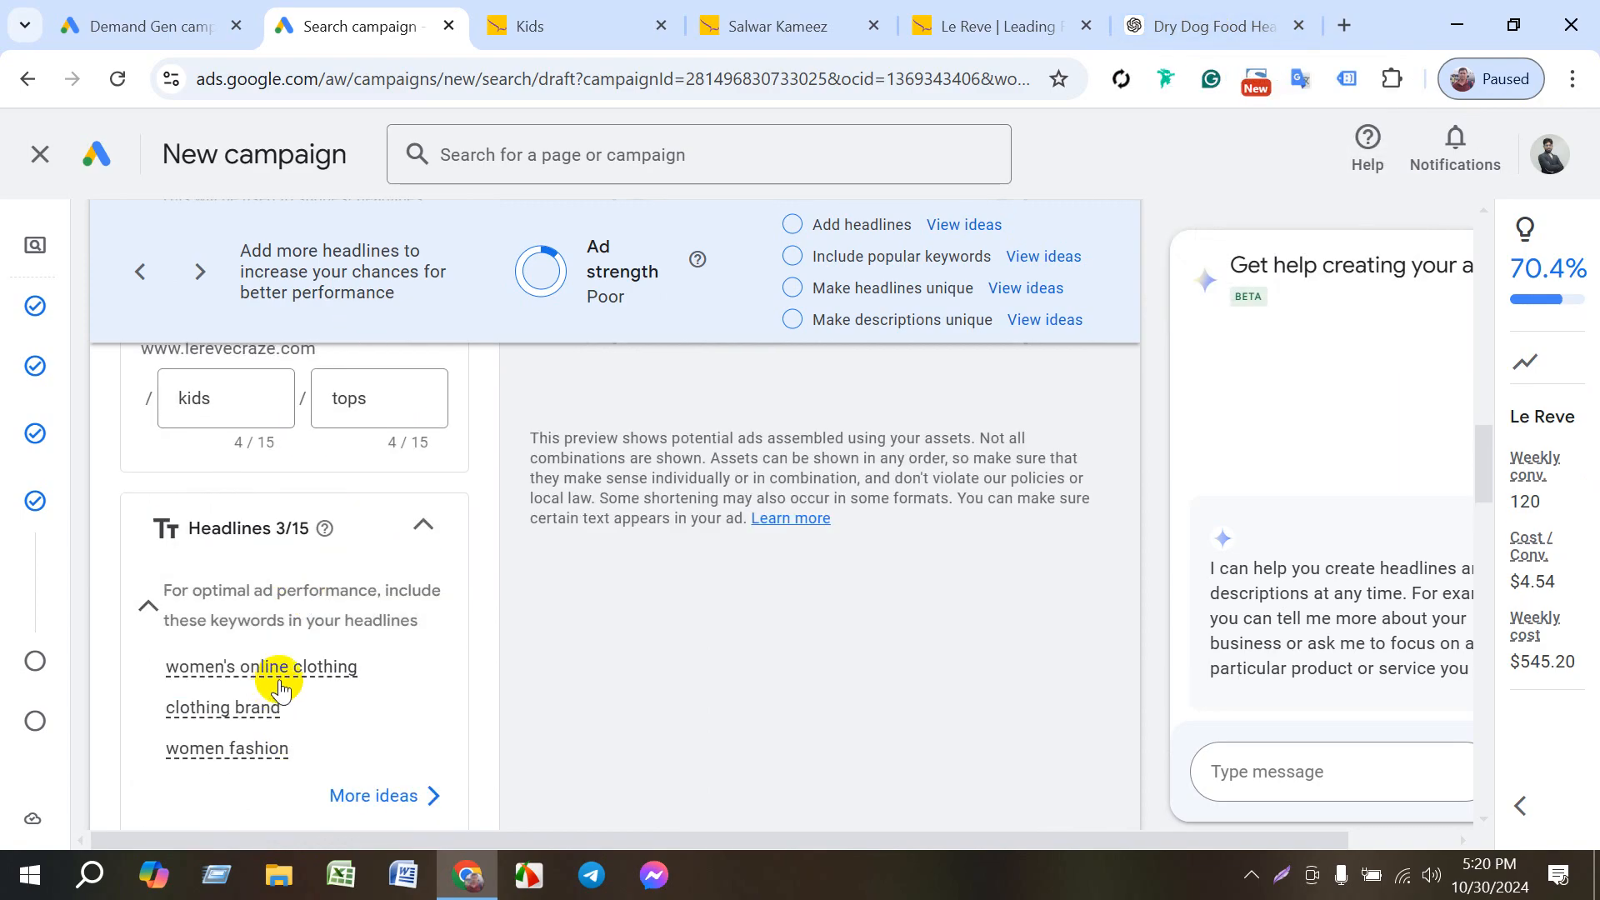
scroll(267, 675, up, 3)
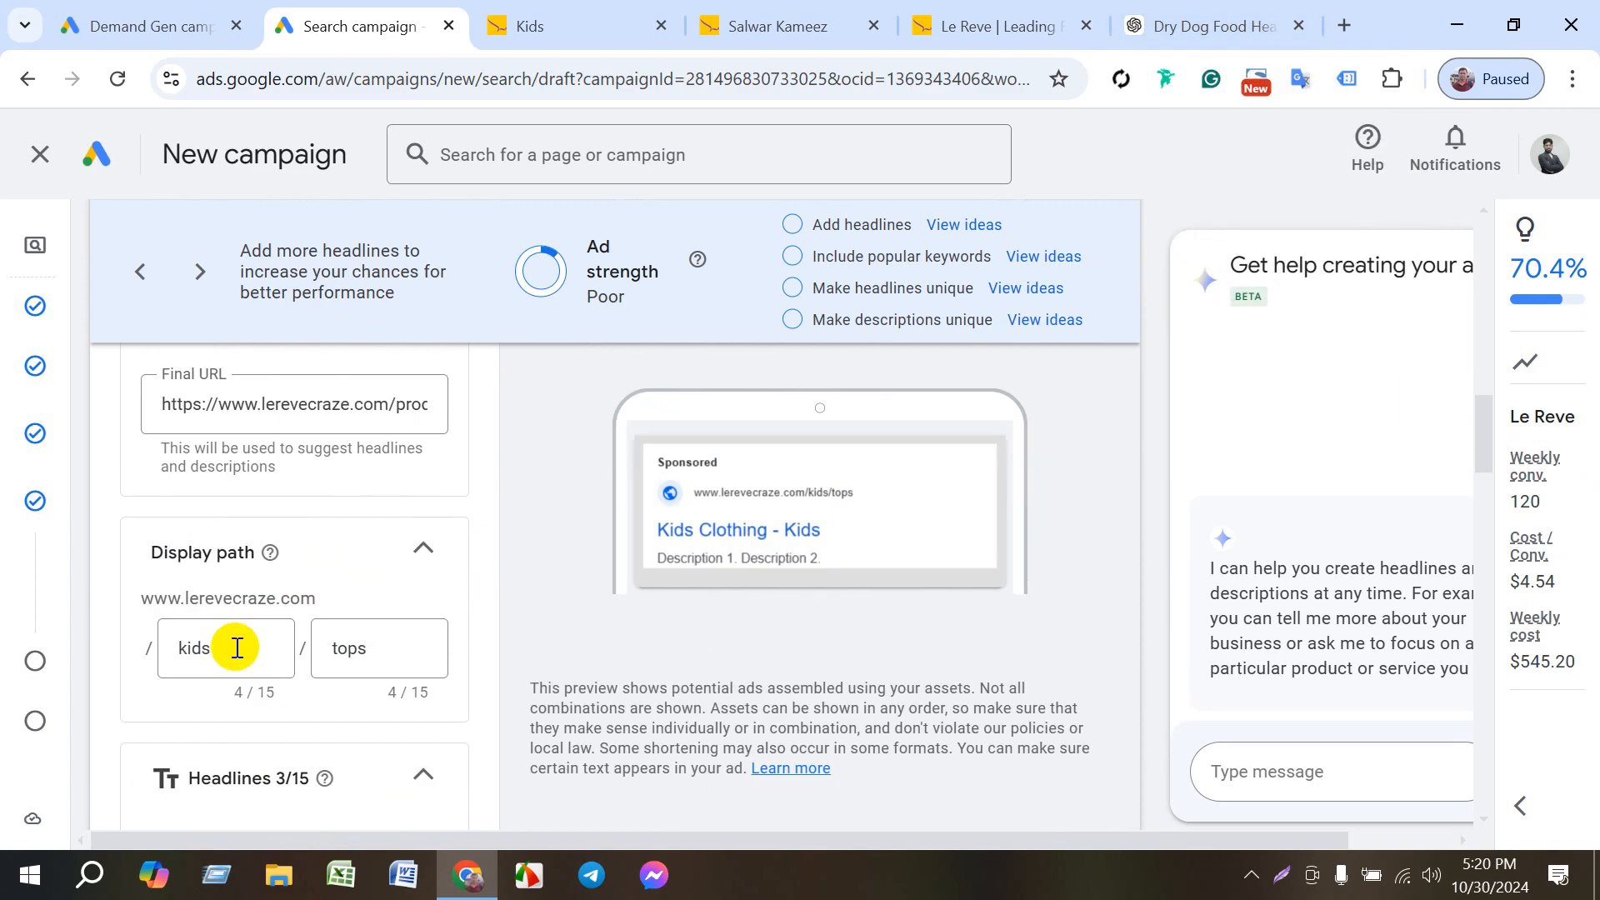
click(294, 408)
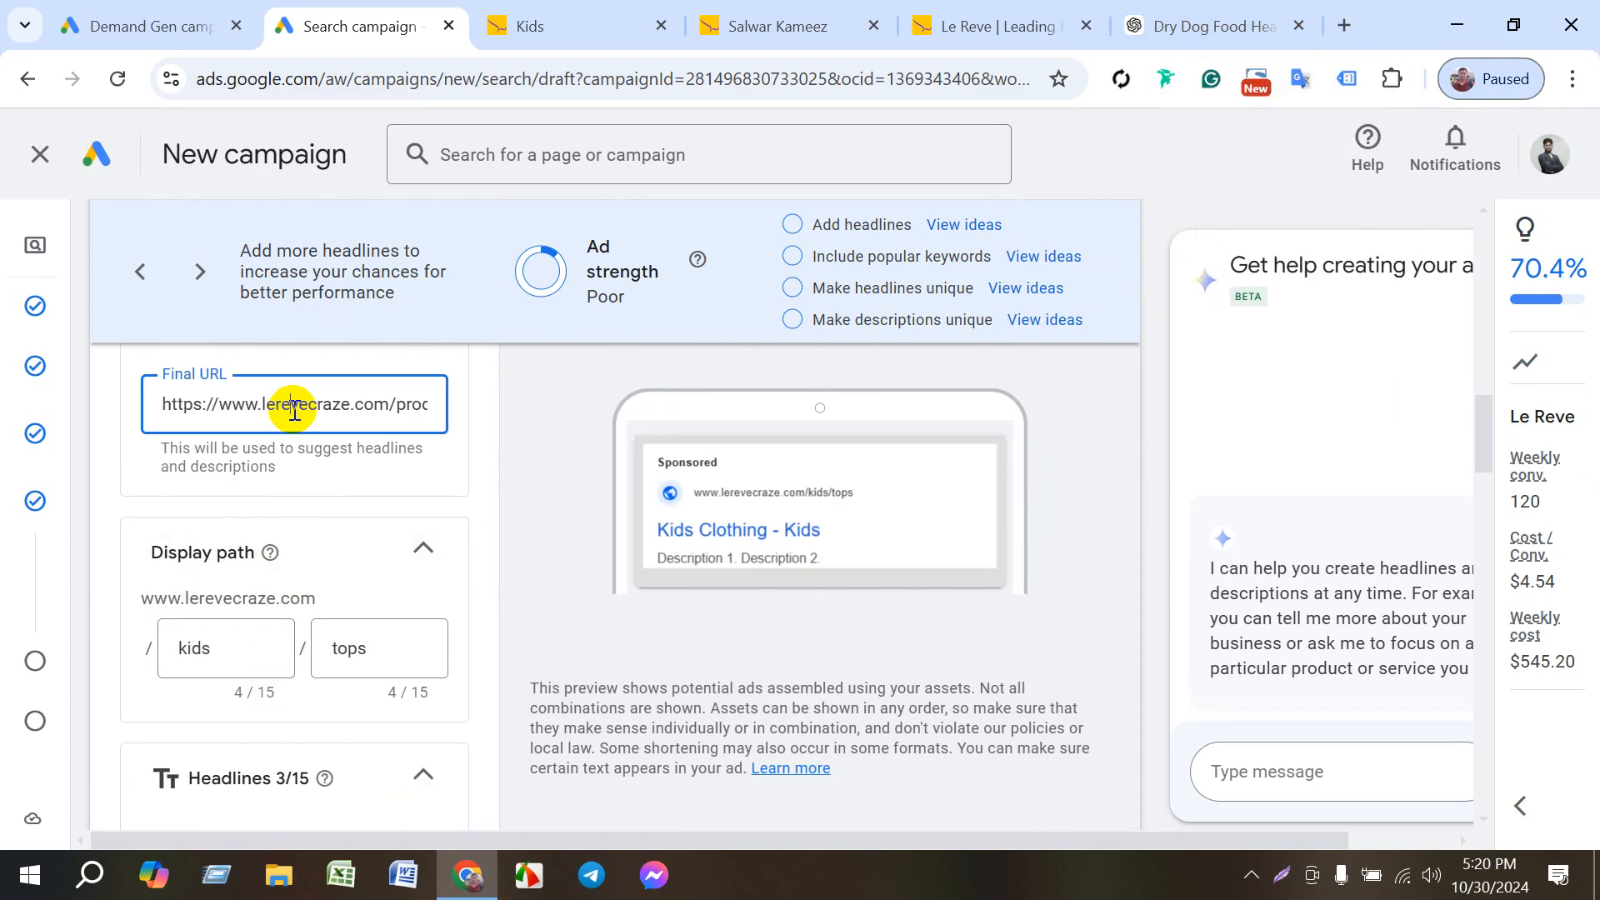
triple_click(341, 406)
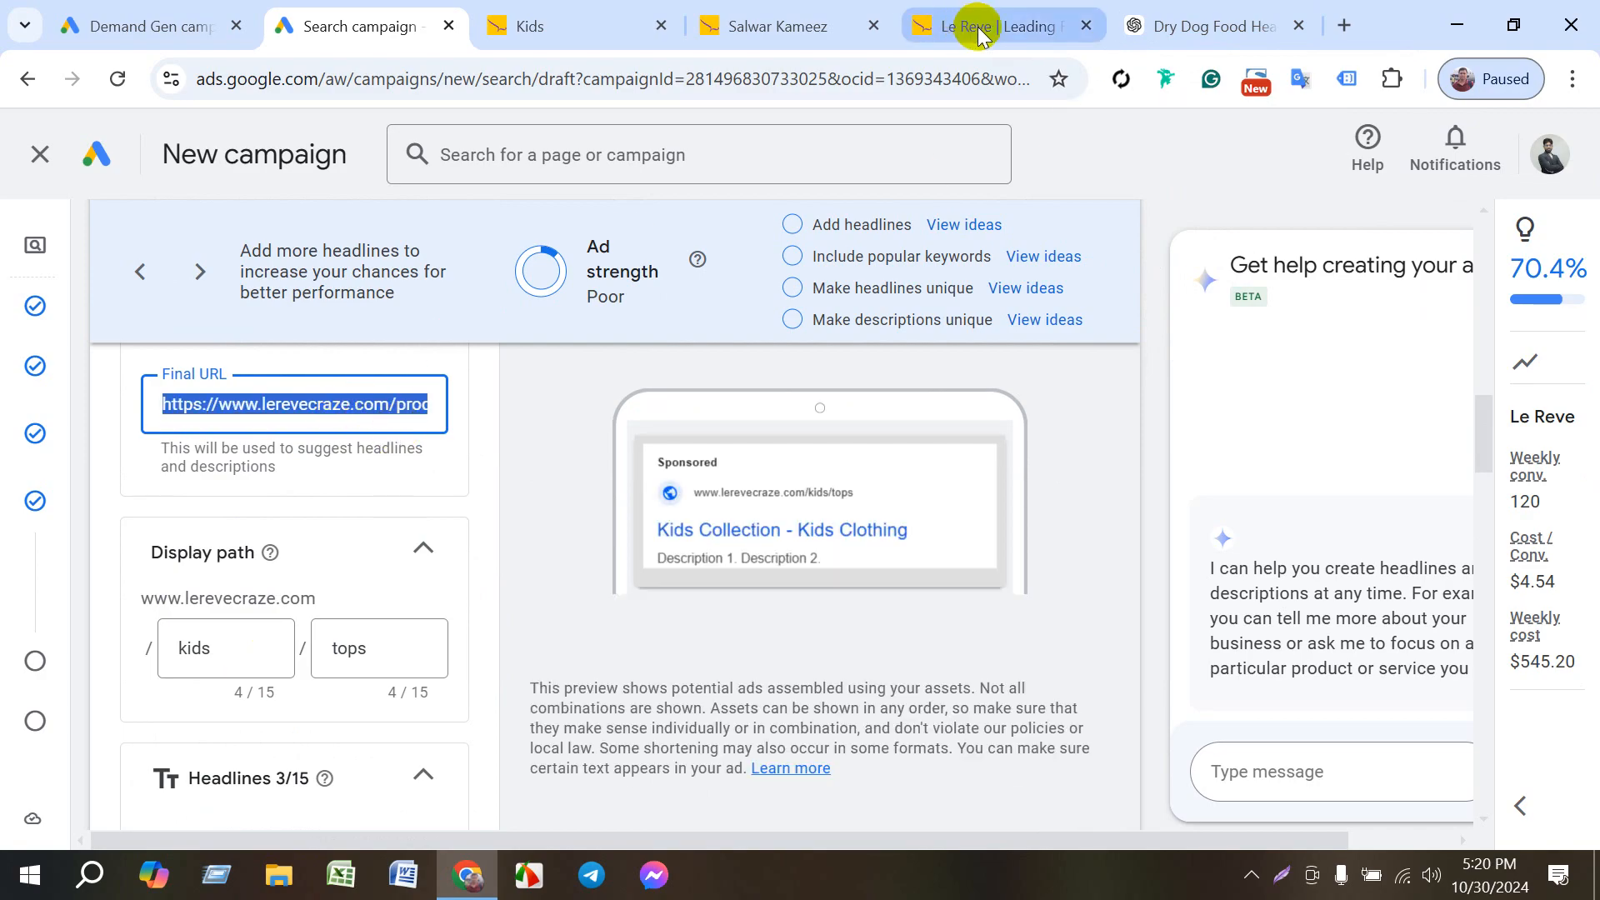
click(1230, 29)
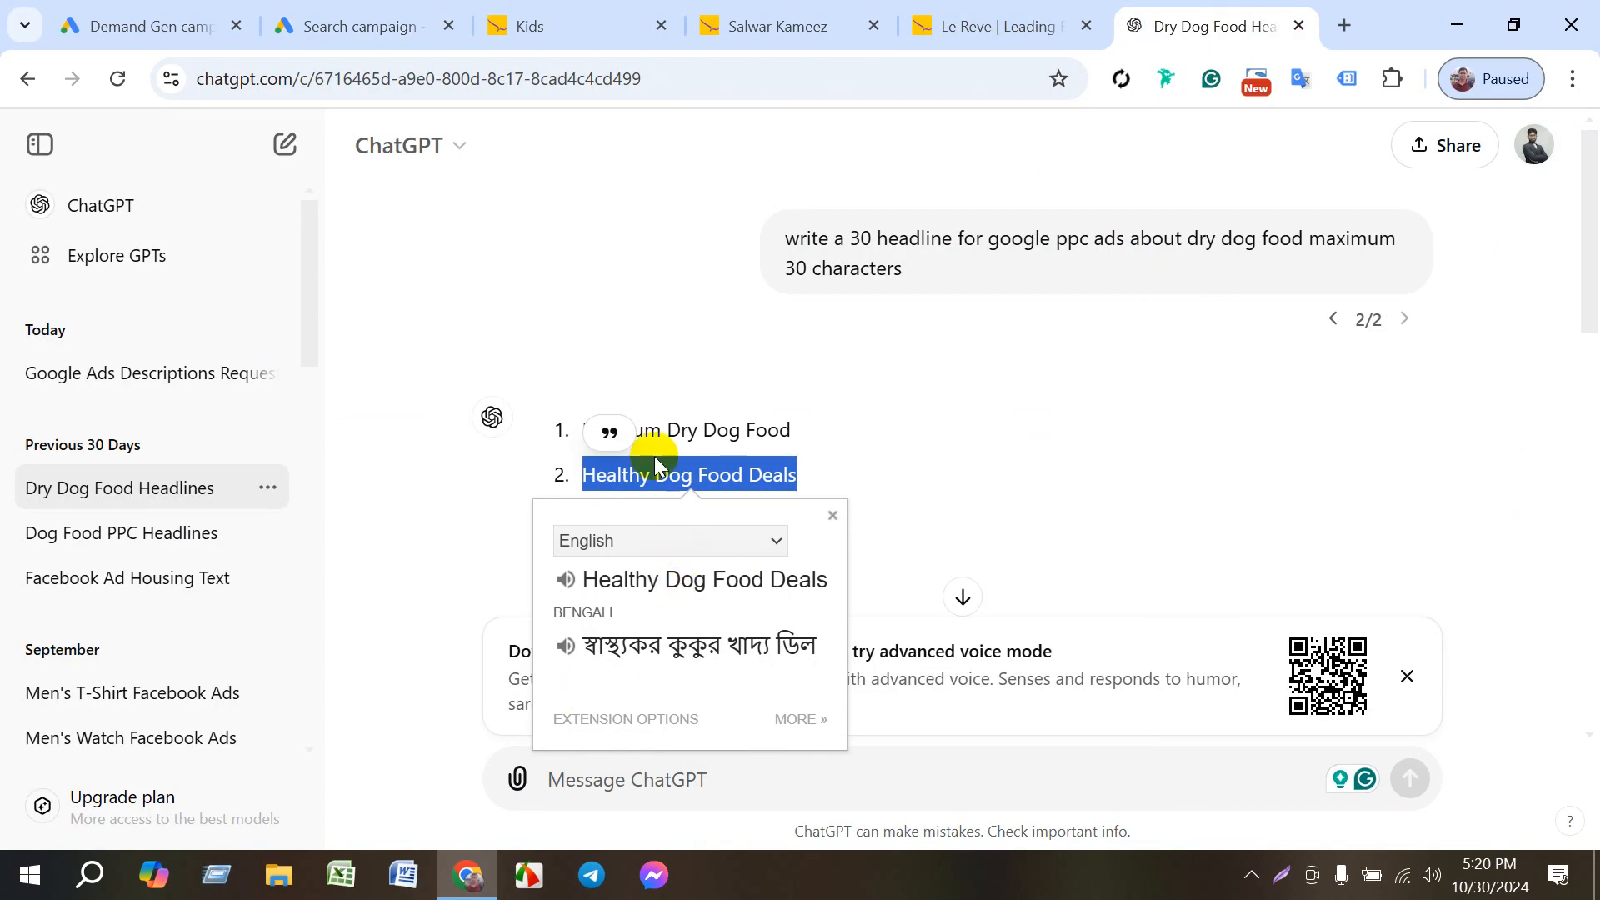
click(931, 508)
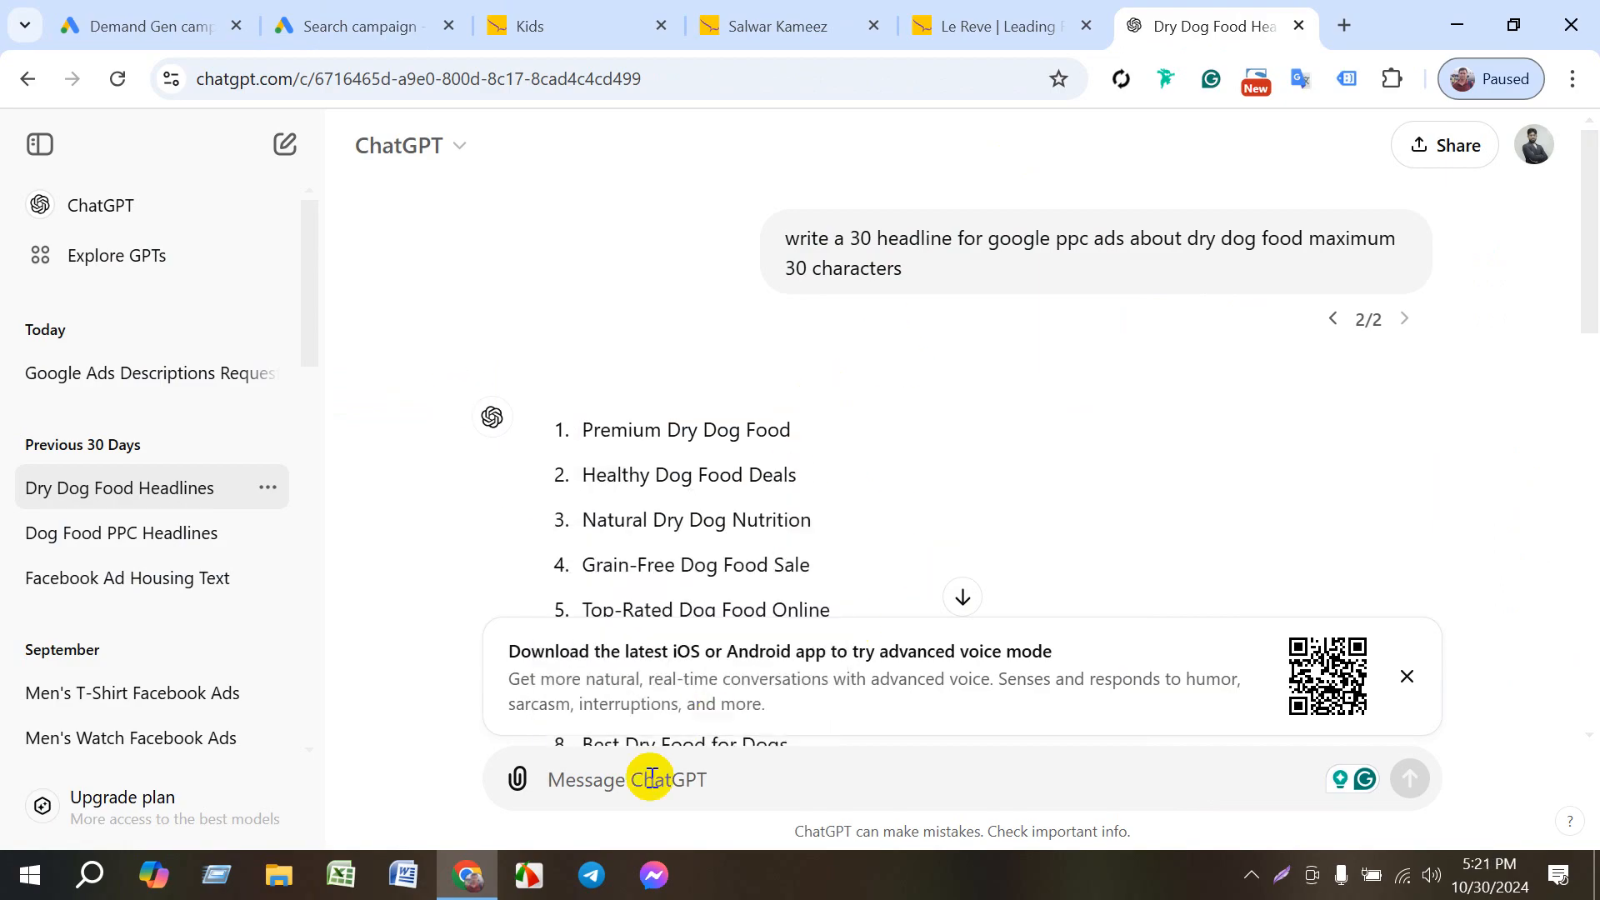
text(https://www.lerevecraze.com/product-category/kids-2/)
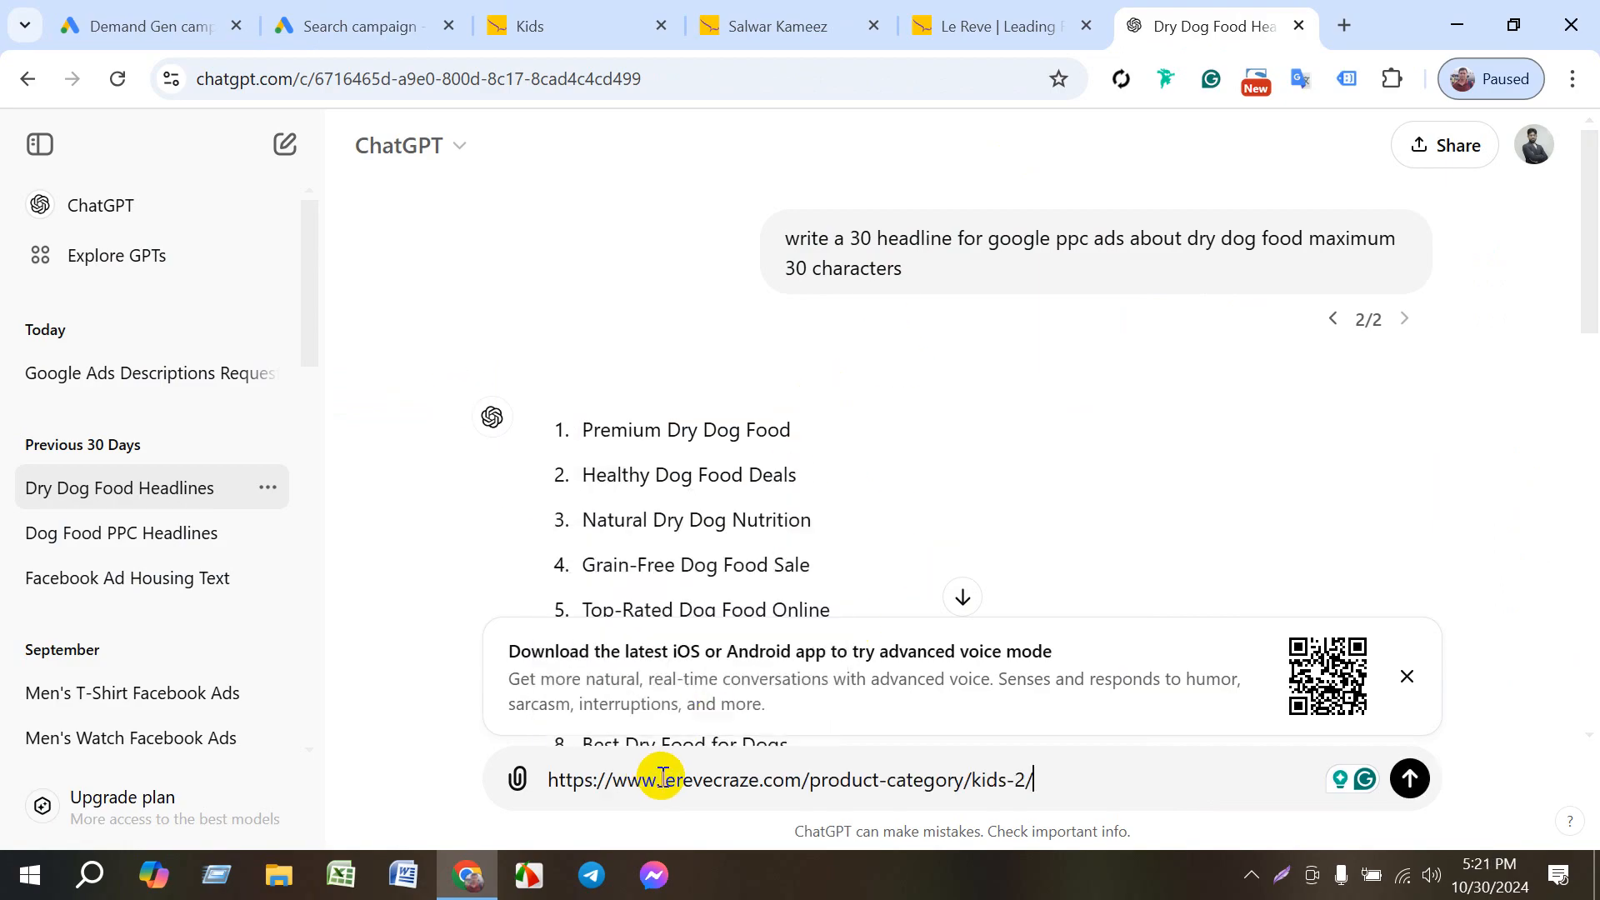
key(Return)
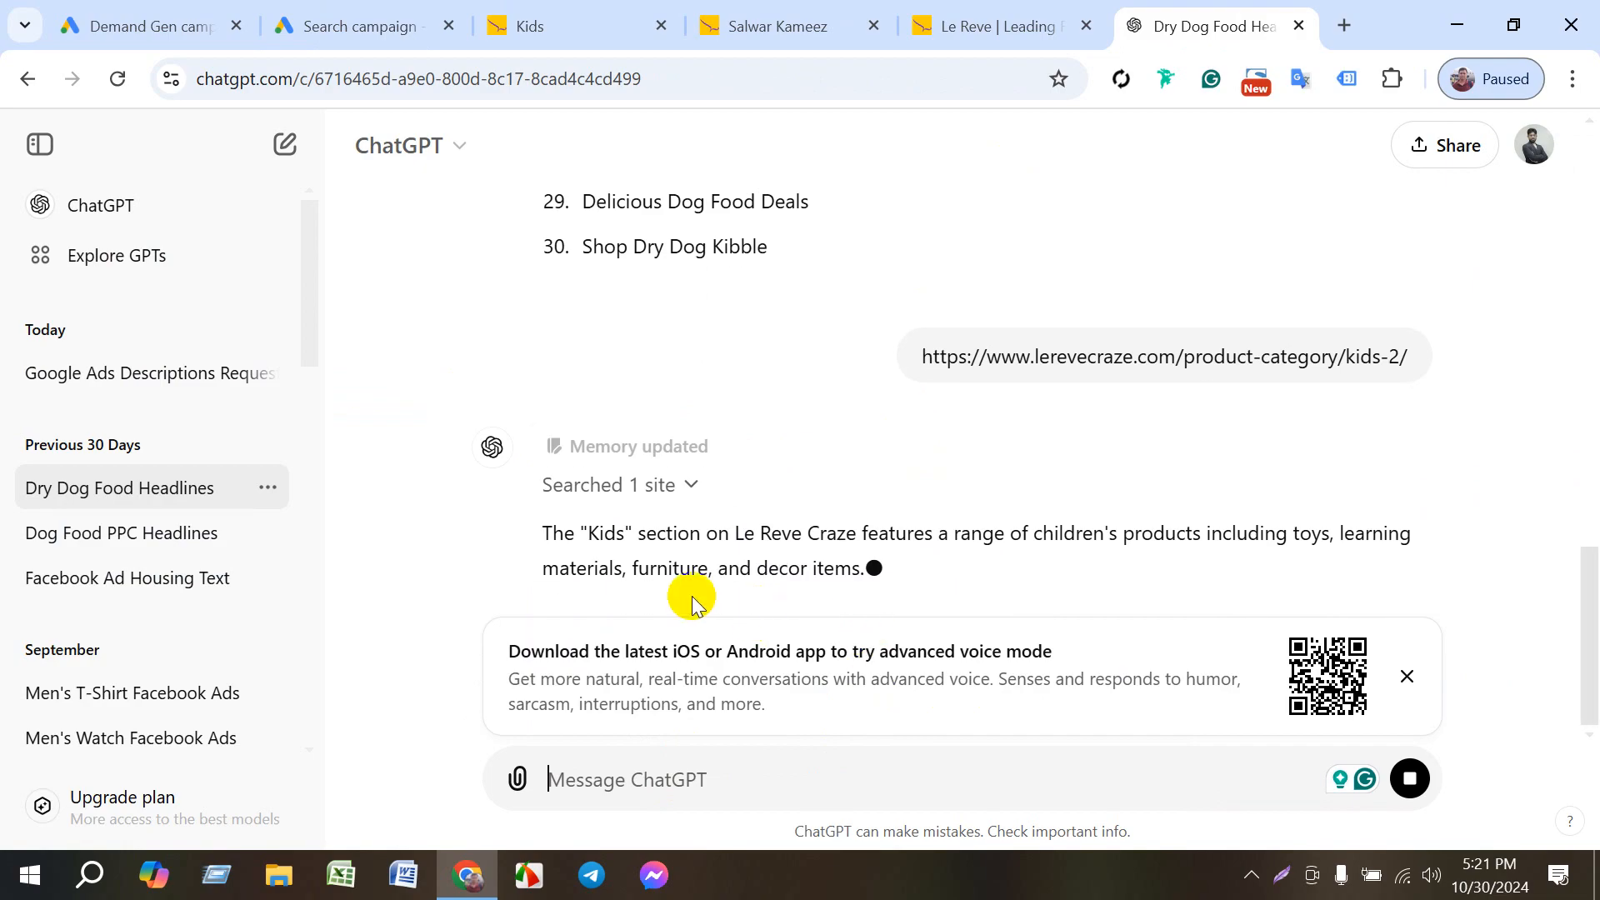
scroll(735, 534, up, 5)
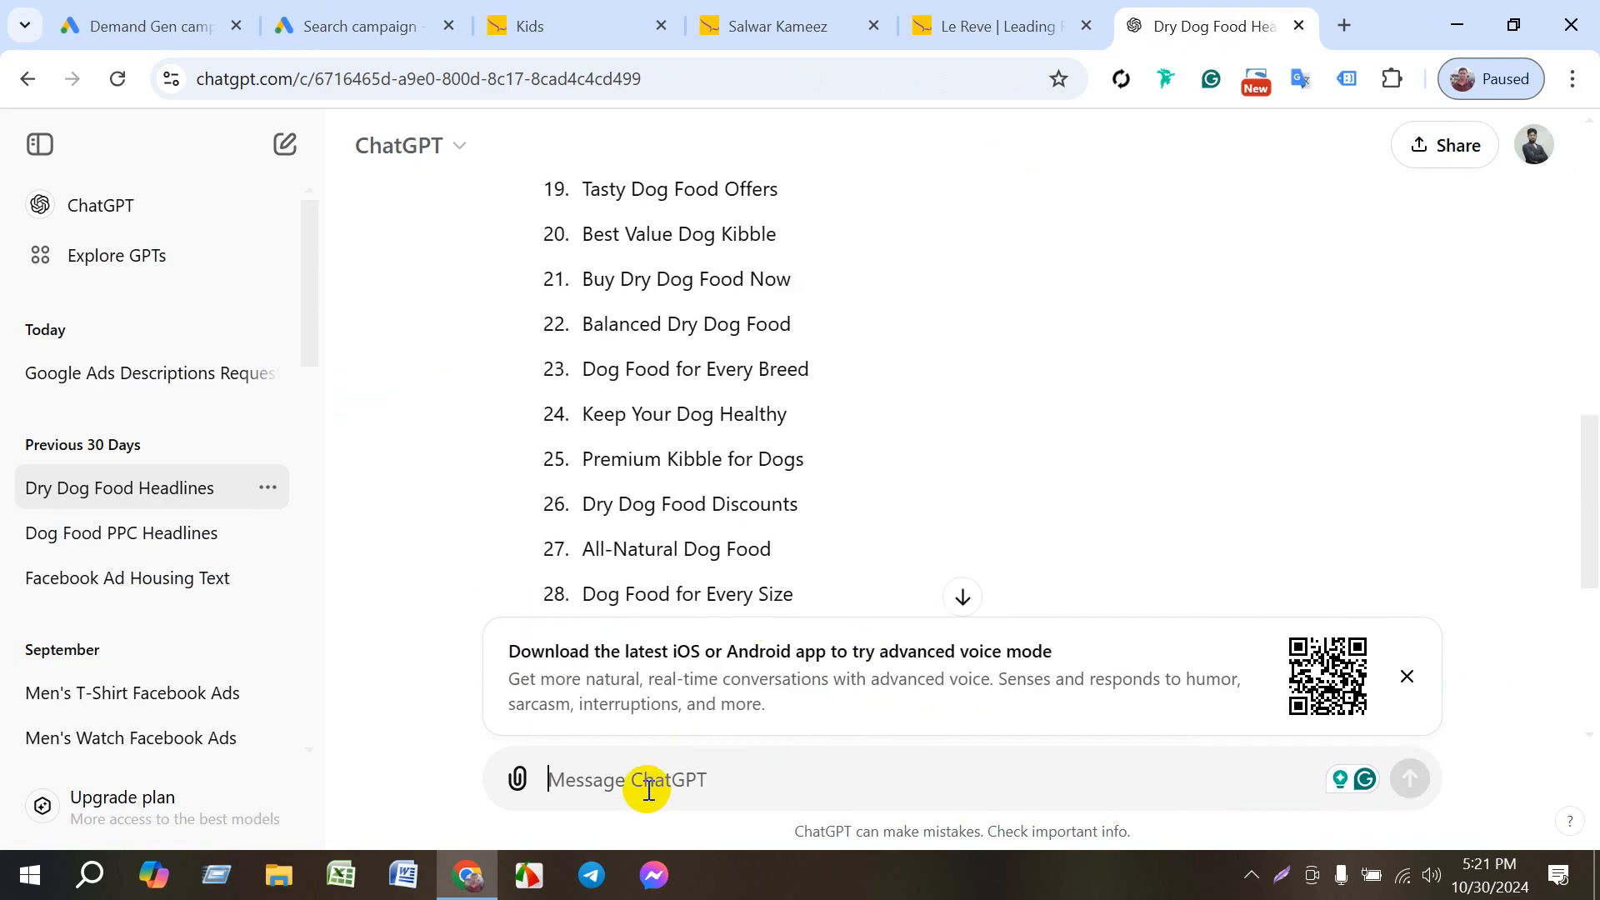
text(https://www.lerevecraze.com/product-category/kids-2/)
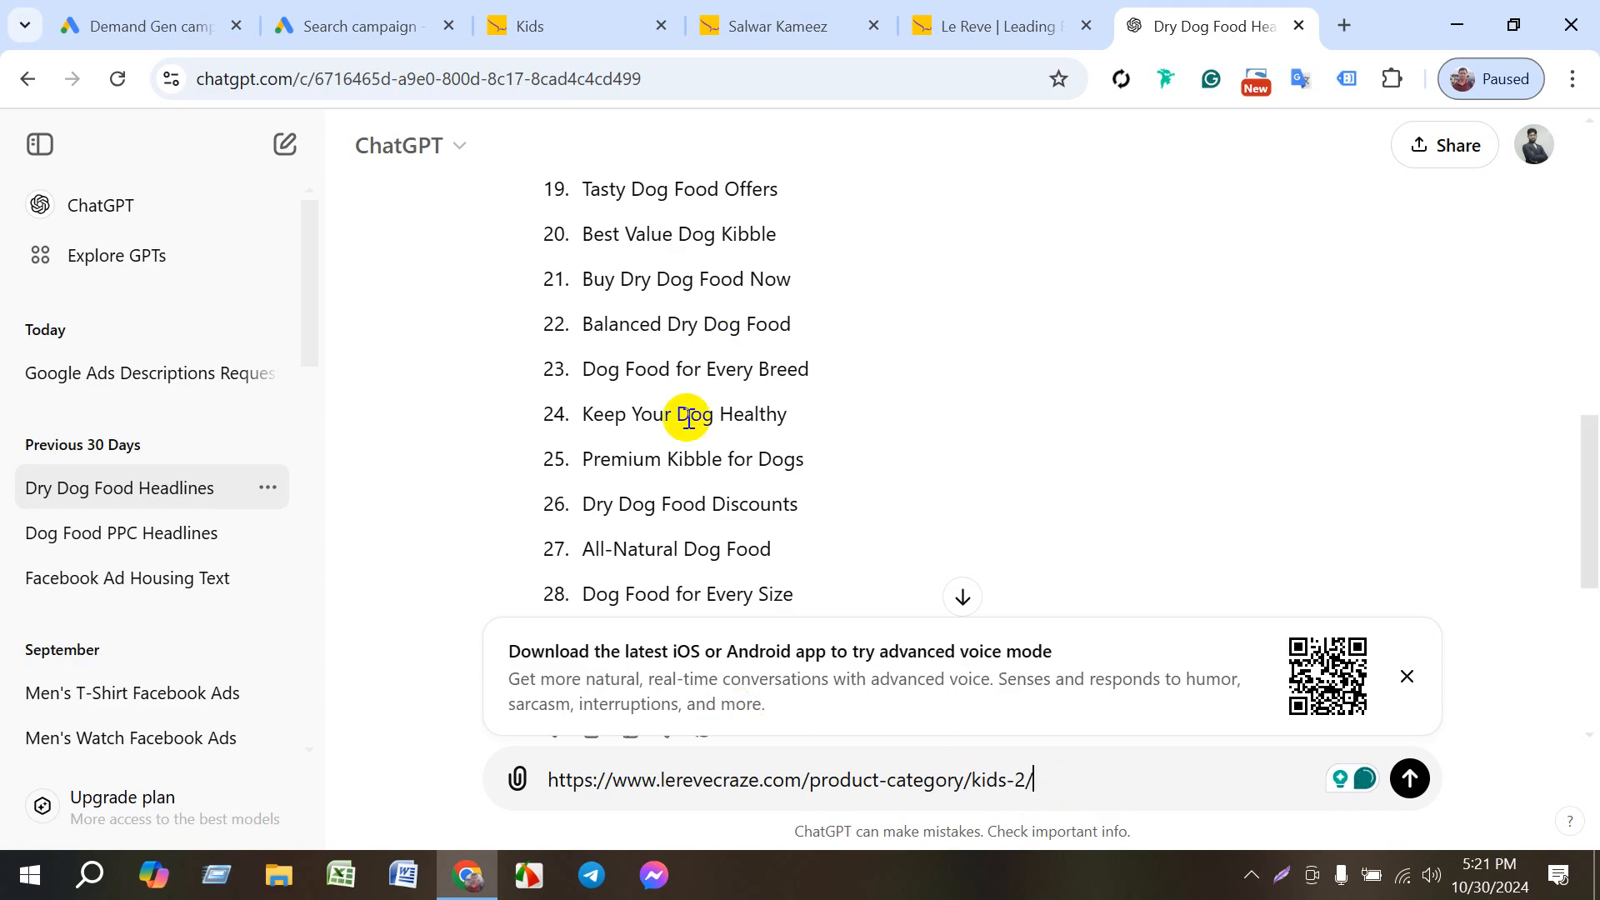
scroll(720, 492, up, 3)
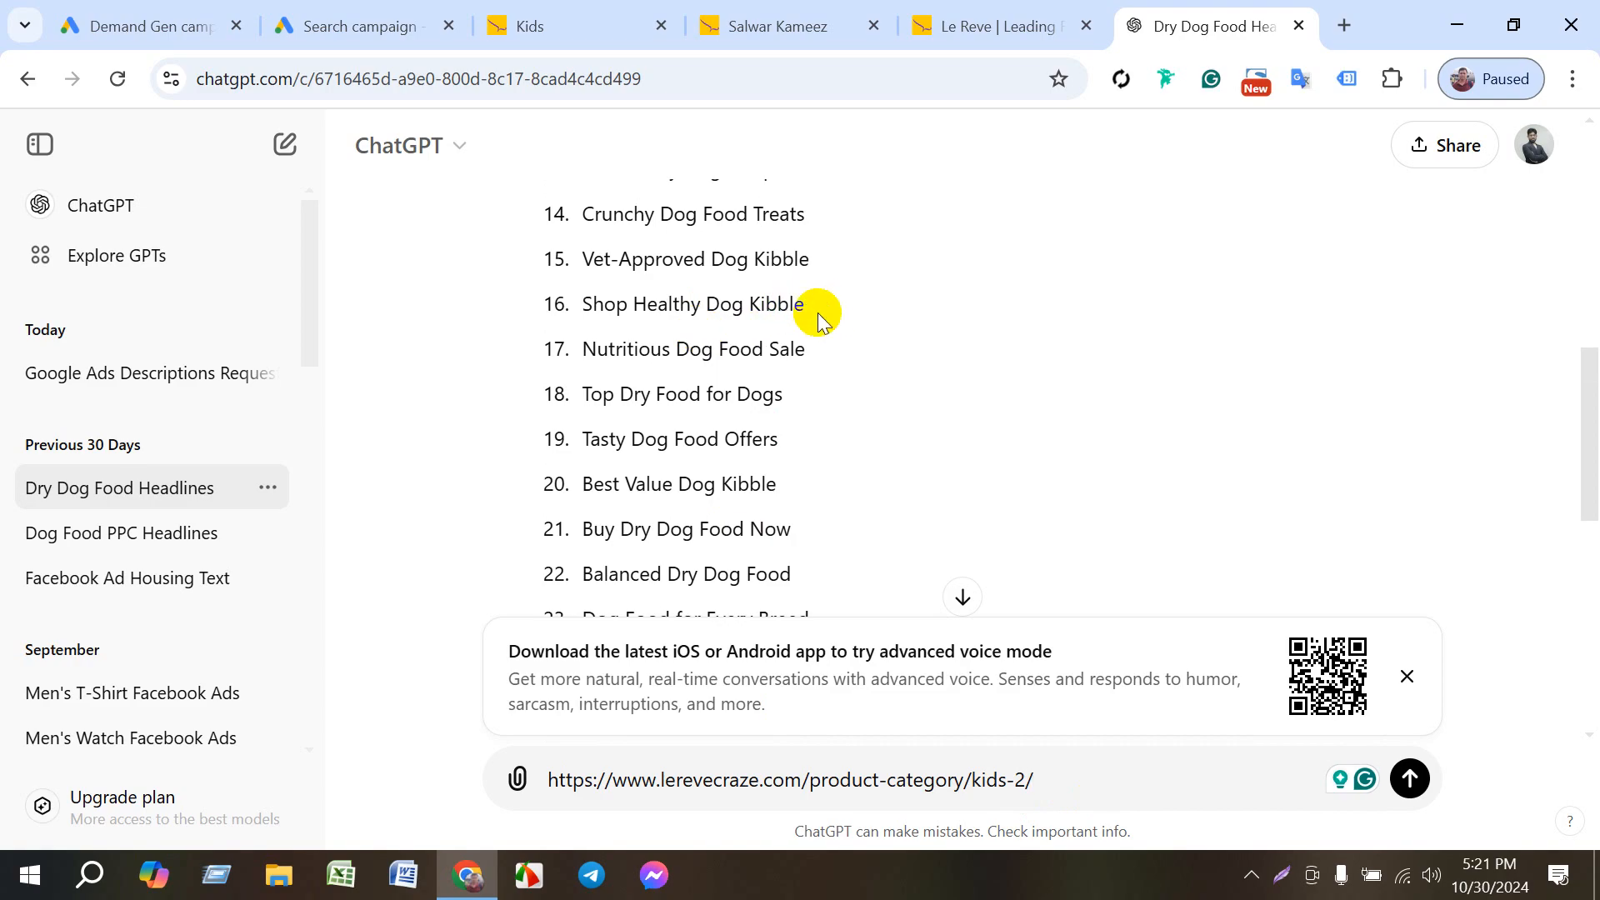
- Switch back to the Google Ads campaign draft and check the suggestions for the empty fourth headline
click(385, 33)
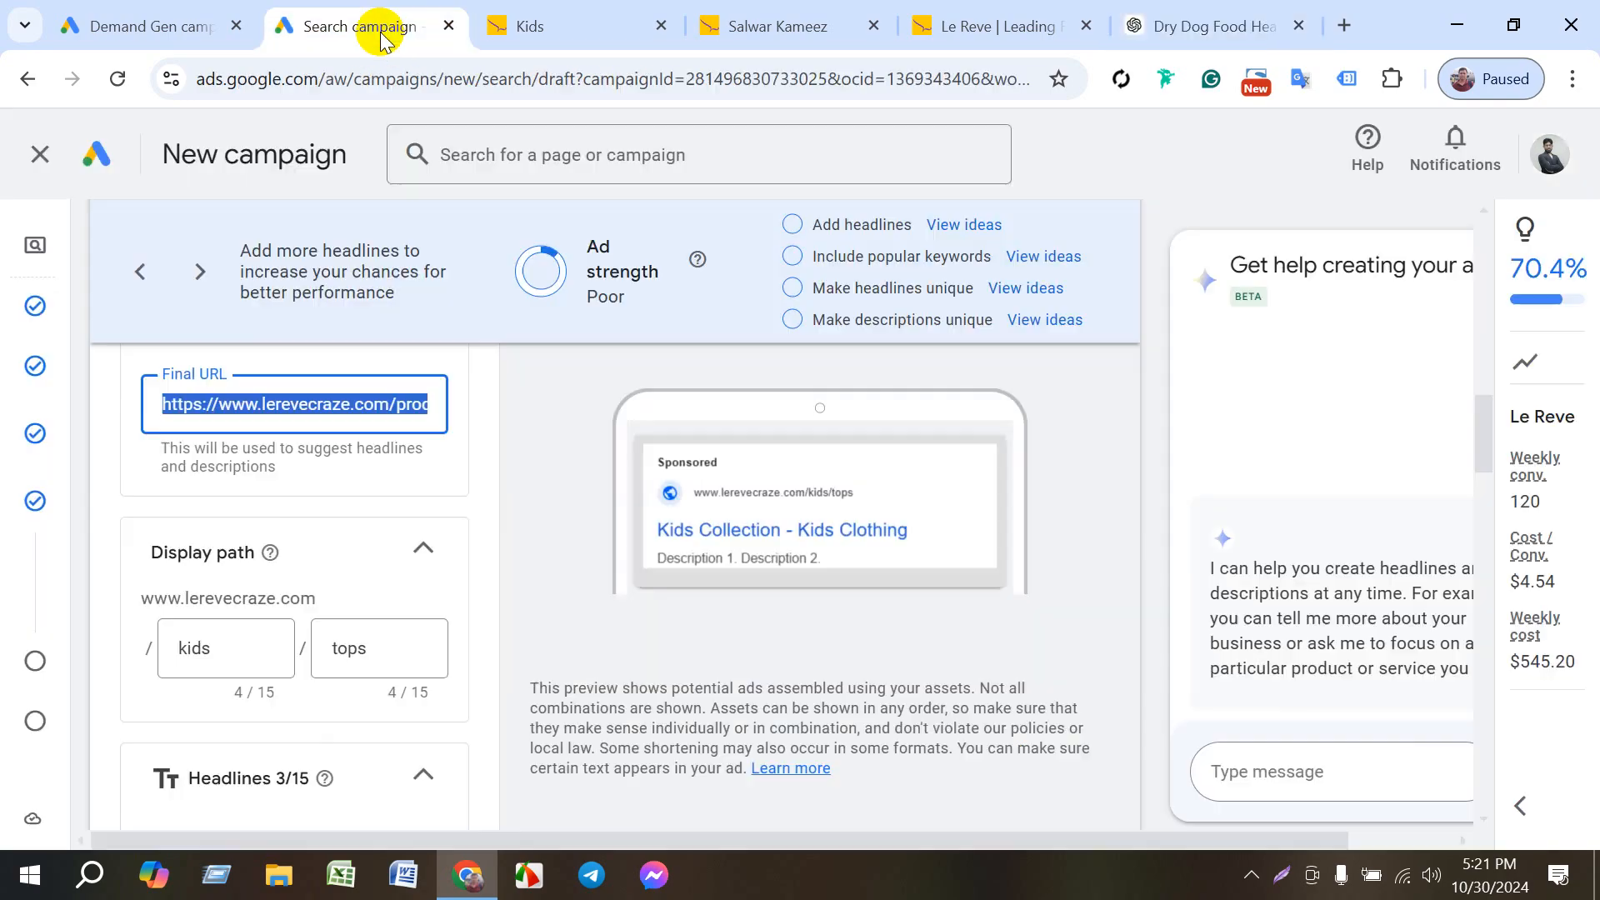
scroll(267, 754, down, 4)
scroll(268, 752, down, 3)
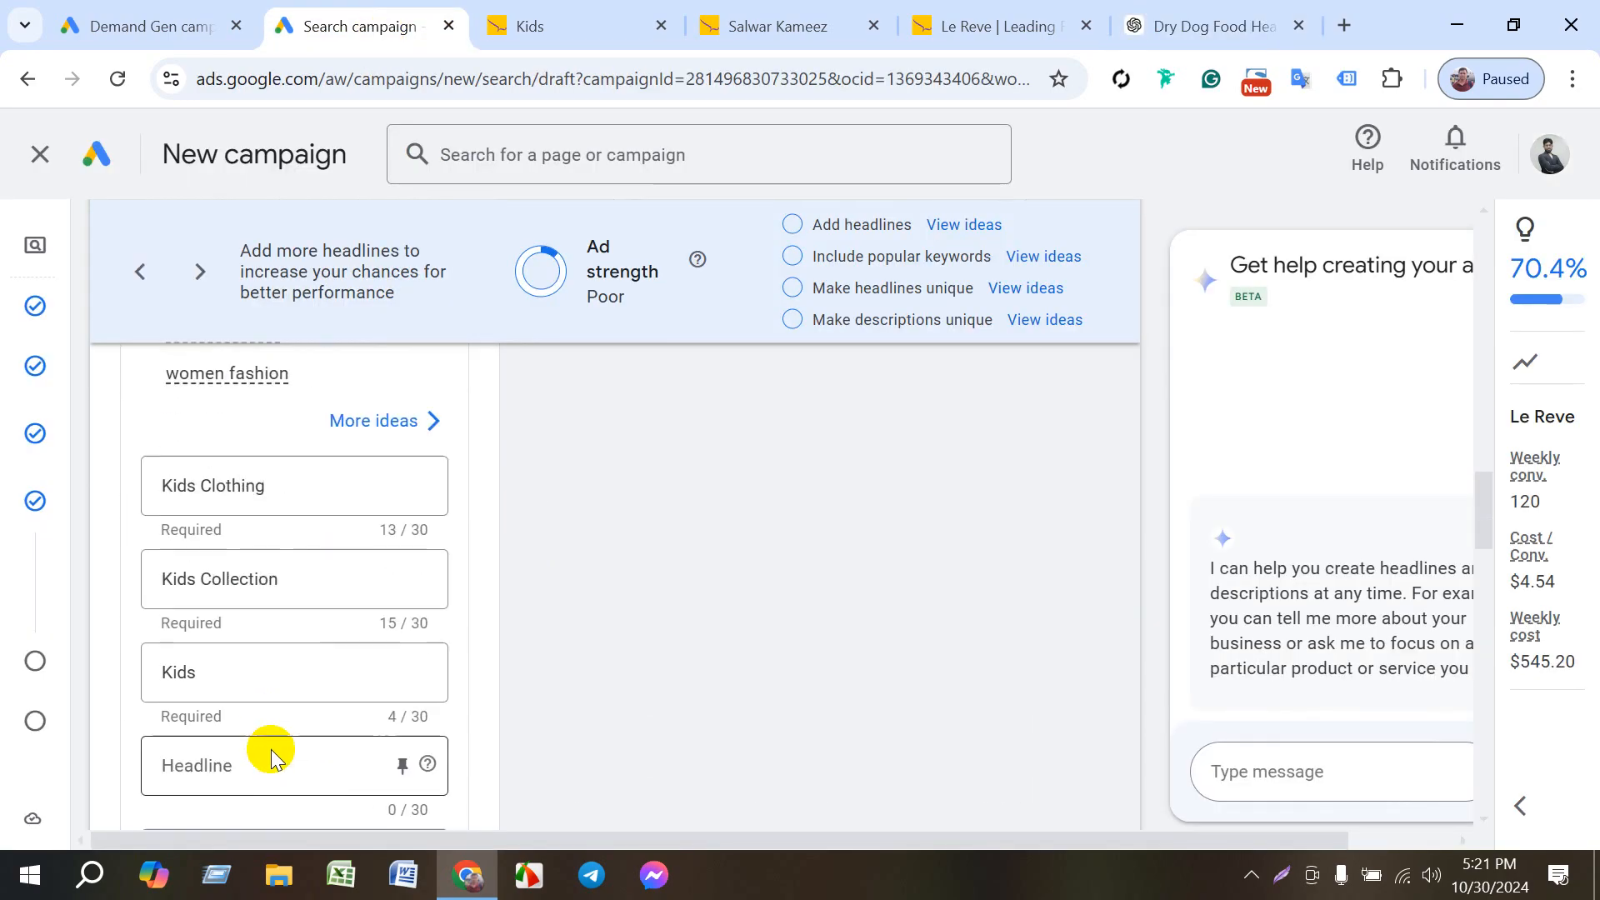
scroll(225, 667, down, 3)
click(204, 610)
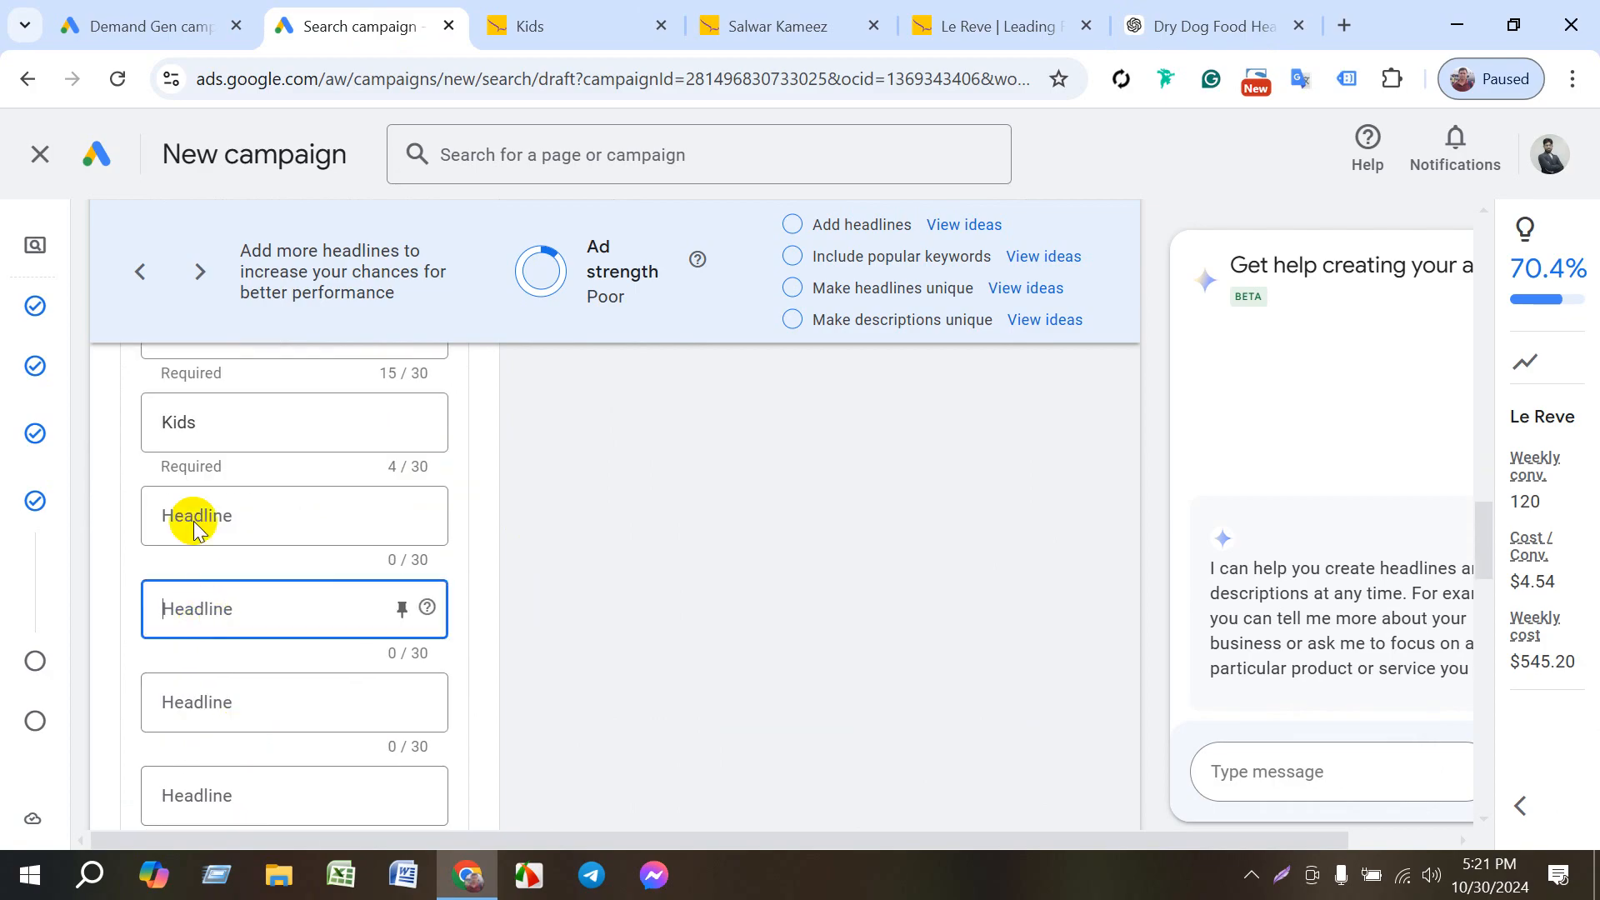
click(208, 516)
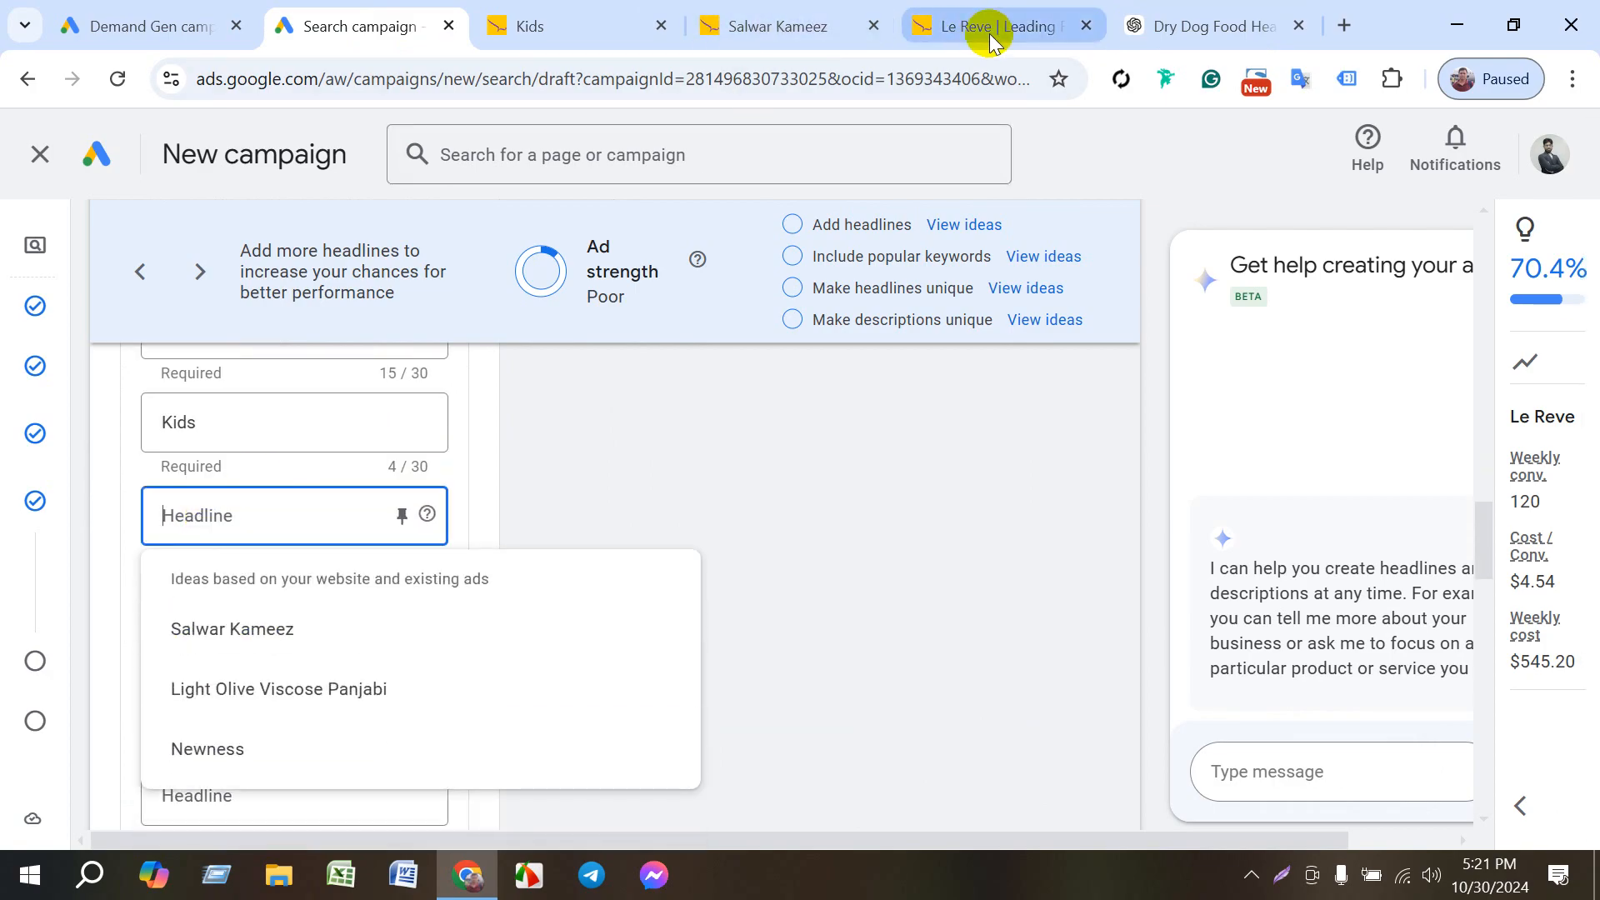
- Switch to ChatGPT, append "head line" to the drafted Kids page URL and send the message
click(1175, 27)
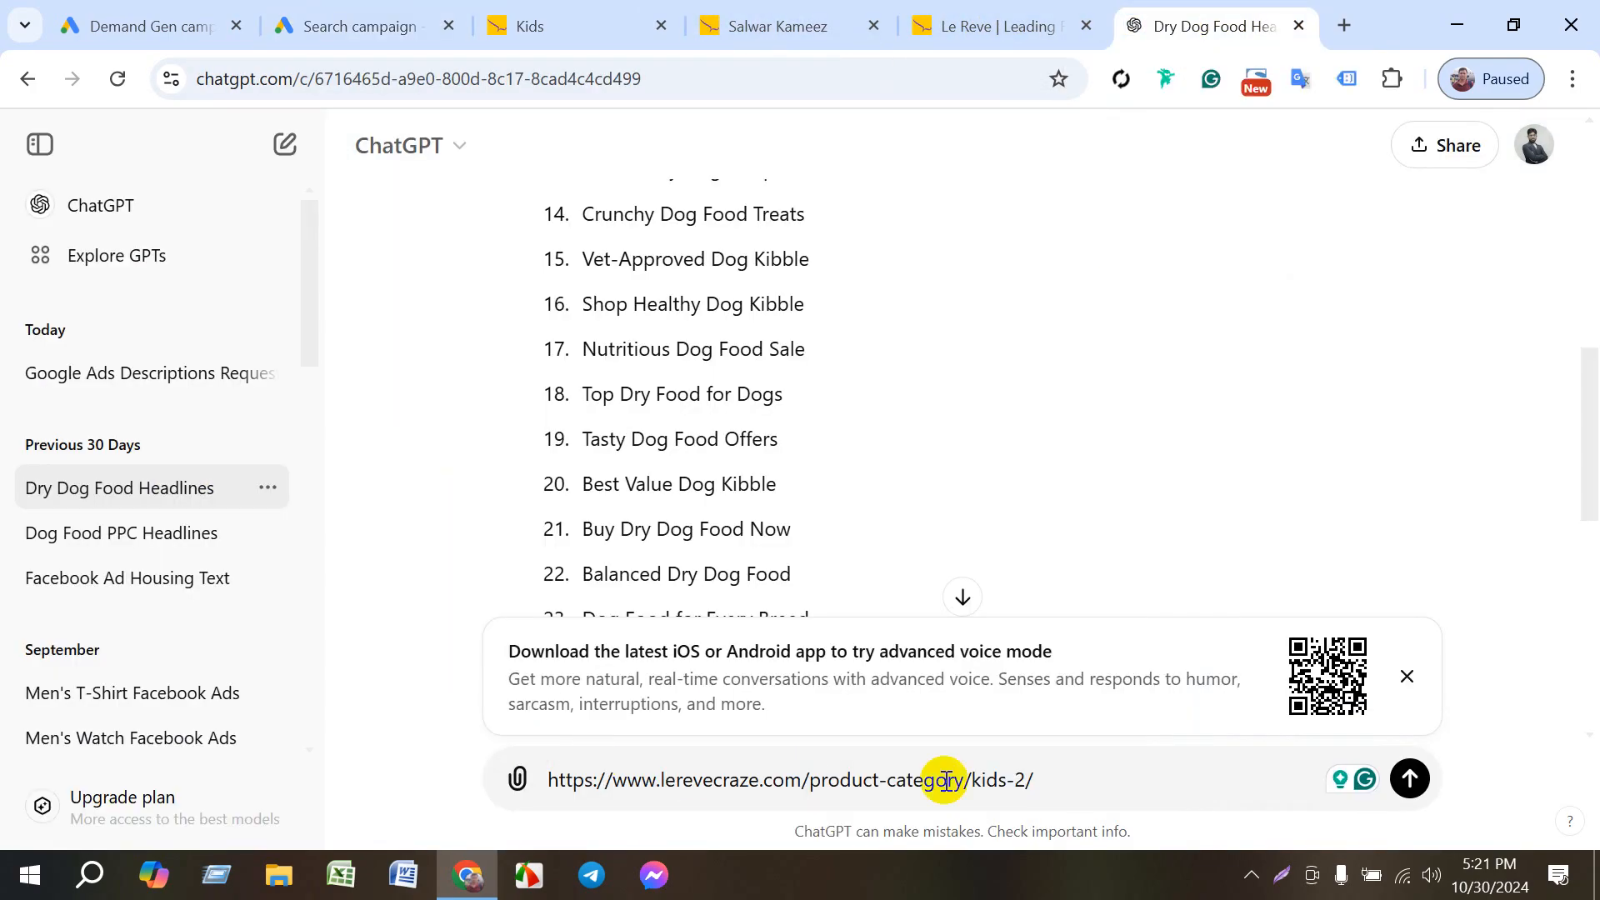
click(1054, 779)
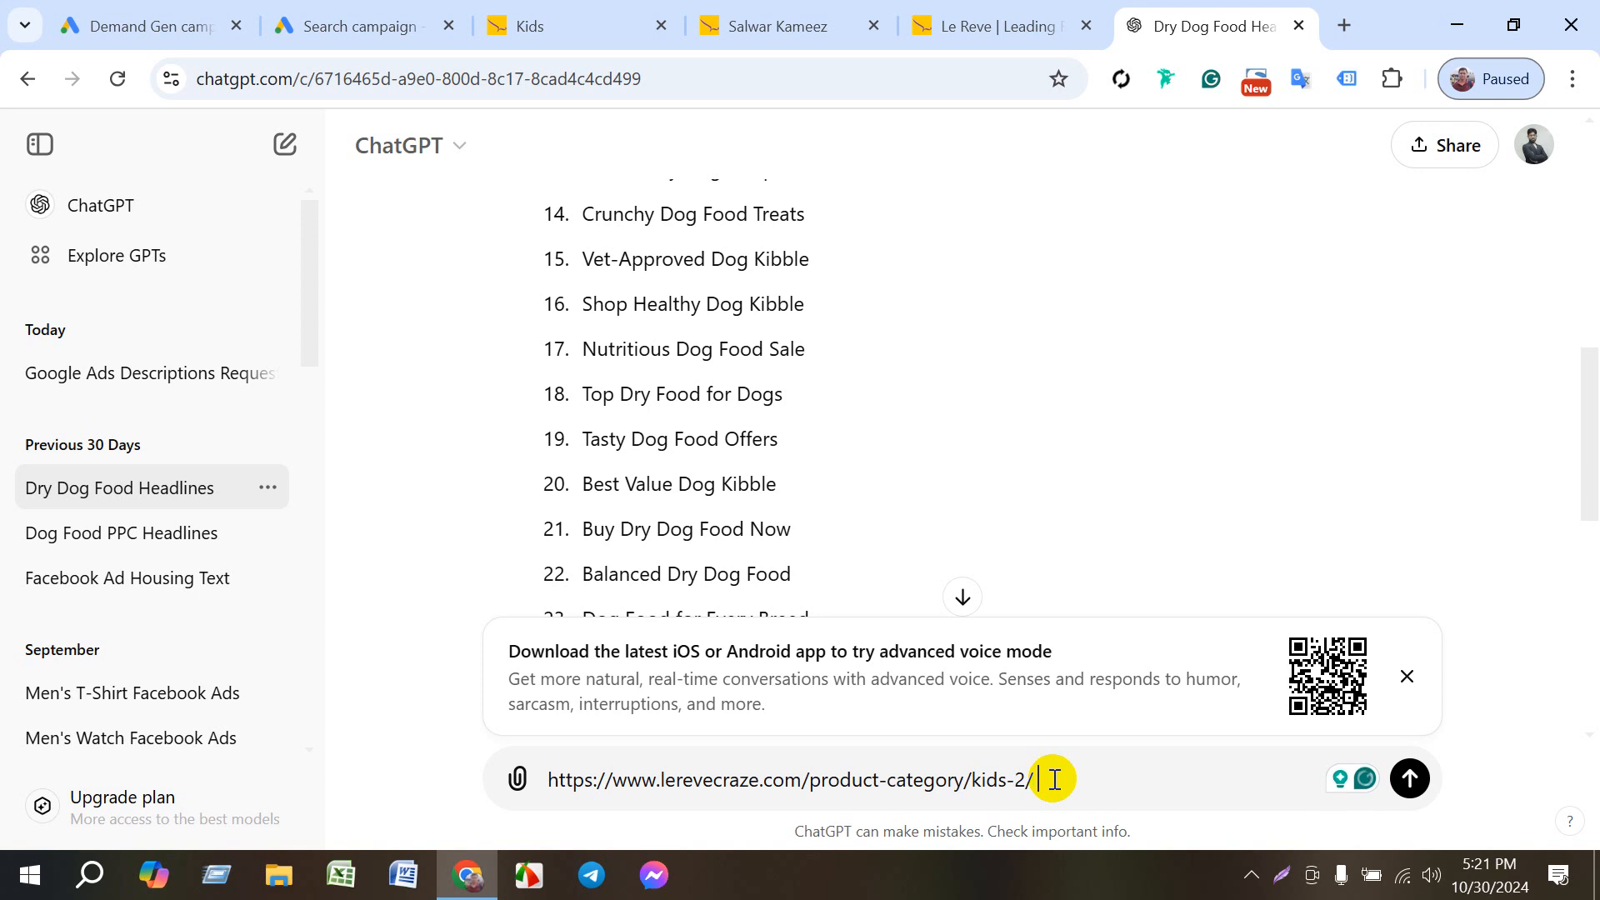
text(head line)
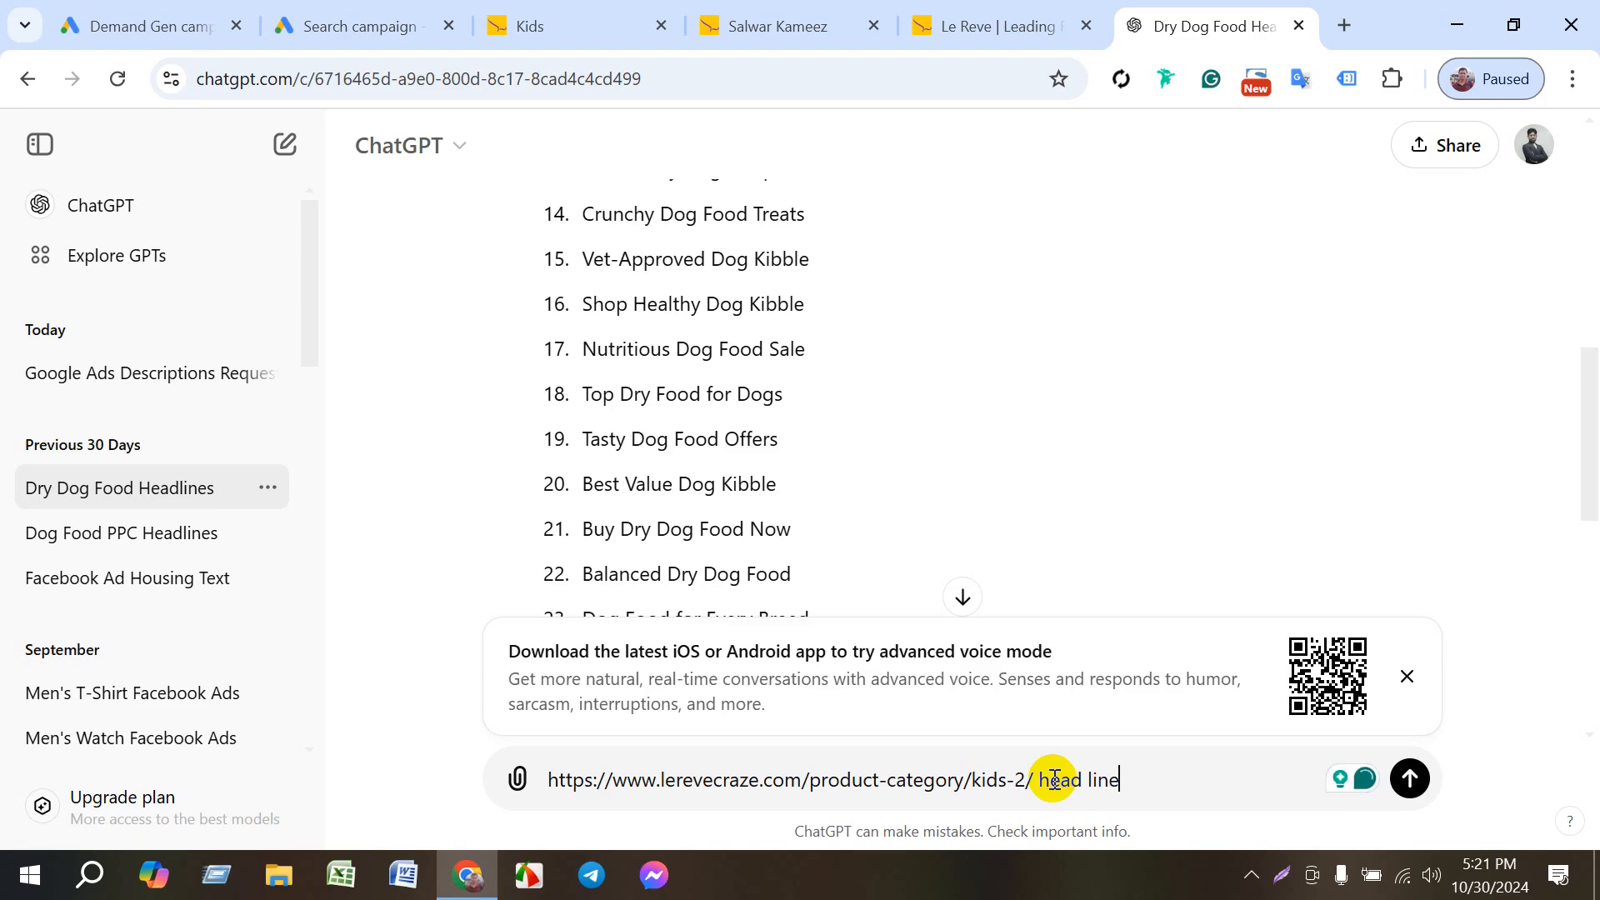
key(Return)
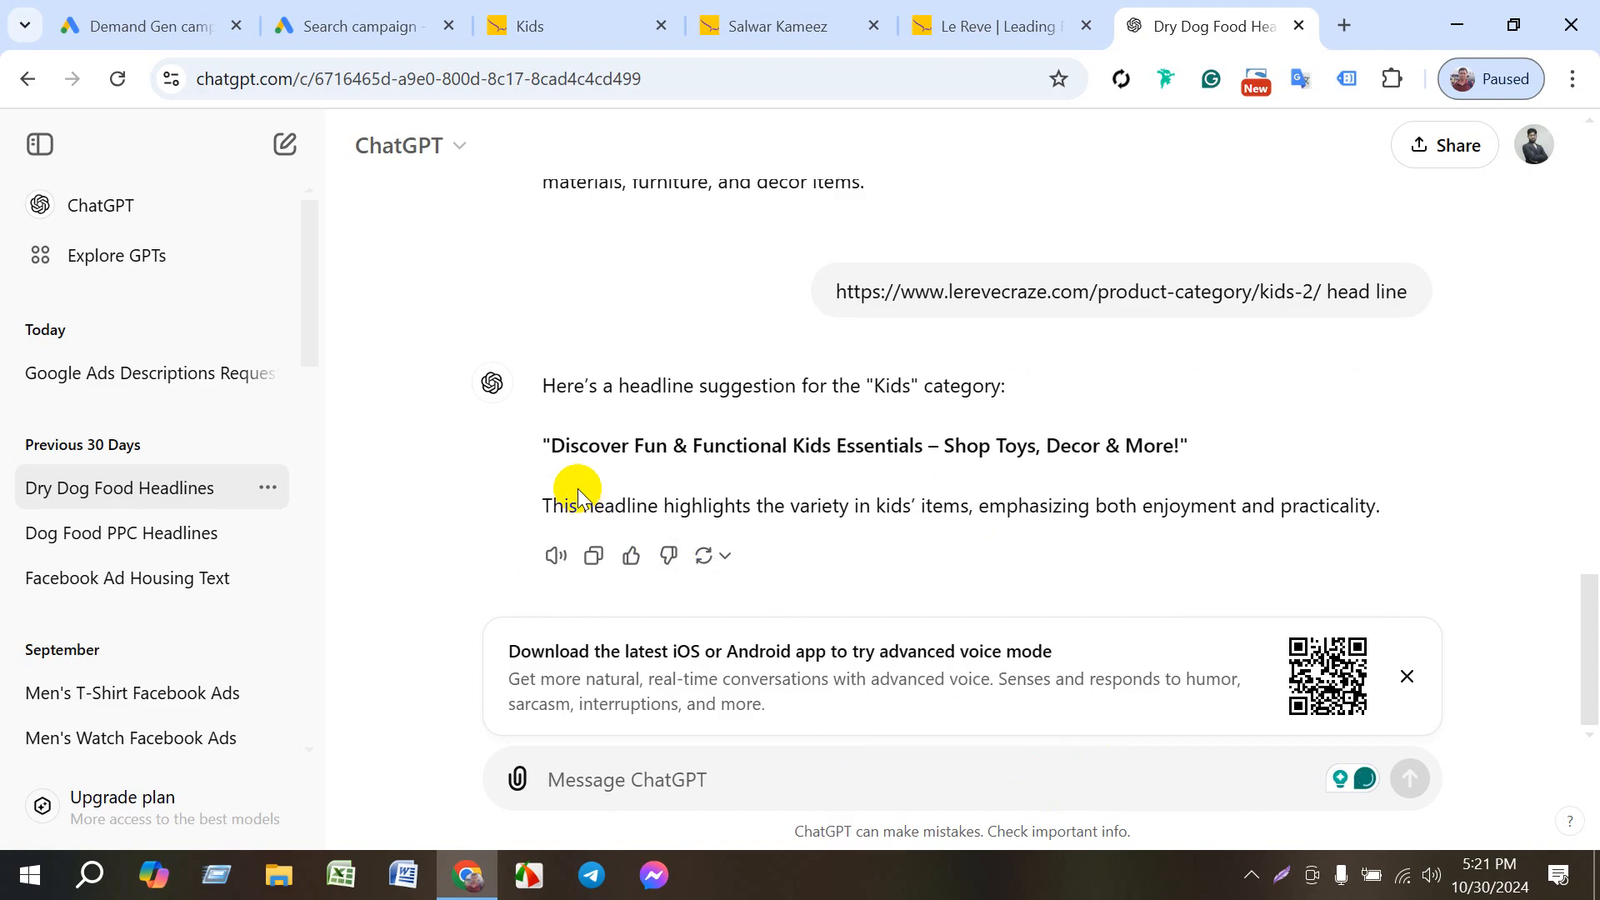
click(342, 29)
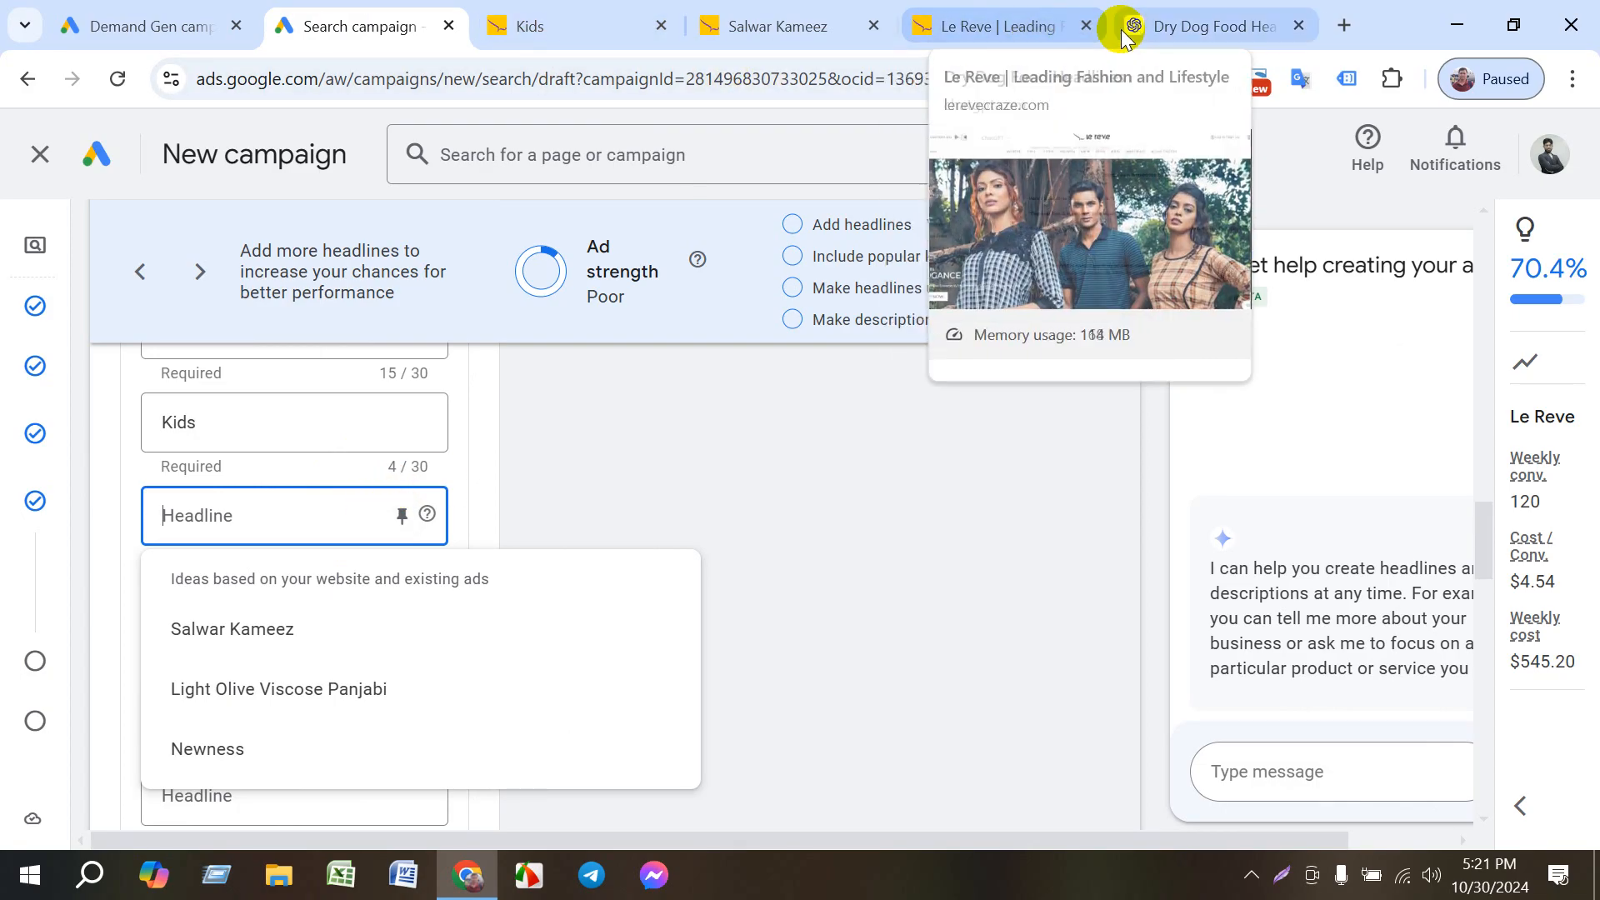
click(1221, 25)
click(697, 760)
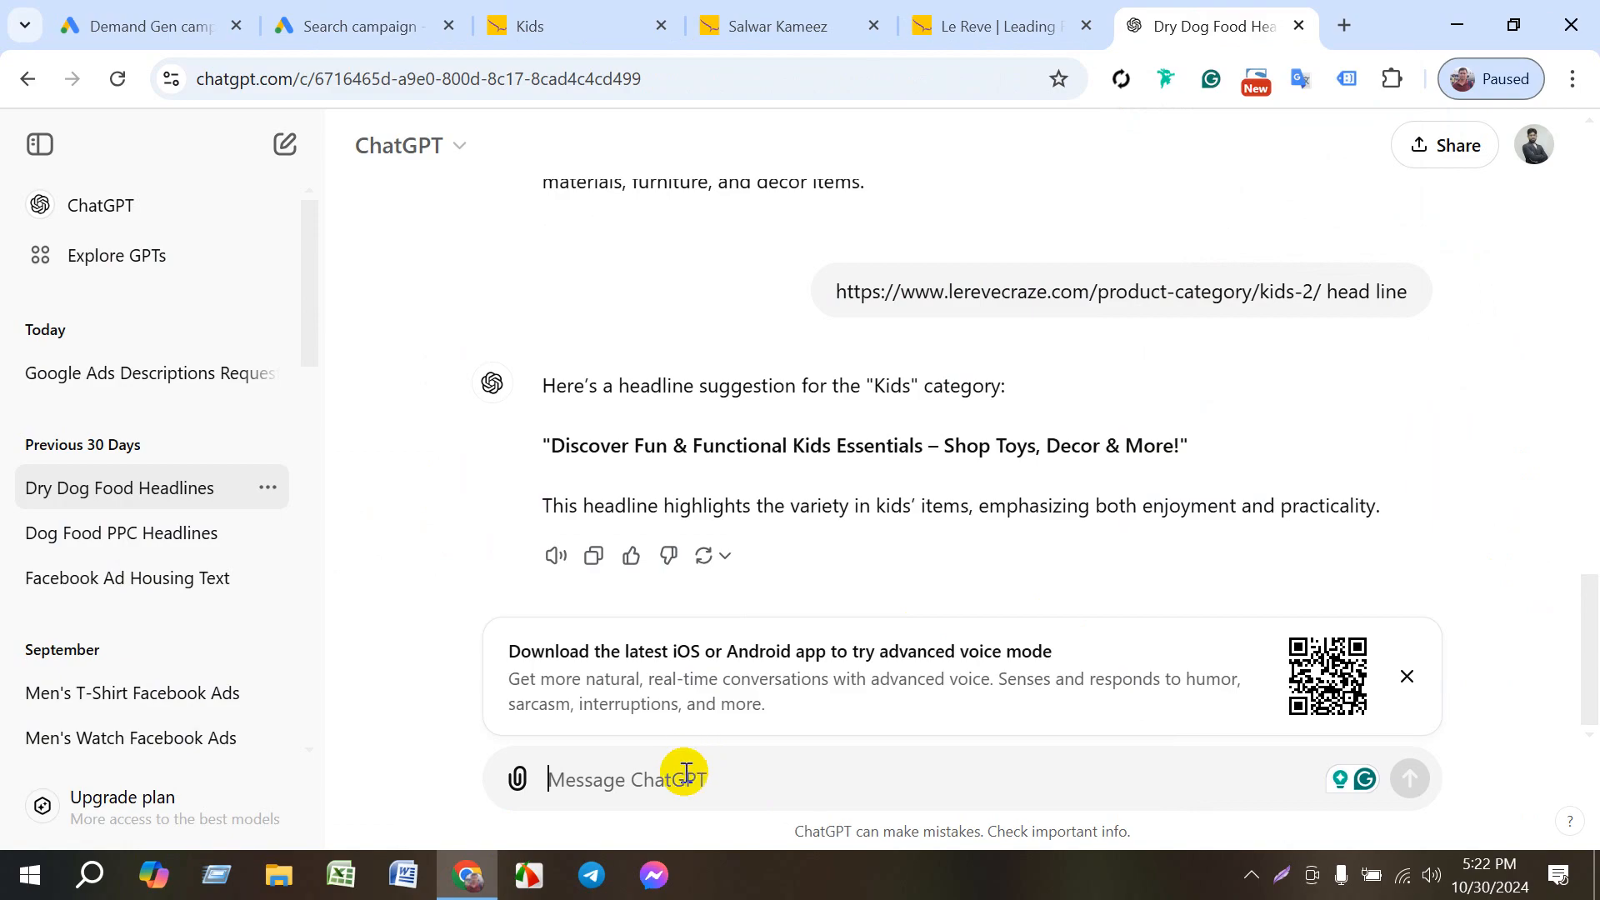
text(https://www.lerevecraze.com/product-category/kids-2/)
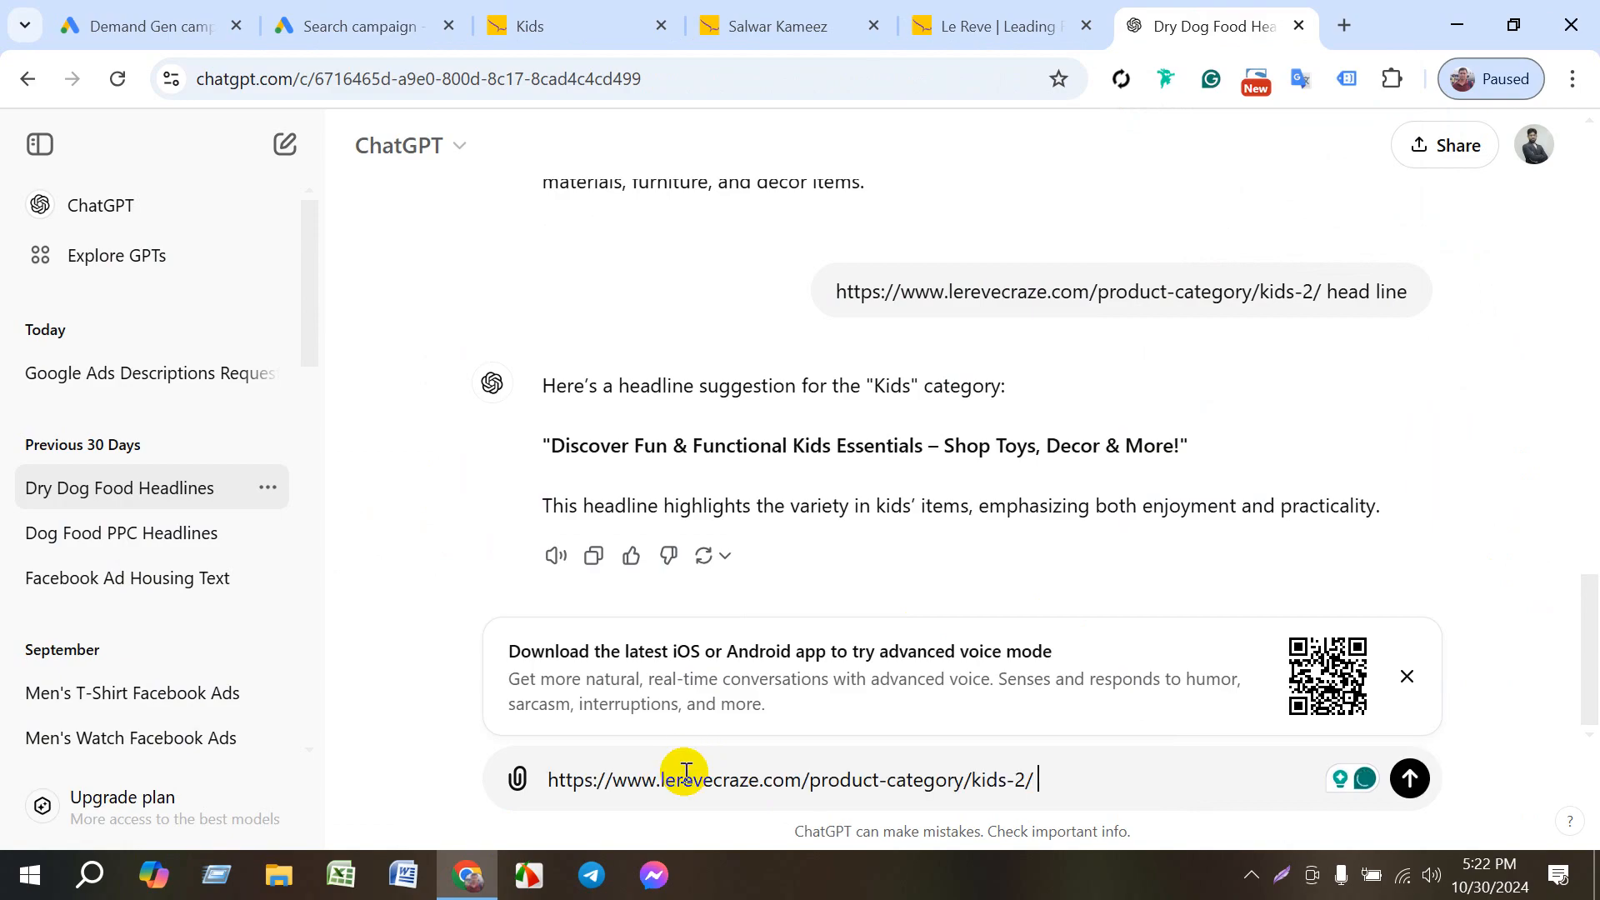
text(head)
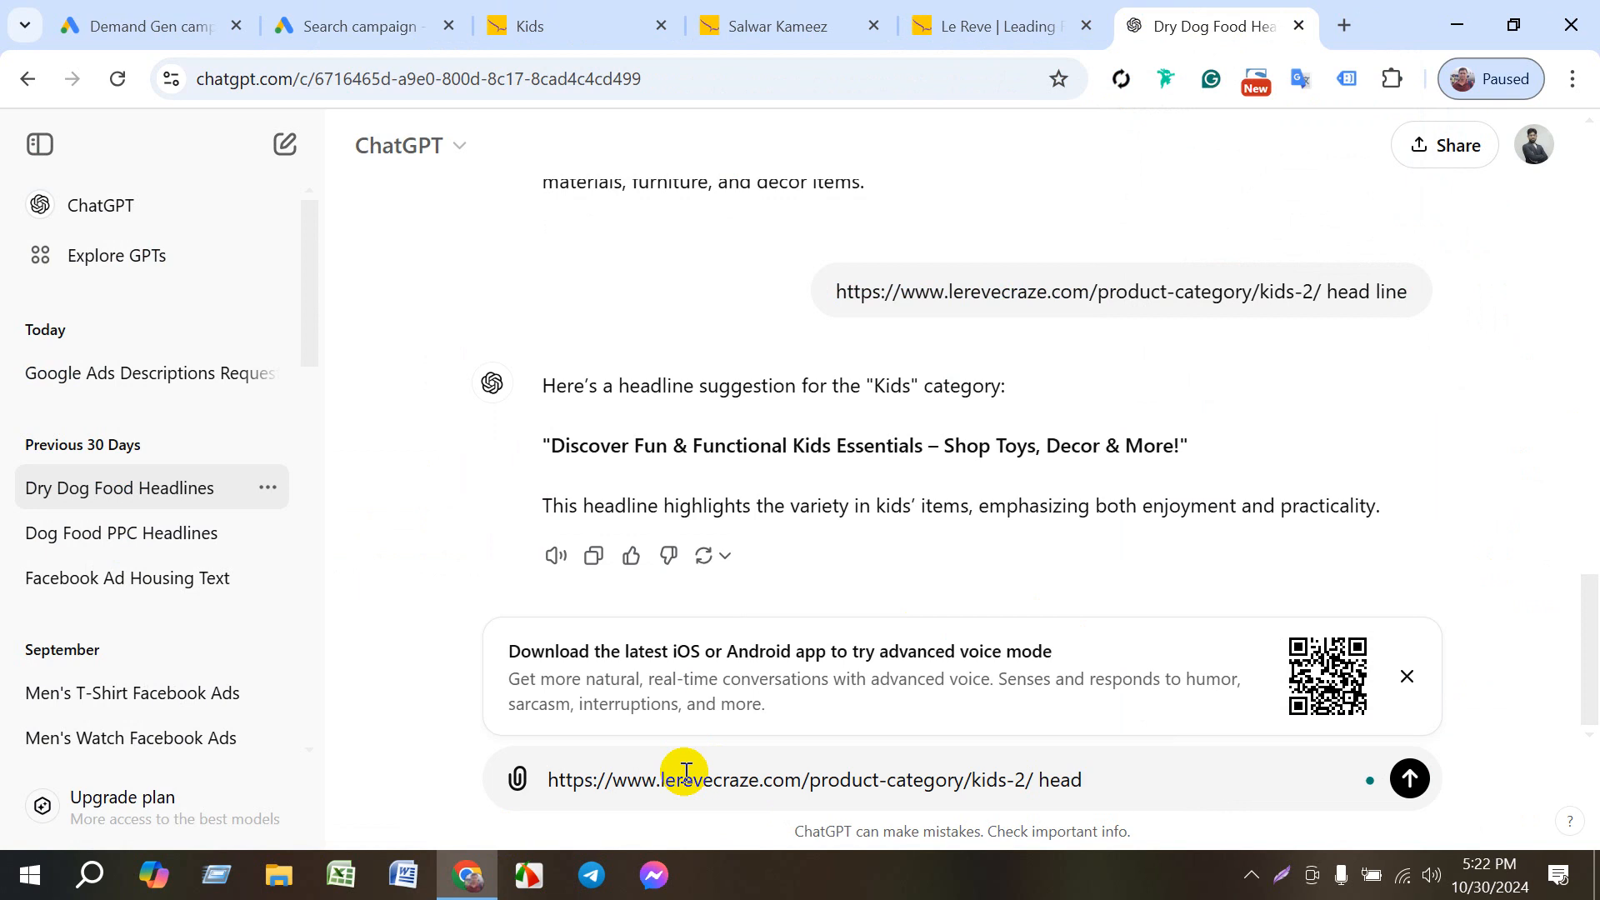
text( line 30)
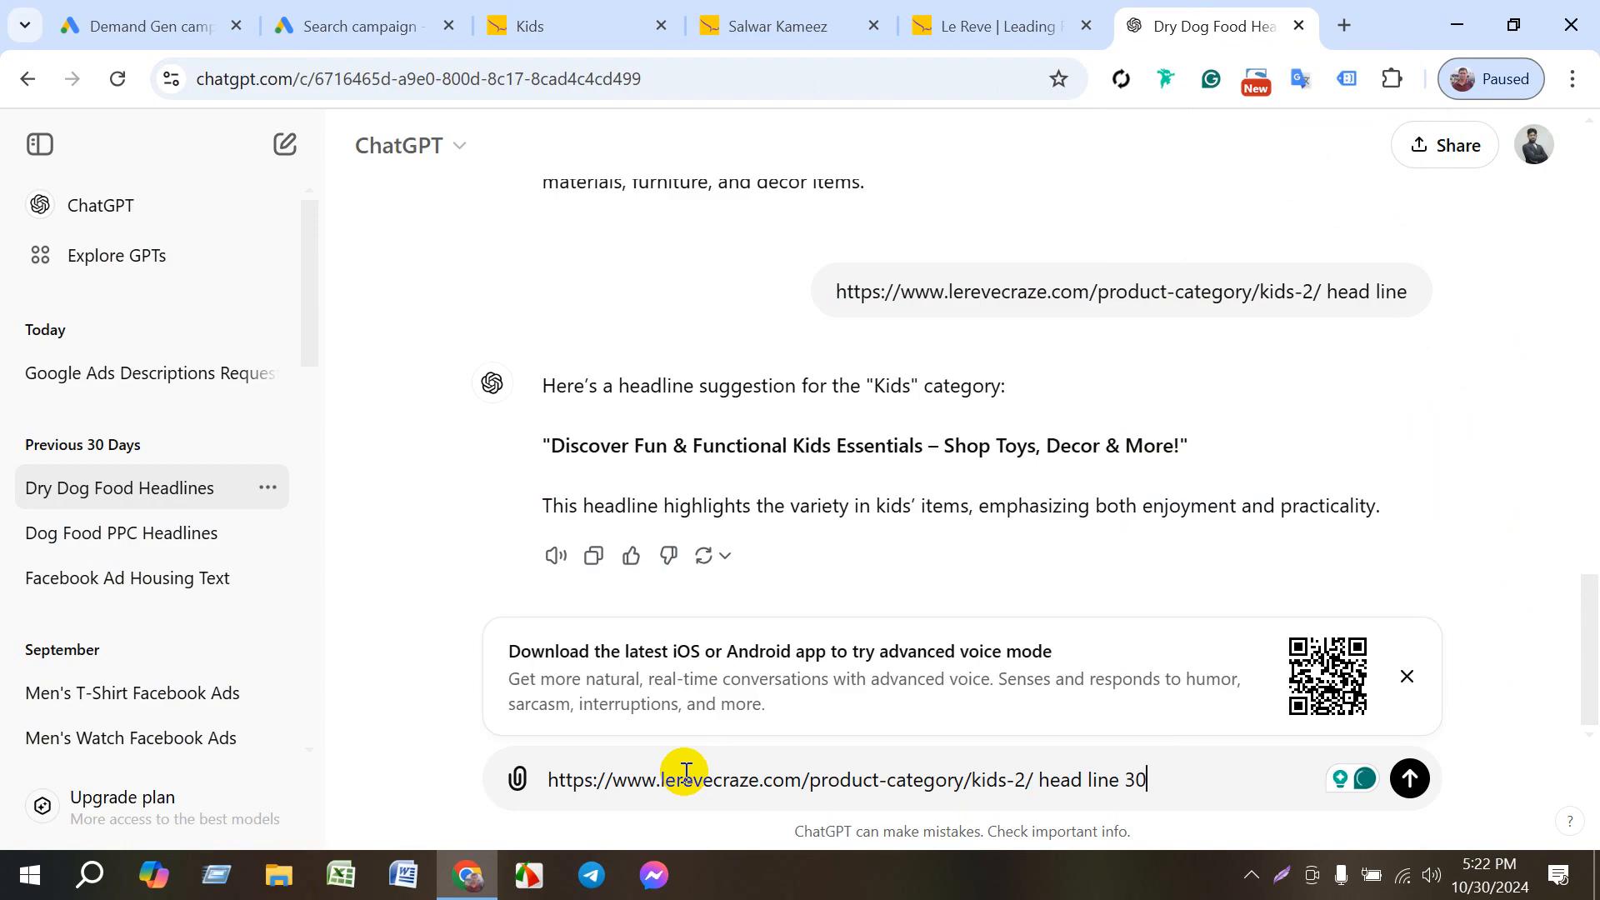
key(Return)
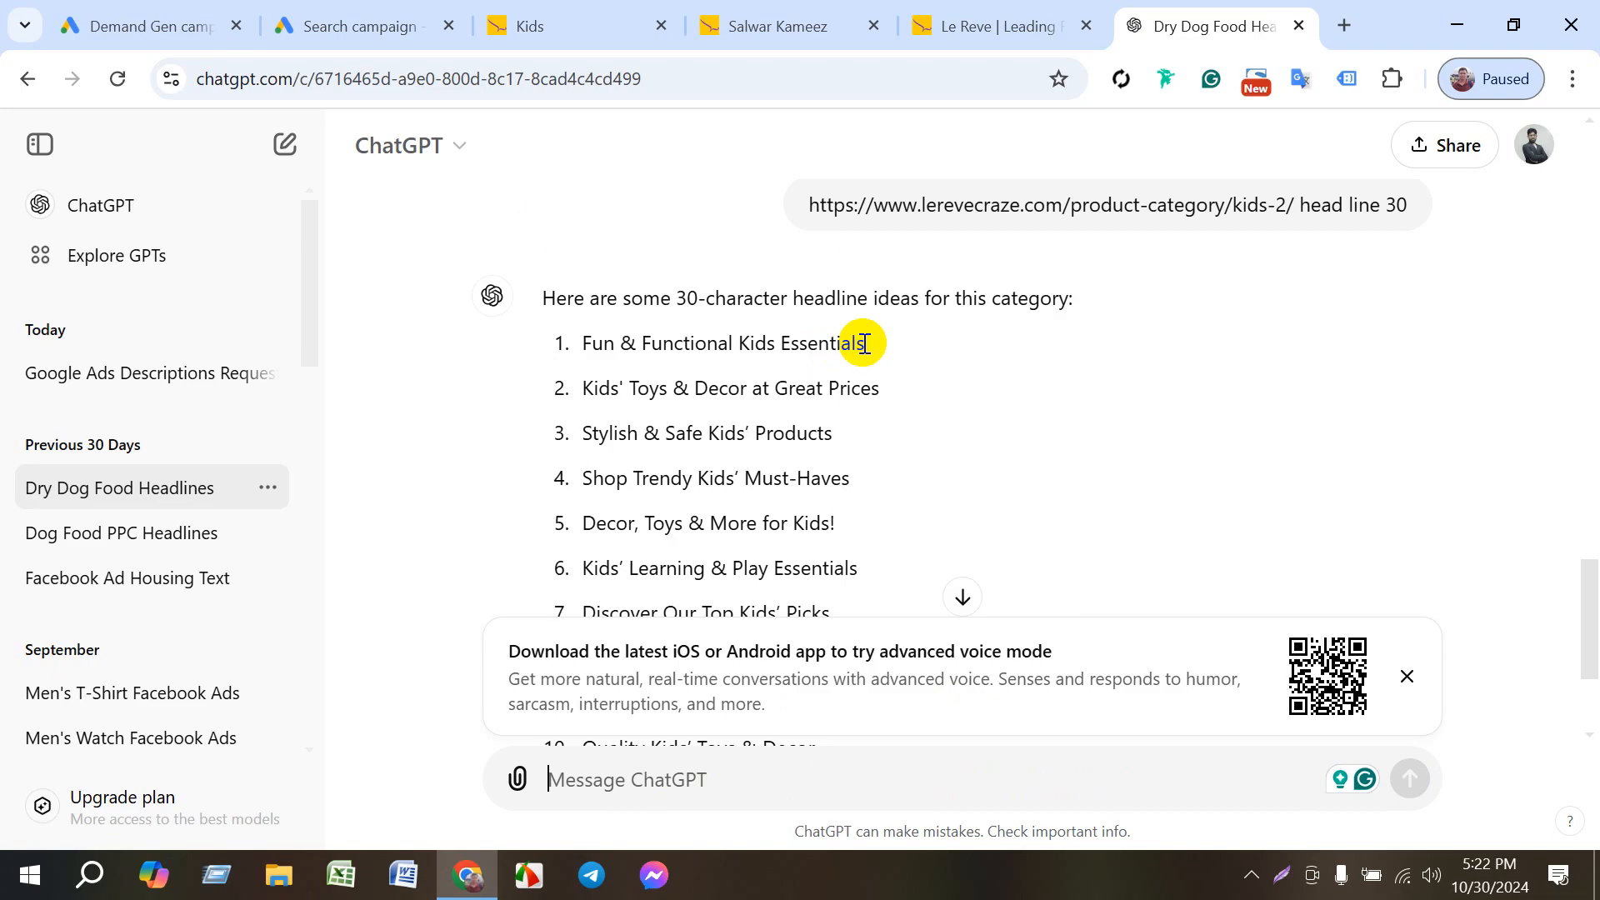
- Copy ChatGPT's first idea, "Fun & Functional Kids Essentials", and paste it into the fourth headline in the Google Ads draft
drag(865, 344, 583, 350)
drag(571, 356, 573, 356)
key(ctrl+c)
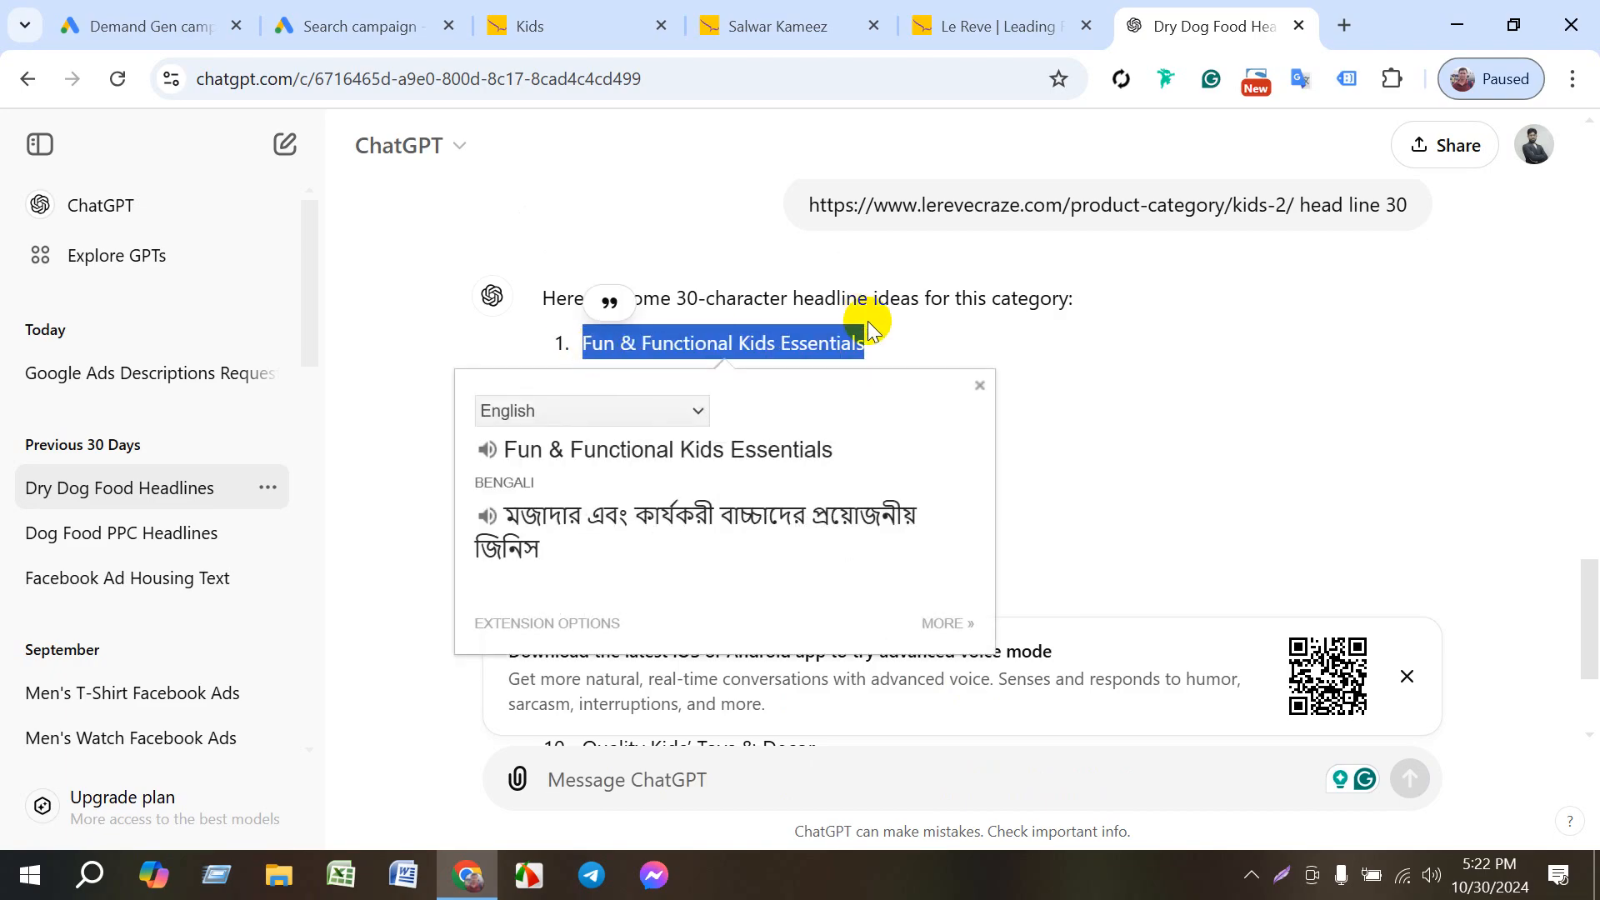
click(887, 334)
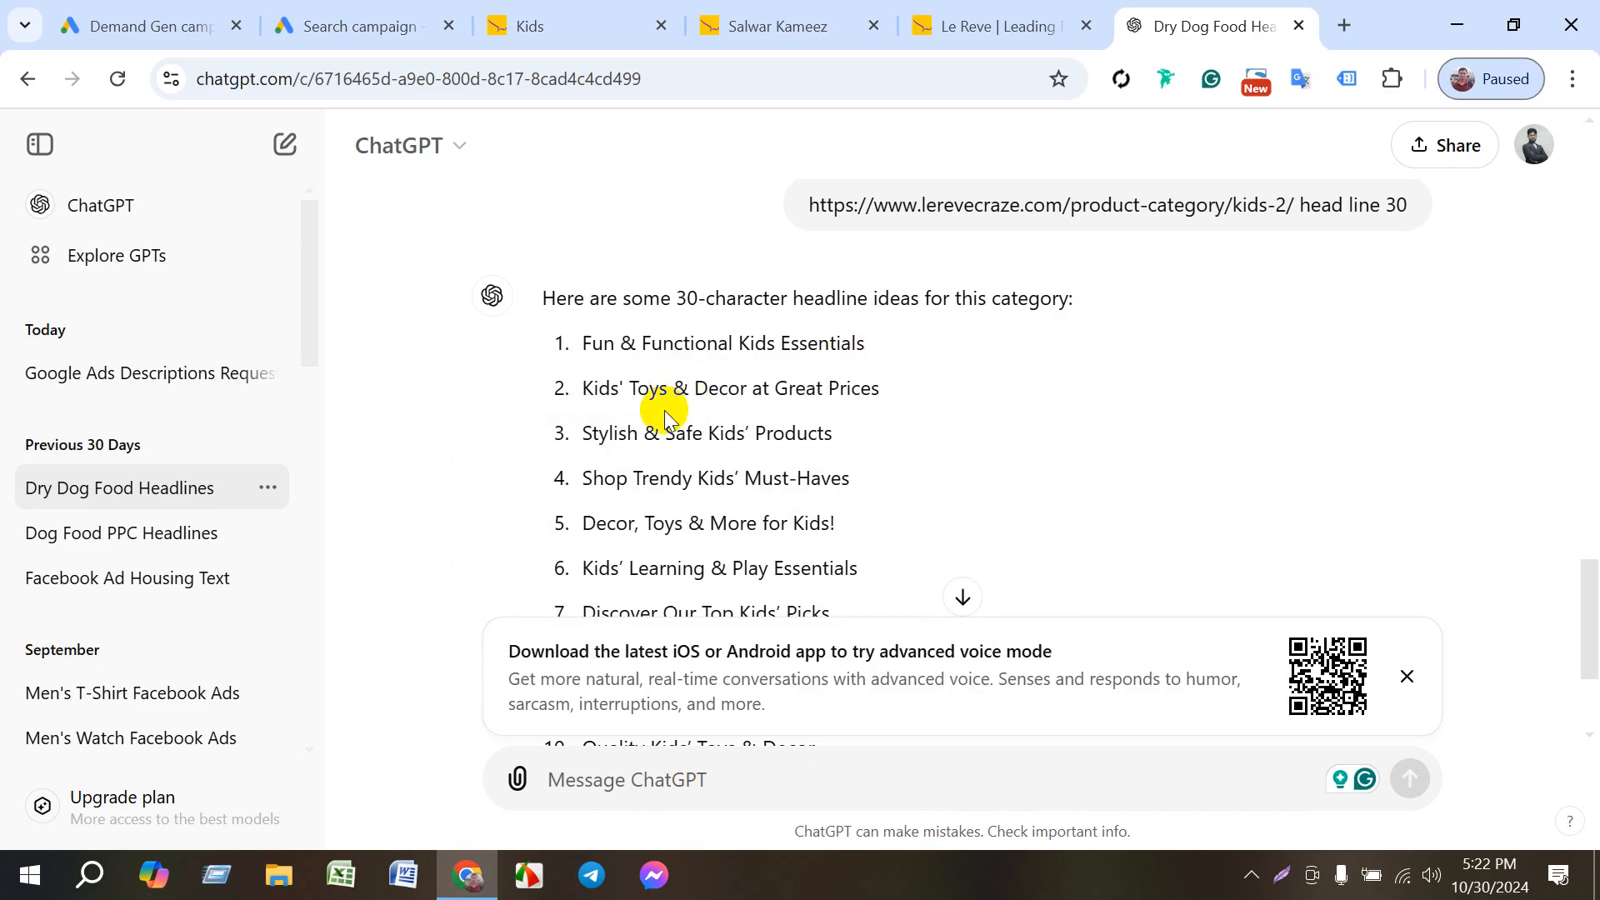
click(363, 25)
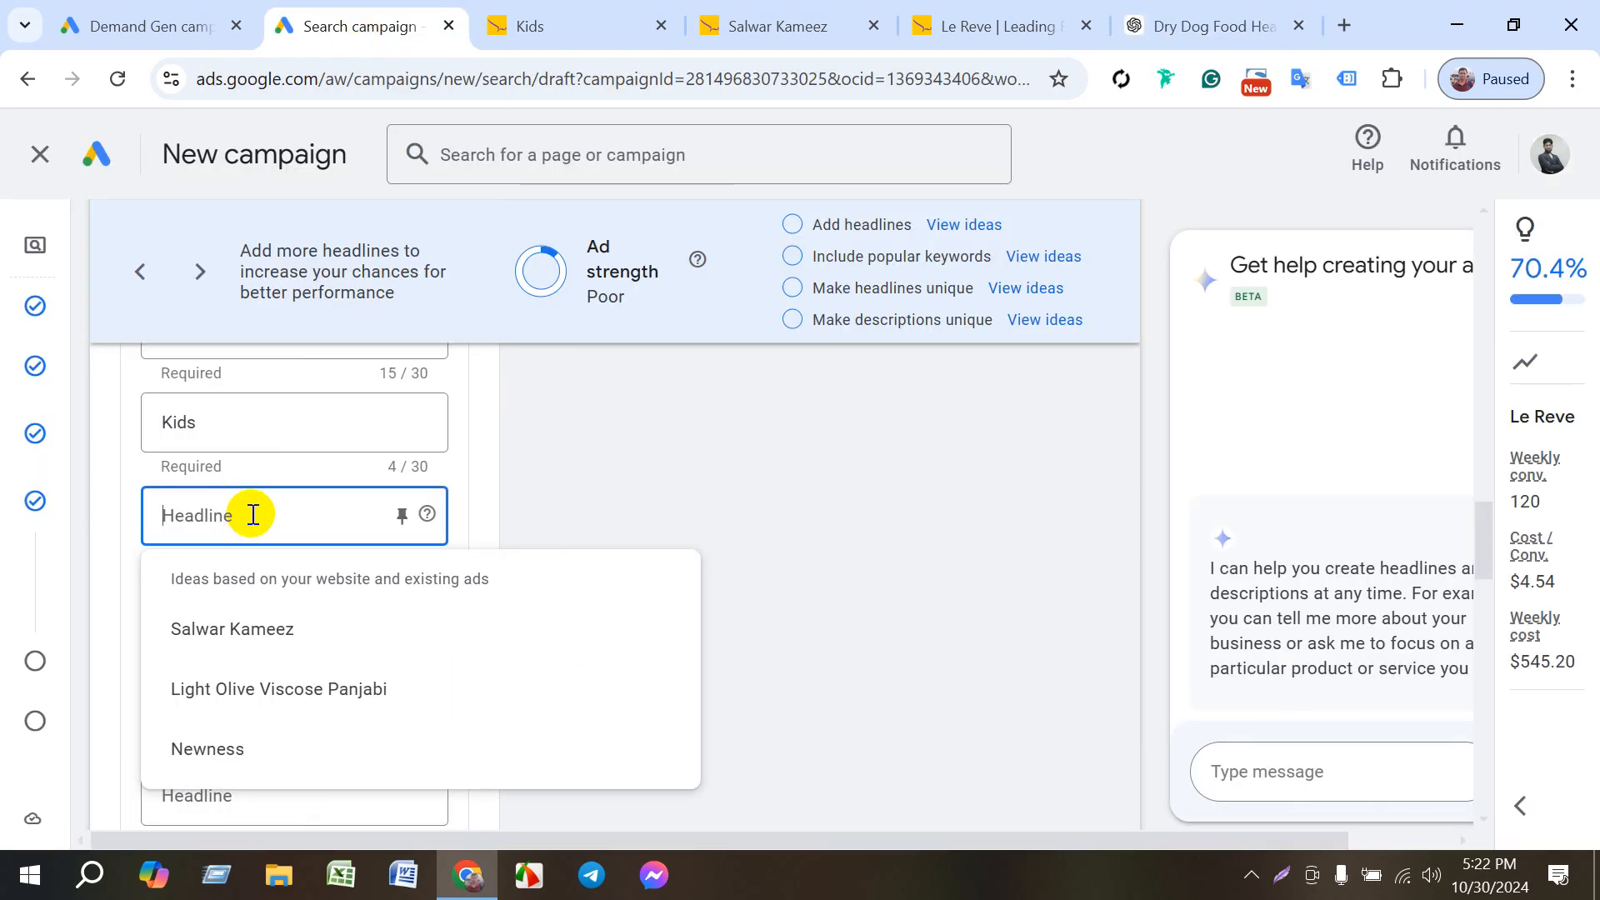
key(ctrl+v)
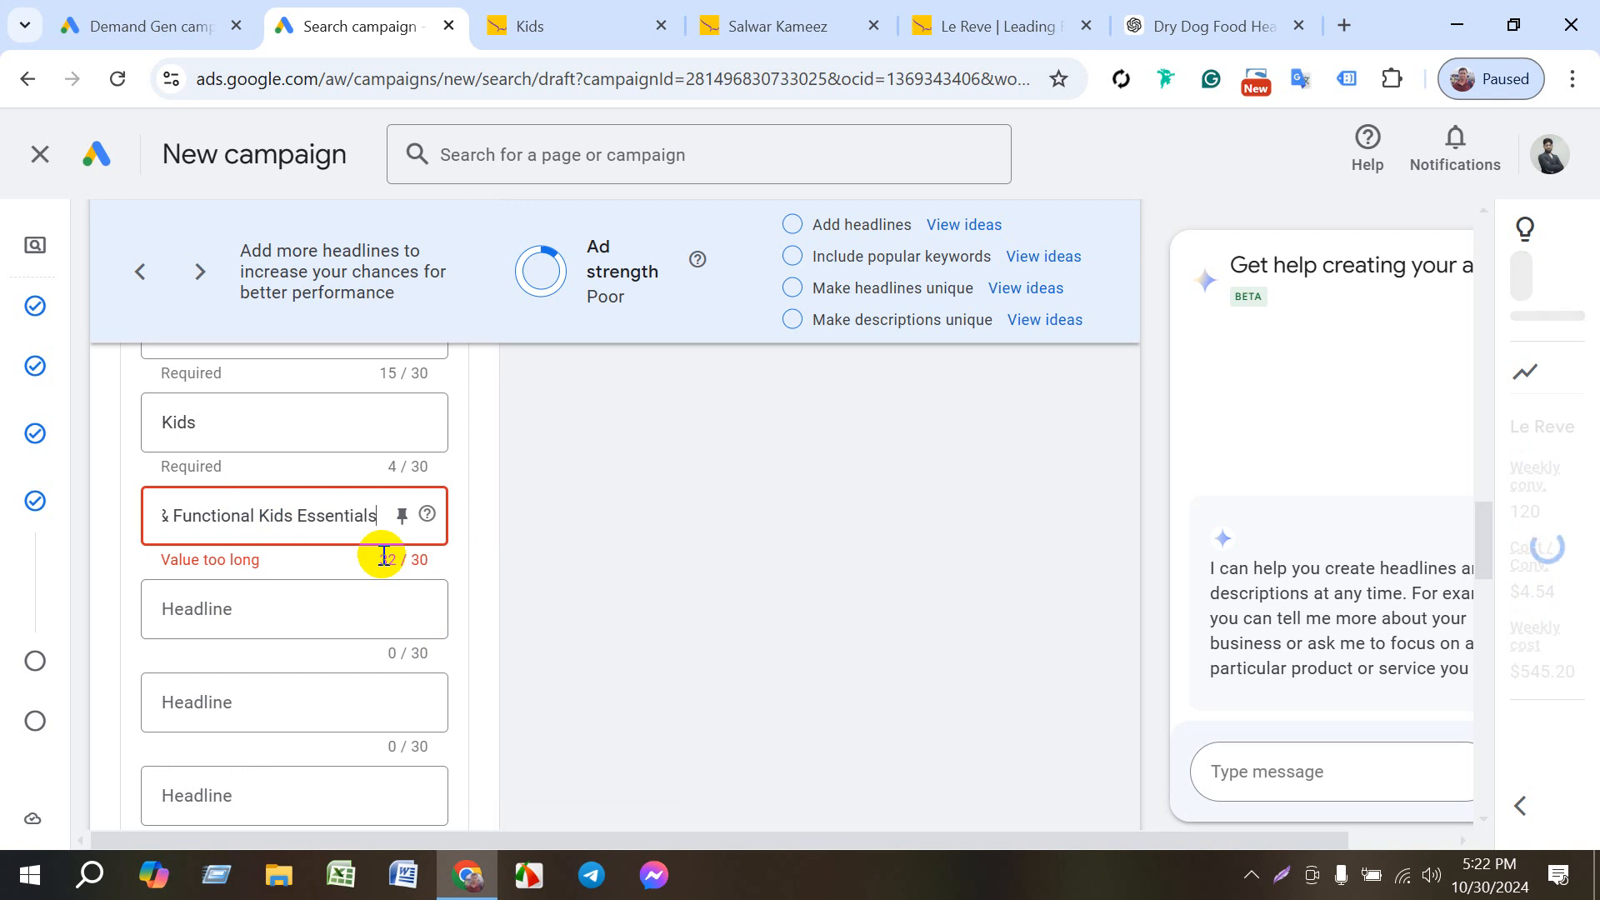
- Shorten the fourth headline to "Fun & Functional Kids" by removing the word "Essentials"
key(BackSpace)
key(BackSpace)
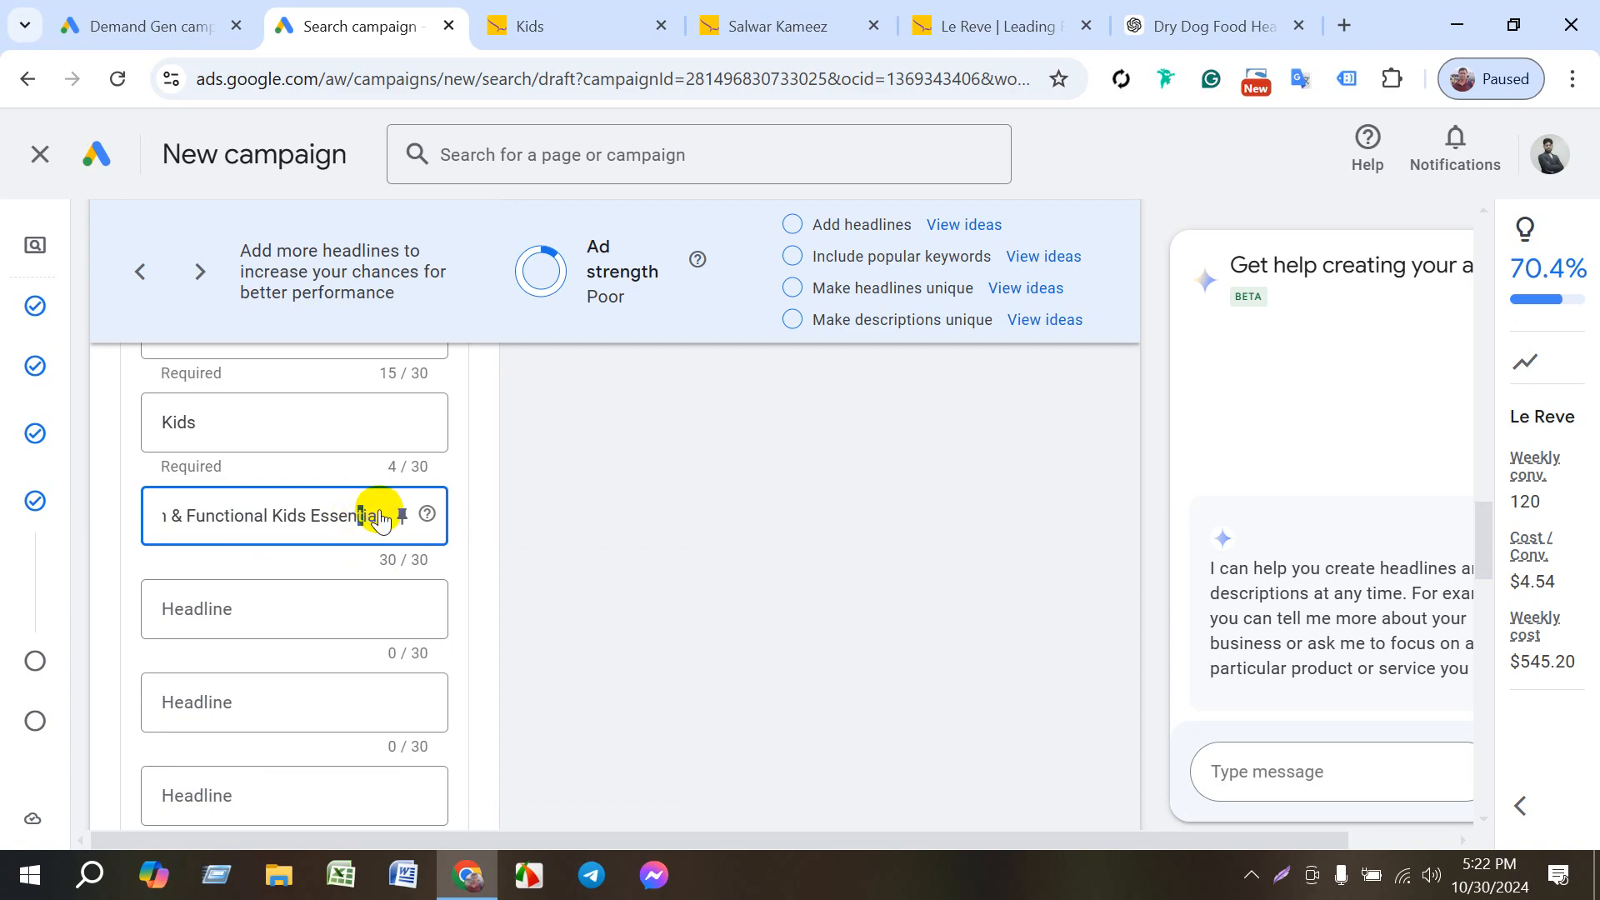
click(402, 515)
click(345, 512)
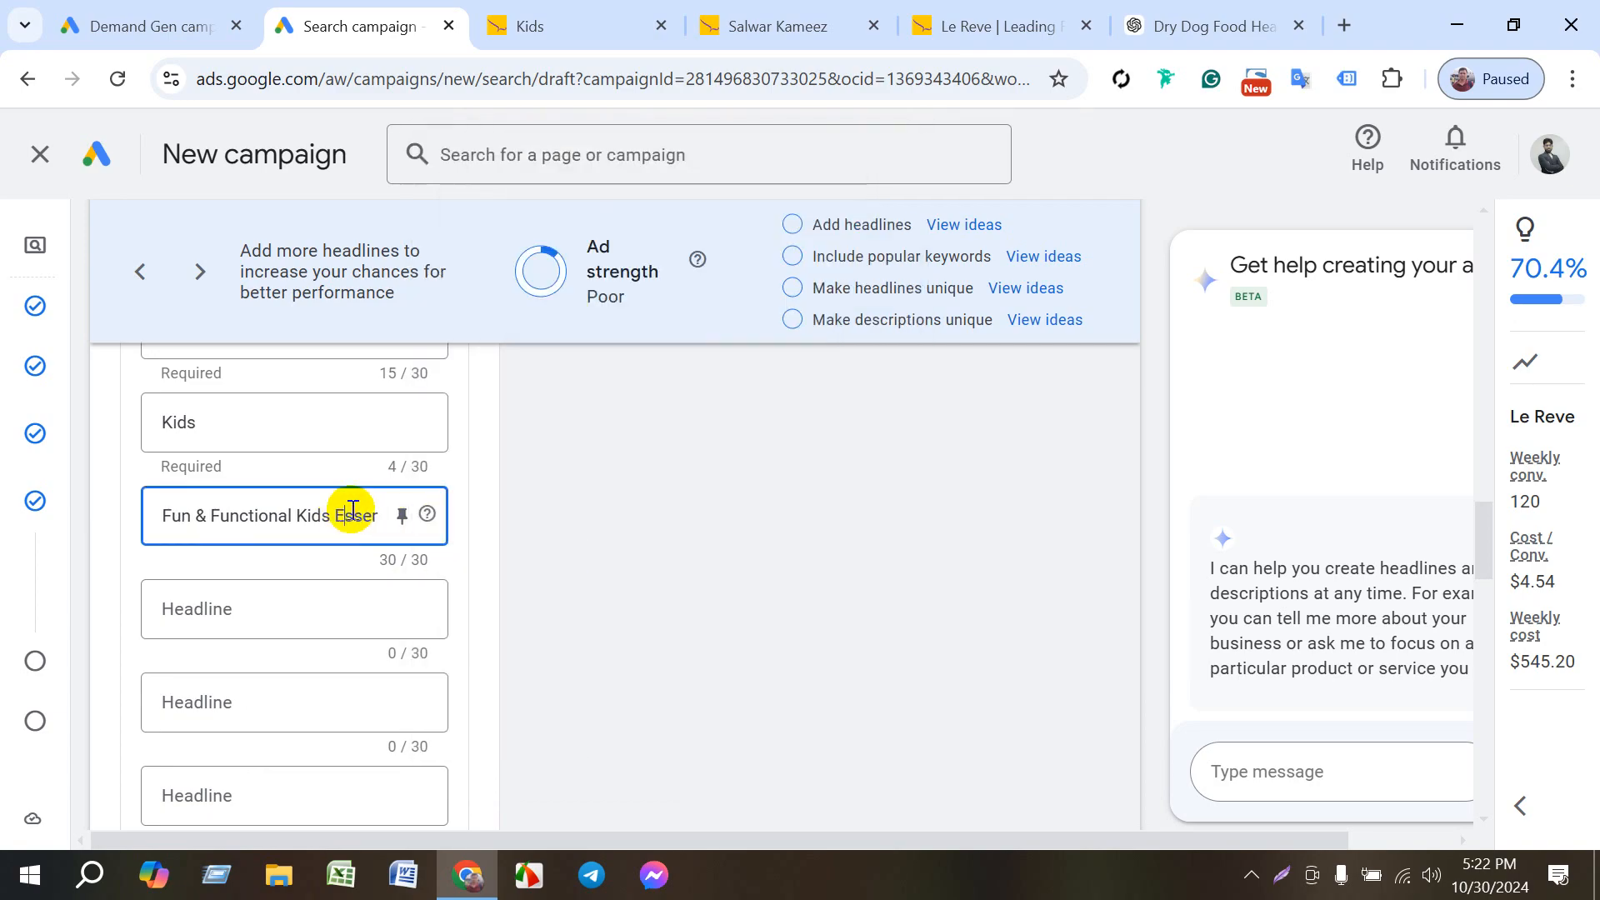
click(387, 516)
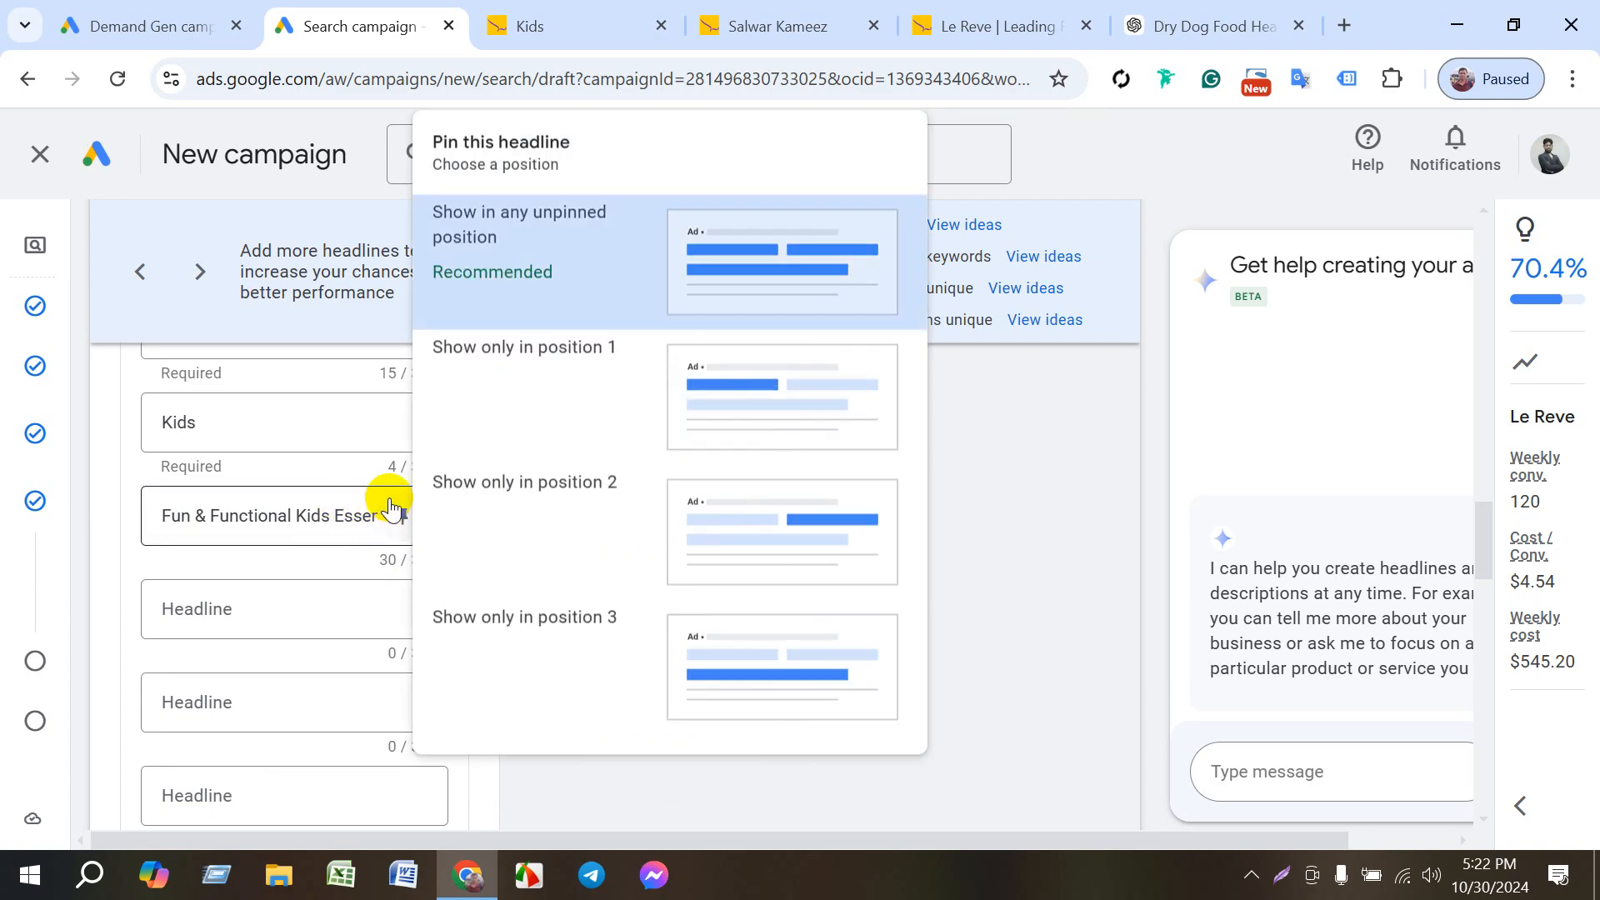
click(345, 512)
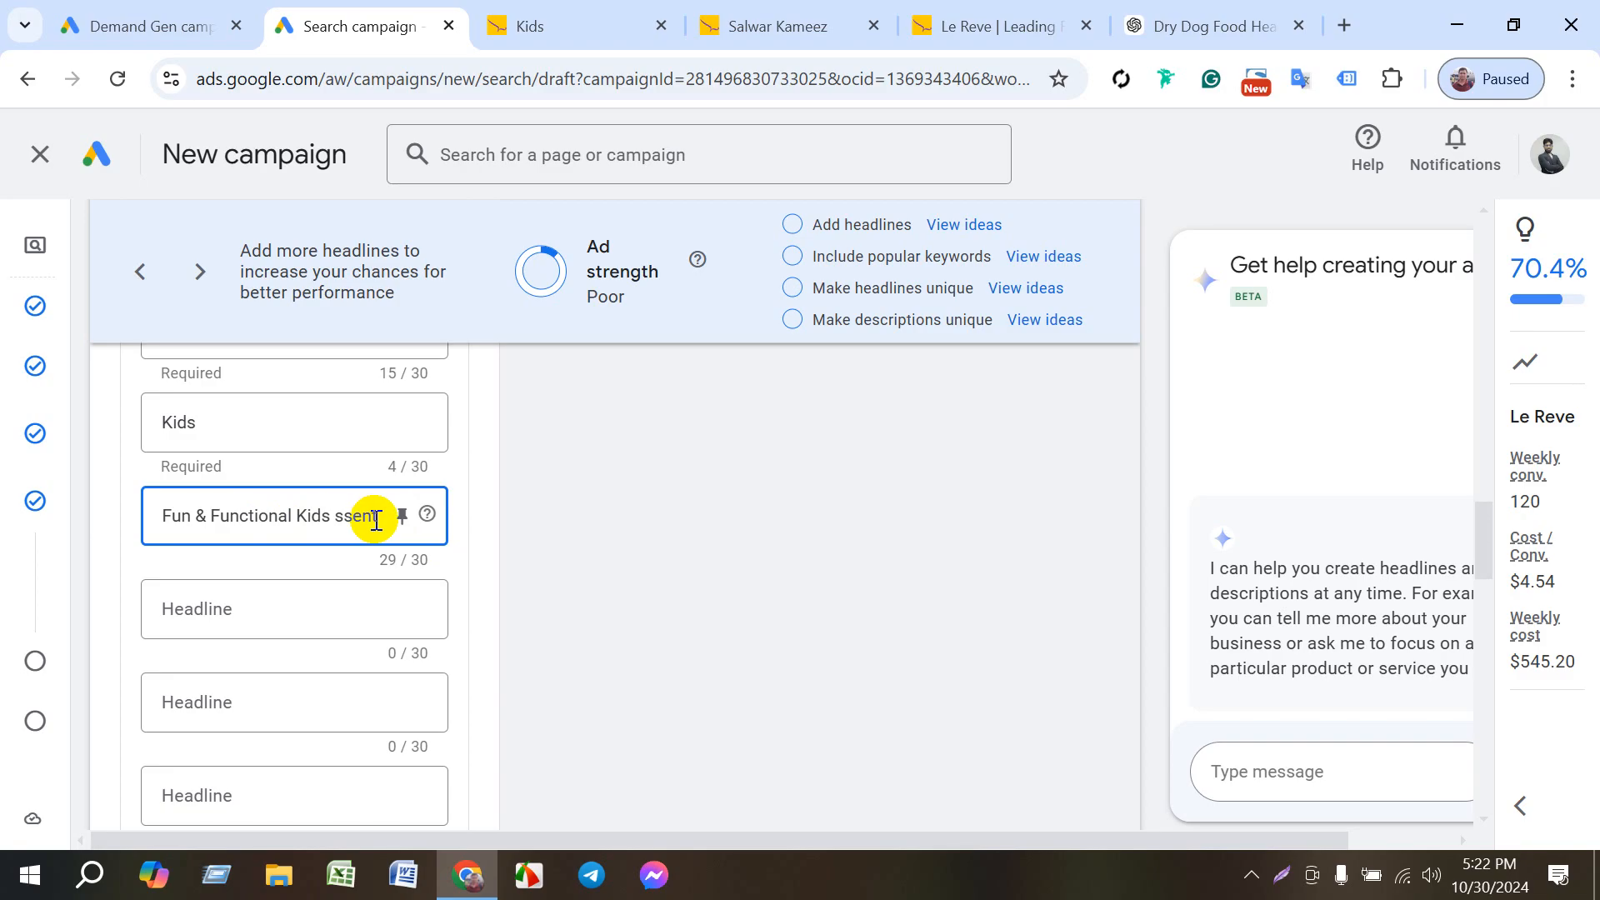
drag(373, 522, 330, 523)
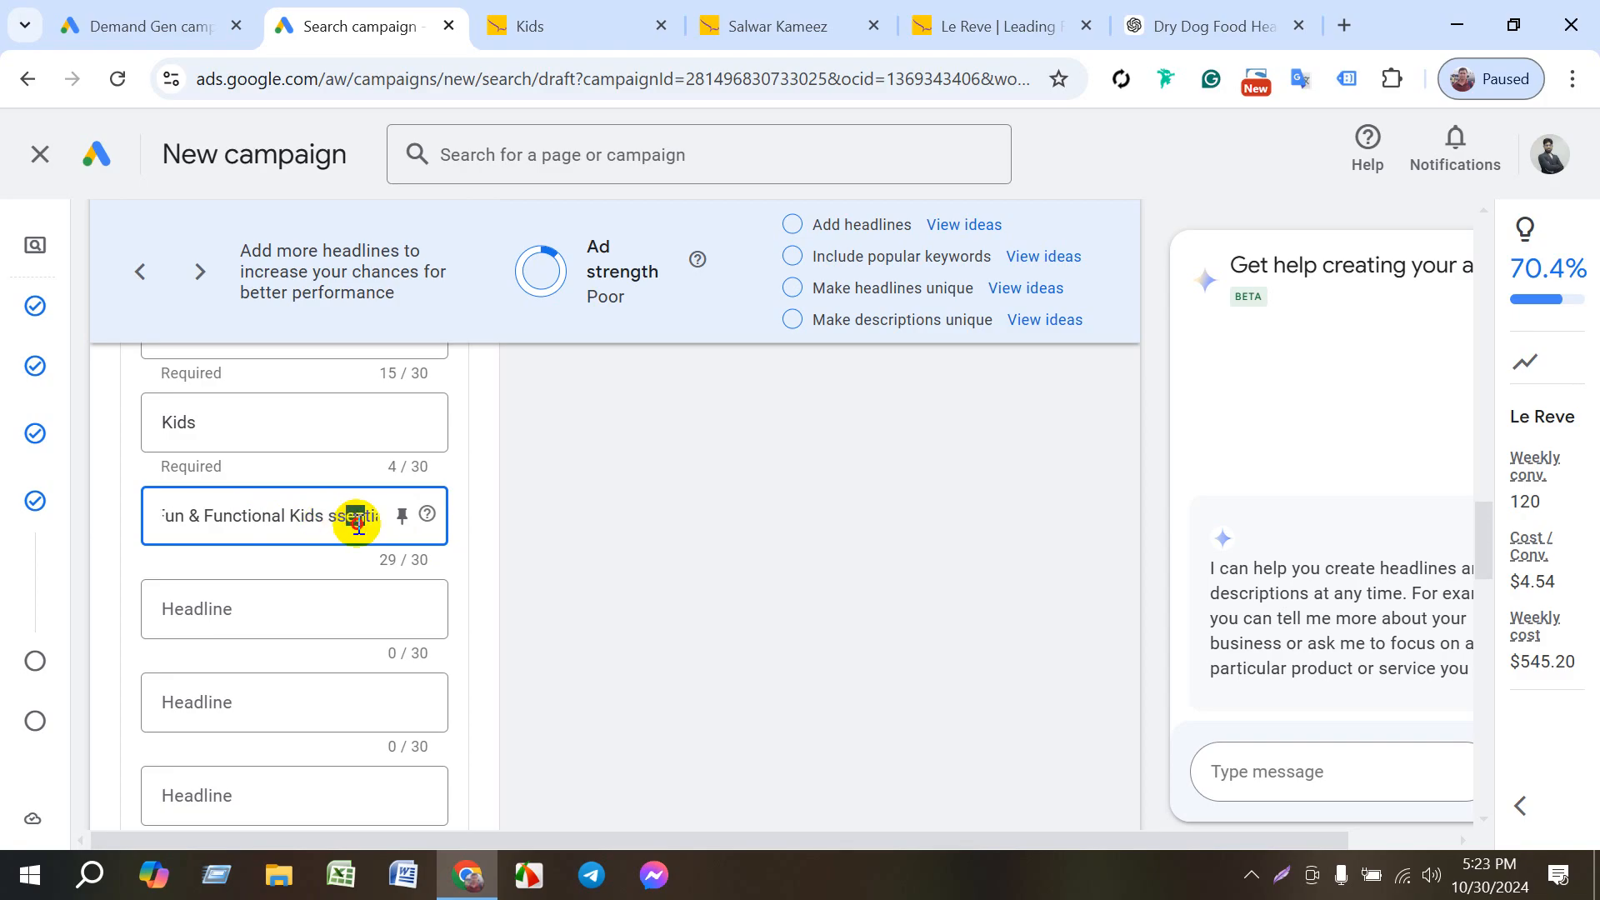
click(385, 517)
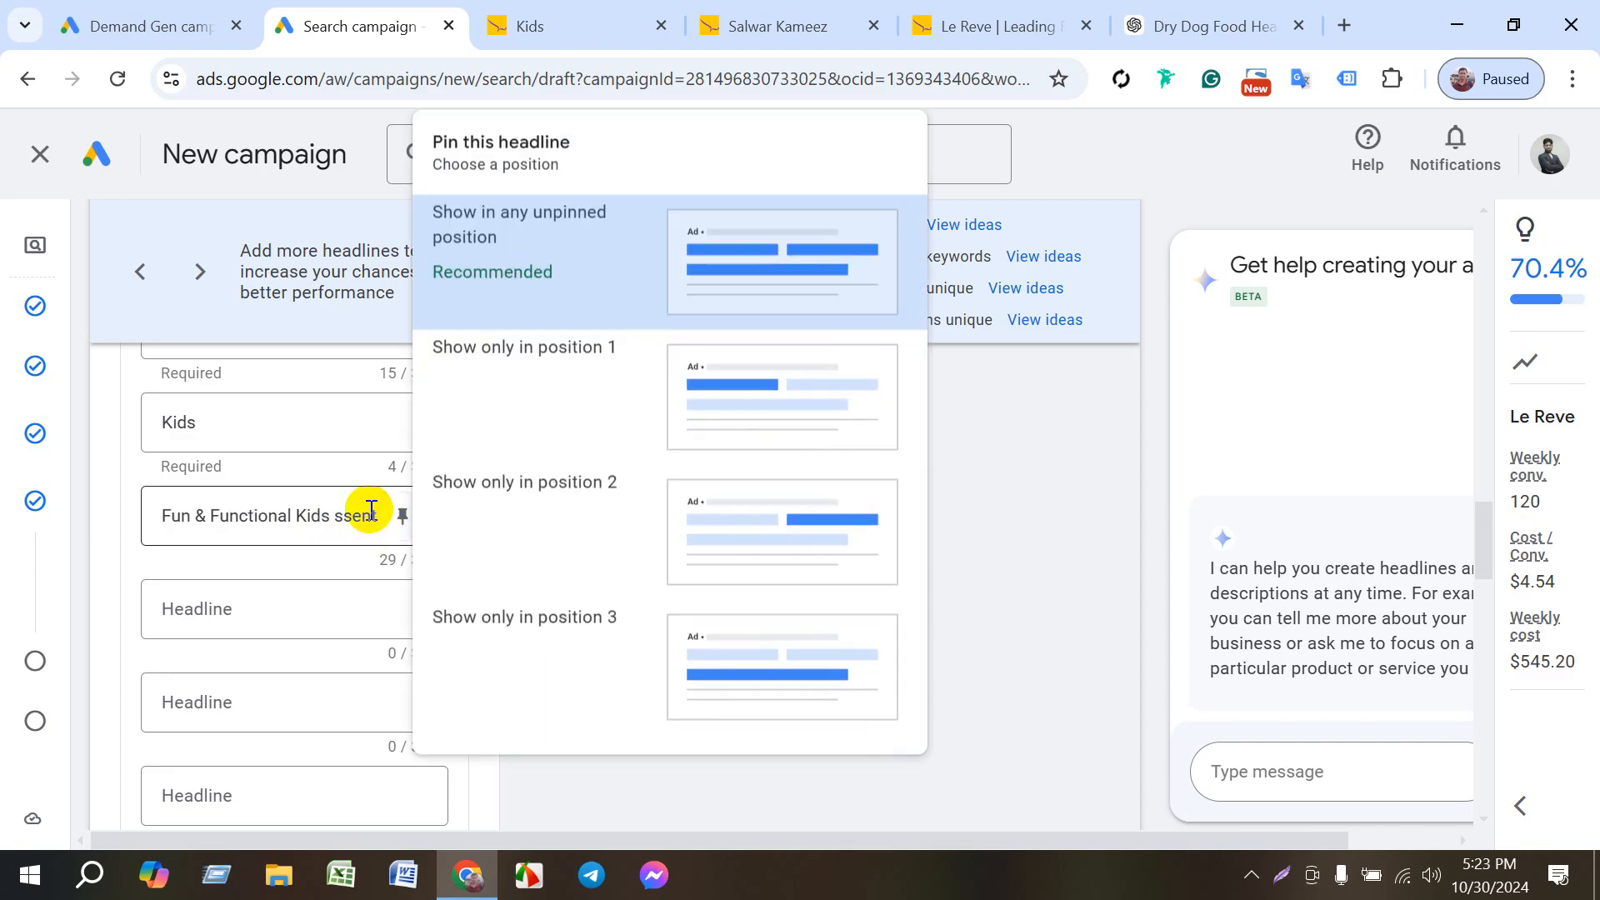
click(370, 510)
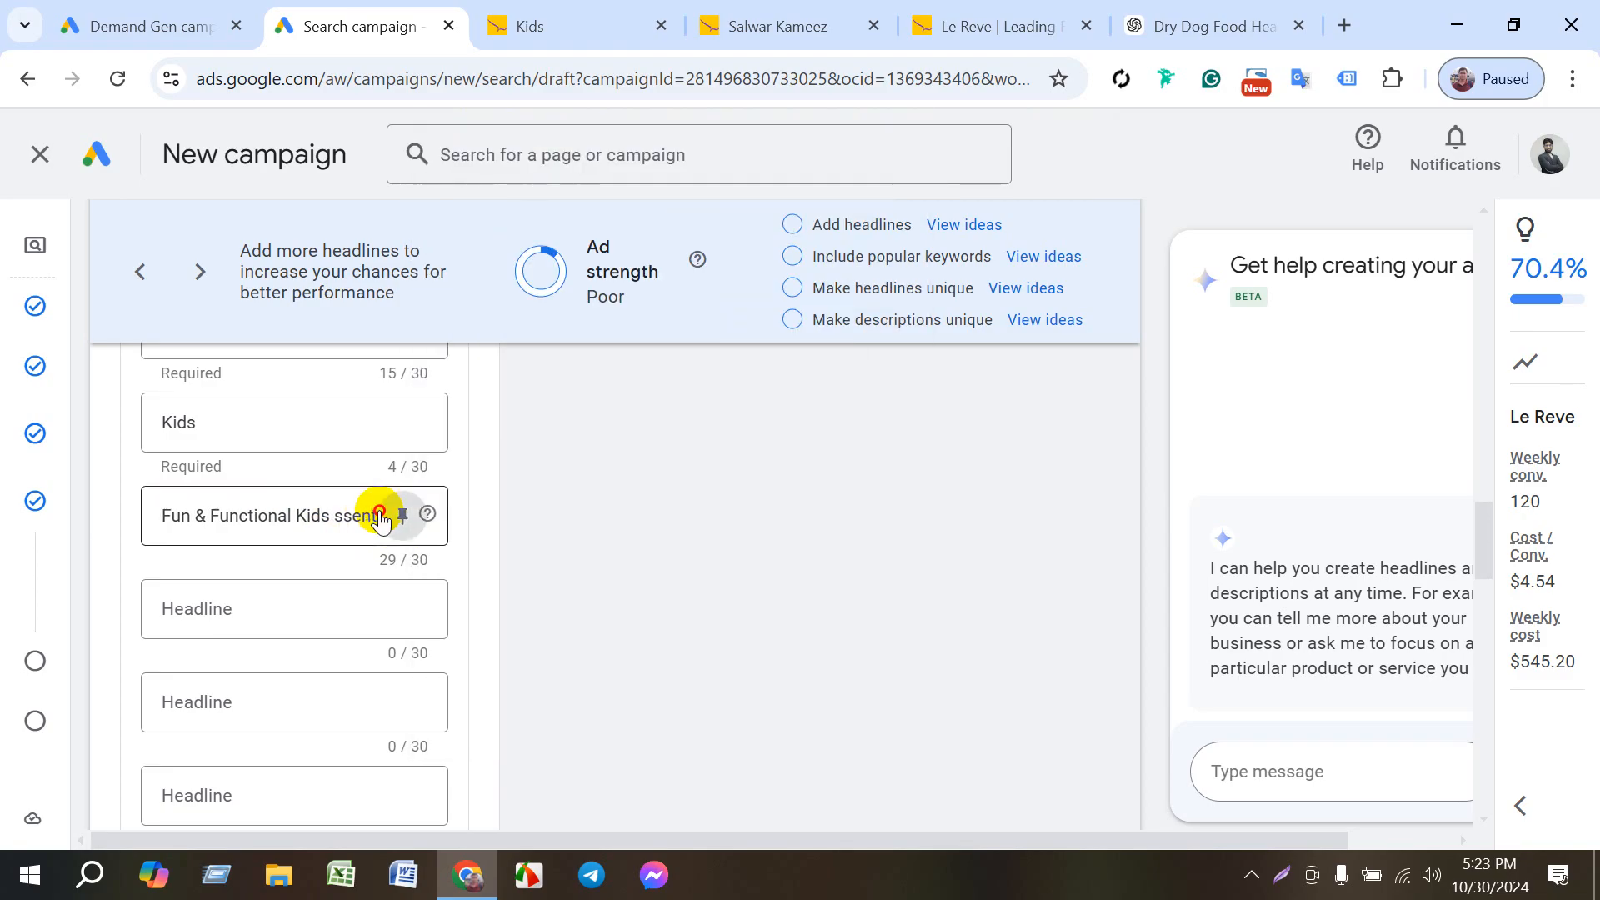
drag(345, 513, 383, 524)
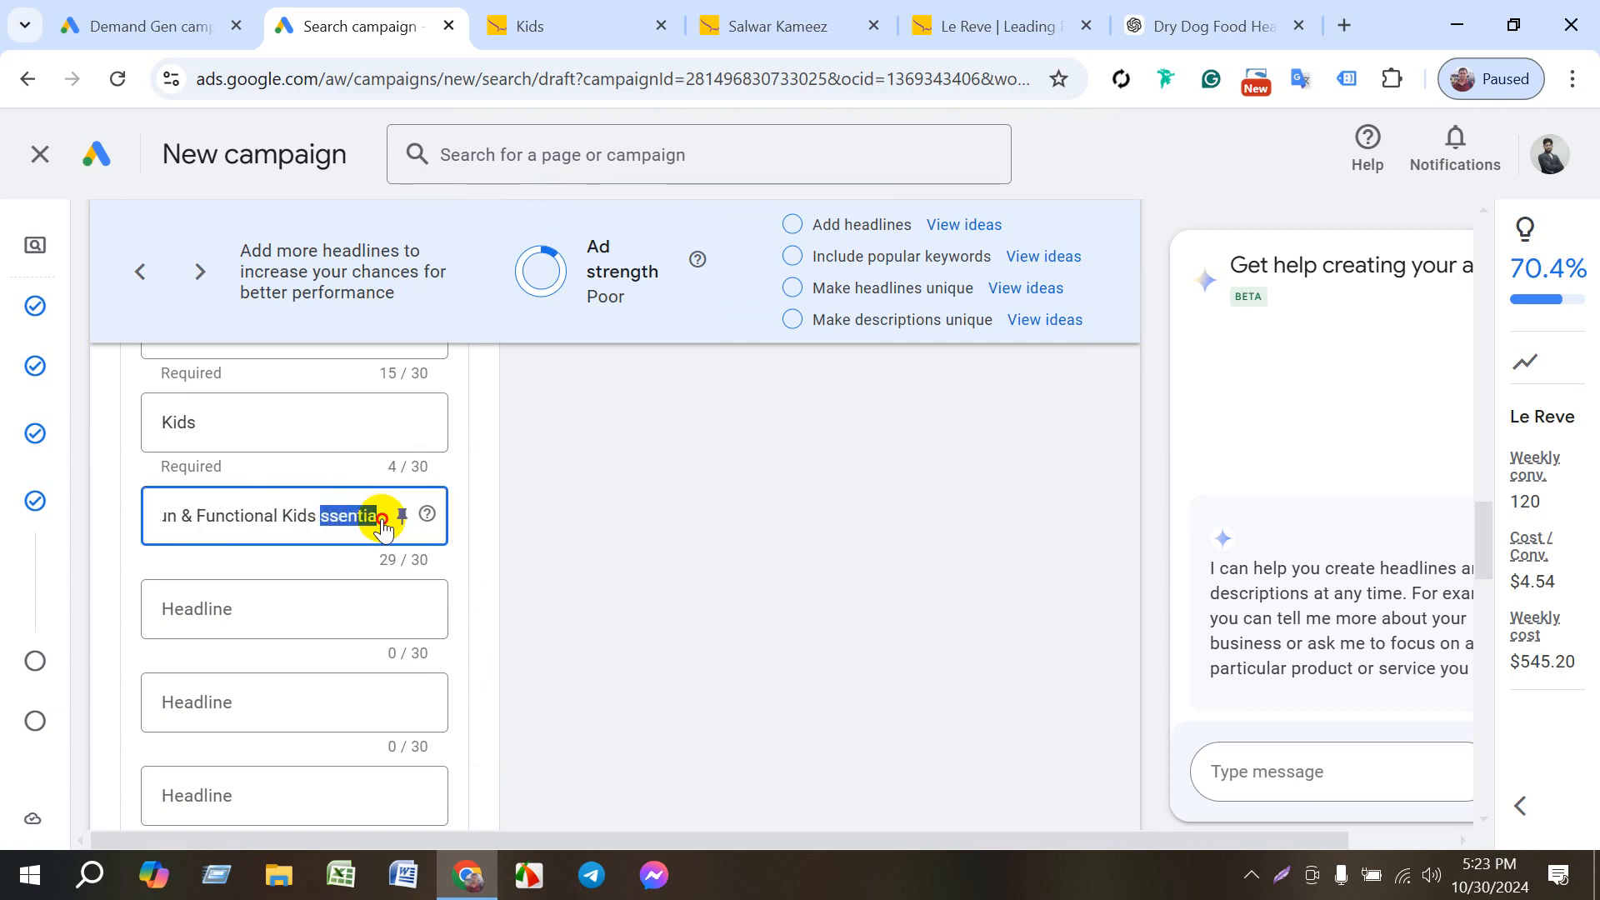
key(BackSpace)
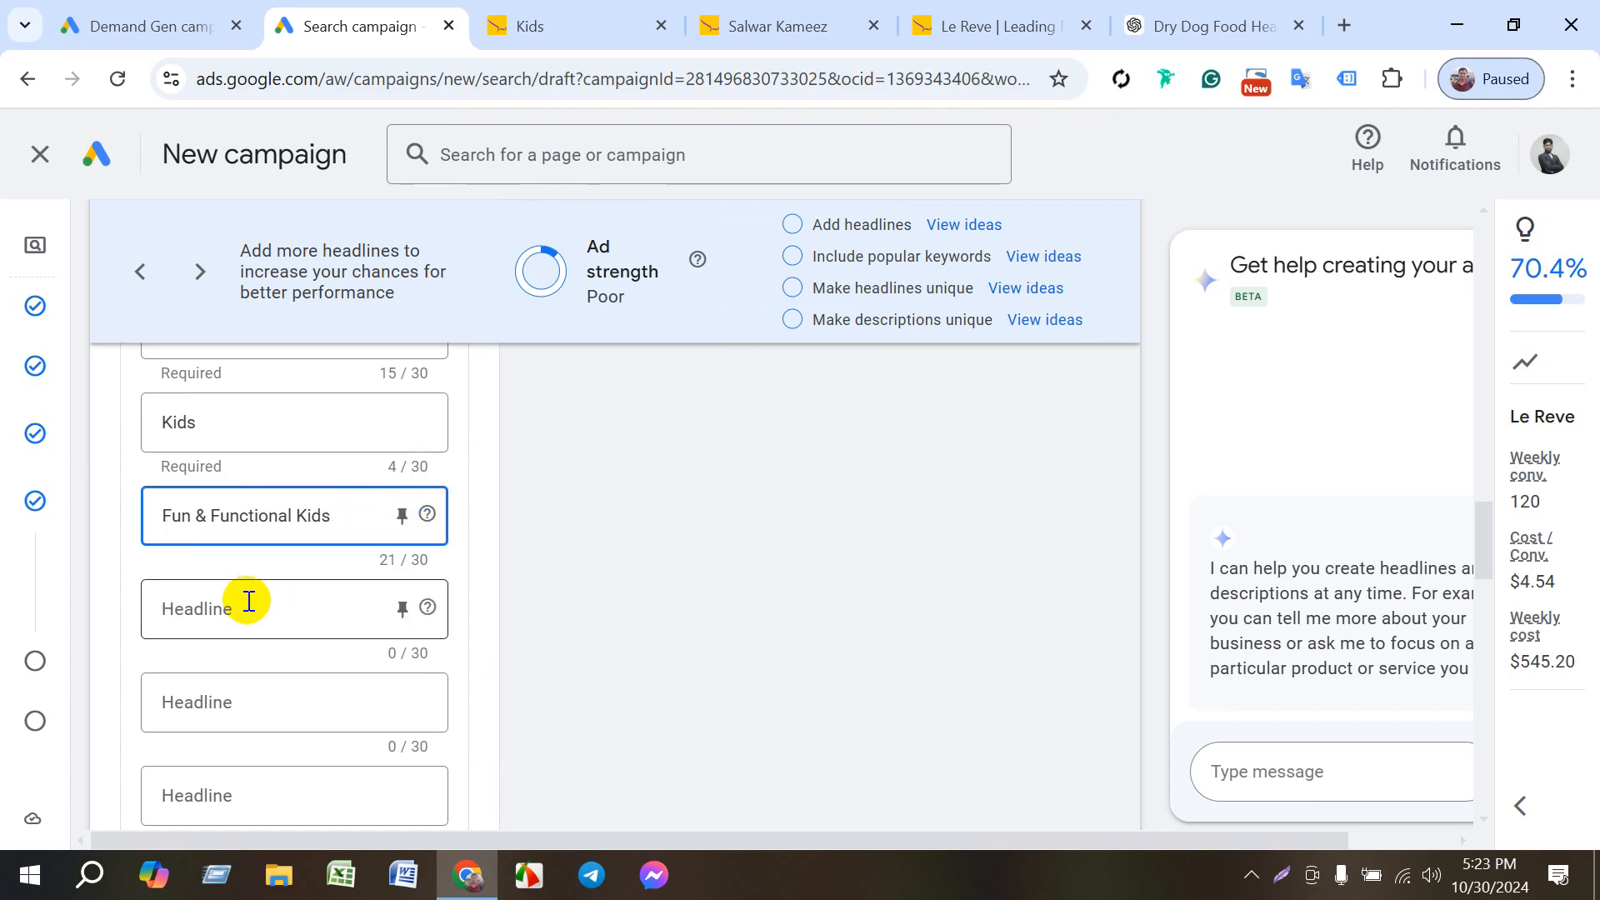
- Switch to ChatGPT and examine the fourth, sixth and seventh Kids headline ideas with their Bengali translations
click(1190, 26)
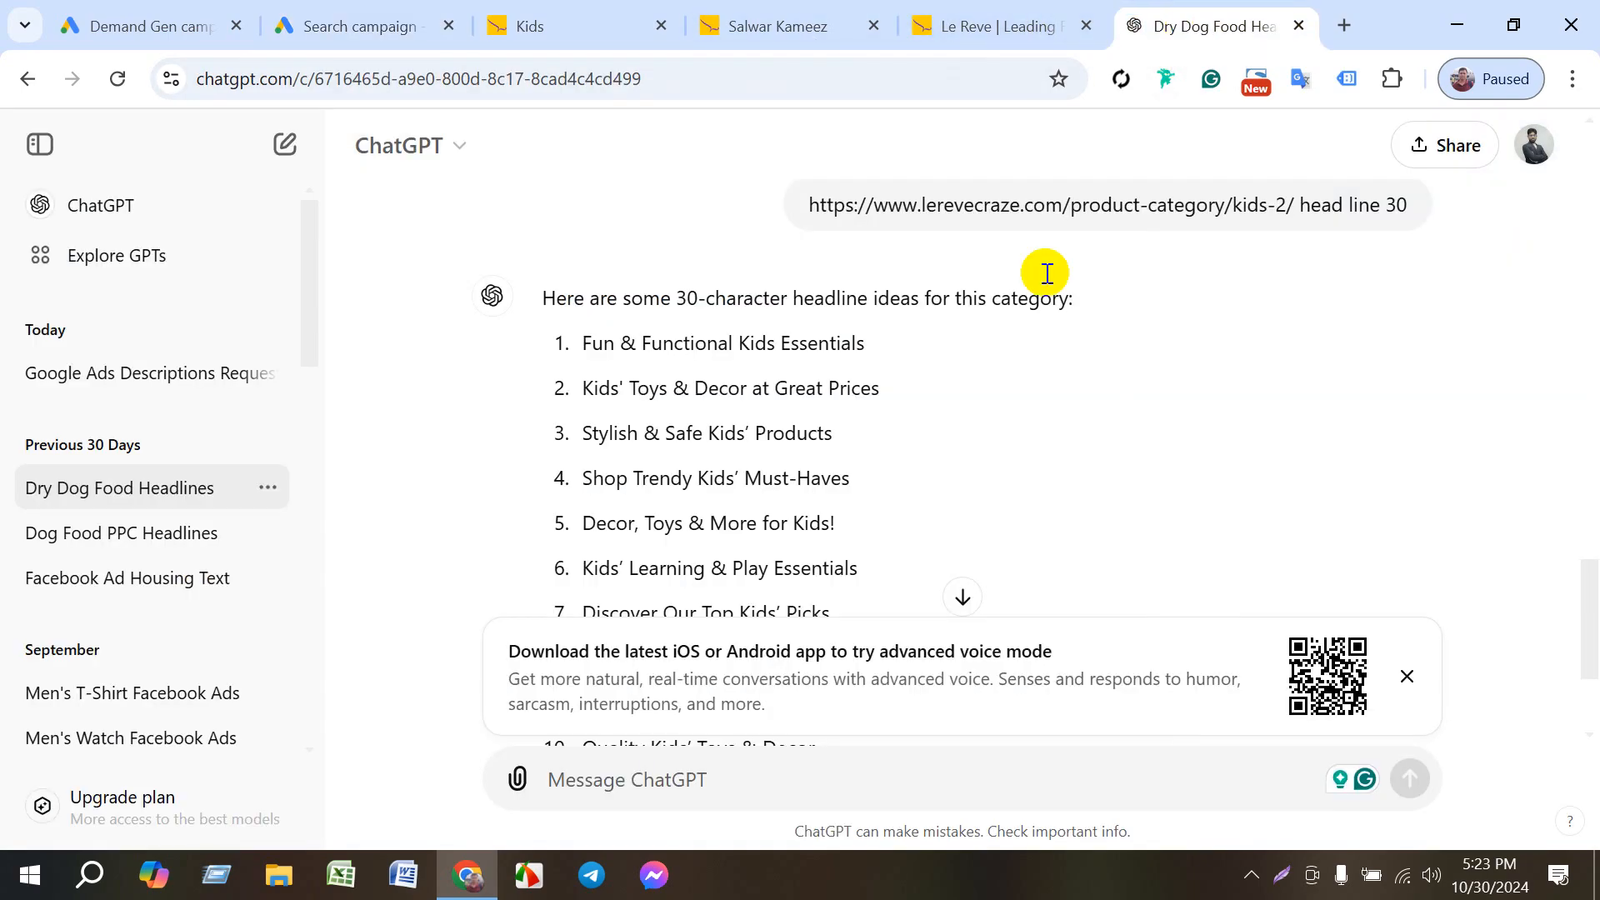
scroll(697, 554, down, 2)
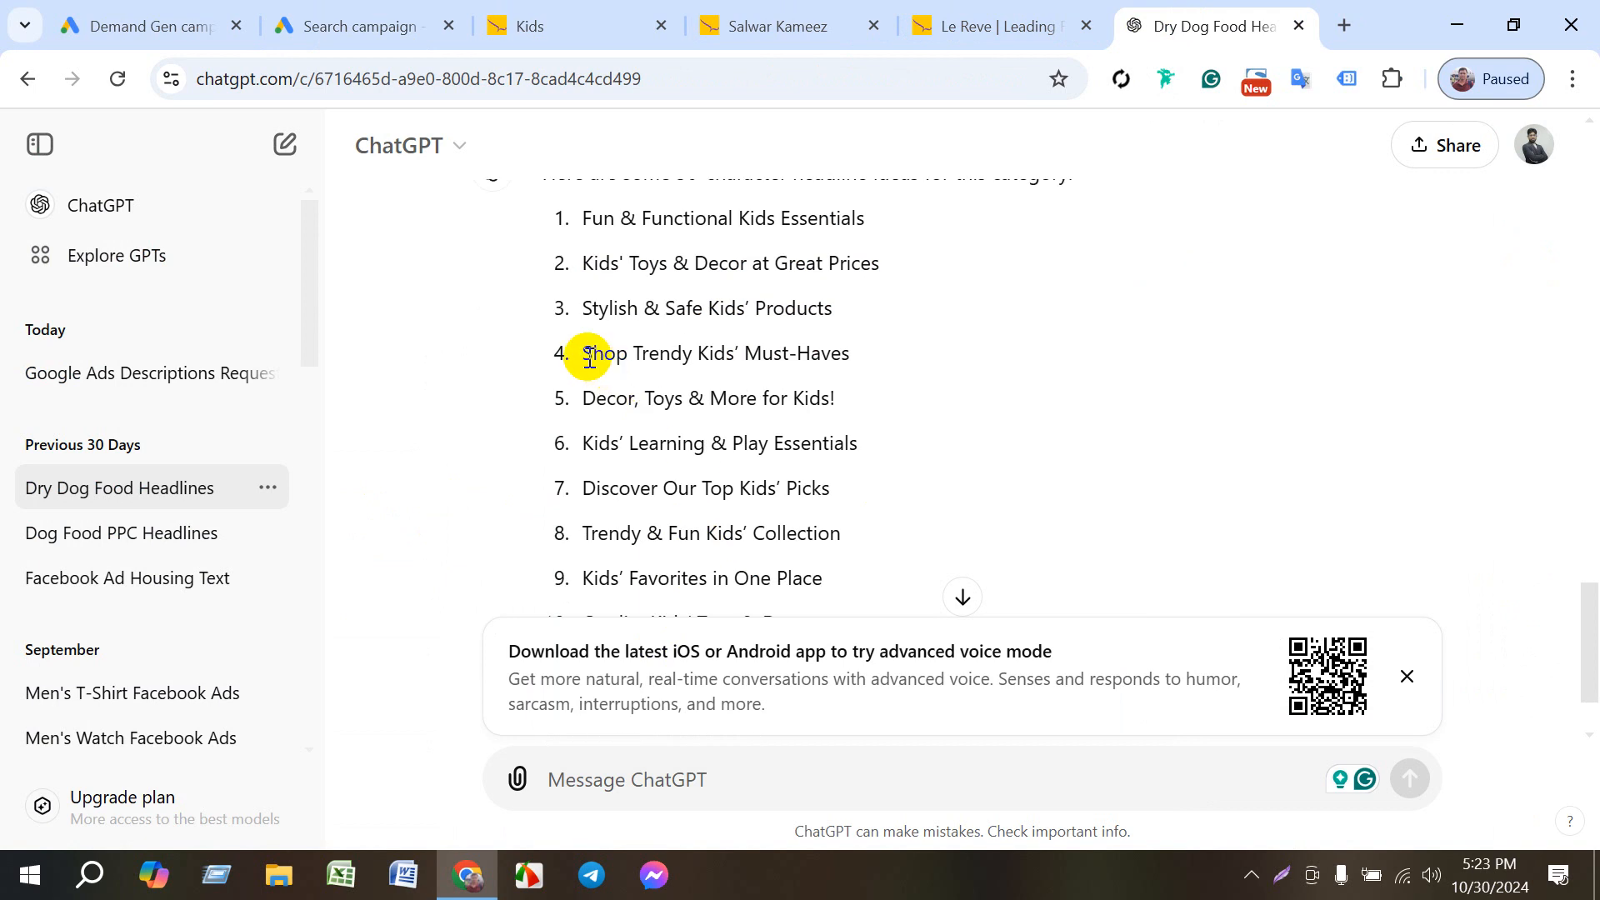
drag(615, 375, 742, 528)
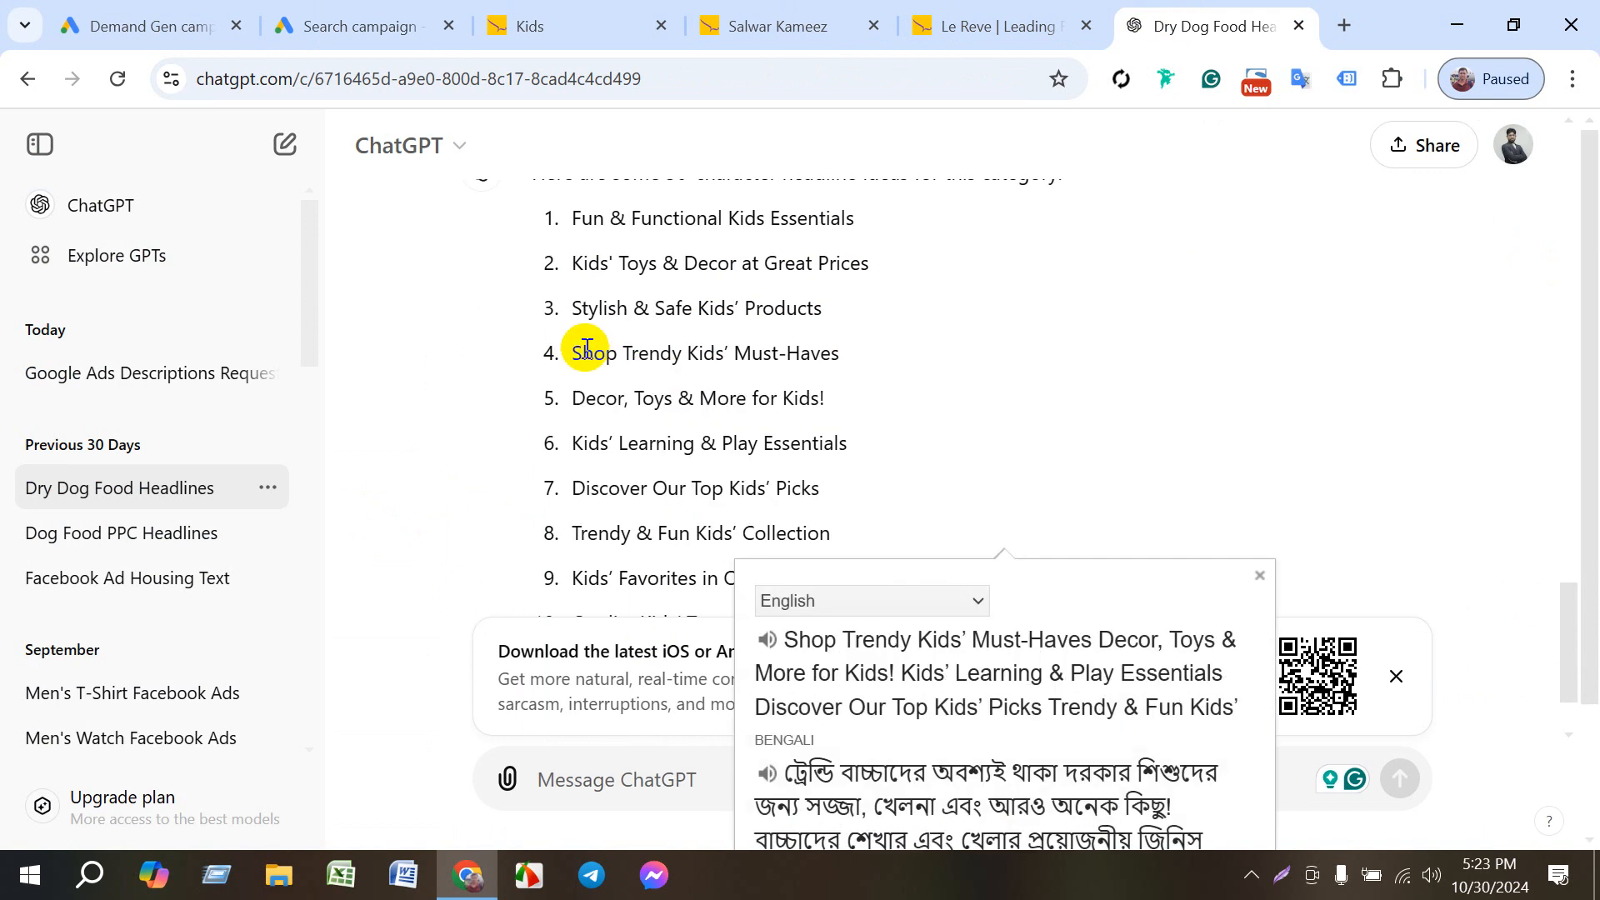
drag(629, 353, 876, 354)
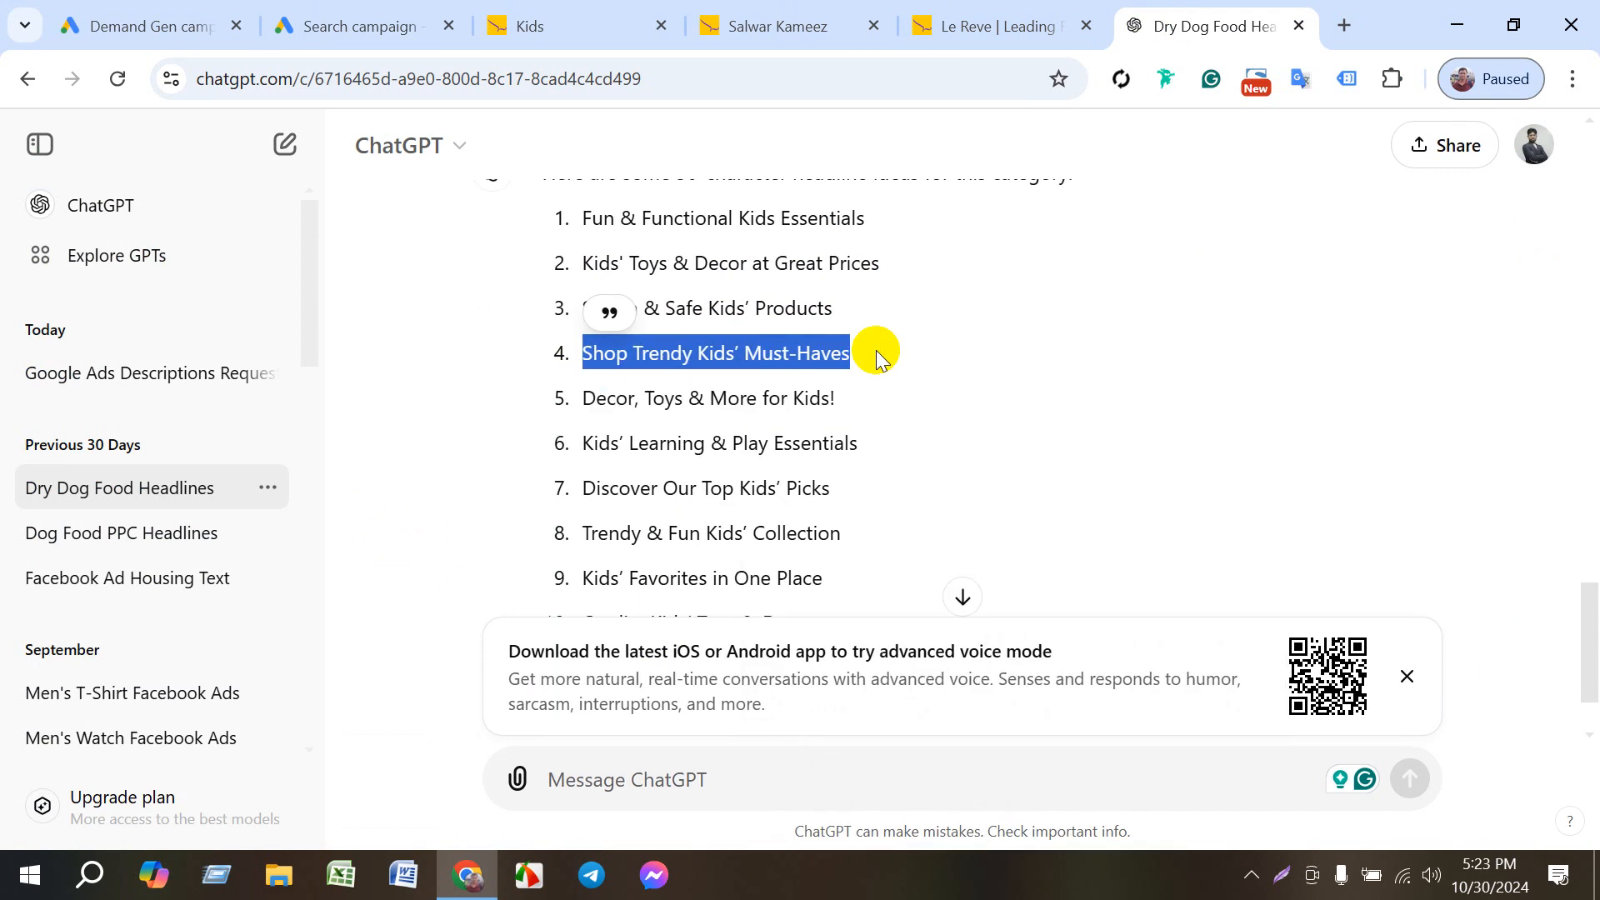
click(874, 365)
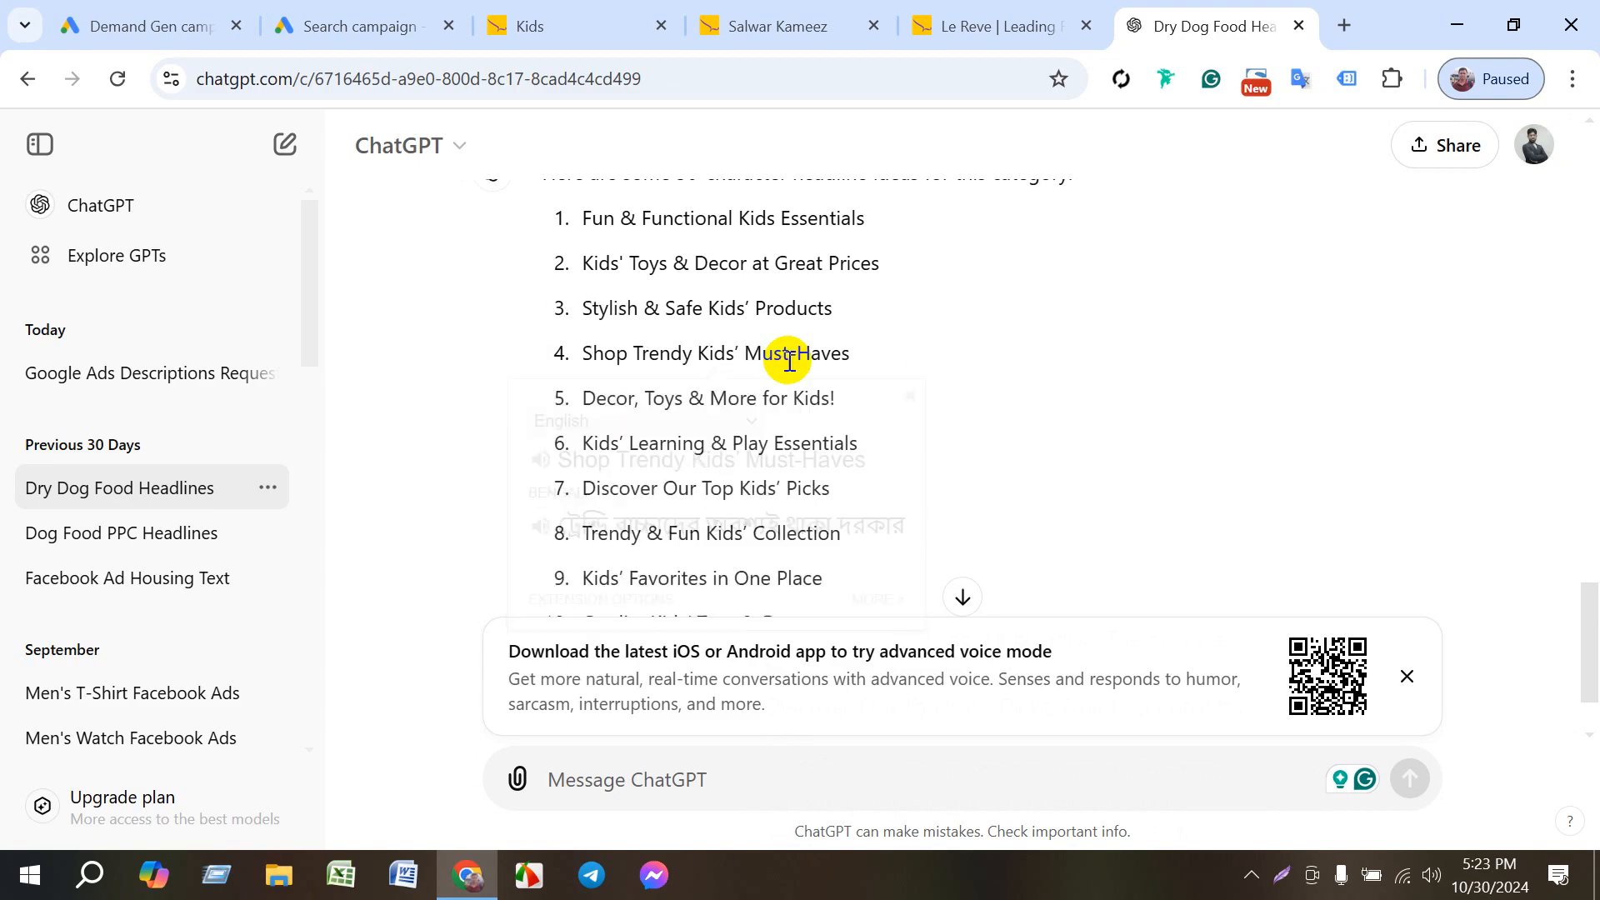
drag(593, 442, 882, 453)
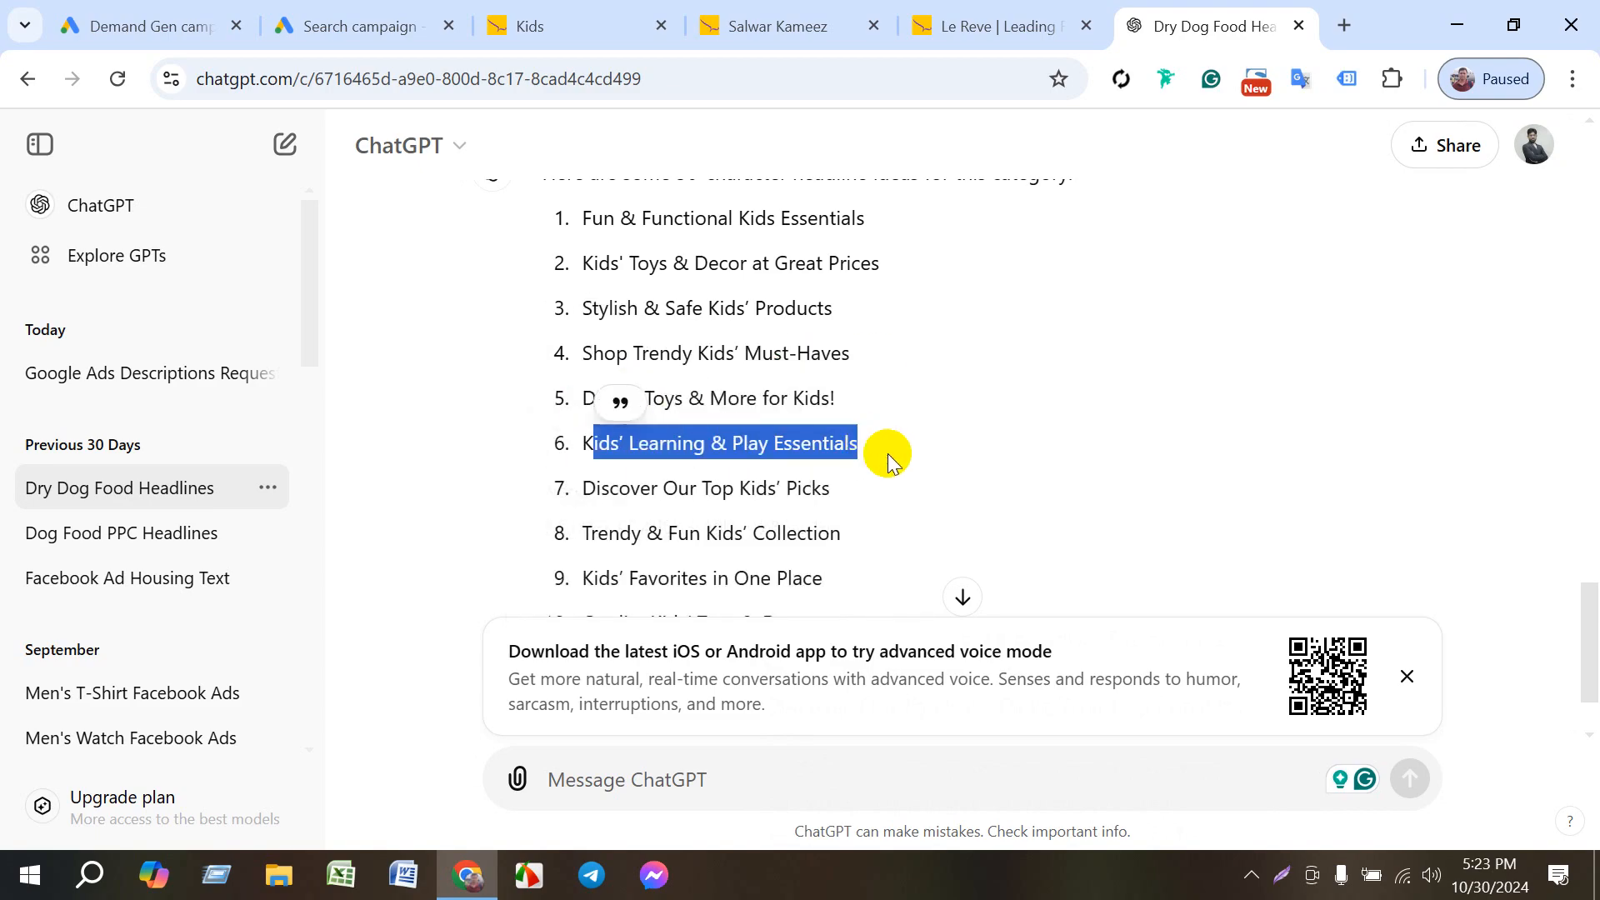
click(942, 360)
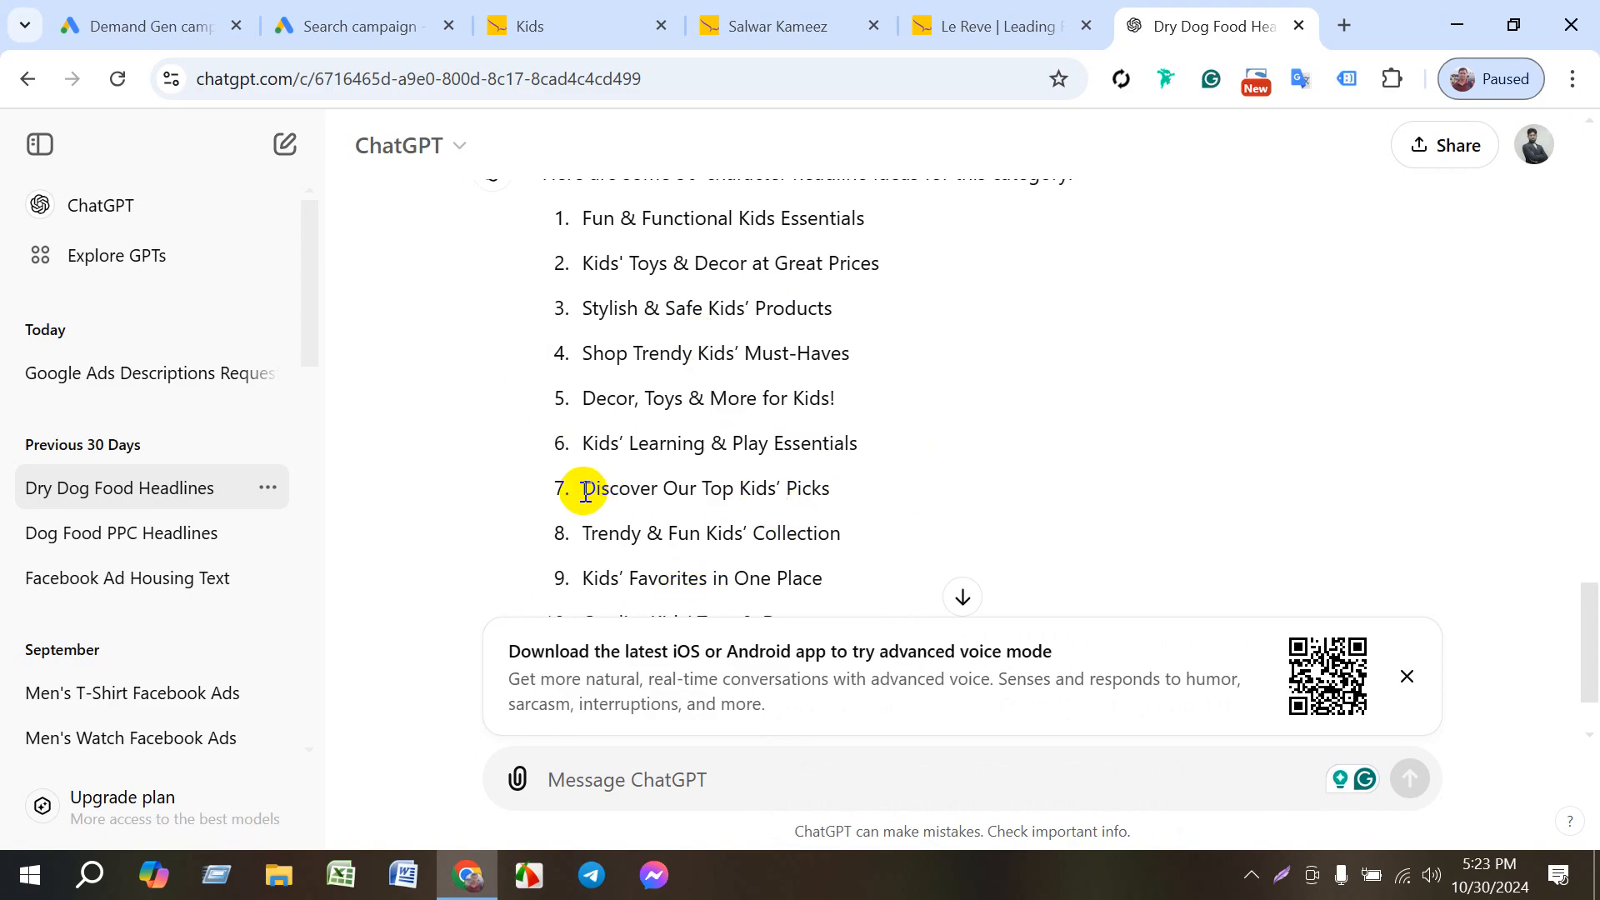
drag(588, 489, 843, 486)
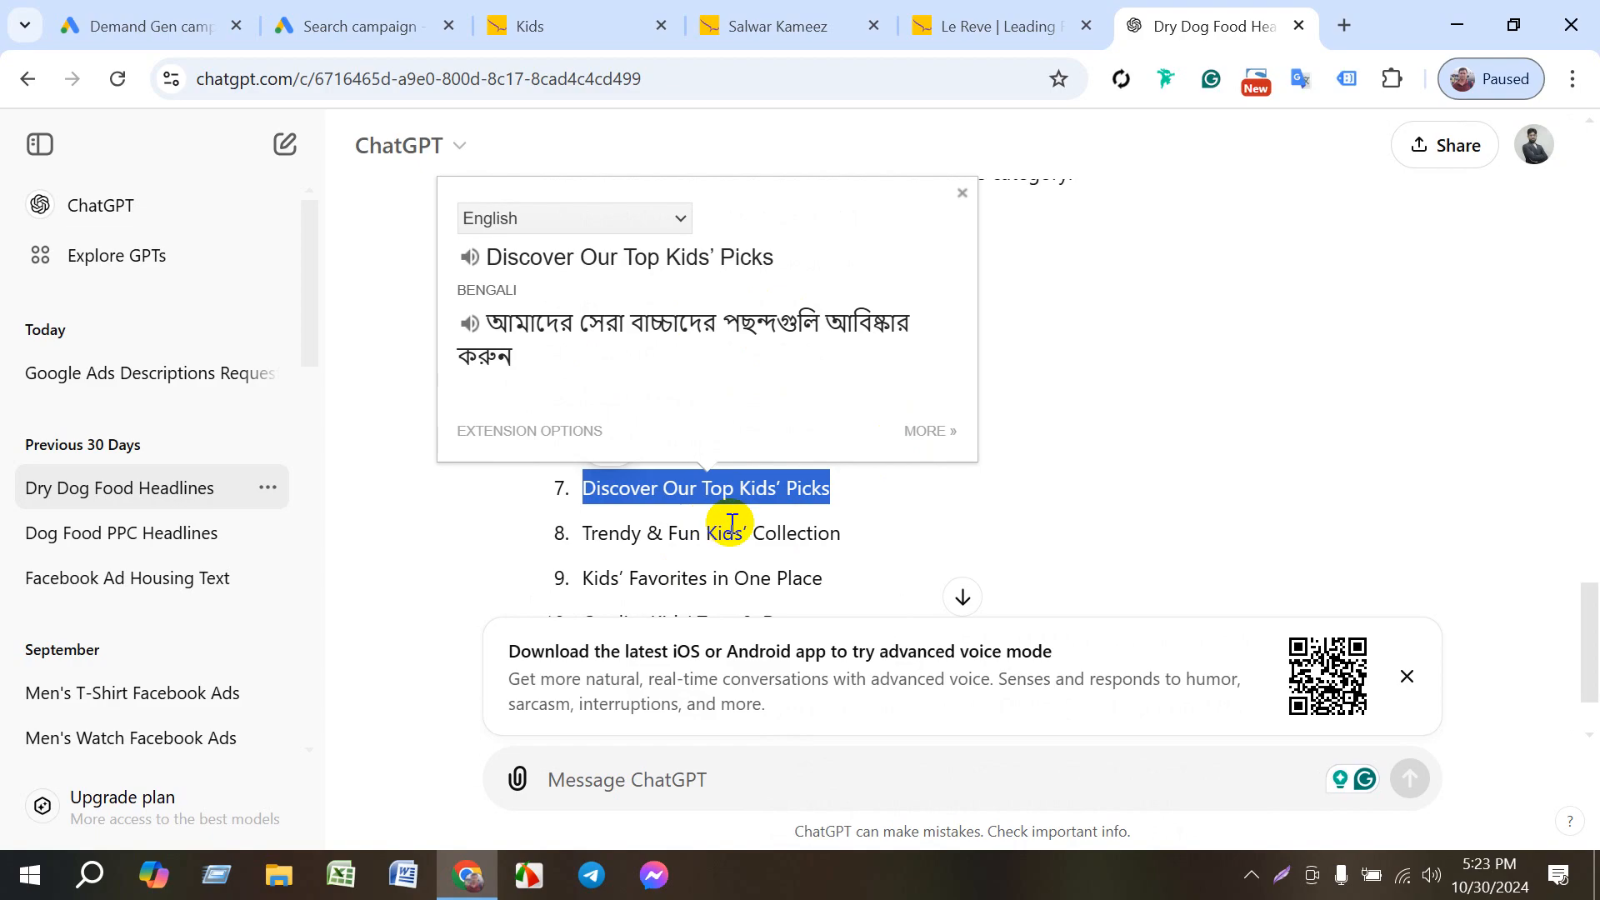
click(770, 524)
- Examine the ninth and tenth Kids headline ideas at the end of the list with their Bengali translations
scroll(750, 525, down, 2)
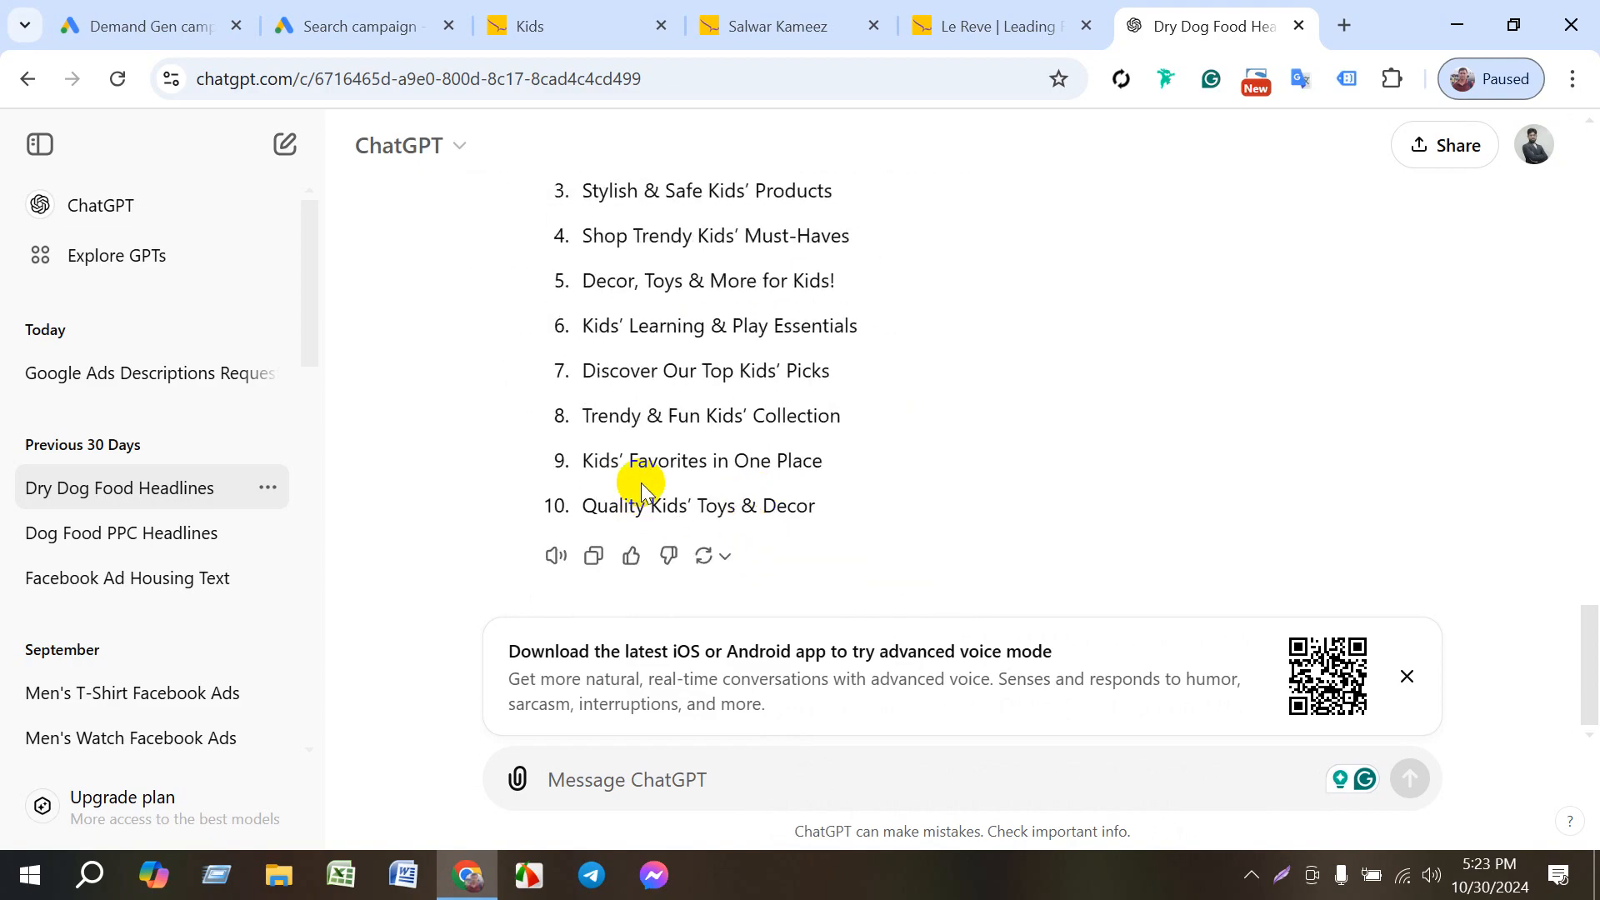
double_click(600, 464)
drag(594, 463, 669, 463)
click(591, 460)
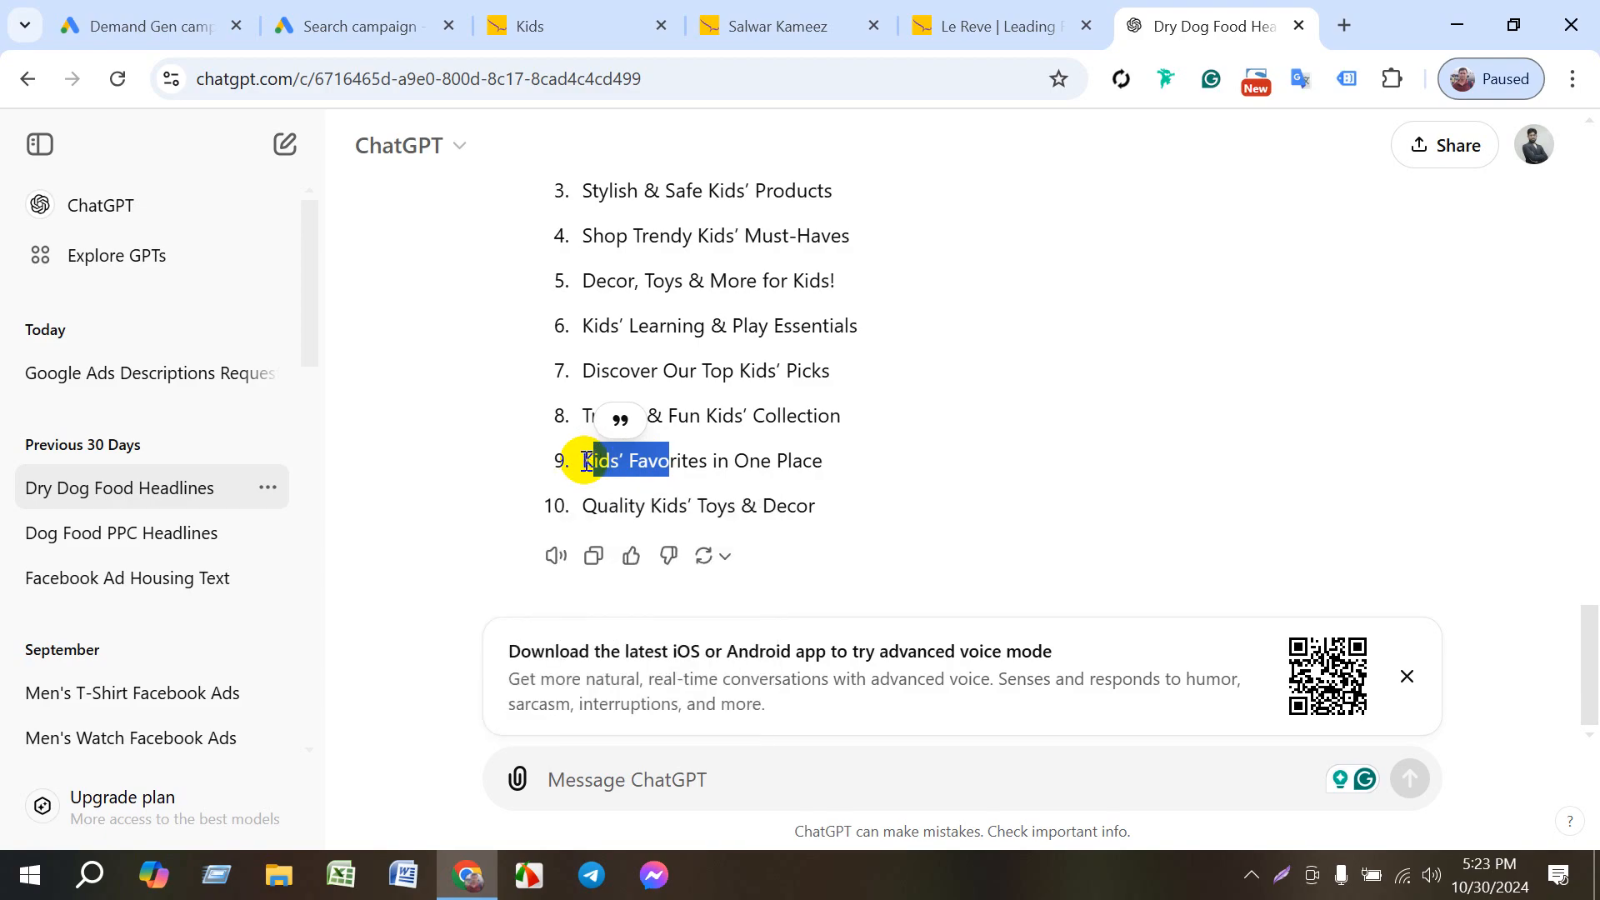
mouse_move(592, 462)
mouse_down()
mouse_move(827, 460)
mouse_move(561, 458)
mouse_up()
click(816, 460)
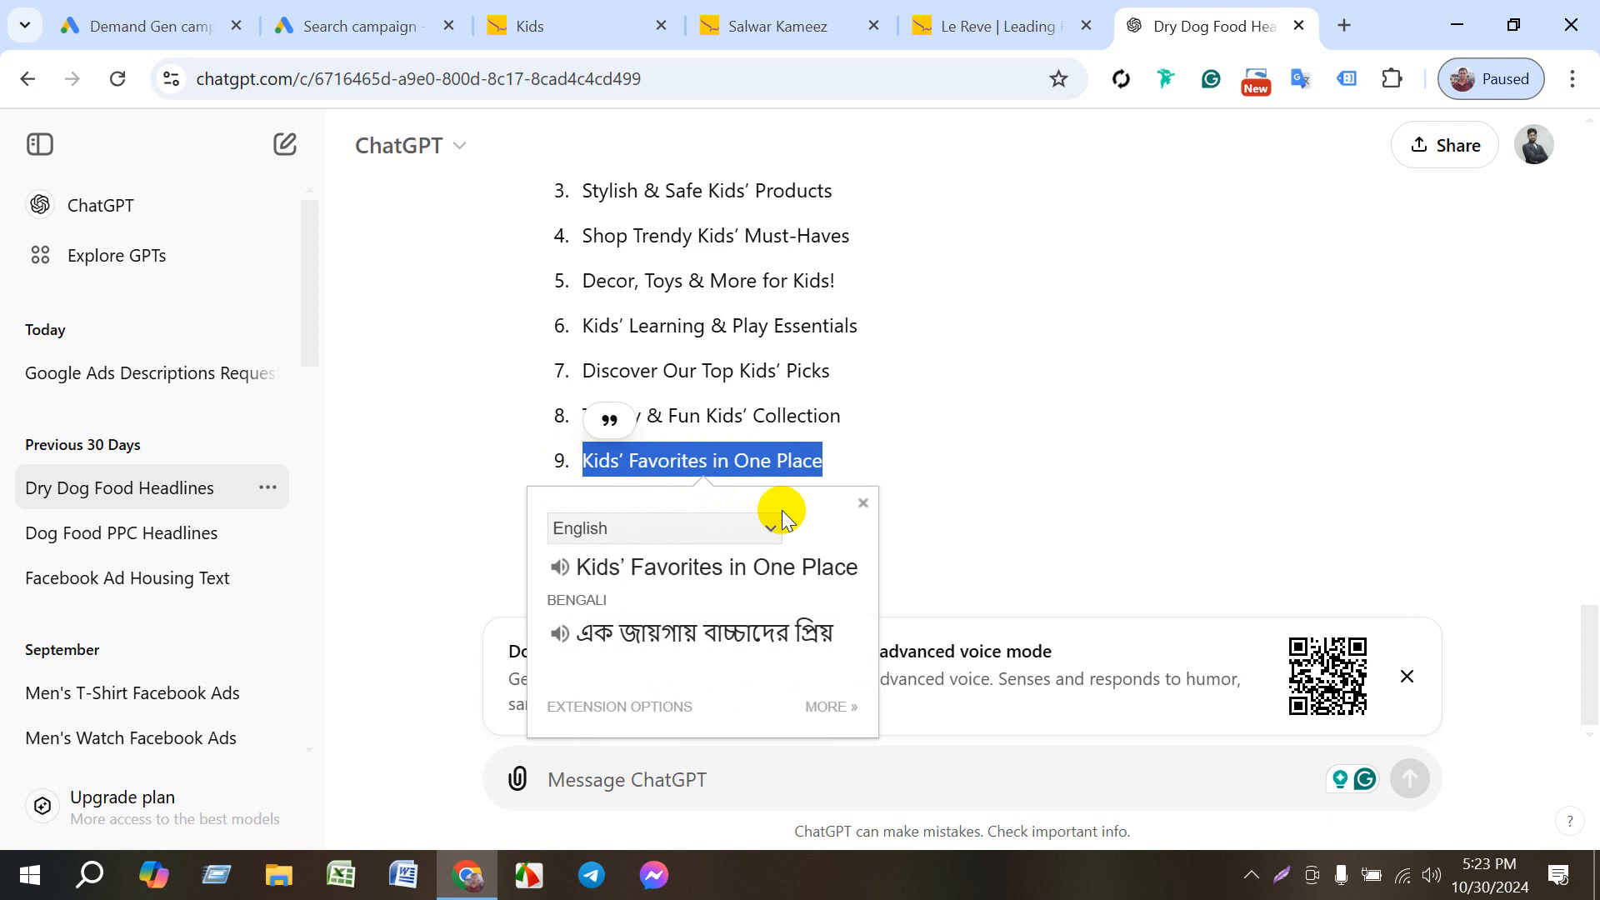
click(737, 353)
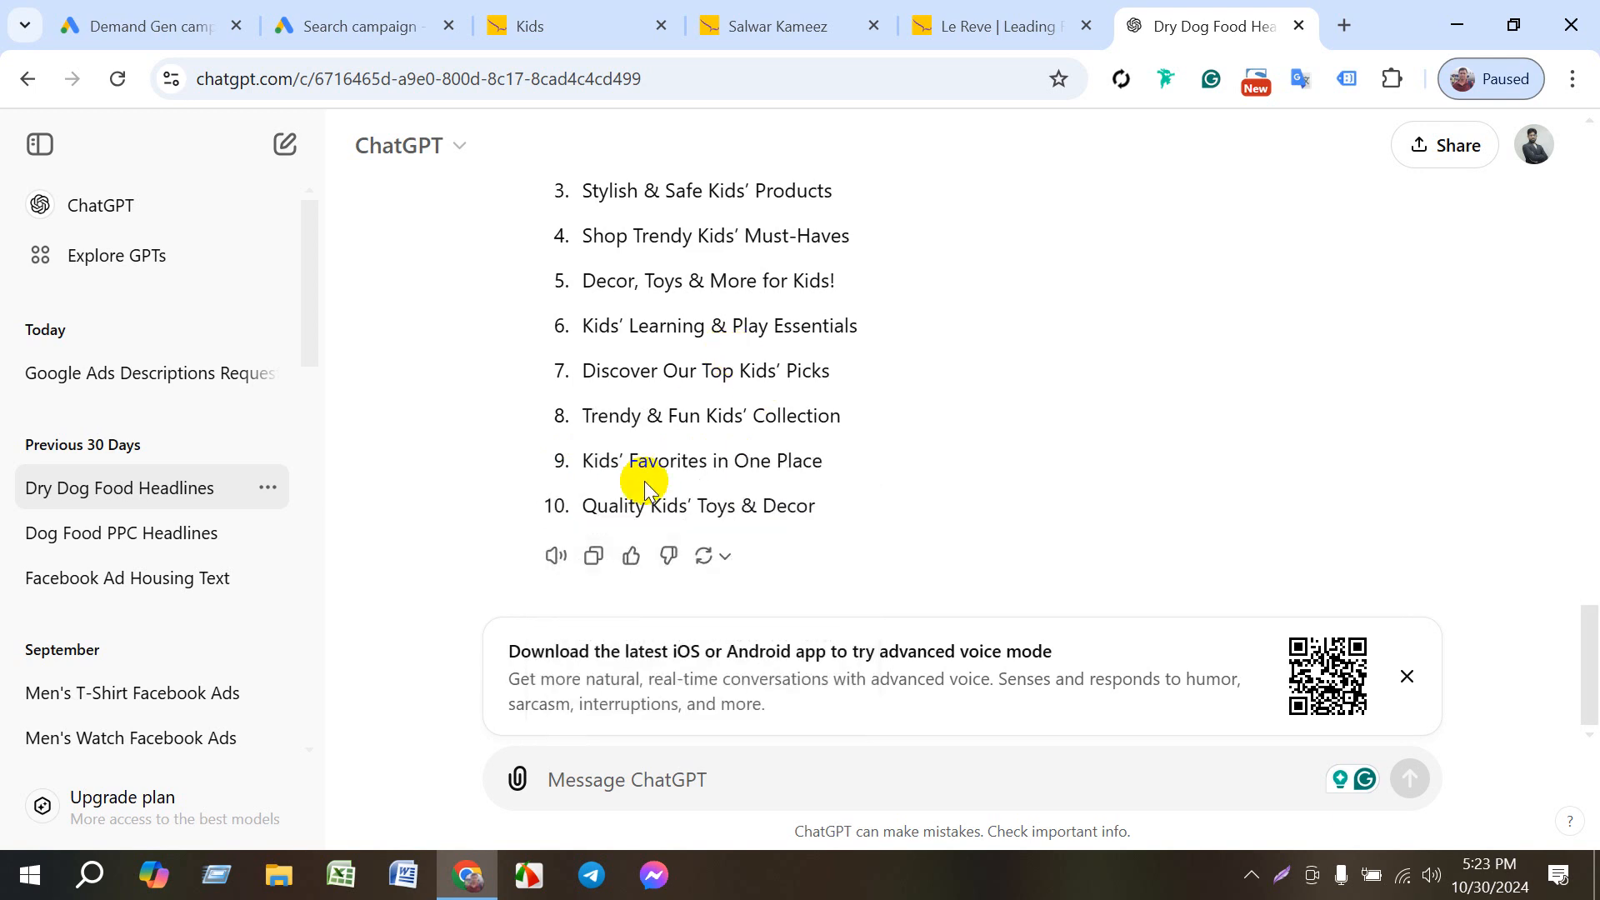
drag(583, 505, 837, 505)
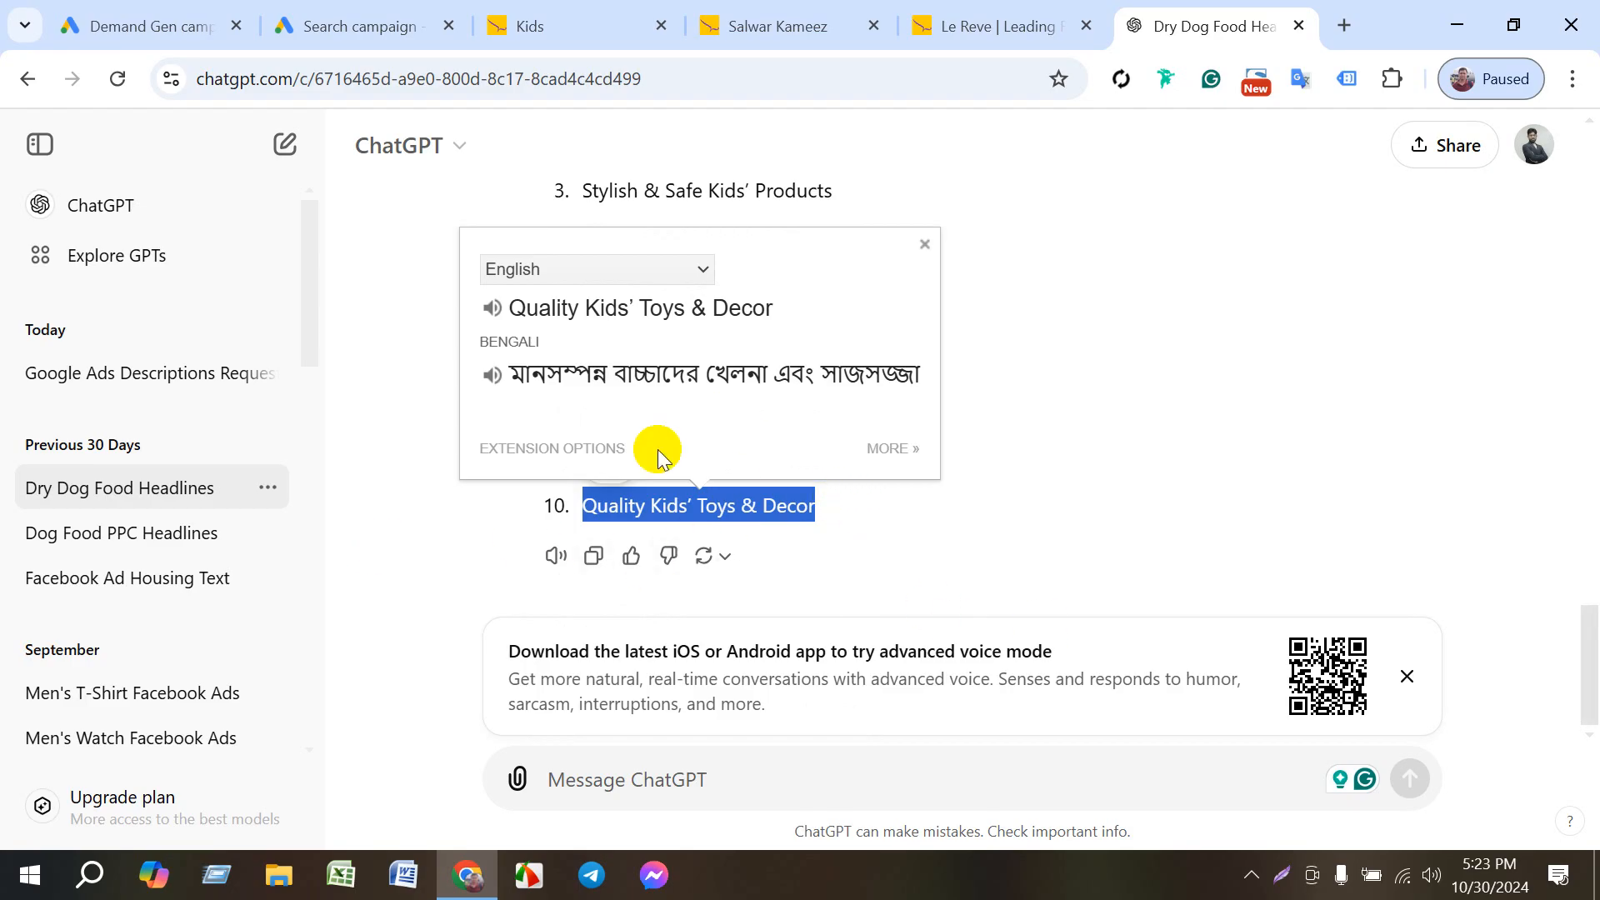
click(367, 27)
click(252, 602)
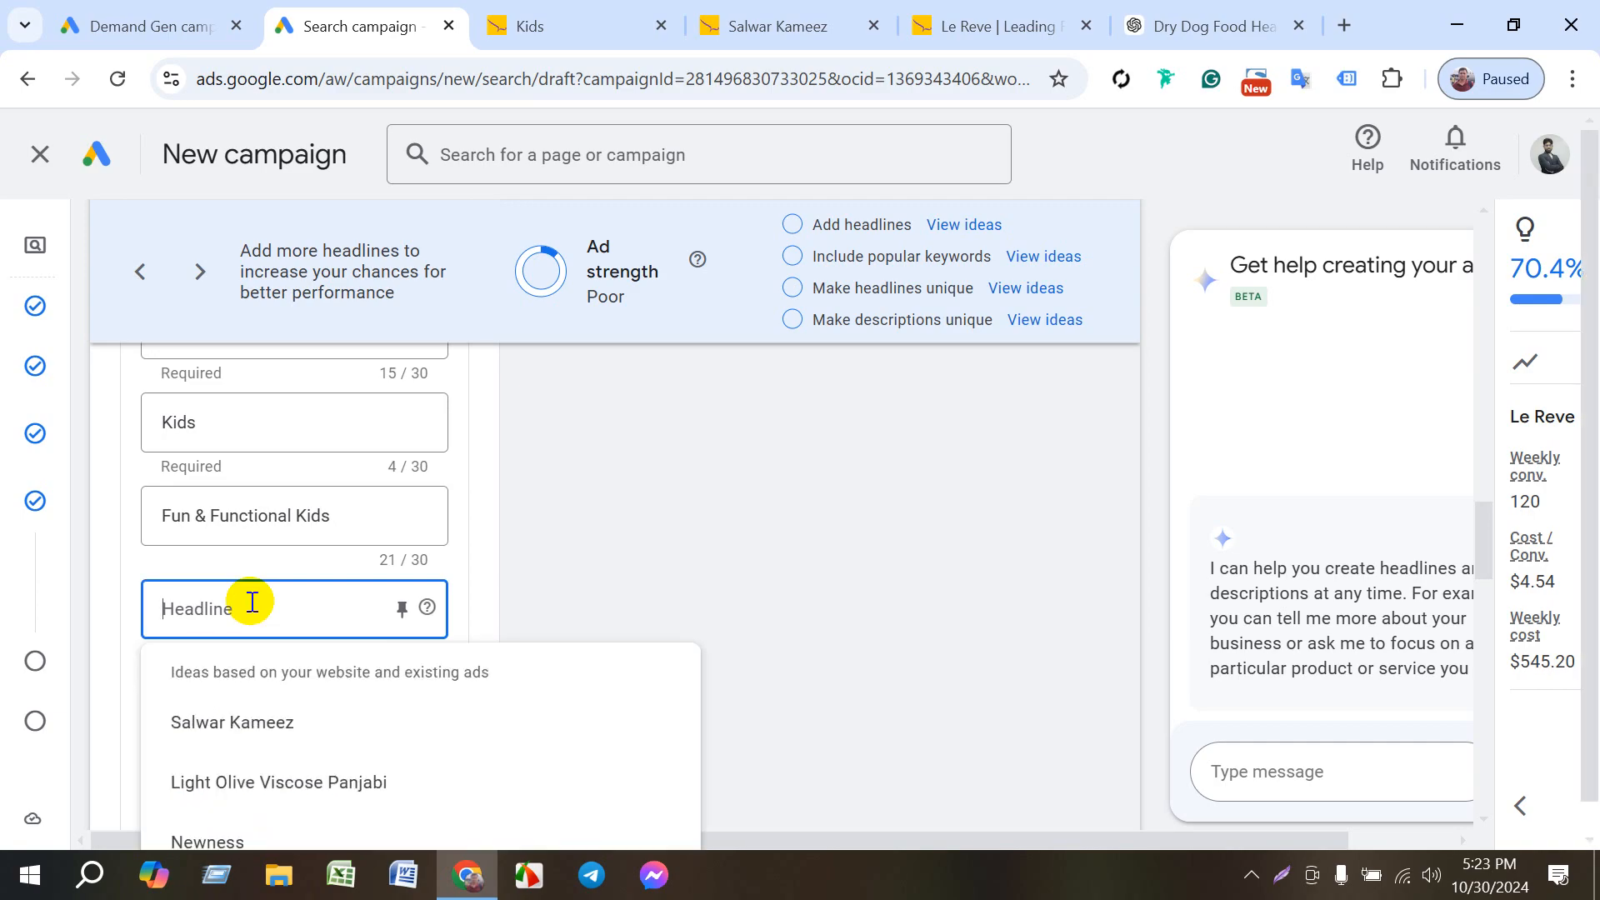
click(280, 733)
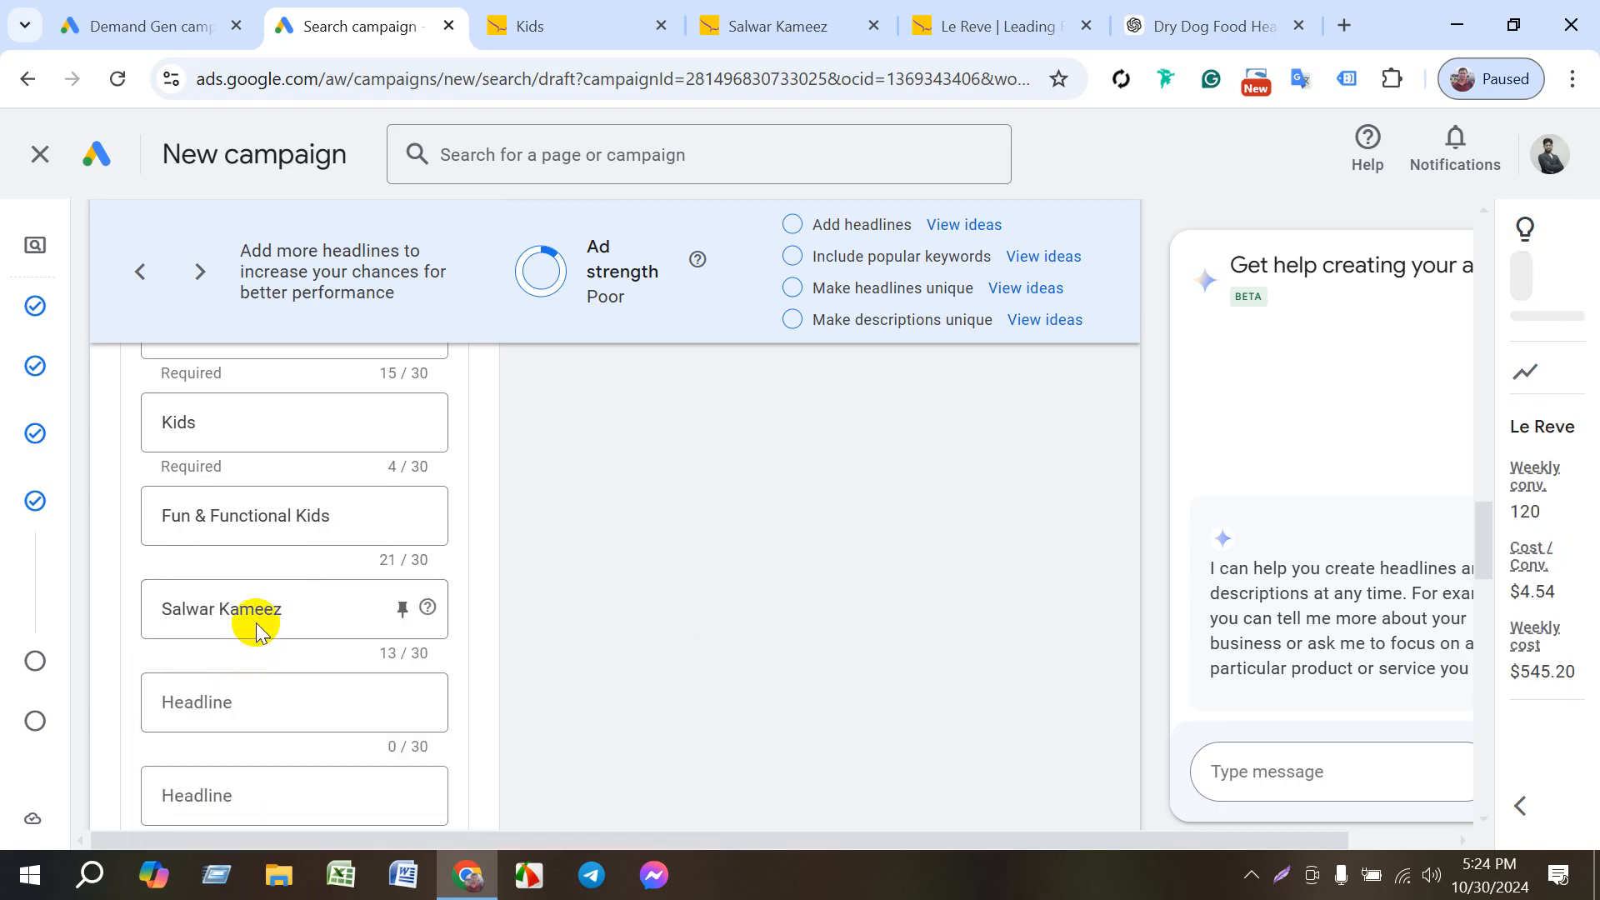
drag(294, 609, 160, 618)
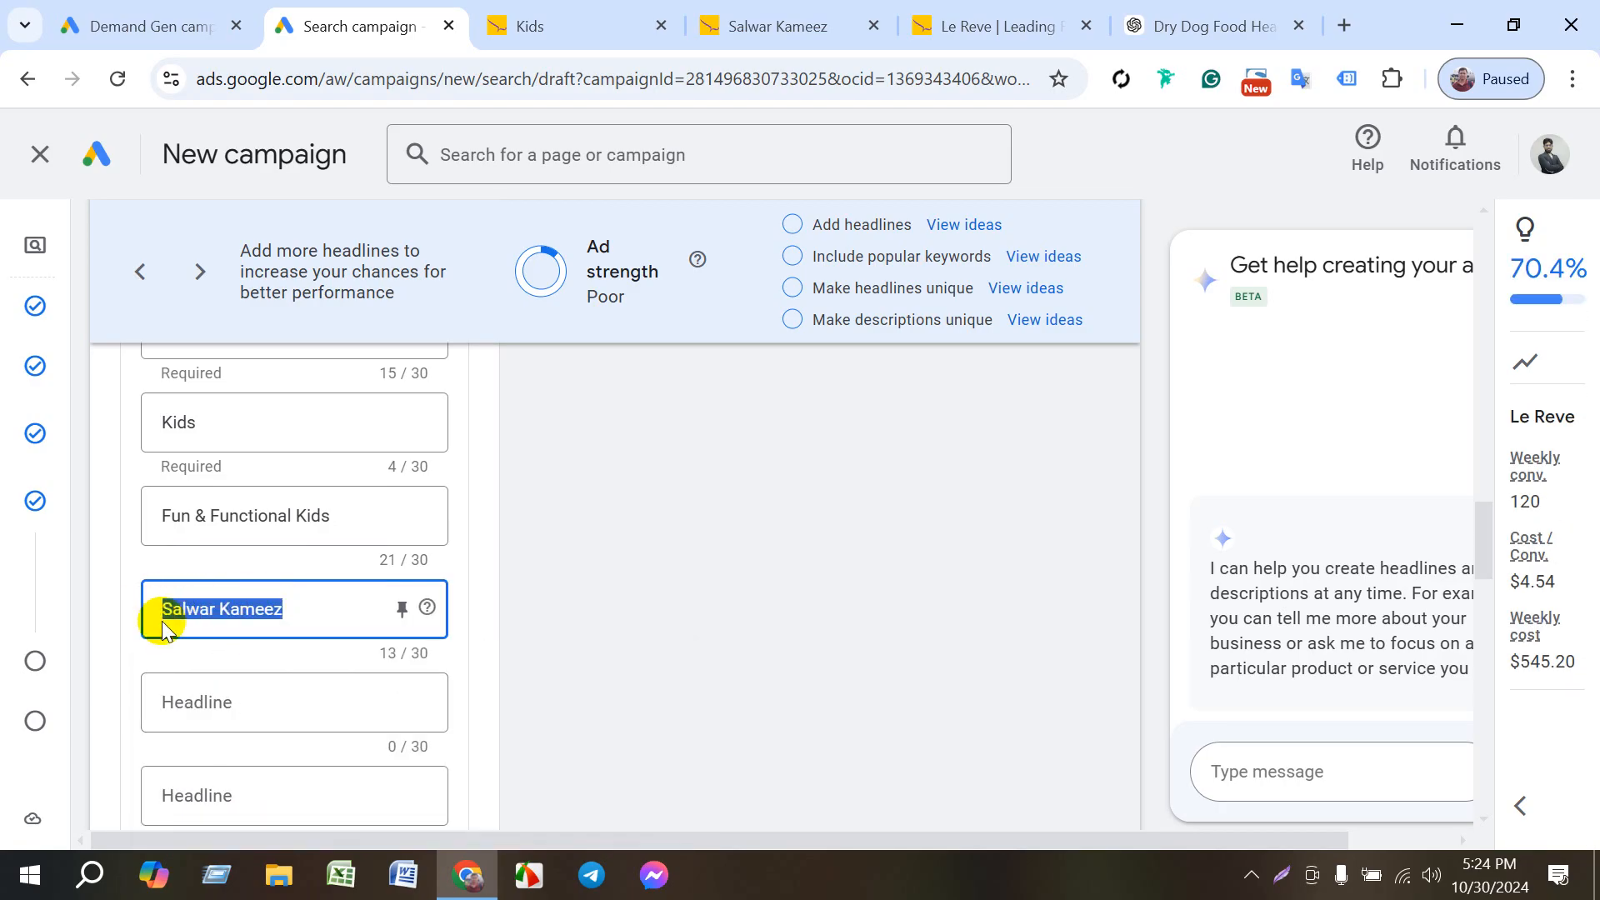
key(BackSpace)
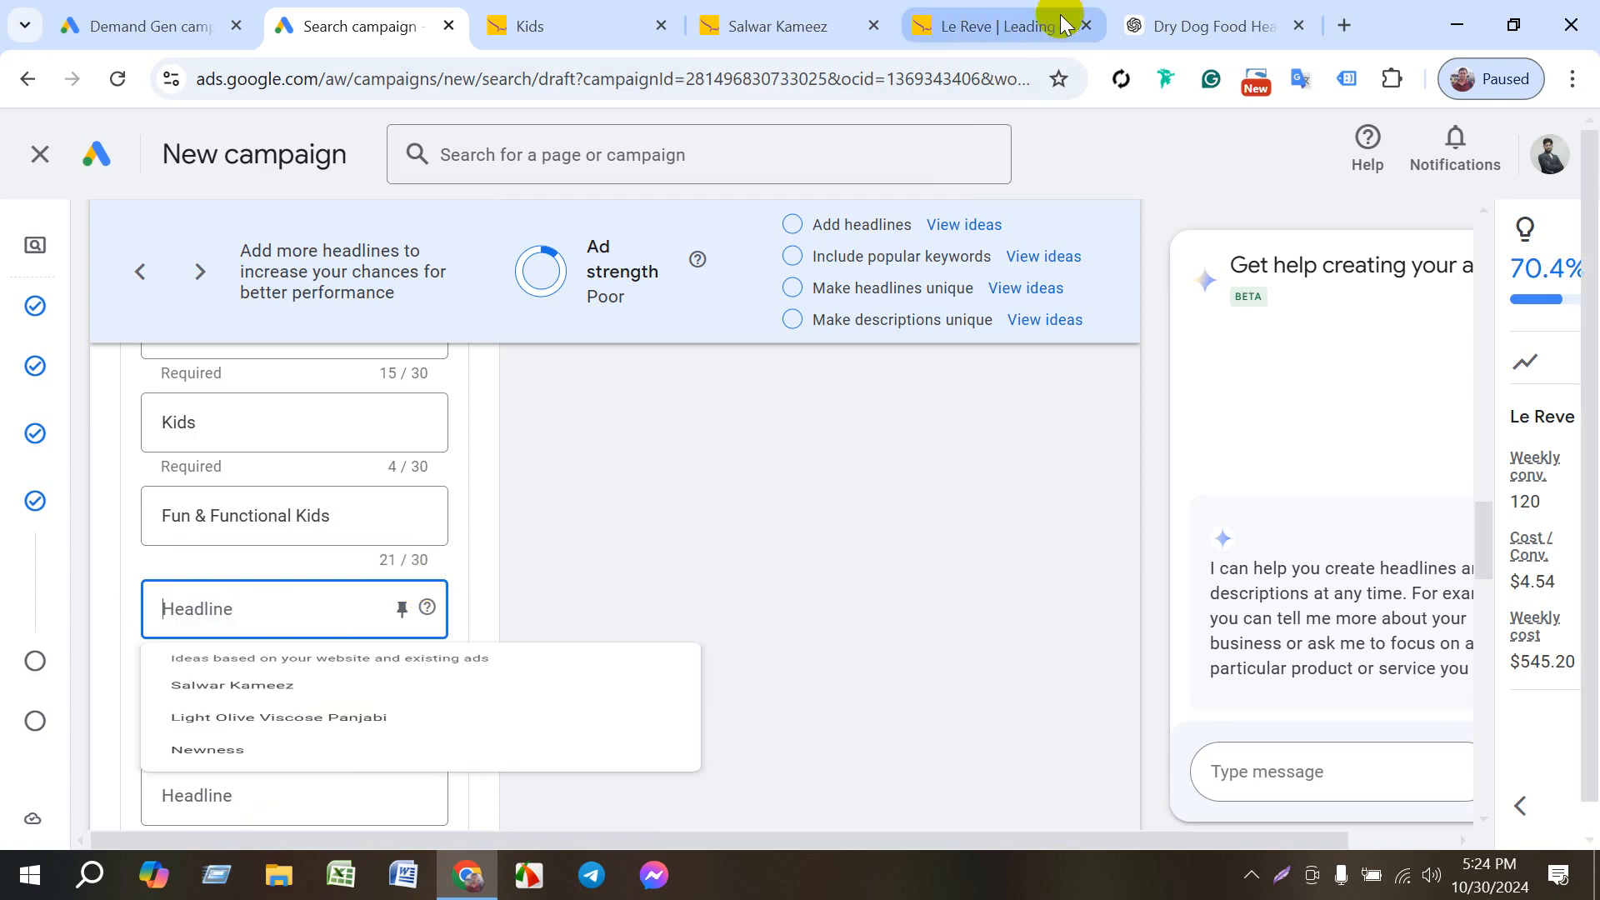
- Switch back to ChatGPT and begin a new message in the Dry Dog Food Headlines chat
click(1184, 29)
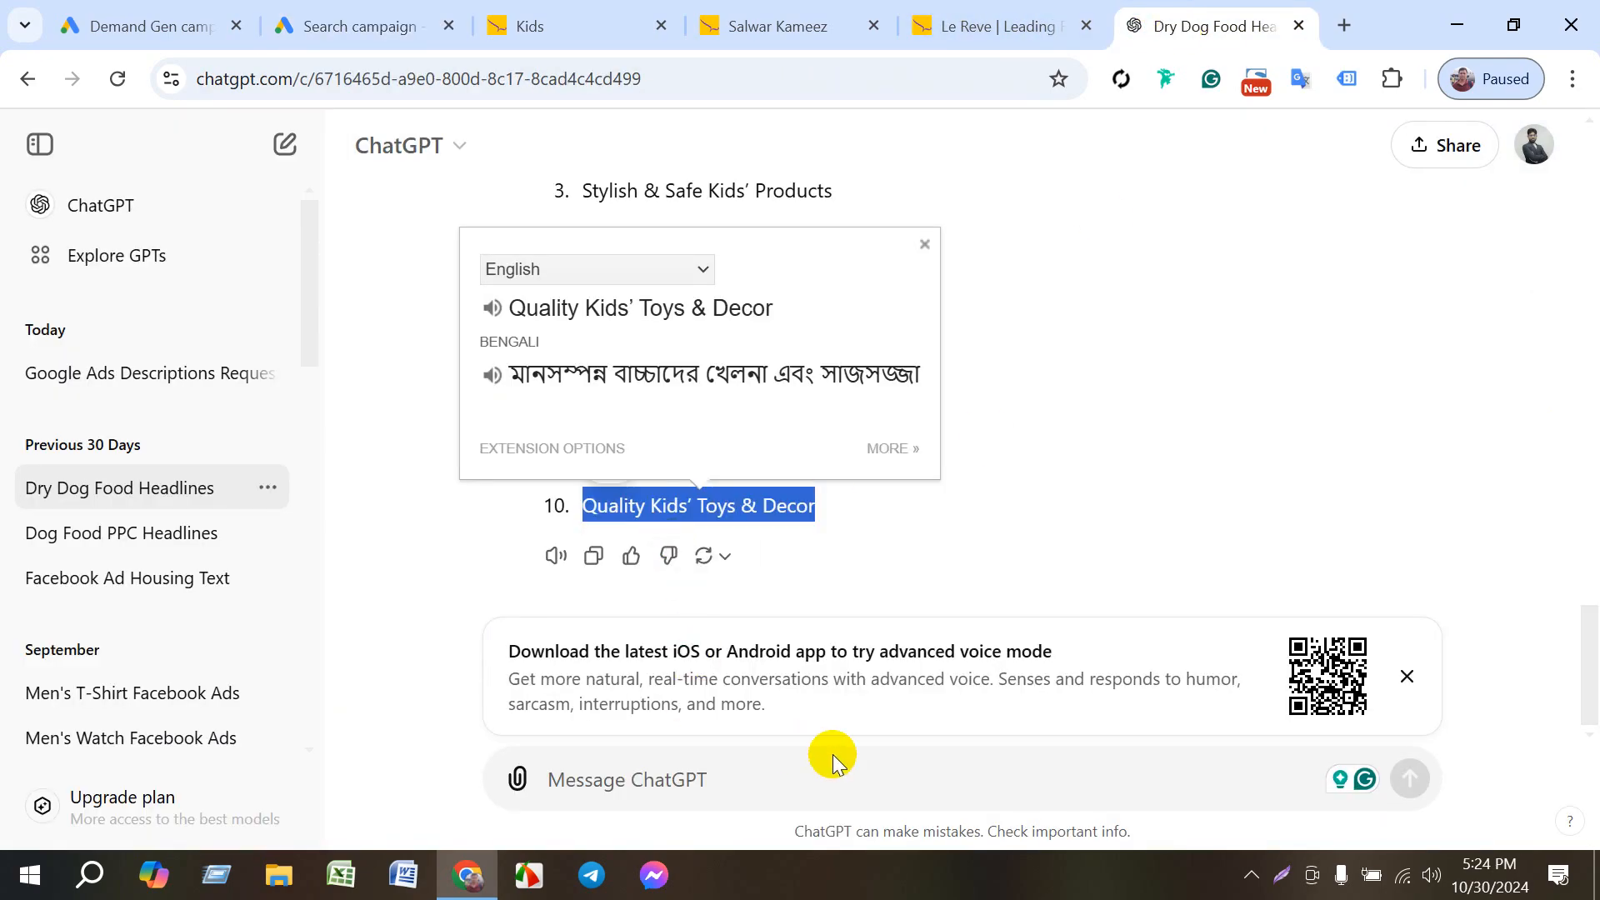
click(699, 777)
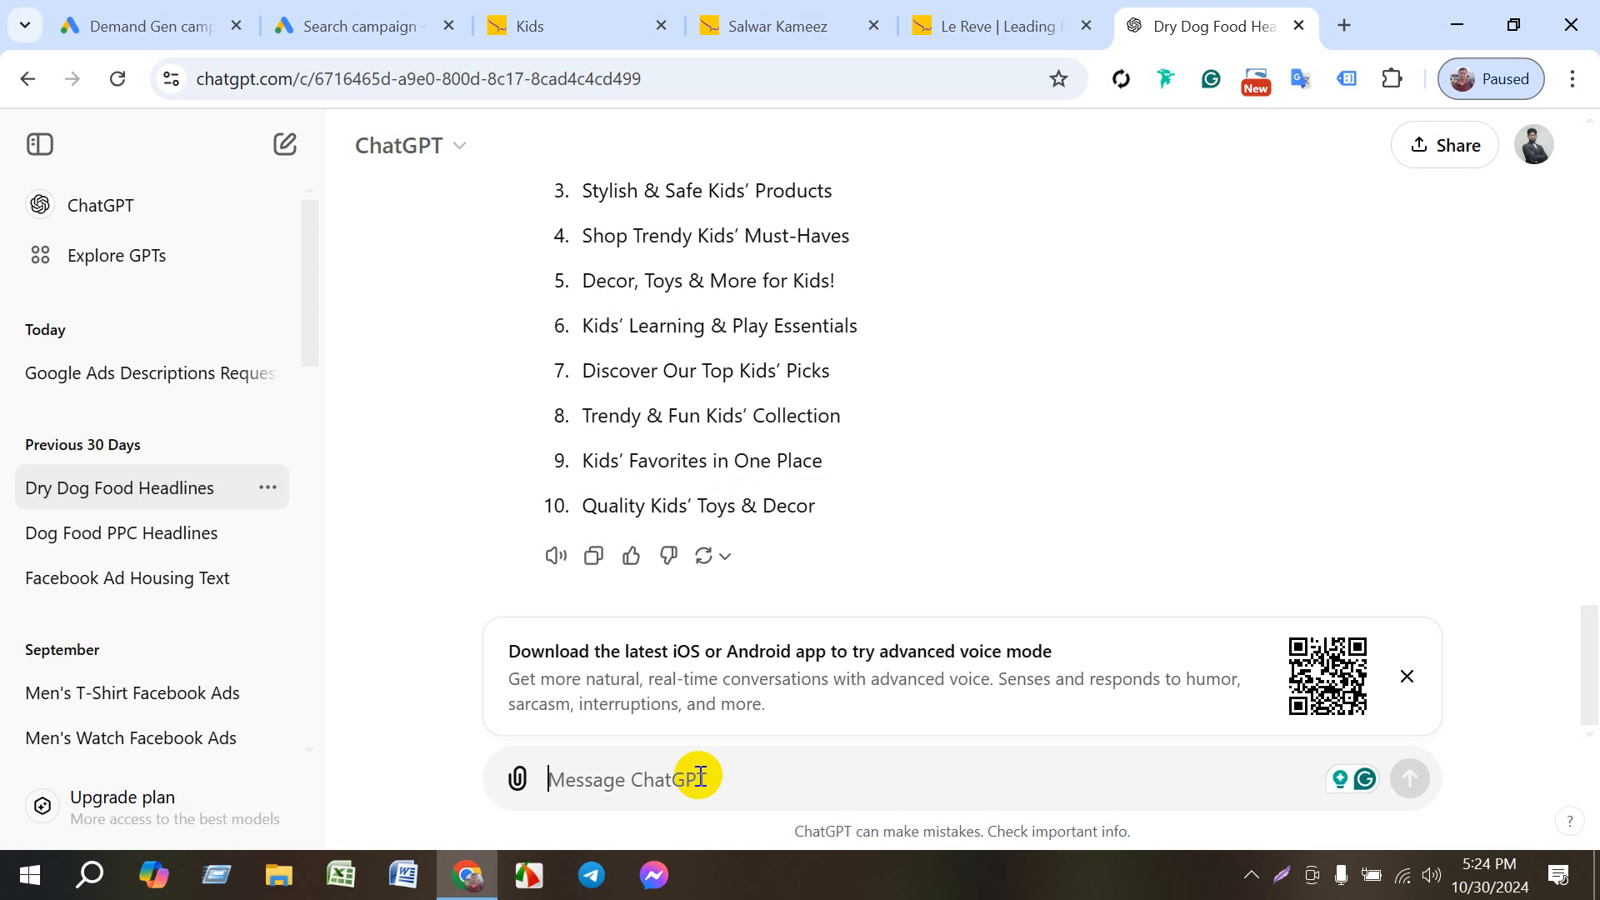
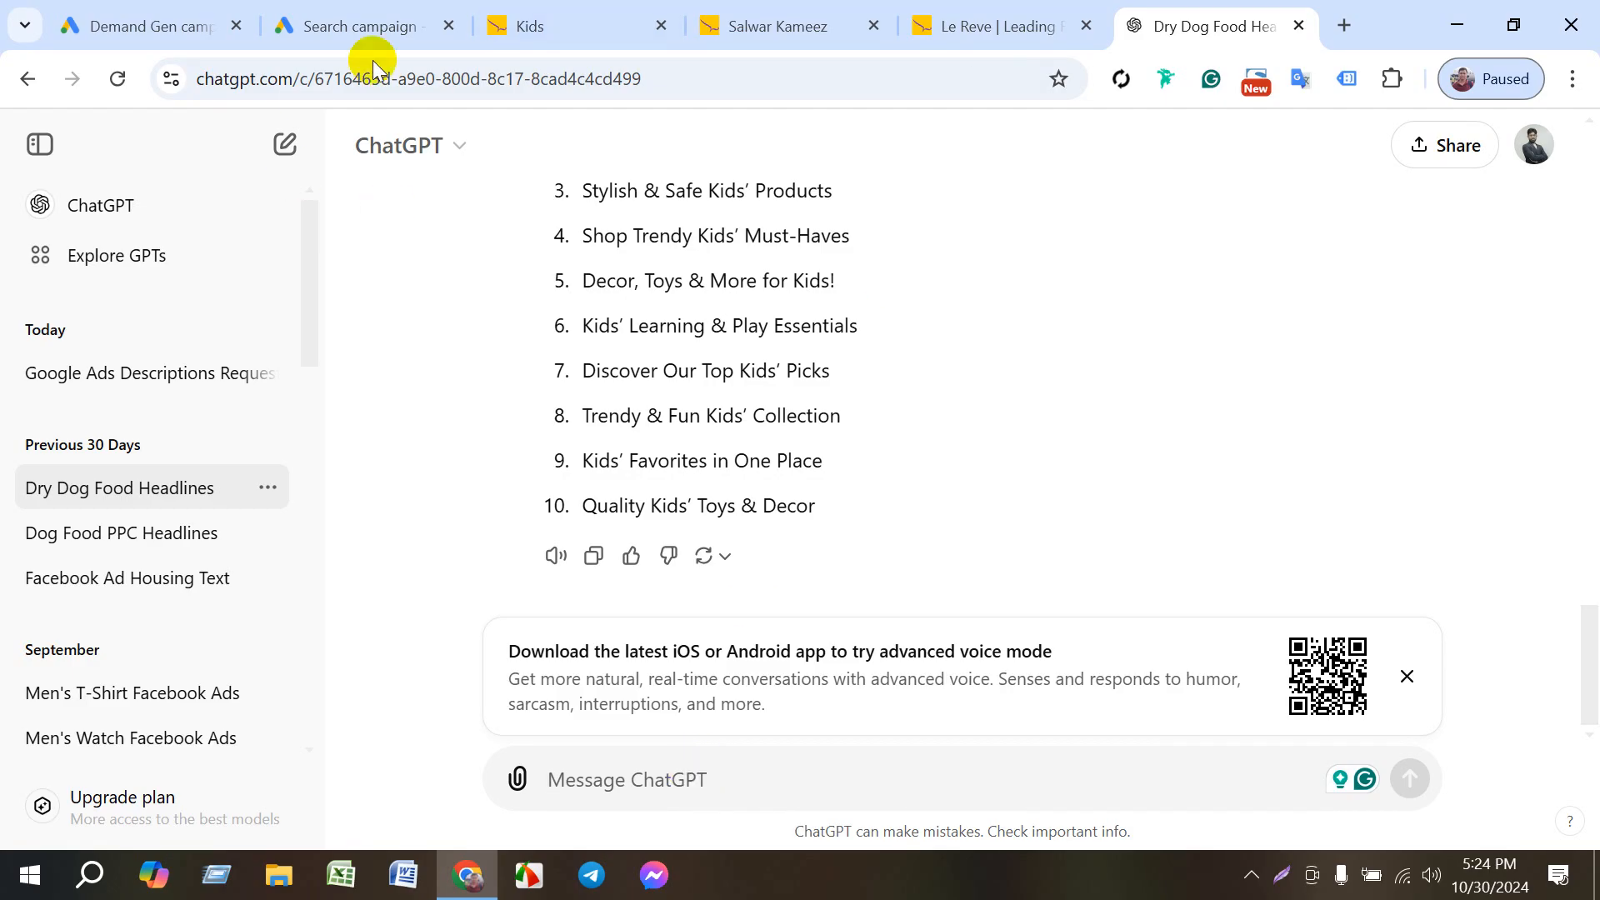
- Switch back to the Google Ads campaign and fill the fifth headline with the copied text "Kids' Favorites in One Place"
click(379, 27)
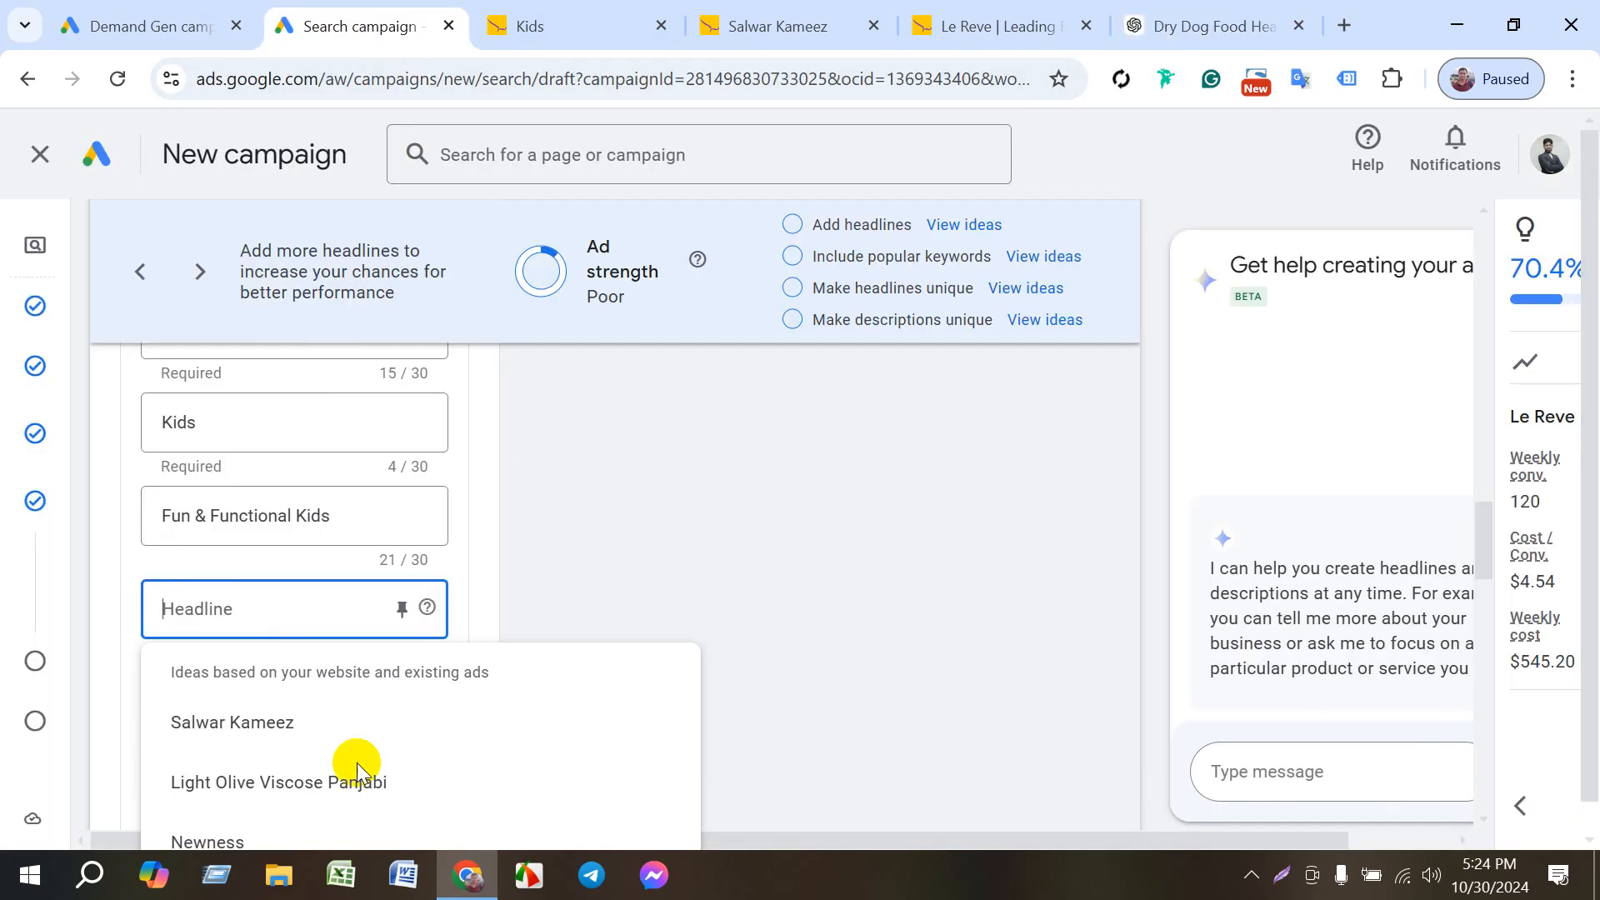
click(236, 613)
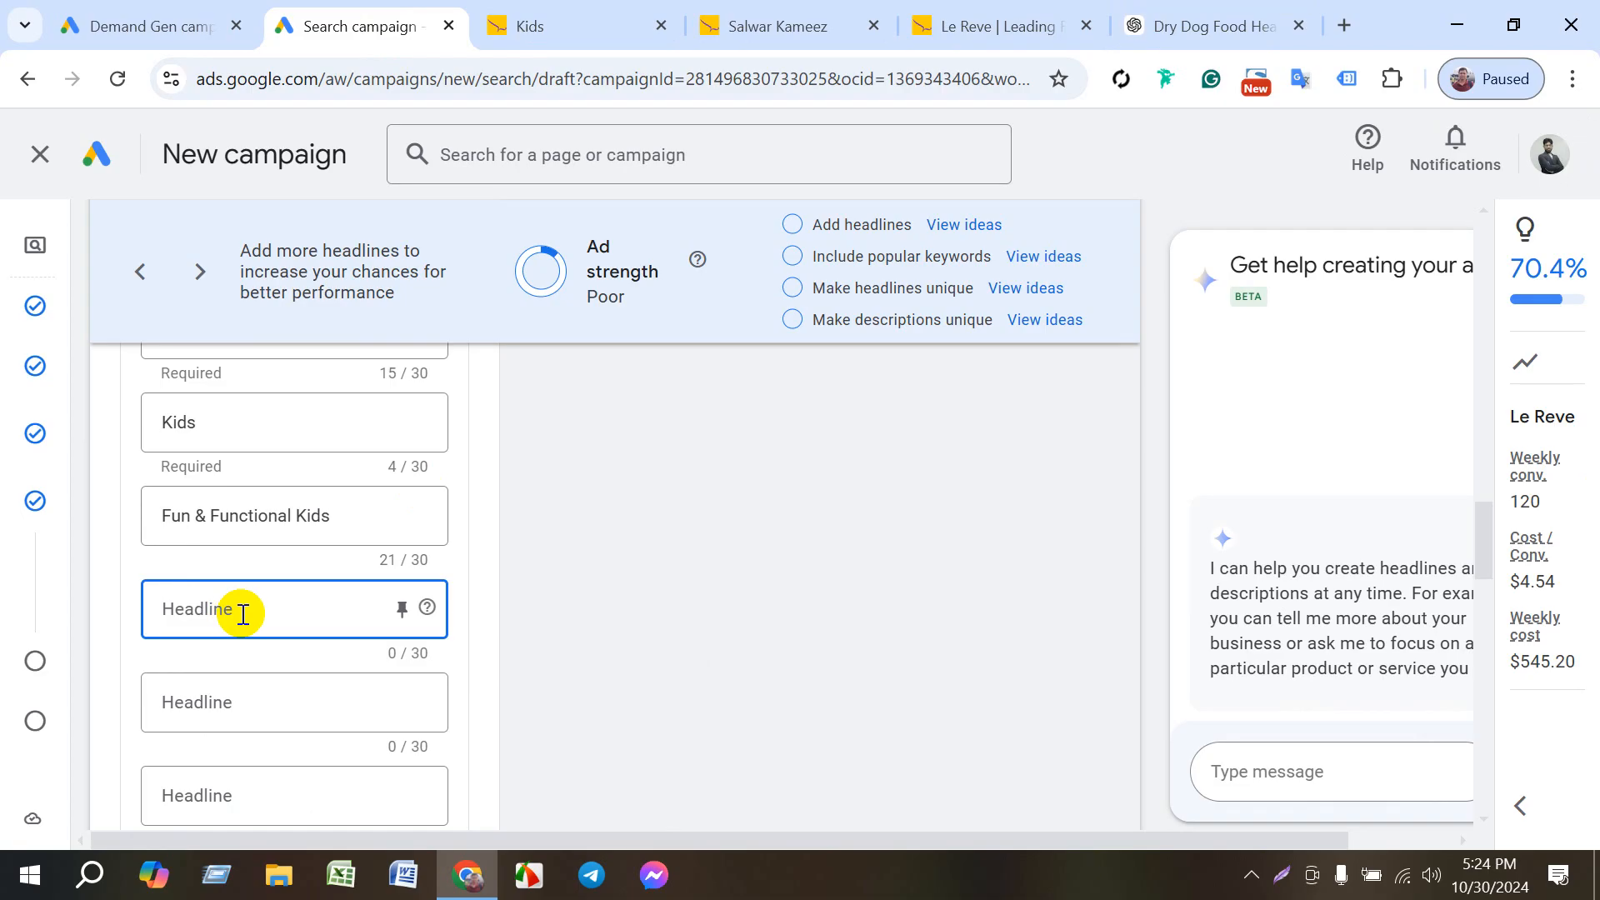
key(super+v)
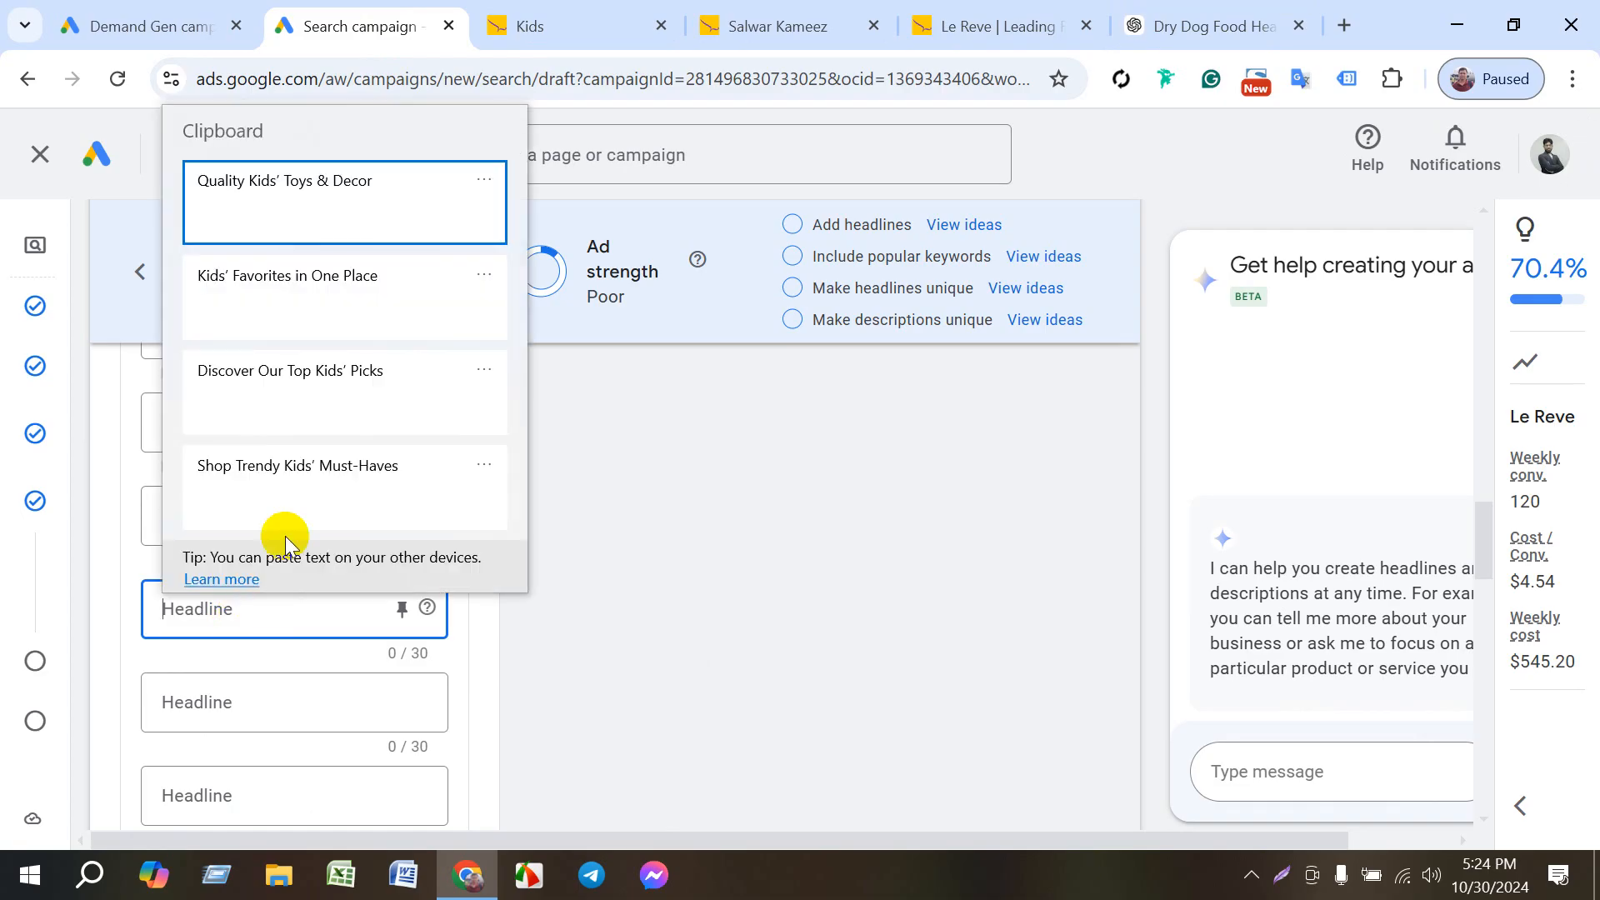
click(342, 288)
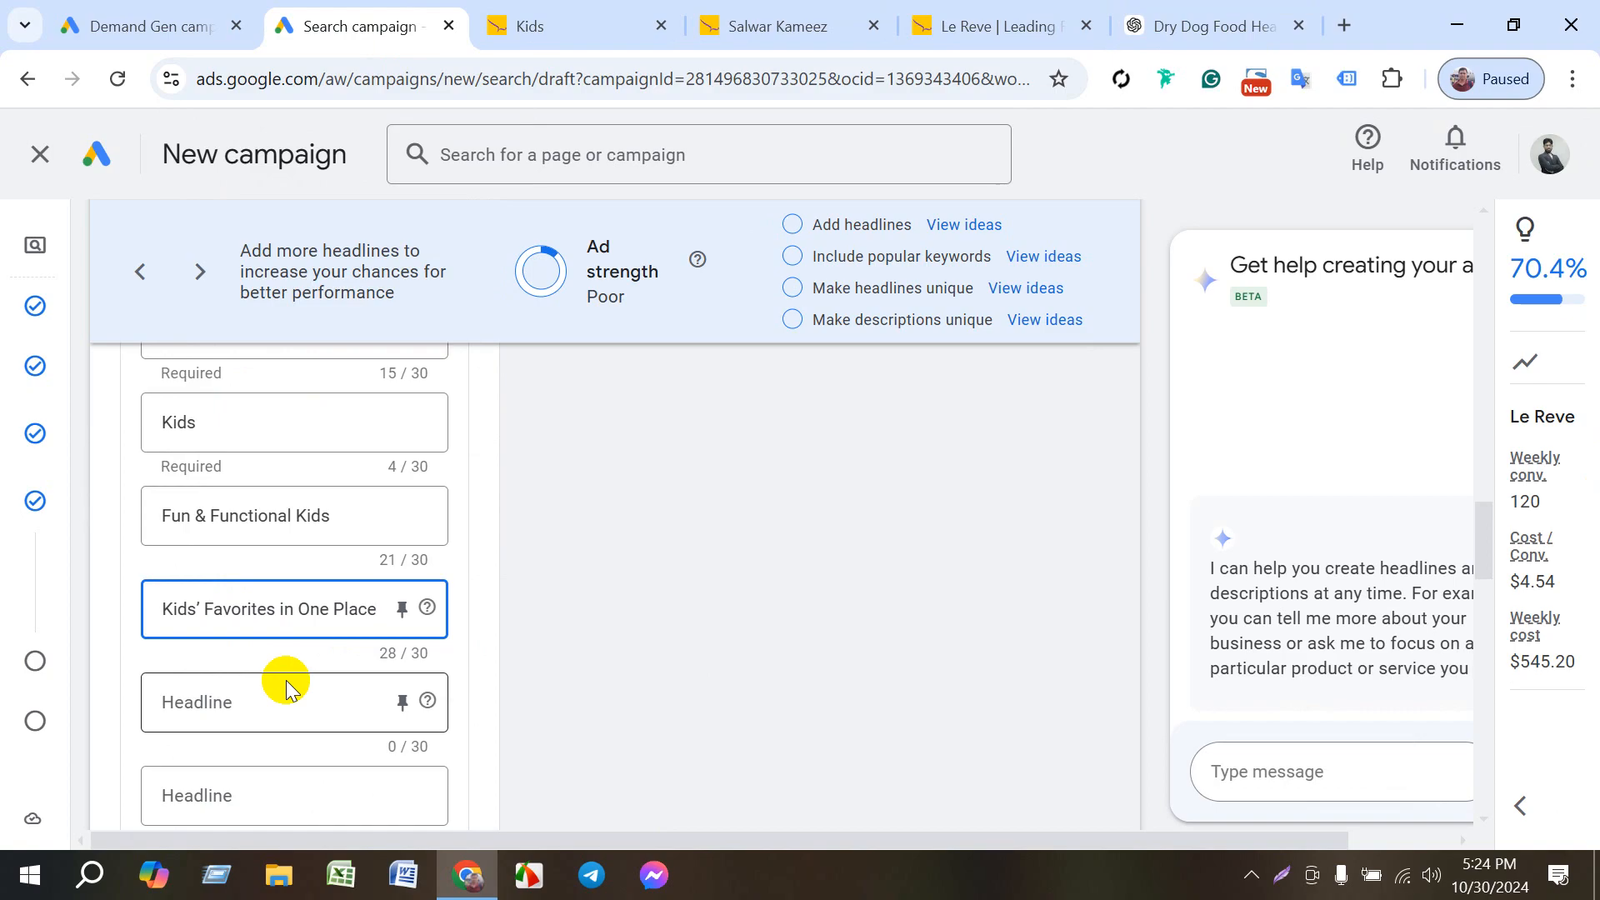
- Fill the sixth headline with "Fun & Functional Kids Essentials" from the clipboard history
click(298, 691)
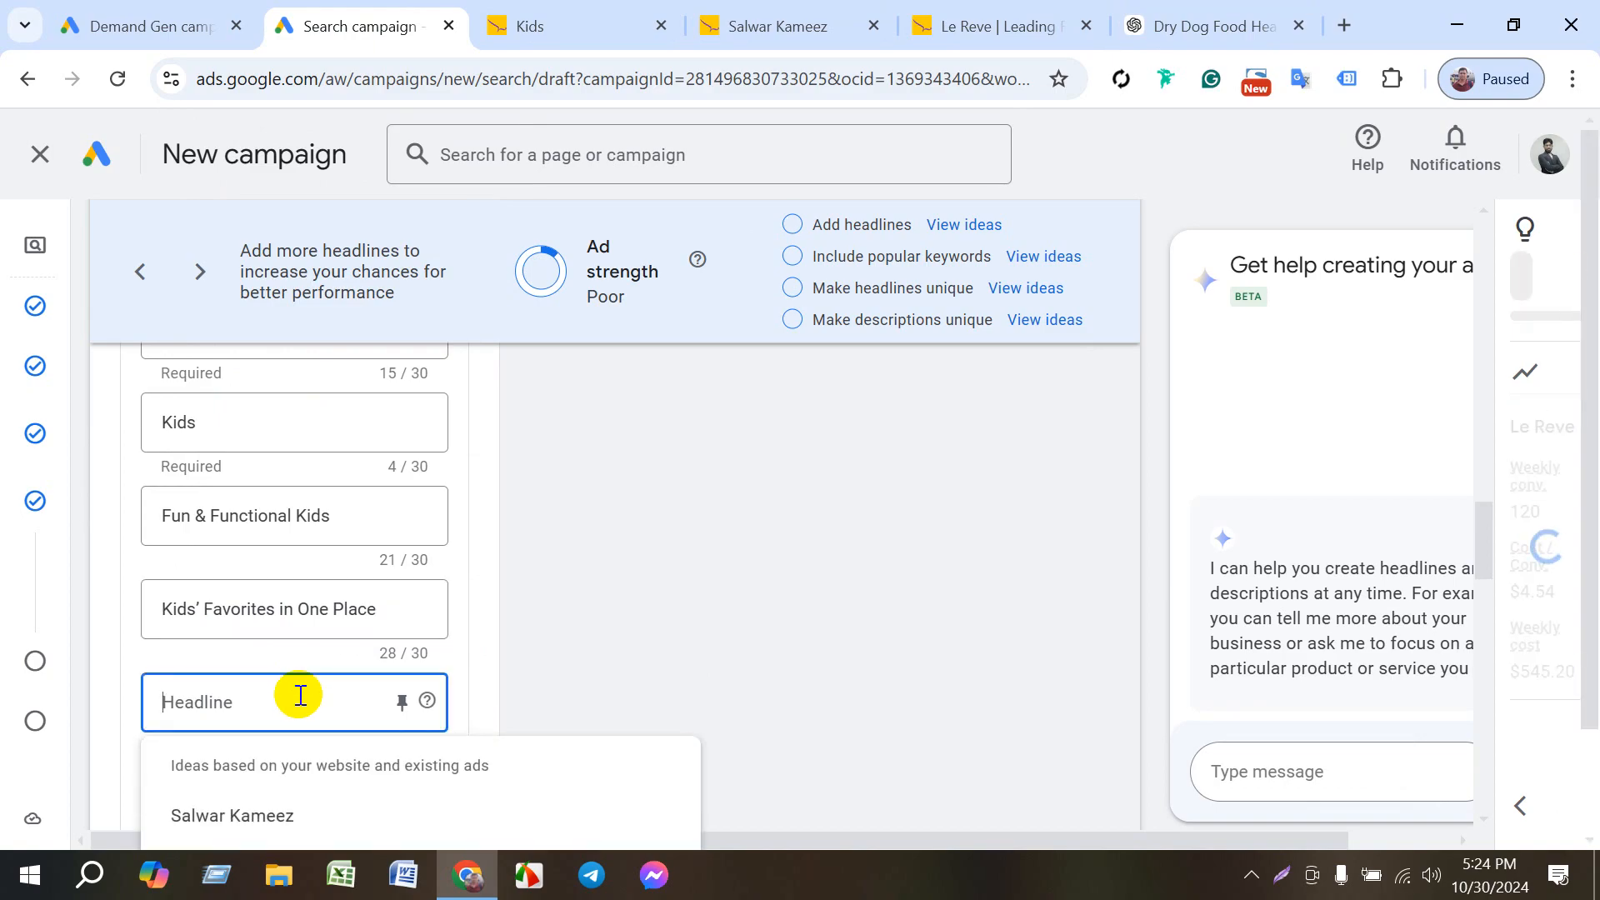
key(super+v)
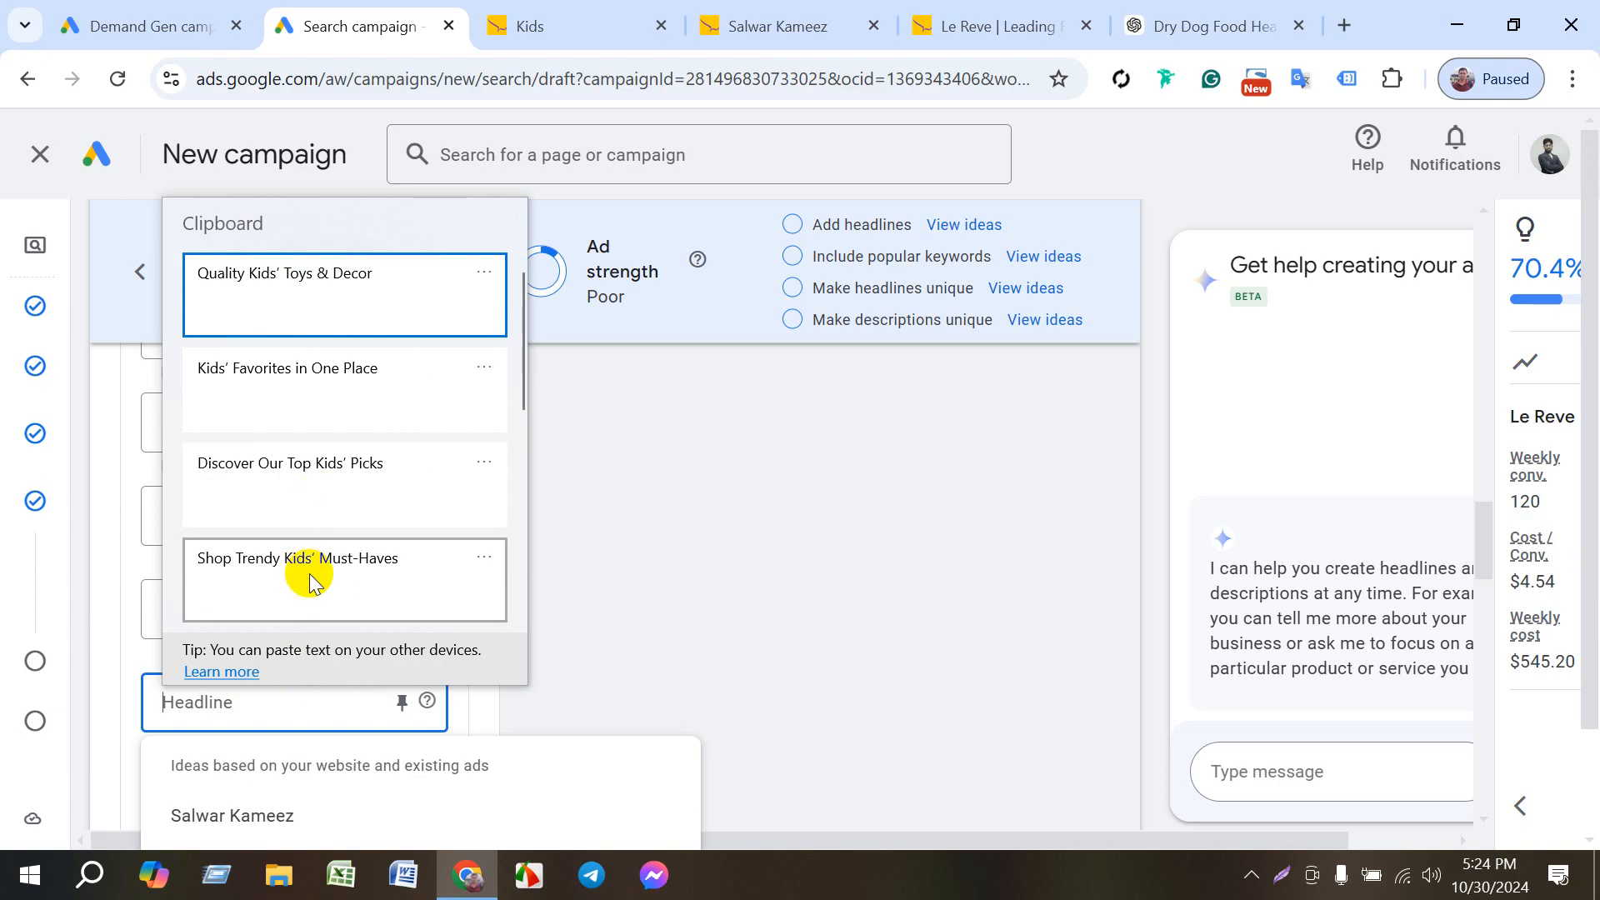
scroll(313, 583, down, 5)
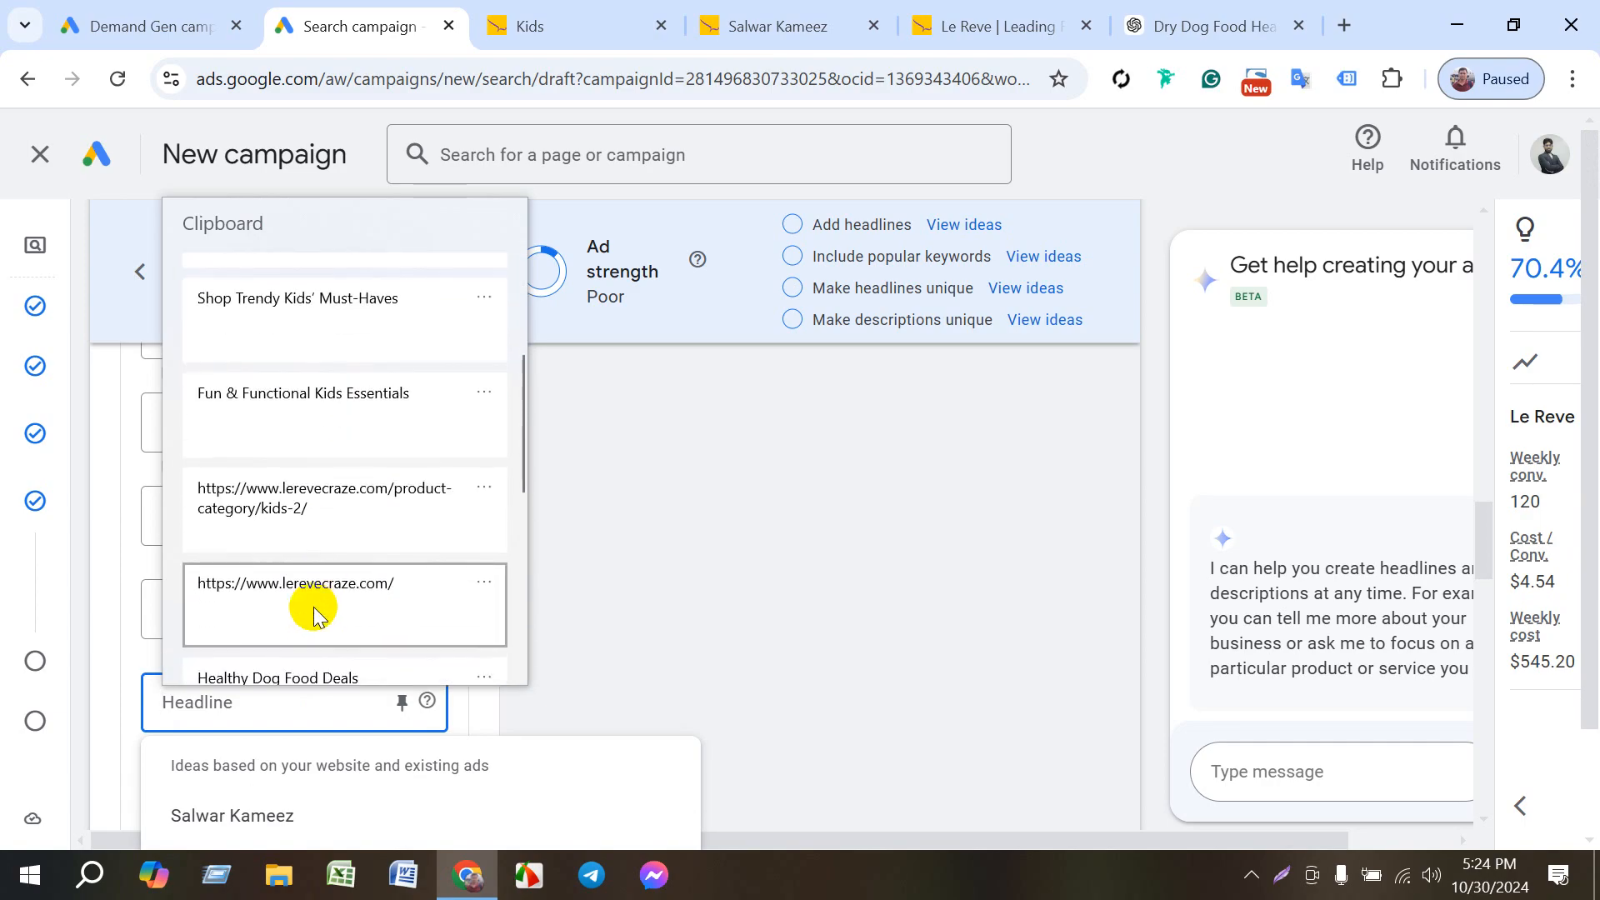
scroll(314, 621, down, 4)
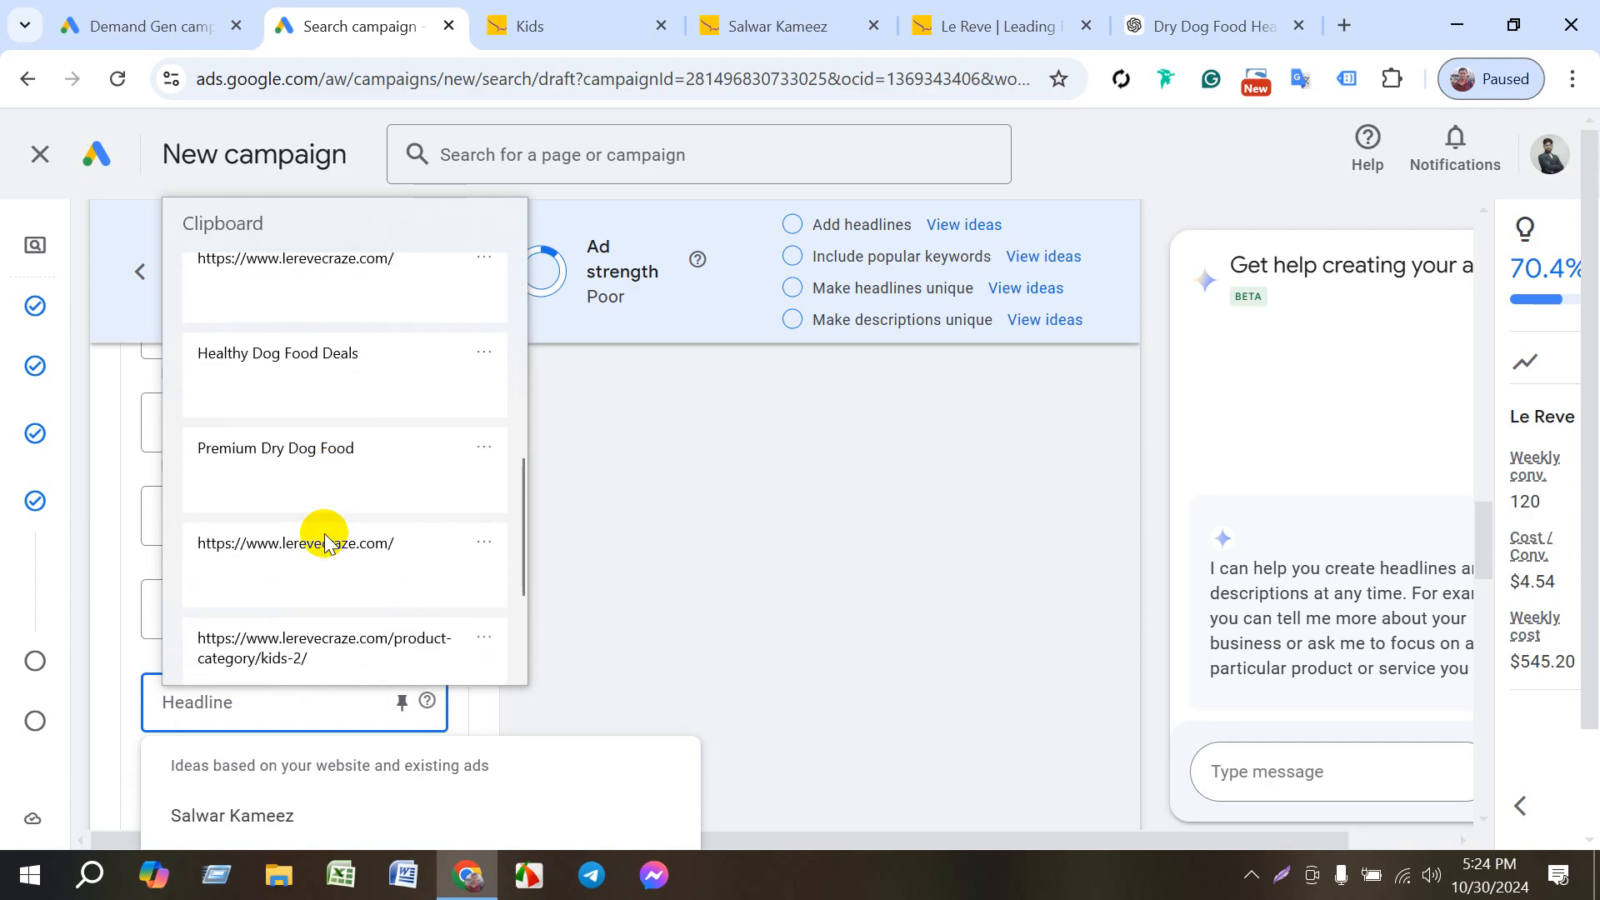
scroll(325, 542, down, 3)
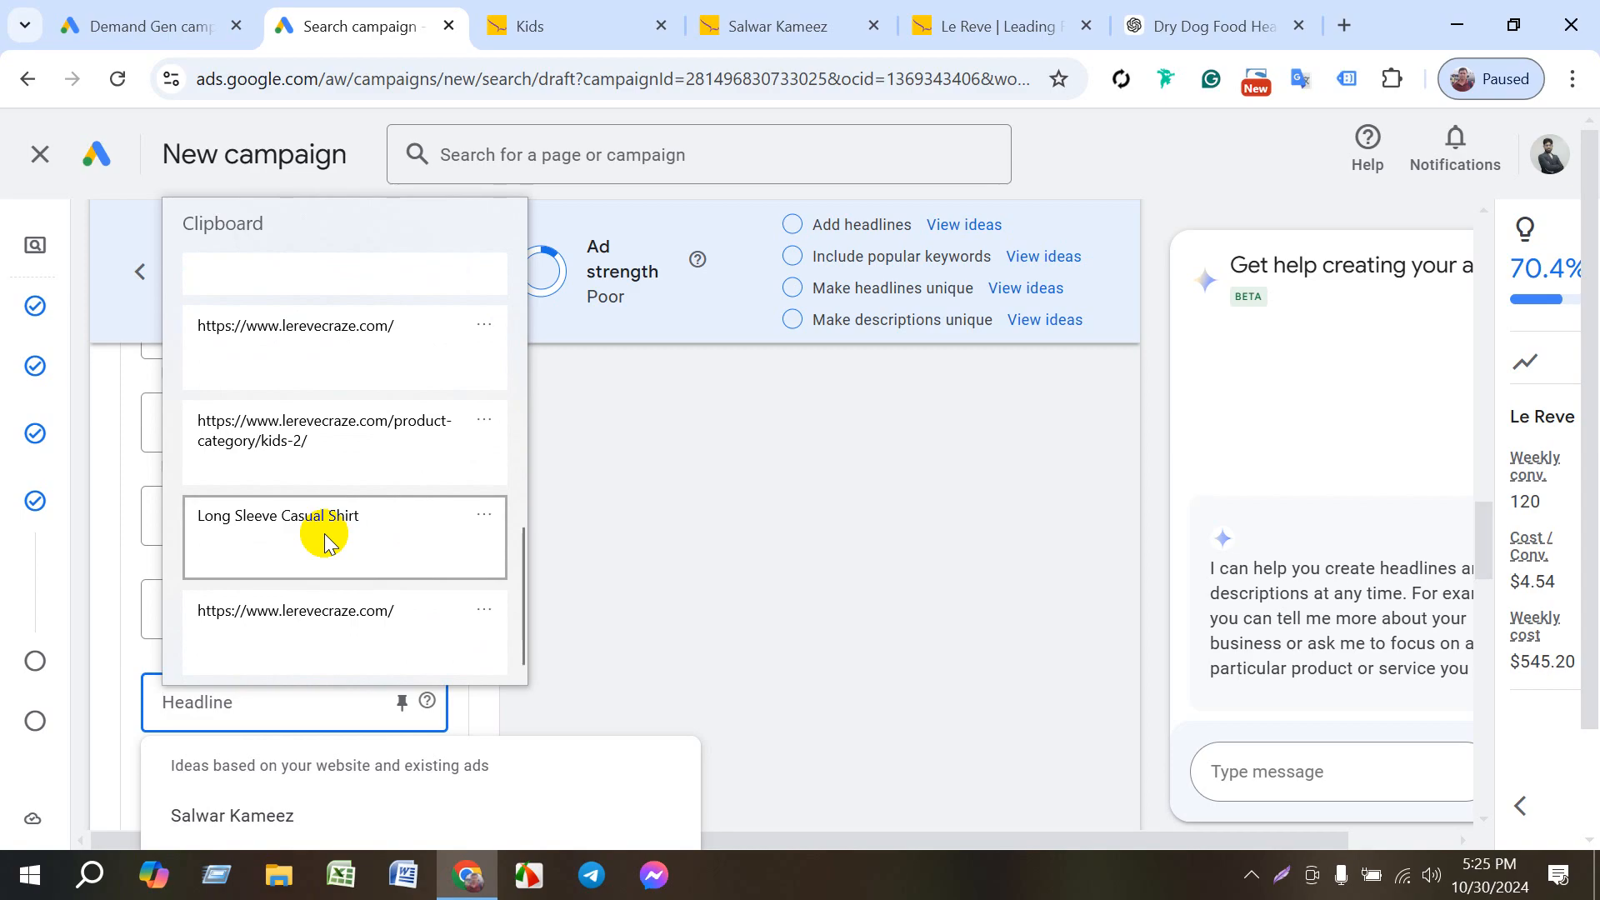
scroll(332, 512, up, 8)
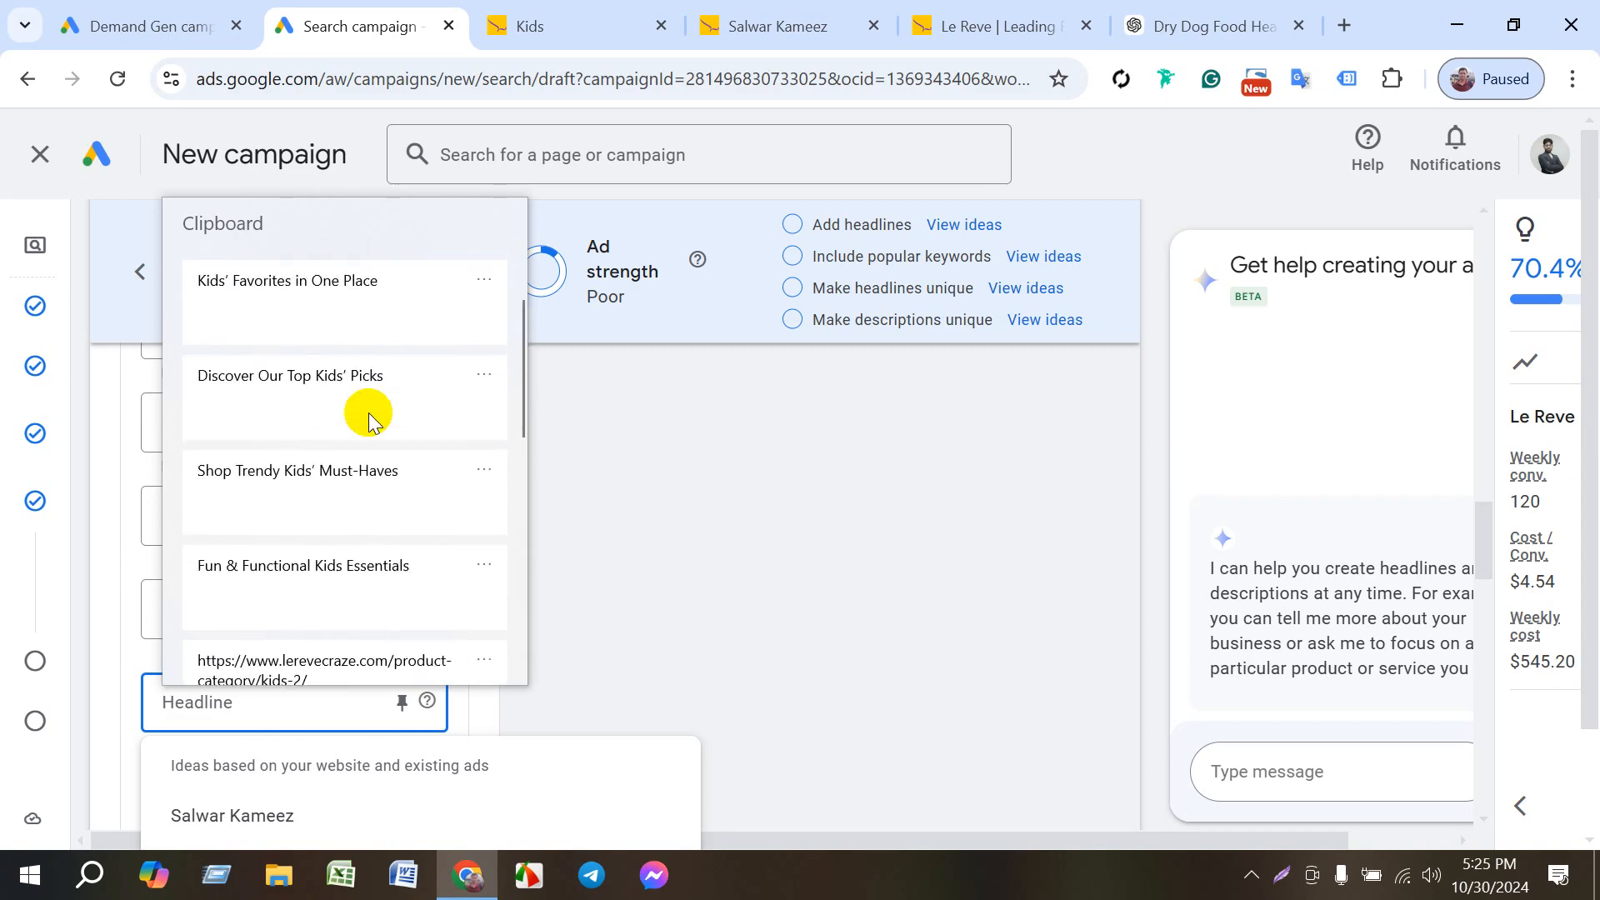
click(346, 581)
- Shorten the sixth headline to "Functional Kids Essentials" by removing the leading "Fun &"
scroll(342, 590, down, 3)
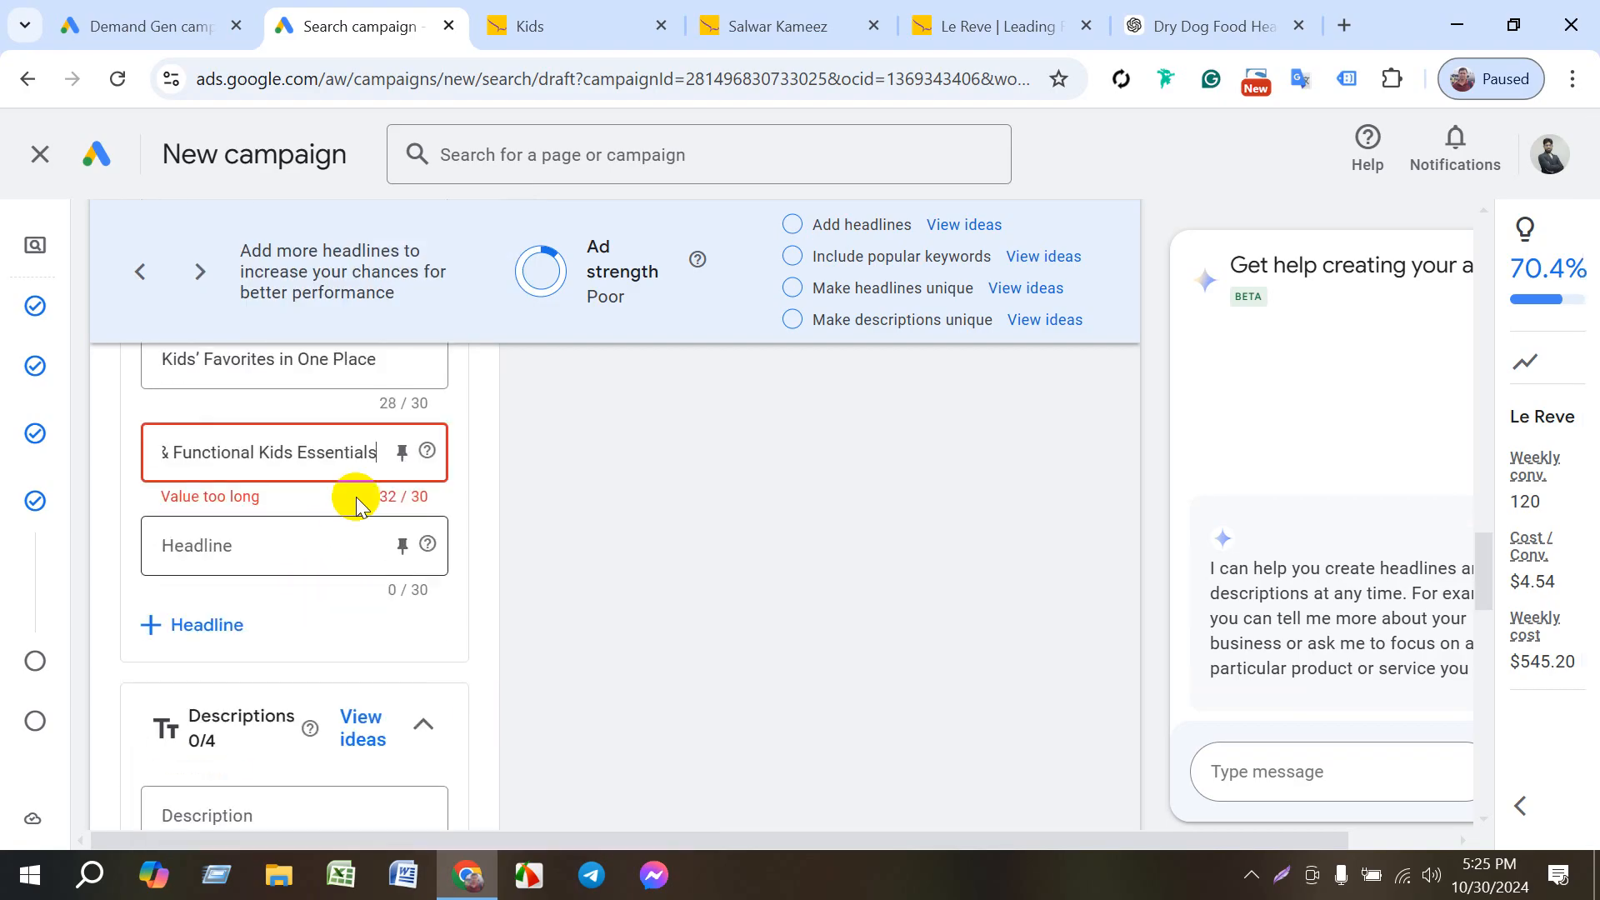
scroll(345, 533, up, 3)
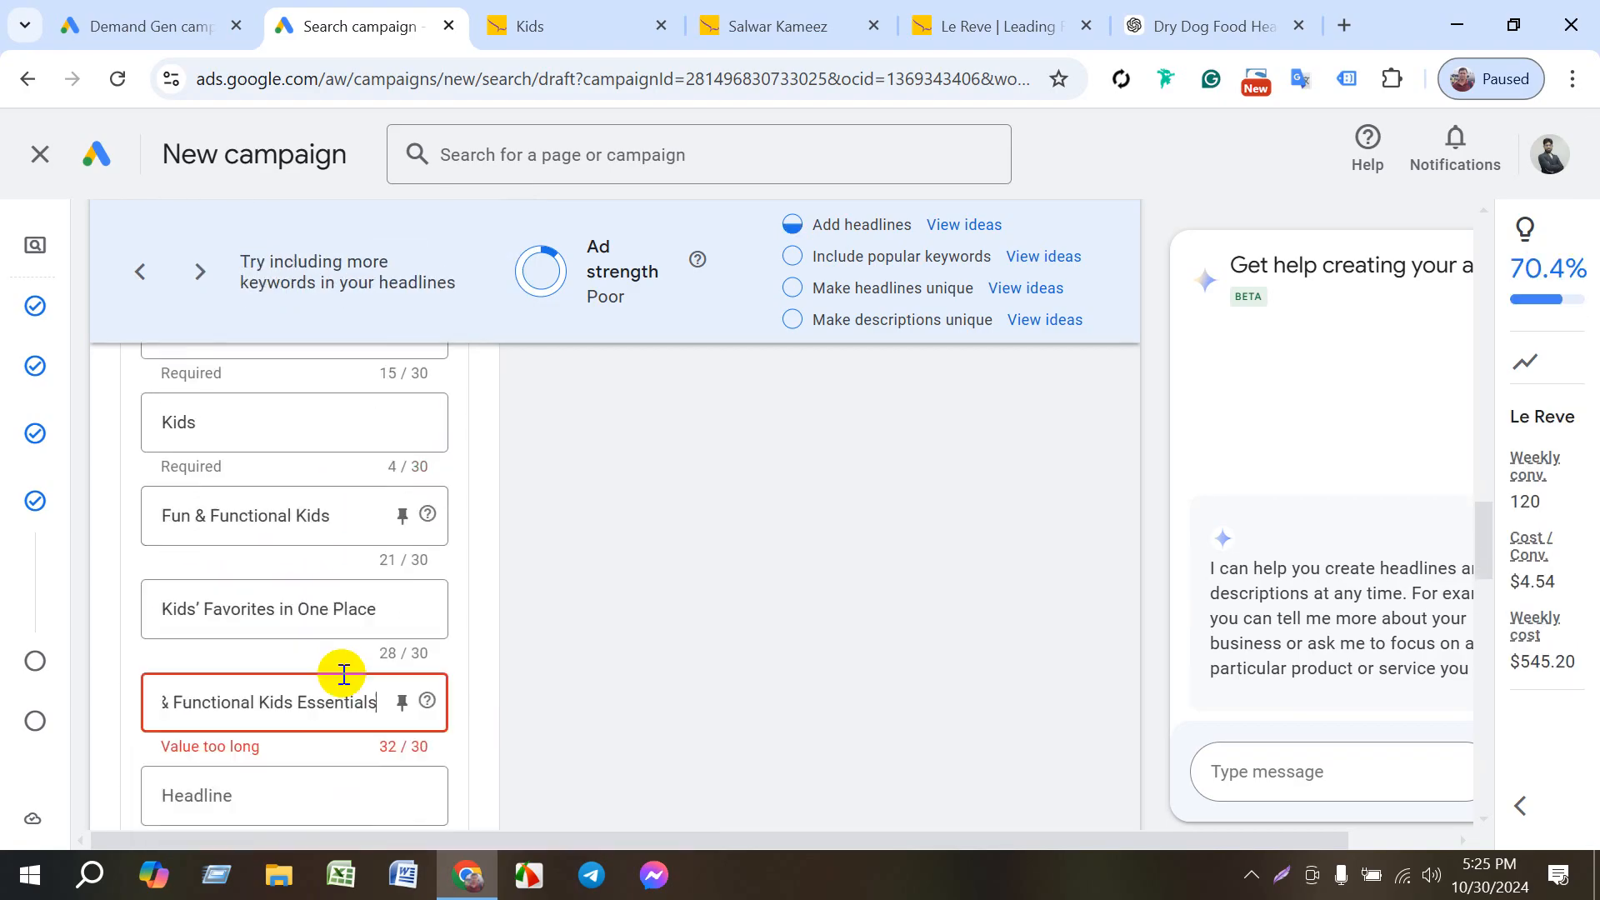
scroll(343, 673, down, 2)
drag(297, 578, 382, 583)
click(269, 577)
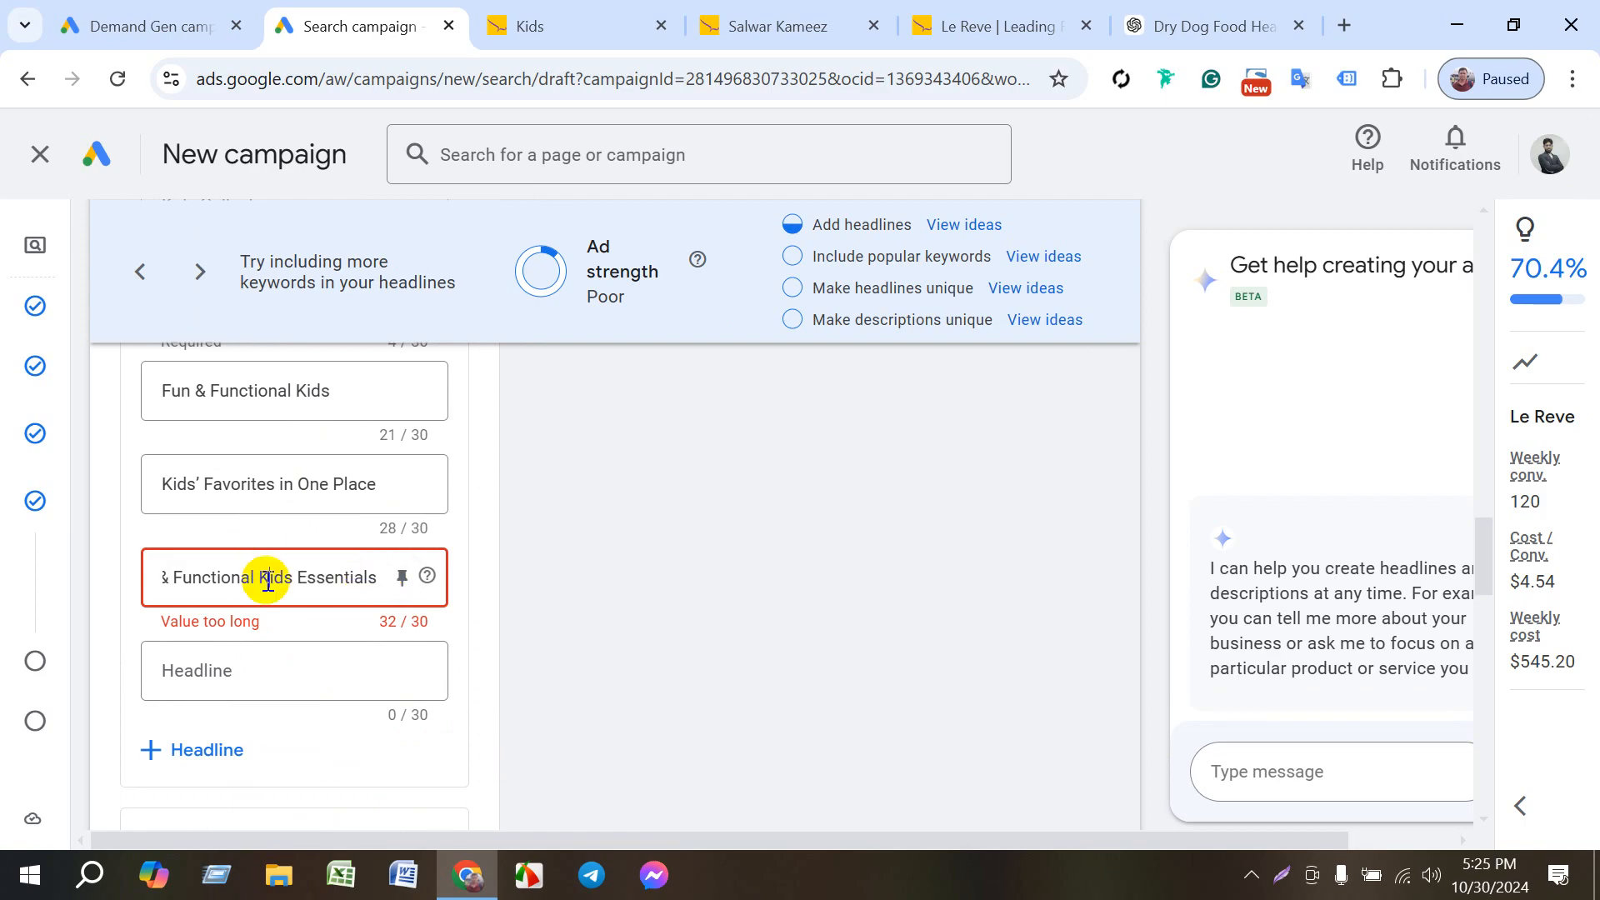
drag(168, 577, 140, 577)
key(BackSpace)
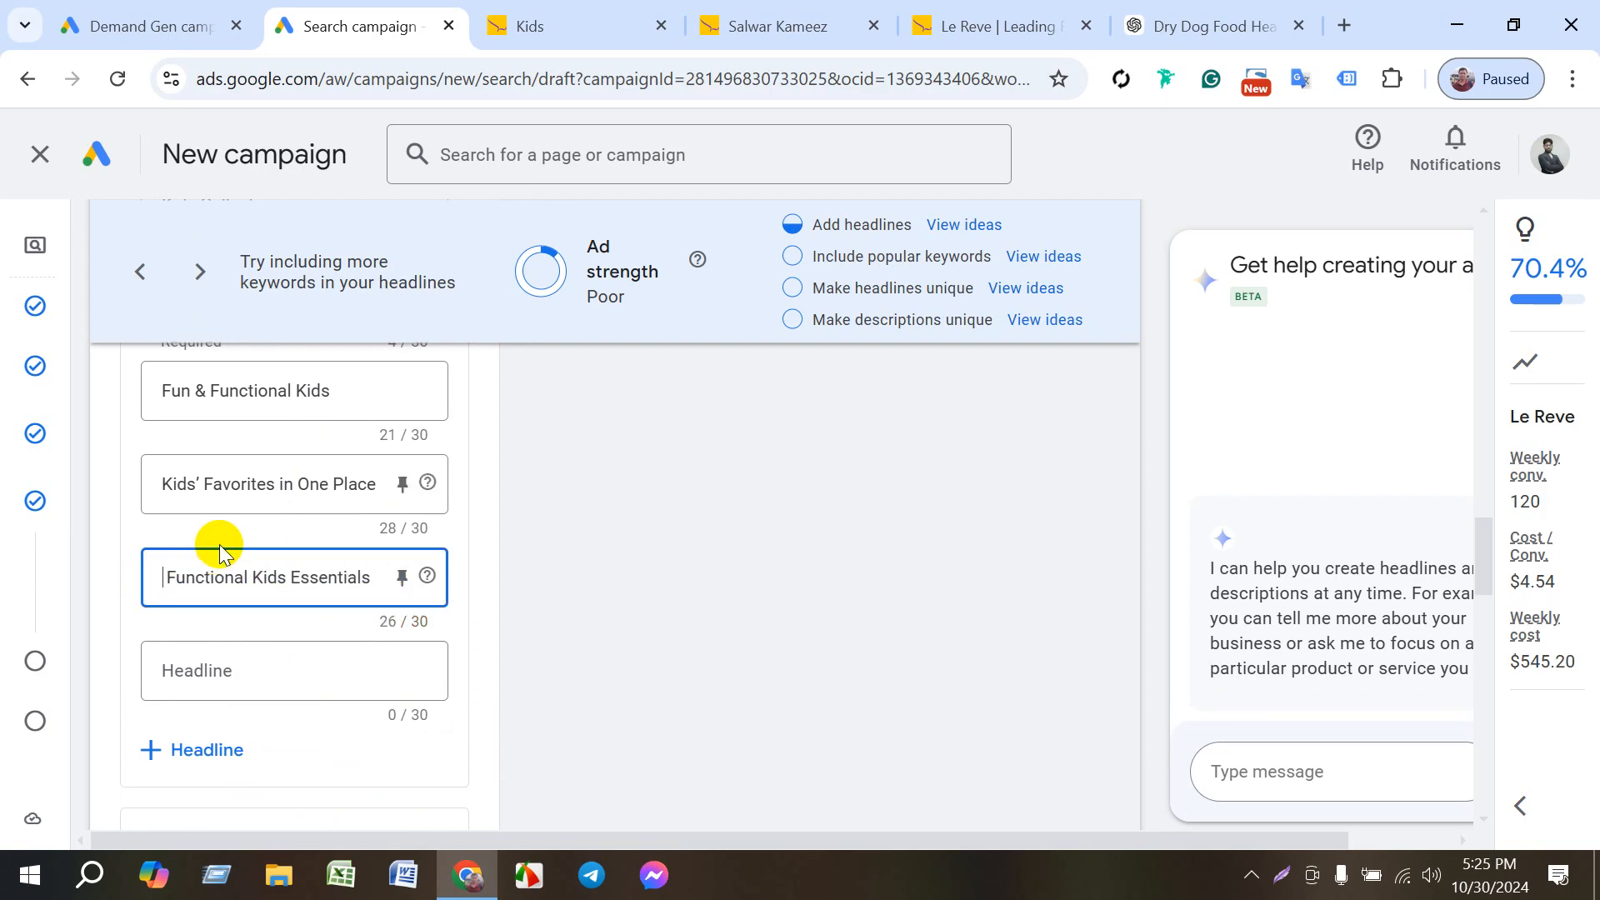
click(257, 664)
scroll(294, 669, up, 4)
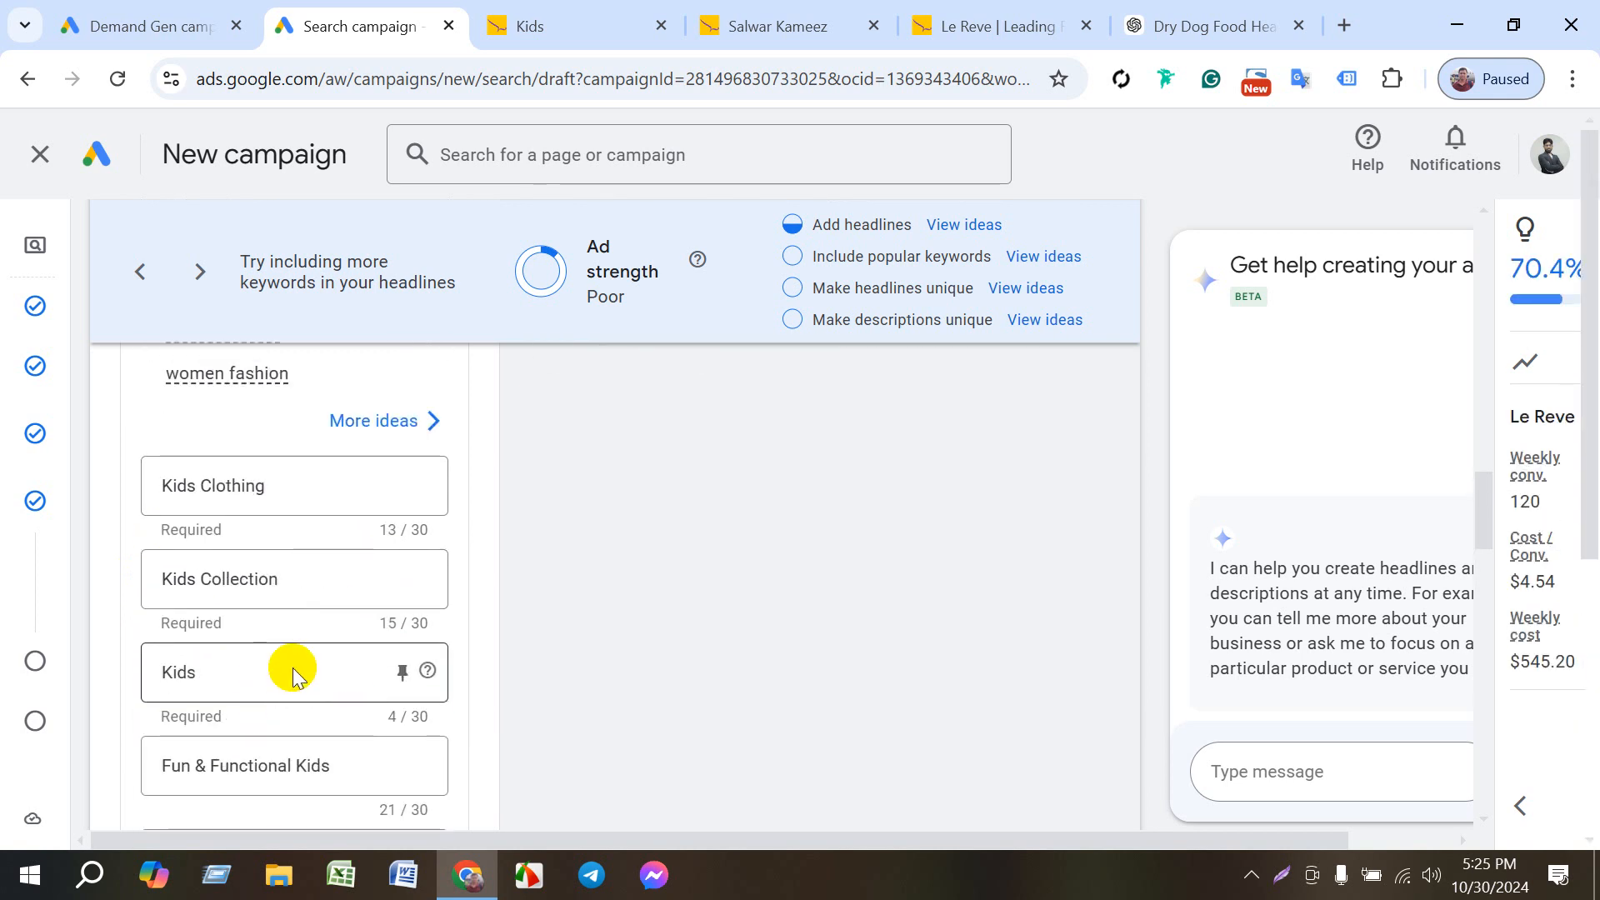
scroll(293, 675, down, 4)
scroll(303, 671, down, 1)
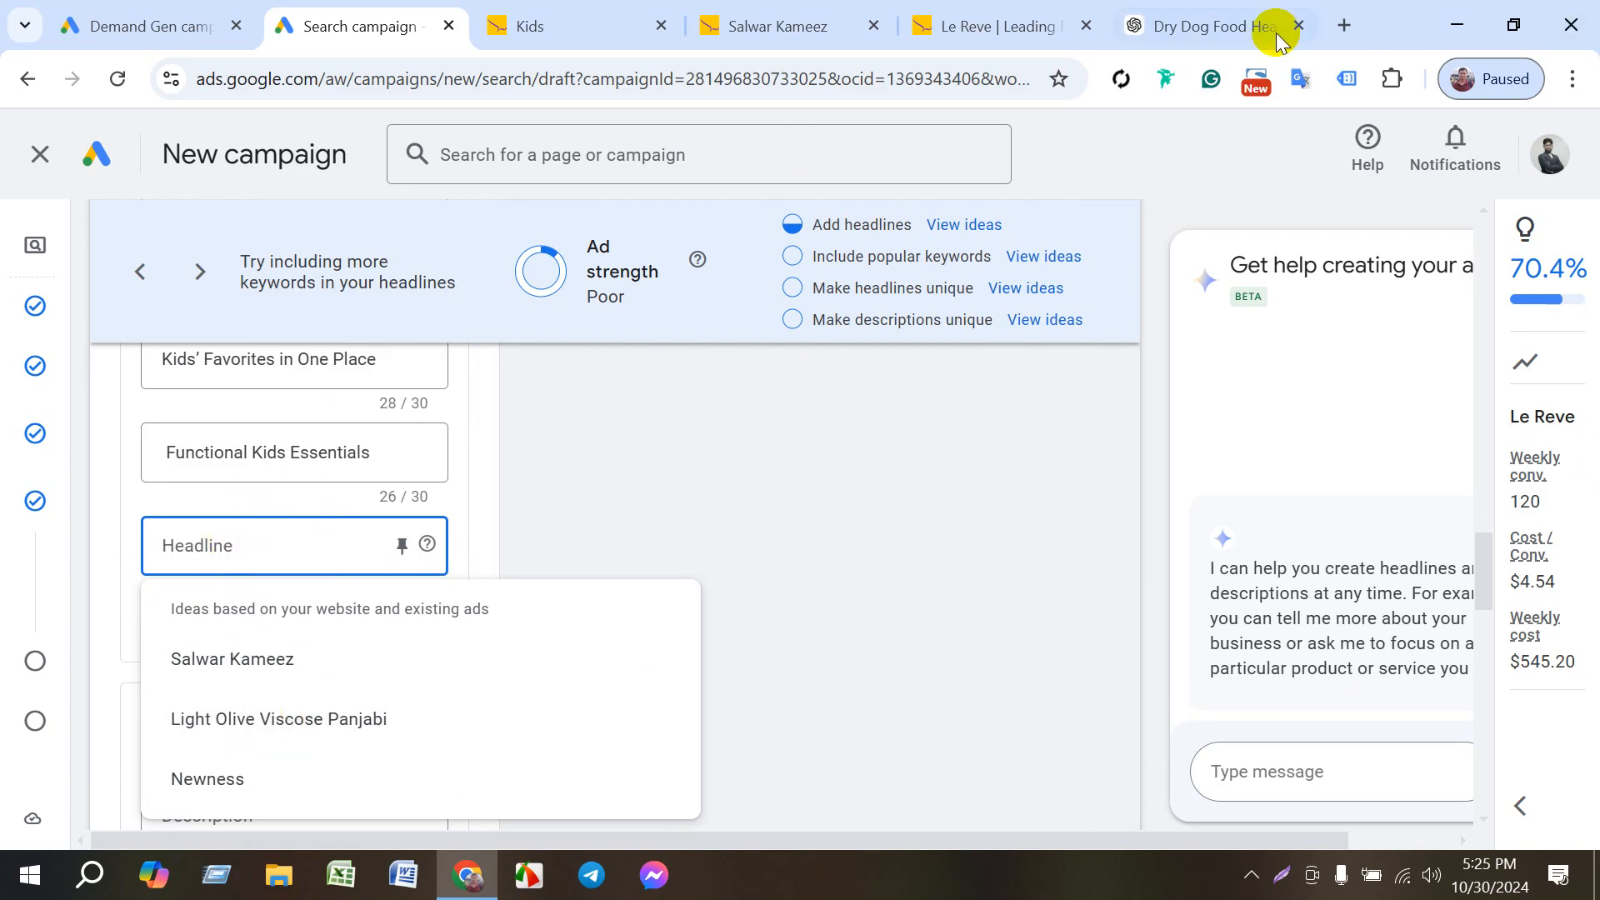
- Switch to ChatGPT and send the message "kits cloth" in the Dry Dog Food Headlines chat
click(1233, 34)
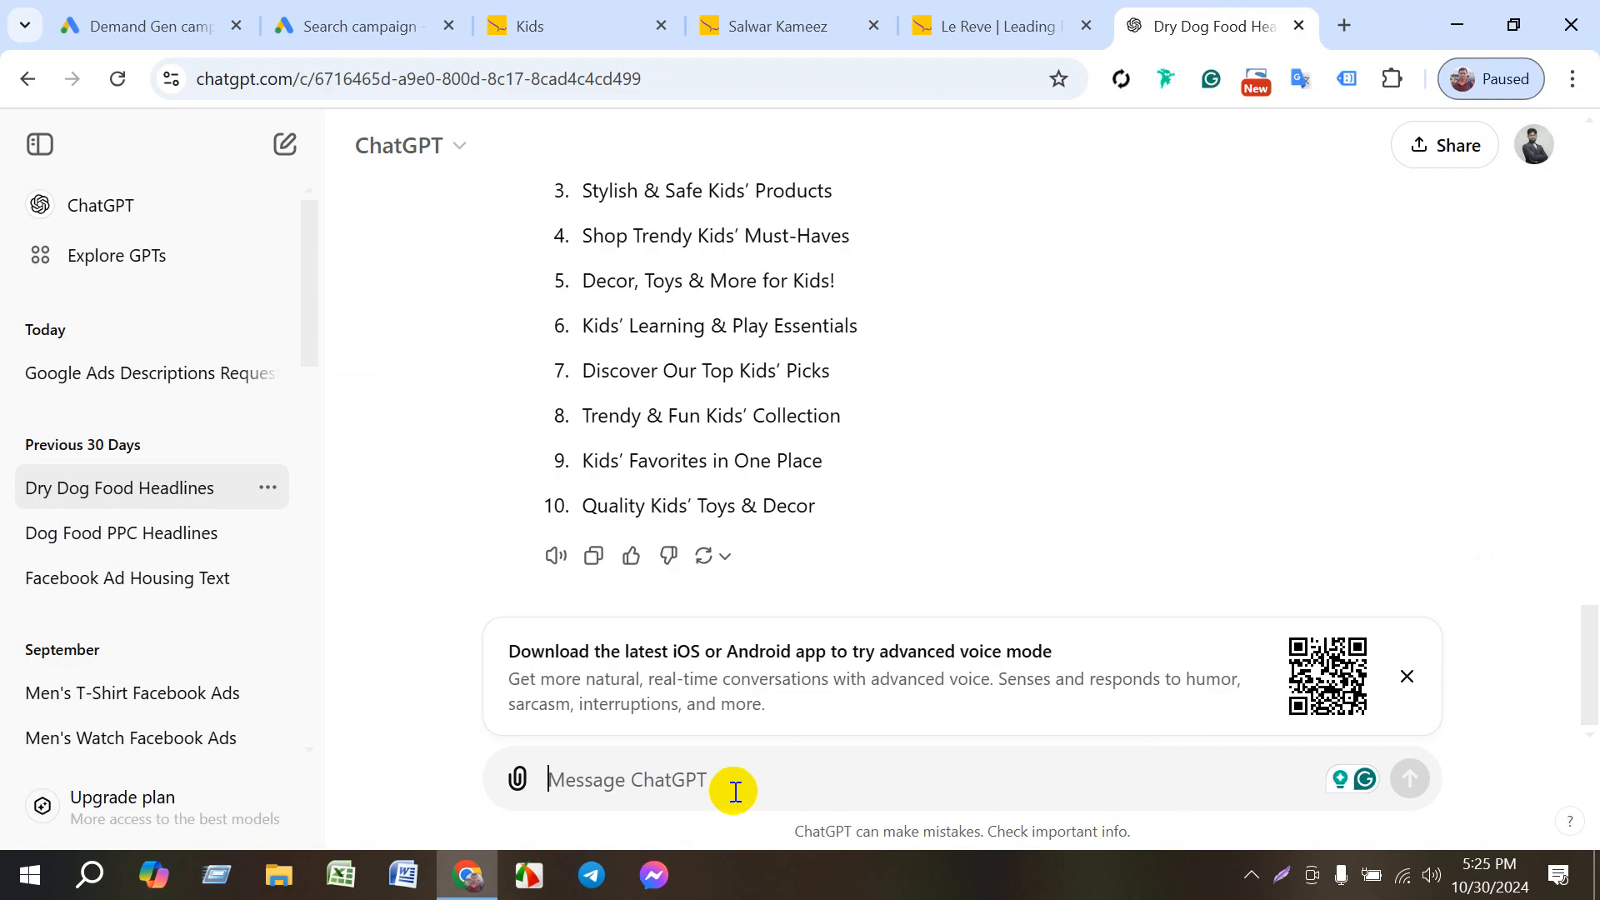
click(664, 775)
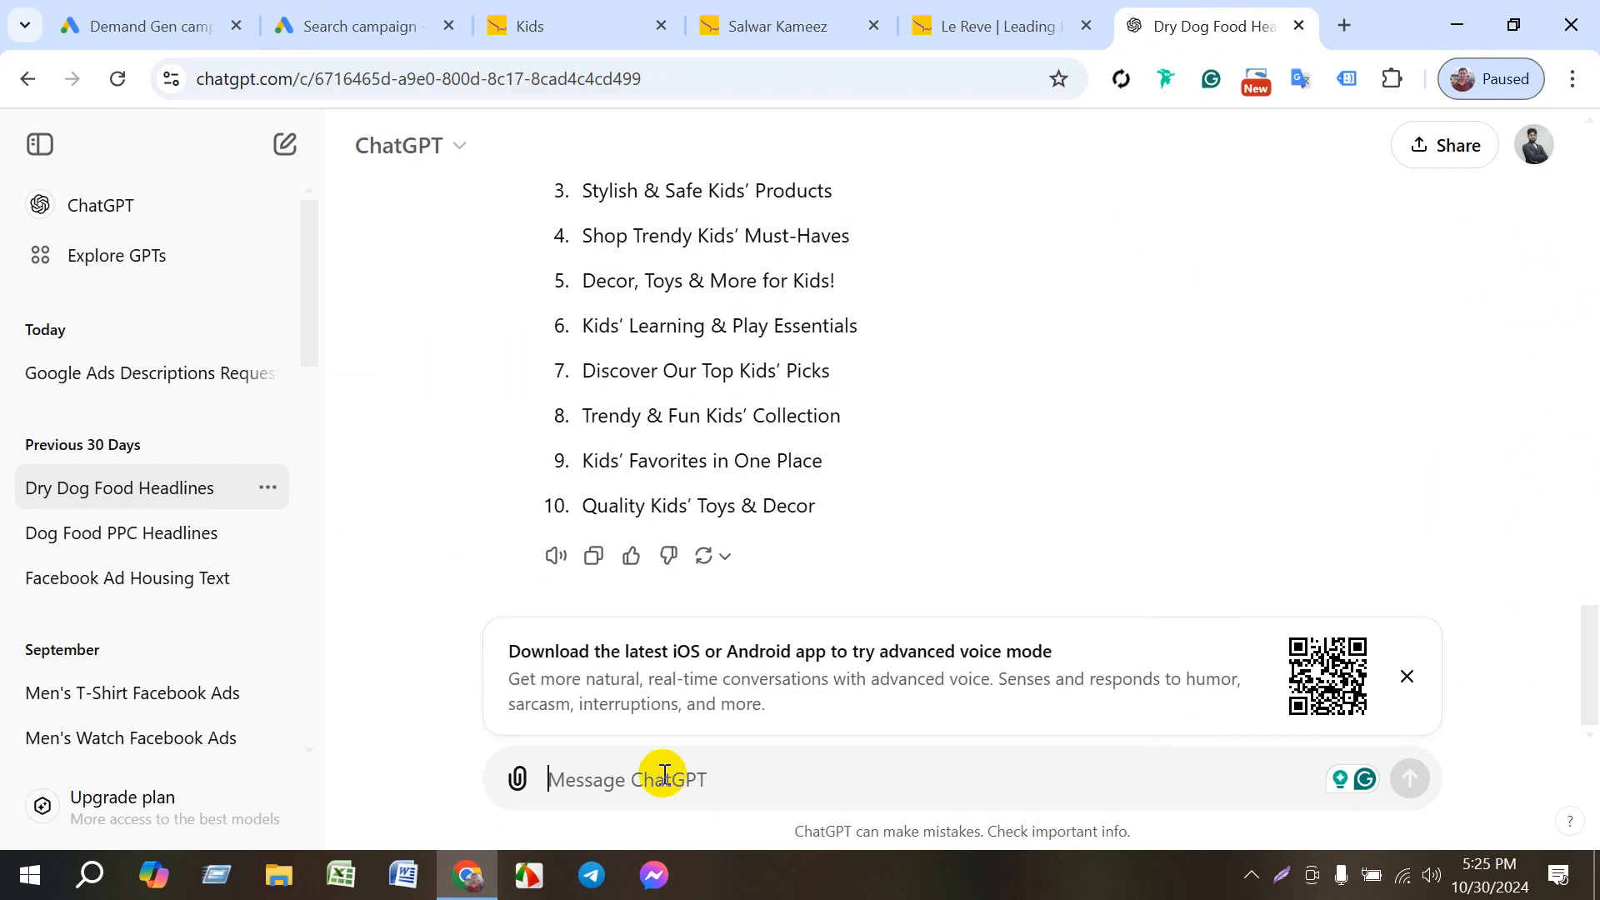
text(ked)
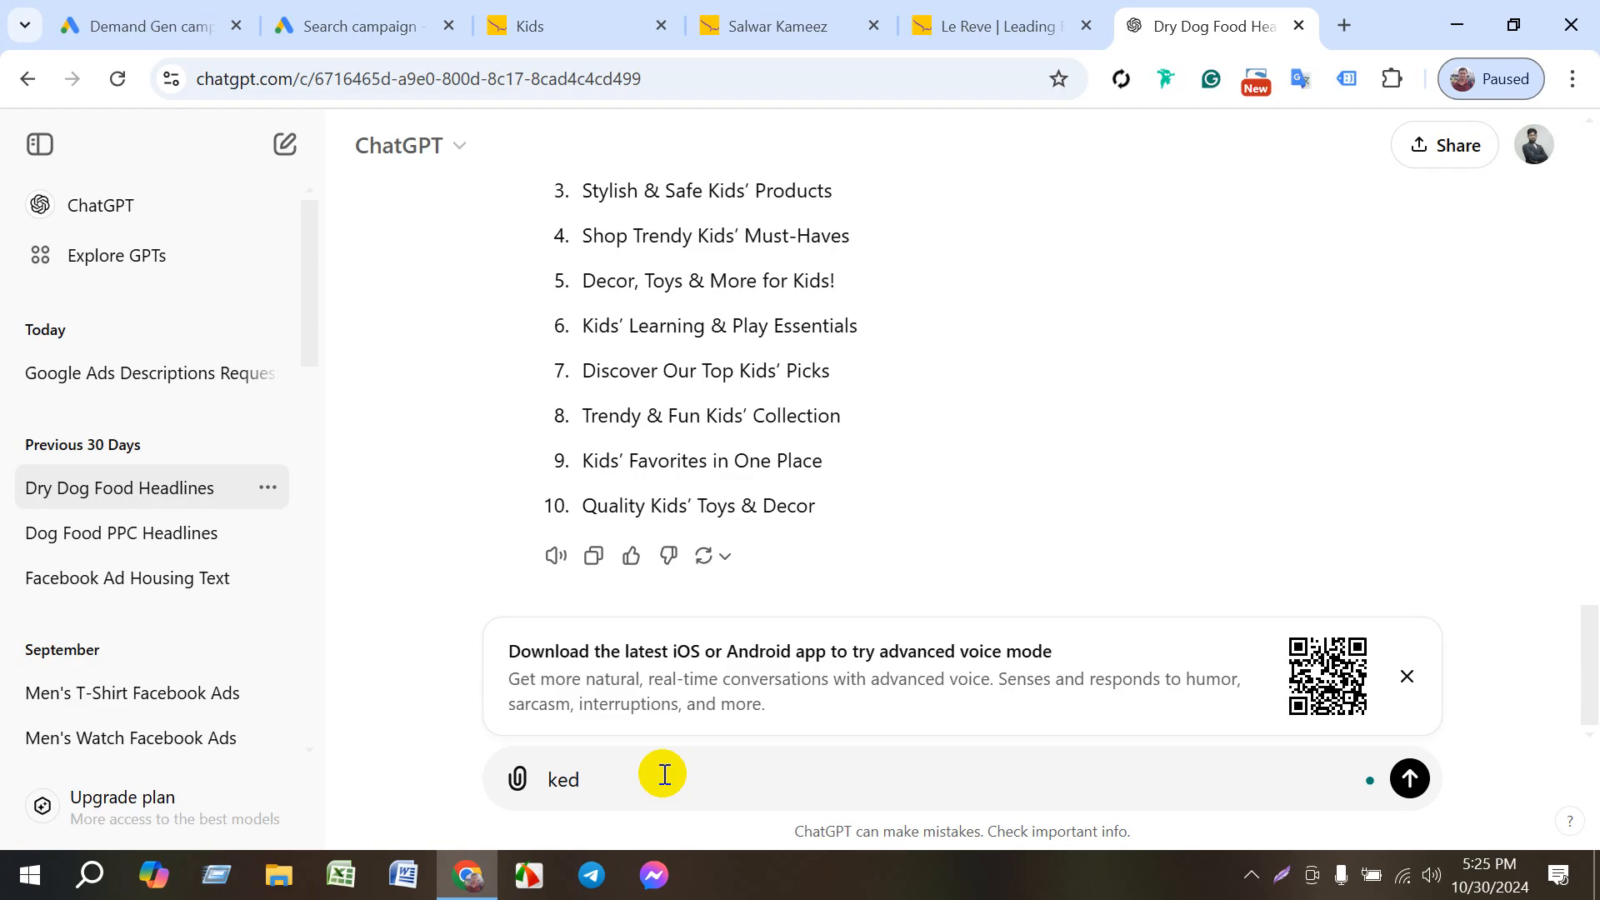
key(BackSpace)
key(BackSpace)
text(it)
key(Return)
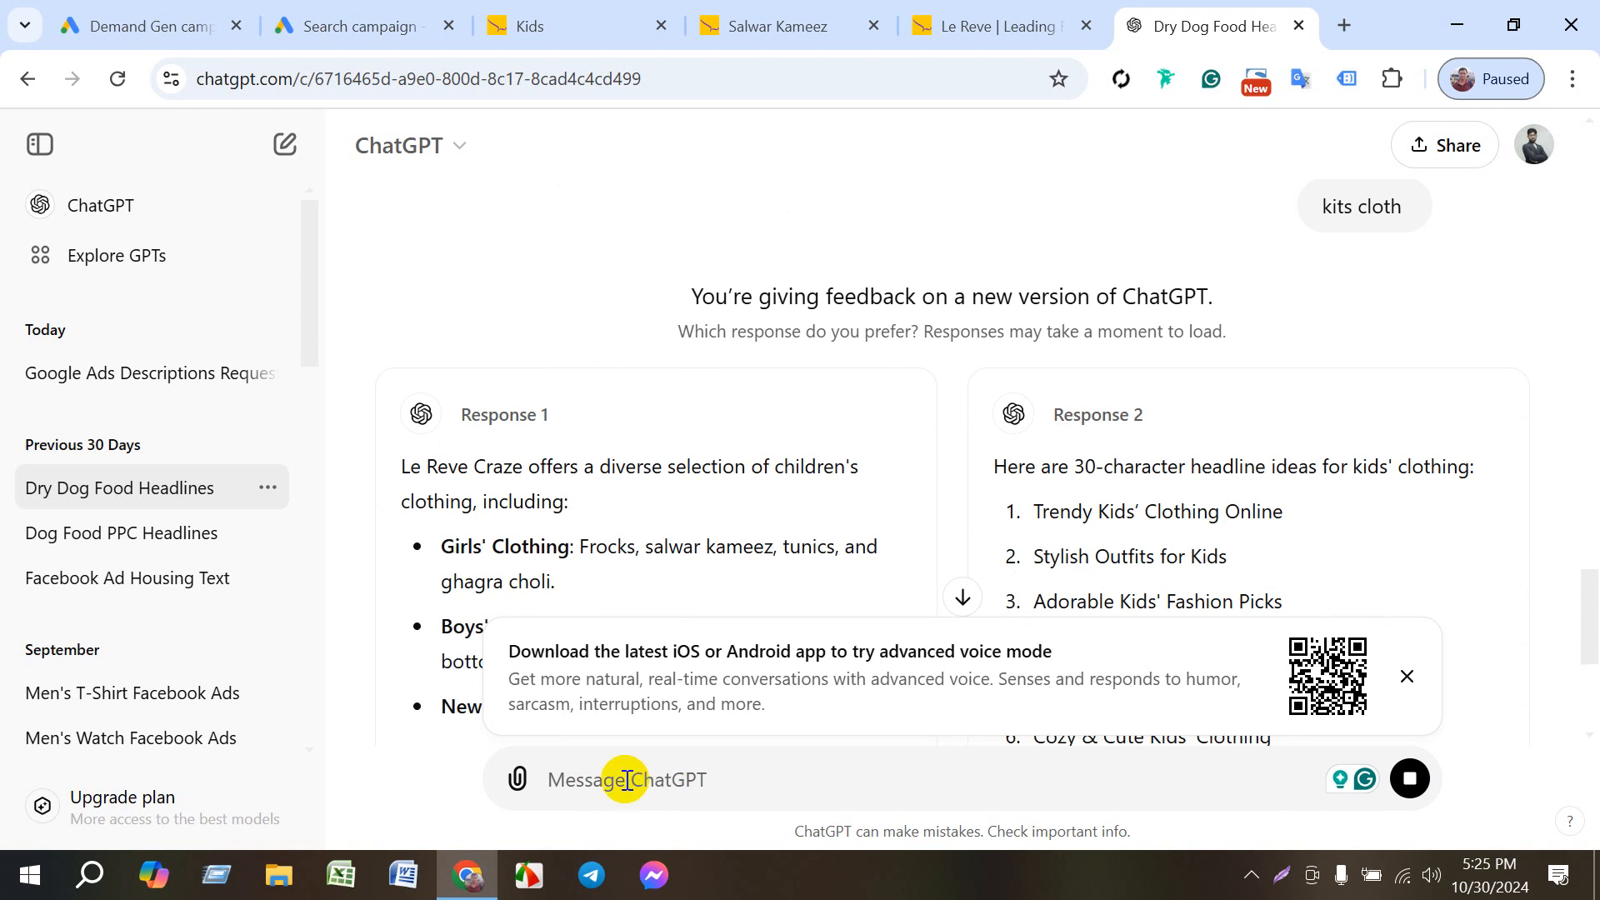
- Copy the headline ideas "Cozy & Cute Kids' Clothing" and "Kids' Fashion Finds Await!" from the second response
scroll(1242, 551, down, 3)
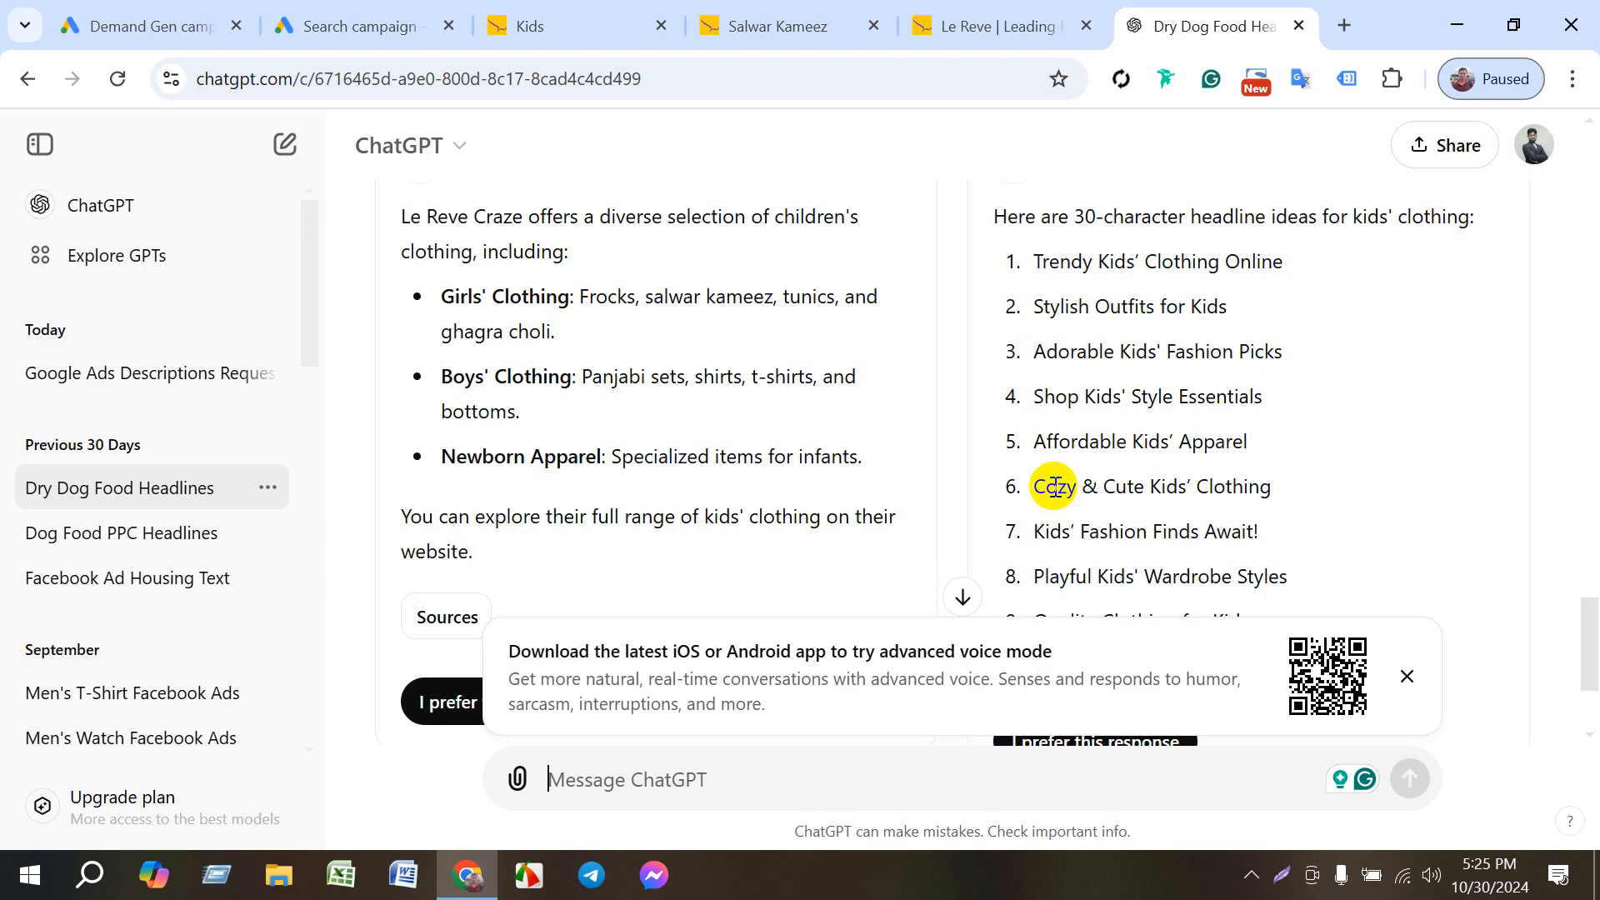
drag(1045, 493, 1275, 489)
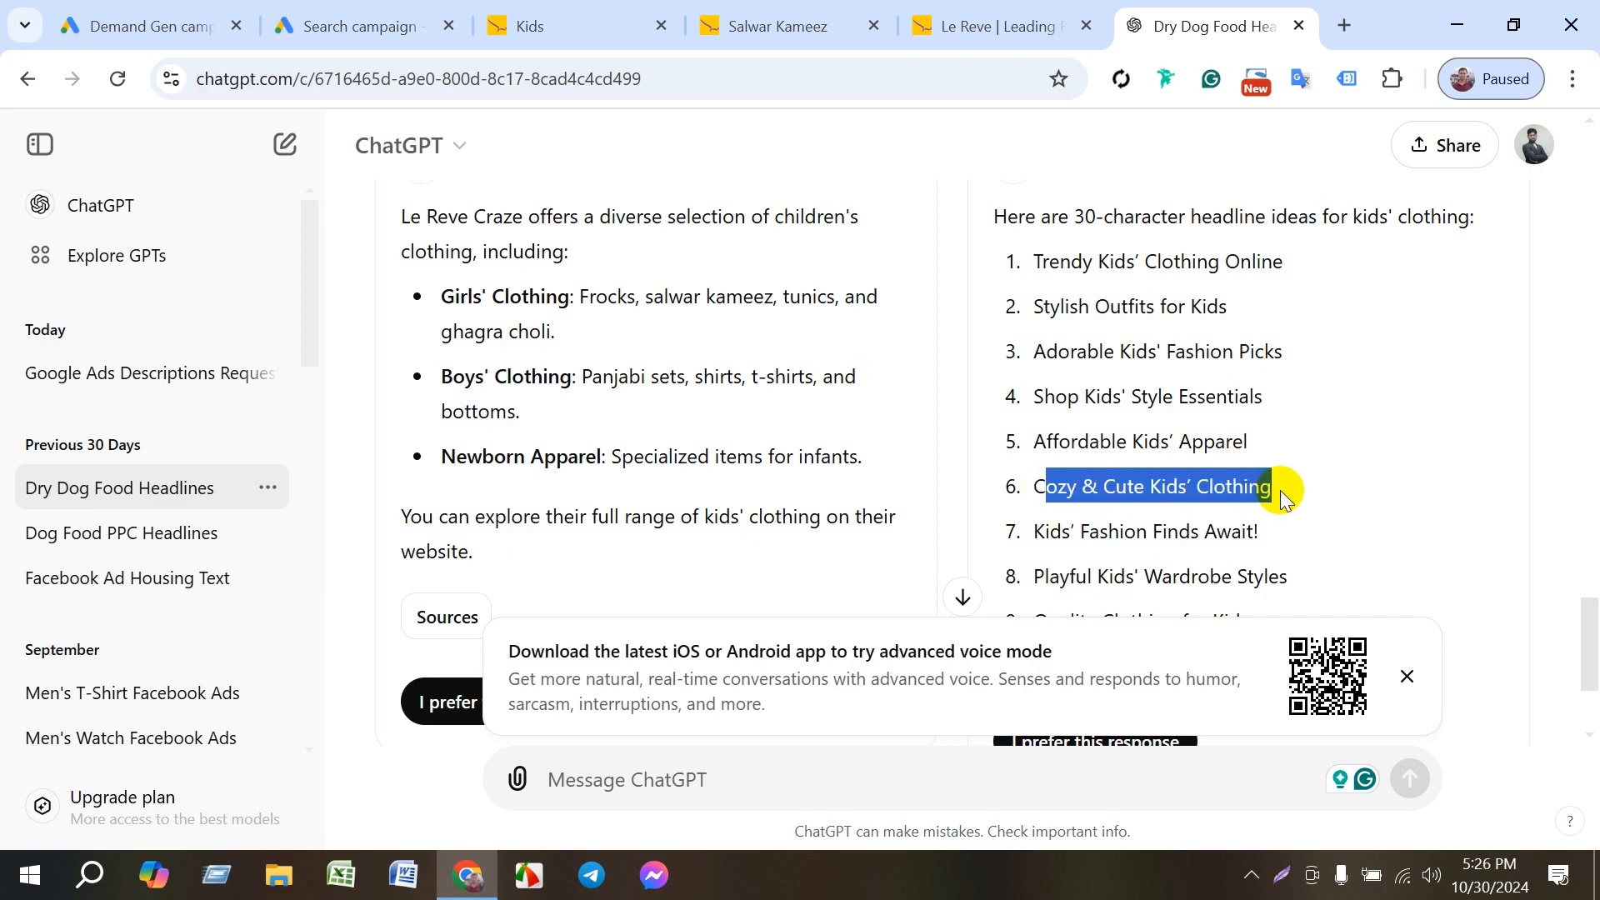
drag(1041, 487, 1285, 492)
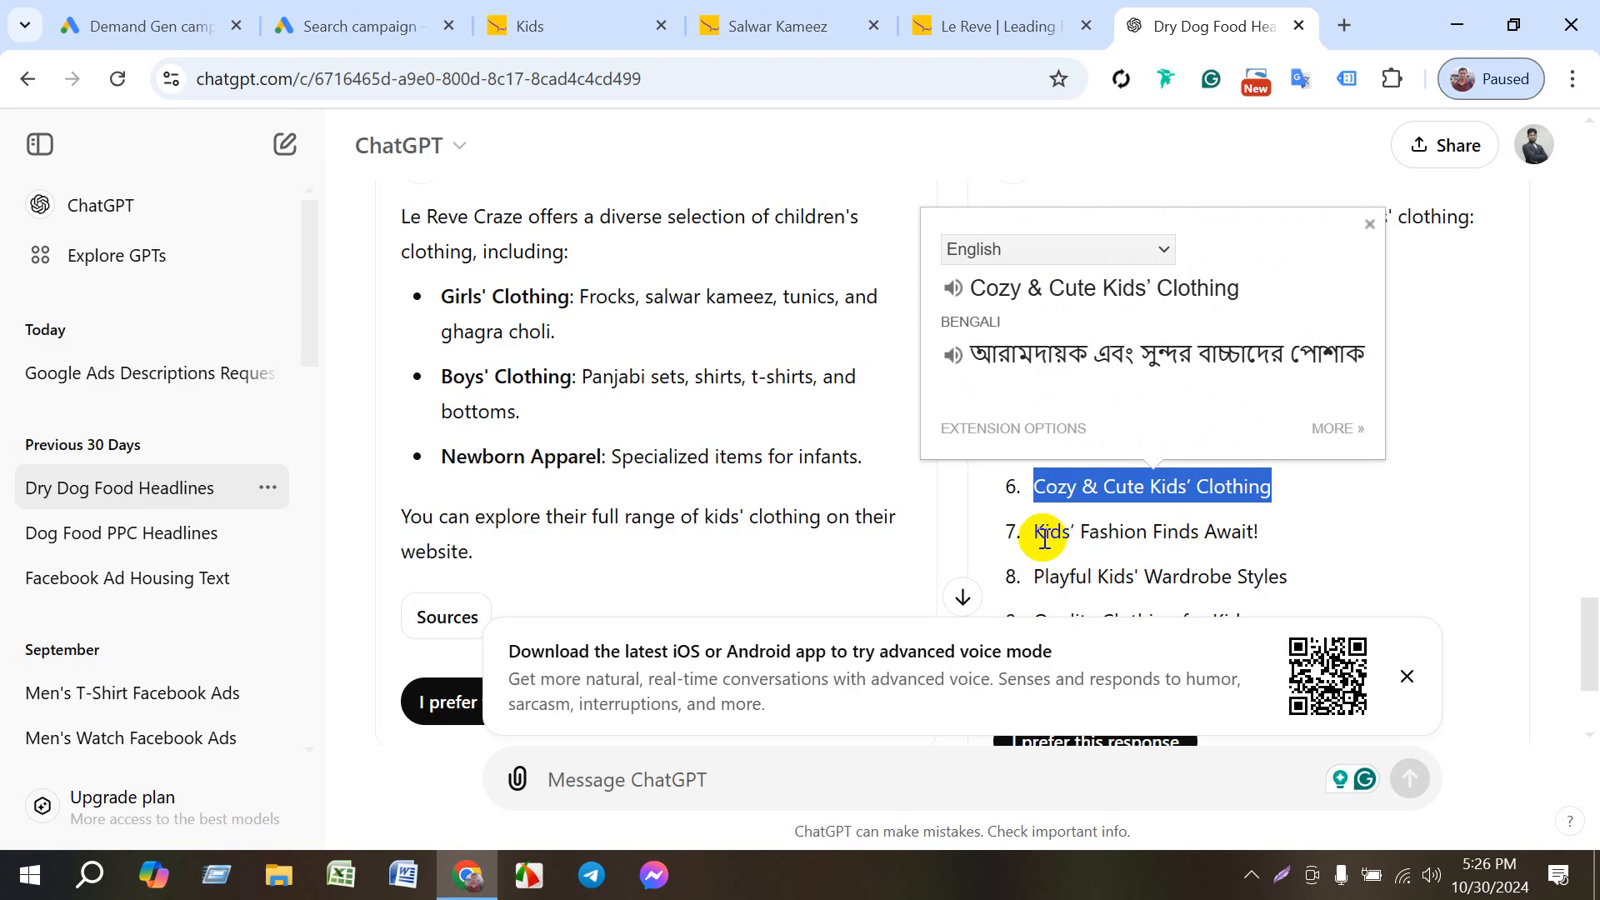
drag(1035, 538, 1293, 536)
key(super+c)
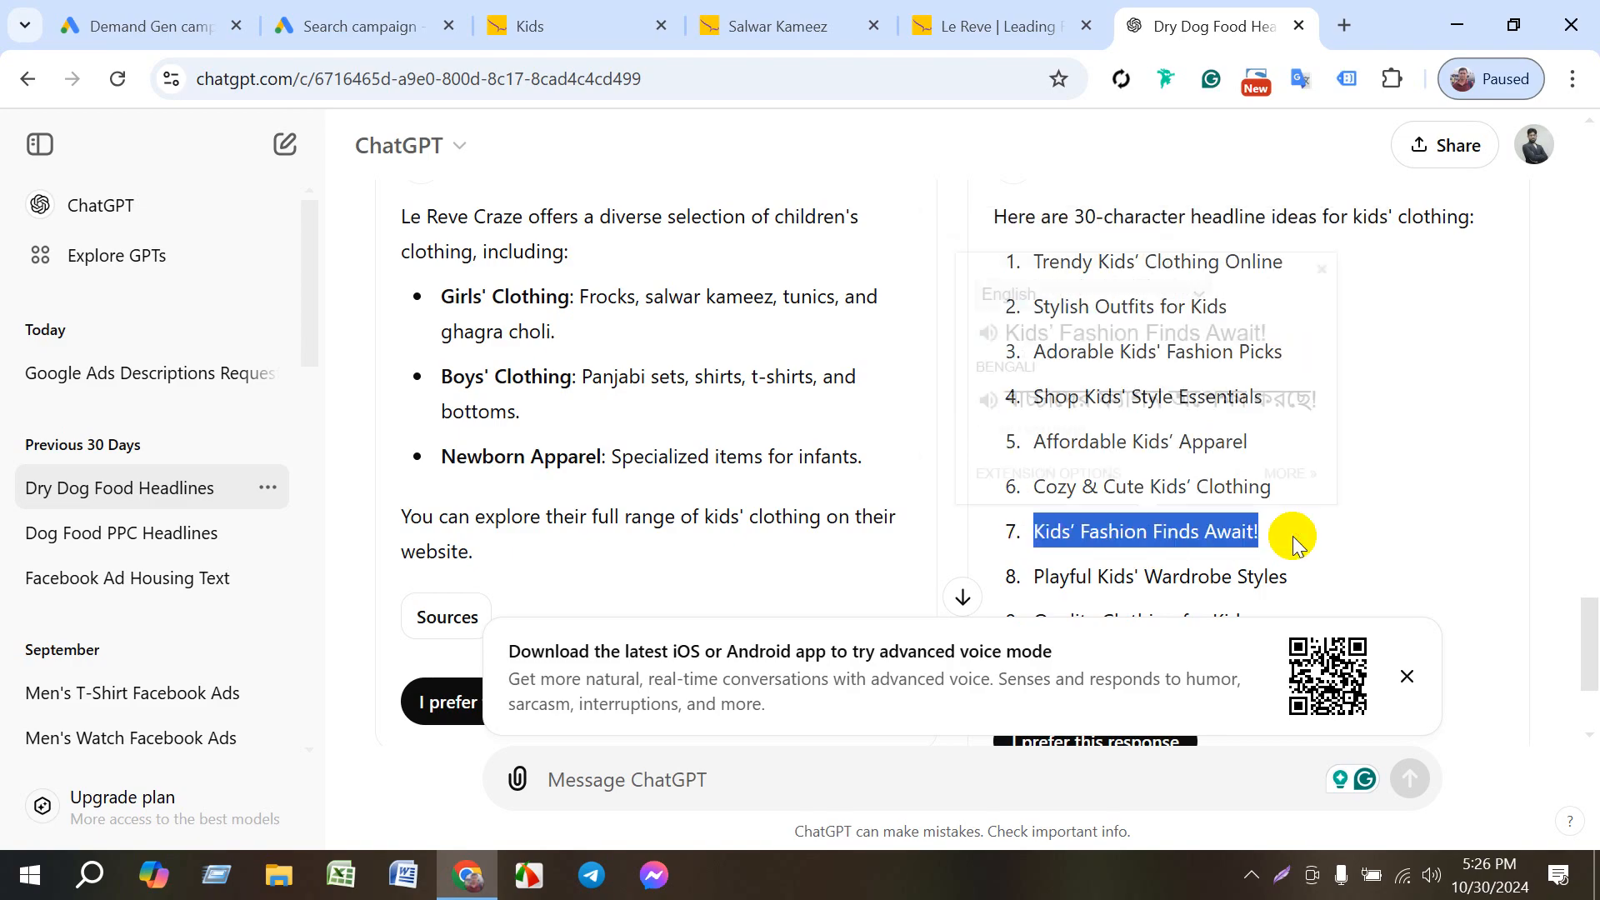
scroll(1125, 529, down, 3)
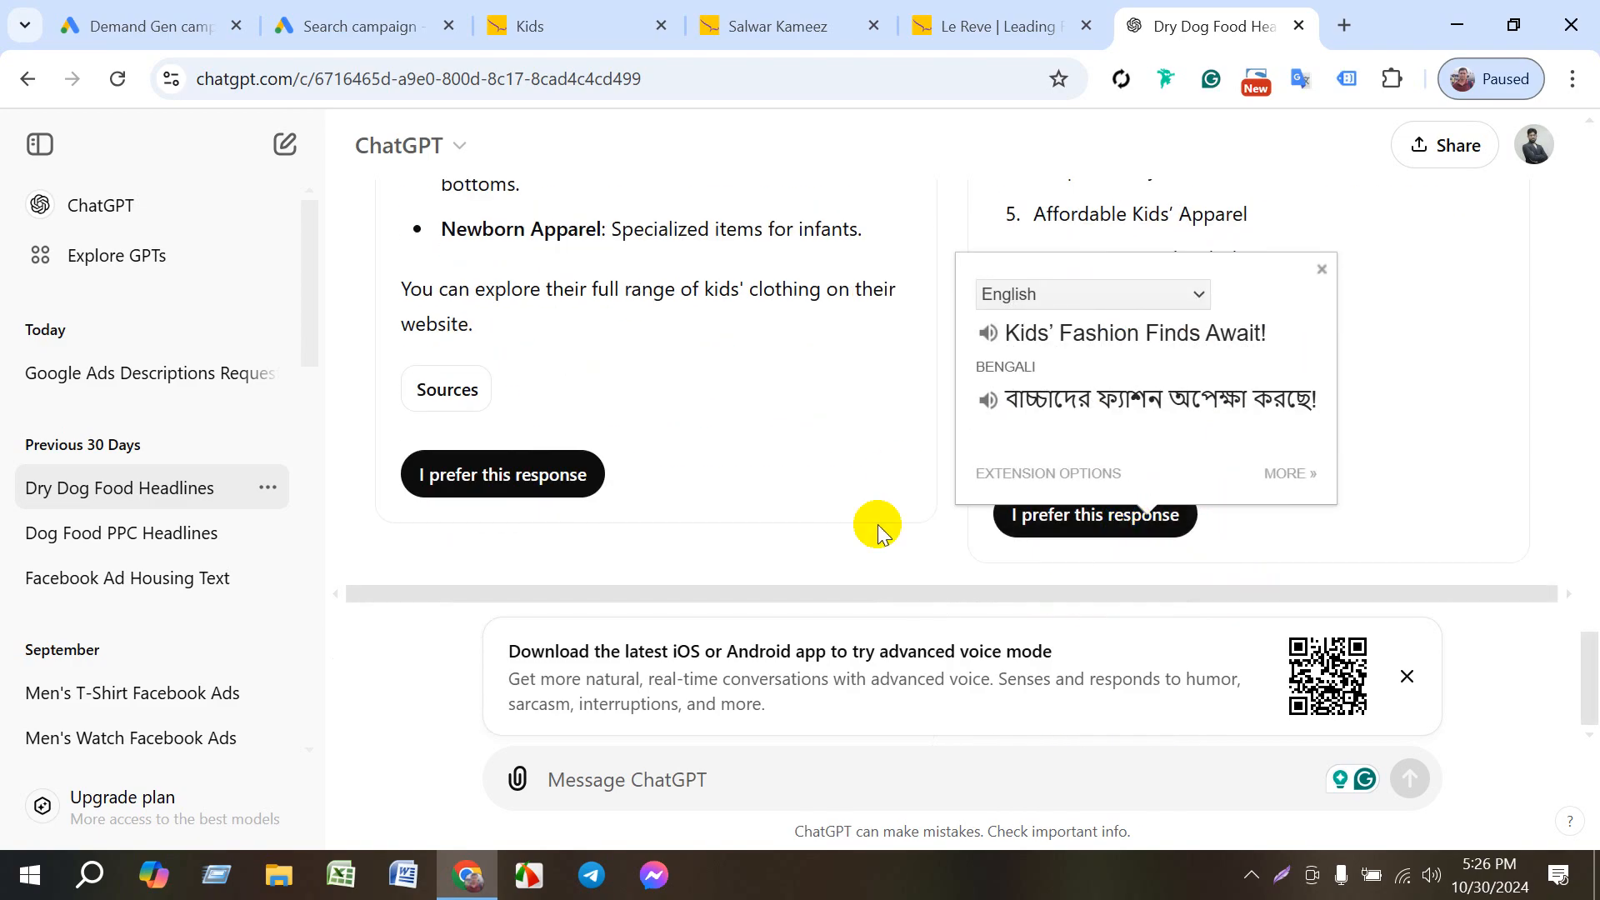
- Switch back to the Google Ads campaign and fill the seventh headline with "Cozy & Cute Kids' Clothing"
click(313, 24)
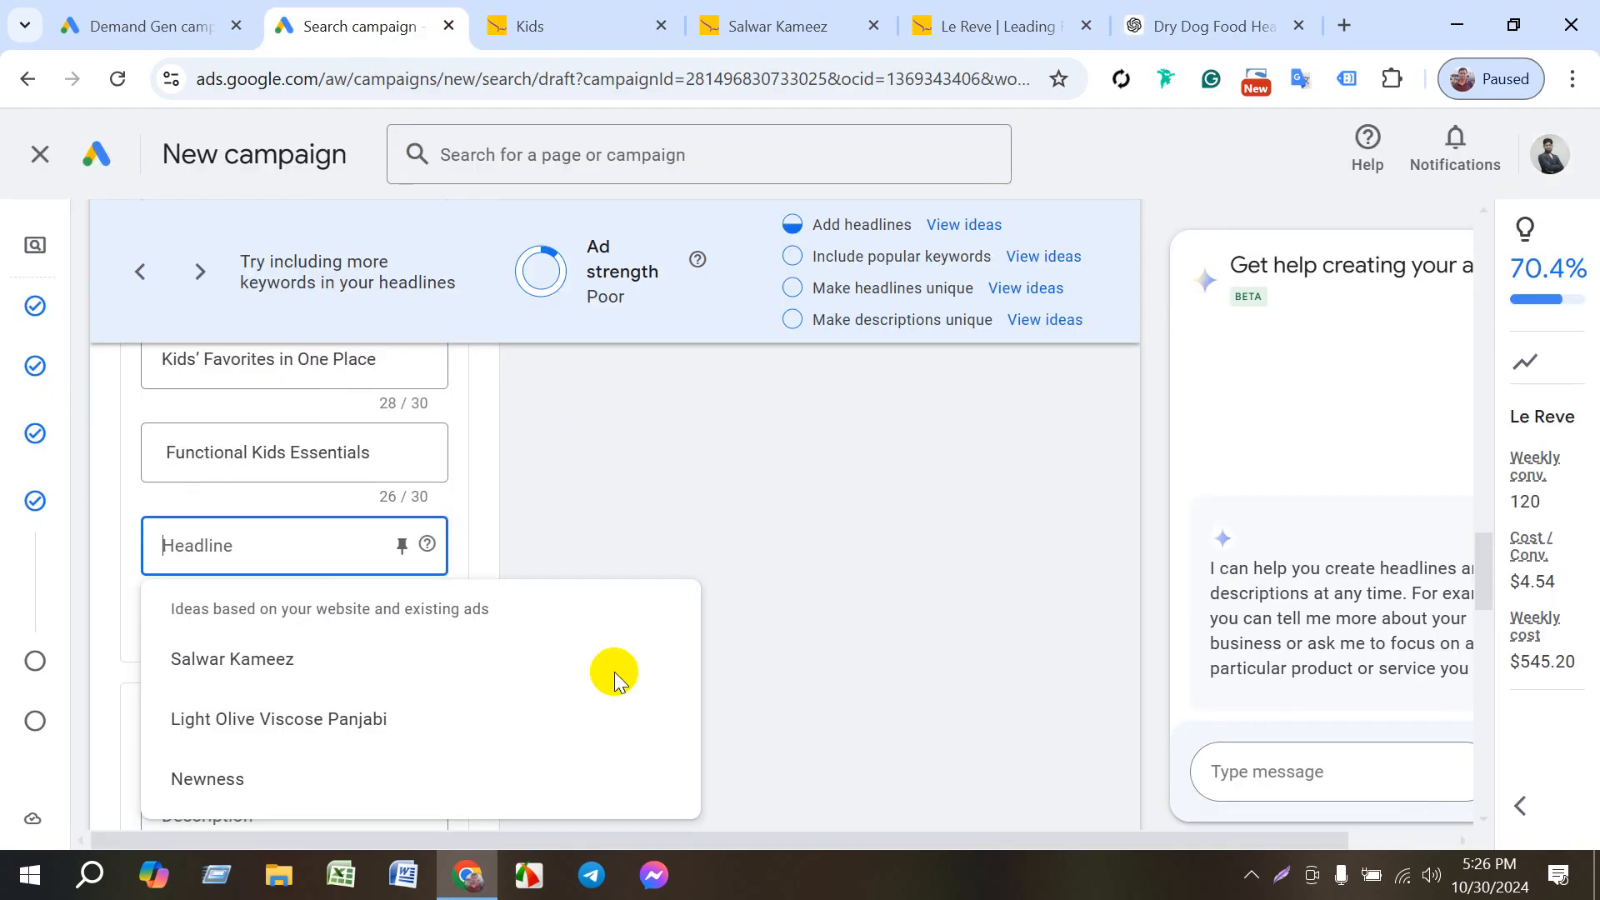
click(208, 552)
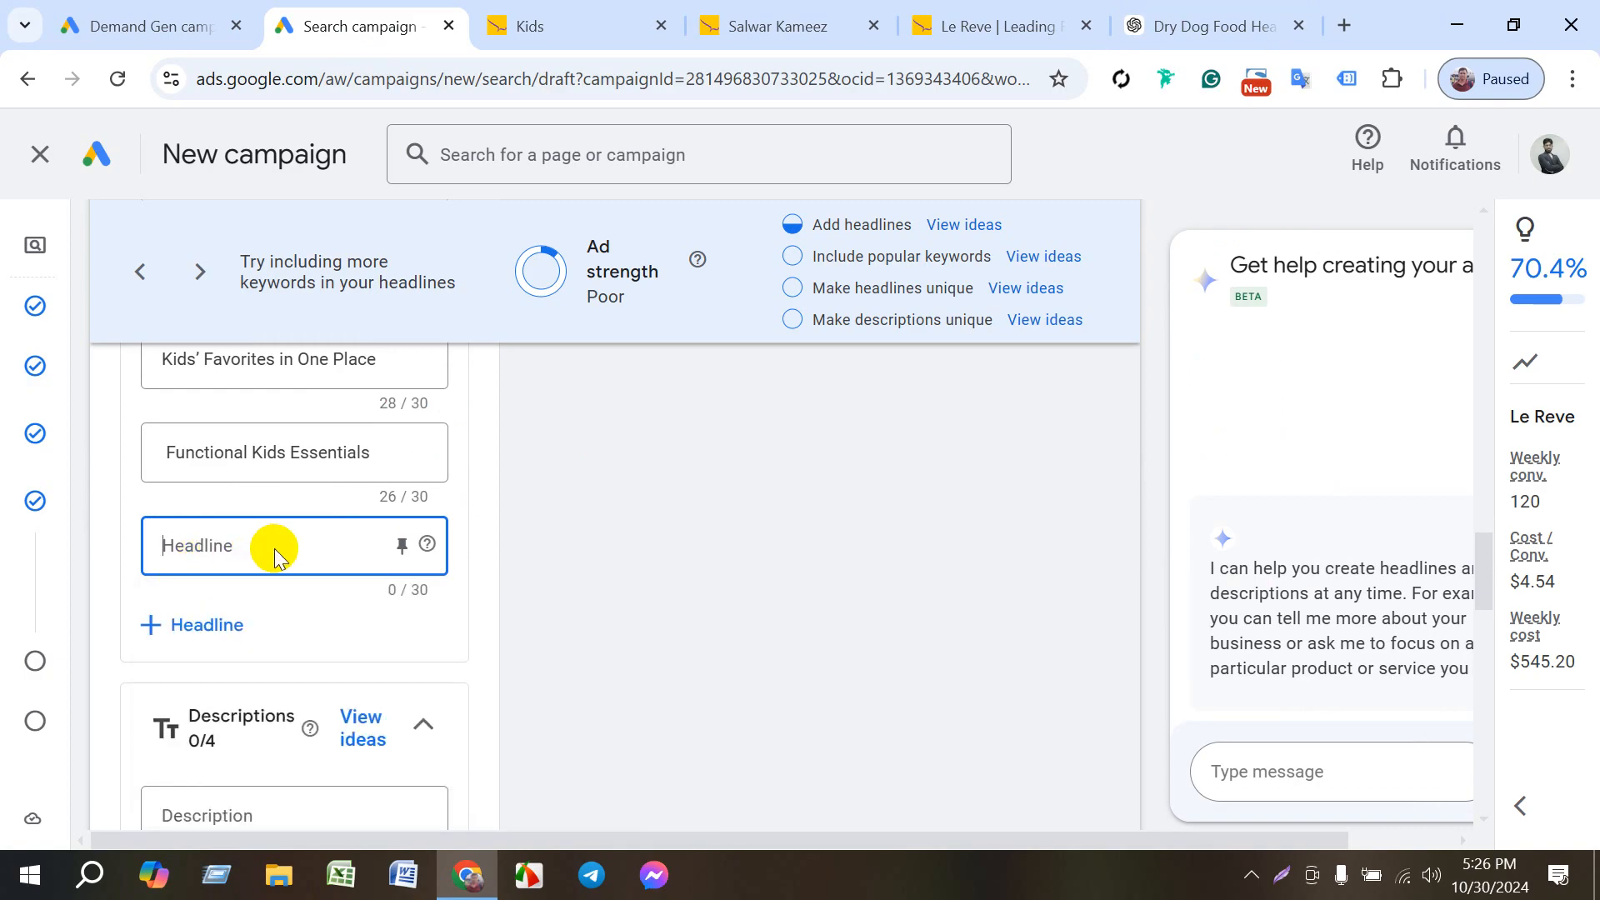
key(super+v)
click(321, 215)
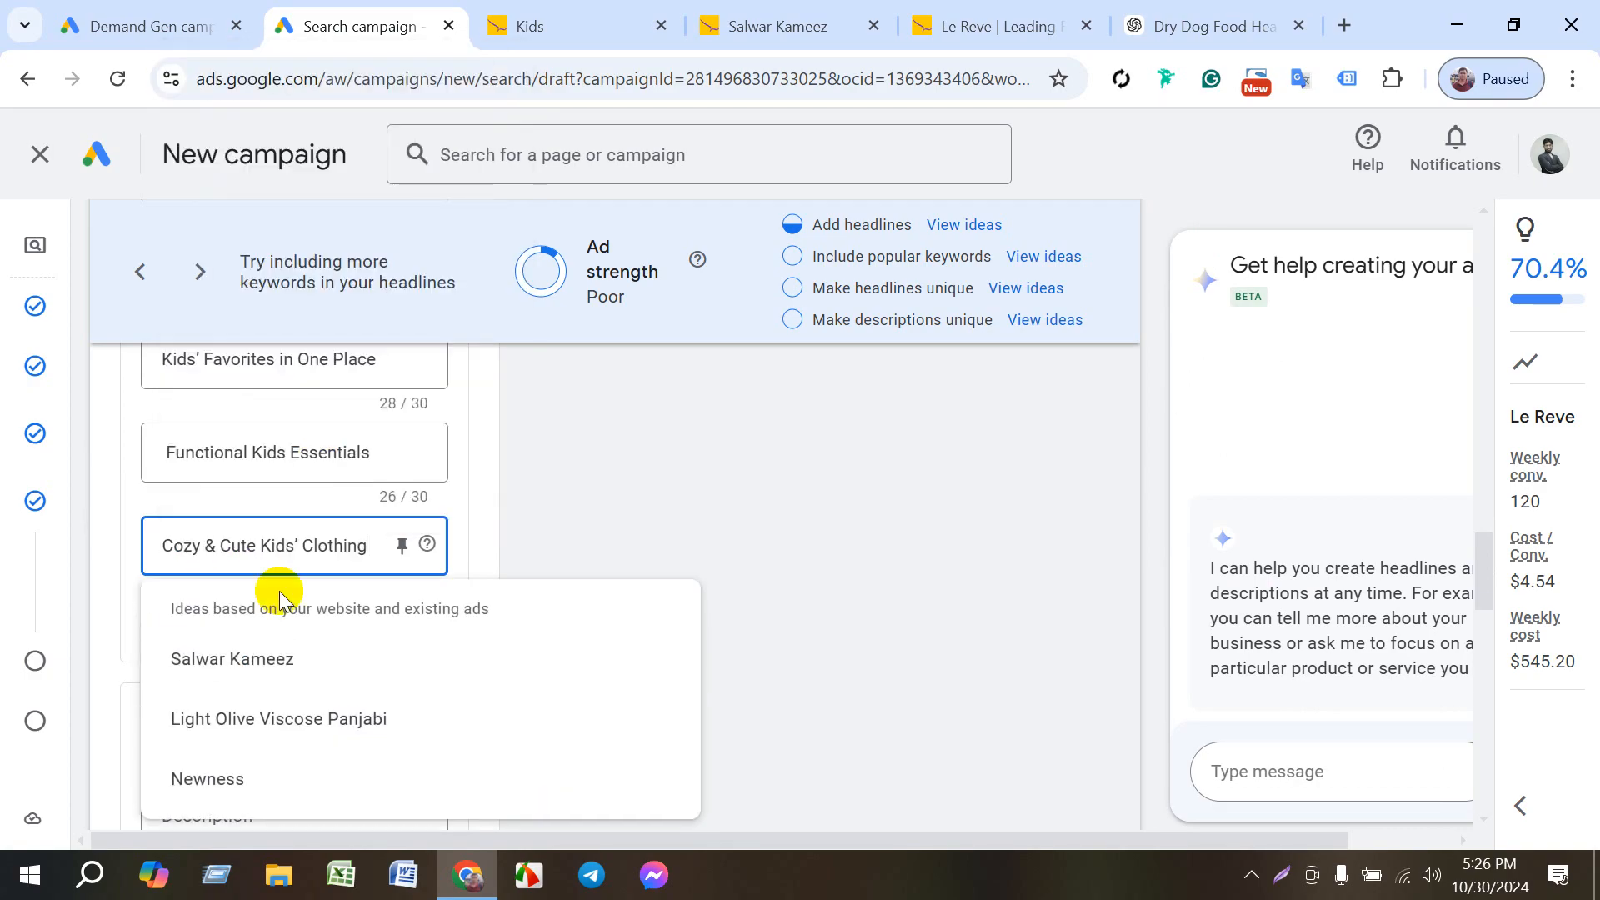
- Add an eighth headline and fill it with the copied text "Kids' Fashion Finds Await!"
click(225, 625)
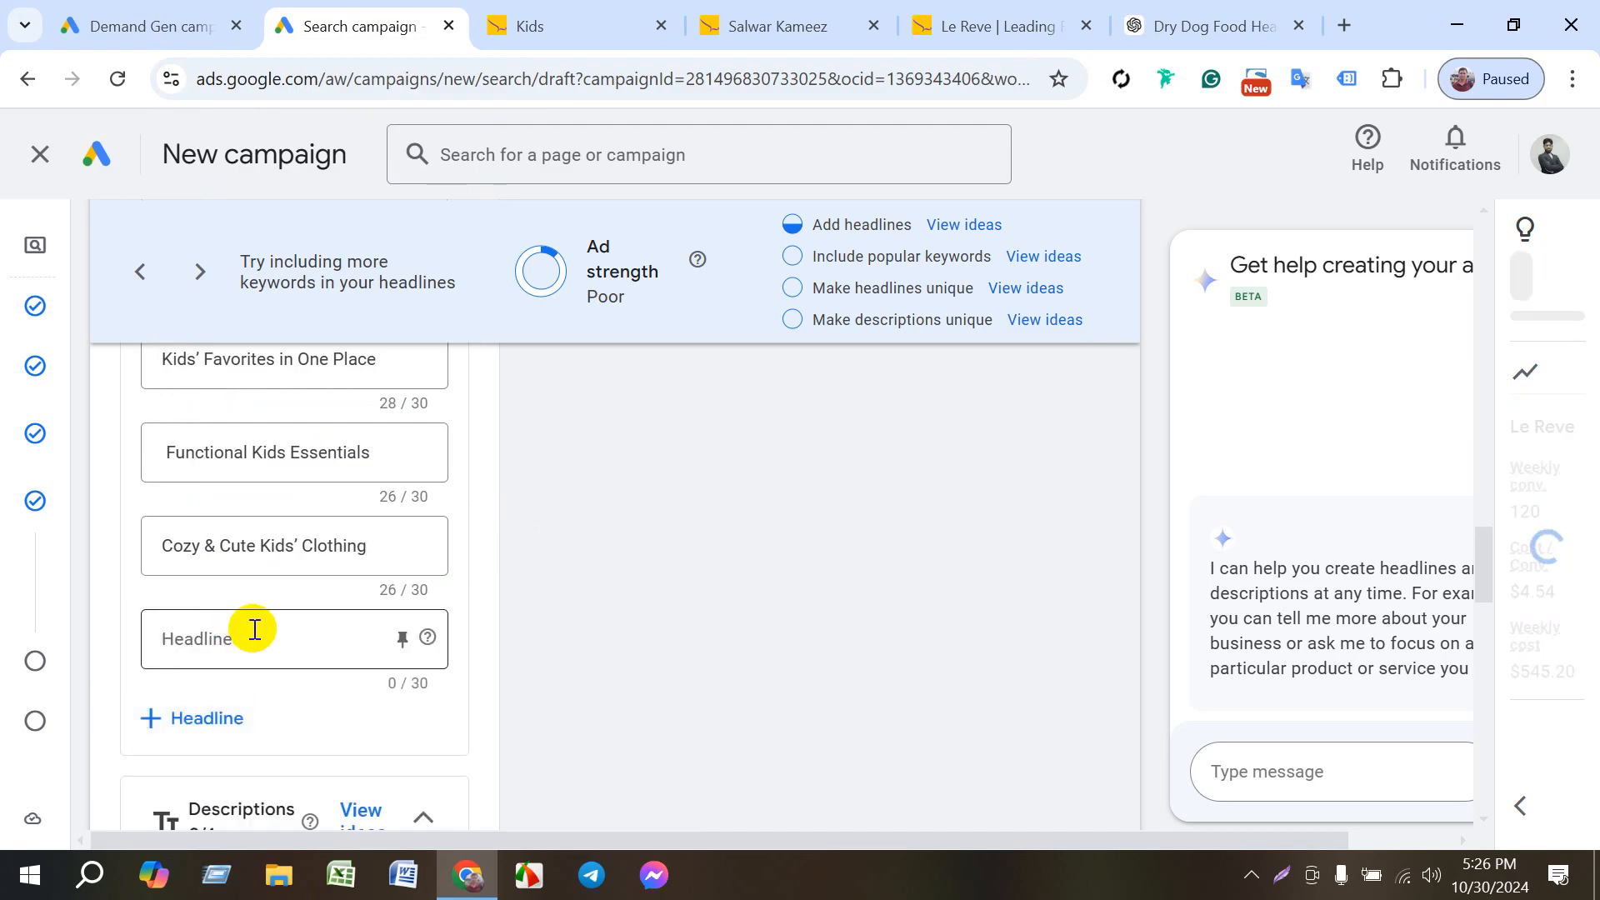
click(254, 633)
key(super+v)
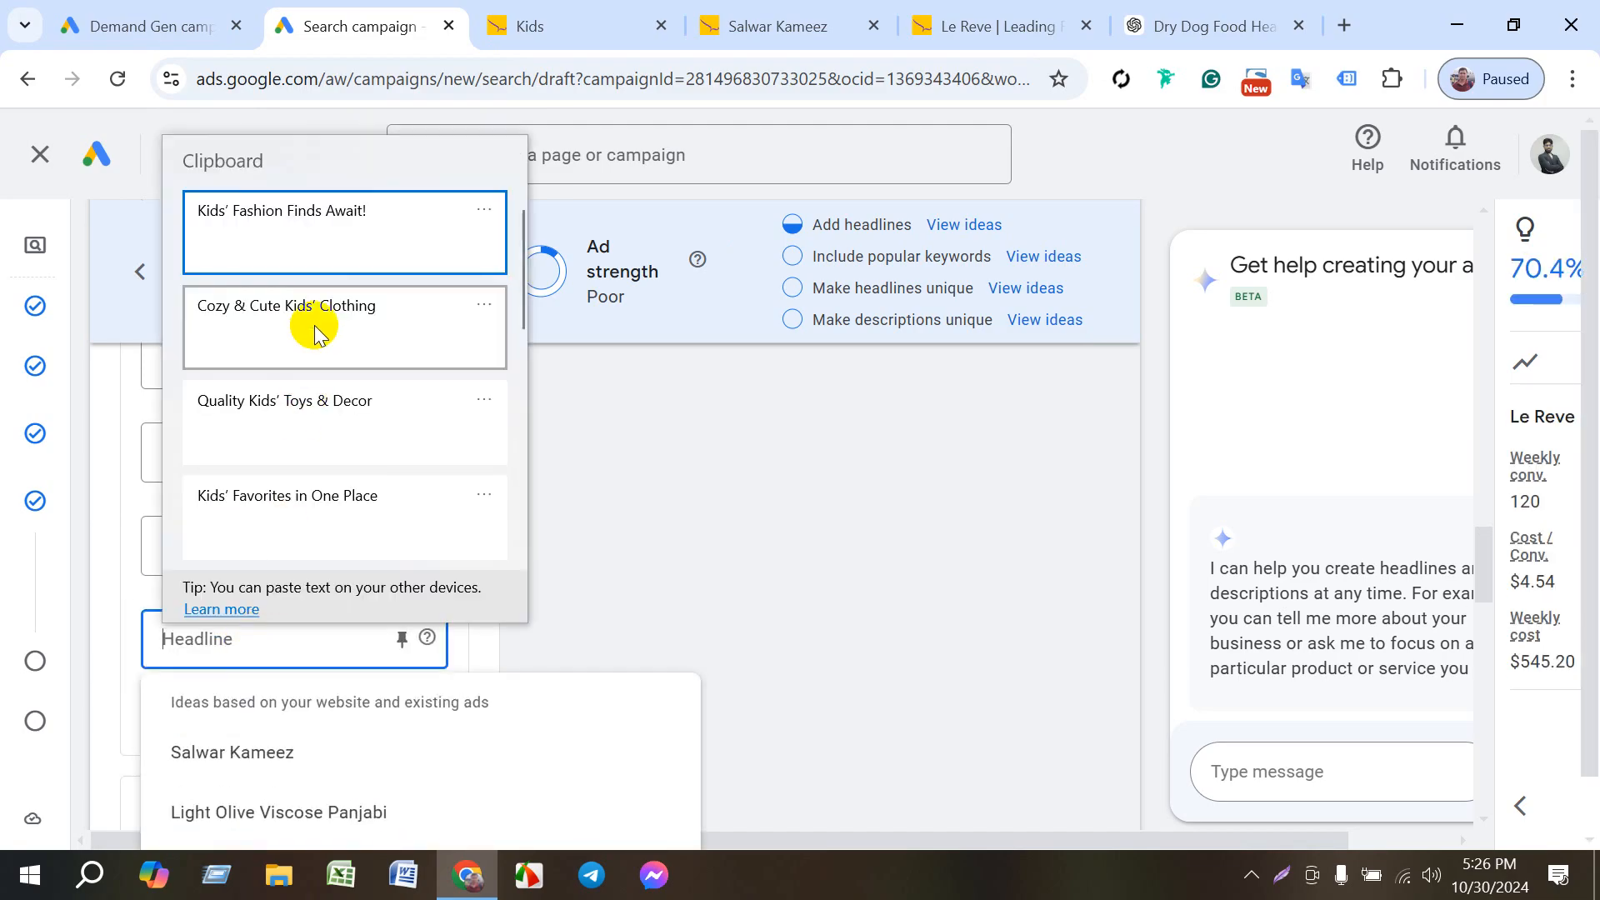
click(340, 208)
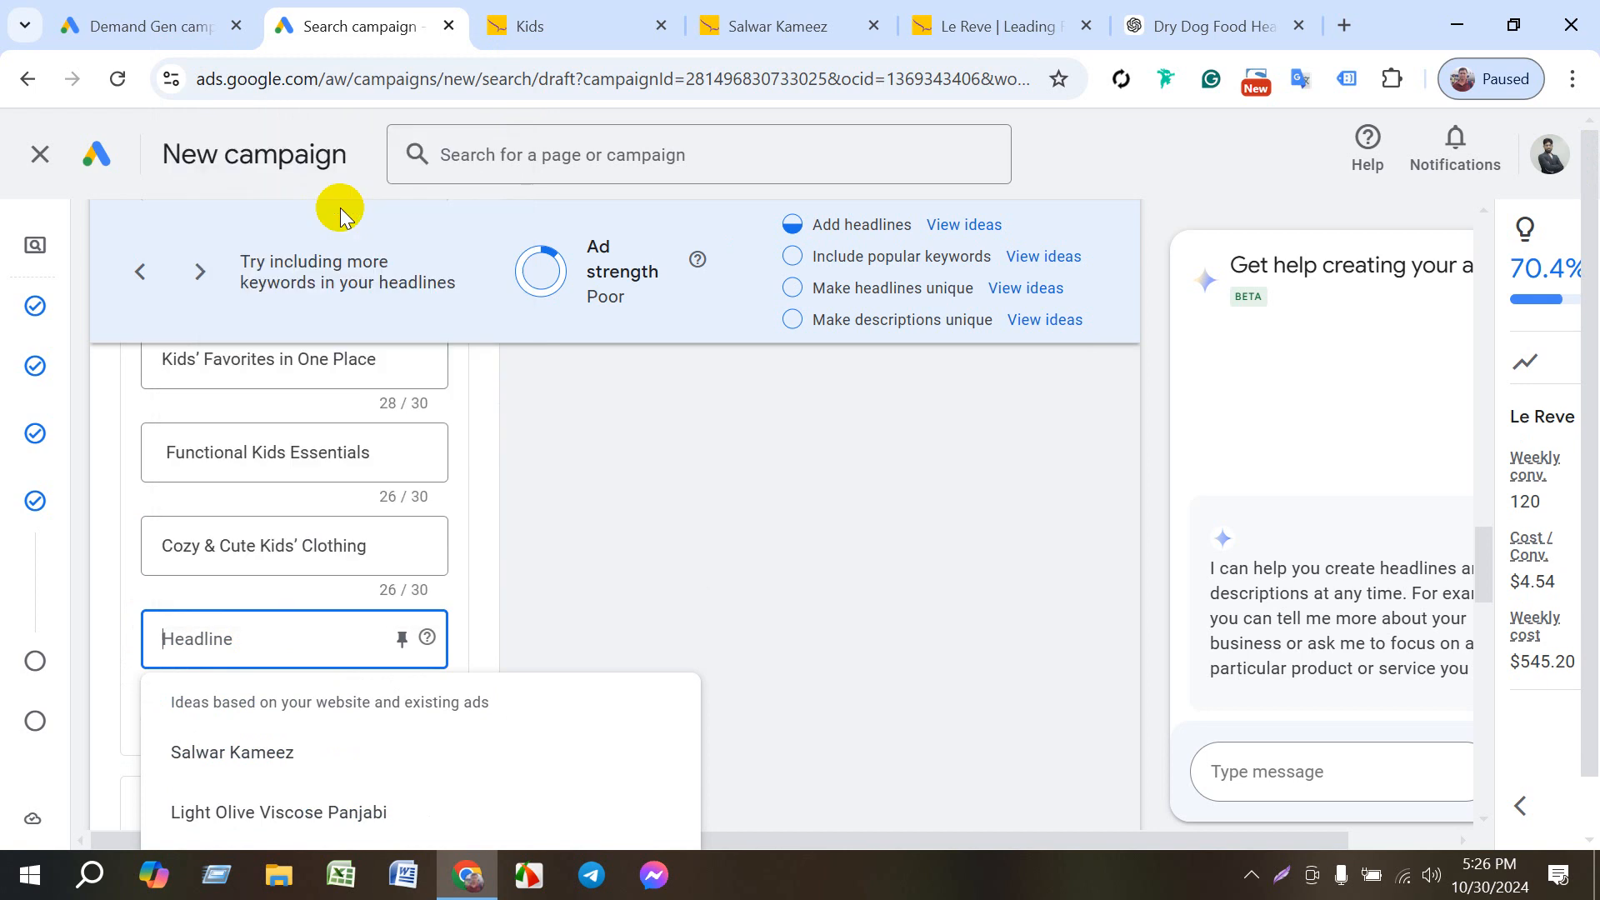
- Fill the first description with the suggestion "Kids - Le Reve | Leading Fashion & Lifestyle Brand | Online Shopping in Bangladesh"
scroll(359, 692, down, 2)
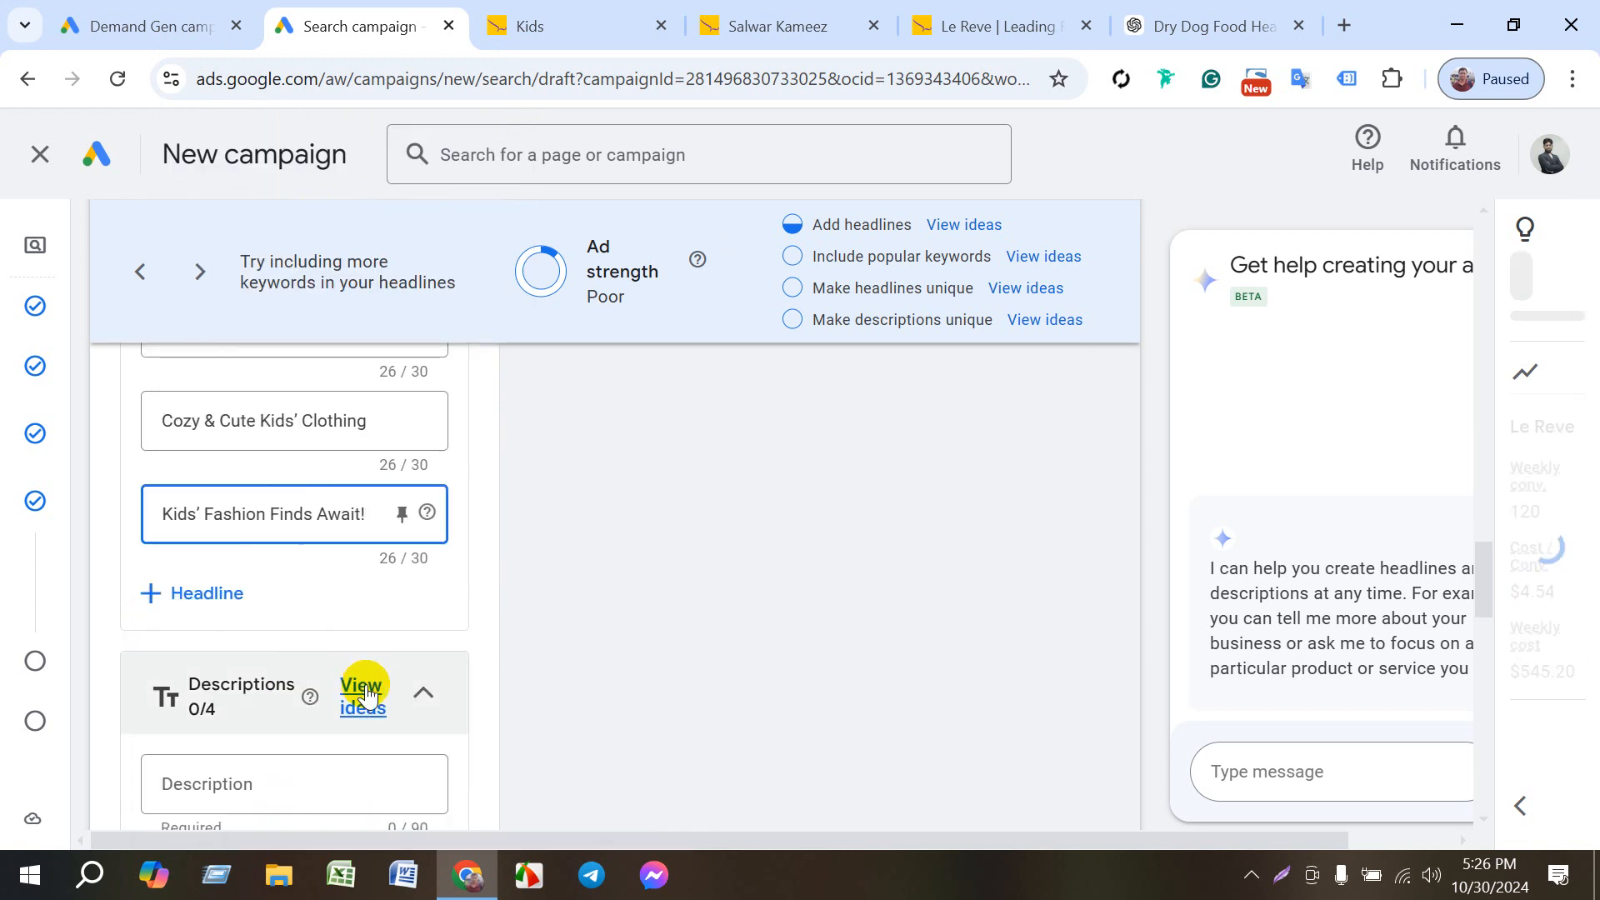
scroll(393, 732, down, 3)
click(253, 523)
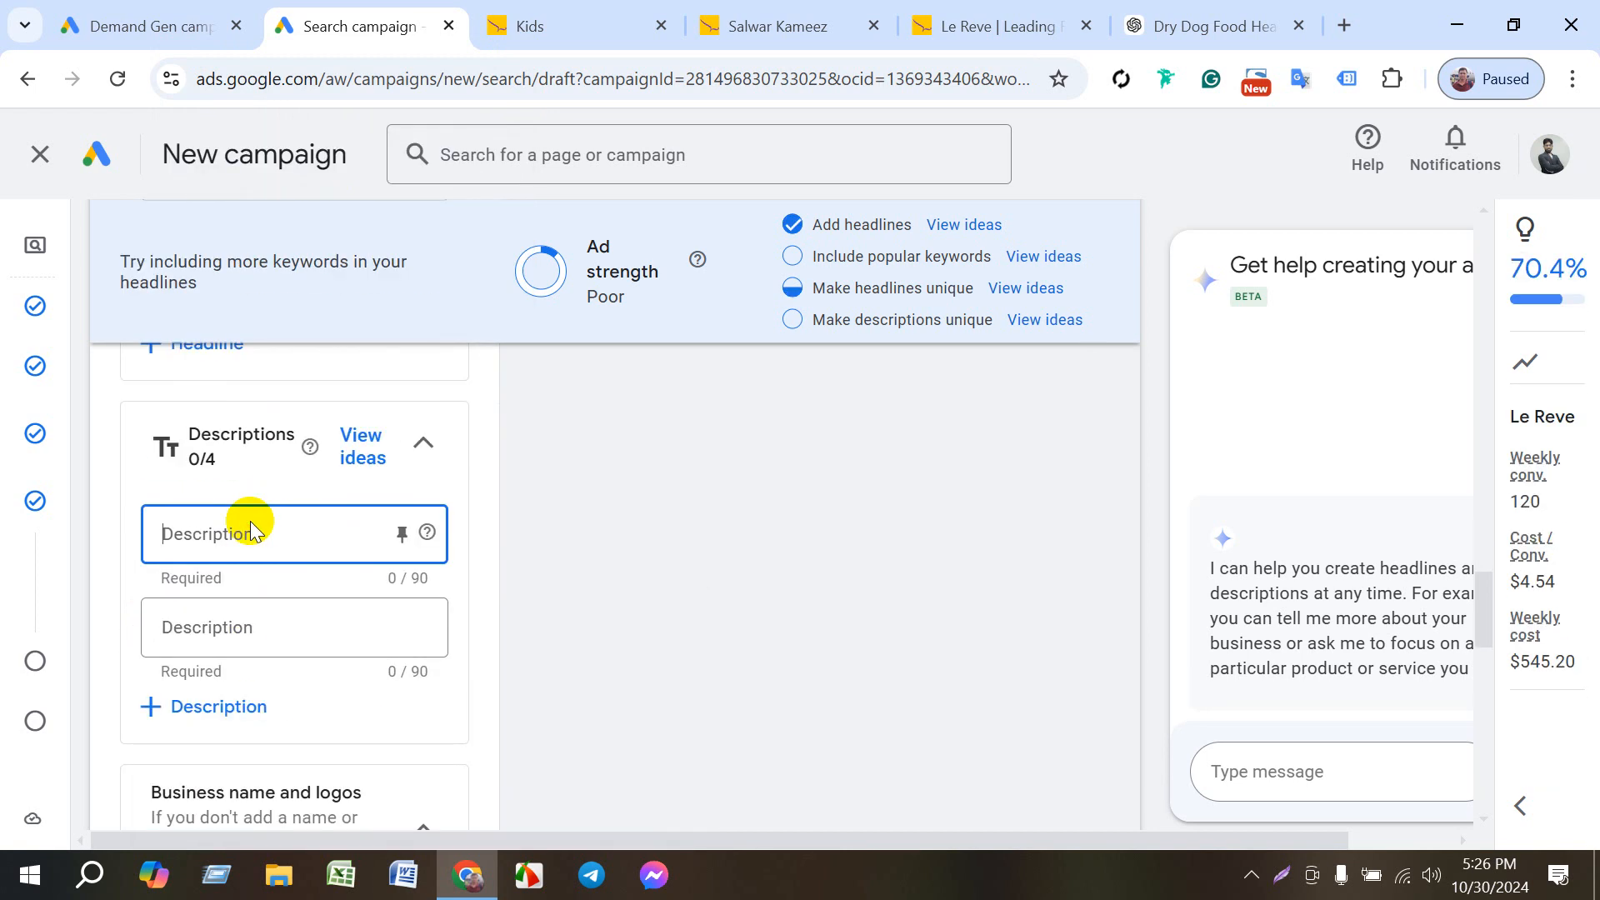
click(268, 643)
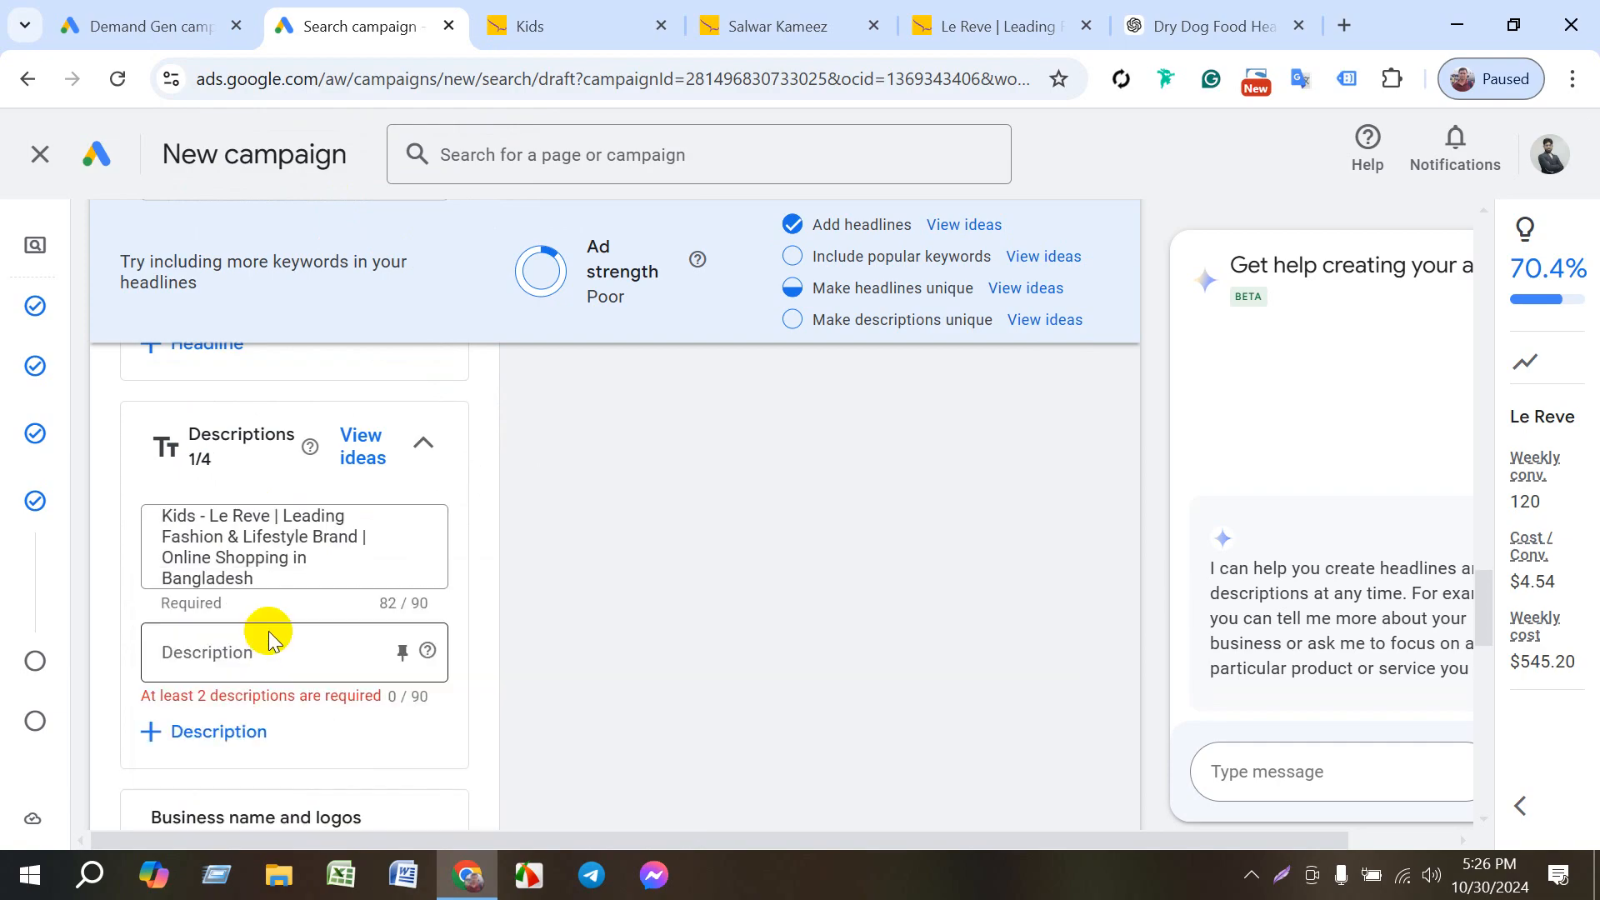
- Add the suggested "Le Reve is the best fashion brand in Bangladesh" and "Blue & Orange Viscose A-line Salwar Kameez. Olive Green Viscose Kids Kabli Set" descriptions
click(271, 652)
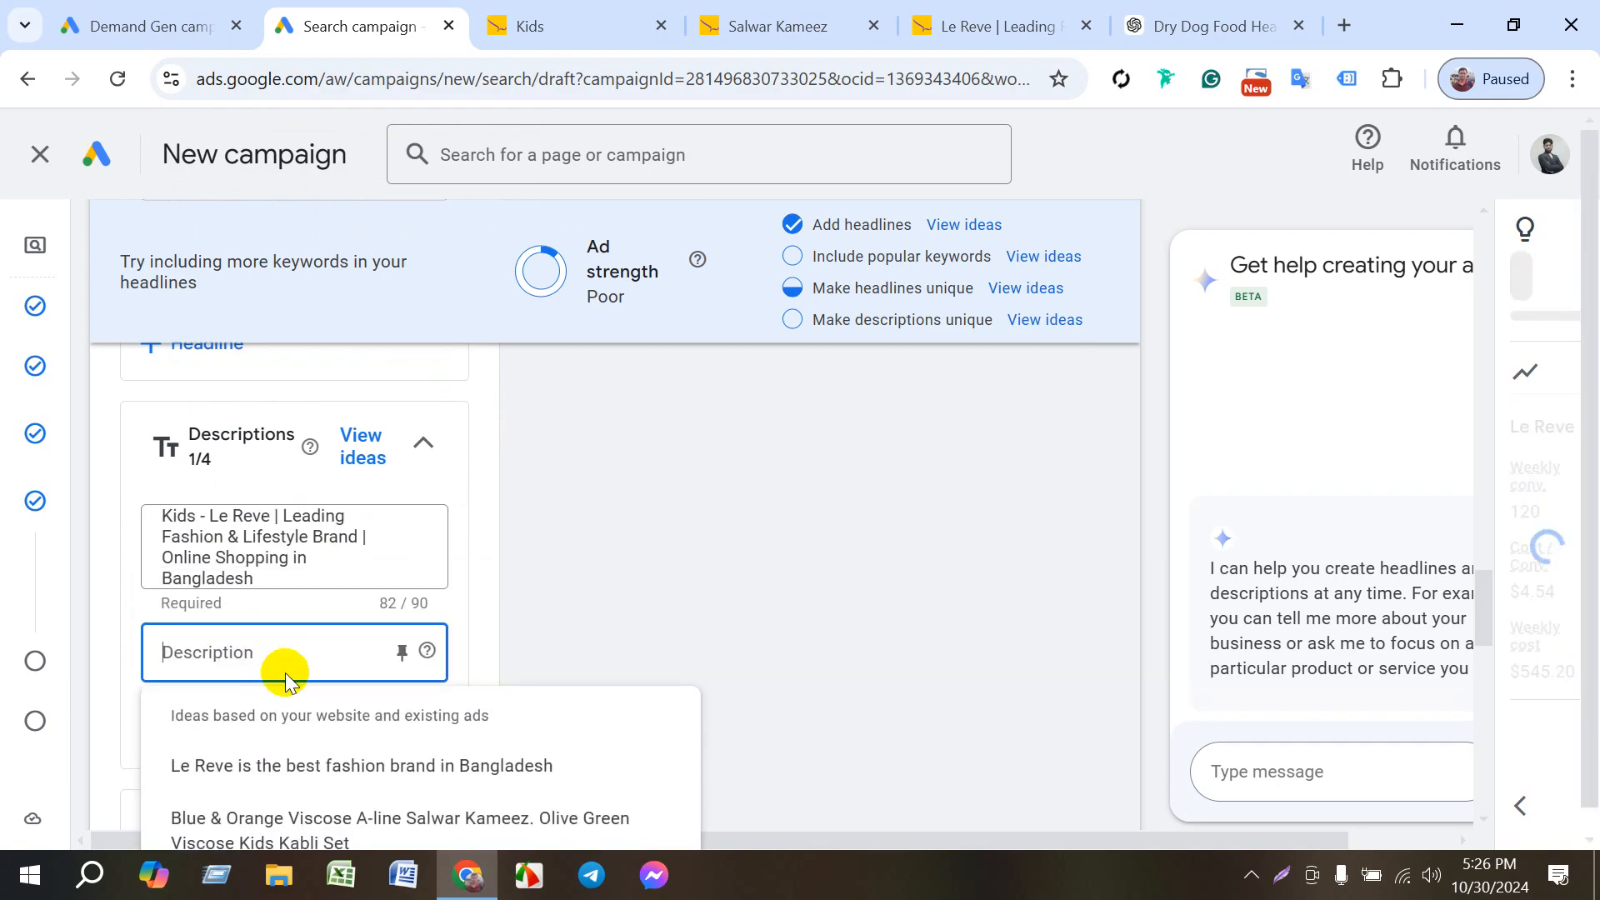
click(334, 767)
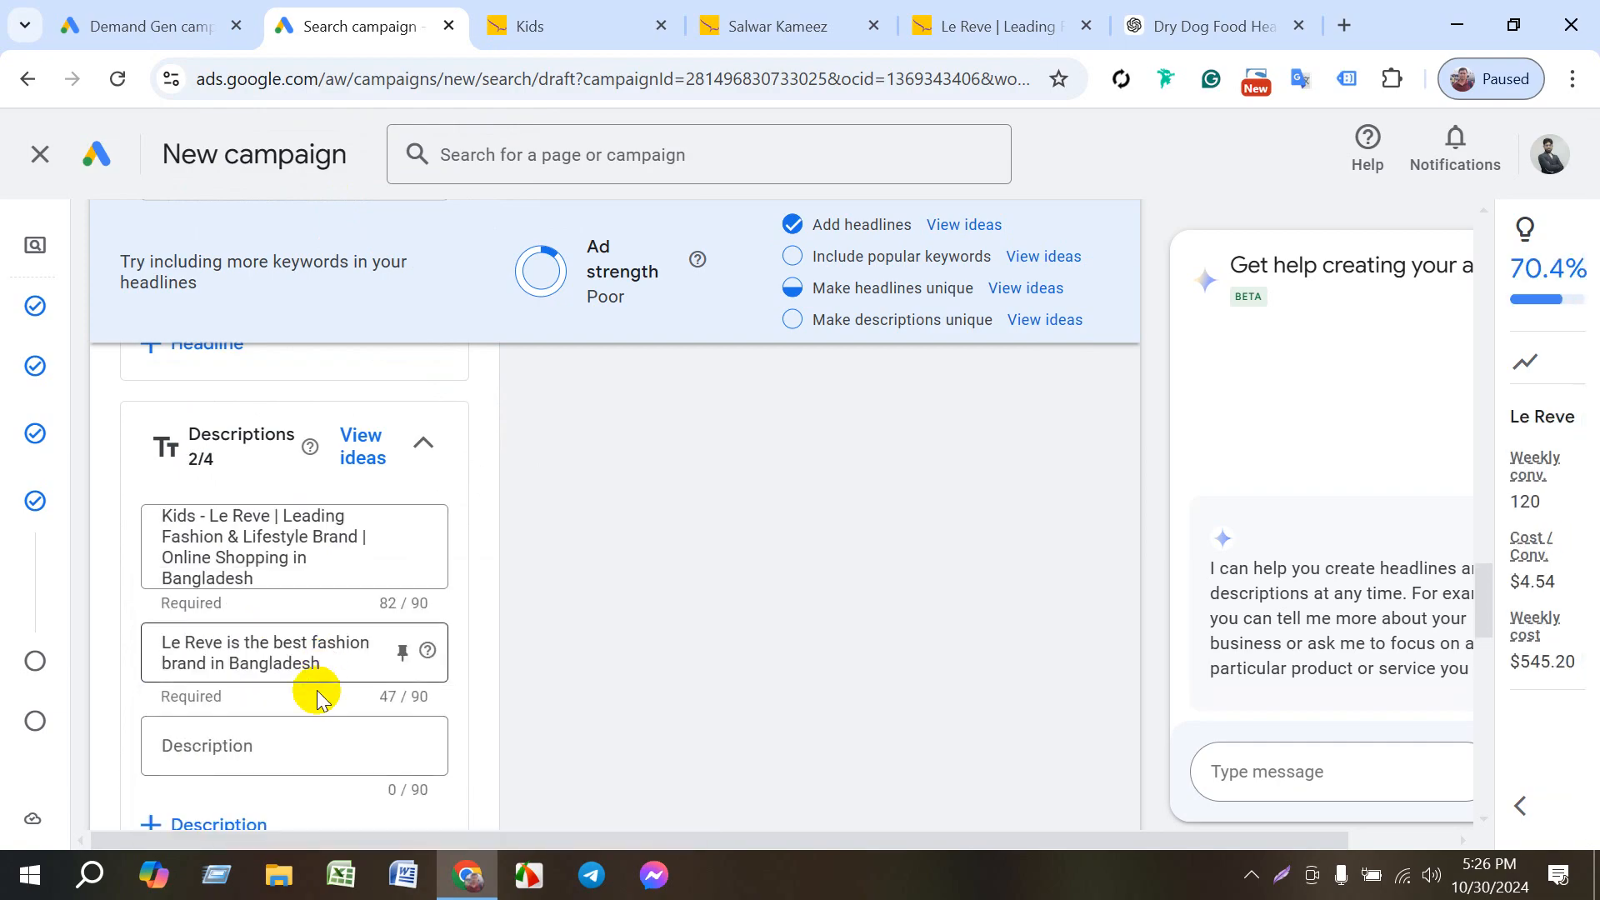
scroll(317, 699, down, 3)
click(251, 495)
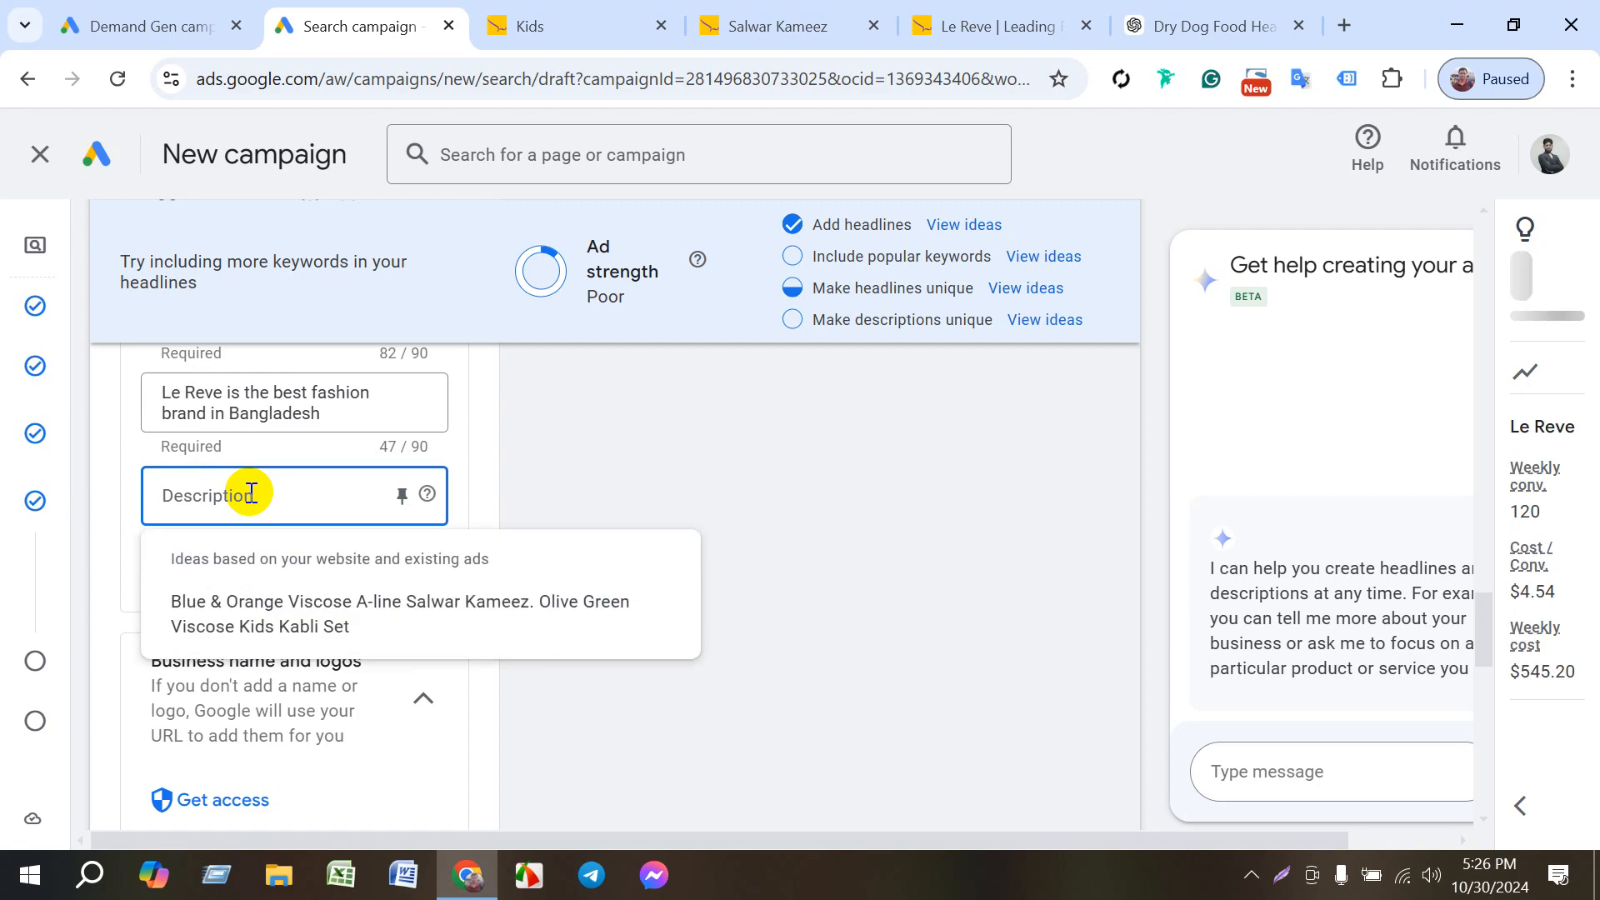
click(273, 632)
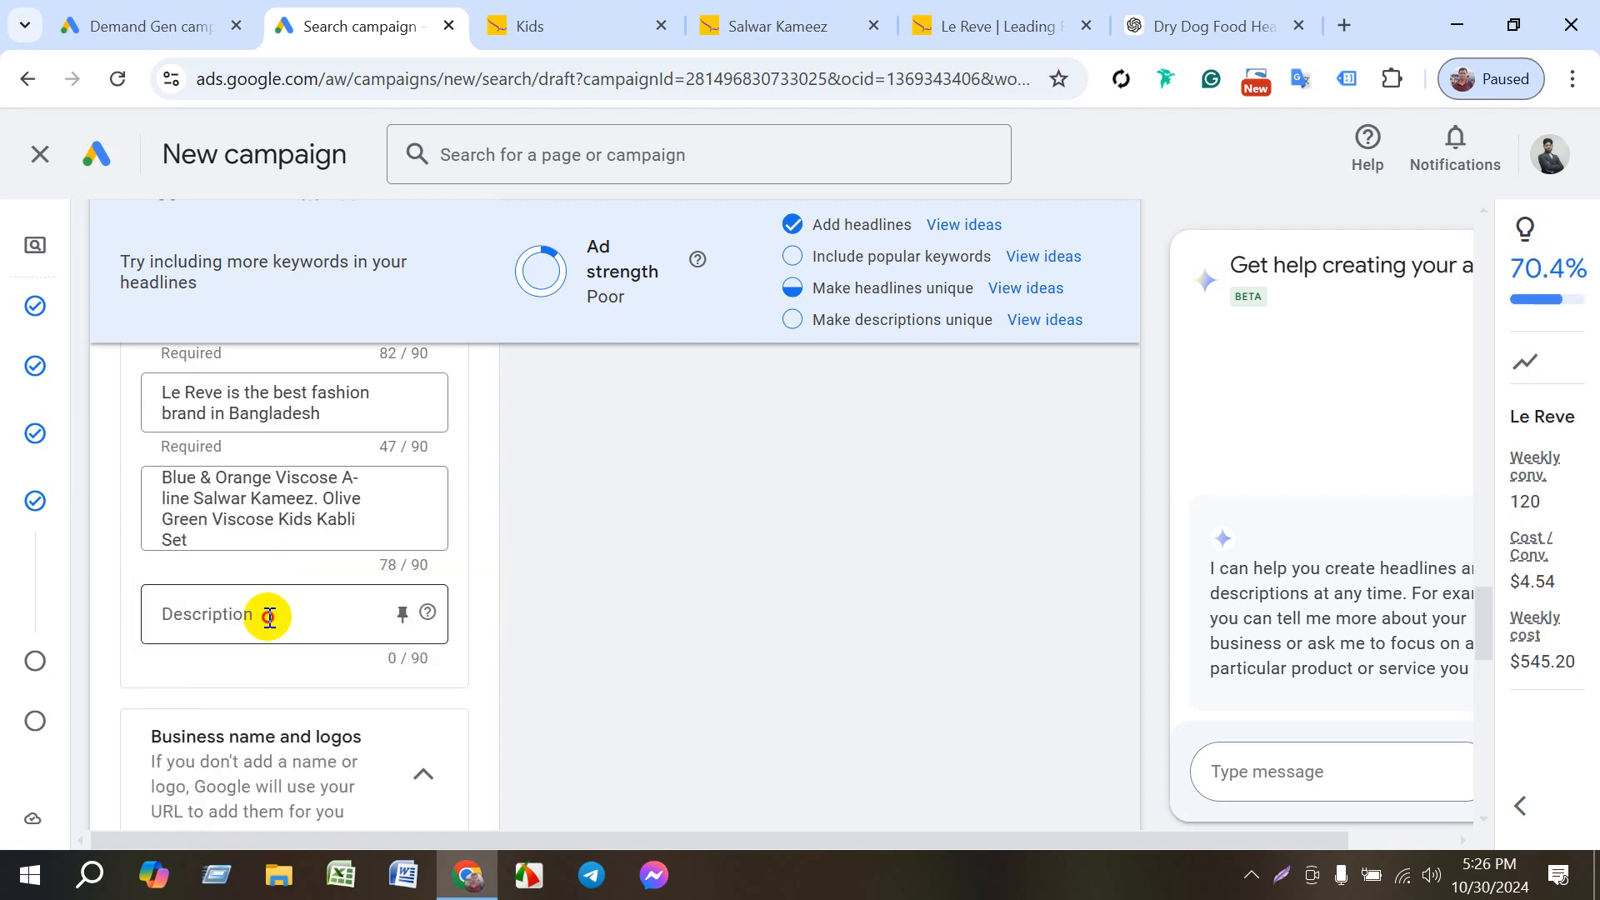
- Switch to ChatGPT and send the message "description" in the Dry Dog Food Headlines chat
click(268, 617)
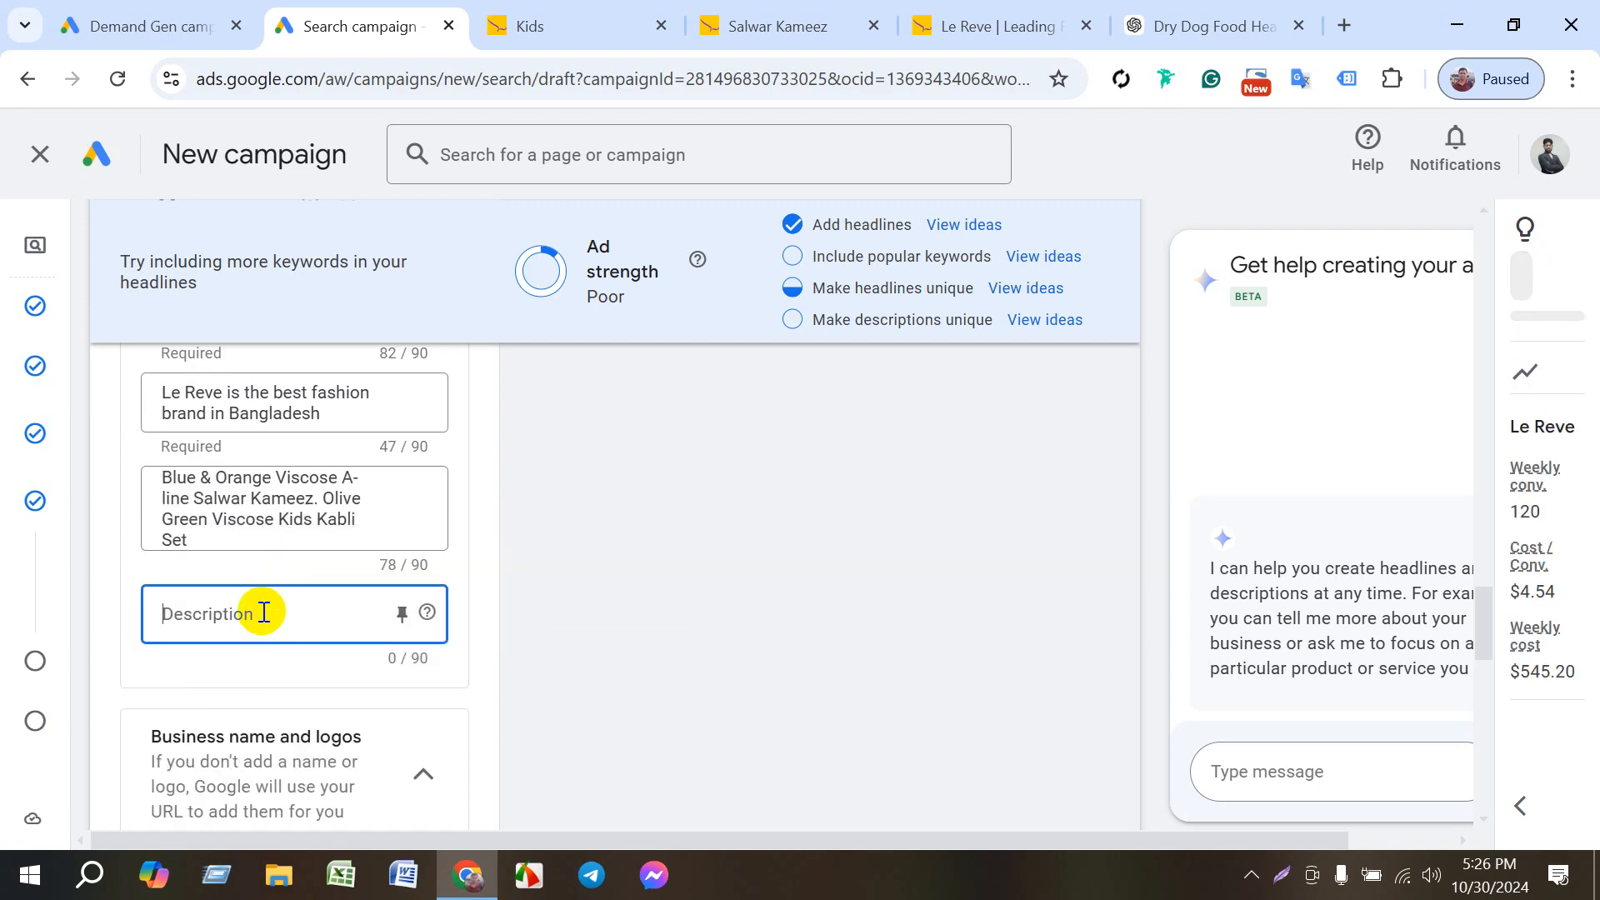
scroll(300, 626, up, 3)
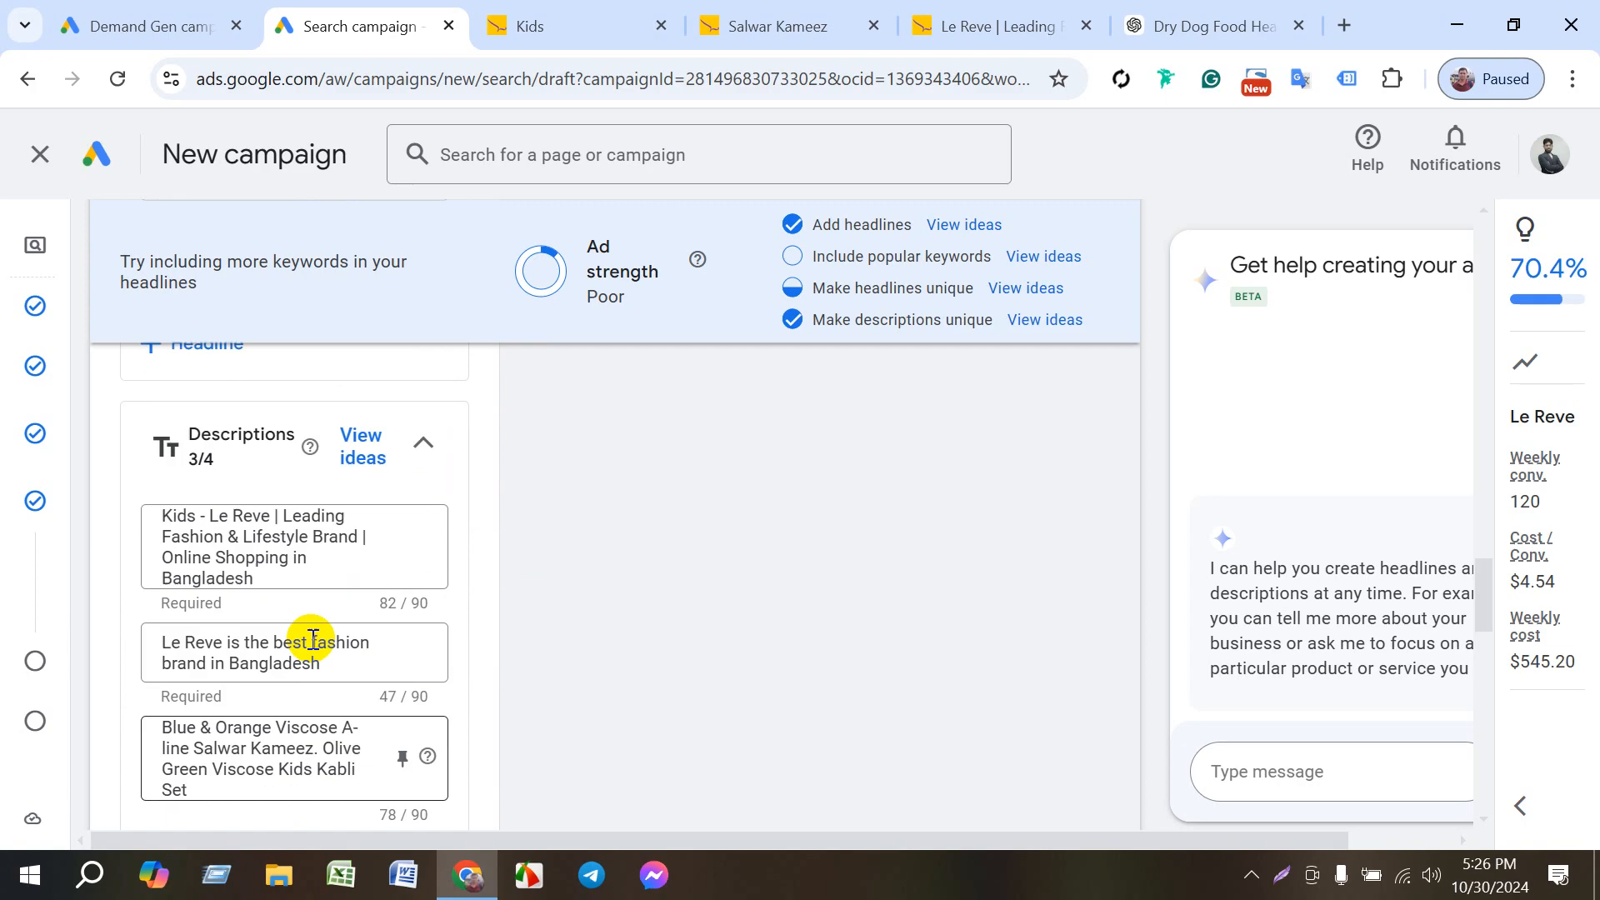
click(1218, 27)
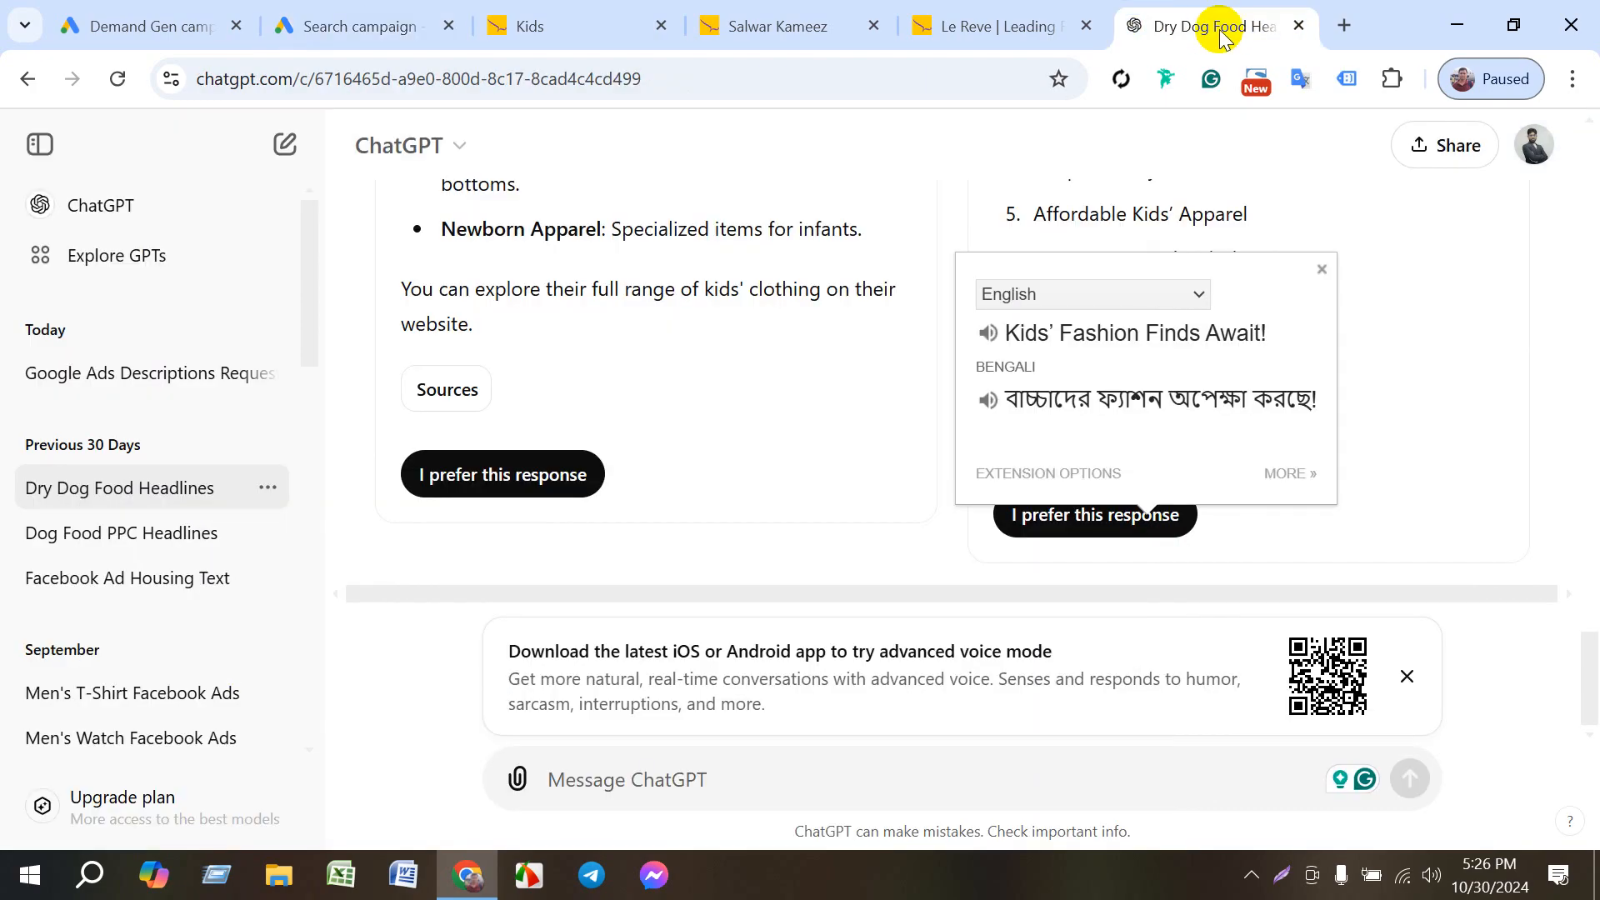
click(783, 783)
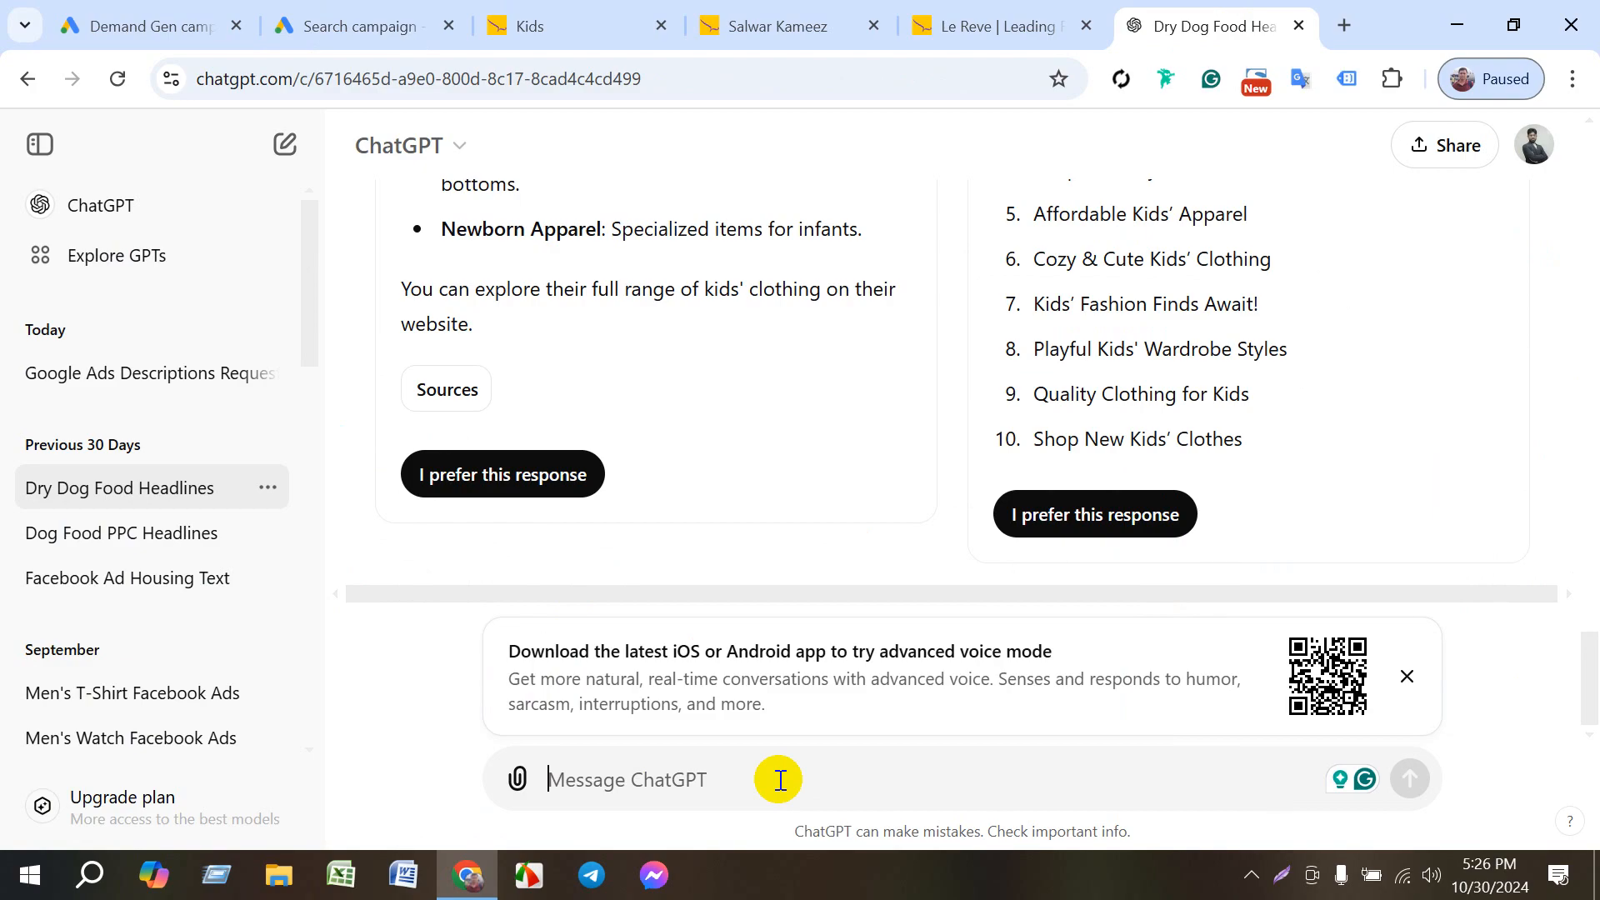
text(description)
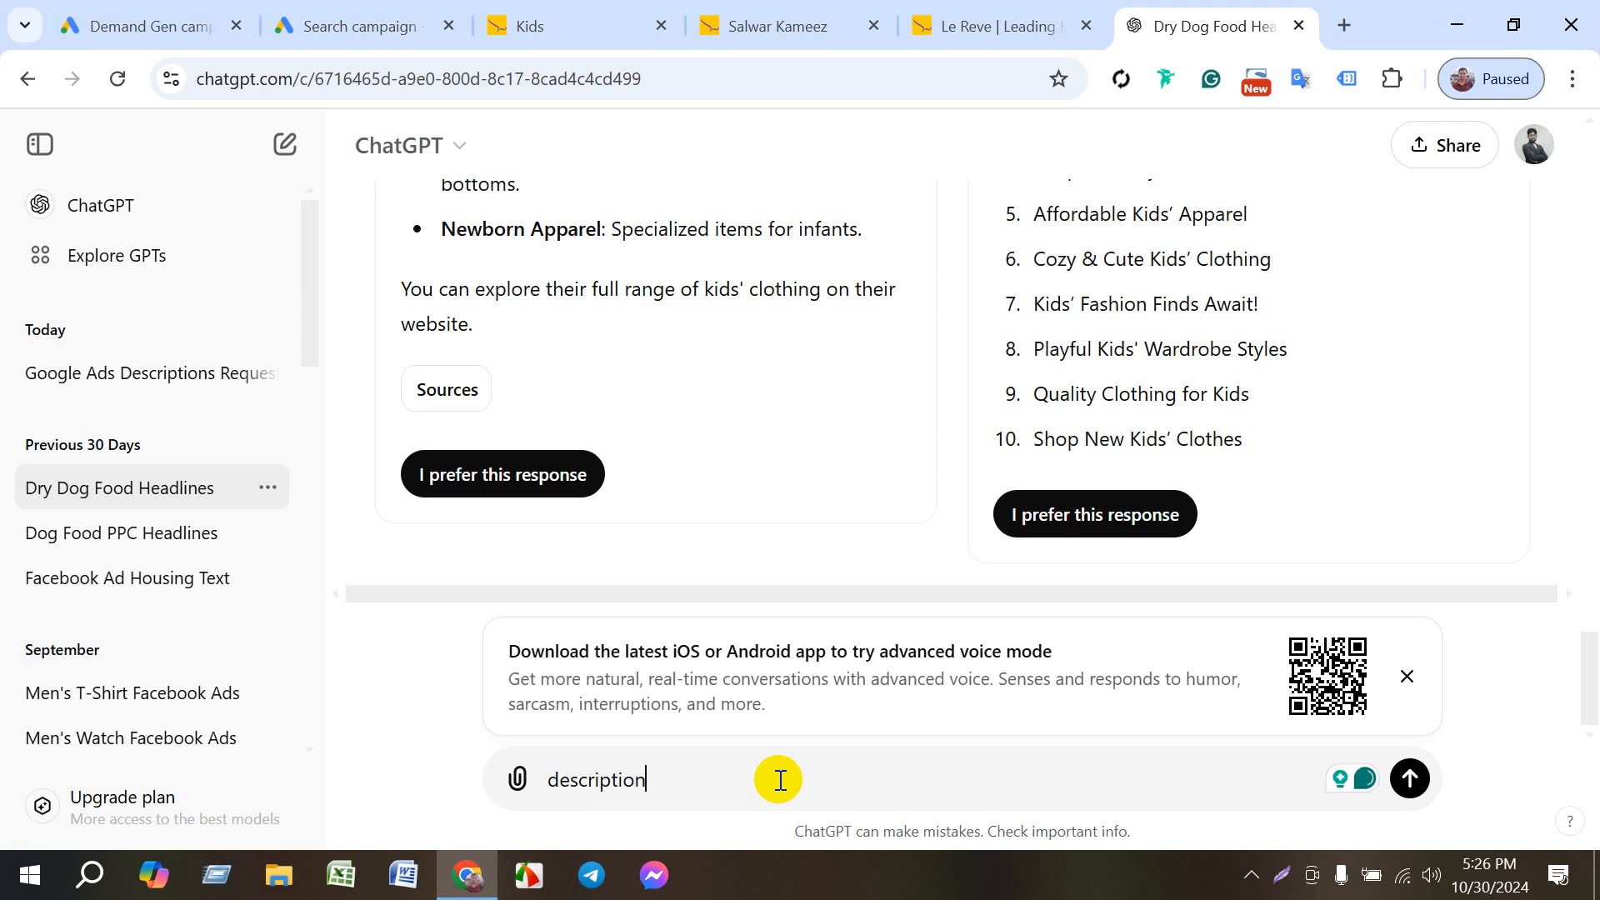
key(Return)
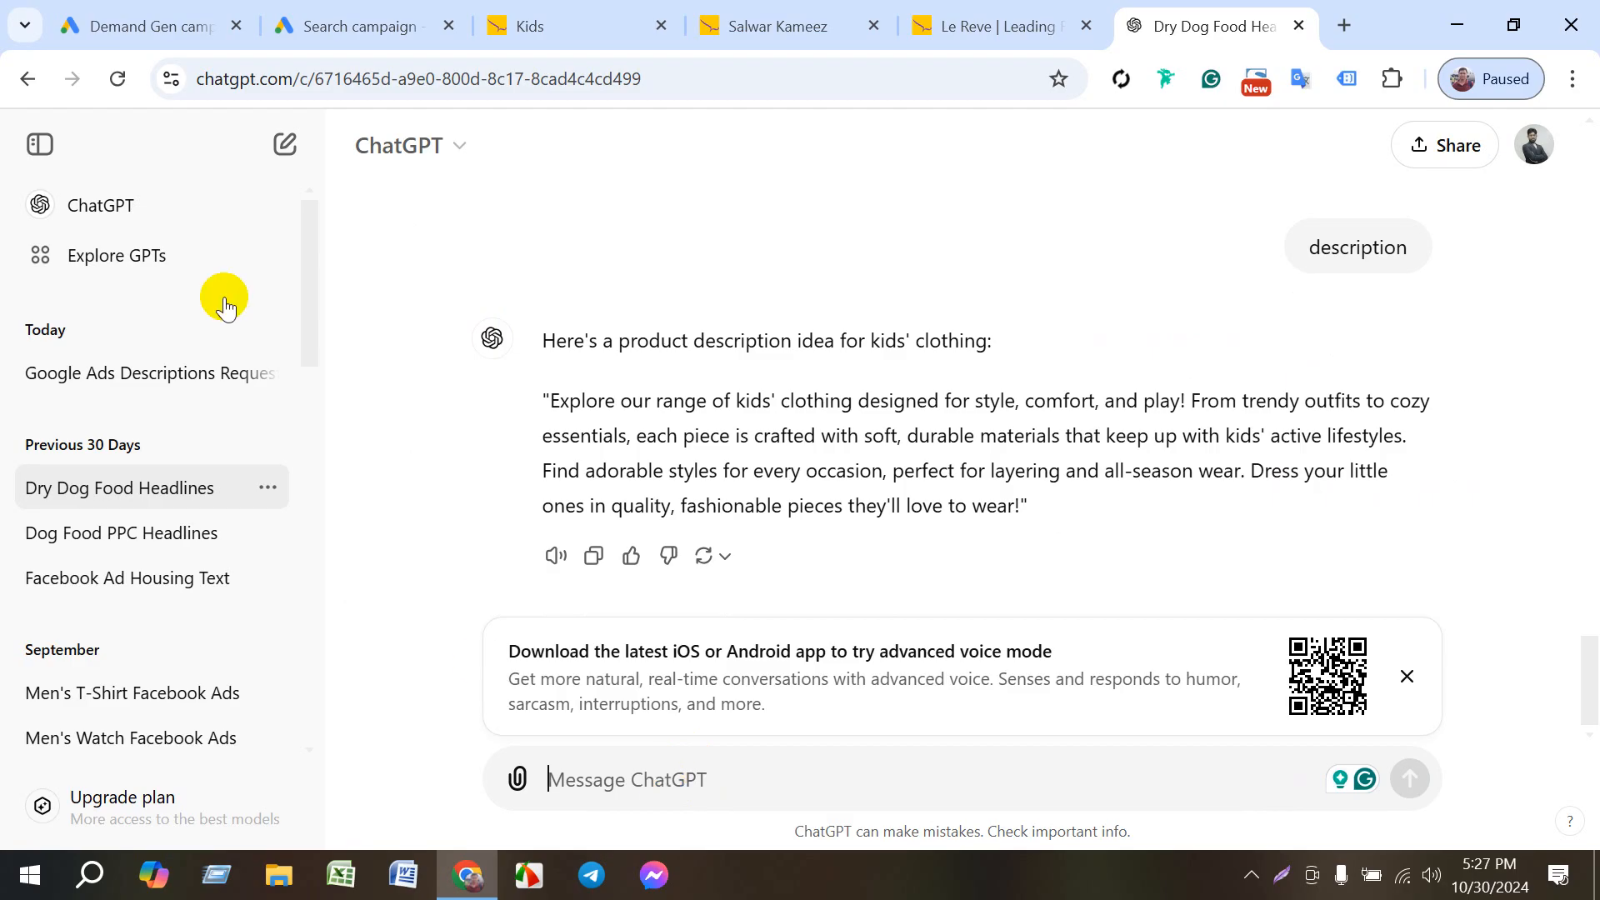
- Check the fourth description's character limit in Google Ads, then return to ChatGPT and send "discription 90 cractar"
click(328, 26)
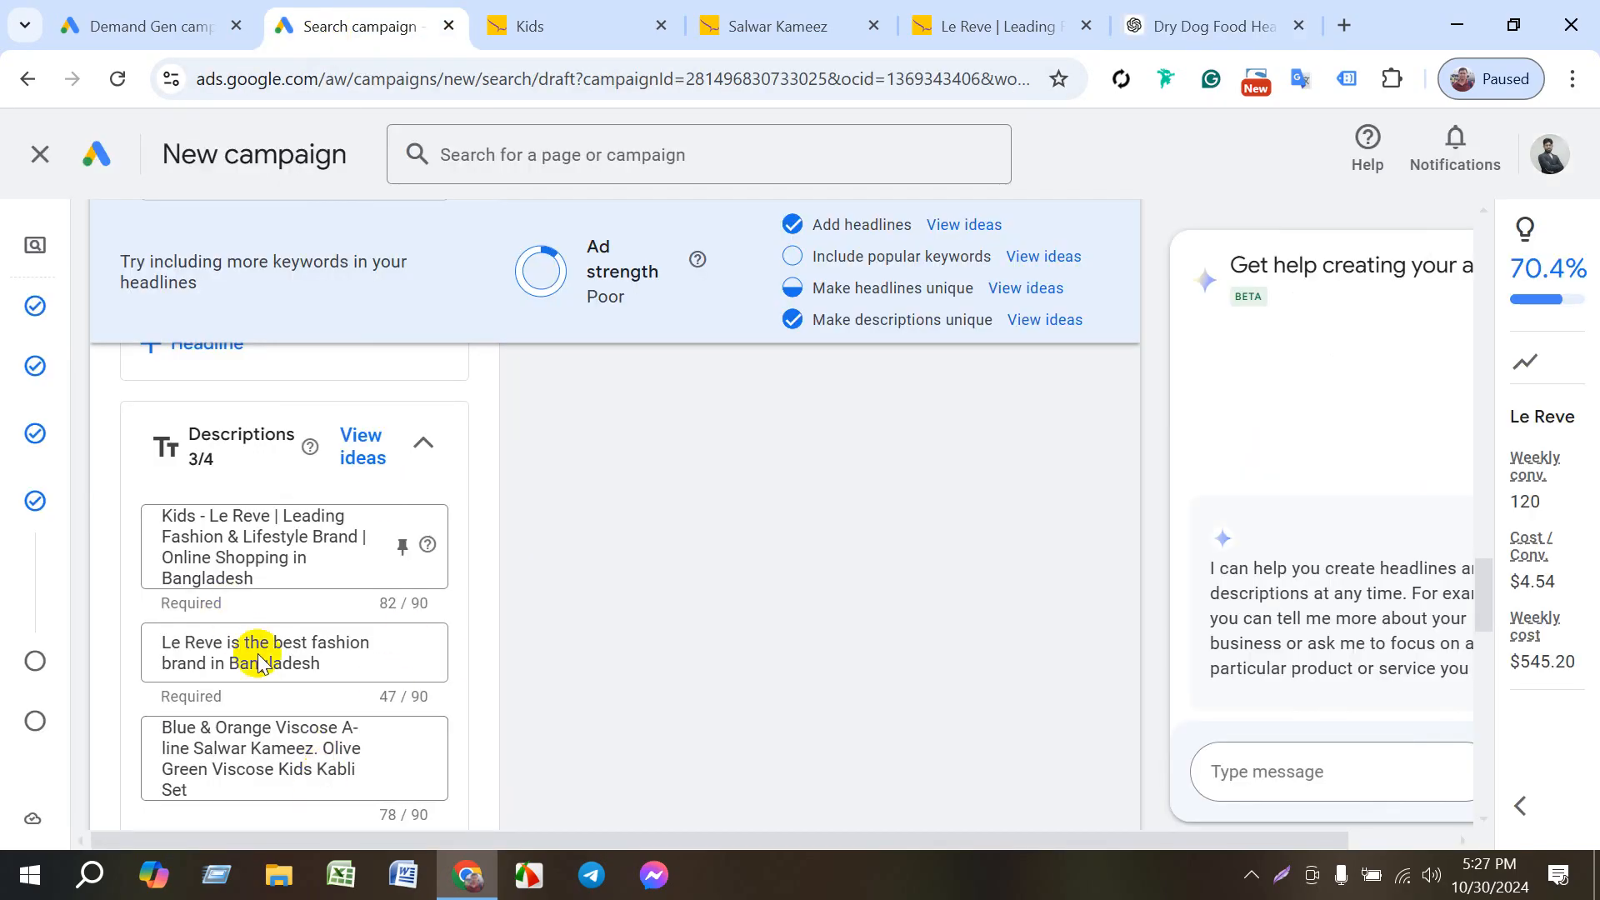
scroll(258, 659, down, 2)
click(314, 739)
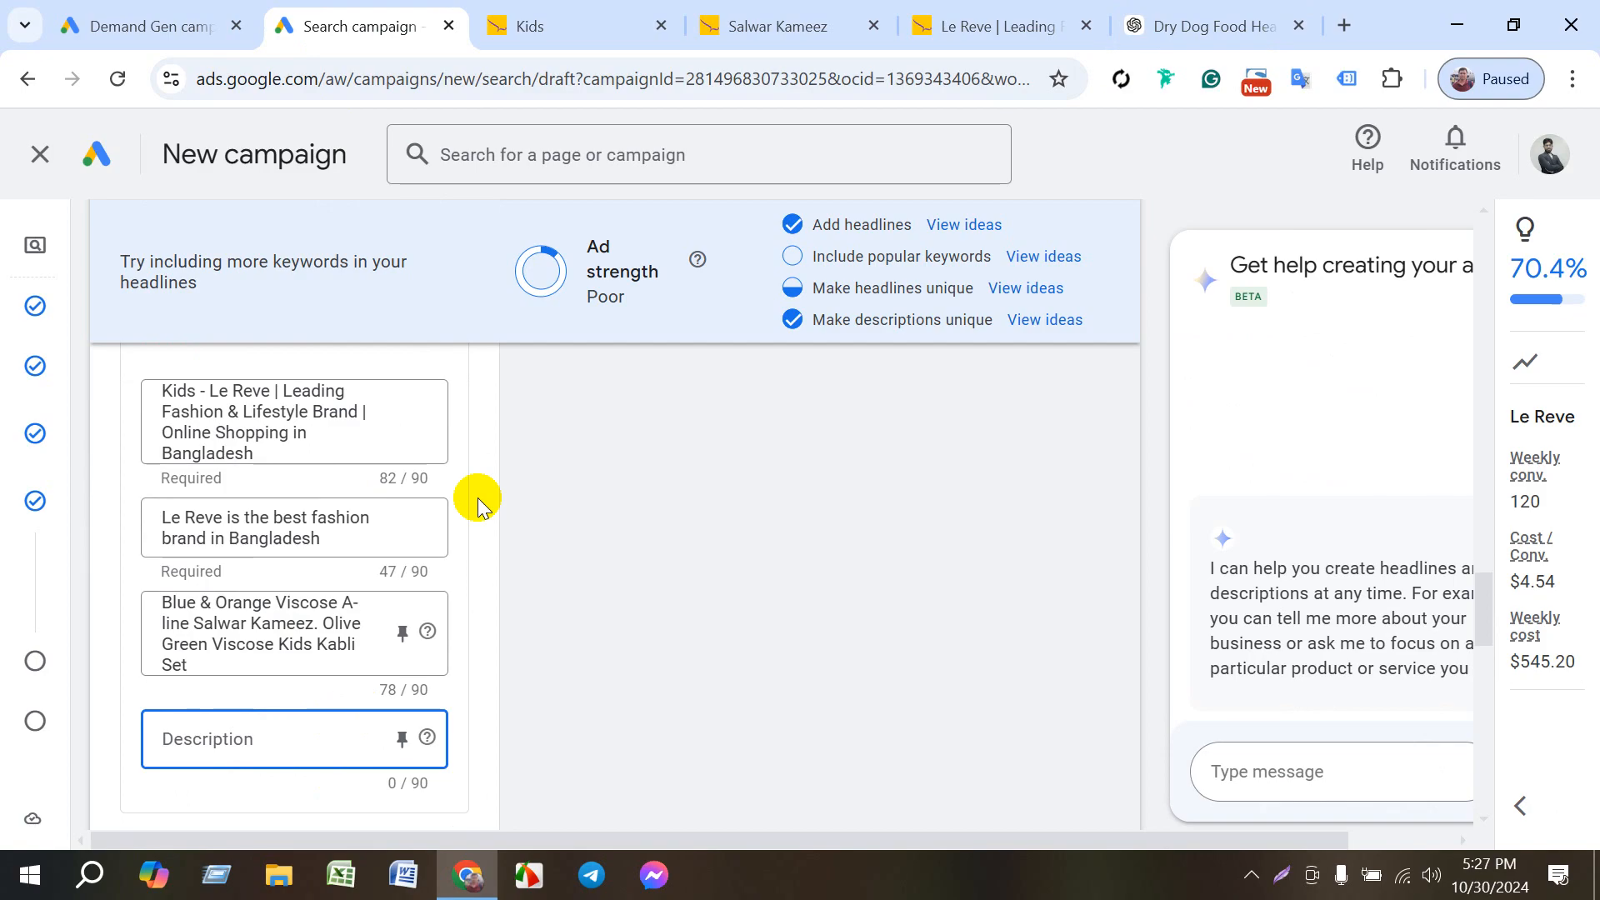
click(1198, 27)
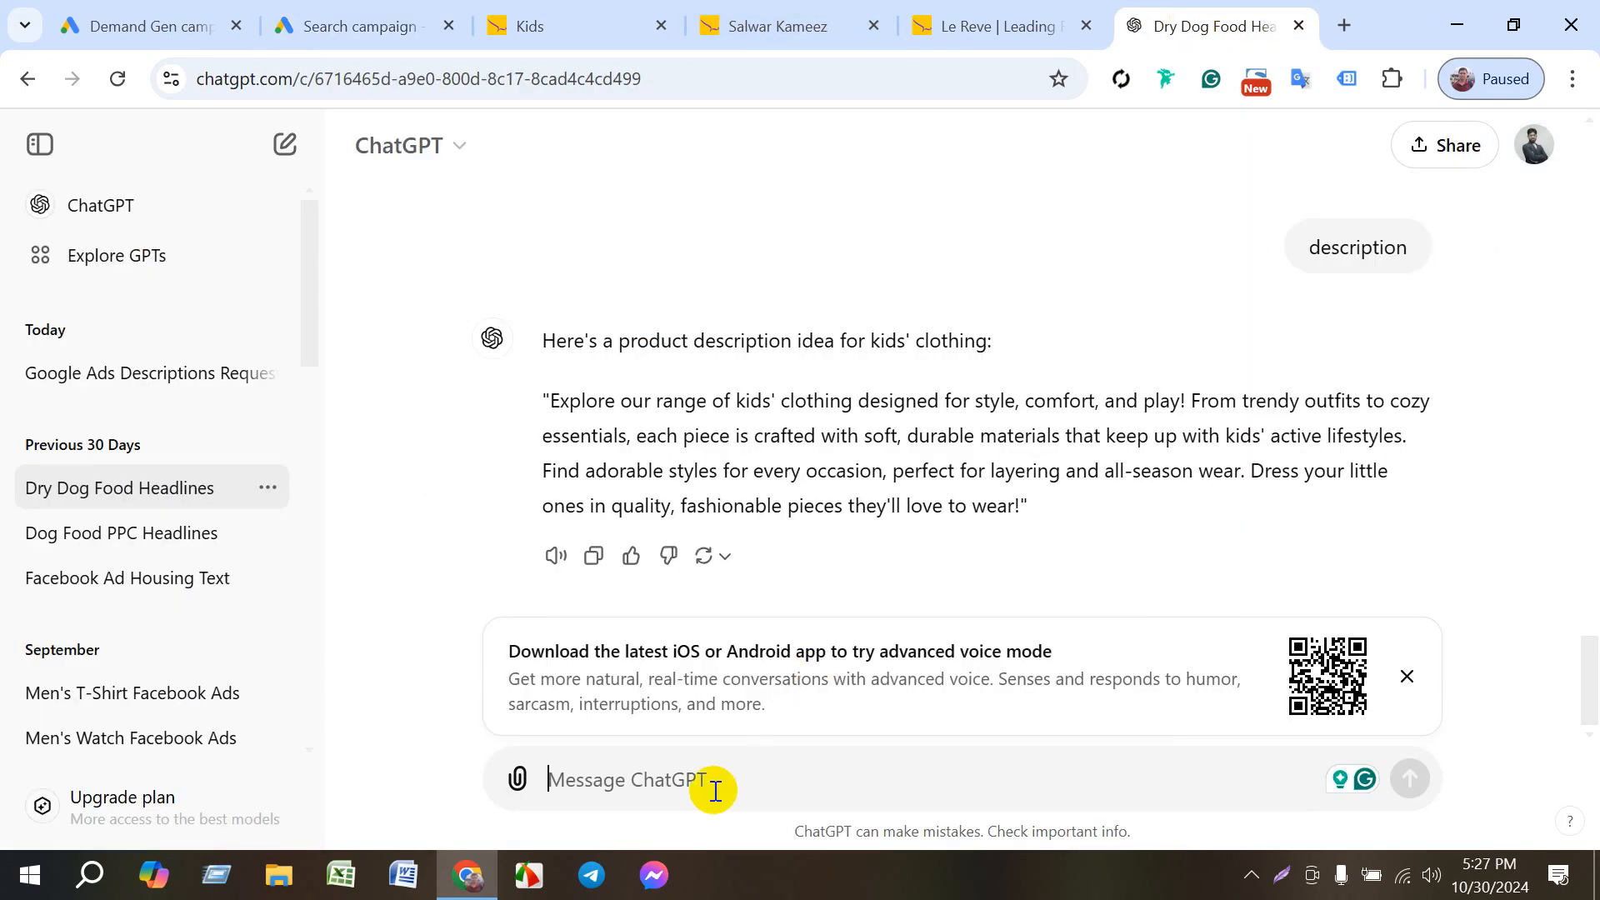
text(de)
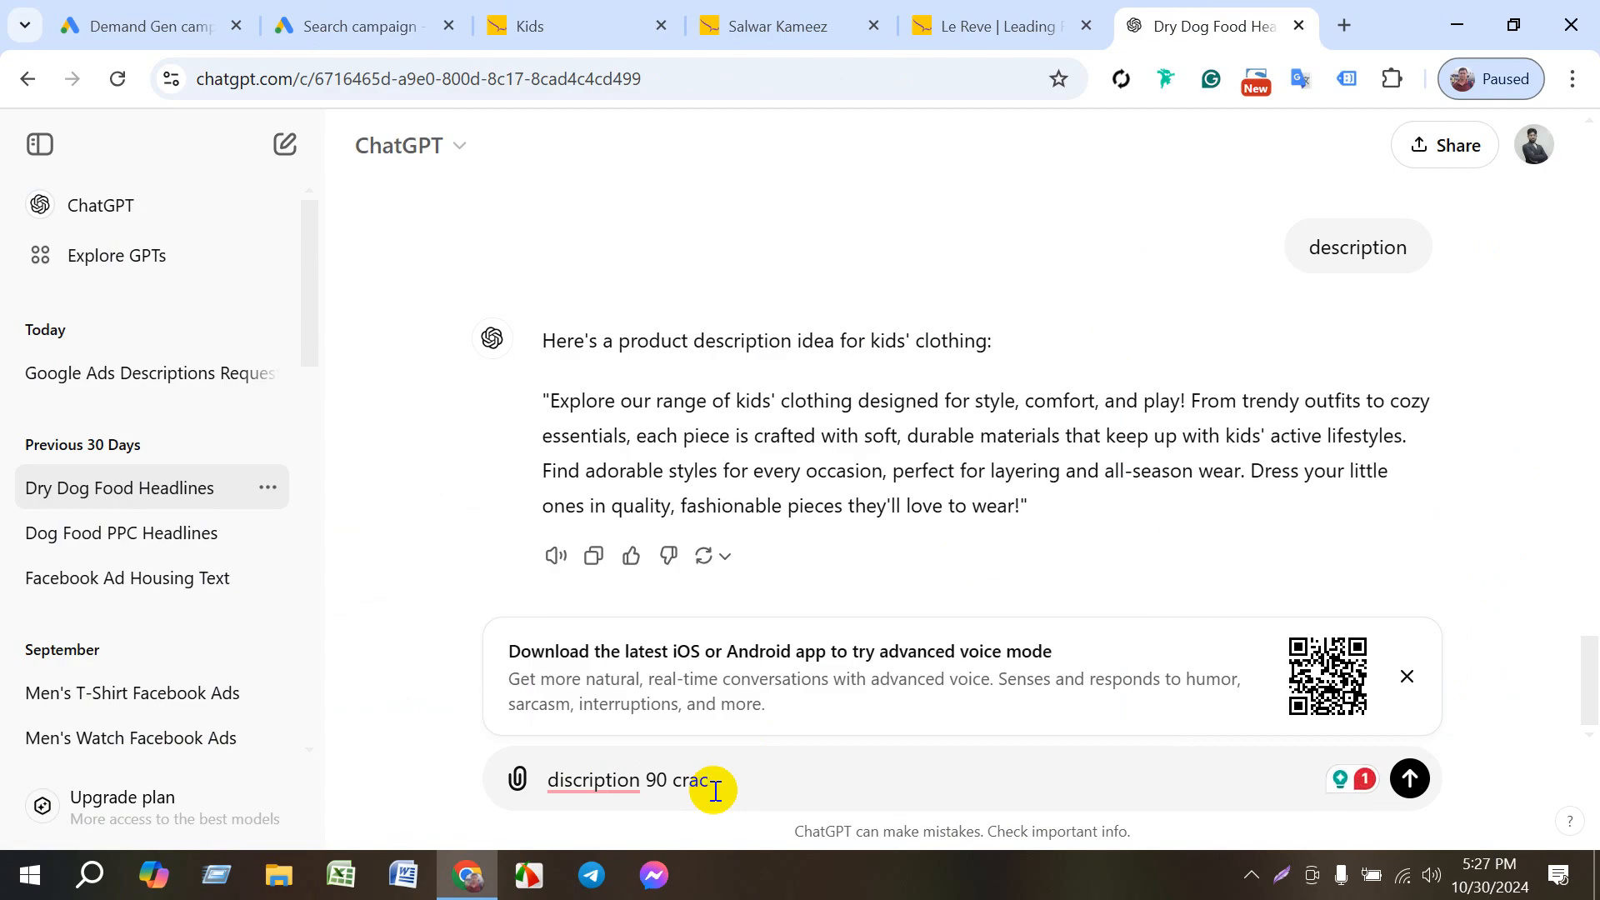
key(Return)
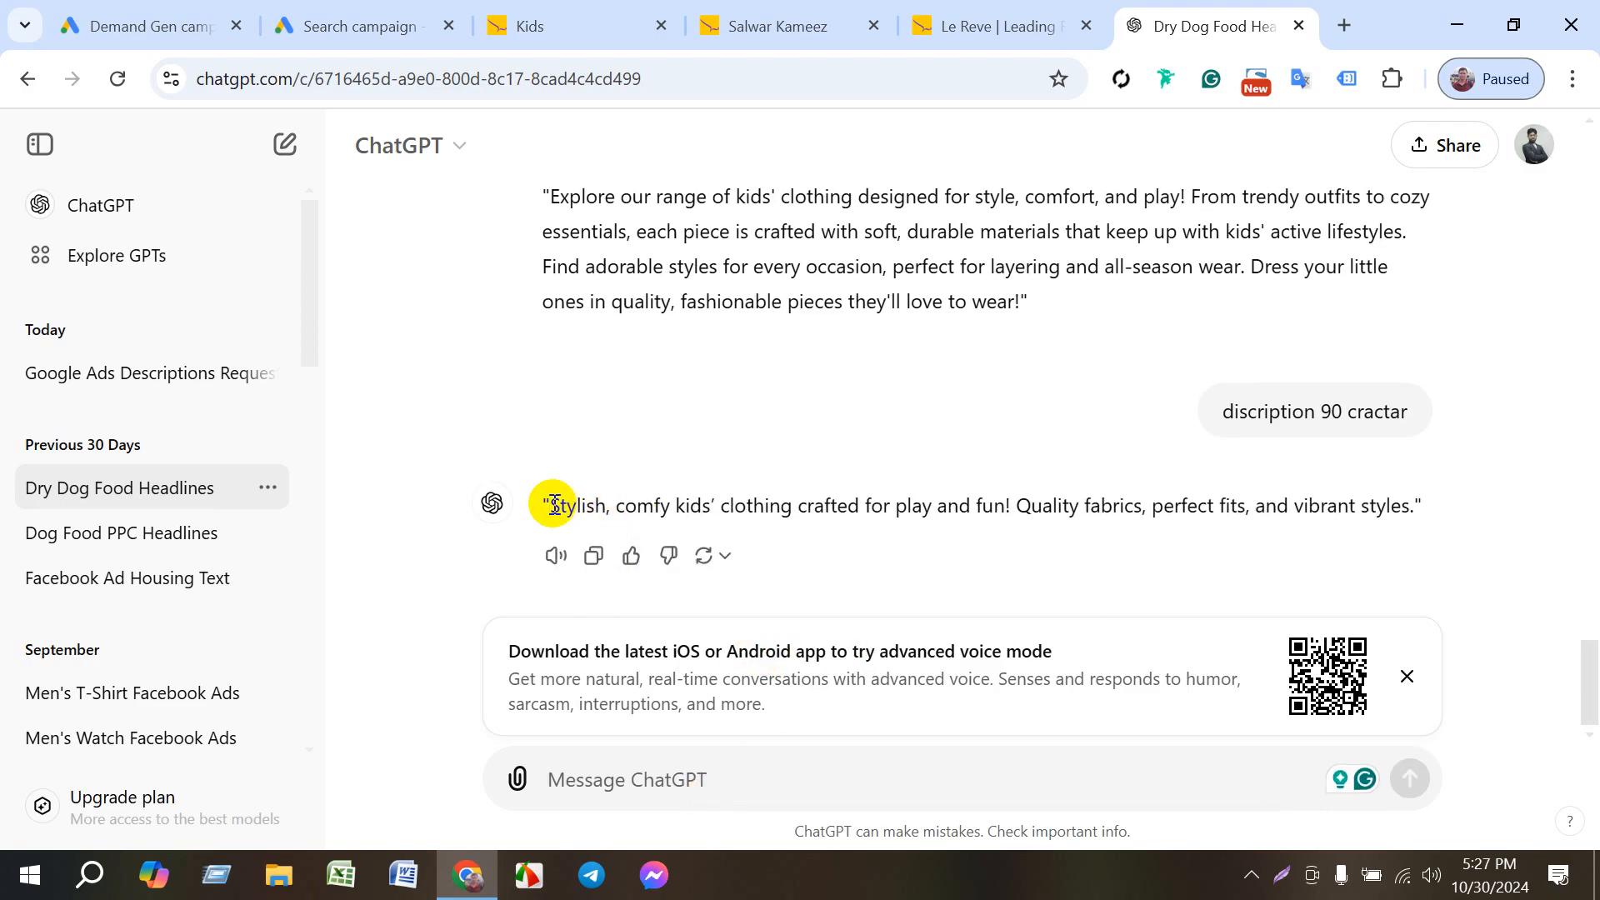
- Copy the "Stylish, comfy kids' clothing" description from ChatGPT and paste it into the fourth description in Google Ads
drag(553, 505, 1408, 515)
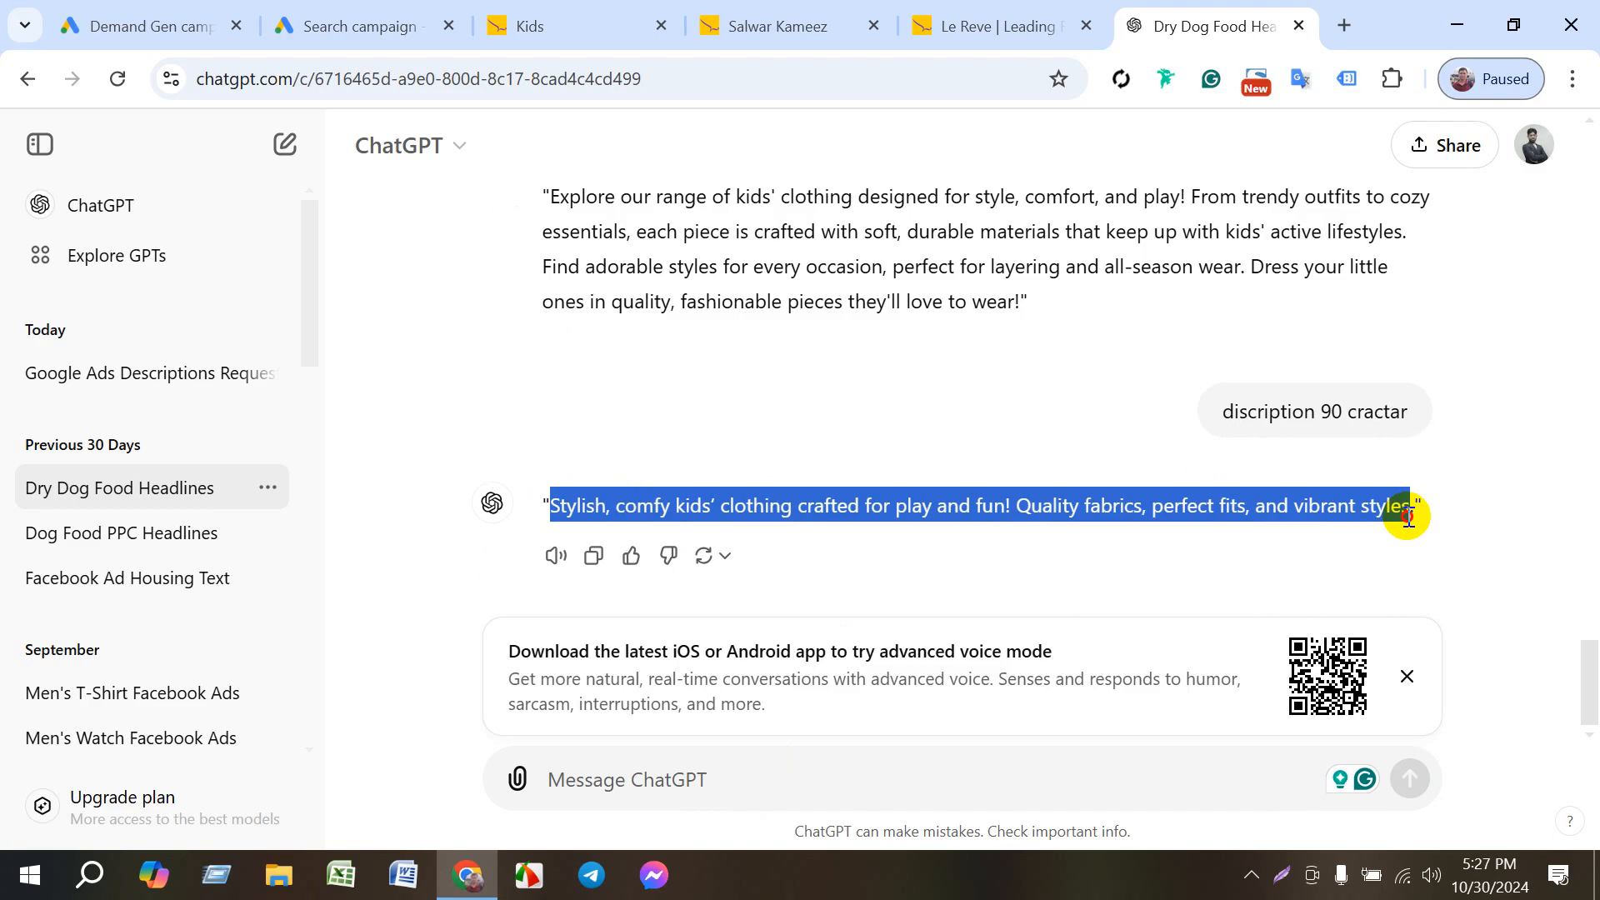
click(527, 503)
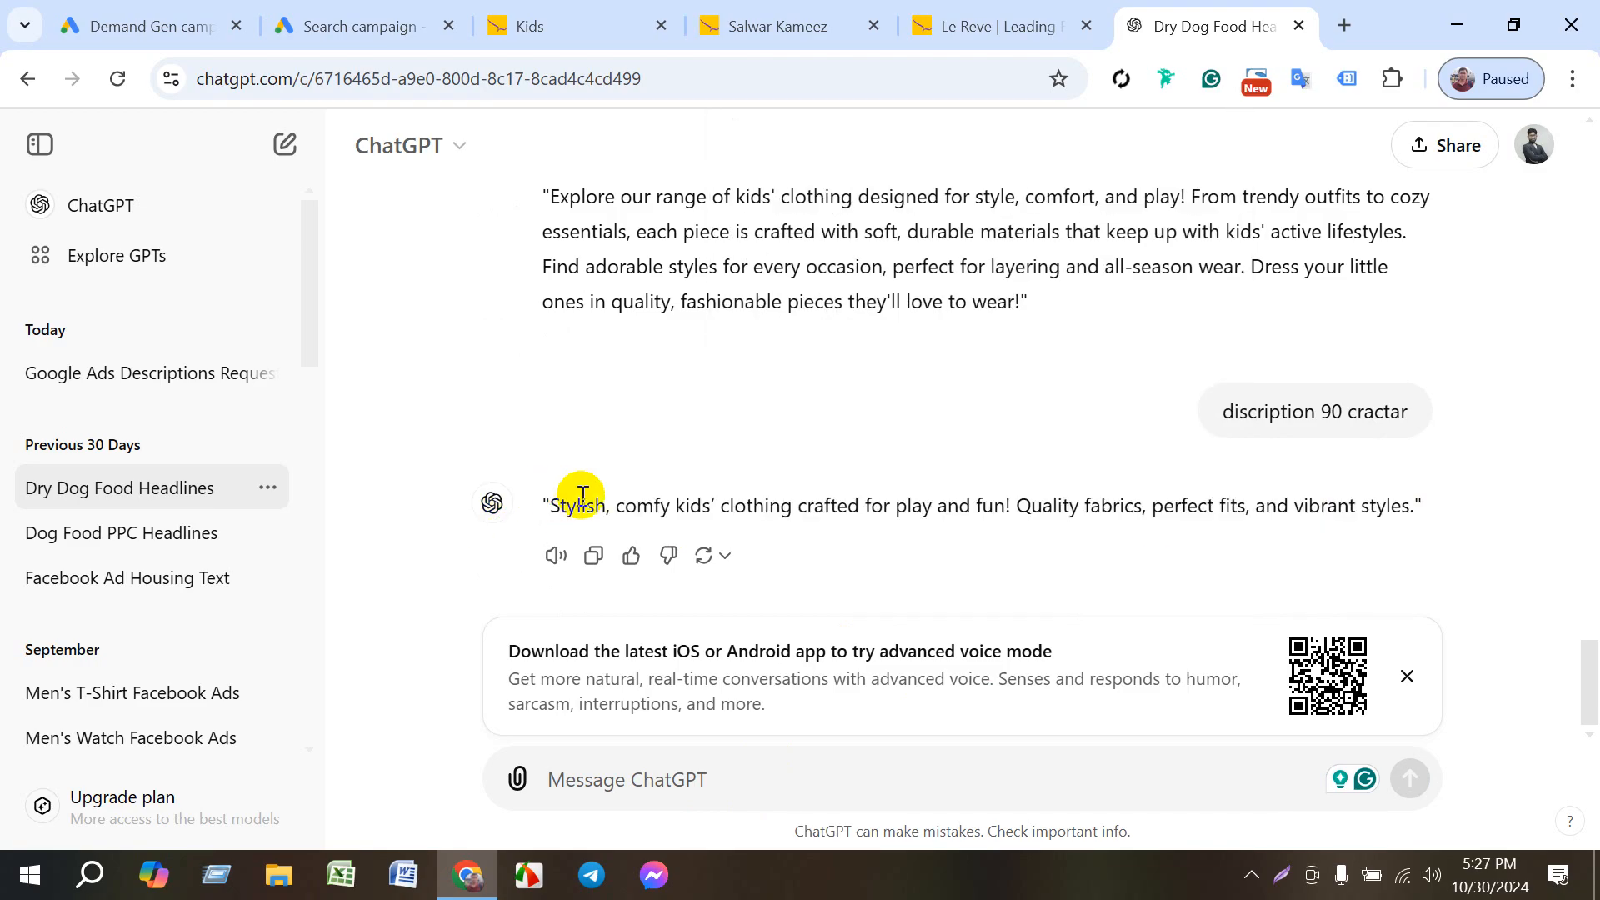
triple_click(582, 494)
key(ctrl+c)
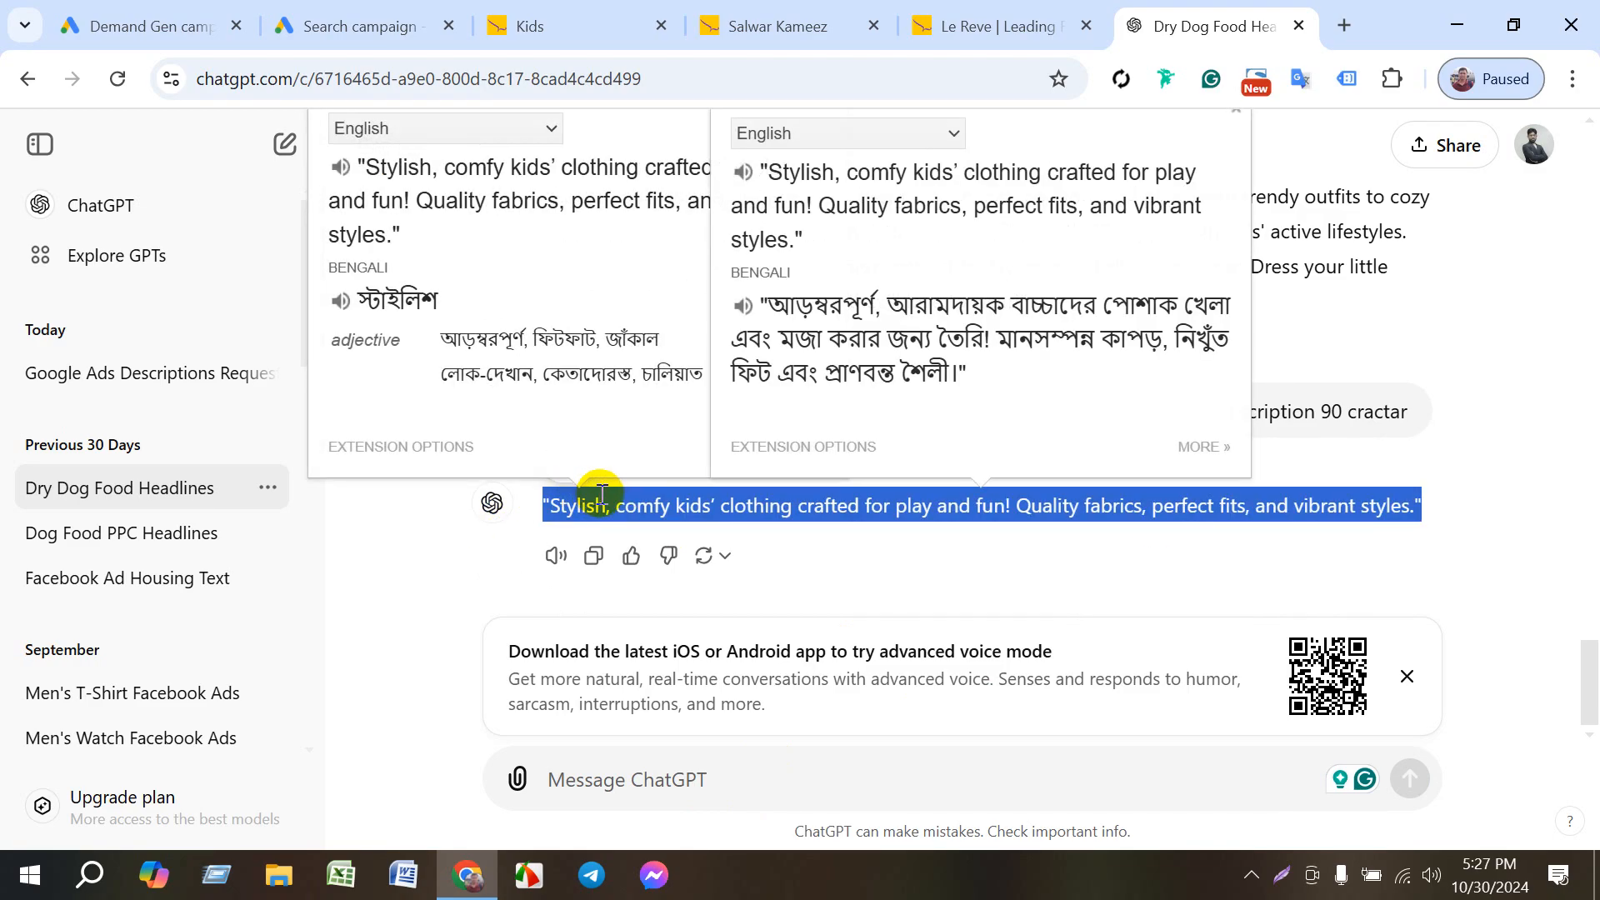
click(337, 25)
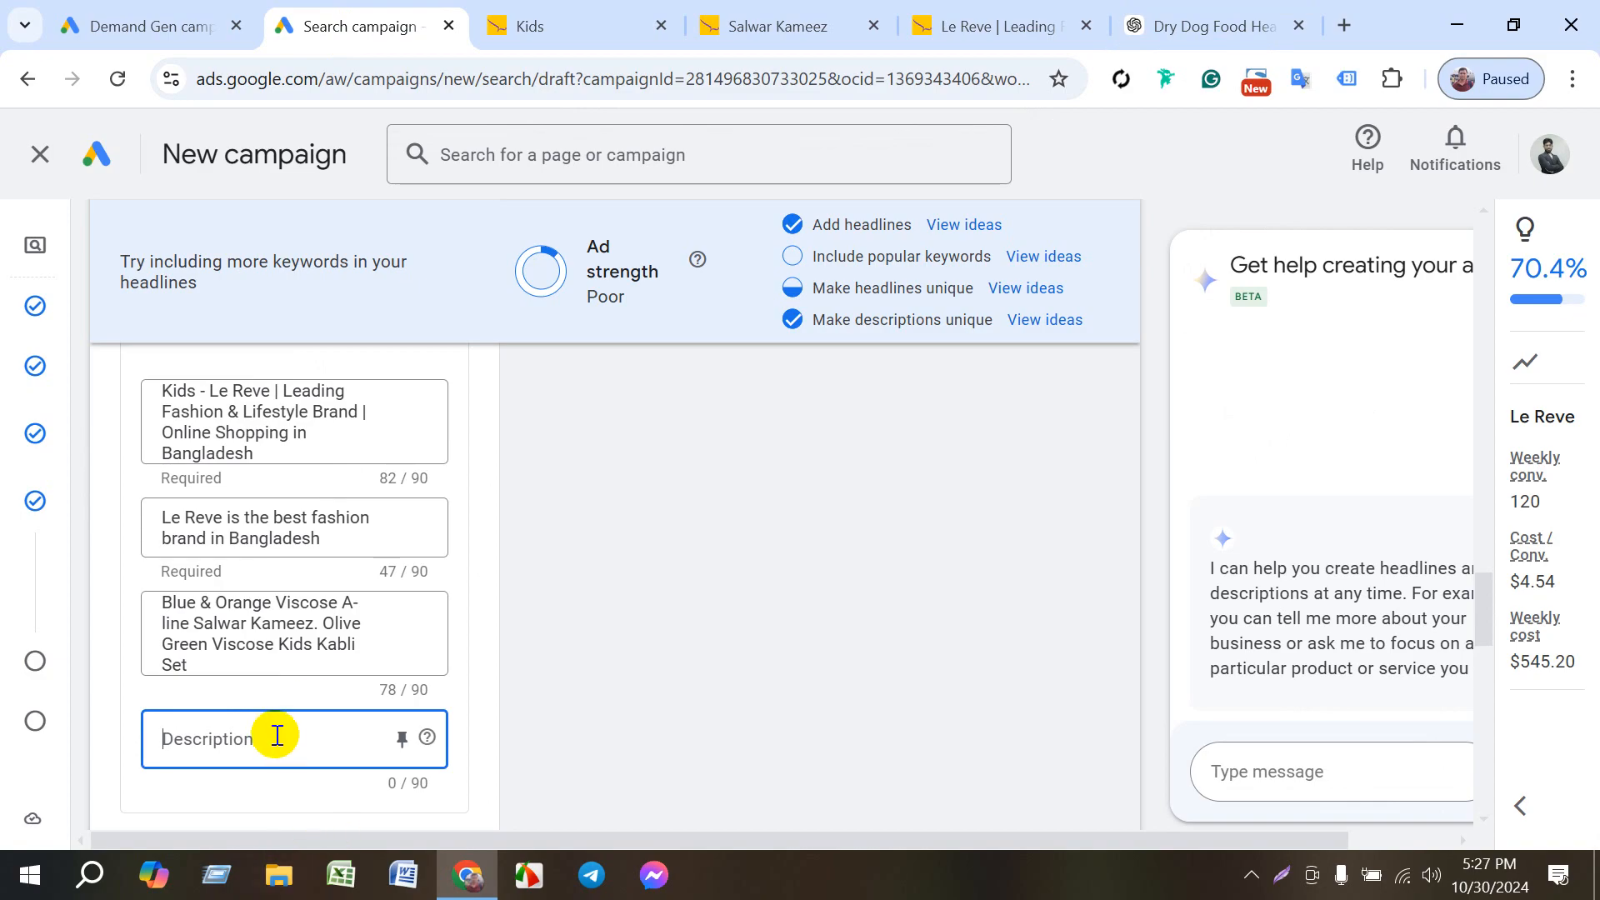
key(ctrl+v)
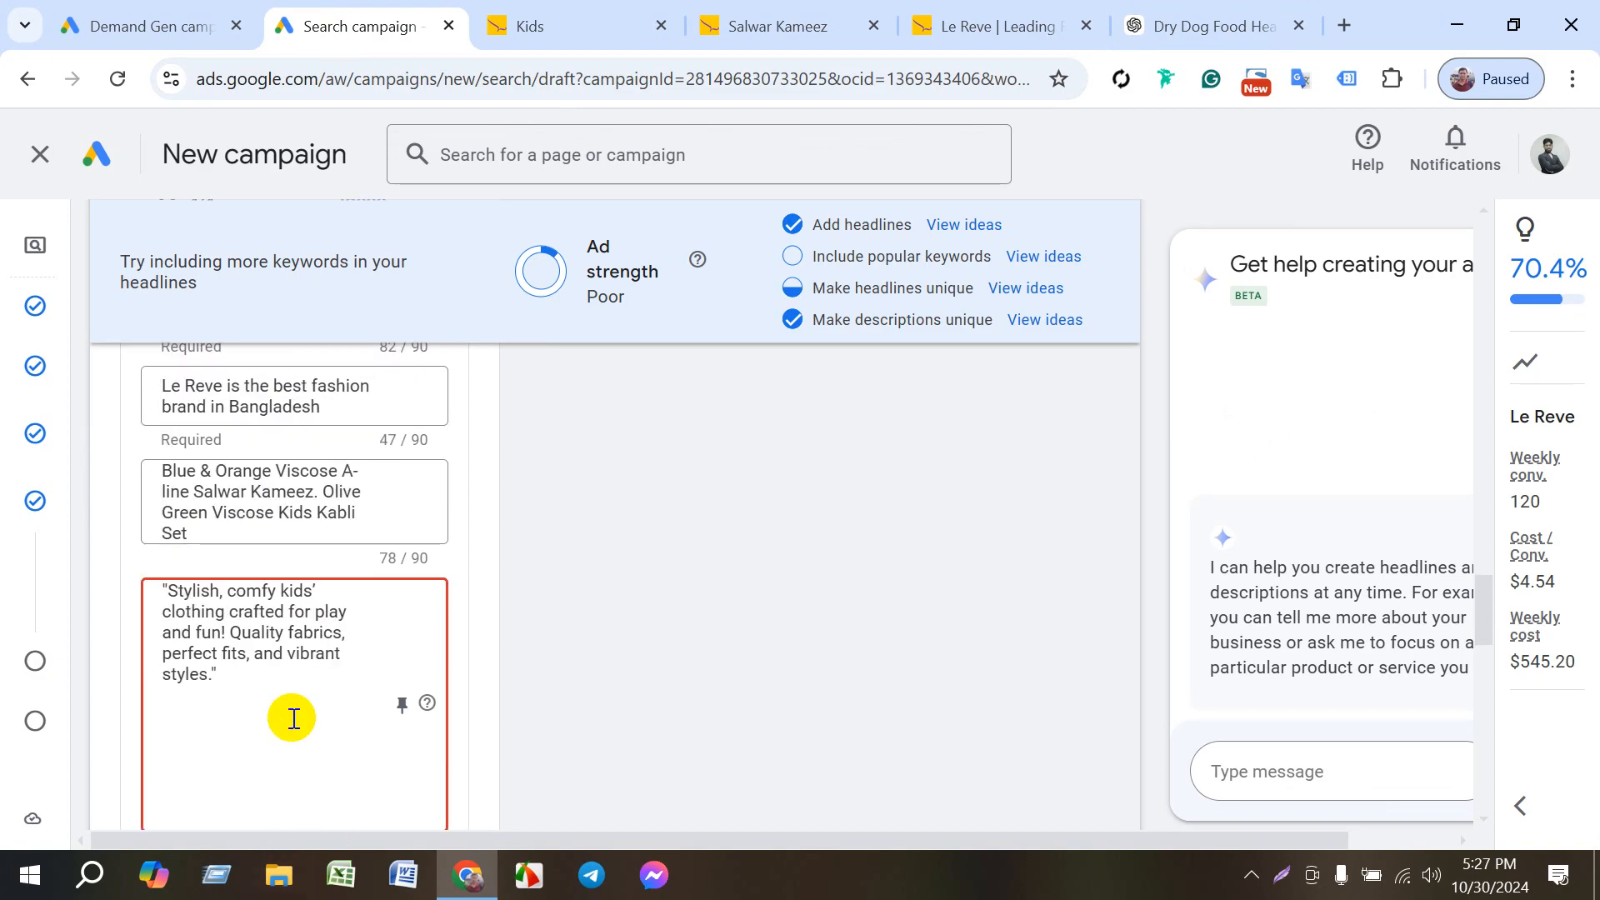
- Remove an extra blank line below the text of the fourth description
scroll(333, 725, down, 3)
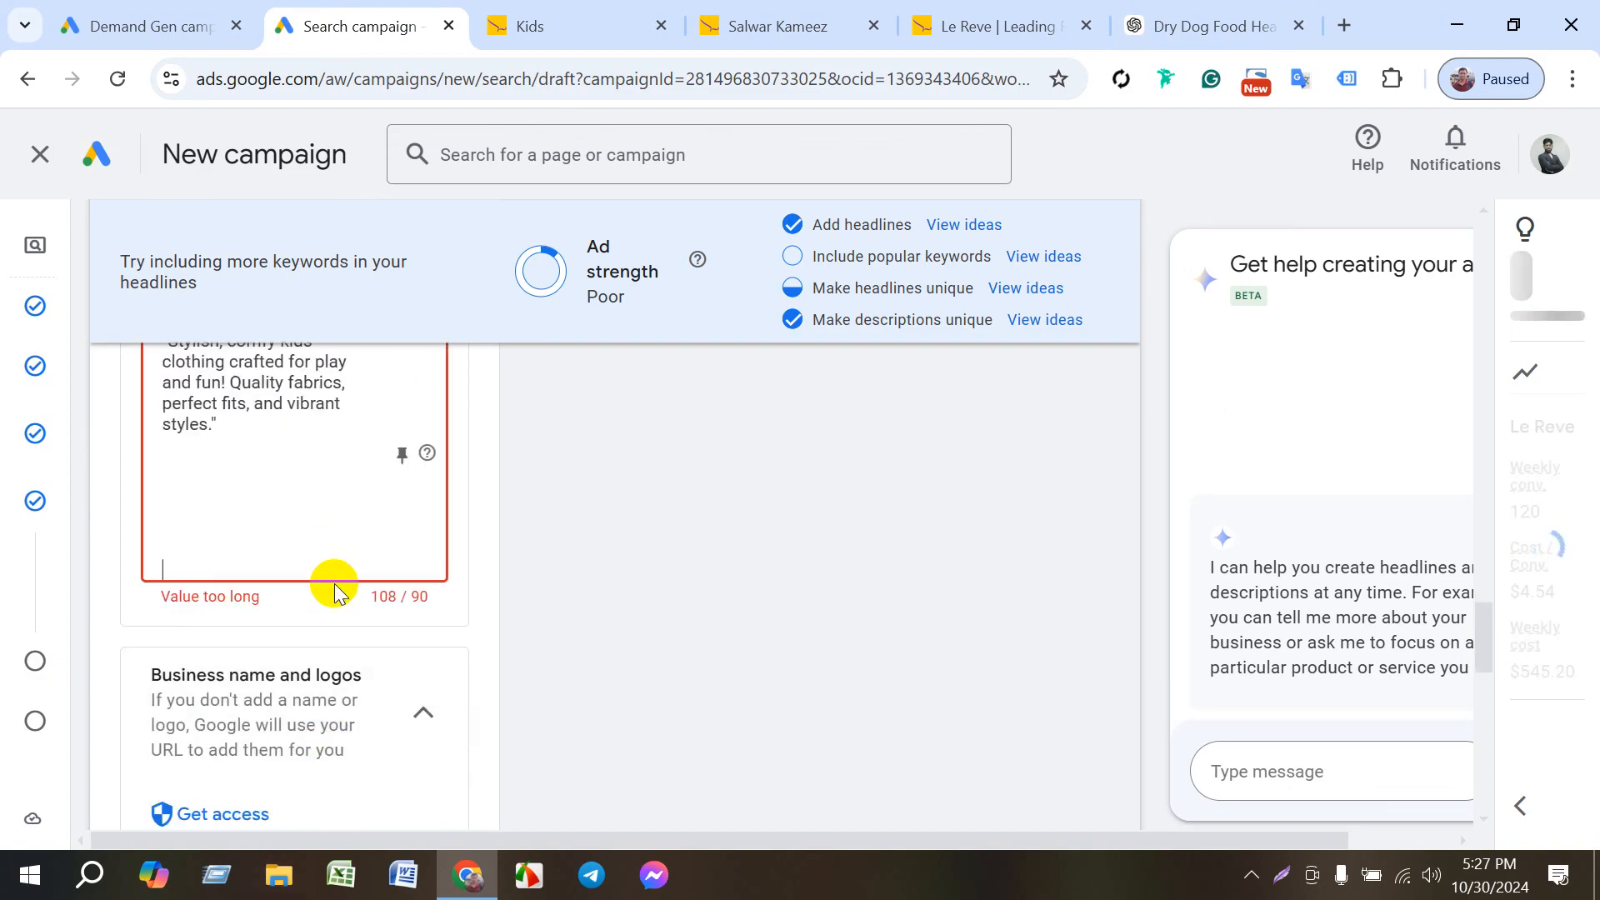
scroll(334, 592, up, 3)
click(206, 690)
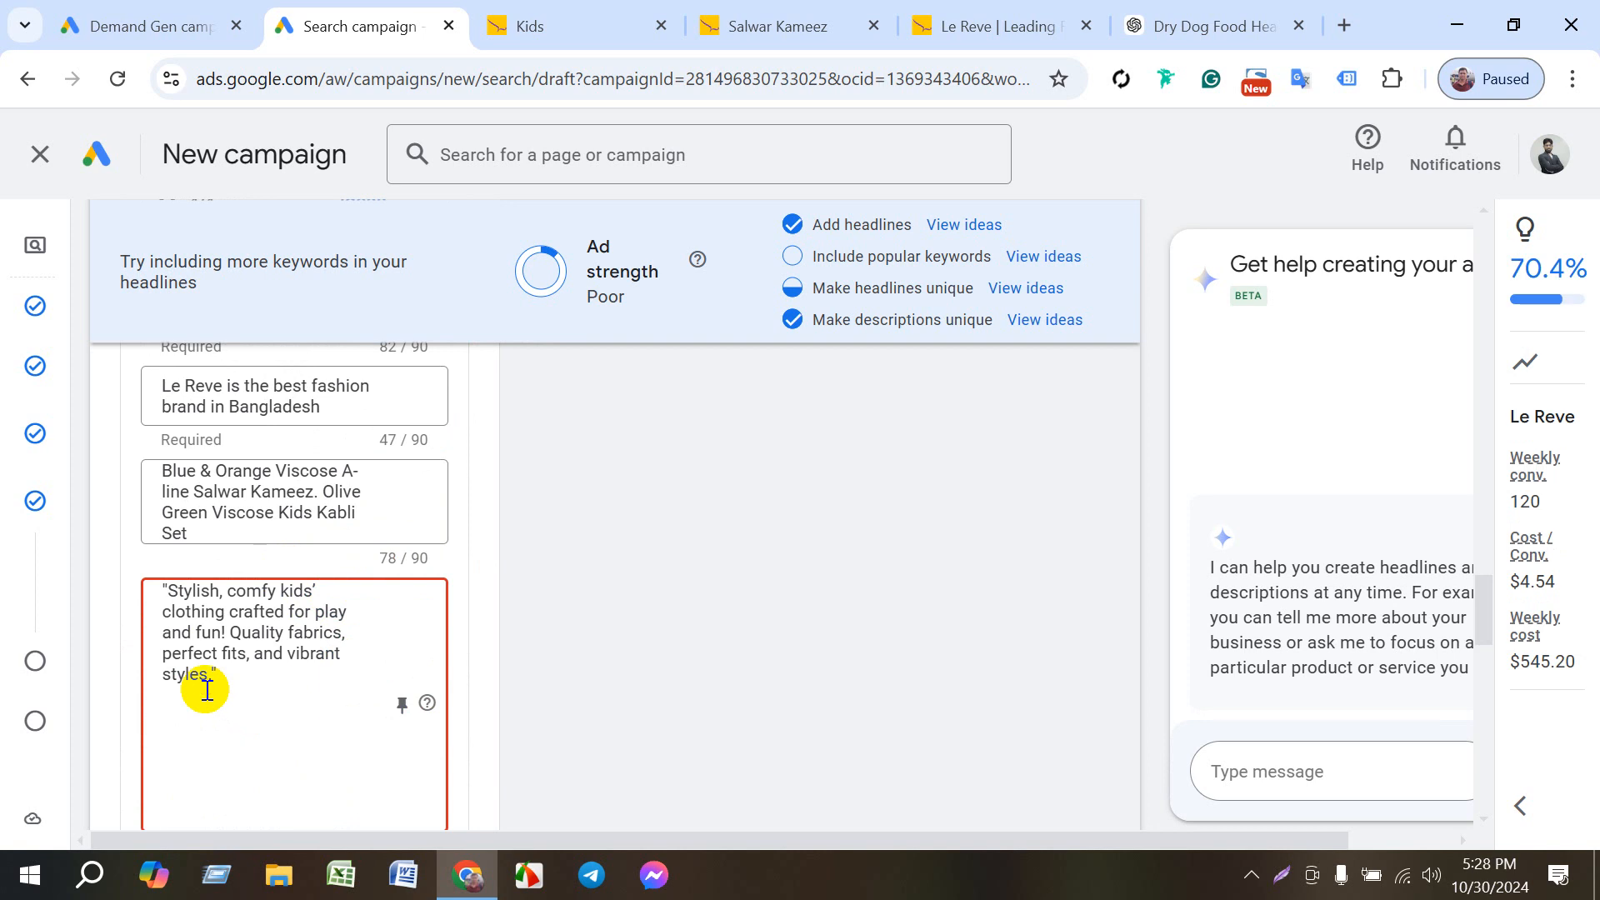
key(BackSpace)
click(281, 701)
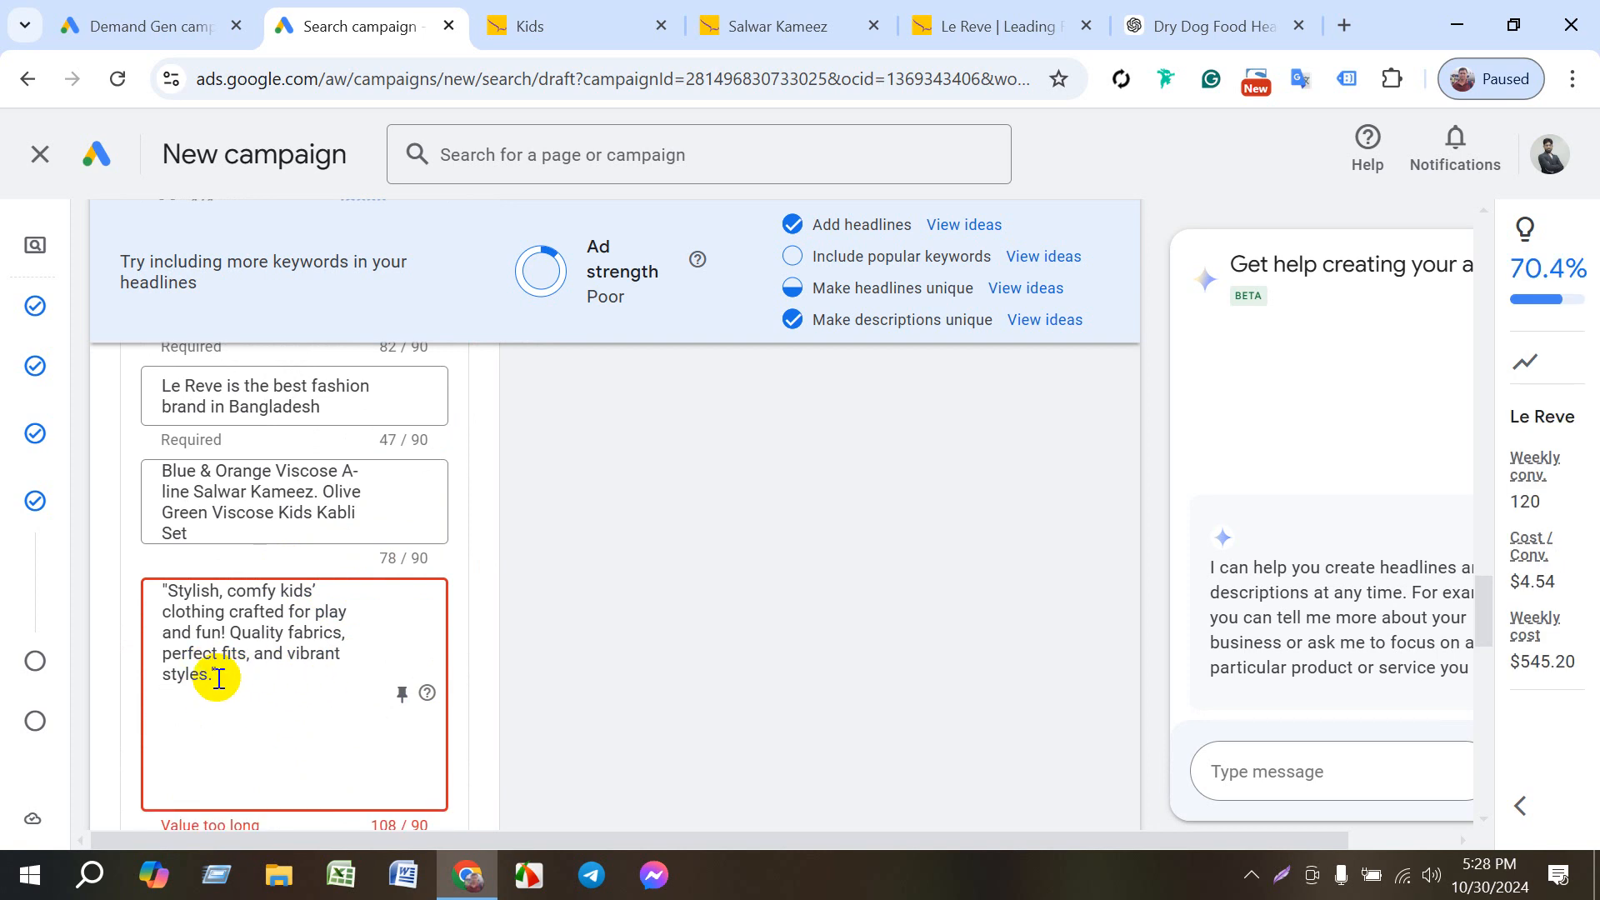
- Compare the pasted fourth description with its original text in ChatGPT and return to the Google Ads campaign
drag(211, 681, 155, 642)
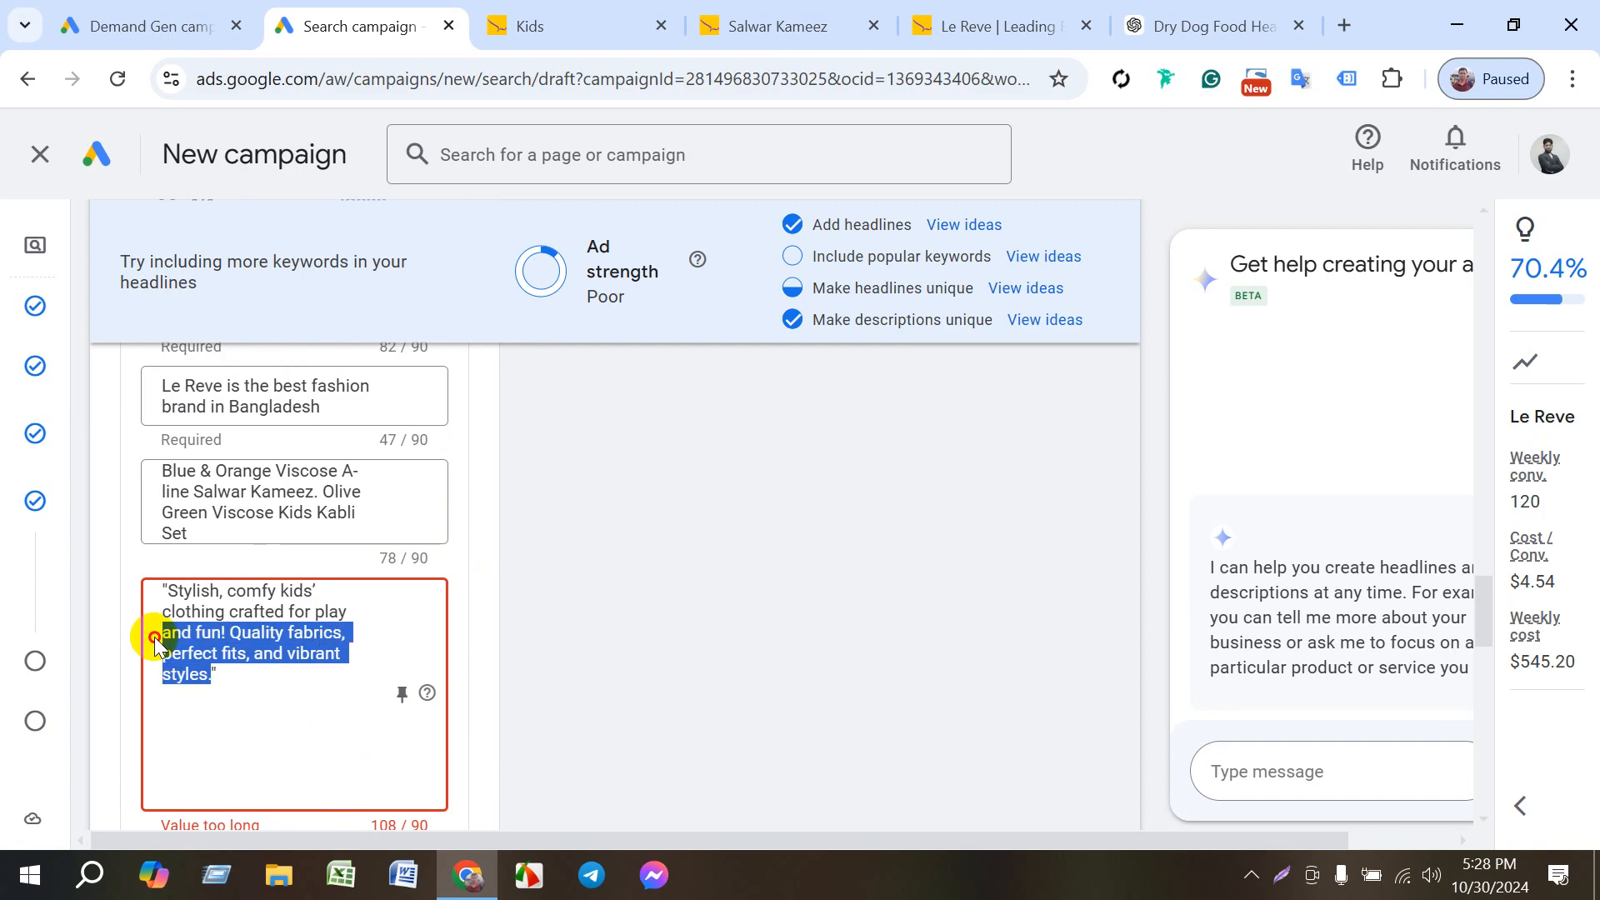
click(186, 655)
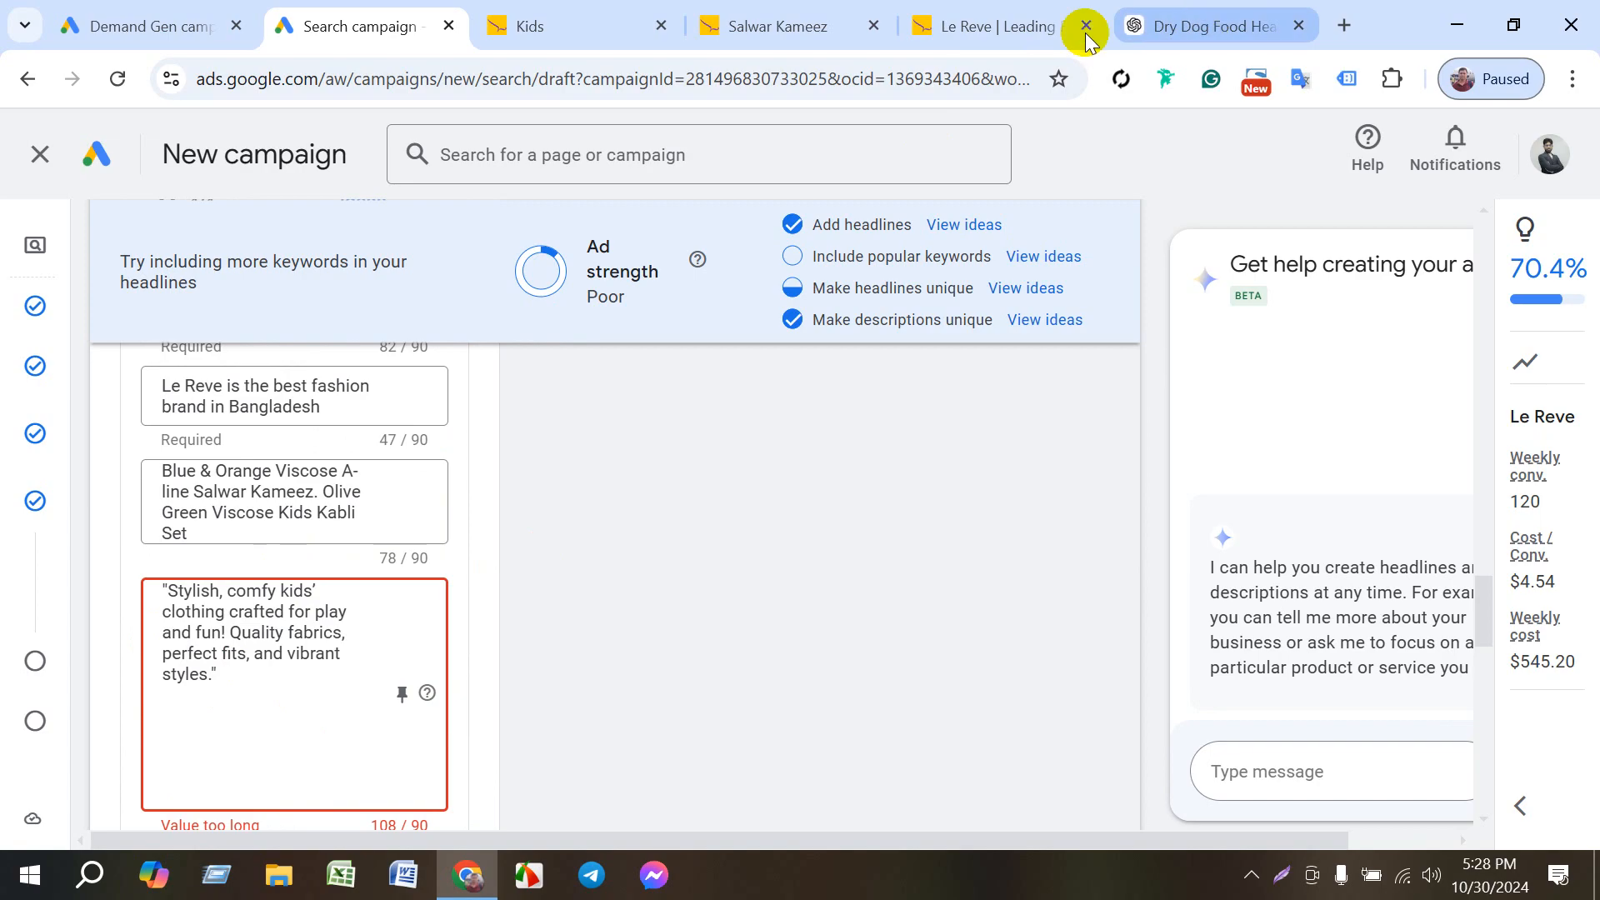
click(959, 27)
click(1138, 25)
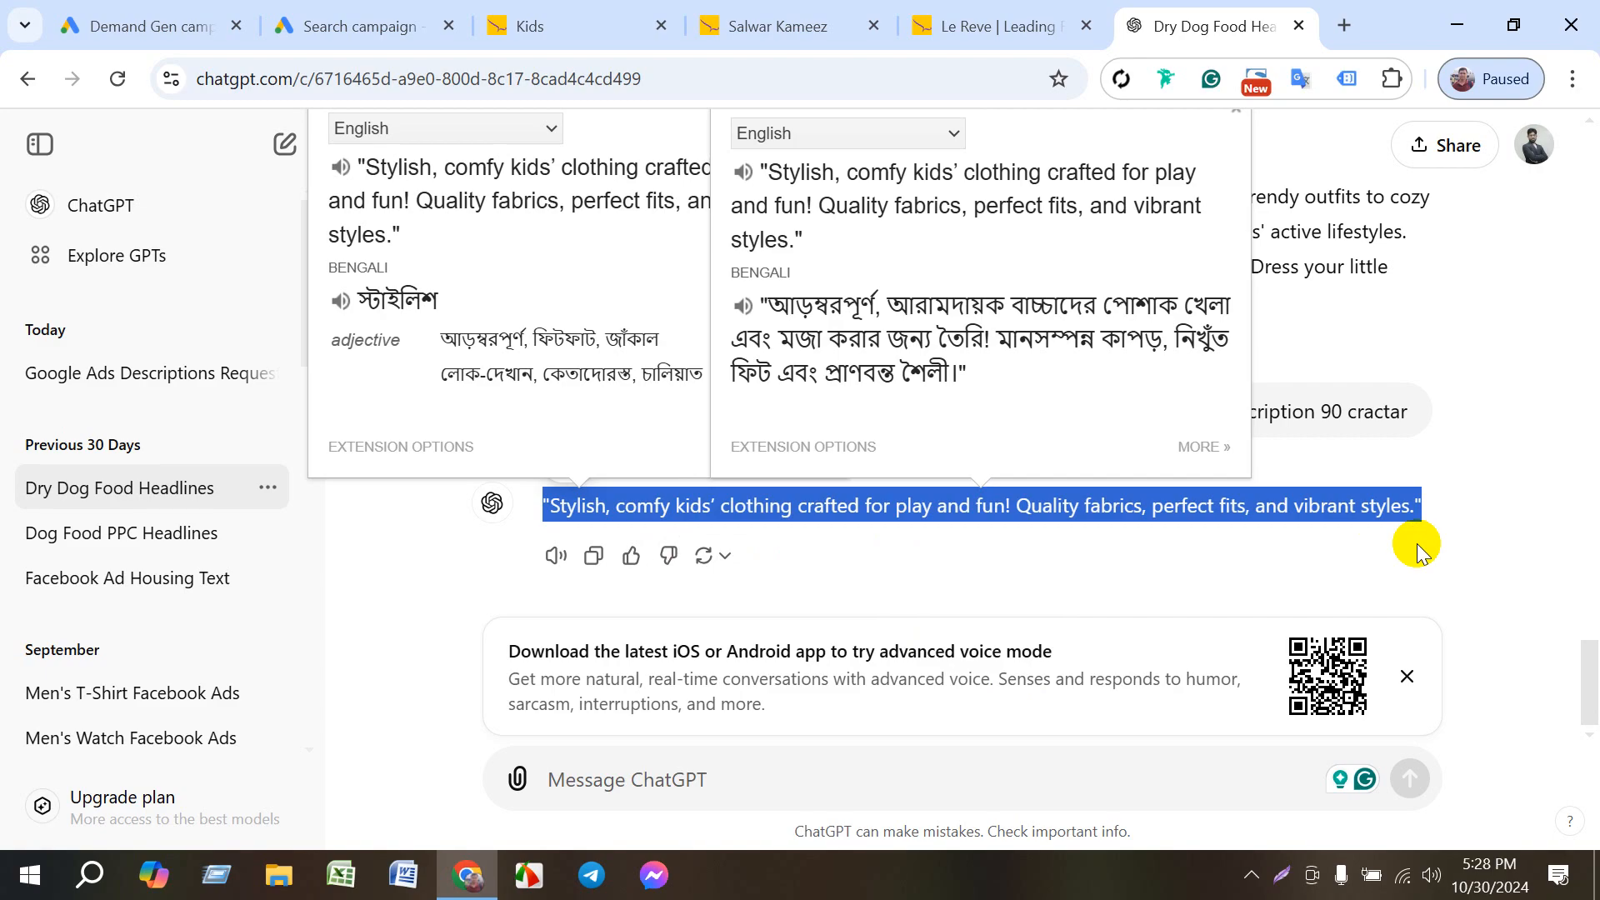
click(611, 514)
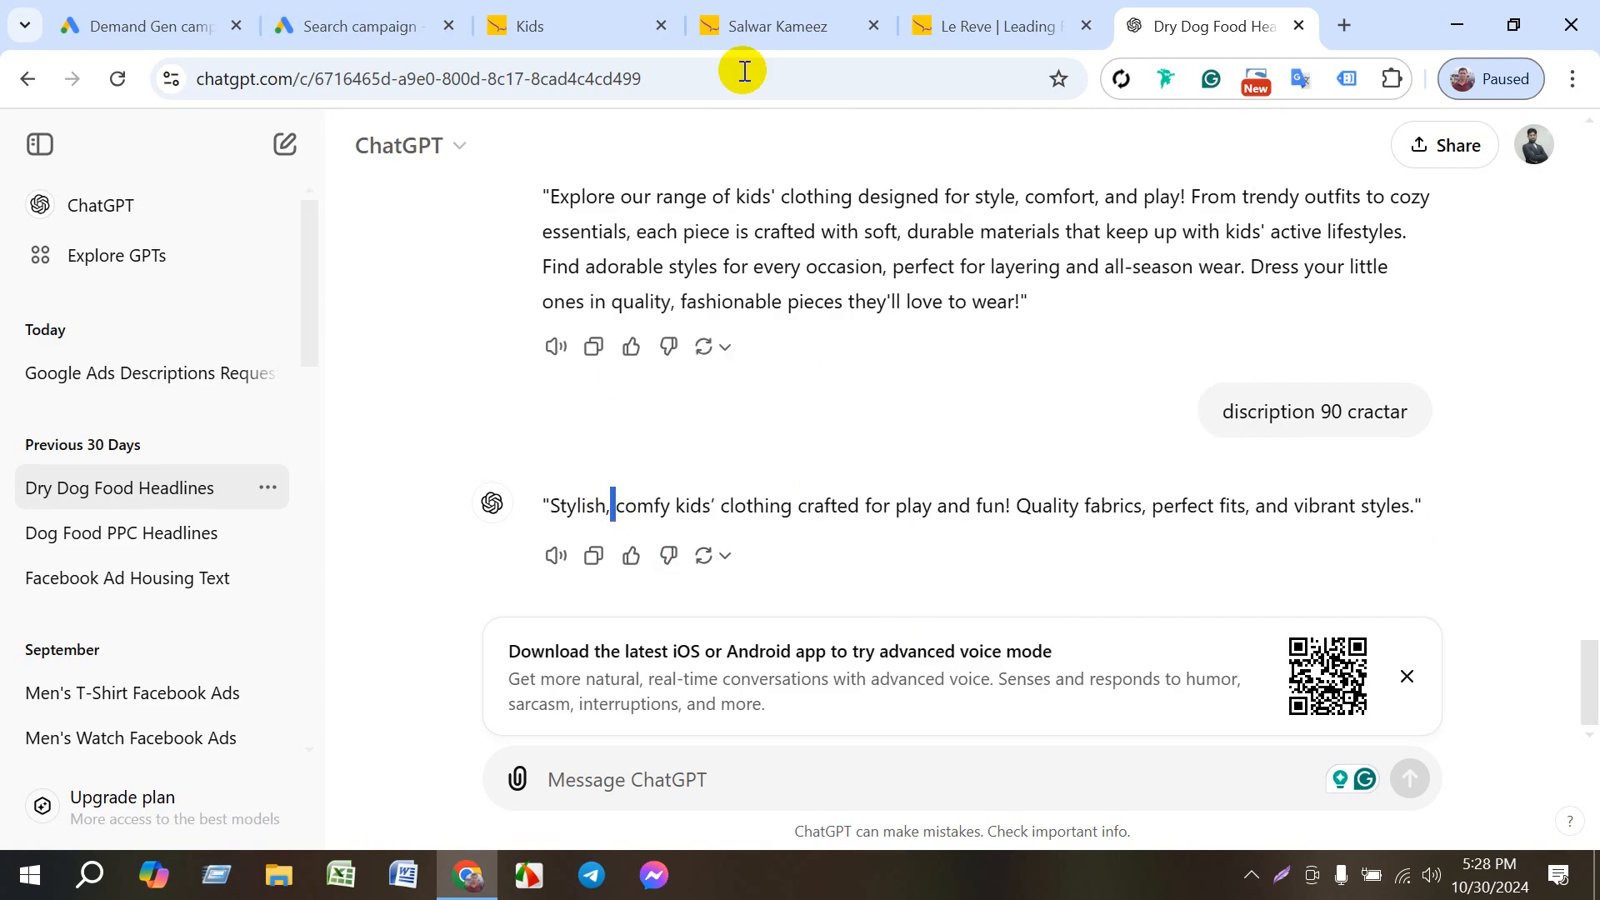
click(326, 31)
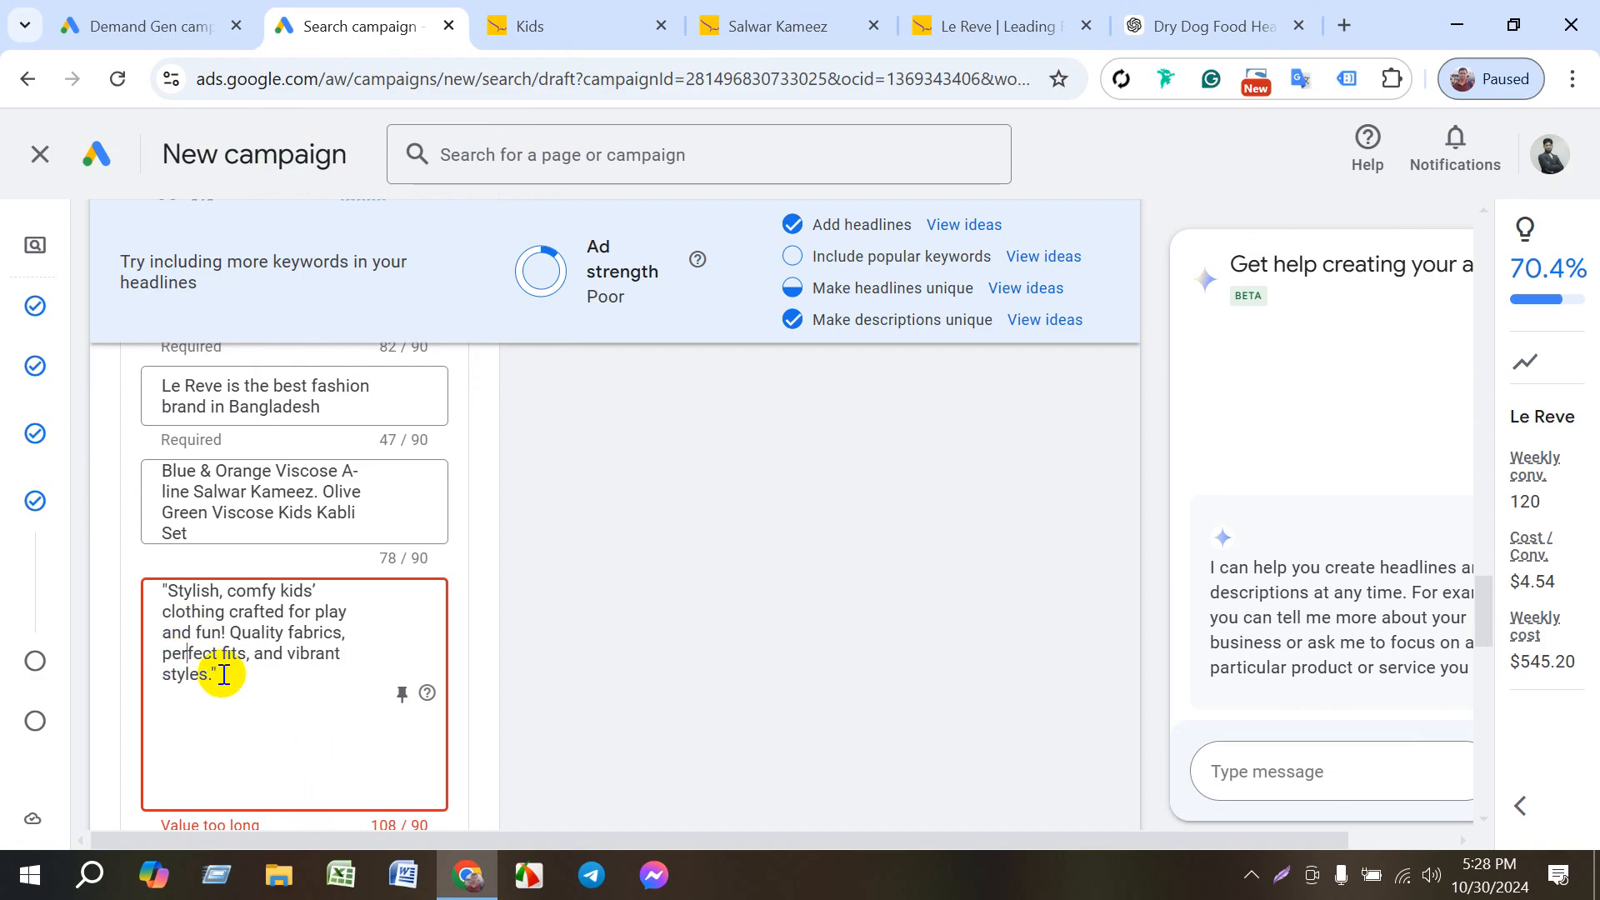
- Shorten the fourth description by deleting "perfect fits, and vibrant styles." from its end
drag(224, 674, 164, 654)
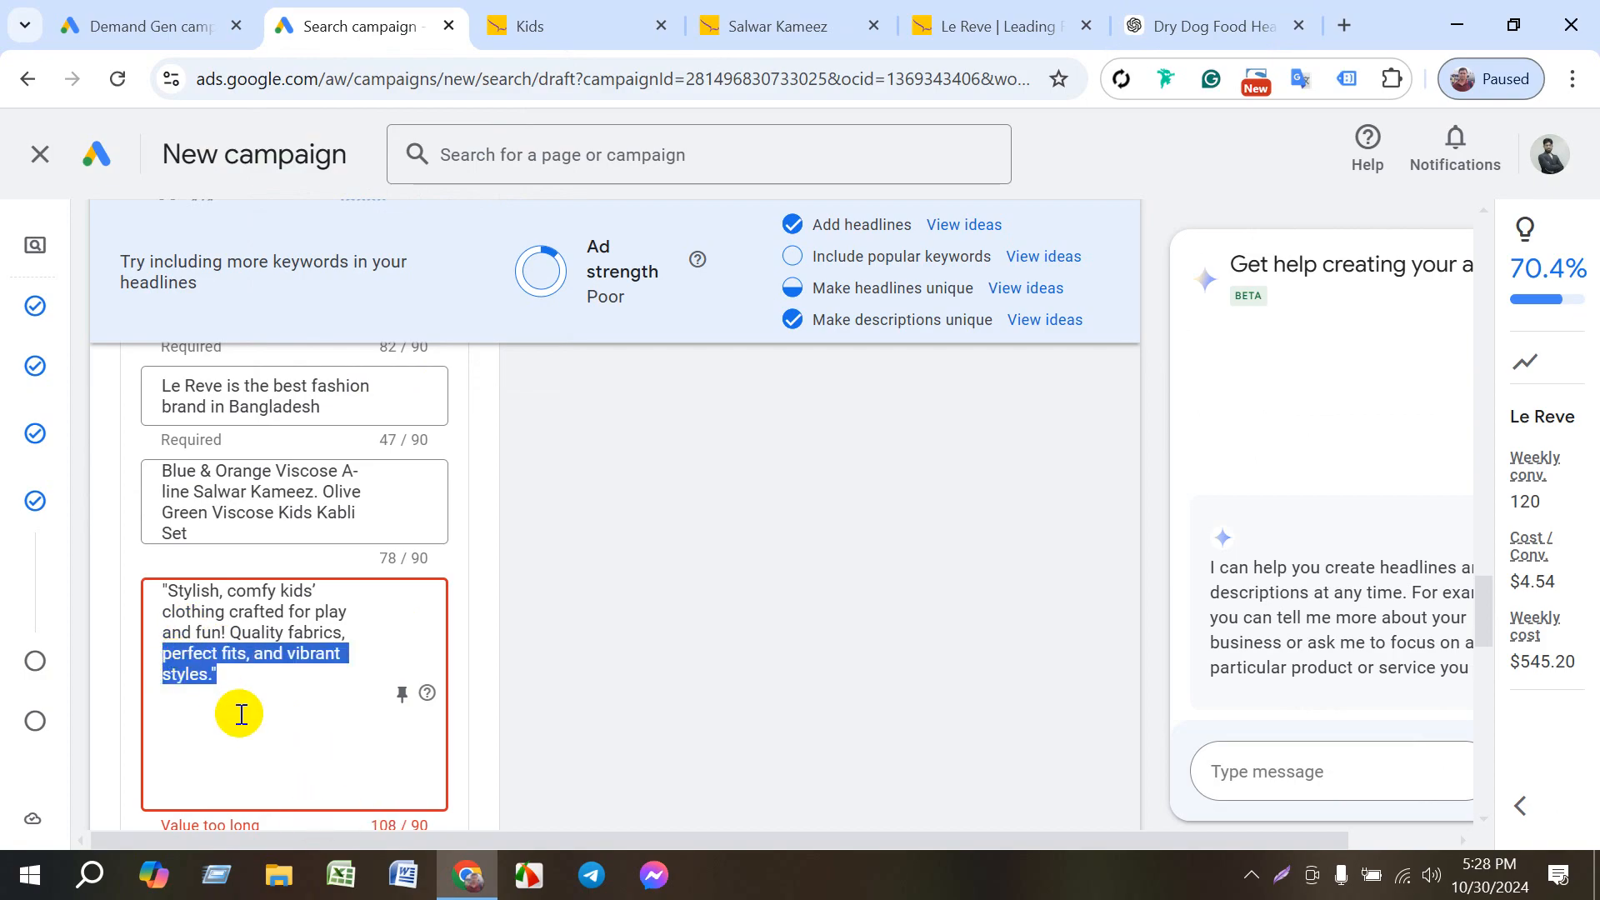
key(BackSpace)
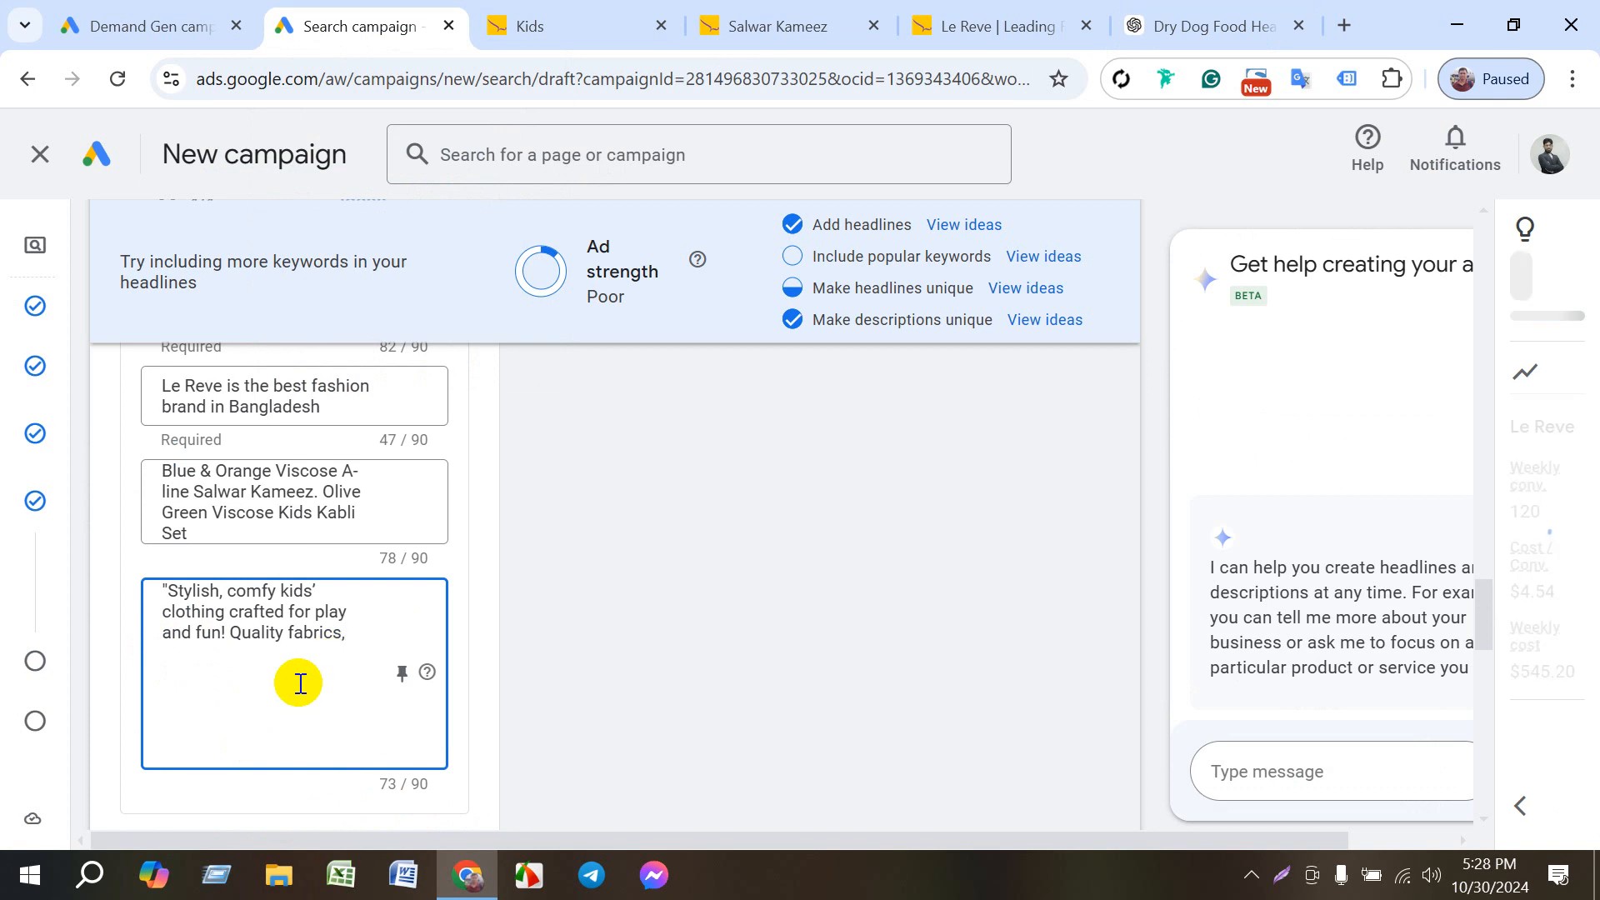
key(BackSpace)
- Open the advertiser verification page to get access to the business name and logos
scroll(282, 717, down, 5)
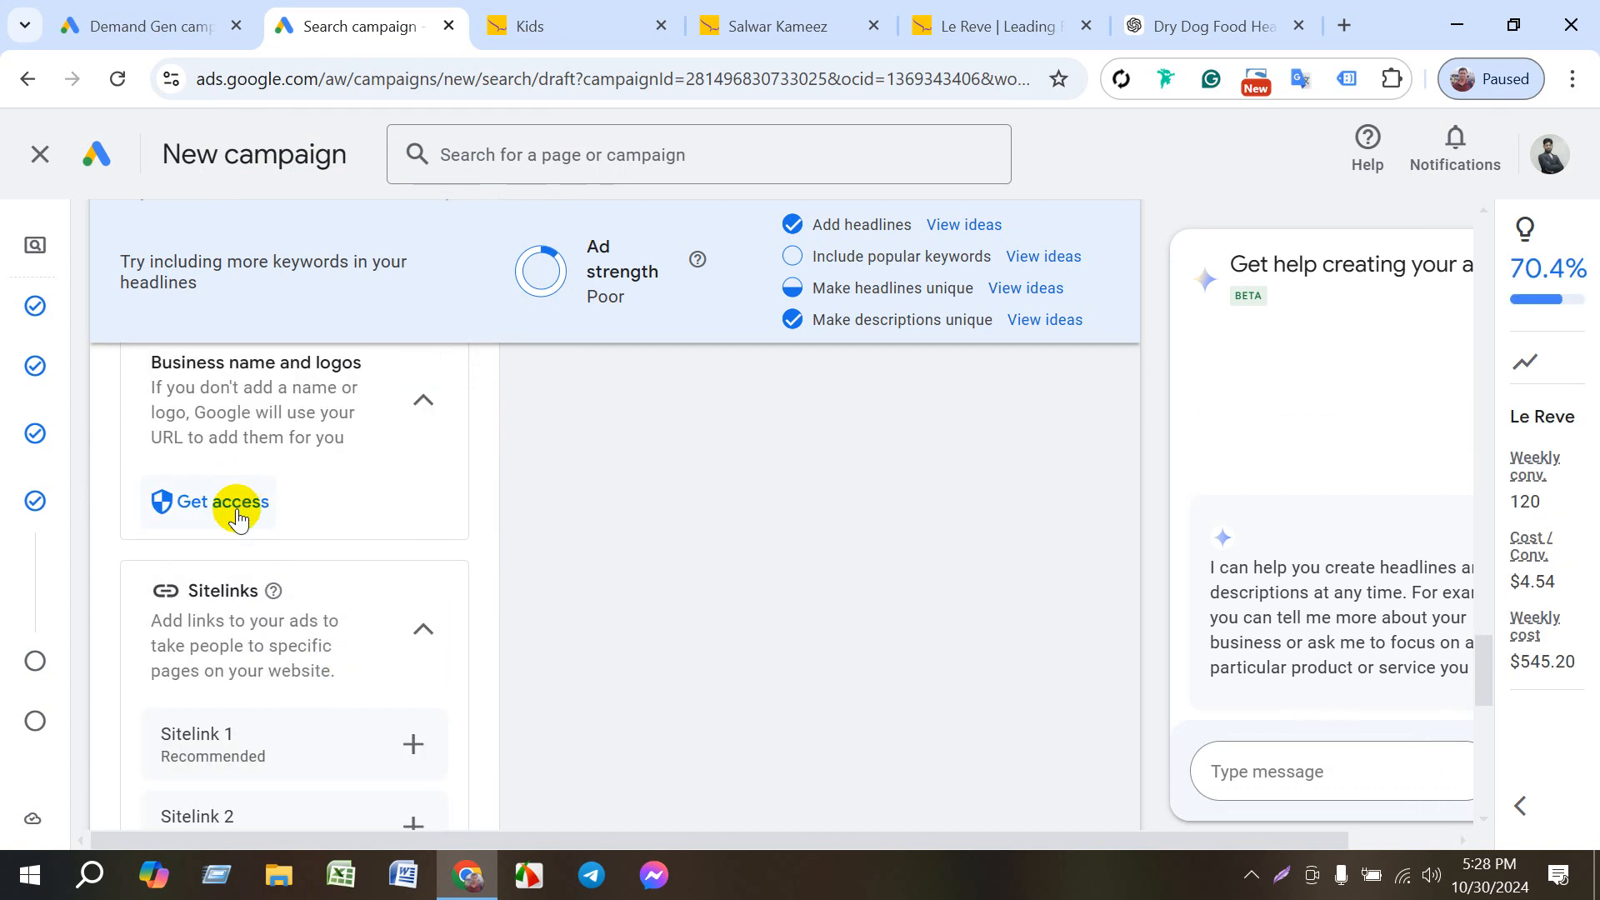
click(234, 501)
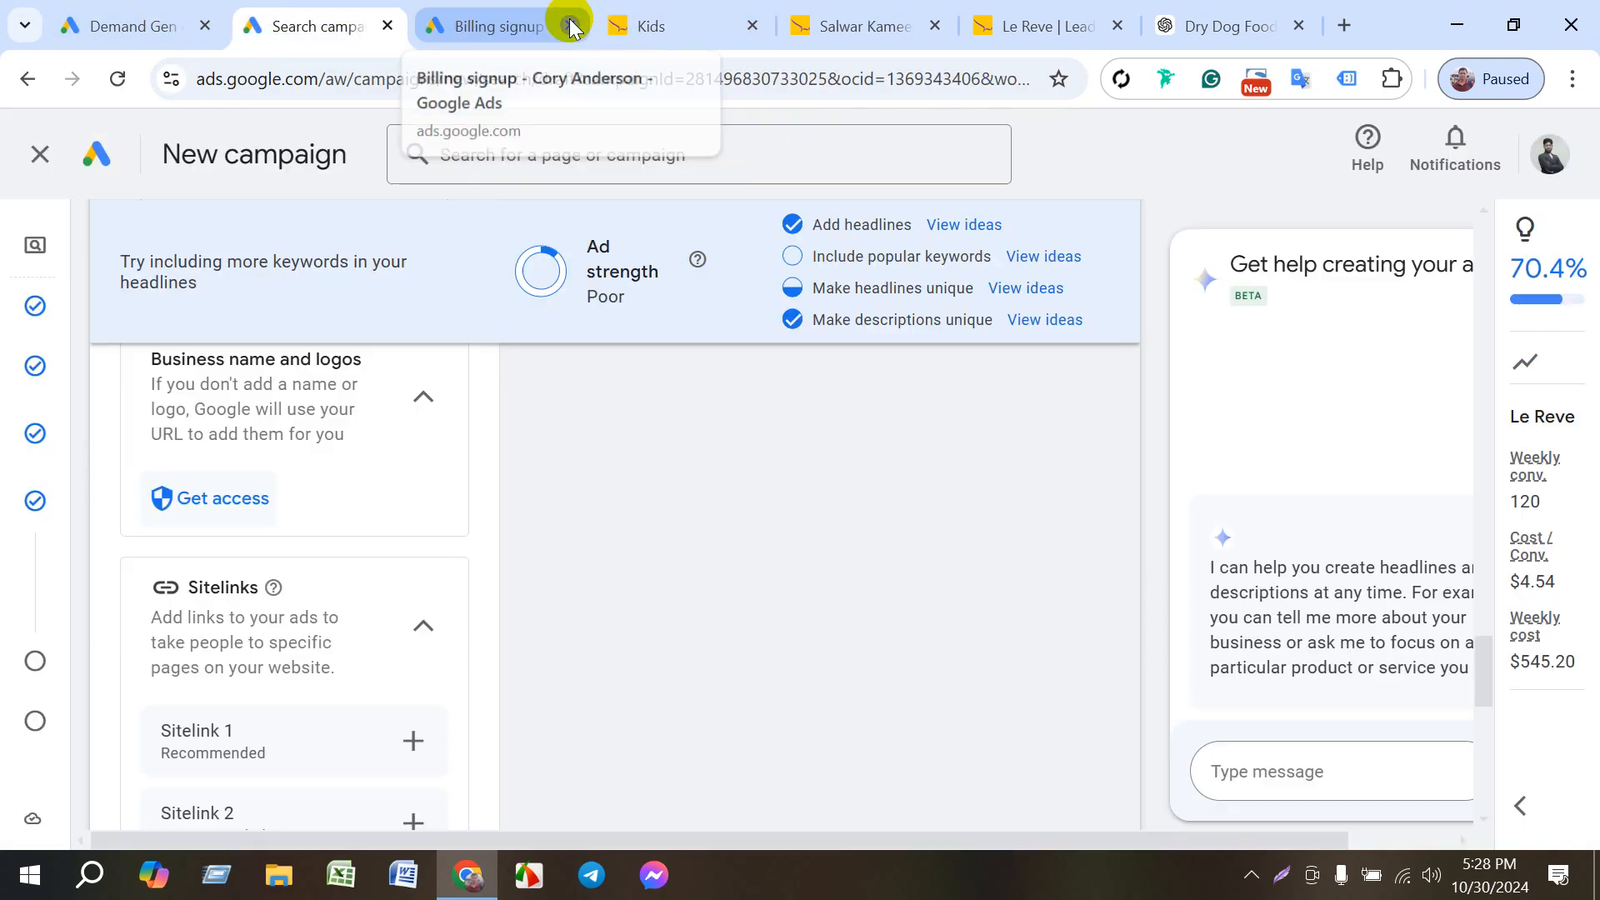
- Close the advertiser verification page and open the creation form for Sitelink 1
click(572, 27)
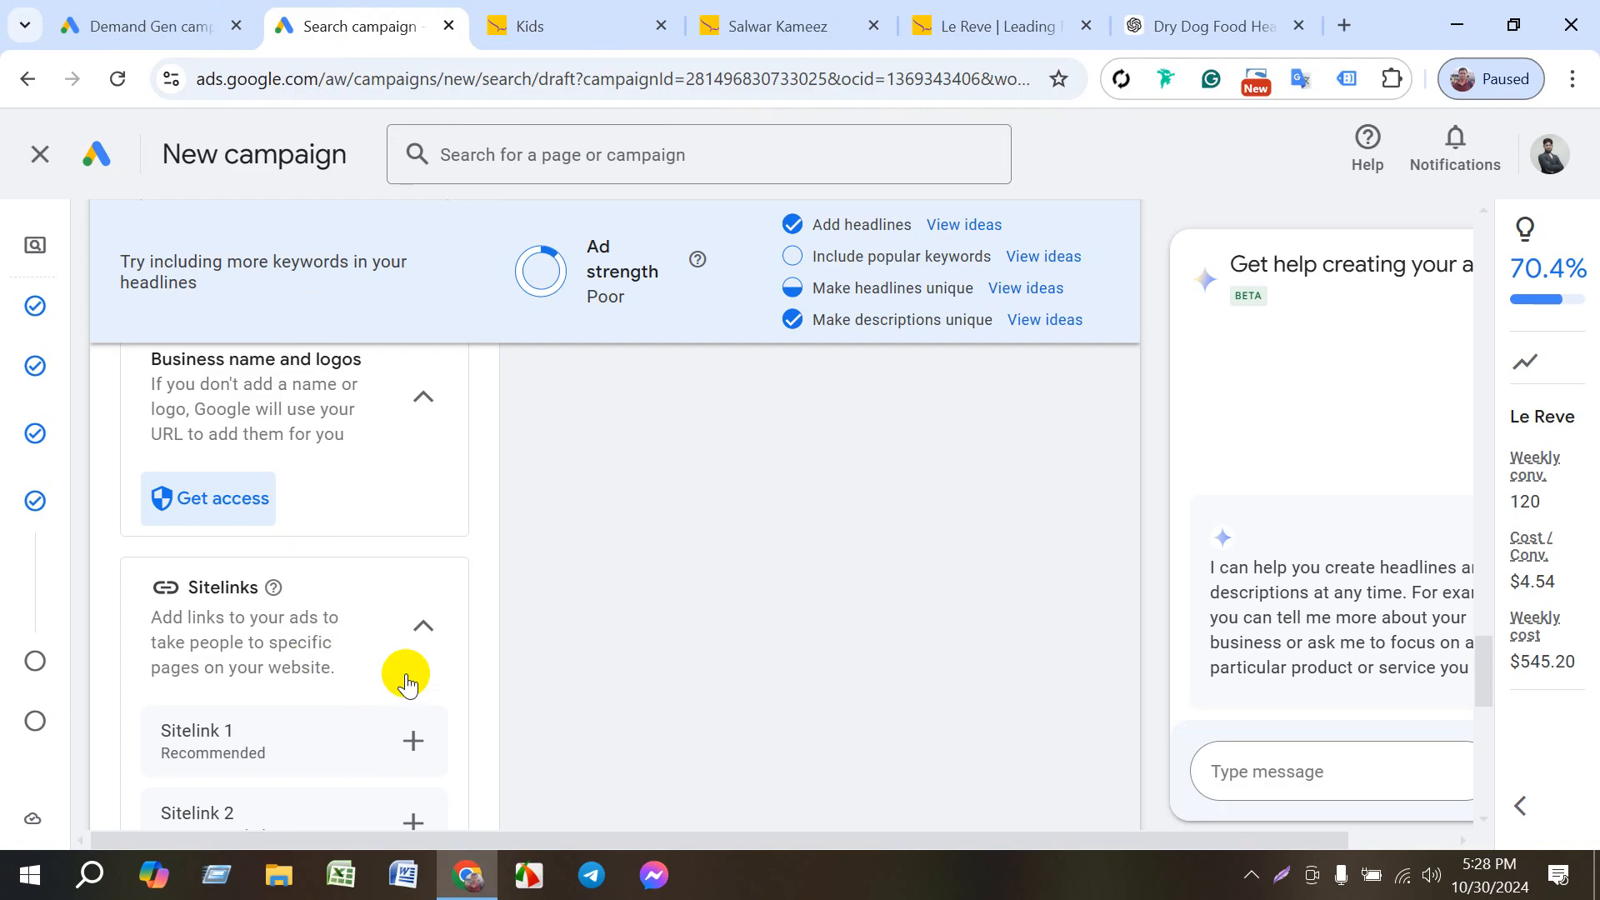
scroll(411, 730, down, 1)
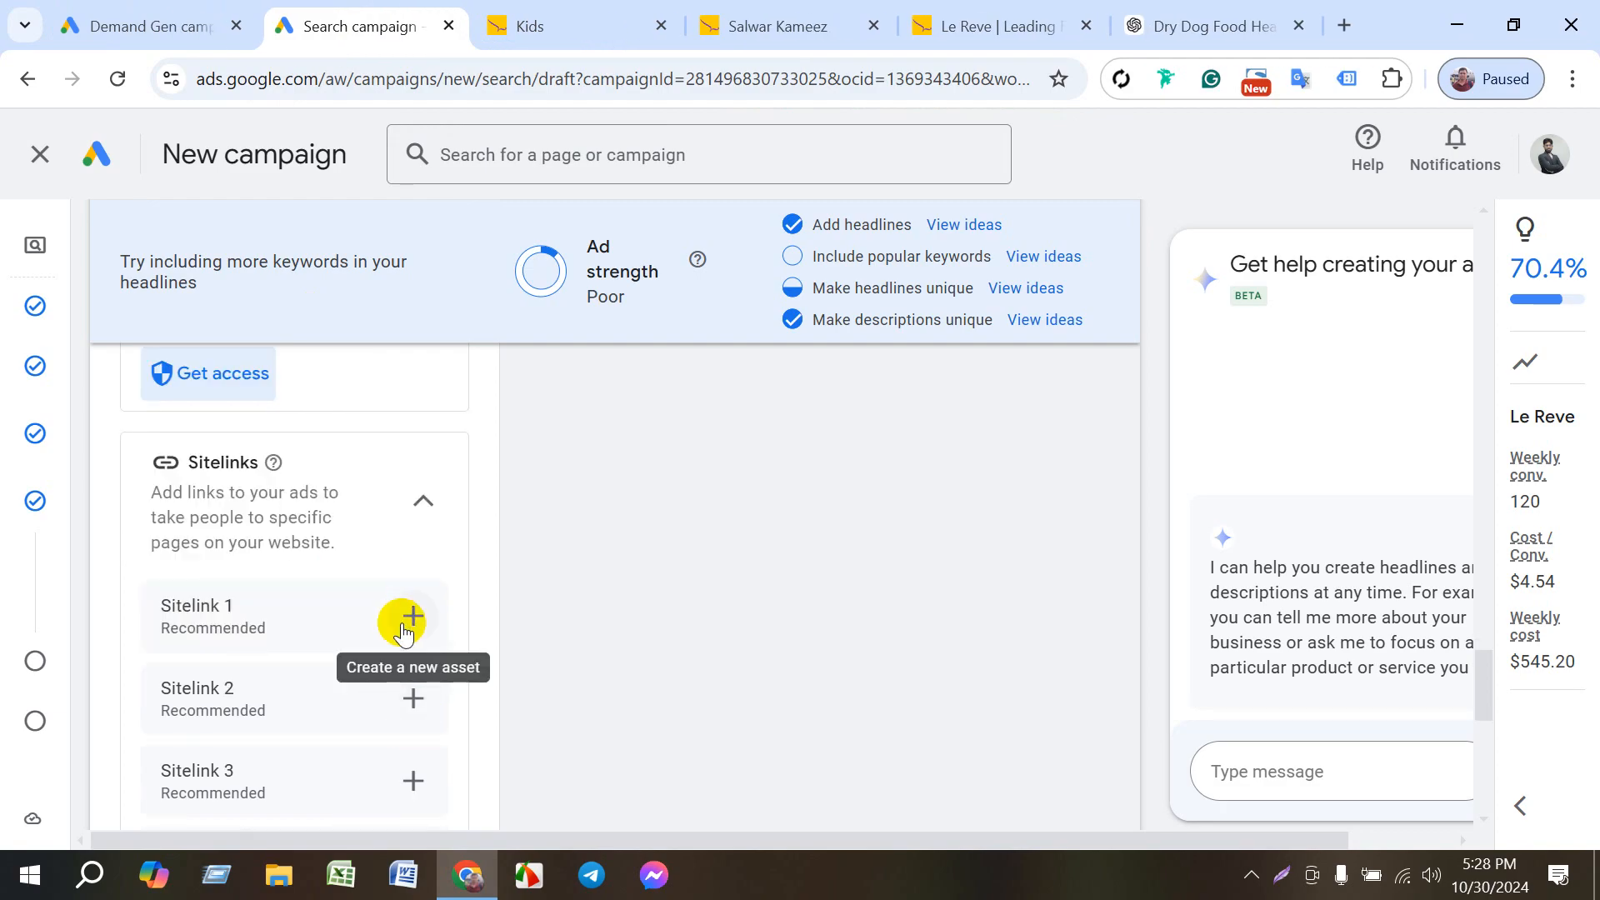
click(403, 628)
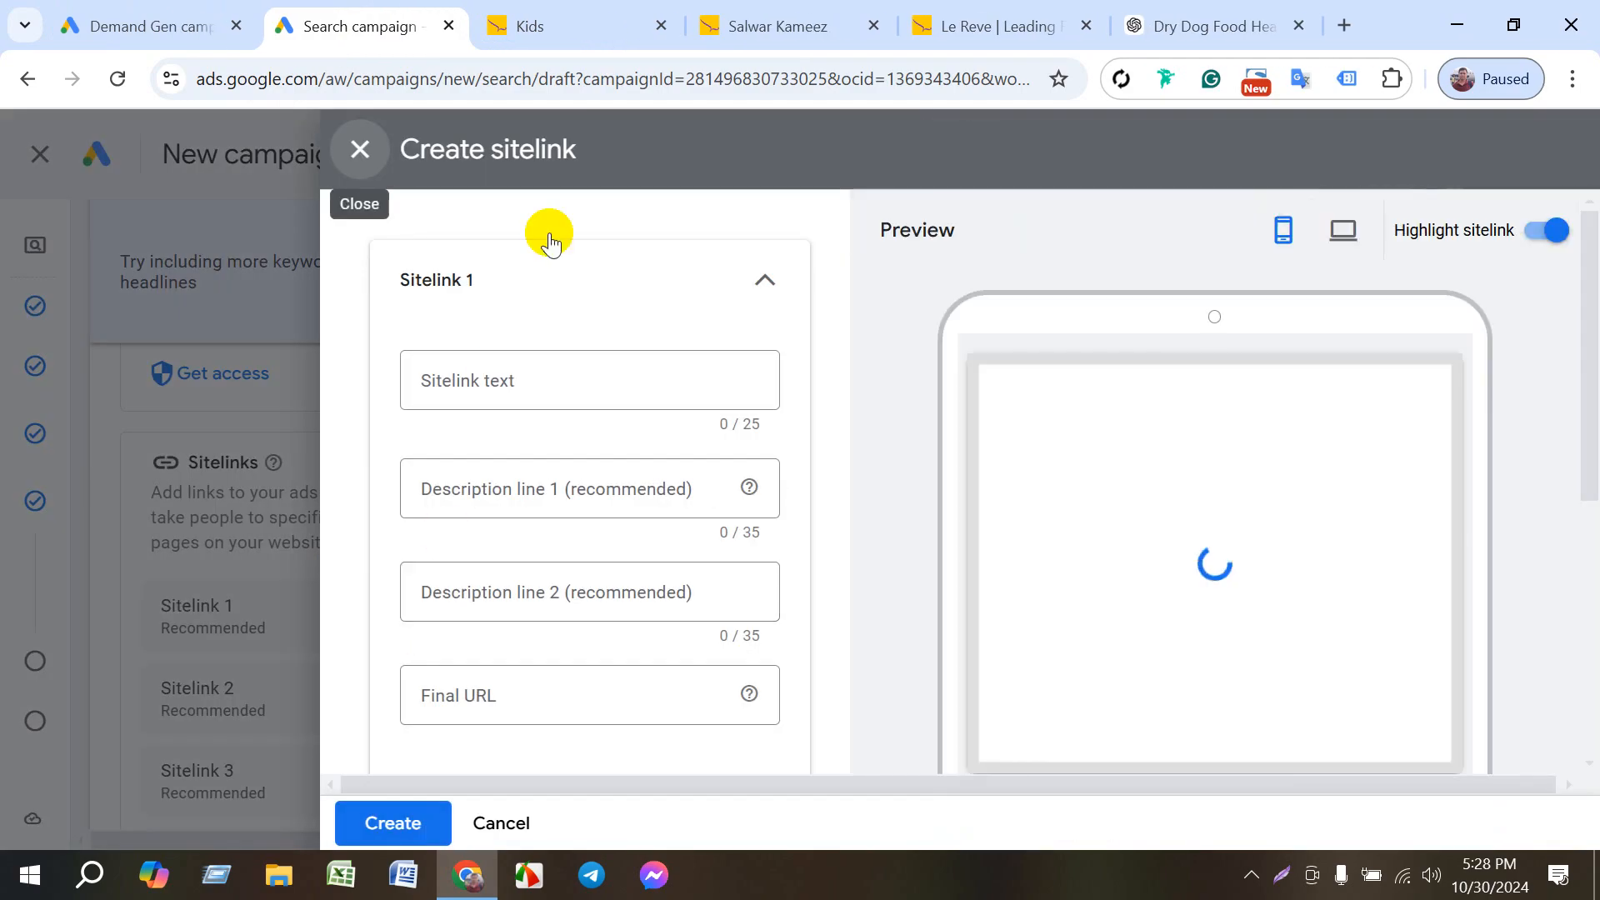
- Copy the web address of the Le Reve Salwar Kameez product page and return to the sitelink form
mouse_move(779, 38)
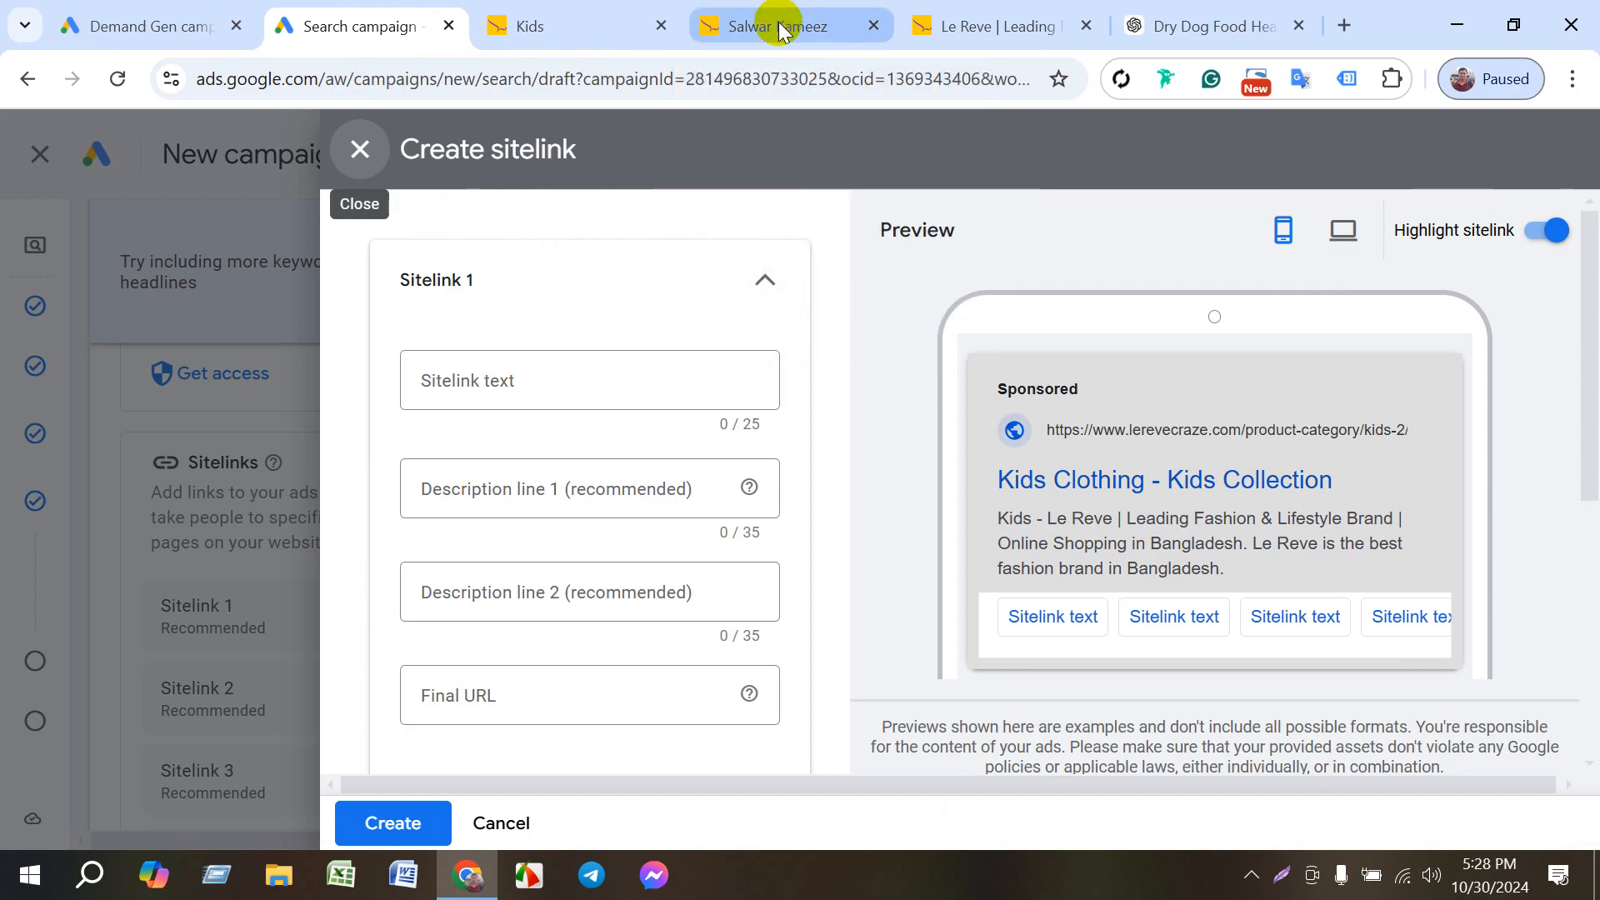
click(771, 25)
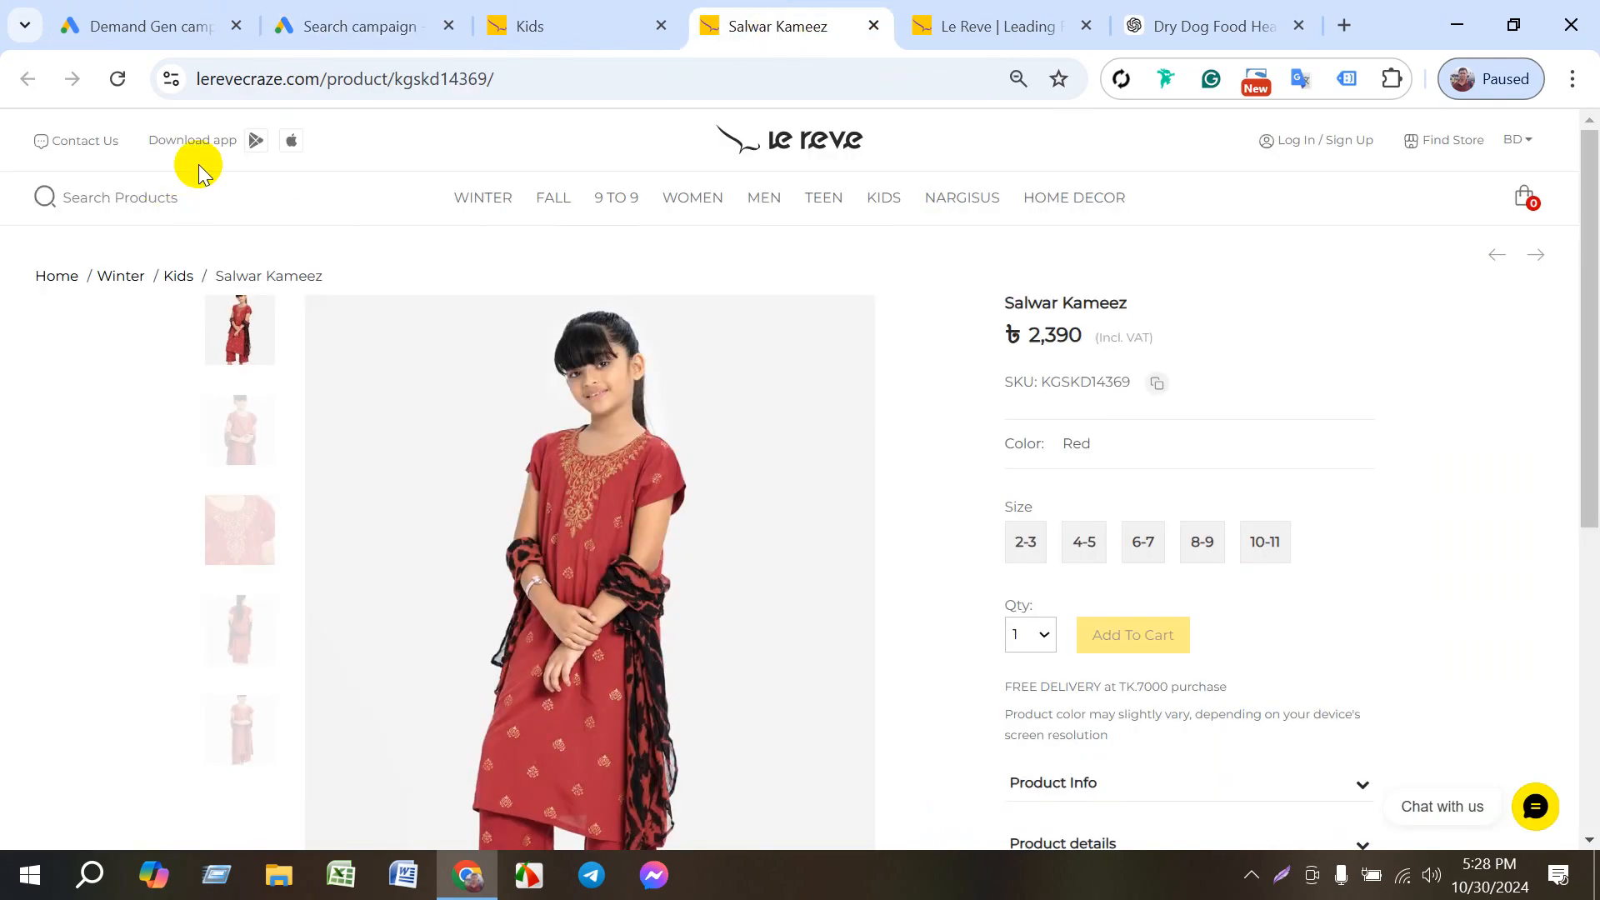
click(297, 82)
key(ctrl+c)
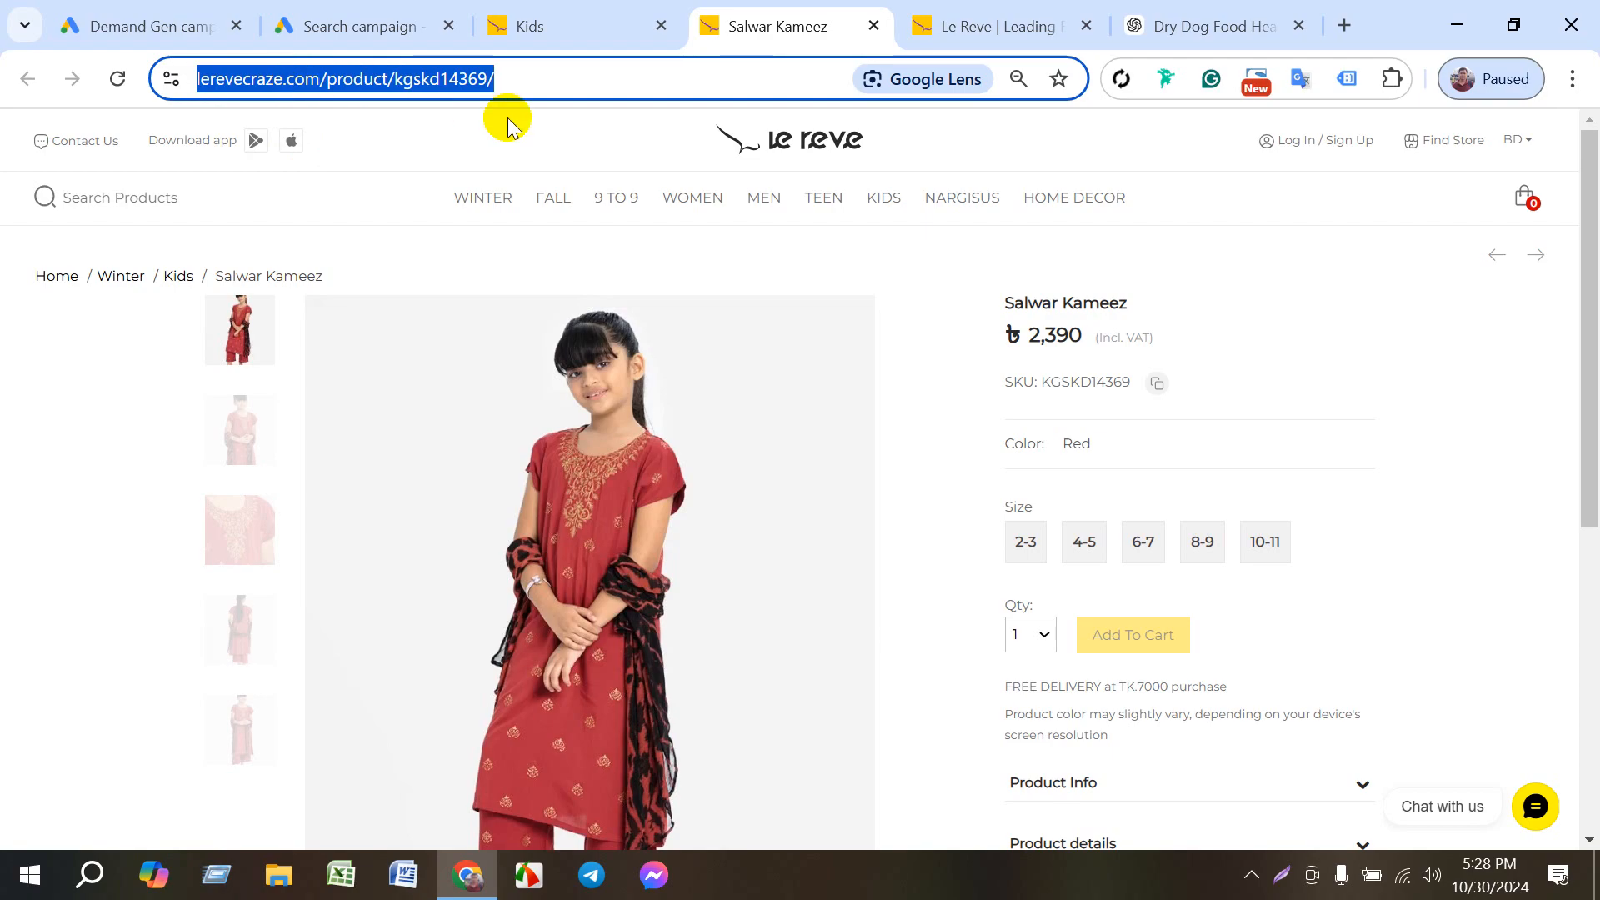
click(340, 25)
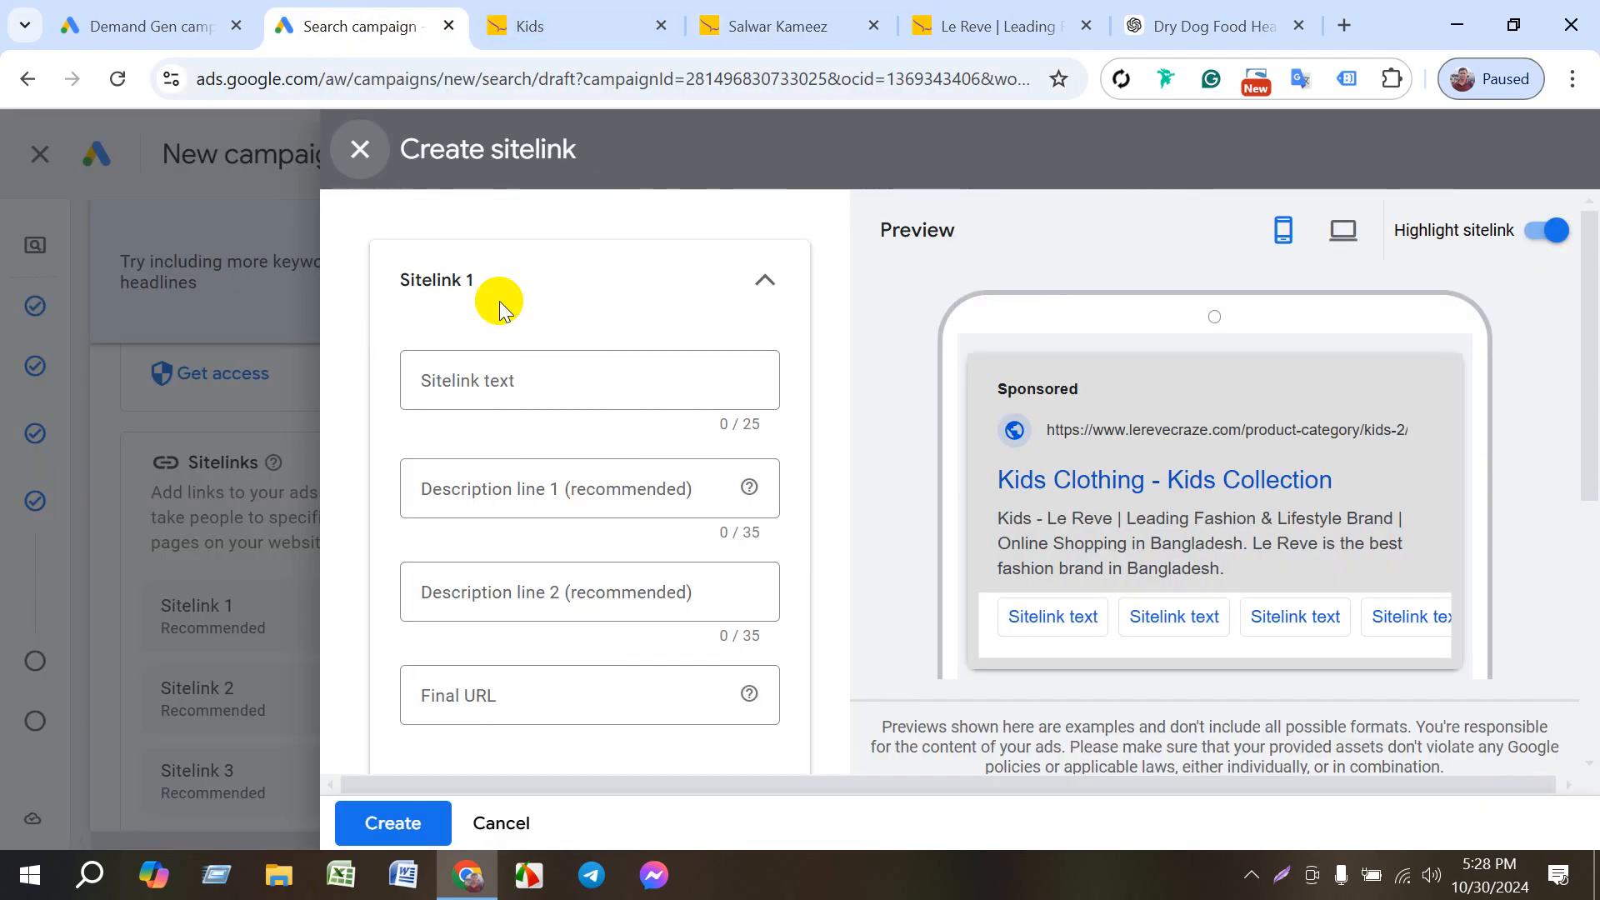
click(495, 379)
key(ctrl+v)
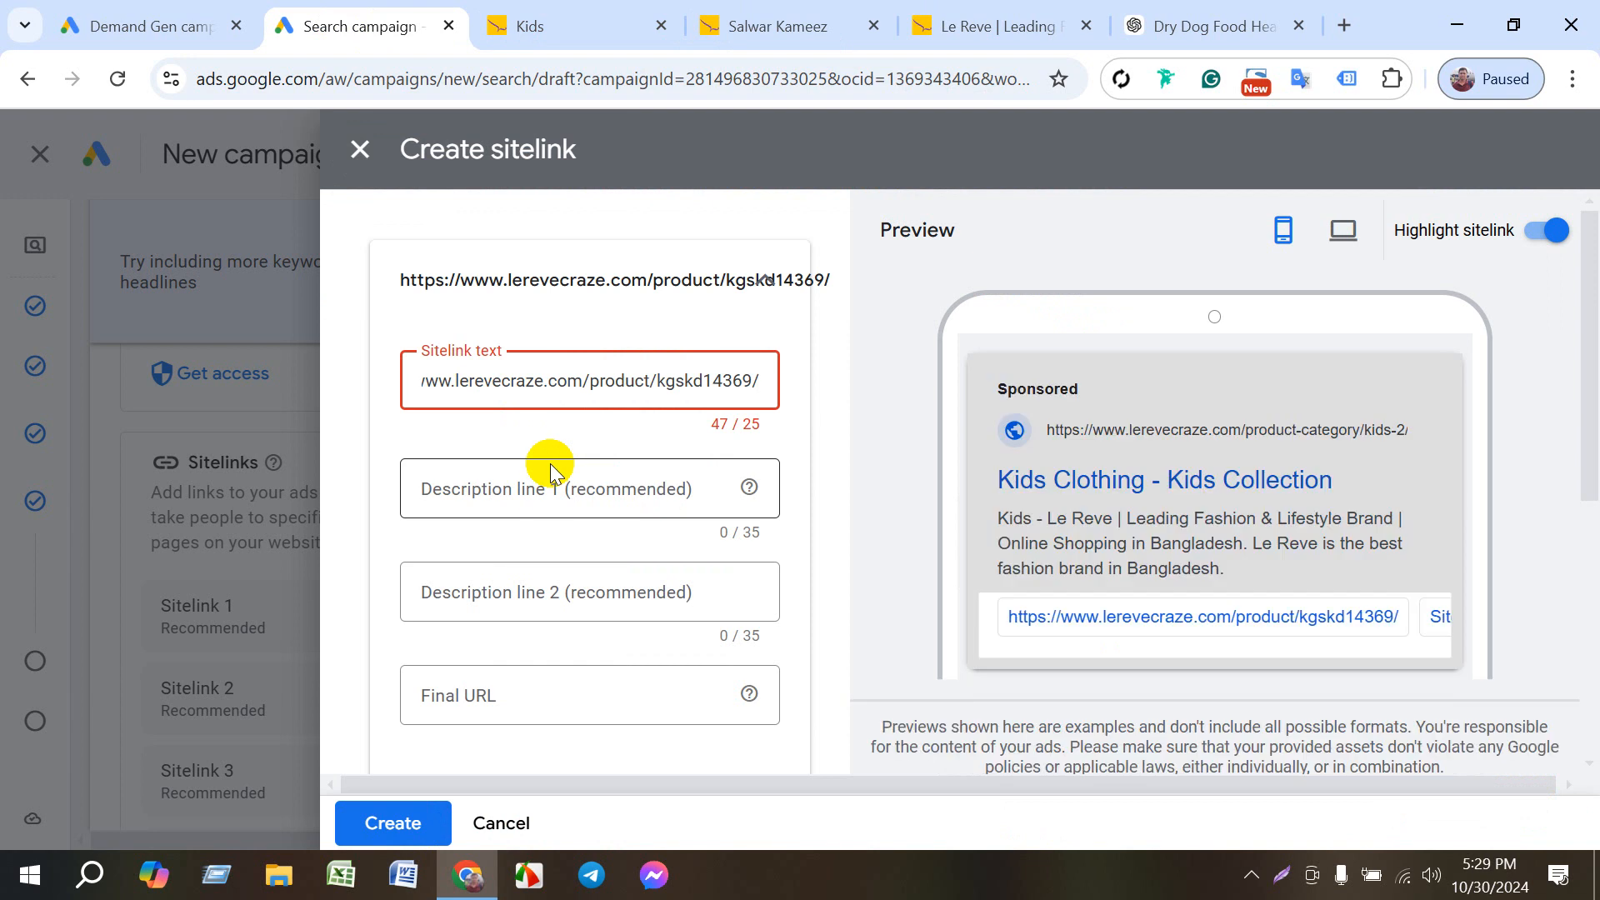
click(536, 489)
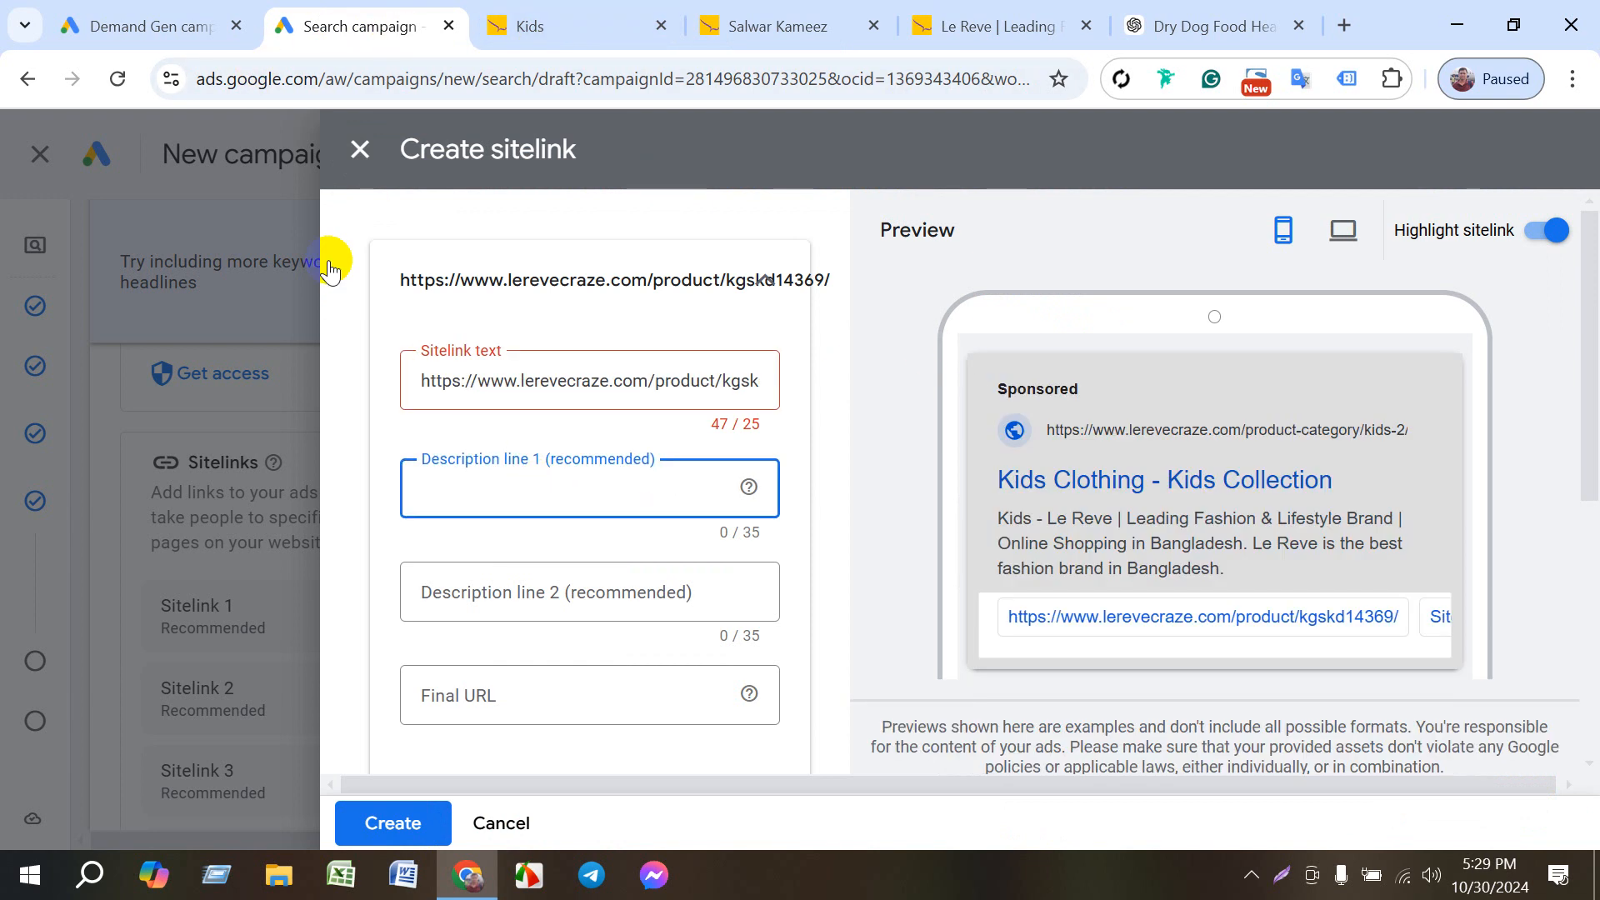
click(358, 152)
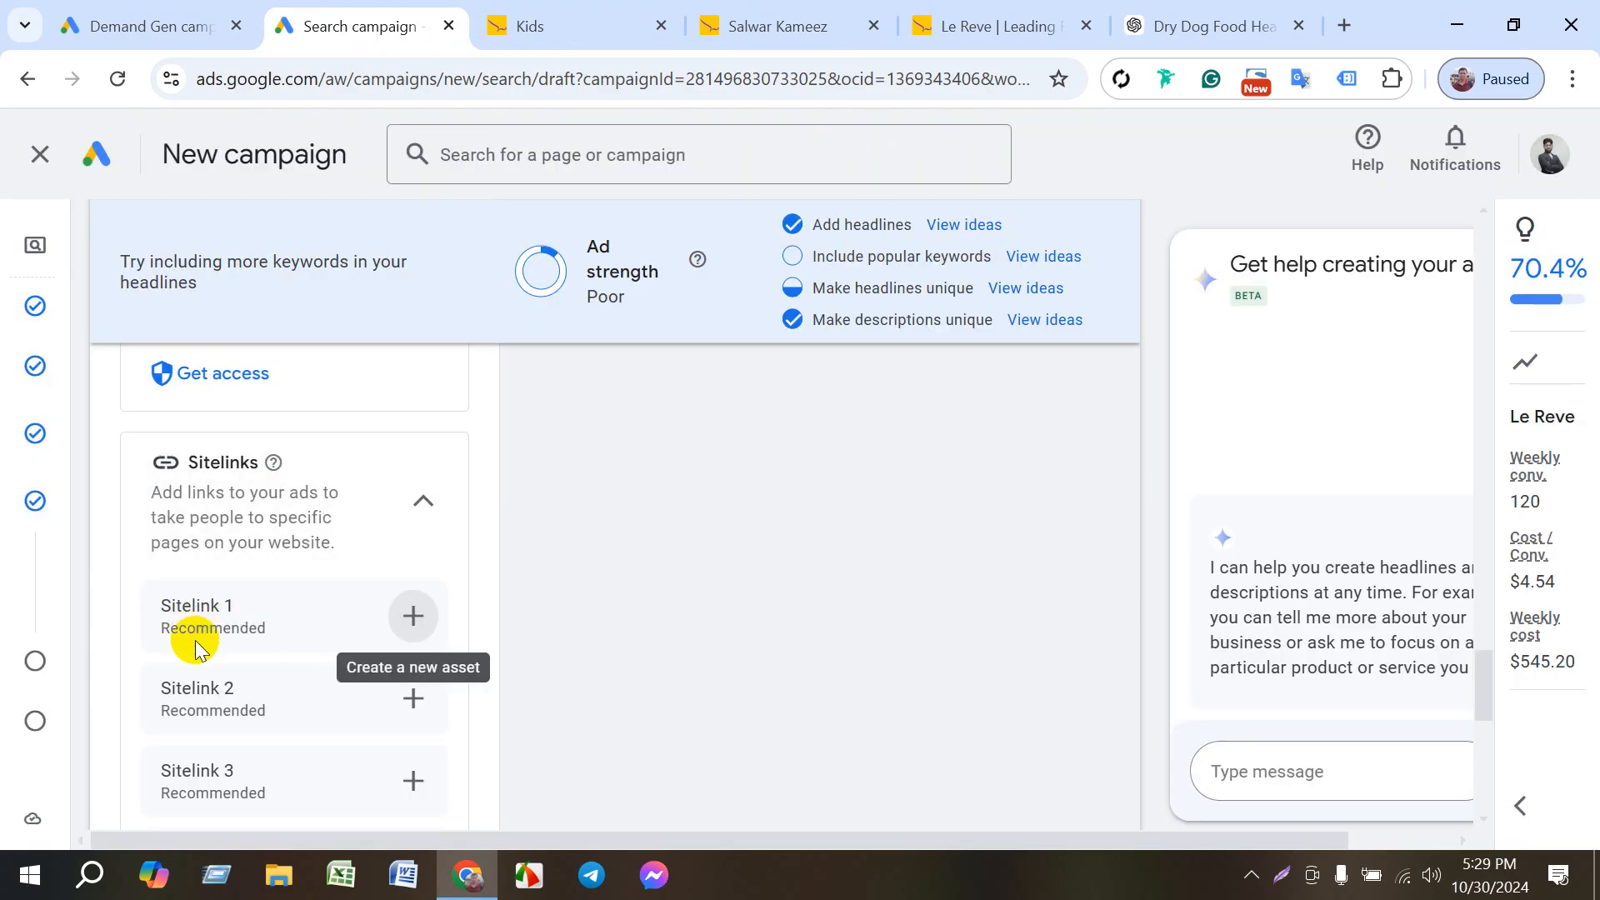
click(415, 616)
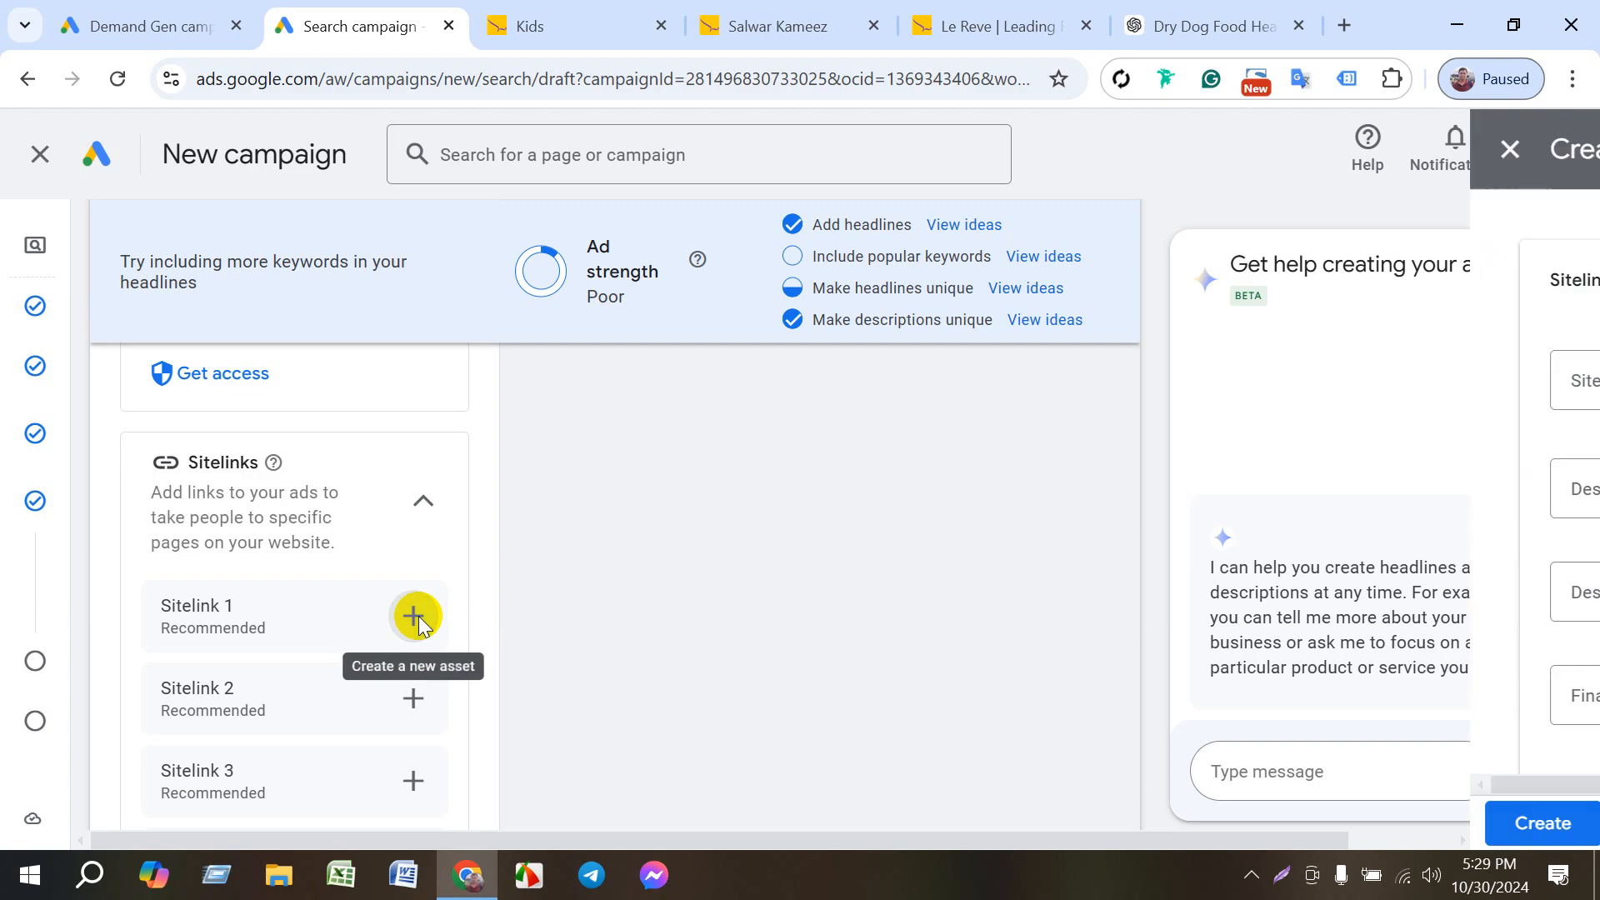
click(589, 383)
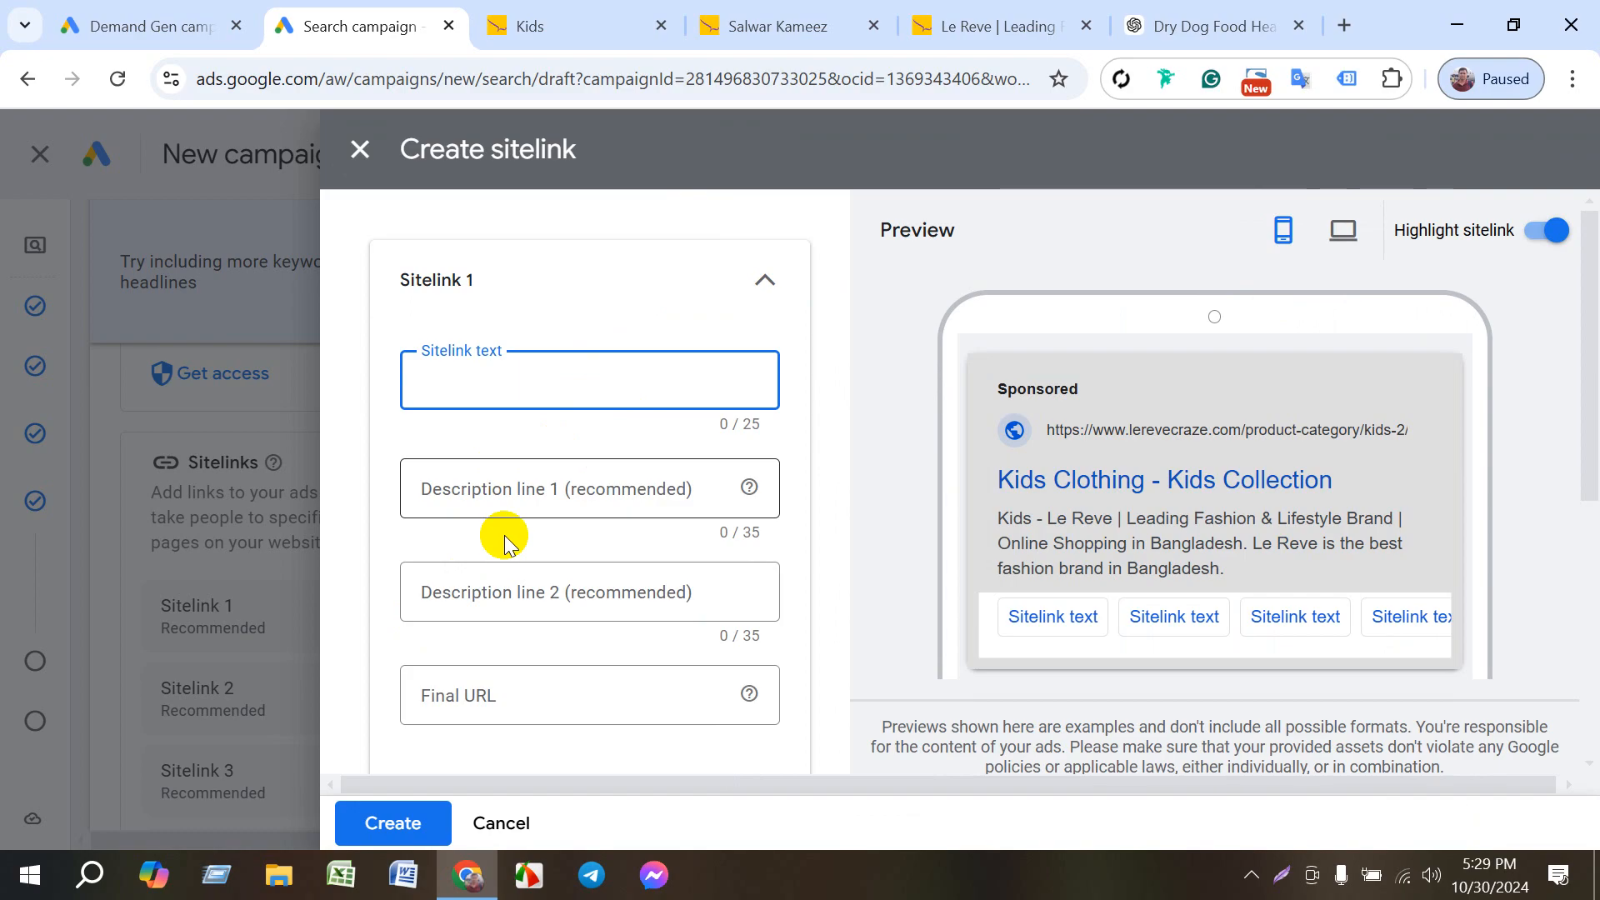
click(476, 700)
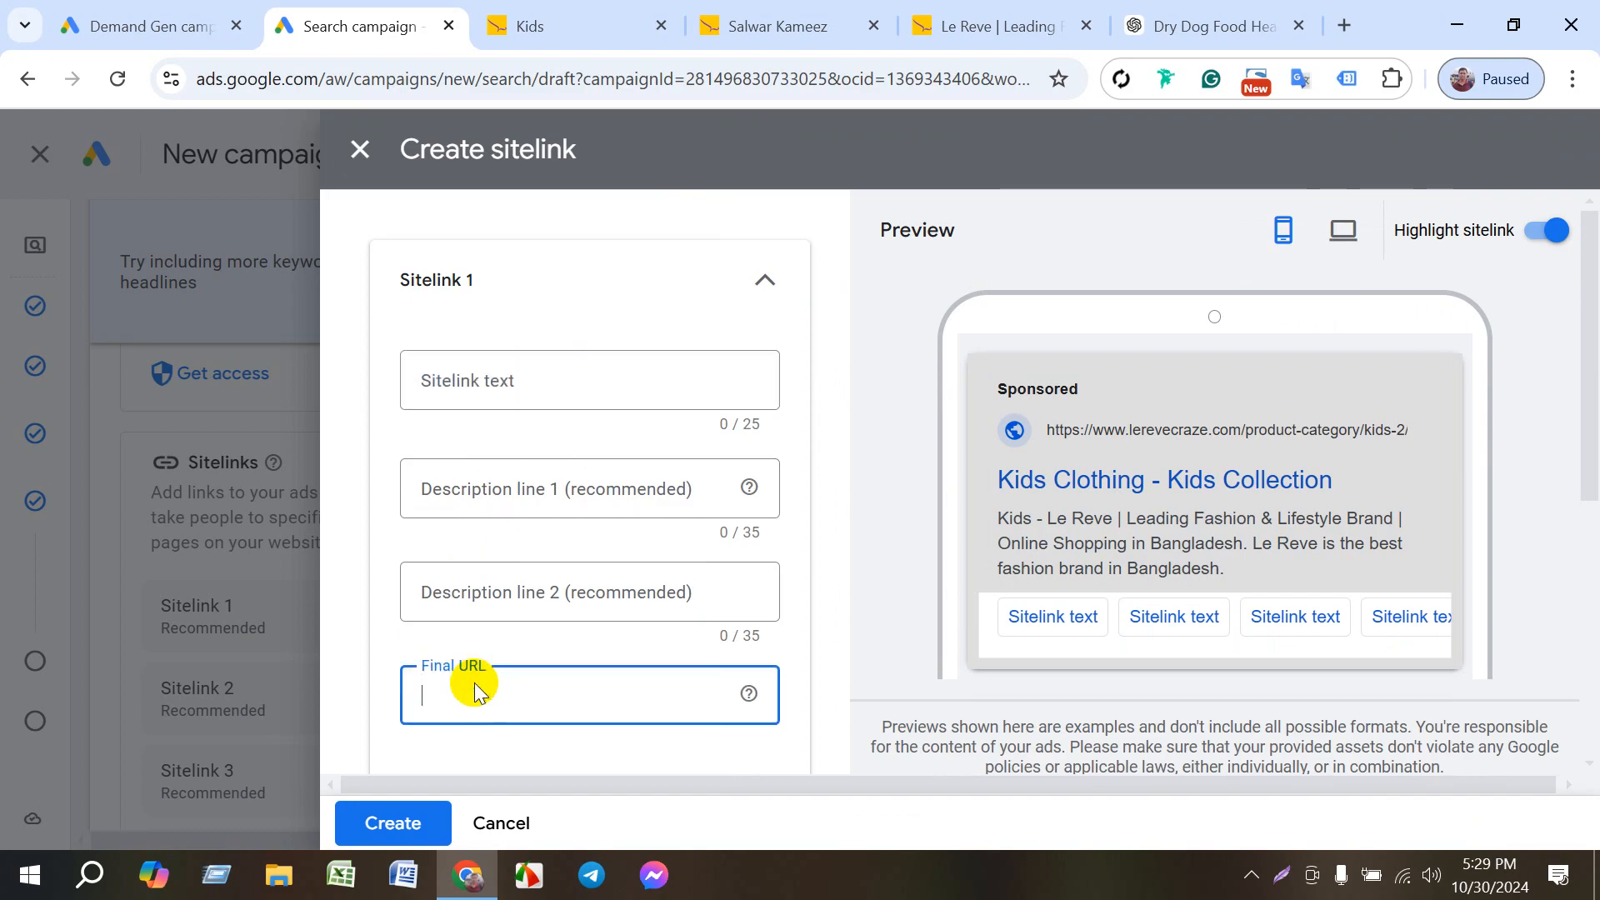
key(ctrl+v)
- Set the sitelink text of Sitelink 1 to "kids"
click(486, 388)
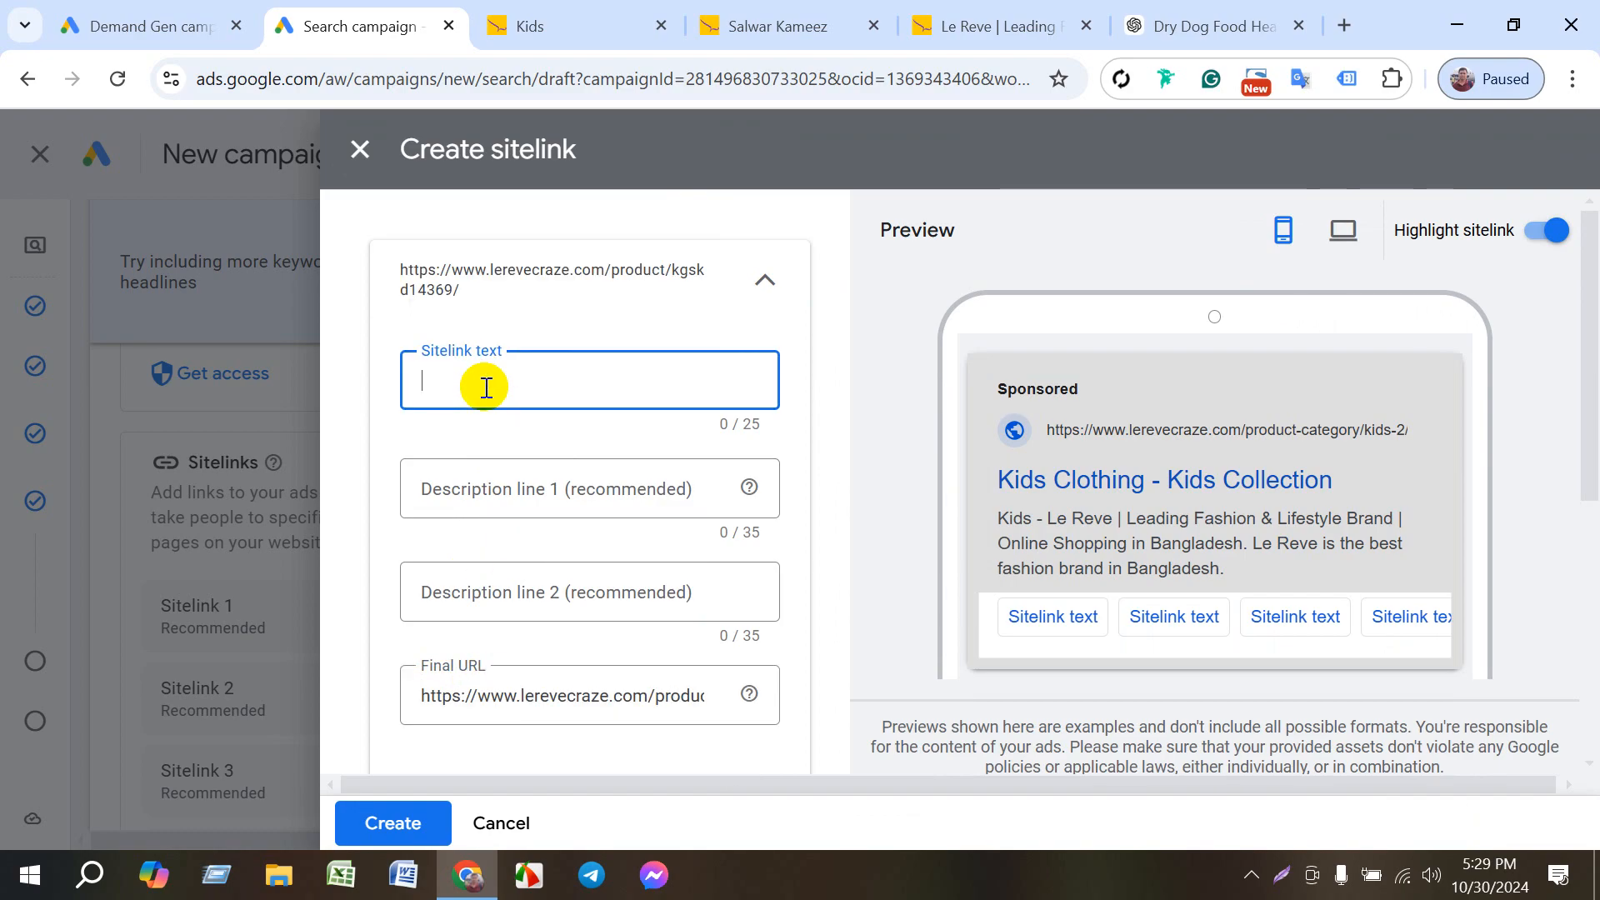
click(761, 22)
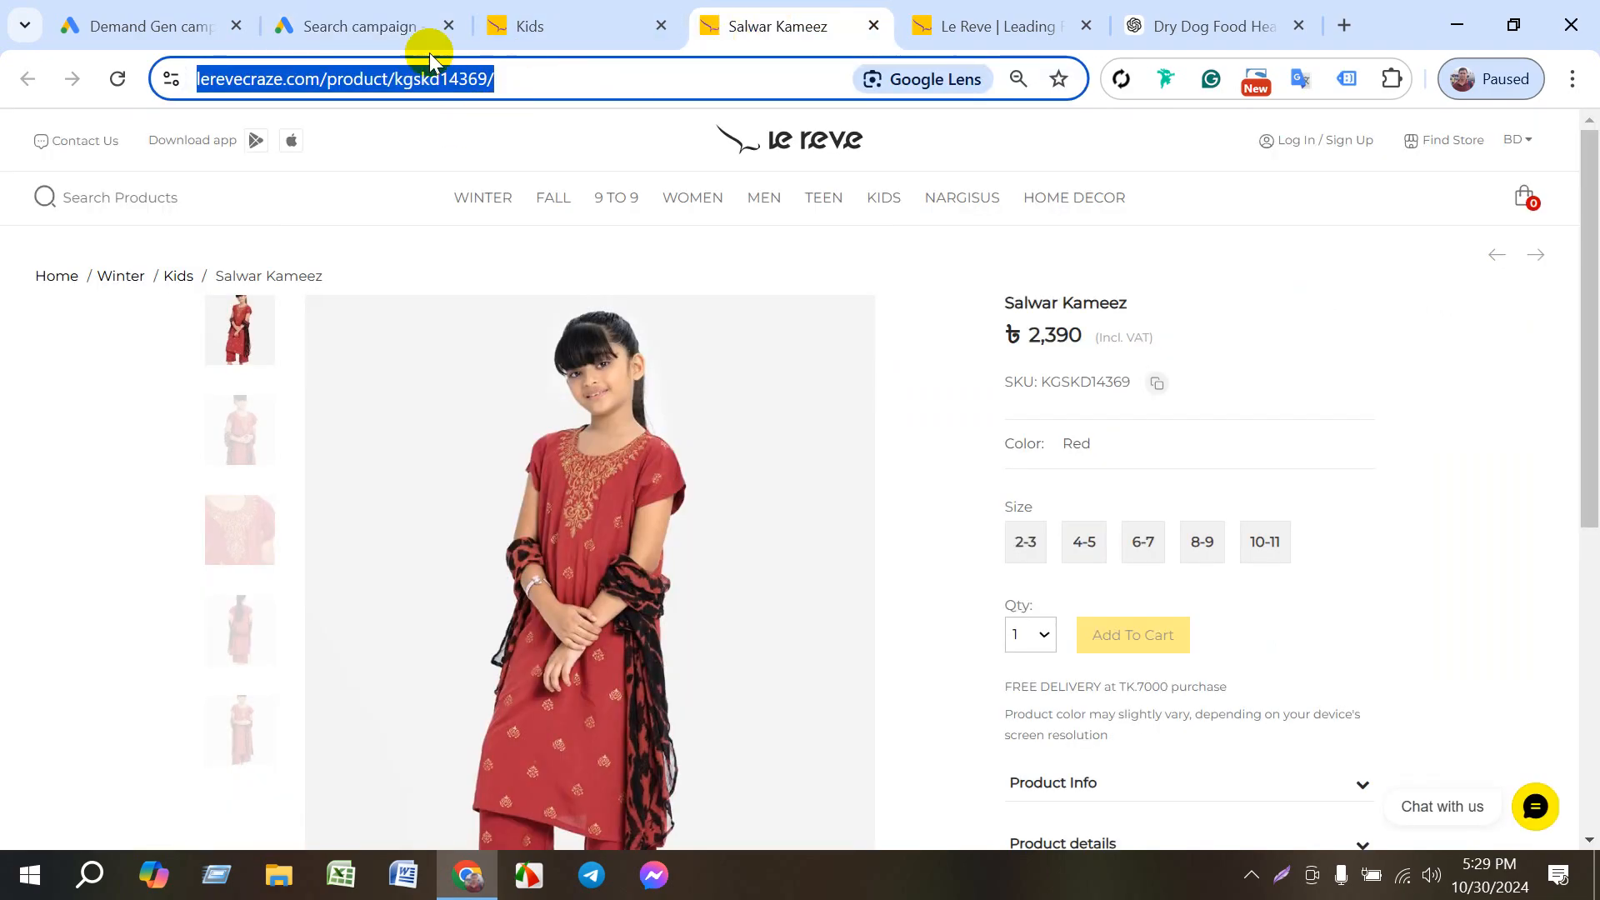
click(350, 29)
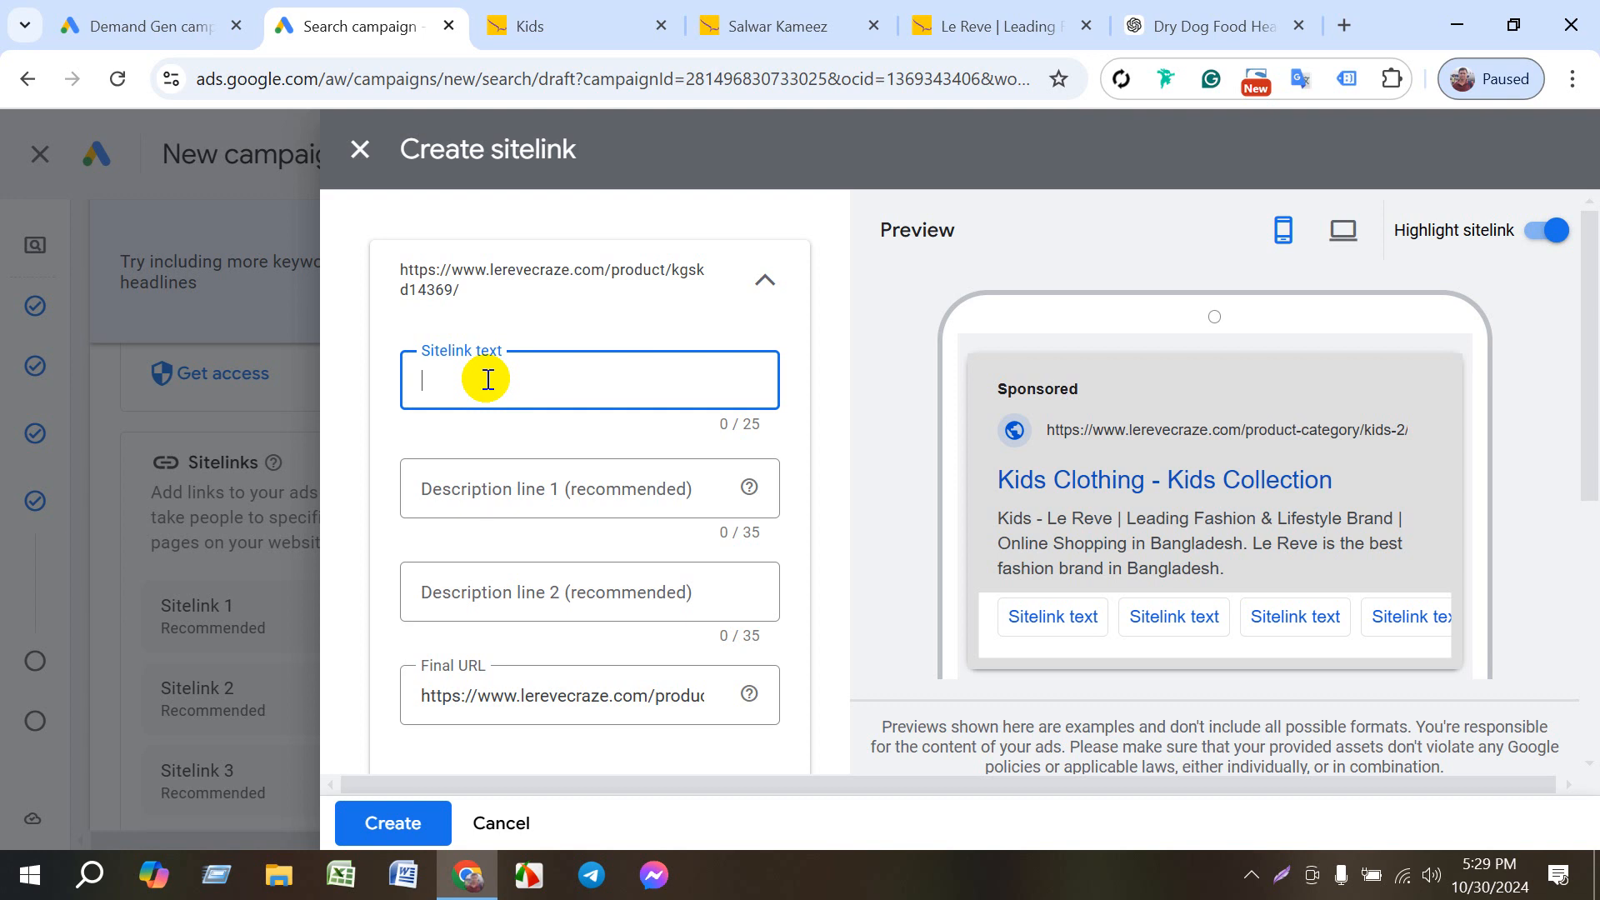
text(kids)
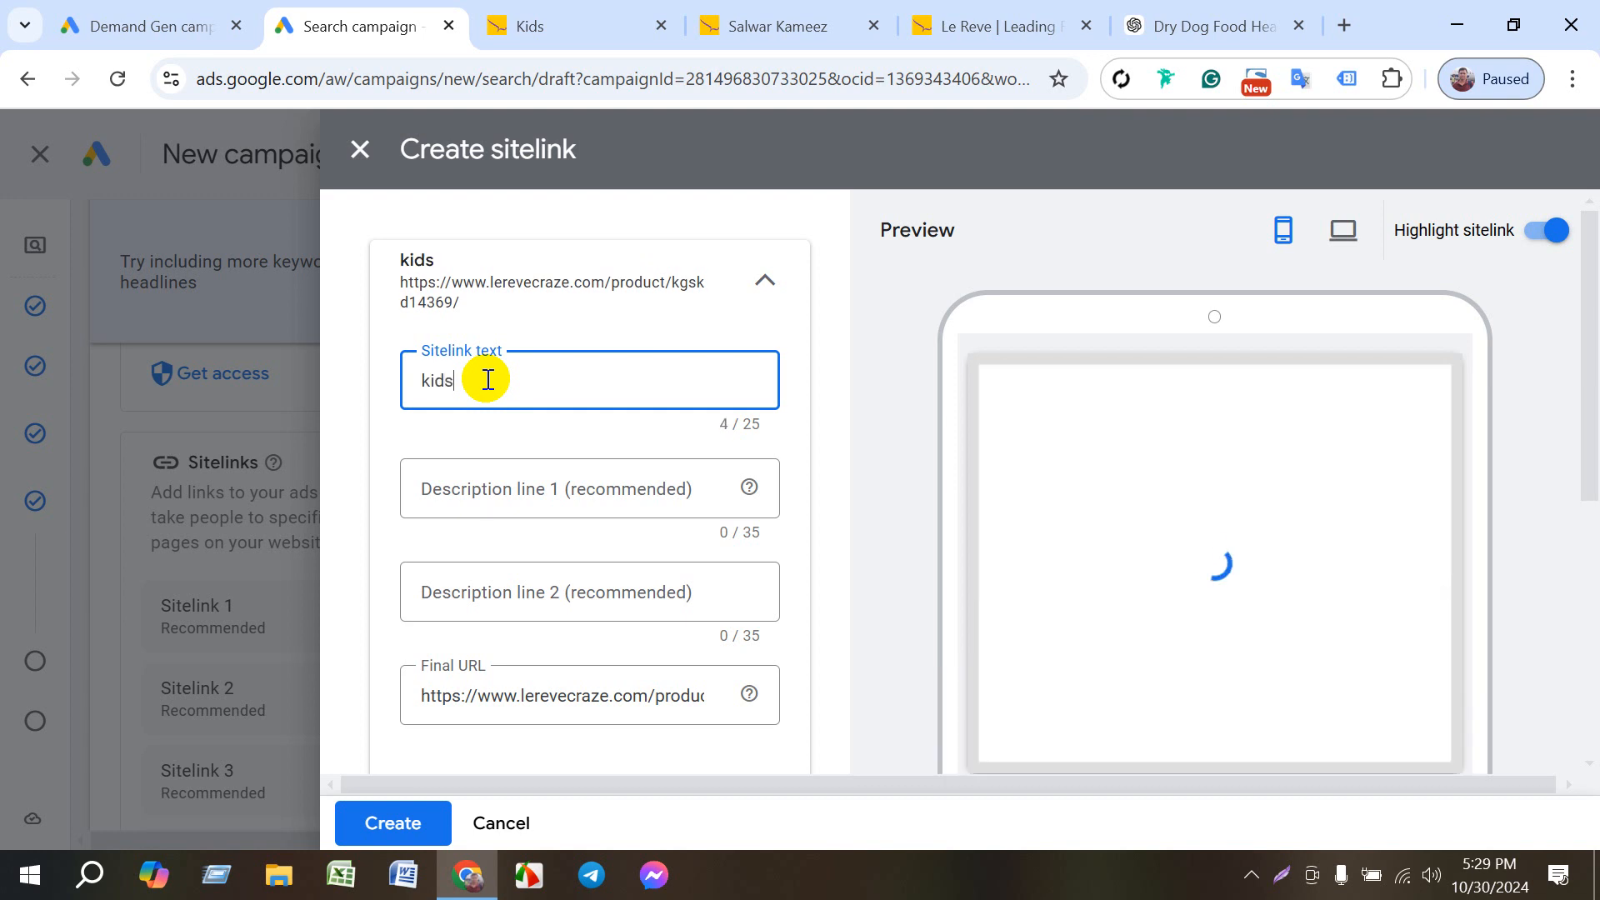
text( co)
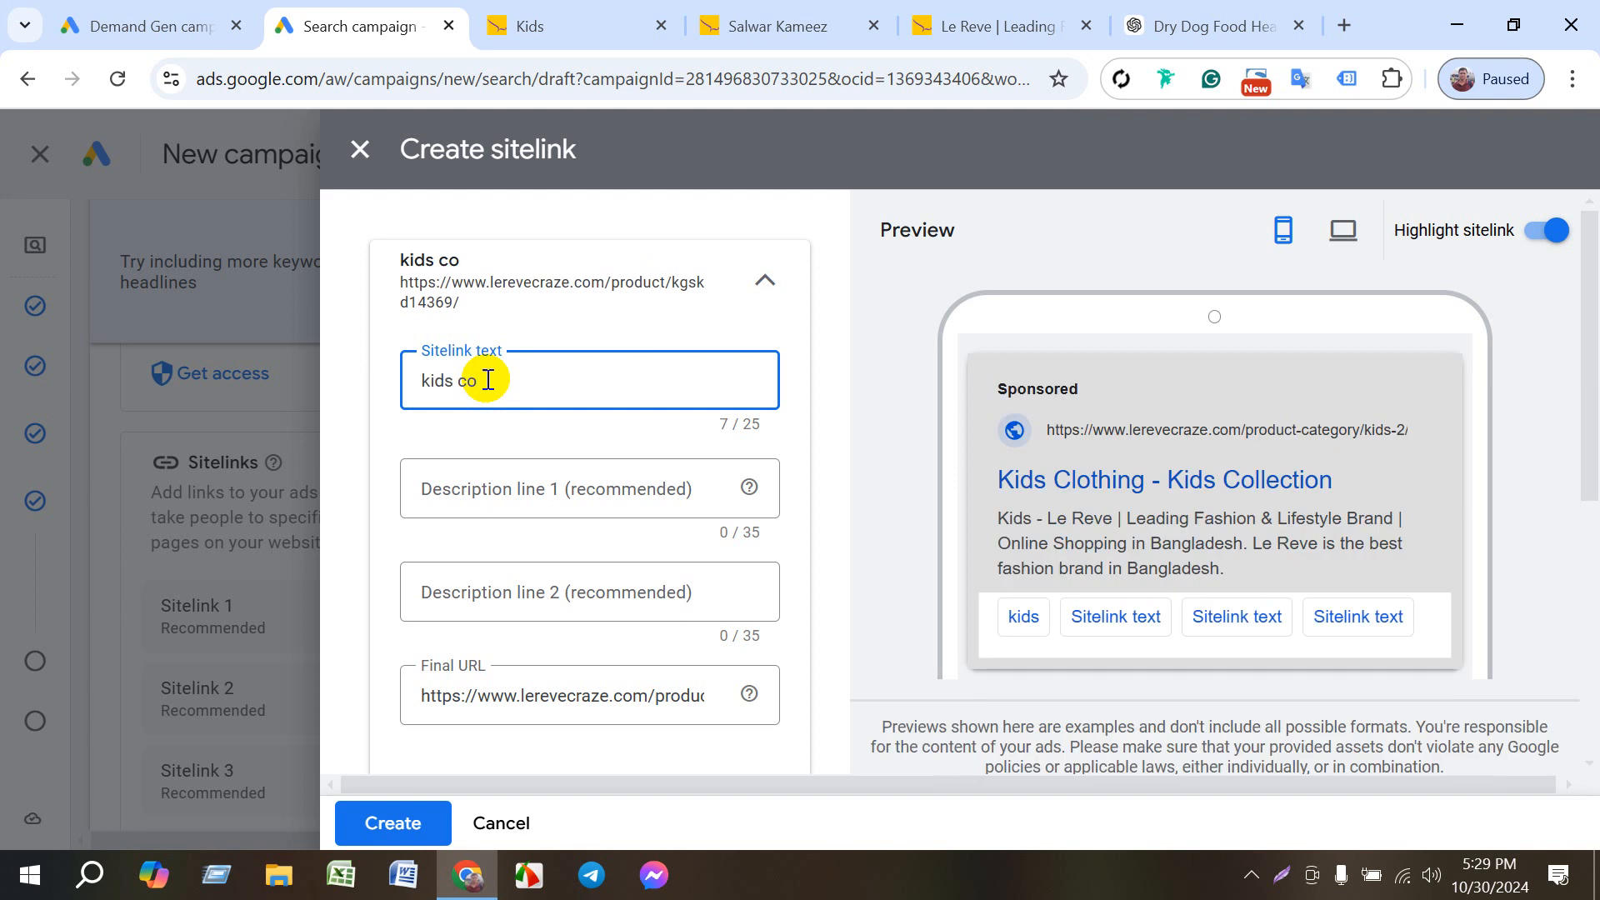
text(lo)
key(BackSpace)
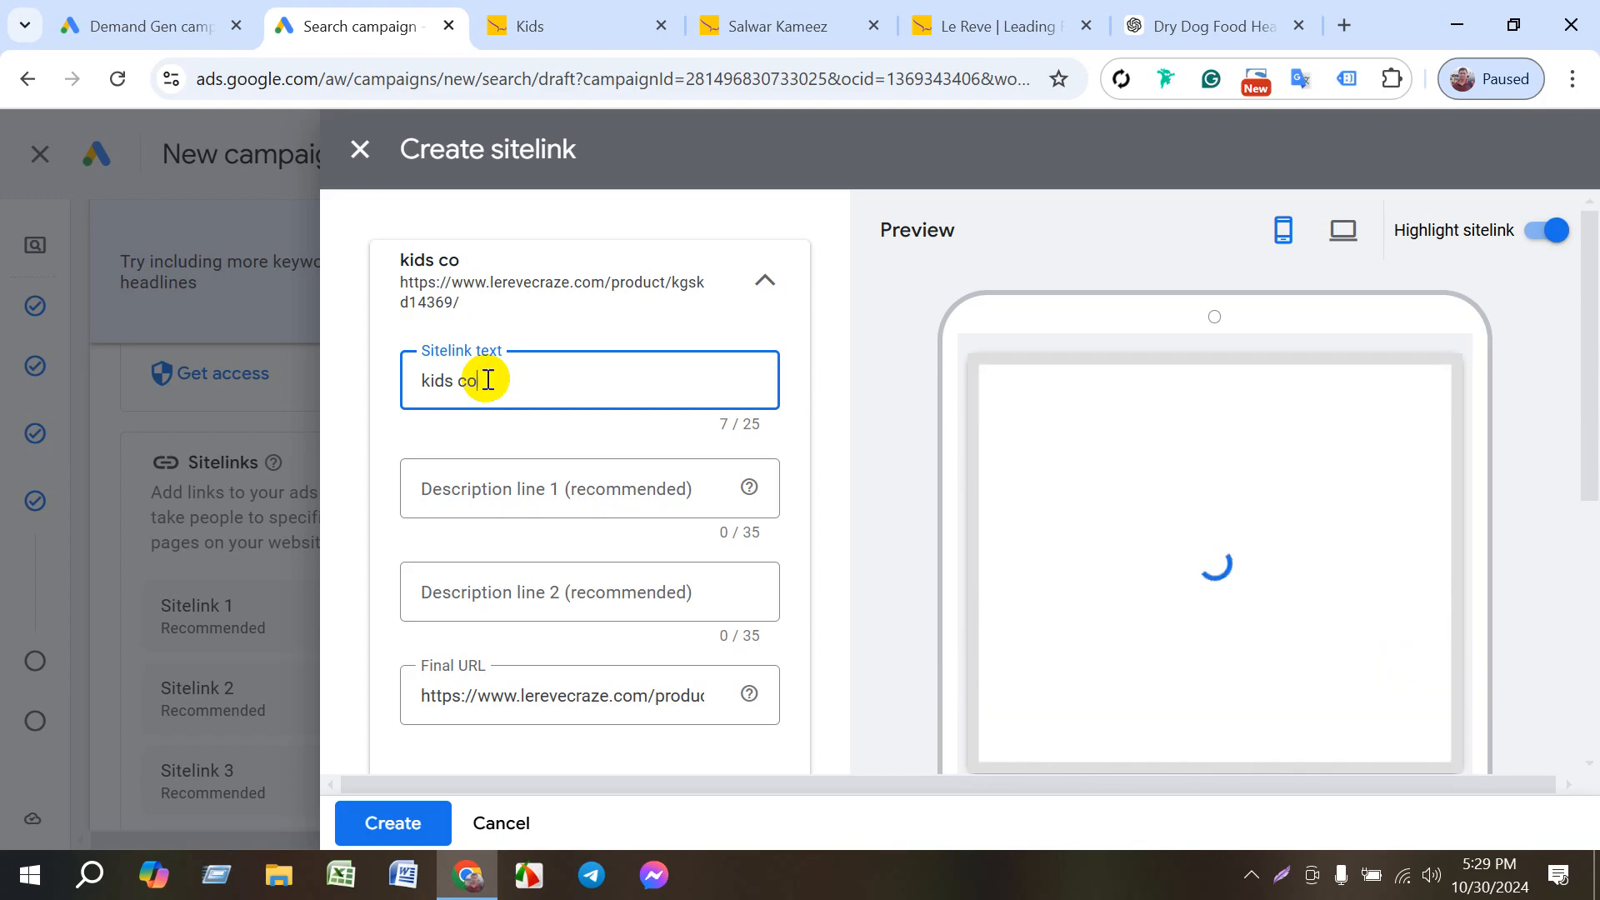
key(BackSpace)
key(BackSpace)
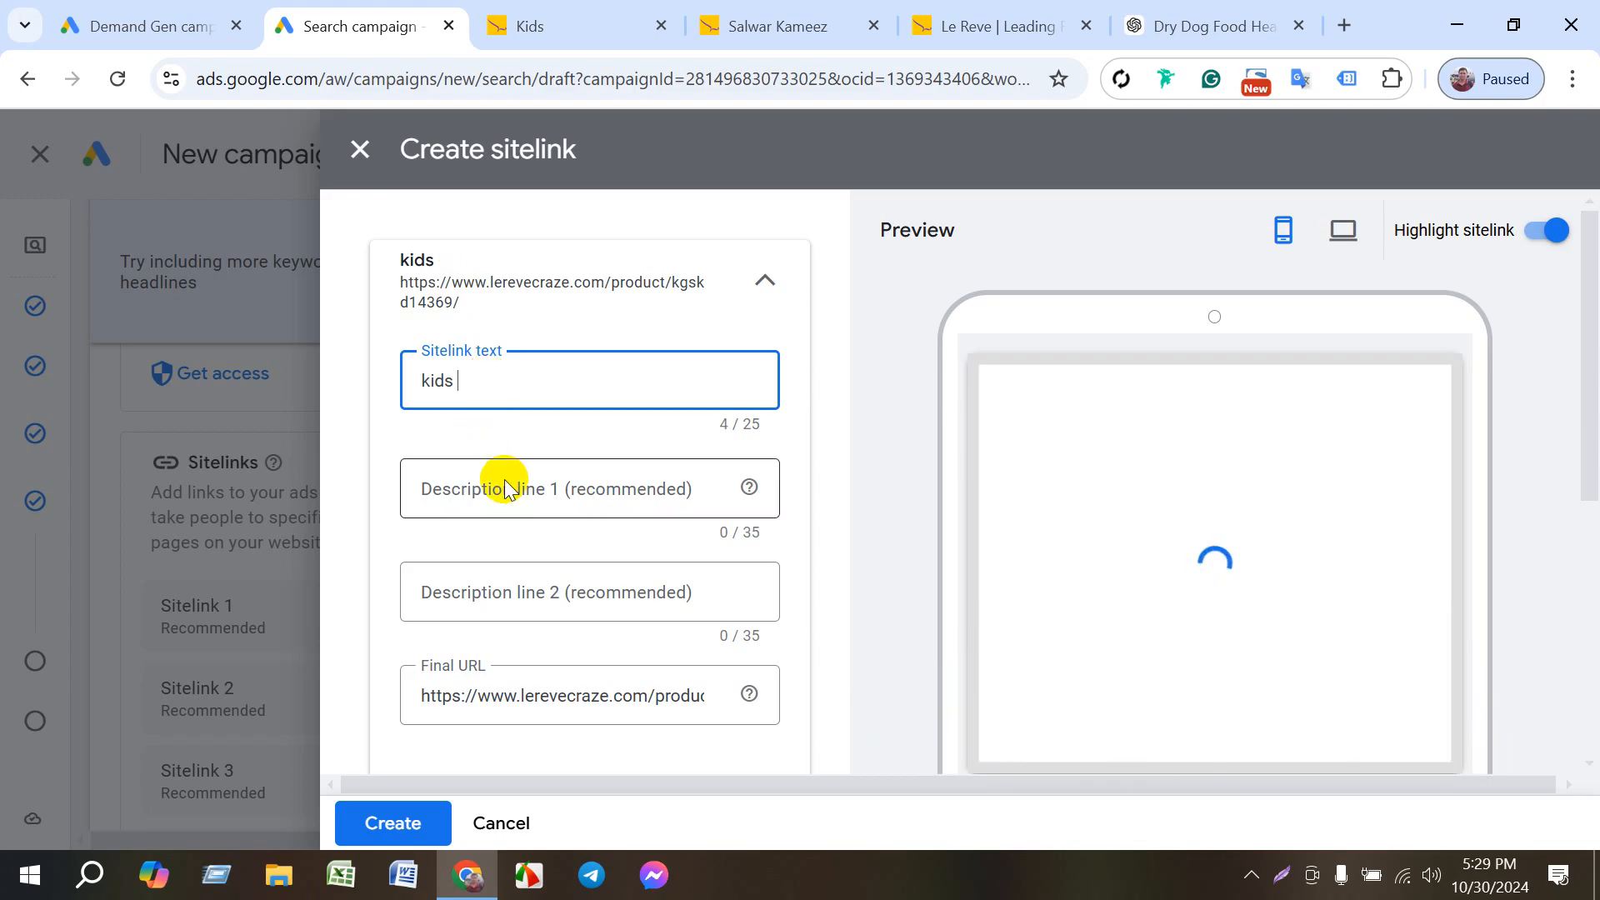
- Look through the Le Reve boys' category and winter collection for wording to use in the sitelink's description line 1
click(485, 494)
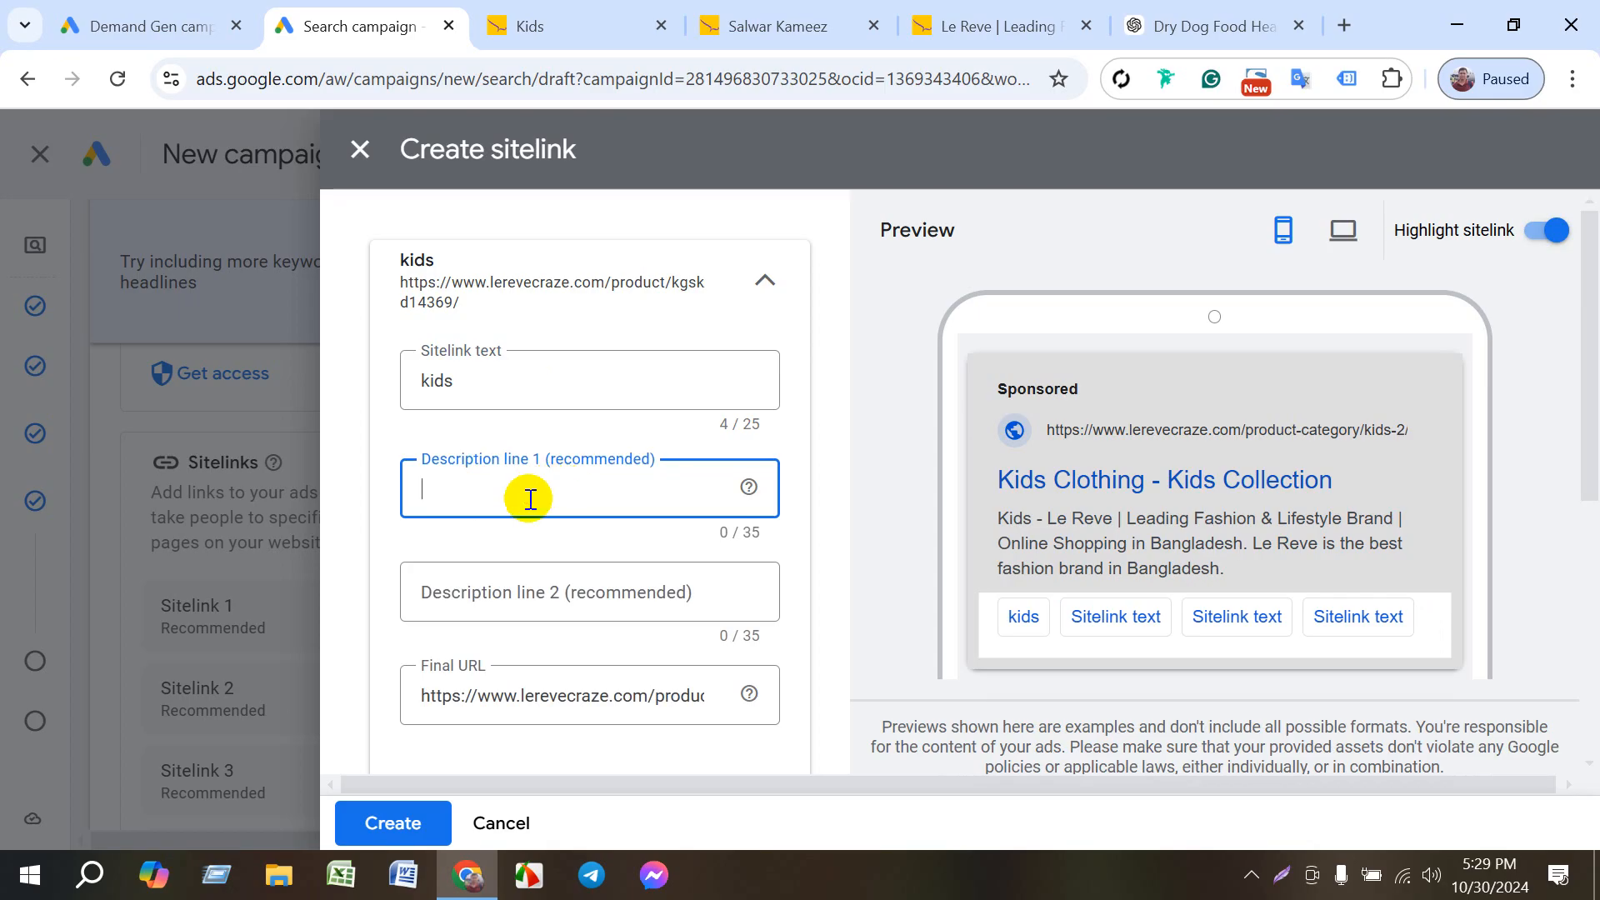
click(513, 593)
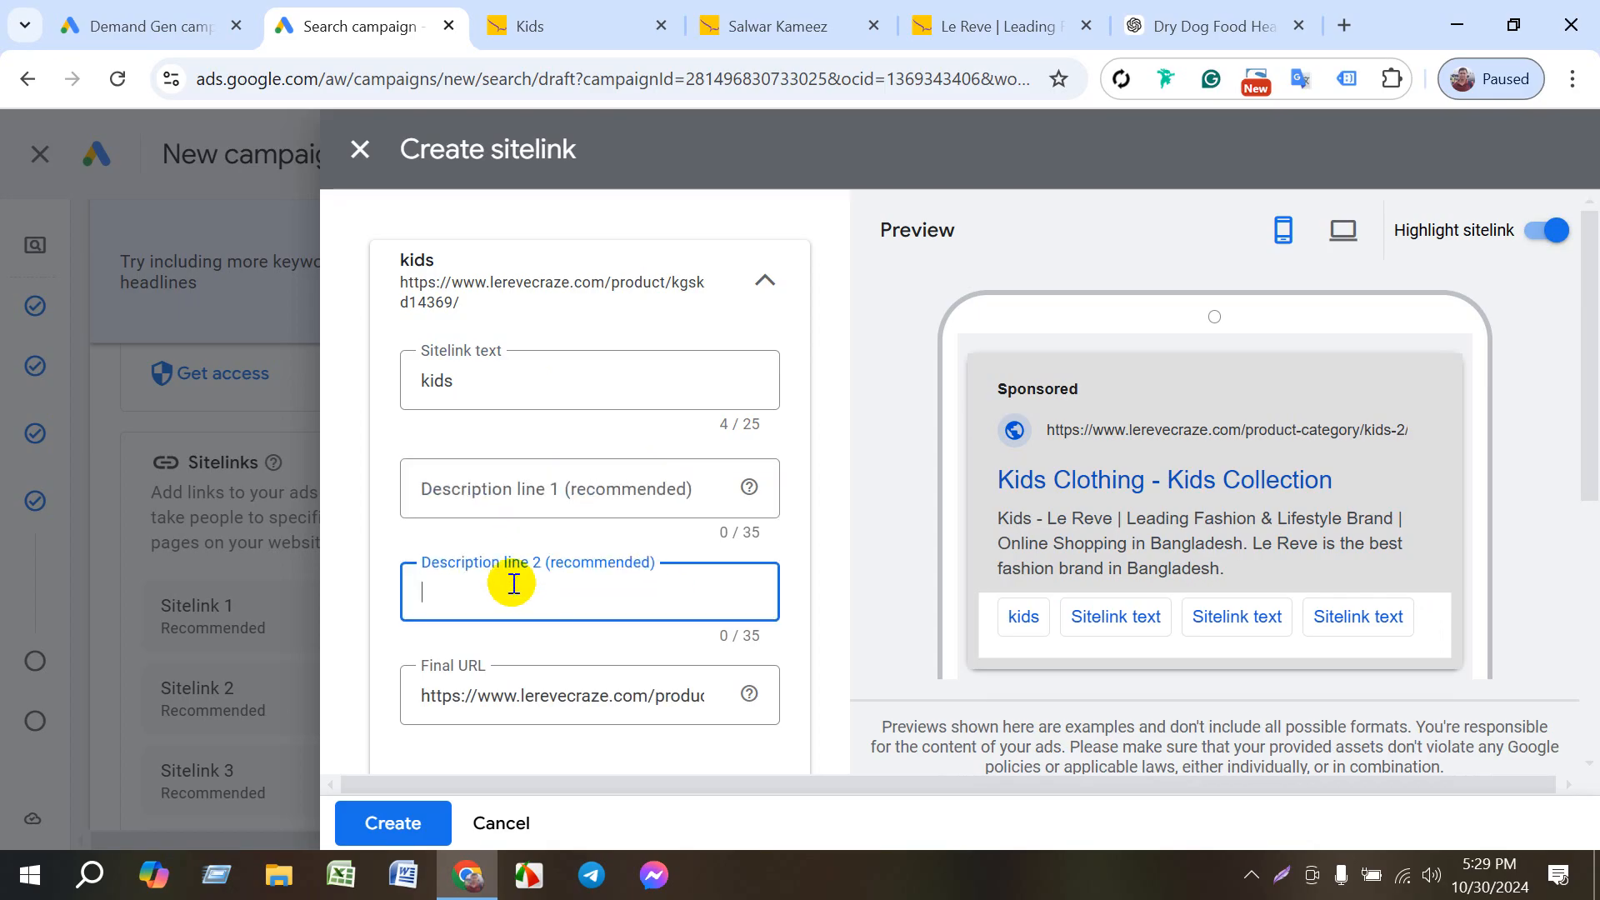
click(493, 484)
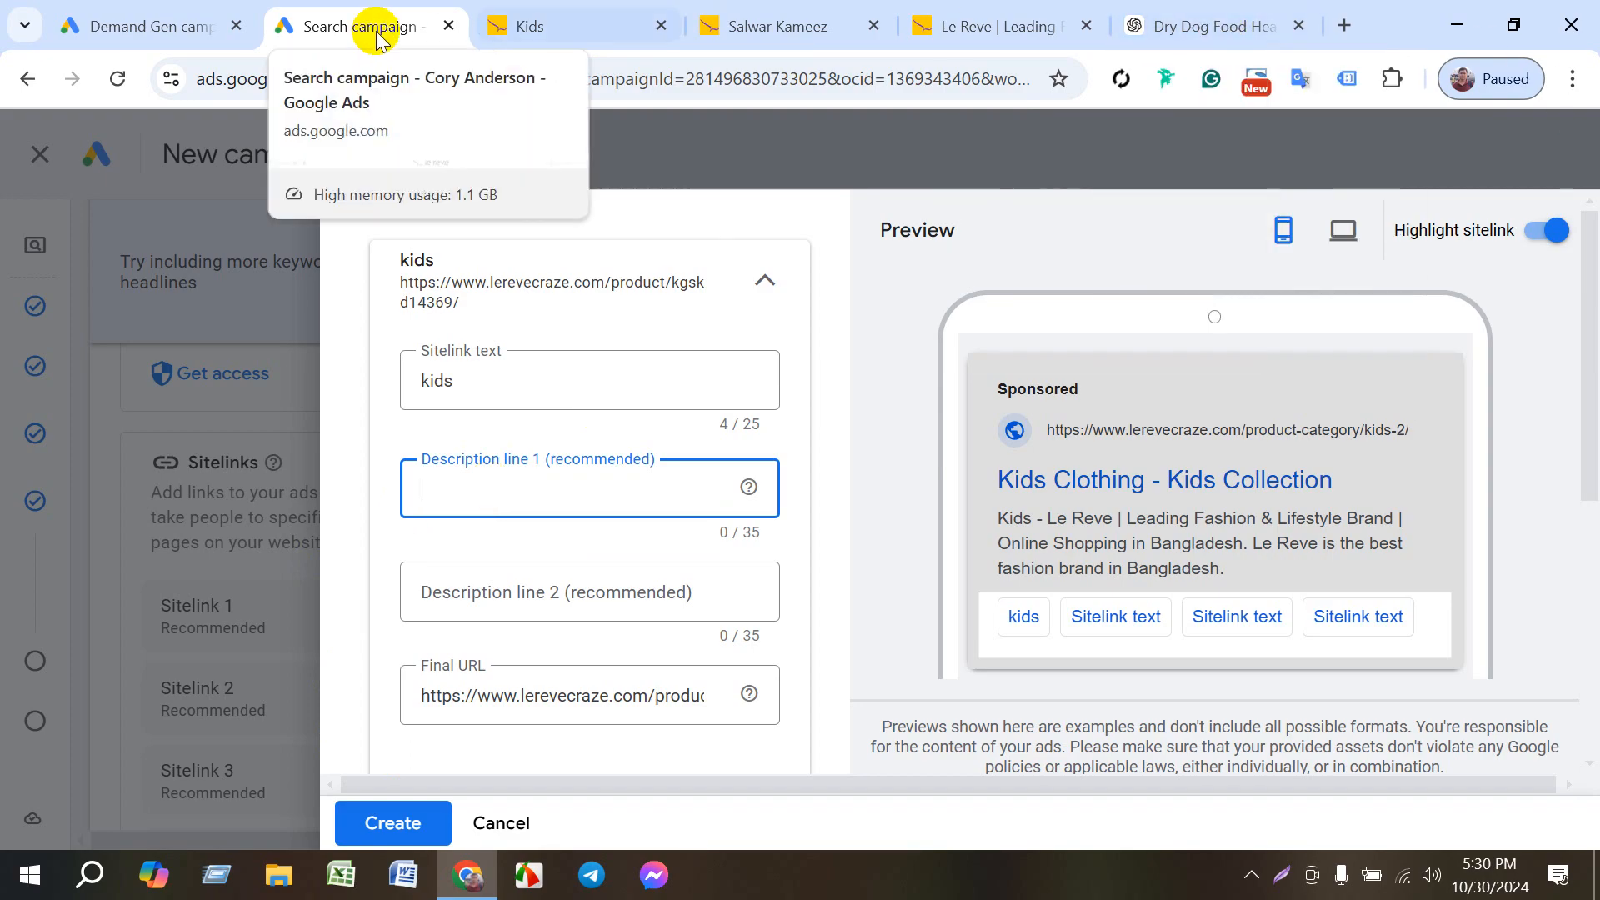
click(753, 27)
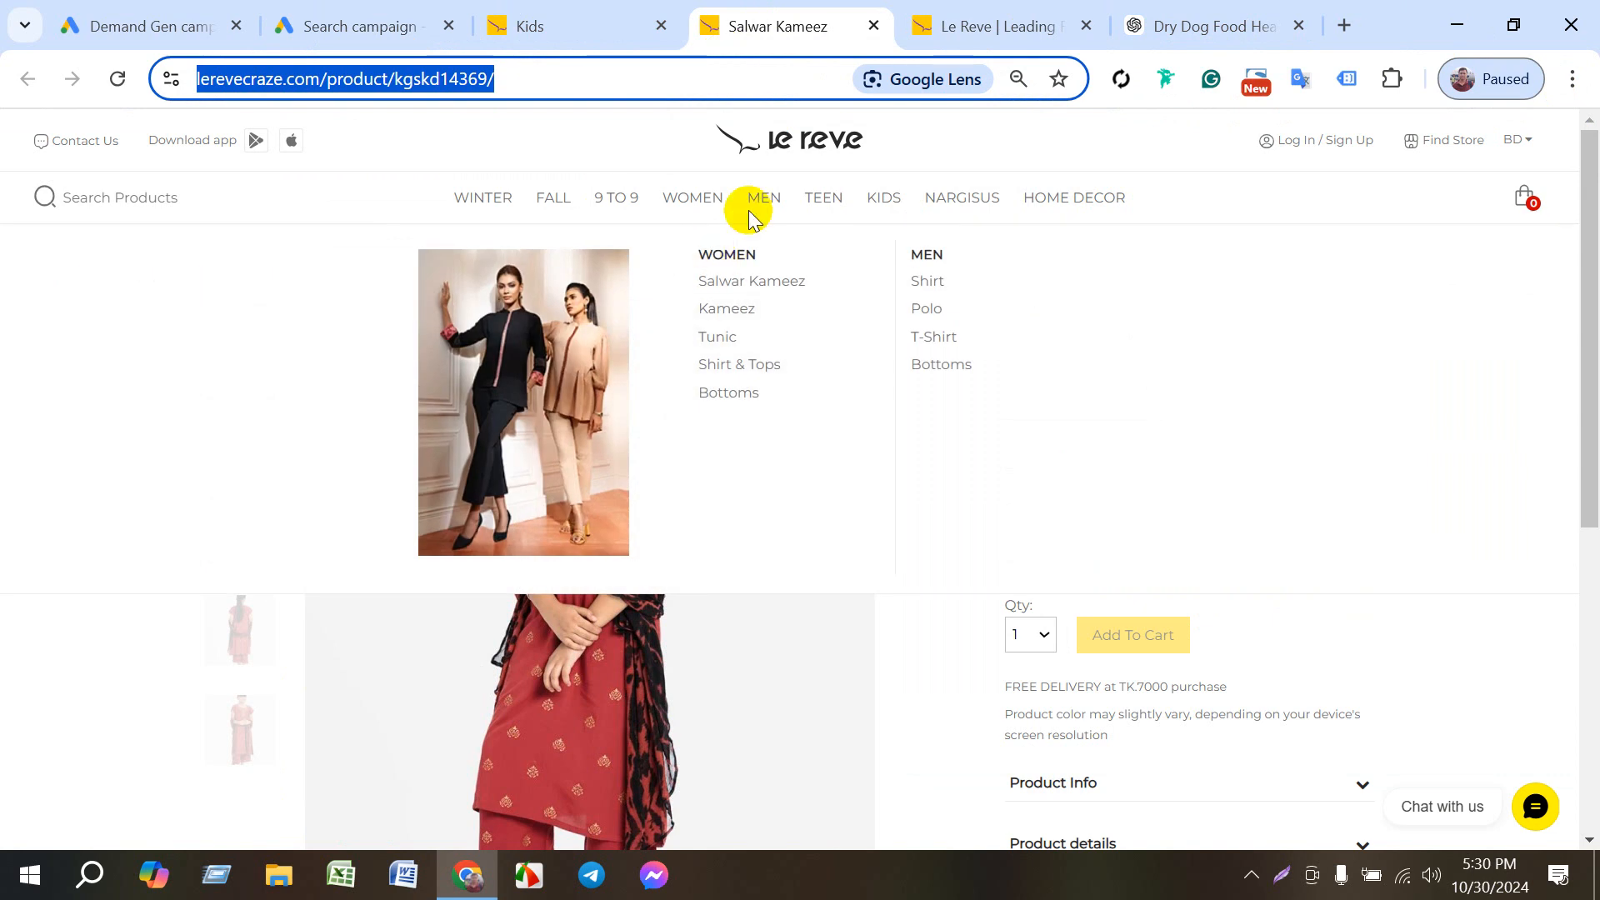
click(887, 201)
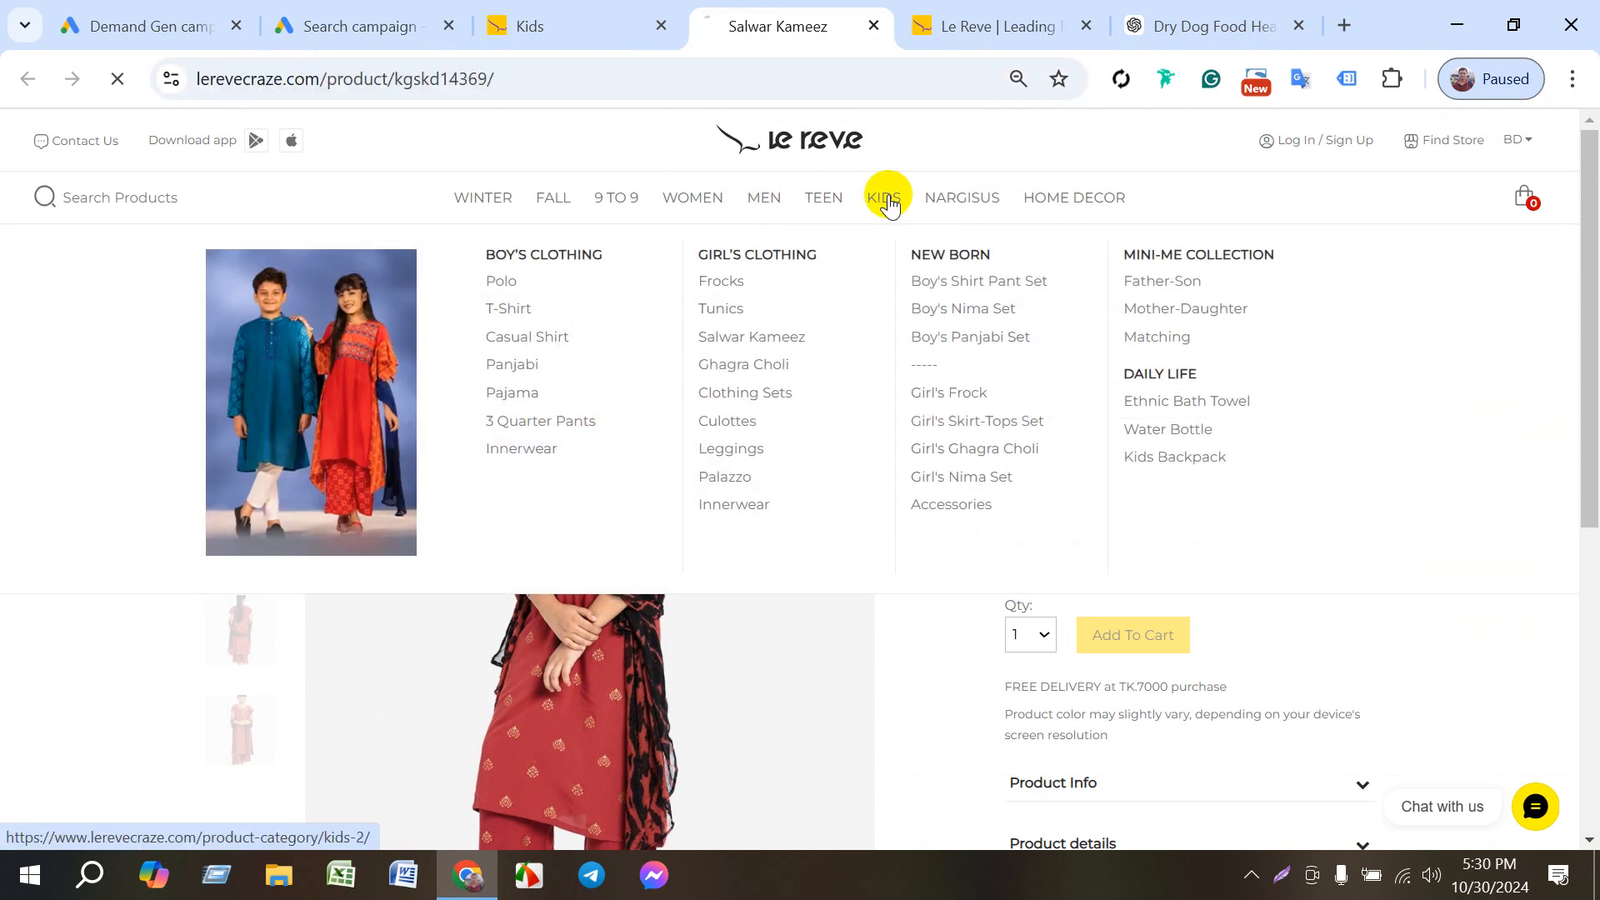
click(489, 252)
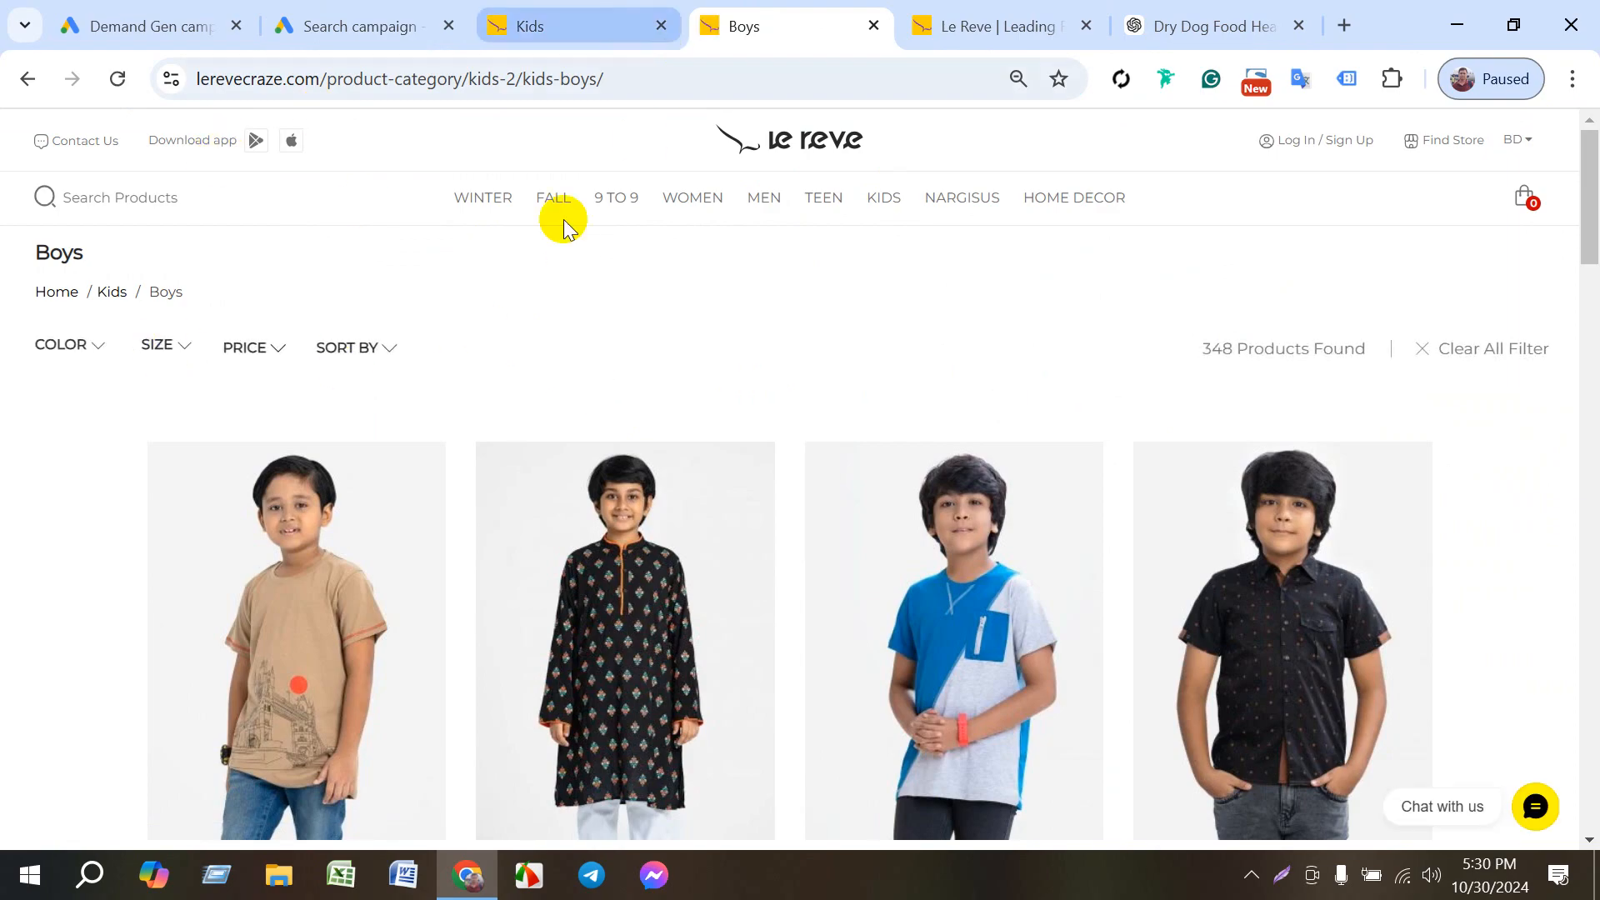
mouse_move(557, 208)
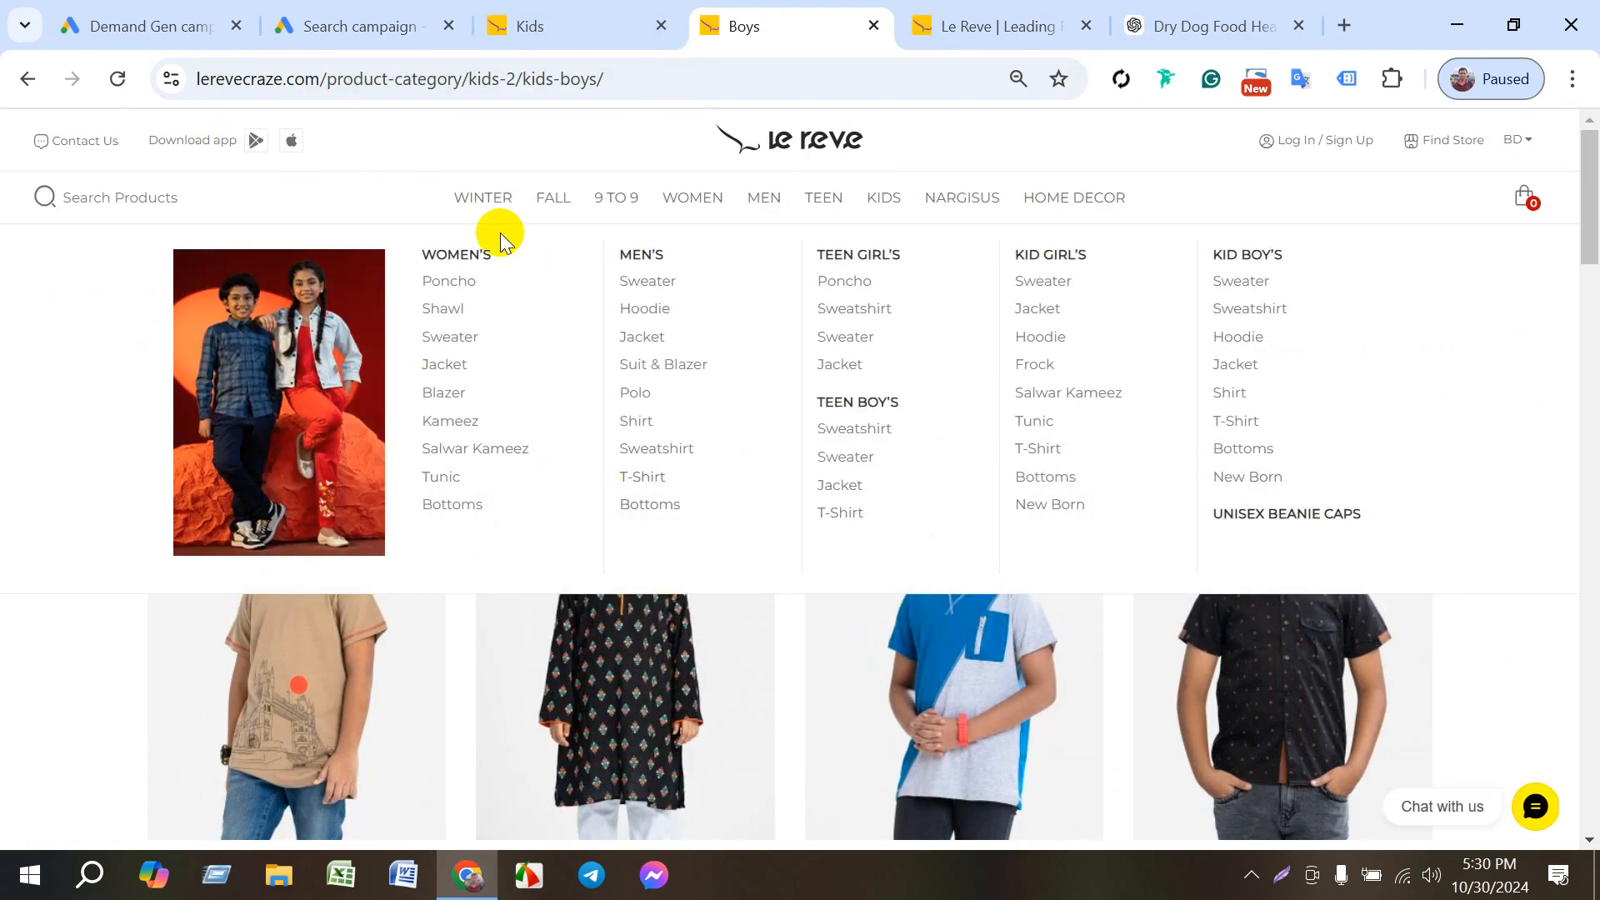
drag(417, 250, 545, 265)
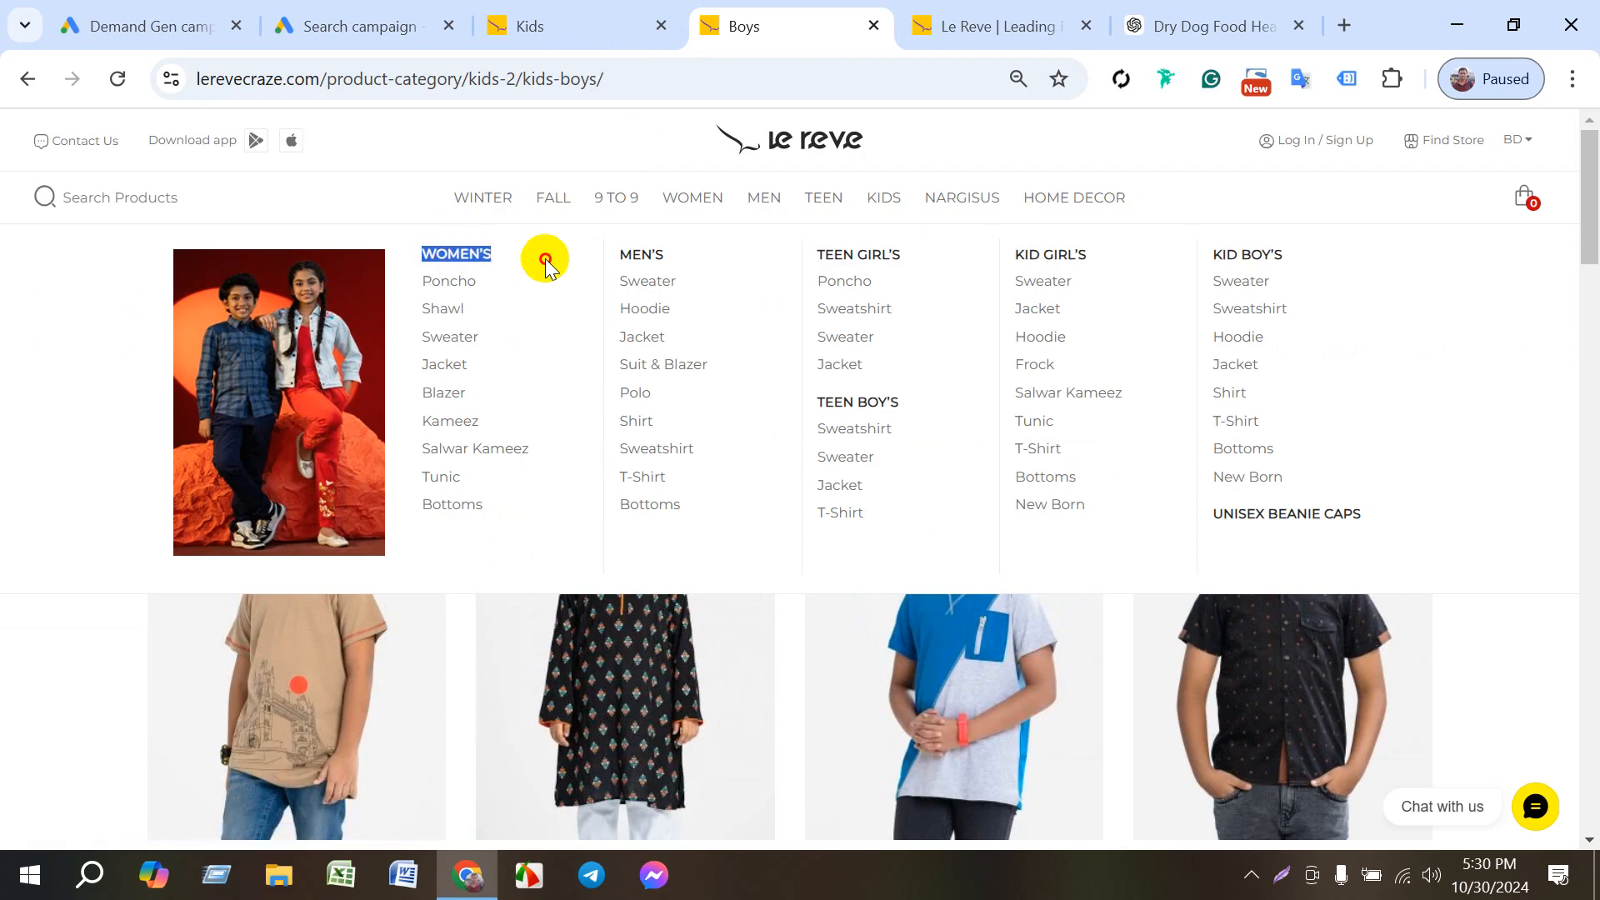
- Copy the "Boy's Clothing" heading from the Le Reve kids categories into description line 1 of the kids sitelink
click(883, 200)
drag(477, 251, 617, 266)
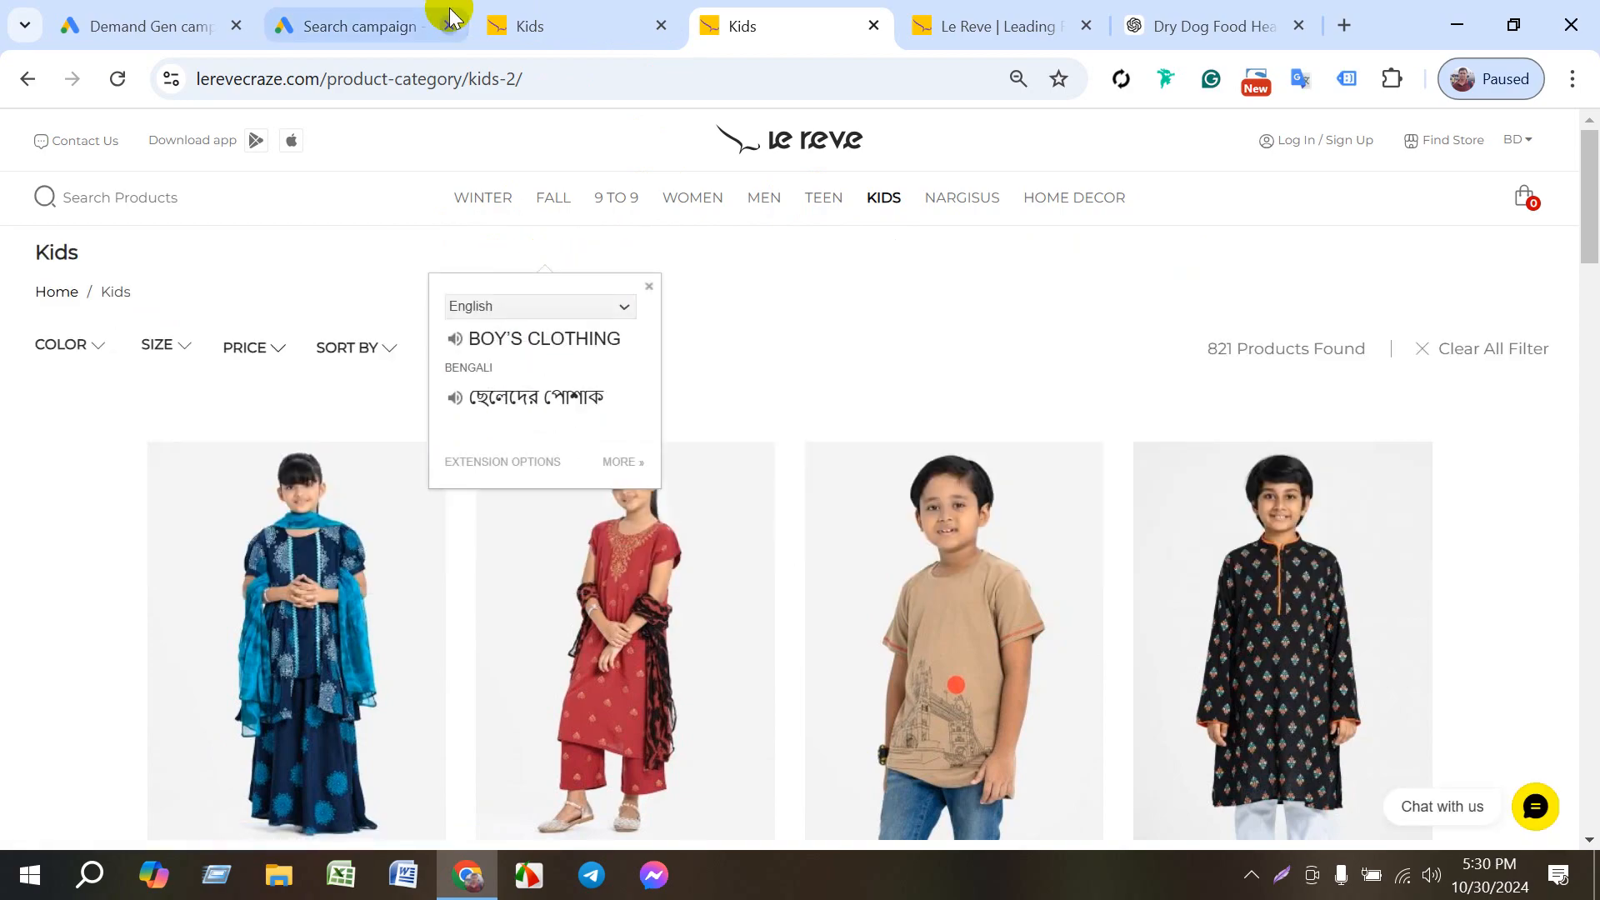
click(448, 10)
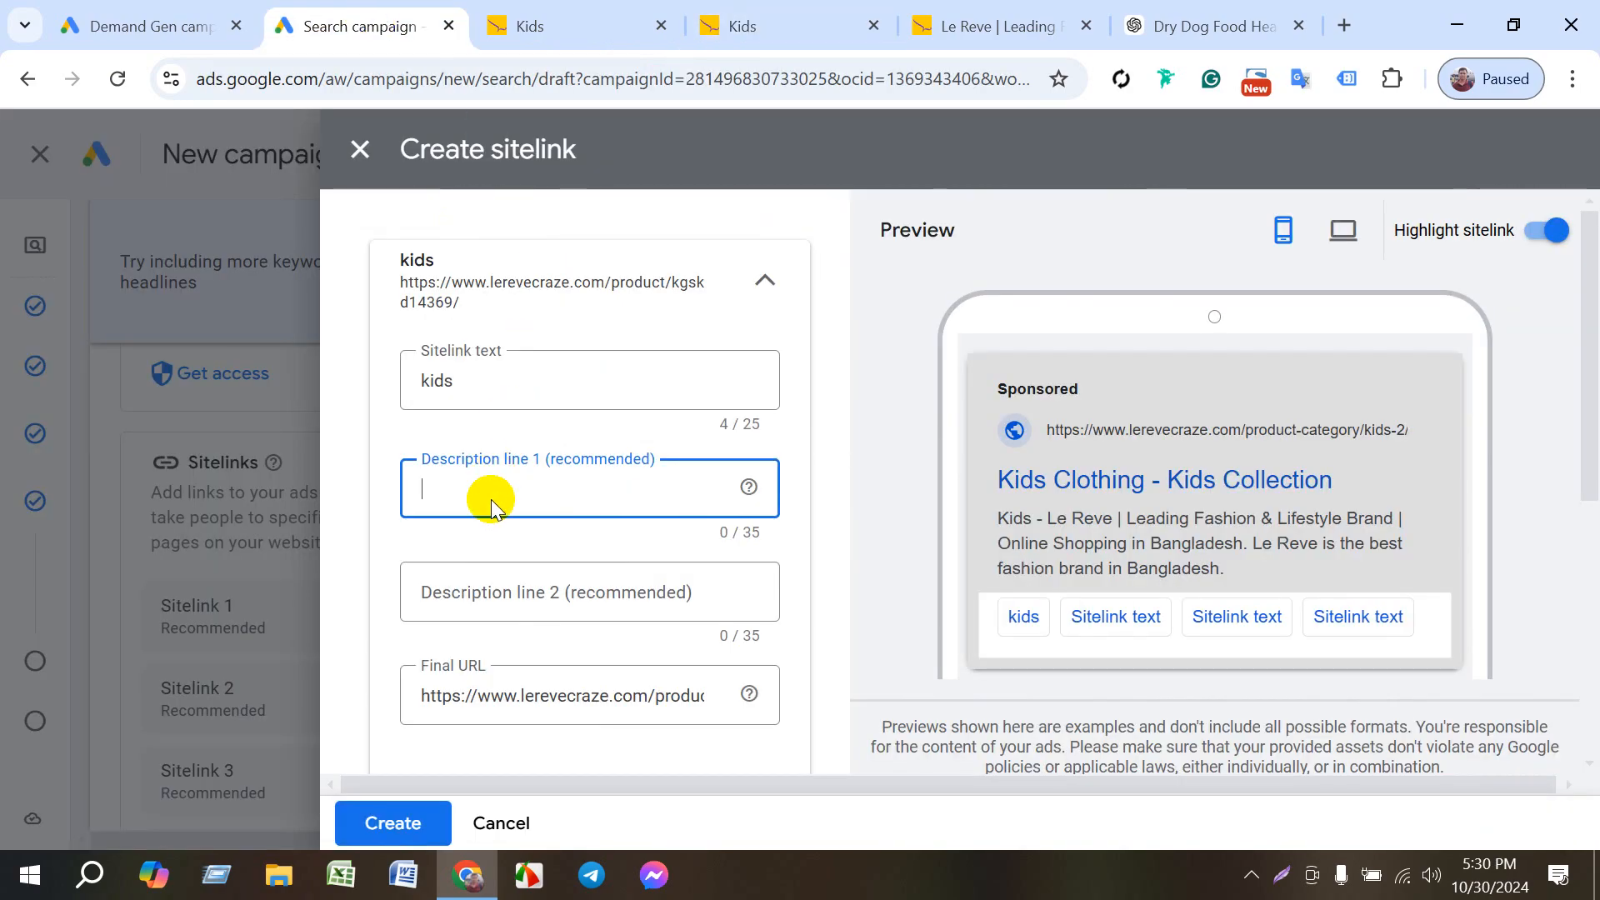
text(Boy’s Clothing)
- Copy the product name "Light Brown Cotton Short Sleeve T-shirt" from the Le Reve kids category page
click(511, 597)
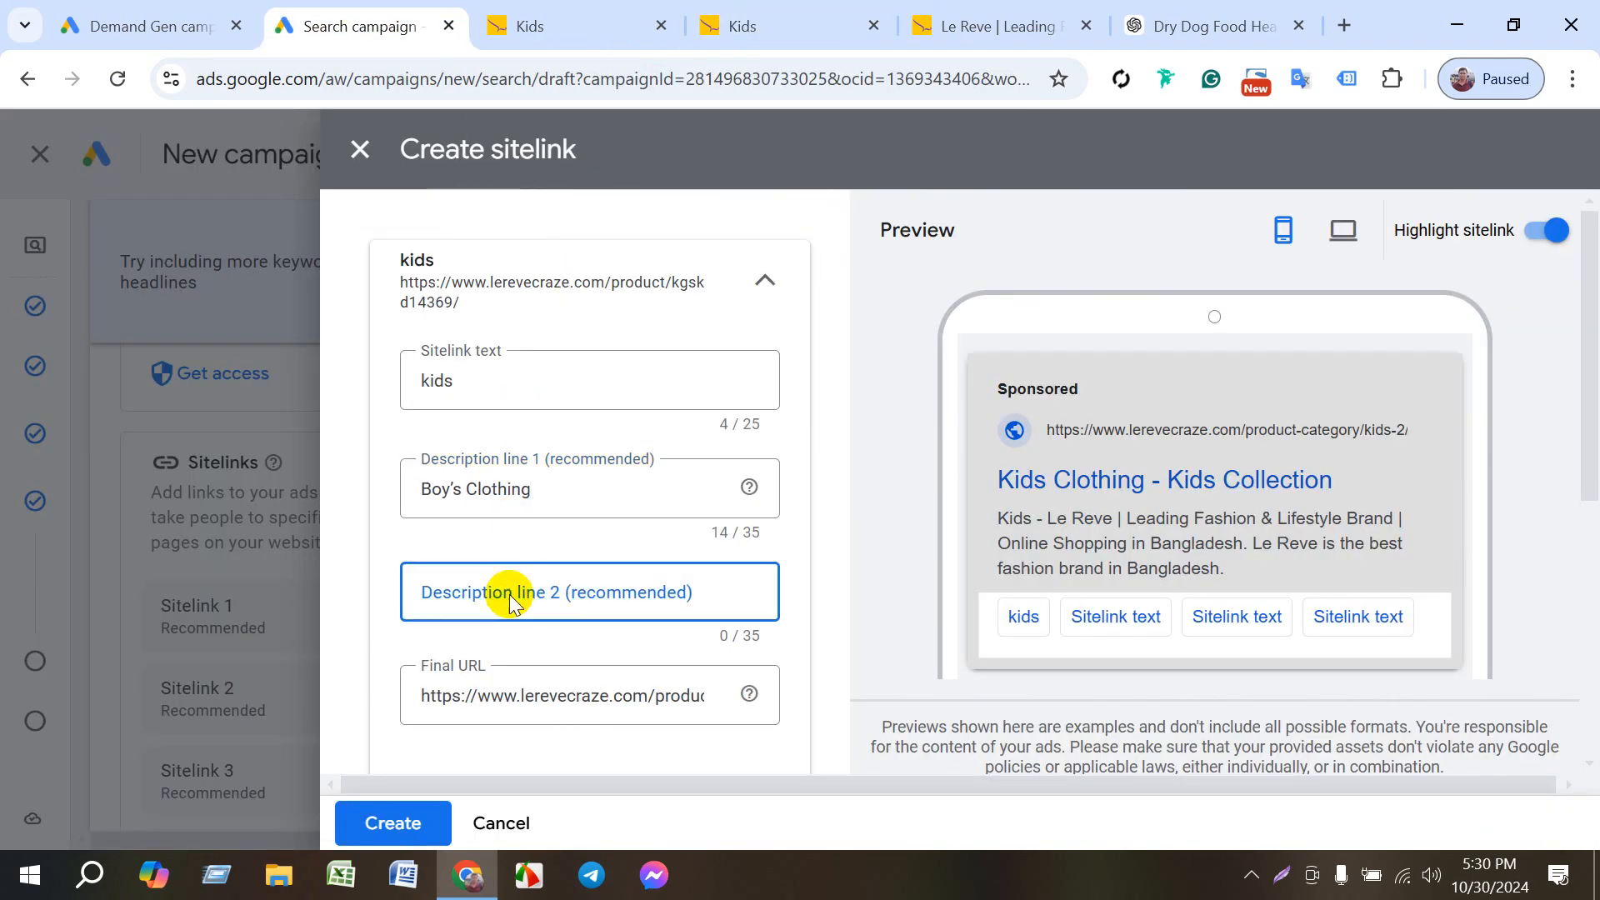
click(593, 22)
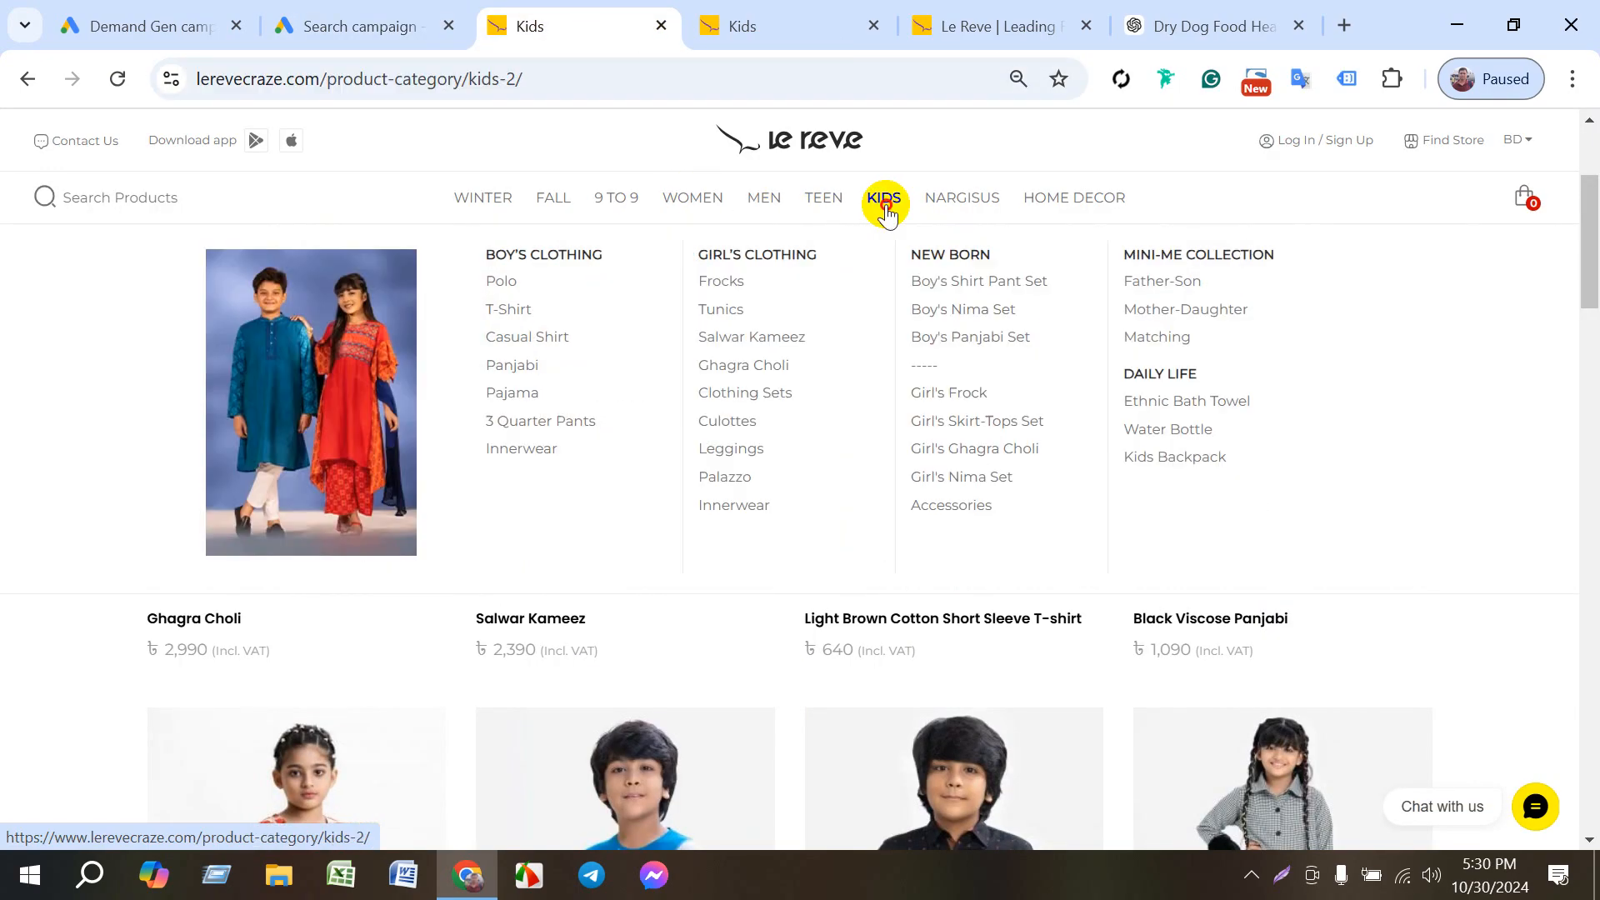
click(885, 201)
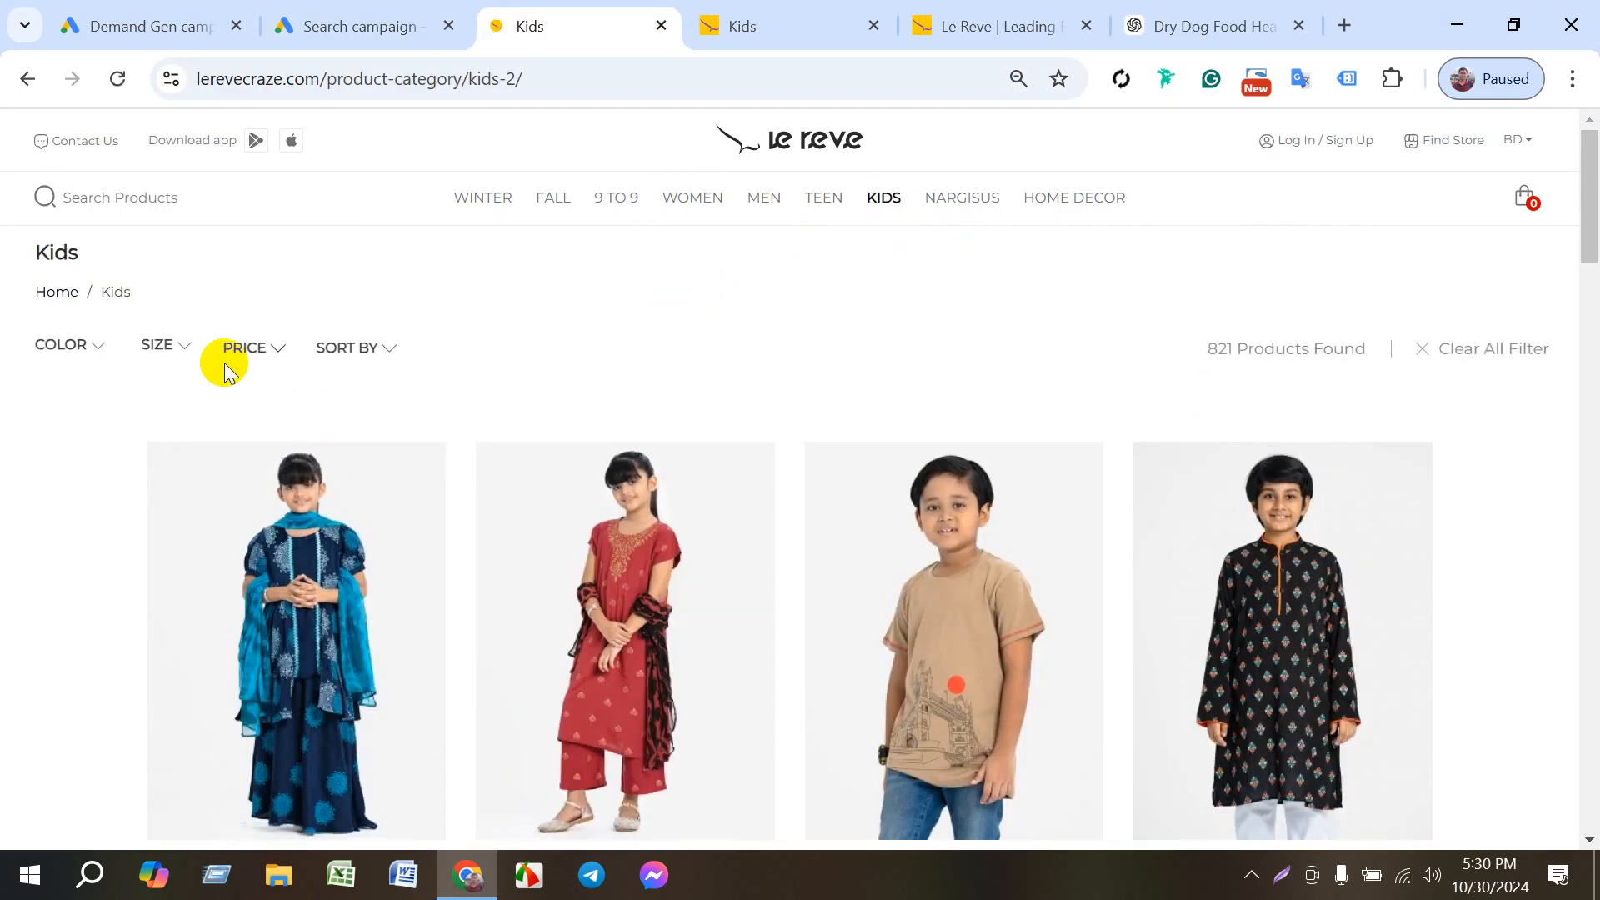
scroll(637, 620, down, 5)
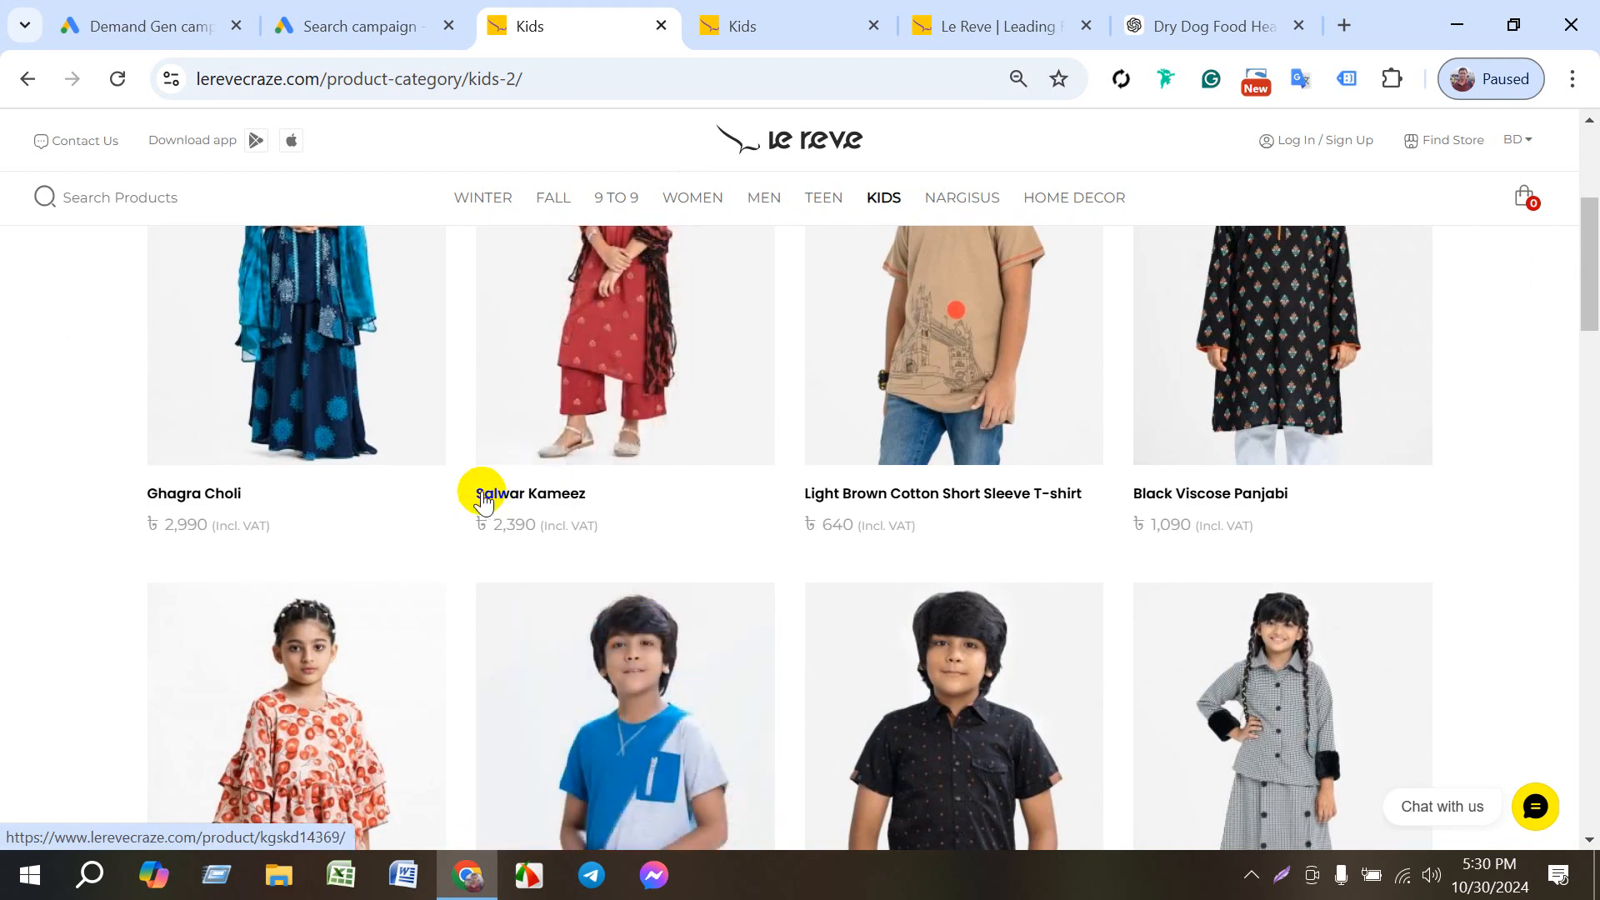
drag(804, 479, 1088, 502)
key(ctrl+c)
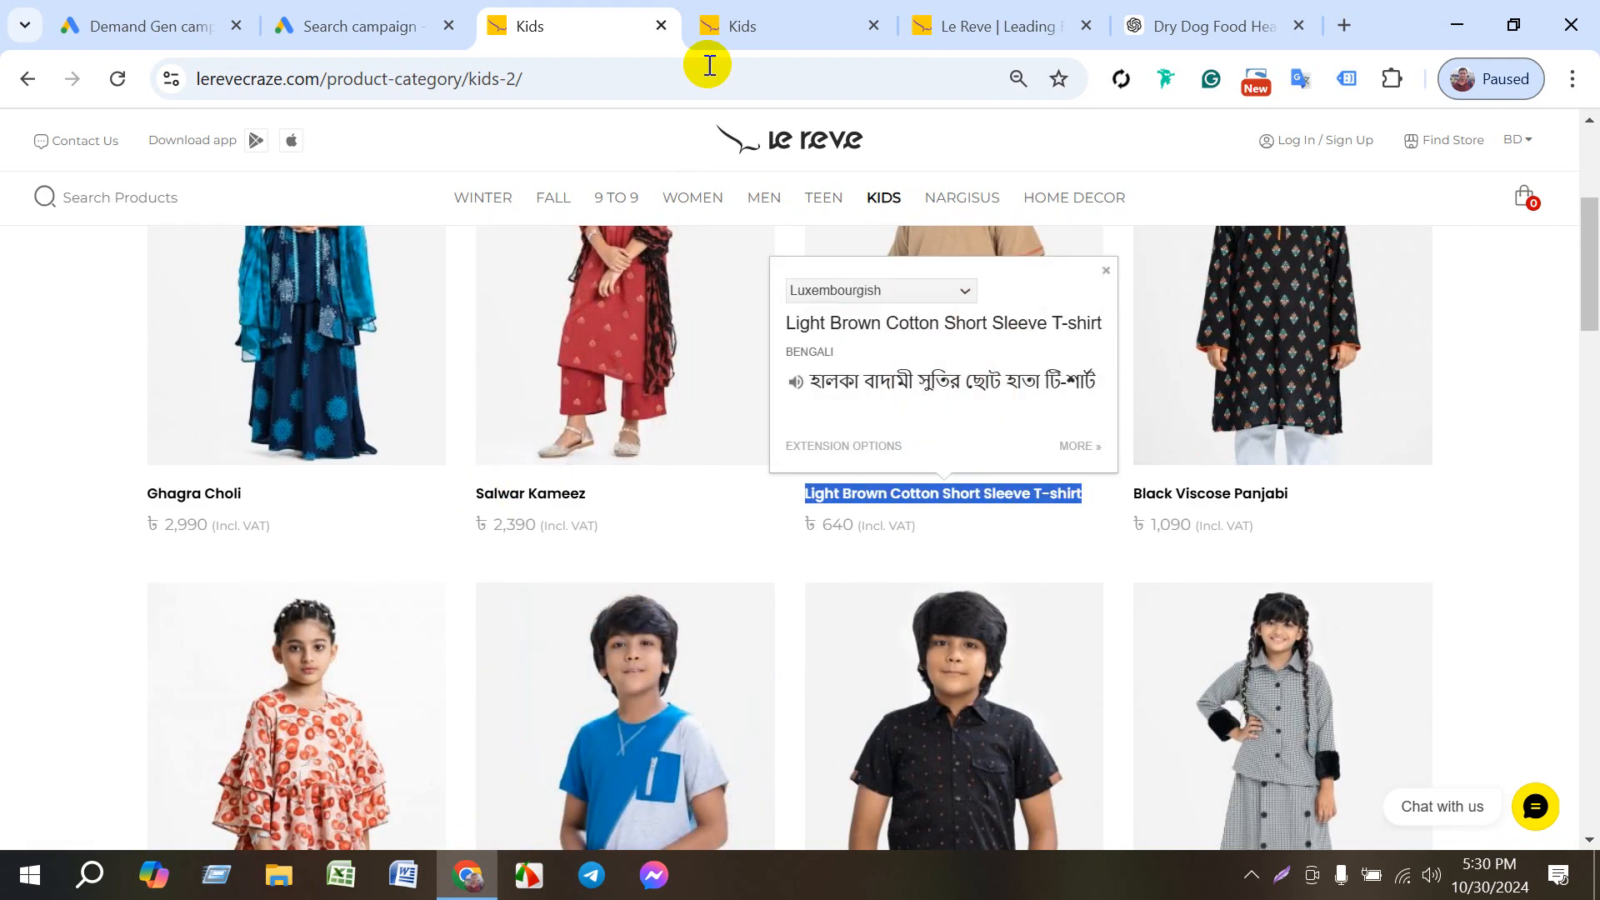
- Fill description line 2 of the kids sitelink with "Light Brown Cotton Short Sleeve" and create the sitelink
click(321, 30)
click(498, 588)
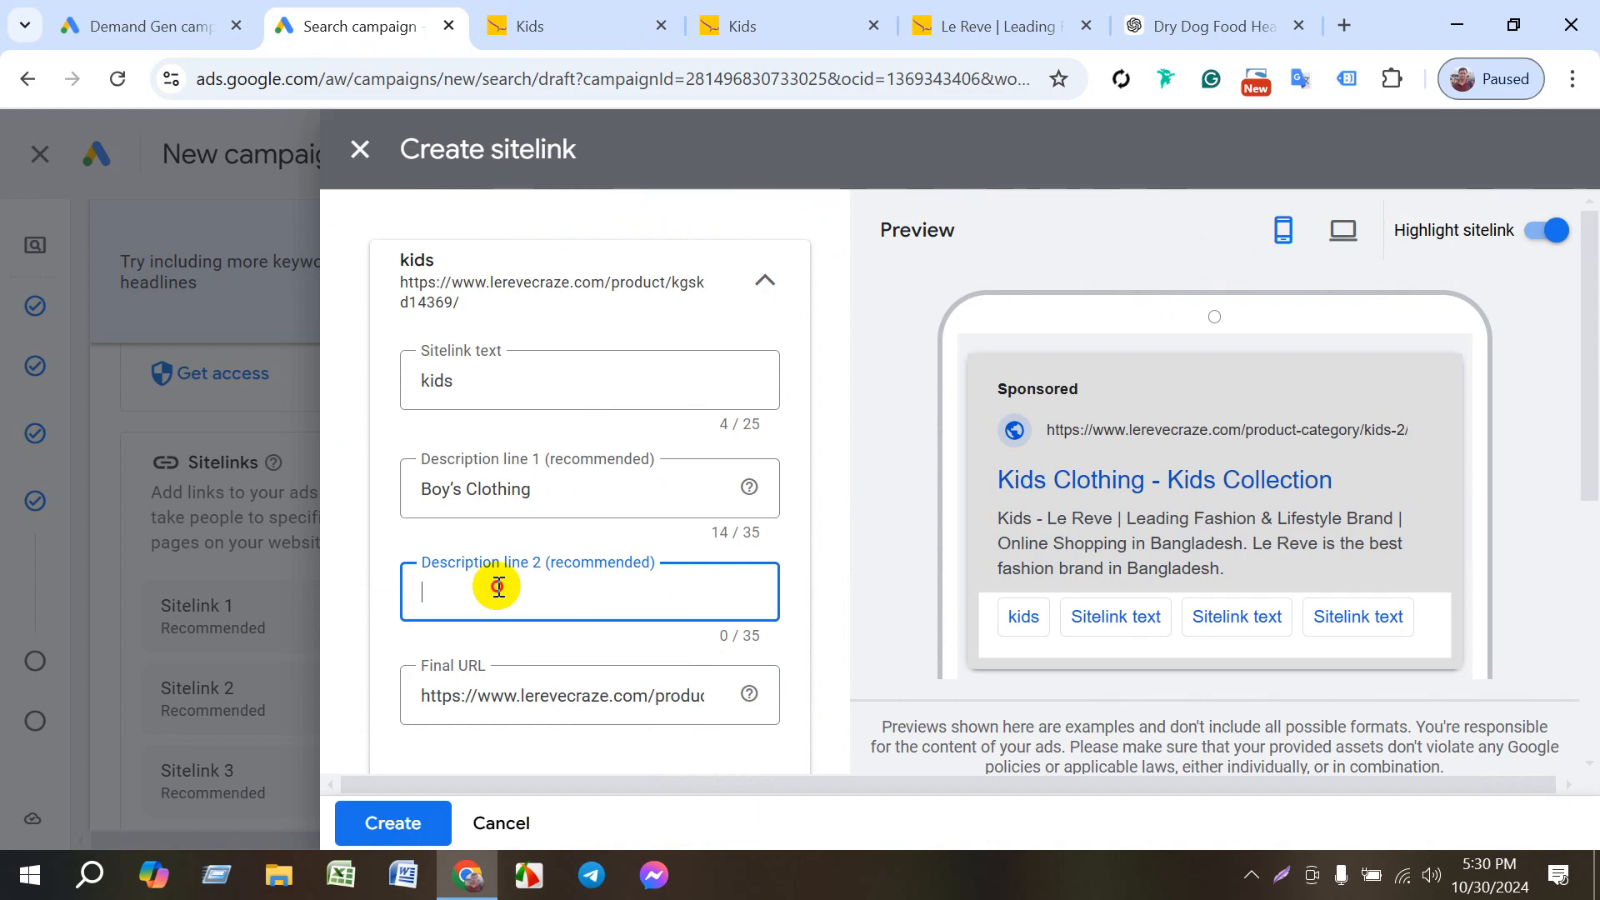
key(ctrl+v)
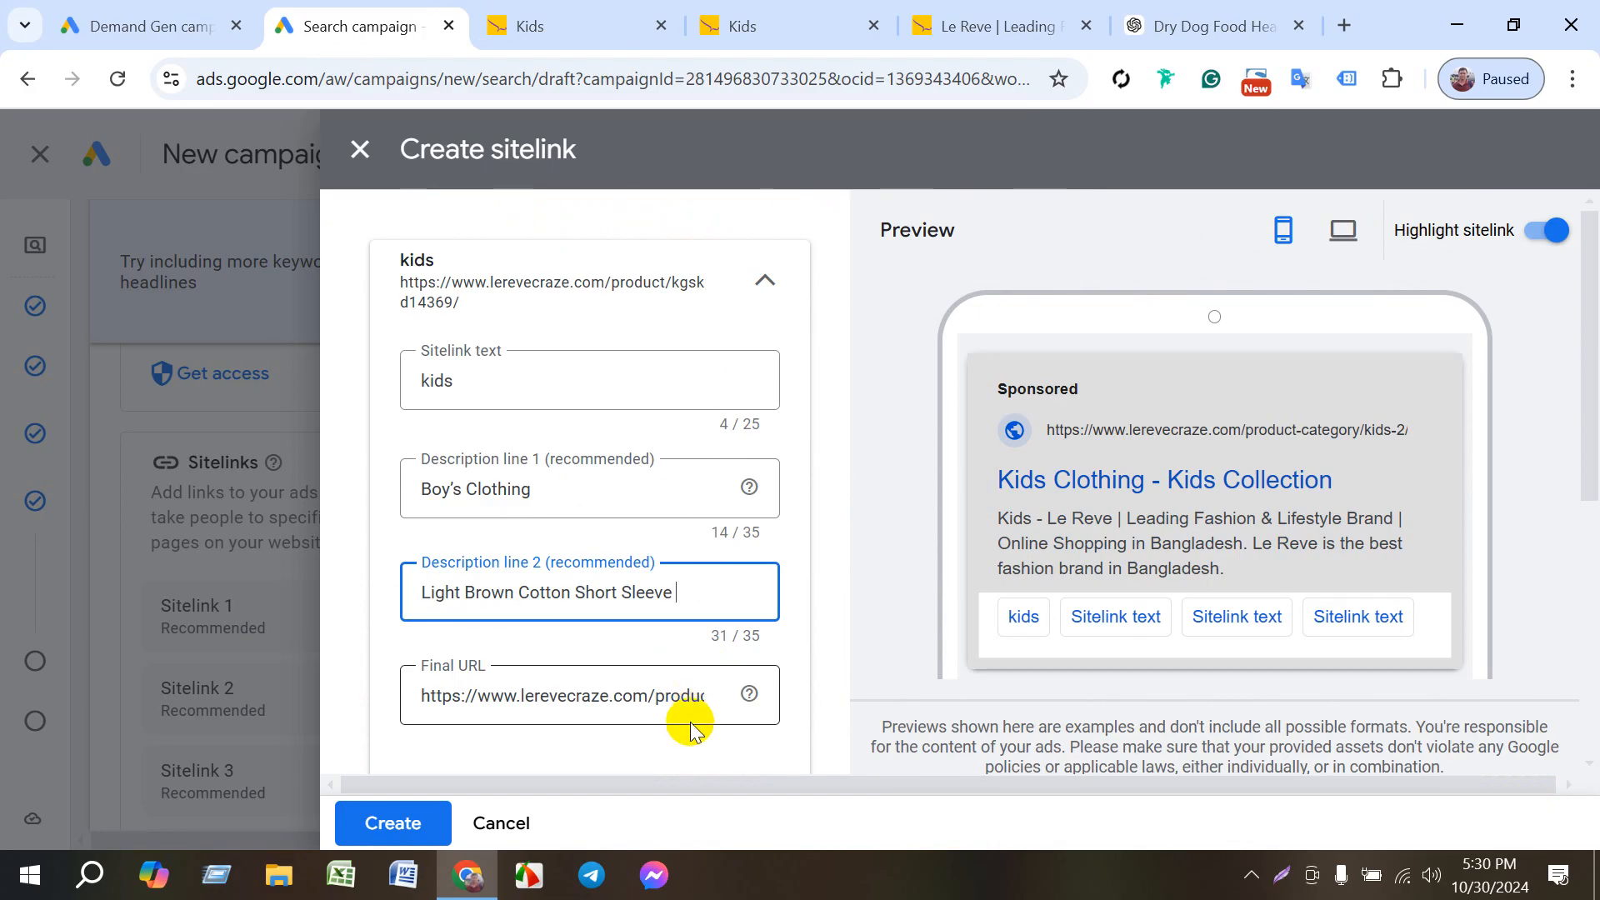
scroll(685, 721, down, 3)
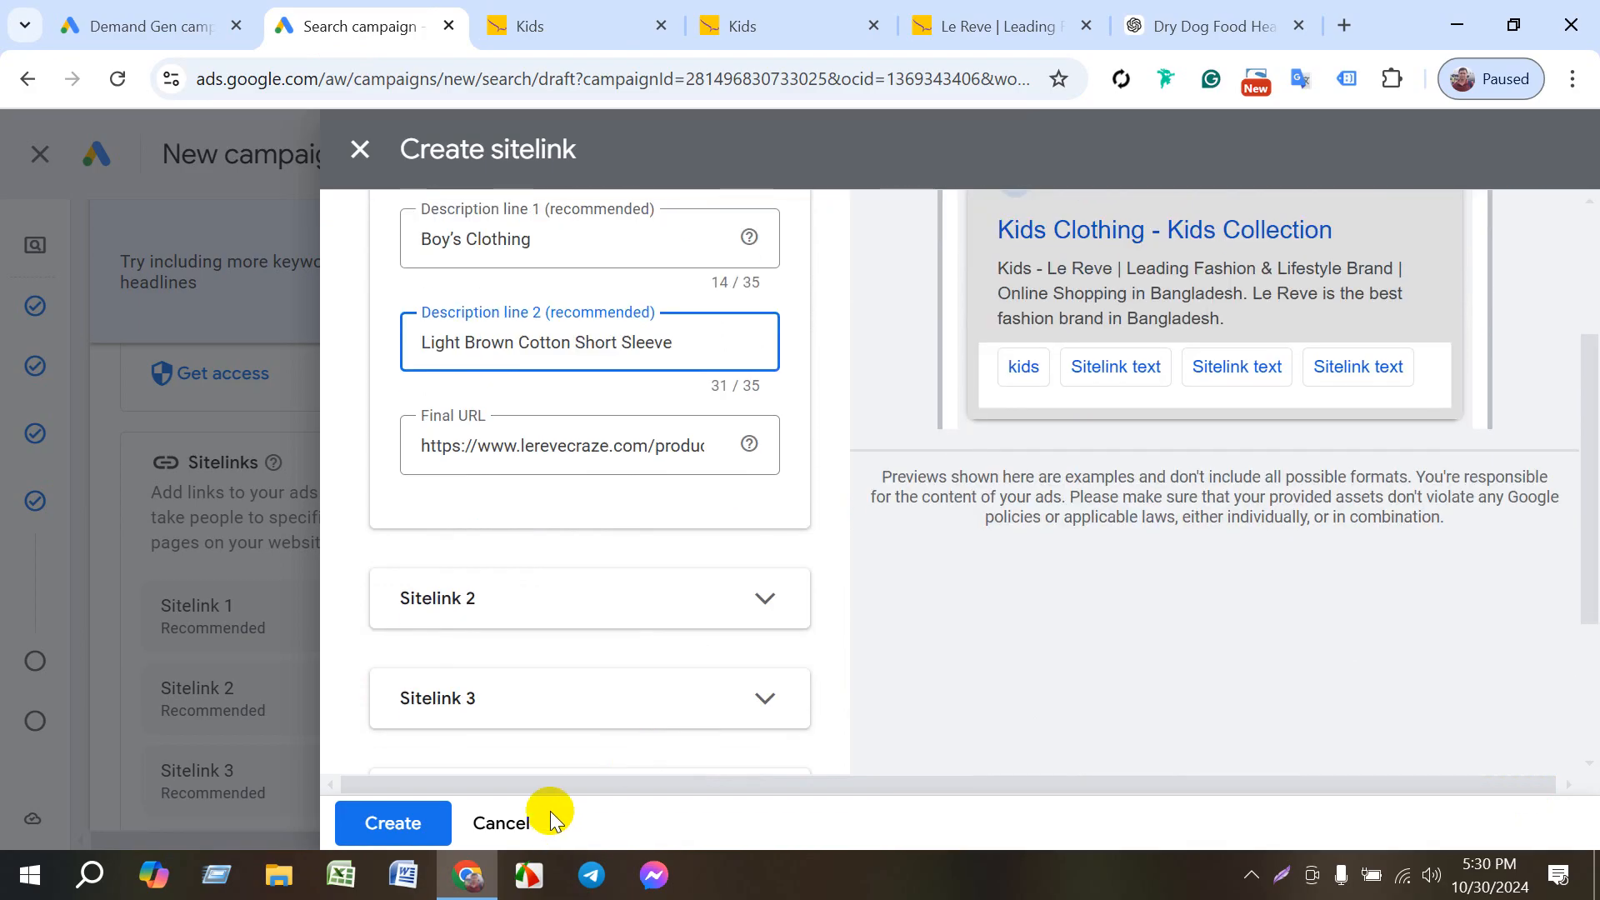
click(419, 825)
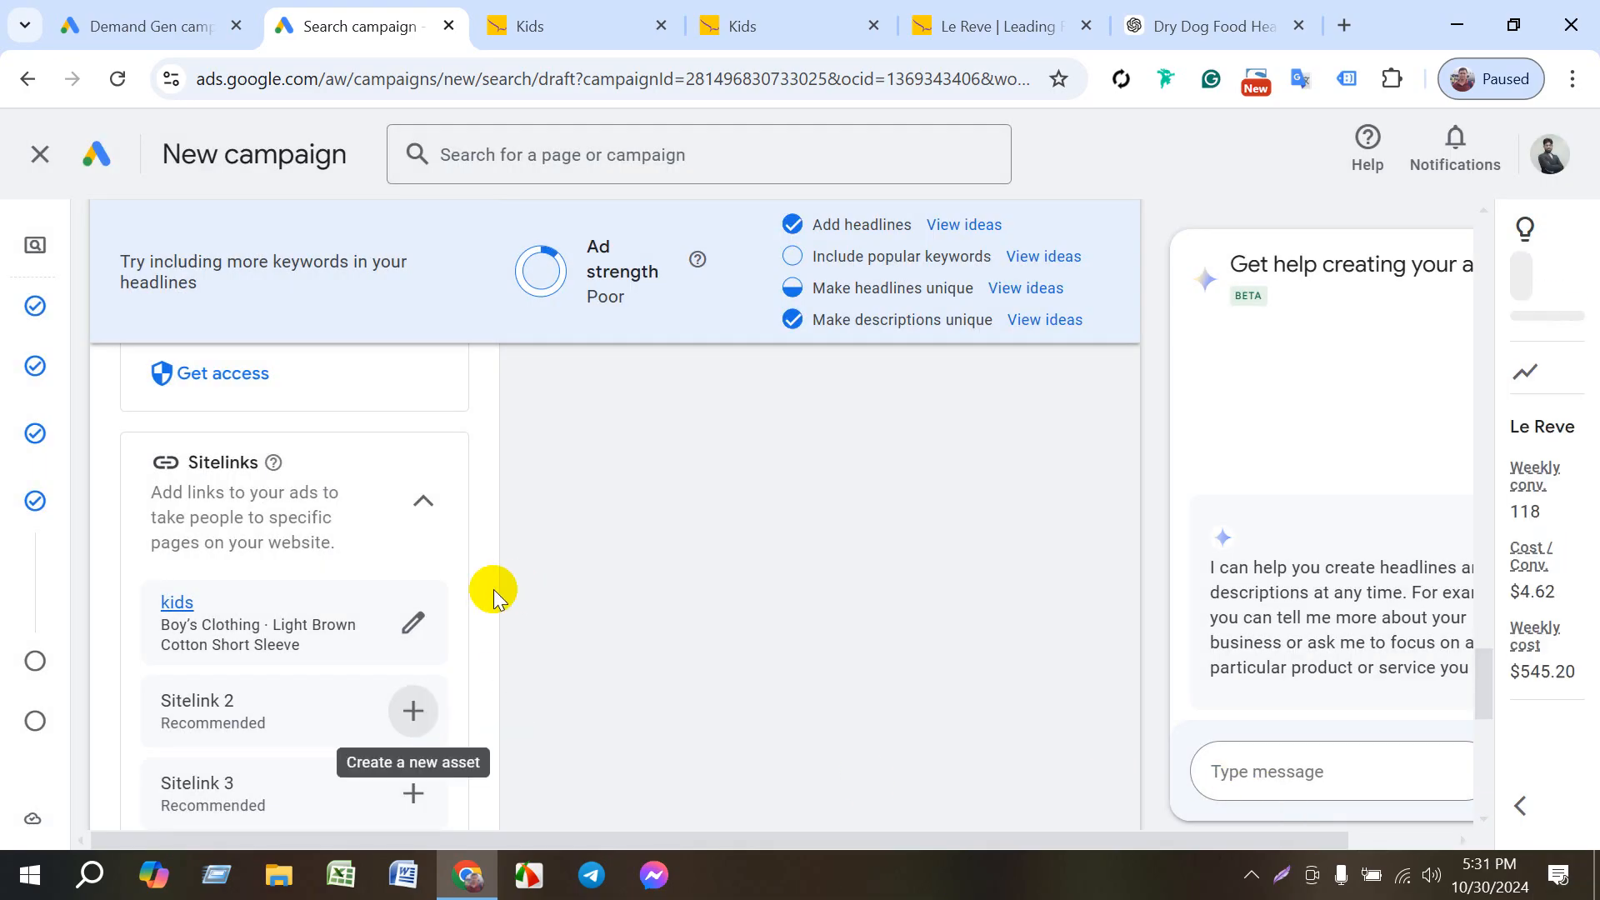
- Add the existing "24/hours customer support" callout to the campaign
scroll(550, 591, down, 3)
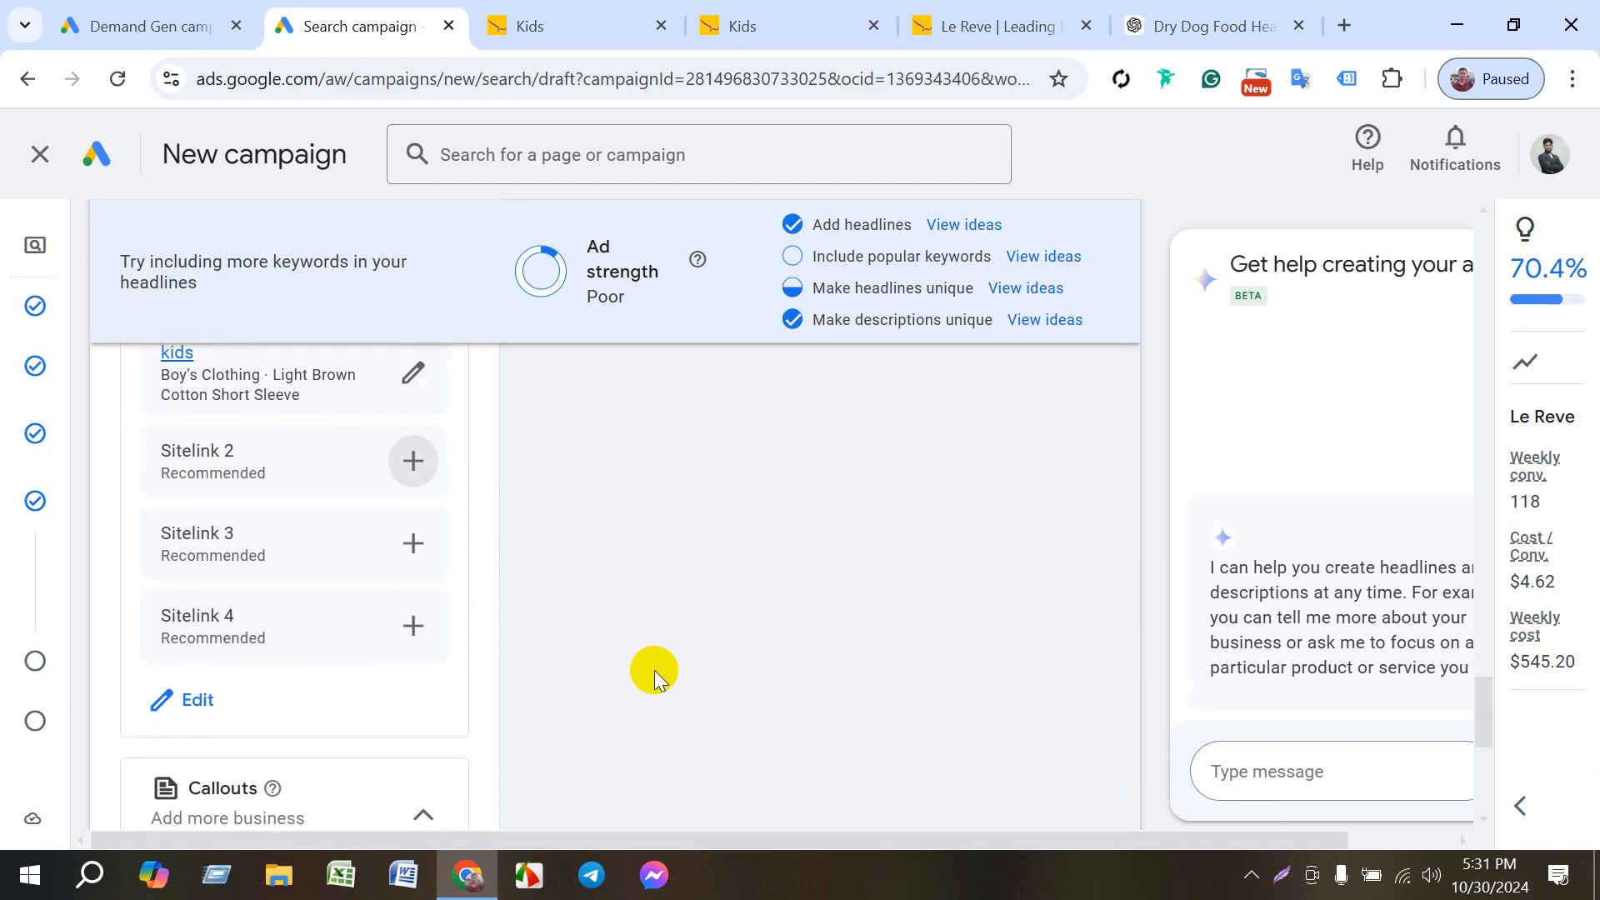
scroll(312, 610, down, 3)
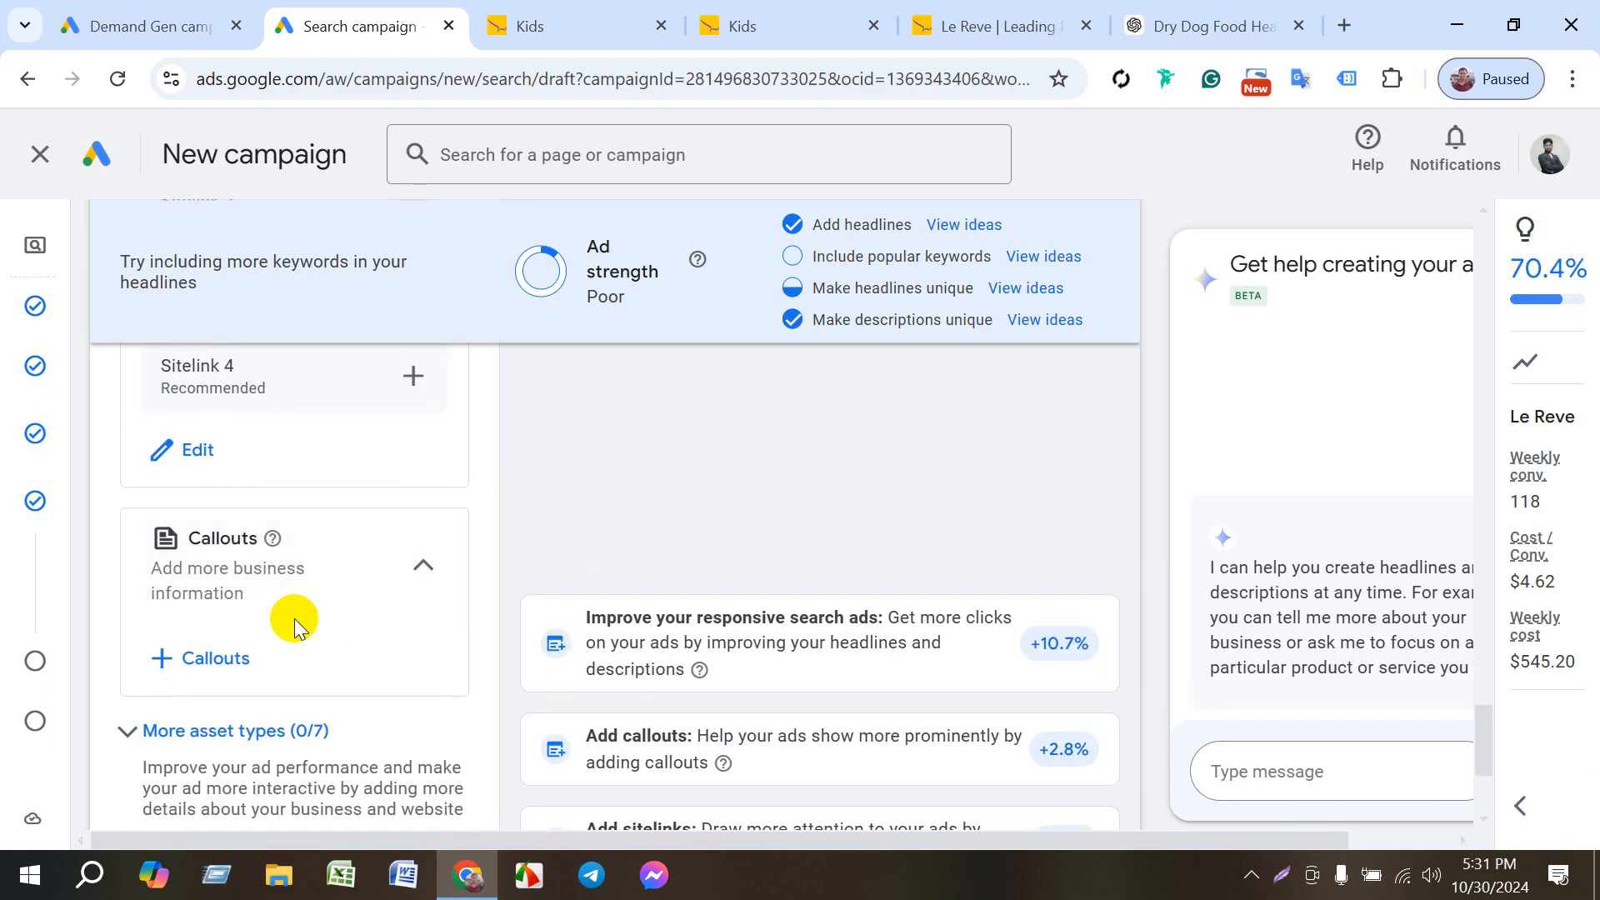
click(184, 654)
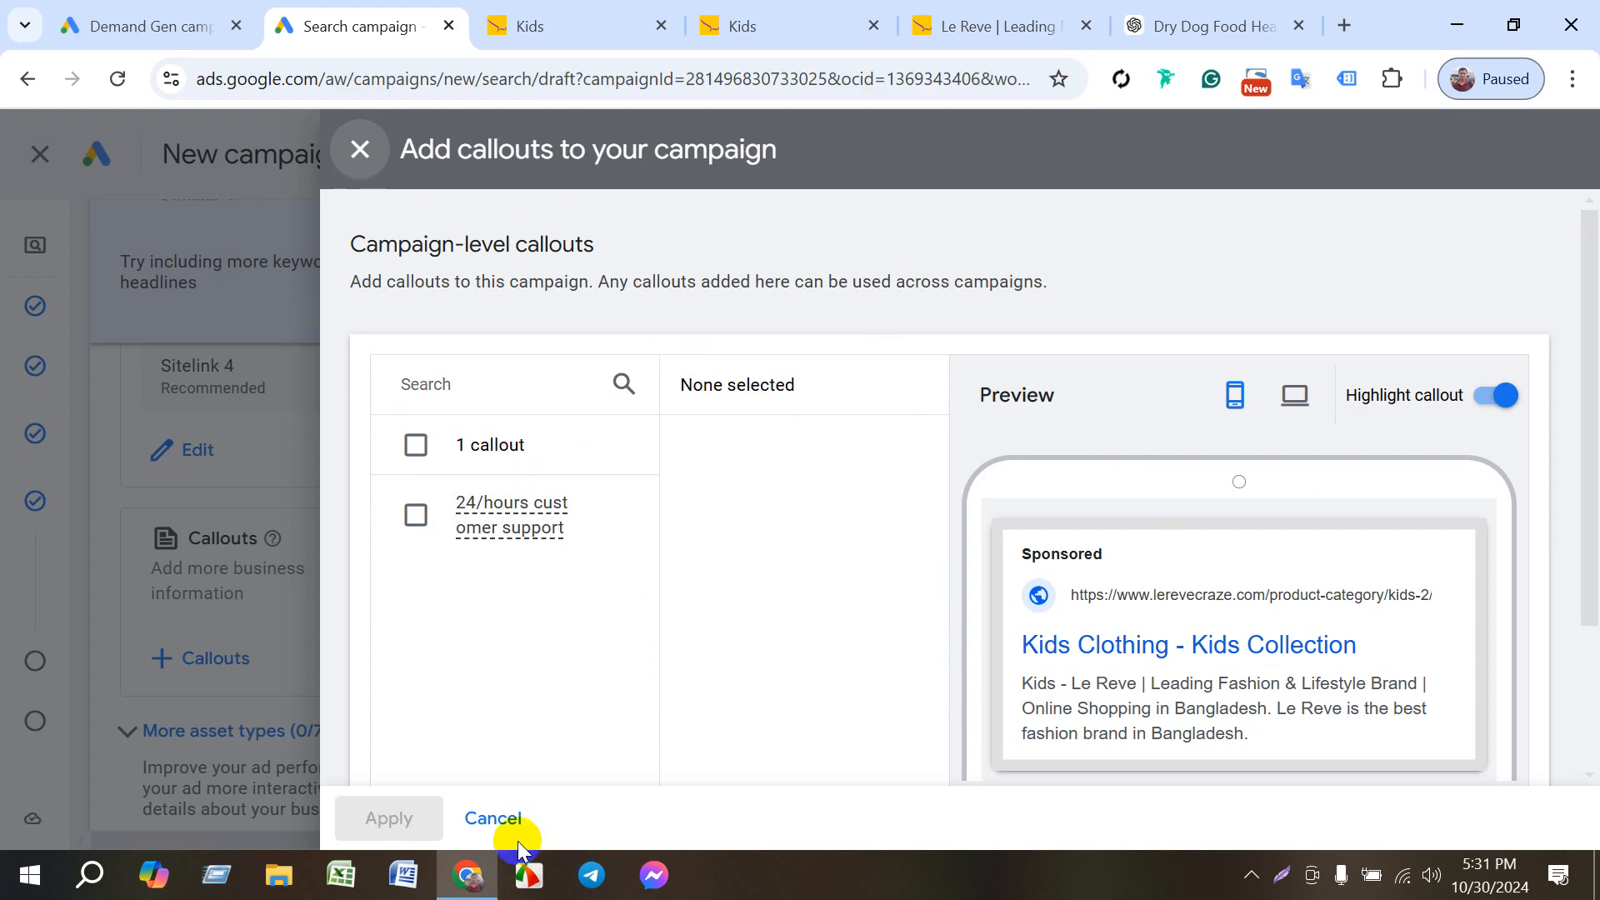
click(416, 444)
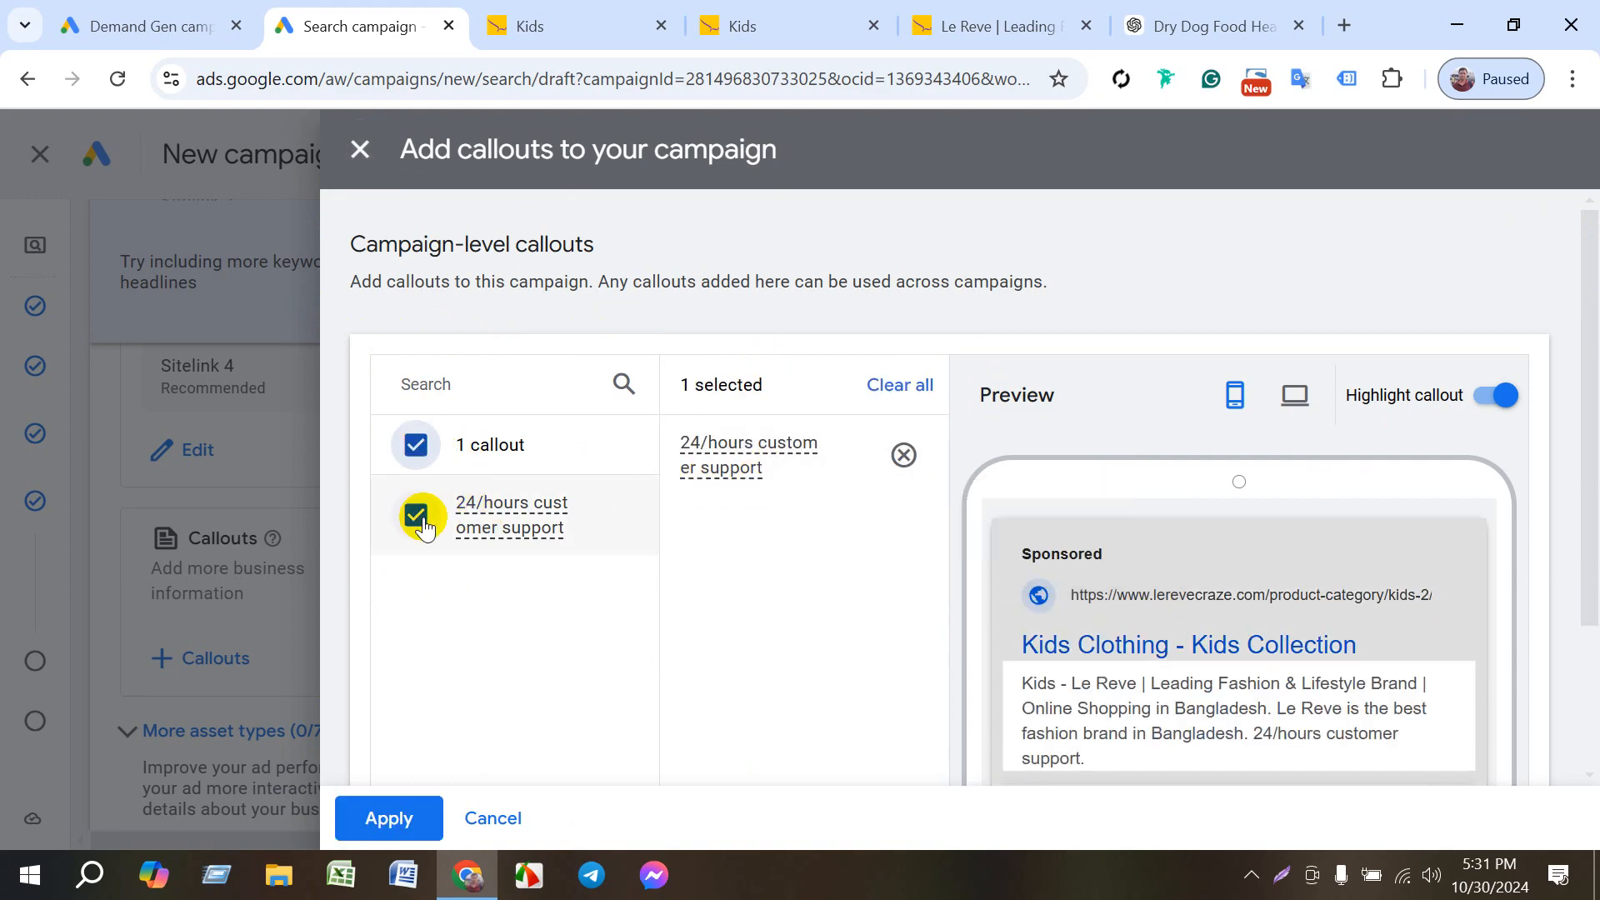
click(385, 830)
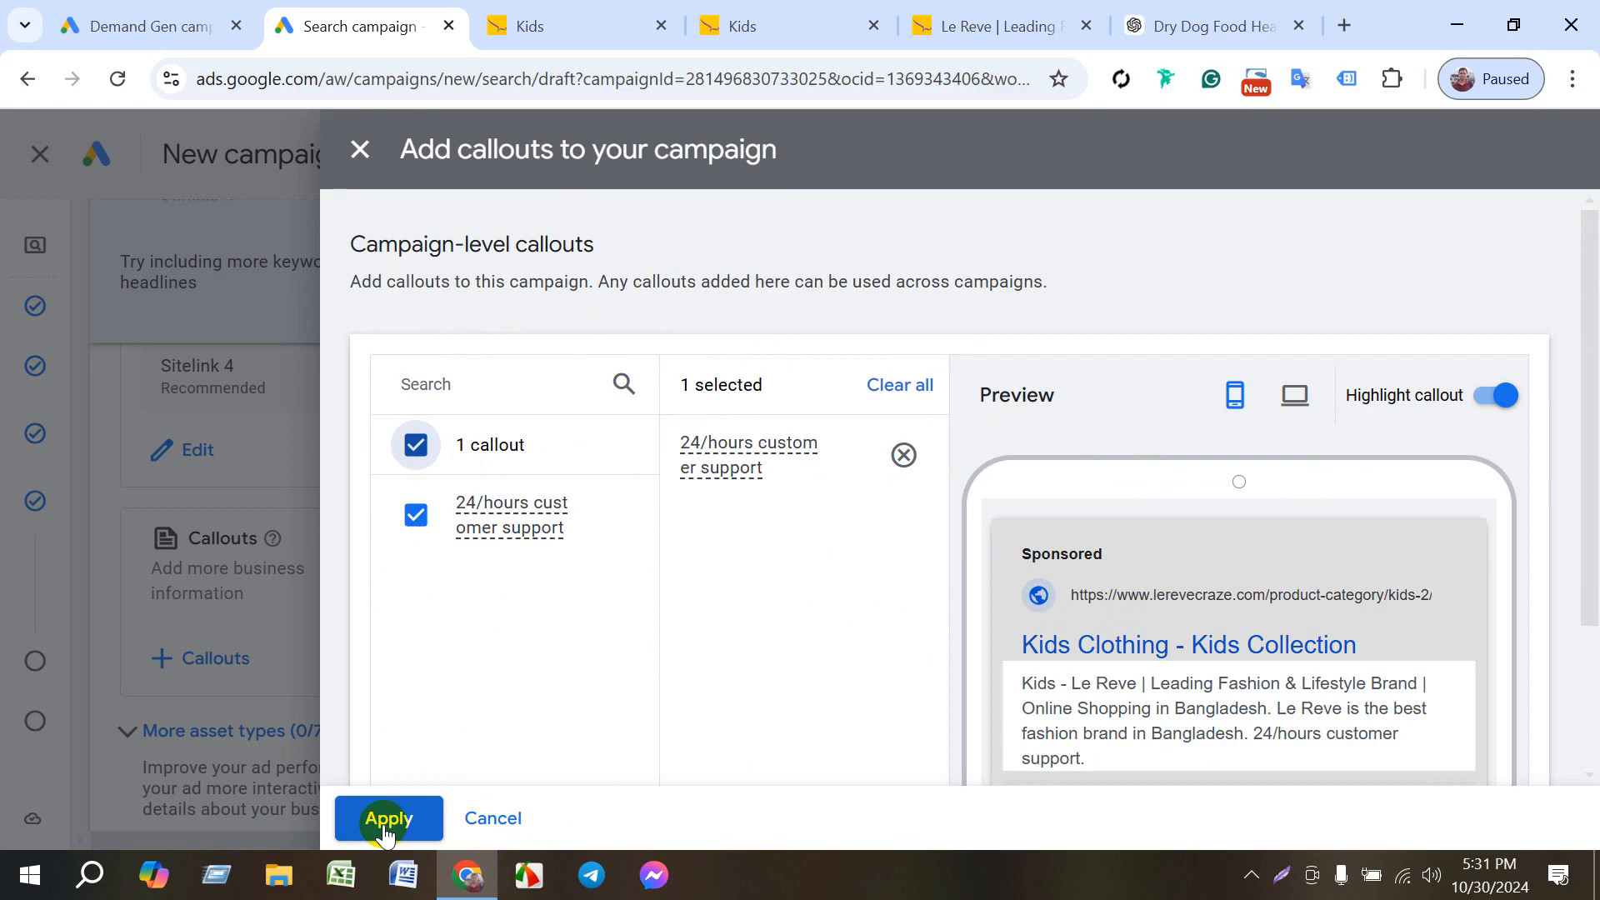
click(386, 833)
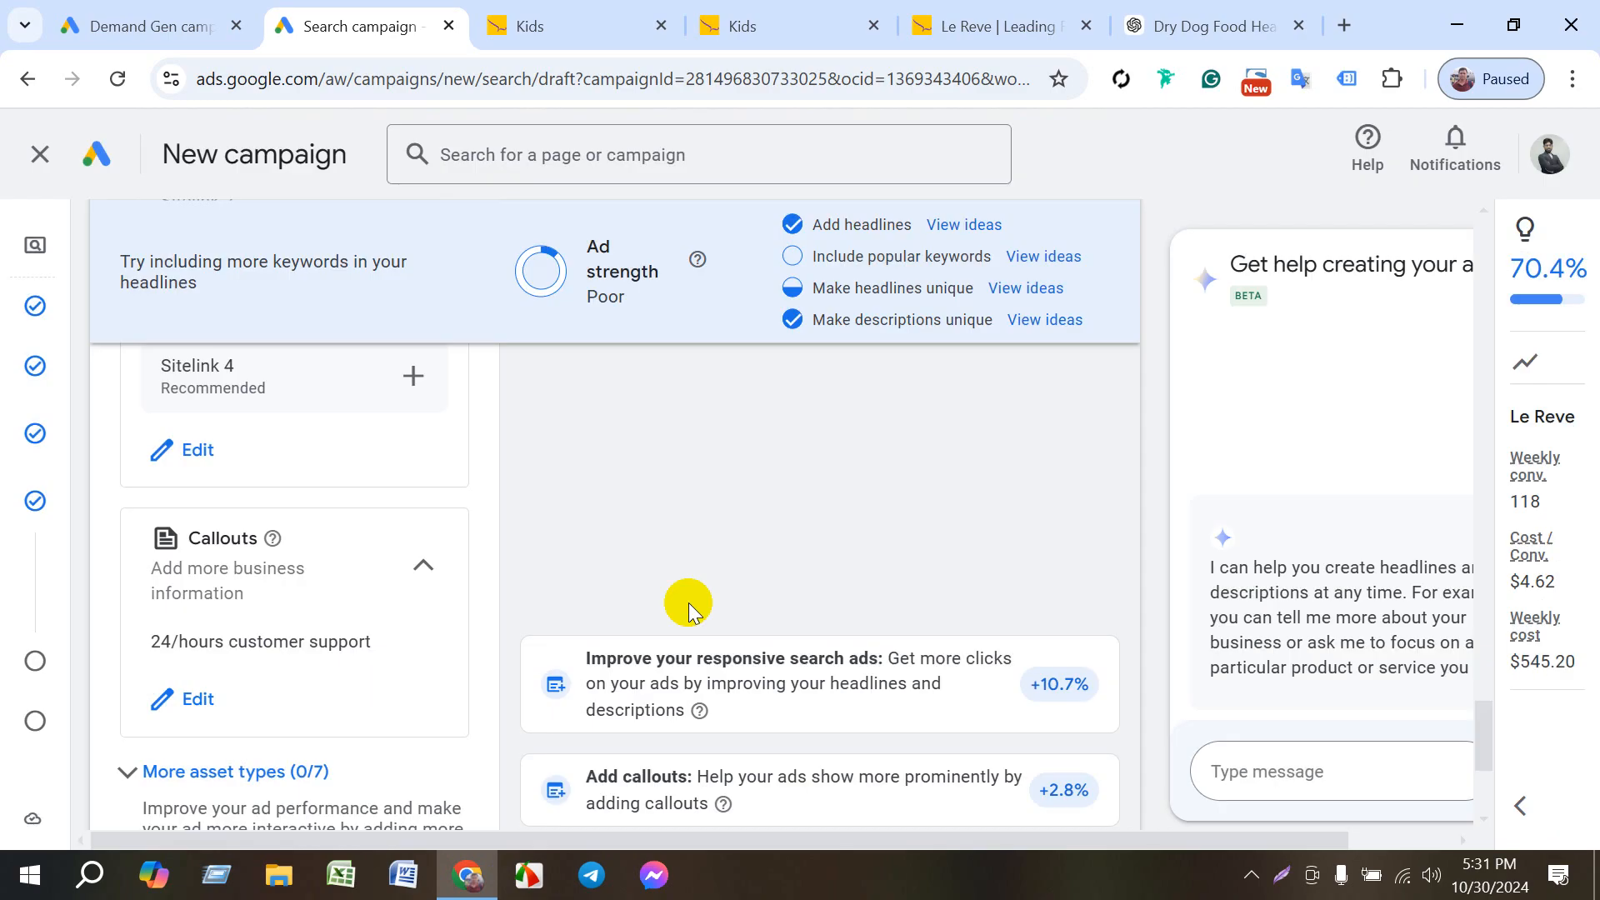
- Check the remaining asset sections of the ad and proceed to the campaign's Budget page
scroll(300, 724, down, 2)
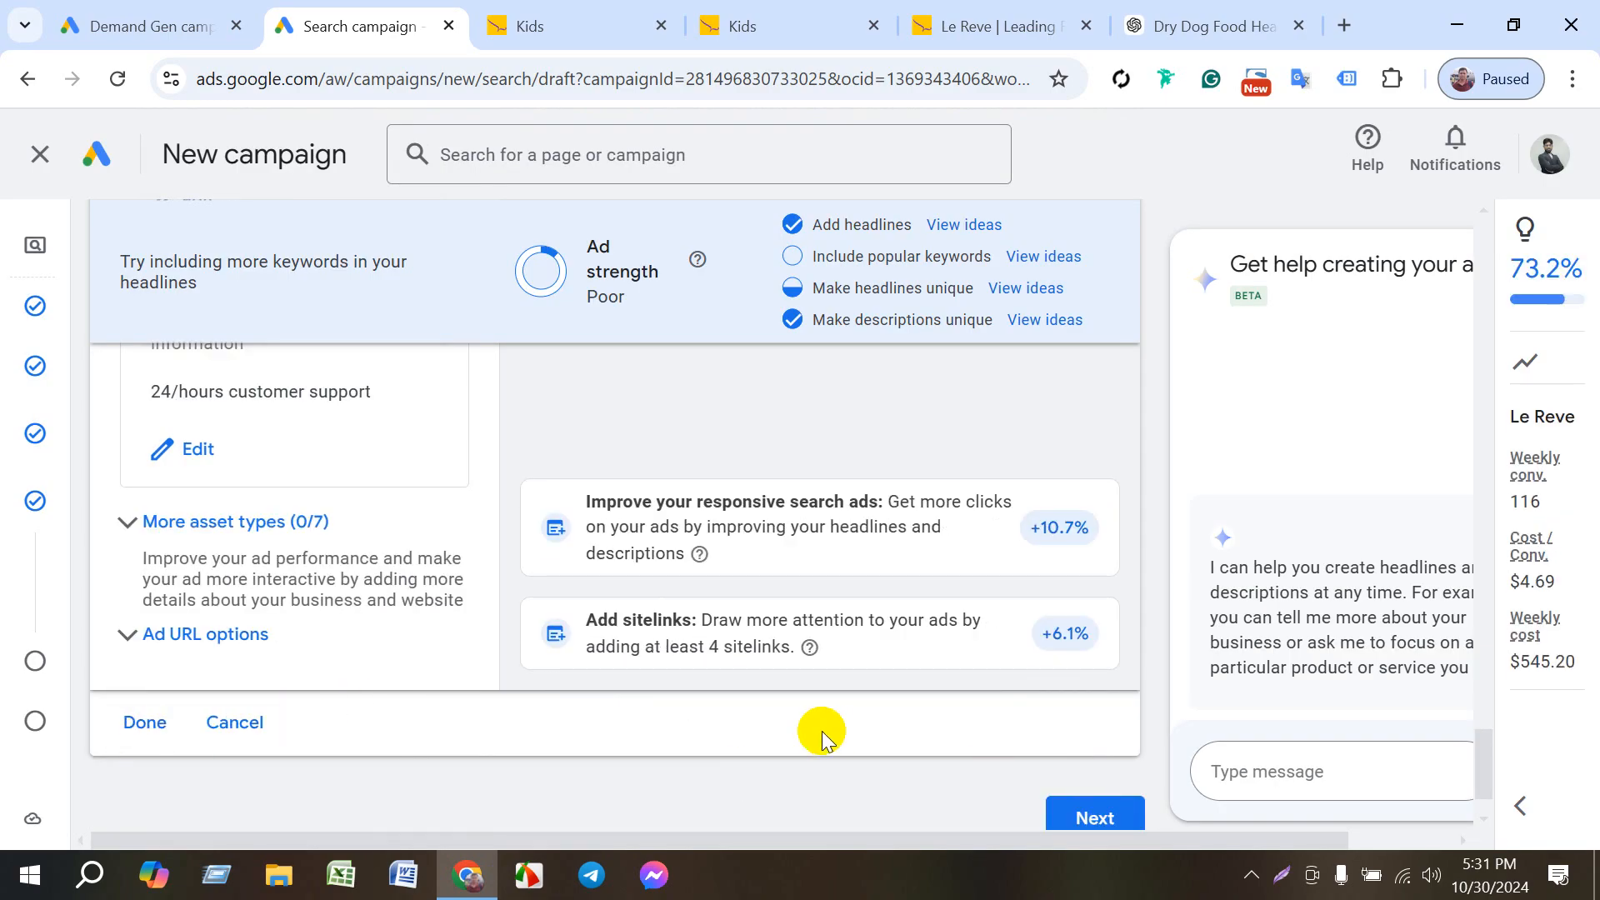
scroll(805, 733, down, 1)
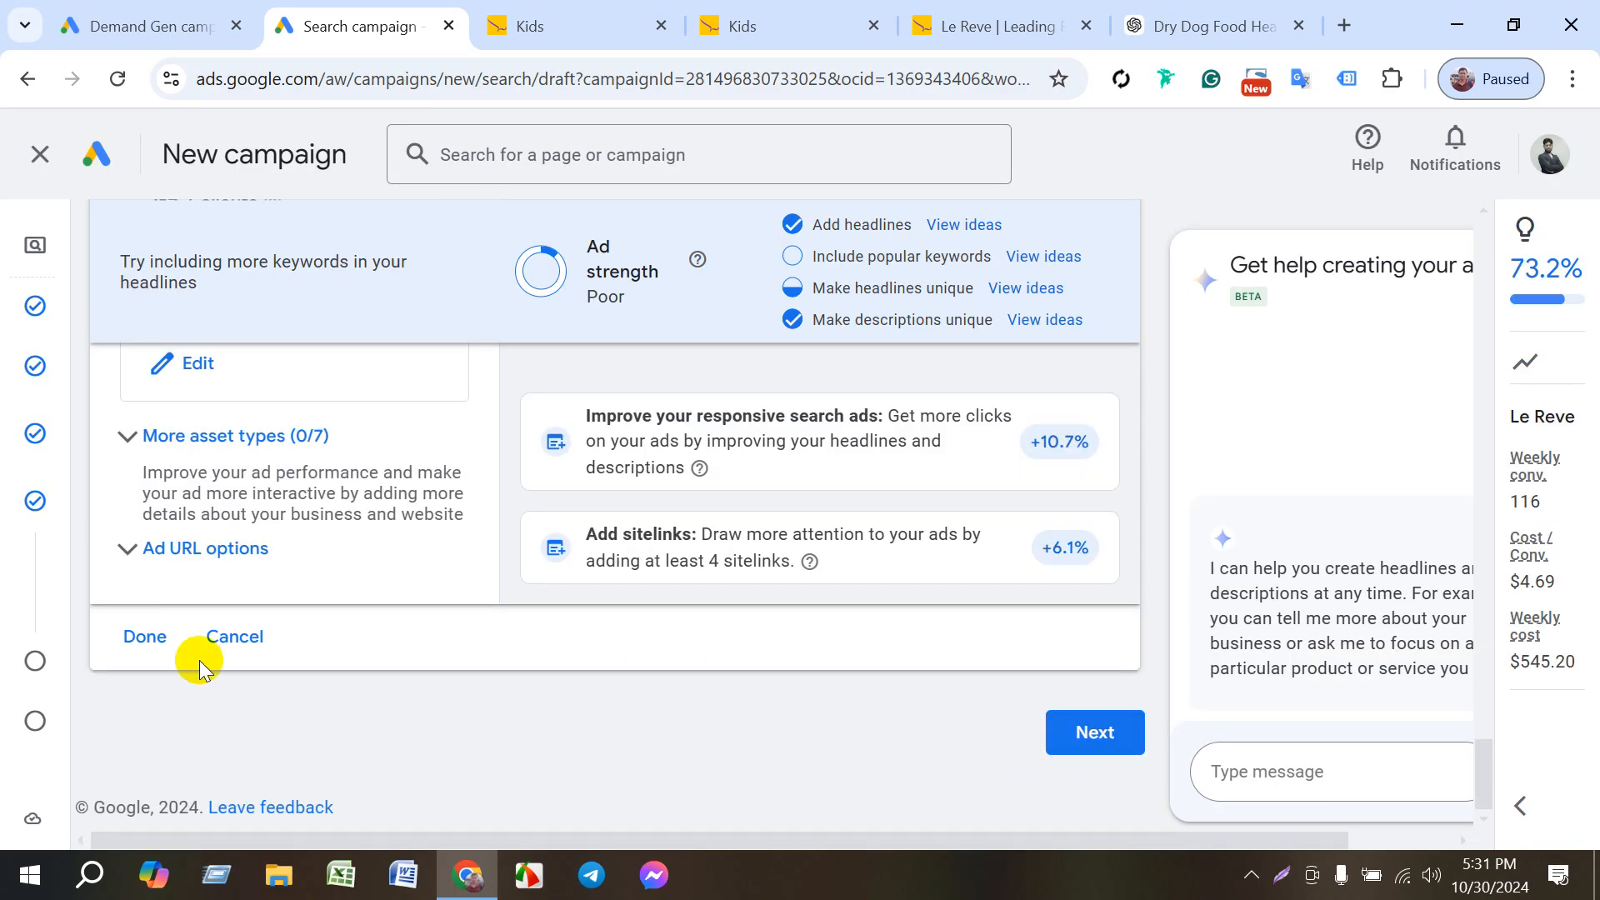
scroll(197, 663, up, 3)
scroll(197, 677, down, 2)
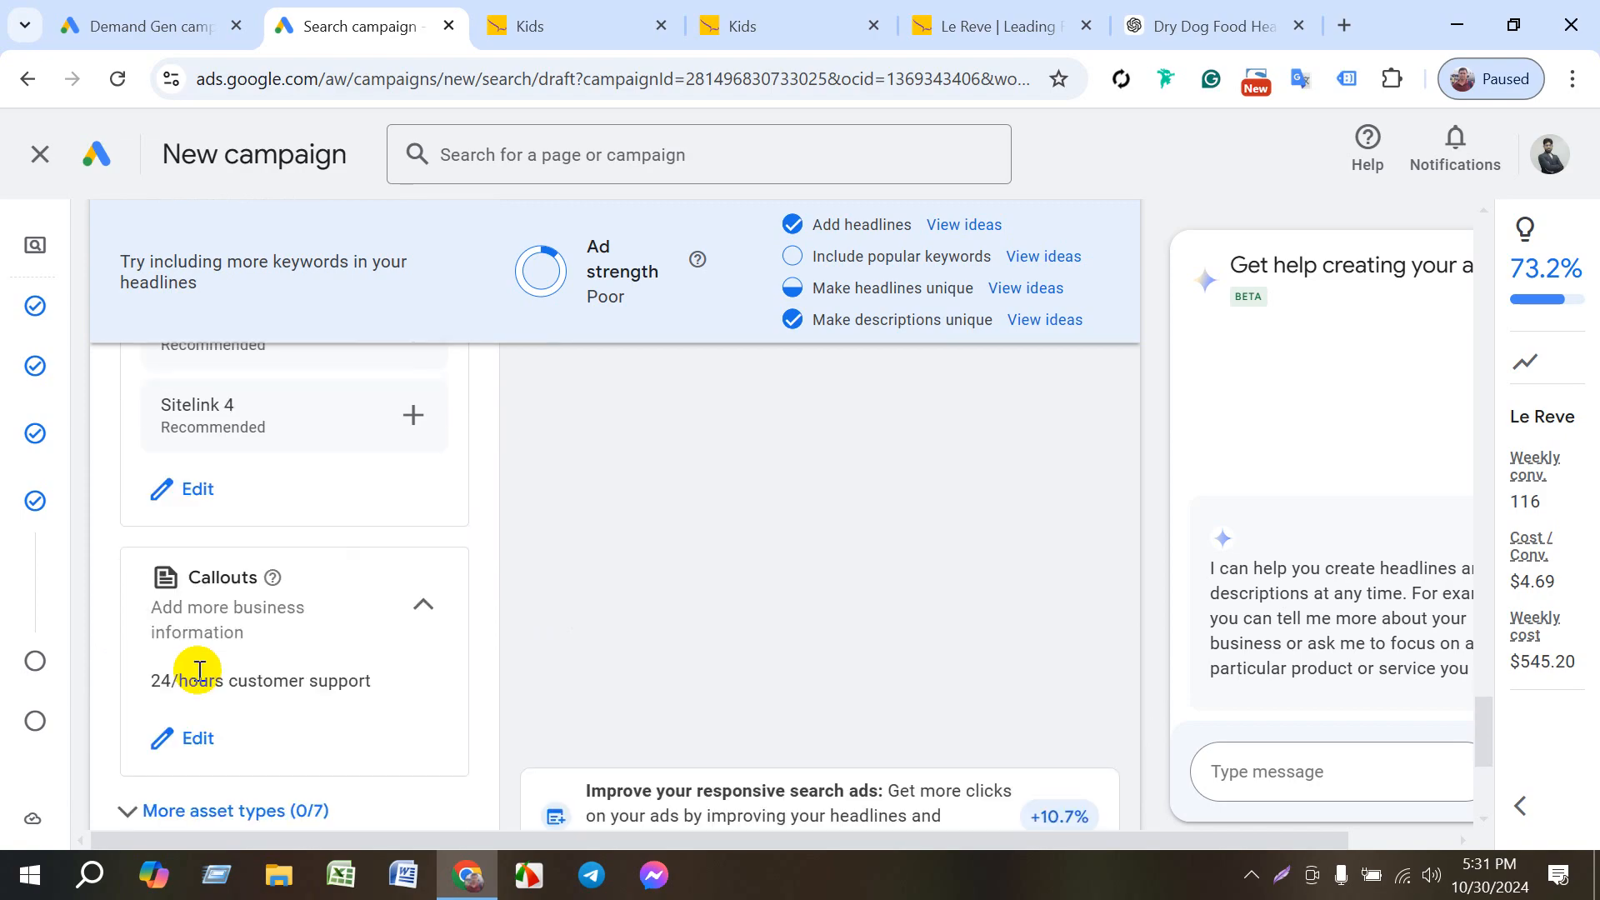
scroll(216, 755, down, 3)
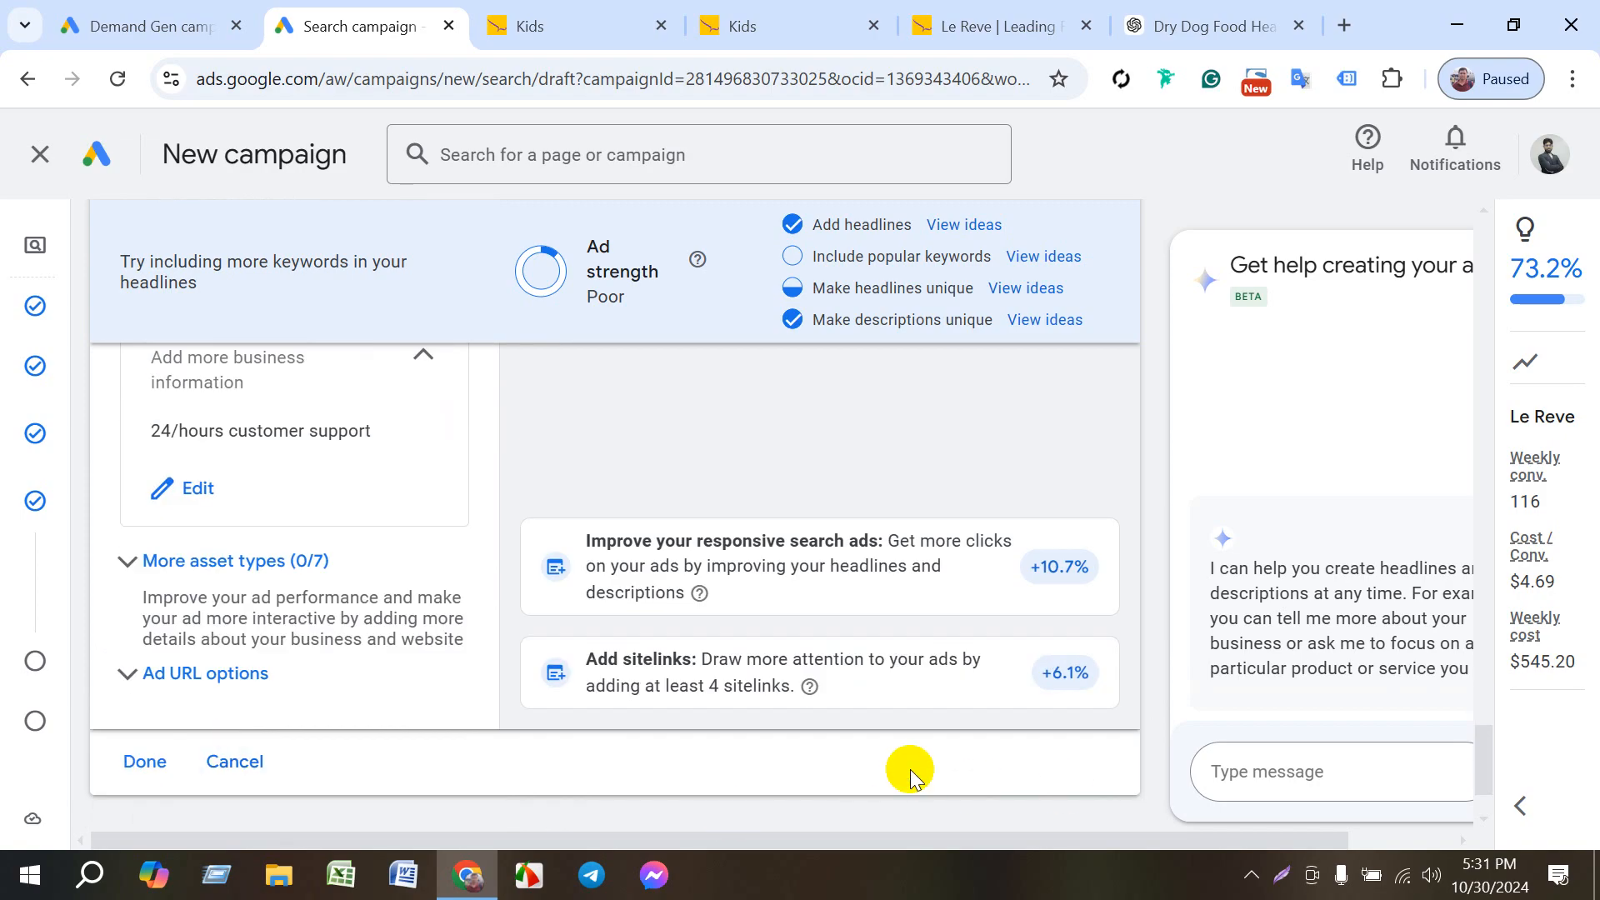
scroll(911, 768, down, 2)
click(1095, 734)
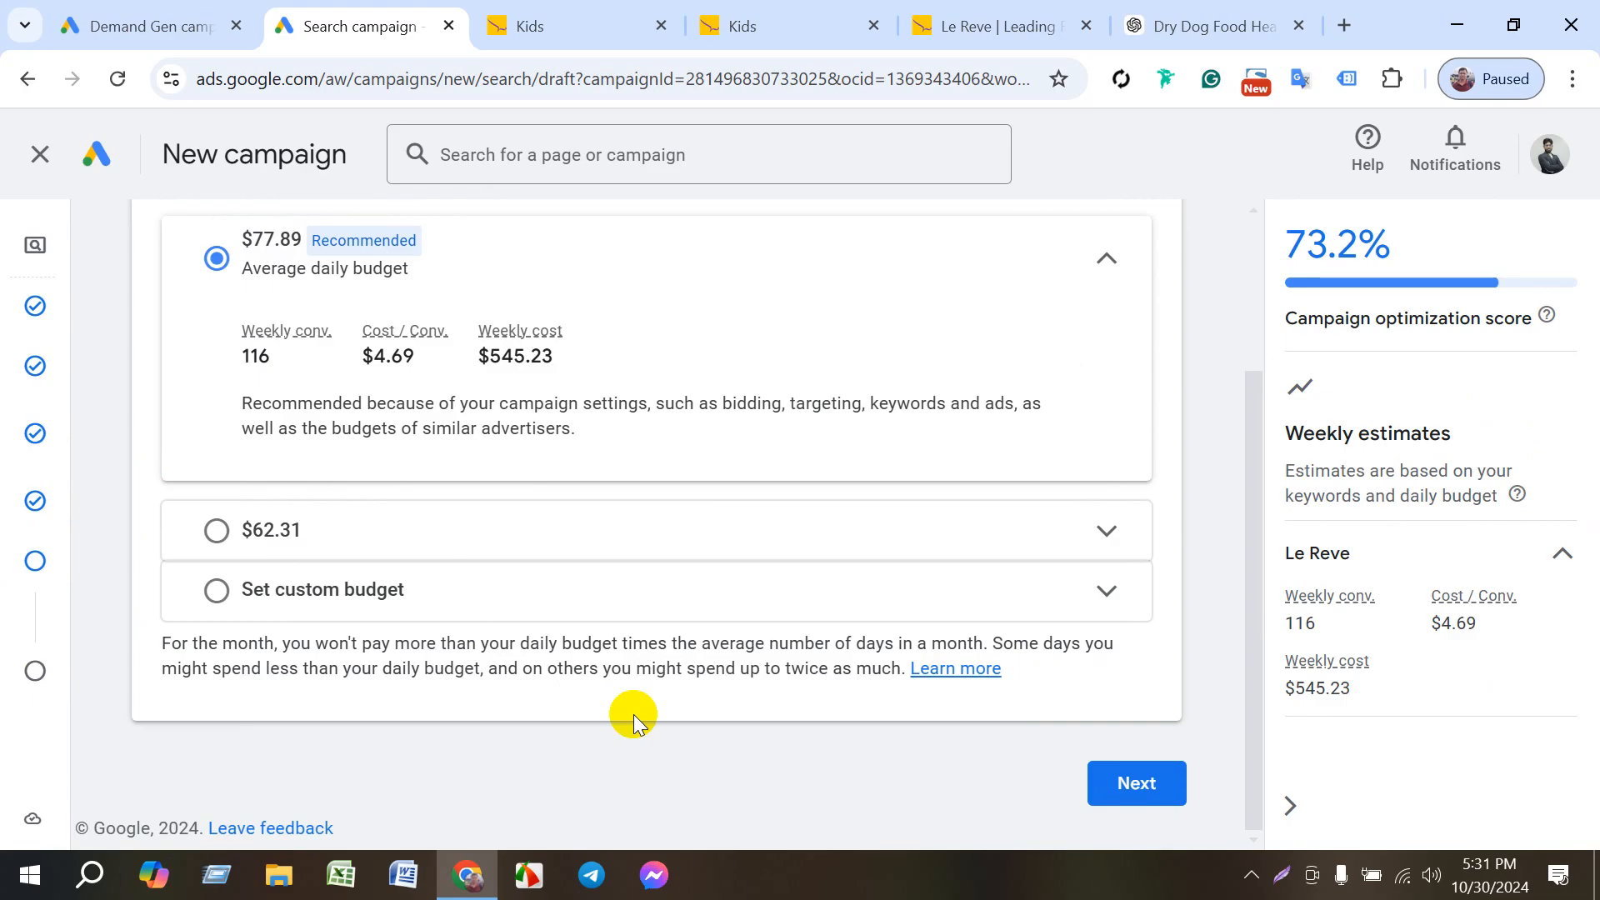
- Review the campaign's bidding focus and customer acquisition settings
mouse_move(6, 367)
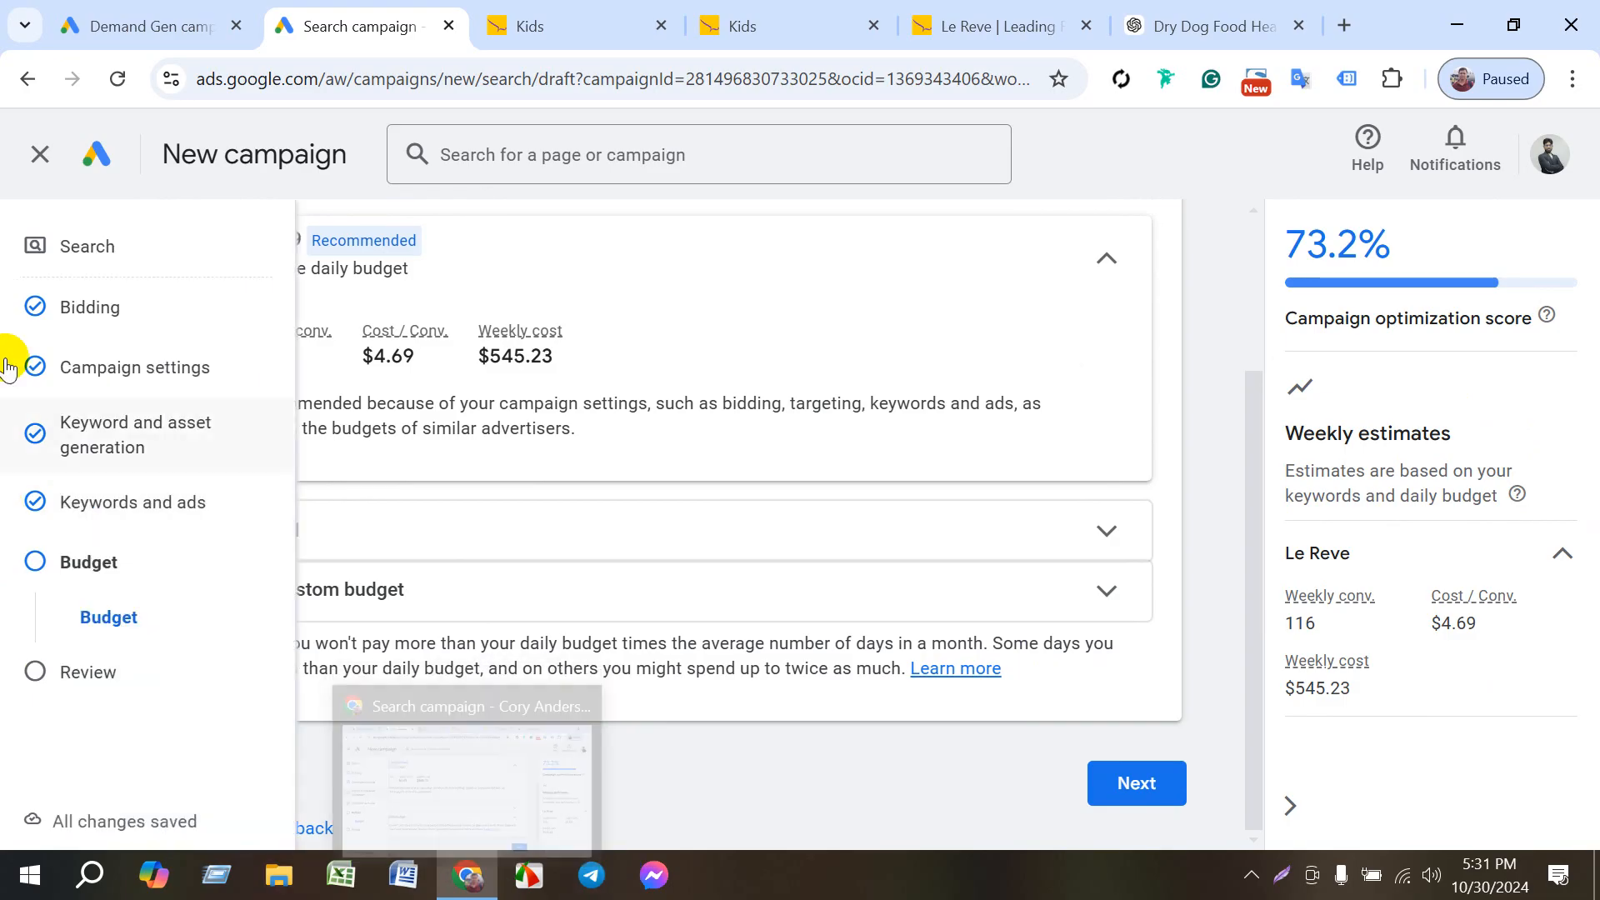
click(29, 305)
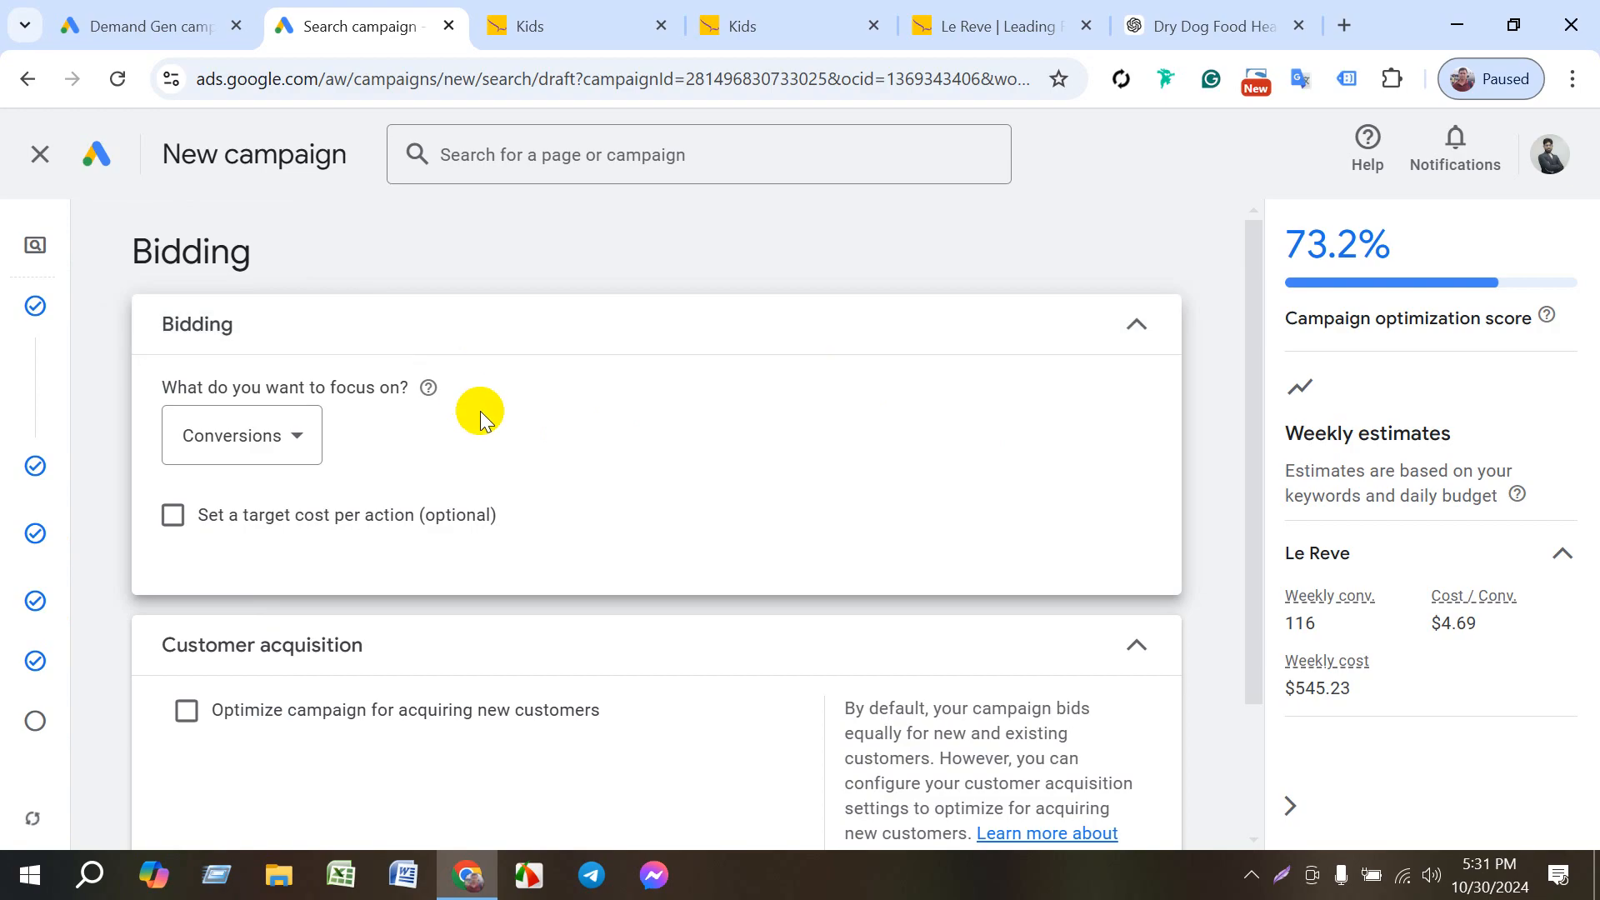
scroll(494, 434, down, 3)
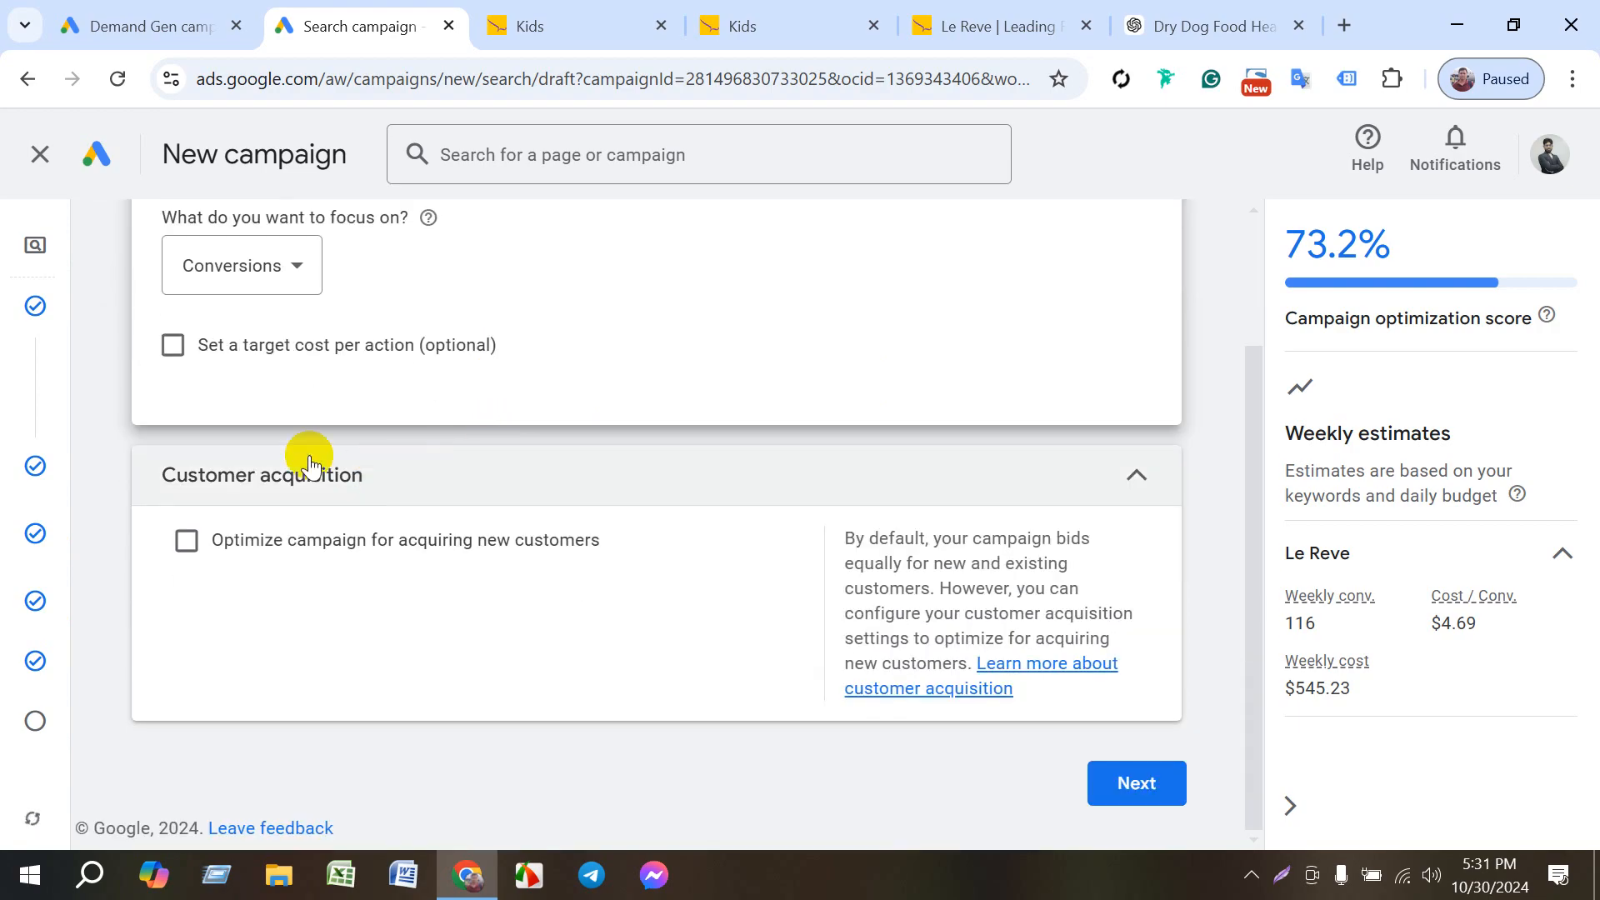
click(80, 414)
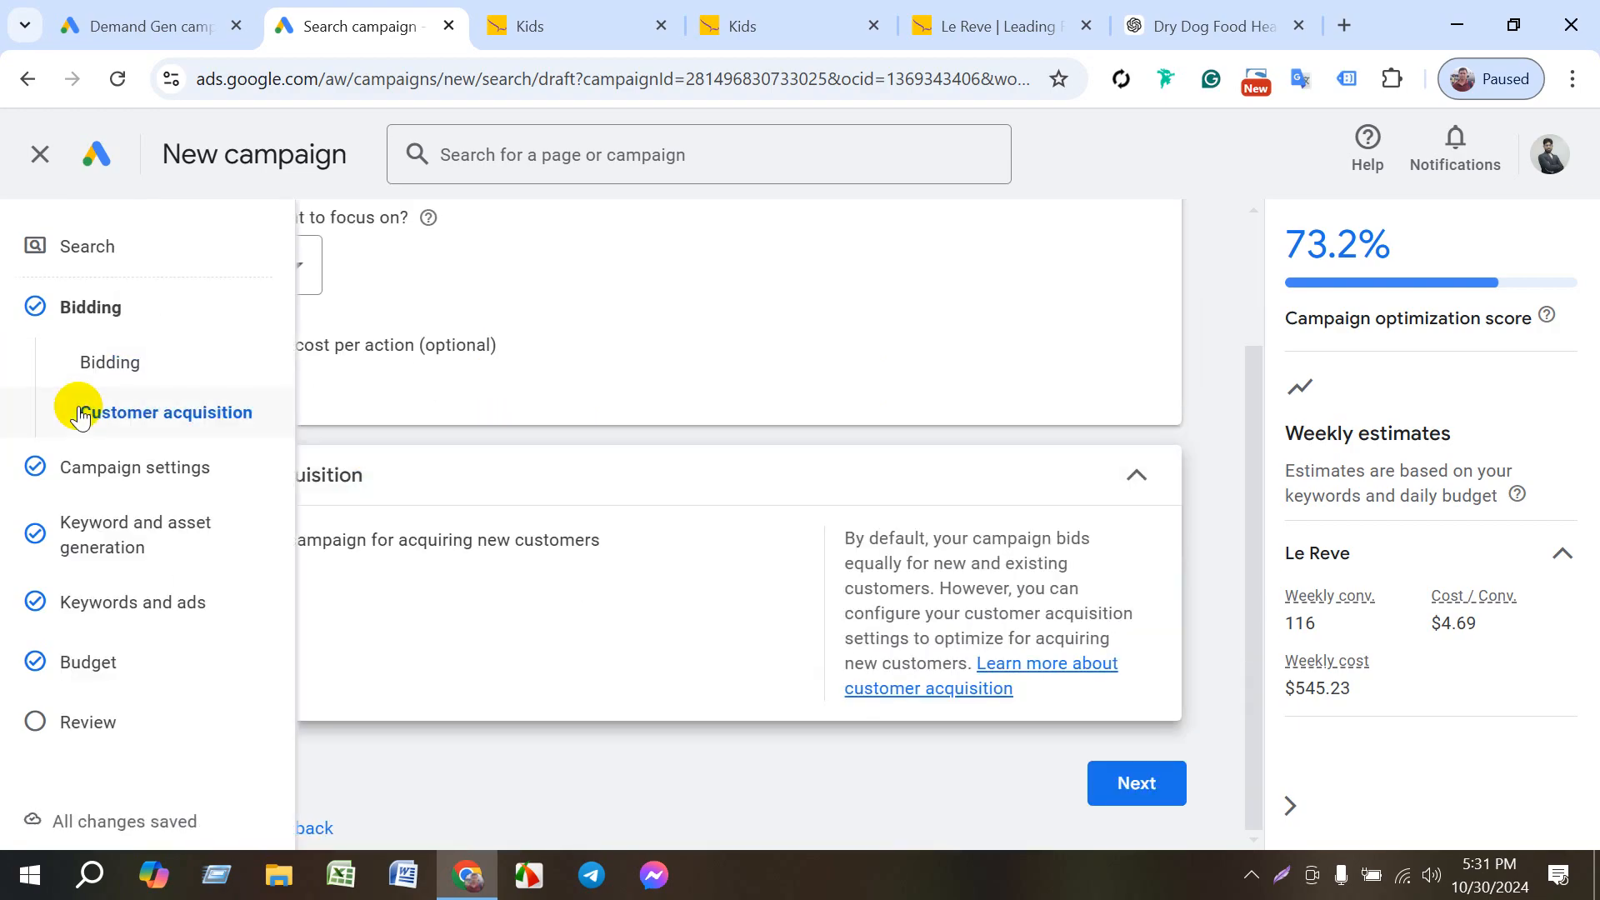
- Review the networks, locations, broad match keywords, start and end dates and ad schedule in the campaign settings
click(81, 463)
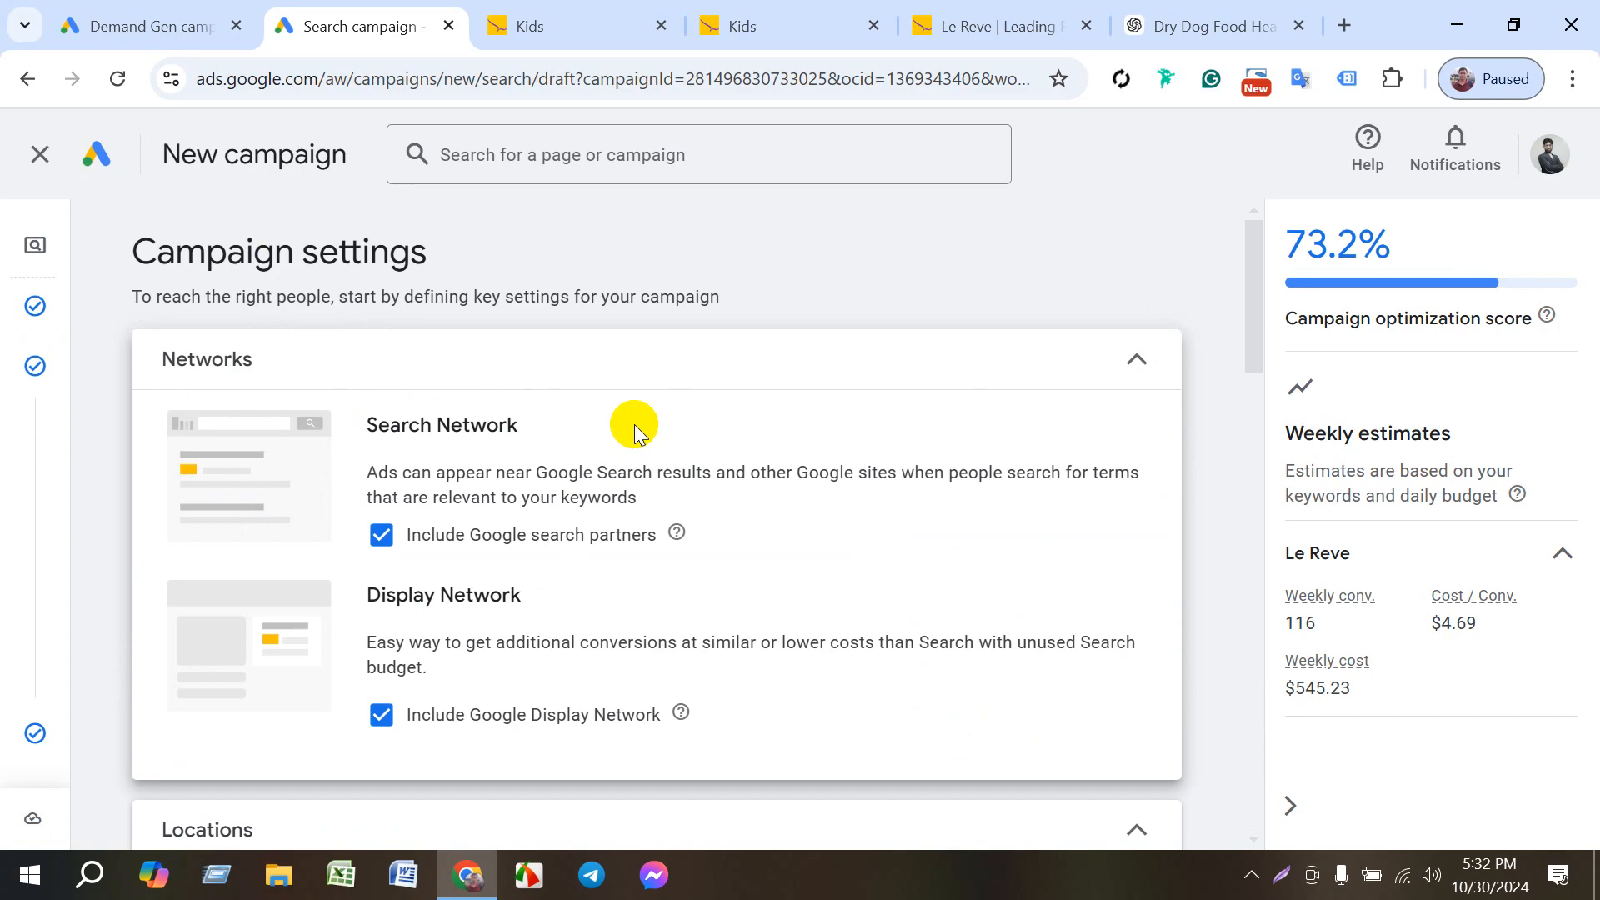
scroll(464, 510, down, 5)
scroll(470, 506, up, 3)
scroll(461, 494, down, 4)
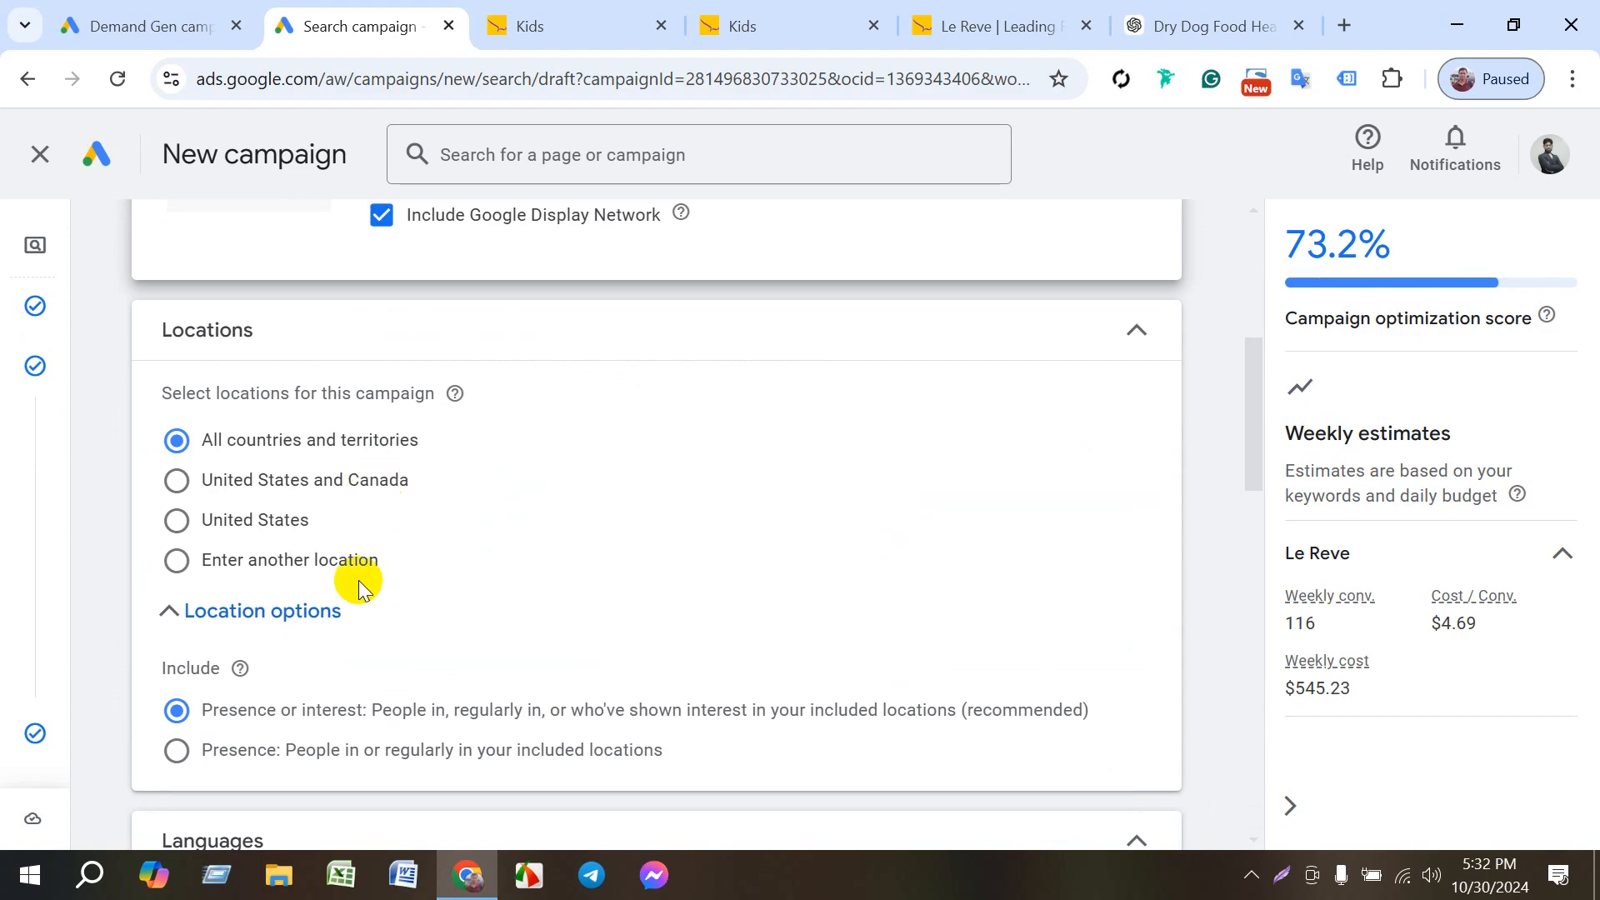
scroll(374, 578, down, 3)
scroll(374, 578, down, 8)
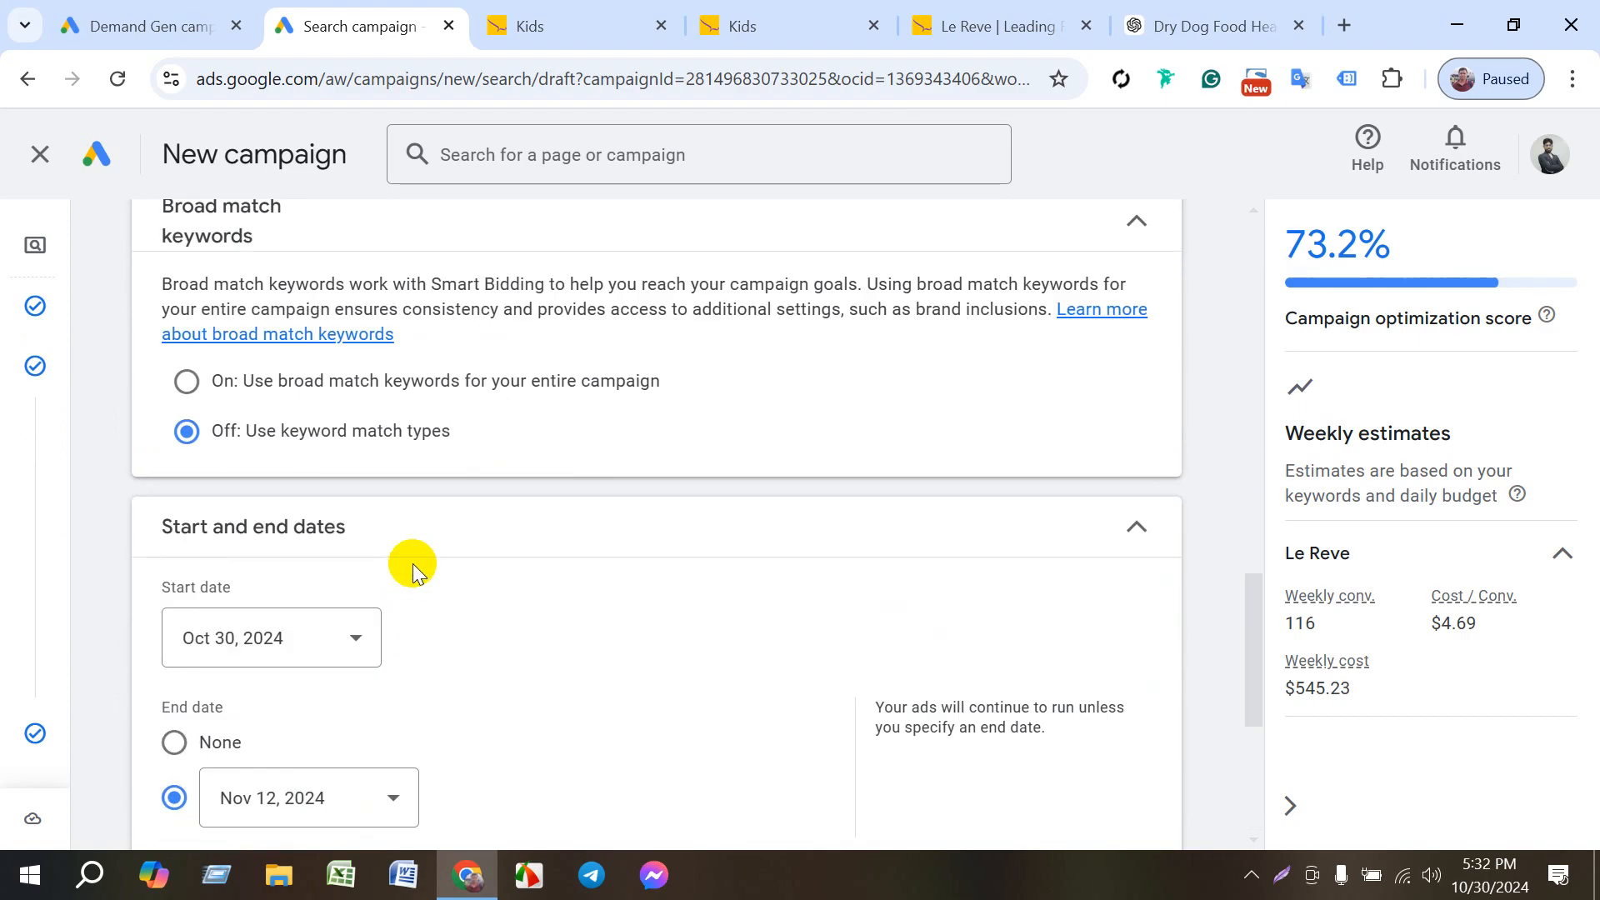
scroll(423, 560, down, 5)
scroll(496, 545, down, 1)
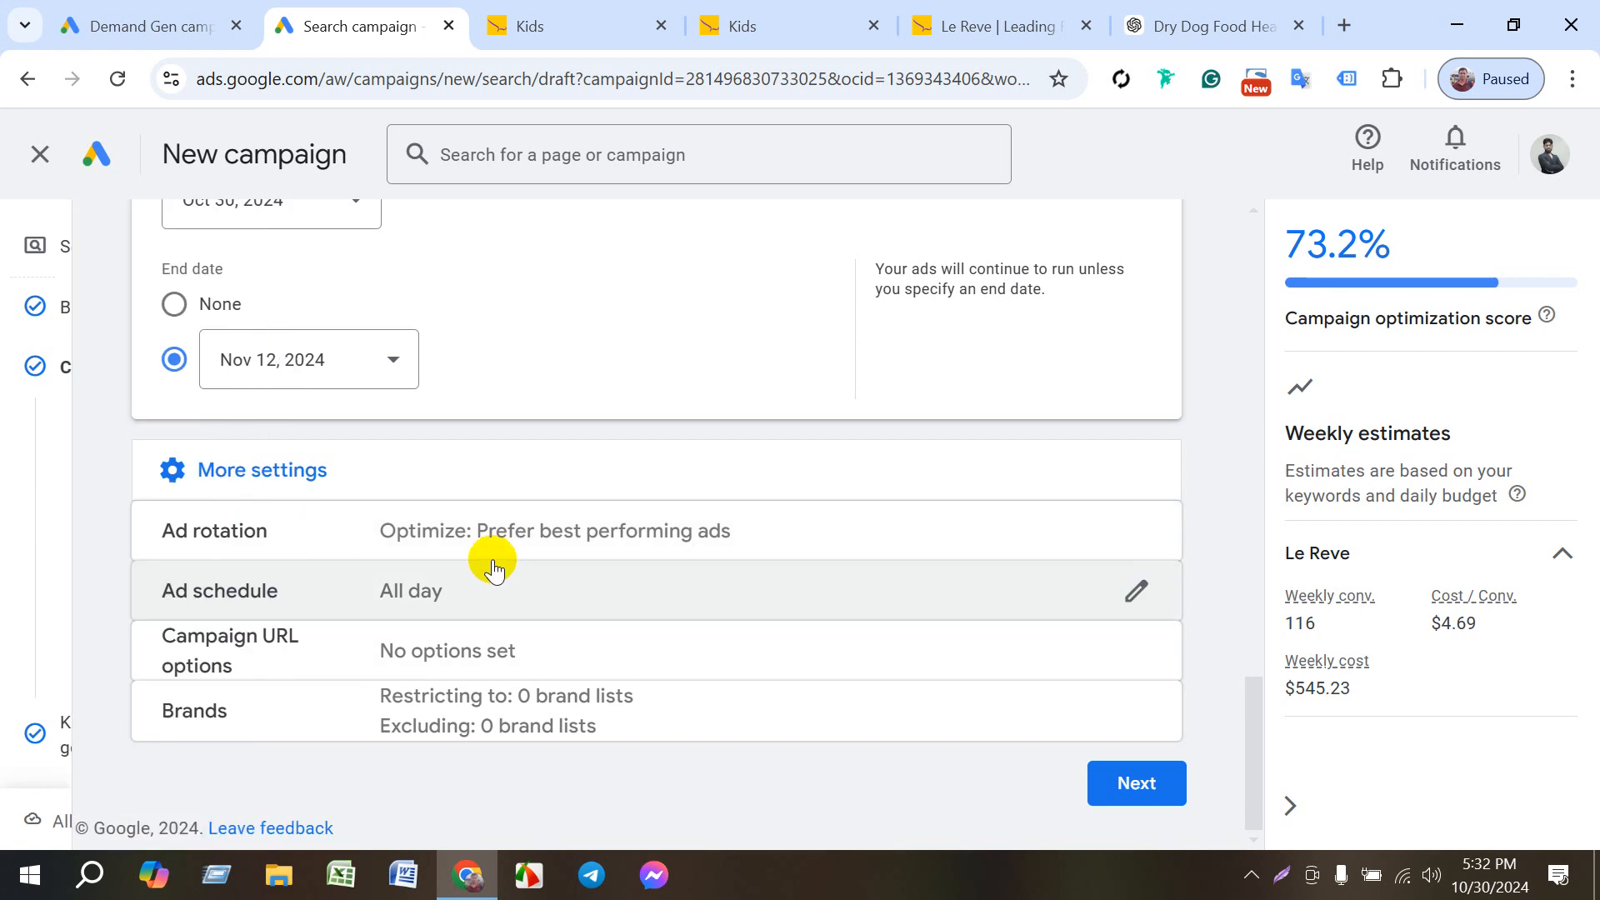
click(412, 591)
scroll(554, 591, down, 1)
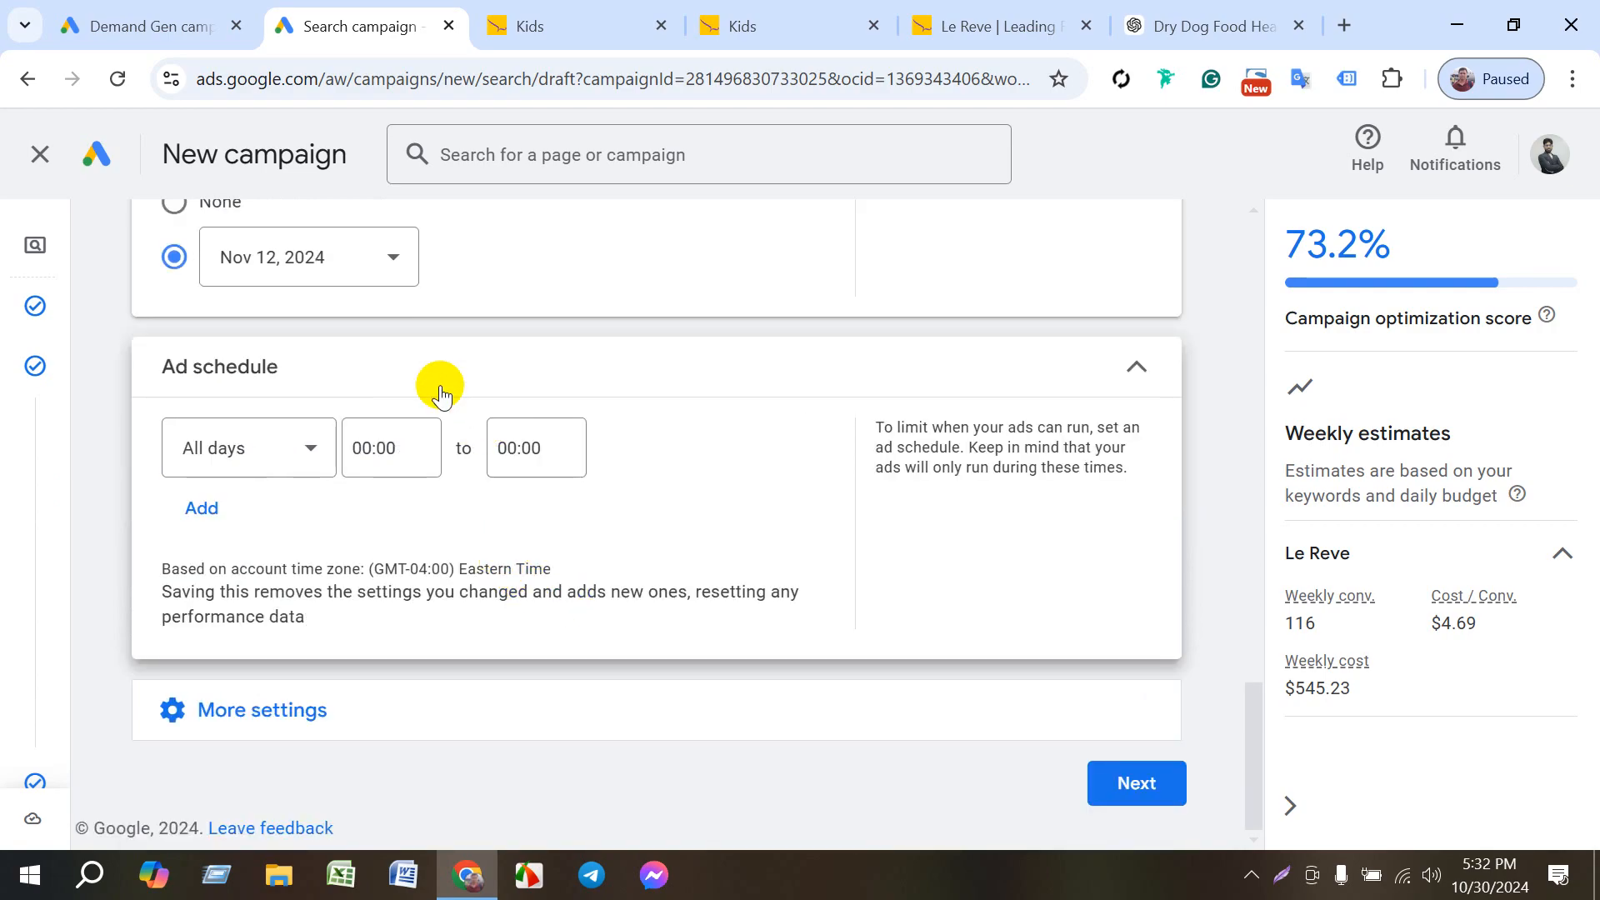
- Return to the campaign's Budget page to review the daily budget options, and close the browser window
mouse_move(17, 467)
scroll(149, 671, down, 1)
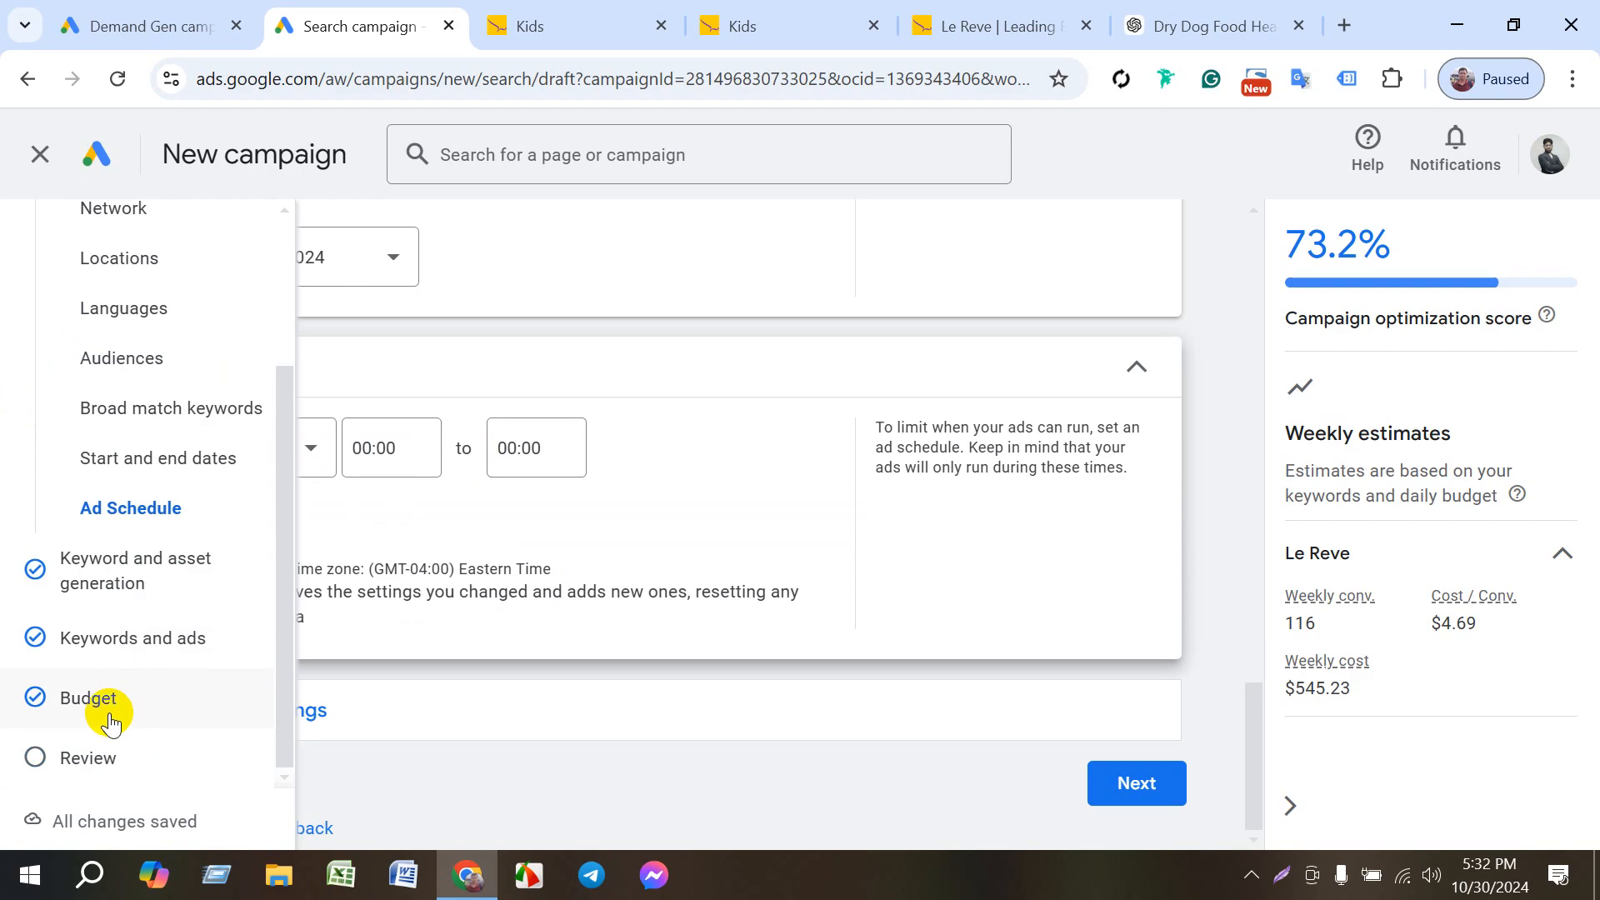
click(78, 698)
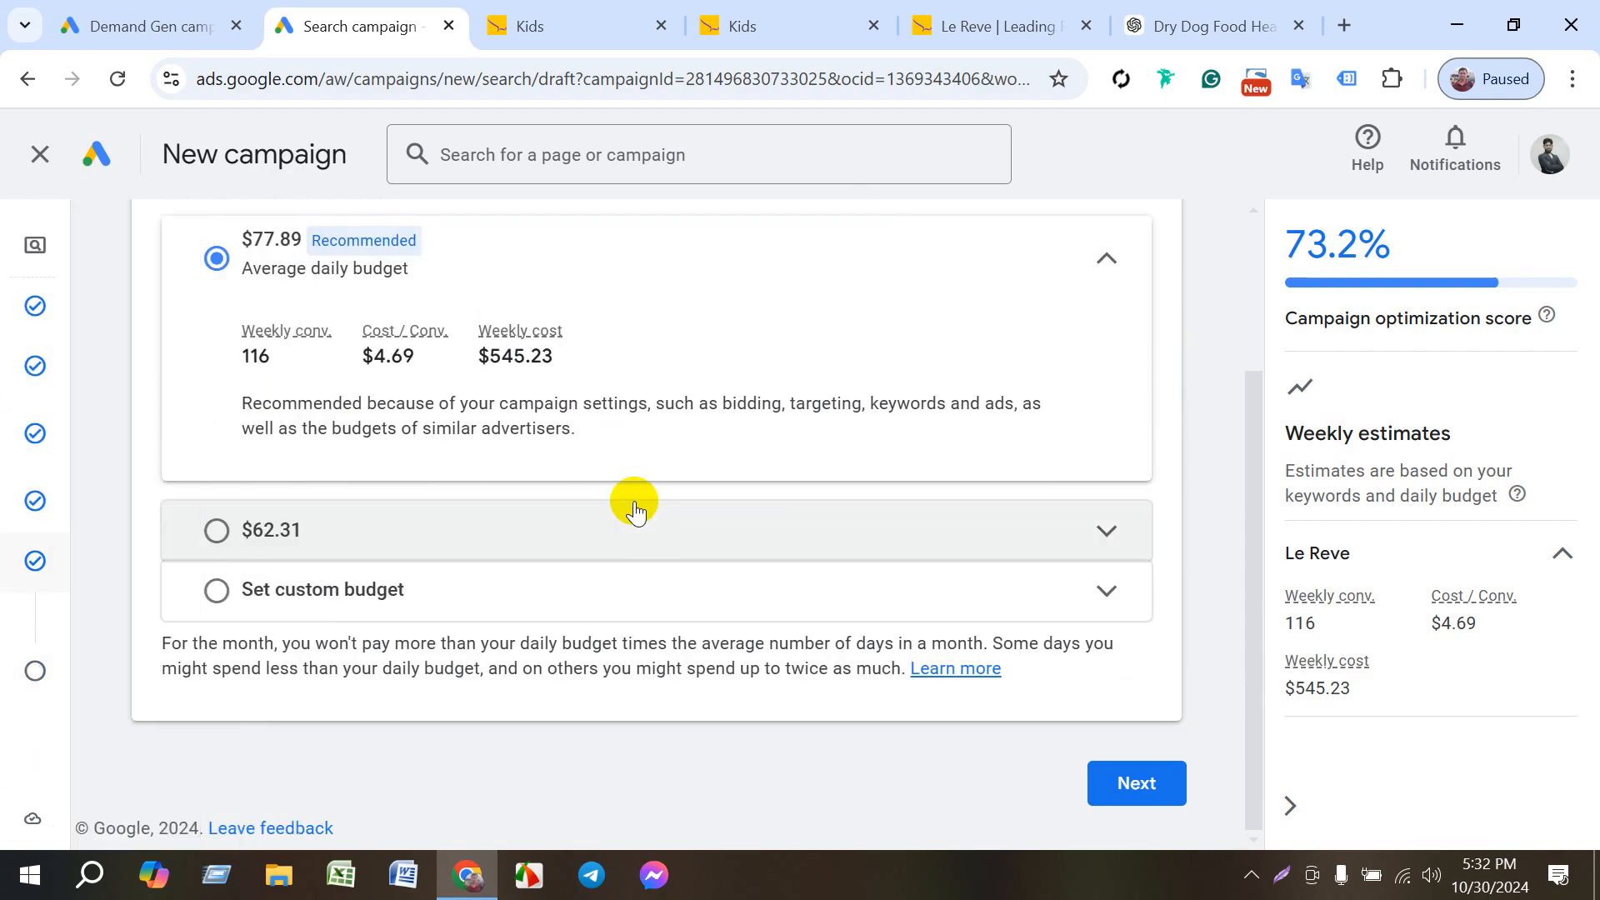
mouse_move(61, 600)
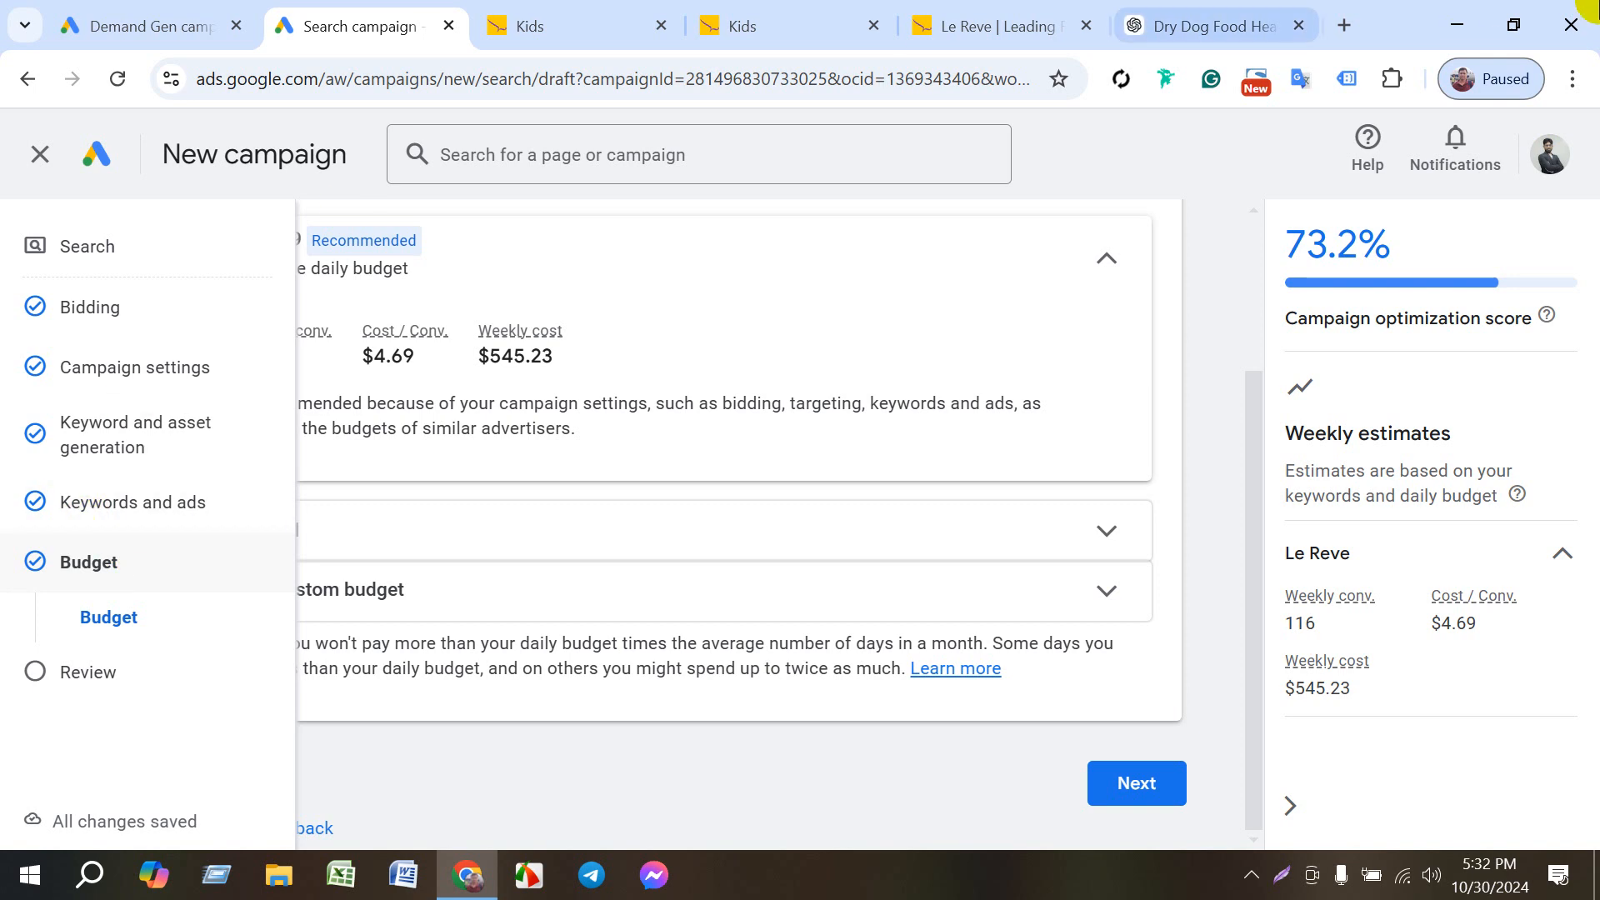
click(1563, 10)
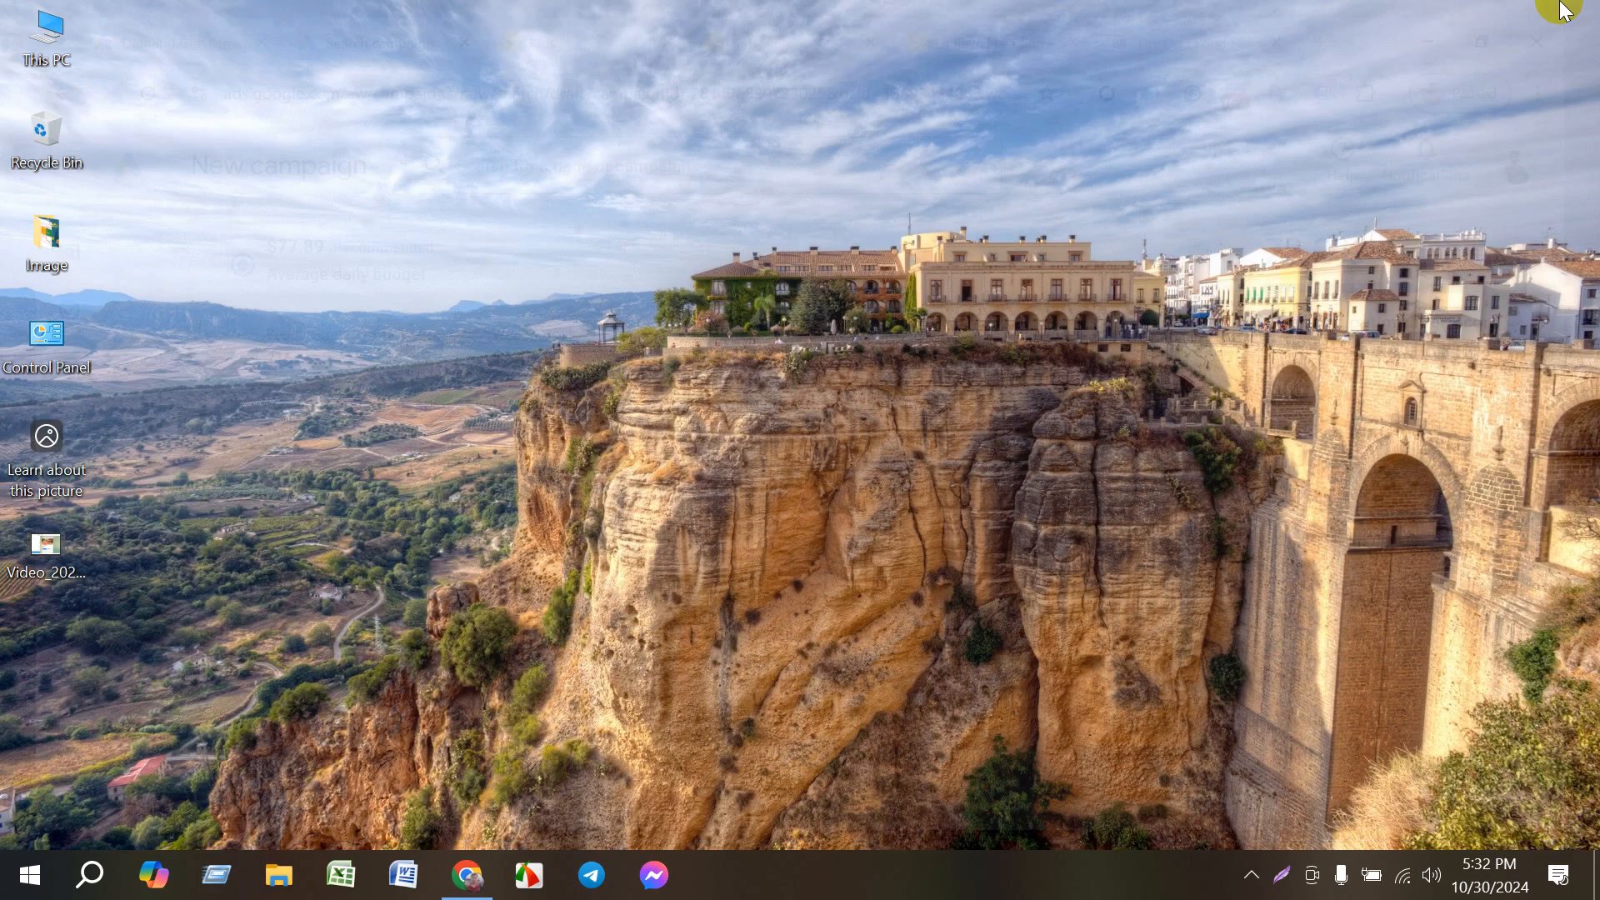
right_click(1181, 116)
click(1200, 189)
right_click(1183, 167)
click(1190, 239)
right_click(1171, 215)
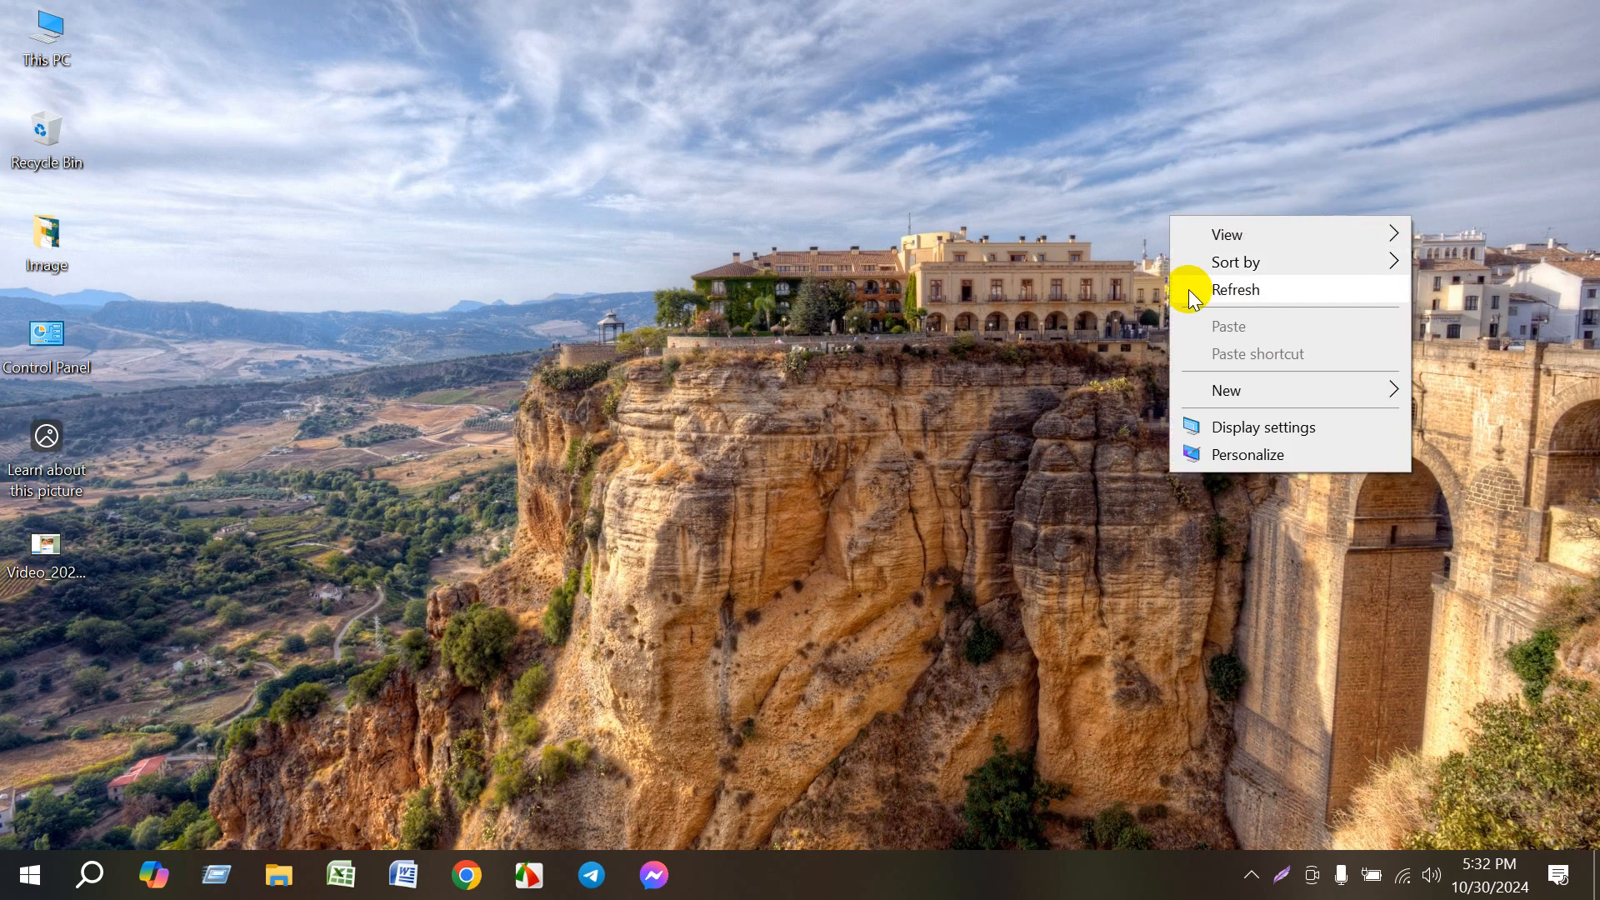
click(1188, 290)
right_click(1156, 277)
click(1200, 351)
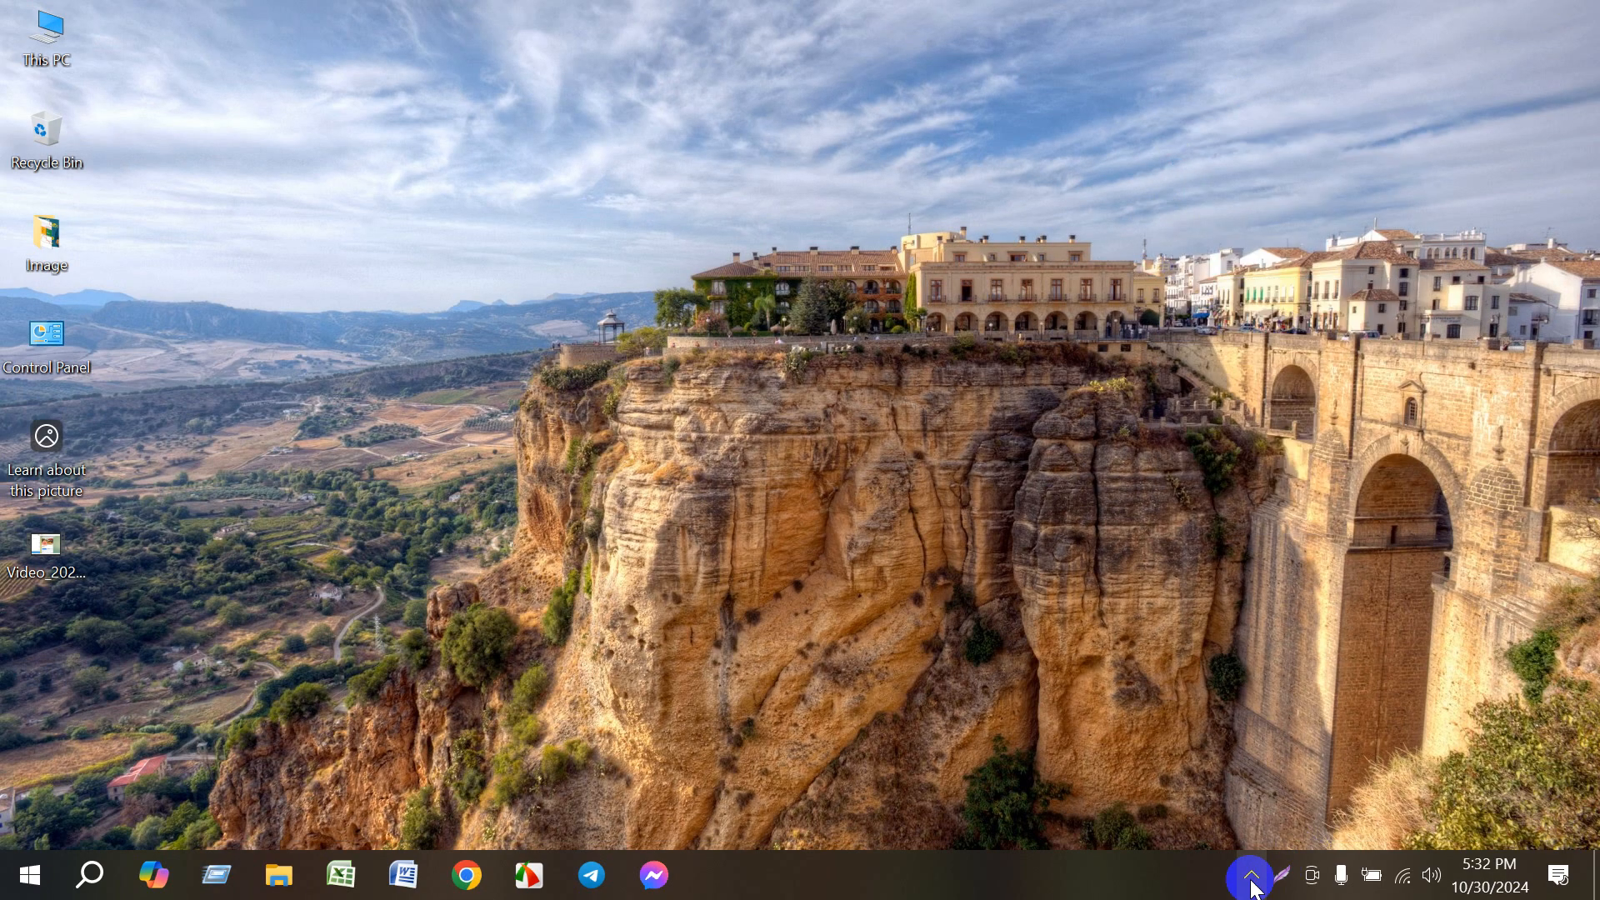